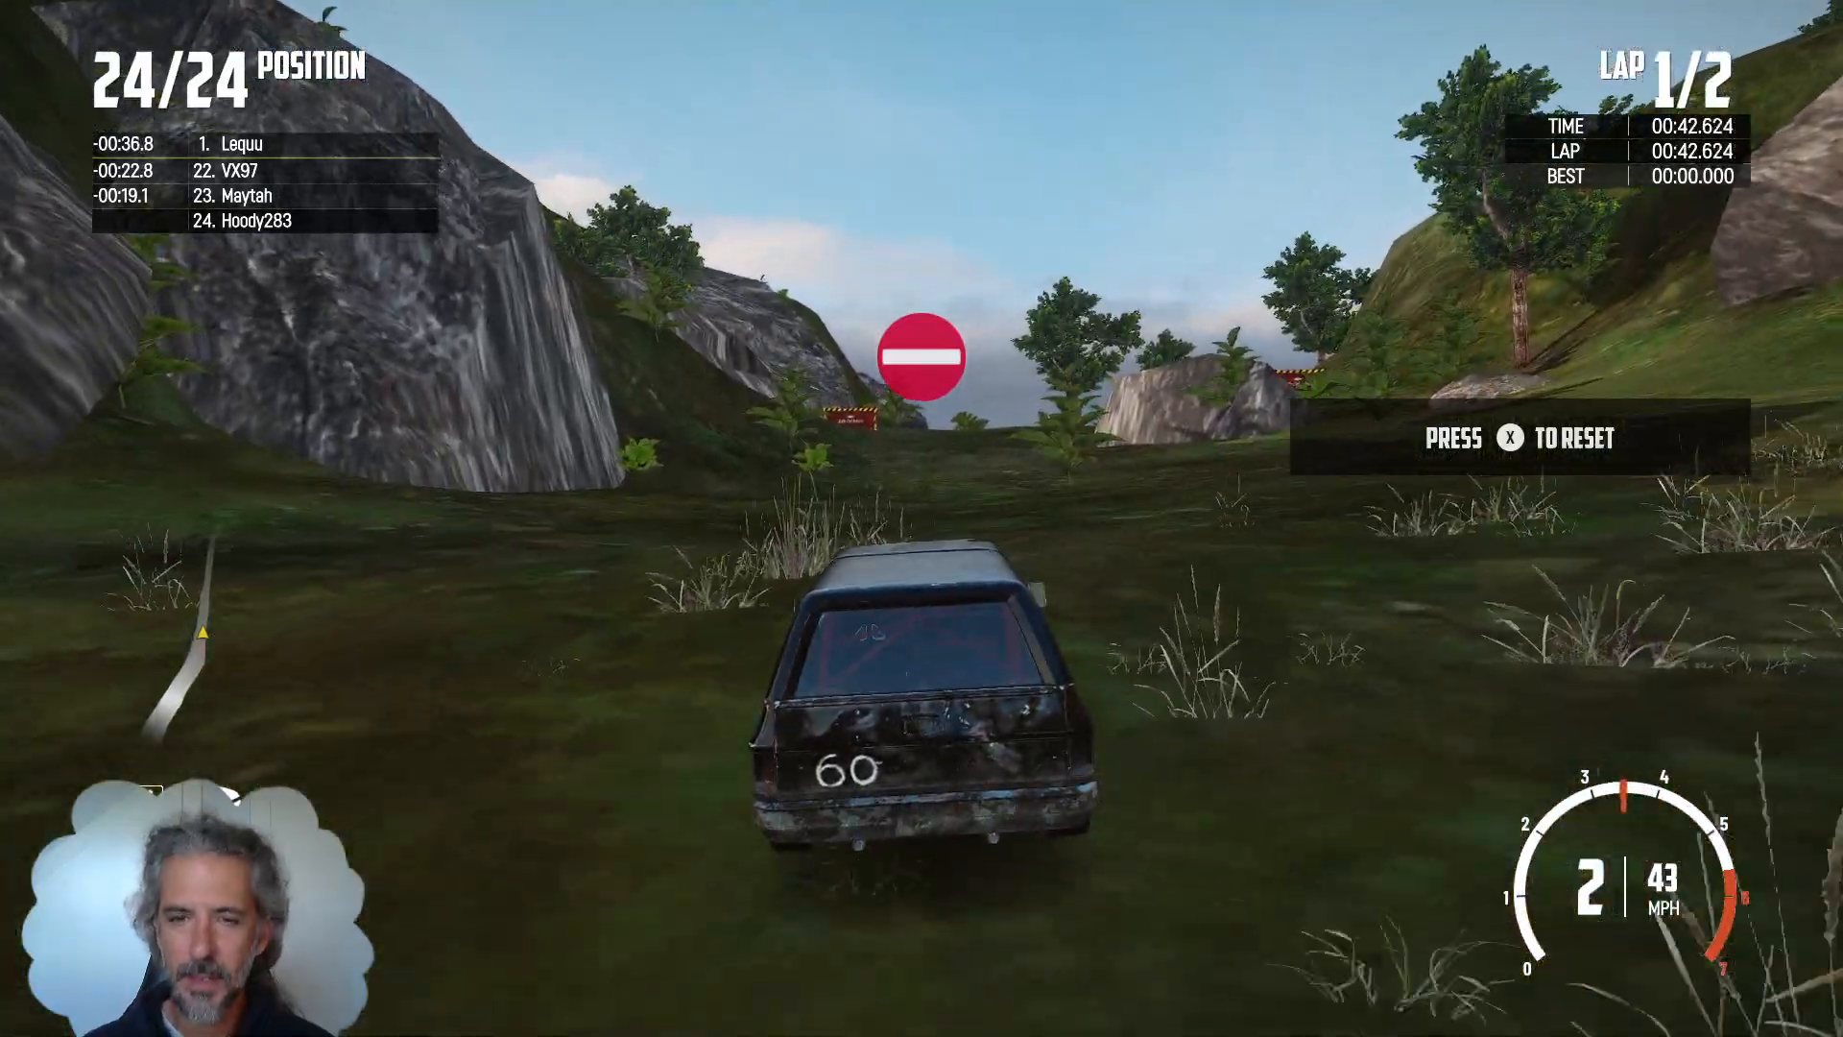
key(Escape)
key(Down)
key(Down)
key(Down)
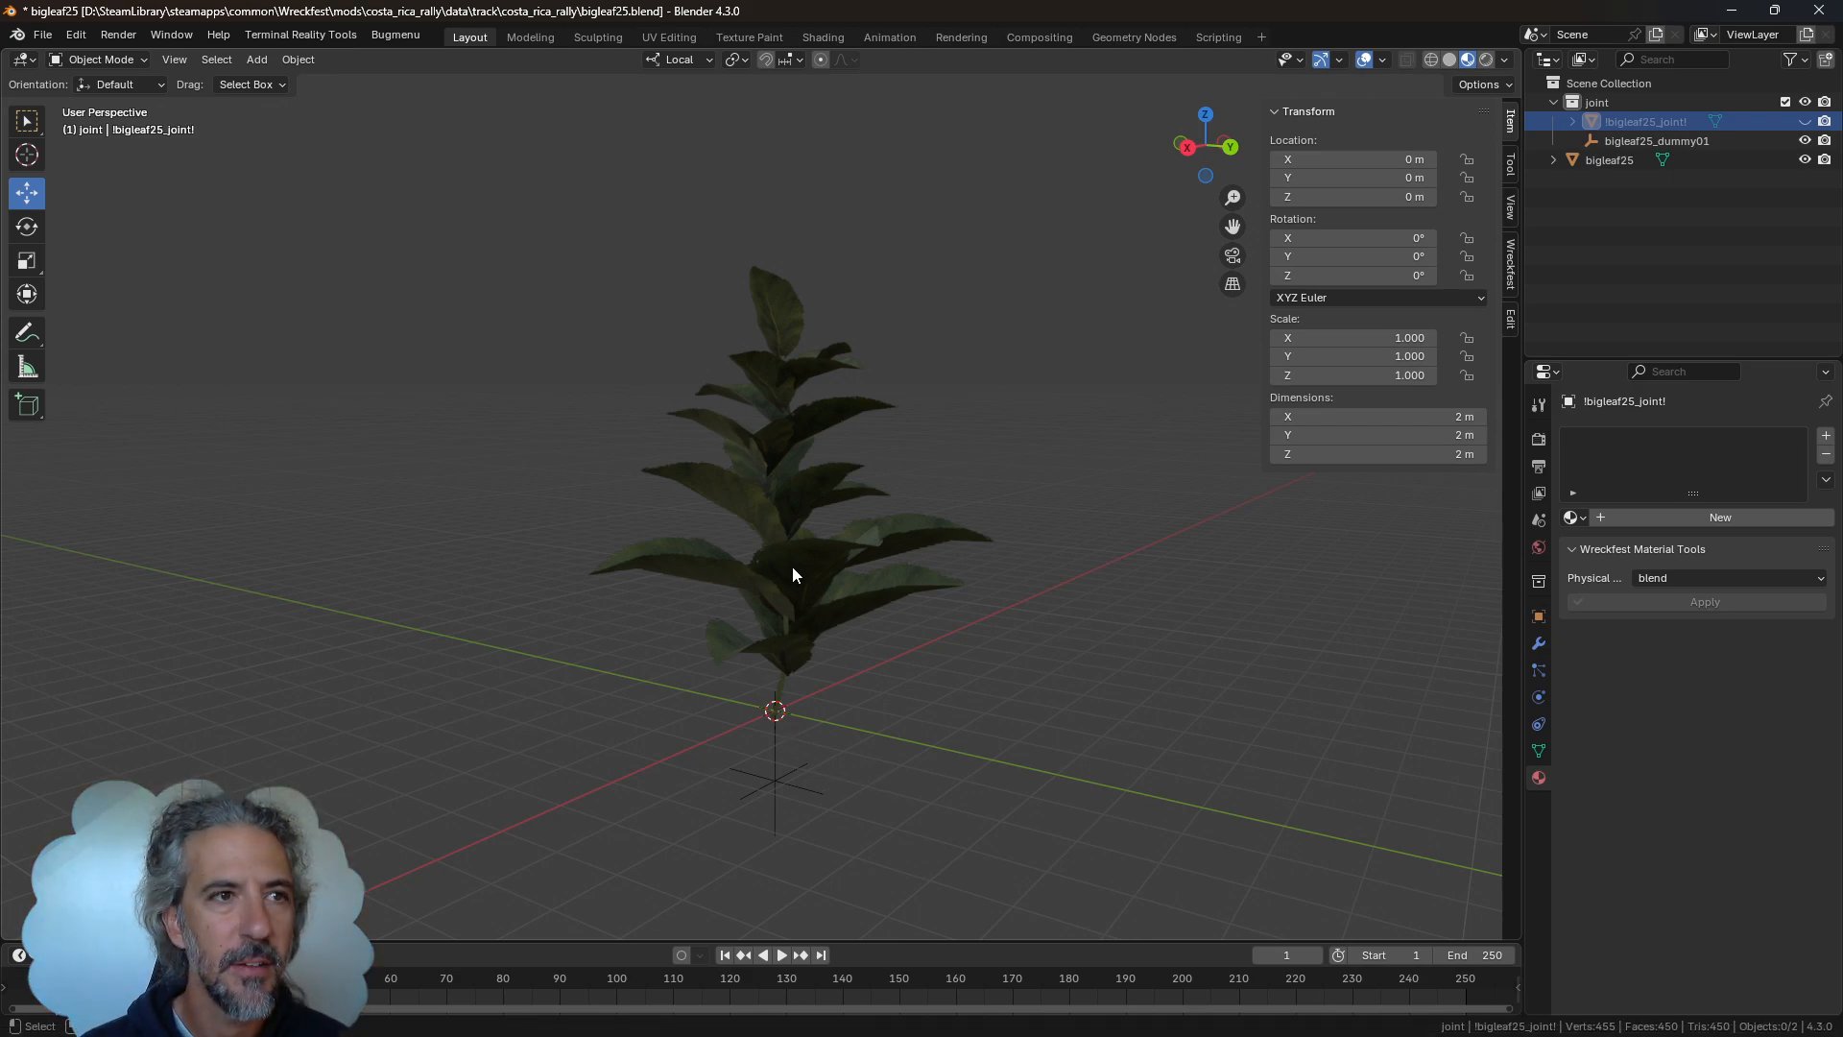
Show the !bigleaf25_joint! cube at the plant's base for a check, hide it again and inspect the plant
click(1804, 121)
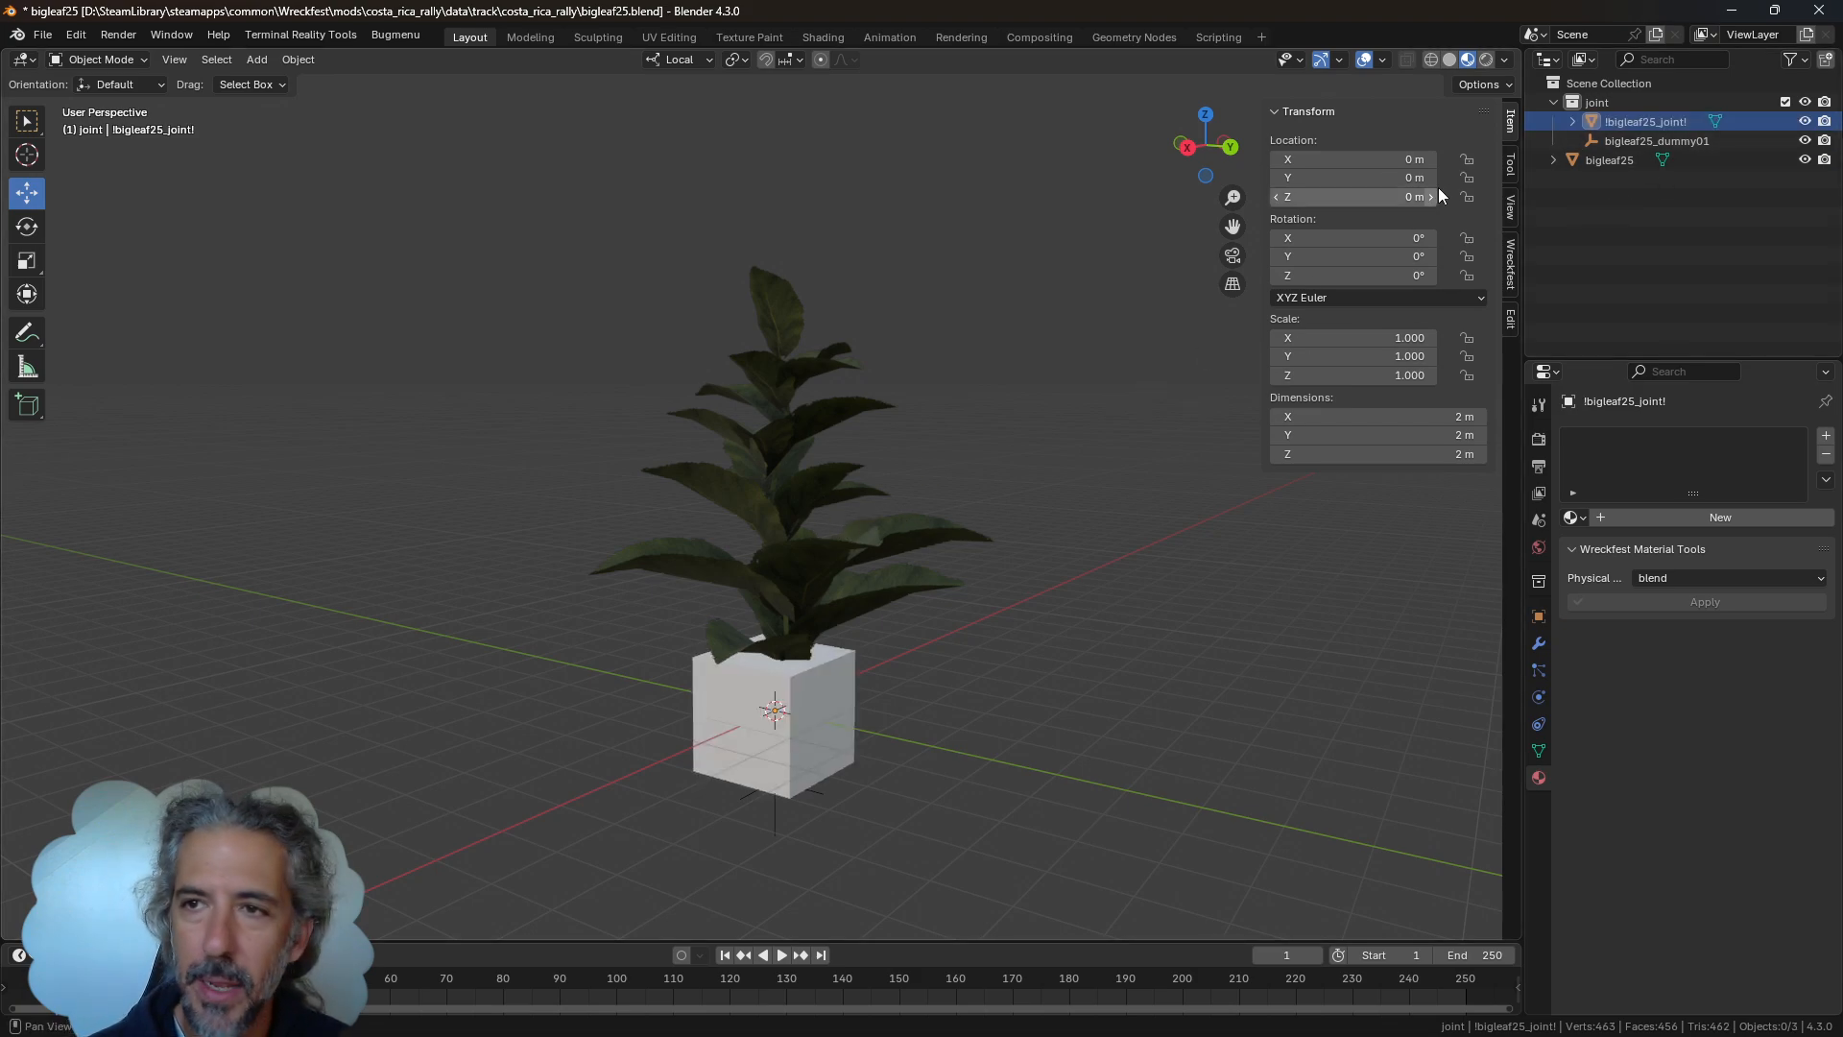
click(1806, 121)
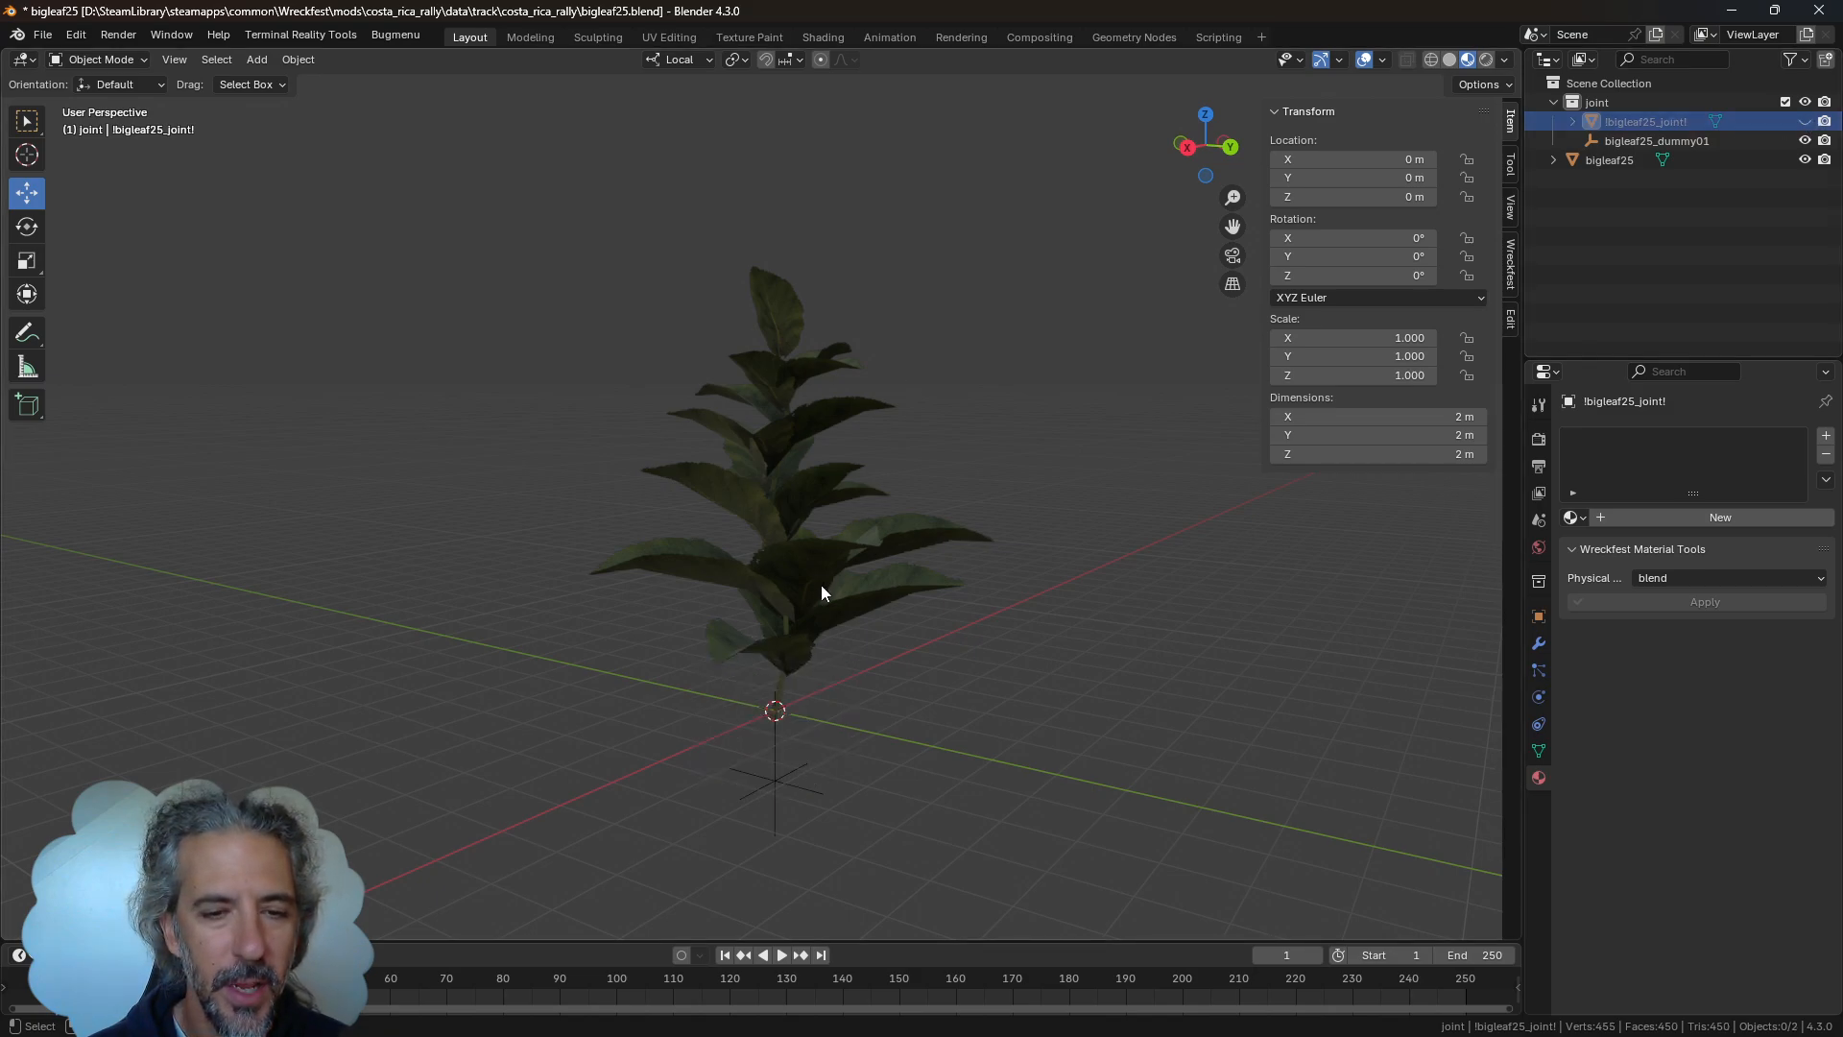
mouse_move(950, 771)
middle_down()
mouse_move(1040, 724)
mouse_move(877, 749)
mouse_move(918, 760)
middle_up()
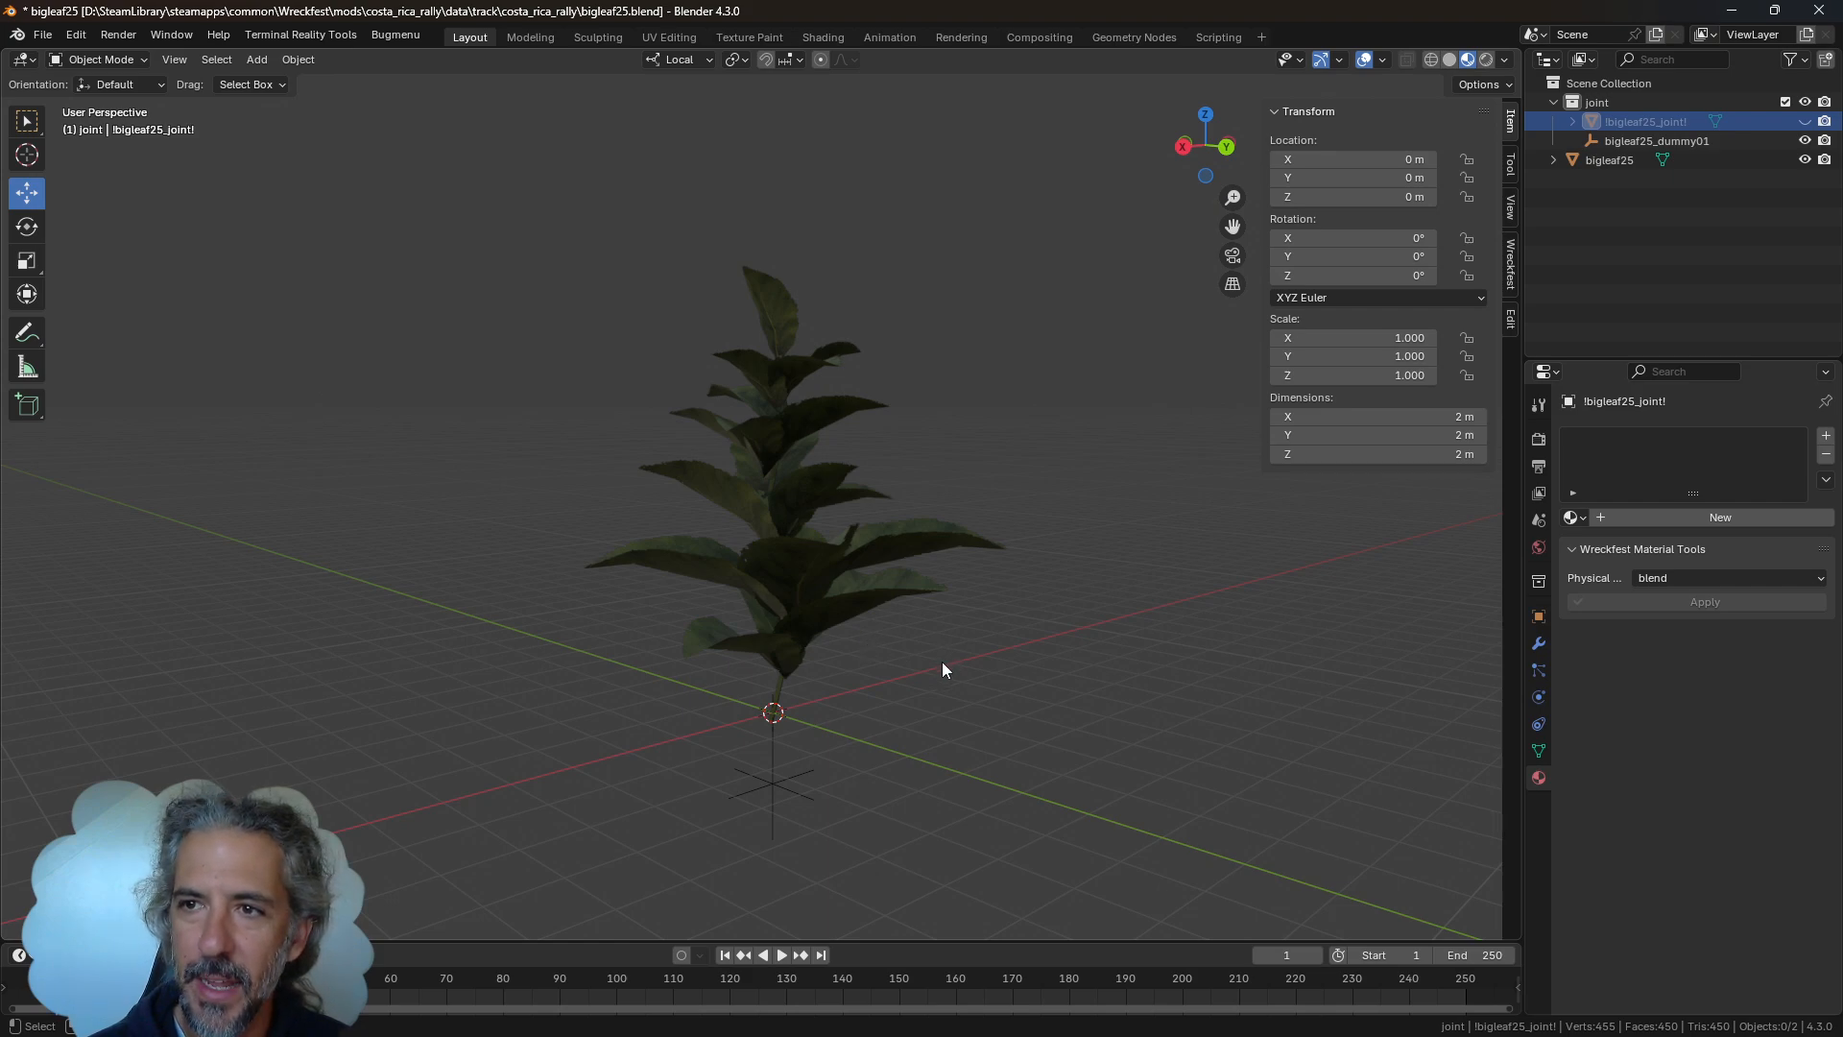
middle_drag(889, 647, 1127, 539)
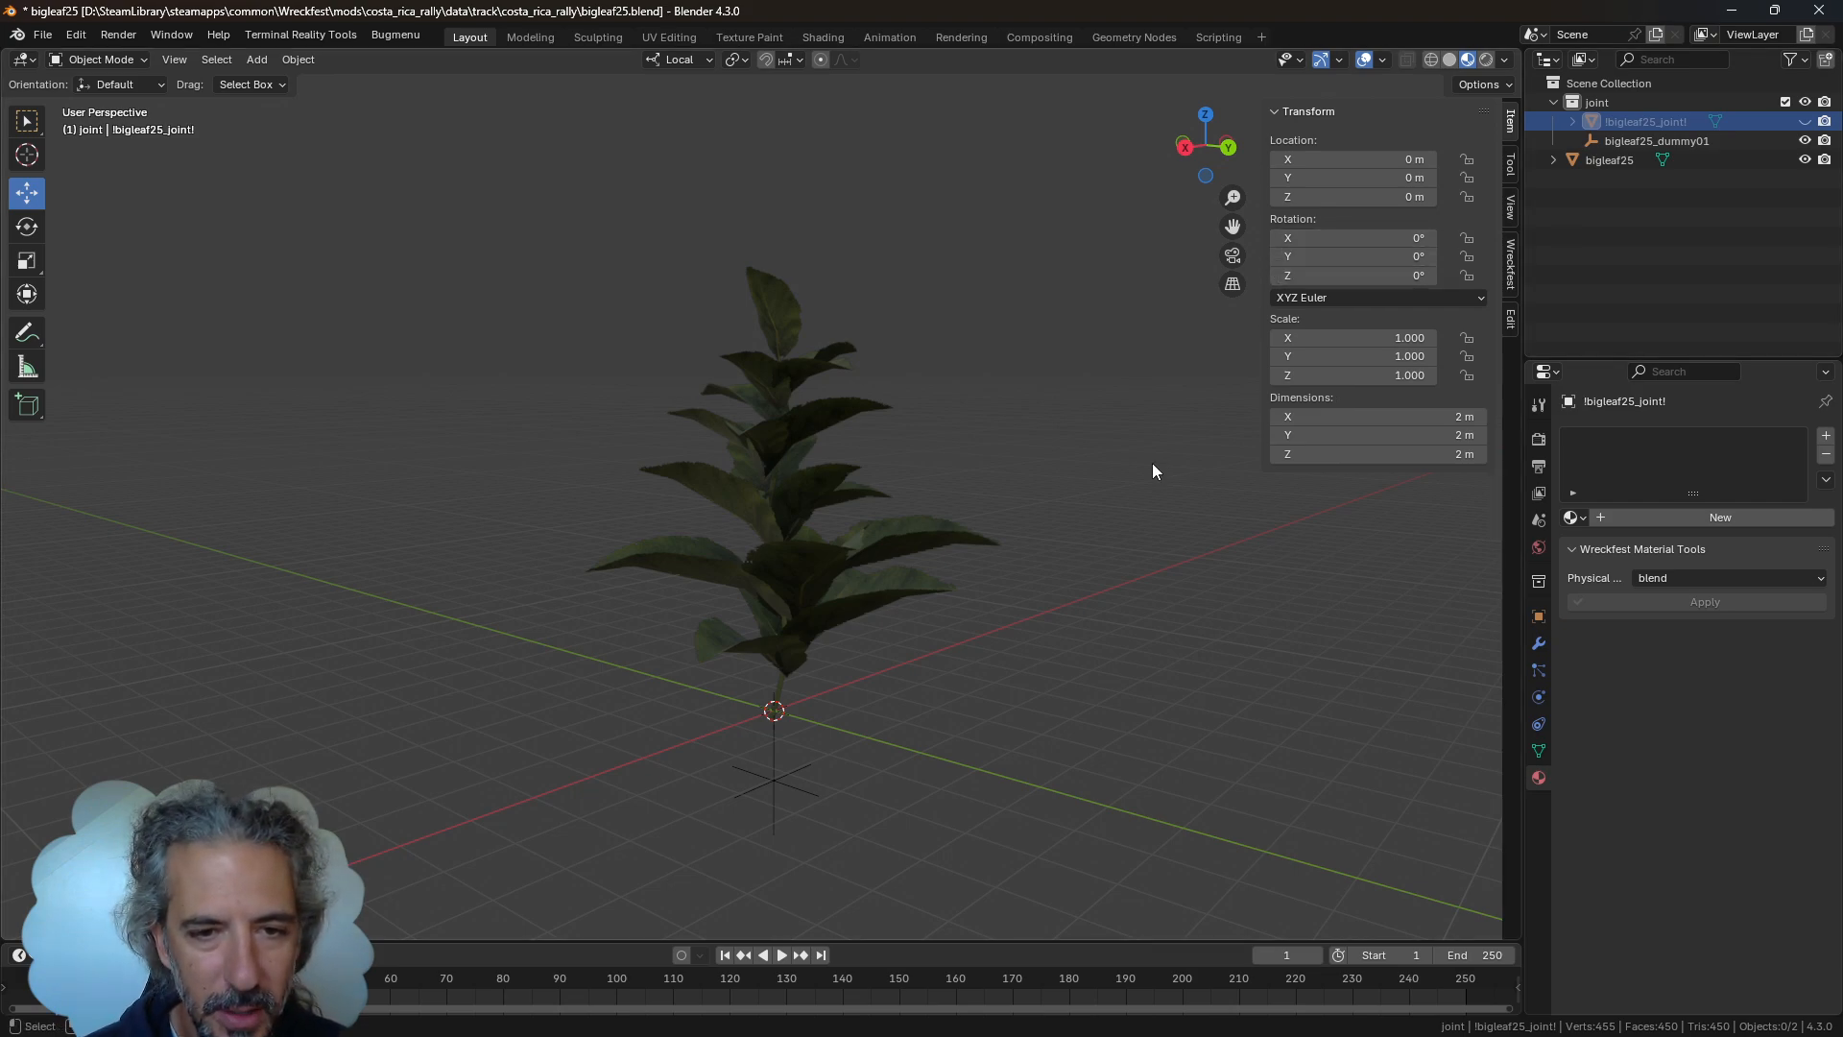
mouse_move(1071, 554)
middle_down()
mouse_move(1086, 589)
mouse_move(1073, 569)
middle_up()
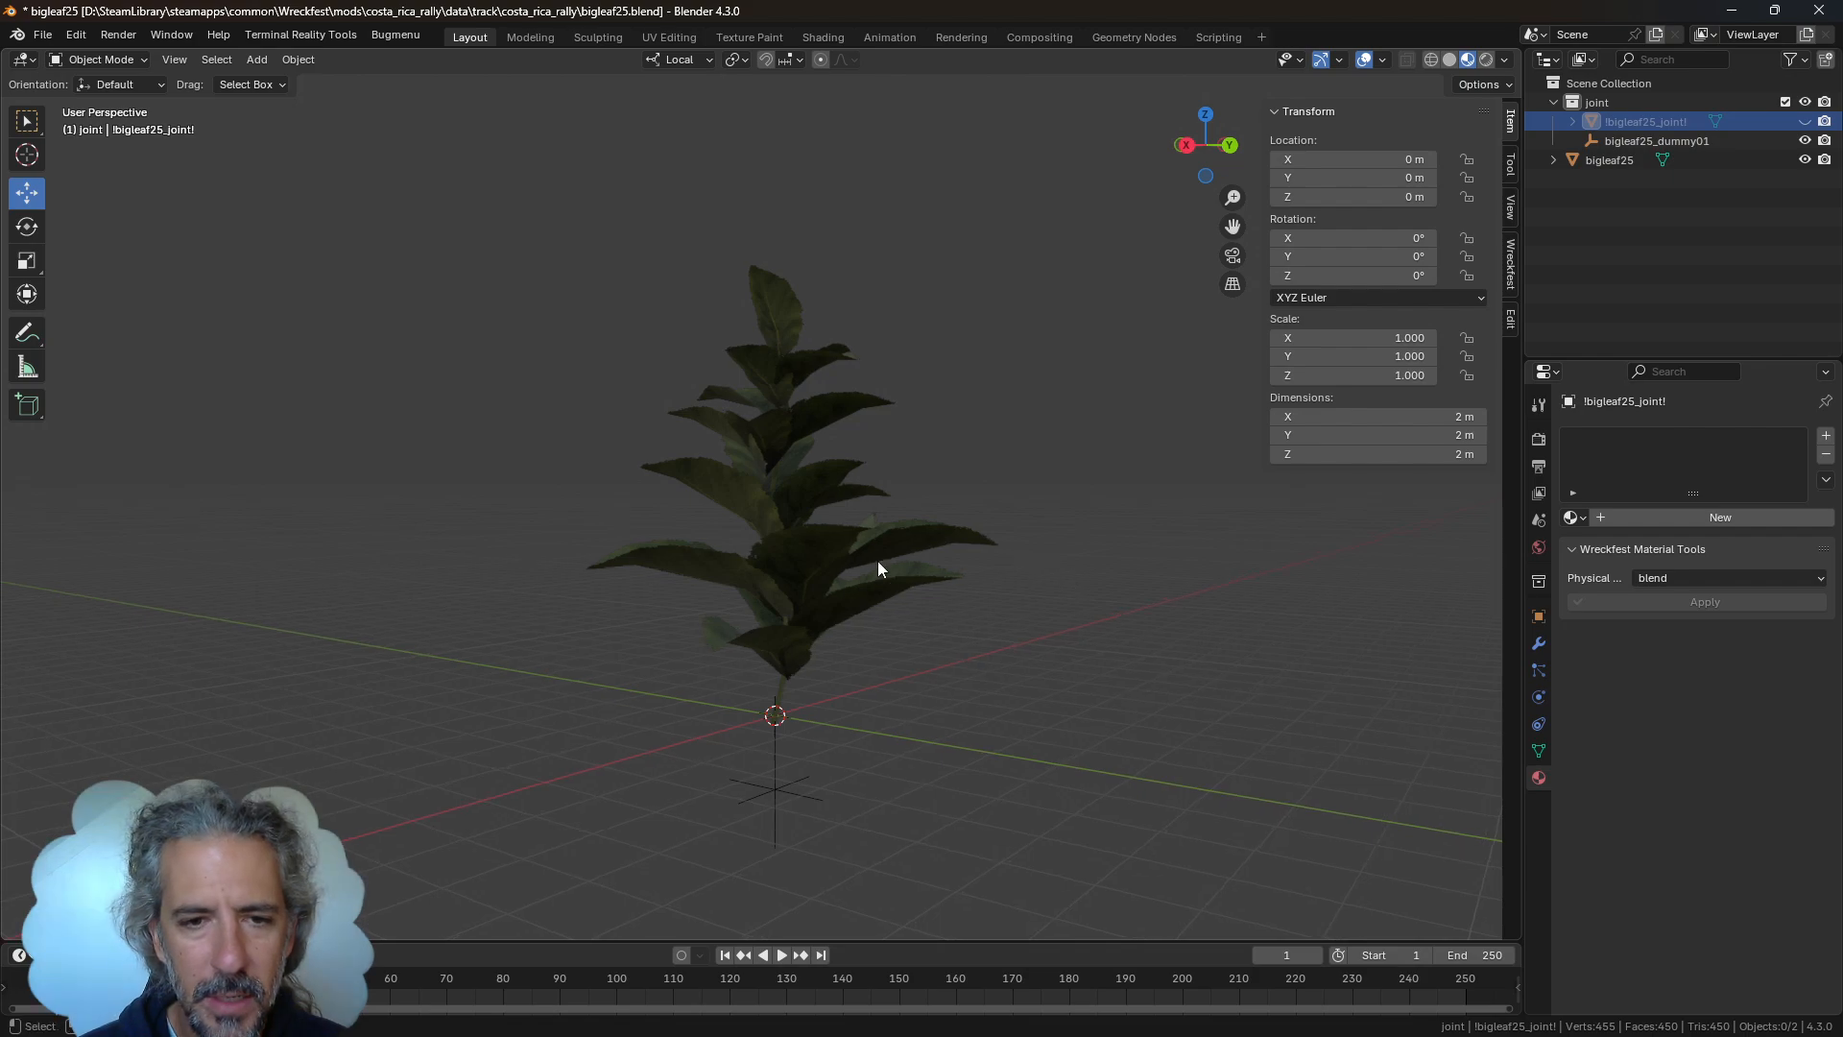
middle_drag(934, 696, 898, 577)
Examine the bigleaf25 plant mesh and the bigleaf25_dummy01 empty below it by selecting each in turn
click(786, 538)
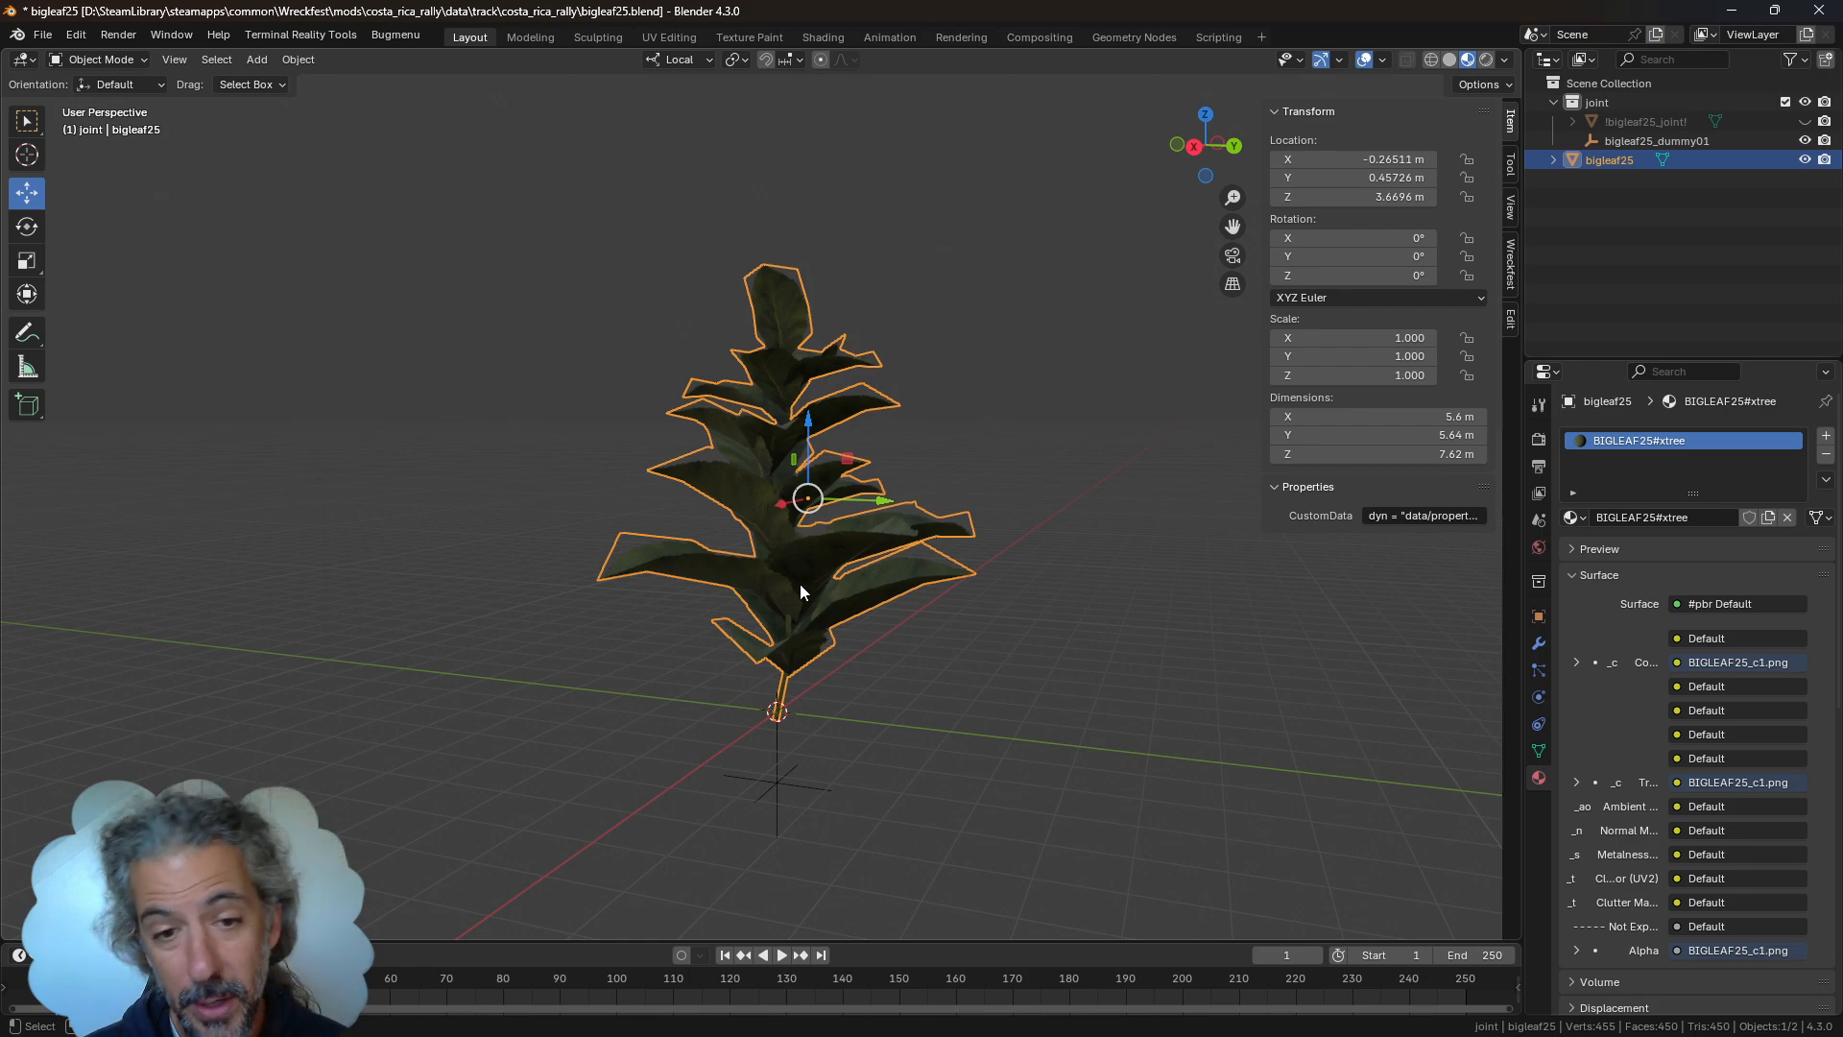
middle_drag(970, 660, 786, 547)
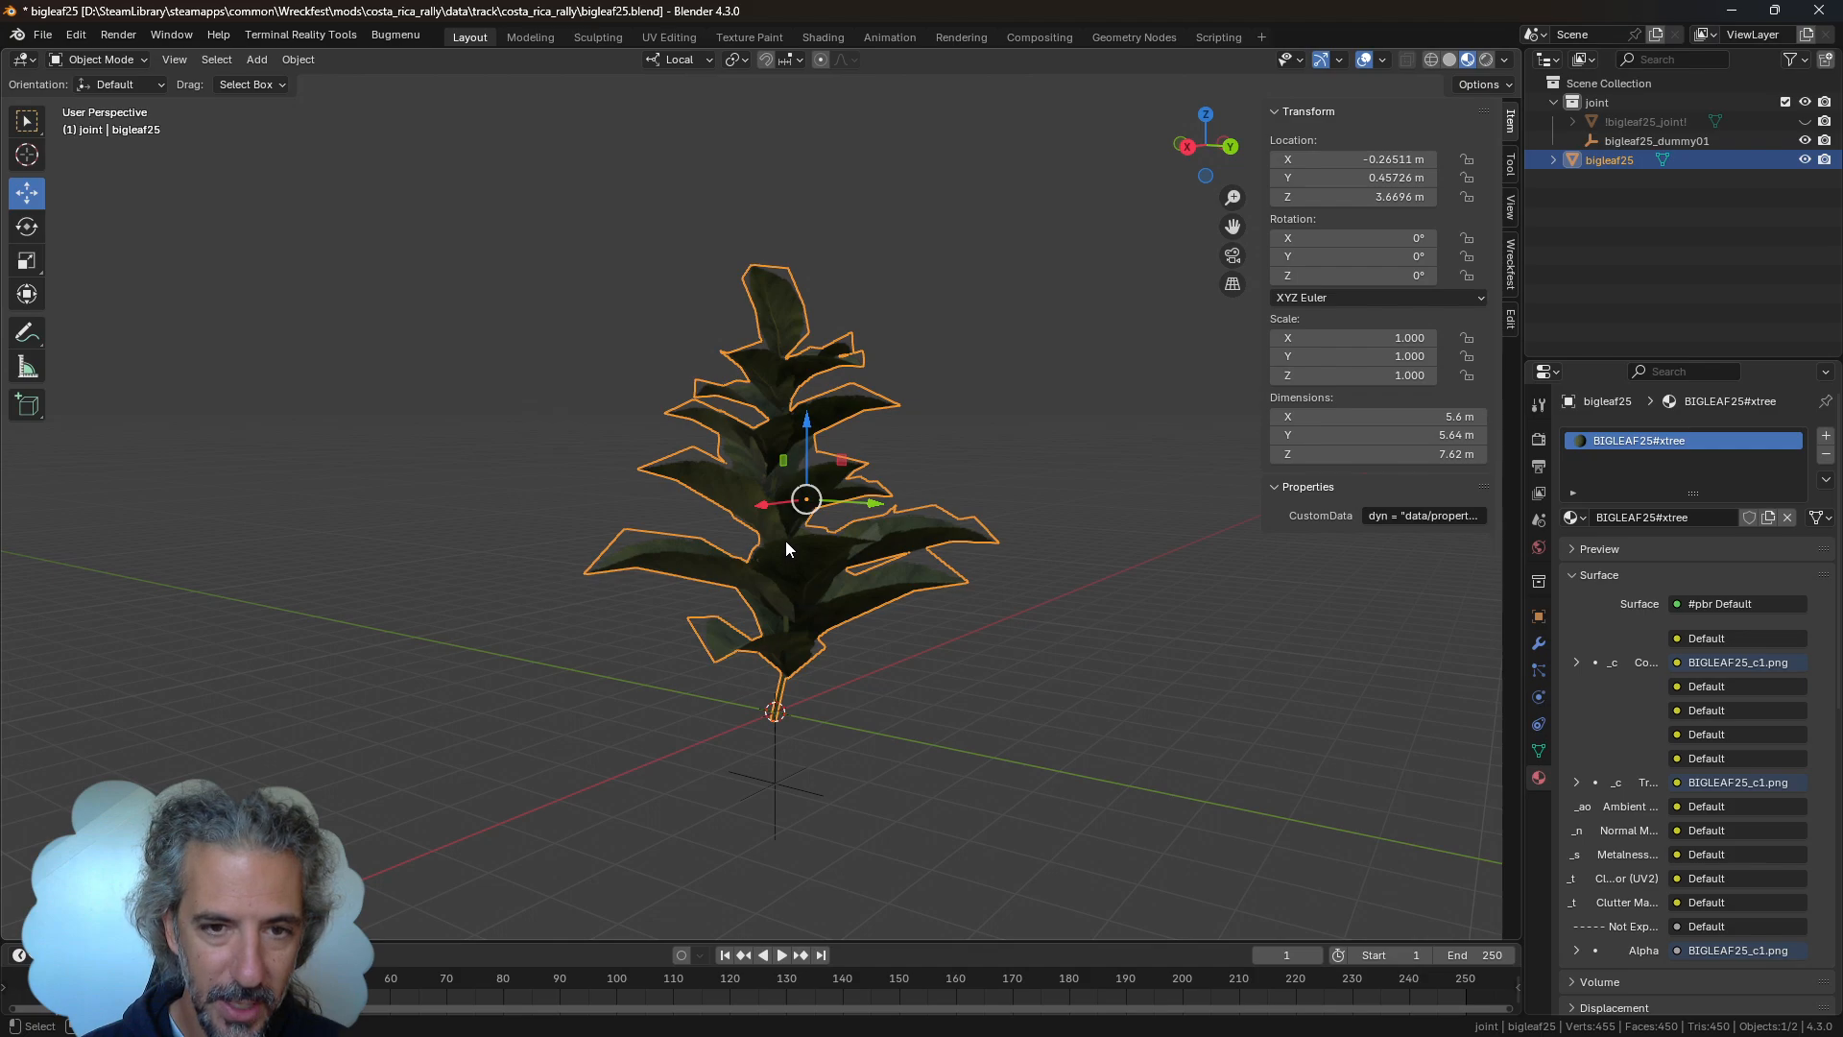
middle_drag(964, 593, 1004, 659)
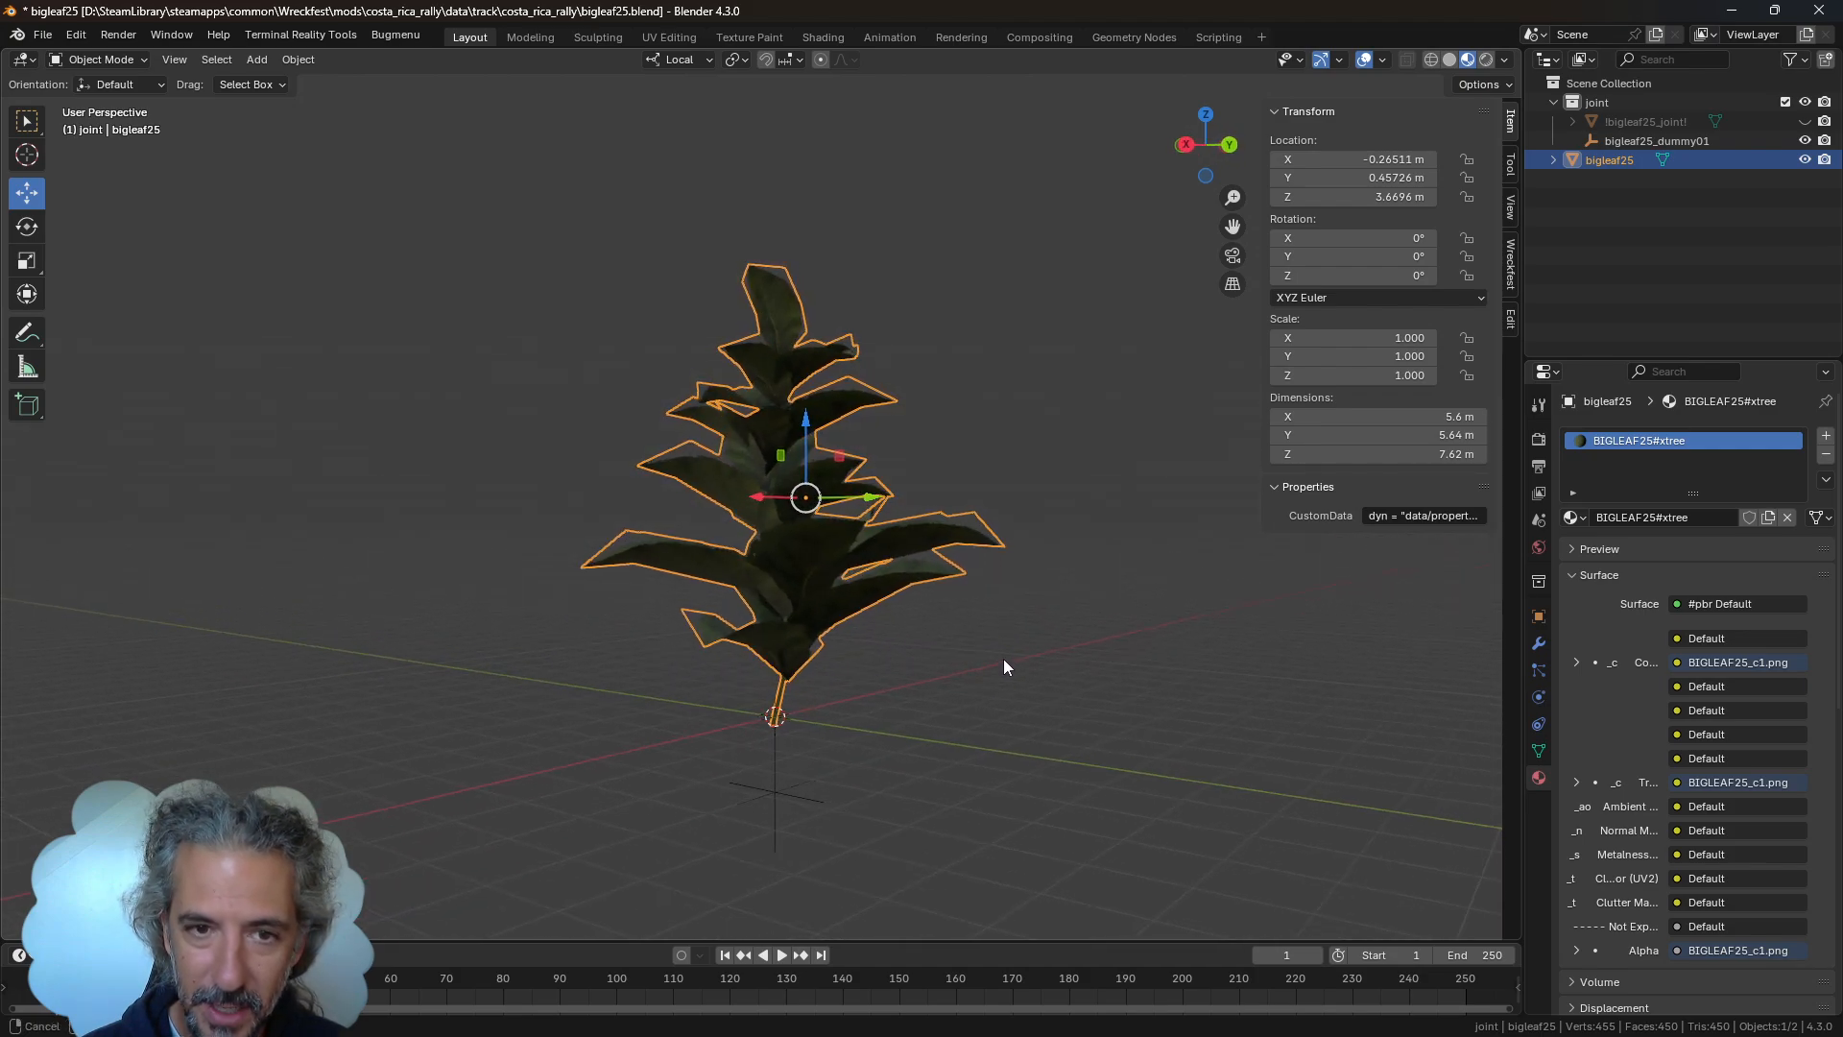
click(1670, 141)
middle_drag(896, 772, 976, 766)
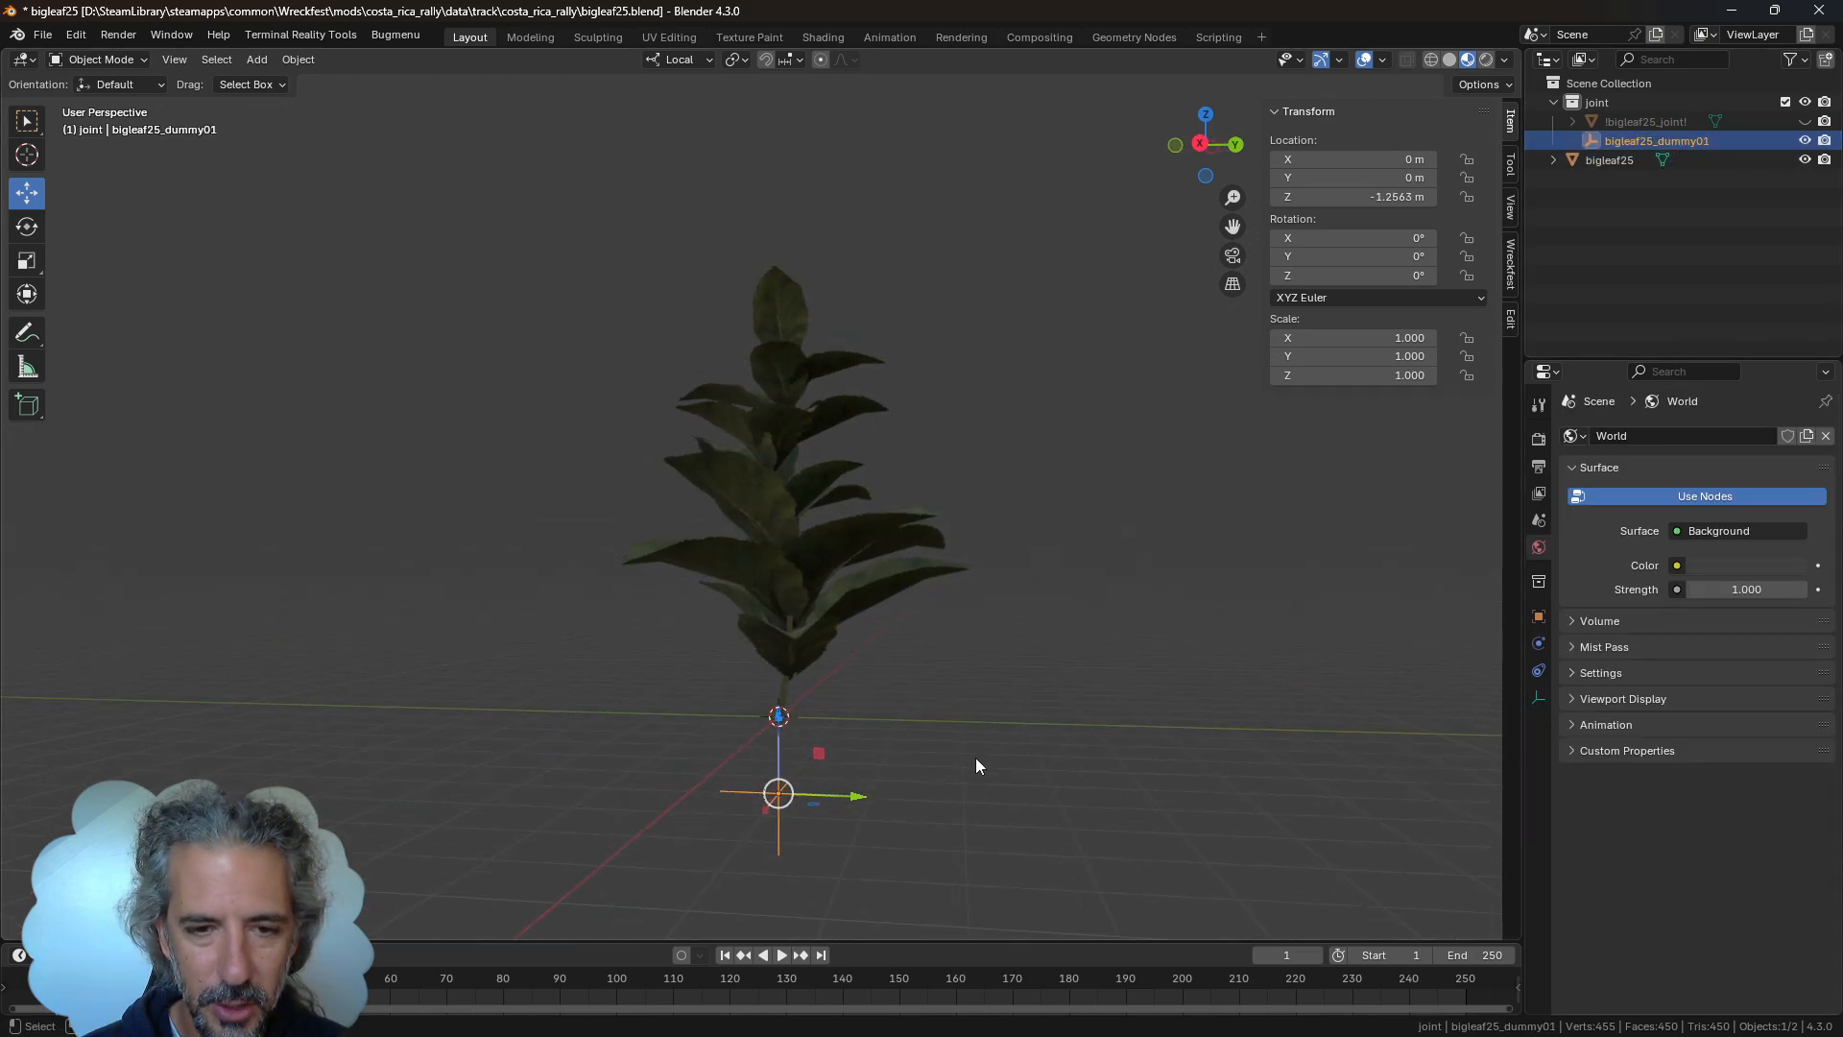
middle_drag(864, 787, 753, 789)
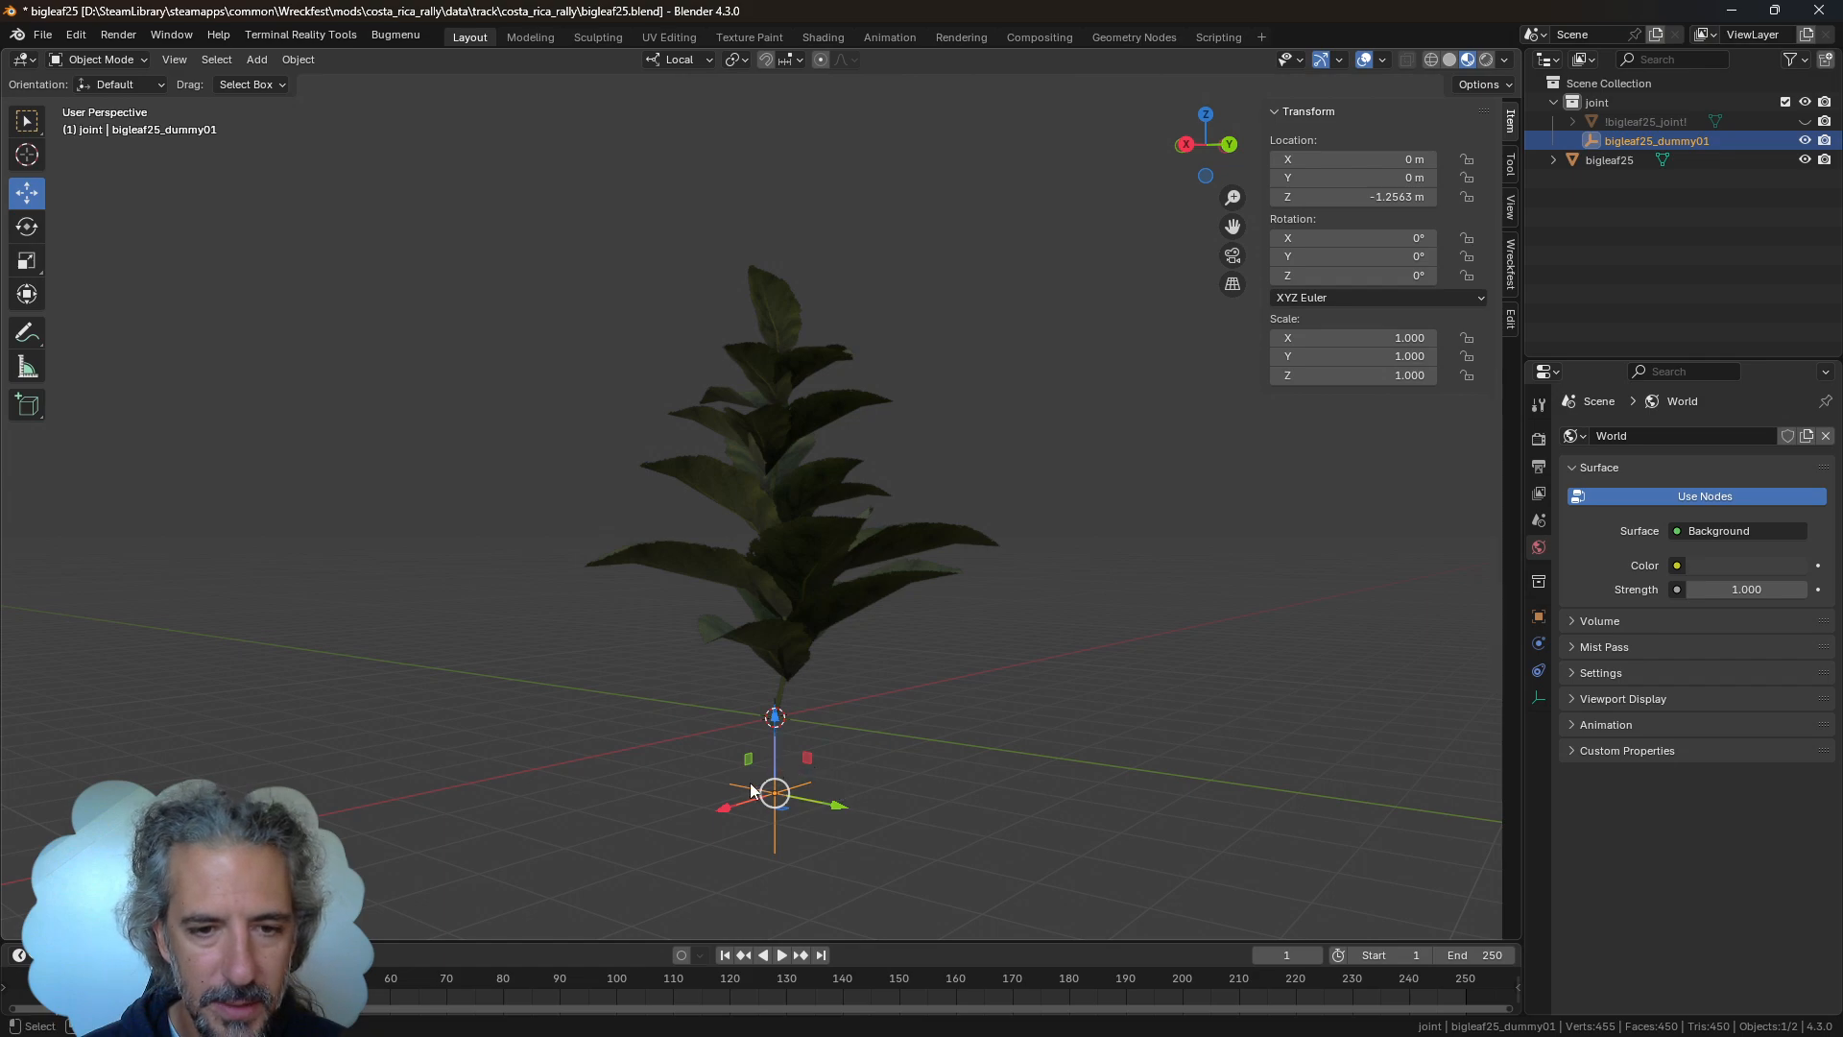
click(779, 543)
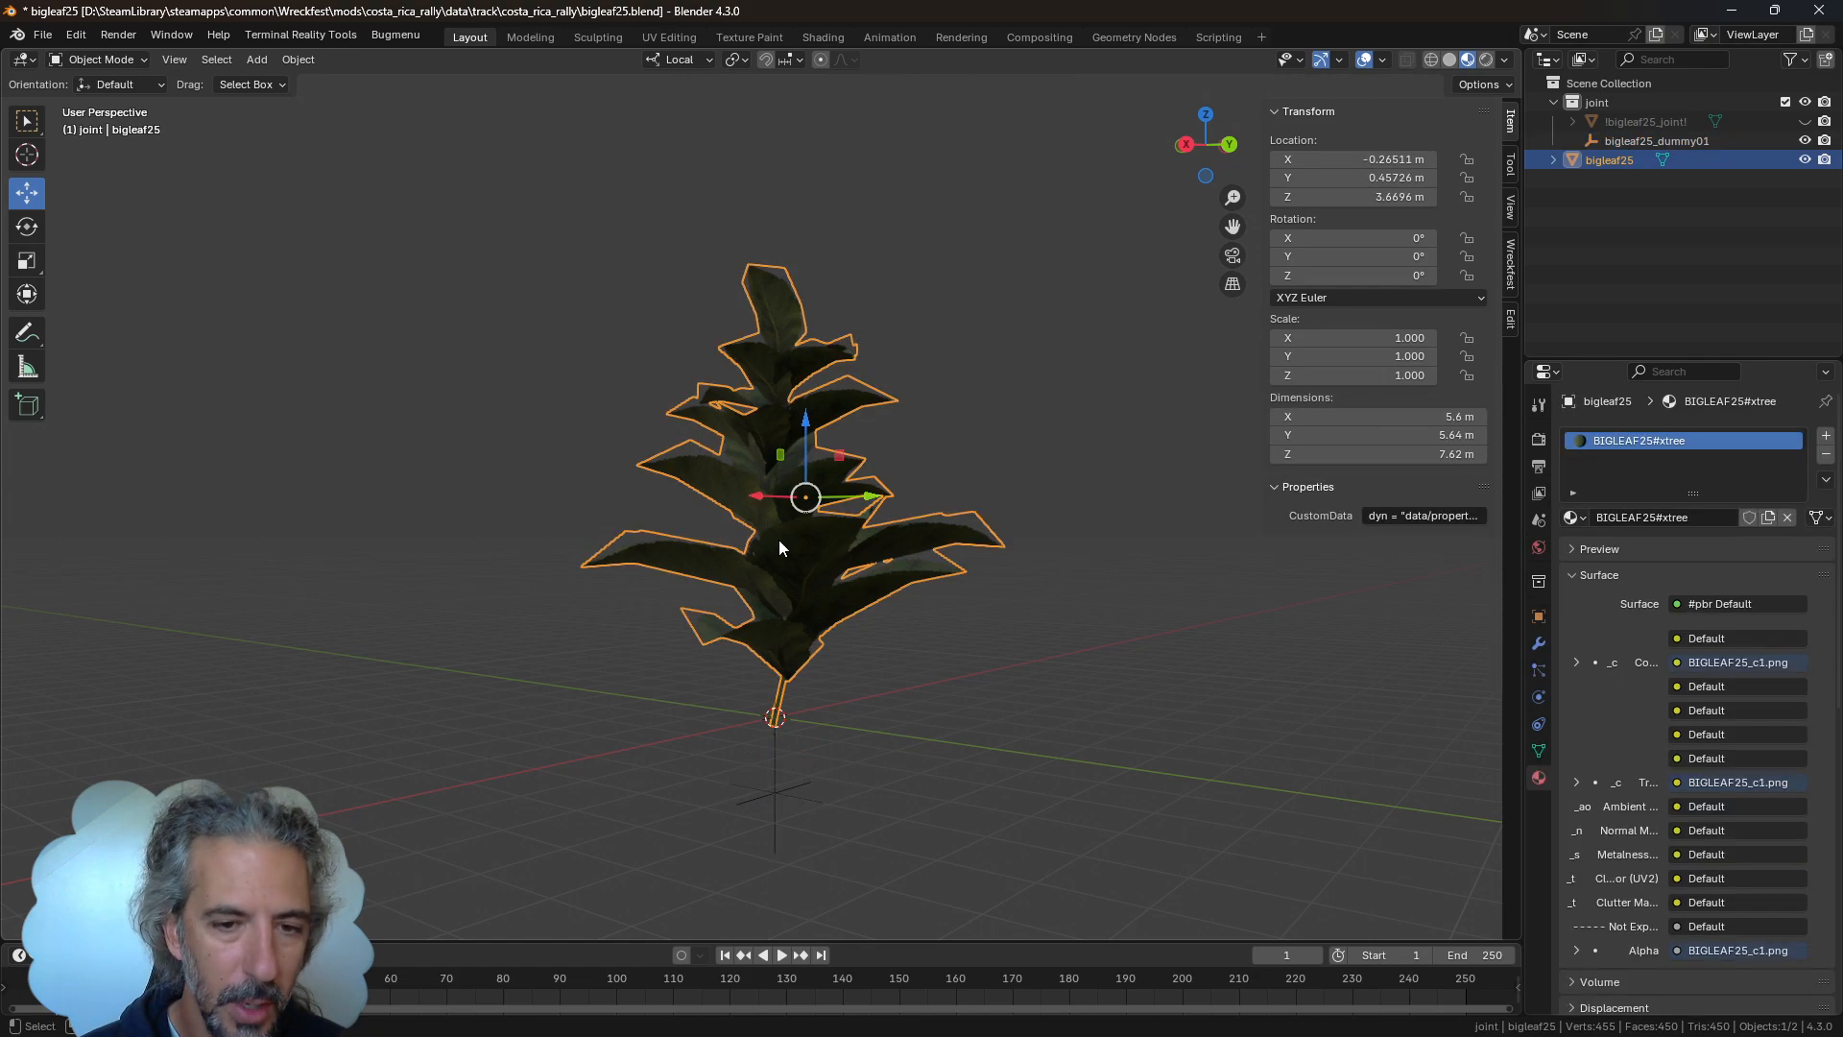
click(774, 793)
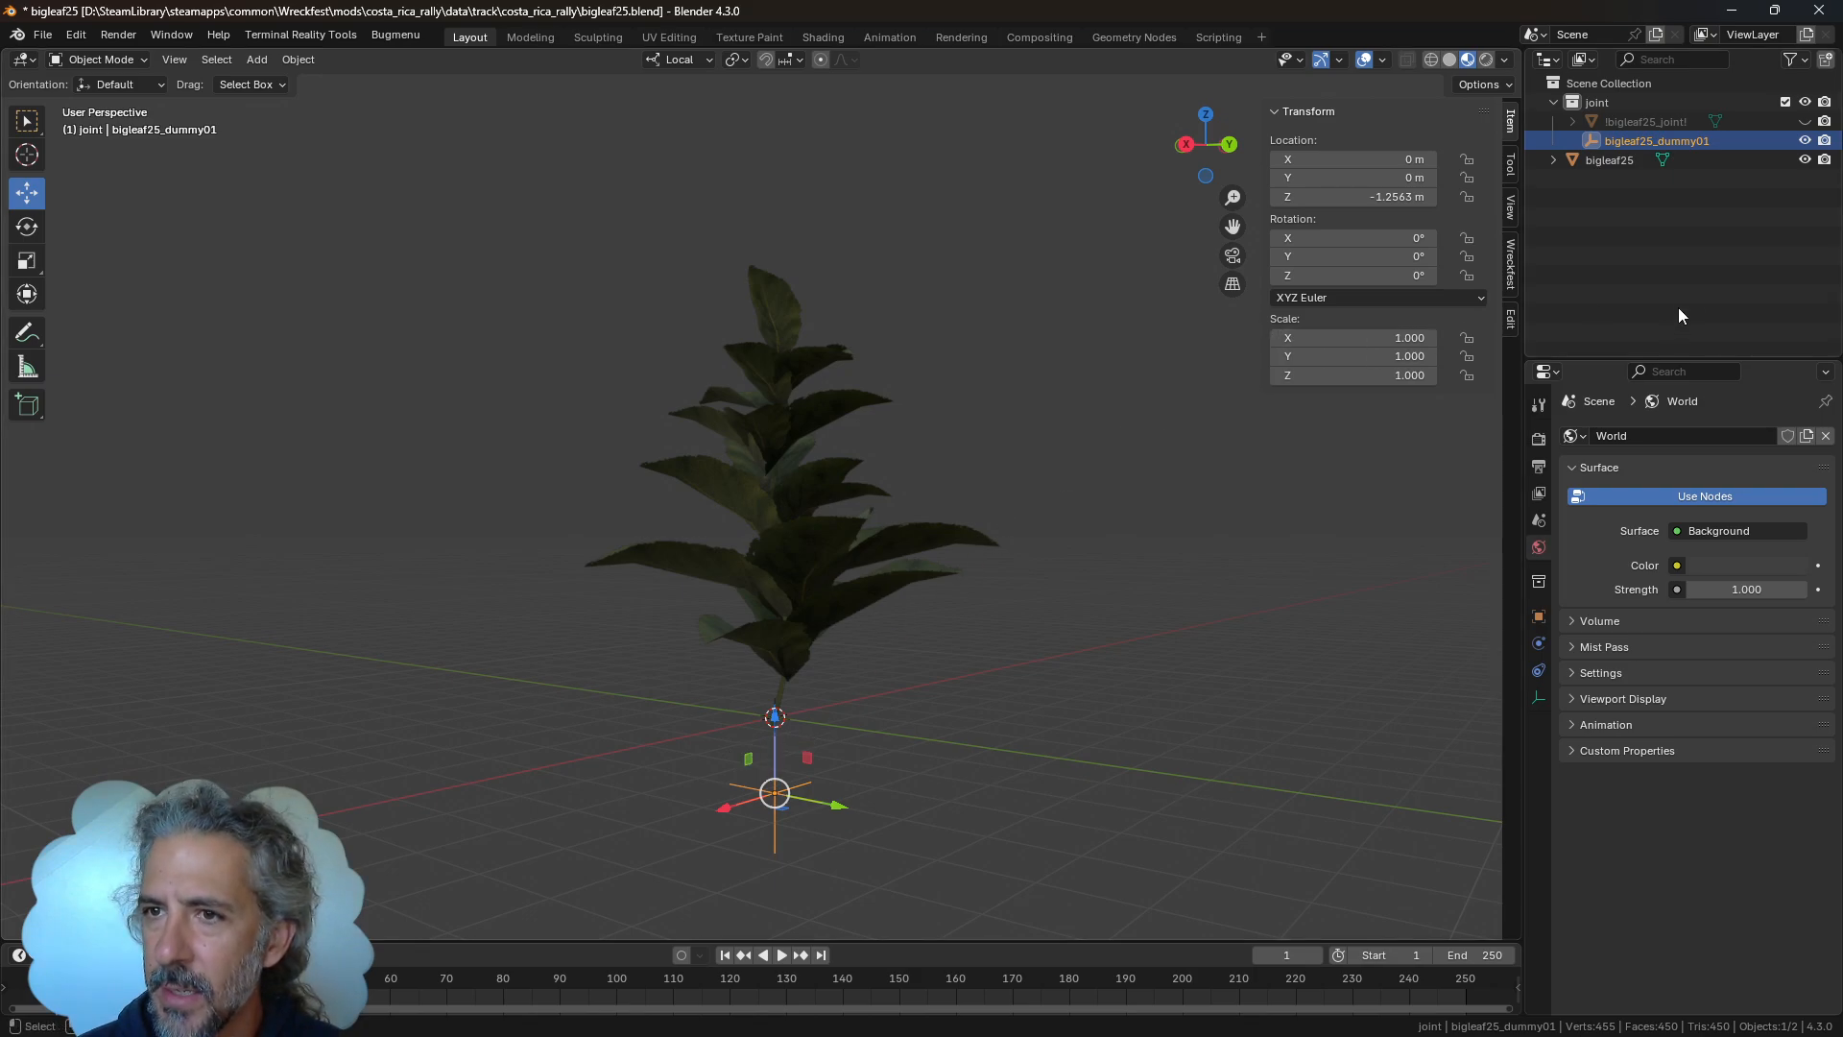
click(1626, 162)
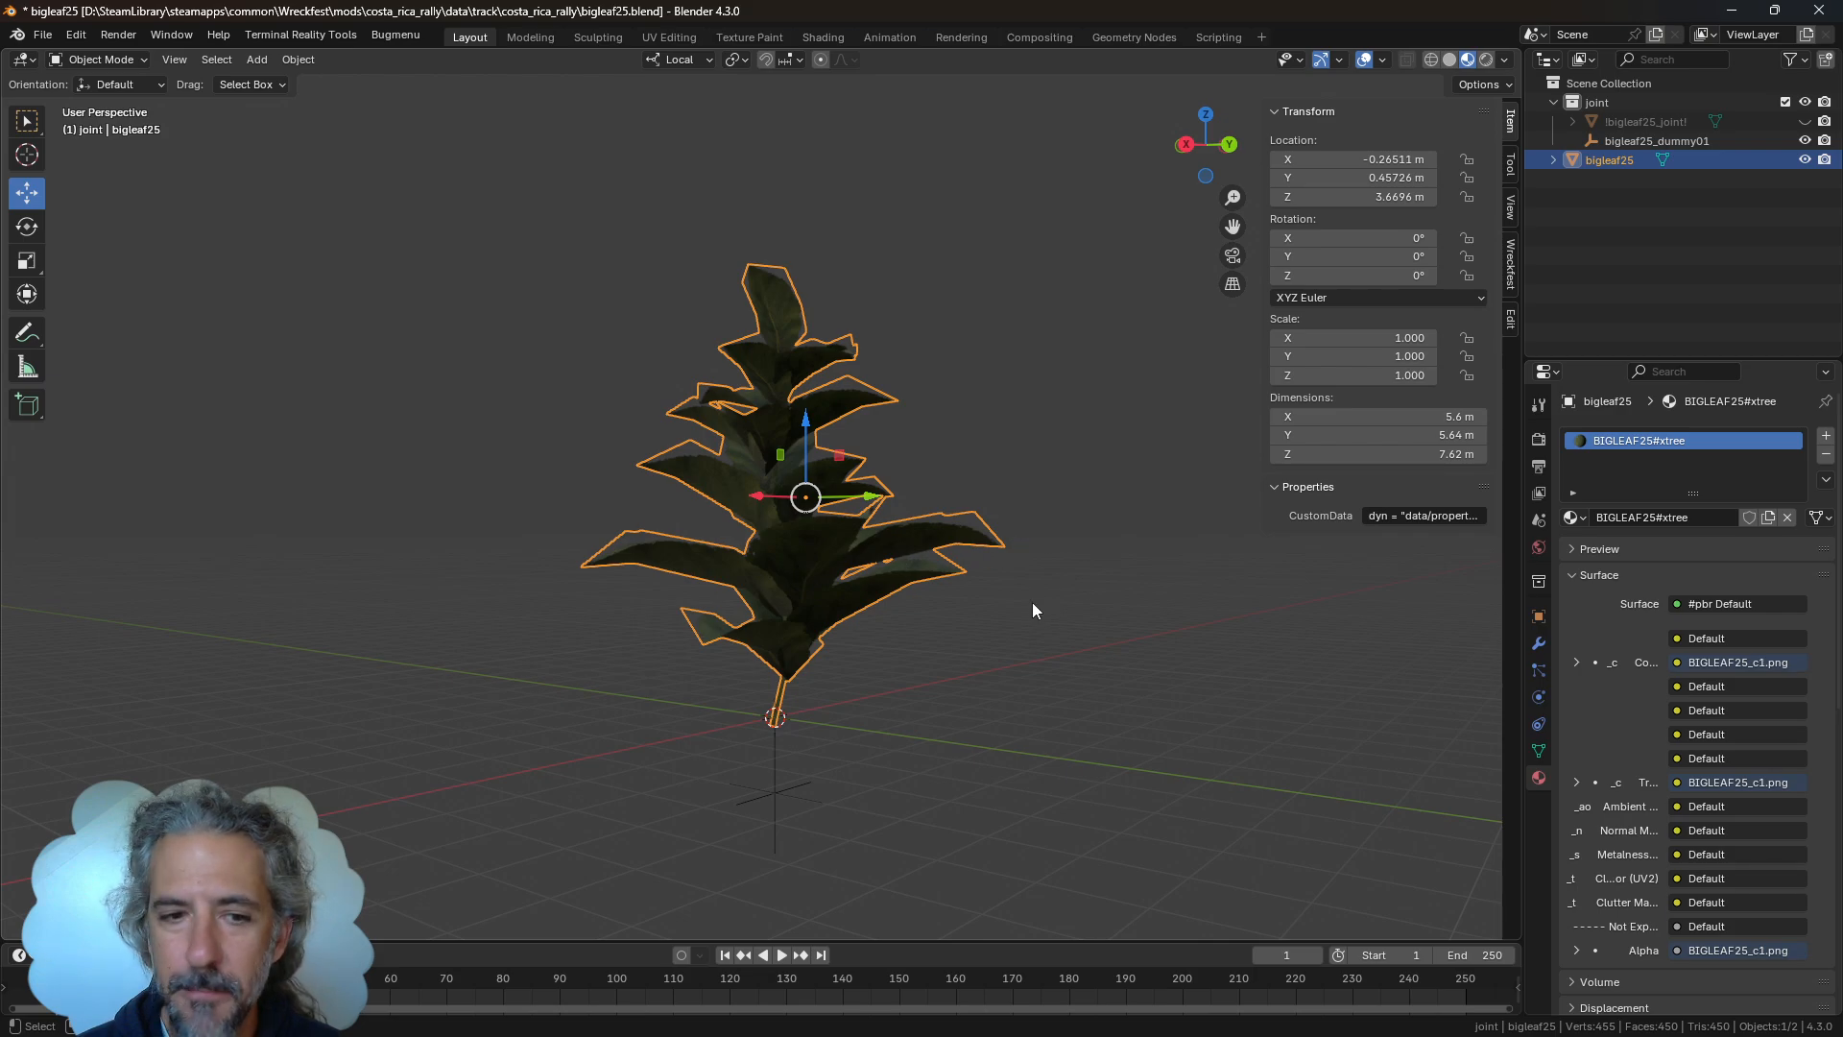
click(1679, 144)
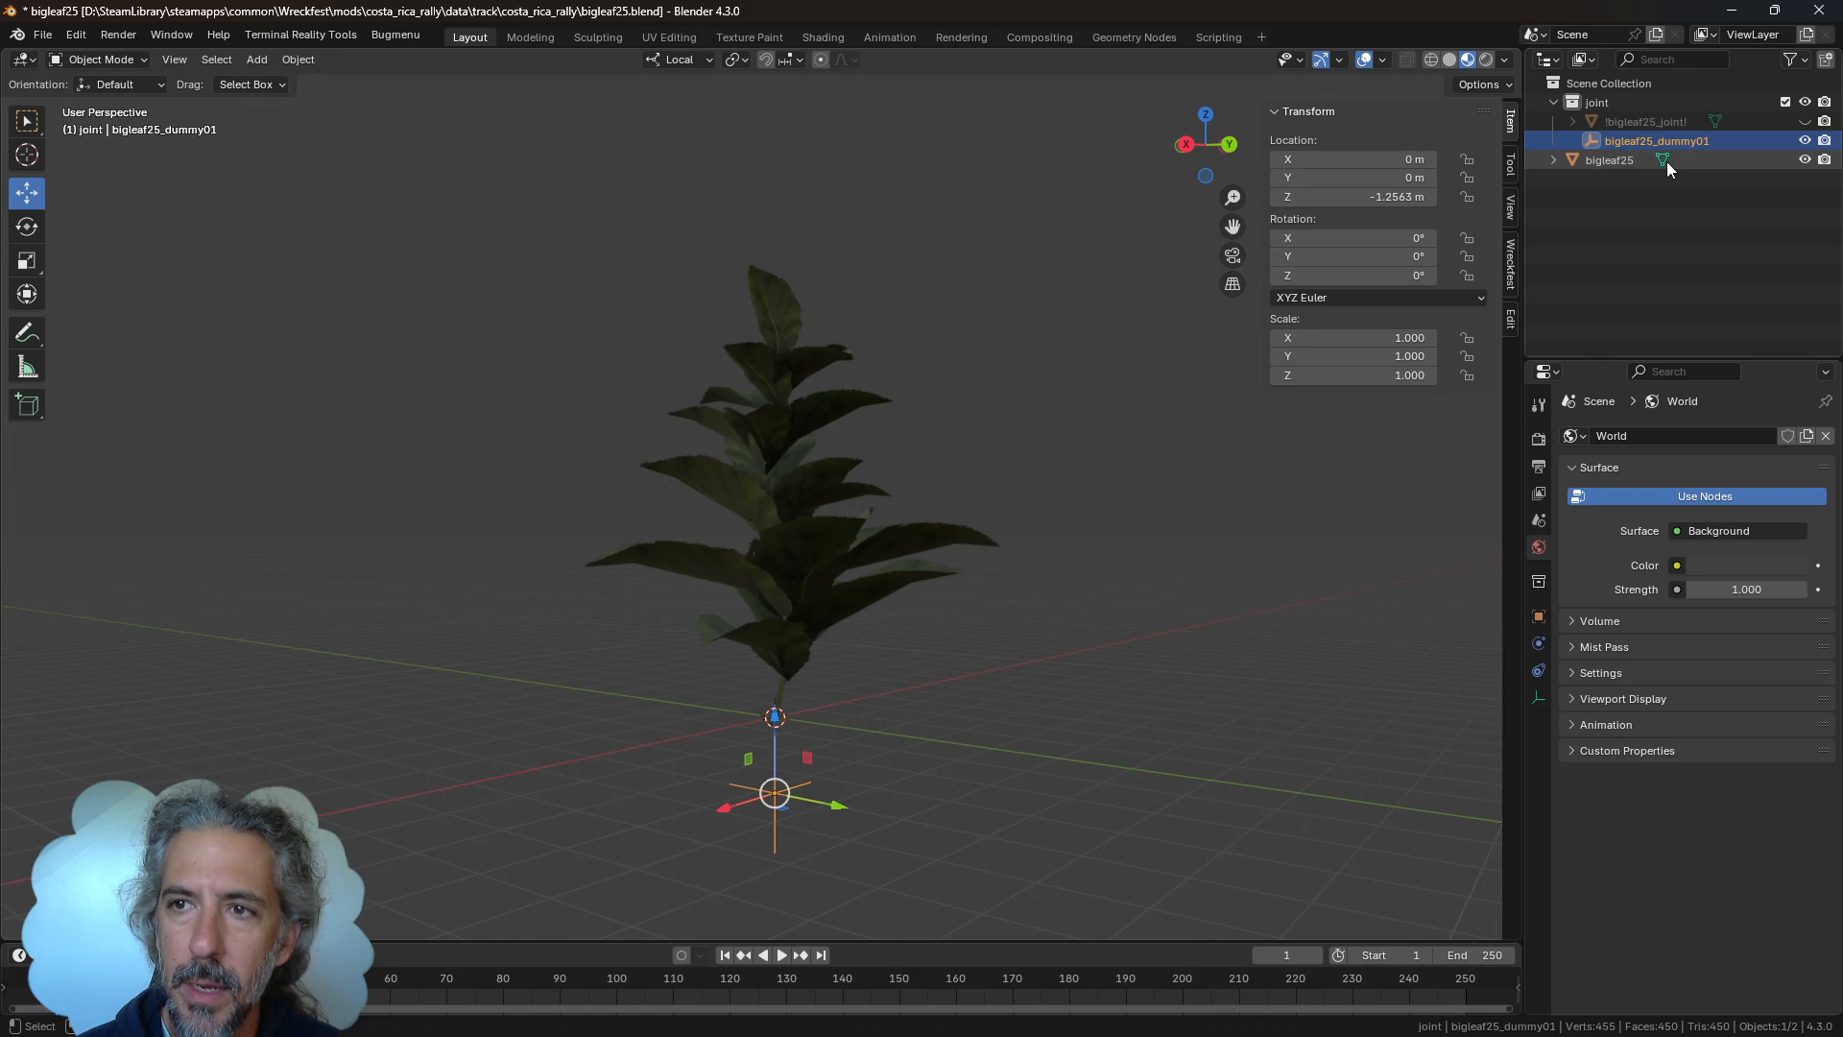
Unhide the !bigleaf25_joint! cube at the plant's base and select it
click(1697, 121)
click(1804, 122)
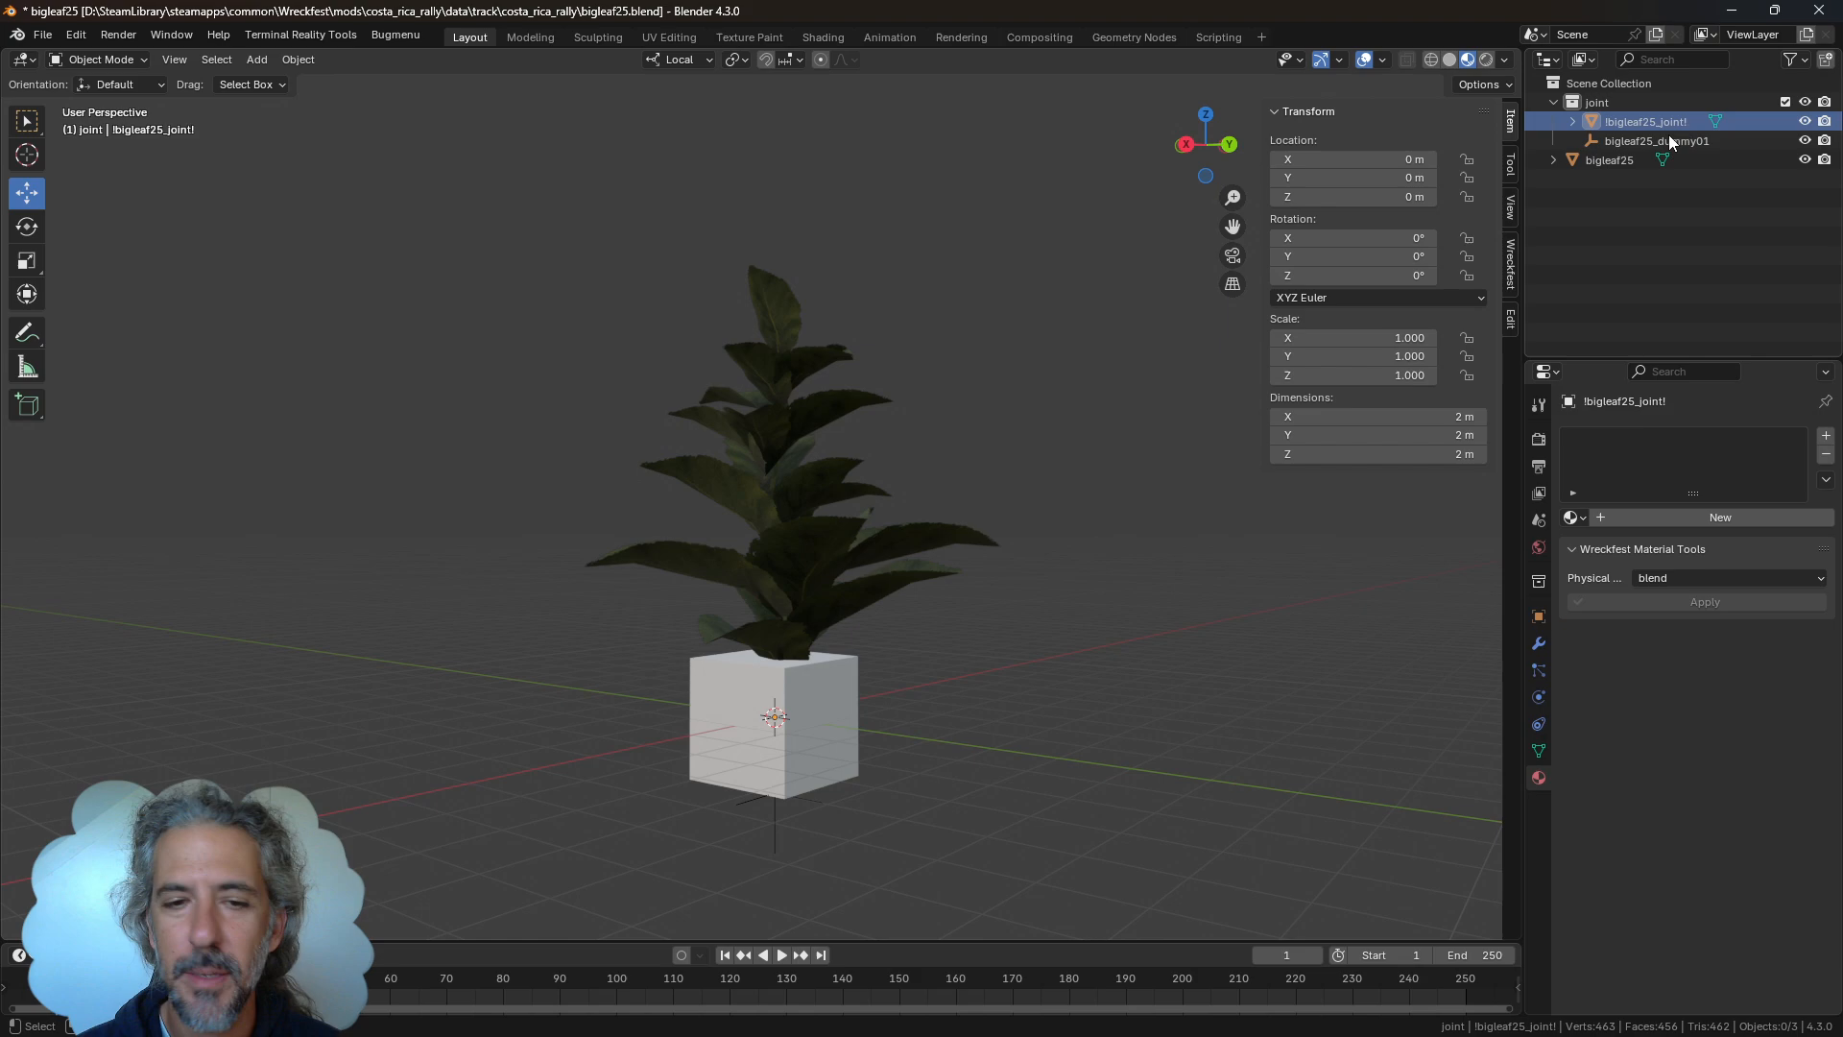
click(825, 722)
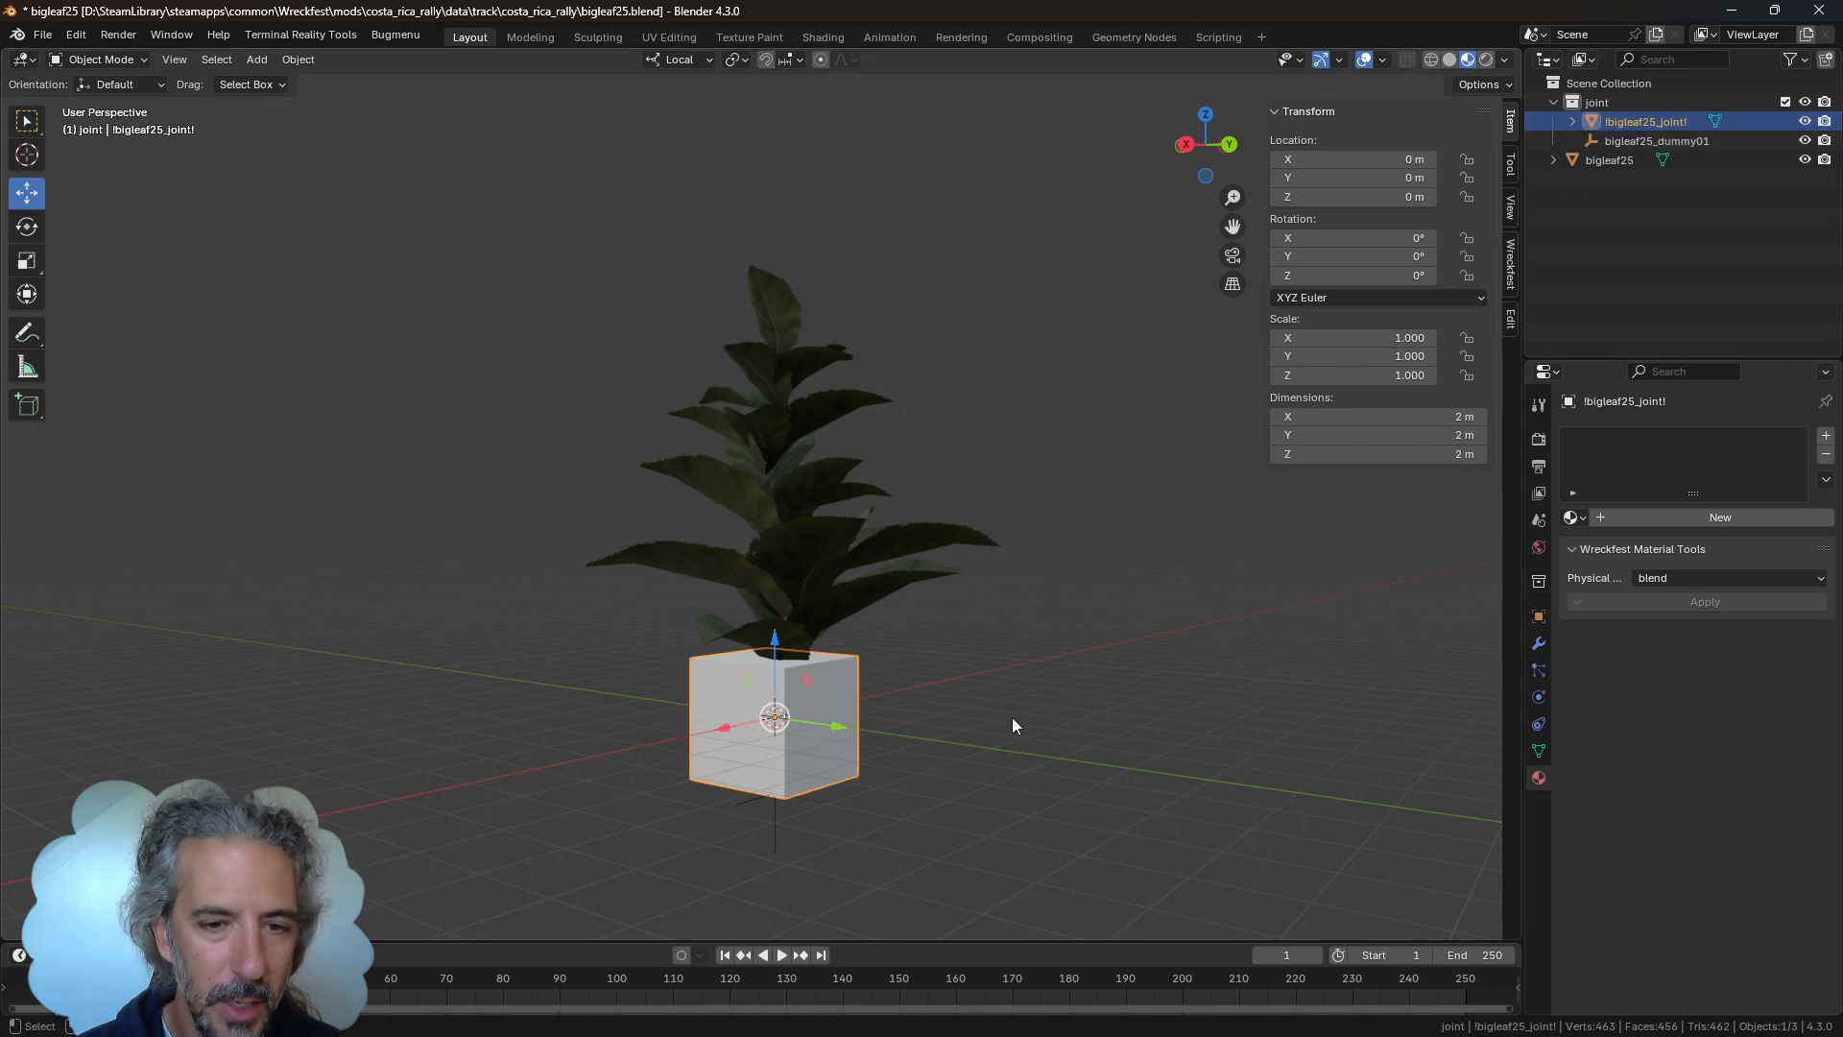
middle_drag(1006, 724, 872, 706)
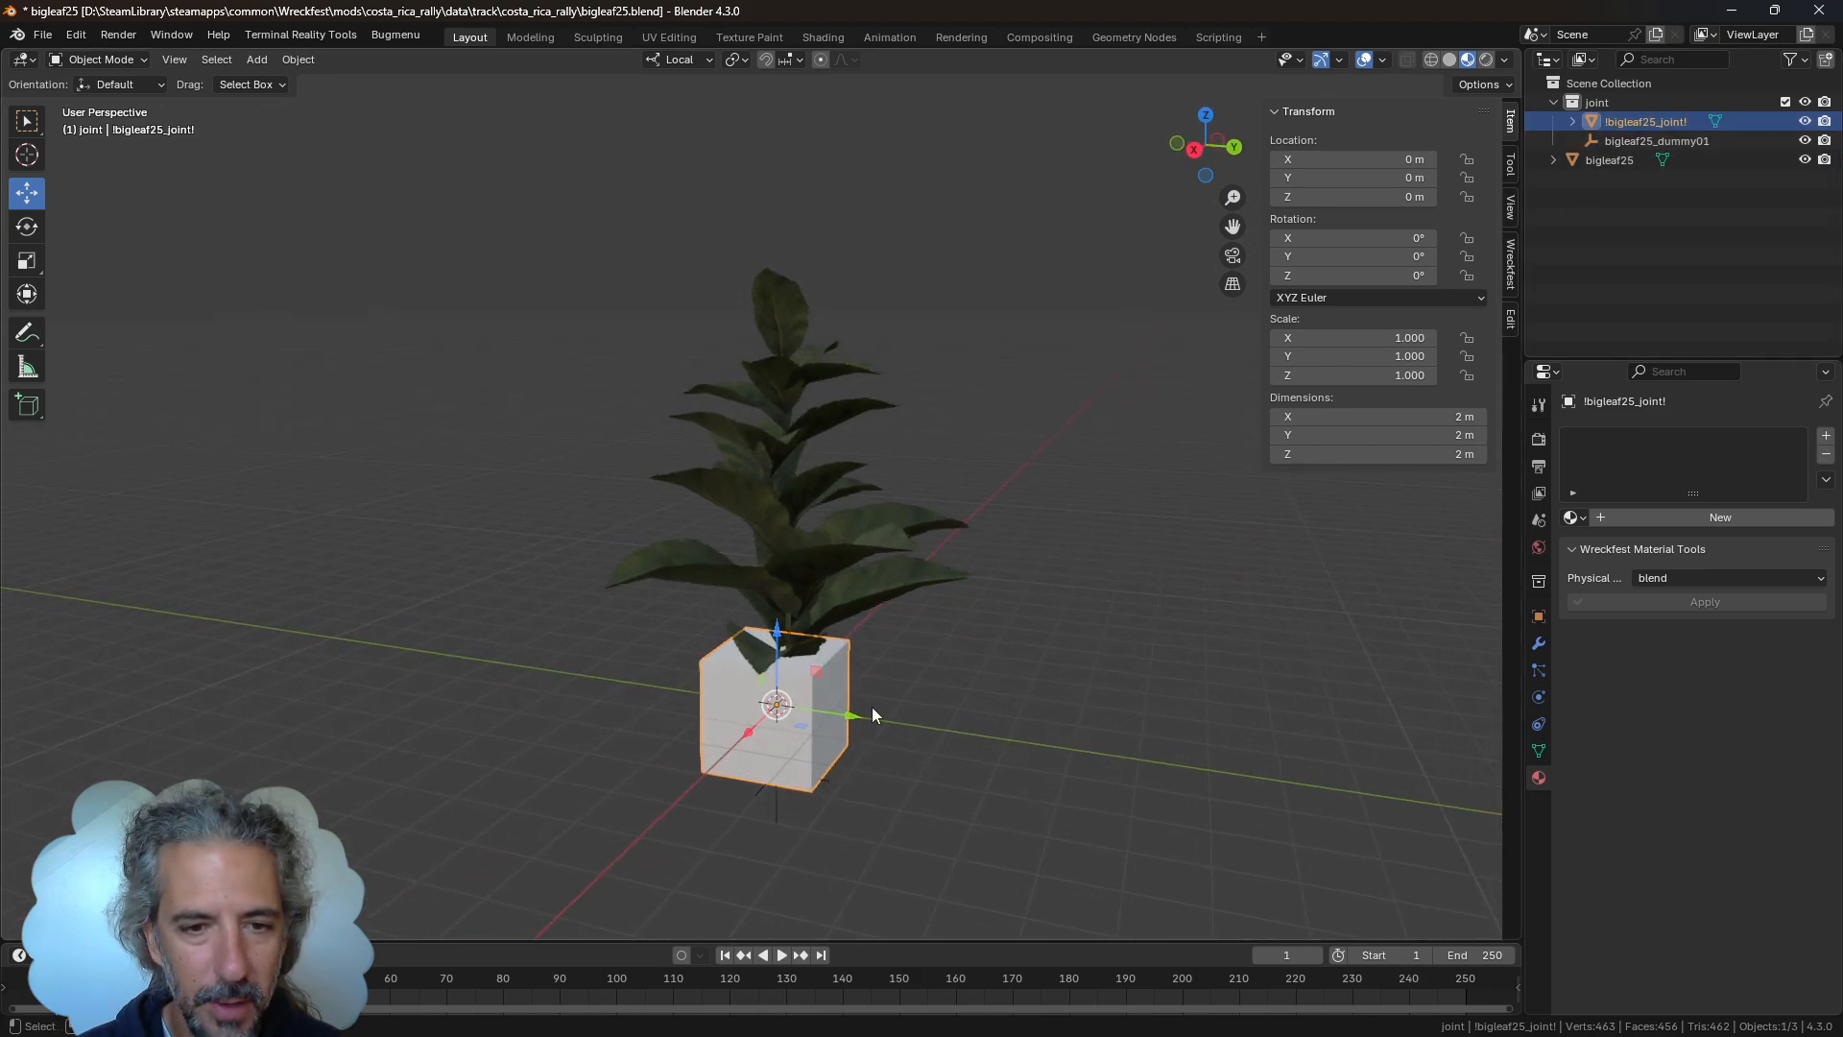
middle_drag(993, 693, 924, 699)
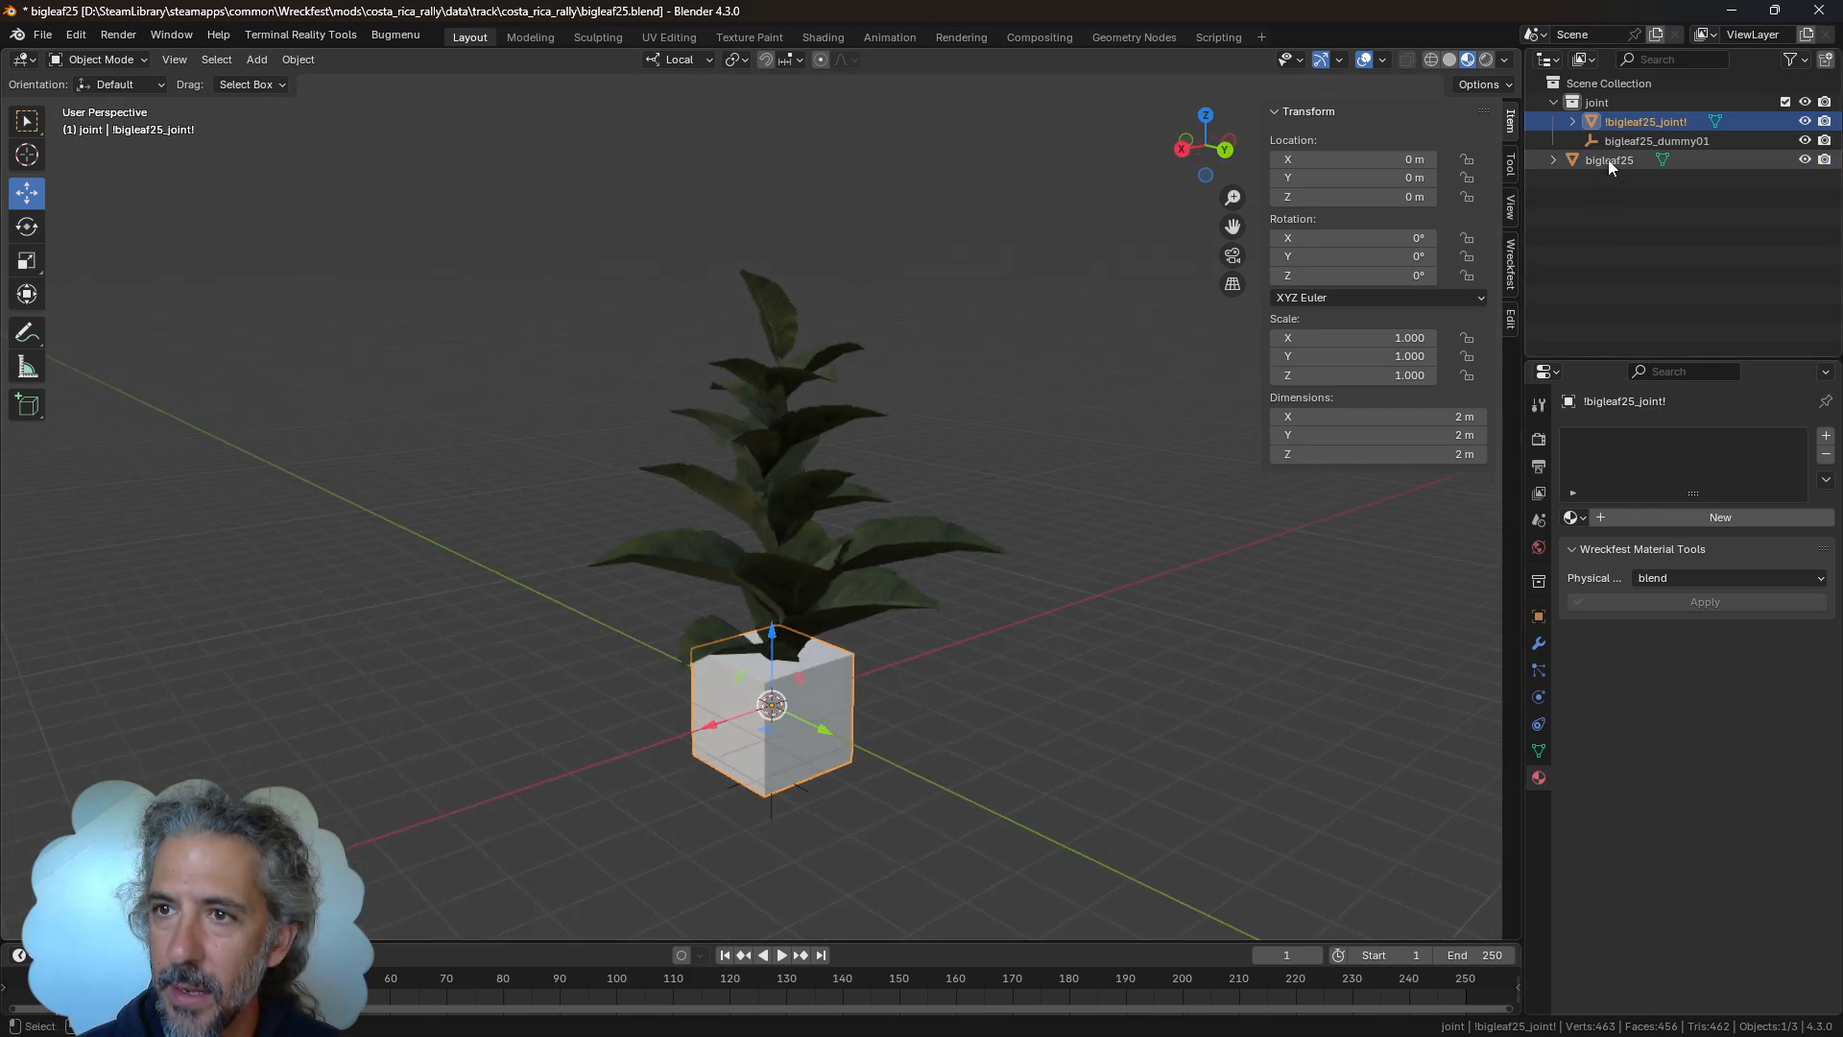
middle_drag(1123, 643, 1078, 621)
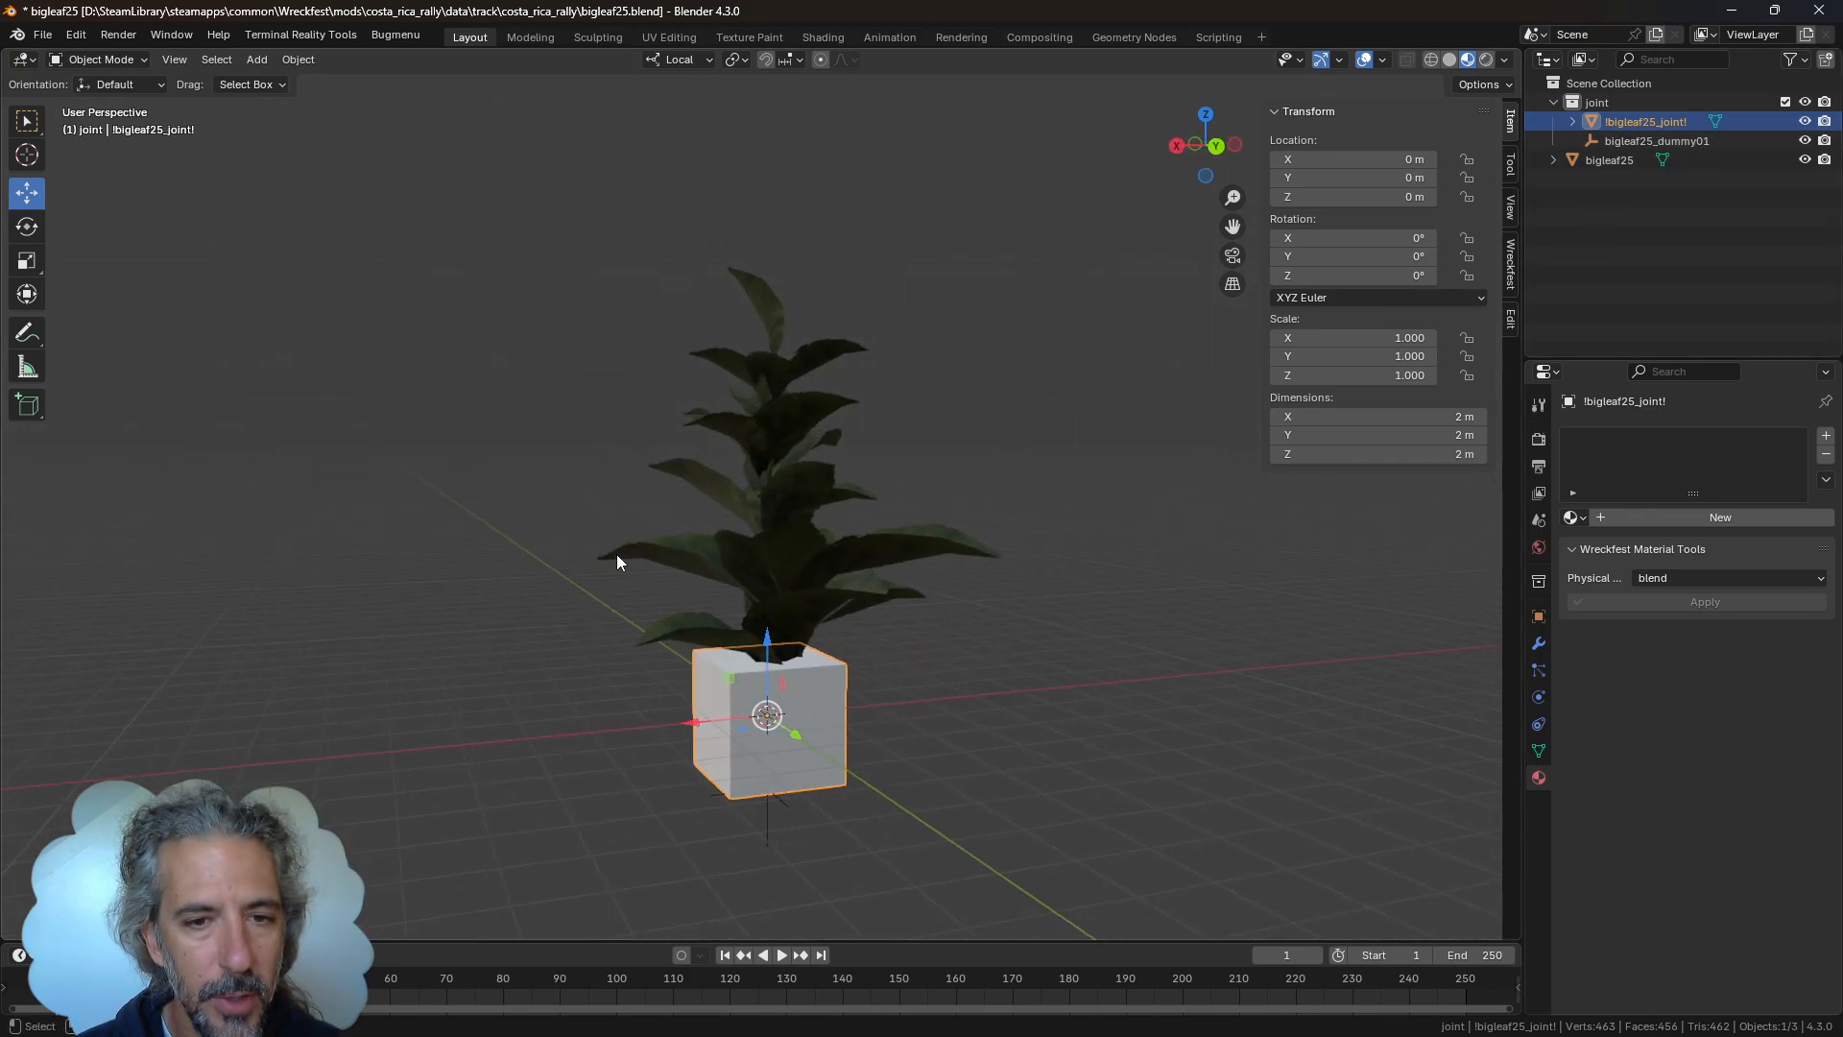
Look up the Bugbear Game Object V3 (.bgo3) format among the export options
click(42, 34)
mouse_move(115, 326)
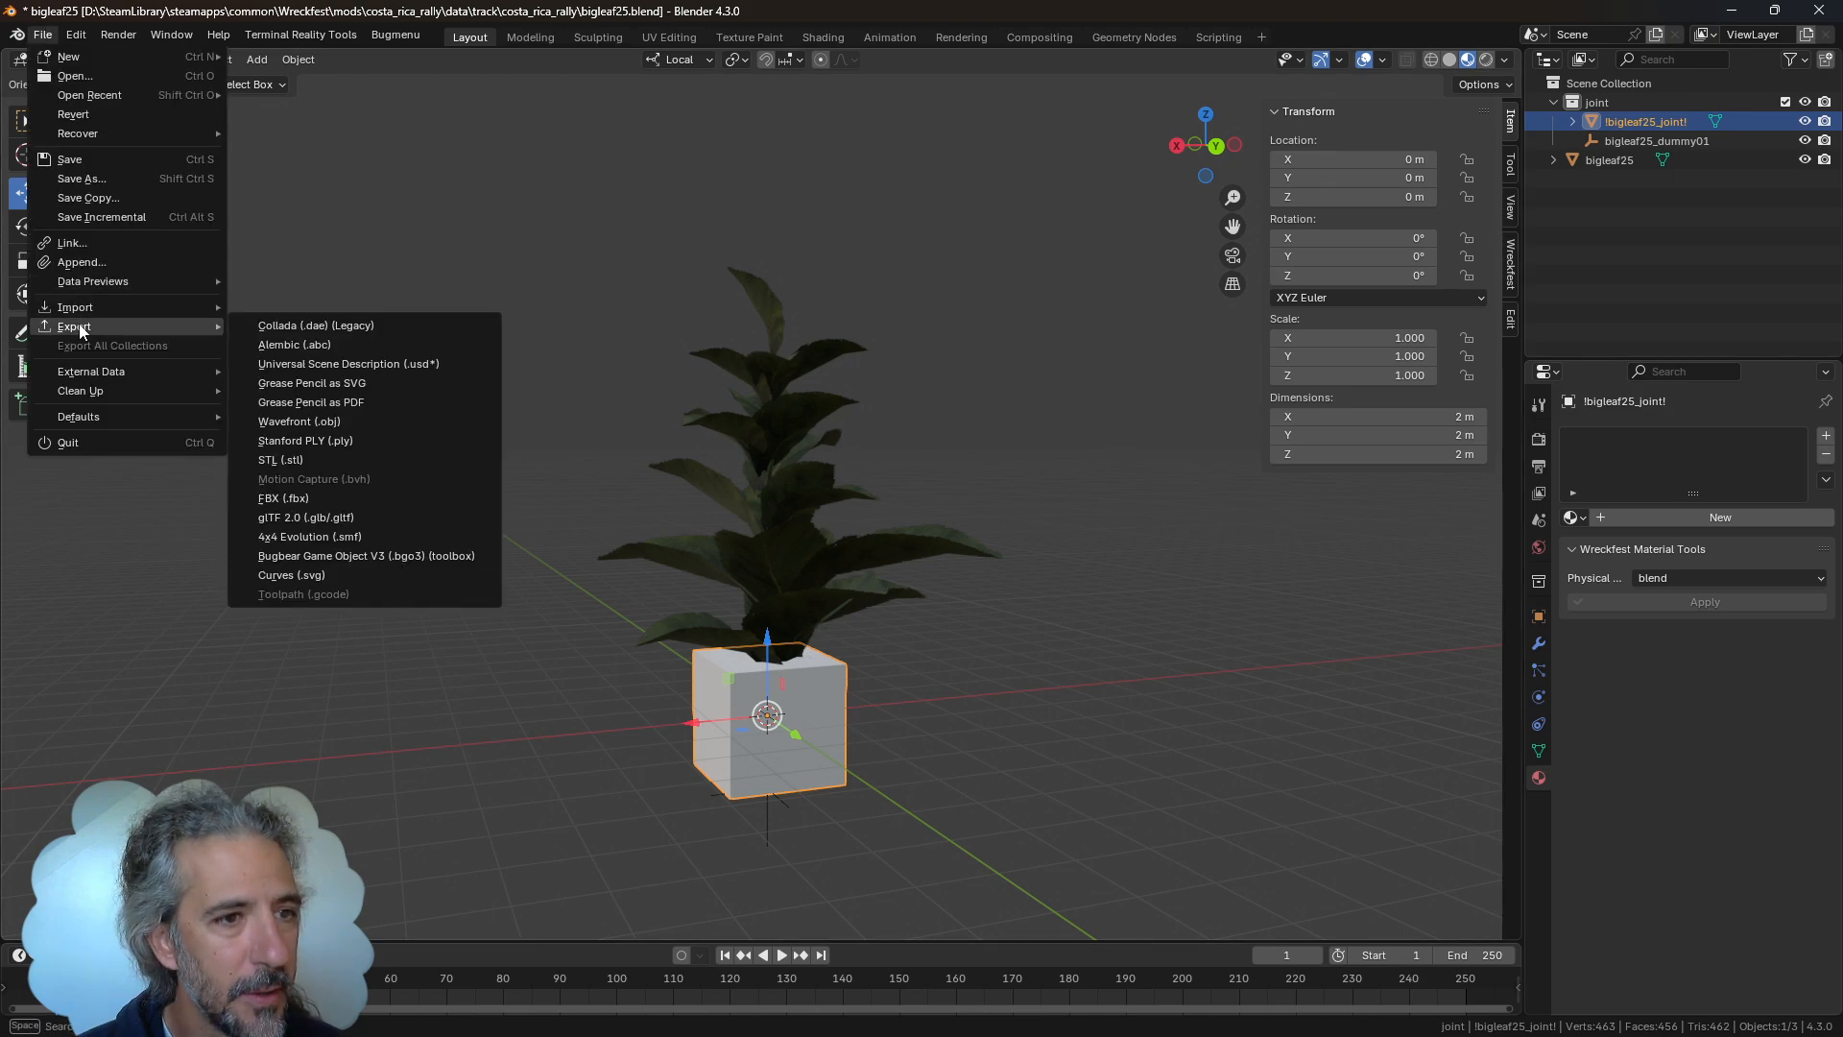
click(476, 562)
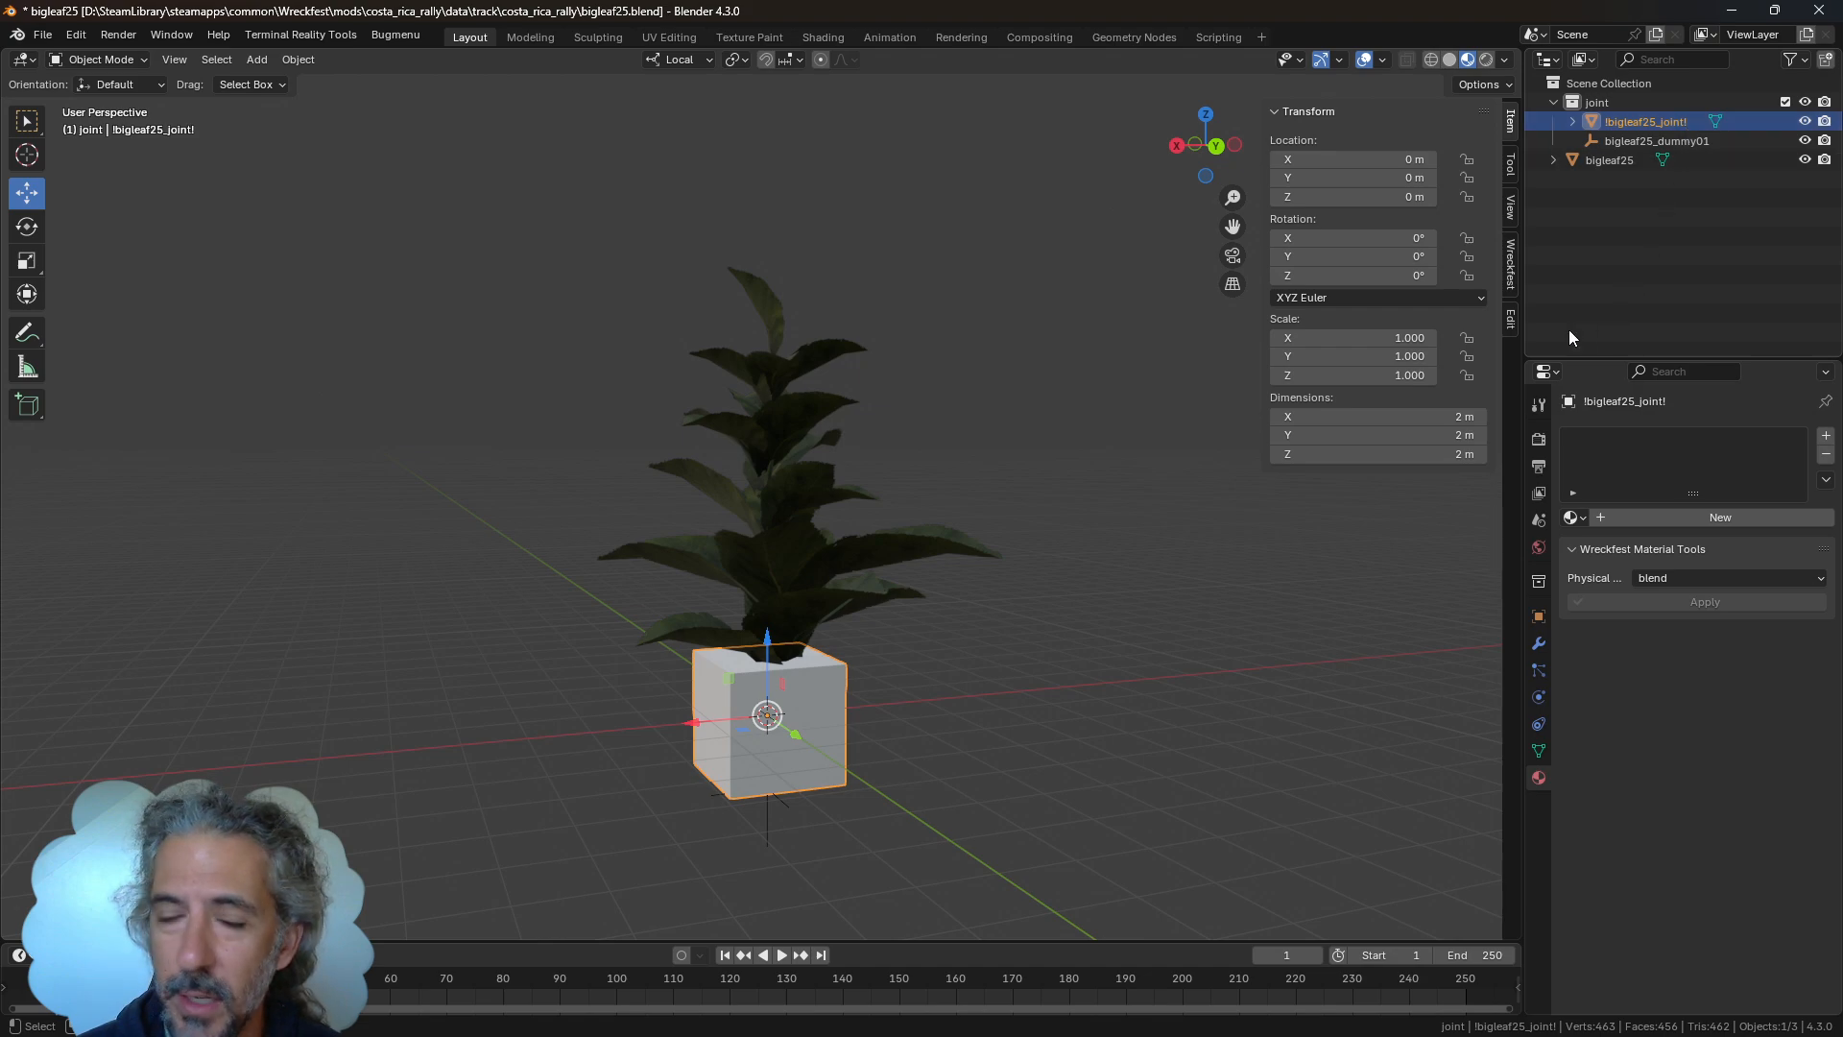
Review the bigleaf25 plant, the bigleaf25_dummy01 empty and the !bigleaf25_joint! cube one after another
middle_drag(1159, 535, 825, 507)
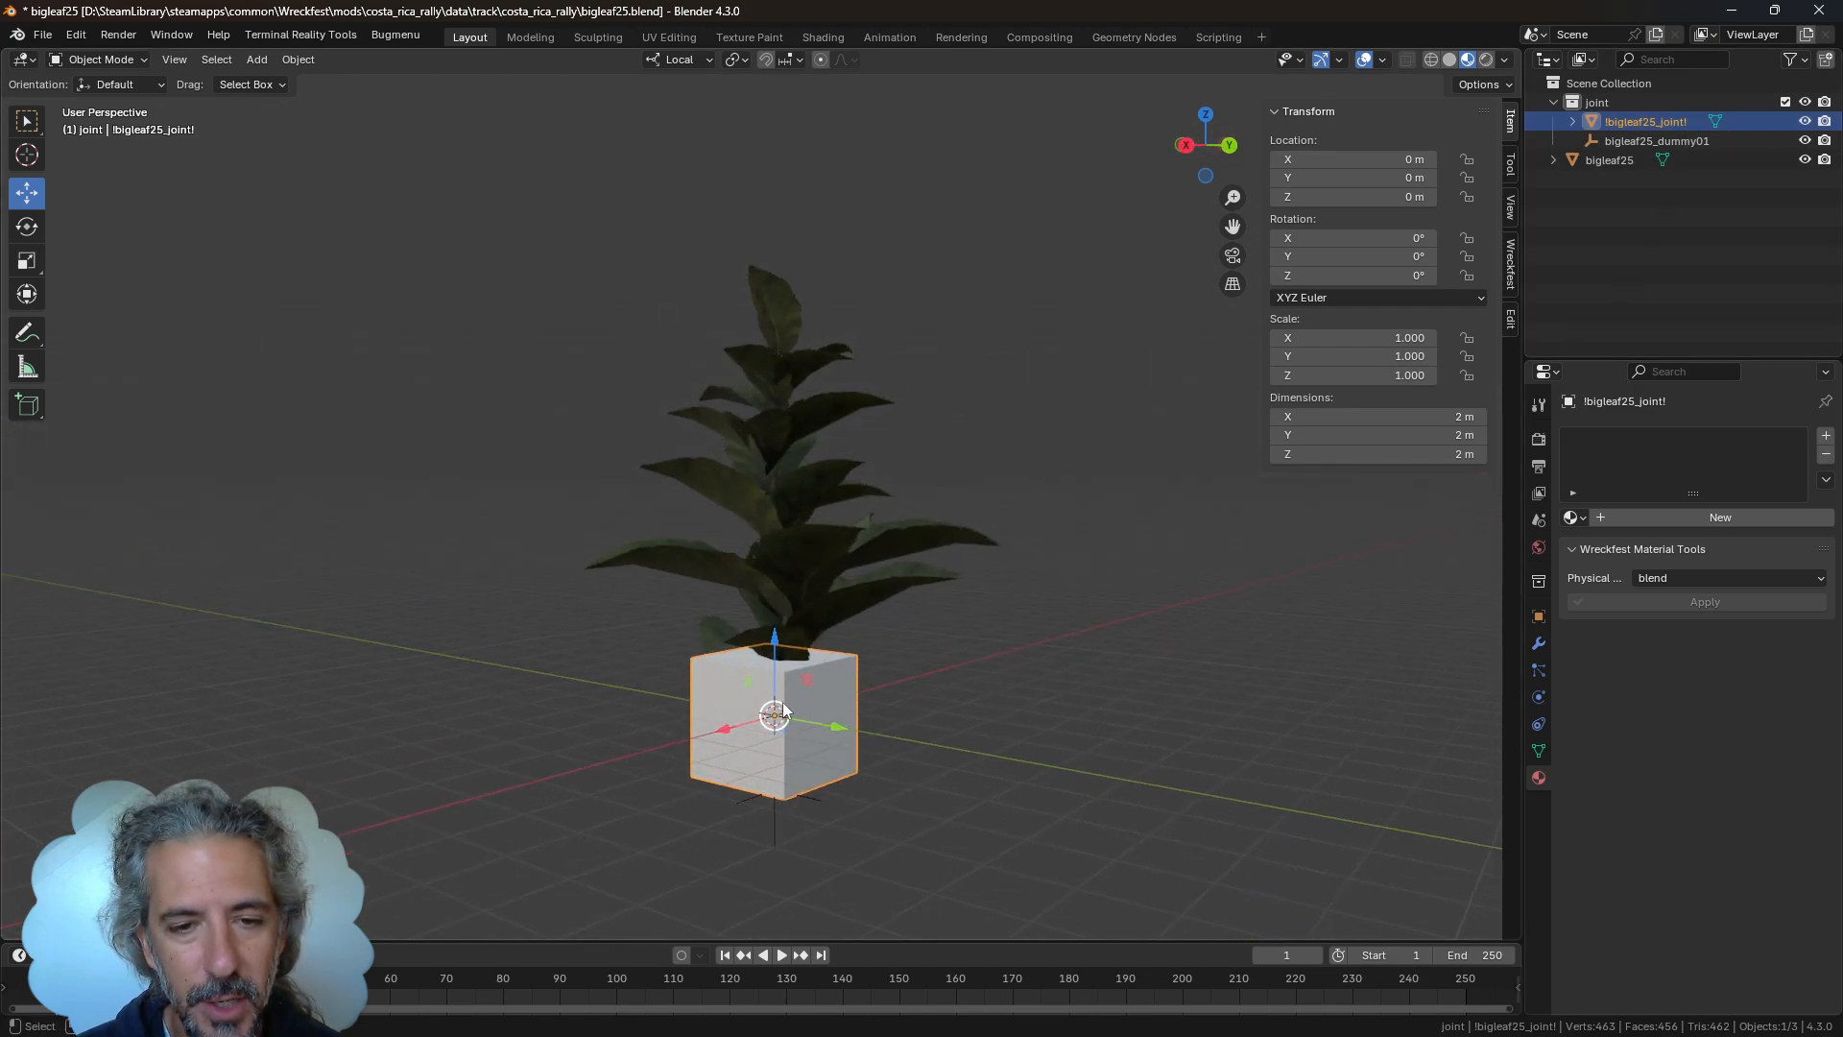
middle_drag(1019, 687, 991, 679)
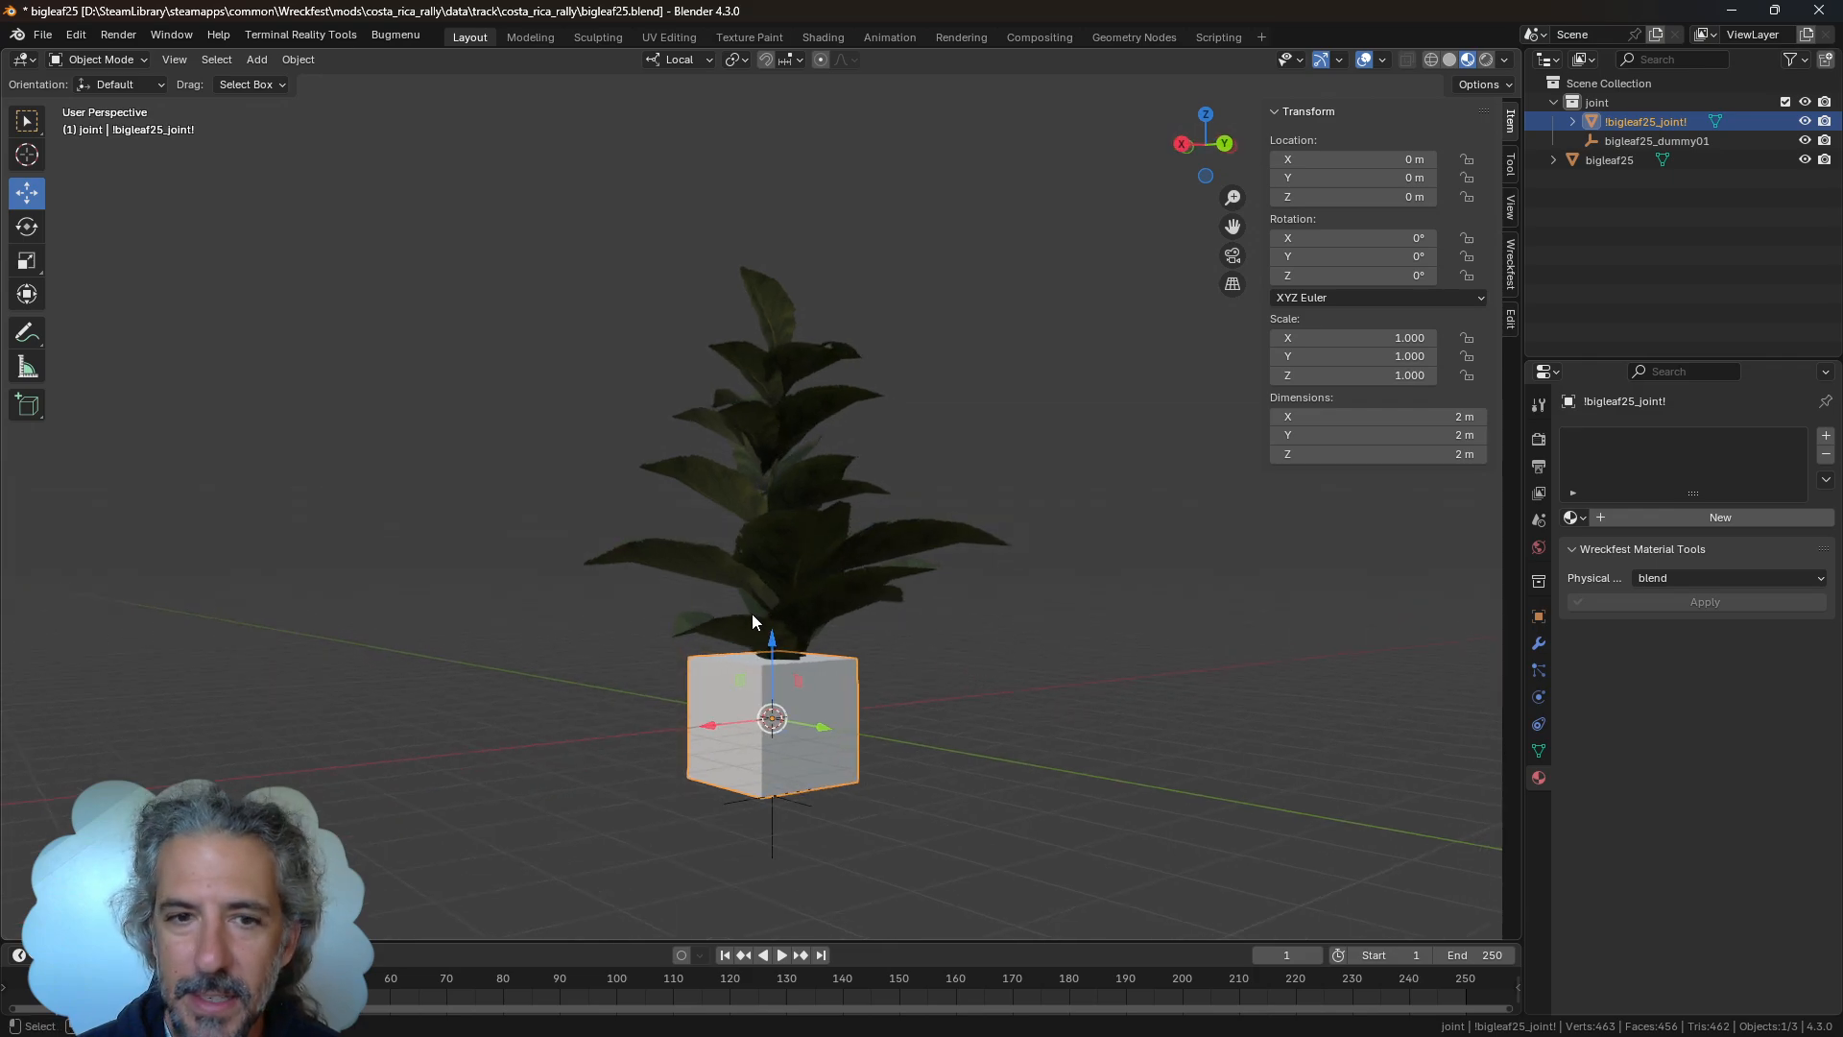
click(786, 545)
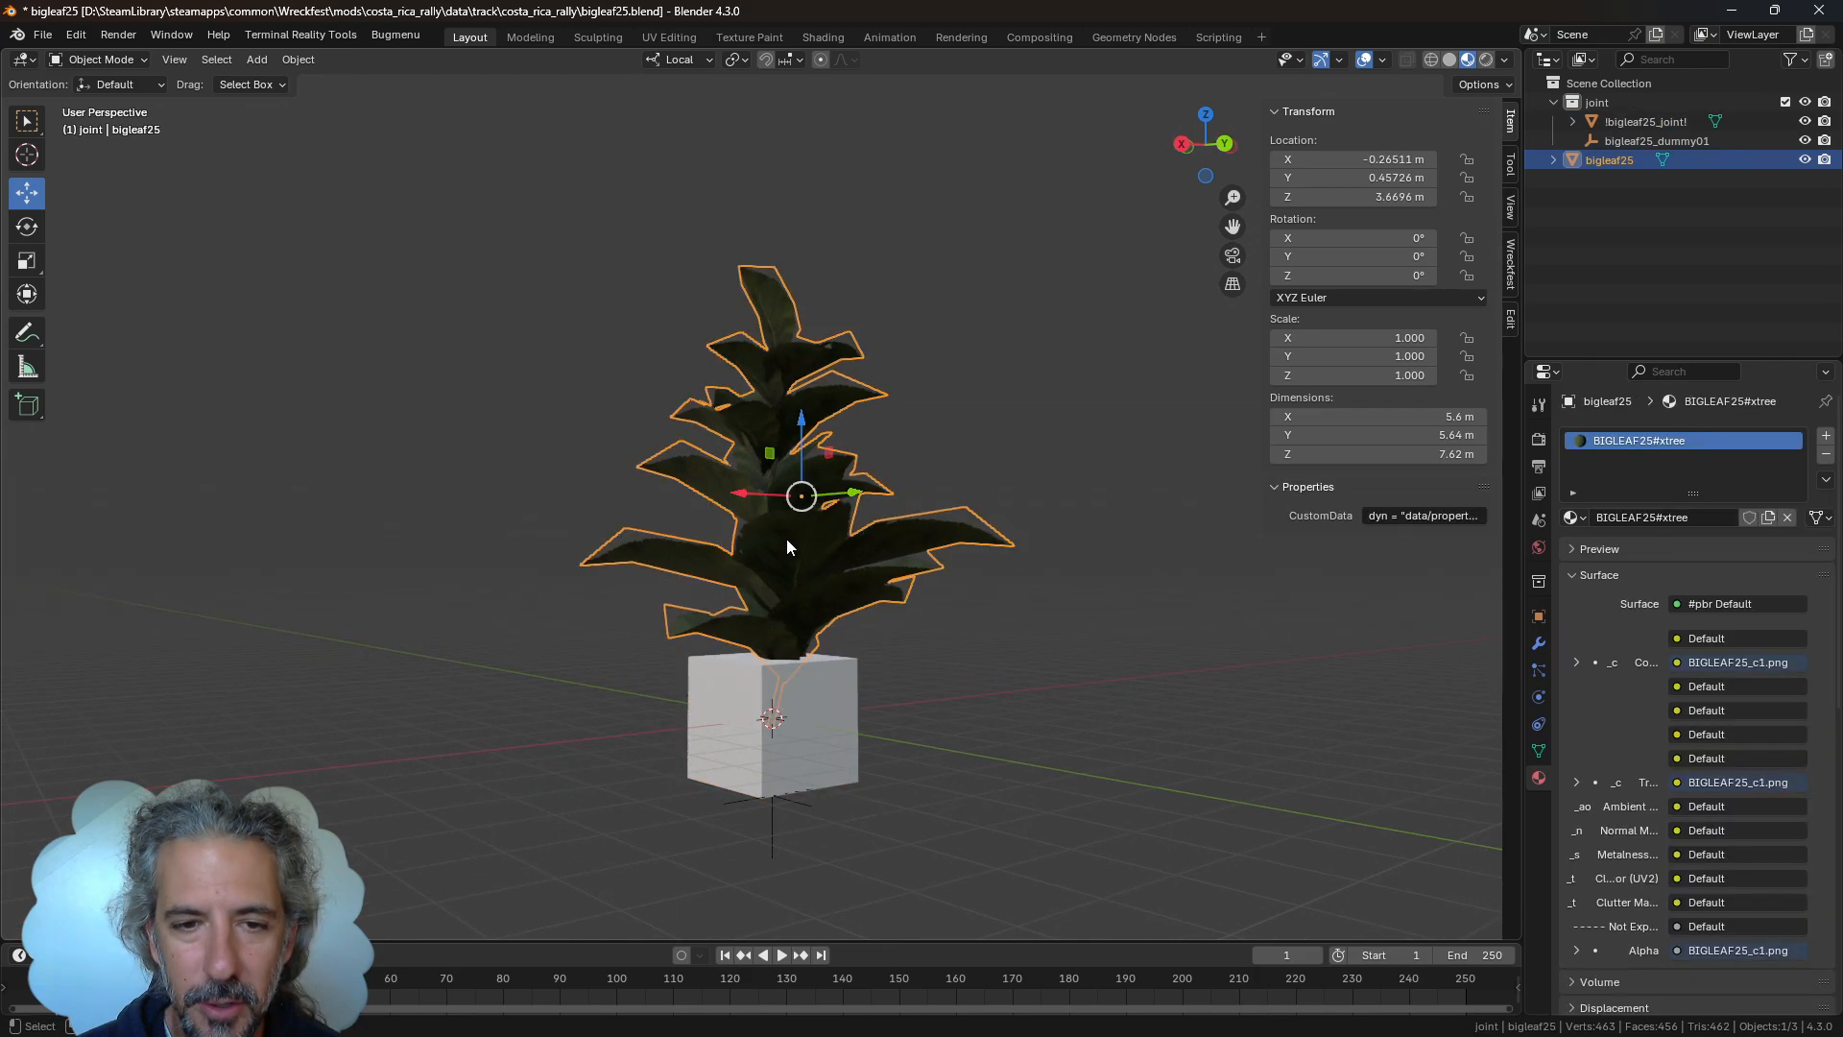
click(1656, 142)
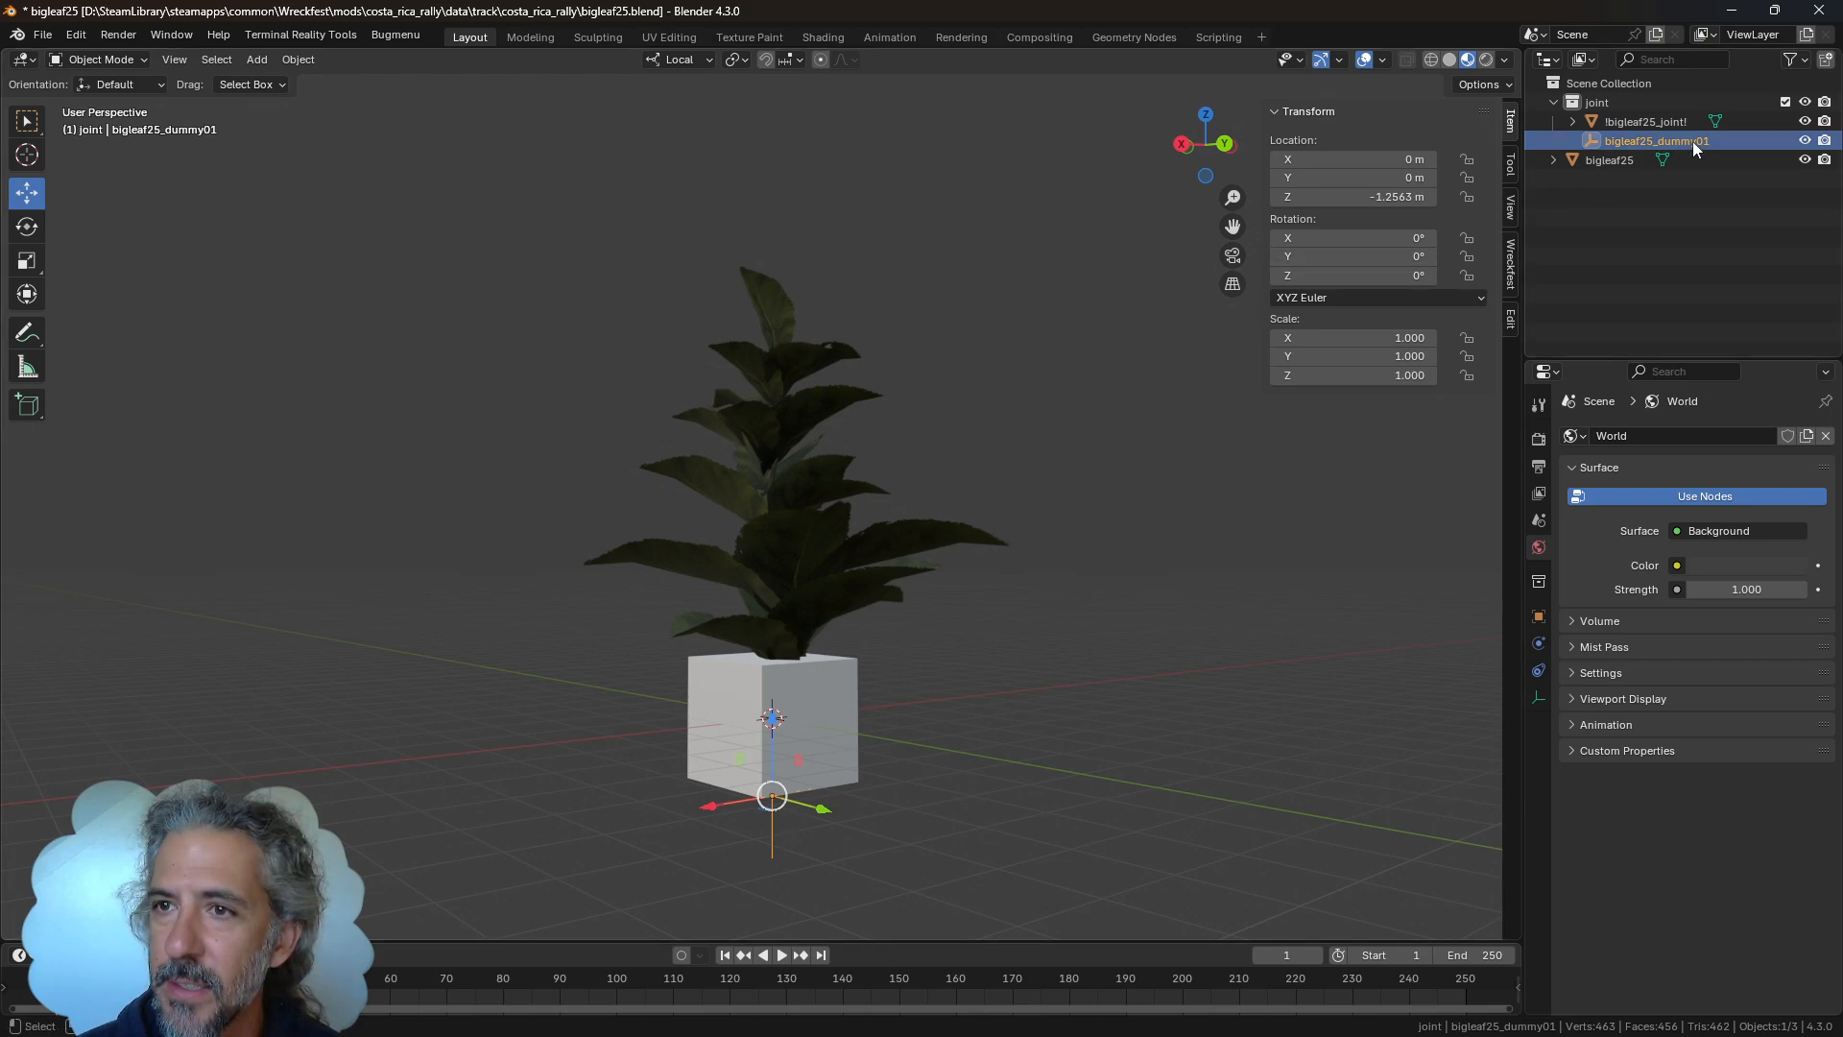
click(1675, 123)
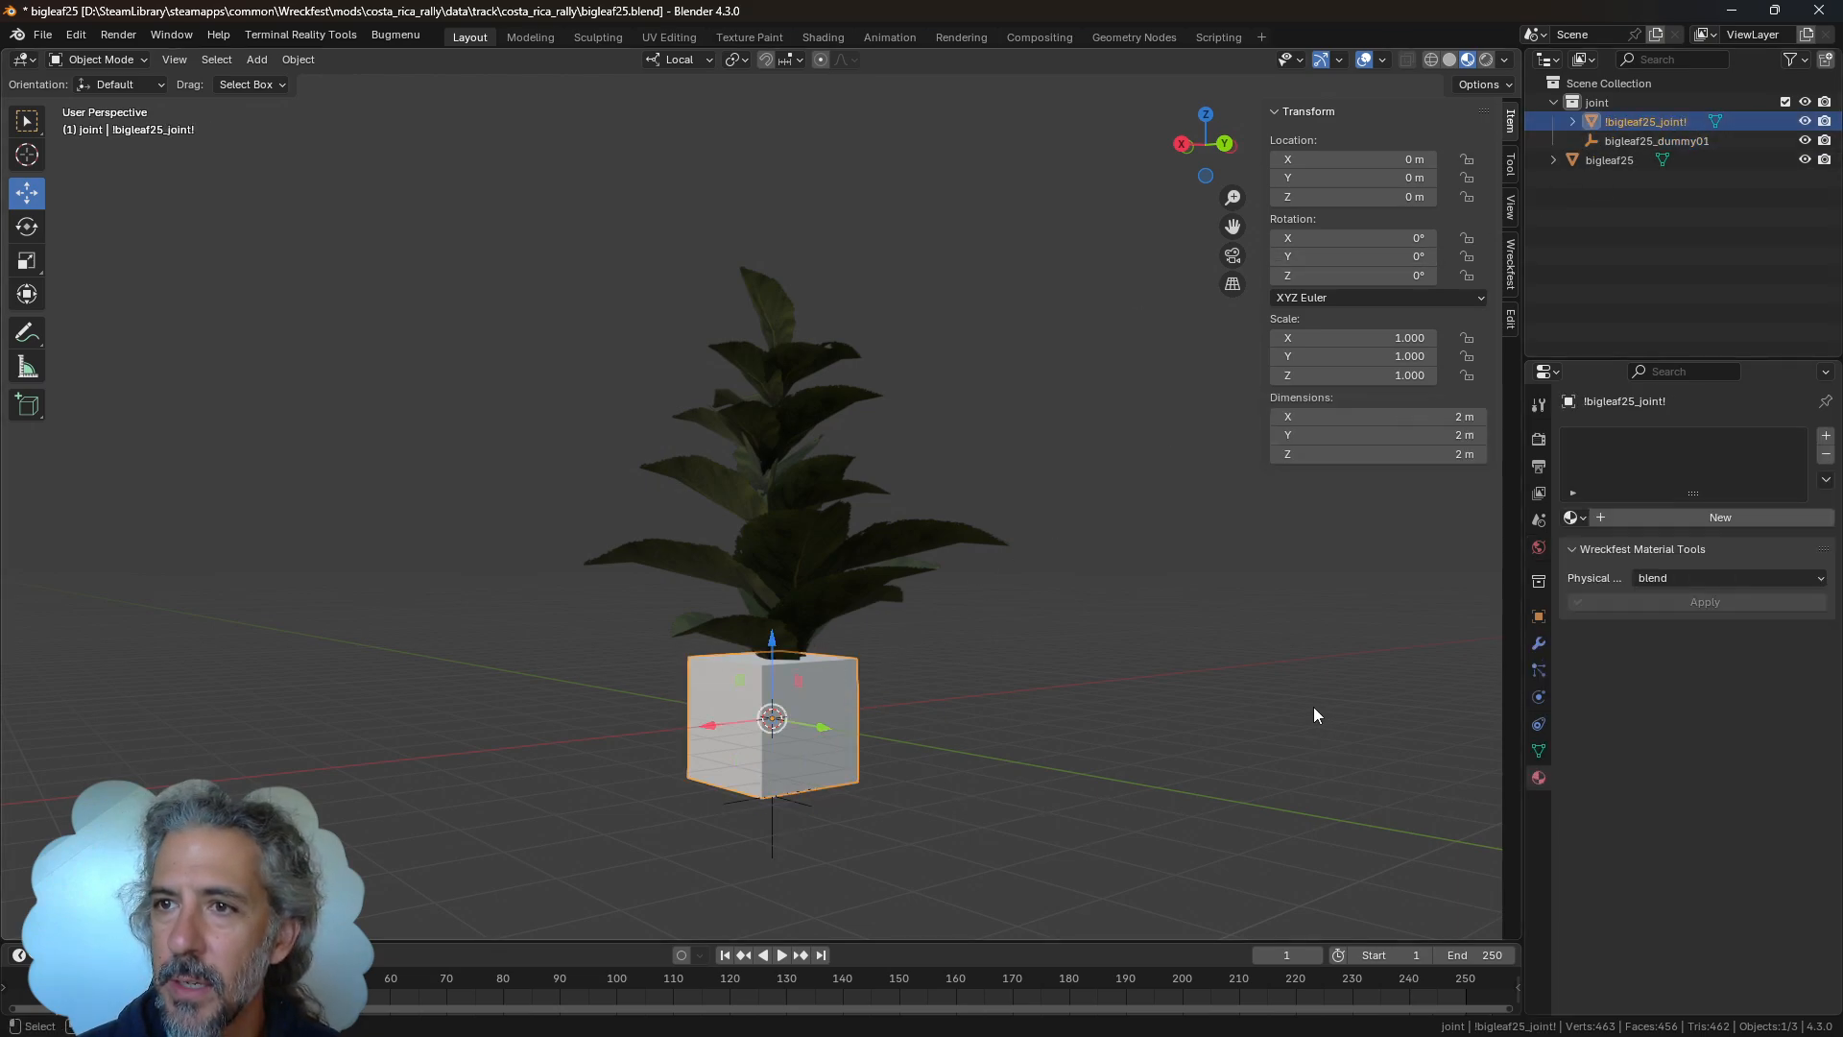
middle_drag(873, 717, 953, 713)
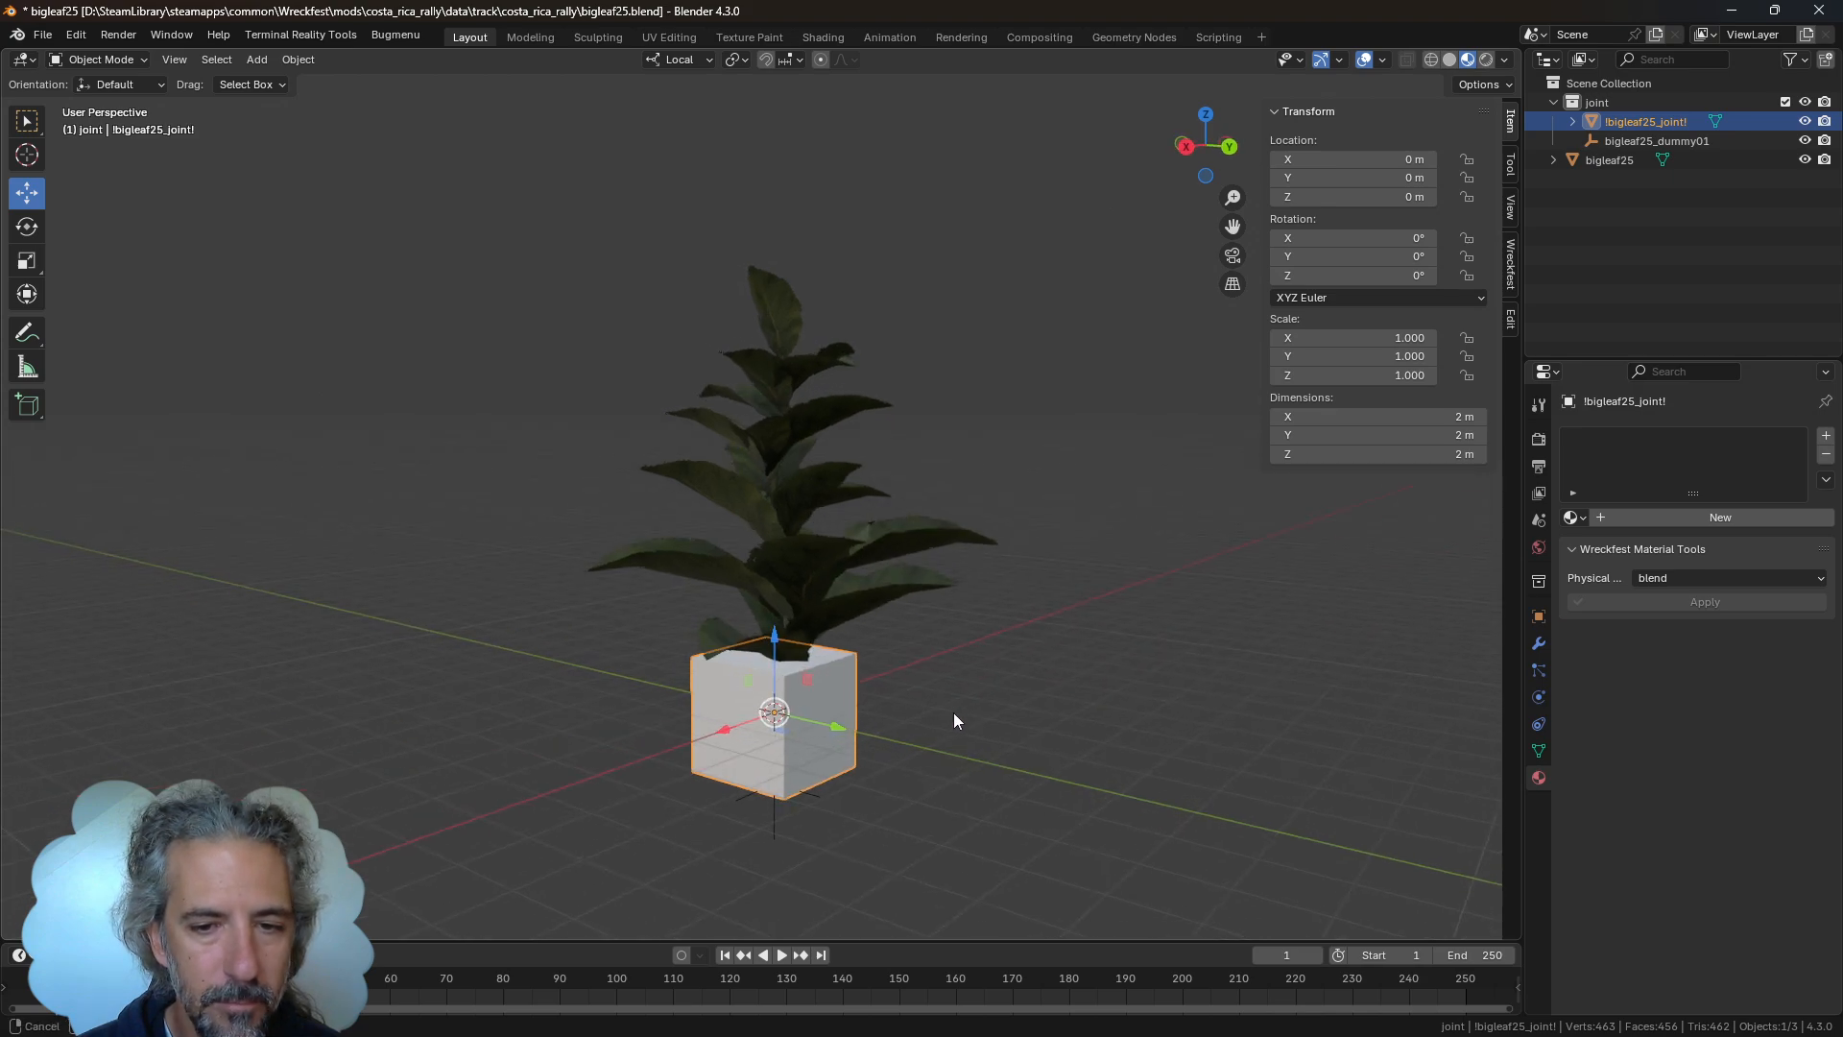
Switch to File Explorer and go to the data\property\prefab folder of the costa_rica_rally mod
mouse_move(634, 1035)
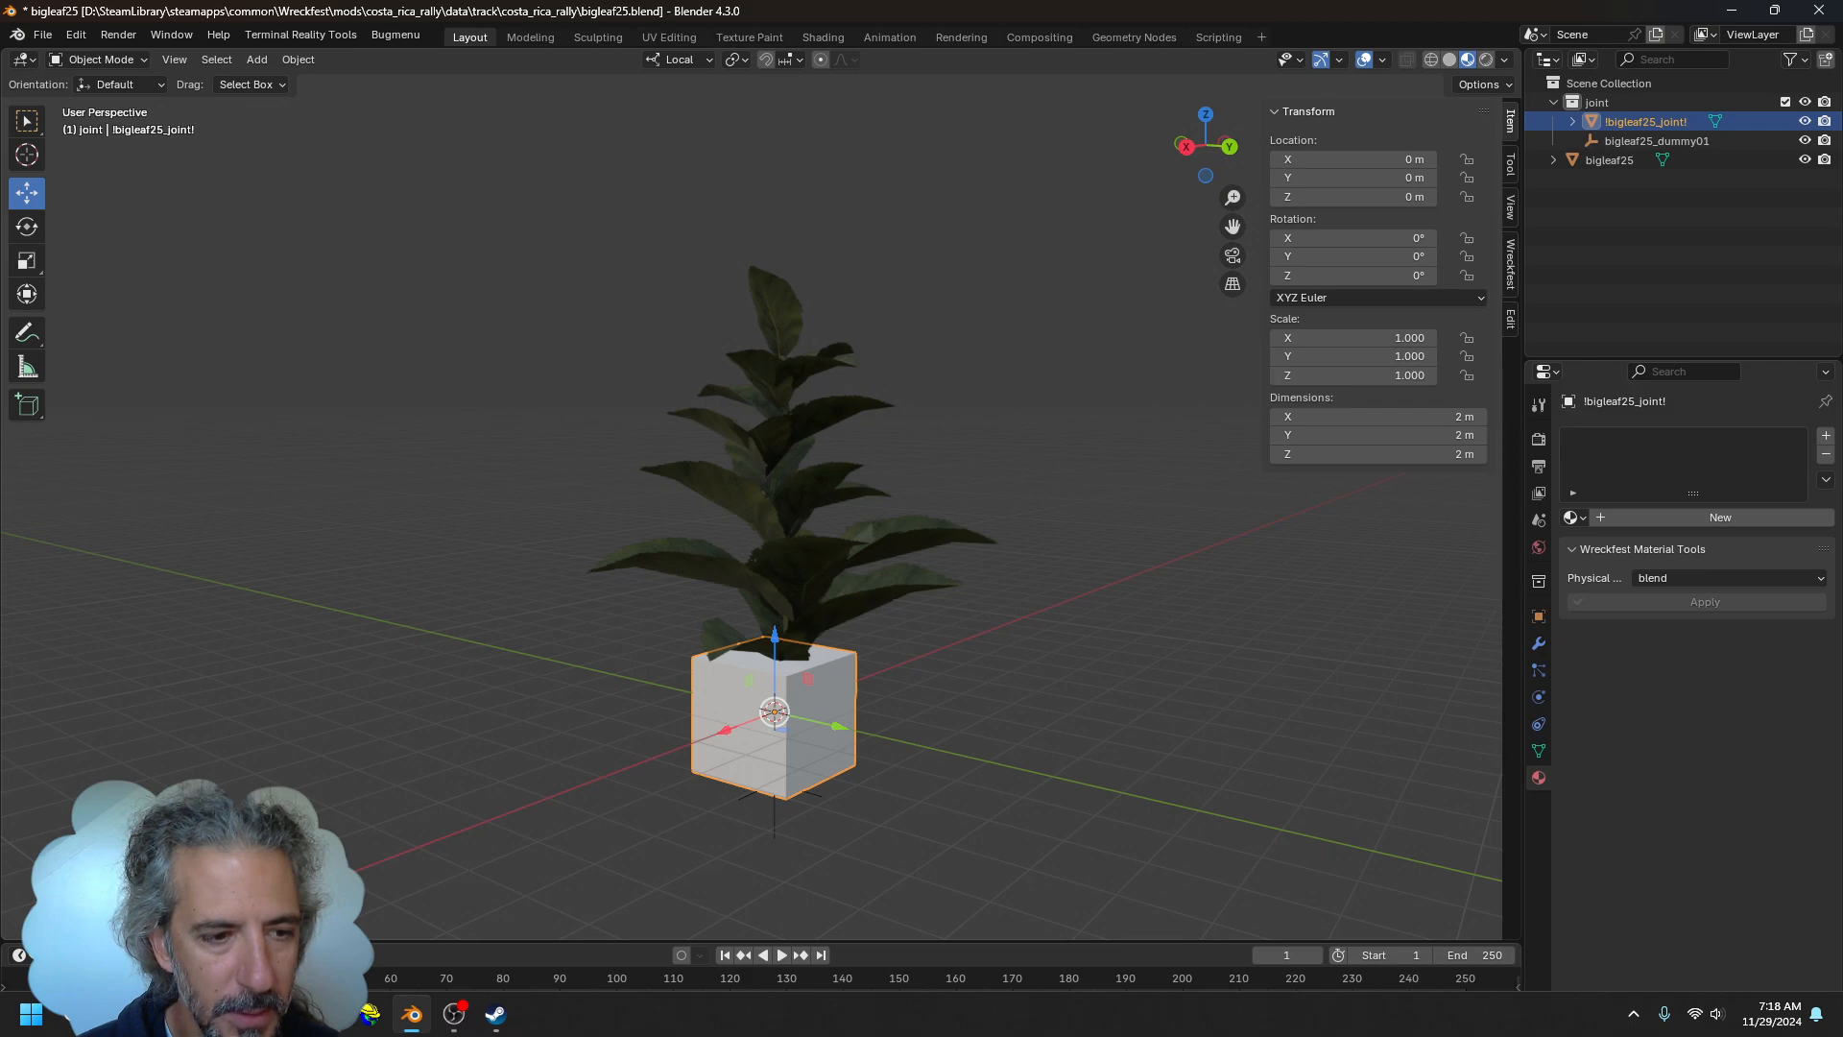
click(369, 1013)
drag(1035, 268, 758, 156)
double_click(670, 388)
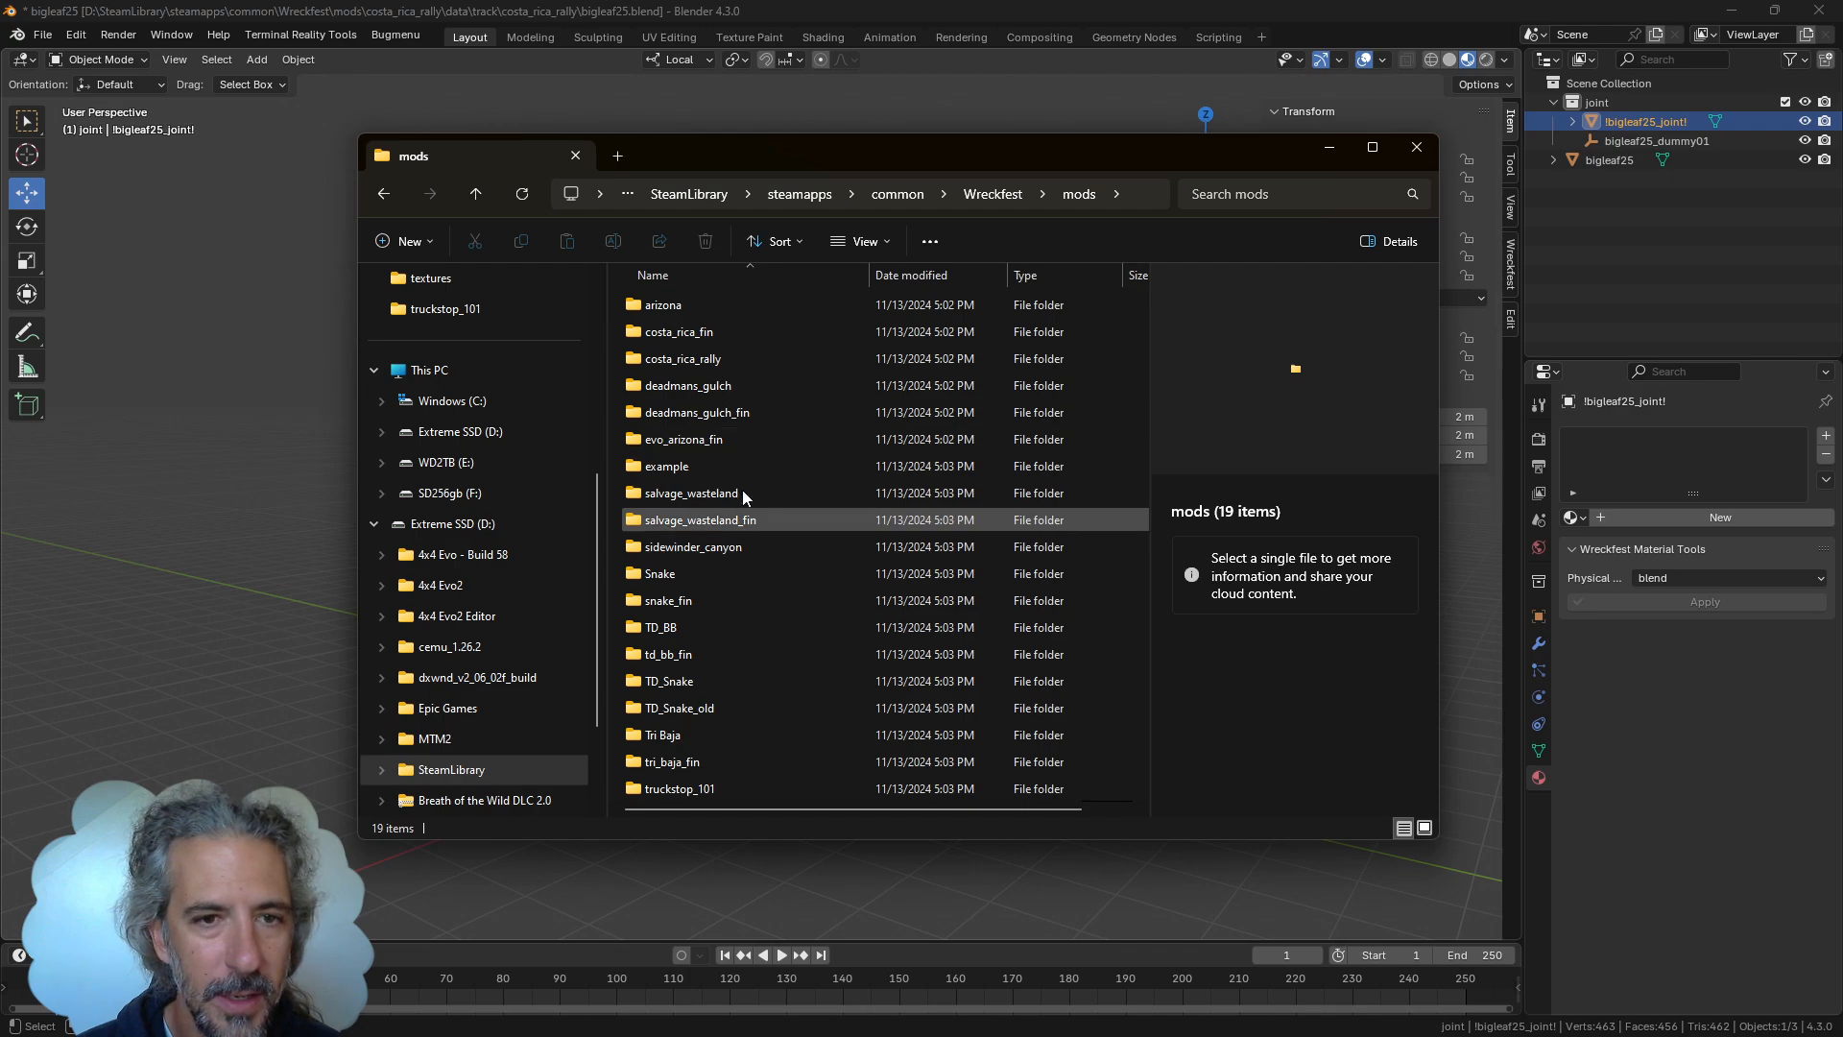
double_click(769, 358)
double_click(785, 313)
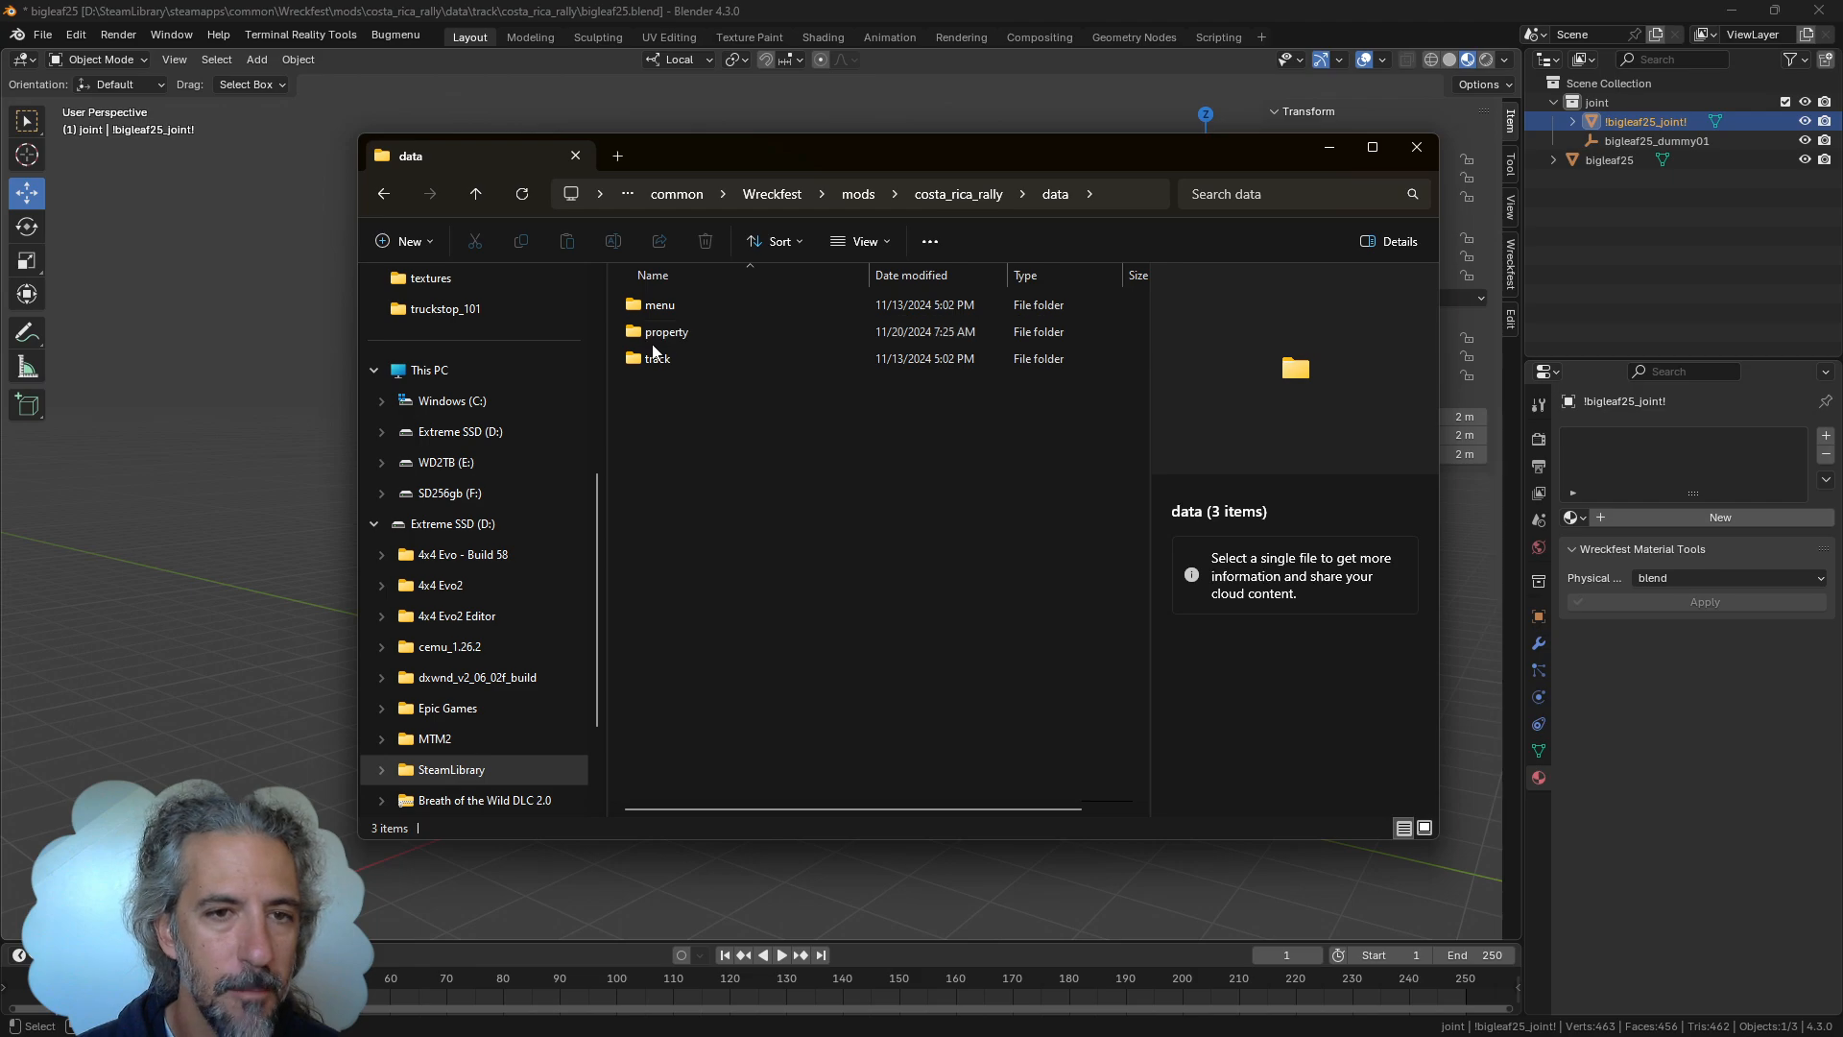
double_click(656, 336)
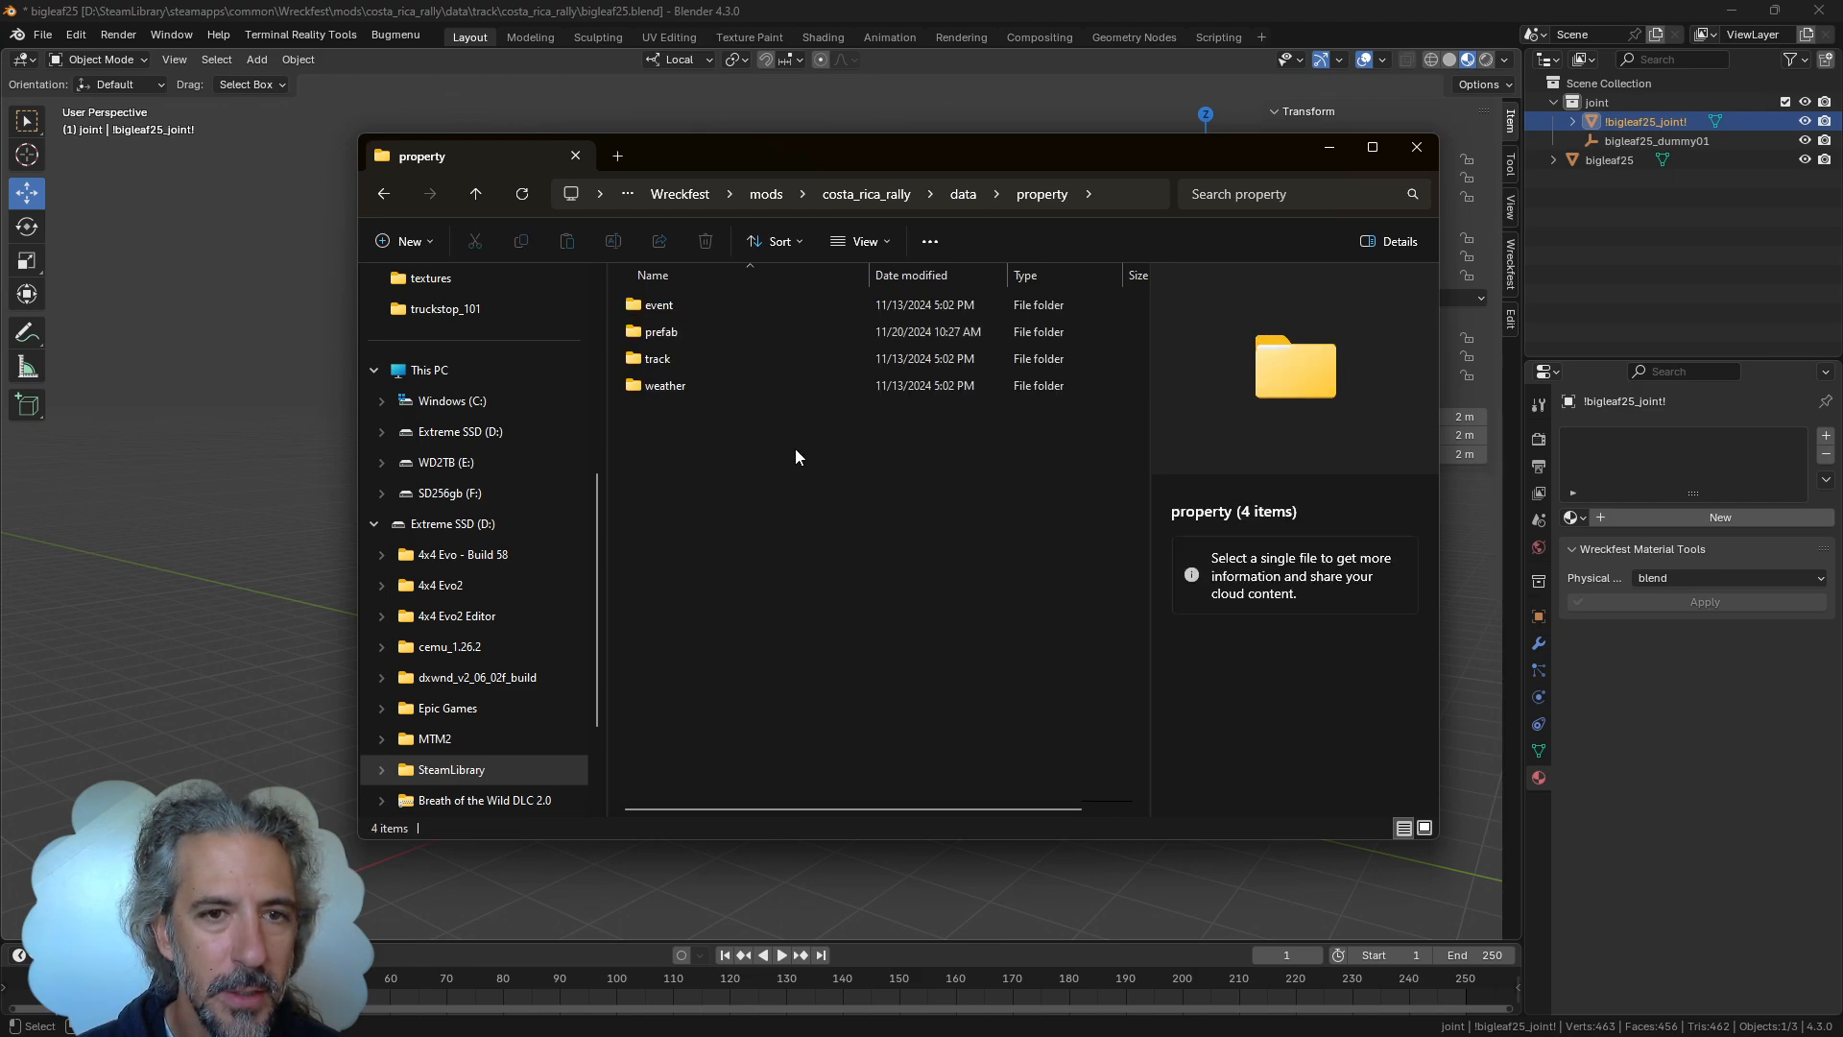
double_click(758, 334)
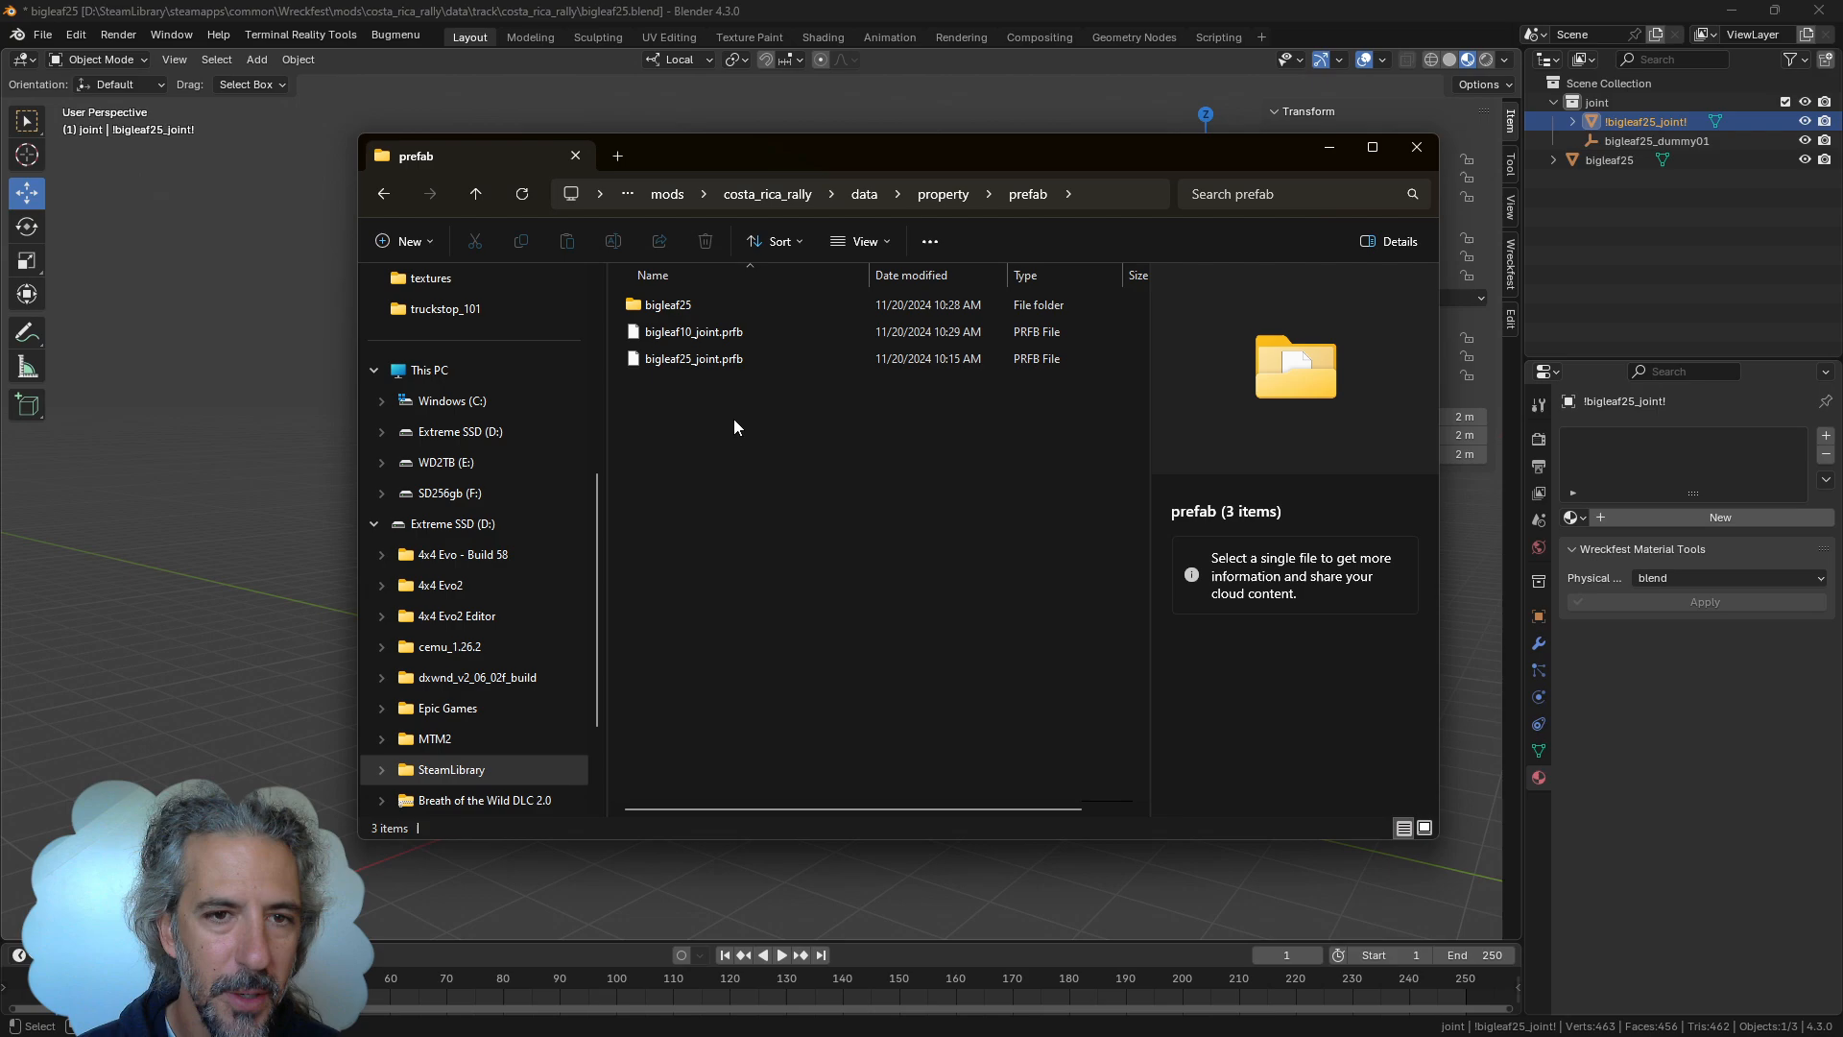
Select the bigleaf10_joint.prfb file and move the folder window aside to uncover part of the 3D scene
click(785, 357)
shift+click(785, 337)
click(785, 337)
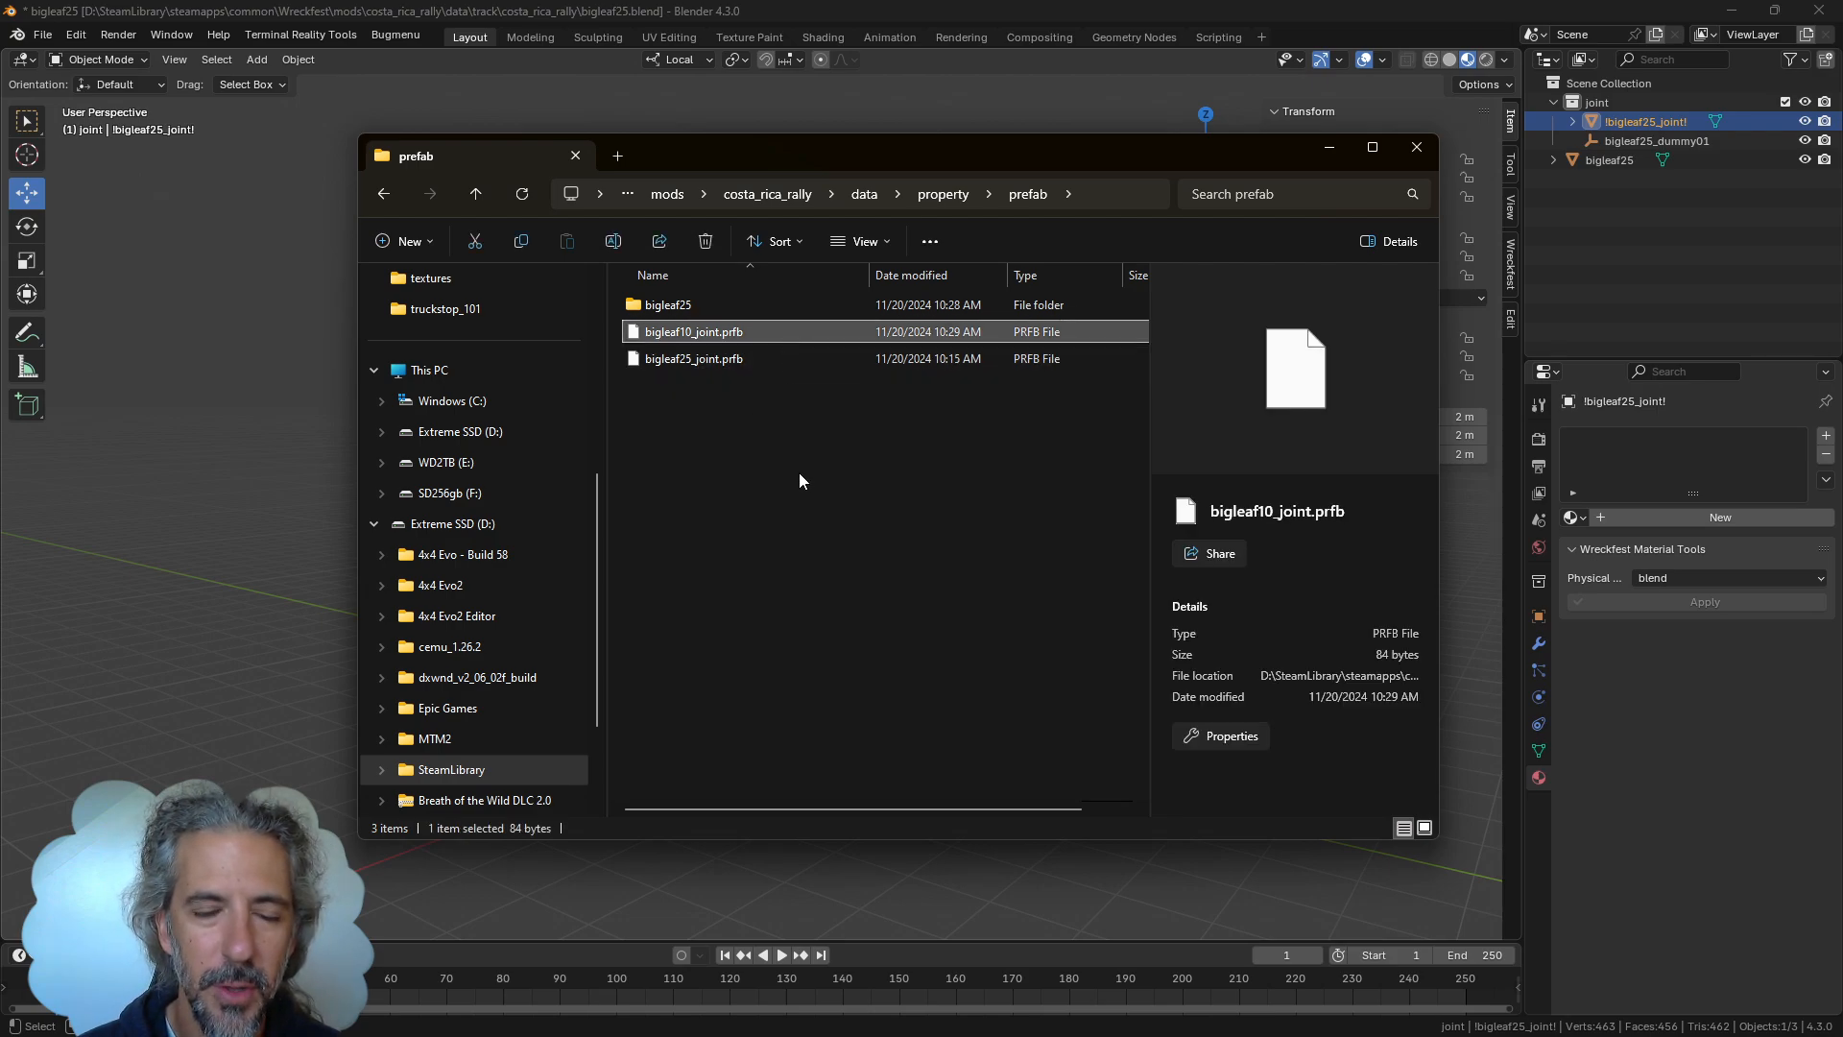
drag(816, 163, 1190, 324)
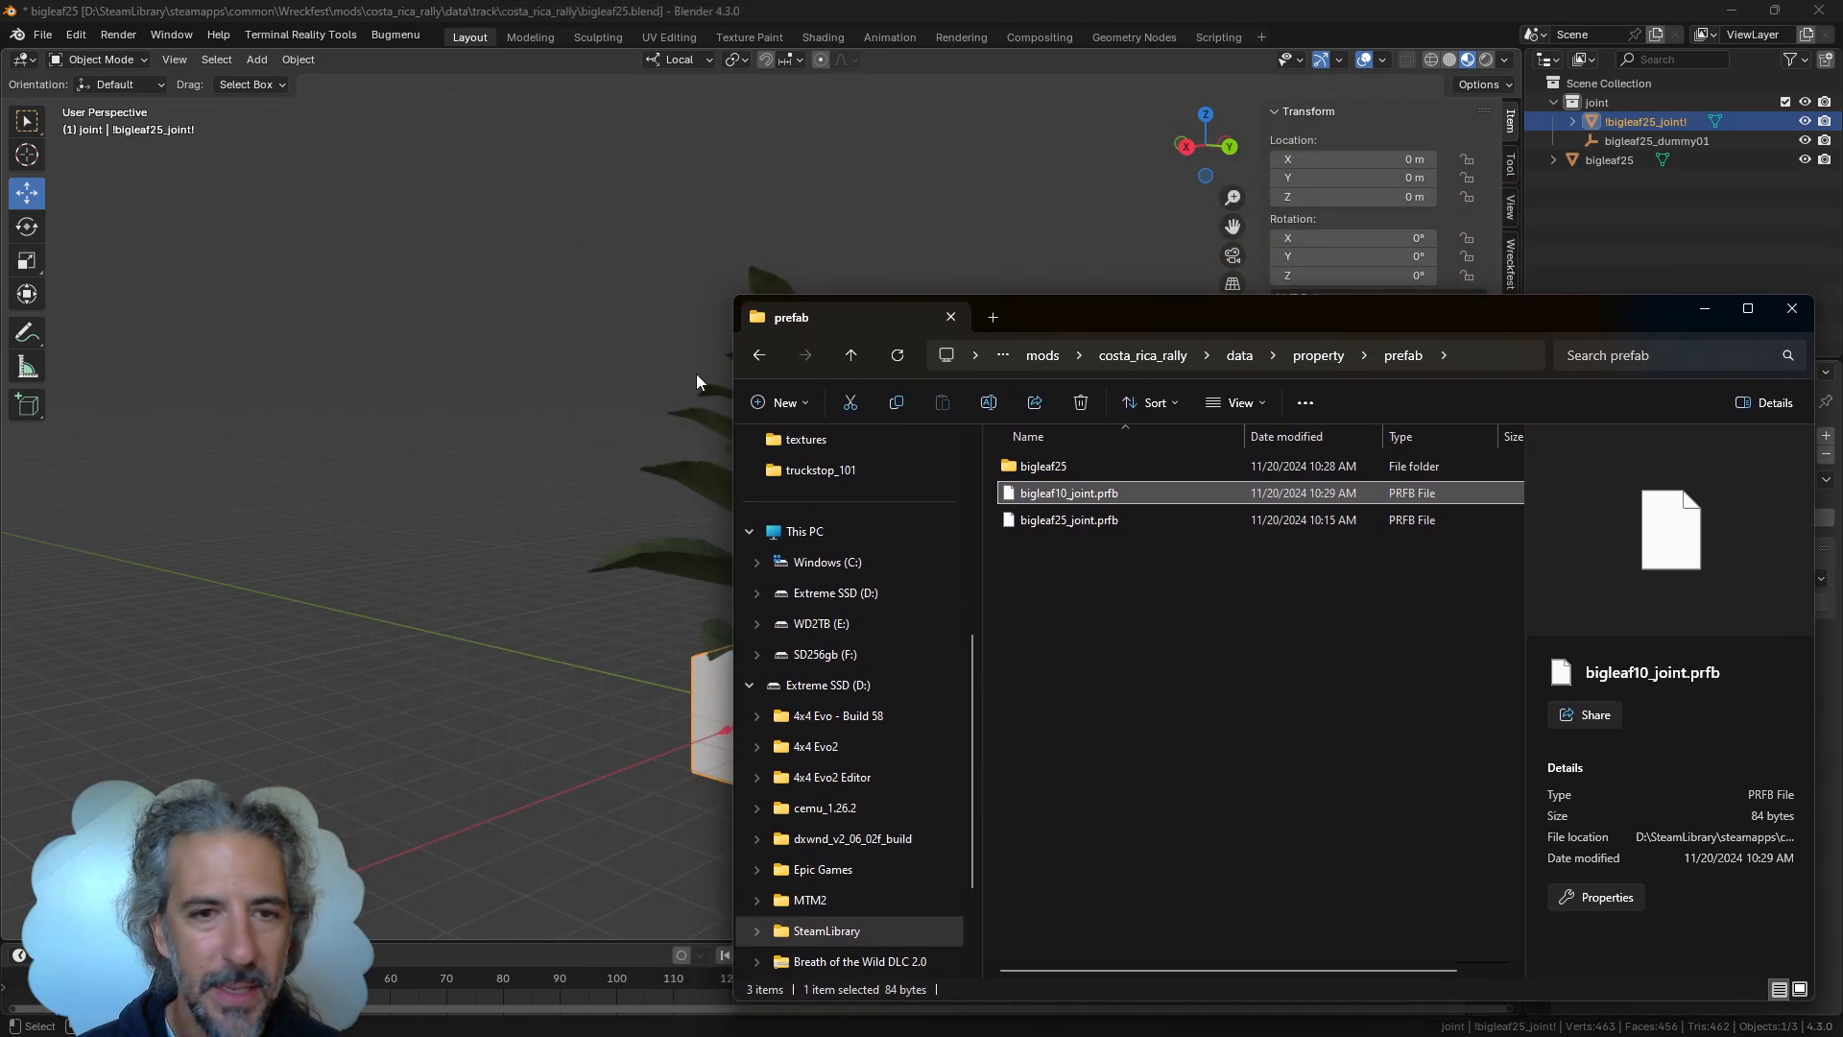
Open the bigleaf25 subfolder of the prefab folder and review its .joun and .johi joint files
double_click(1040, 466)
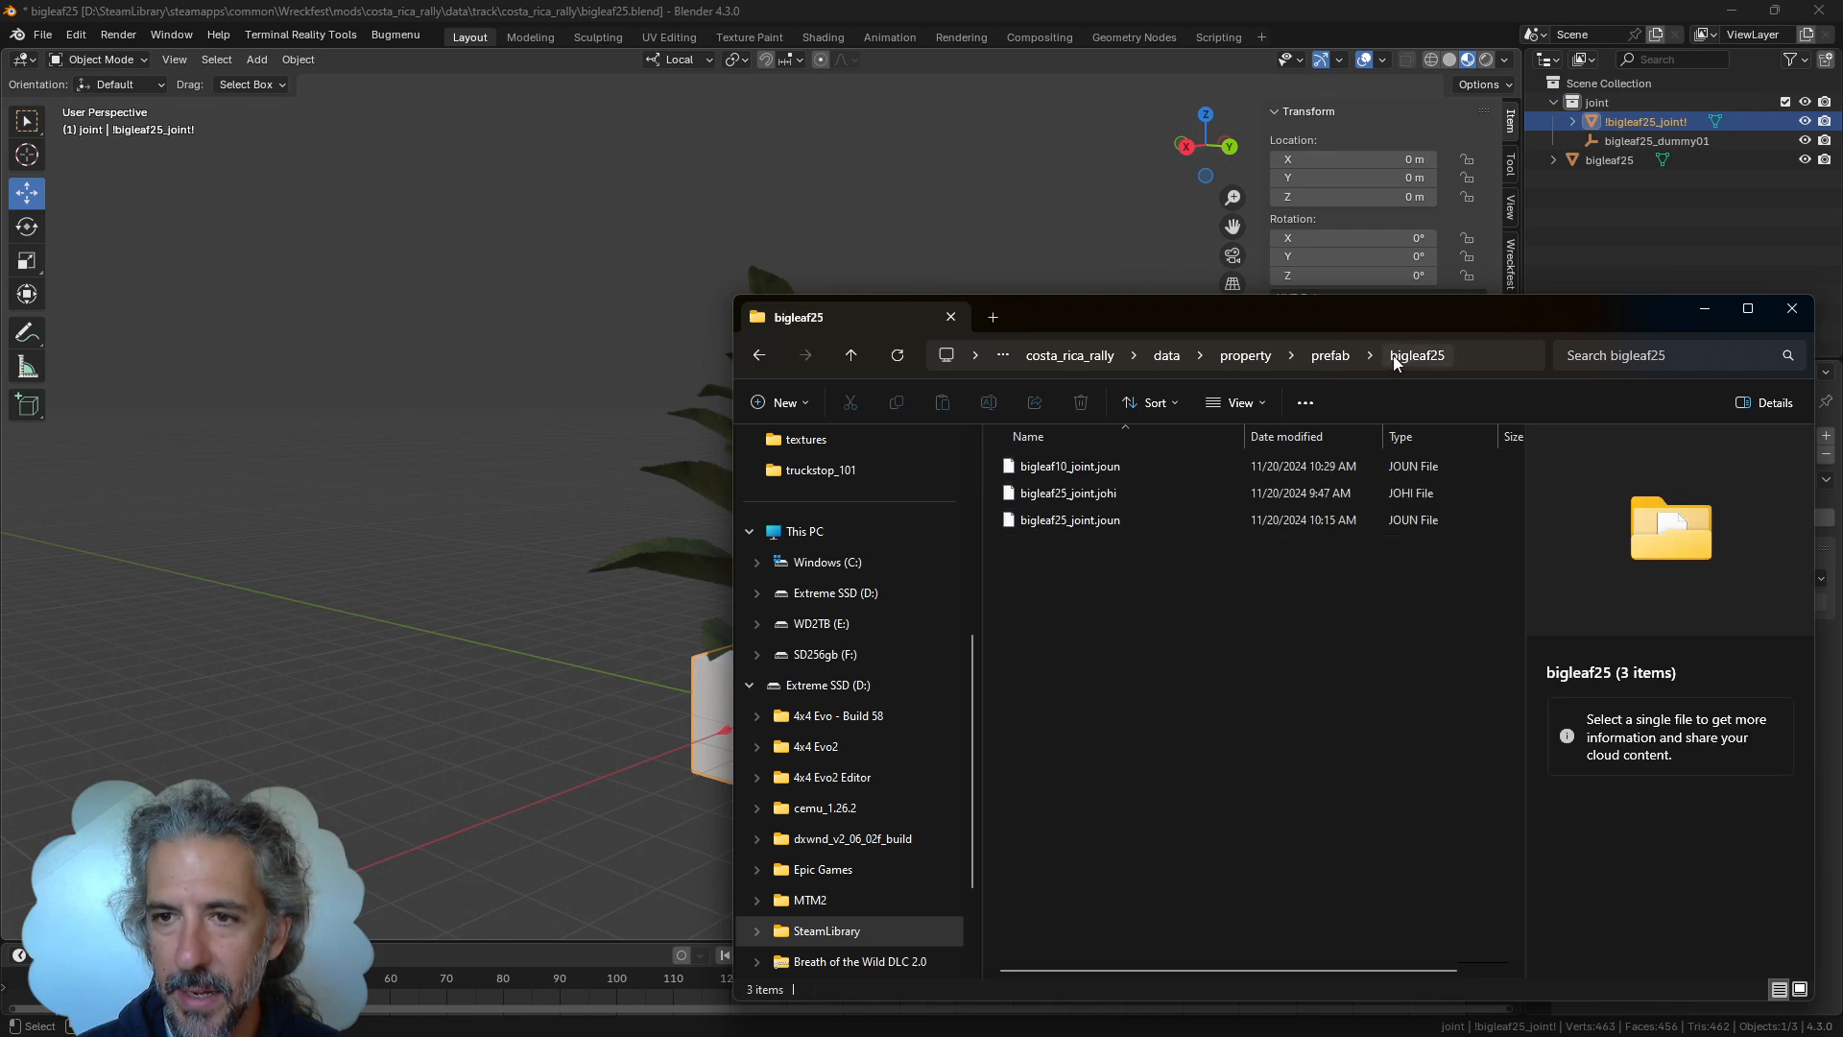
click(1322, 356)
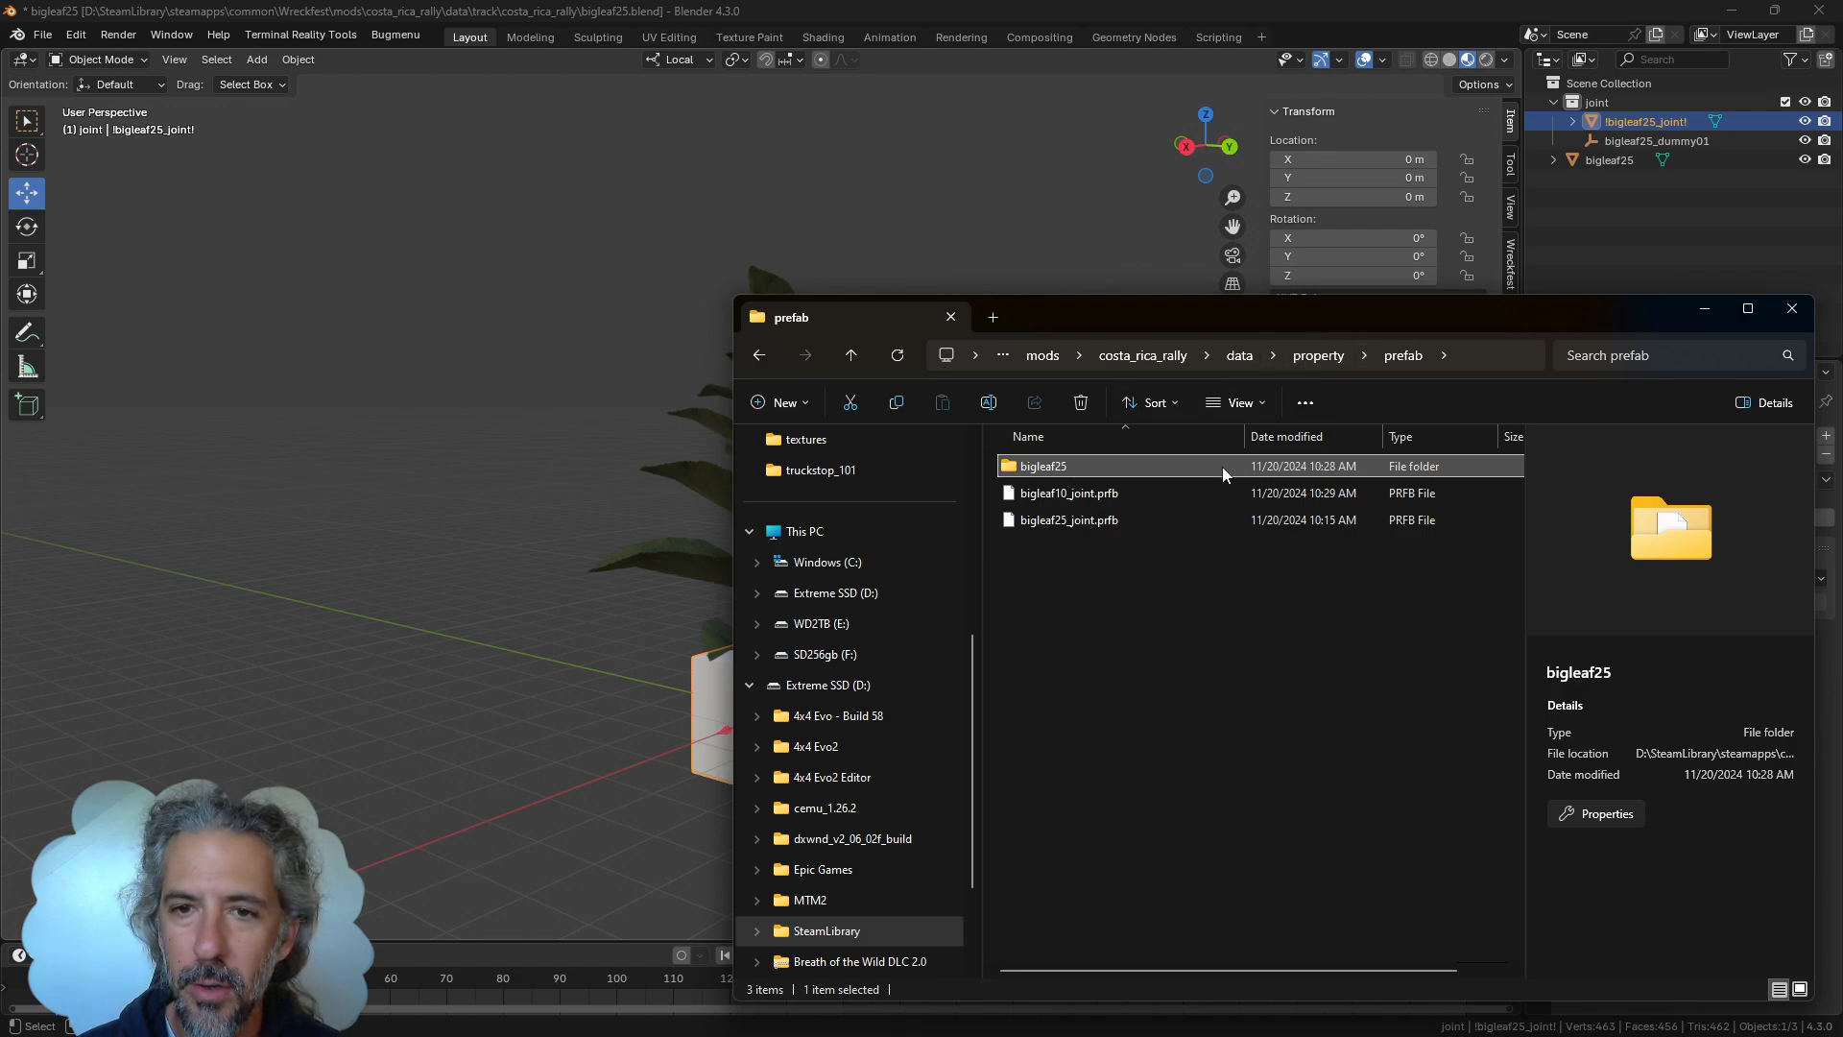
double_click(1183, 464)
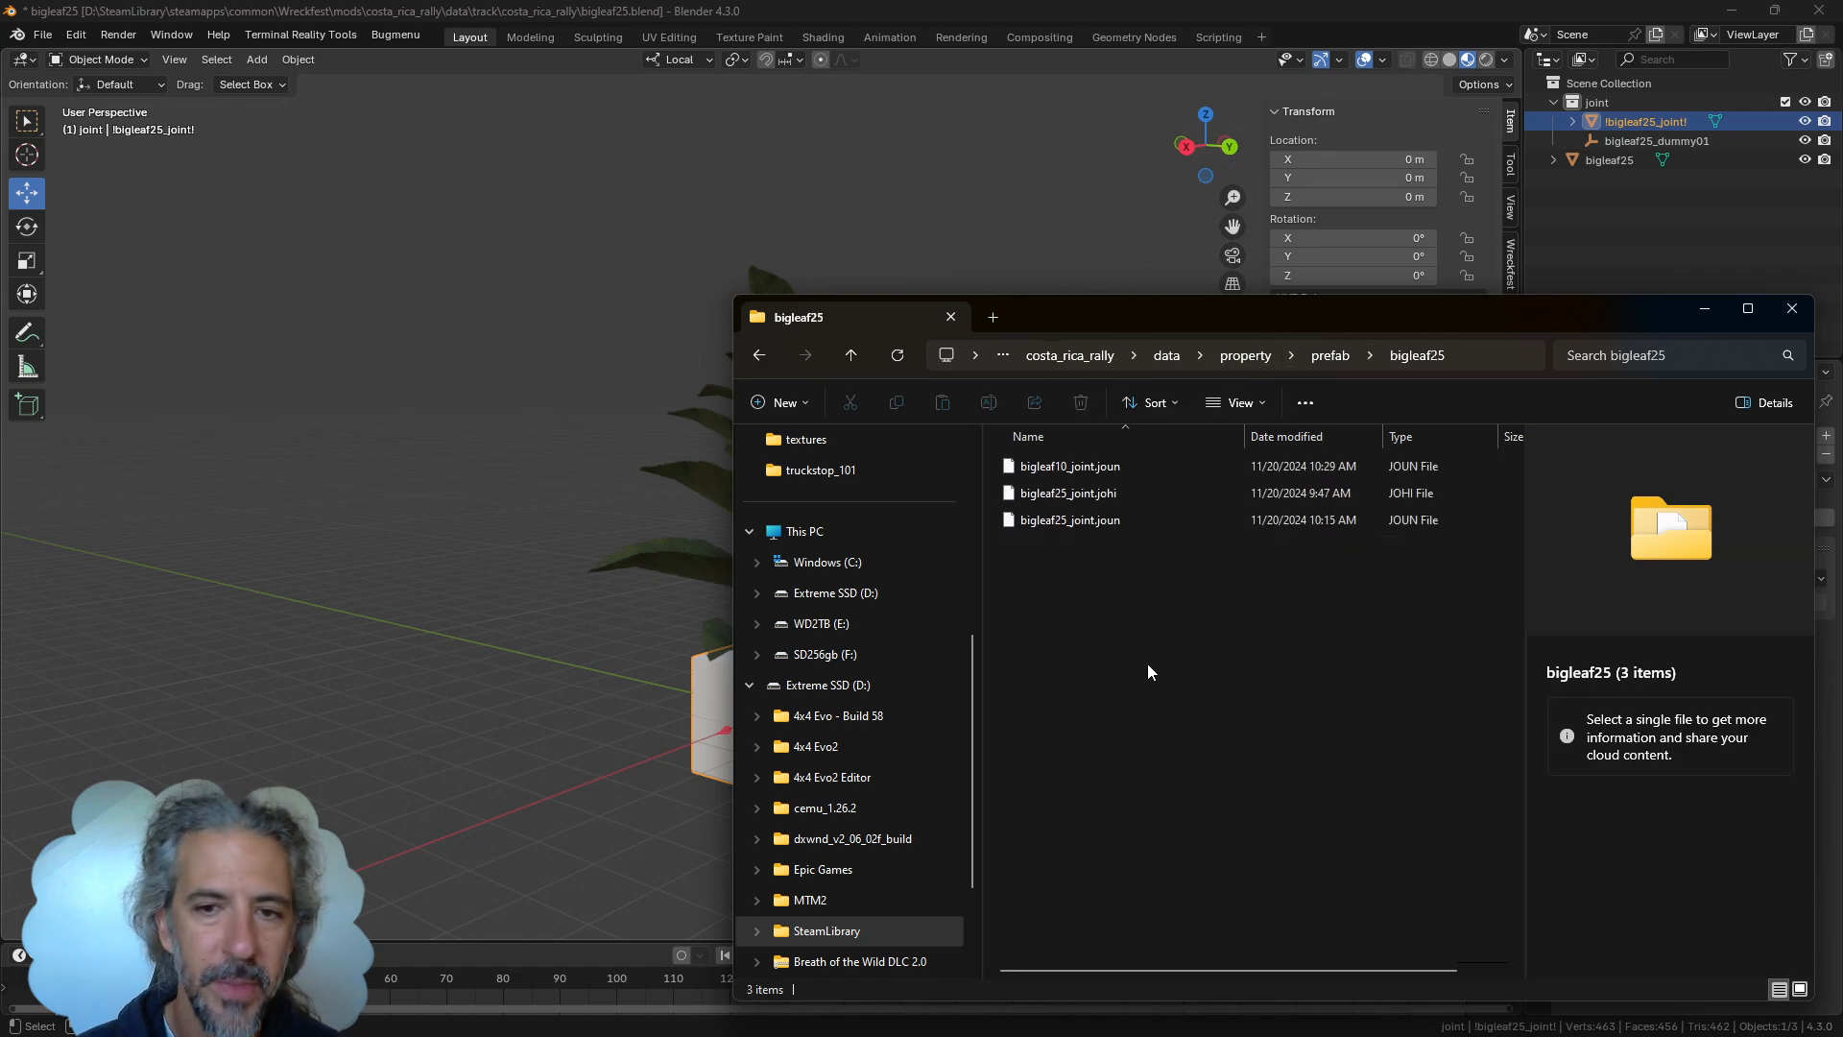
drag(1378, 320, 1389, 320)
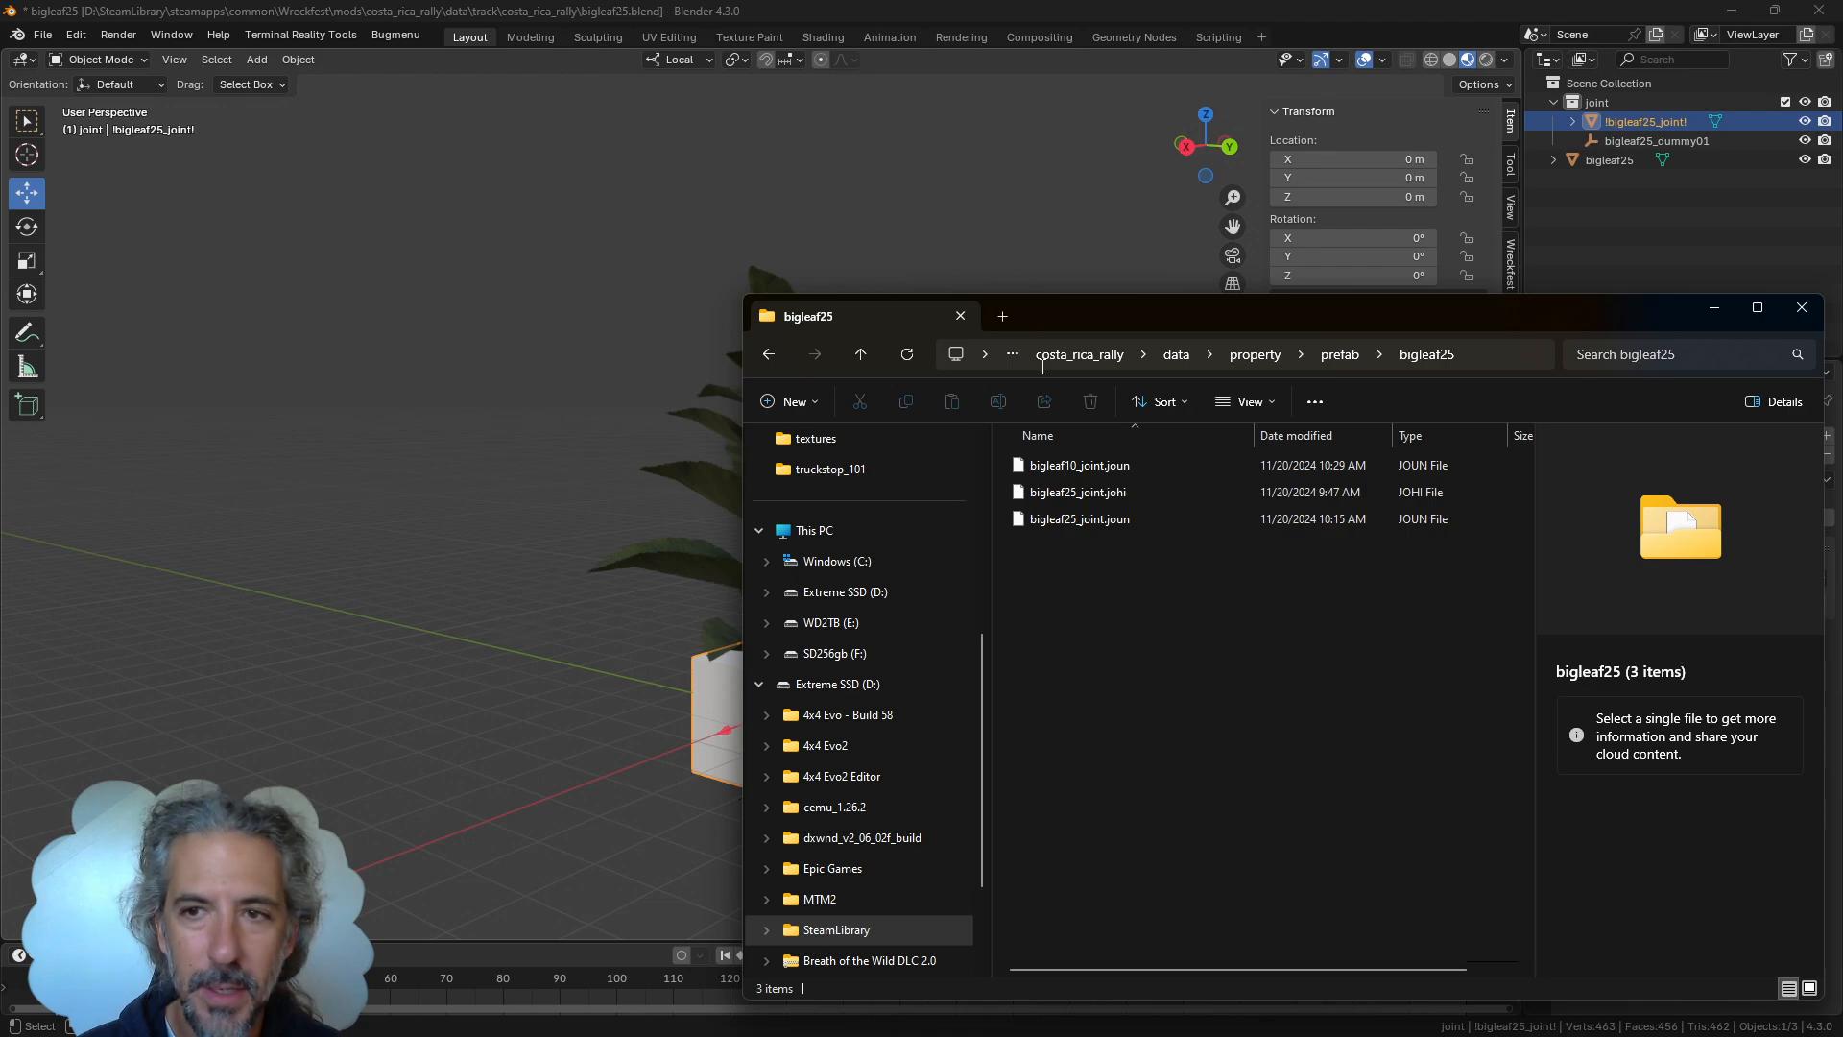
drag(1219, 319, 1207, 318)
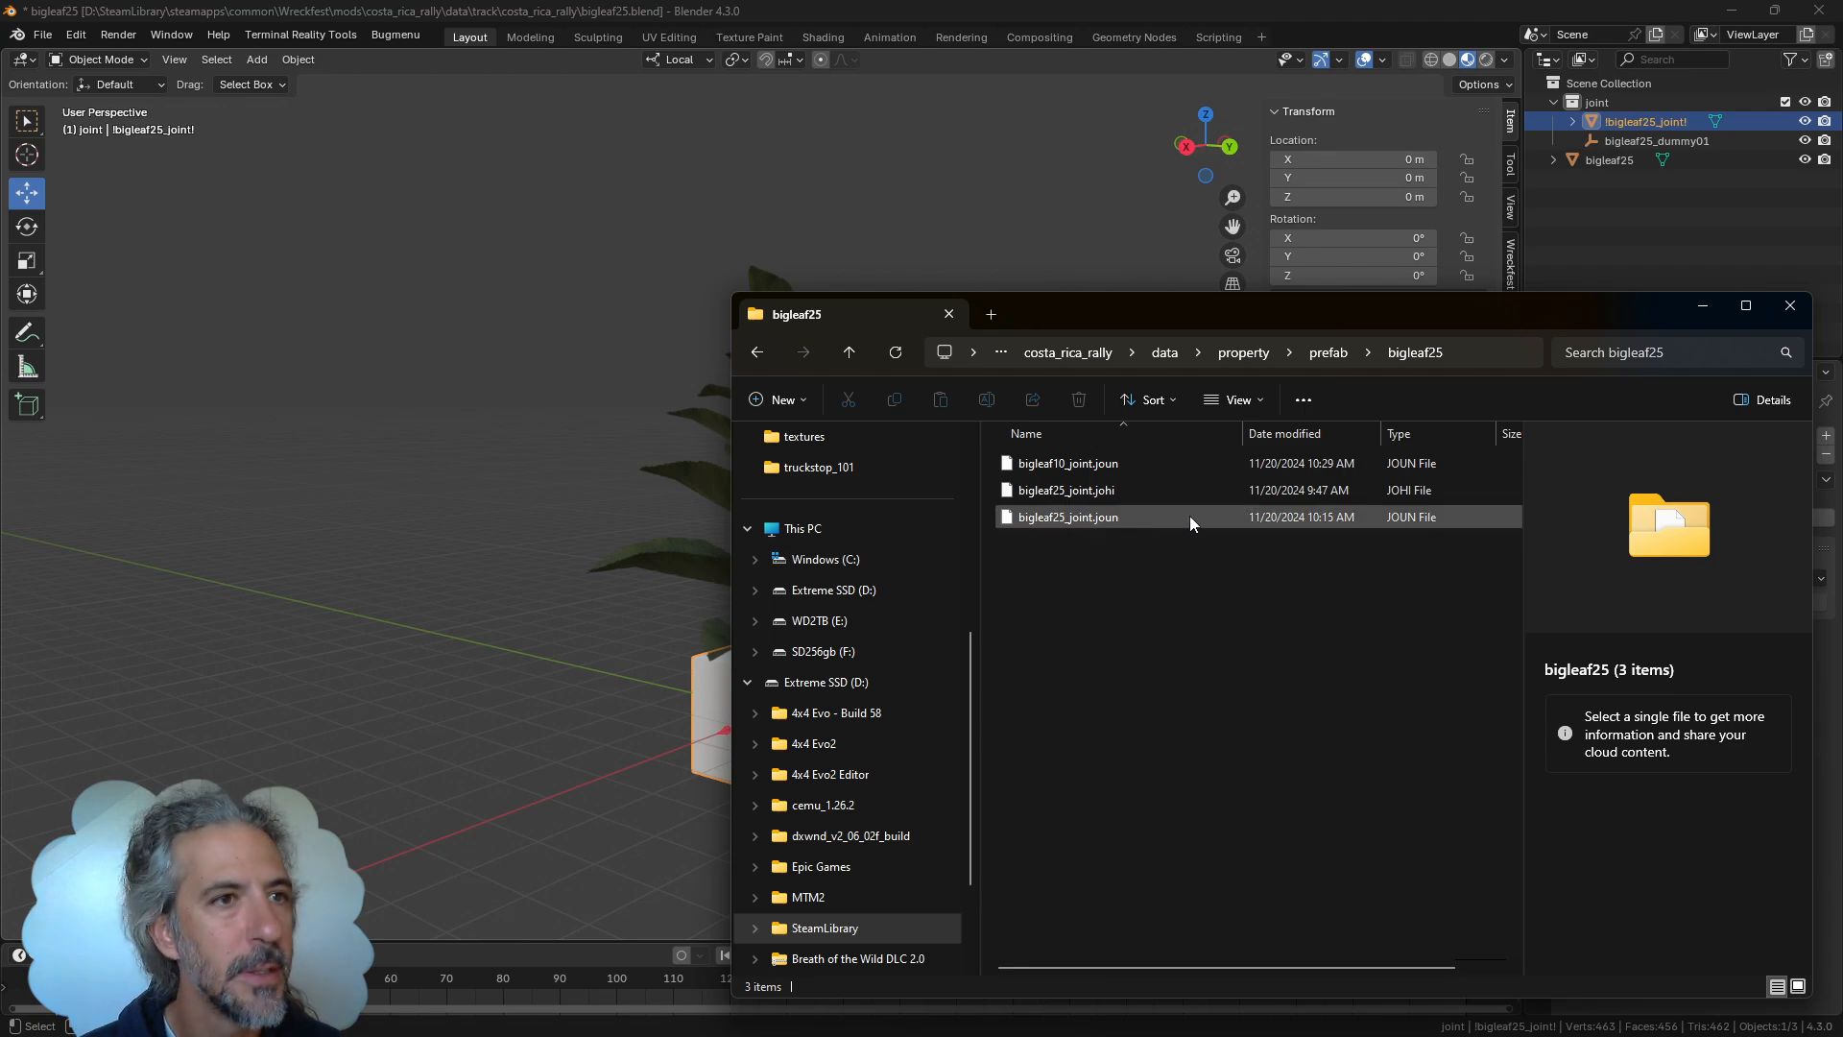
Switch back to Blender and launch a second Blender instance, dismissing its splash screen to start with the default scene
click(1159, 15)
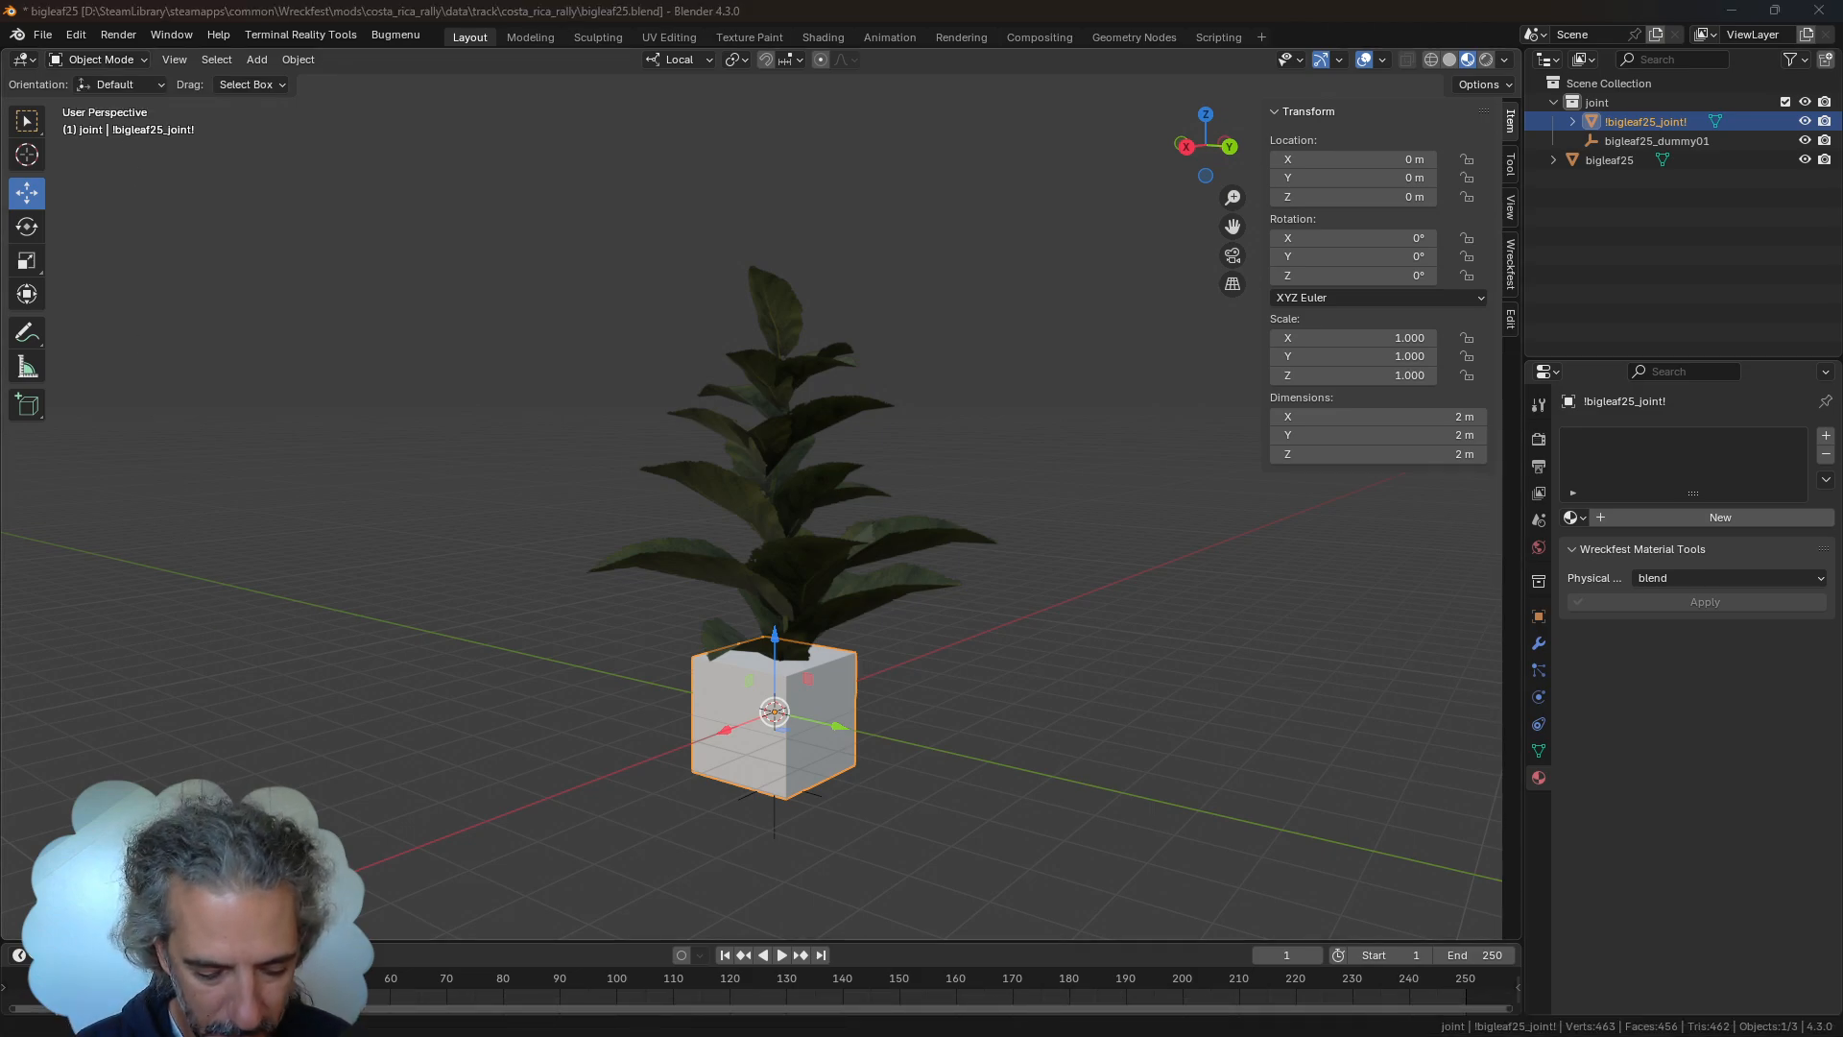
key(super)
text(blender)
key(Return)
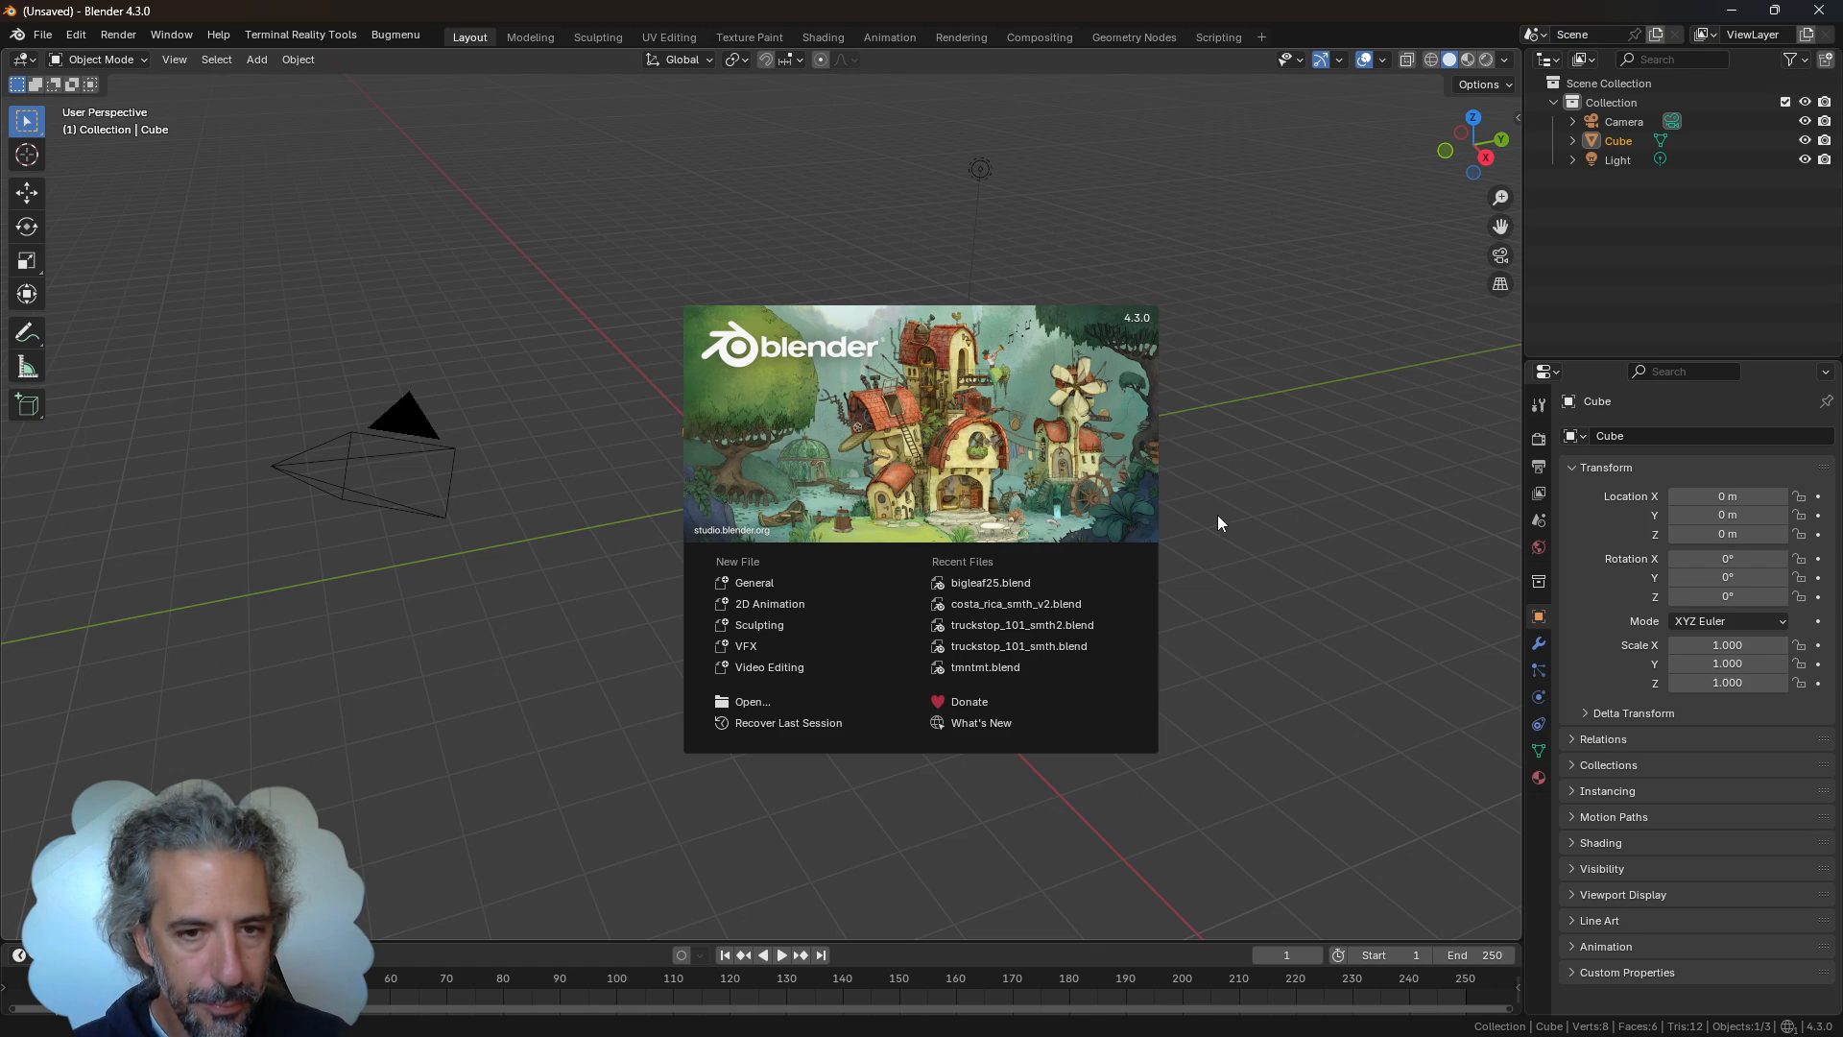
click(1304, 610)
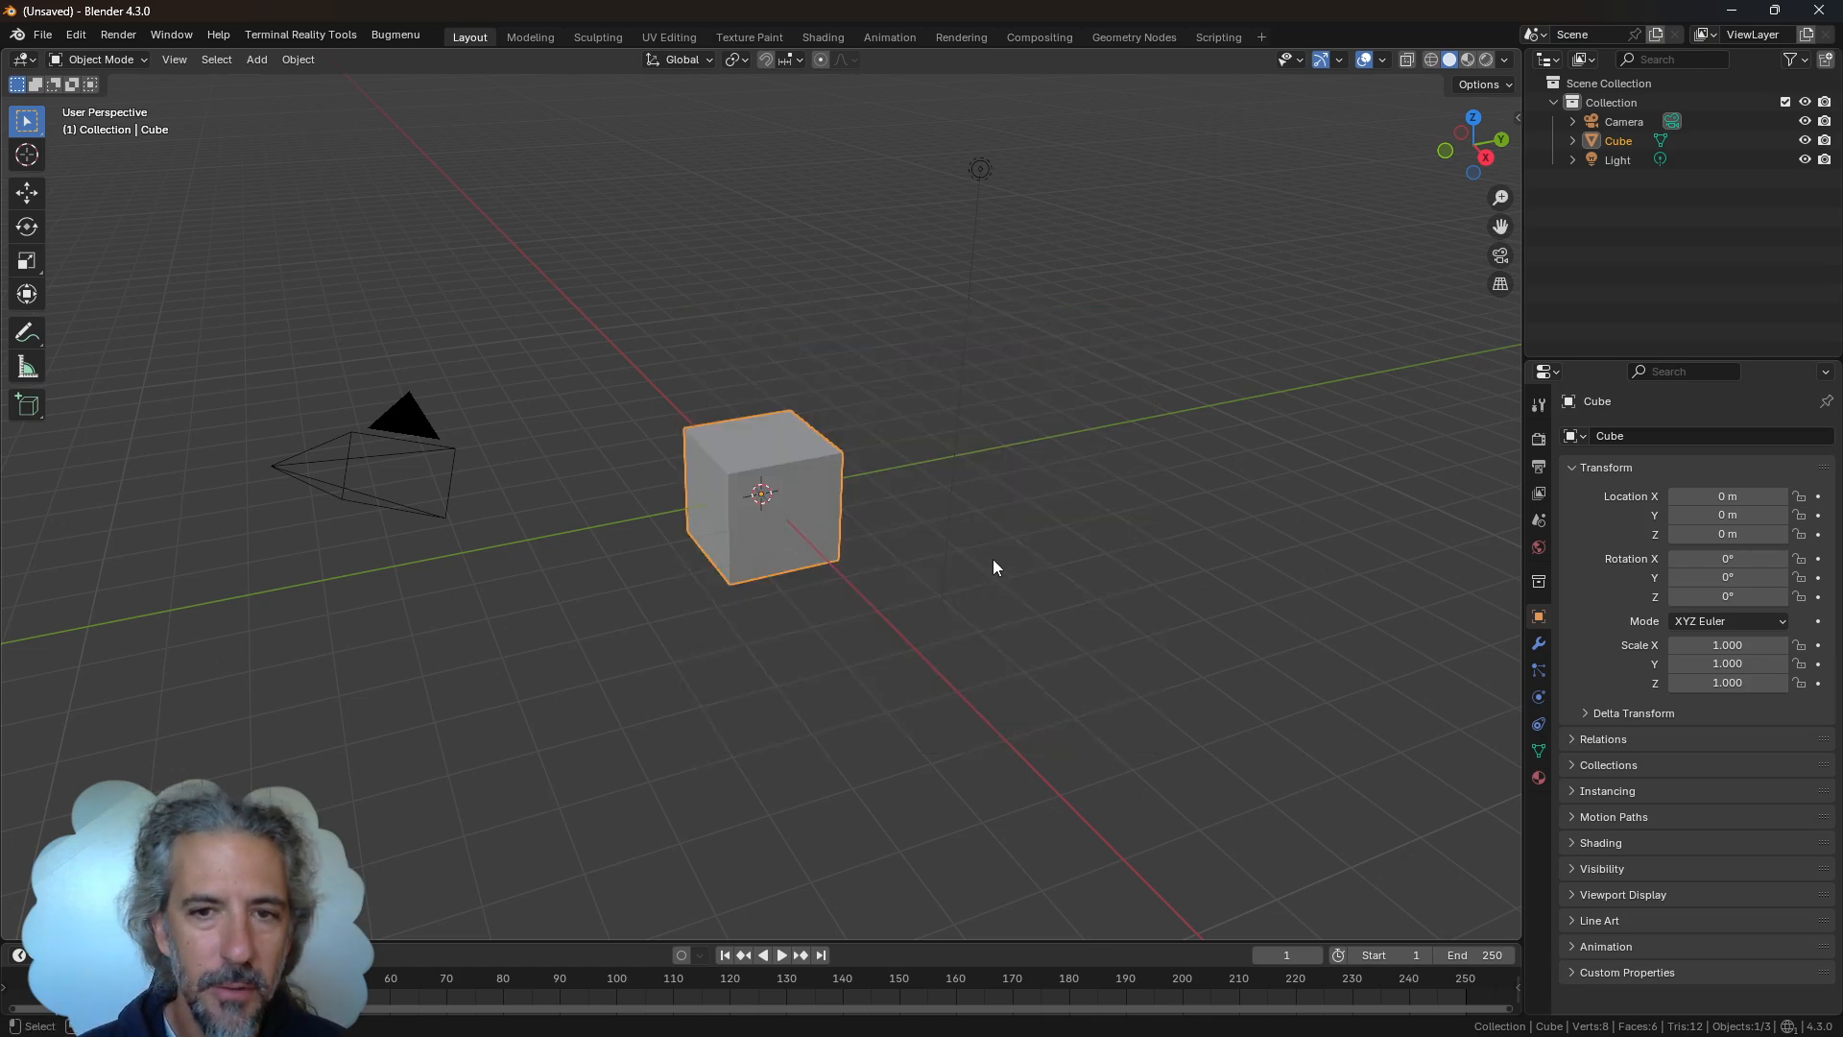
Delete the default camera, cube and light from the new scene
key(a)
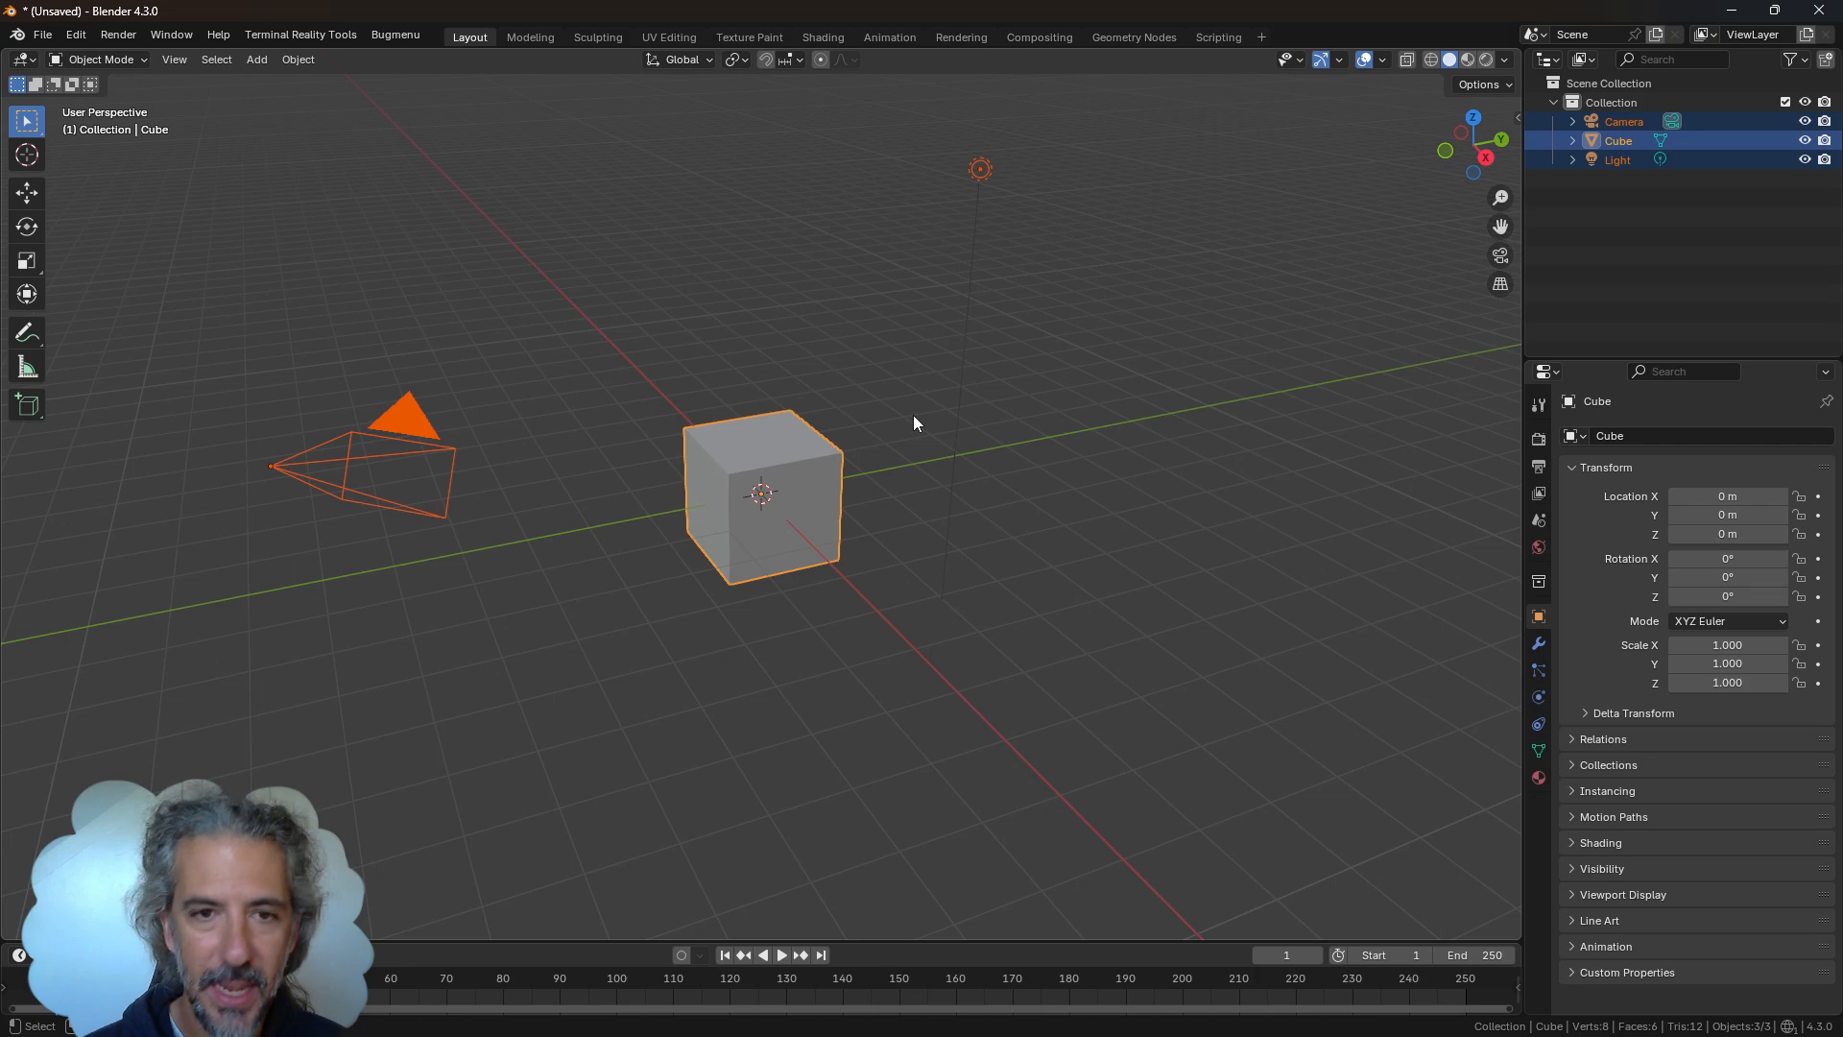
key(Delete)
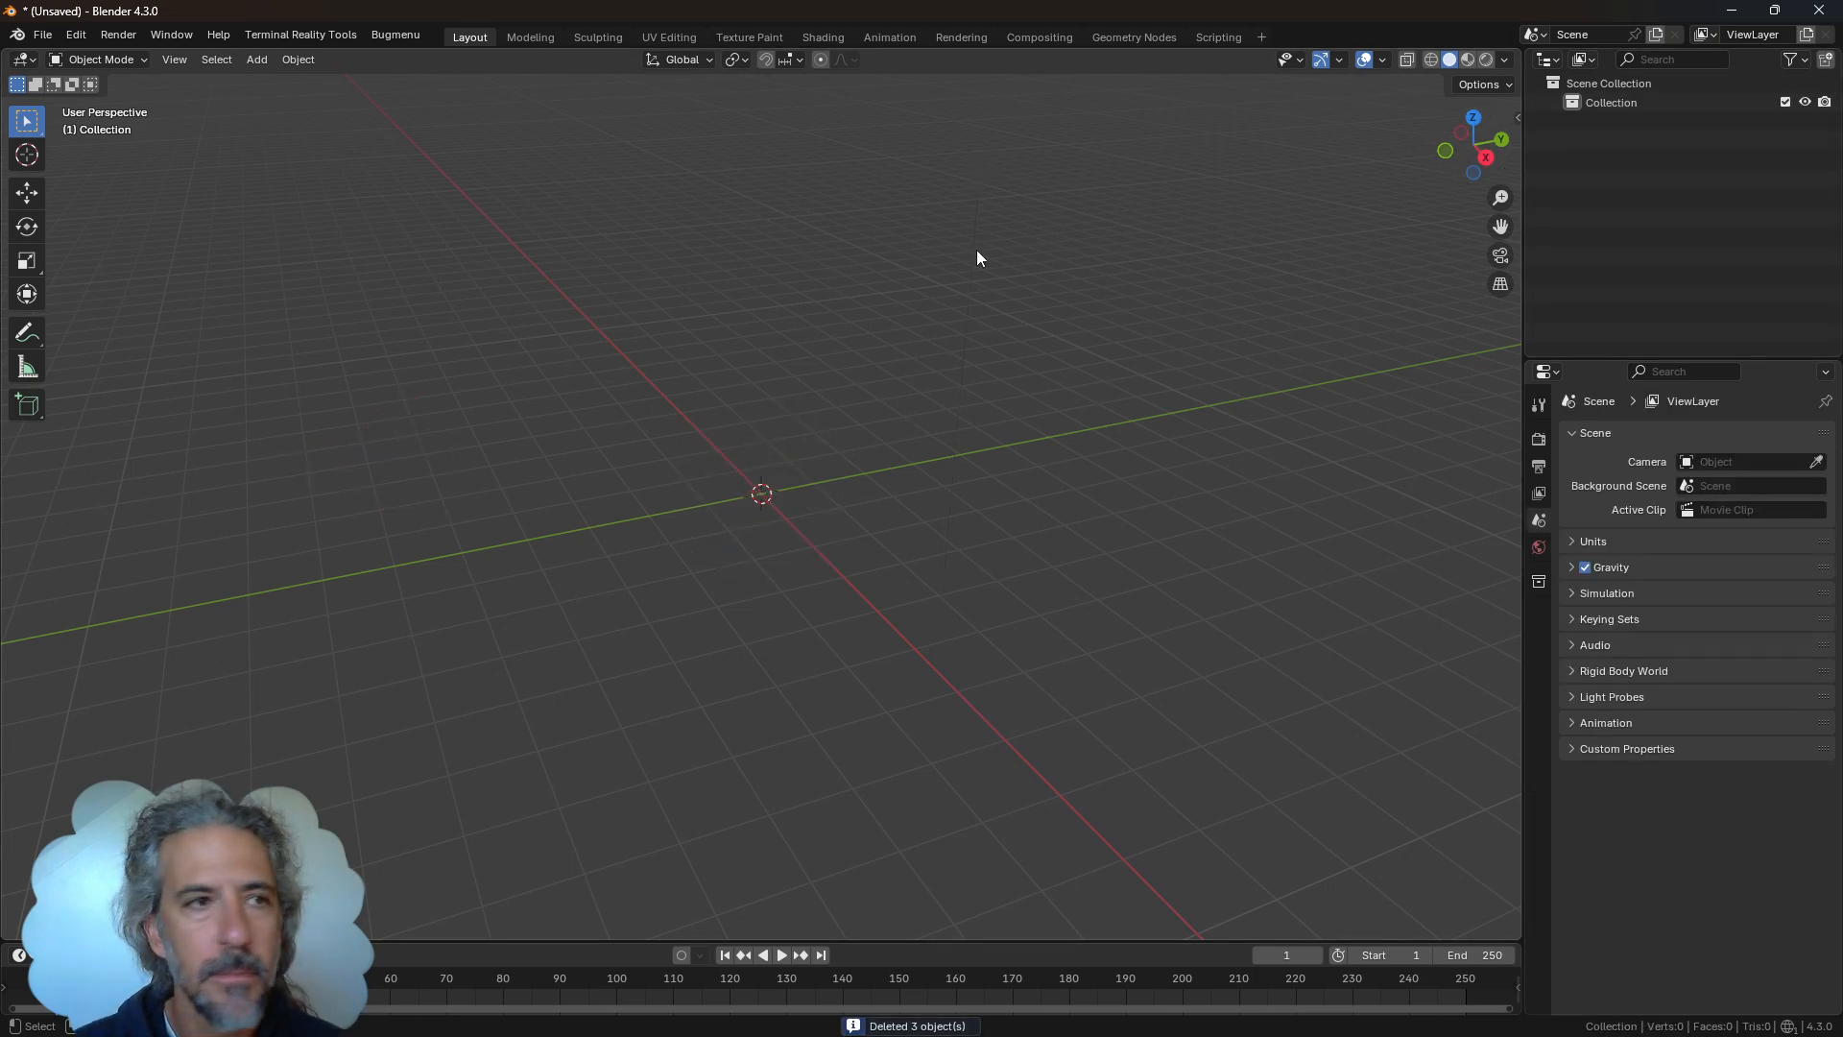
middle_drag(779, 446, 835, 515)
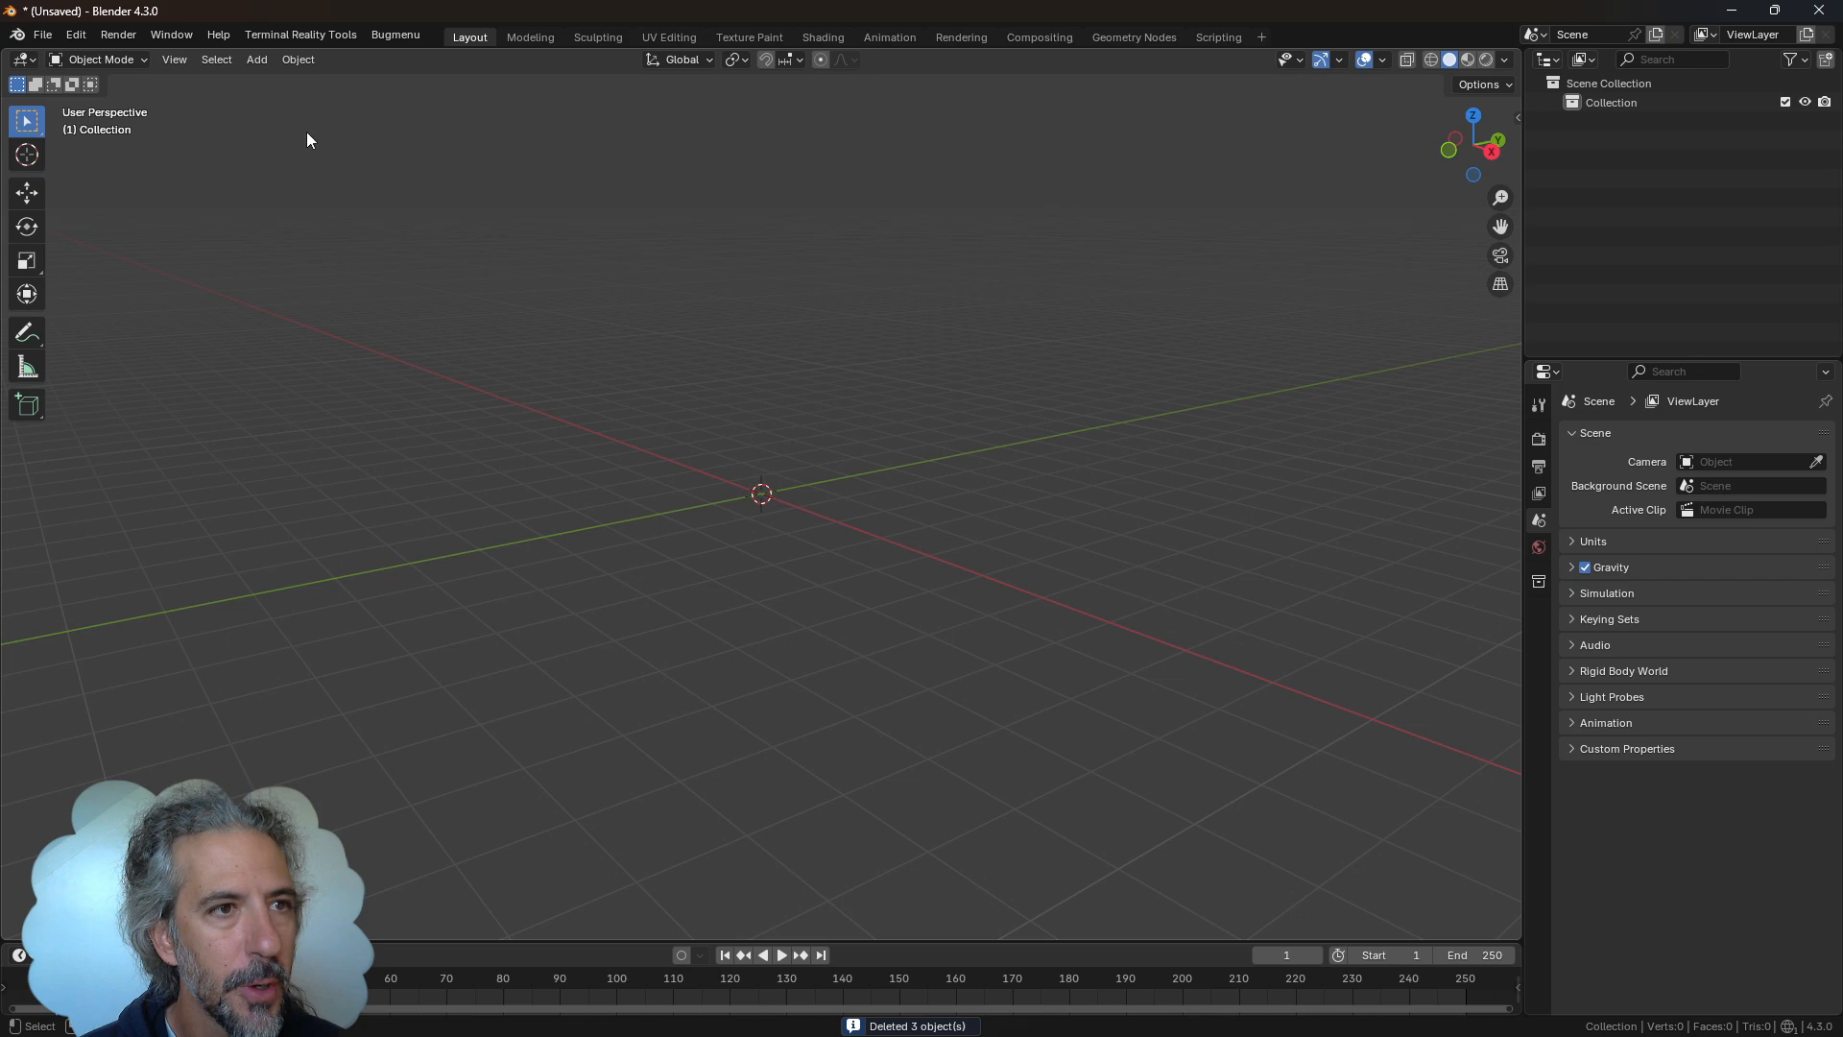
Import the 4x4 Evolution model KM3LTRN.SMF from the 4x4 Evo2 Editor MODELS folder
click(54, 34)
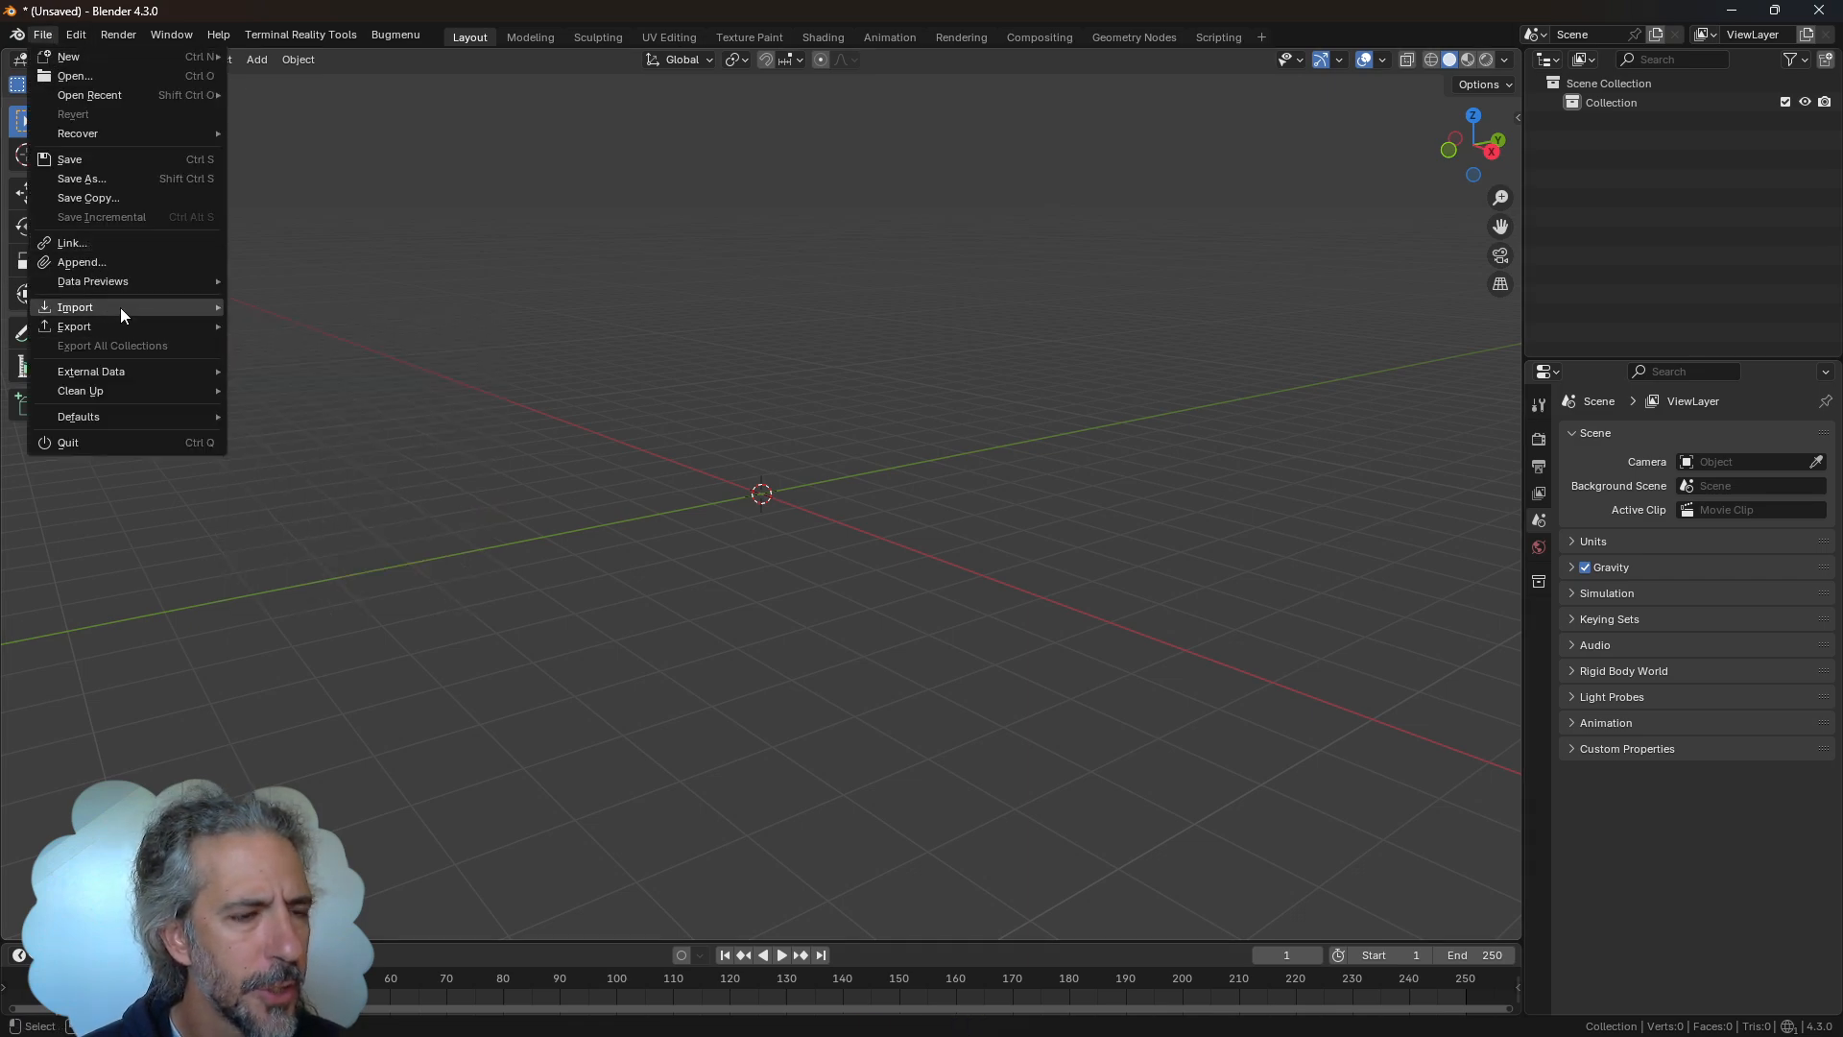
mouse_move(119, 308)
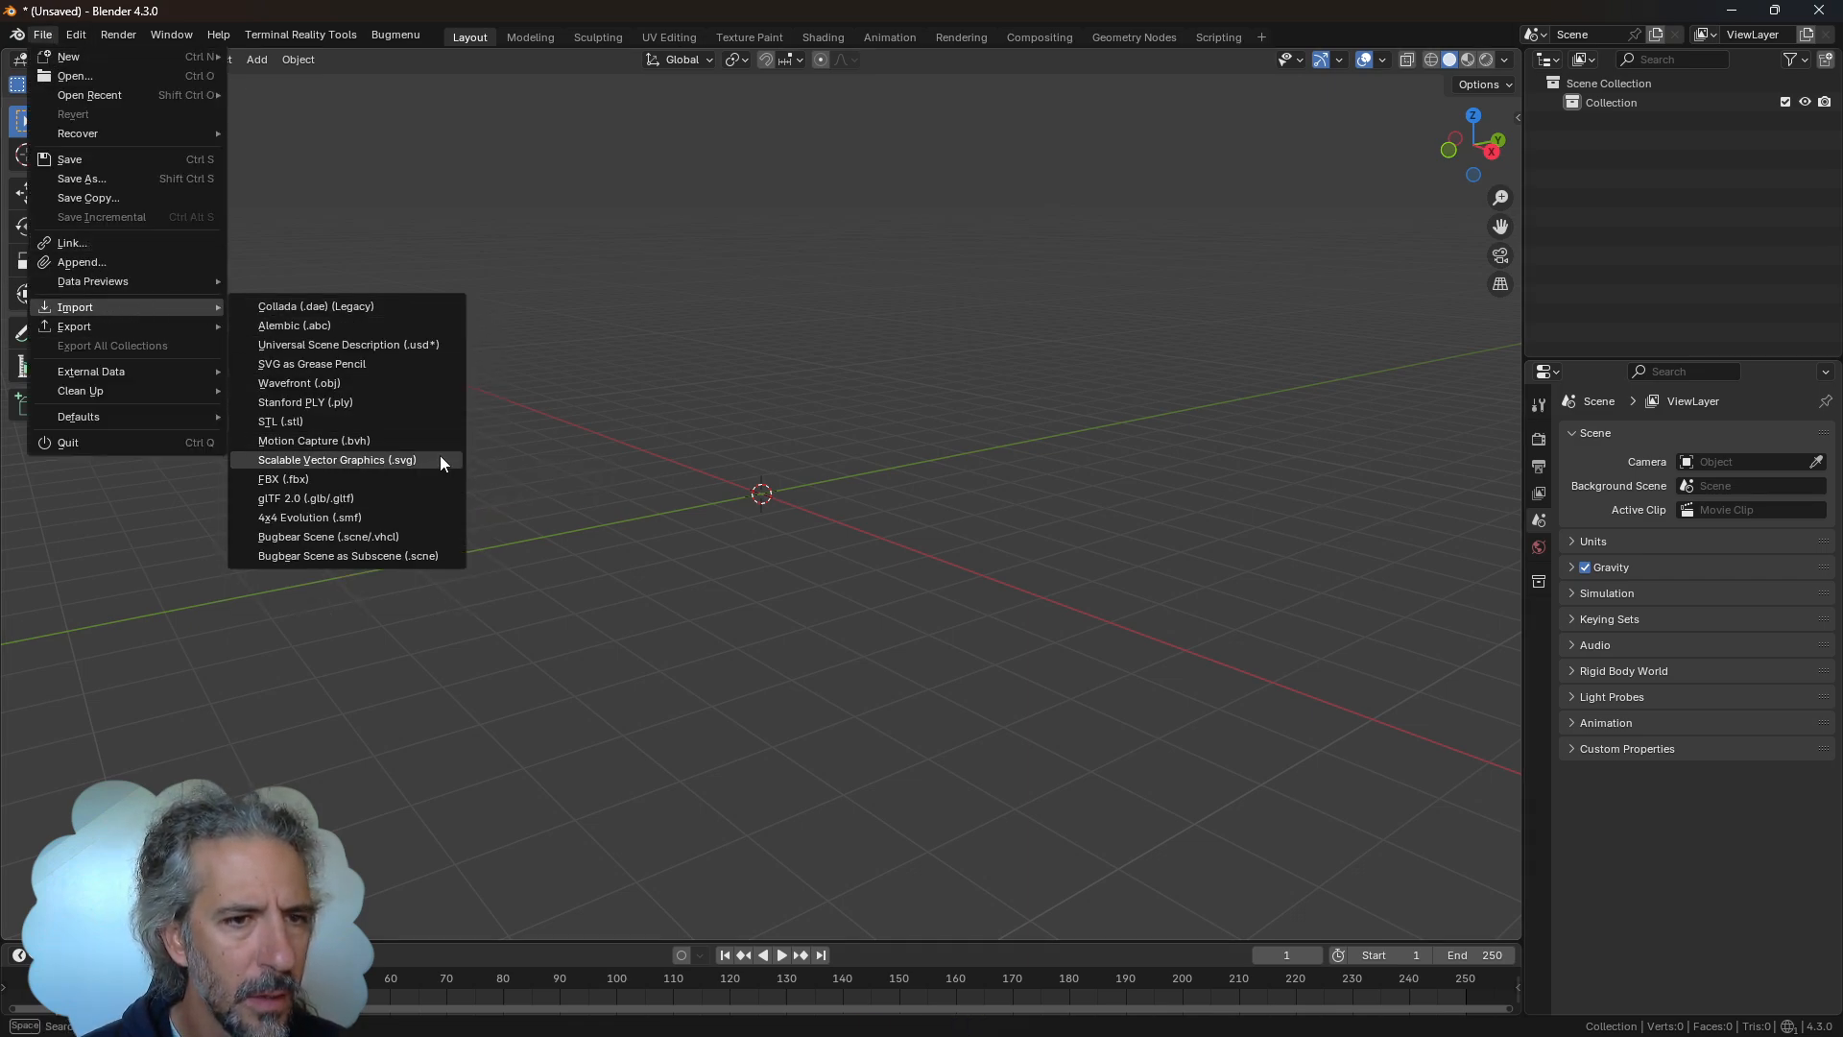
click(395, 517)
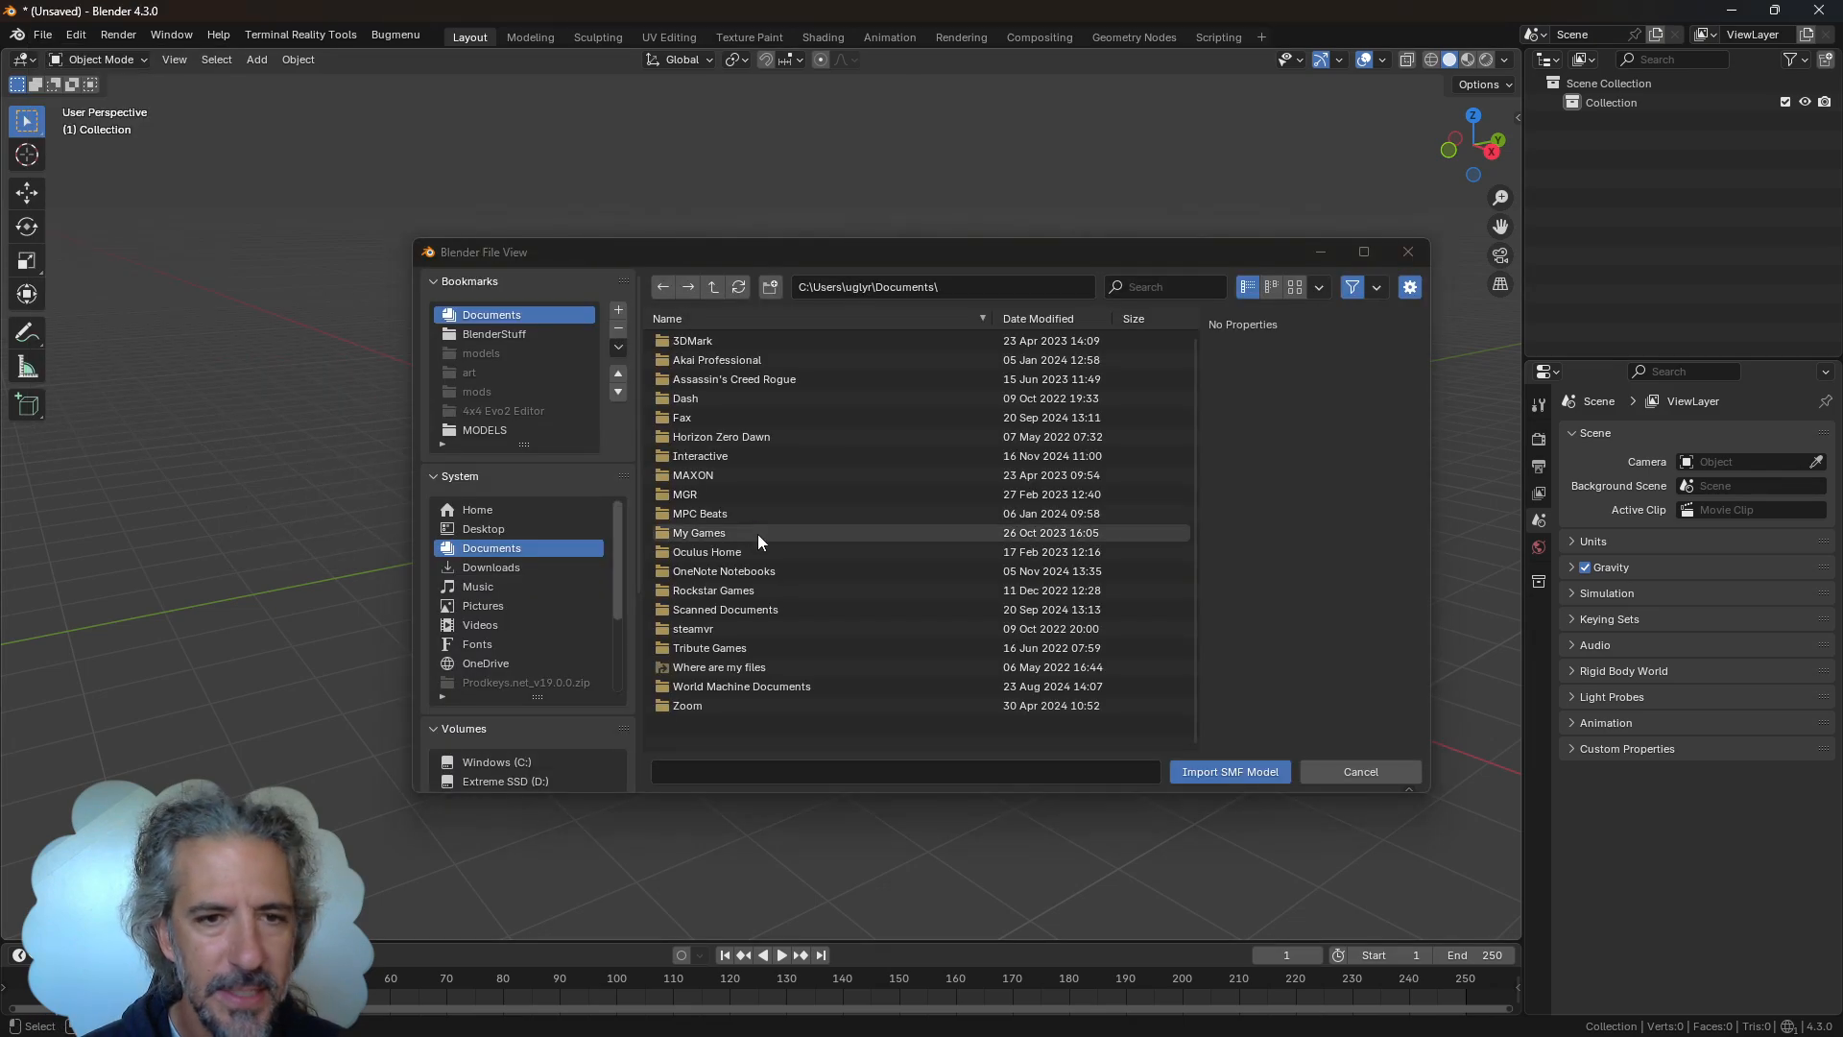
click(530, 429)
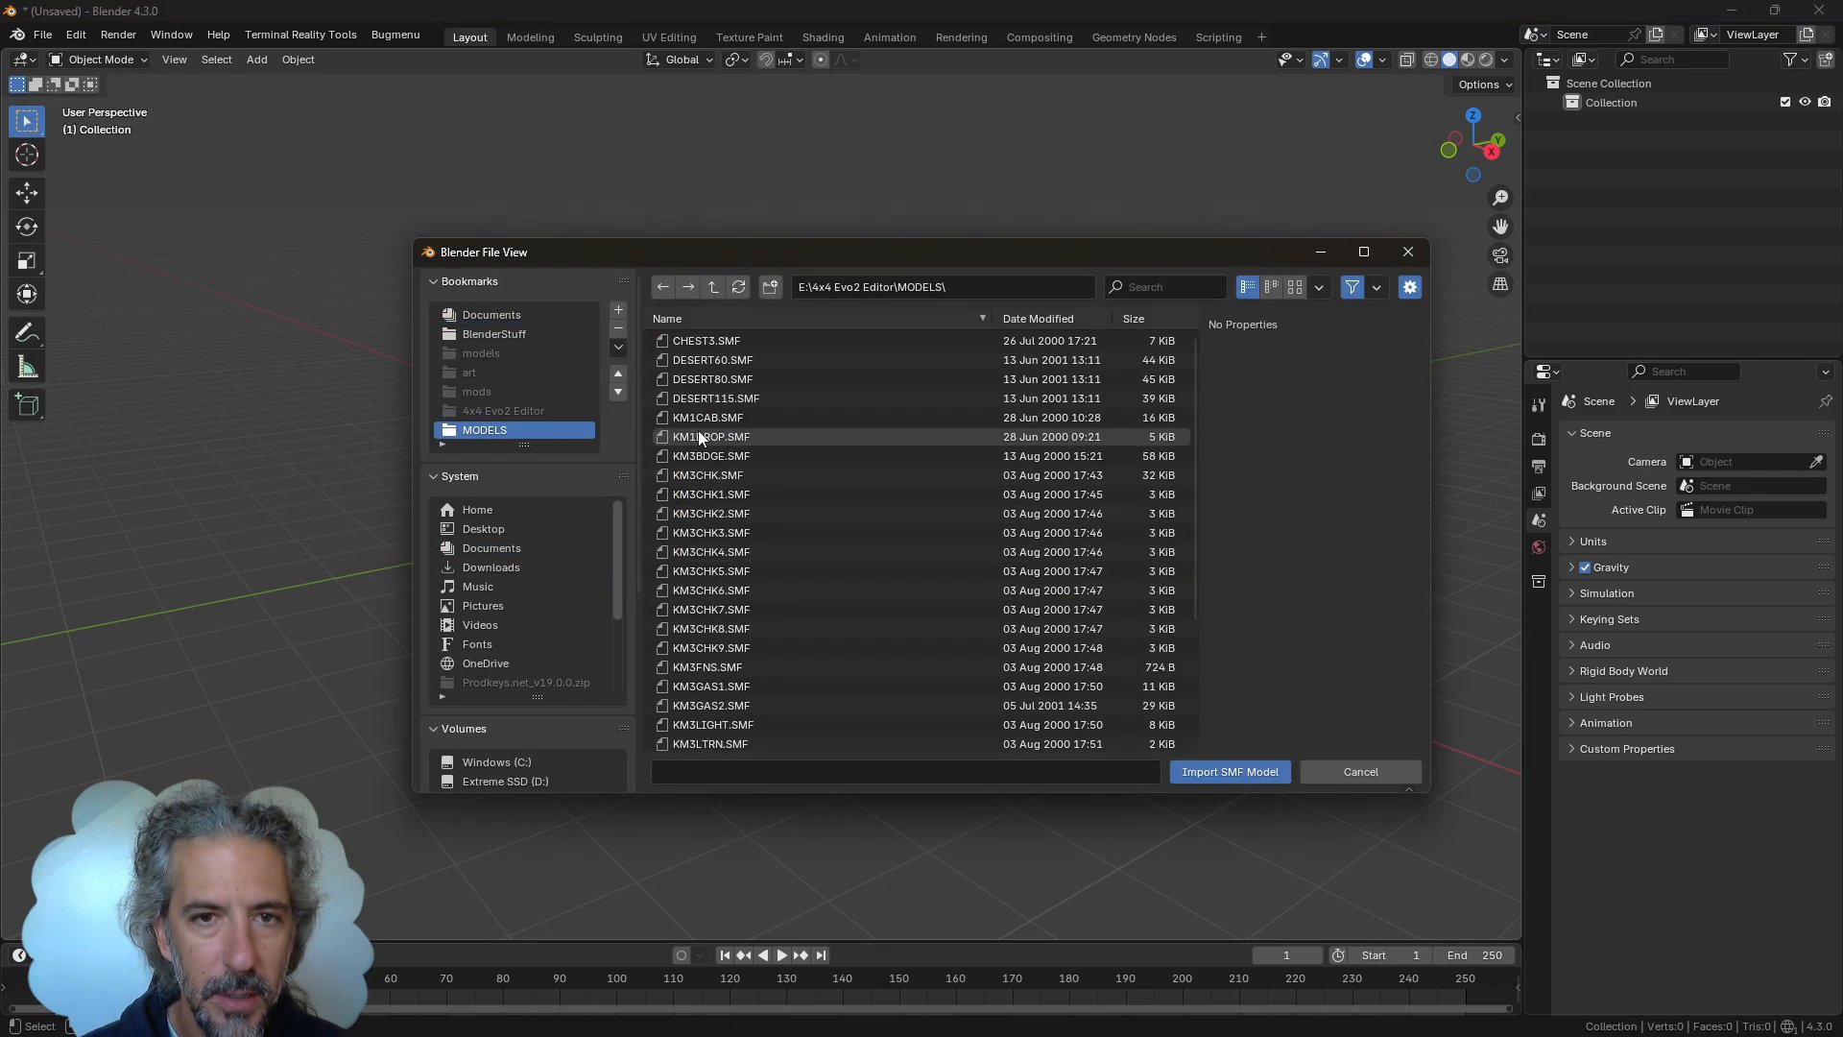
scroll(863, 528, down, 3)
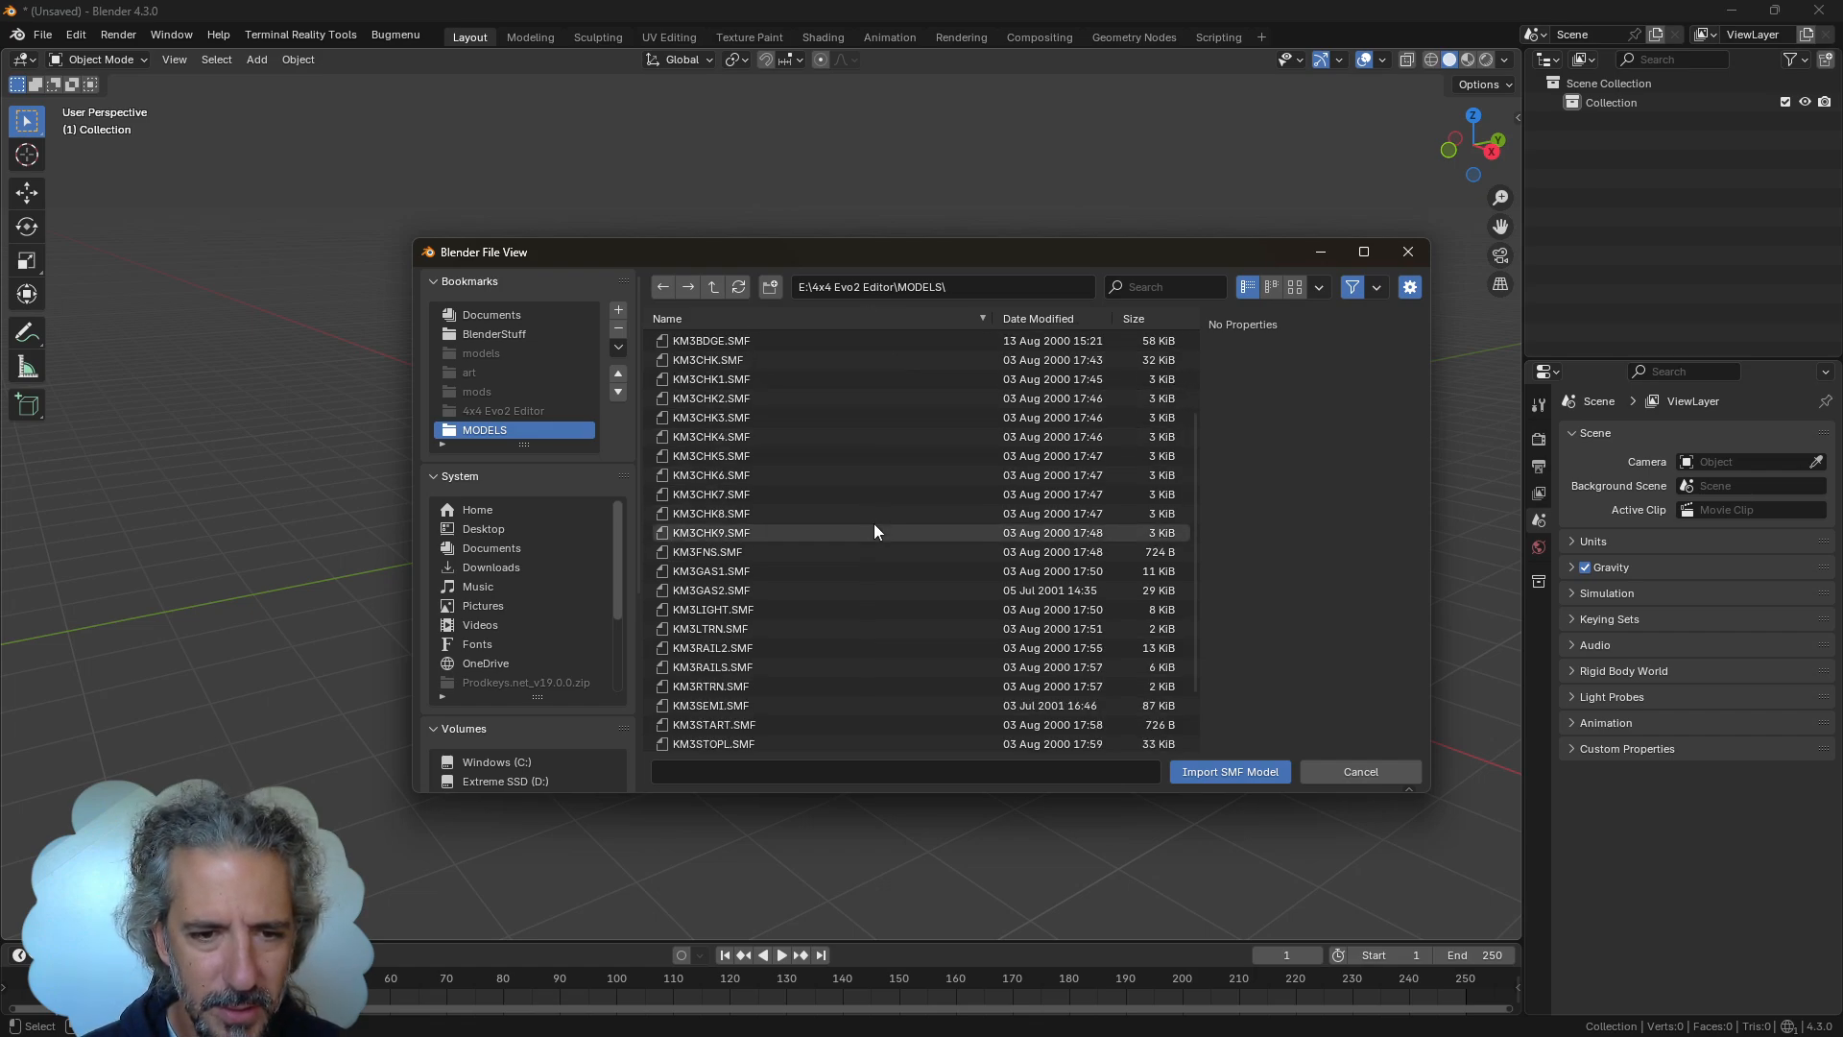
scroll(873, 532, down, 2)
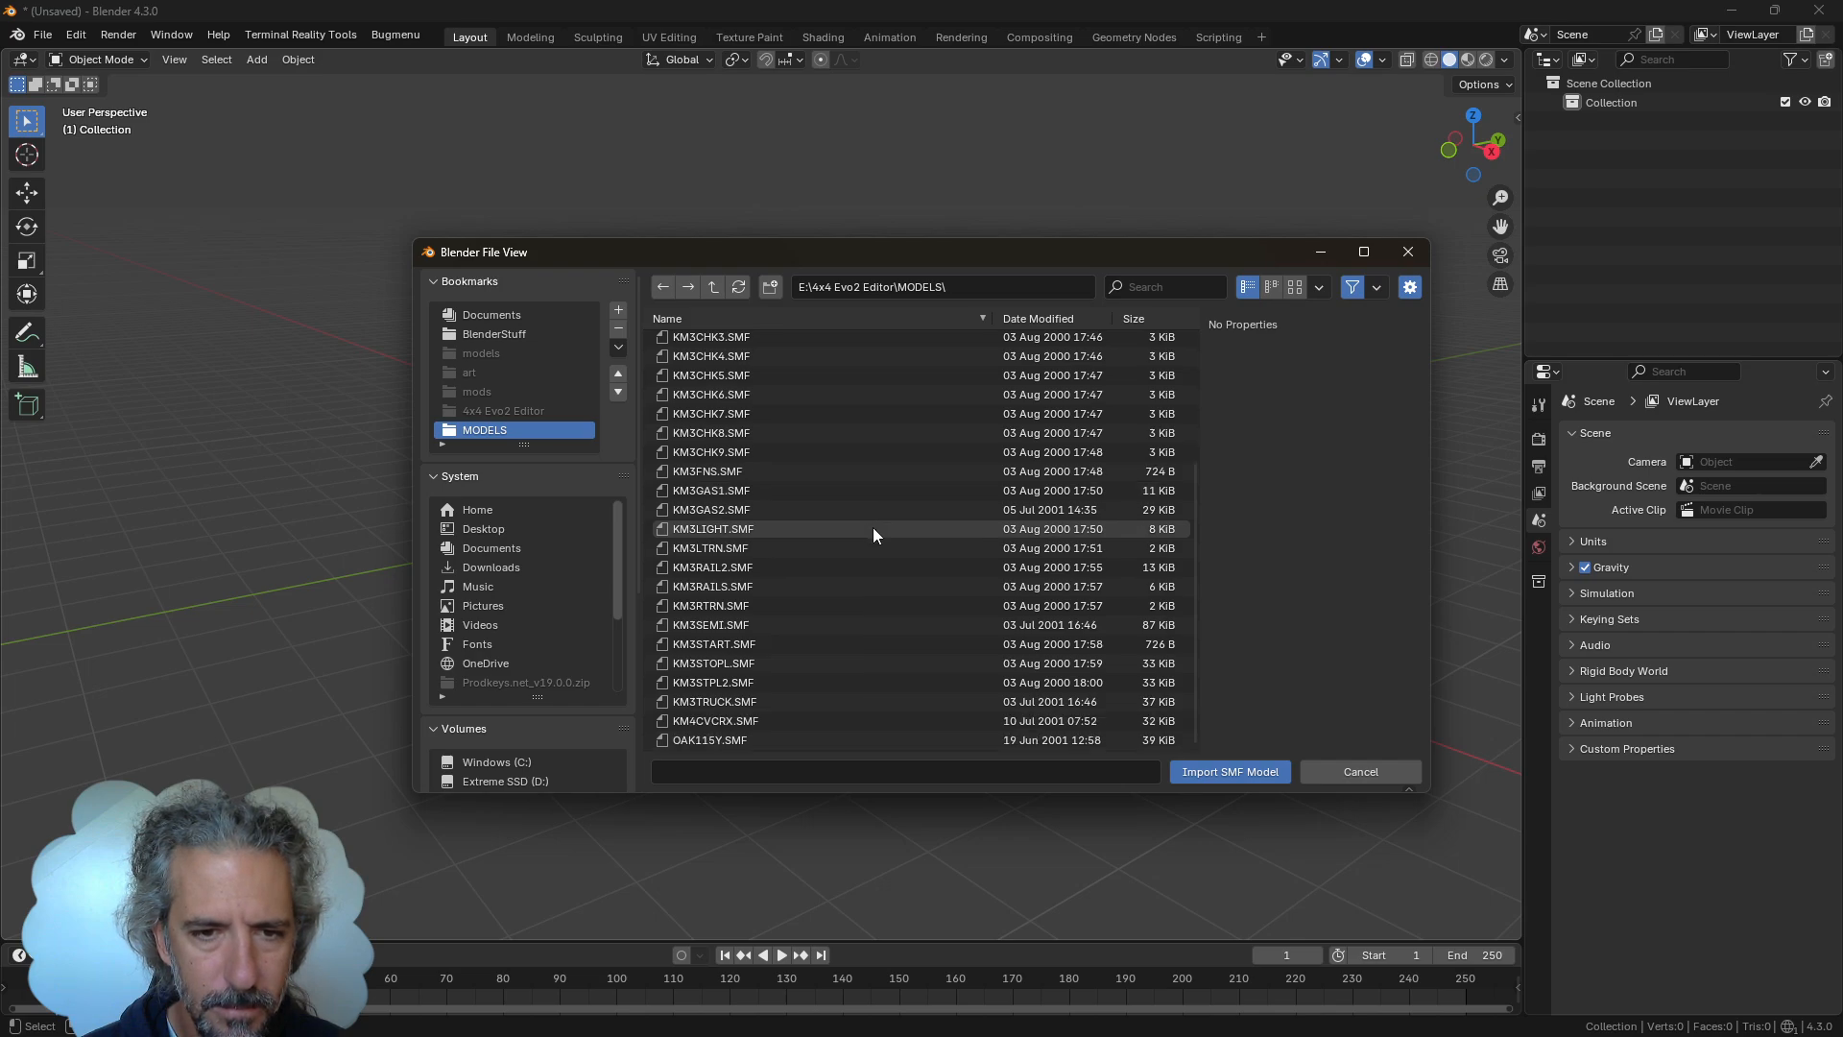
click(837, 548)
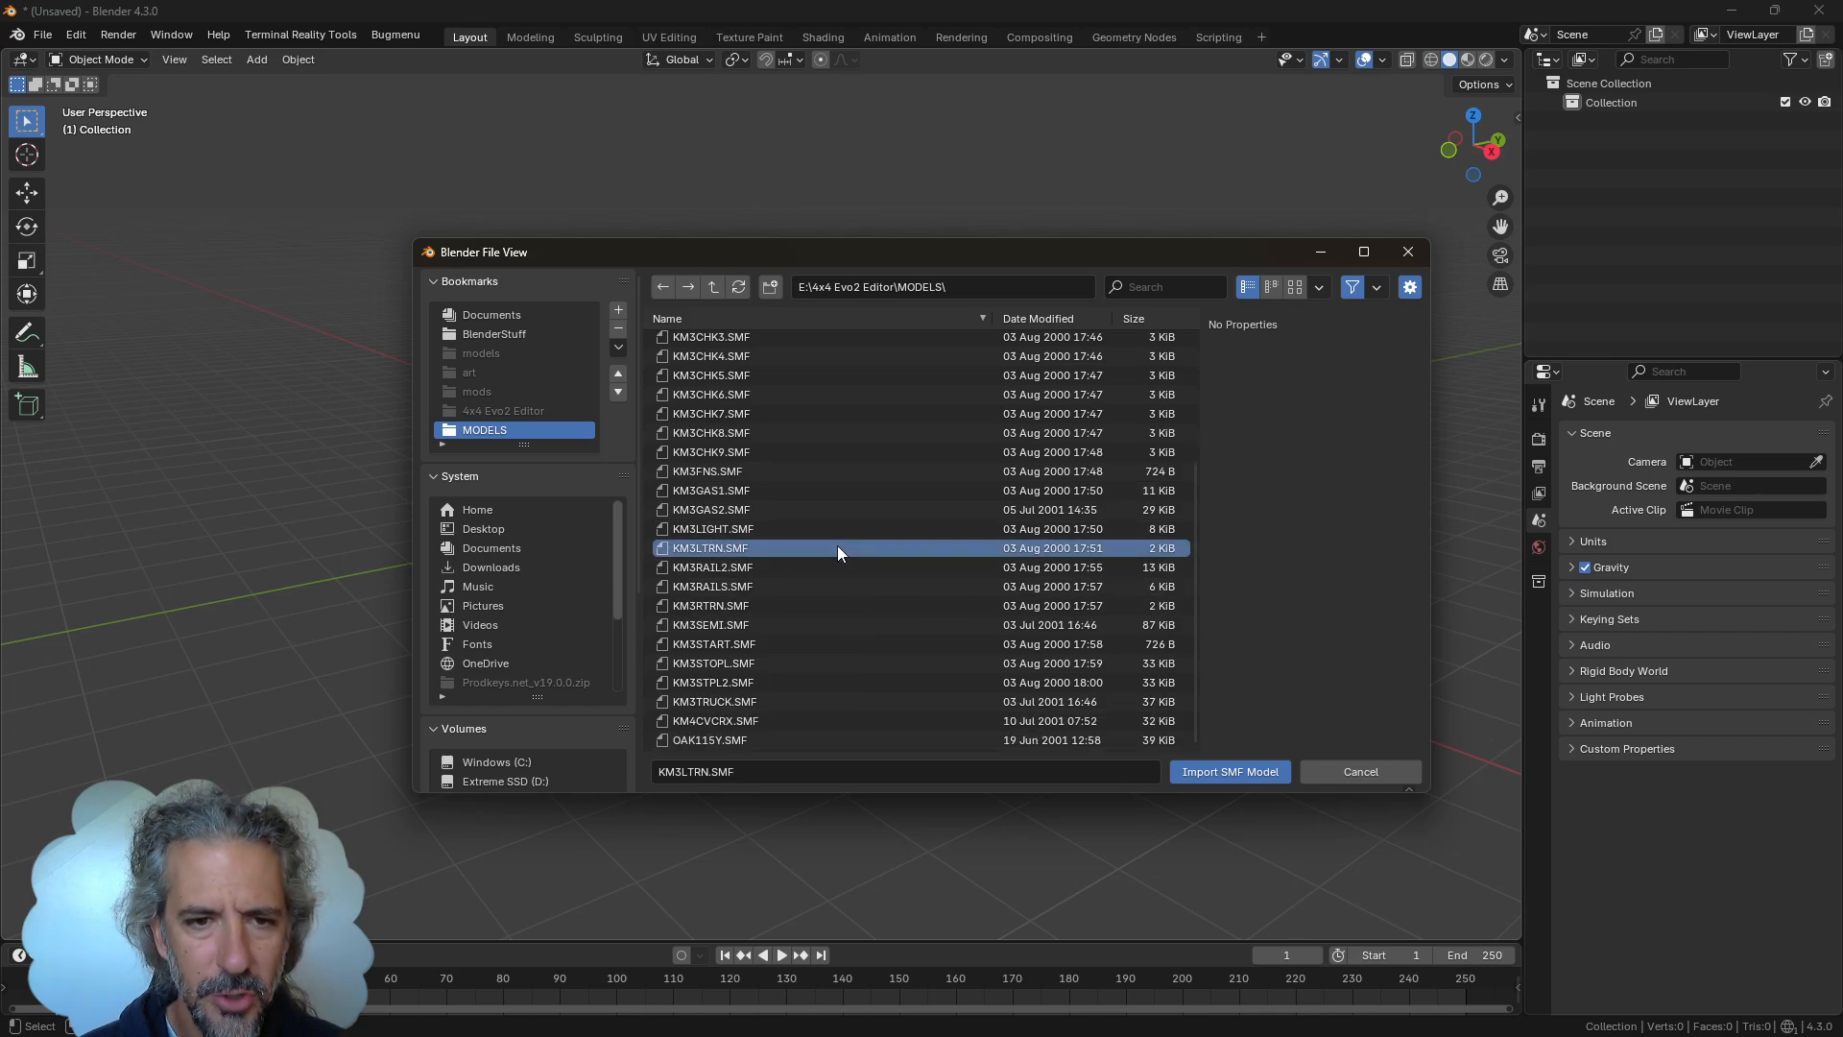
double_click(837, 546)
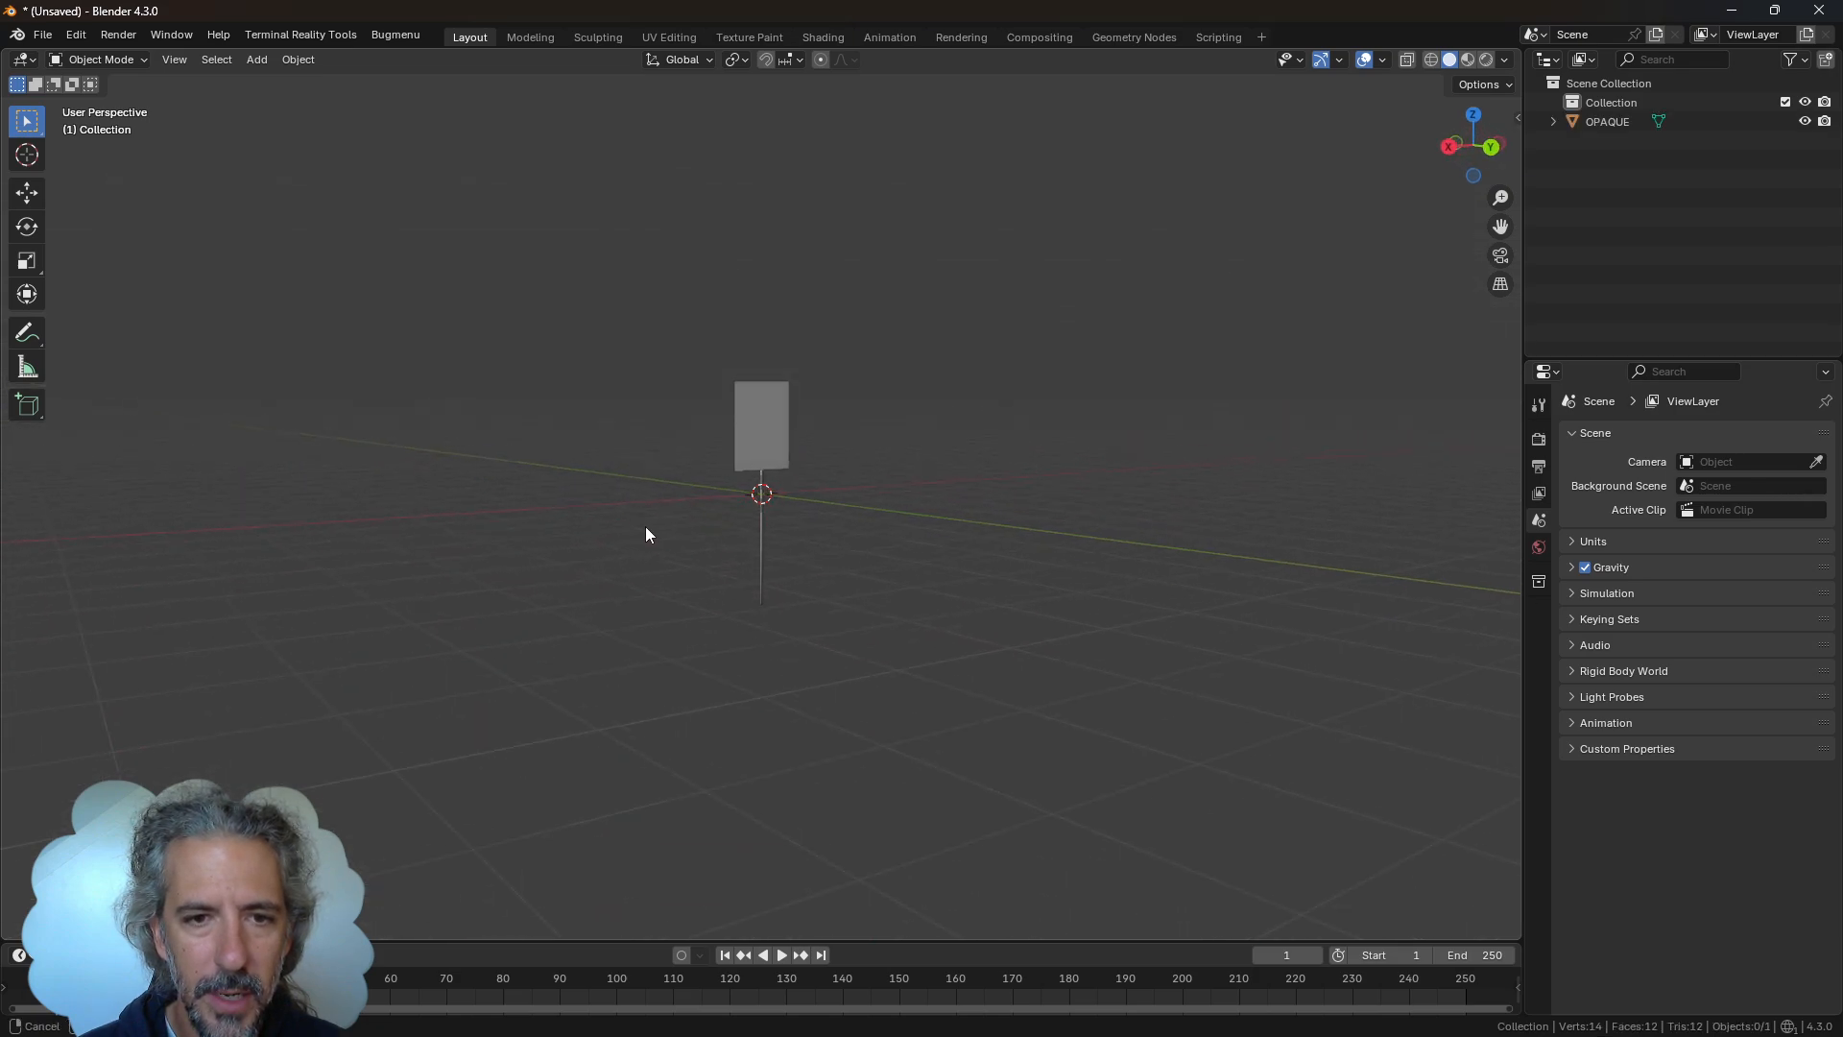
Raise the imported OPAQUE sign about 1.8 m along the Z axis so its pole stands on the origin
middle_drag(646, 534, 579, 551)
click(758, 431)
middle_drag(940, 603, 958, 606)
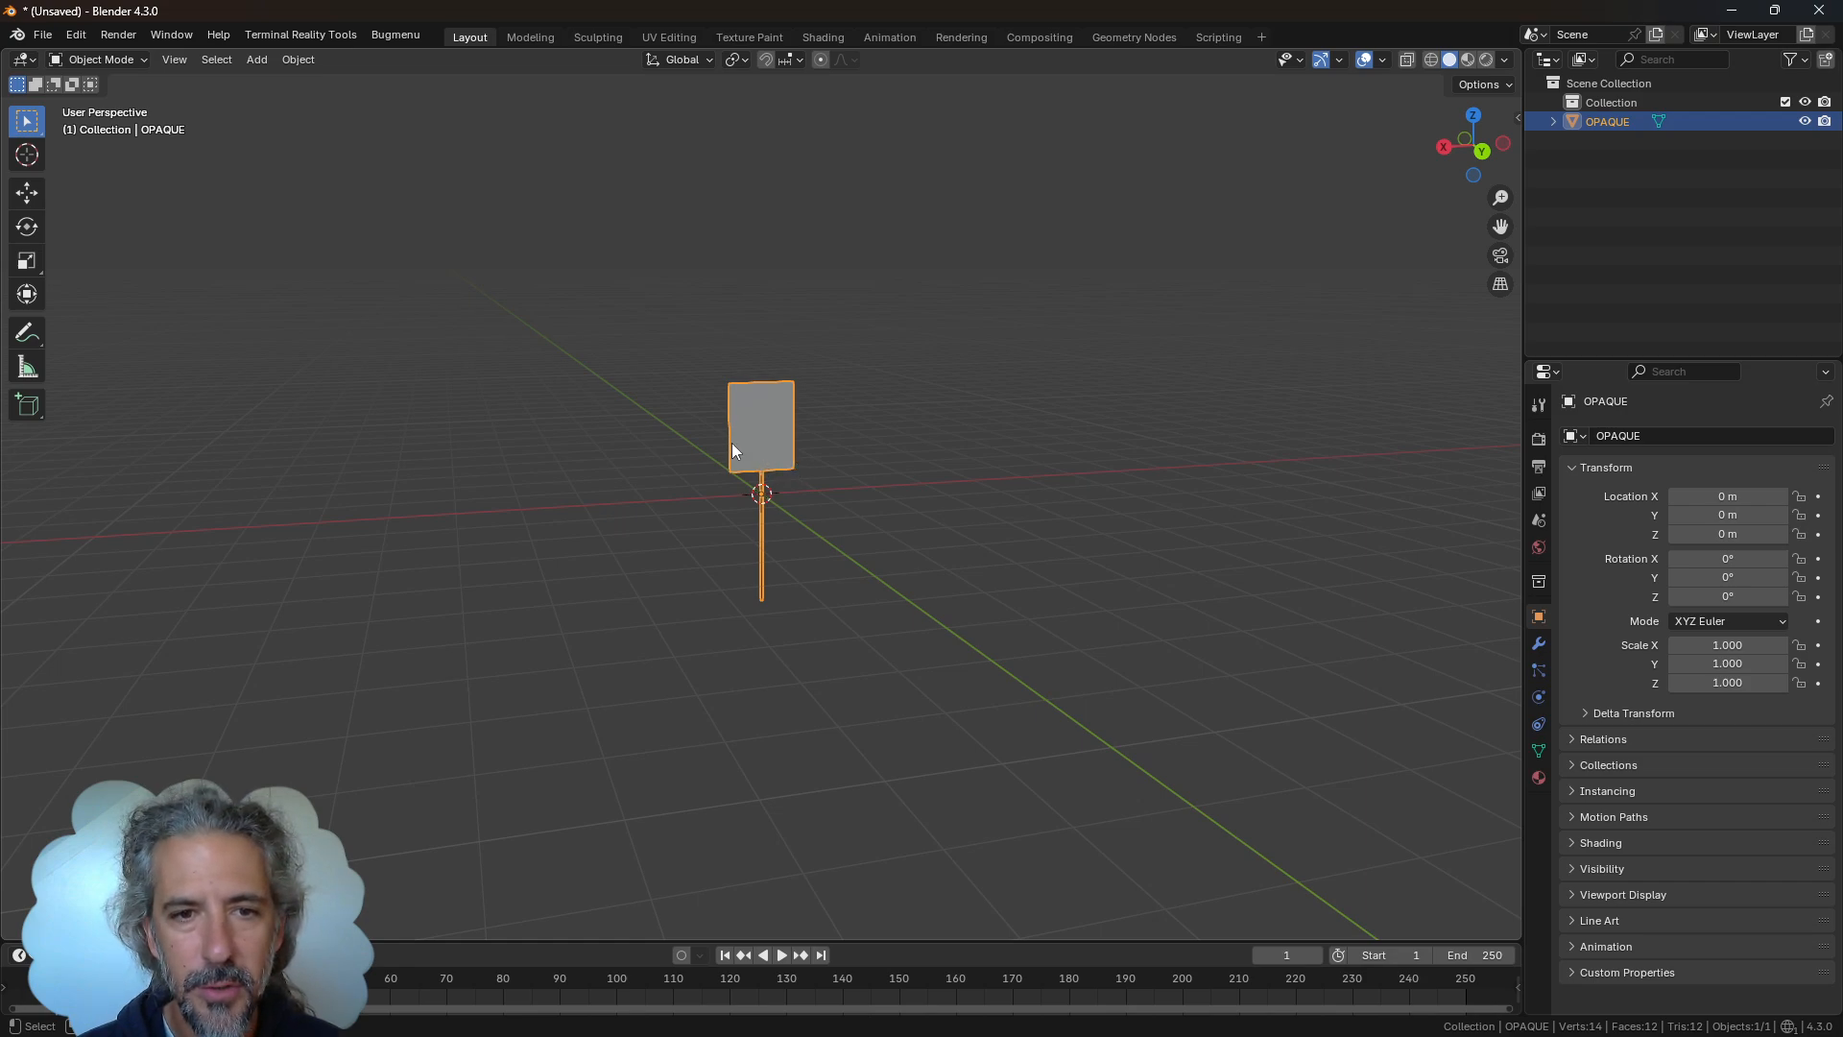
key(g)
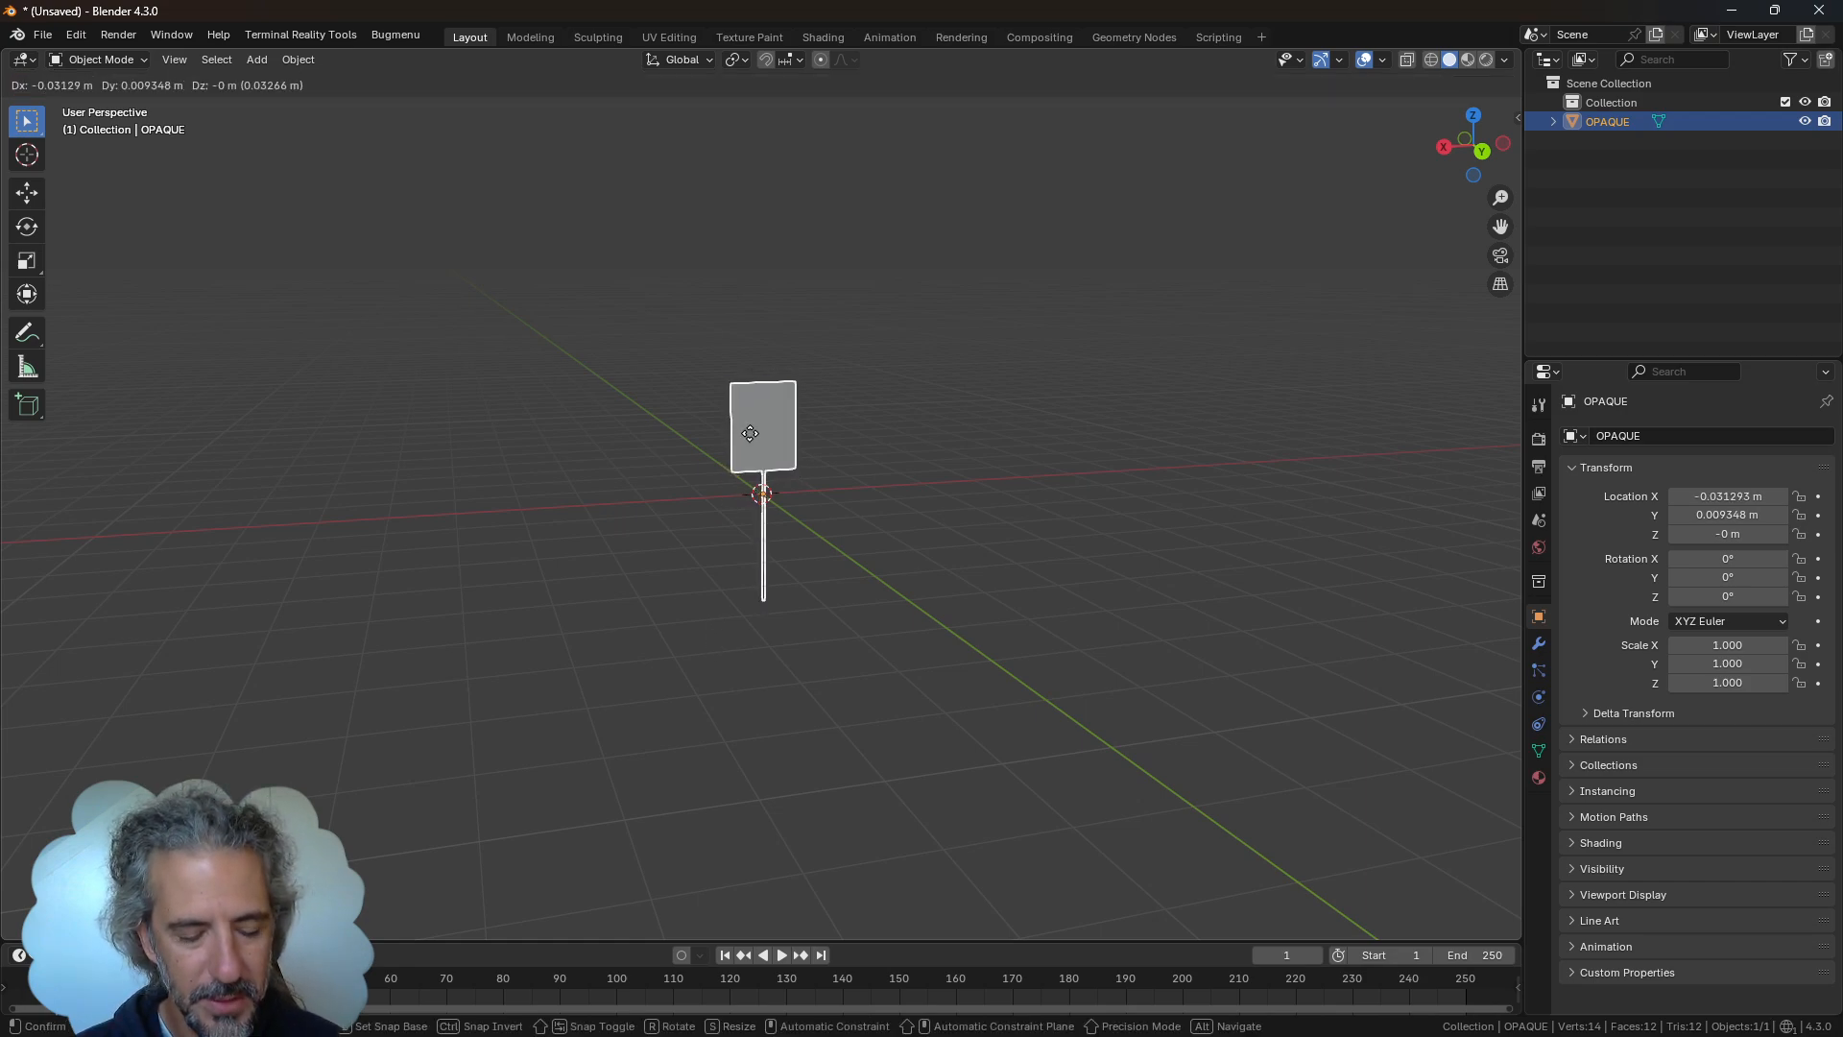
key(z)
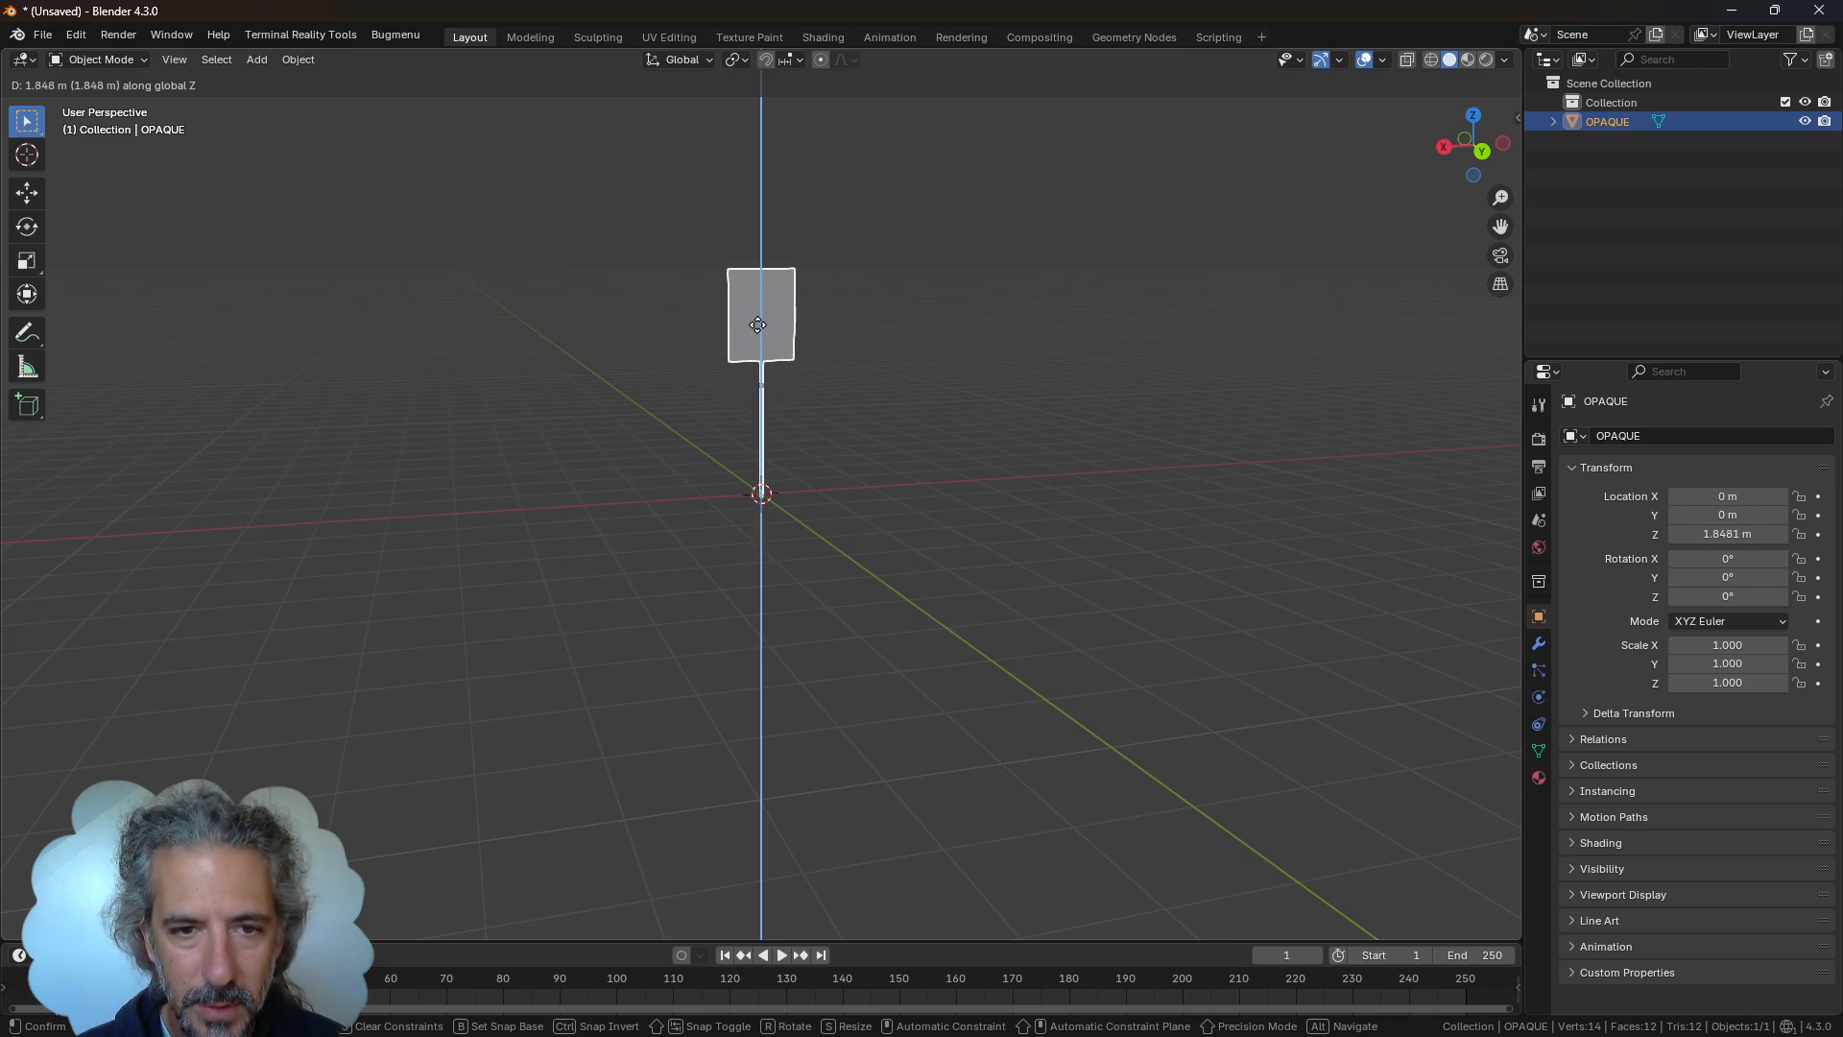
click(760, 335)
In the Shading workspace, delete the KM3LTRN.001 image texture node that feeds the sign material's alpha
middle_drag(760, 335, 890, 534)
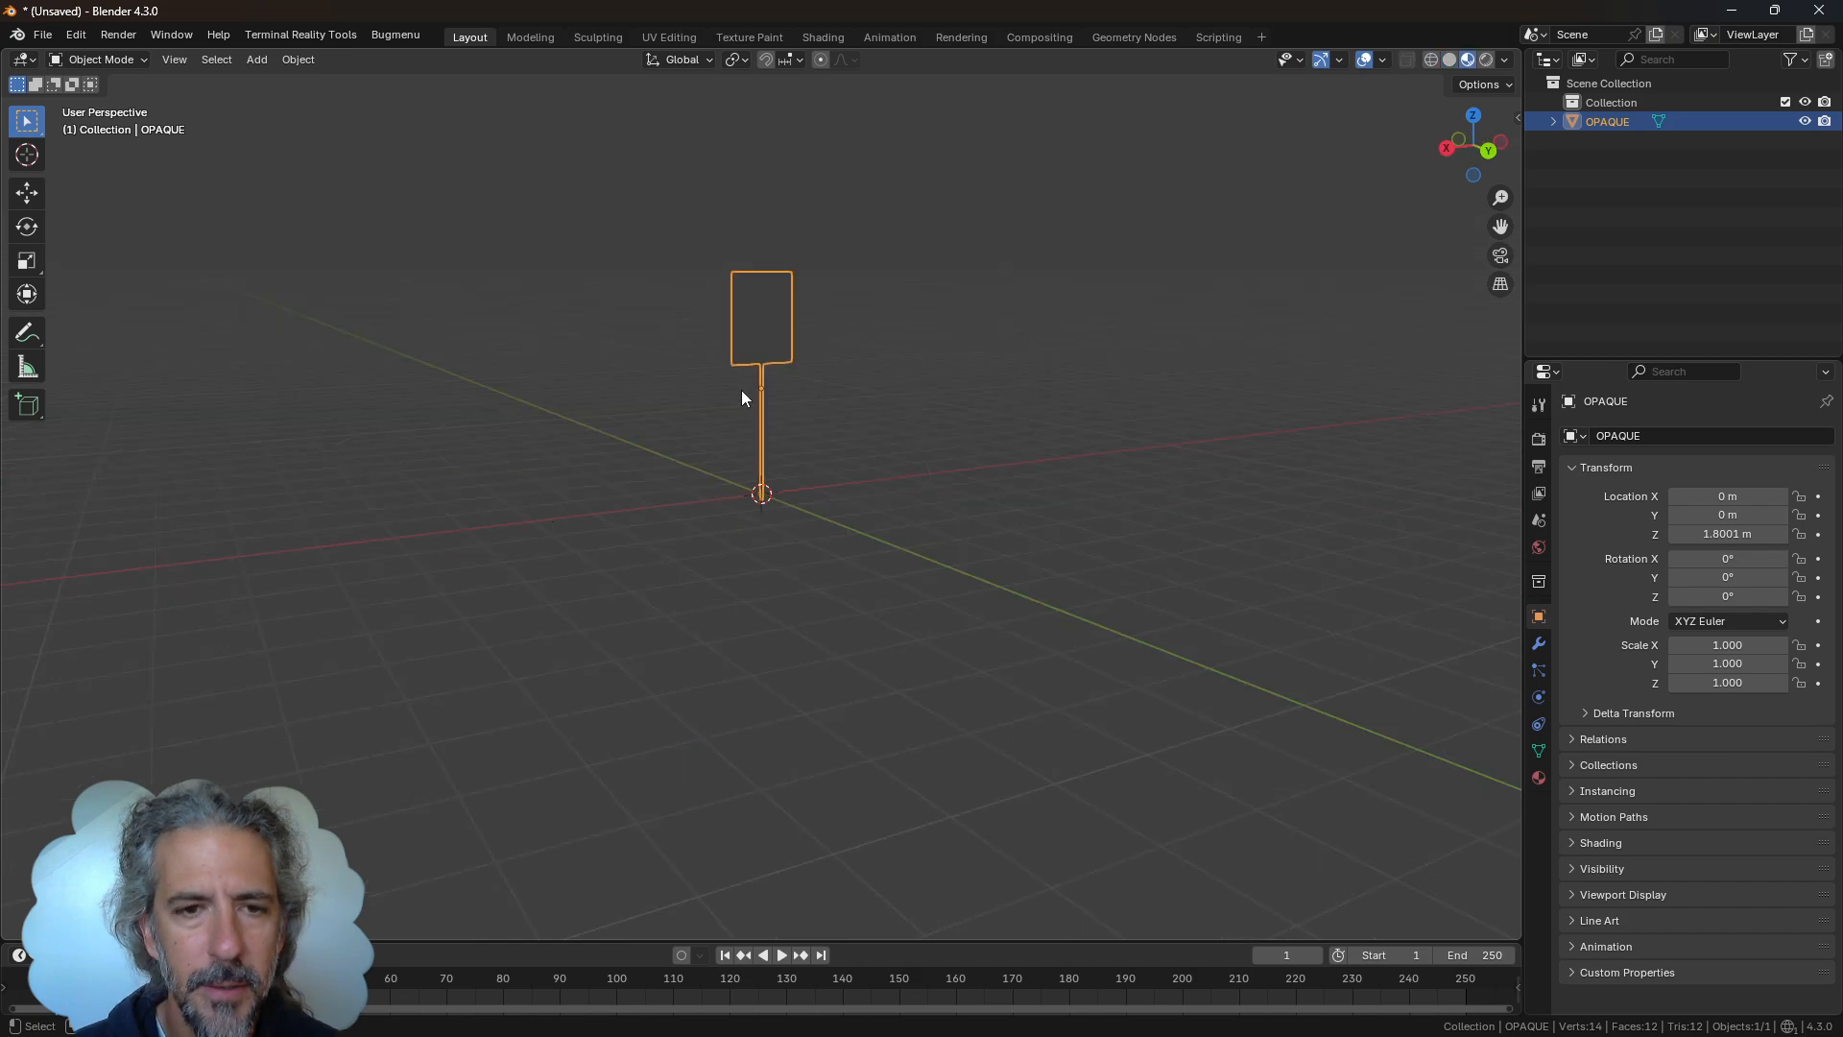
middle_drag(943, 513, 854, 518)
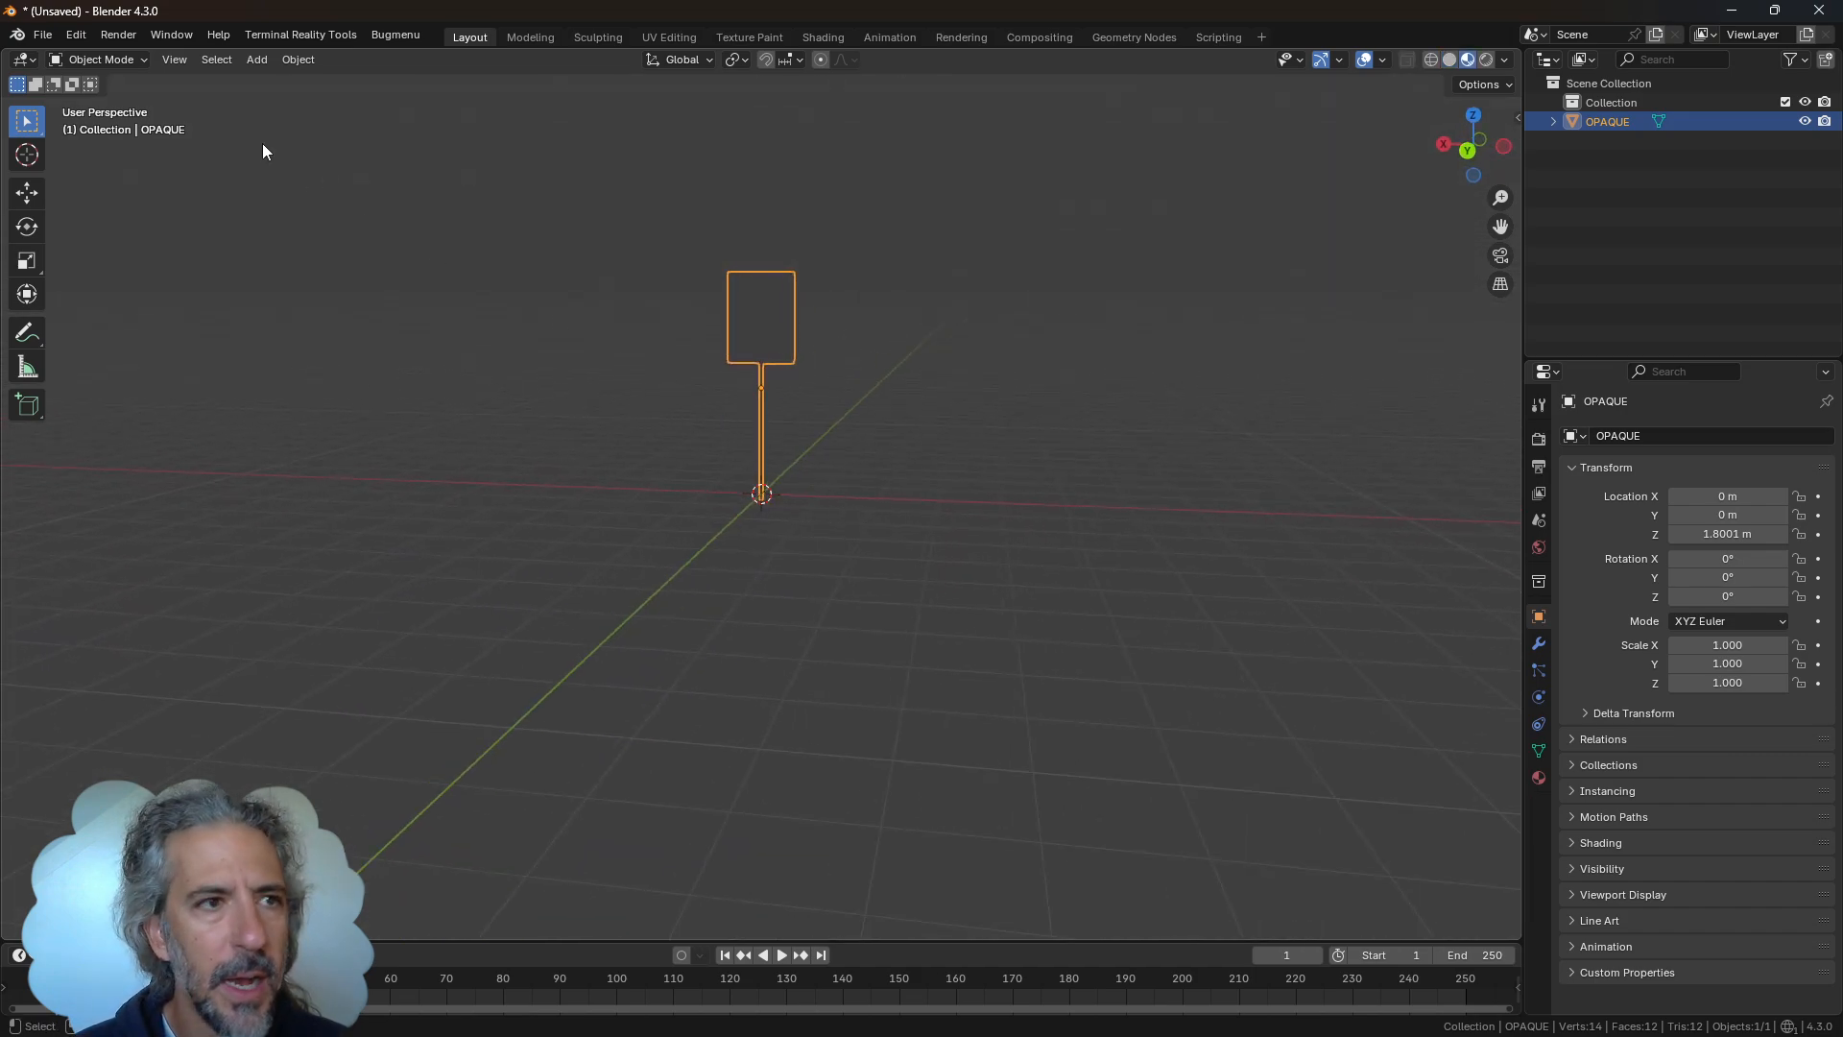
click(823, 36)
click(627, 855)
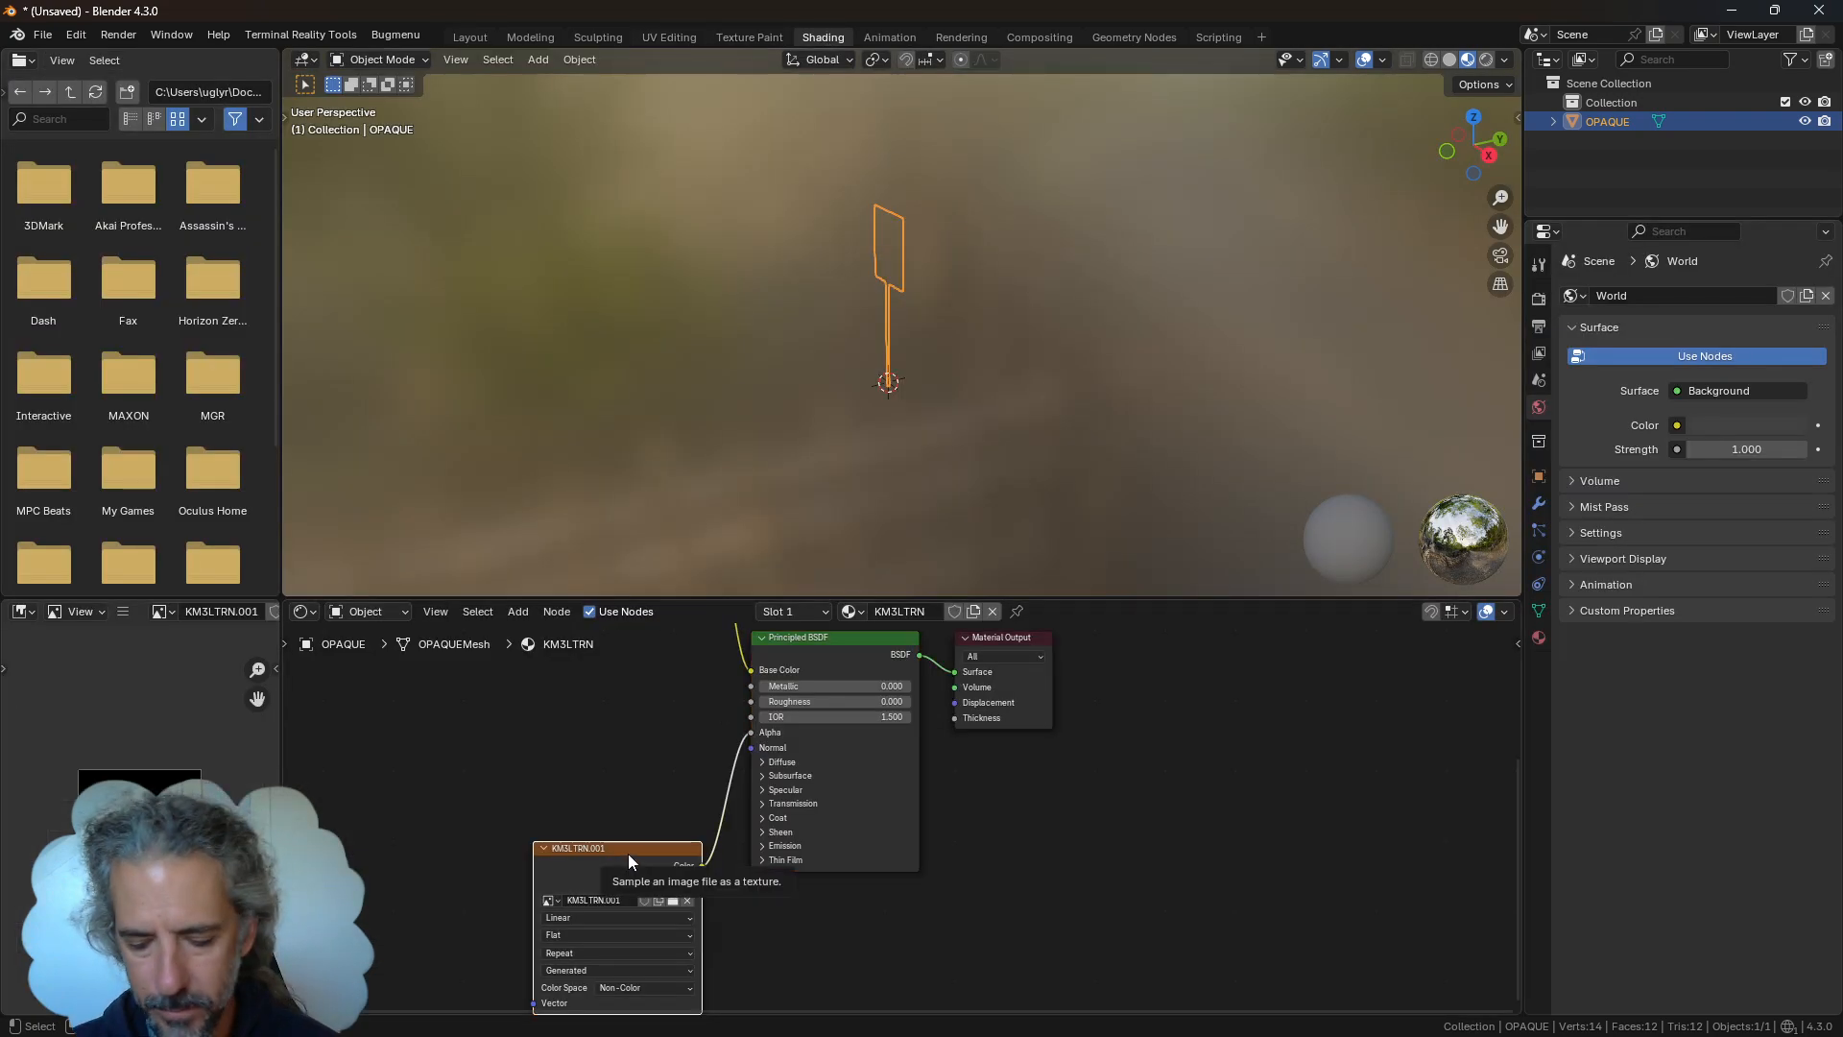
key(Delete)
middle_drag(982, 465, 795, 411)
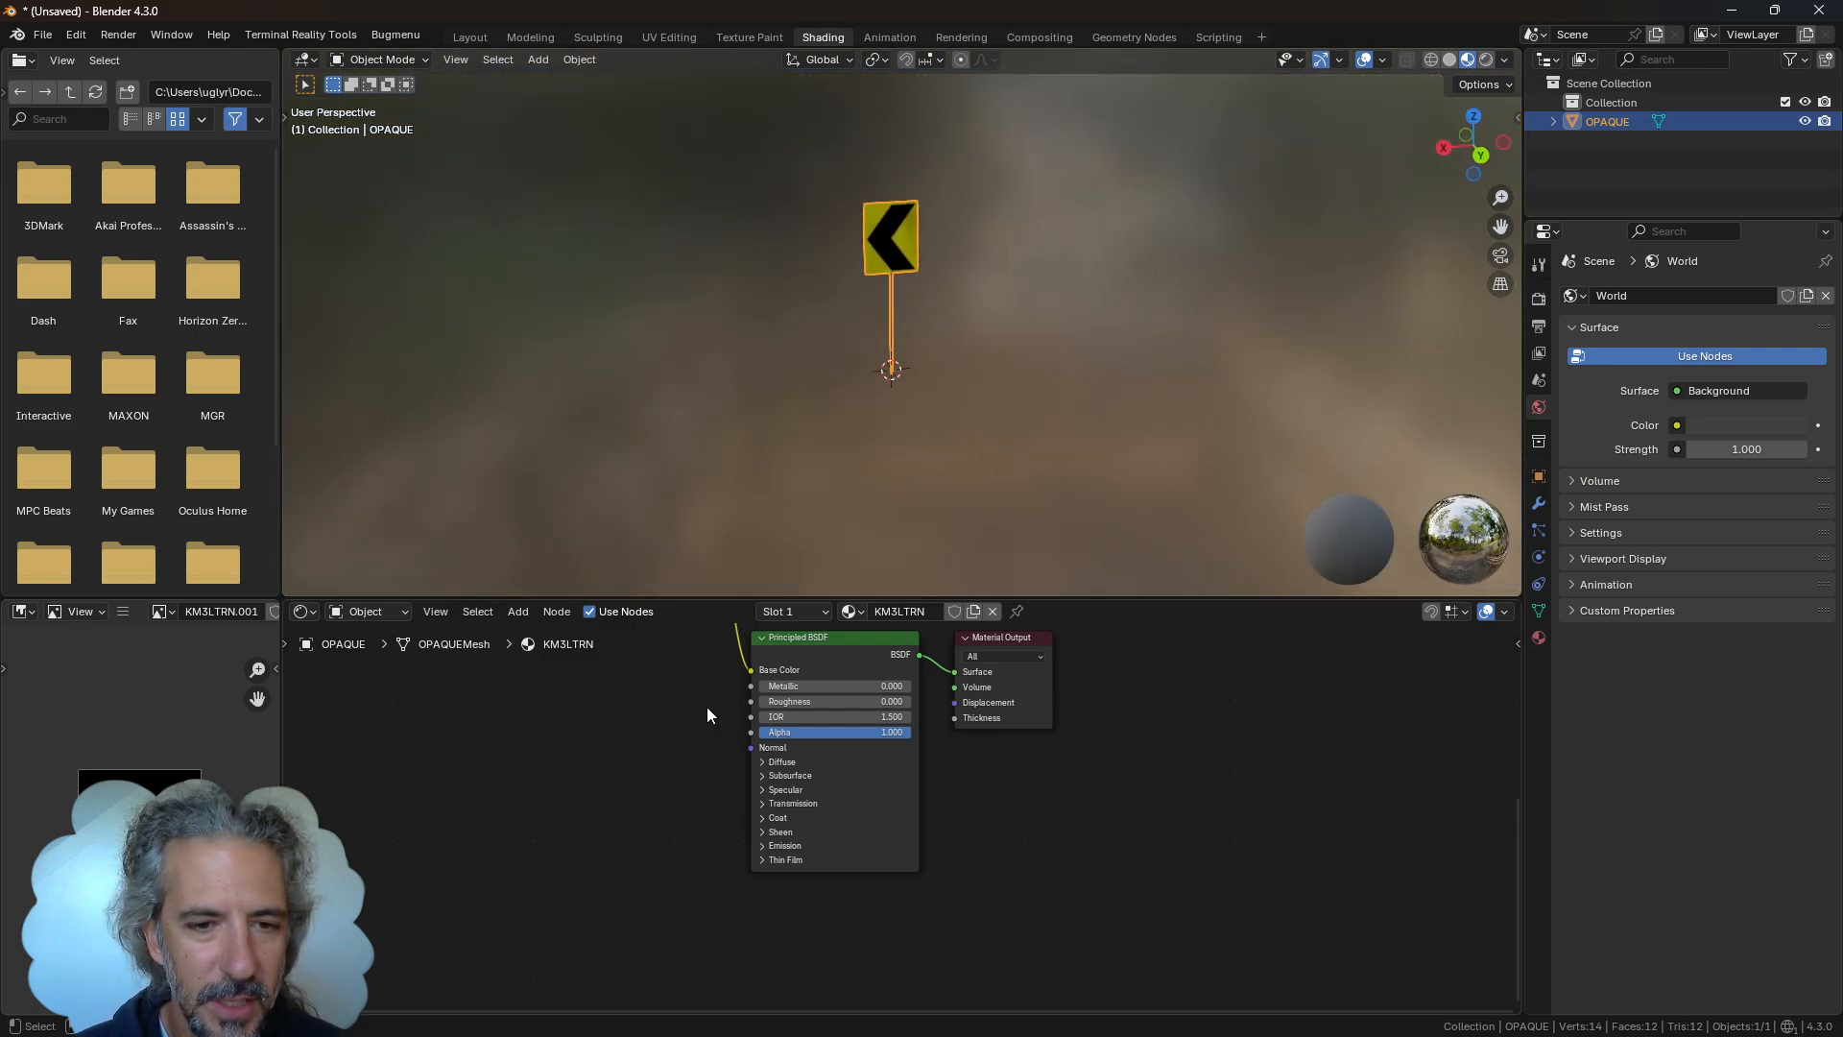
Move the KM3LTRN image texture node down beside the Principled BSDF node in the shader editor
scroll(1042, 801, down, 8)
scroll(1010, 791, up, 2)
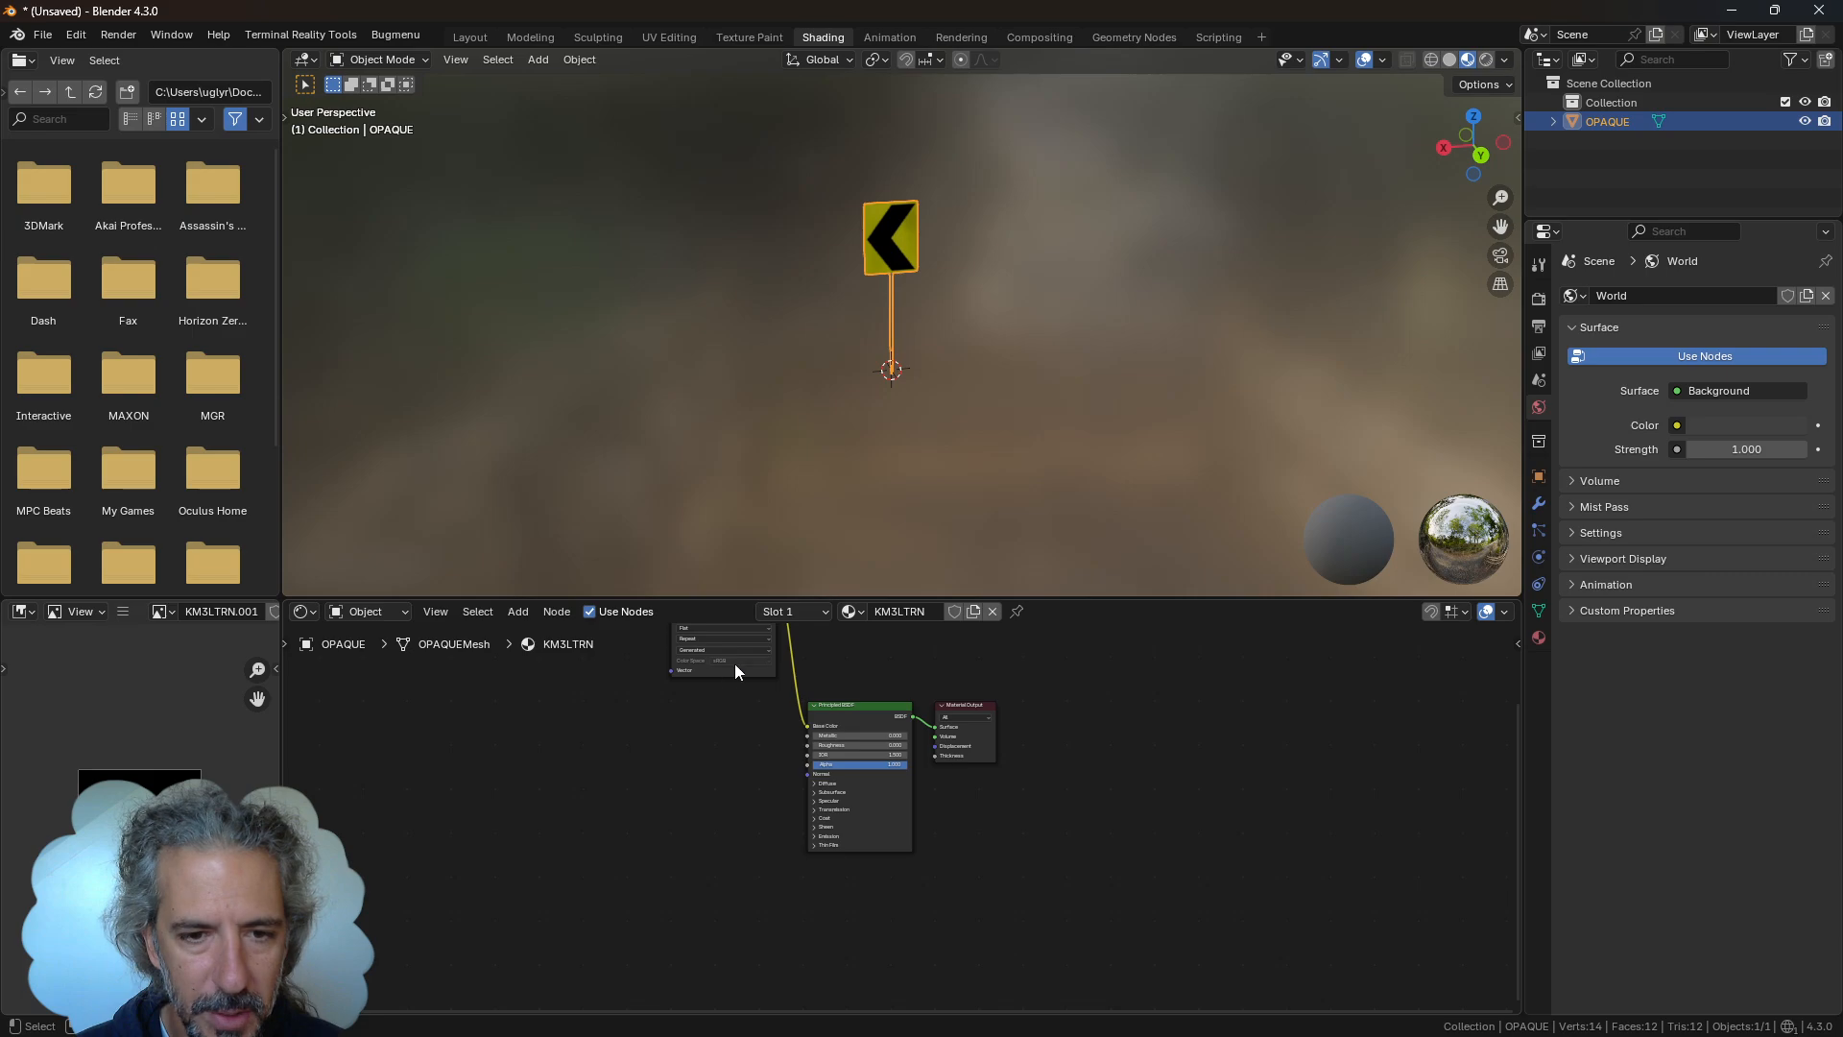
click(735, 665)
drag(741, 670, 749, 816)
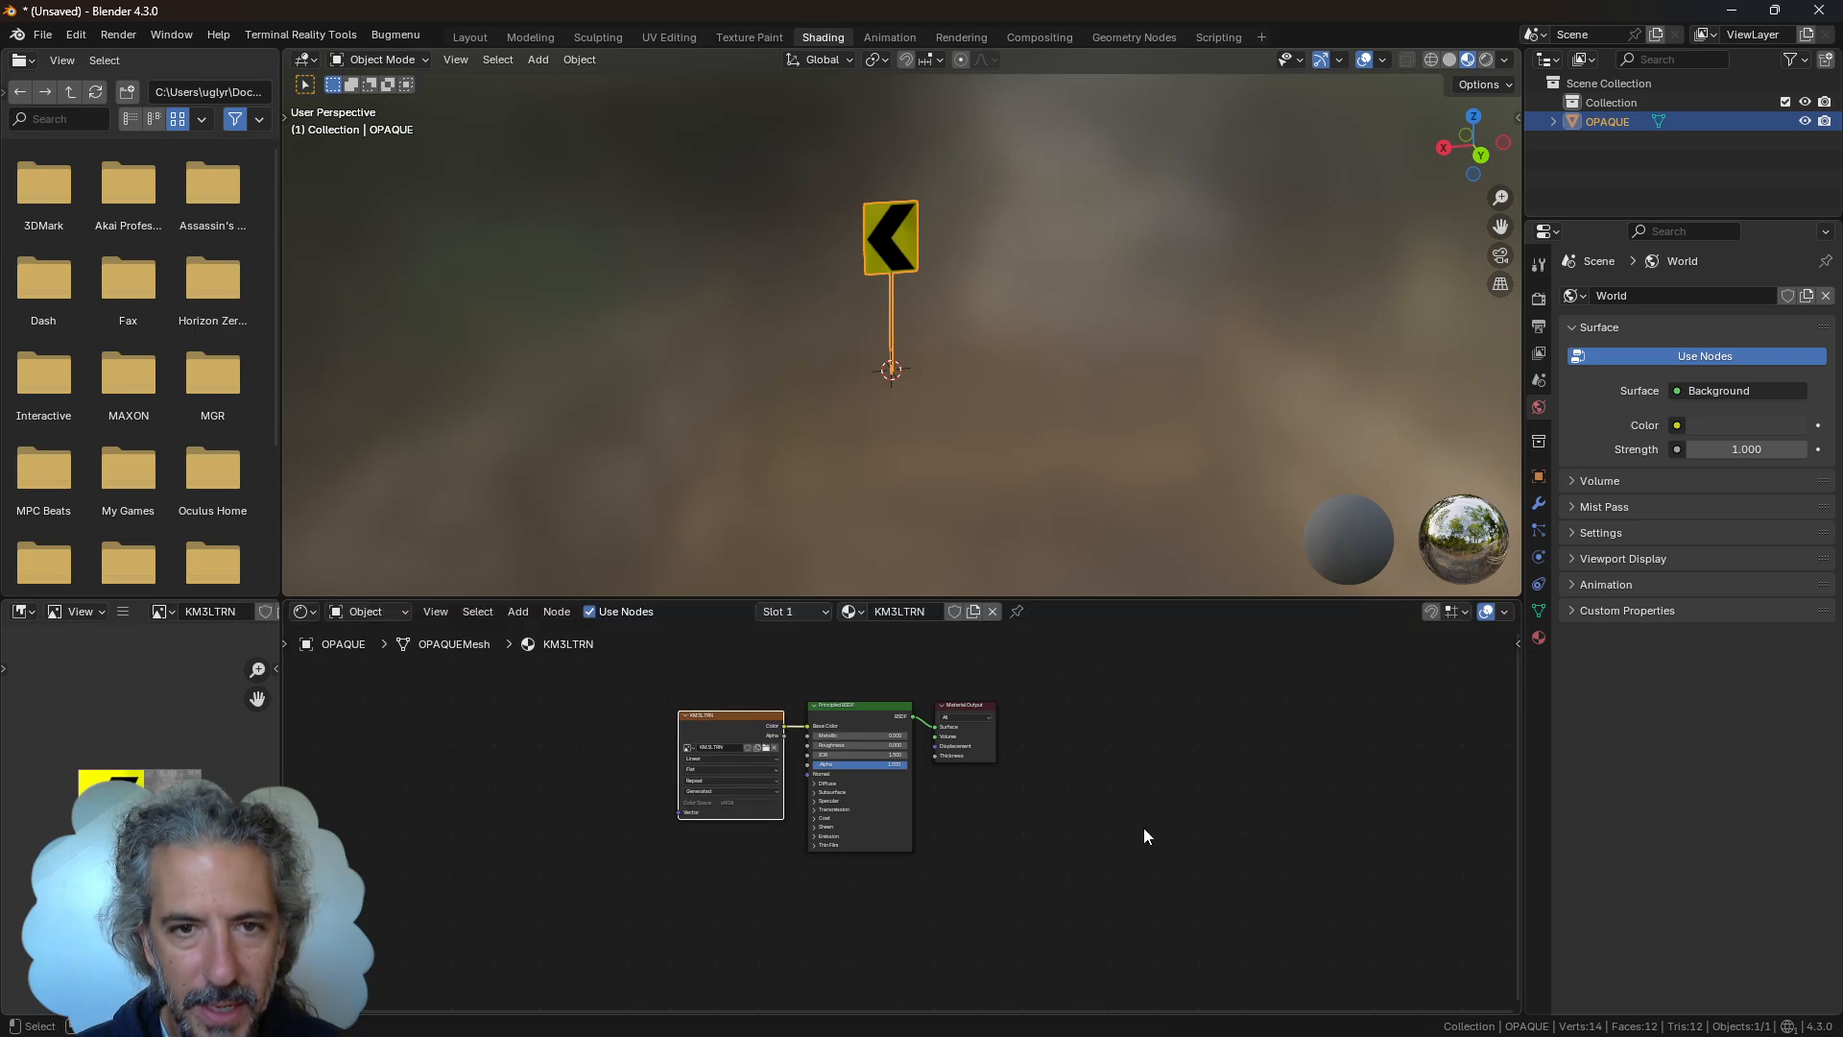
Begin saving the scene under a new name and browse to the mod folder truckstop_101\data\track\truckstop_101
click(42, 35)
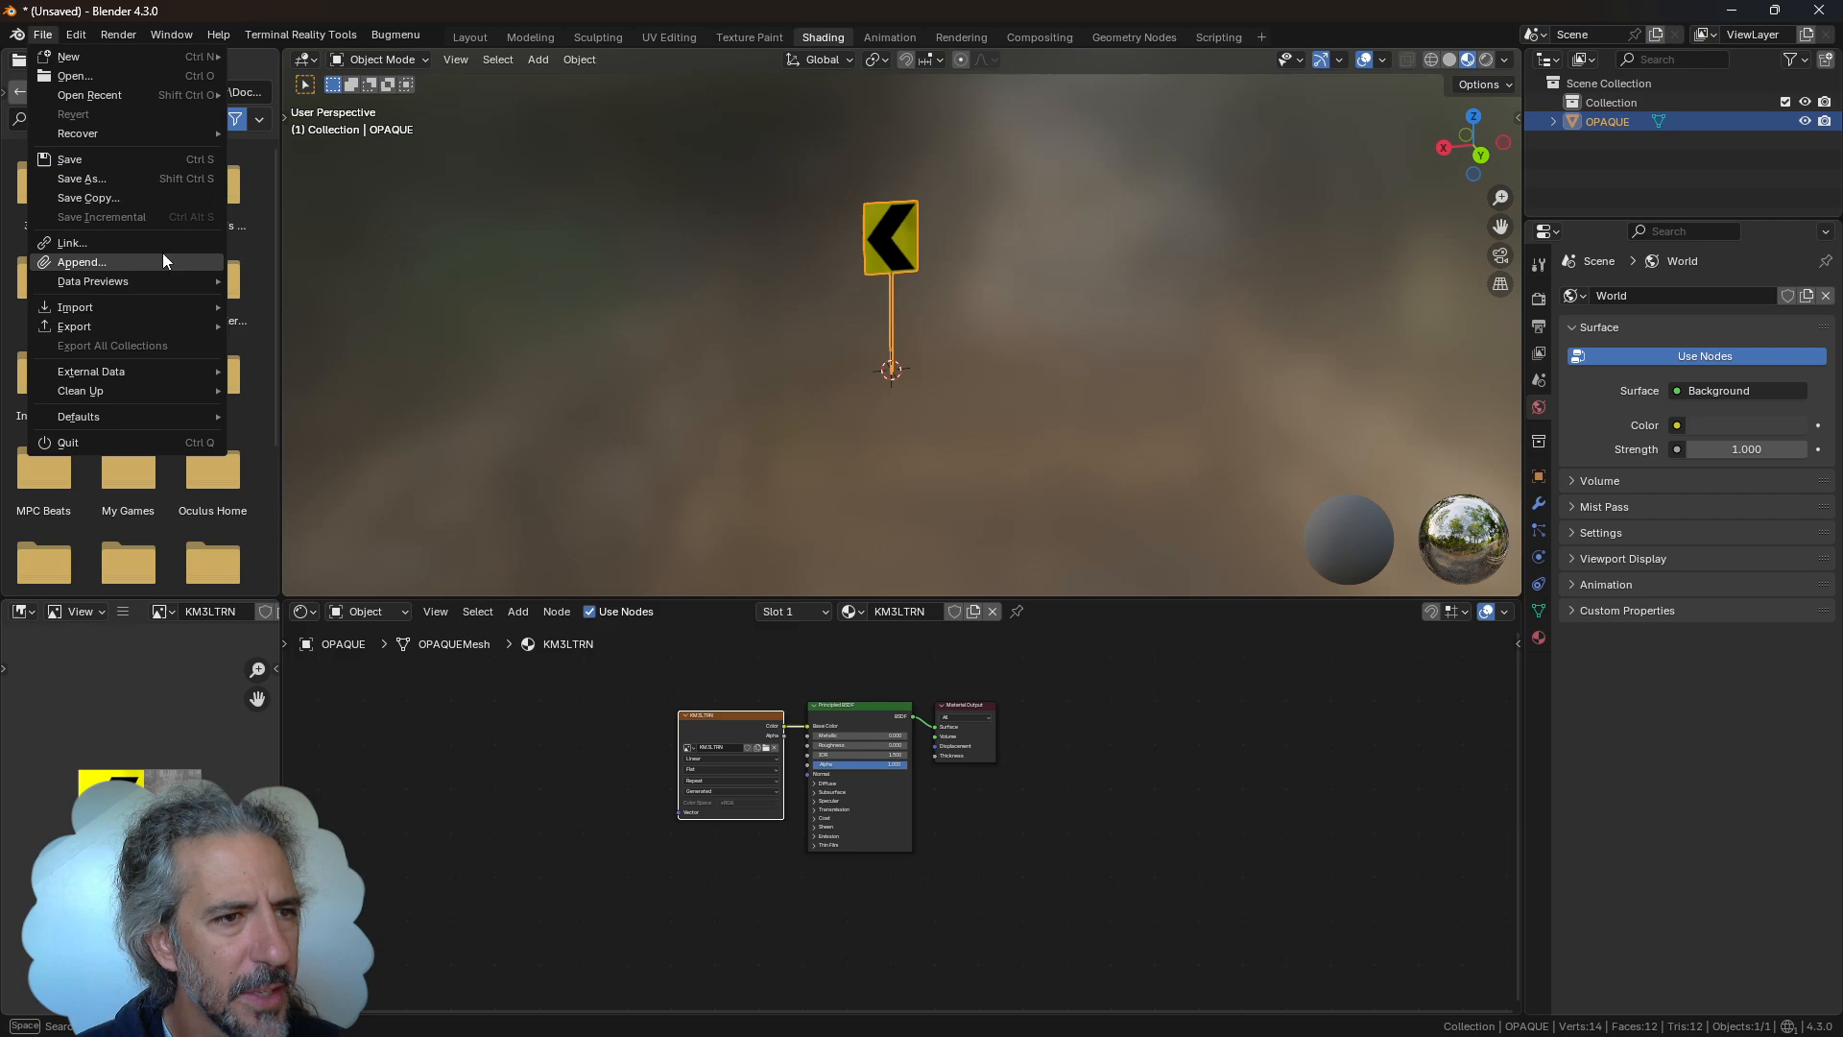
click(170, 177)
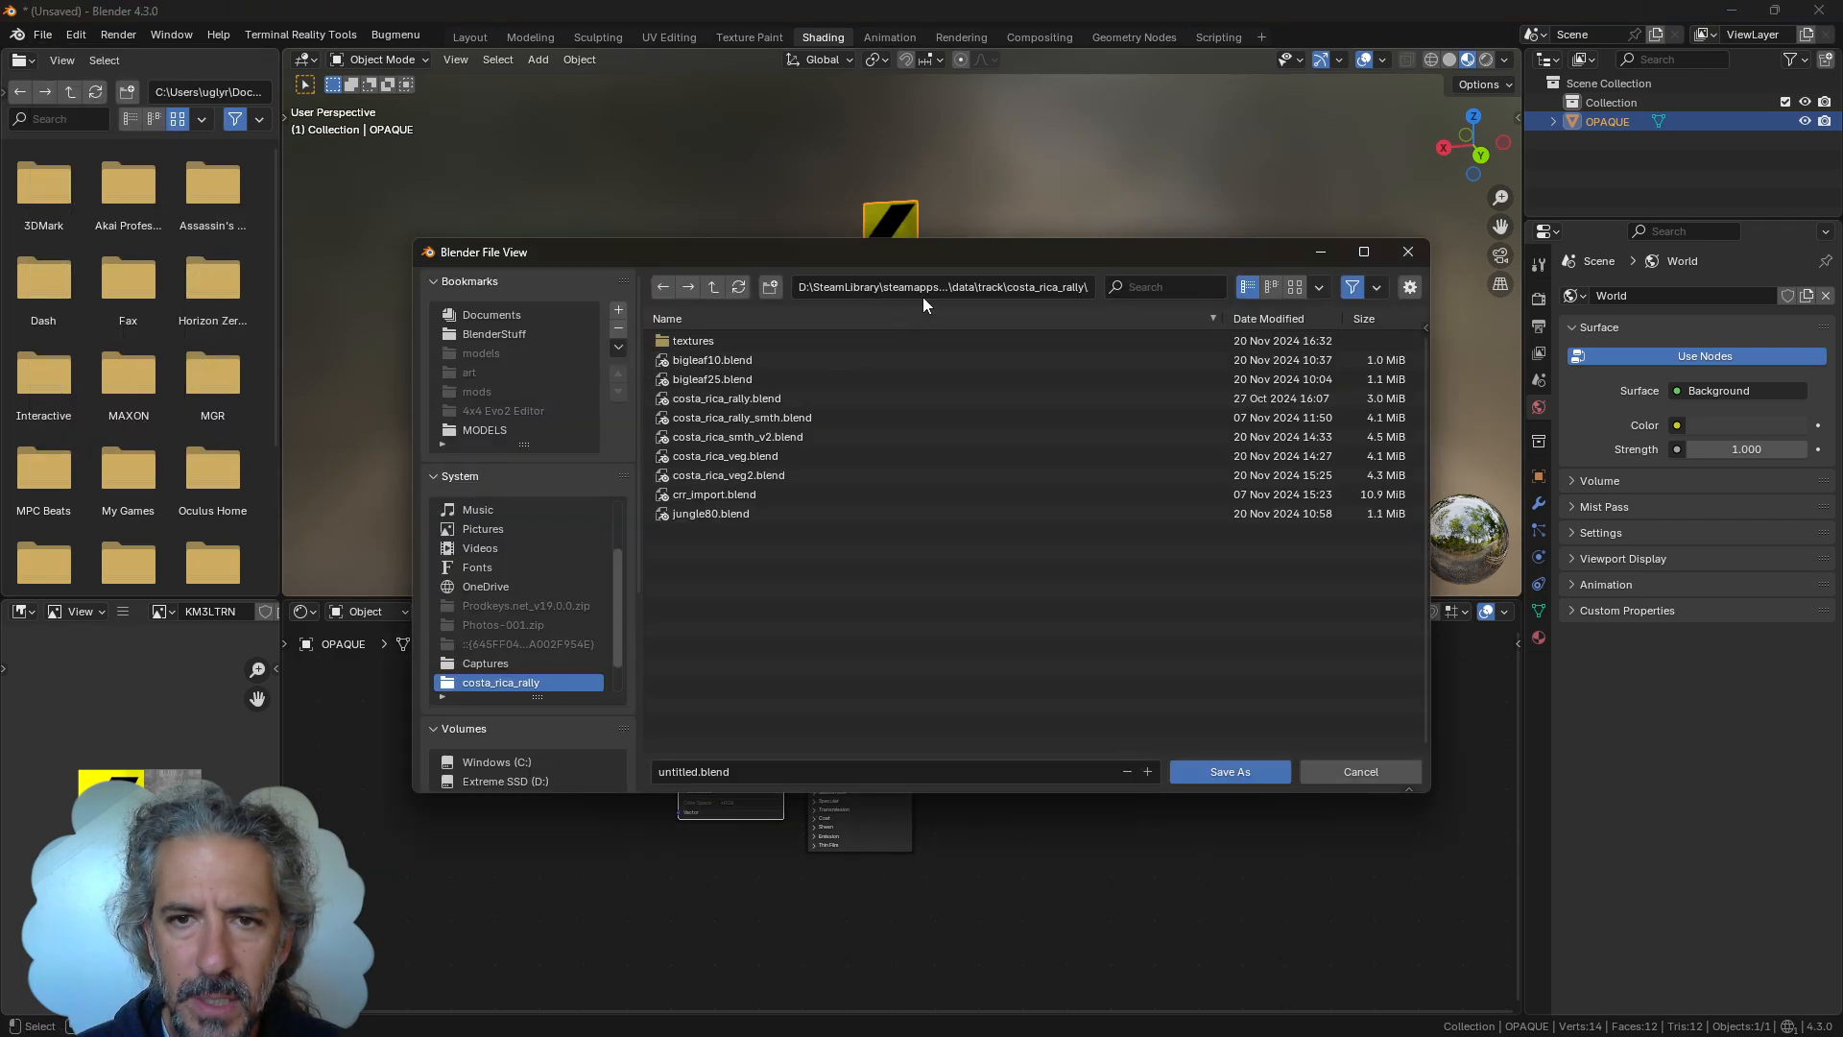
click(718, 285)
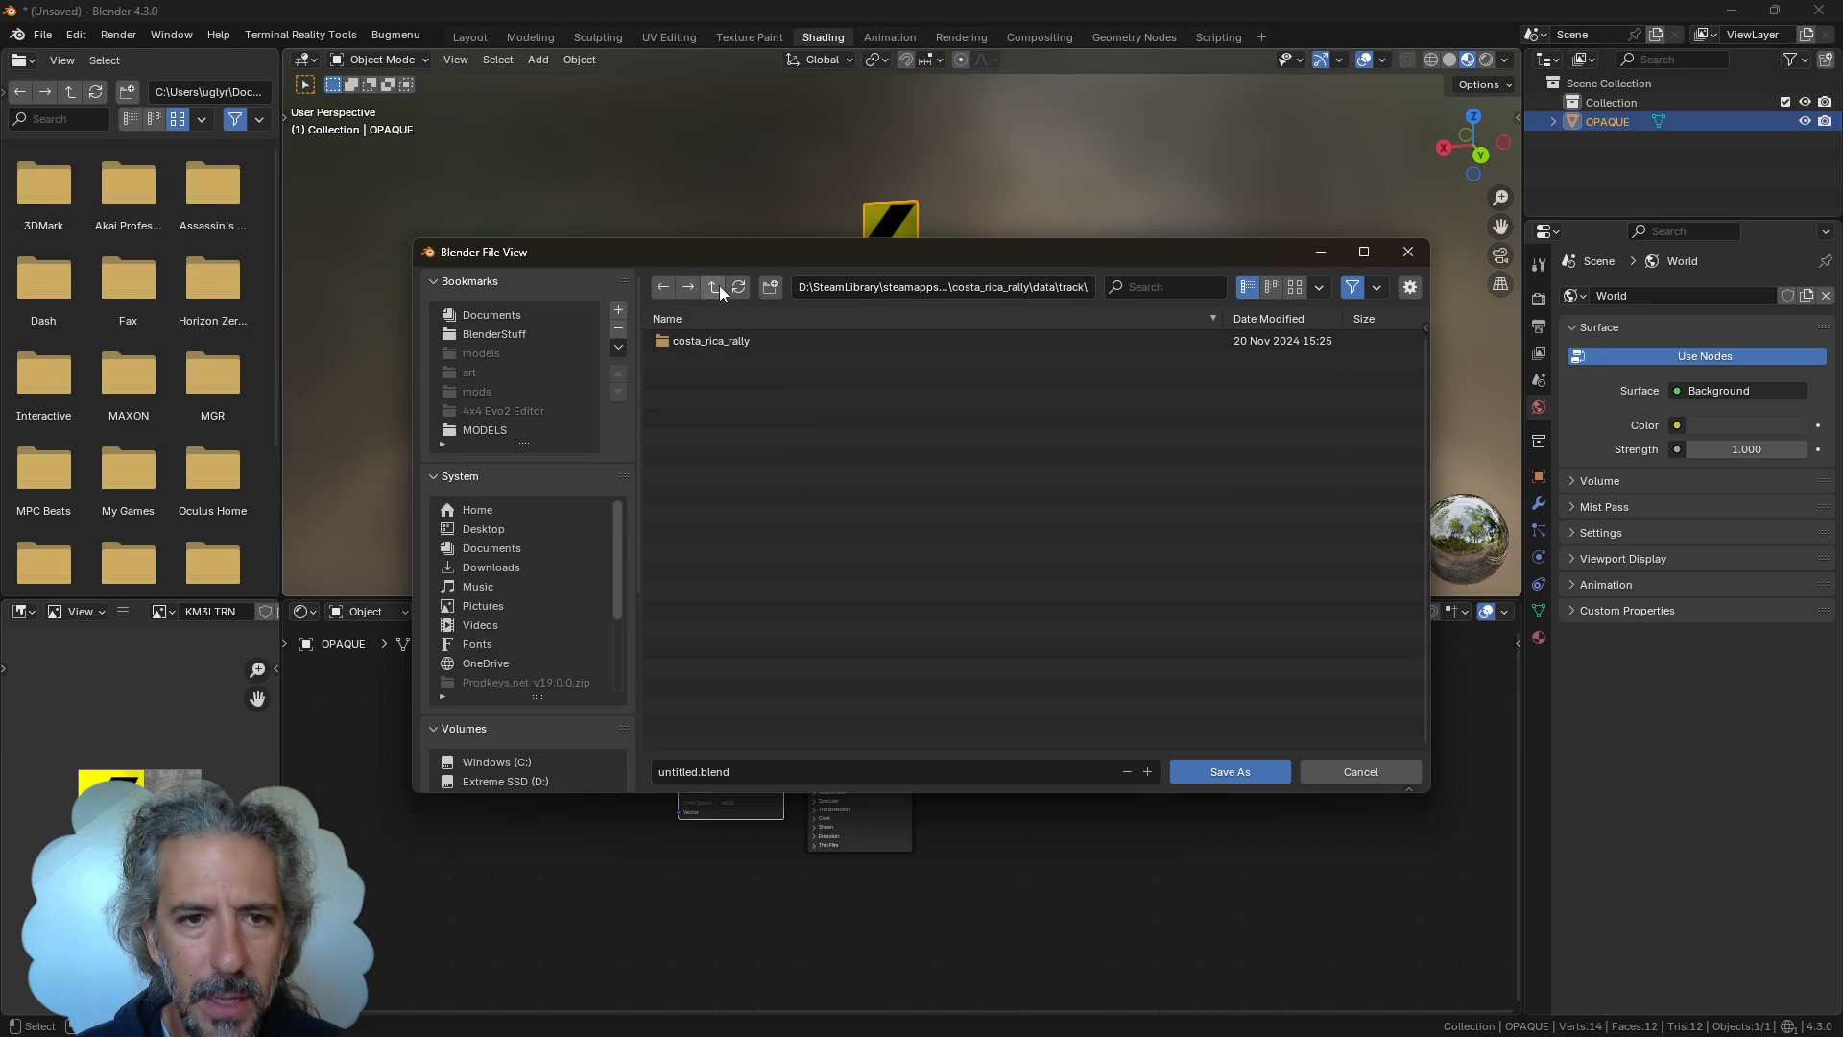
click(717, 285)
click(717, 285)
click(718, 286)
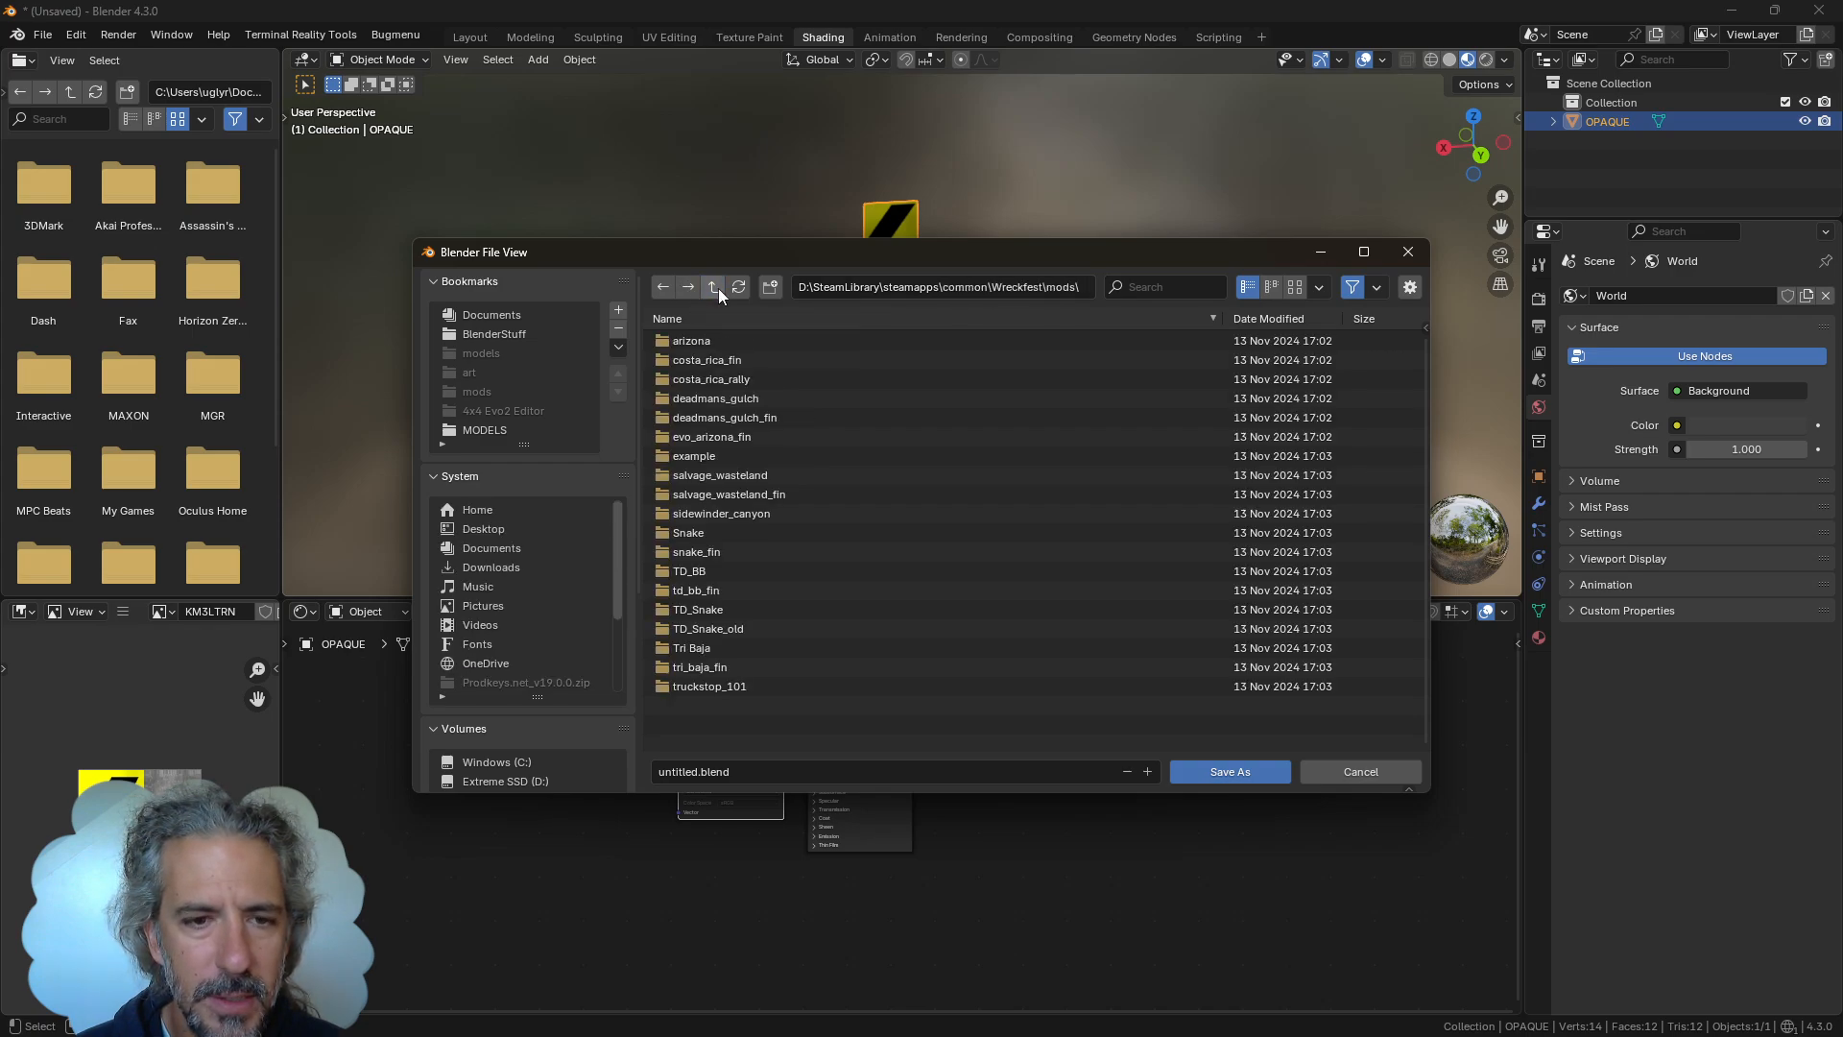
double_click(754, 677)
double_click(740, 340)
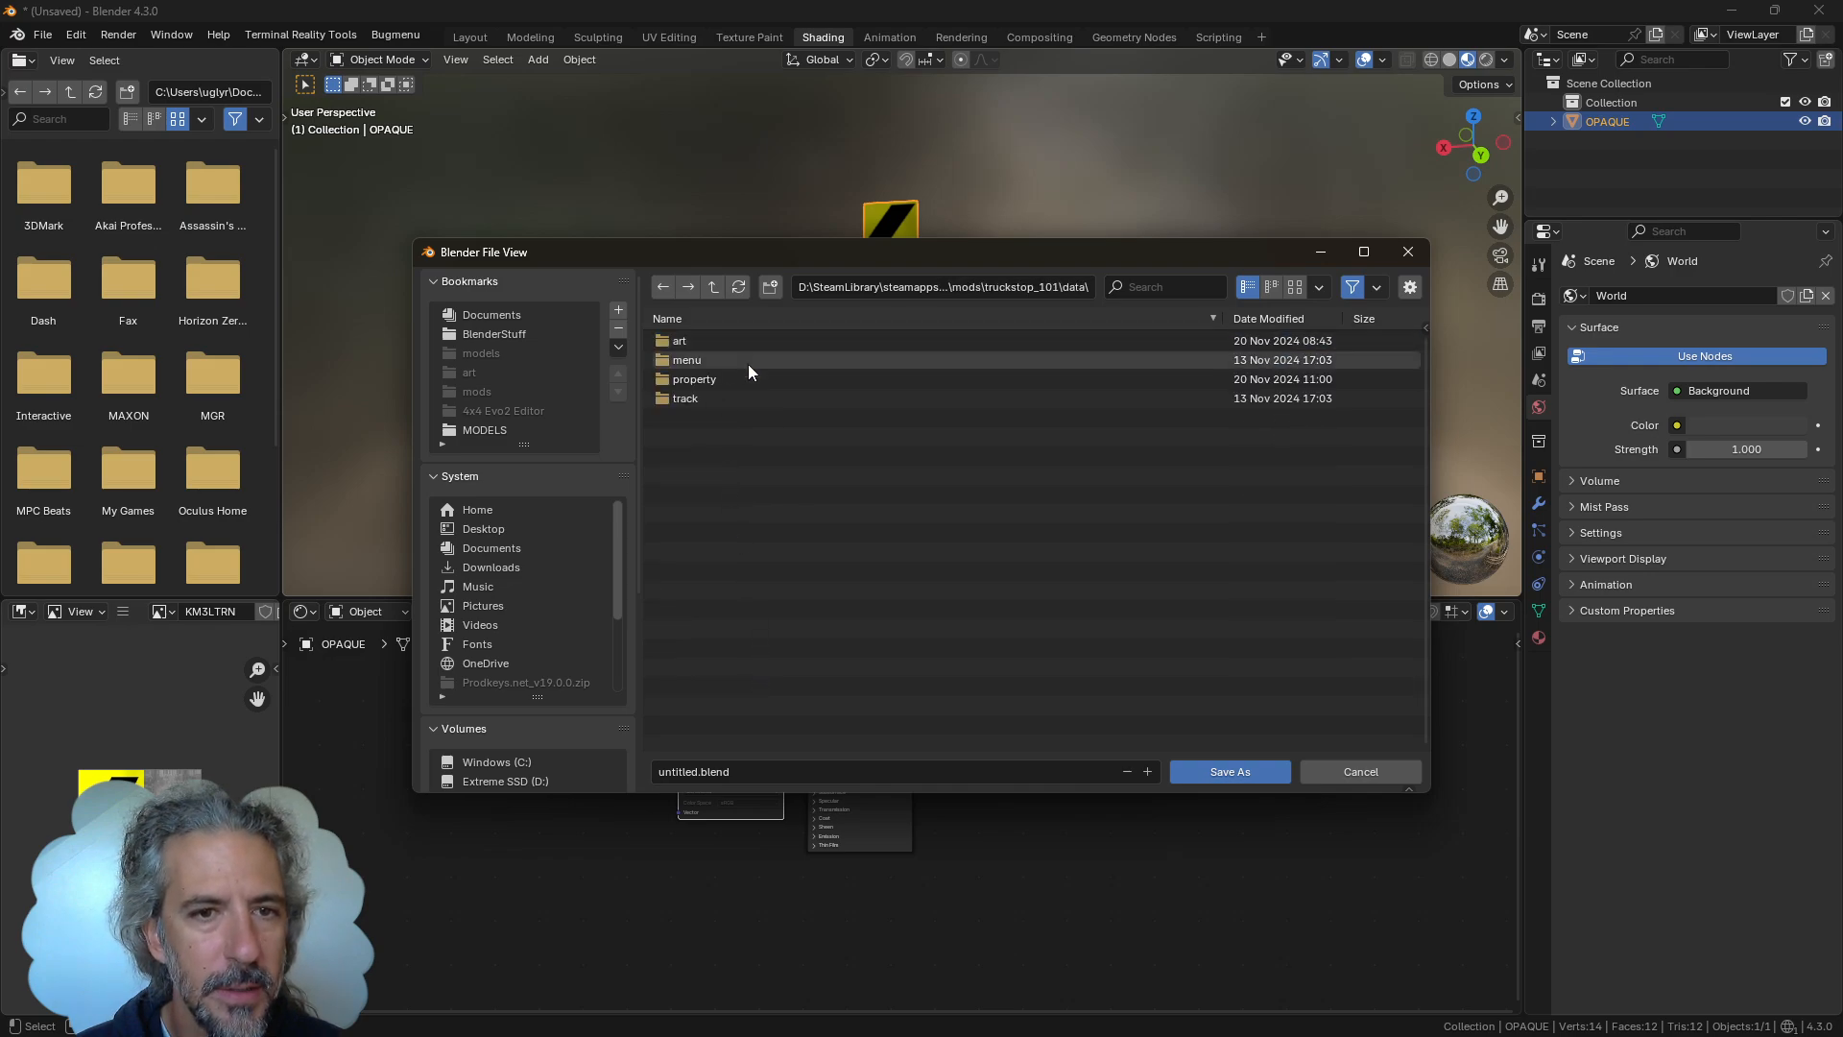
double_click(763, 402)
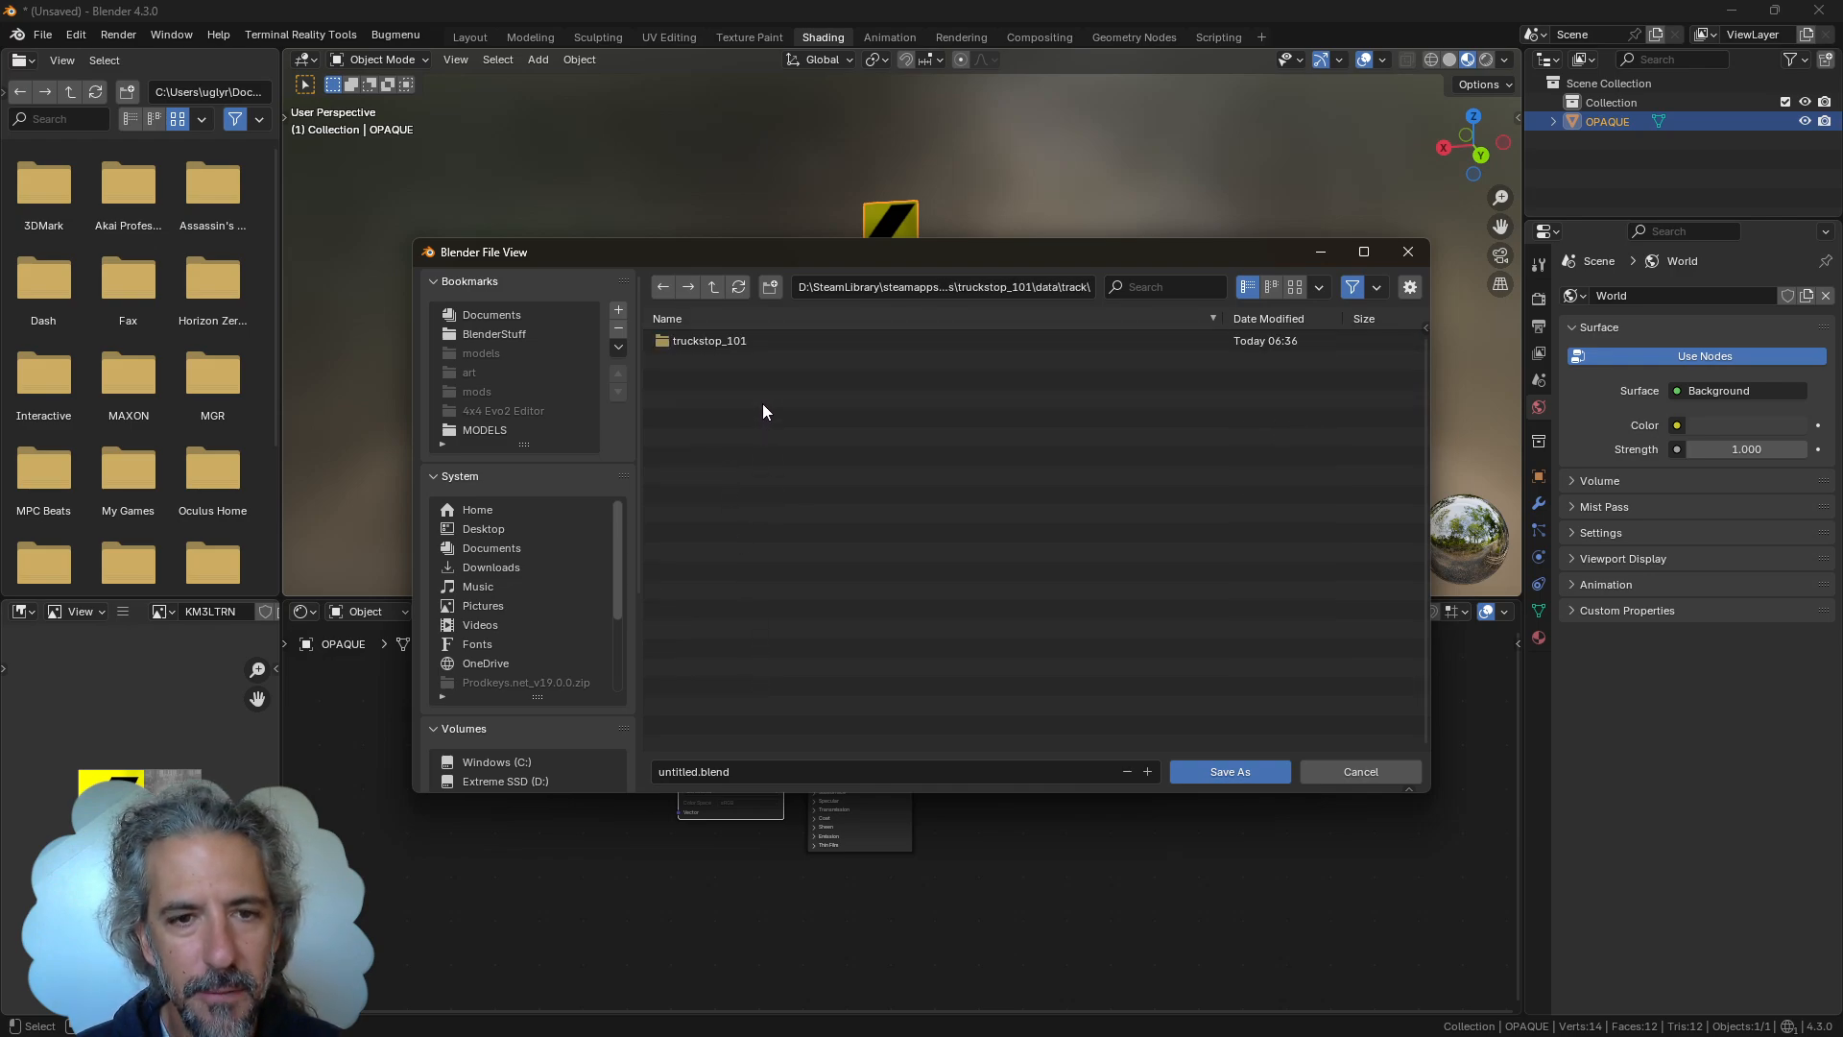
double_click(774, 342)
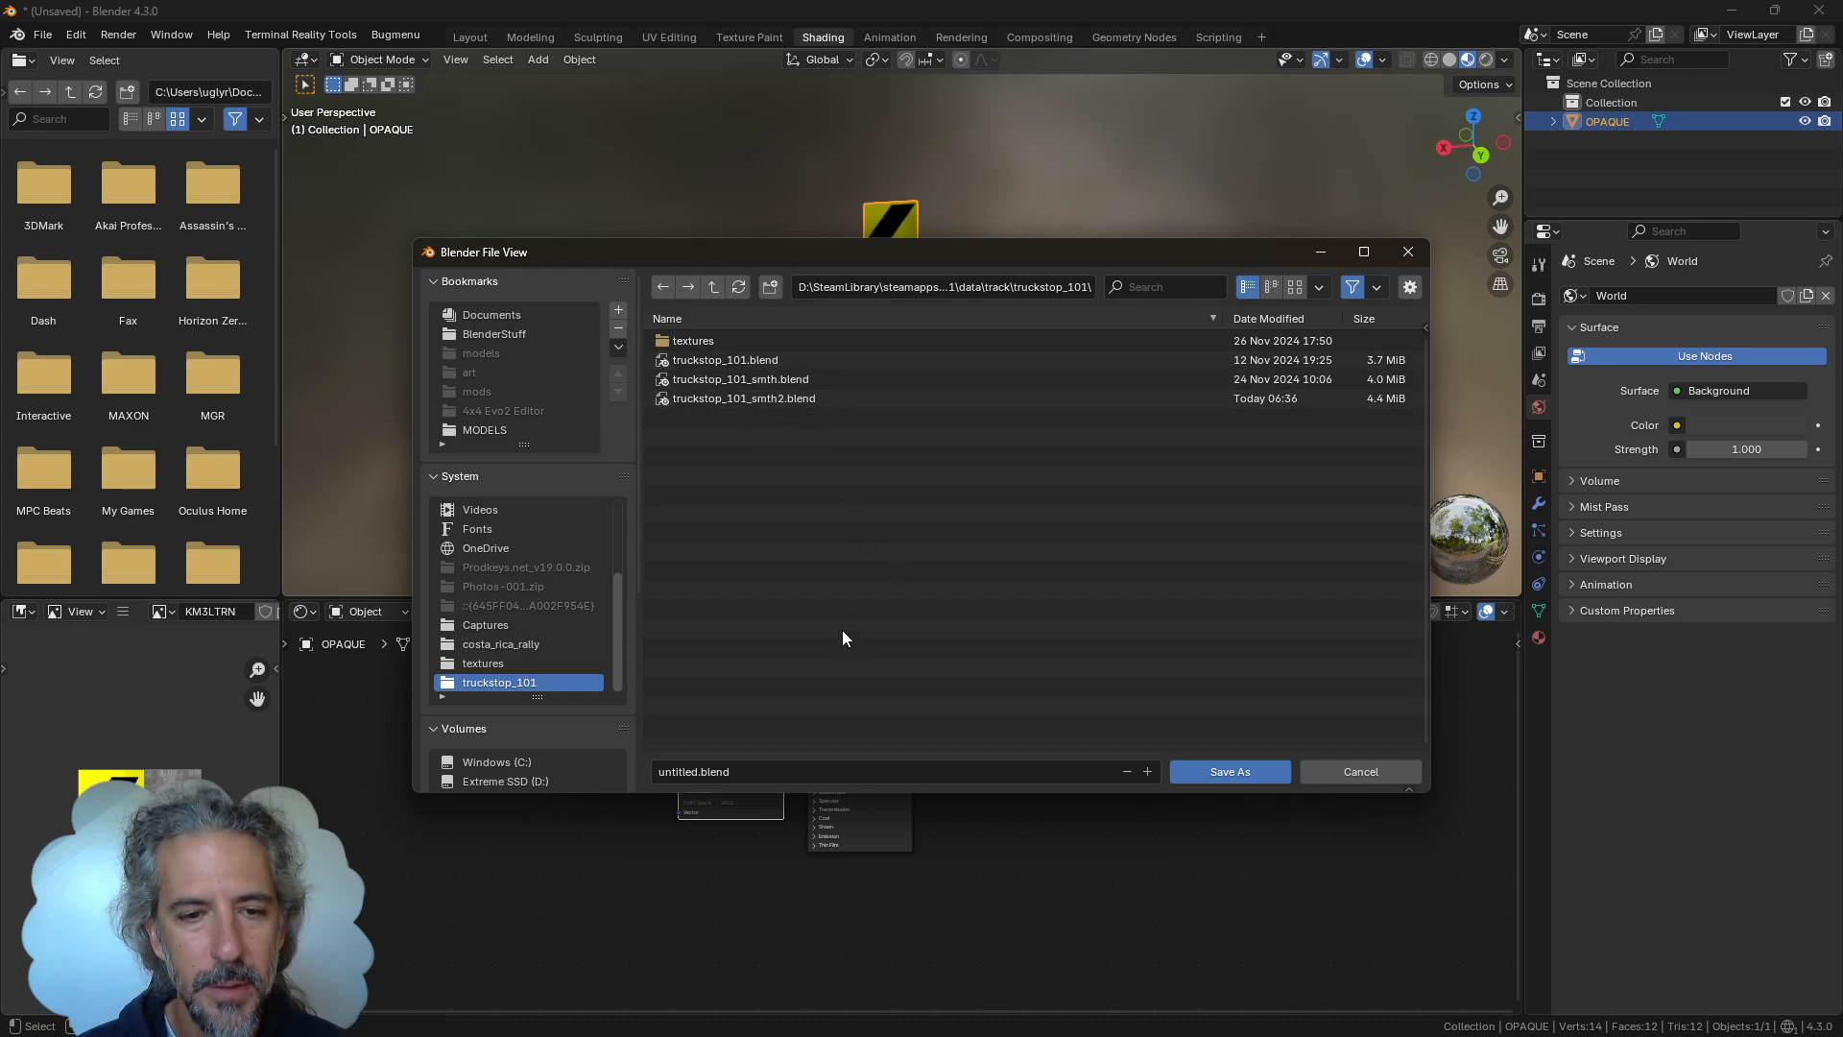
Save the scene as km3ltrn.blend in the truckstop_101 track folder, with the sign's material properties shown for reference
drag(998, 251, 1036, 371)
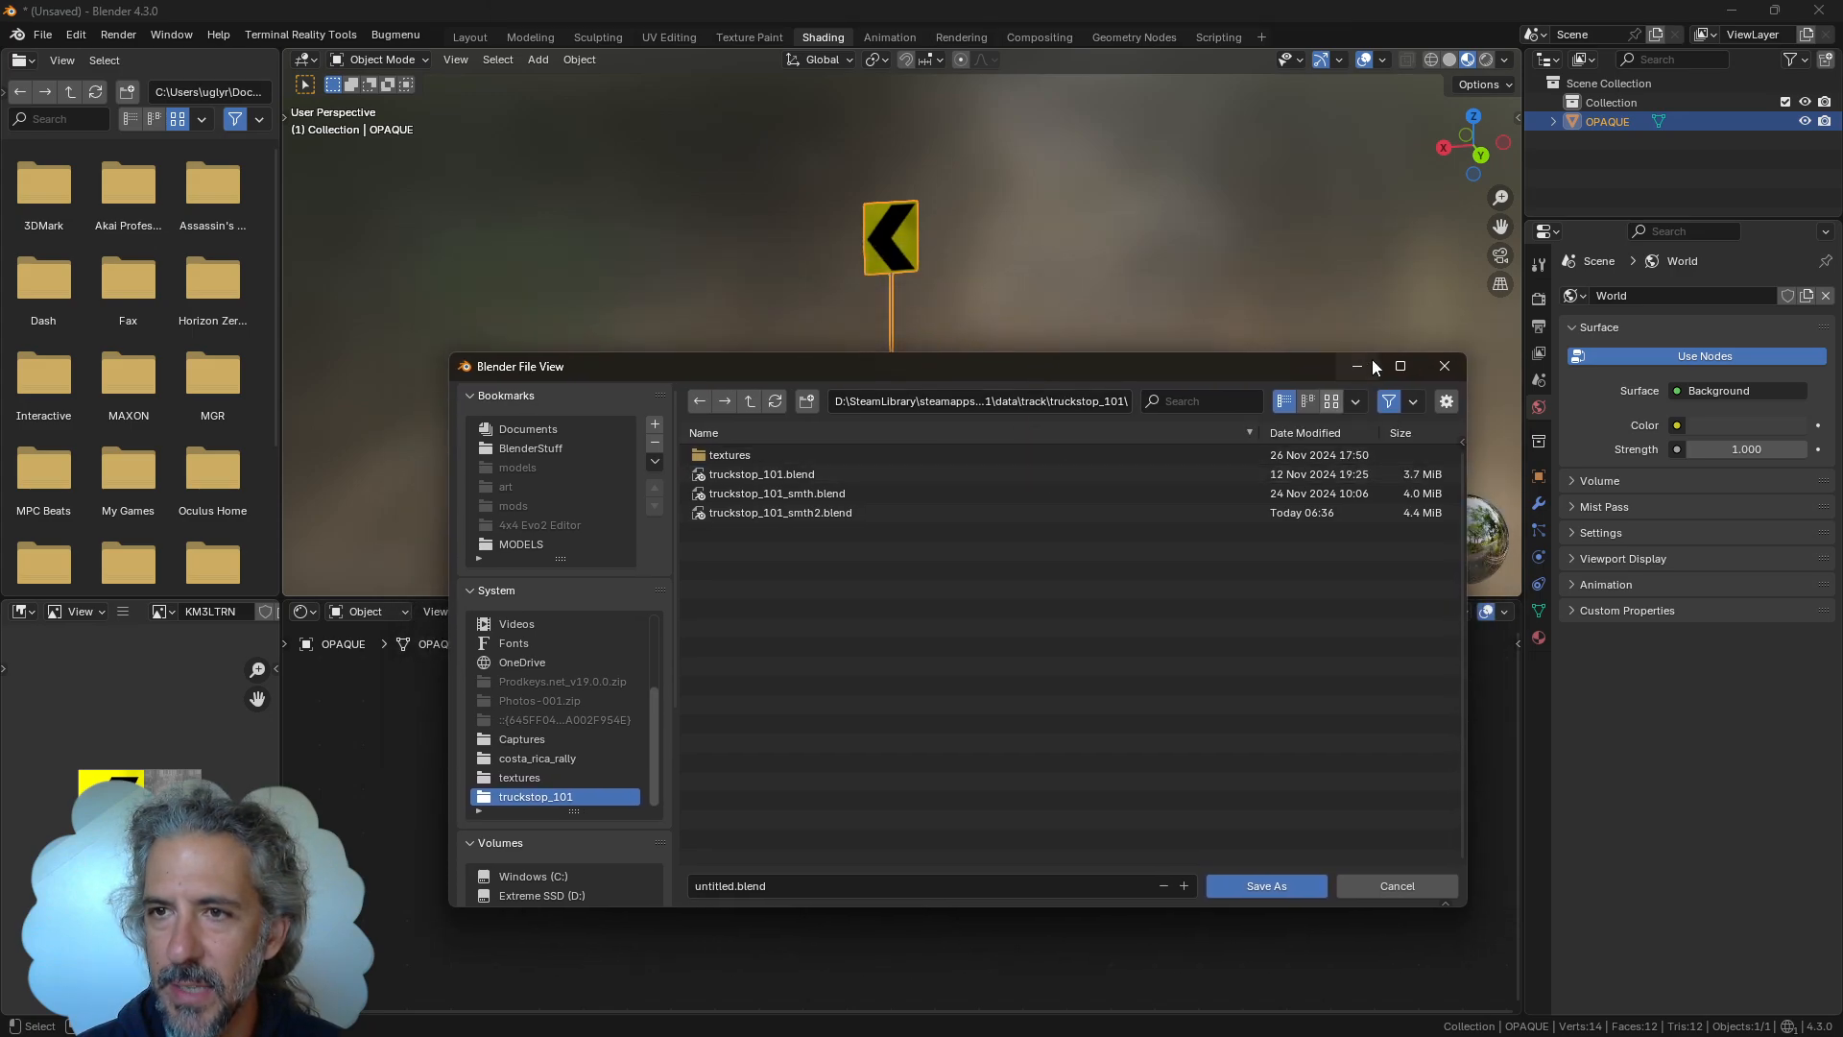
click(1543, 638)
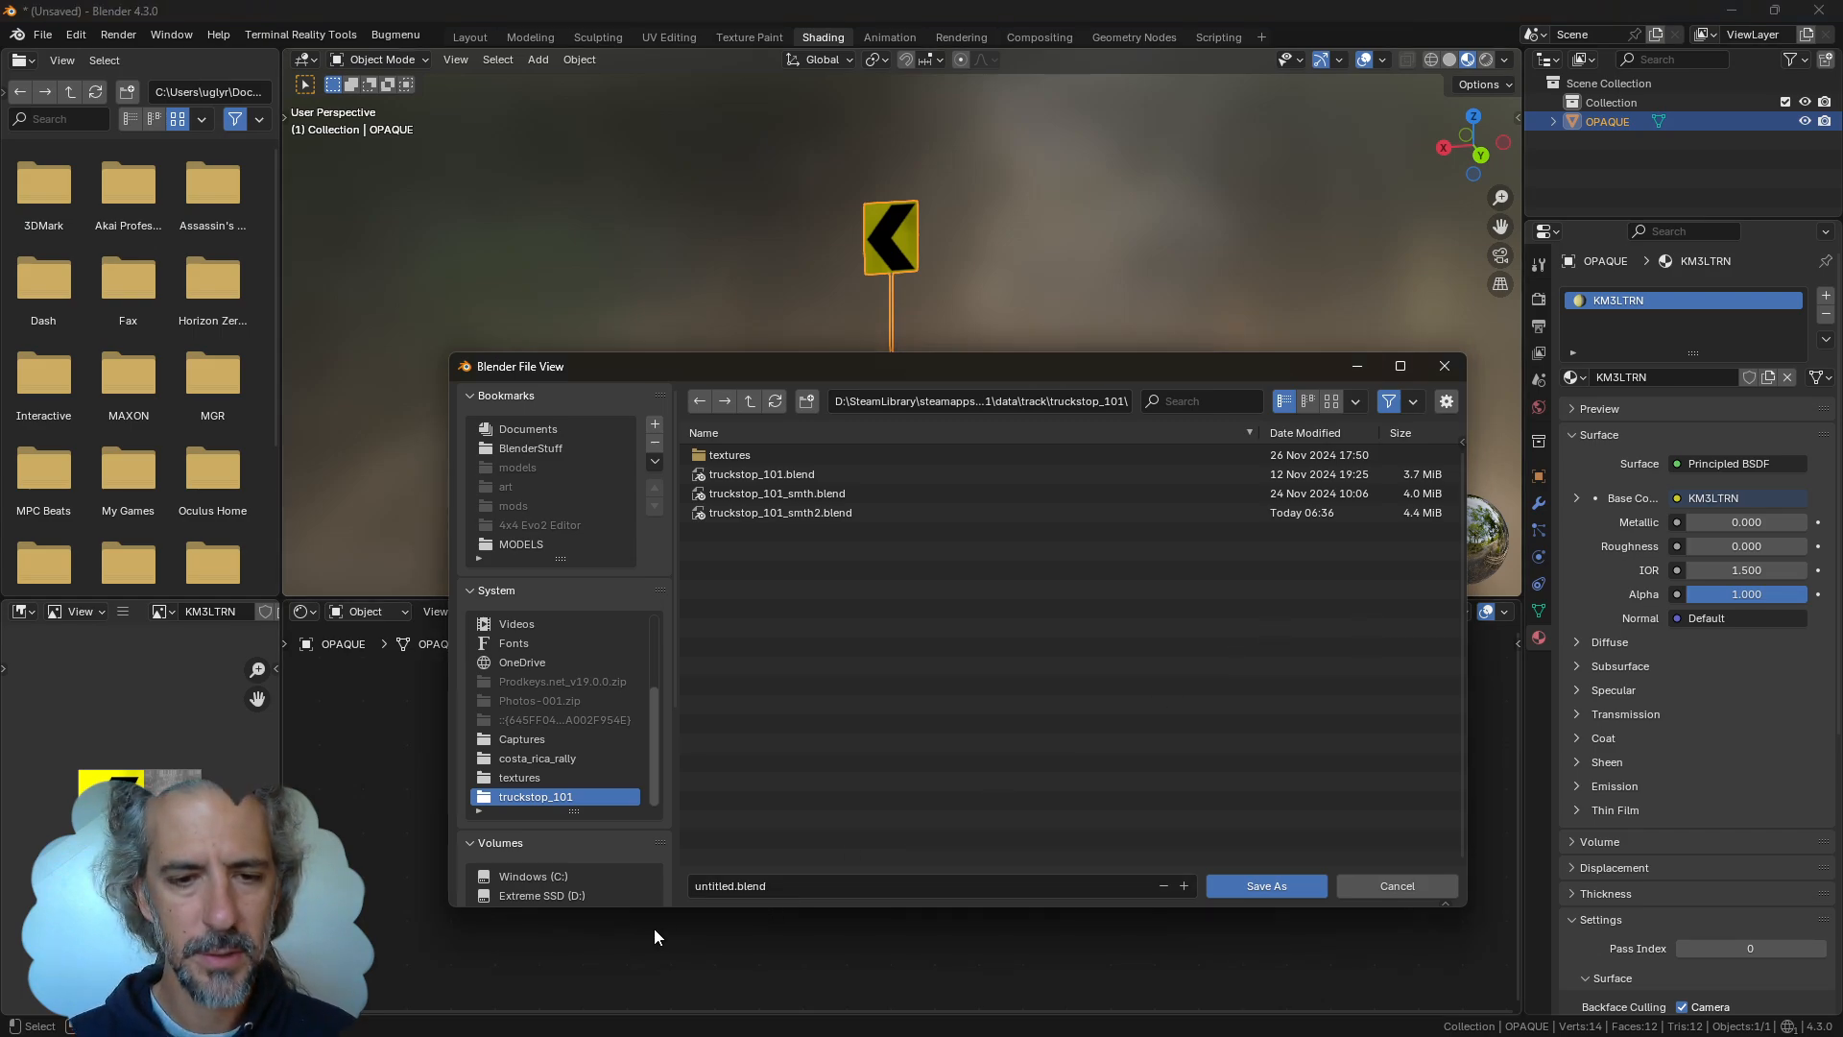
click(712, 884)
double_click(712, 884)
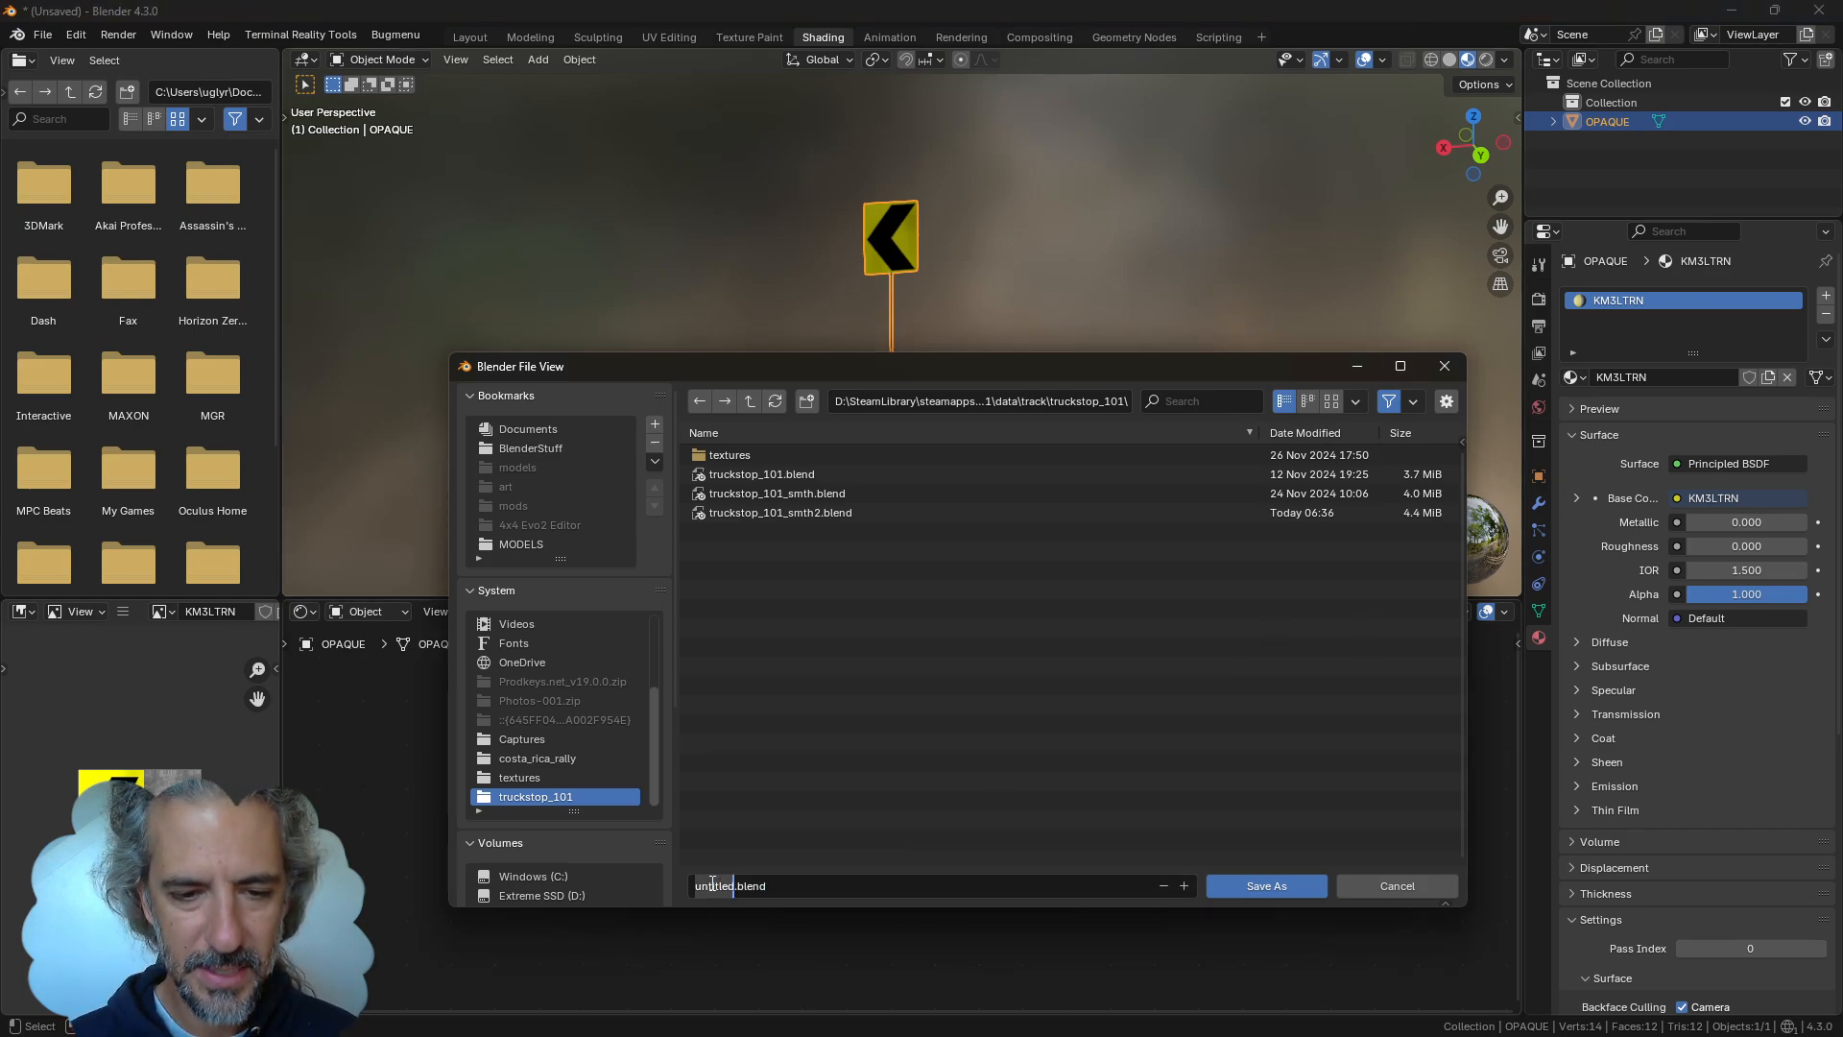
text(km3)
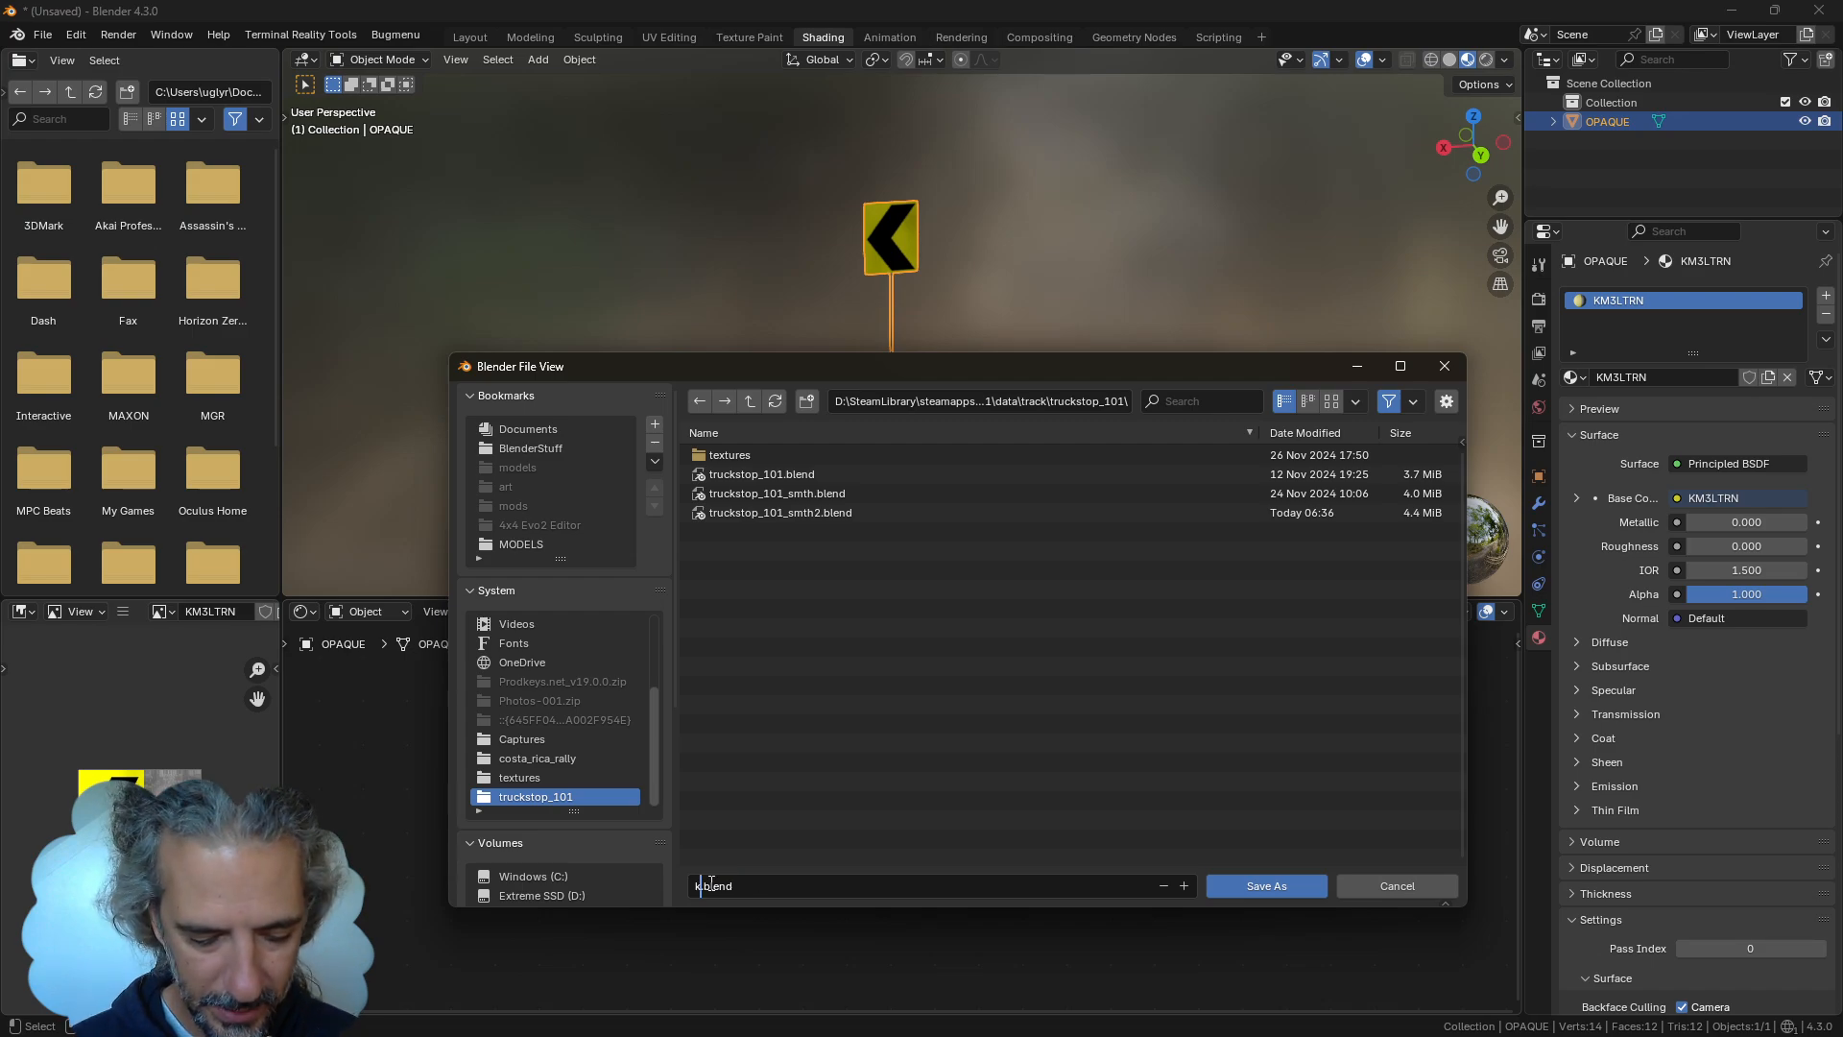
text(ltrn)
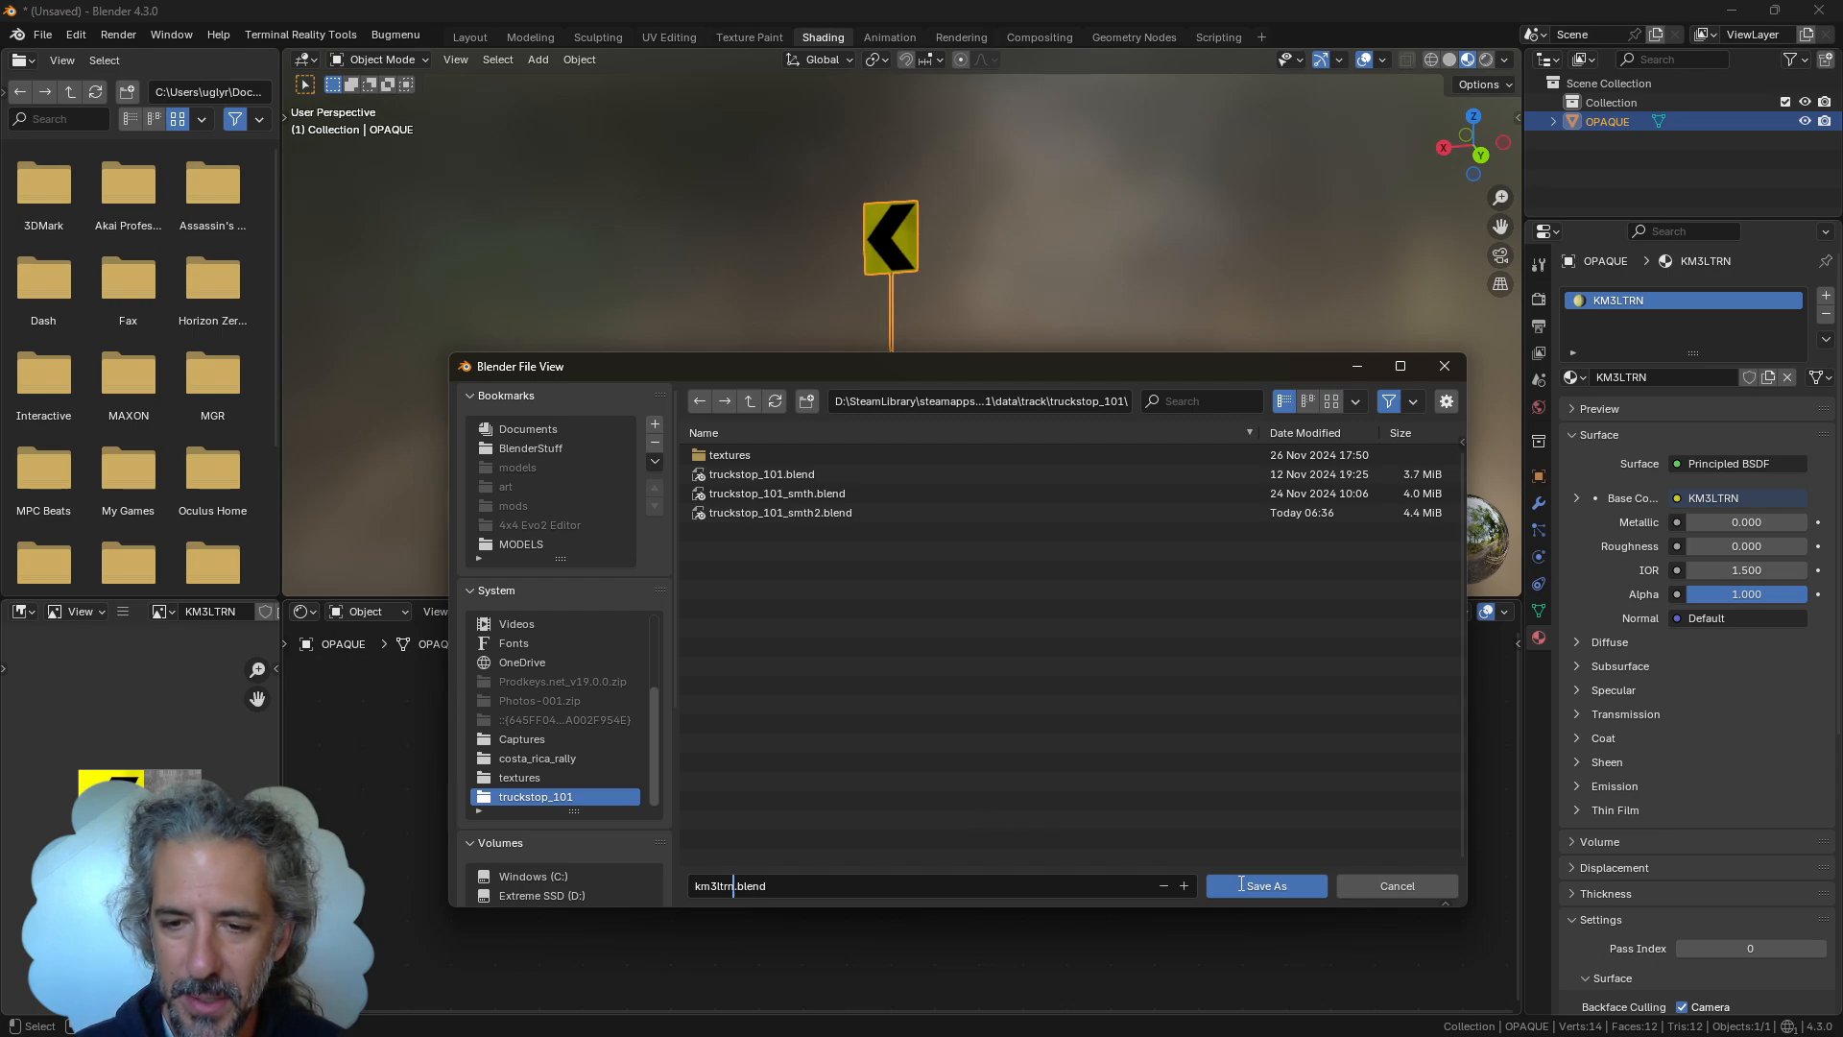
click(1241, 883)
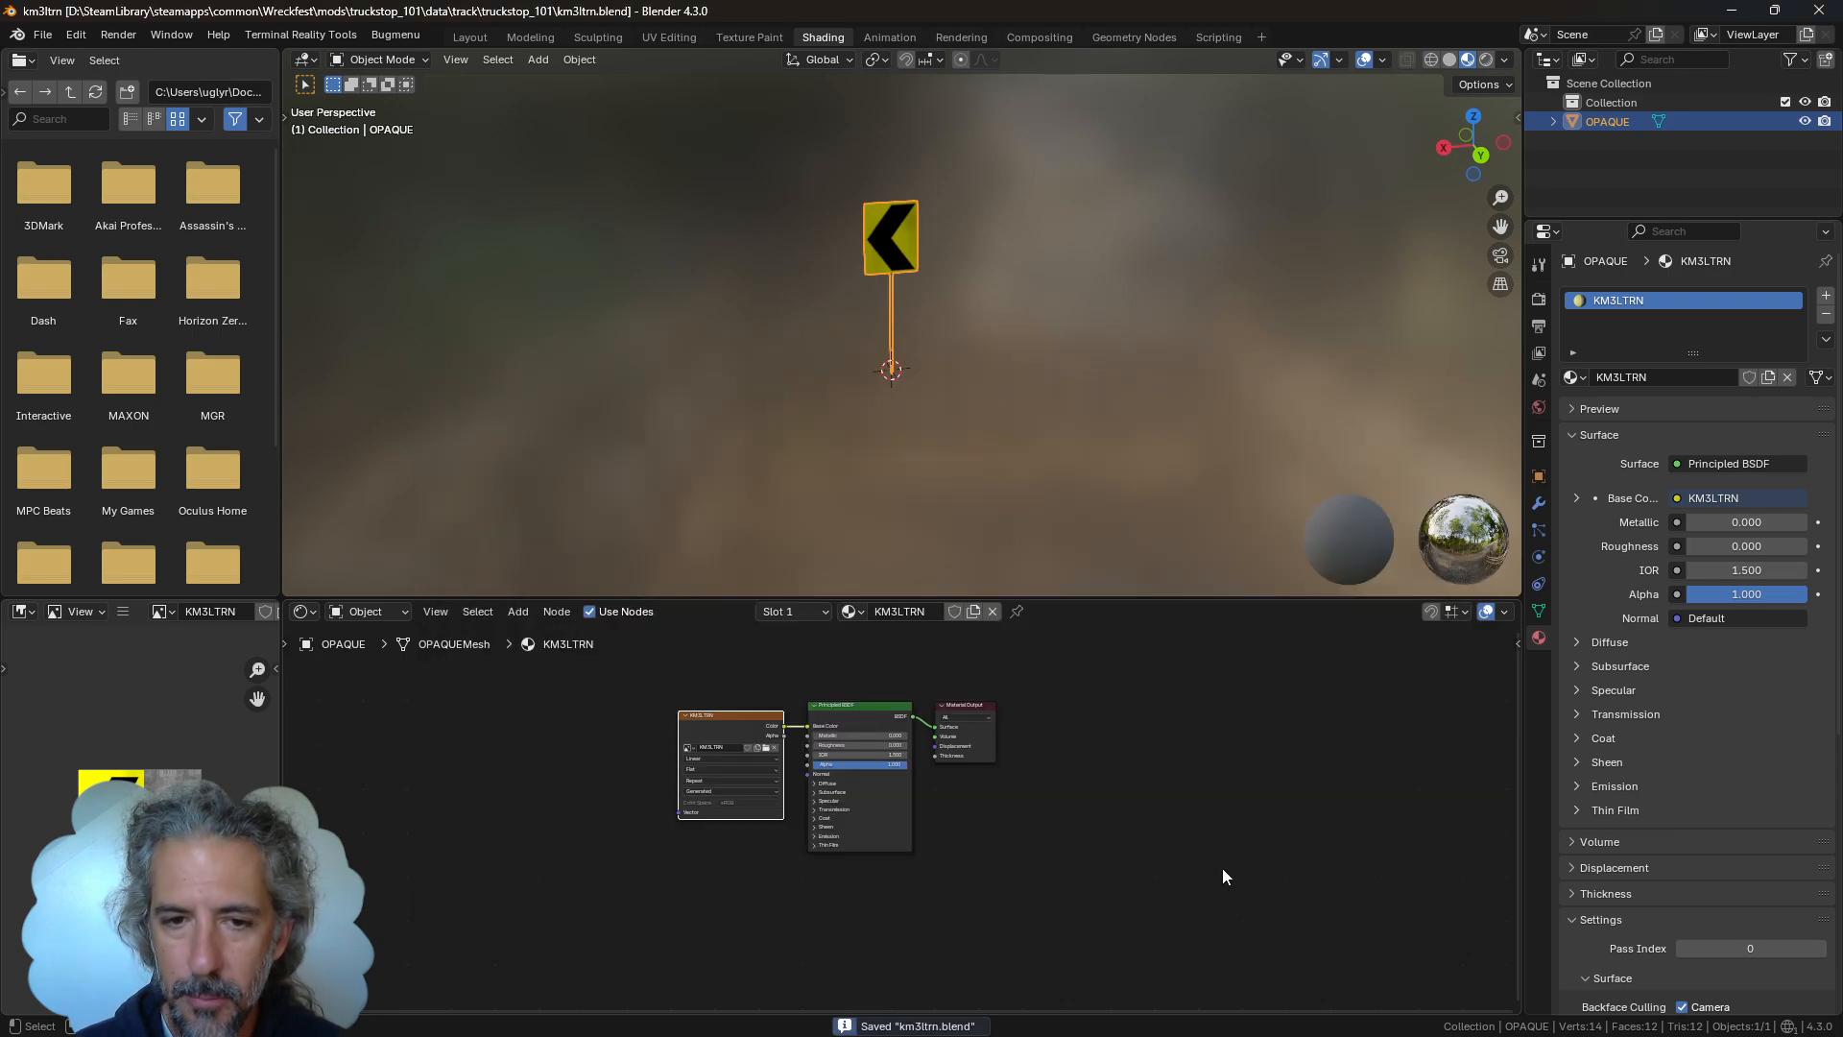
Replace the sign material's image texture with KM3LTRN.png from the truckstop_101 textures folder
click(764, 747)
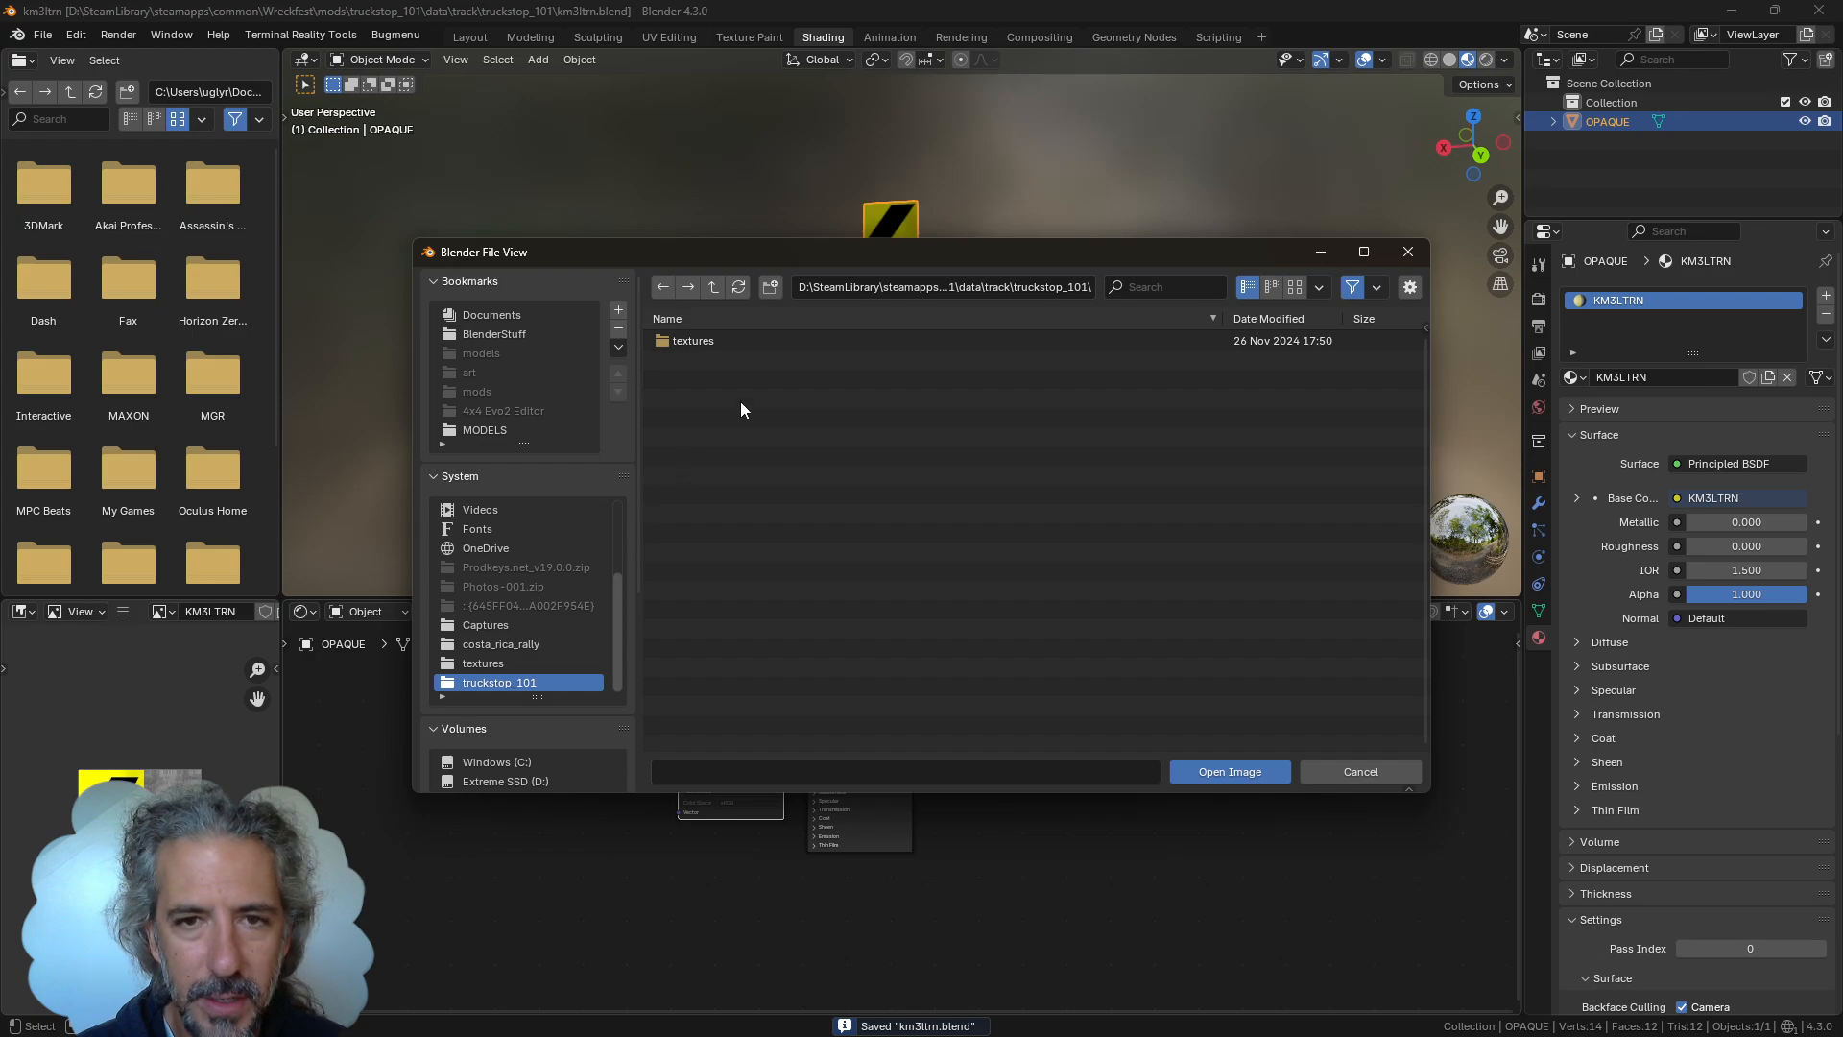
click(722, 341)
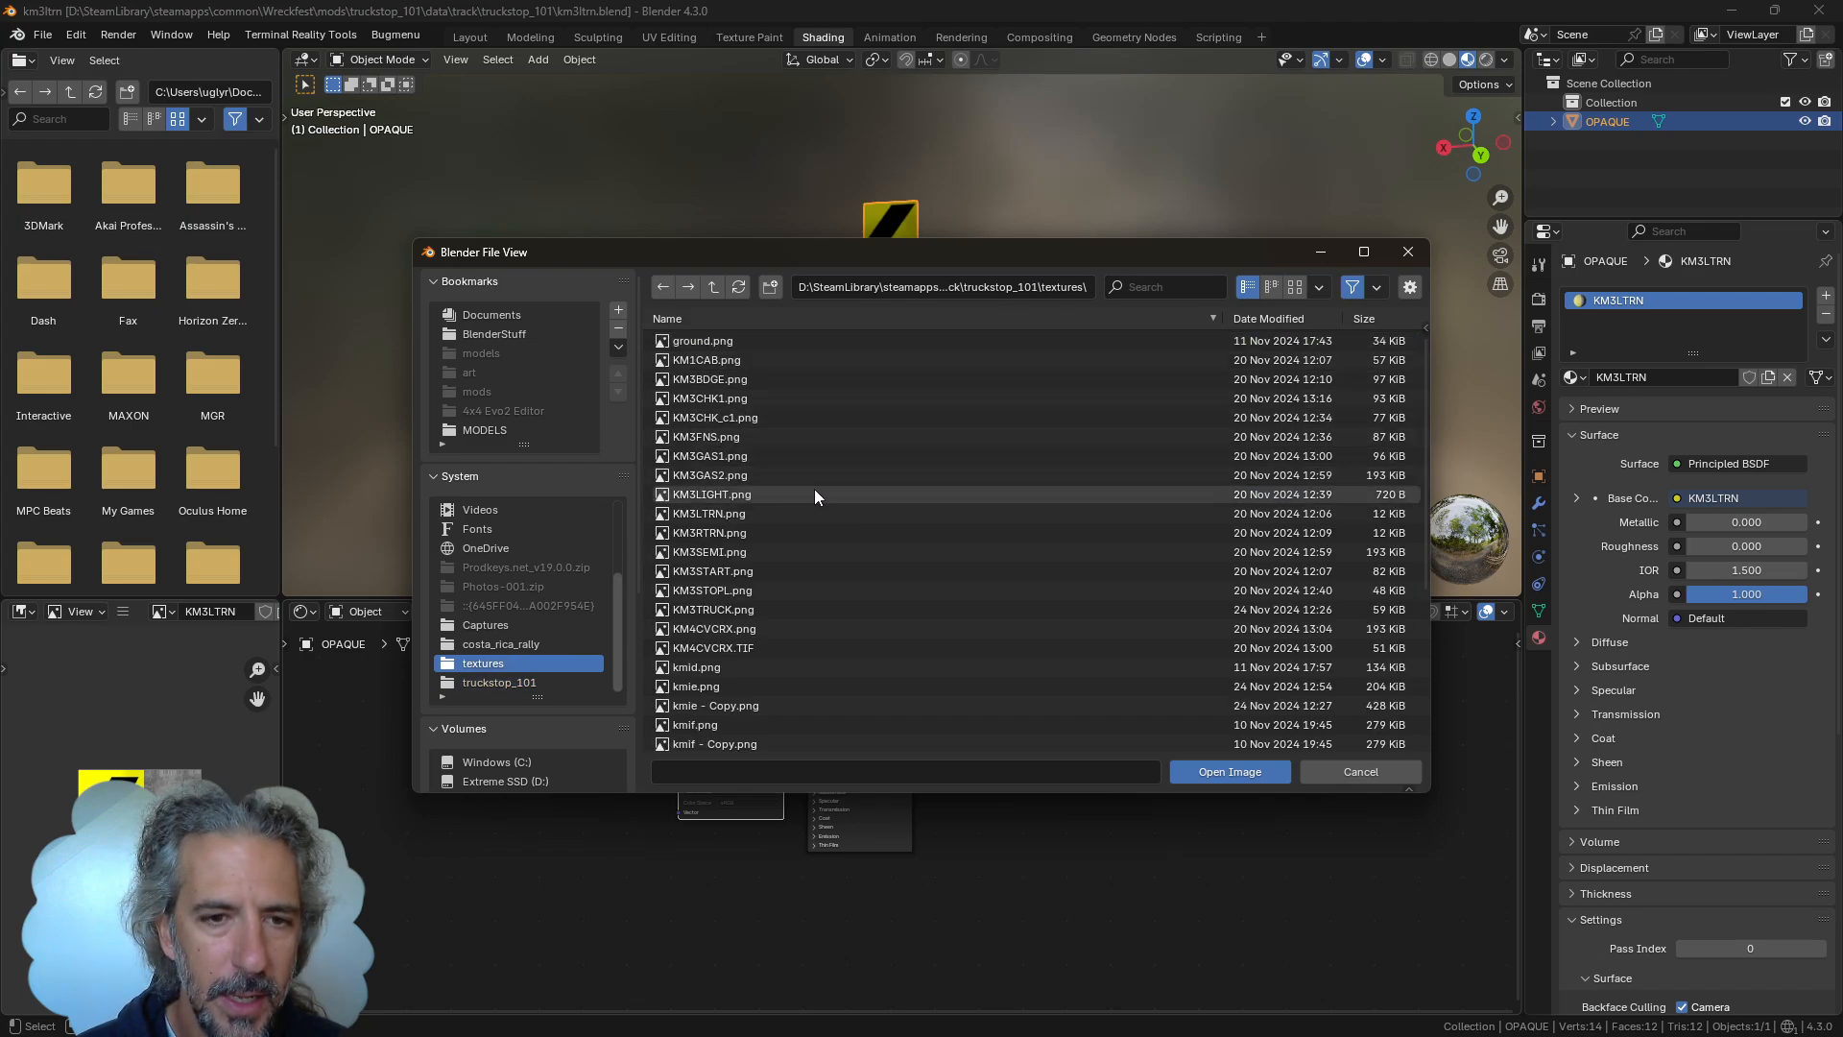
double_click(716, 513)
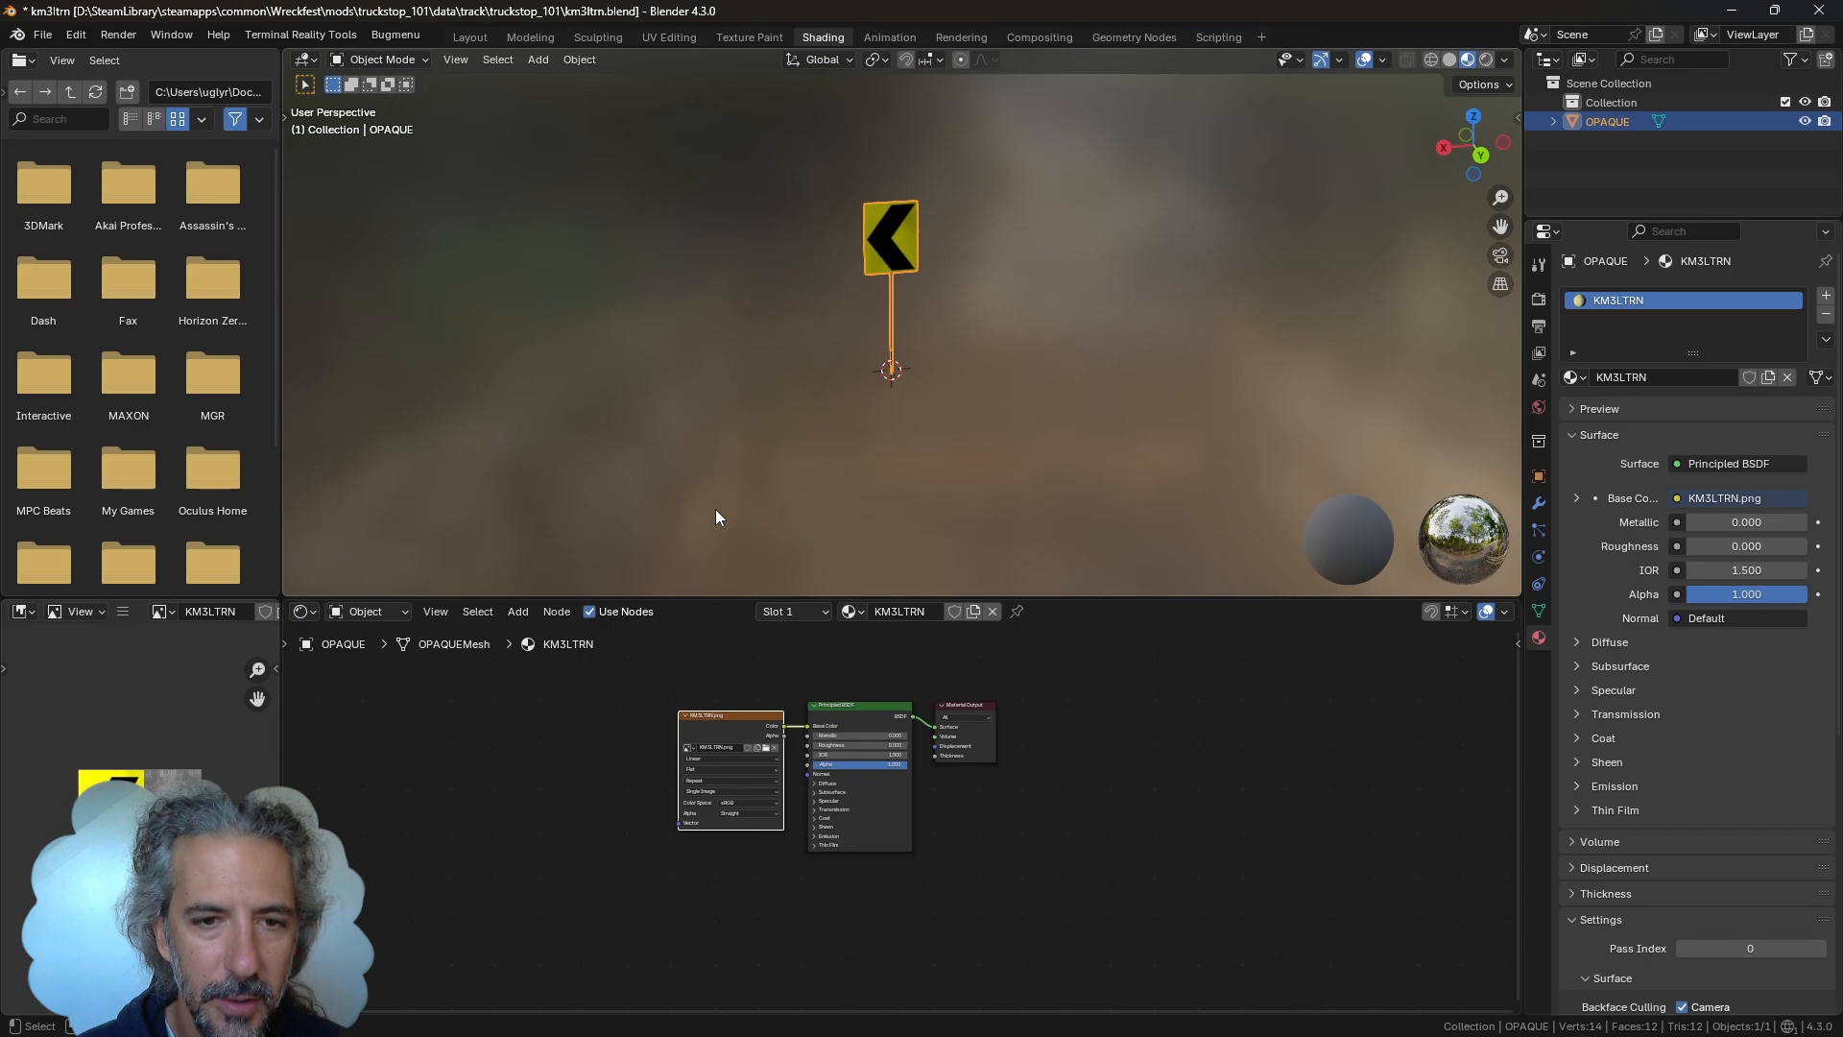
Switch to the Layout workspace and rename the OPAQUE sign object as km3ltrn
mouse_move(947, 461)
middle_down()
mouse_move(901, 474)
mouse_move(924, 433)
middle_up()
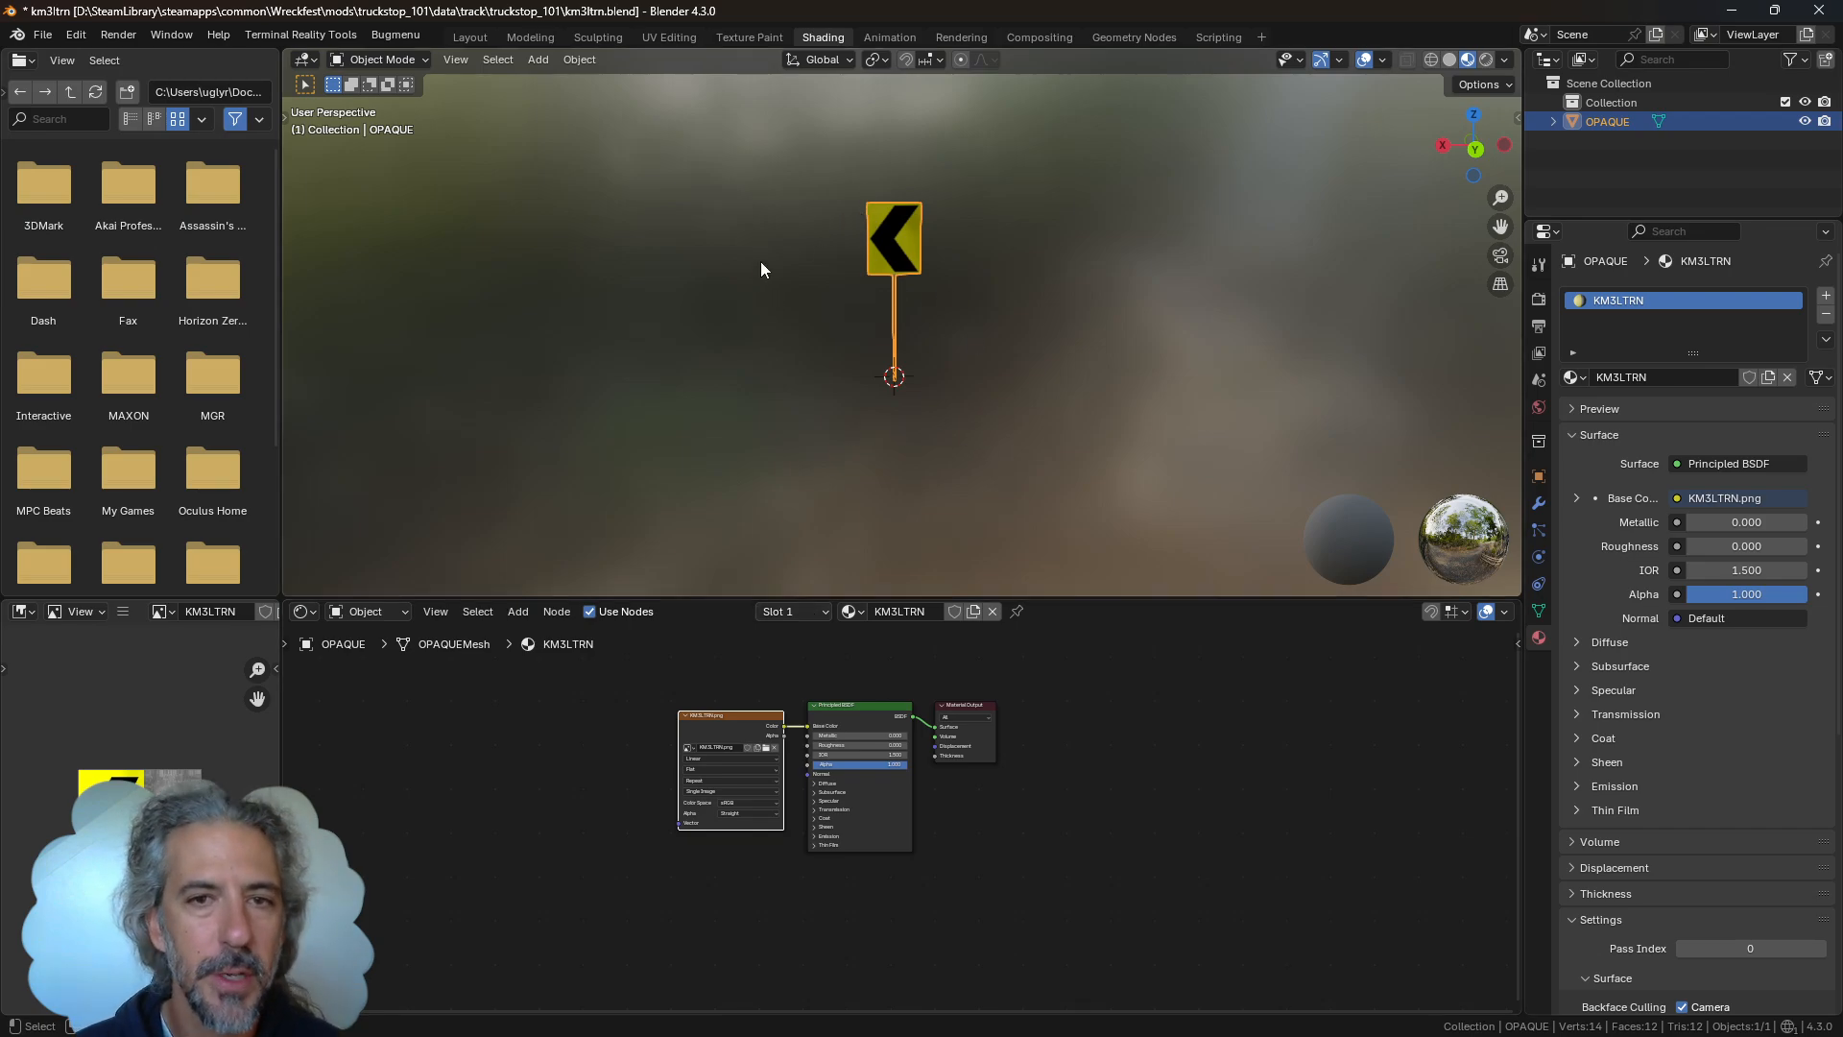
middle_drag(761, 268, 800, 249)
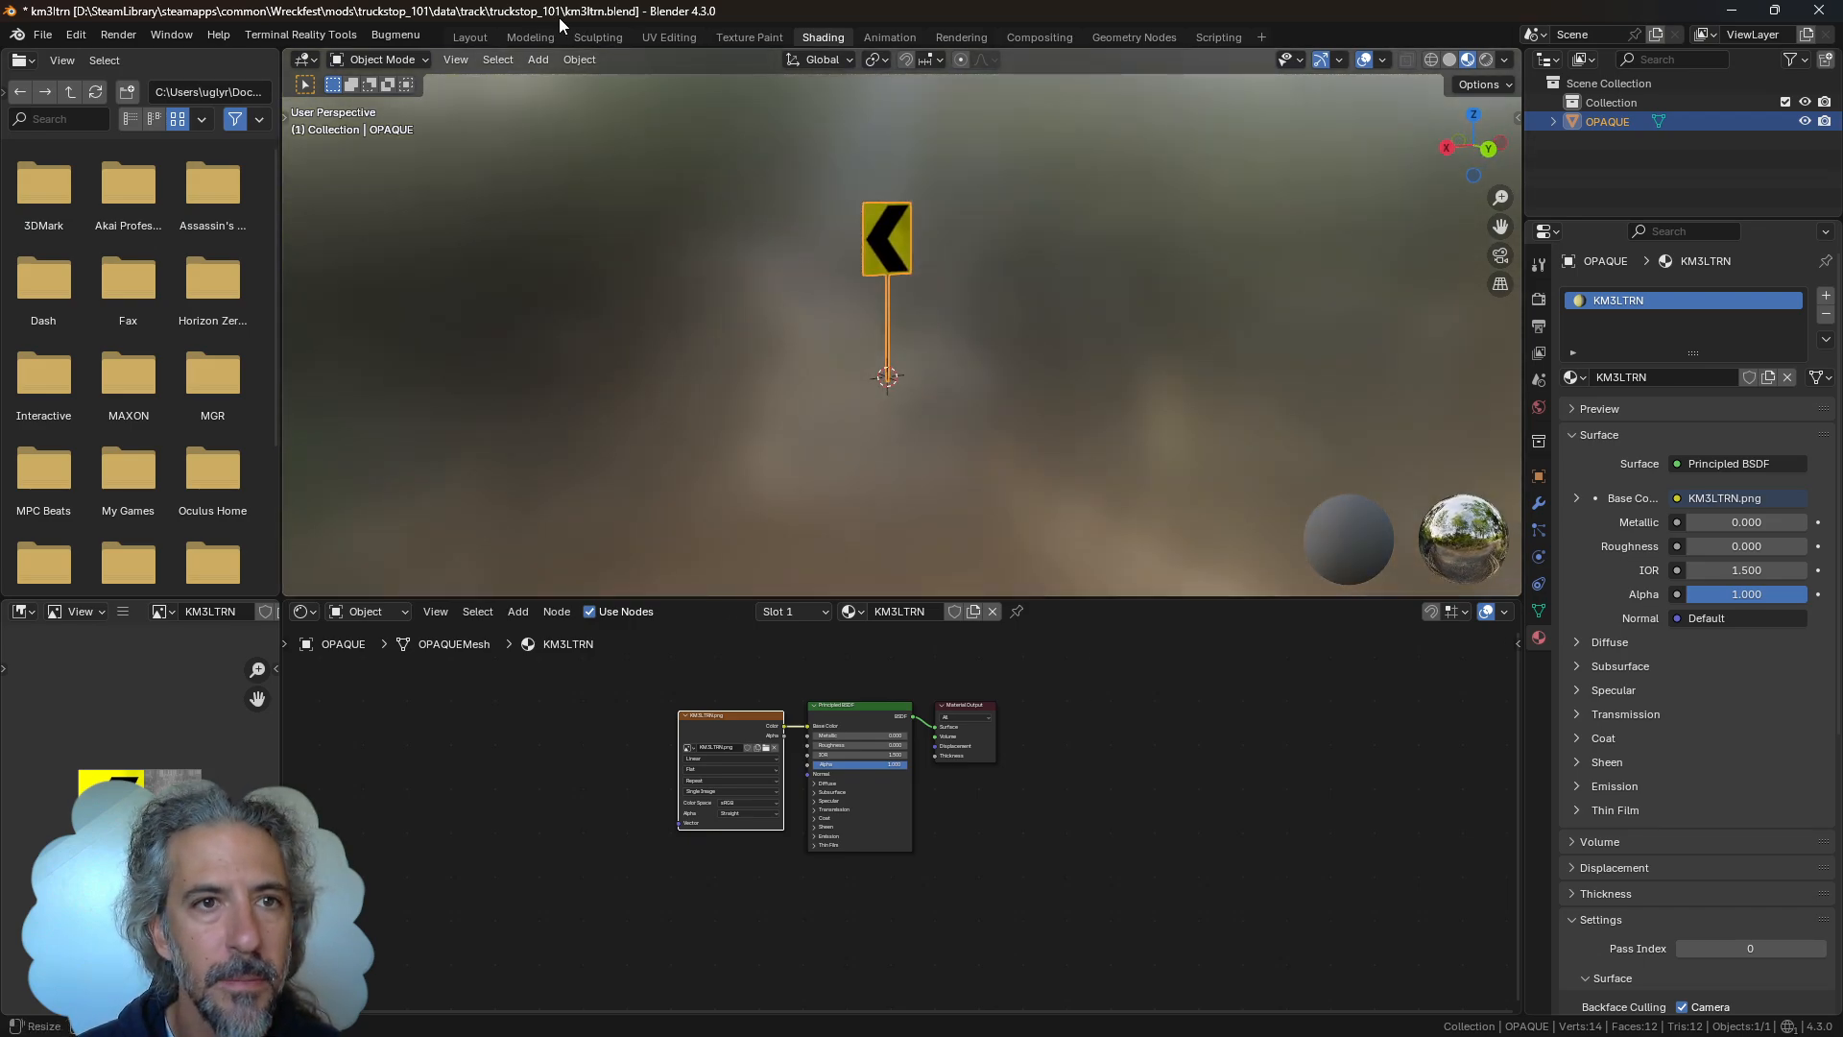
click(470, 37)
middle_drag(873, 431, 938, 507)
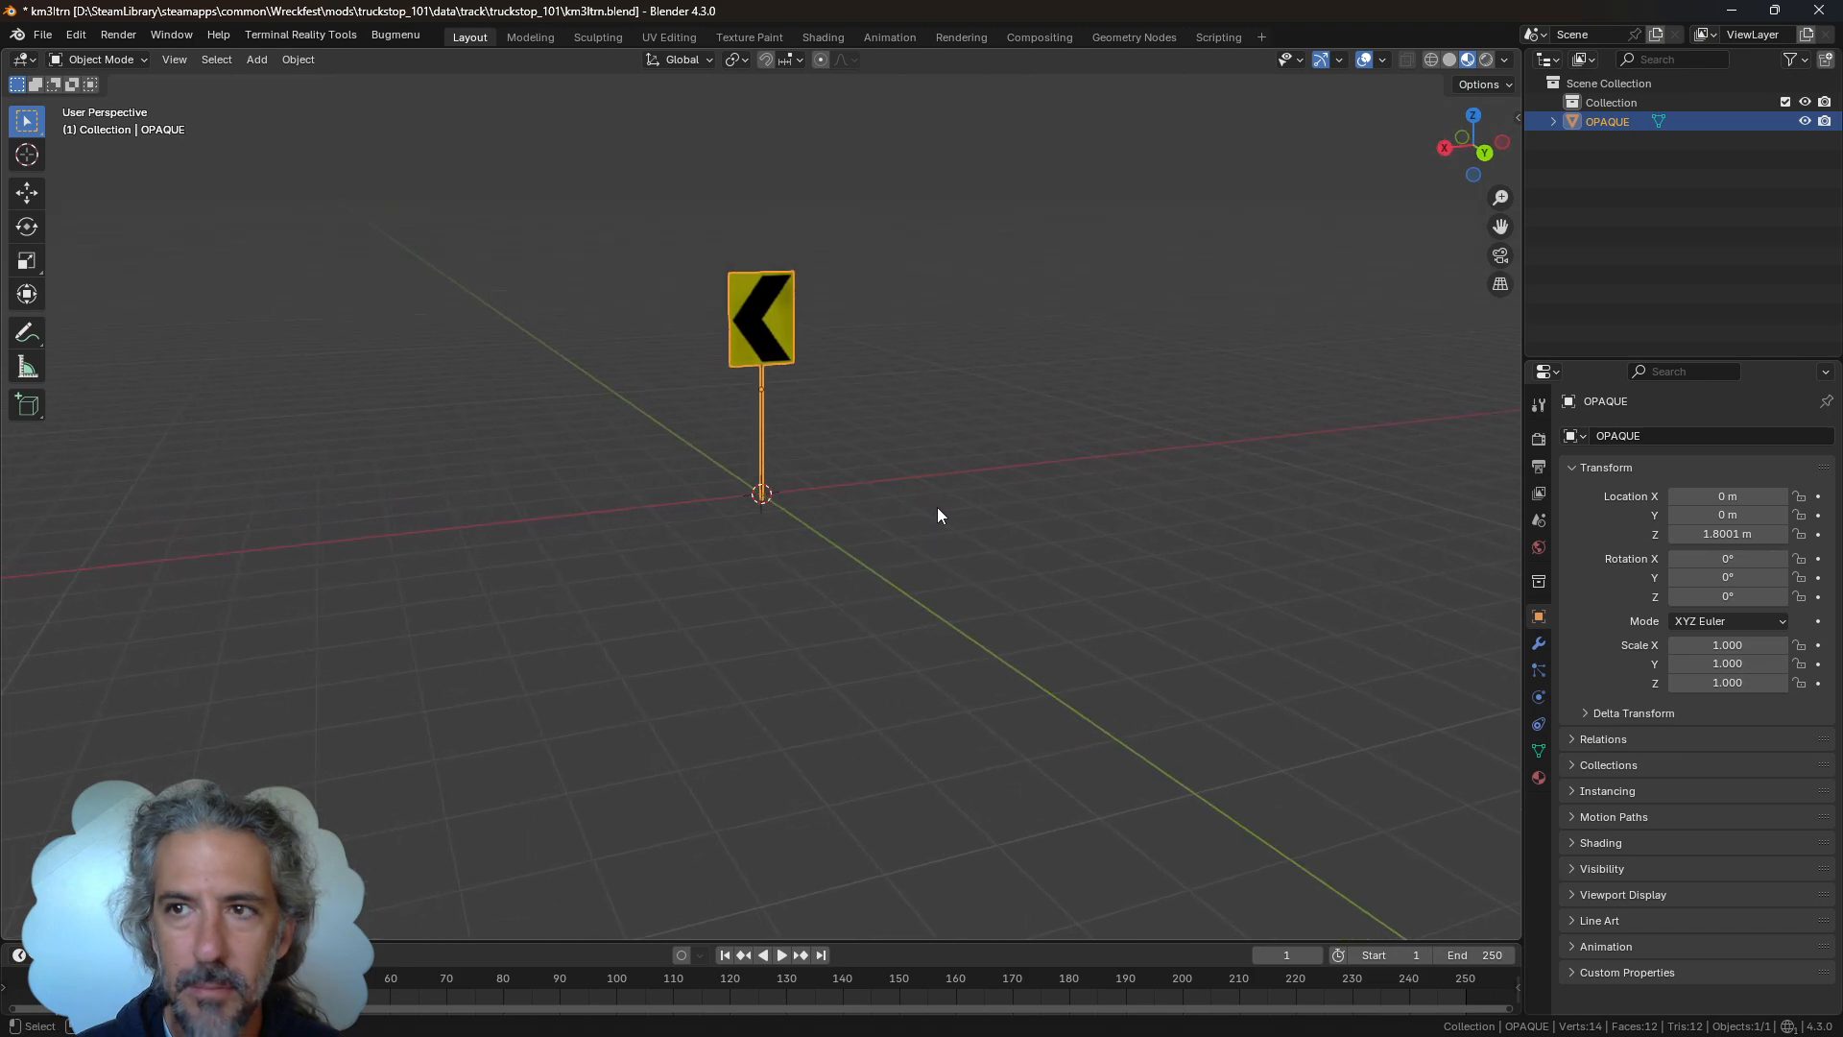
double_click(1597, 123)
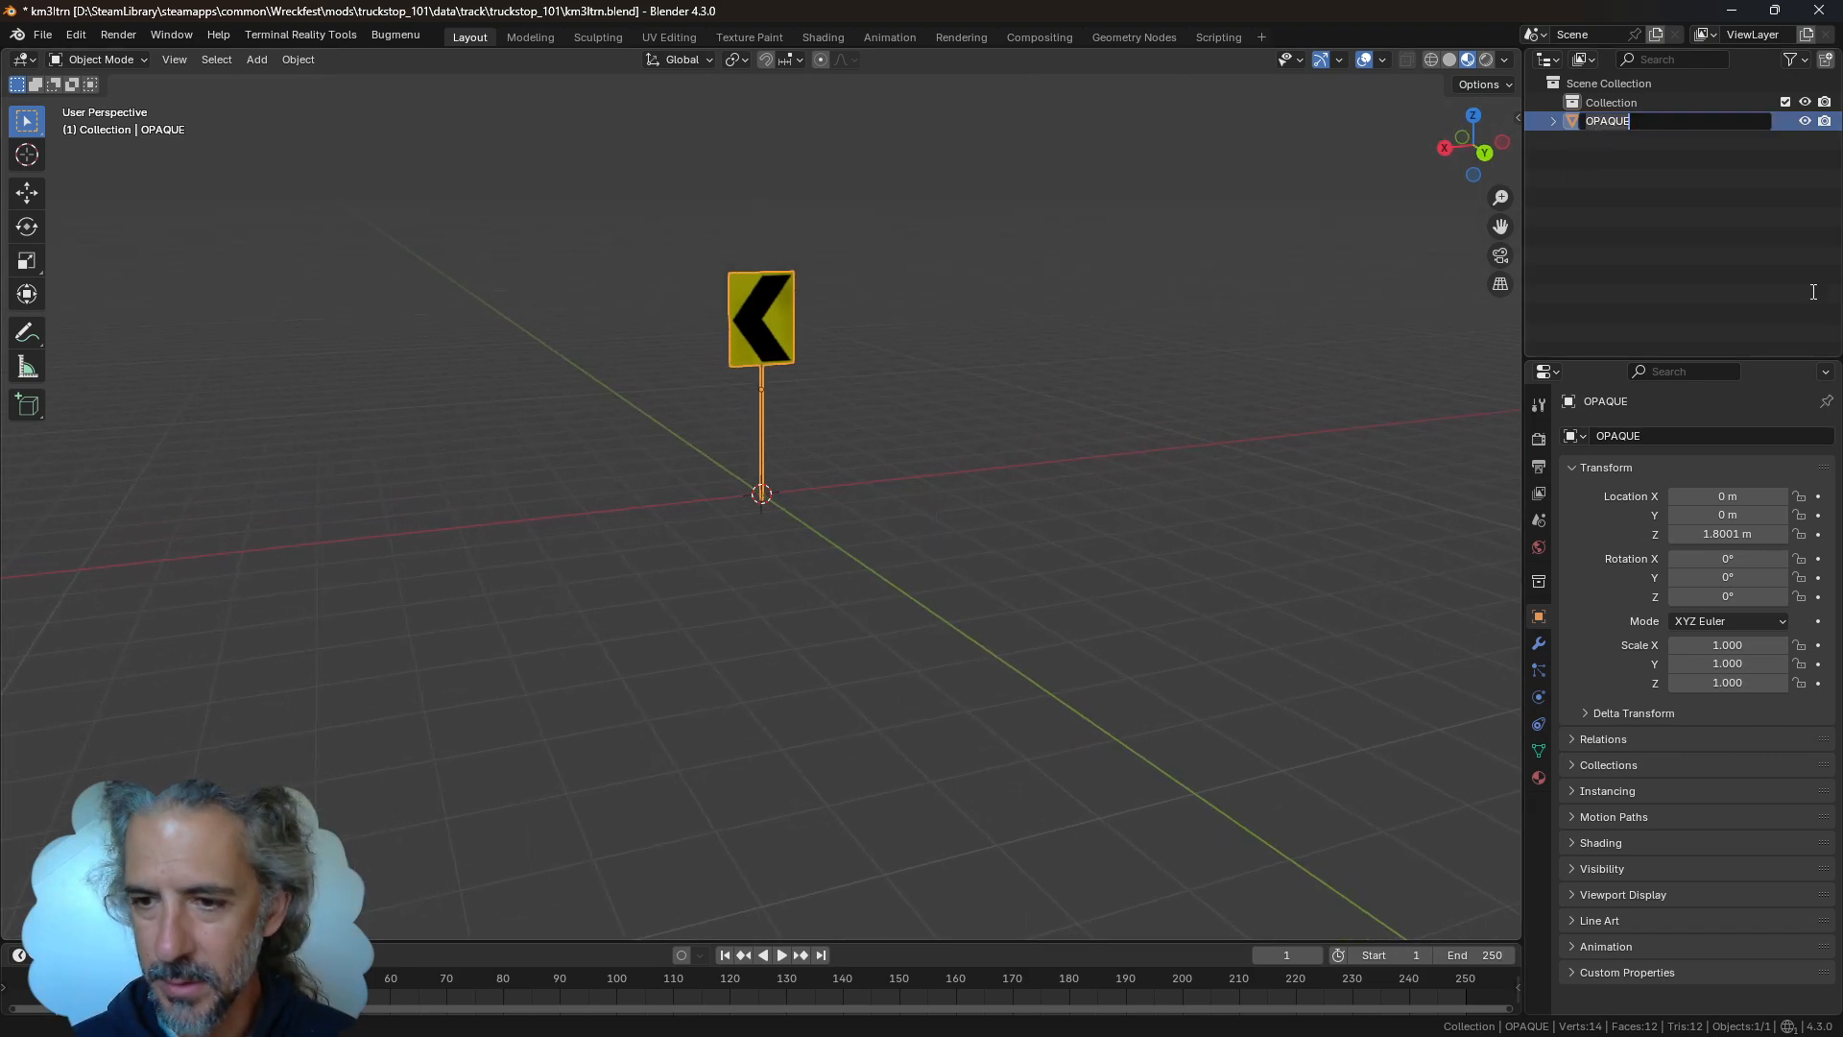
click(1538, 780)
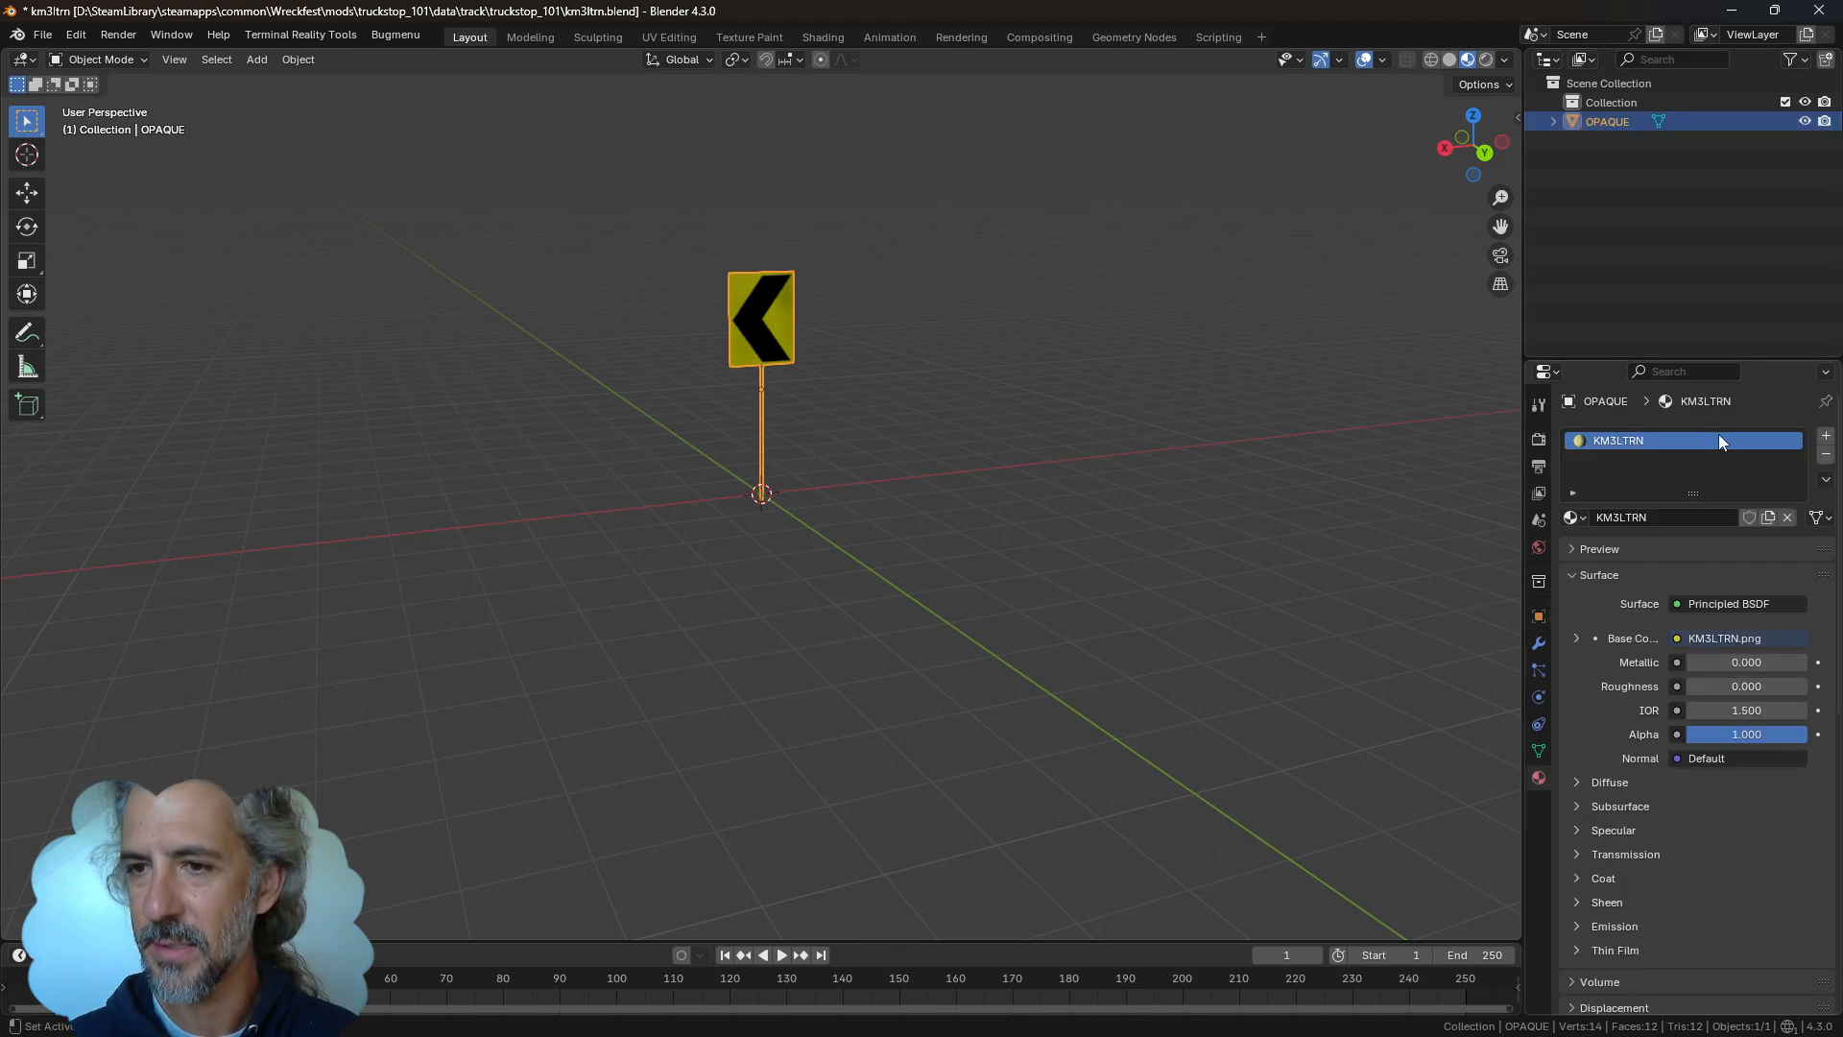
double_click(1607, 121)
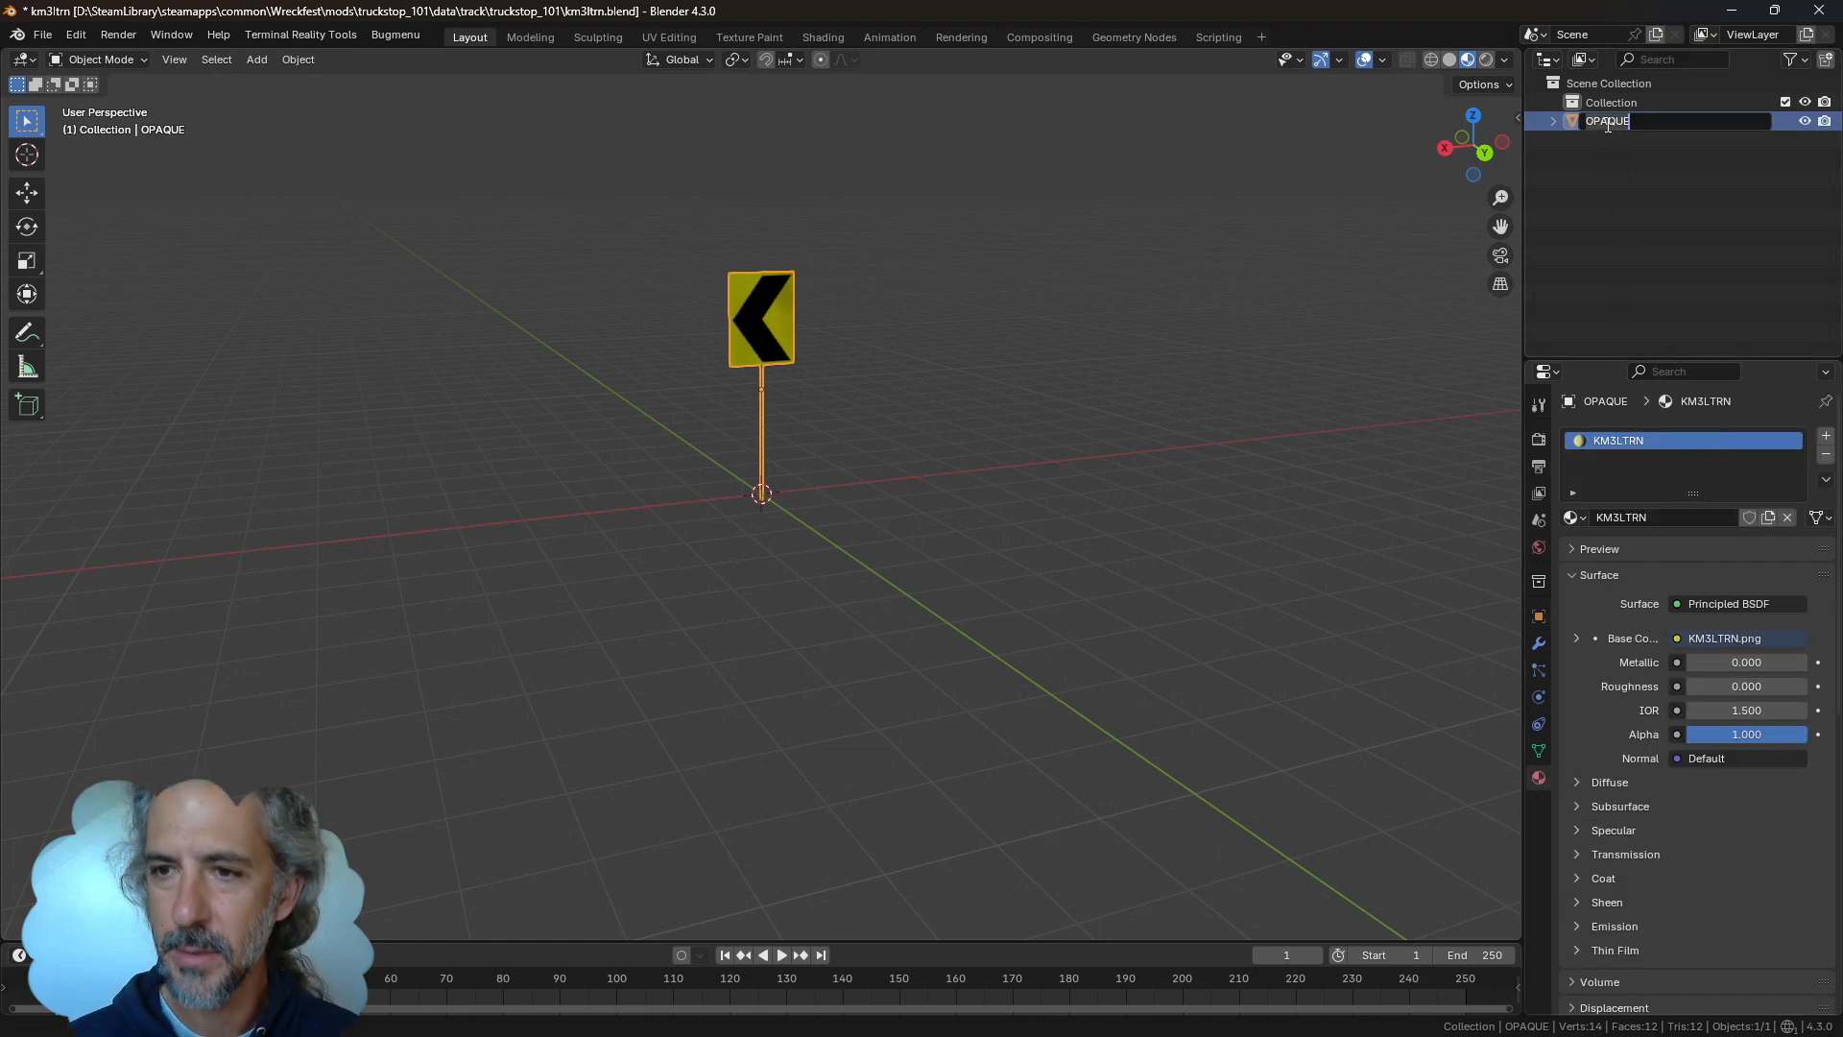
text(km3)
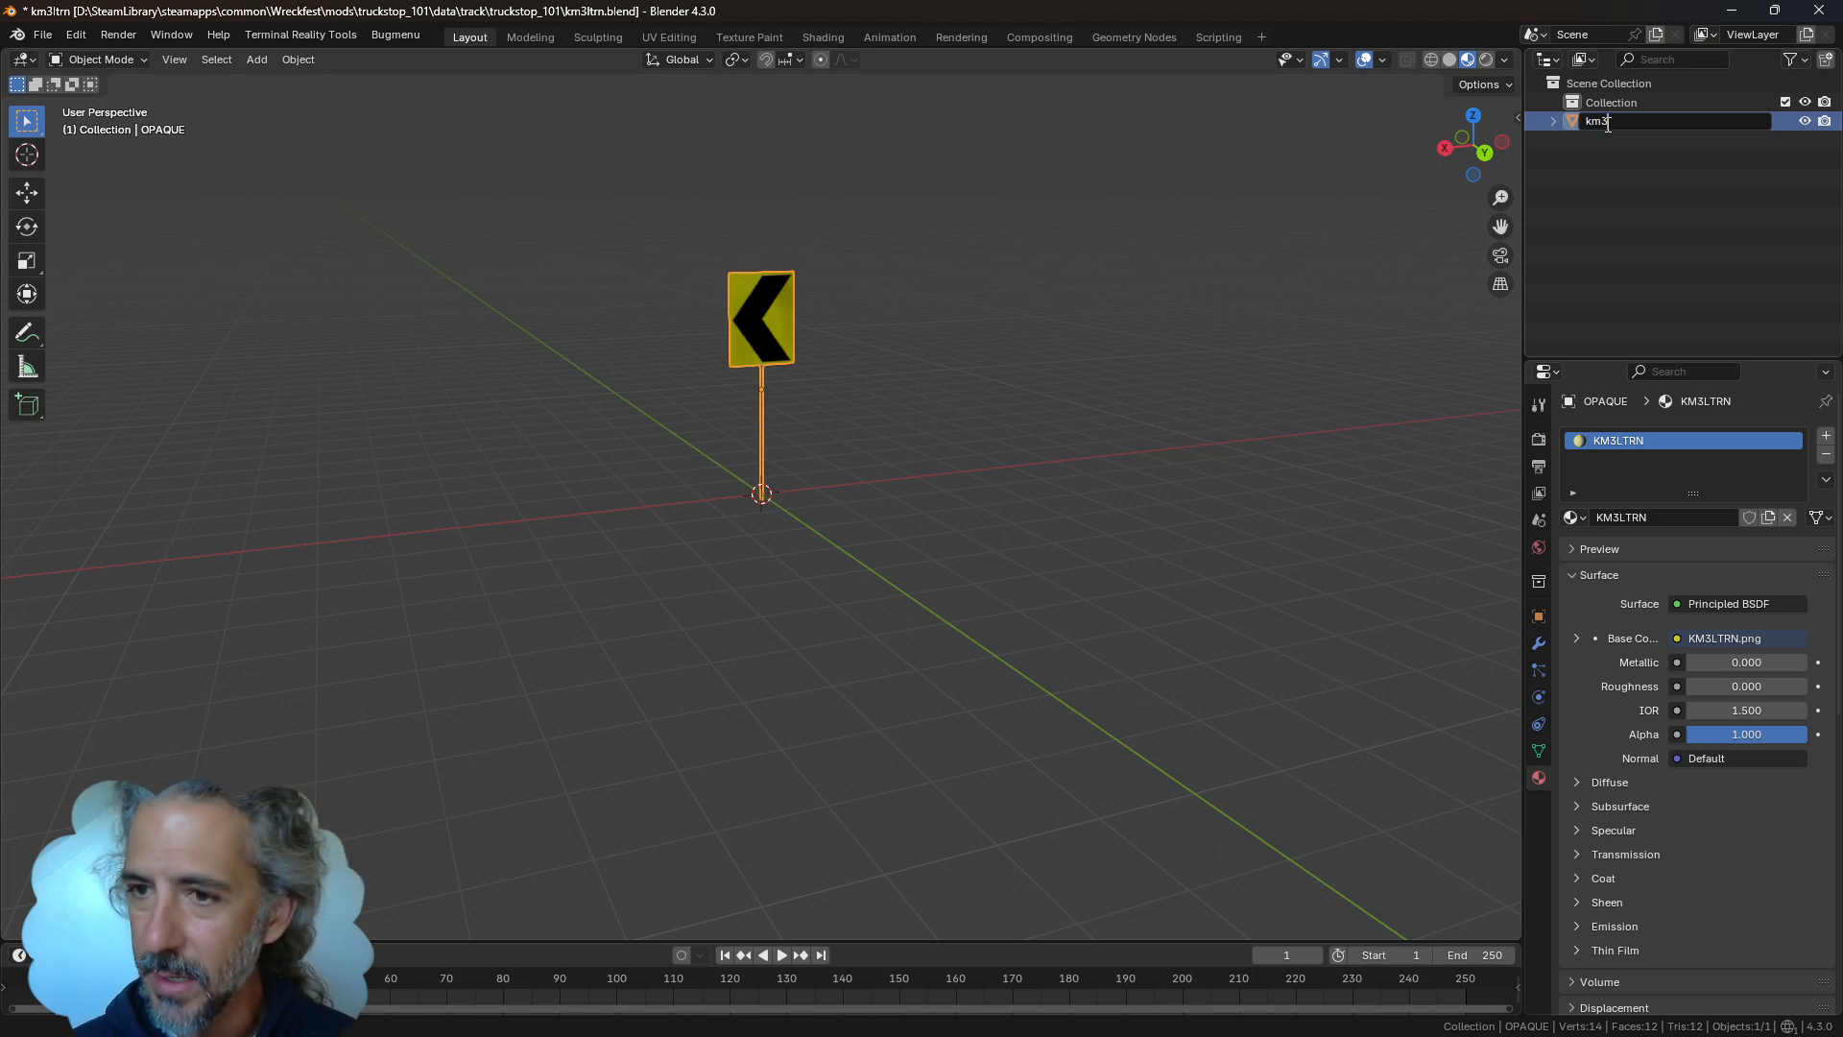
text(ltrn)
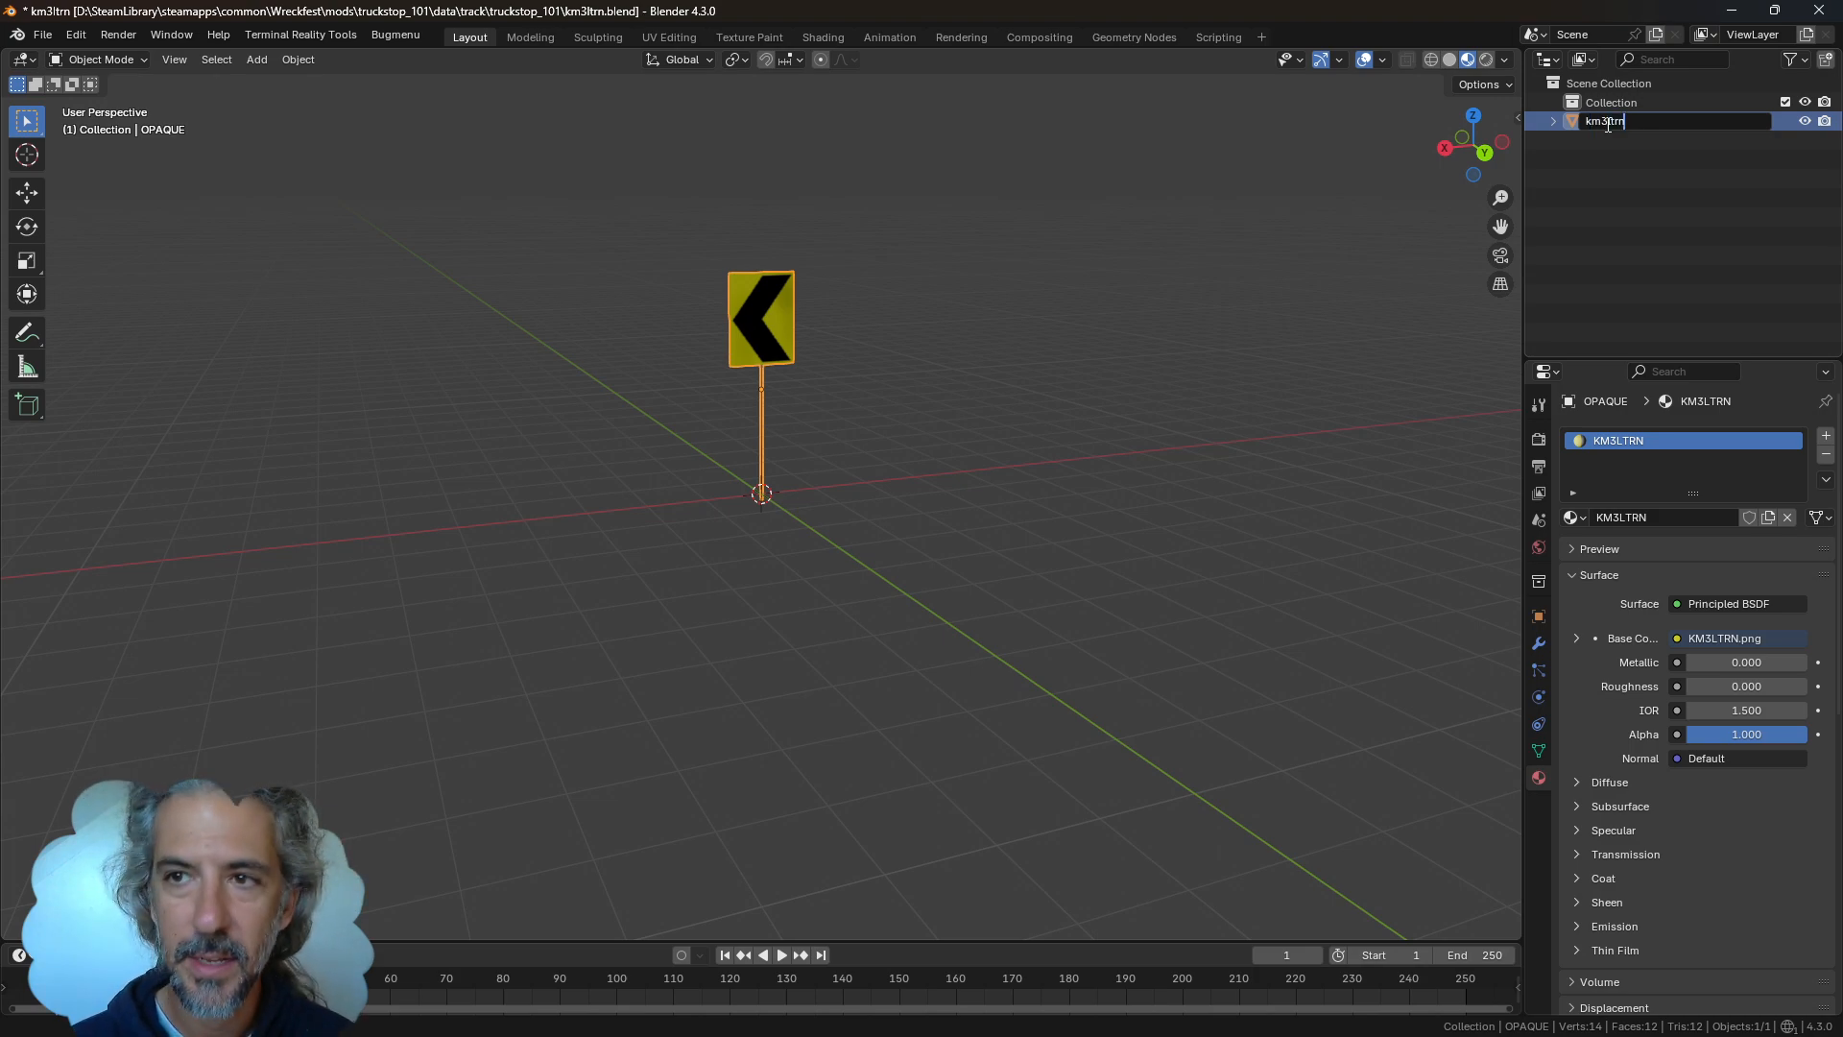
key(Return)
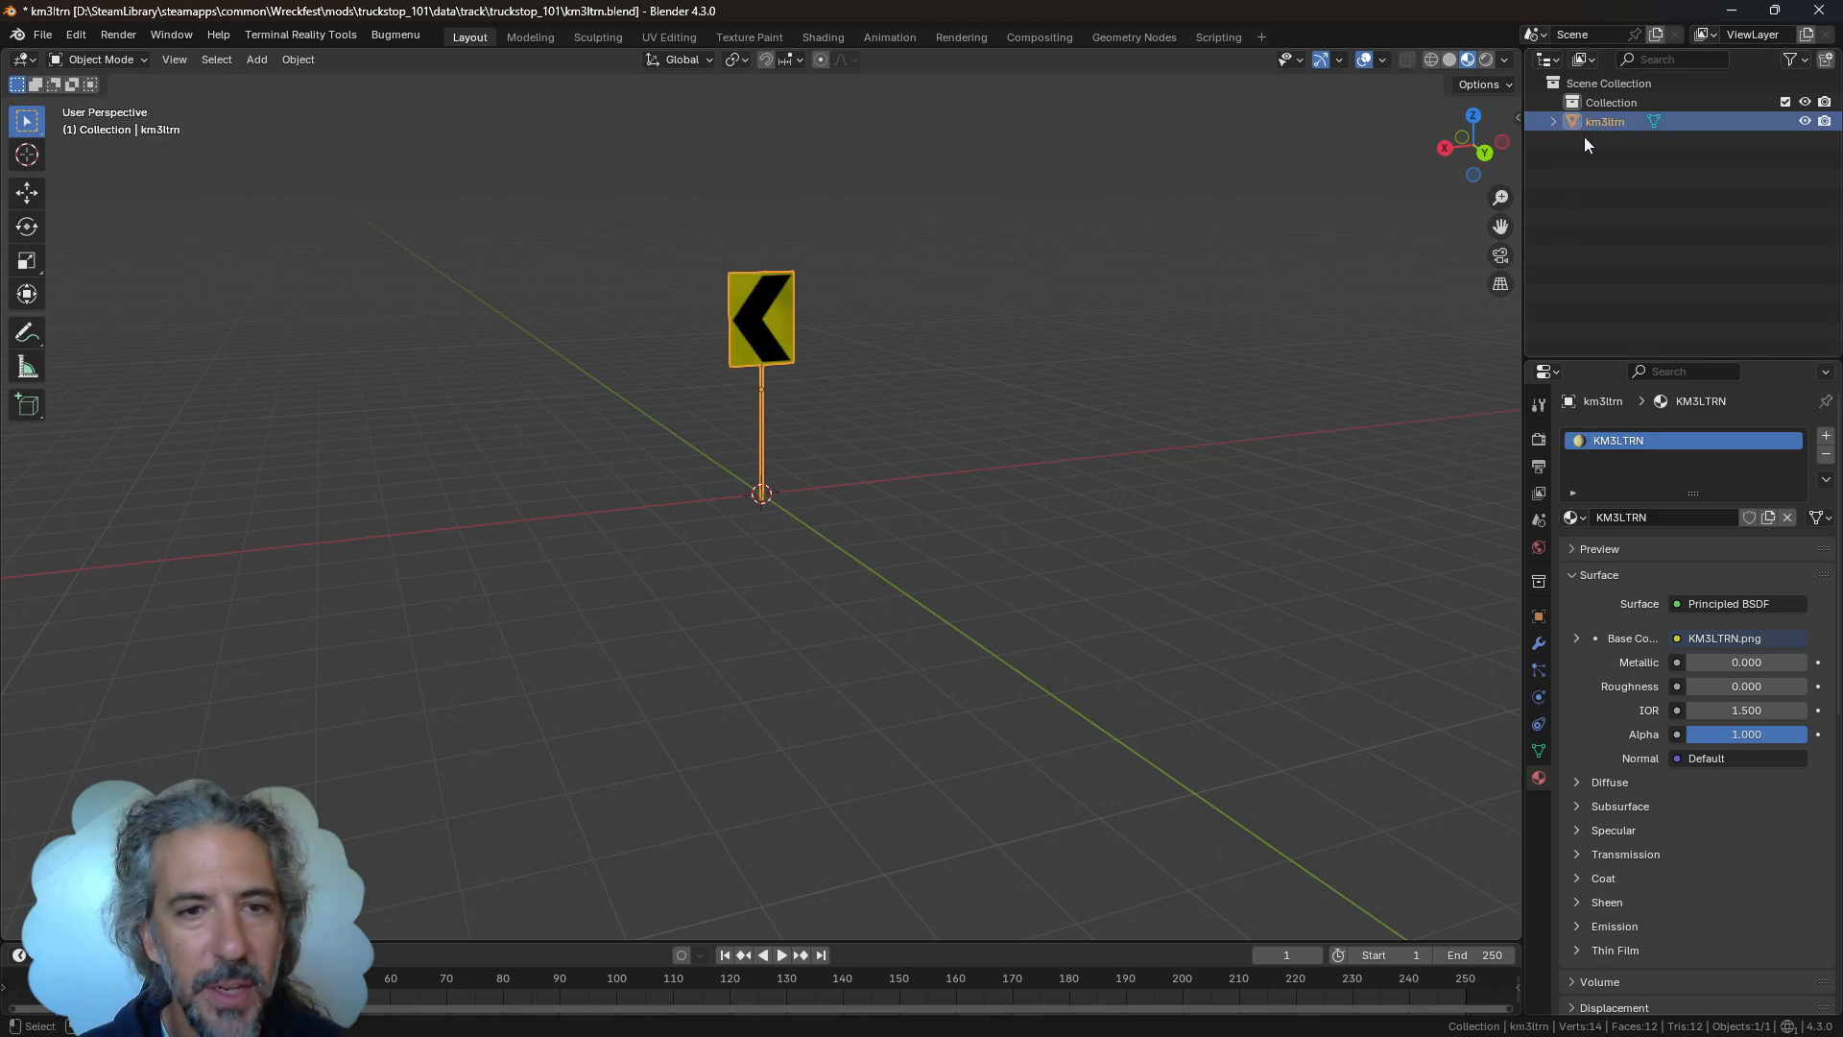
Add a Plain Axes empty at the world origin, at the base of the sign's pole
middle_drag(1037, 436, 935, 475)
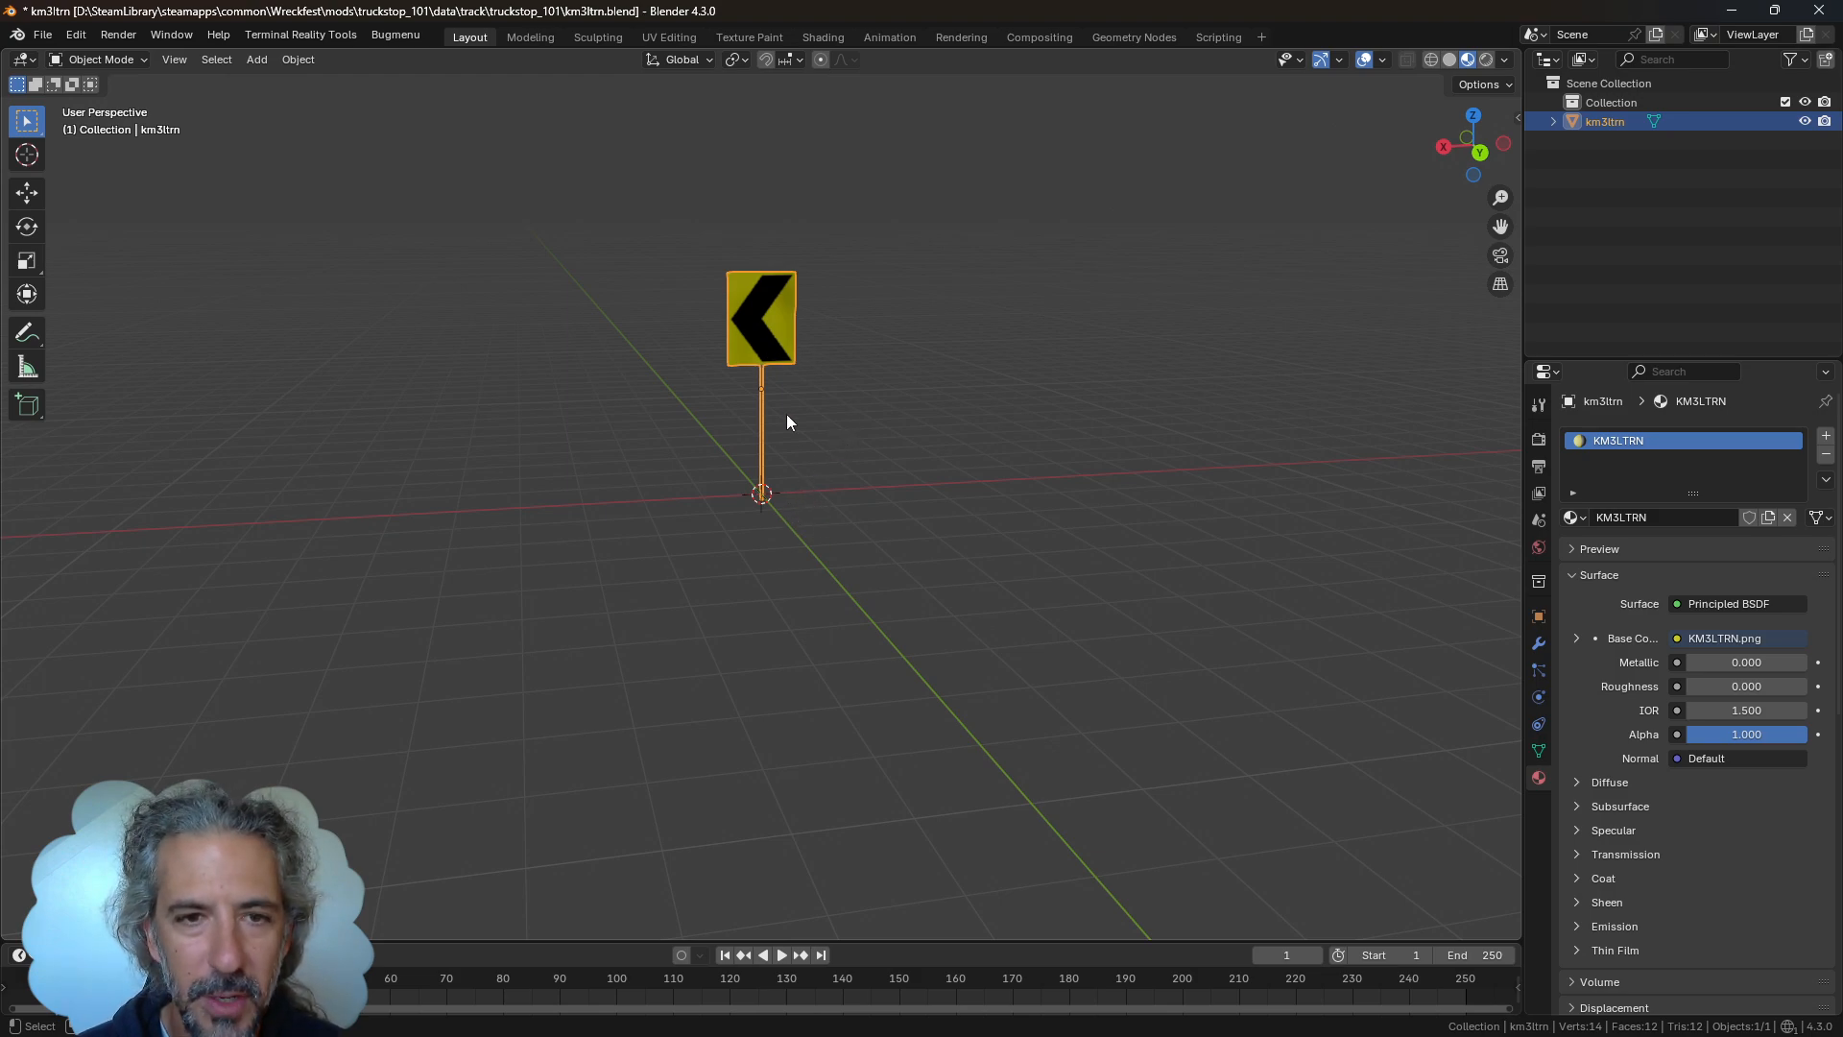
mouse_move(846, 466)
middle_down()
mouse_move(876, 482)
mouse_move(828, 475)
middle_up()
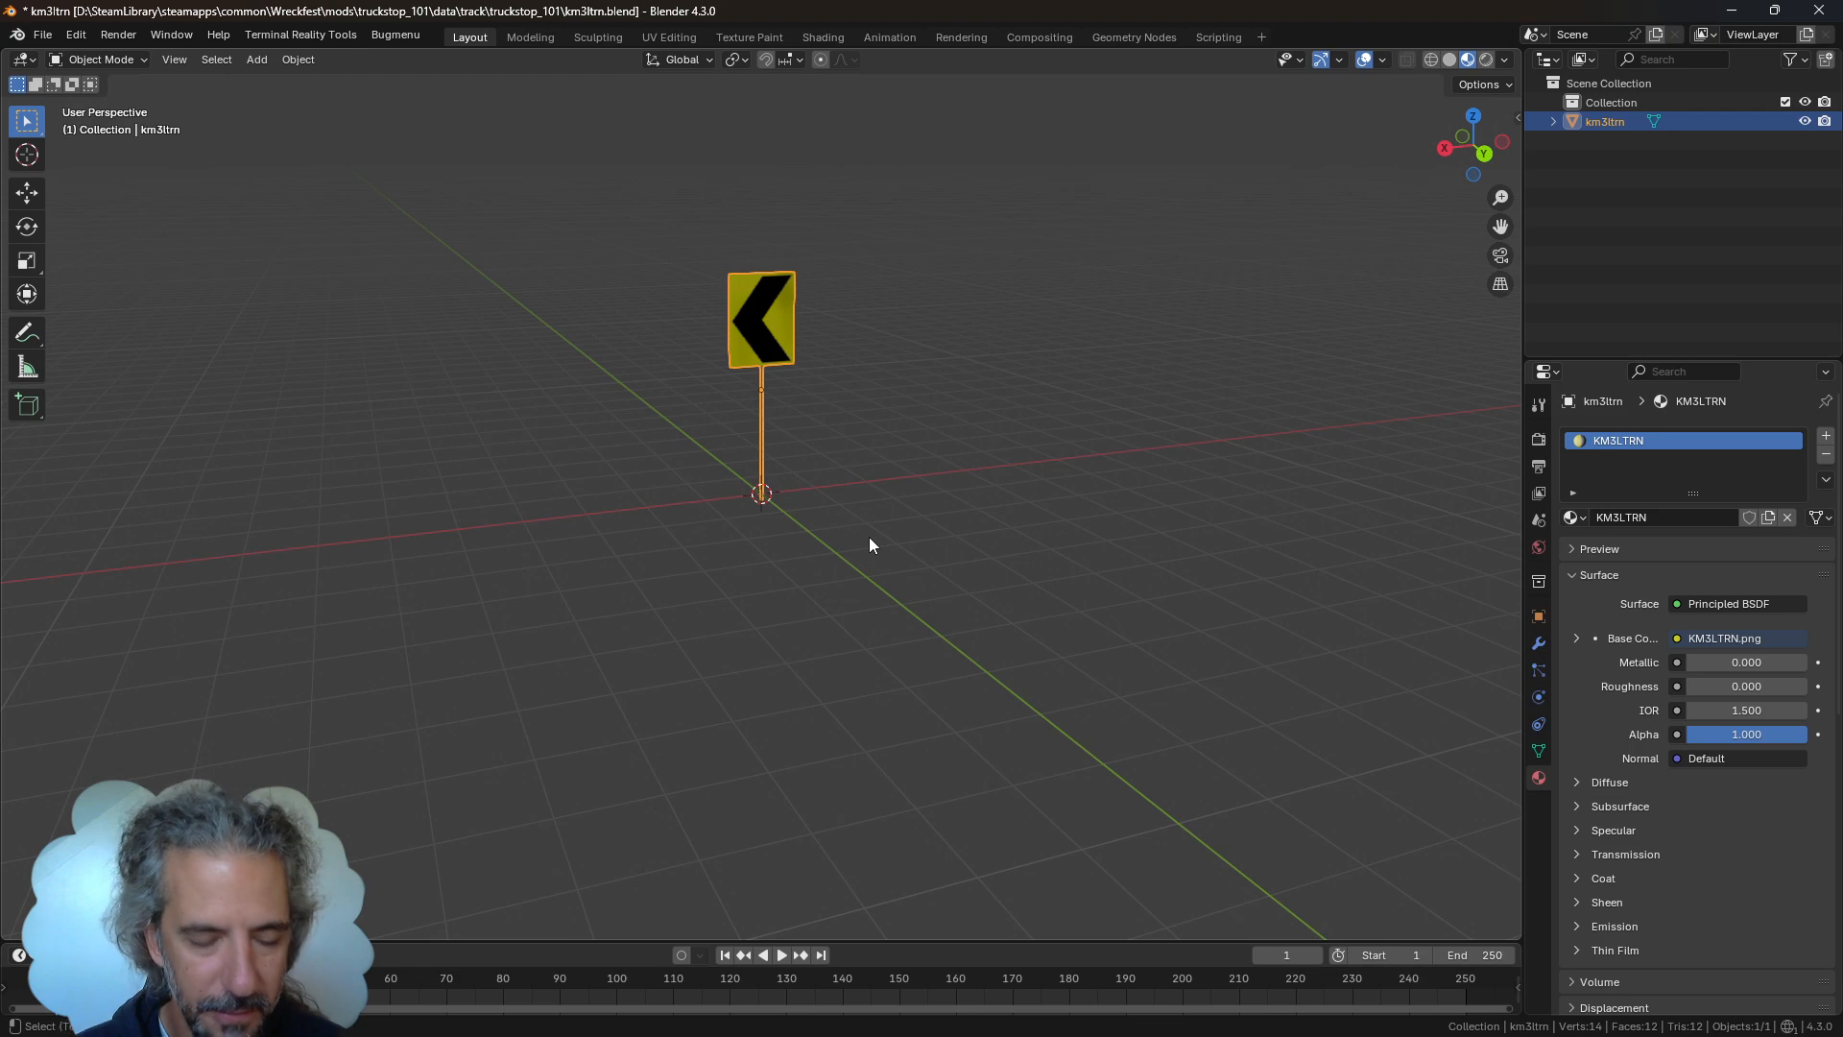
key(shift+a)
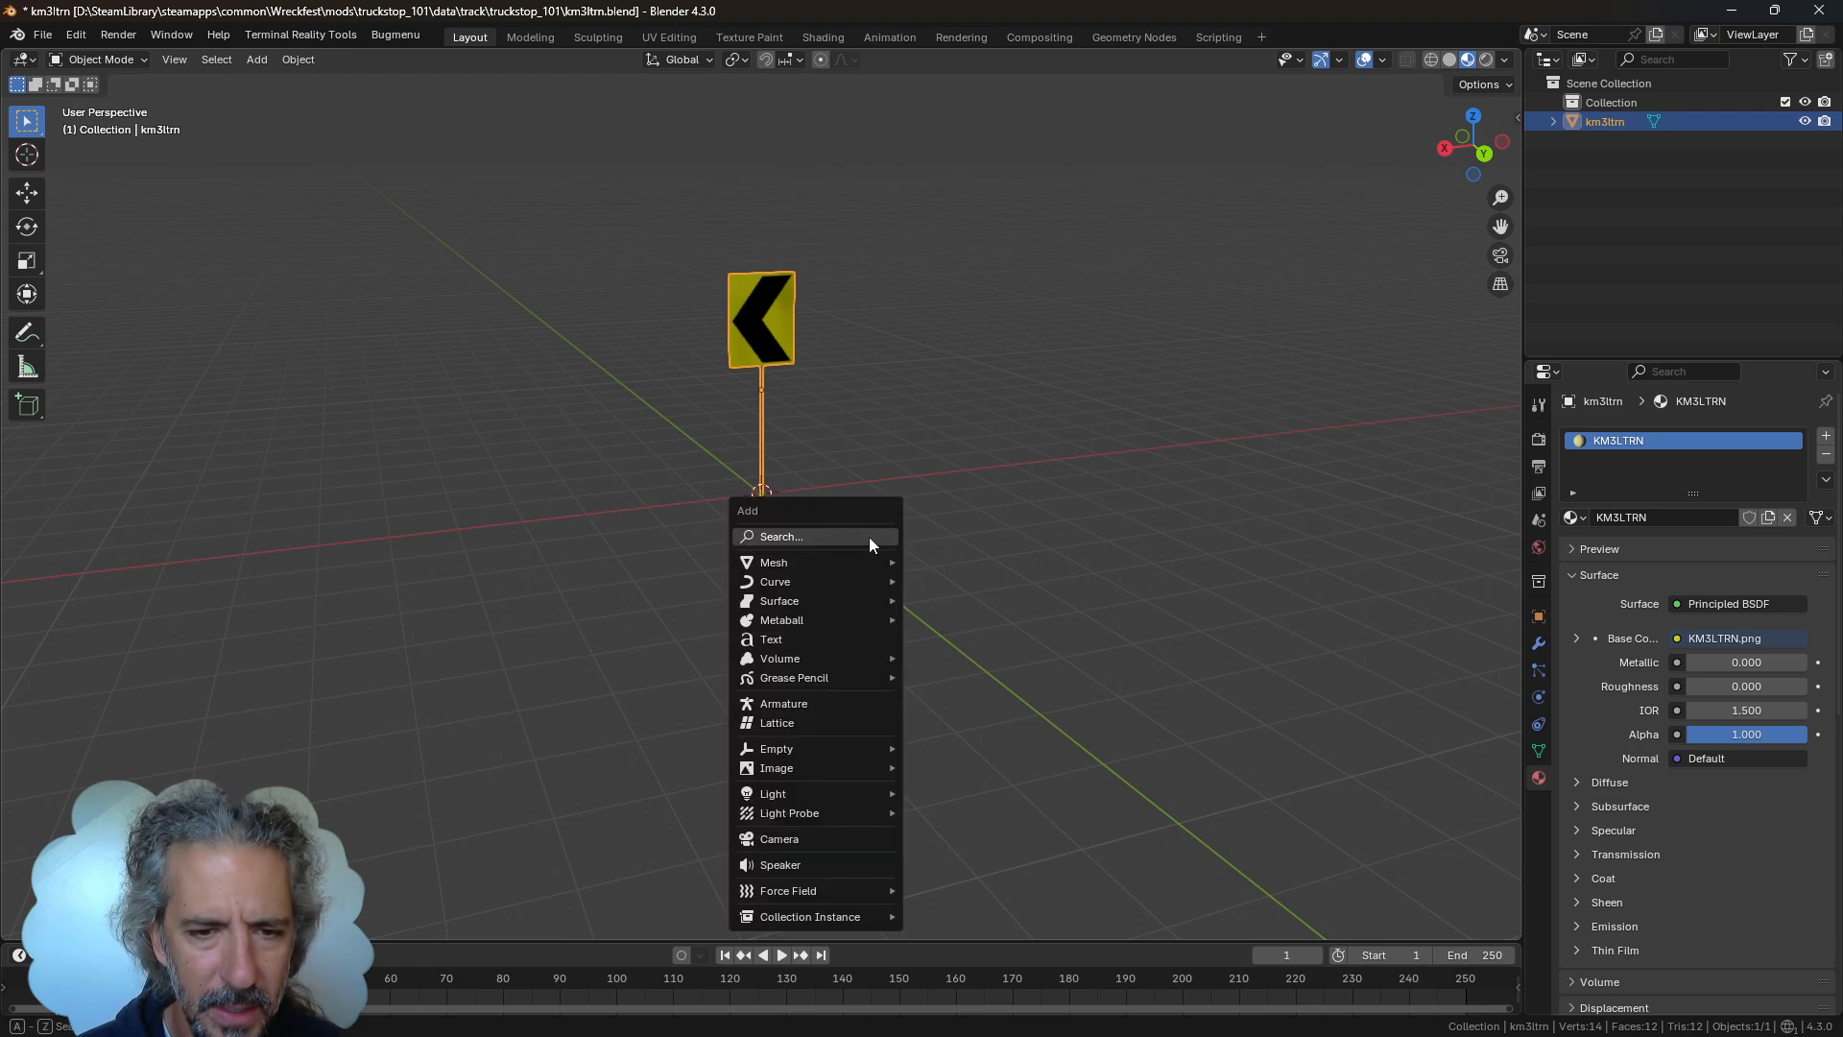
mouse_move(871, 749)
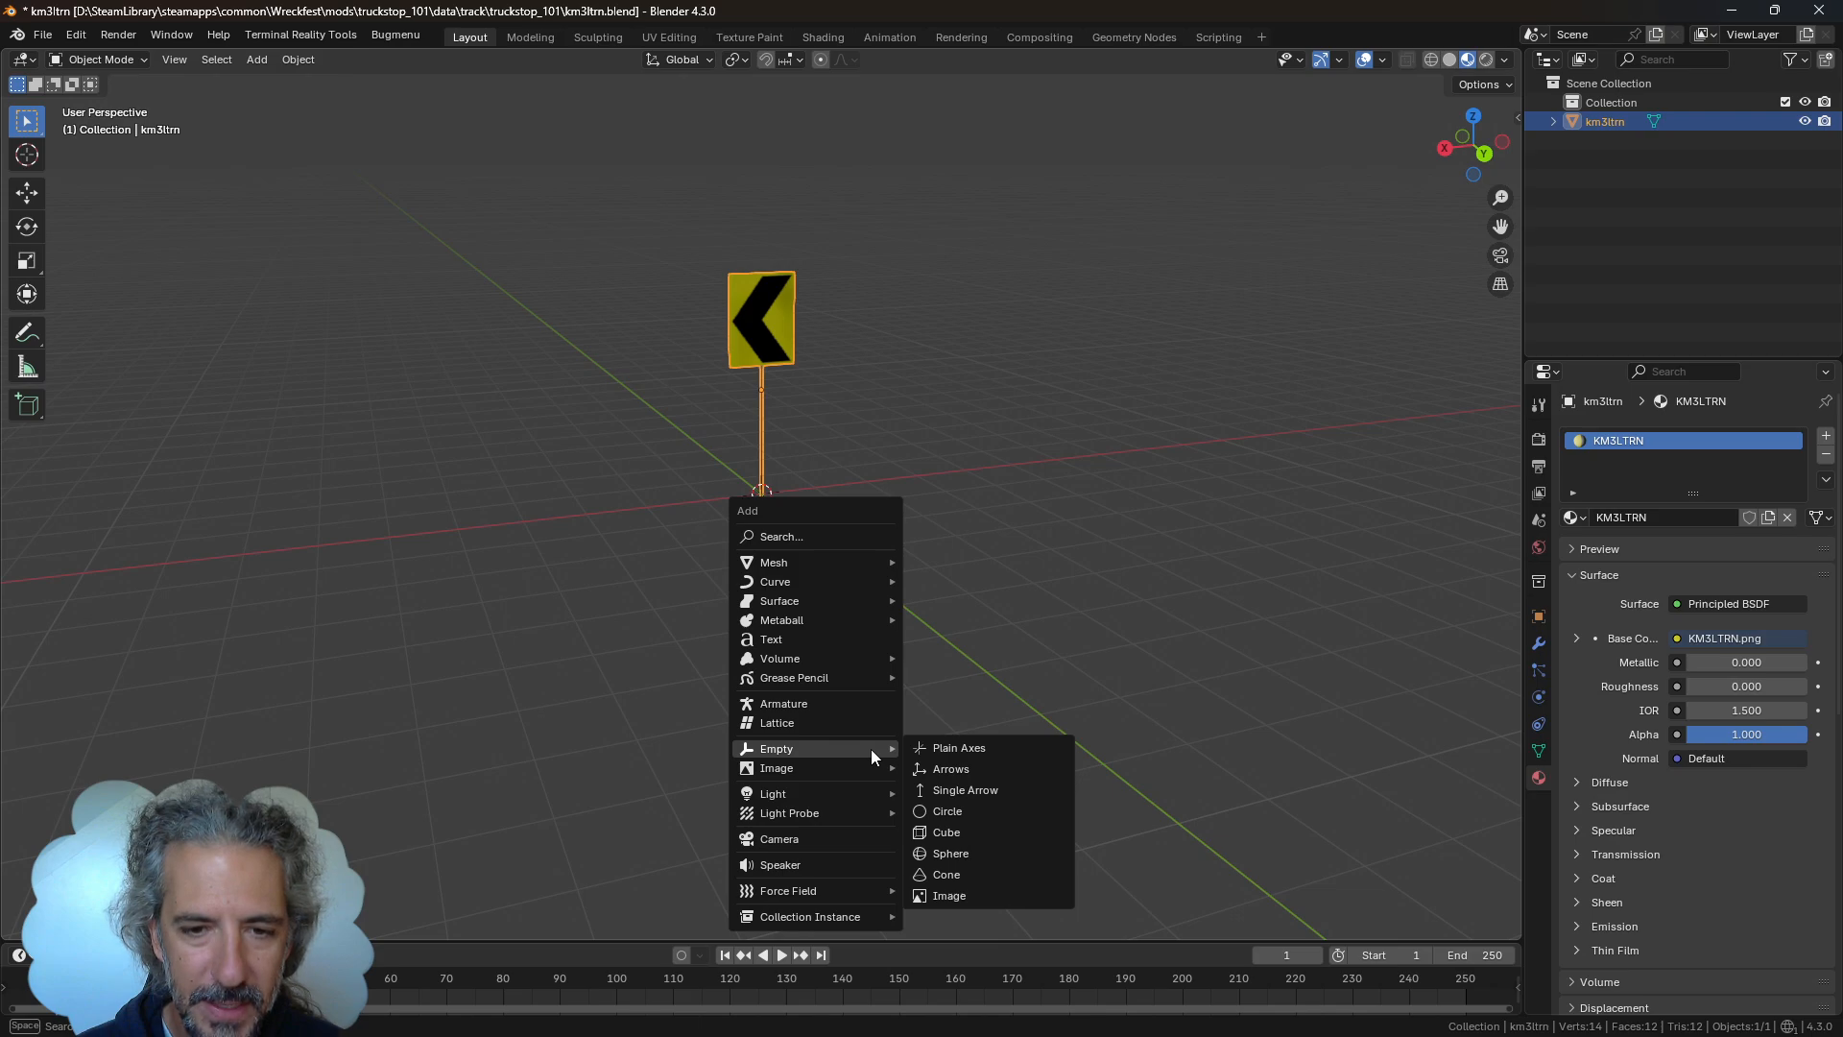
click(960, 748)
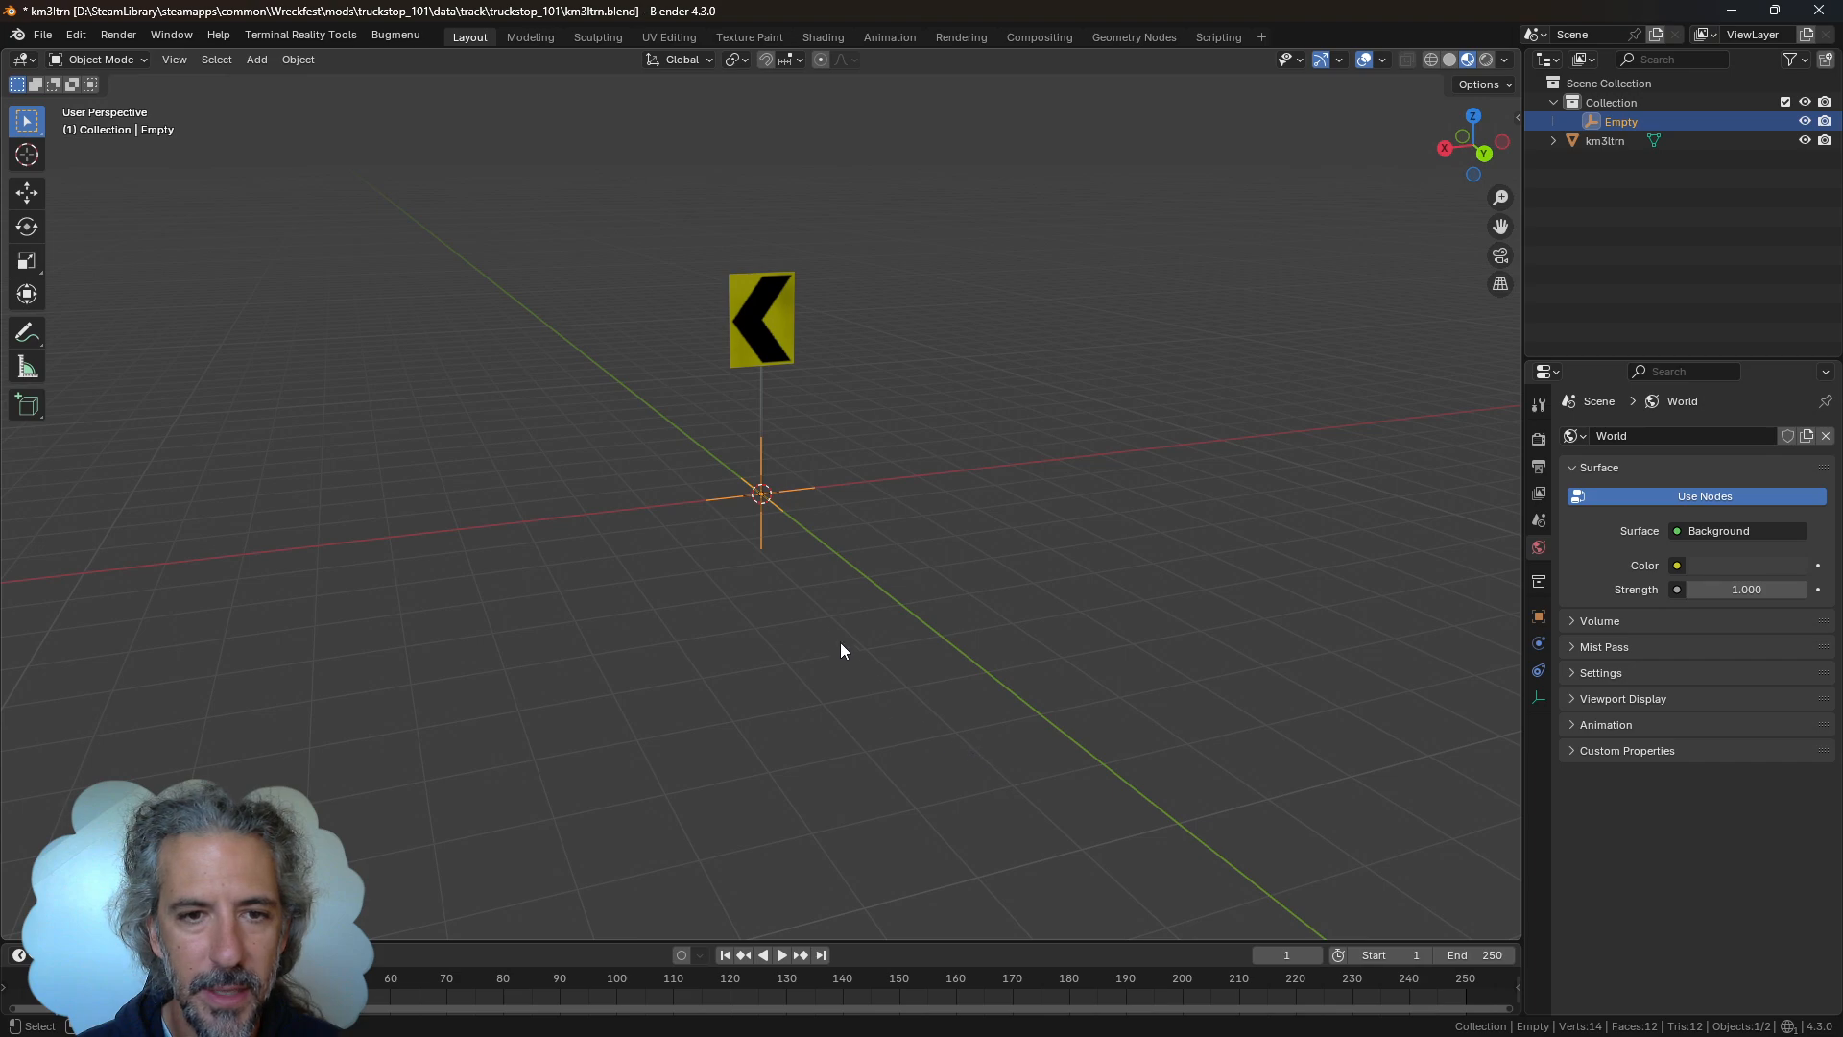
Select the km3ltrn sign and move it freely away from the empty at the origin
middle_drag(838, 642, 821, 562)
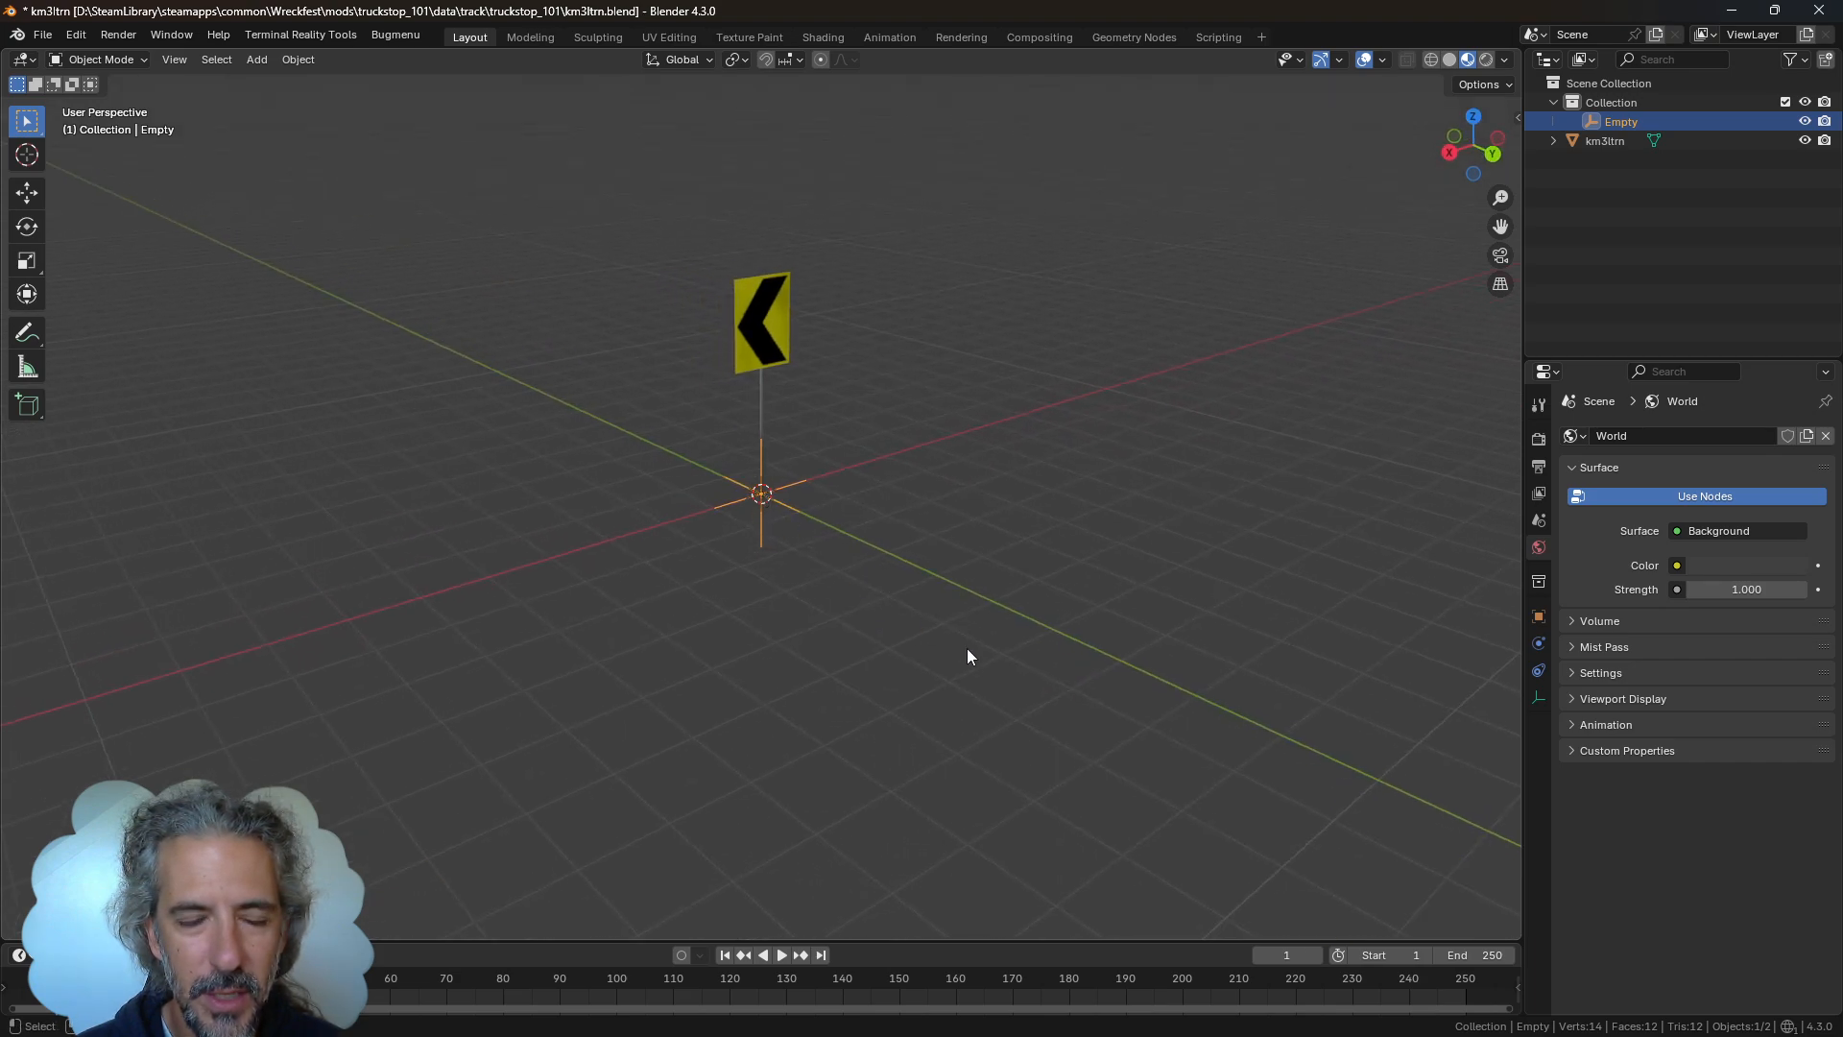
middle_drag(968, 656, 903, 620)
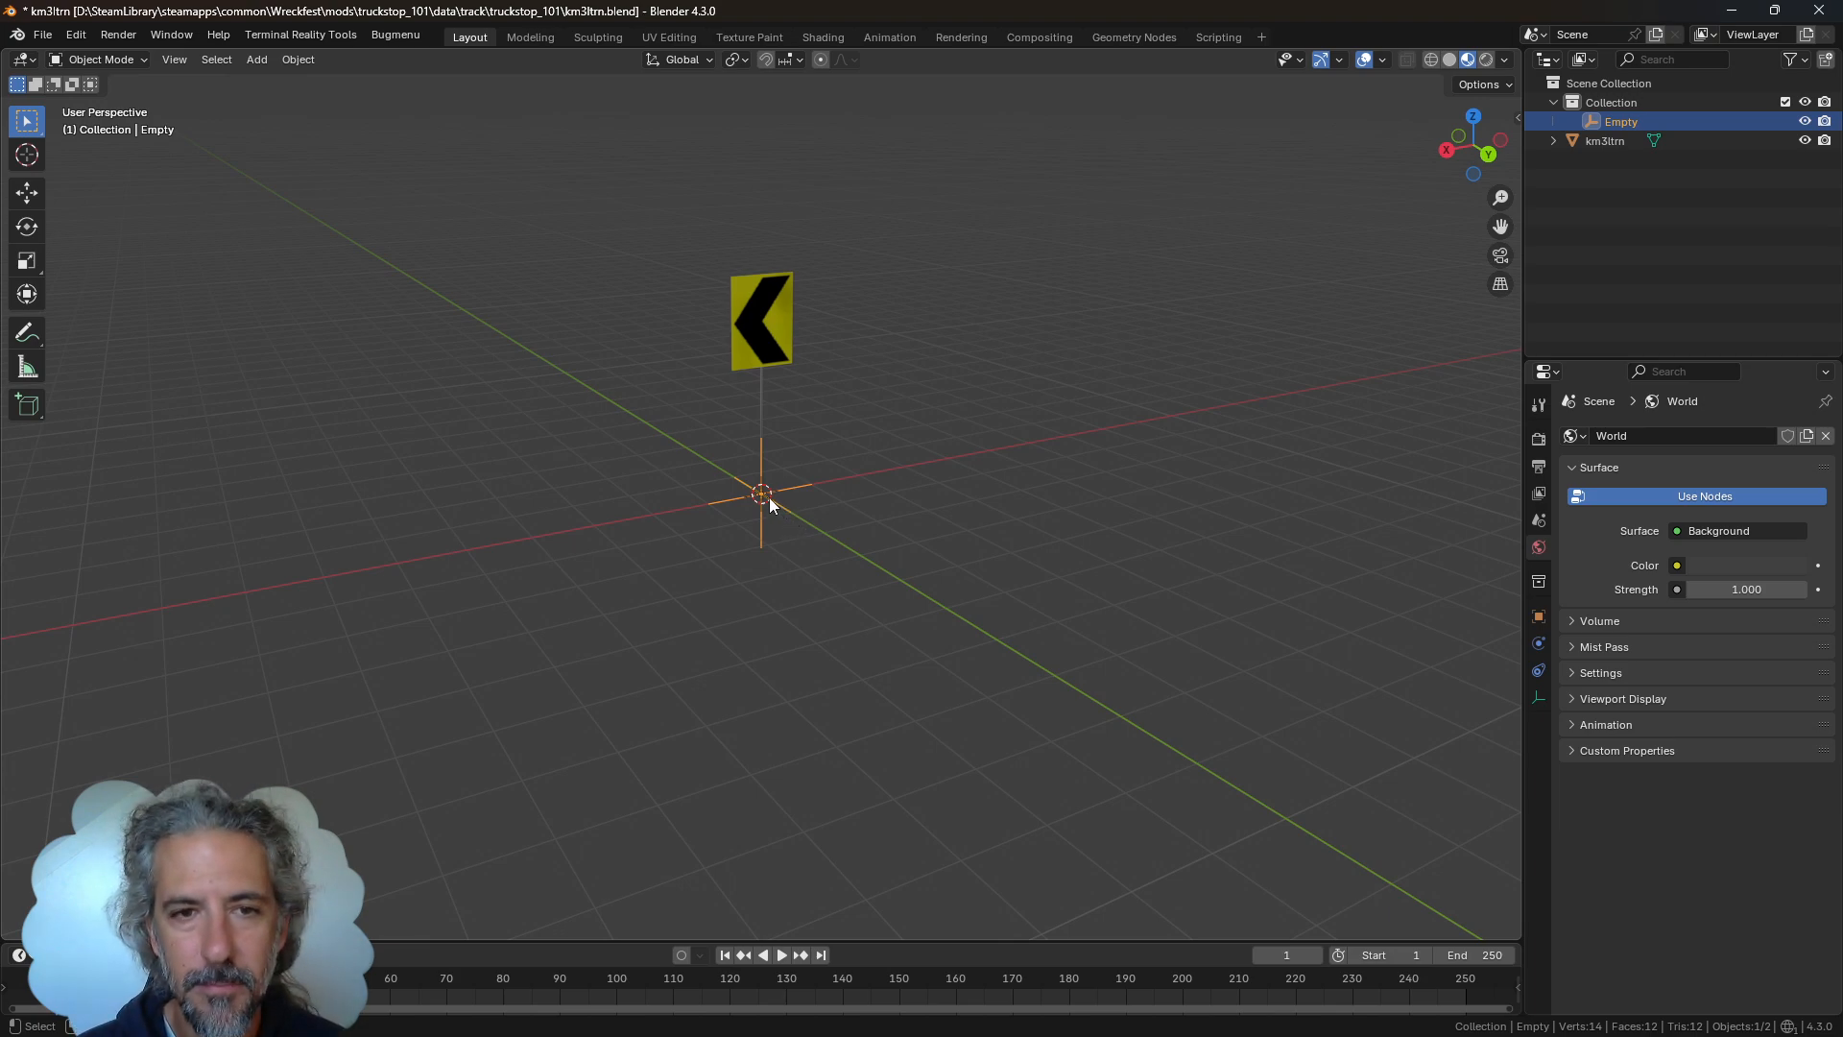
click(766, 336)
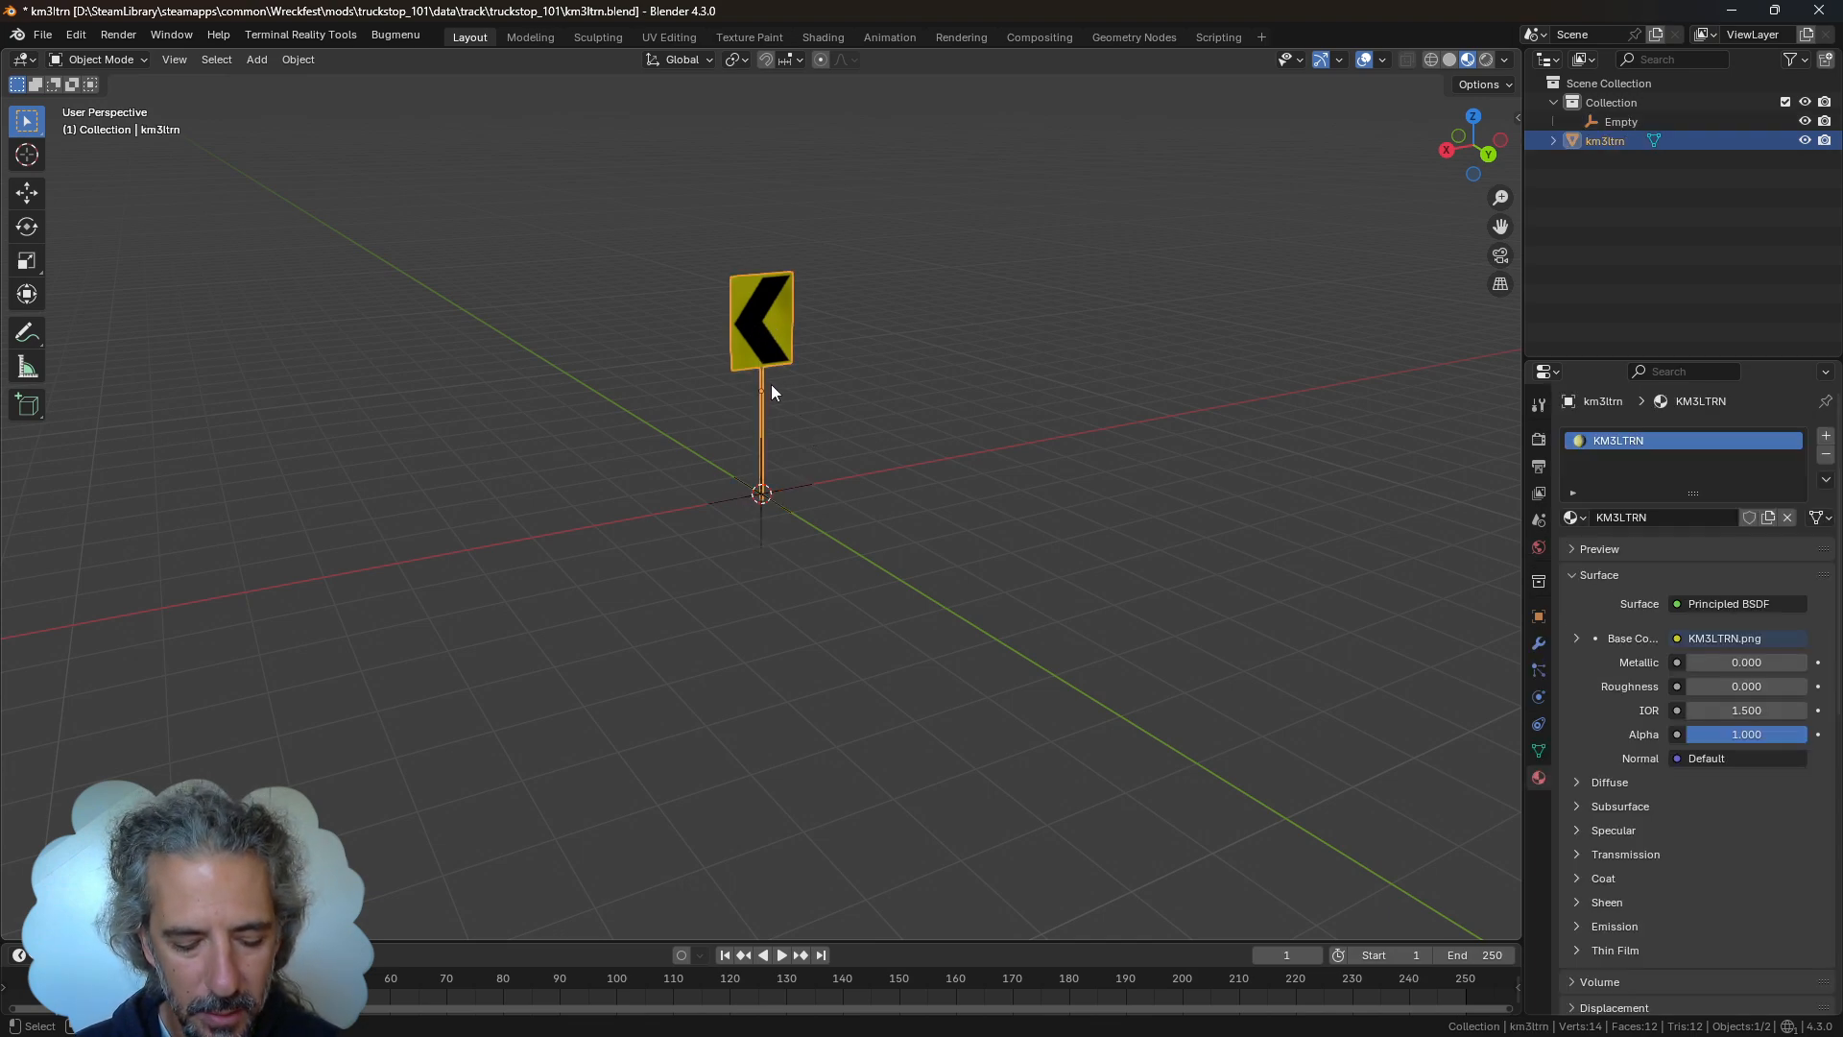
key(g)
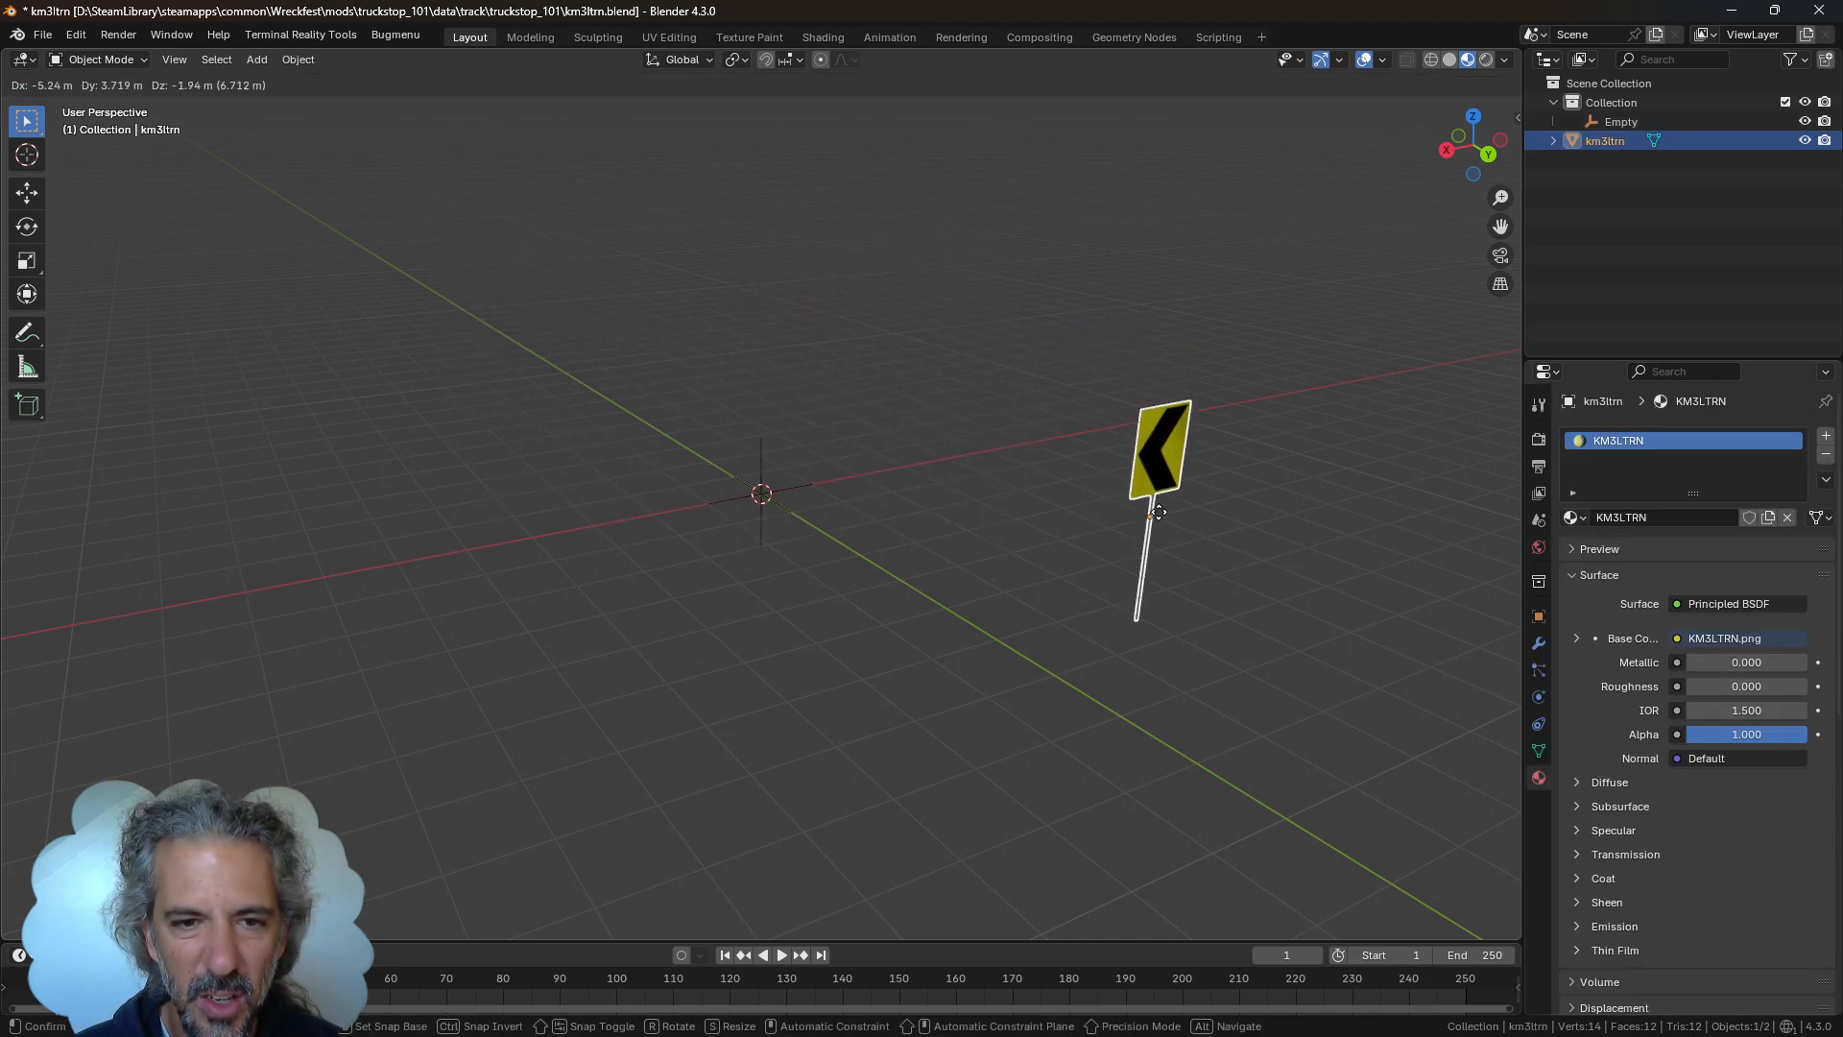
click(1049, 525)
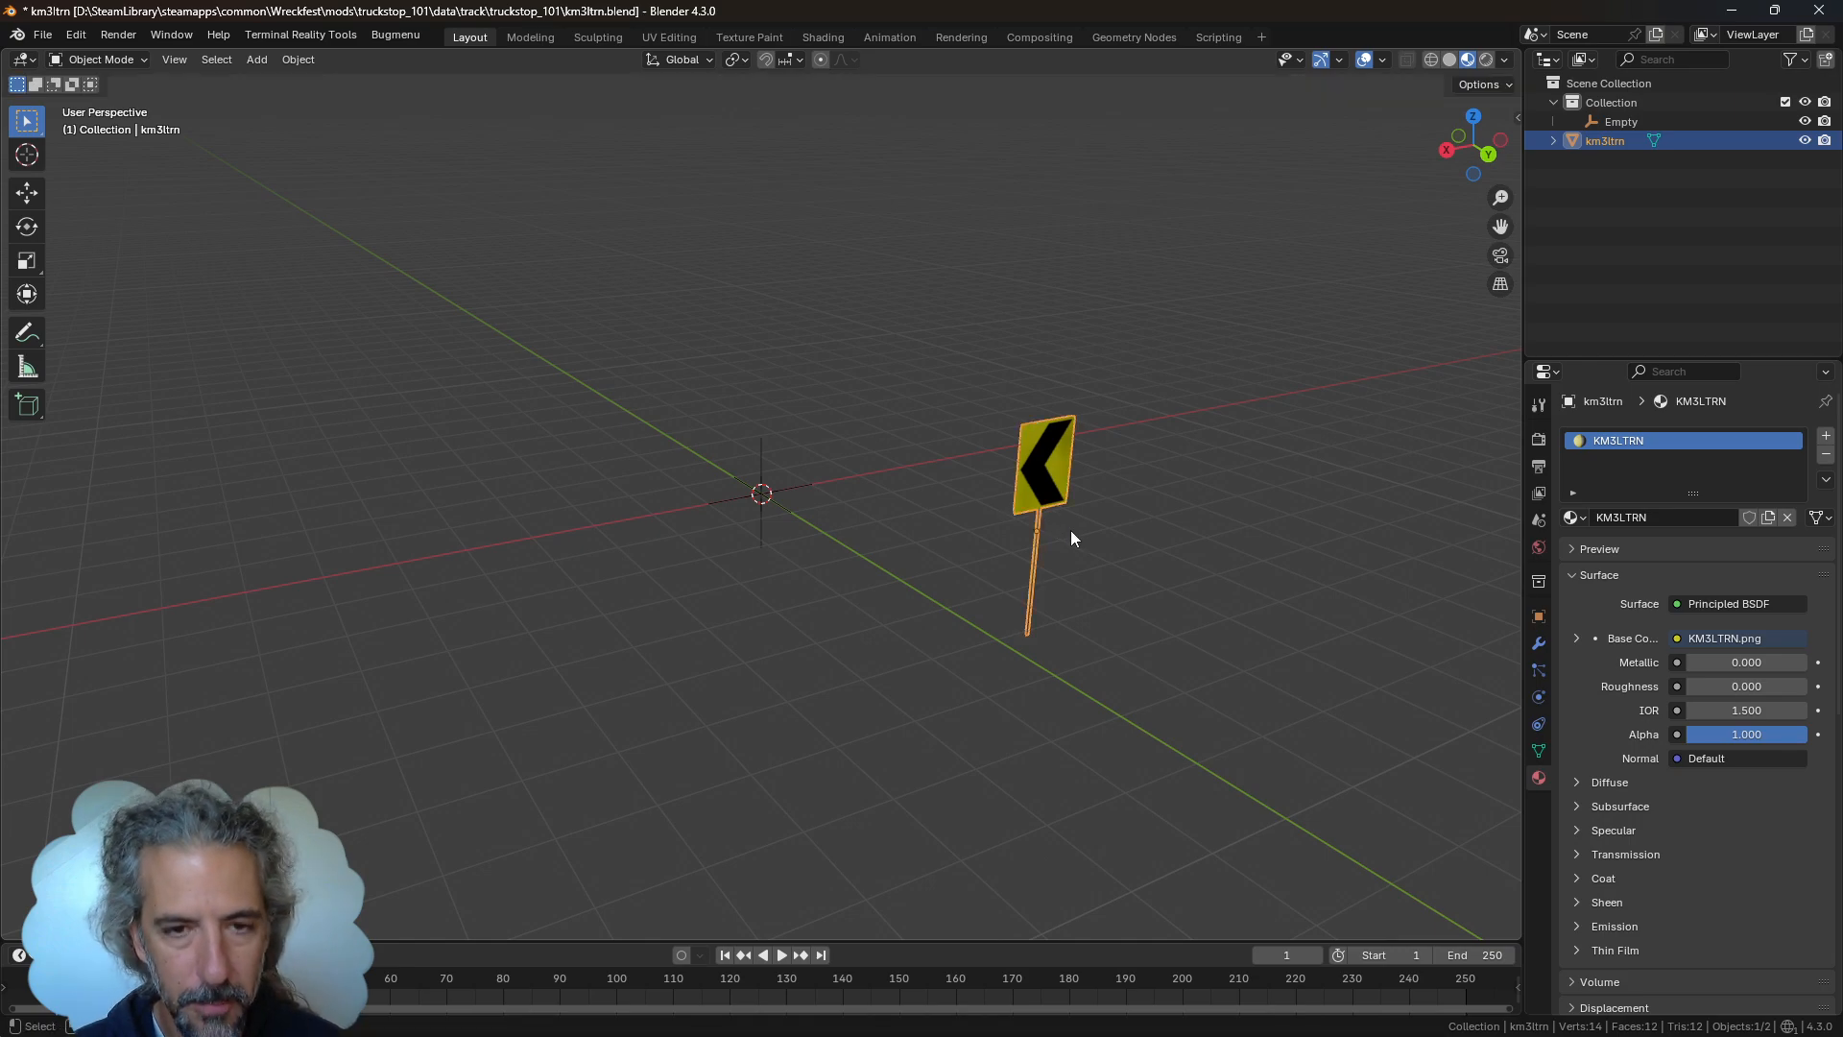
Undo the sign's move and lower the empty about 0.69 m along the Z axis, below the pole's base
key(ctrl+z)
click(760, 518)
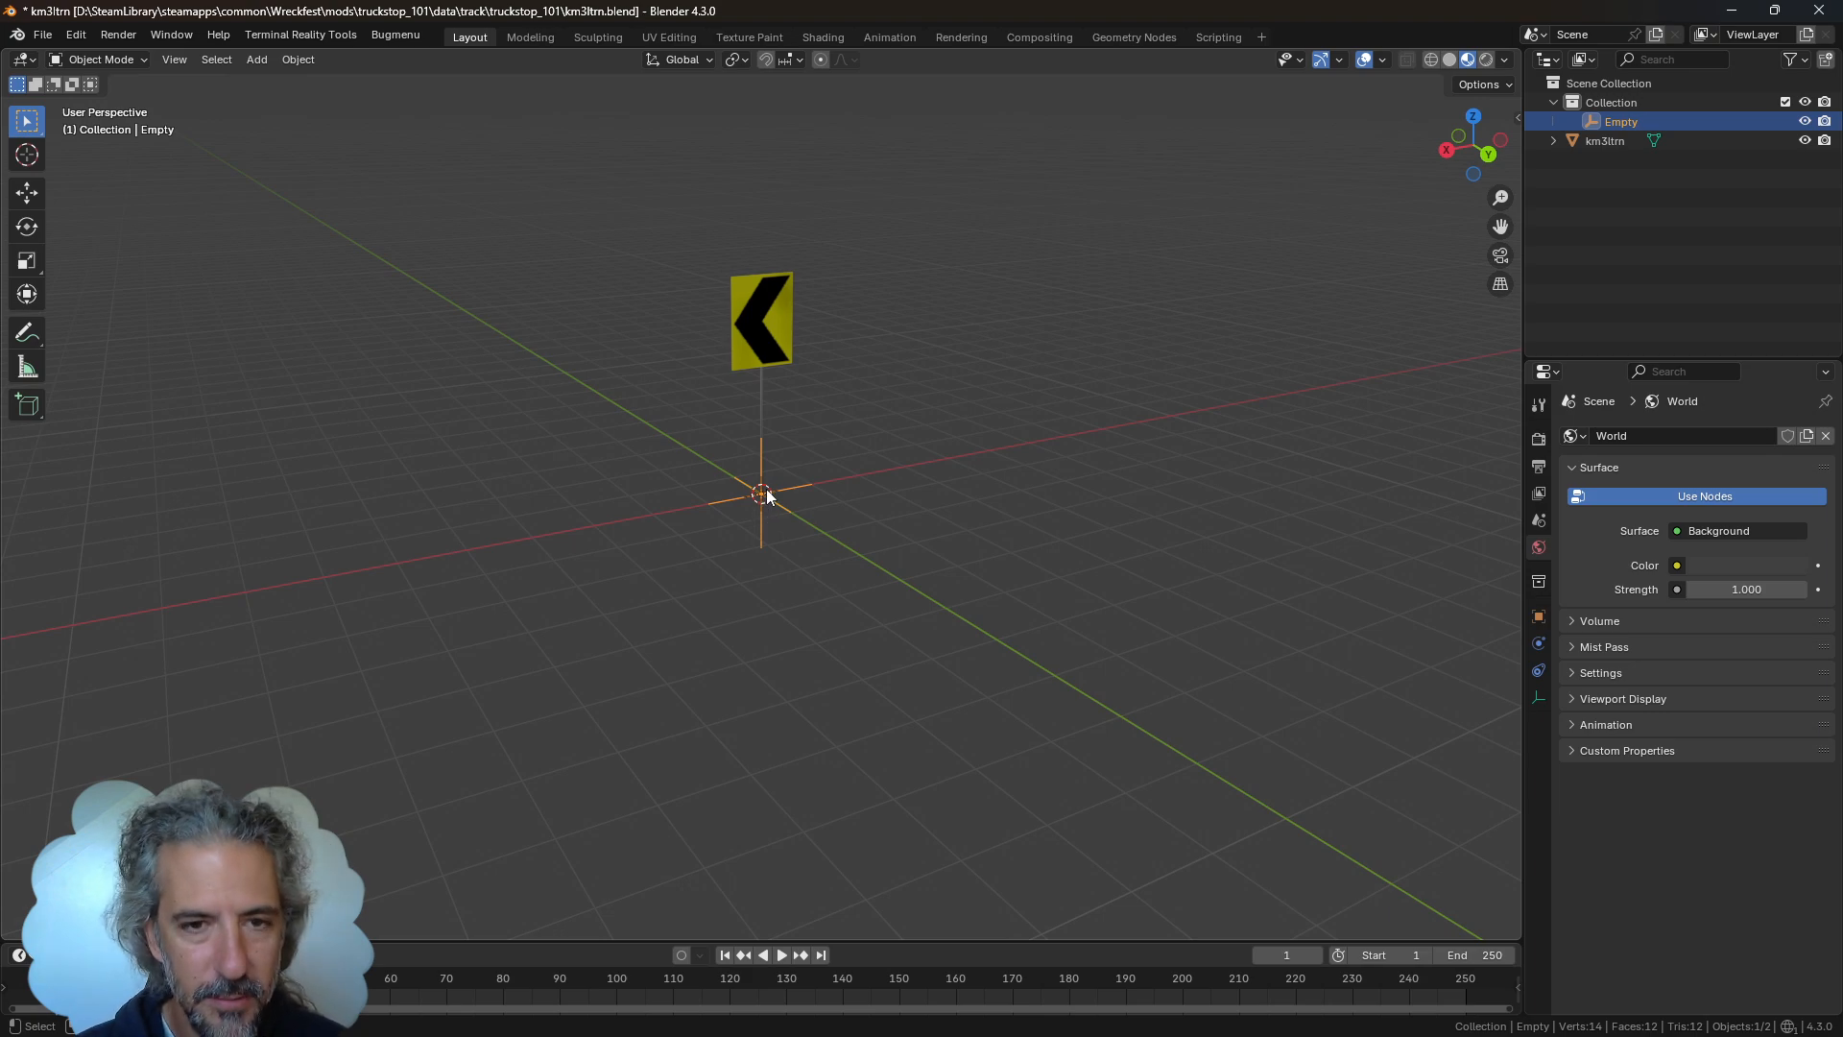
key(g)
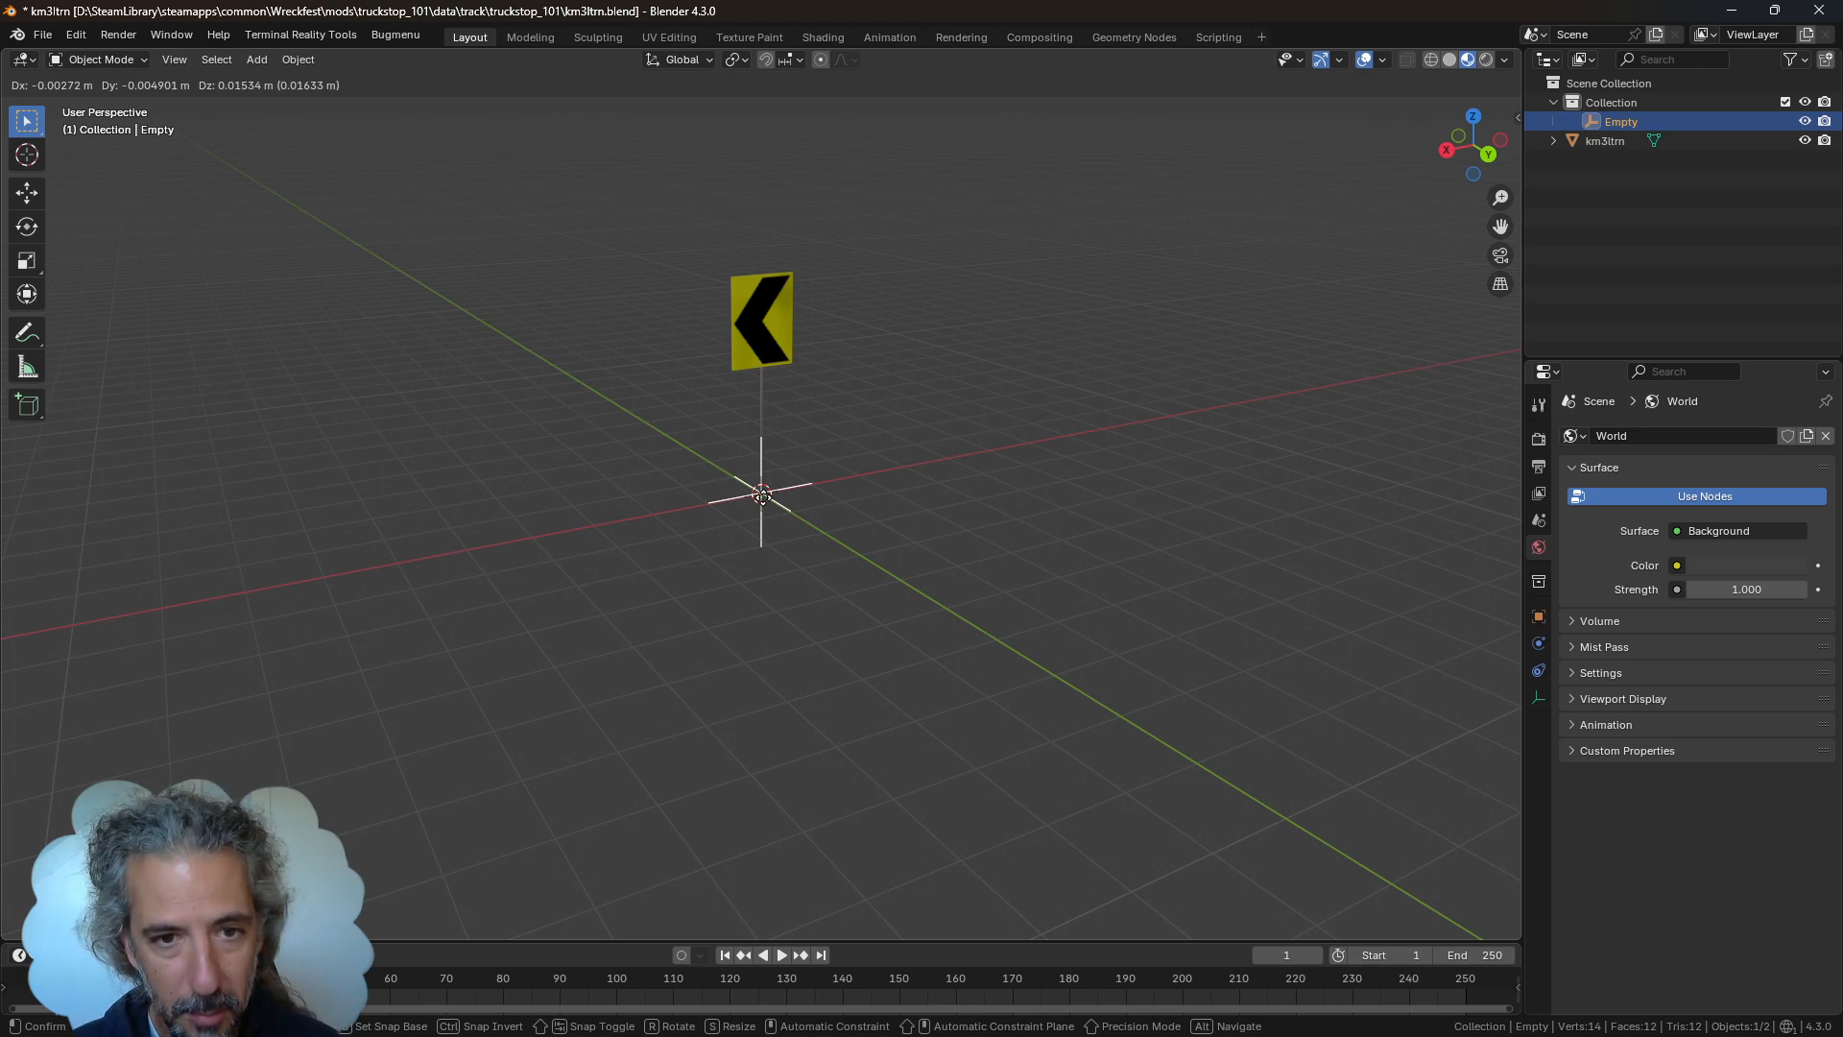
key(z)
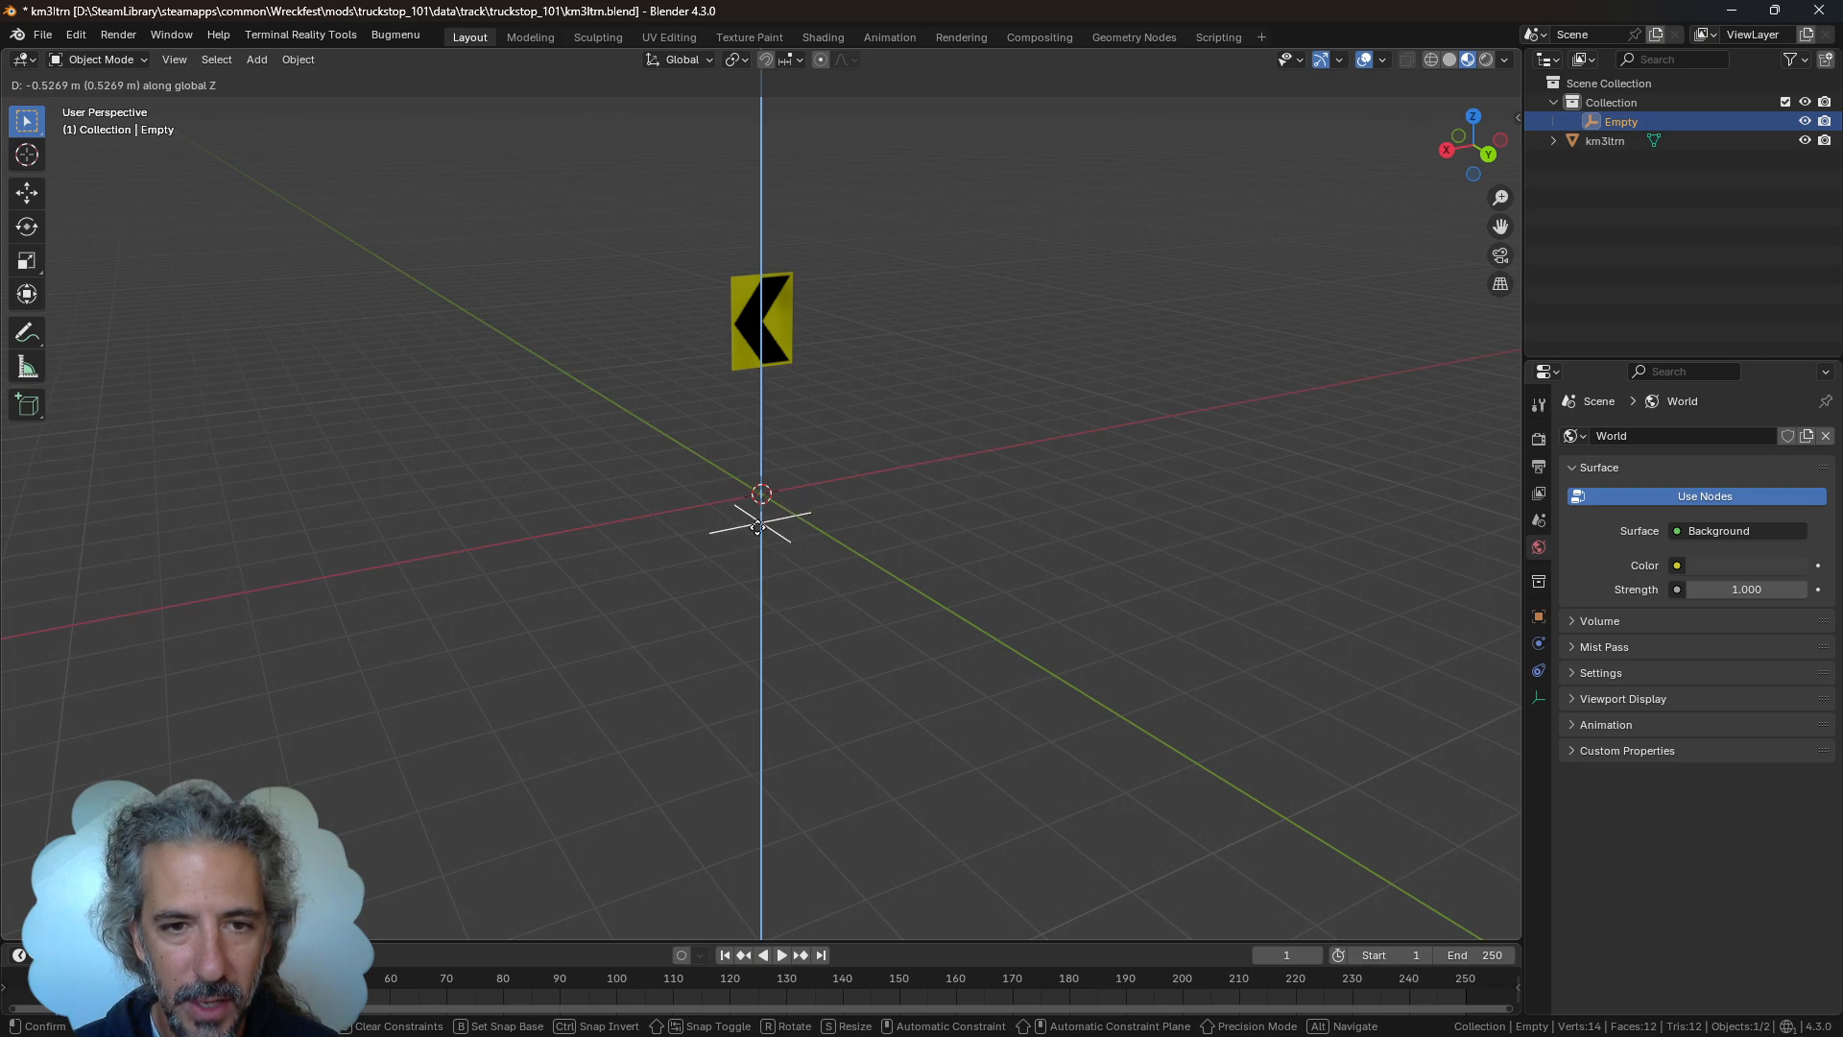
click(759, 536)
click(1183, 595)
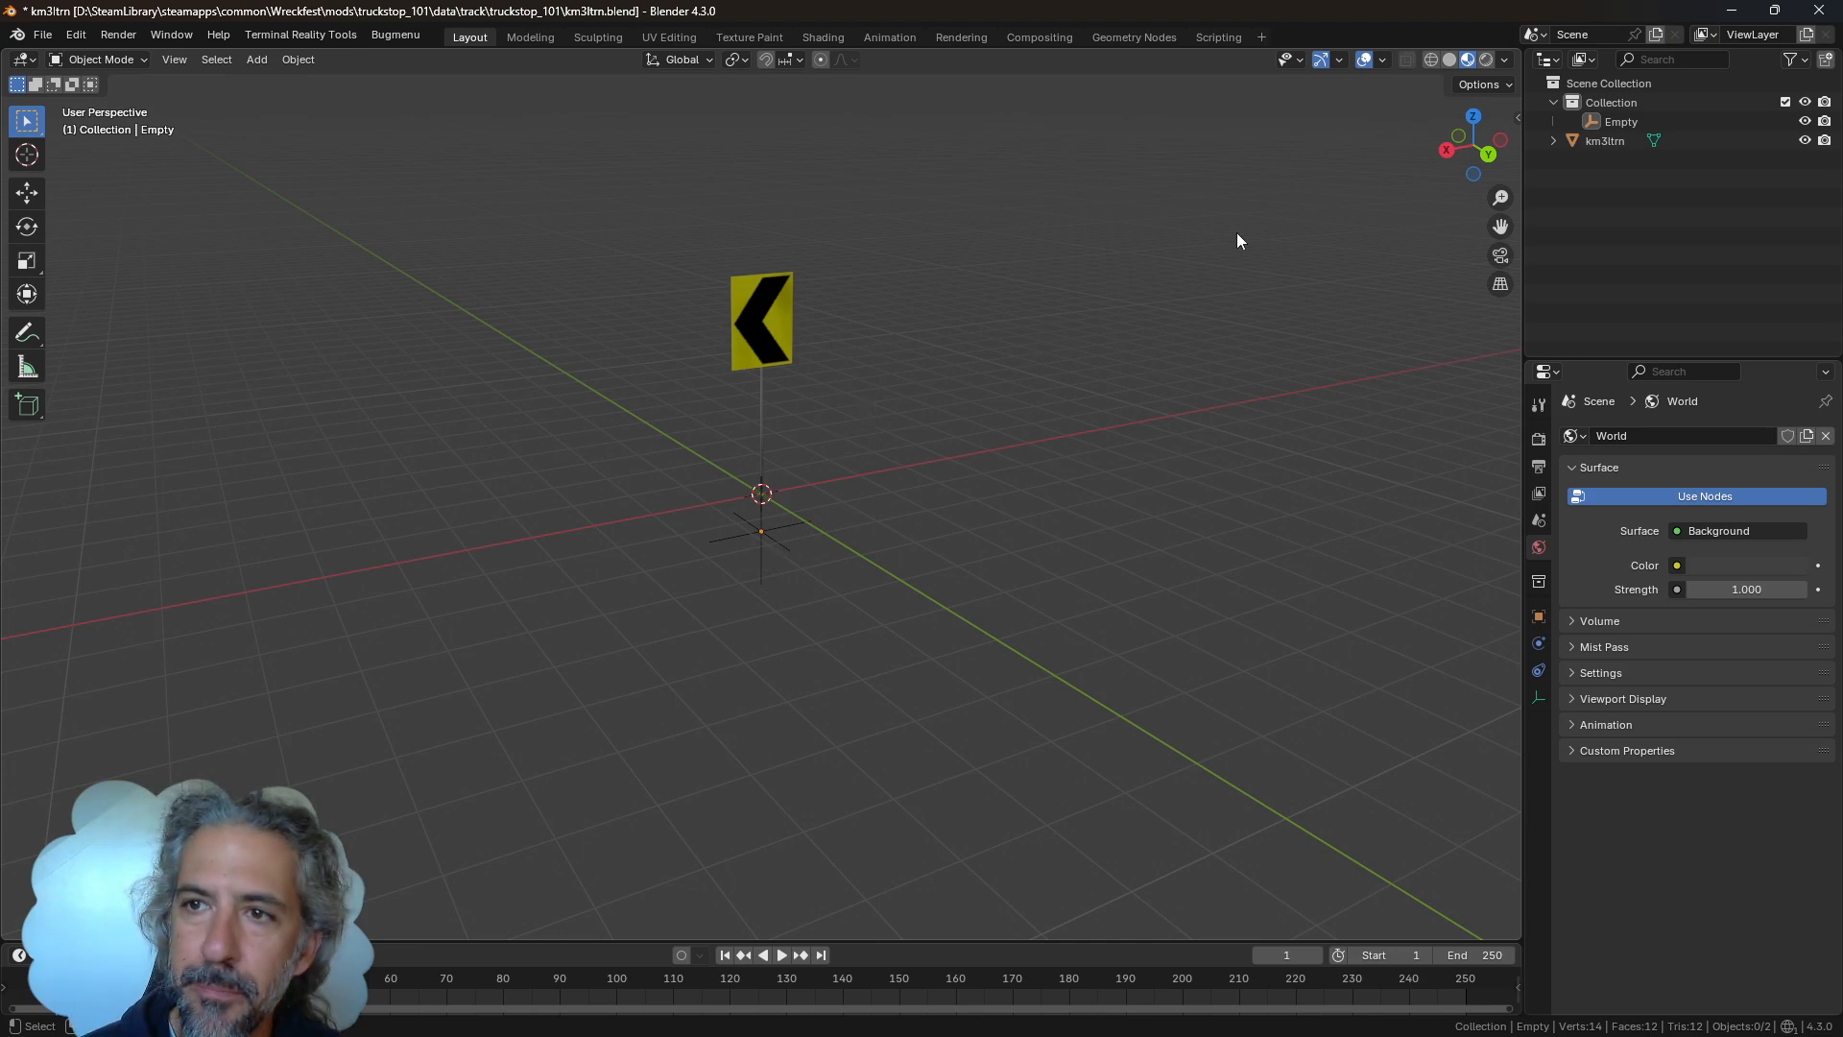
Rename the empty as km3ltrn_dummy1
click(1636, 126)
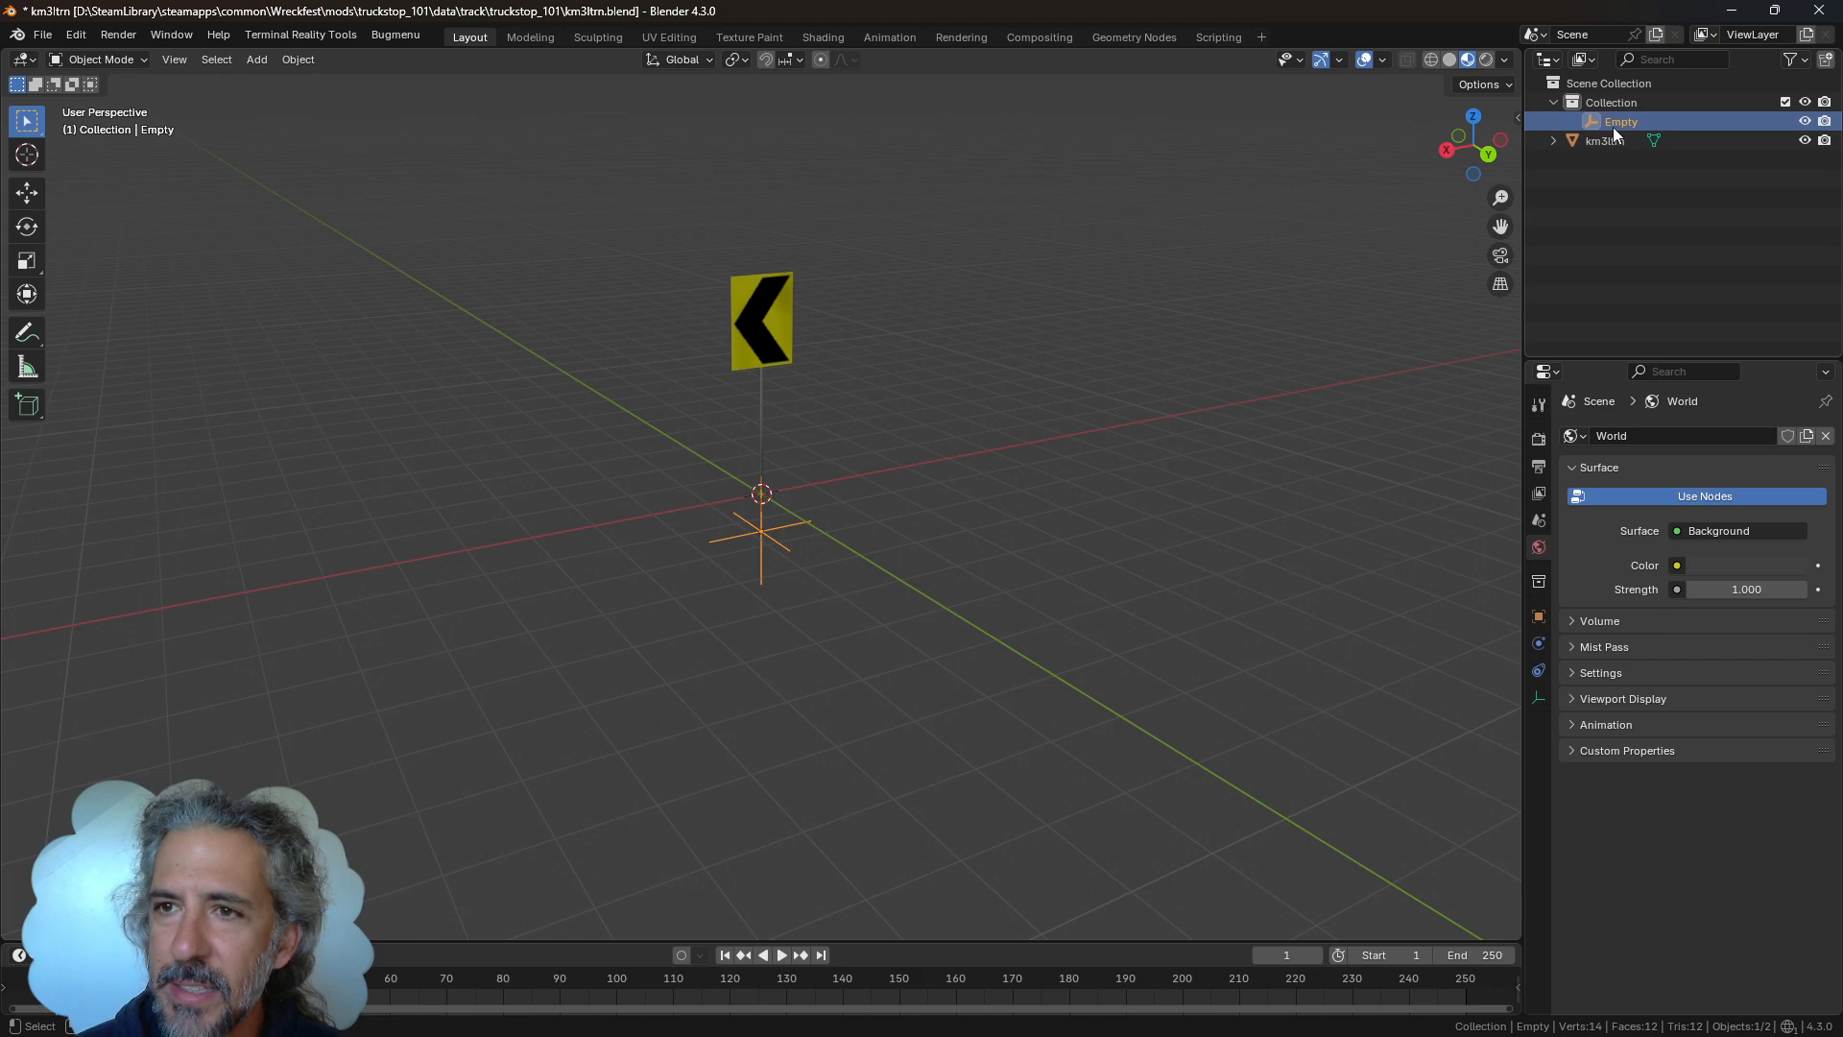
double_click(1611, 123)
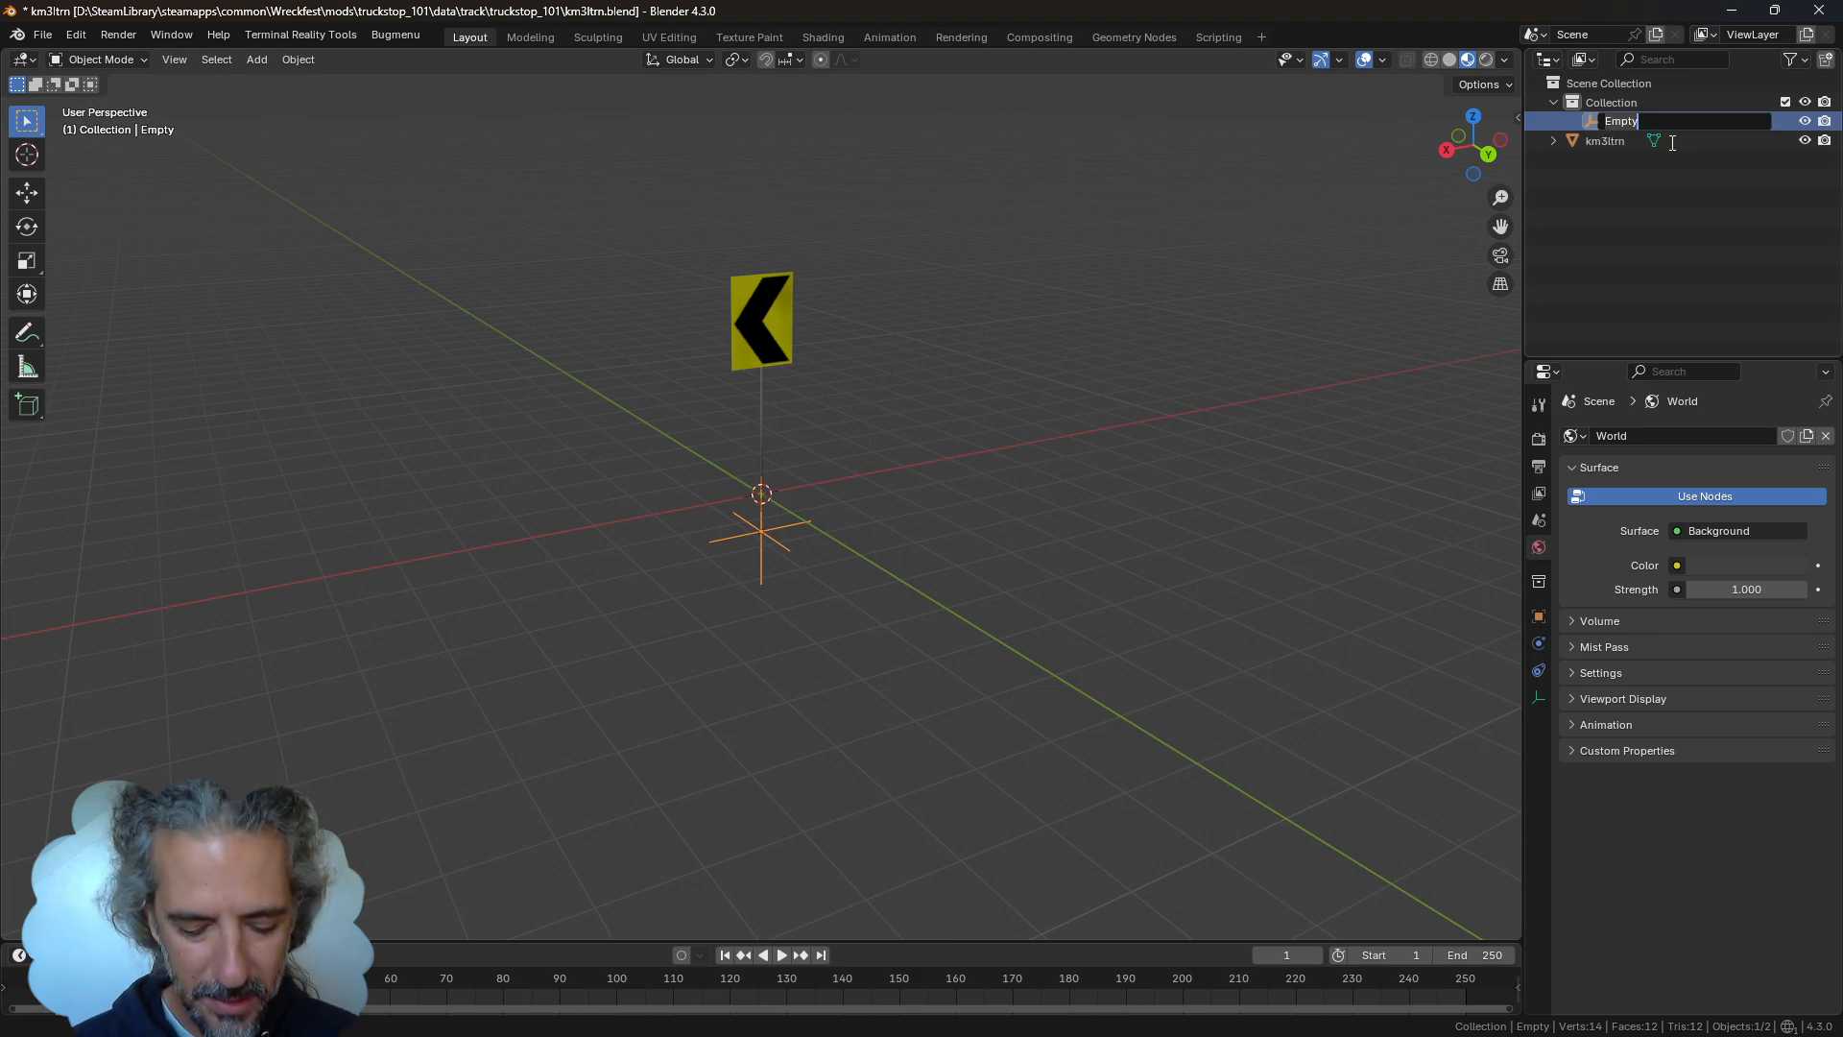
text(km)
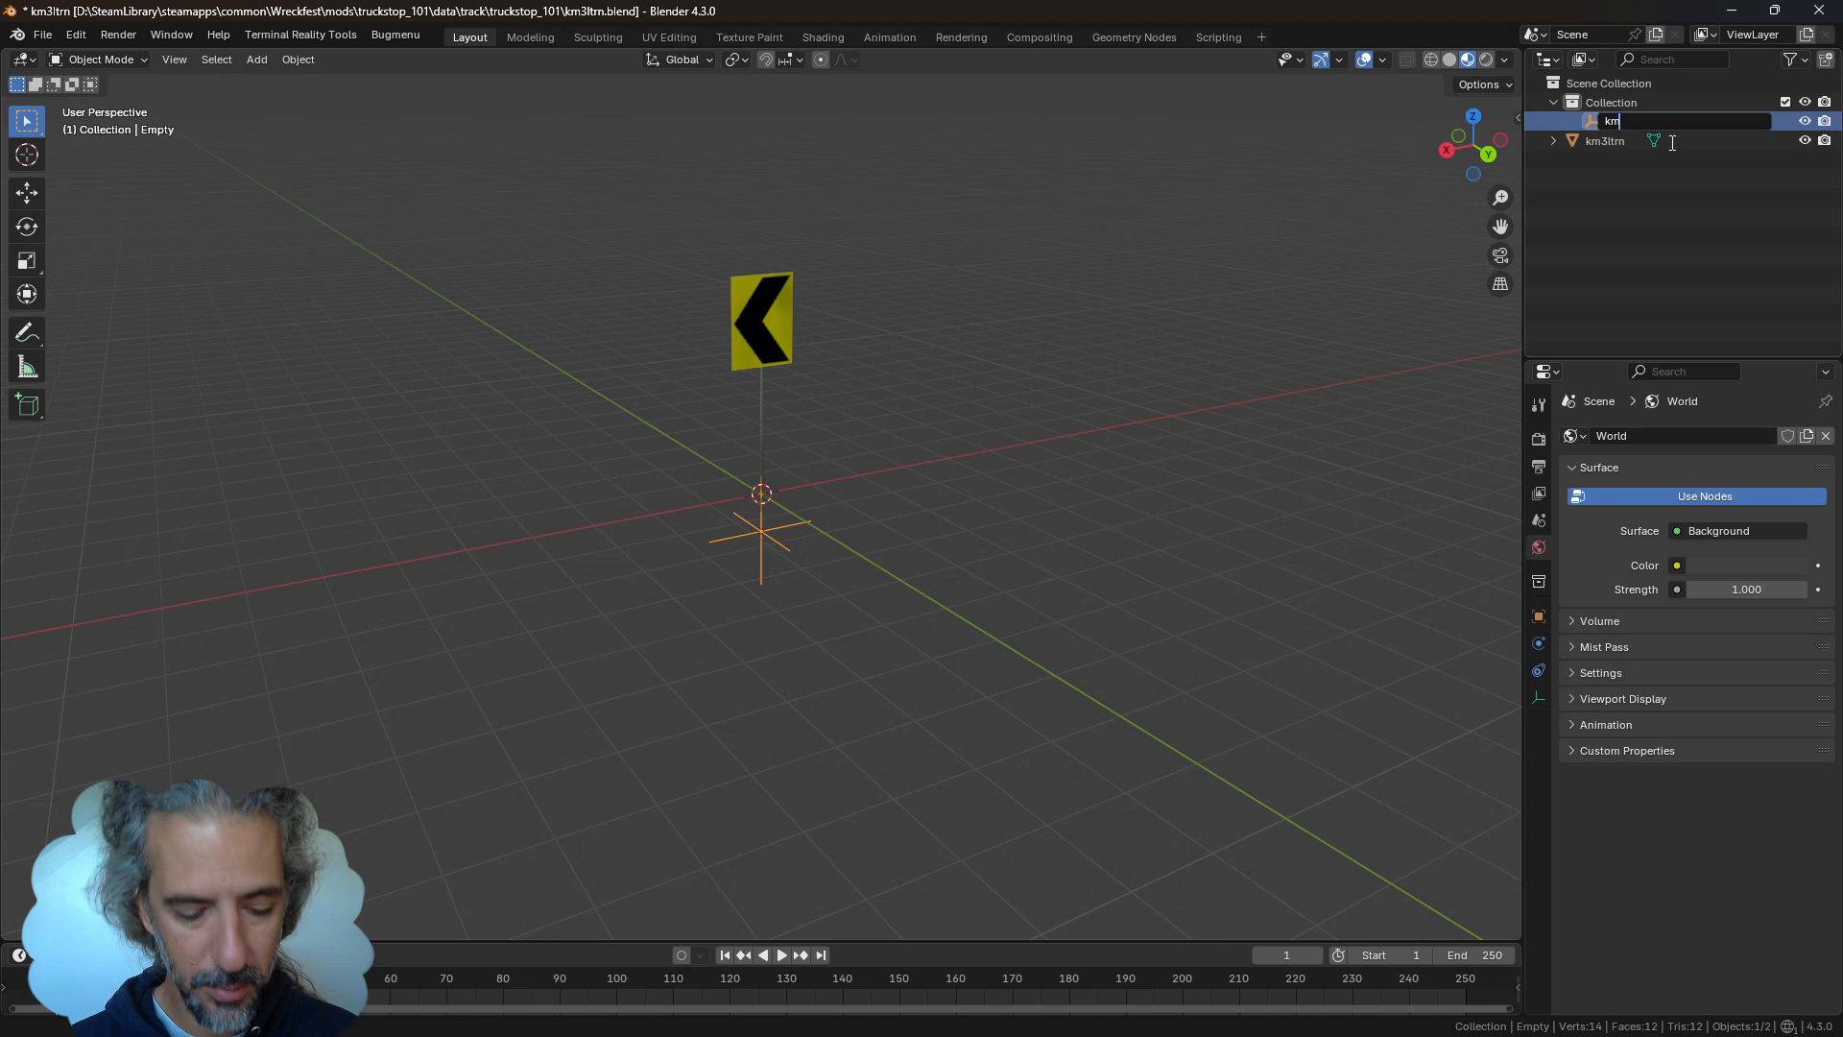
text(3ltrn)
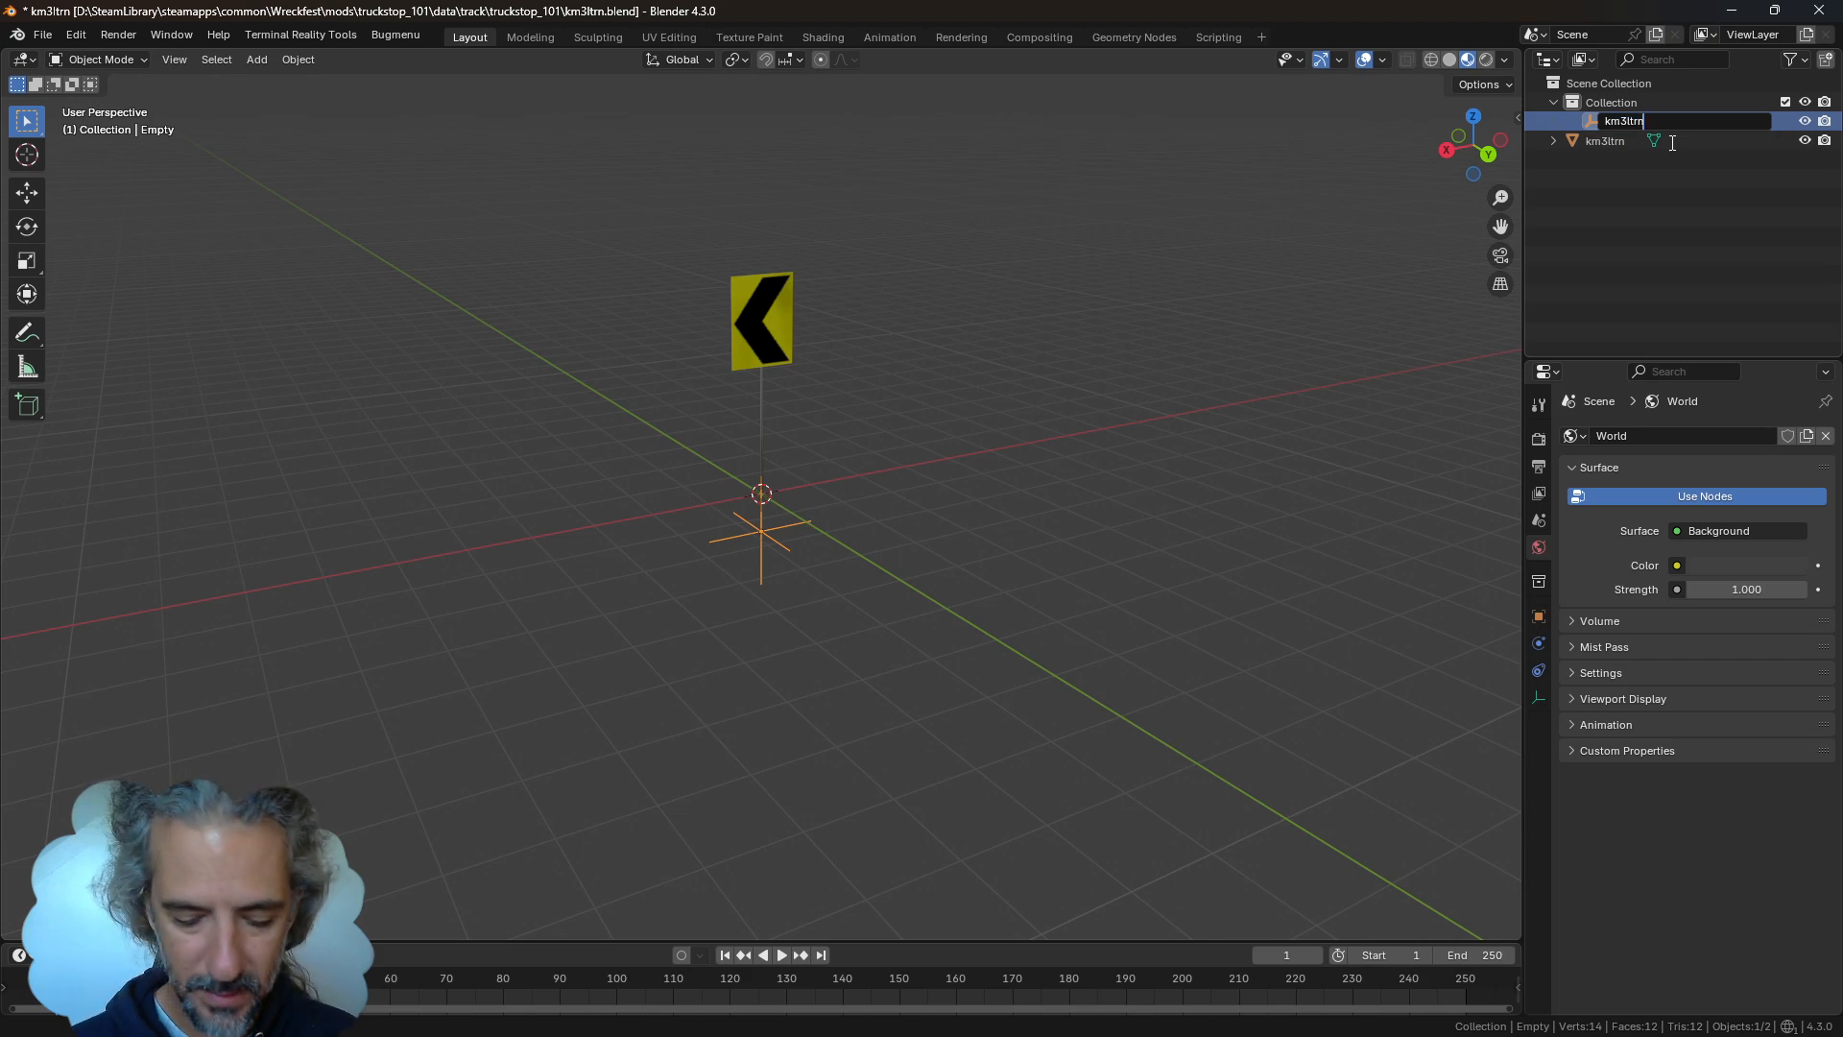
text(_dummy1)
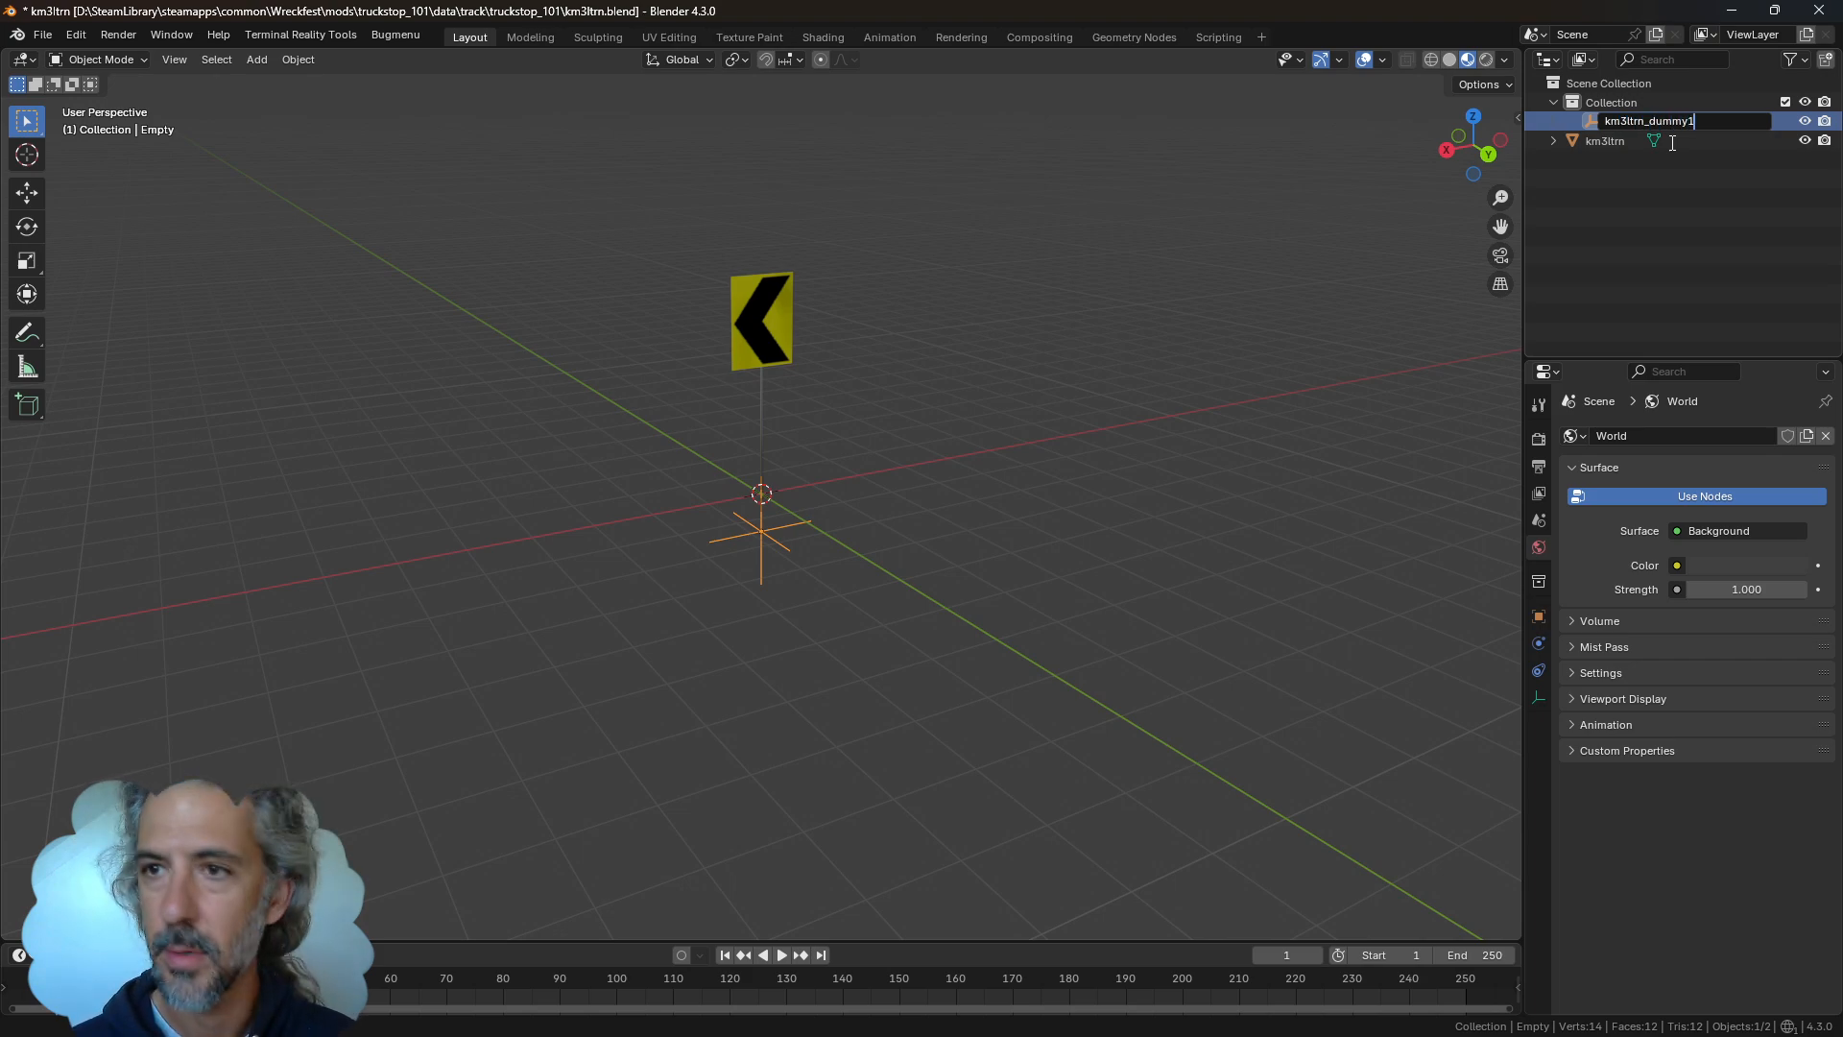
key(Return)
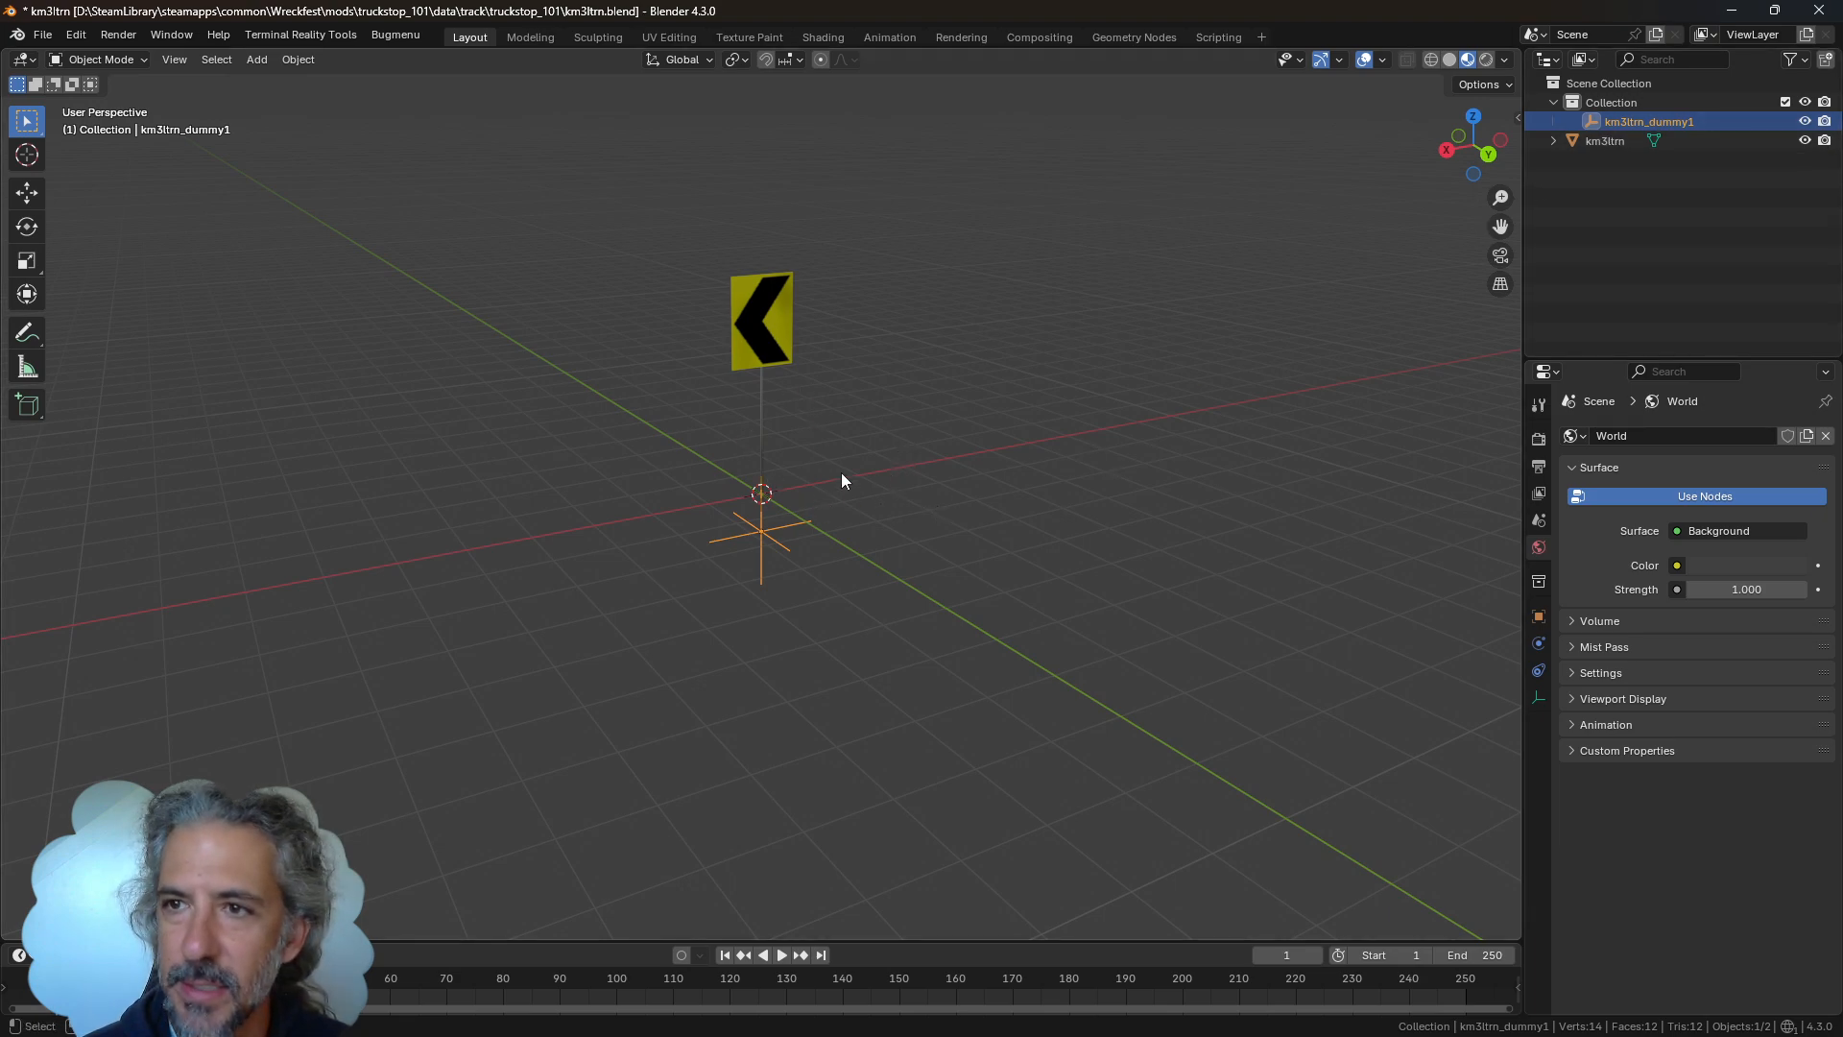
Add a cube mesh at the world origin, around the base of the sign's pole
click(932, 474)
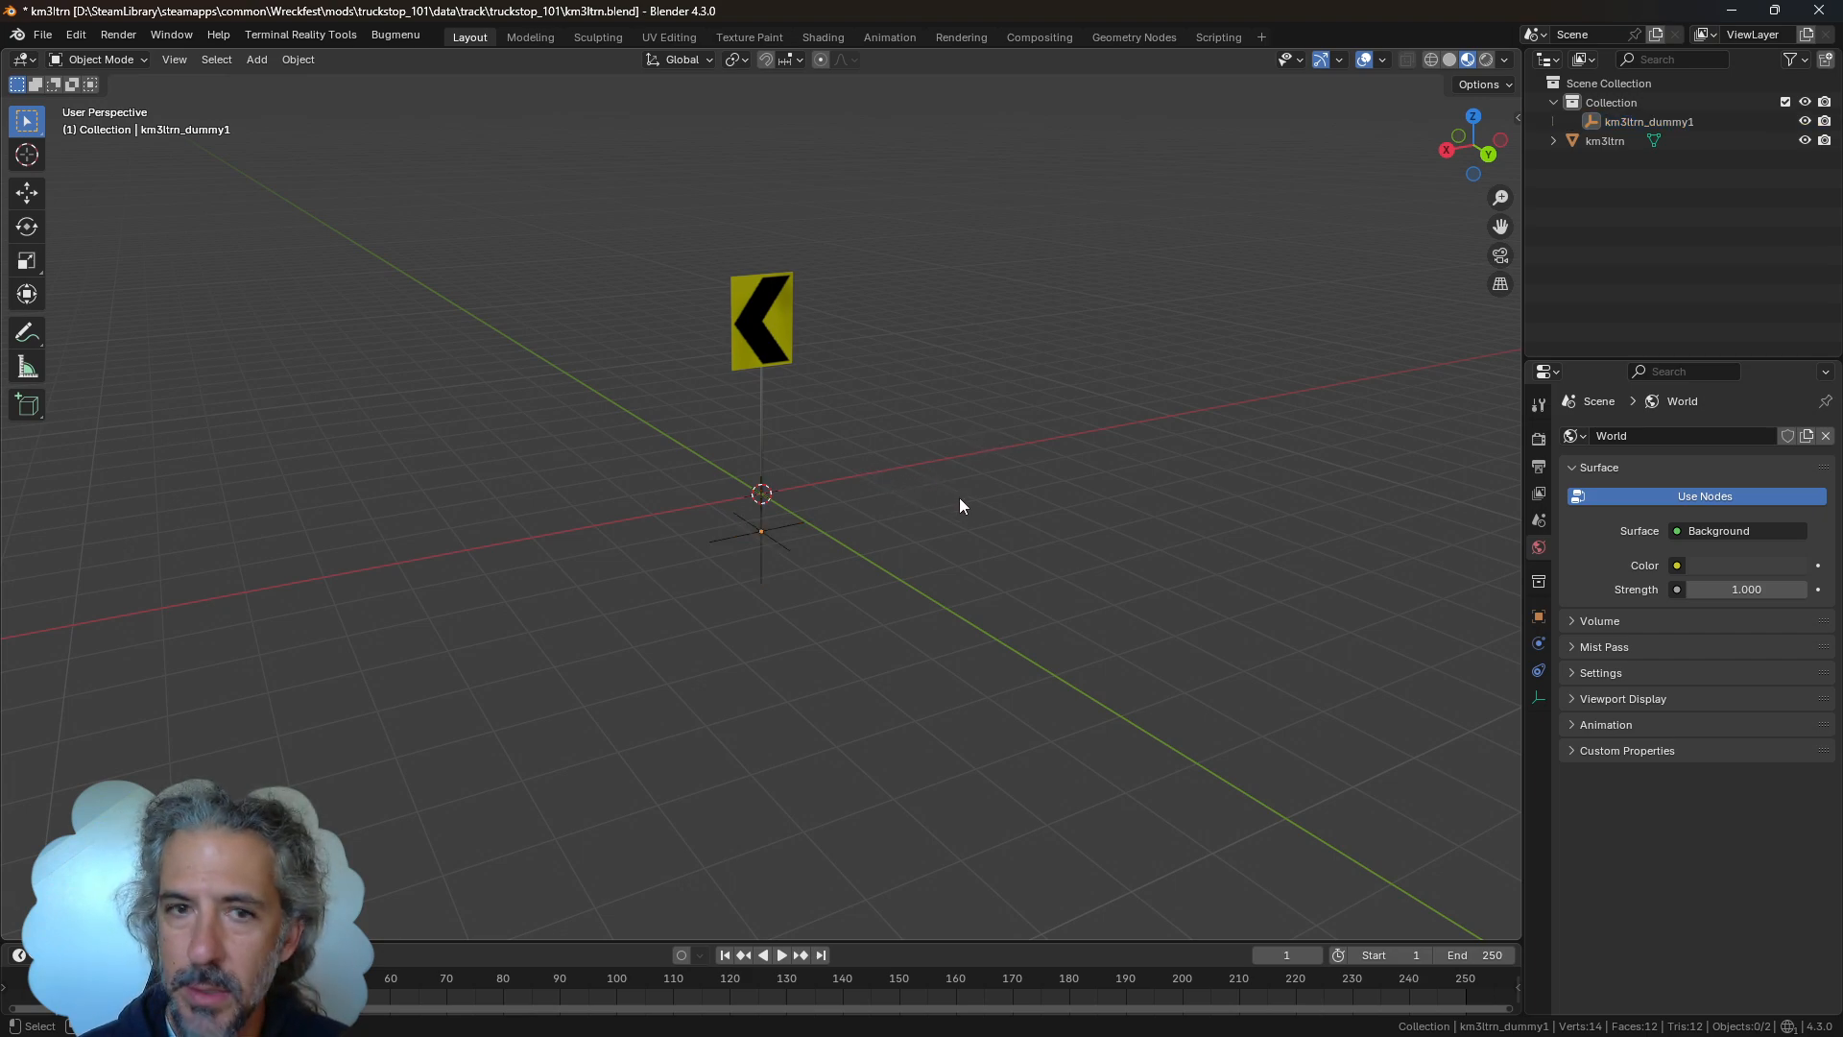
key(shift+a)
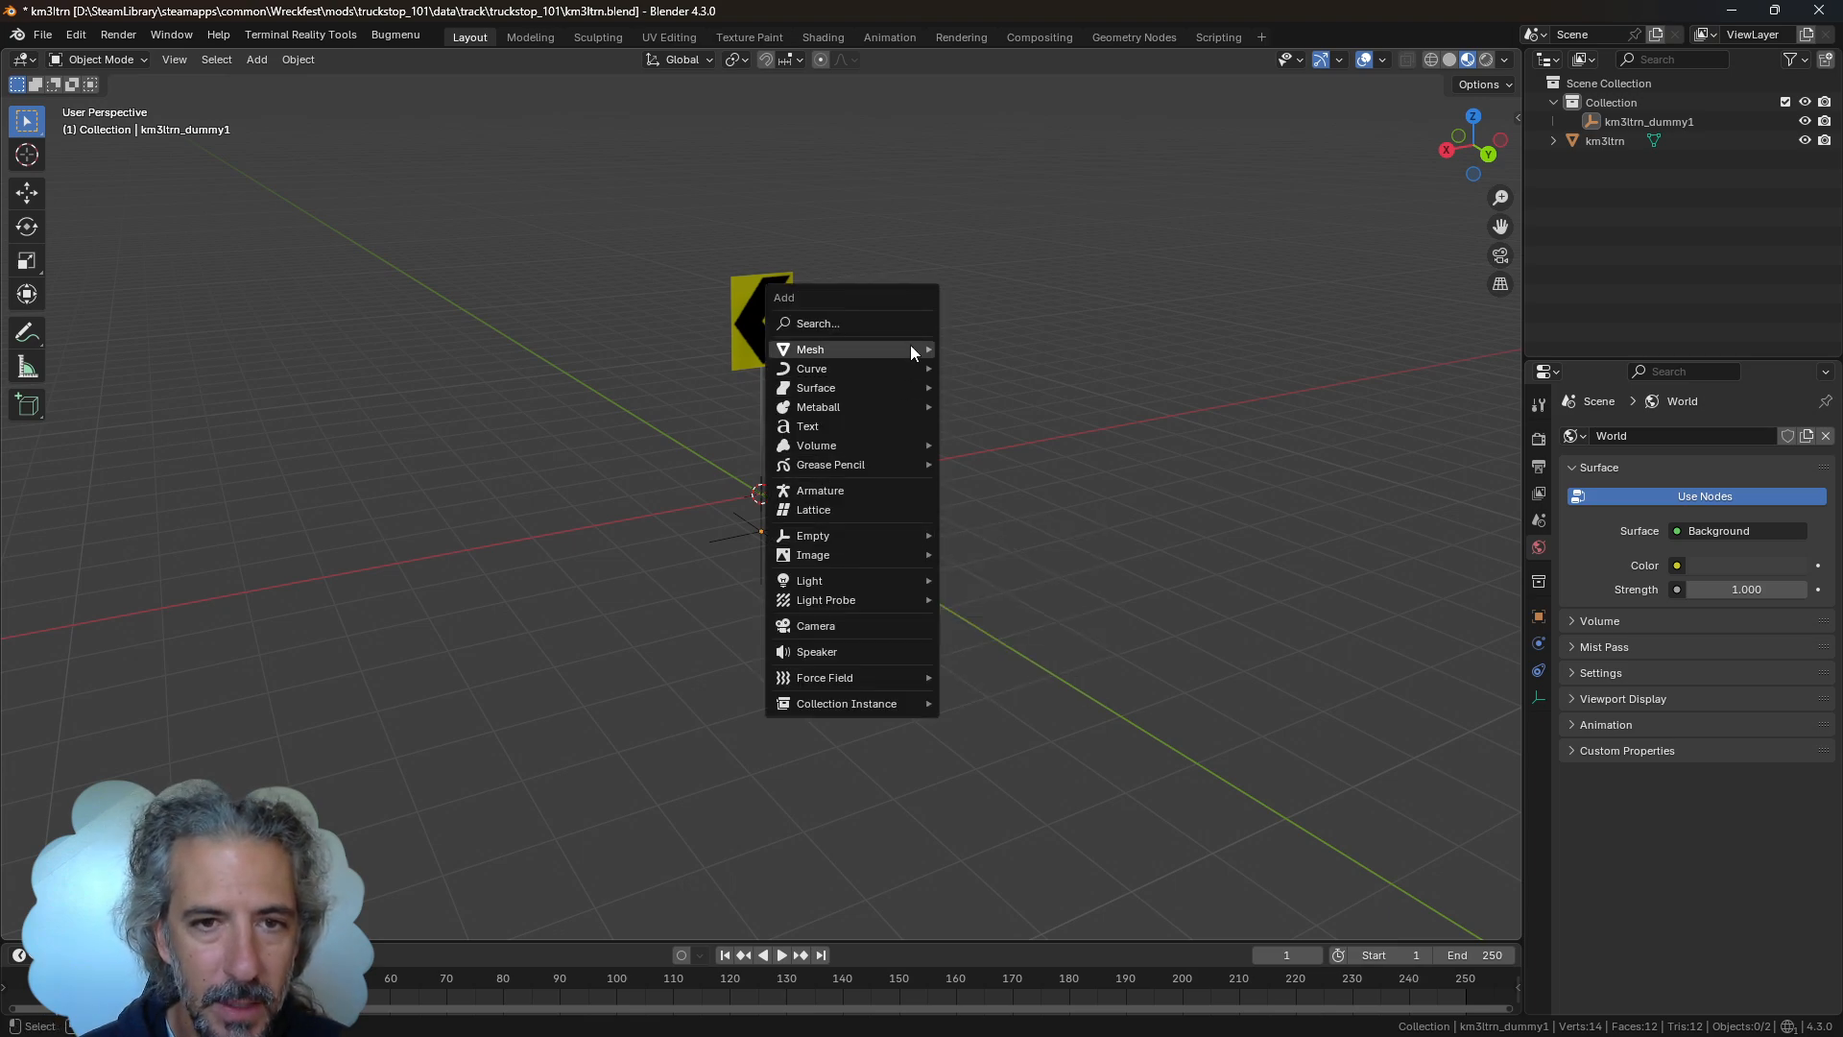
mouse_move(908, 346)
click(1019, 368)
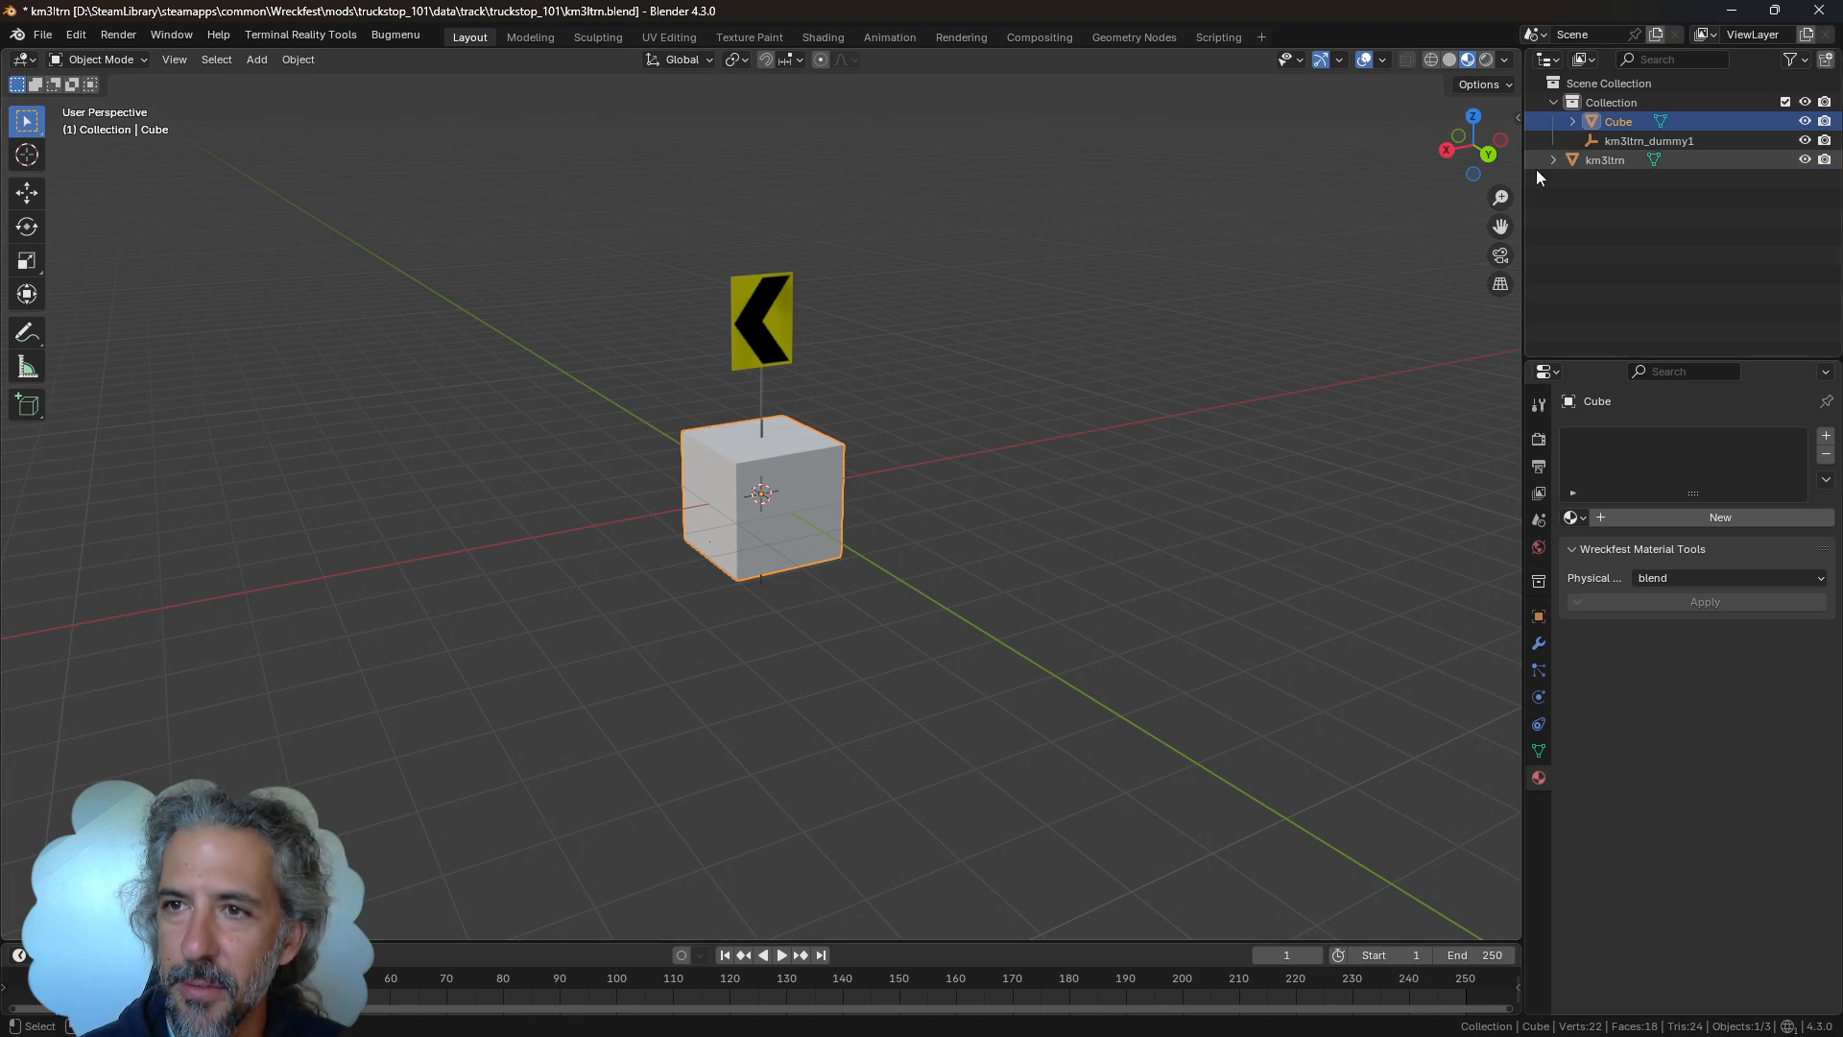
Rename the new cube as !km3ltrn_joint!
double_click(1620, 121)
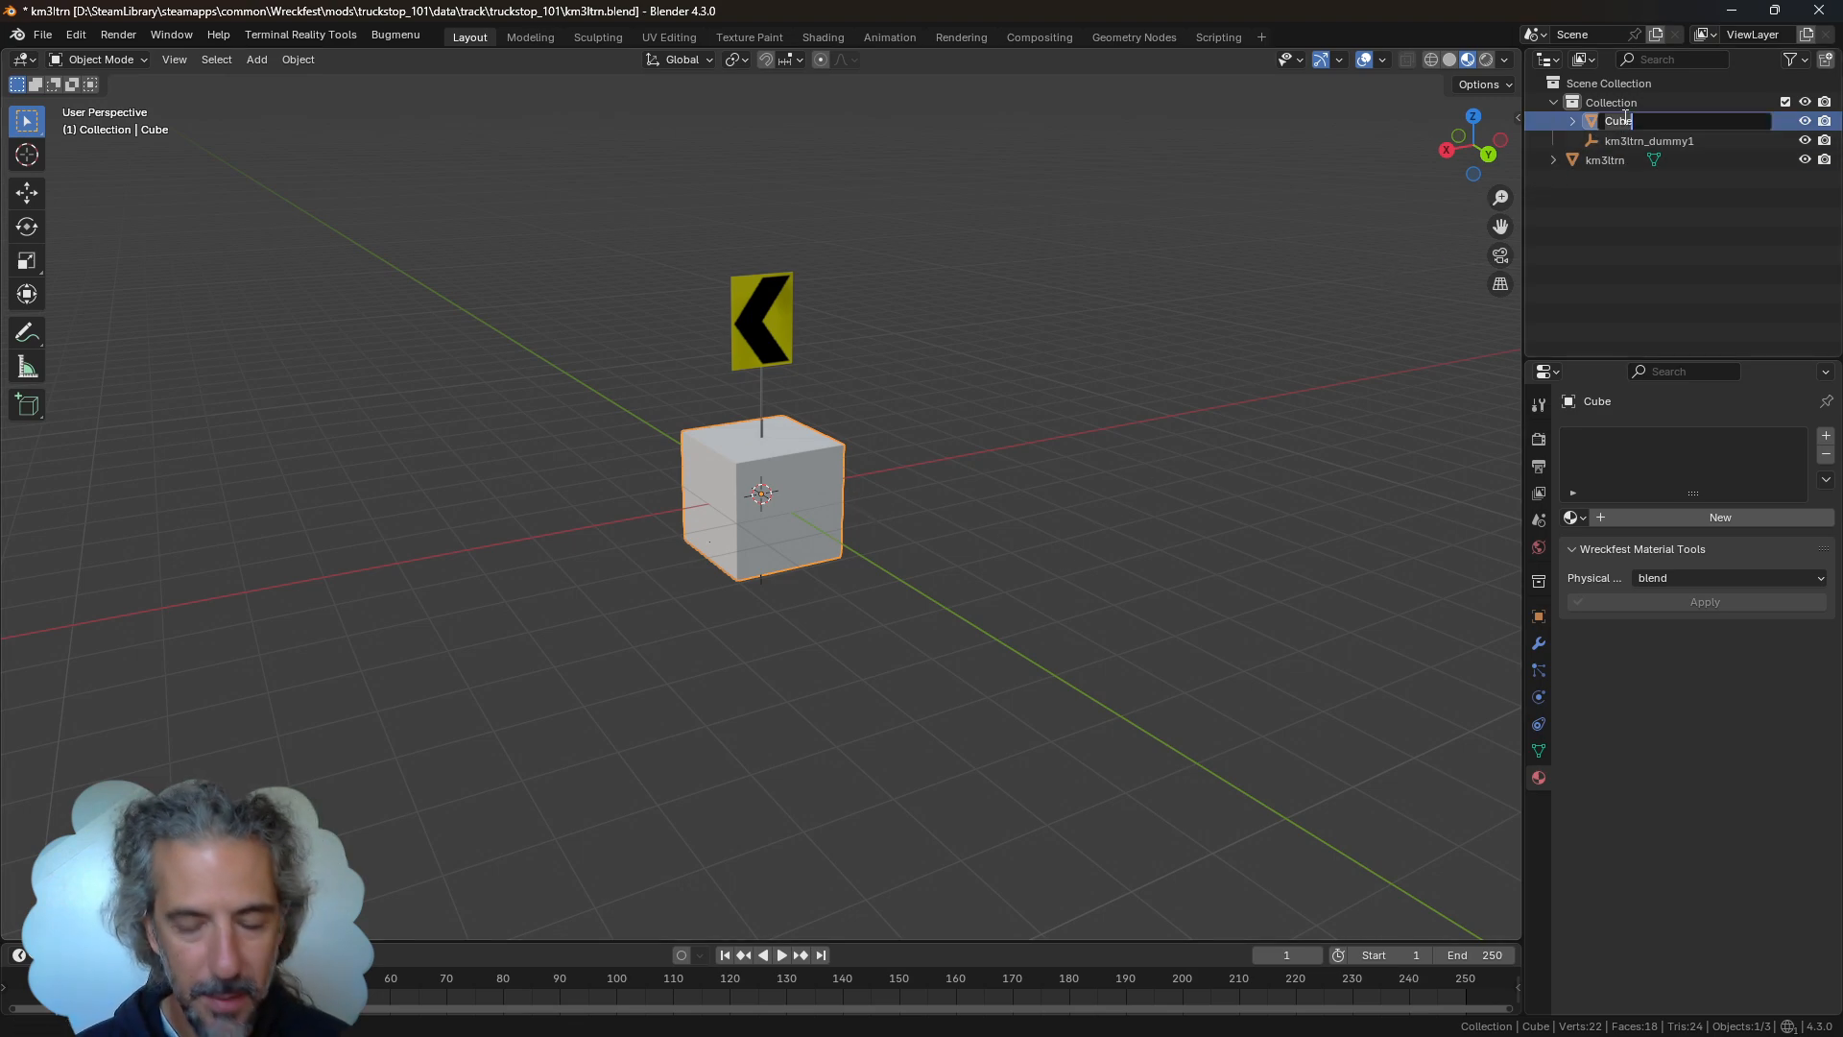
key(BackSpace)
text(!km3)
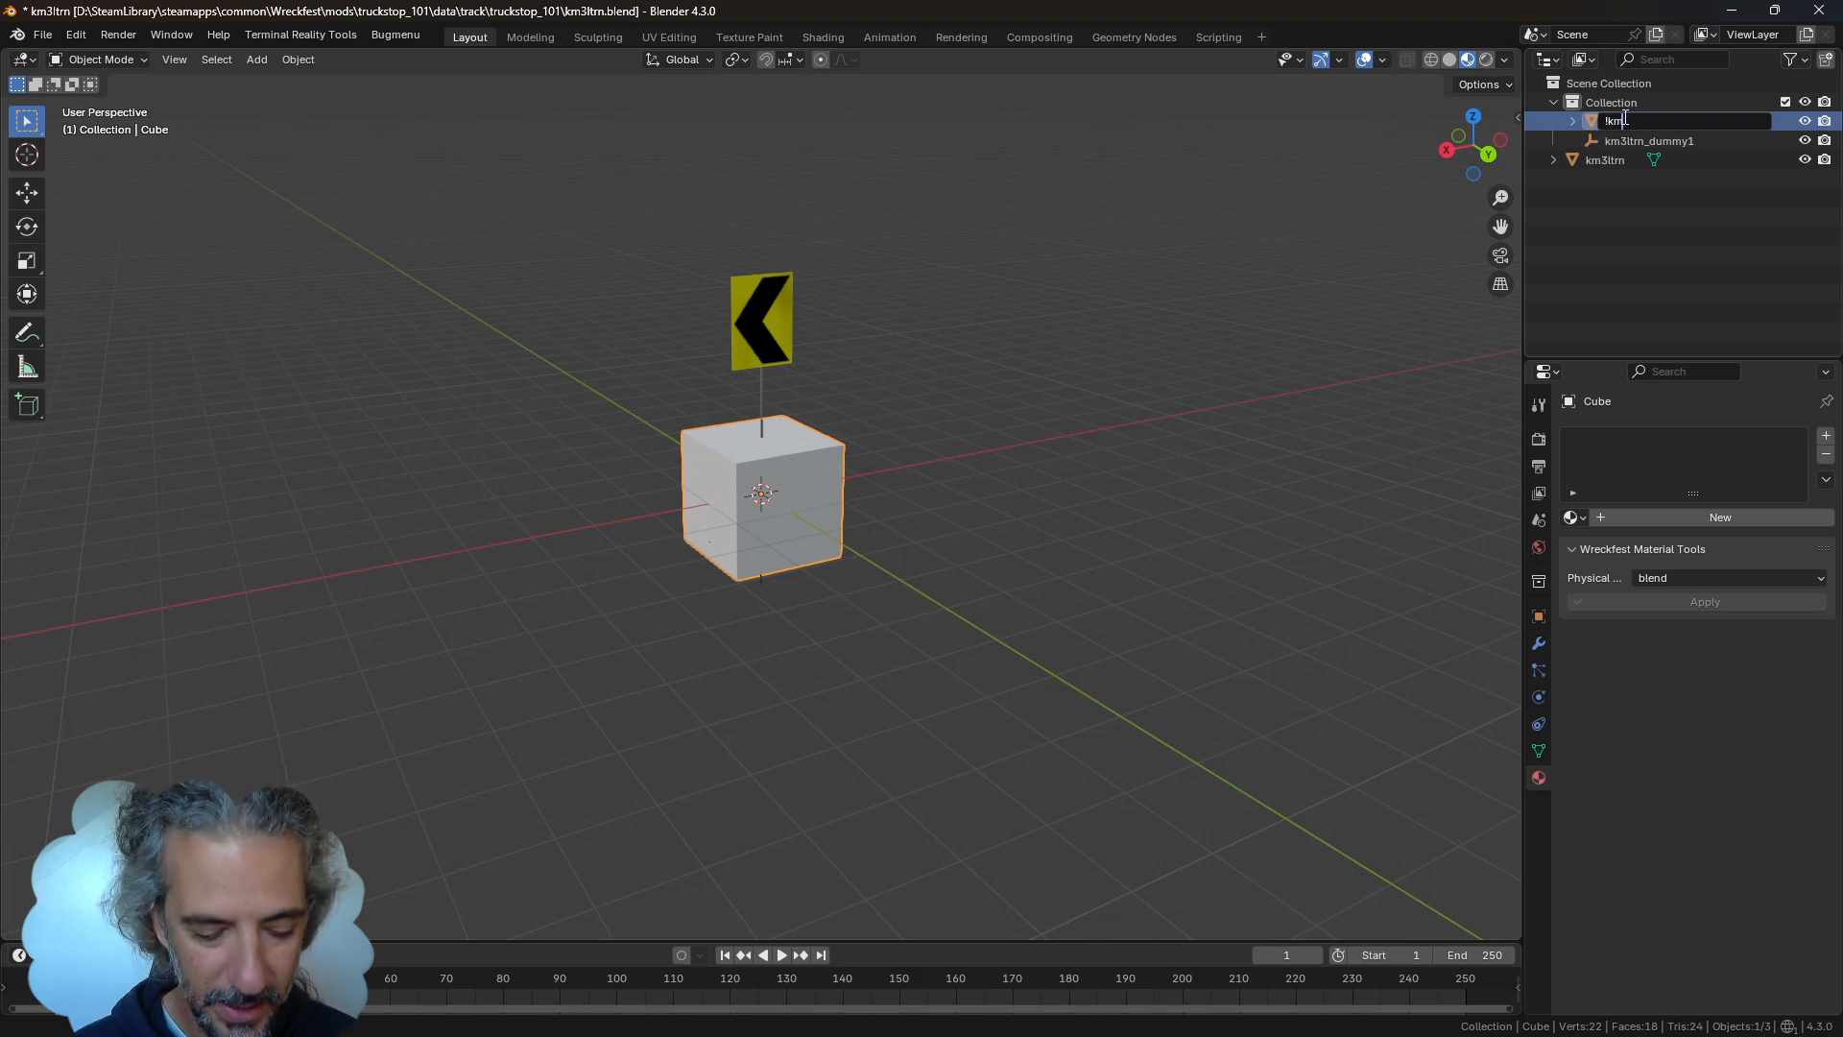
text(ltrn)
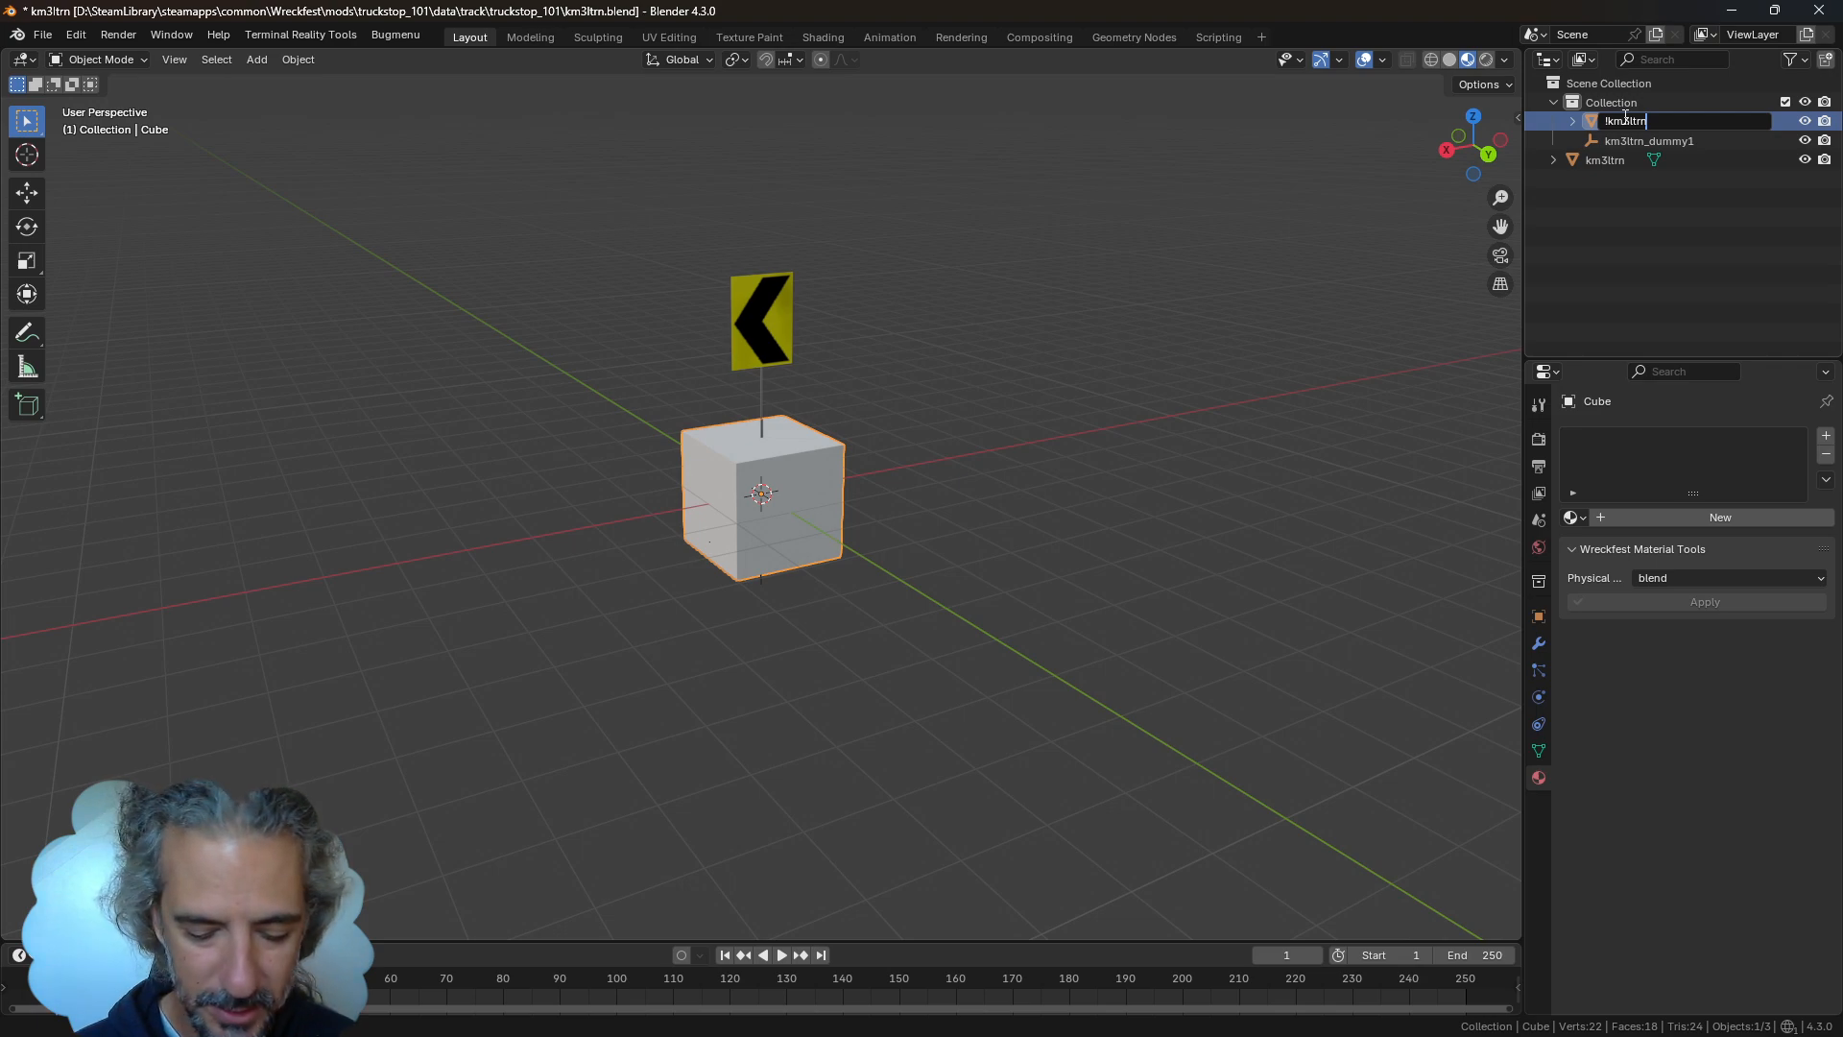
text(_joint)
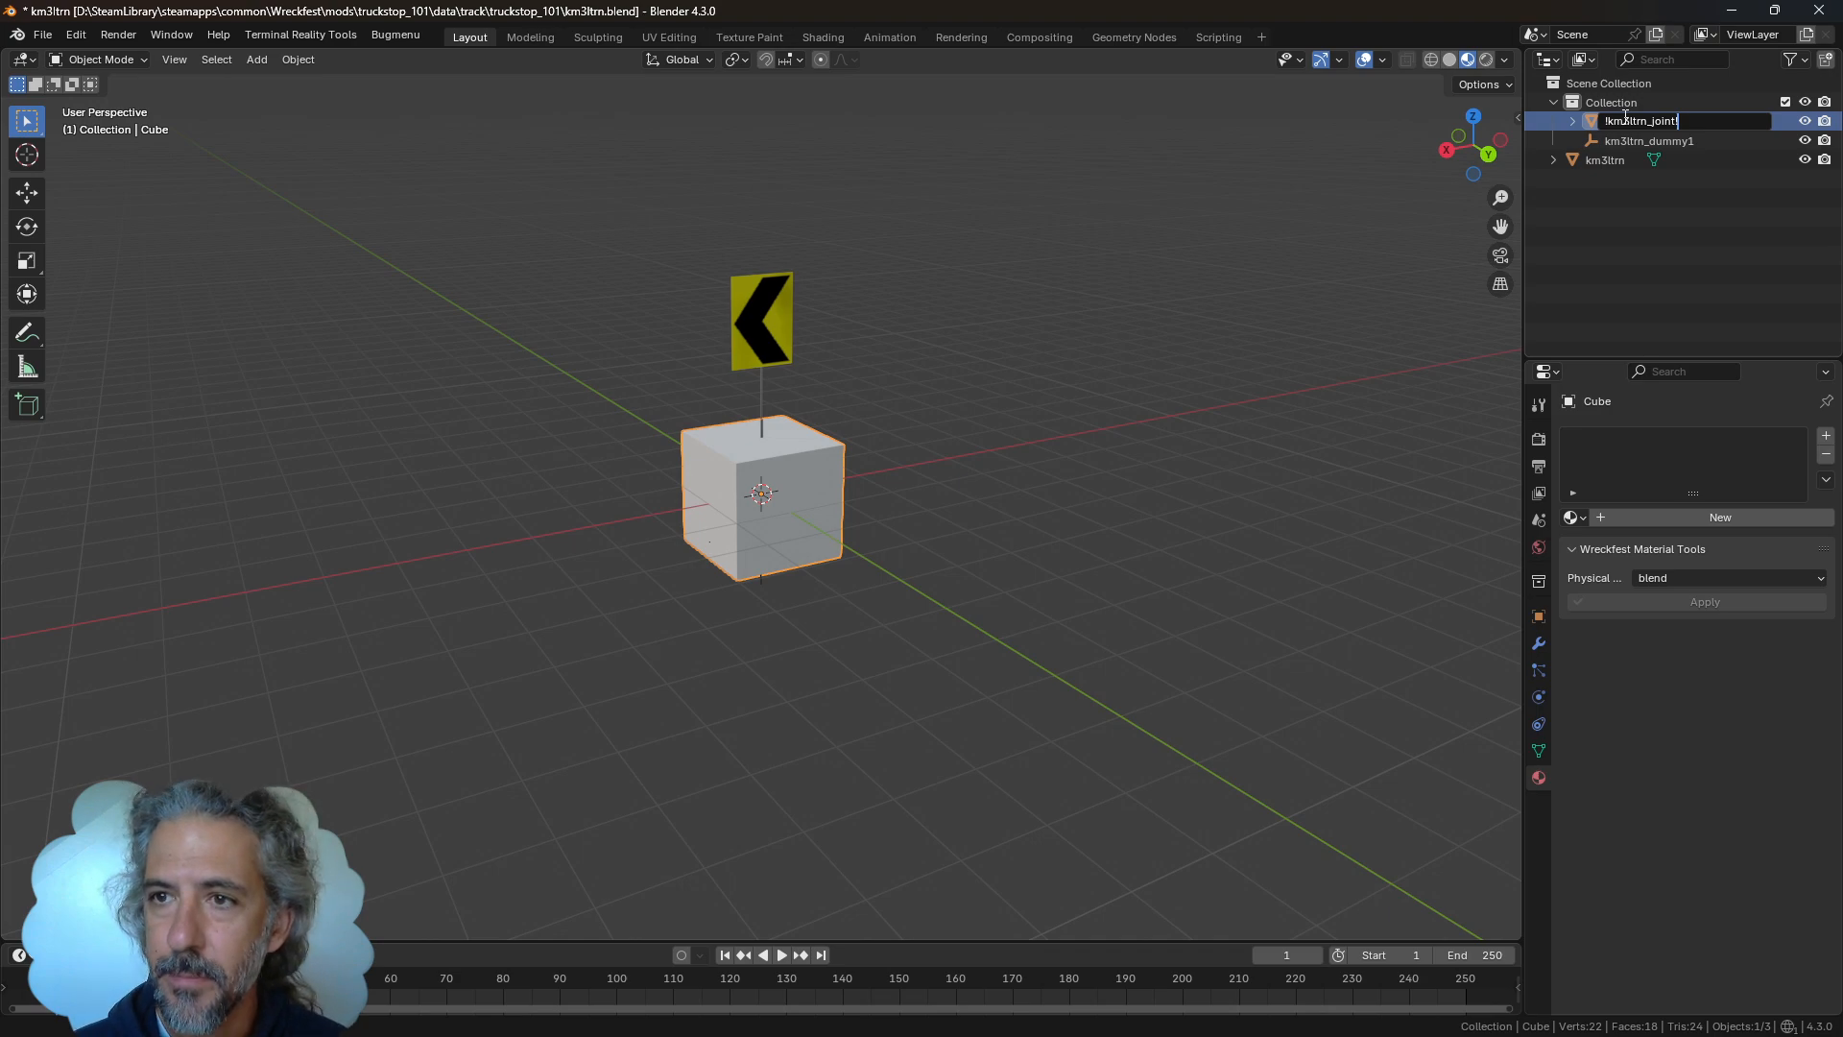
text(!)
key(Return)
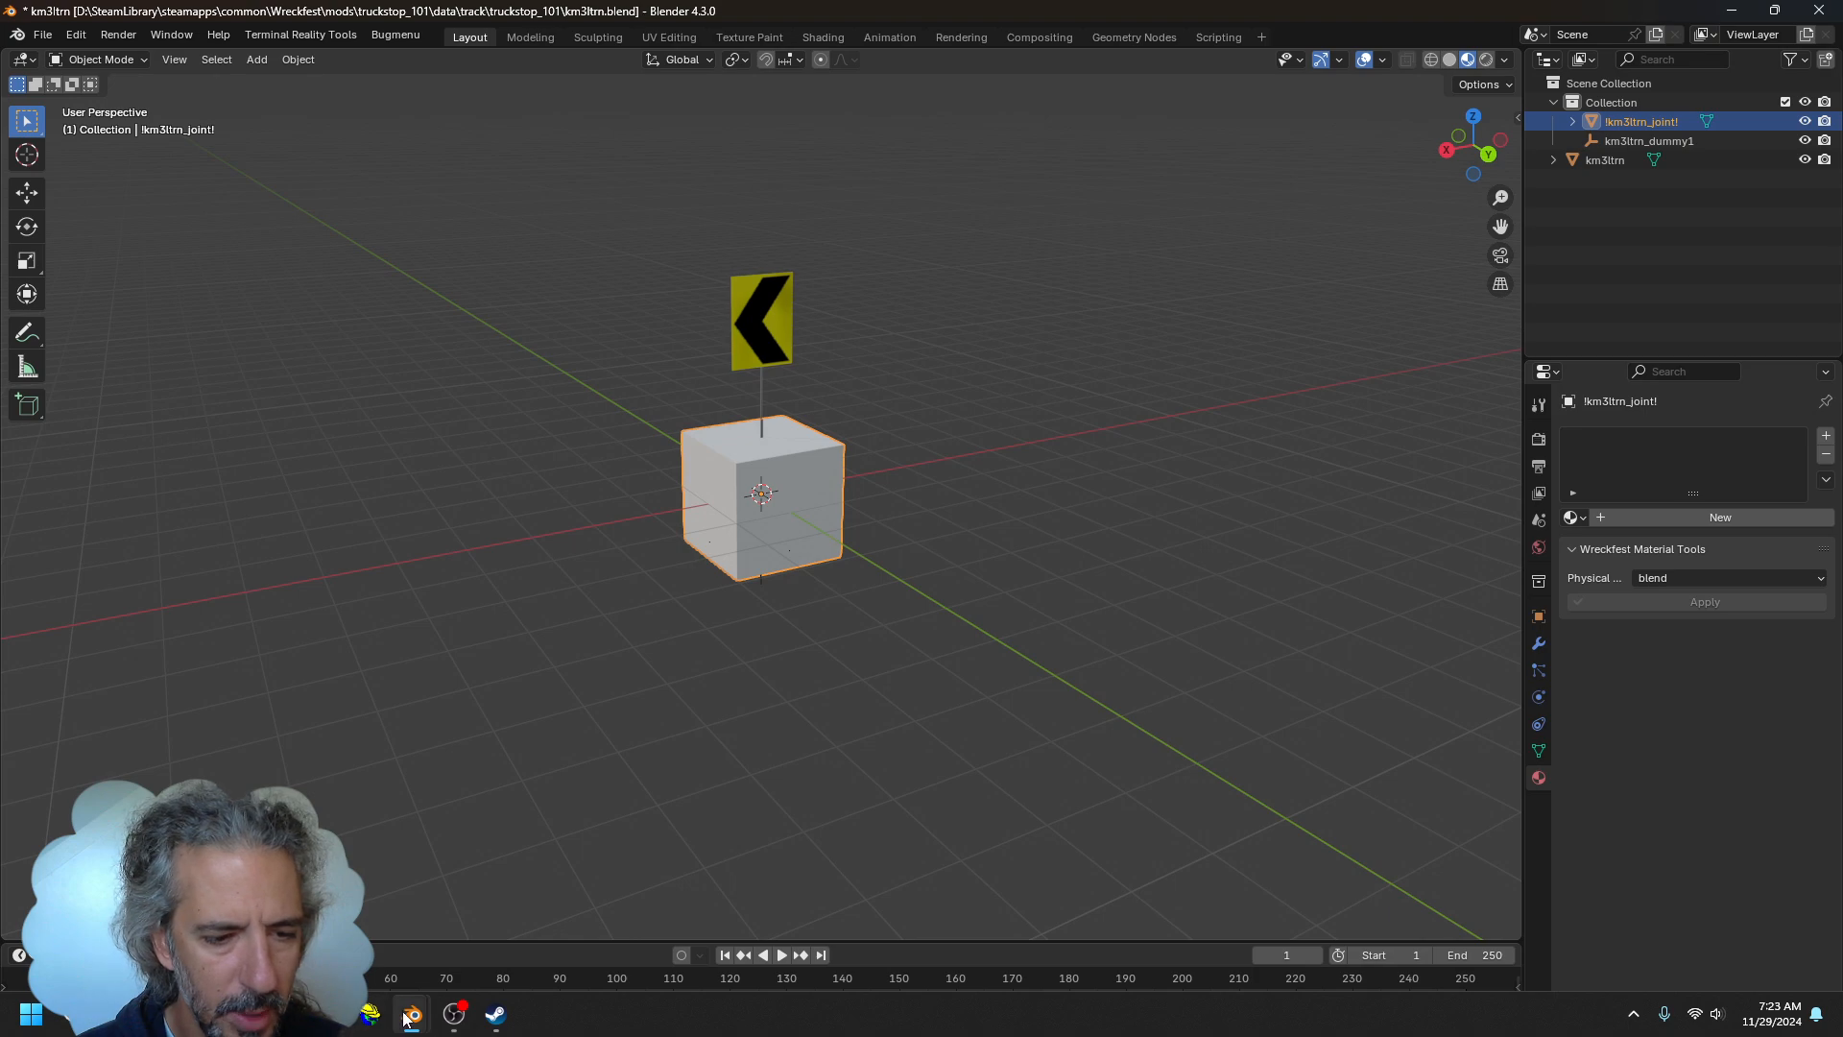
Switch to the Blender window with bigleaf25.blend, examine its bigleaf25_dummy01 empty for comparison, and return to the km3ltrn file
mouse_move(411, 1013)
click(485, 907)
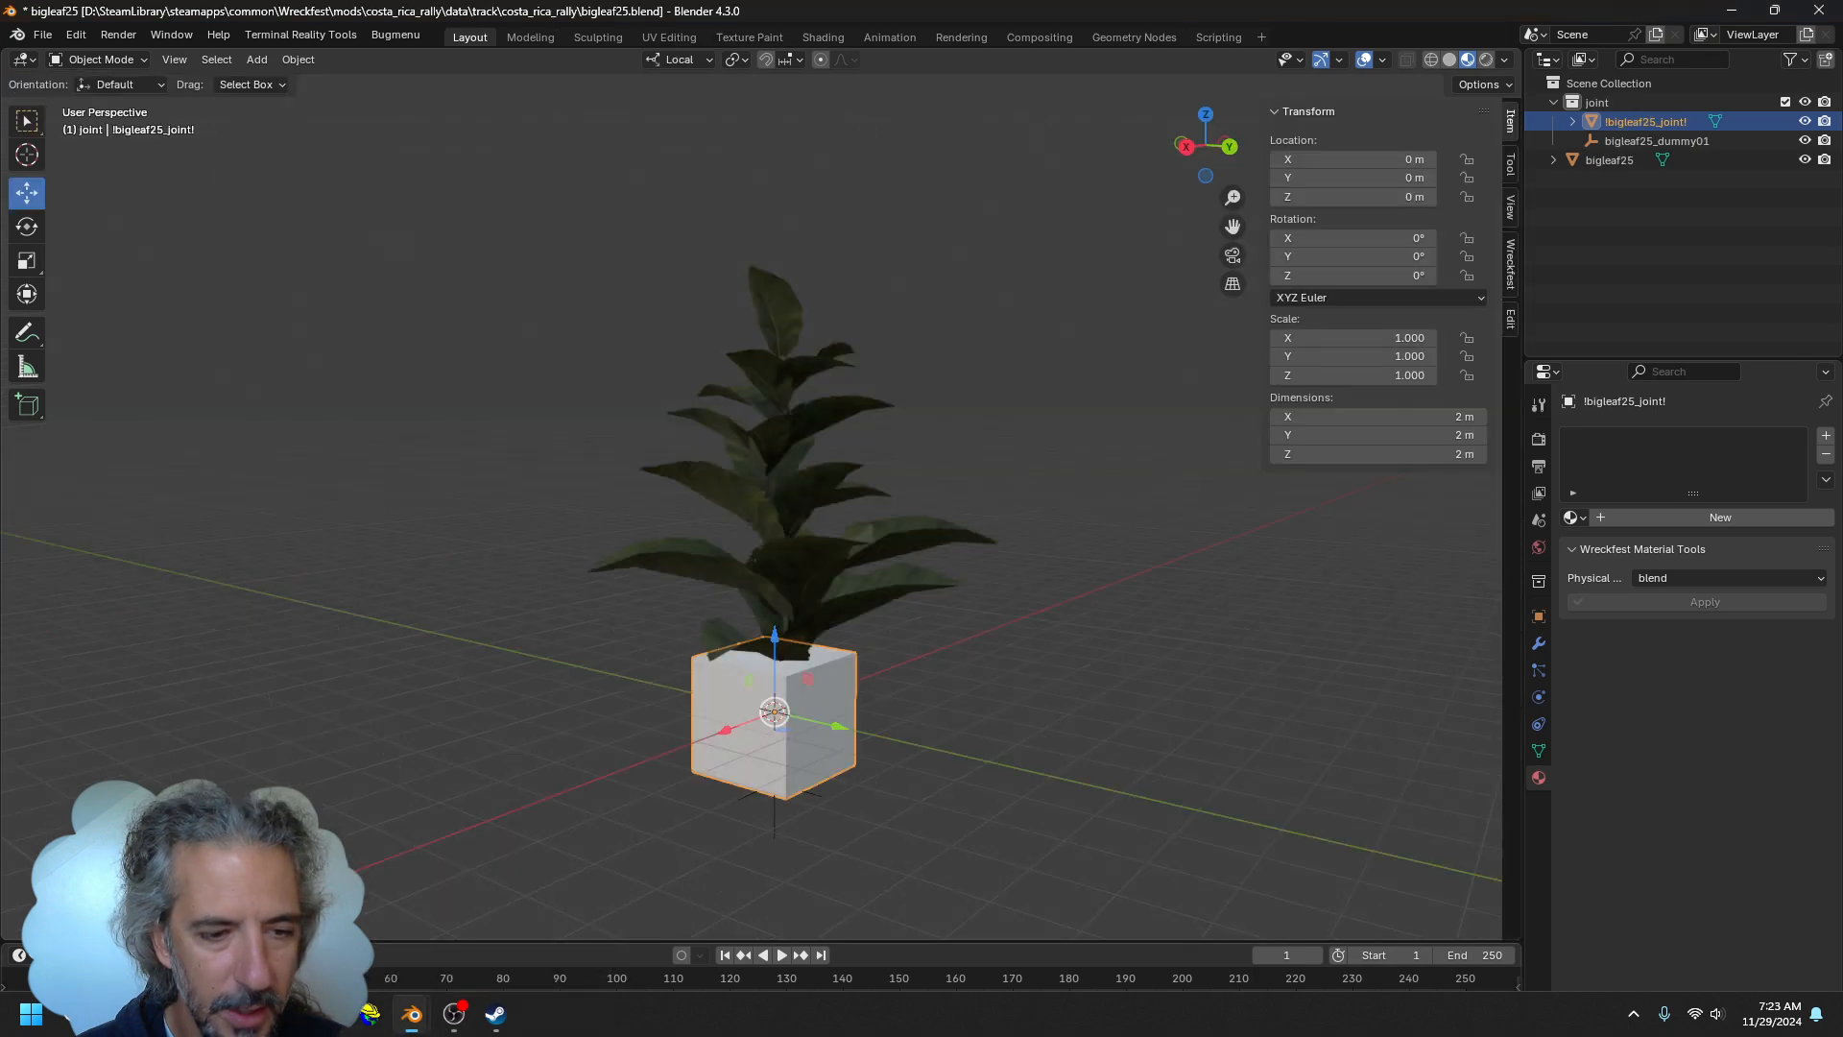
click(1622, 142)
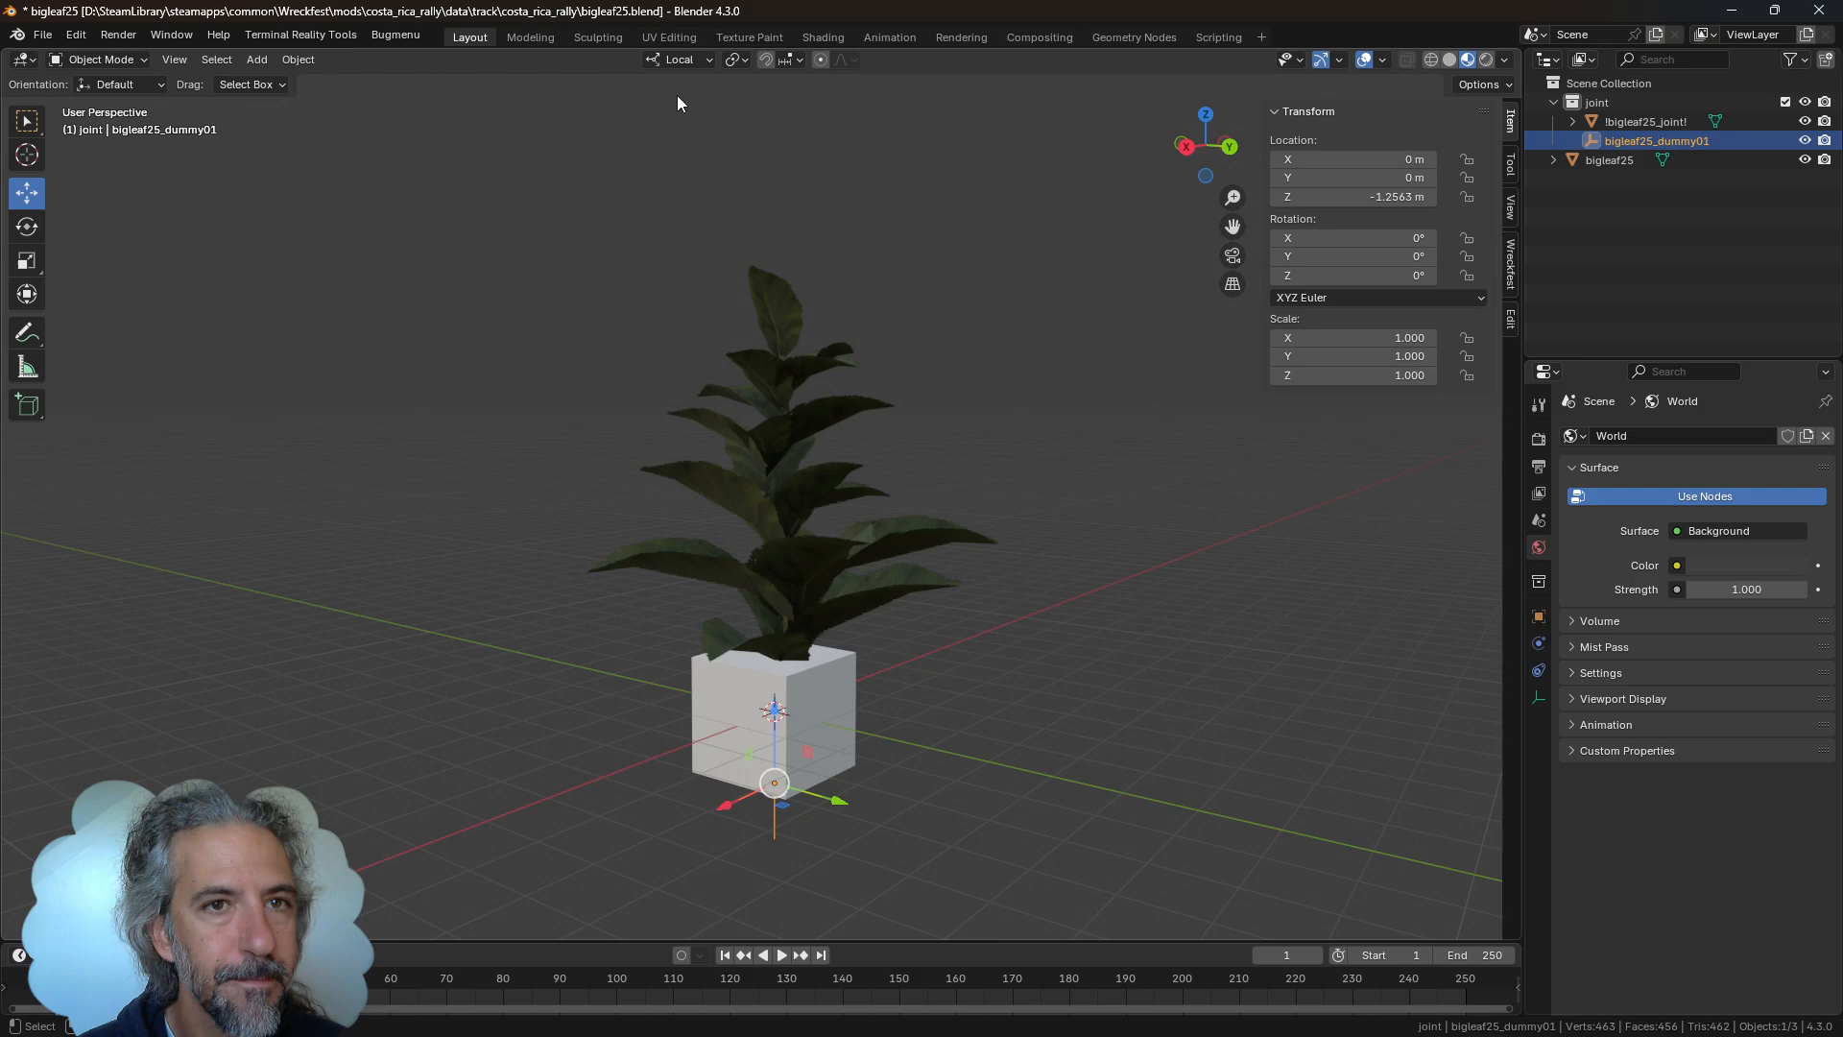
mouse_move(404, 1025)
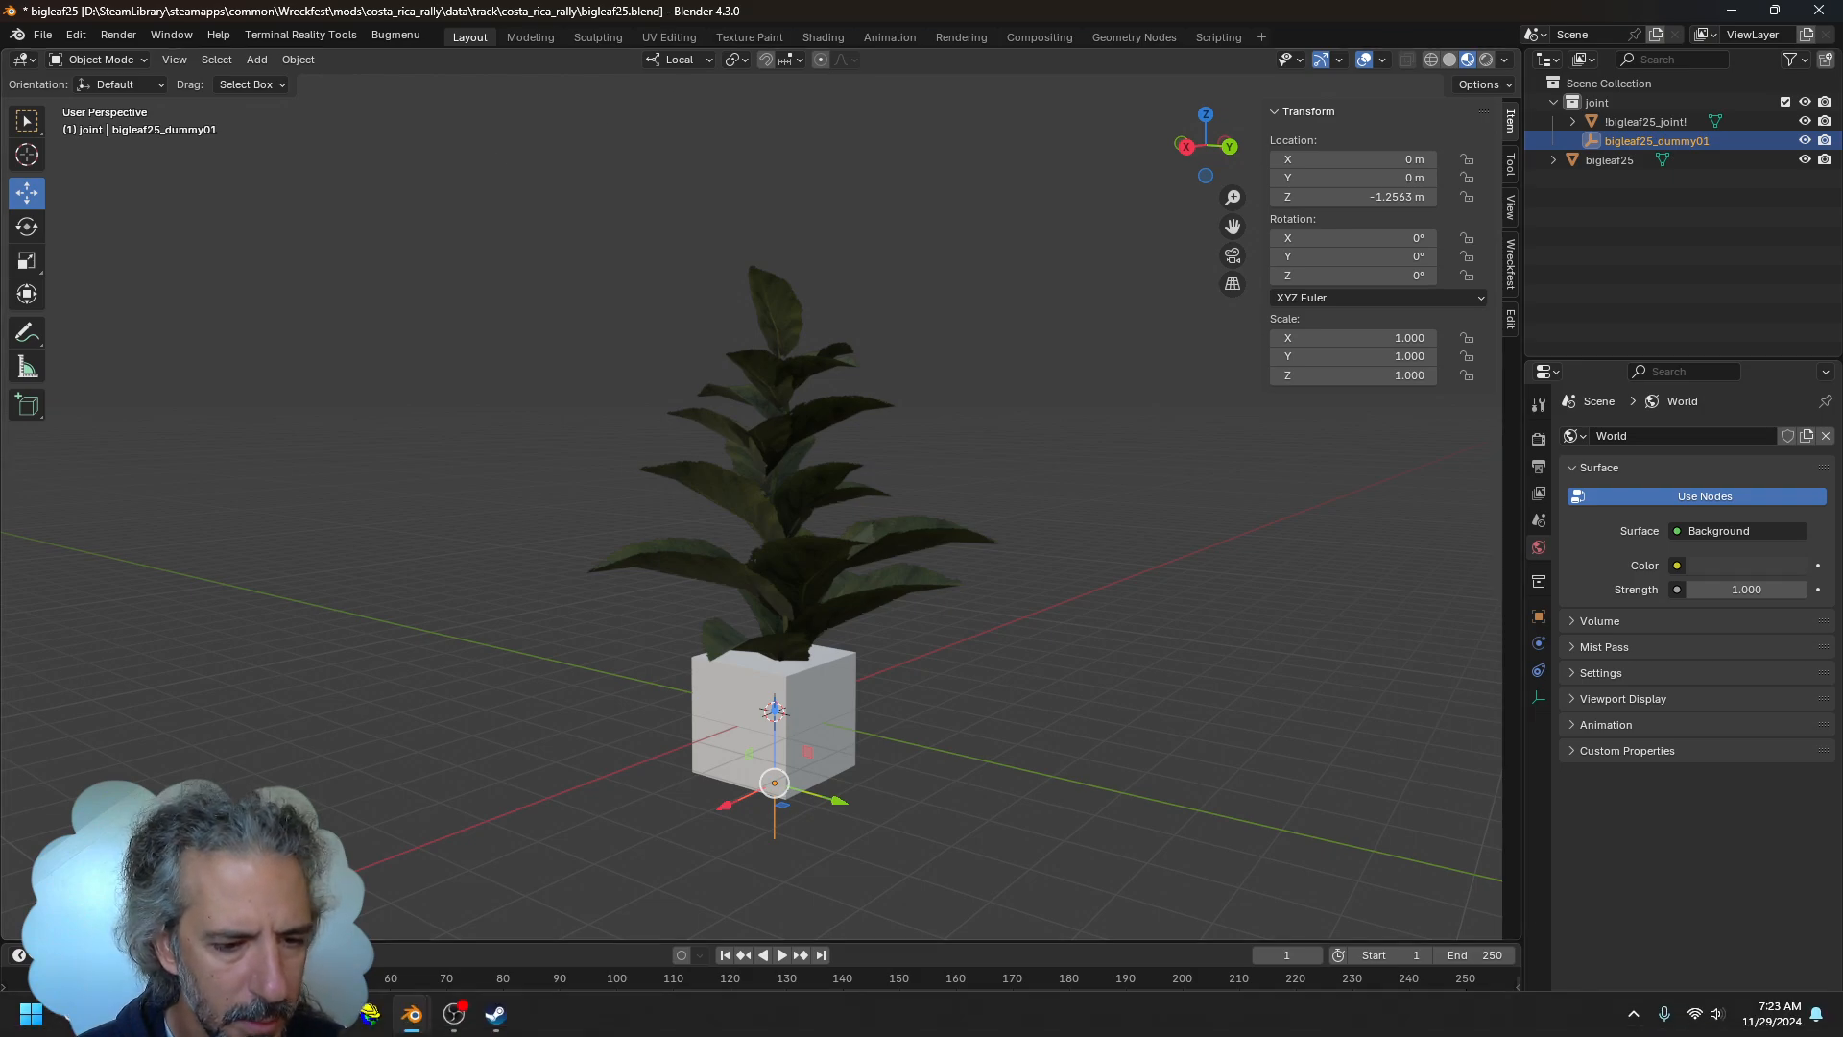
click(556, 864)
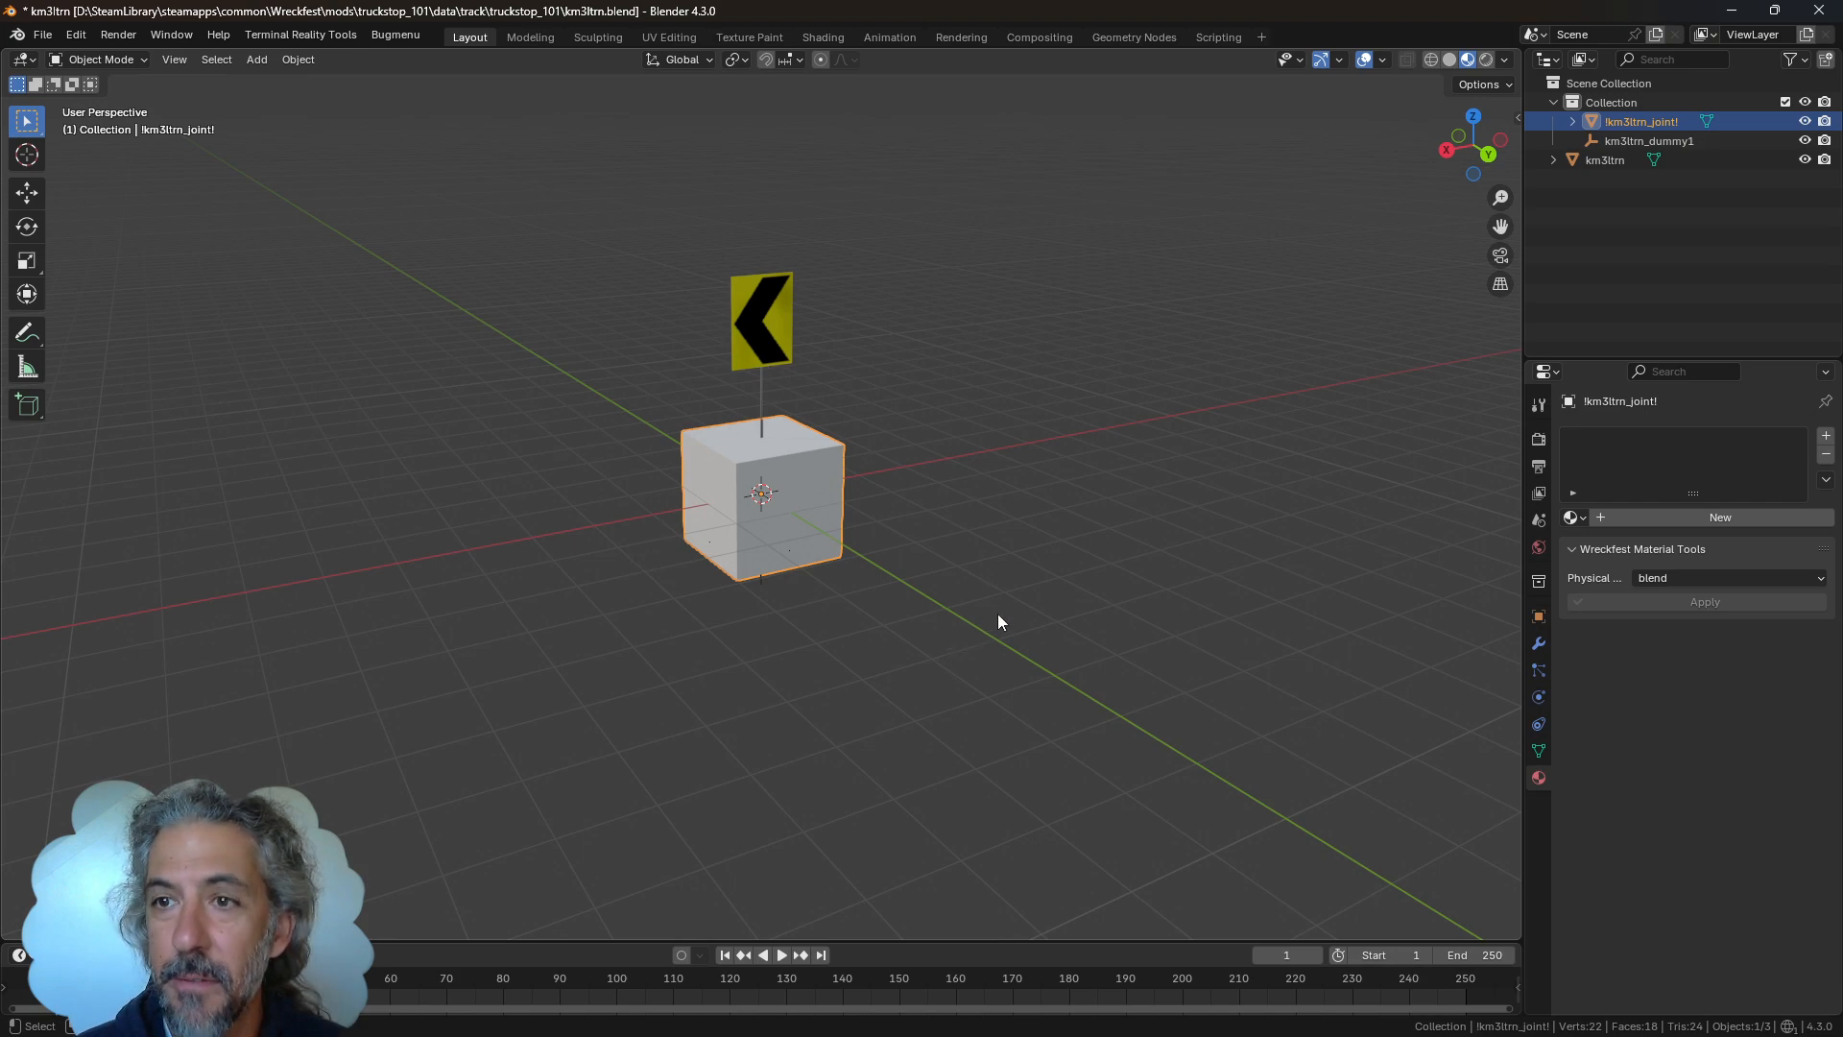
Set the km3ltrn sign's custom property to the trafficcone dynamic type
click(1609, 161)
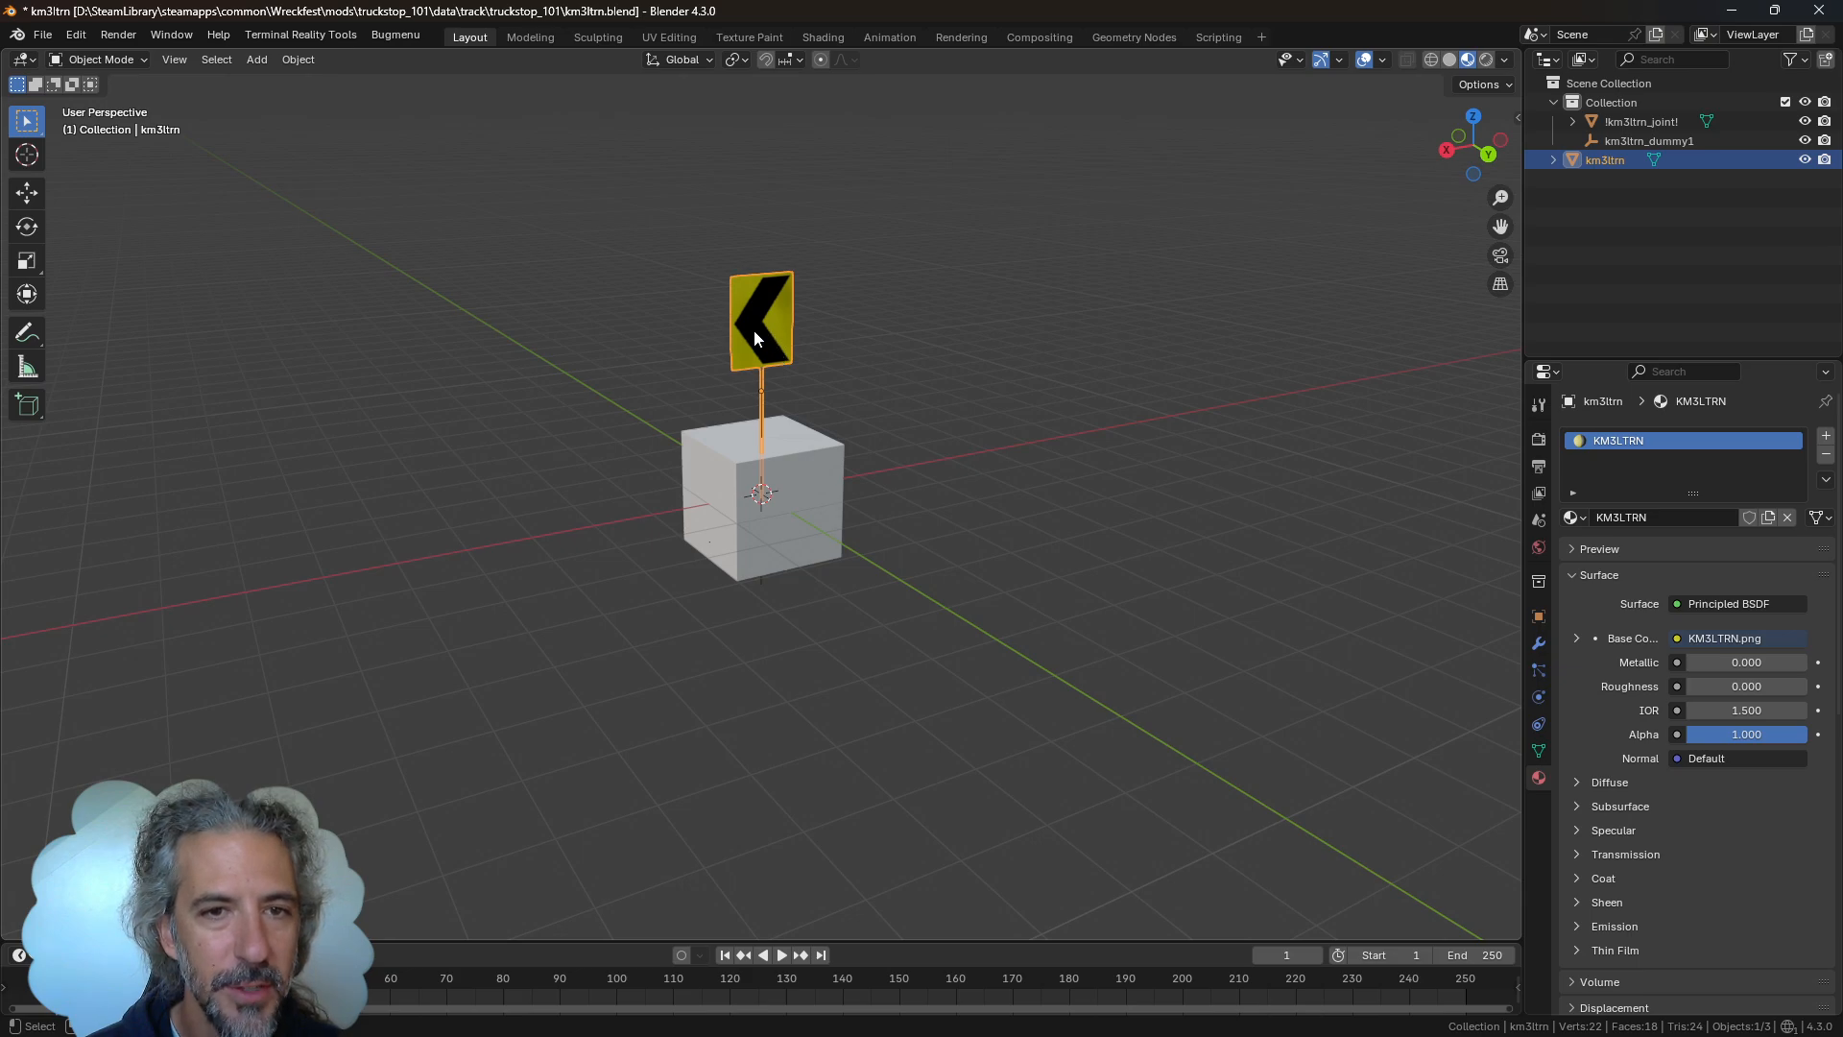
click(384, 35)
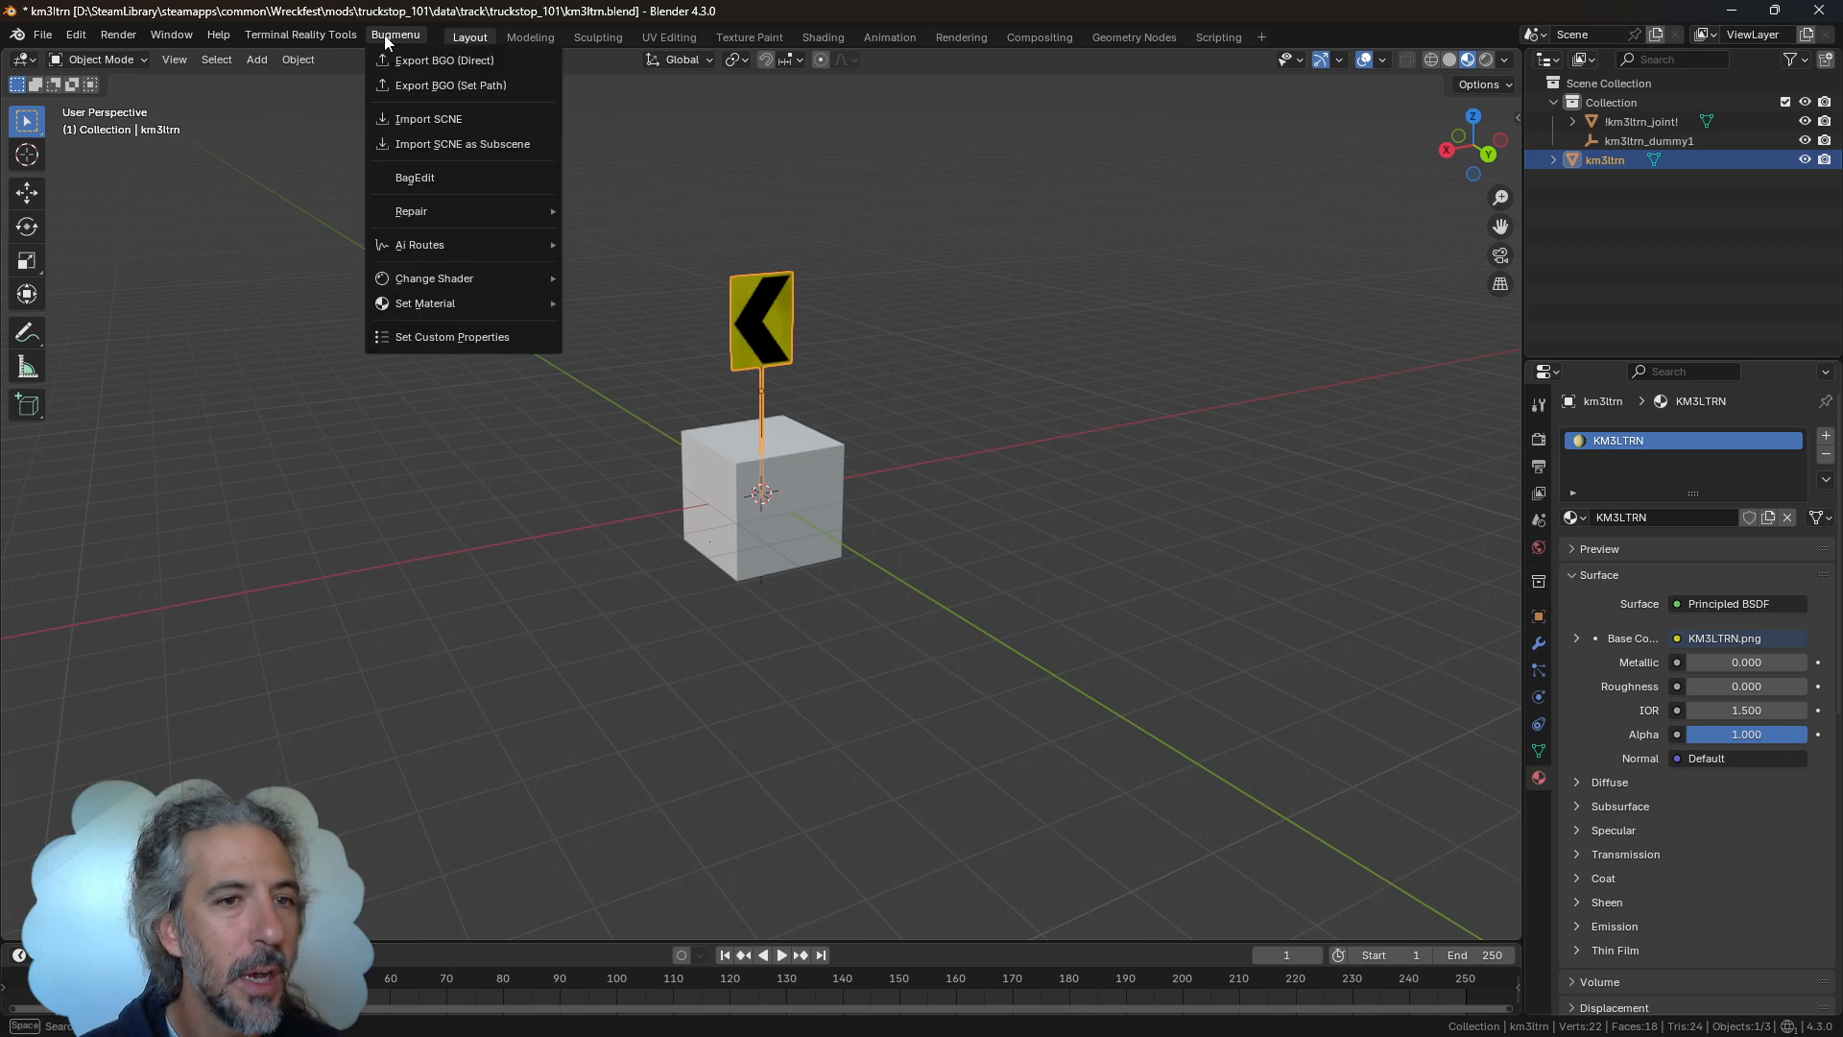
click(461, 337)
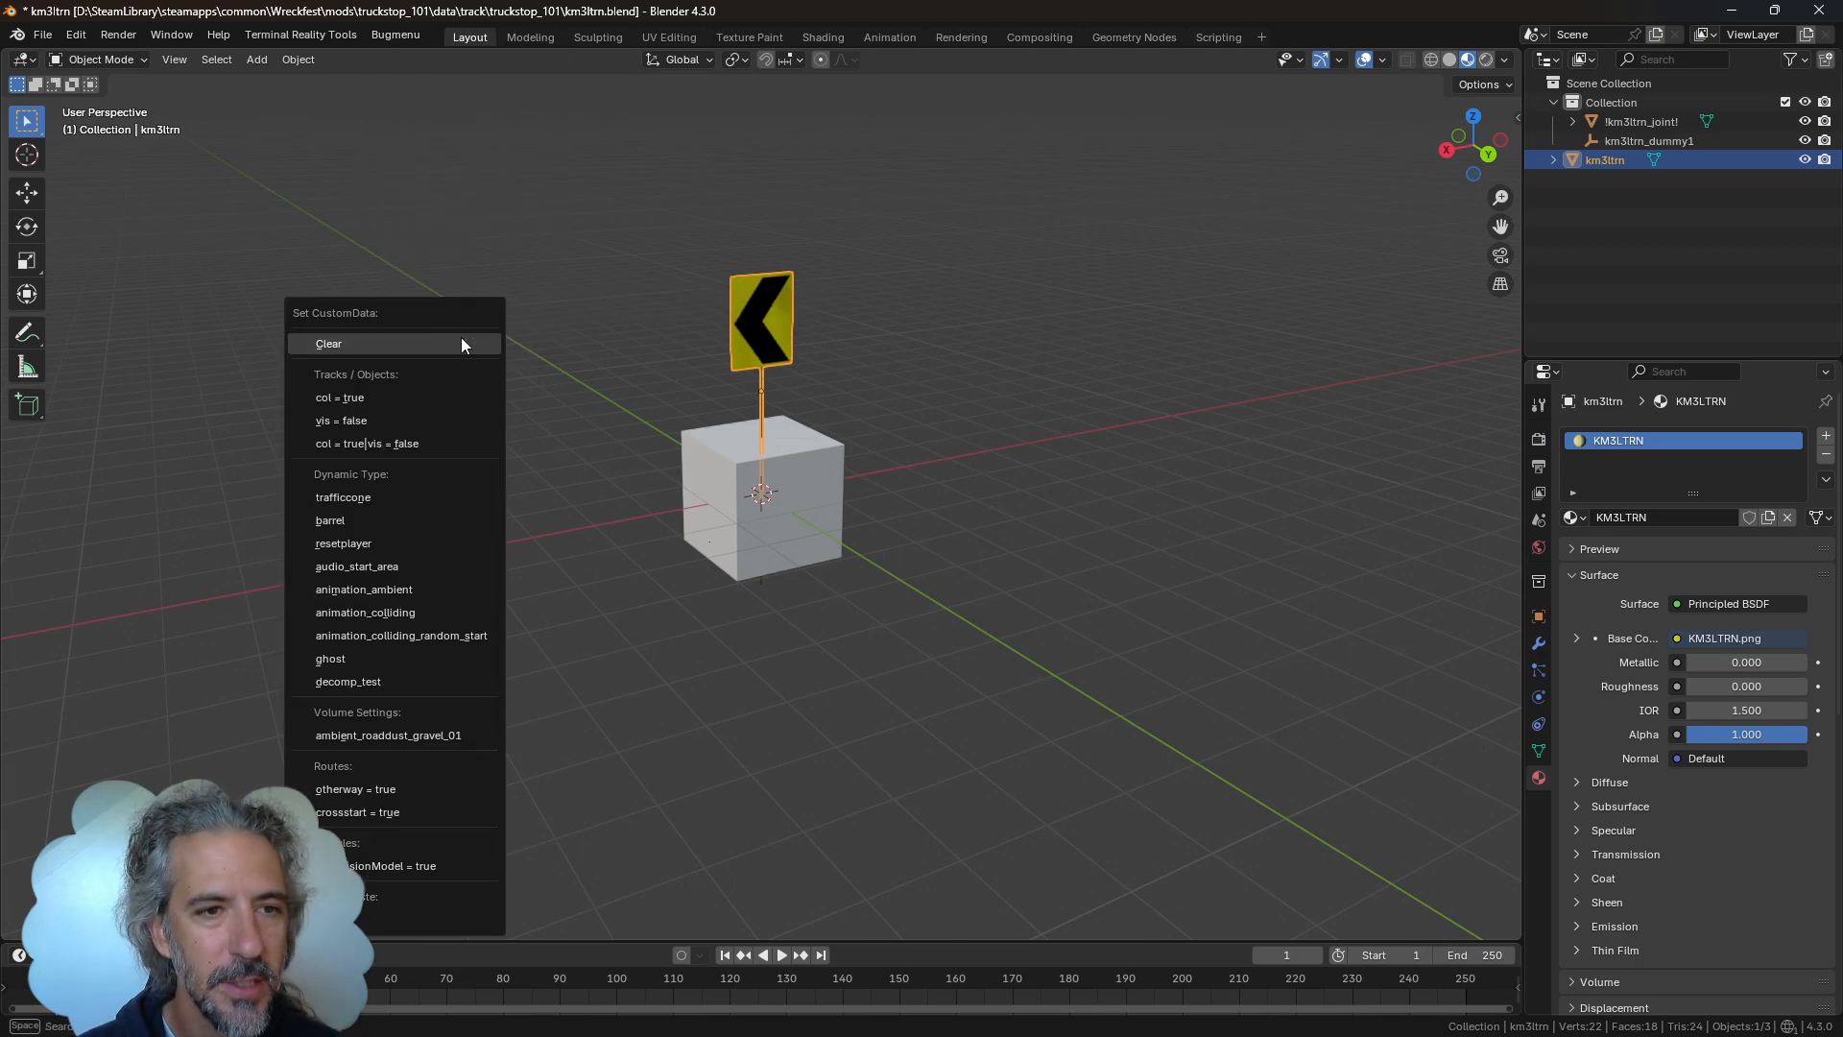
click(406, 497)
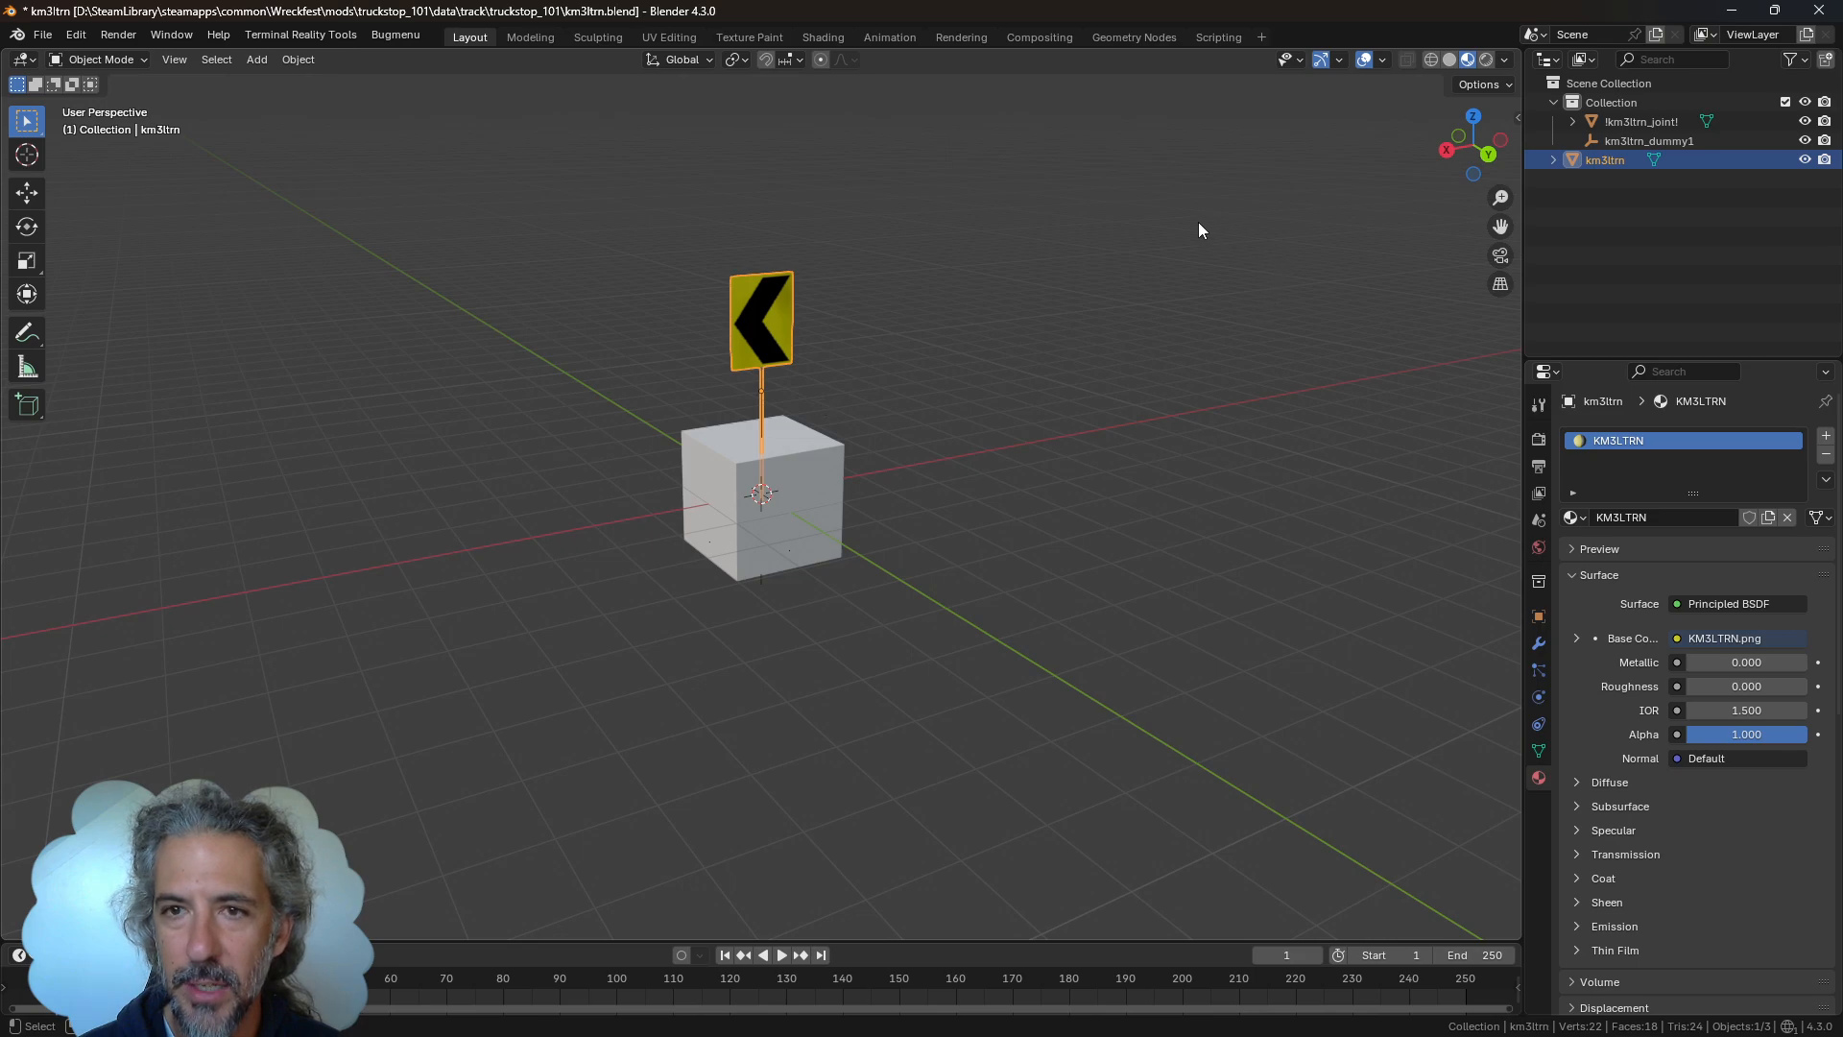
Reselect the km3ltrn sign, show its custom properties in the viewport sidebar, and examine the object path in its CustomData value
click(777, 496)
click(782, 331)
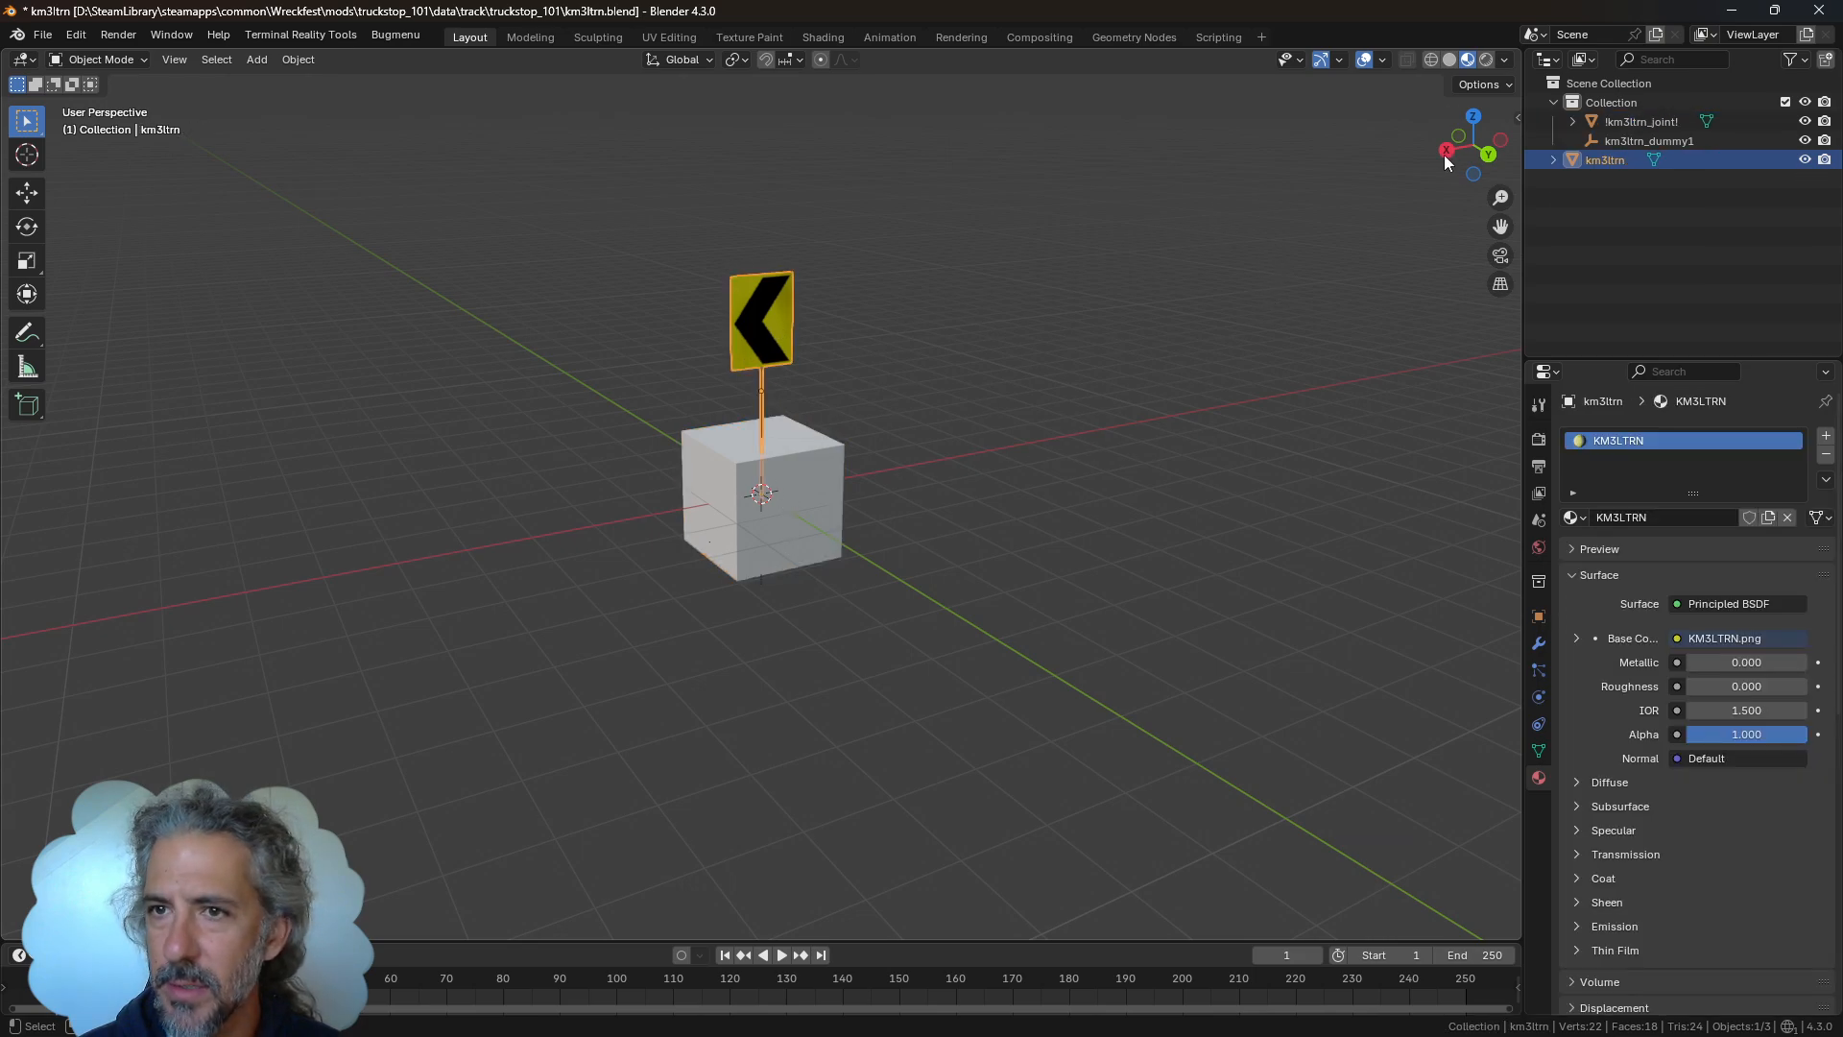
click(1518, 117)
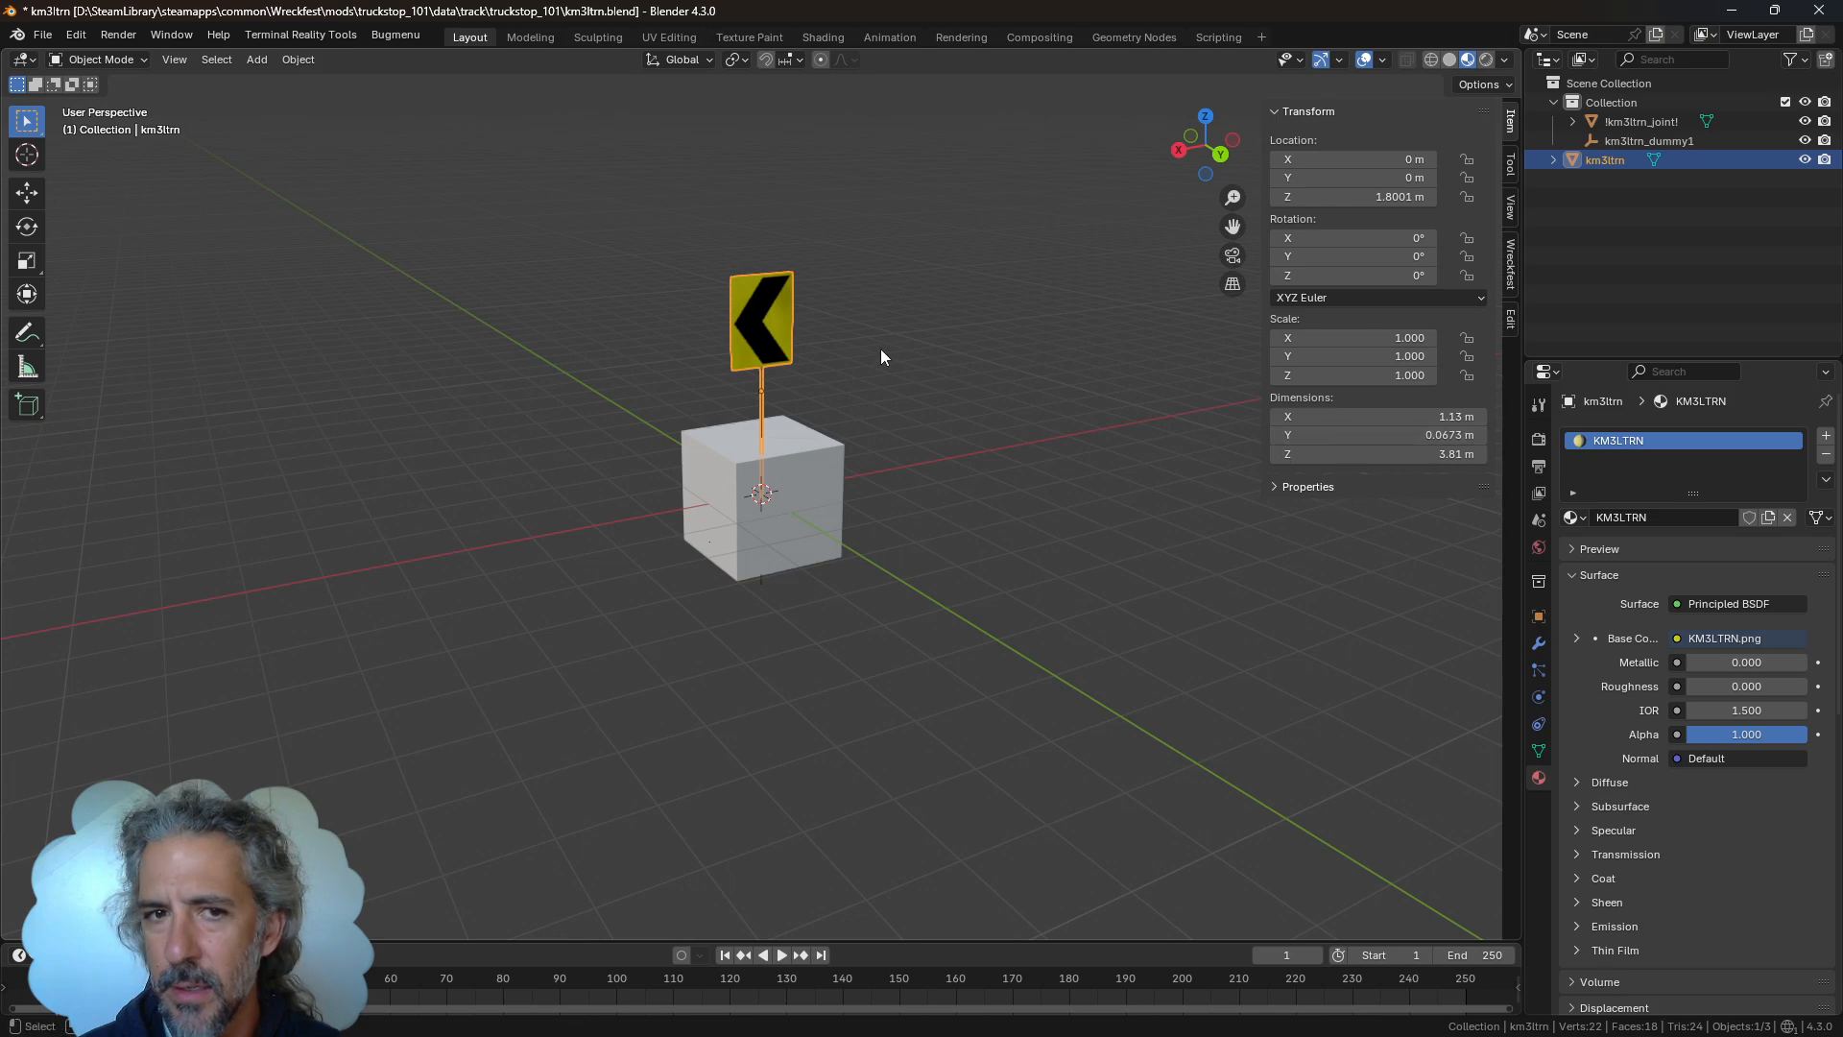
click(1338, 484)
click(1398, 515)
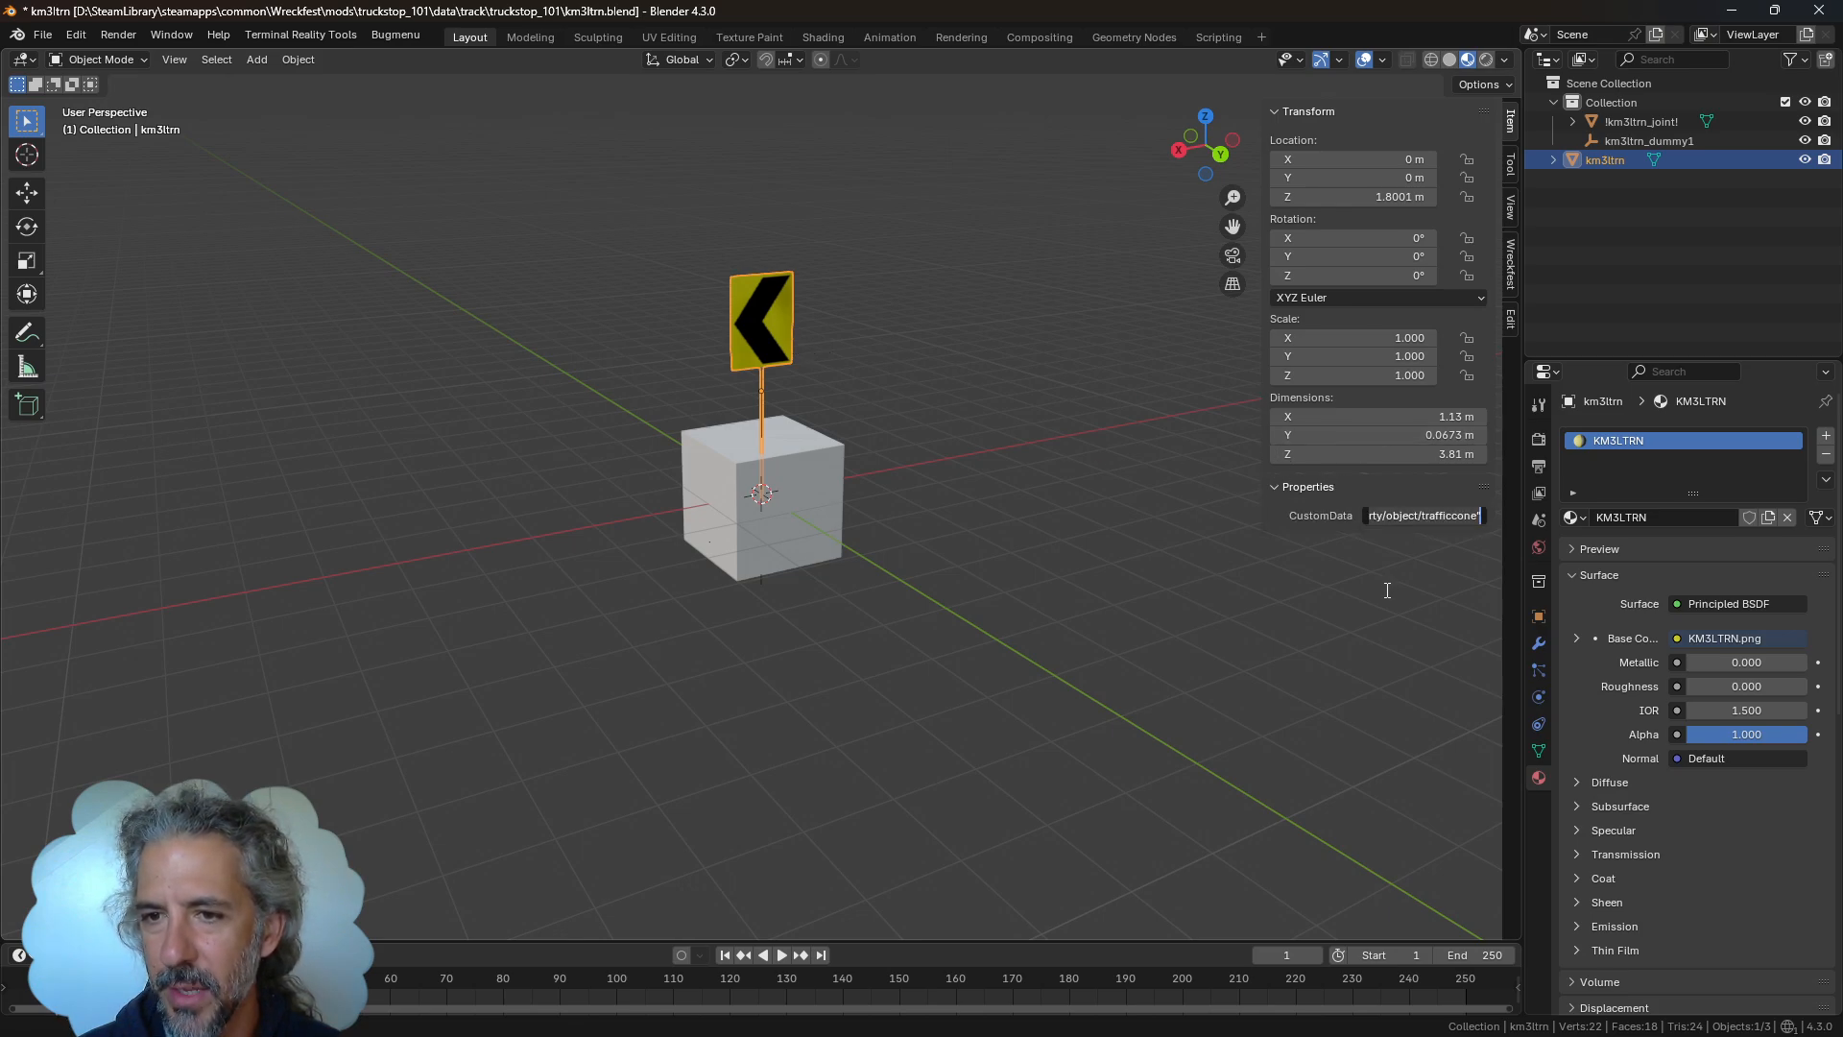
click(1448, 521)
double_click(1446, 517)
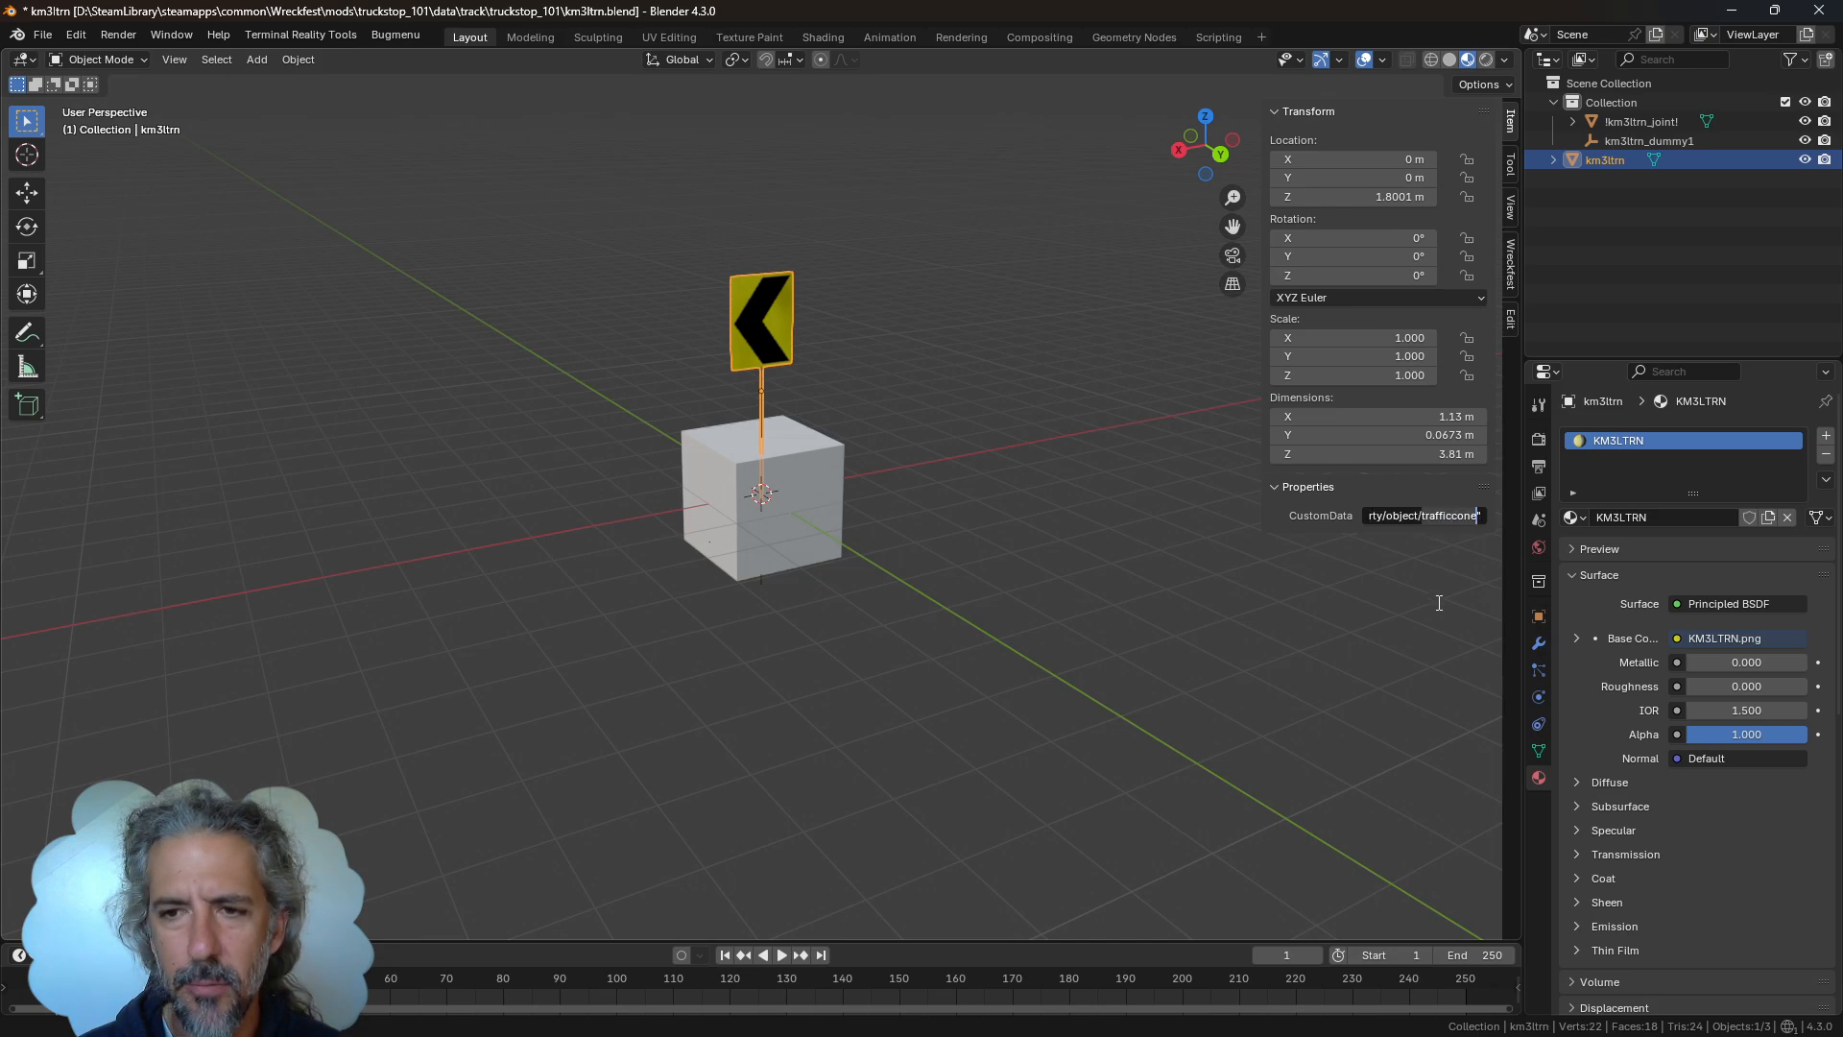
key(Left)
key(Left)
key(Left)
key(Left)
key(Left)
key(Left)
key(Left)
key(Left)
key(Left)
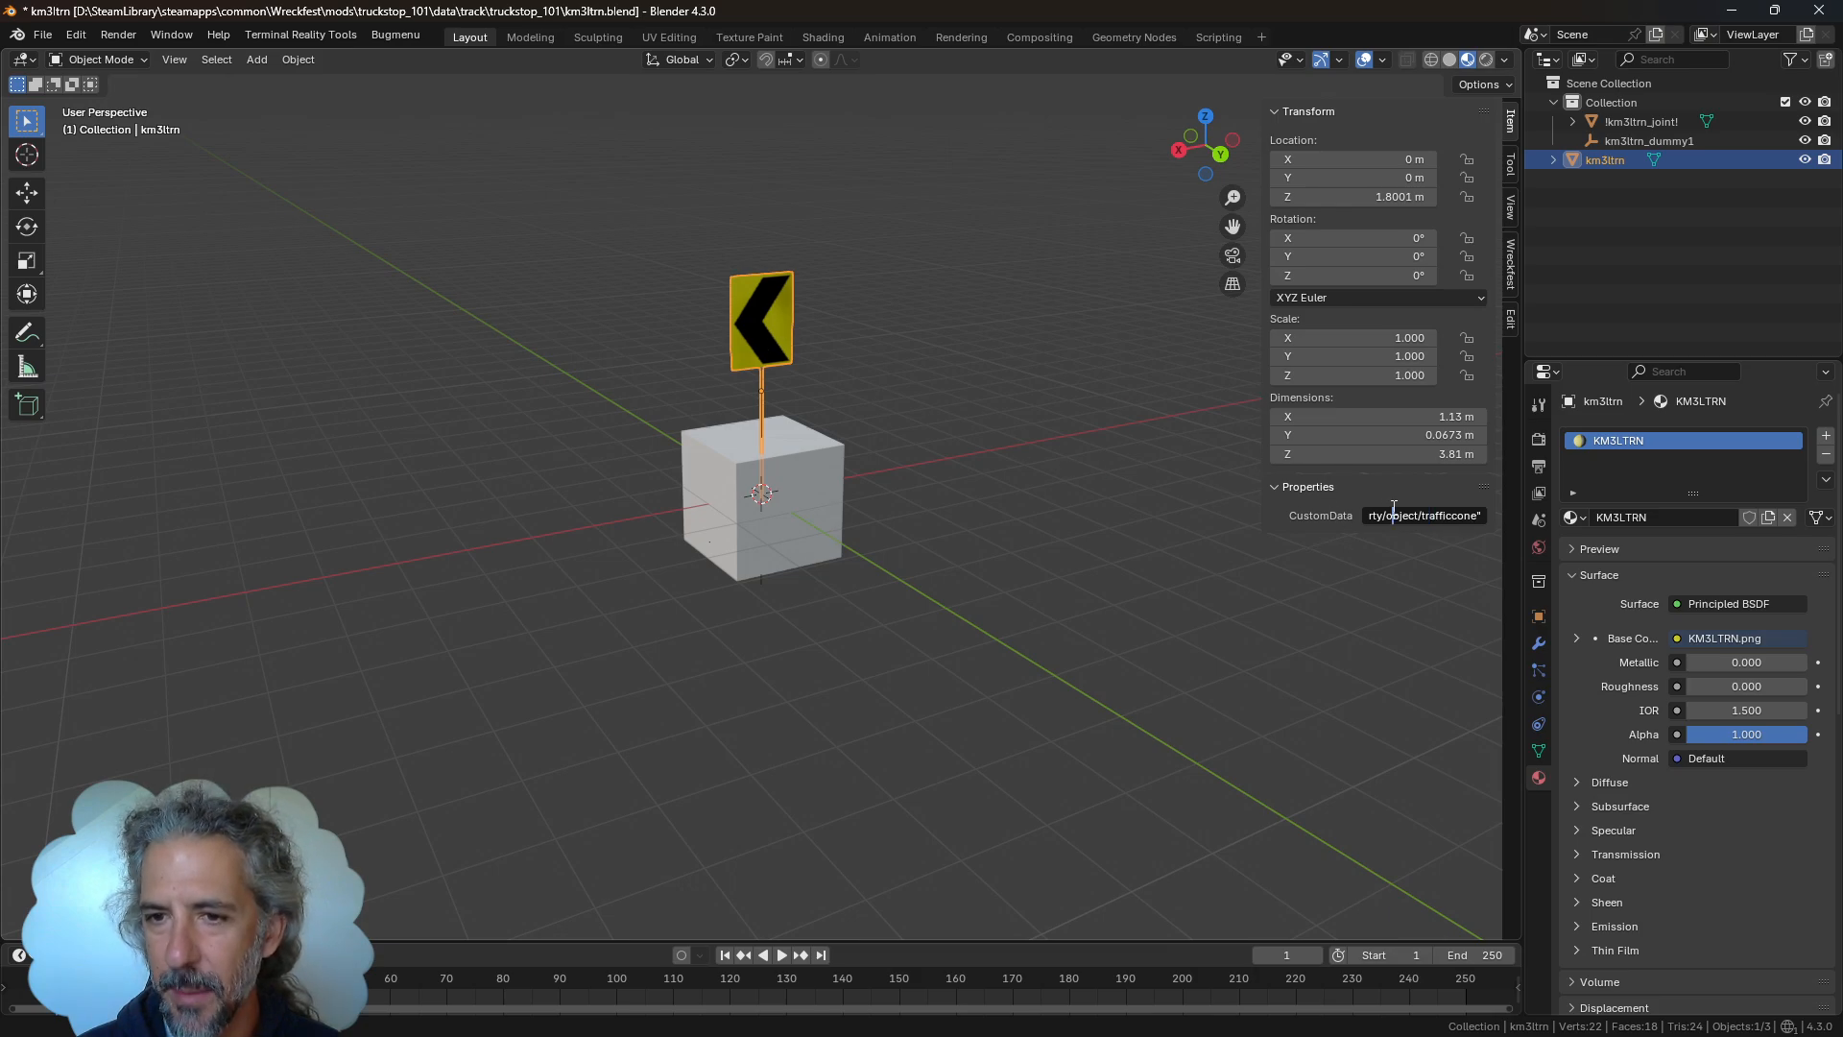
Select the km3ltrn_dummy1 empty and temporarily hide the !km3ltrn_joint! cube to examine the empty's position, restoring the cube's visibility
click(1633, 142)
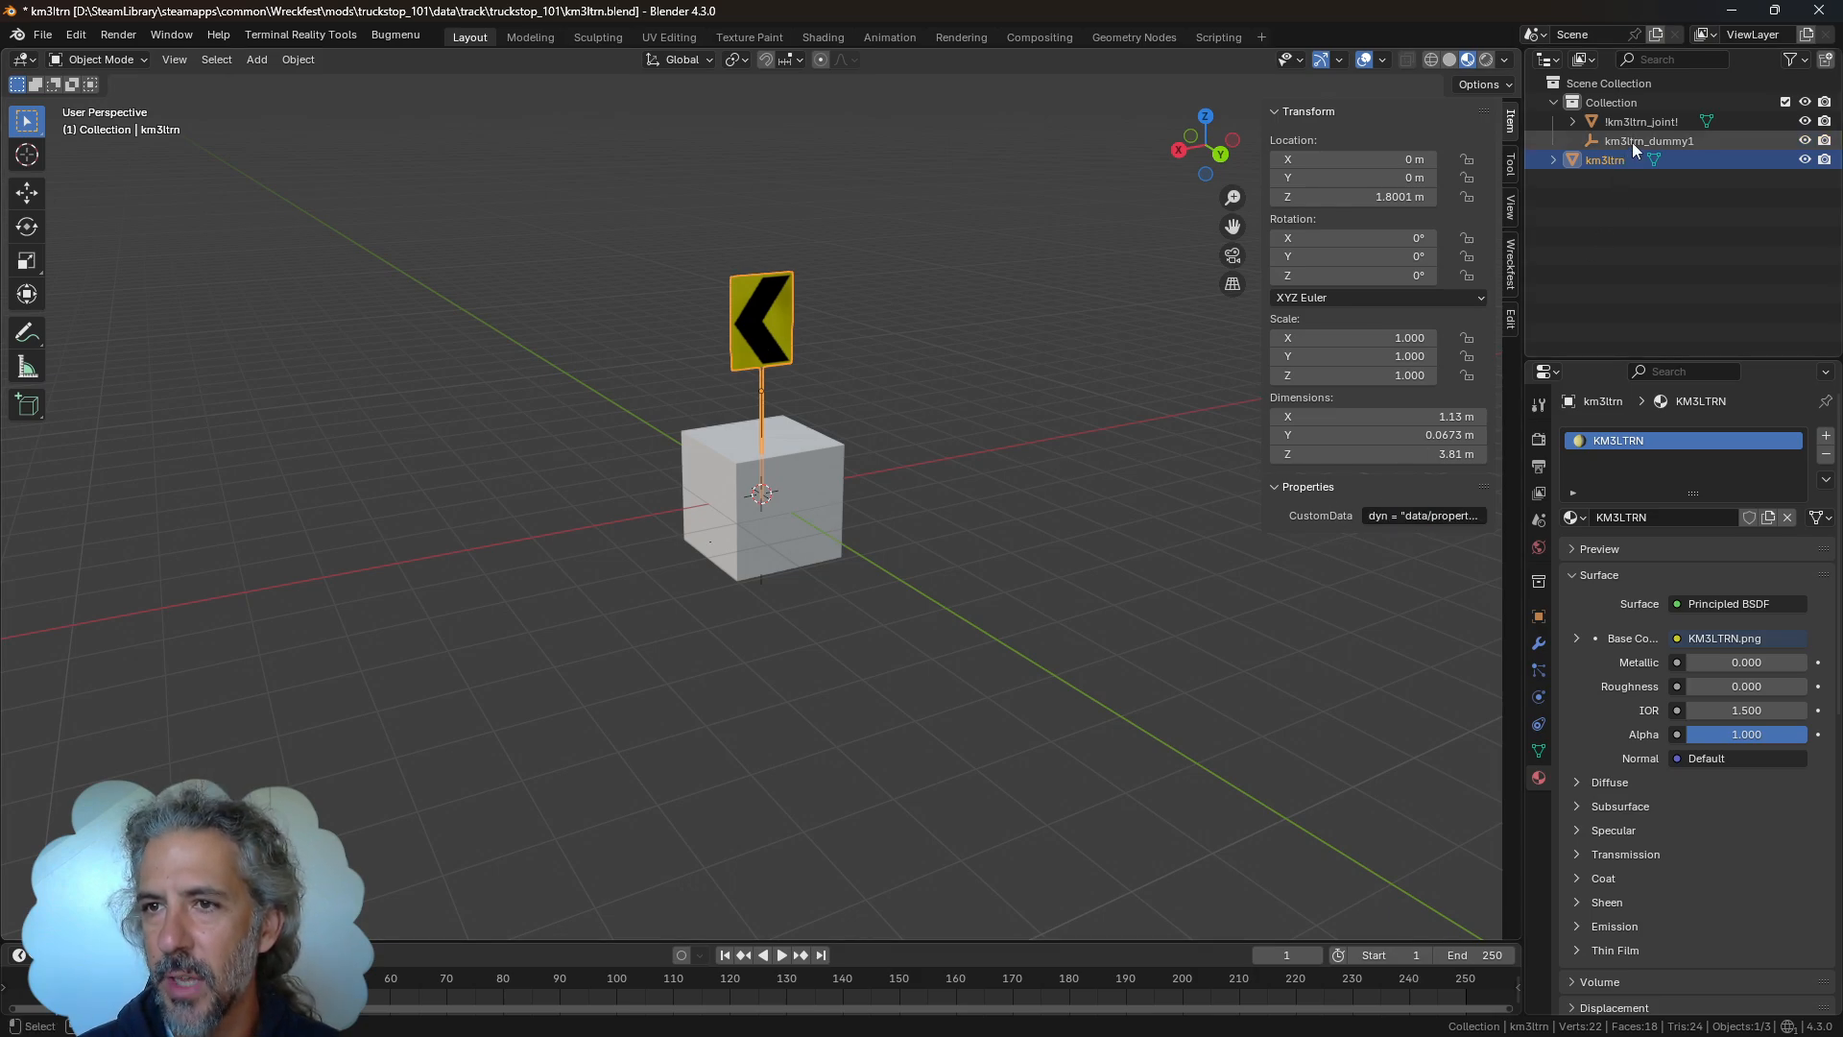
click(1634, 142)
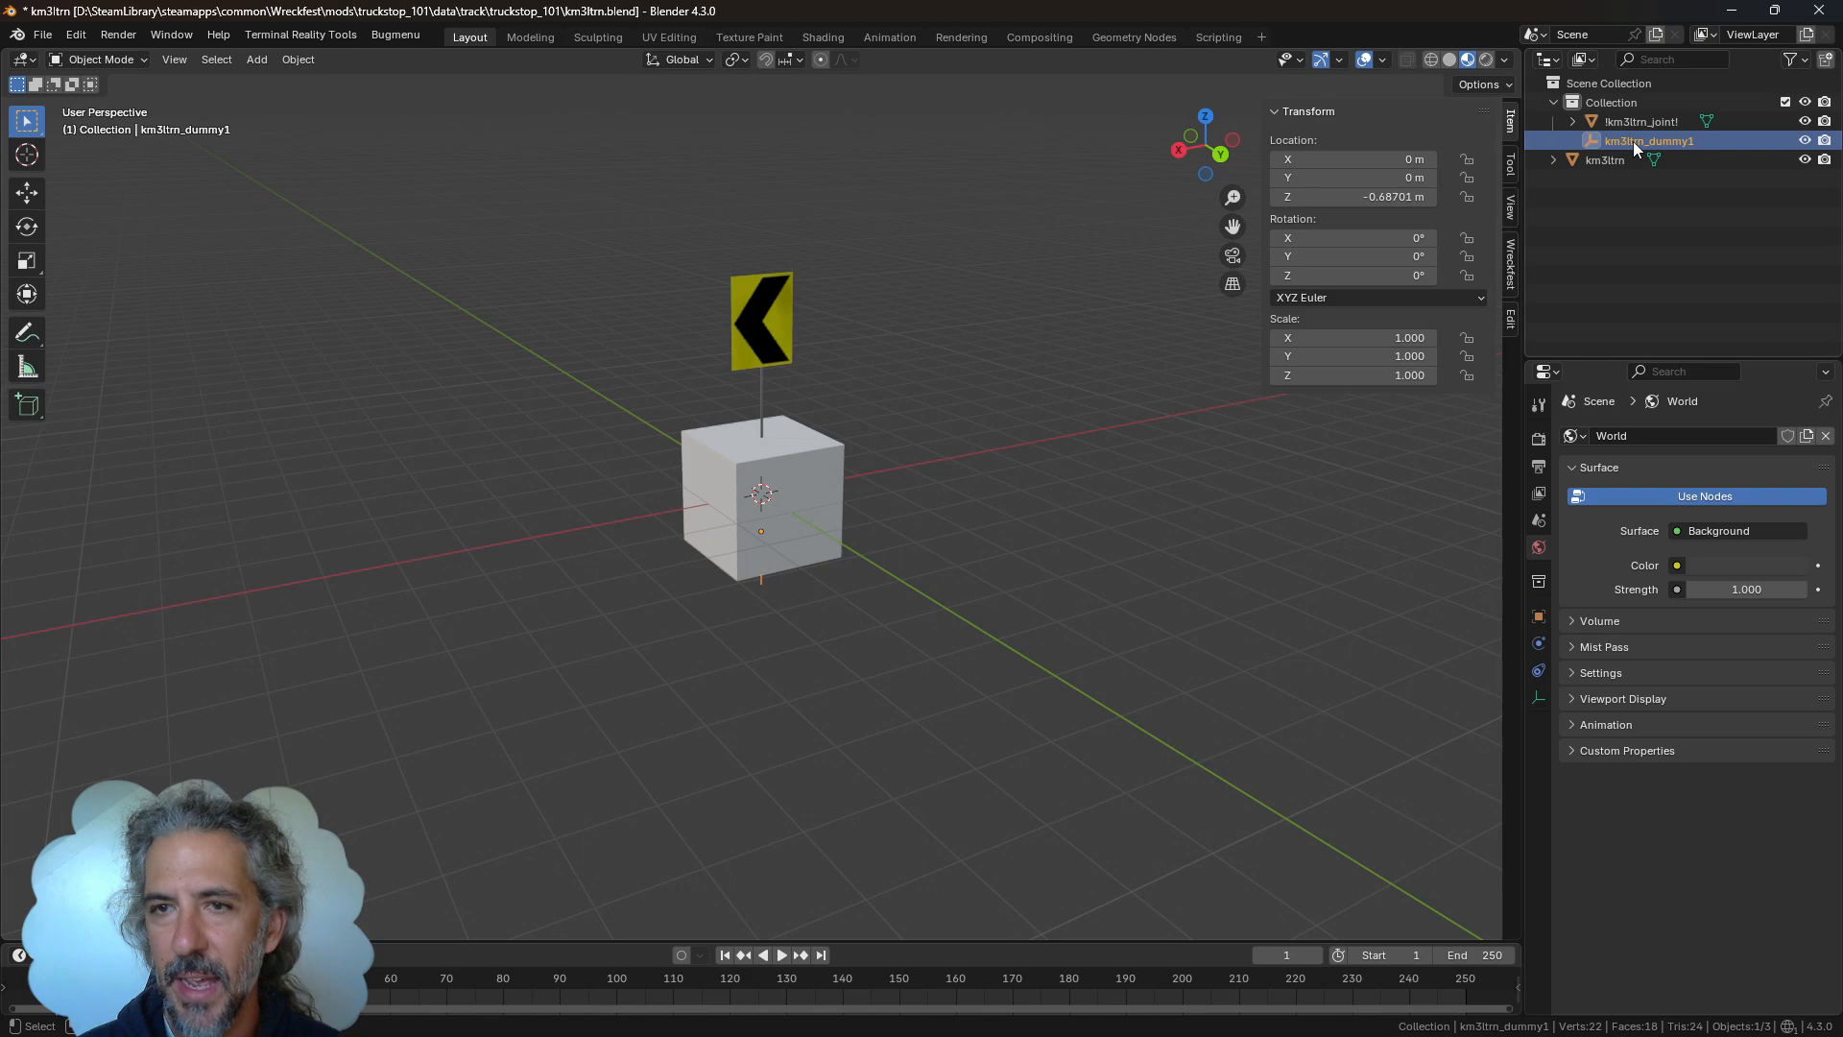
click(1804, 121)
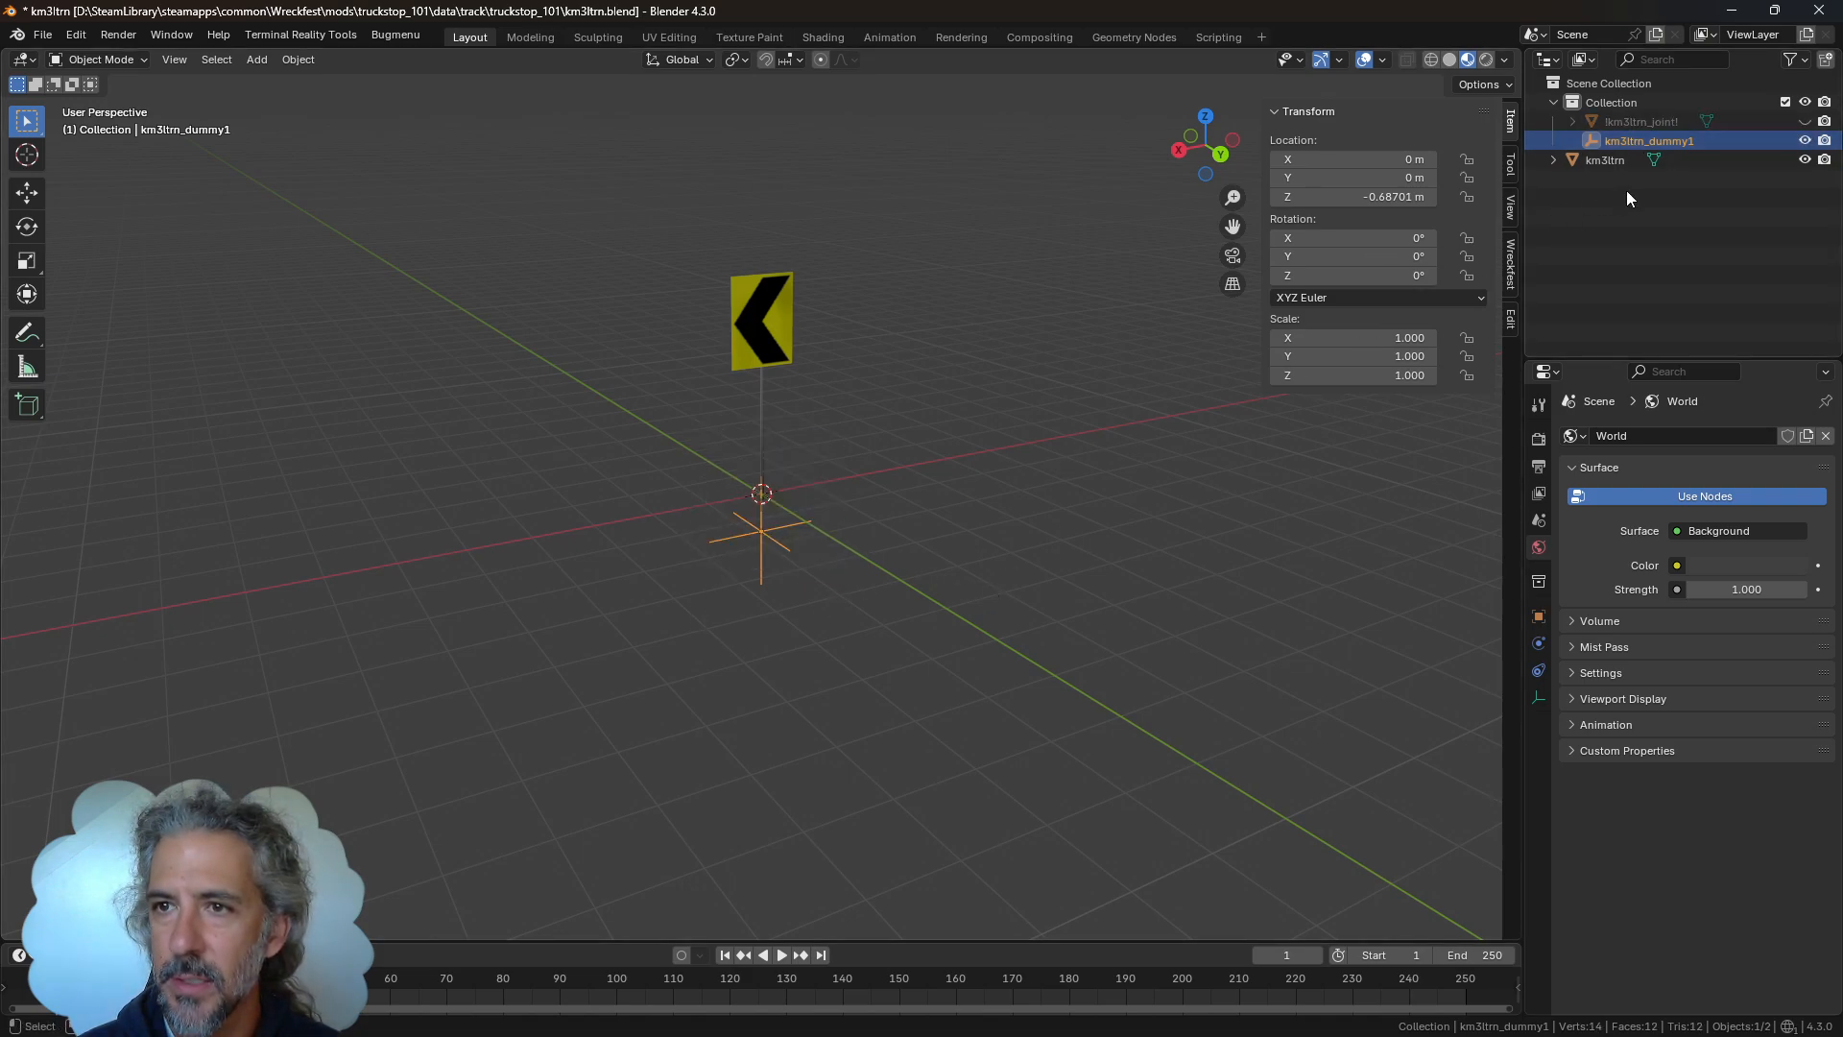
click(1804, 121)
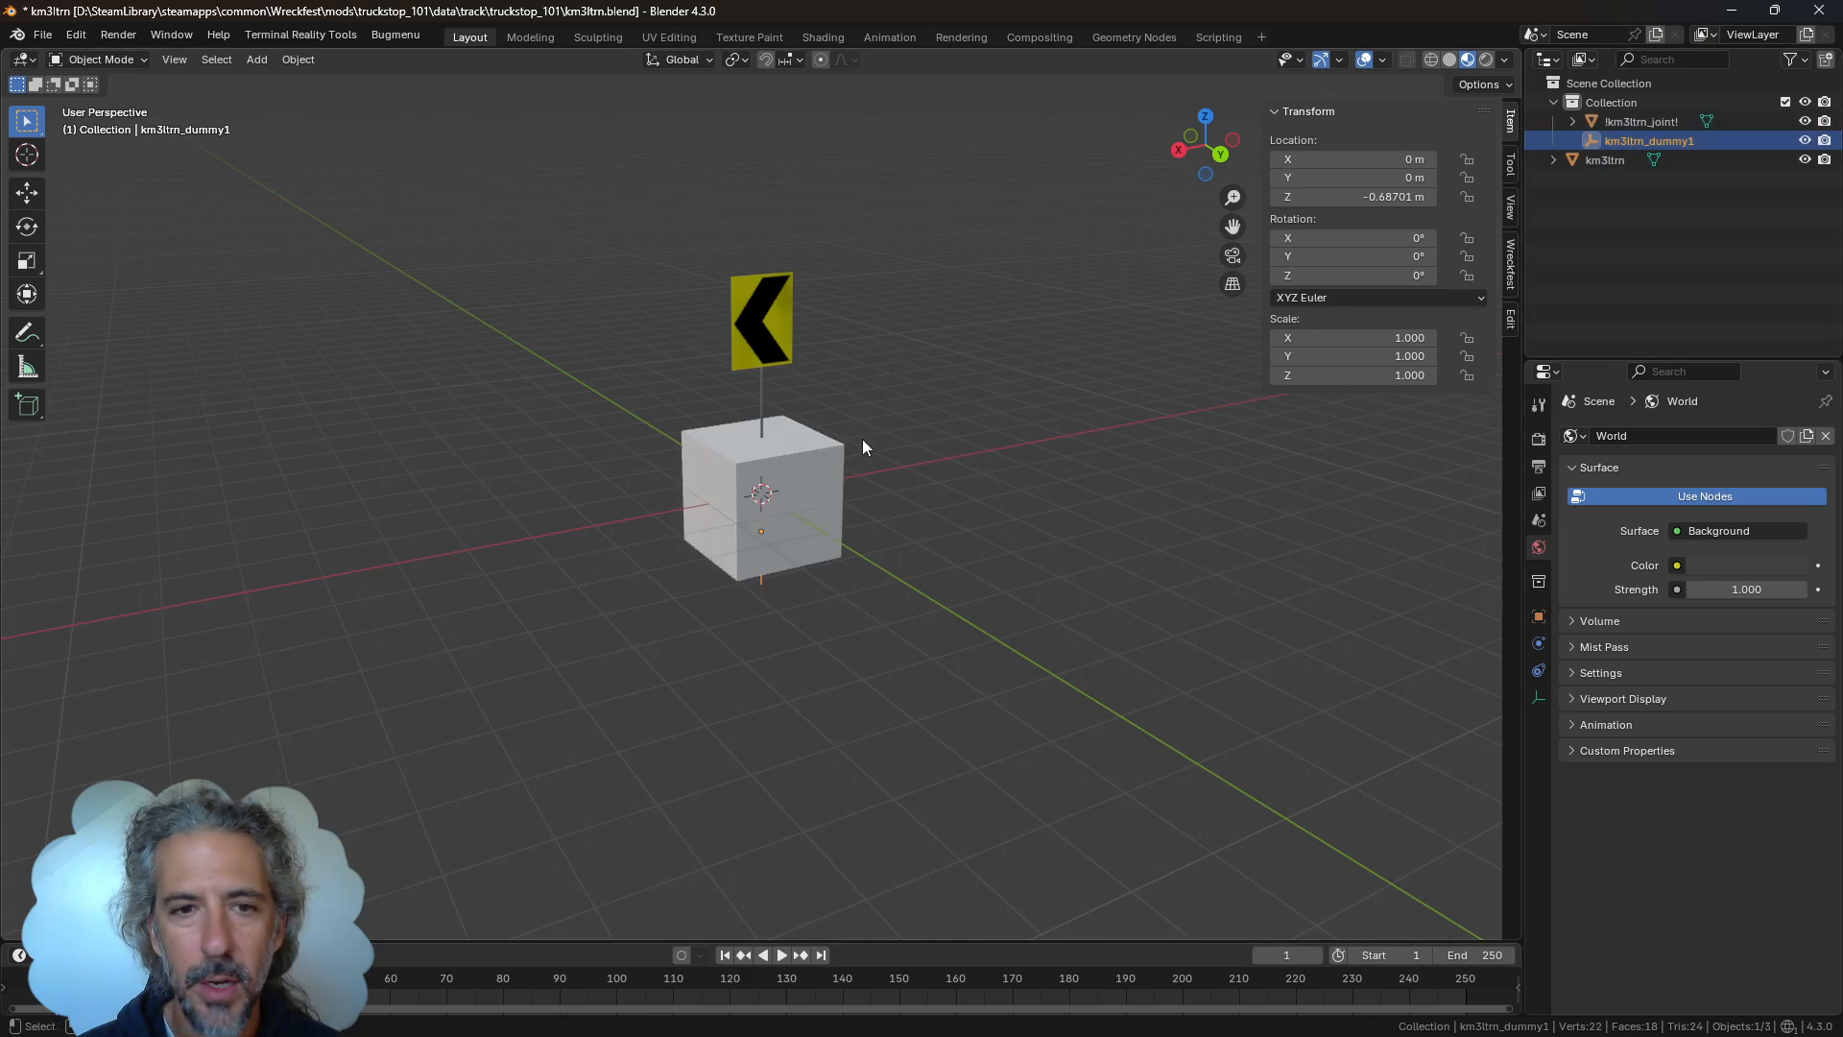
Select the !km3ltrn_joint! cube and export the scene as km3ltrn.bgo3 into the mod's data\track\truckstop_101 folder
click(815, 474)
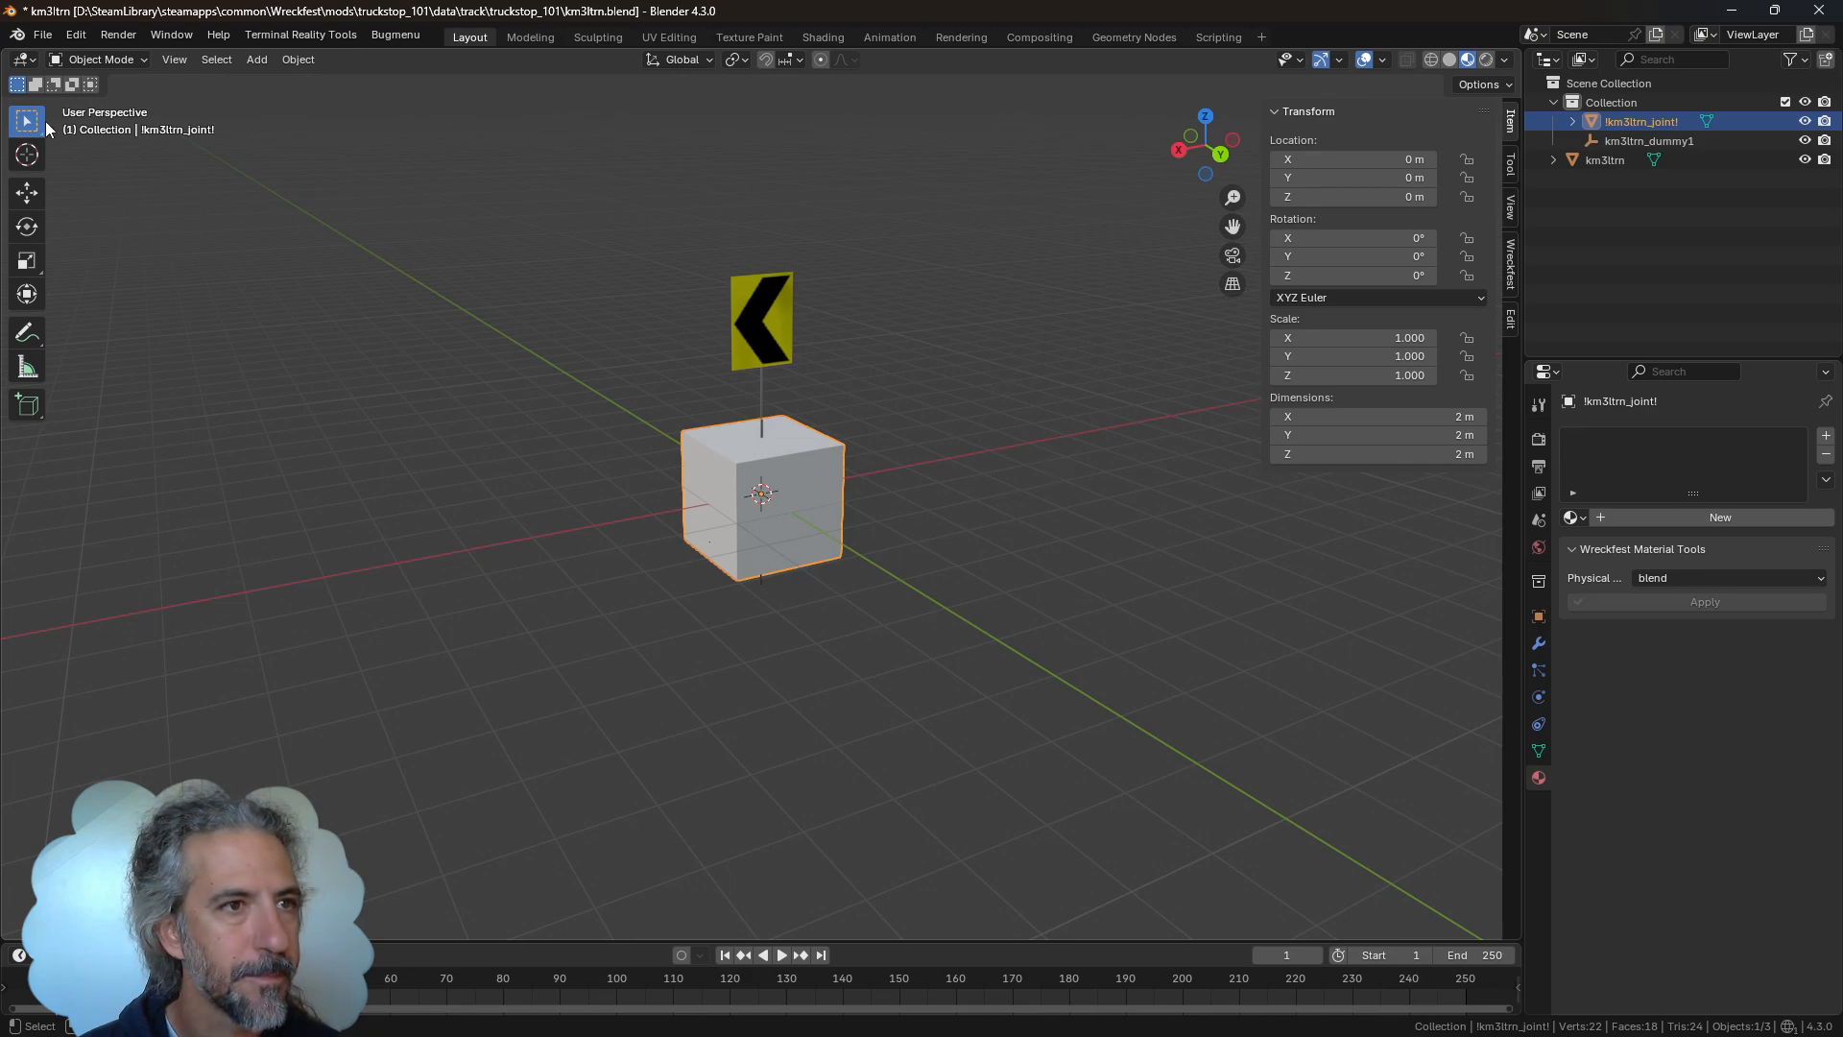
click(44, 35)
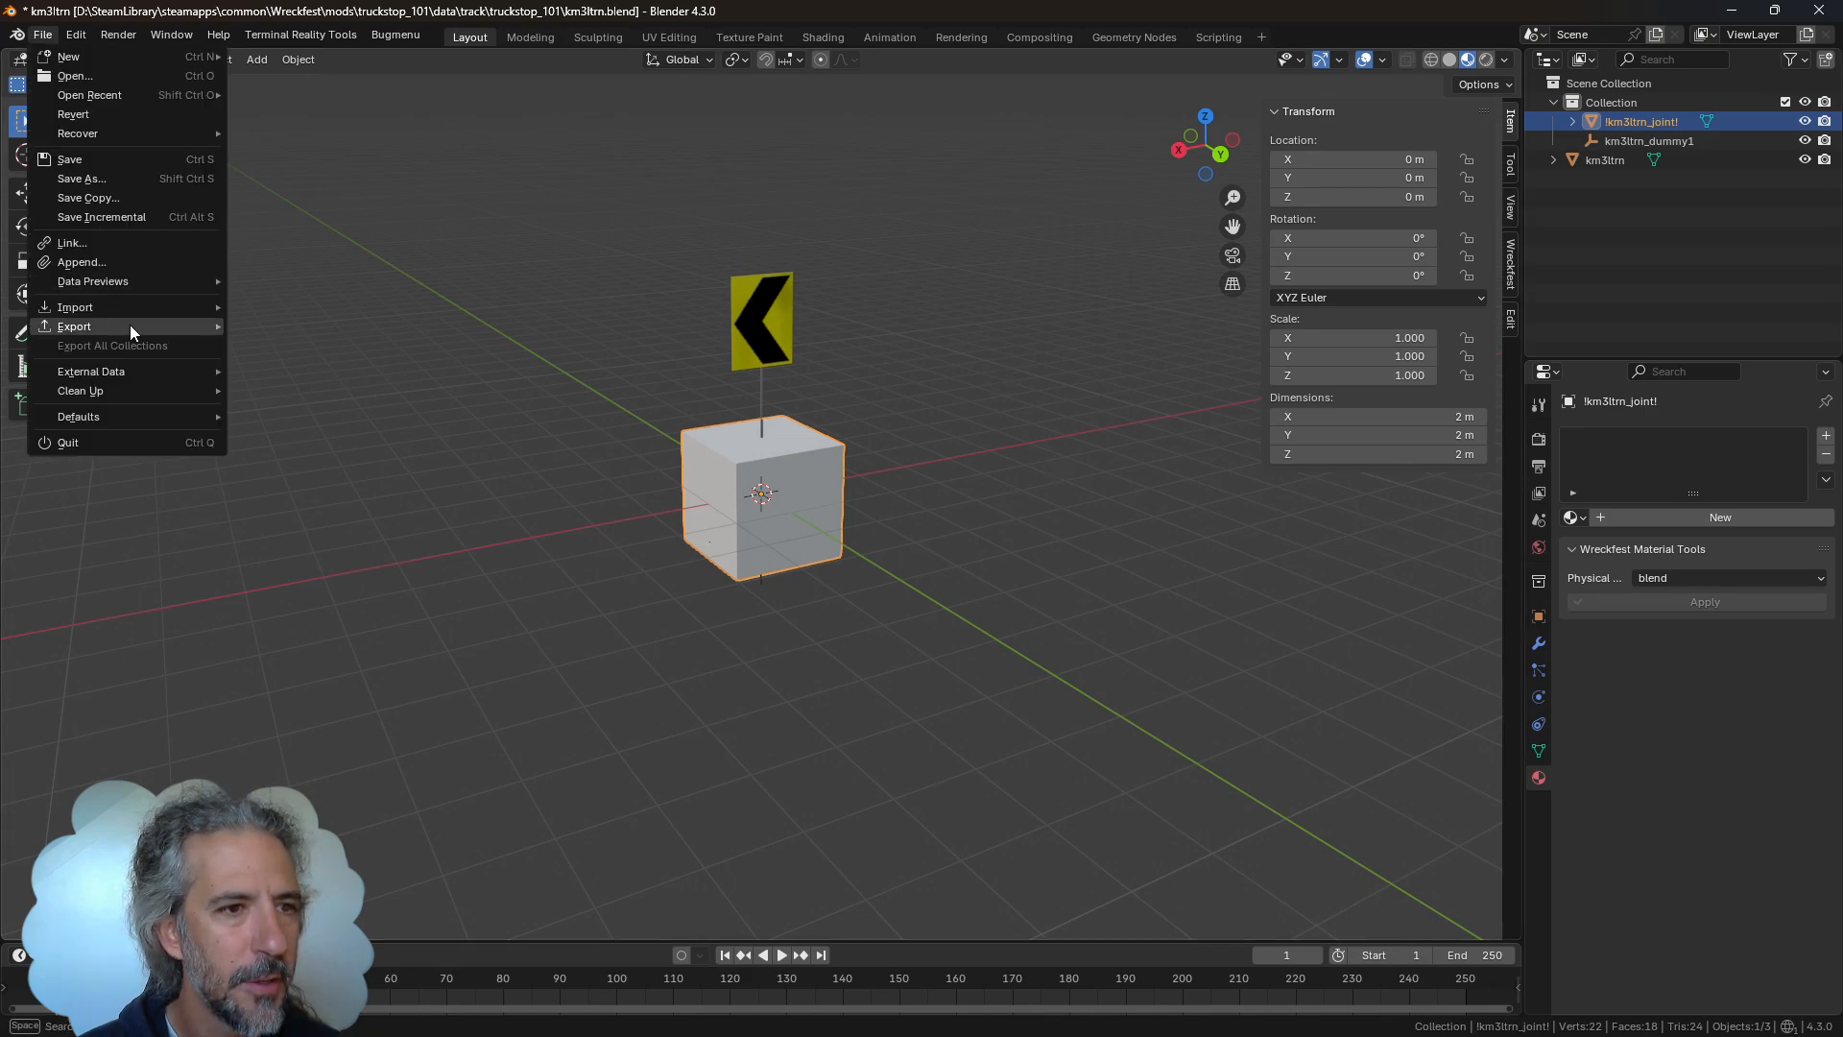
mouse_move(129, 326)
click(400, 548)
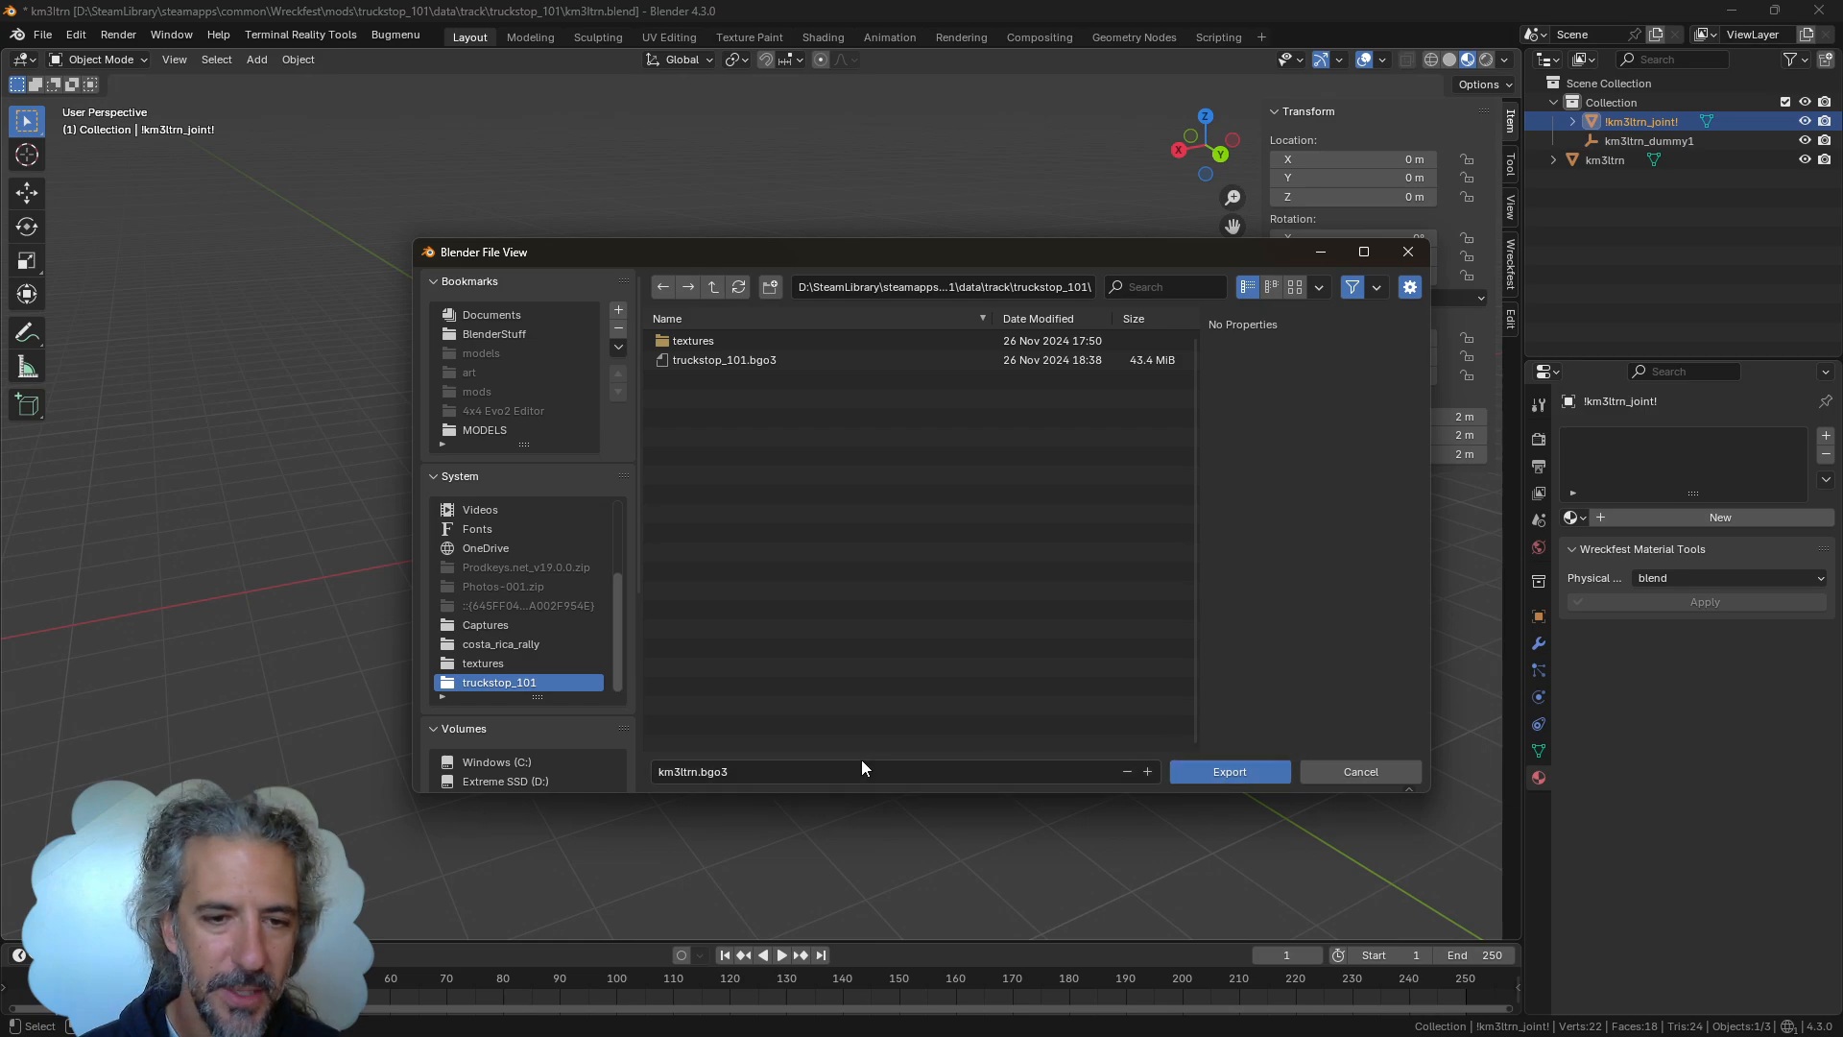
click(1182, 770)
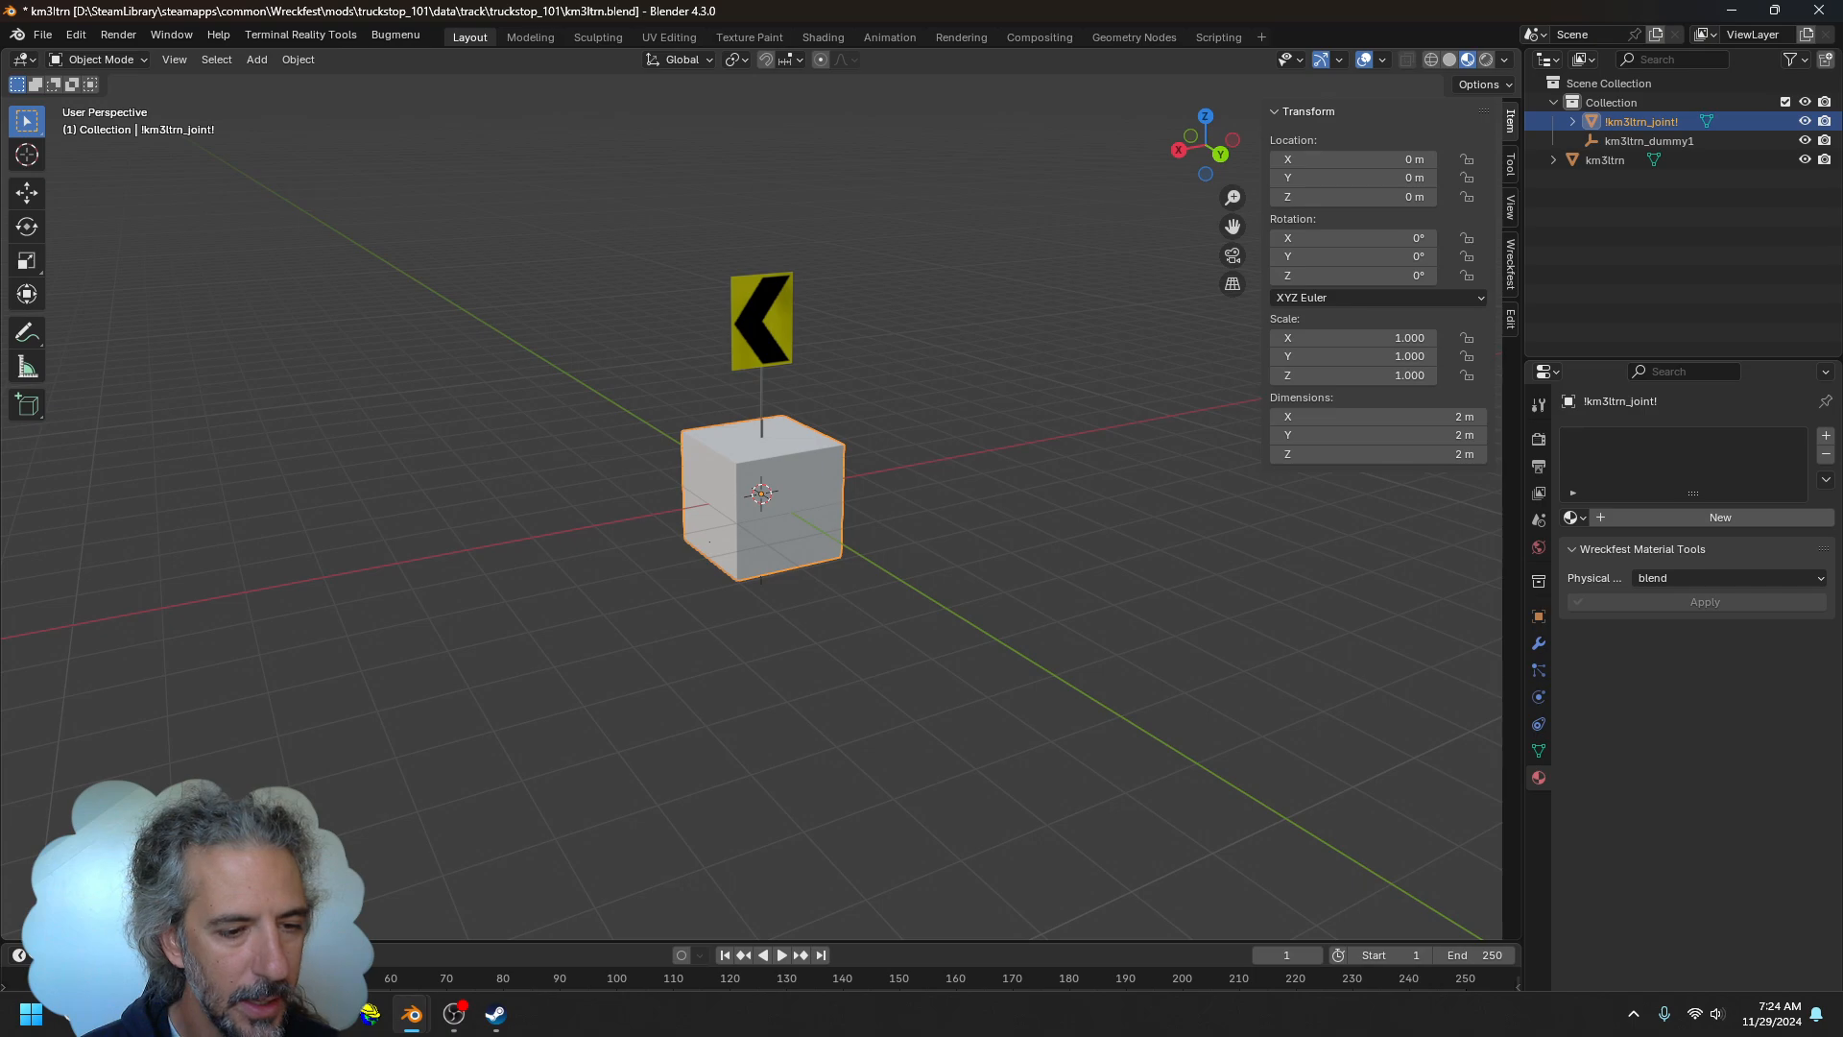
Switch to the File Explorer window and open the base game's Wreckfest\data\property\prefab folder
click(327, 1013)
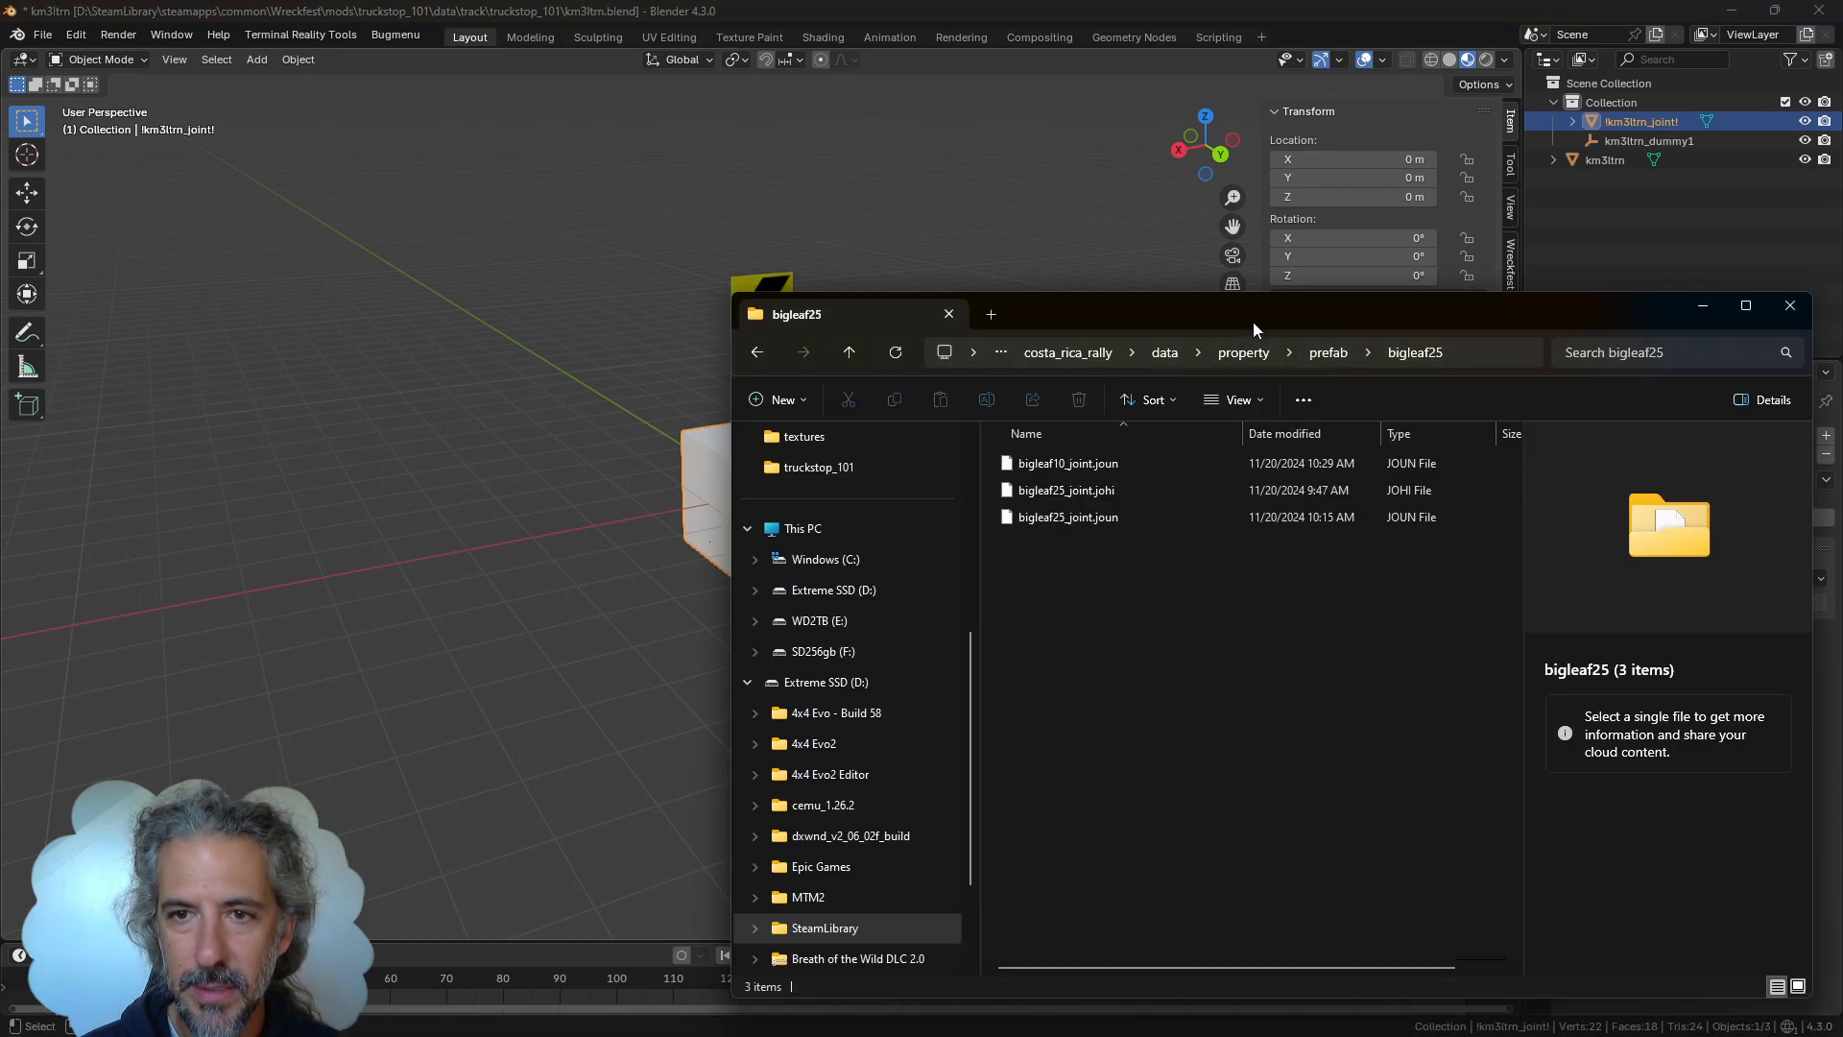
drag(1250, 321, 850, 238)
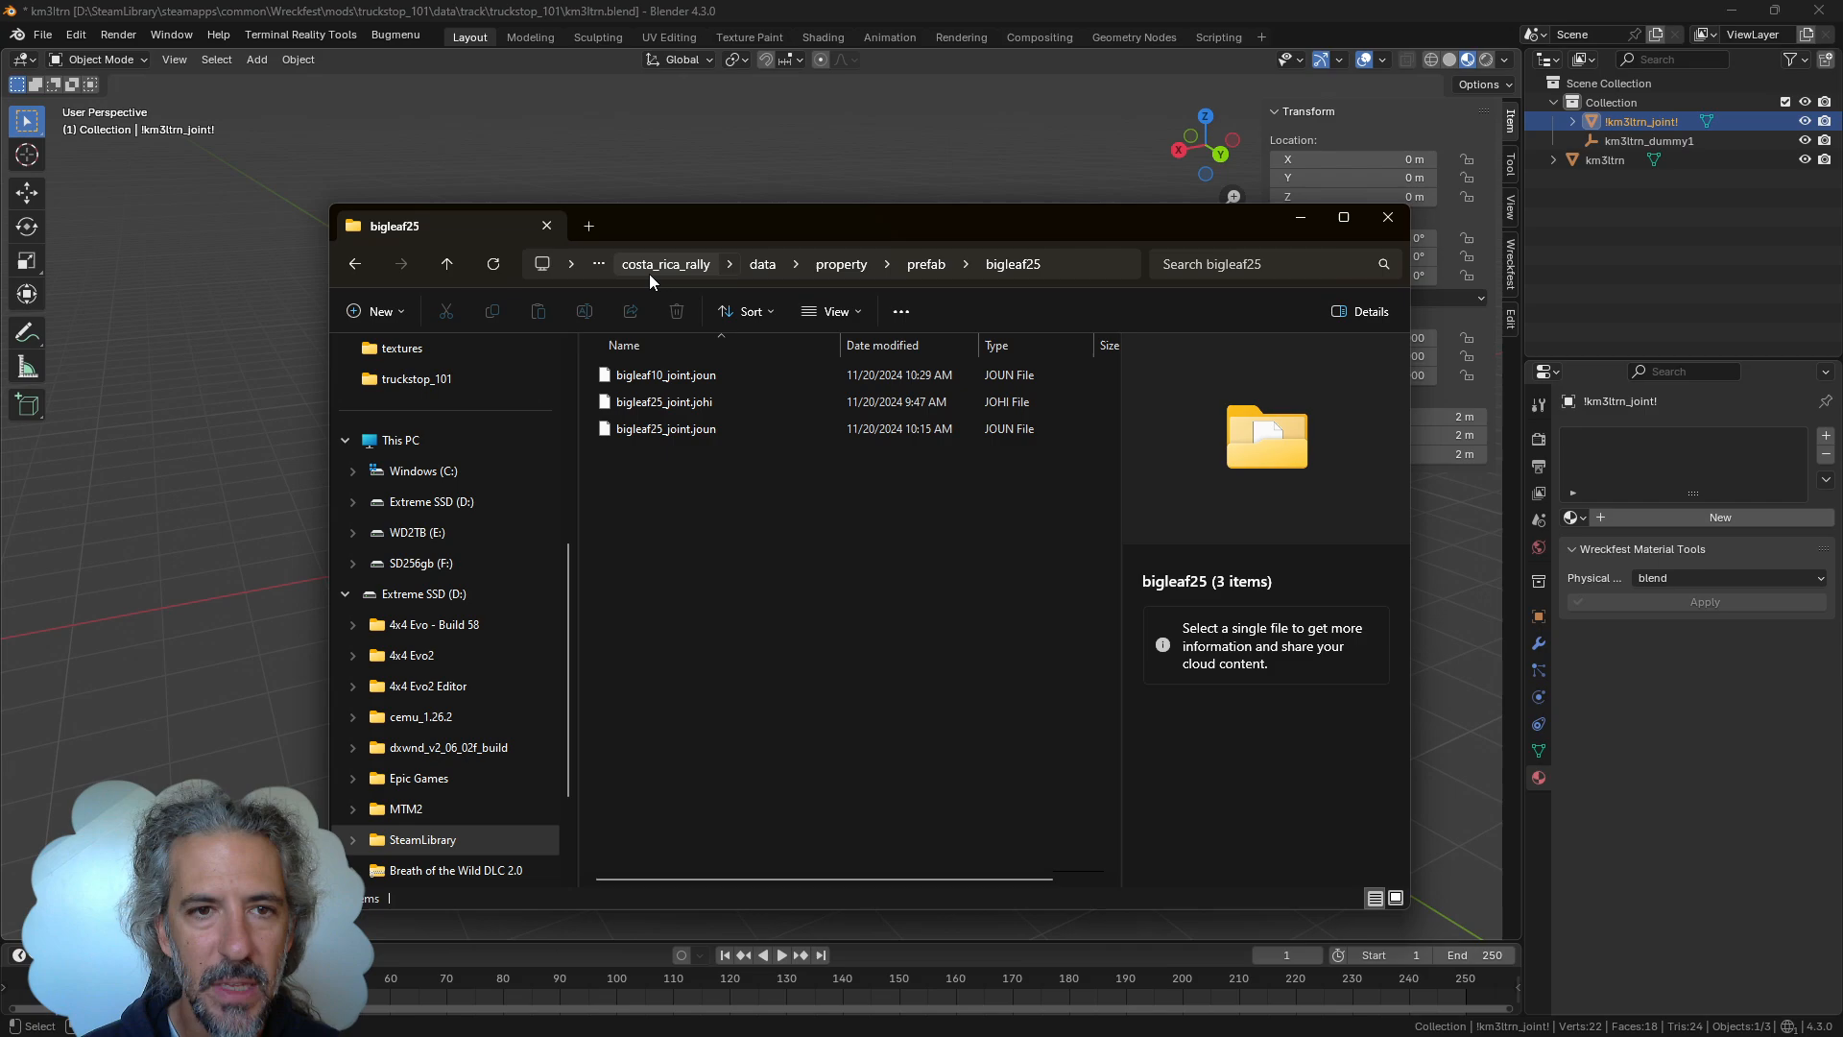
click(448, 263)
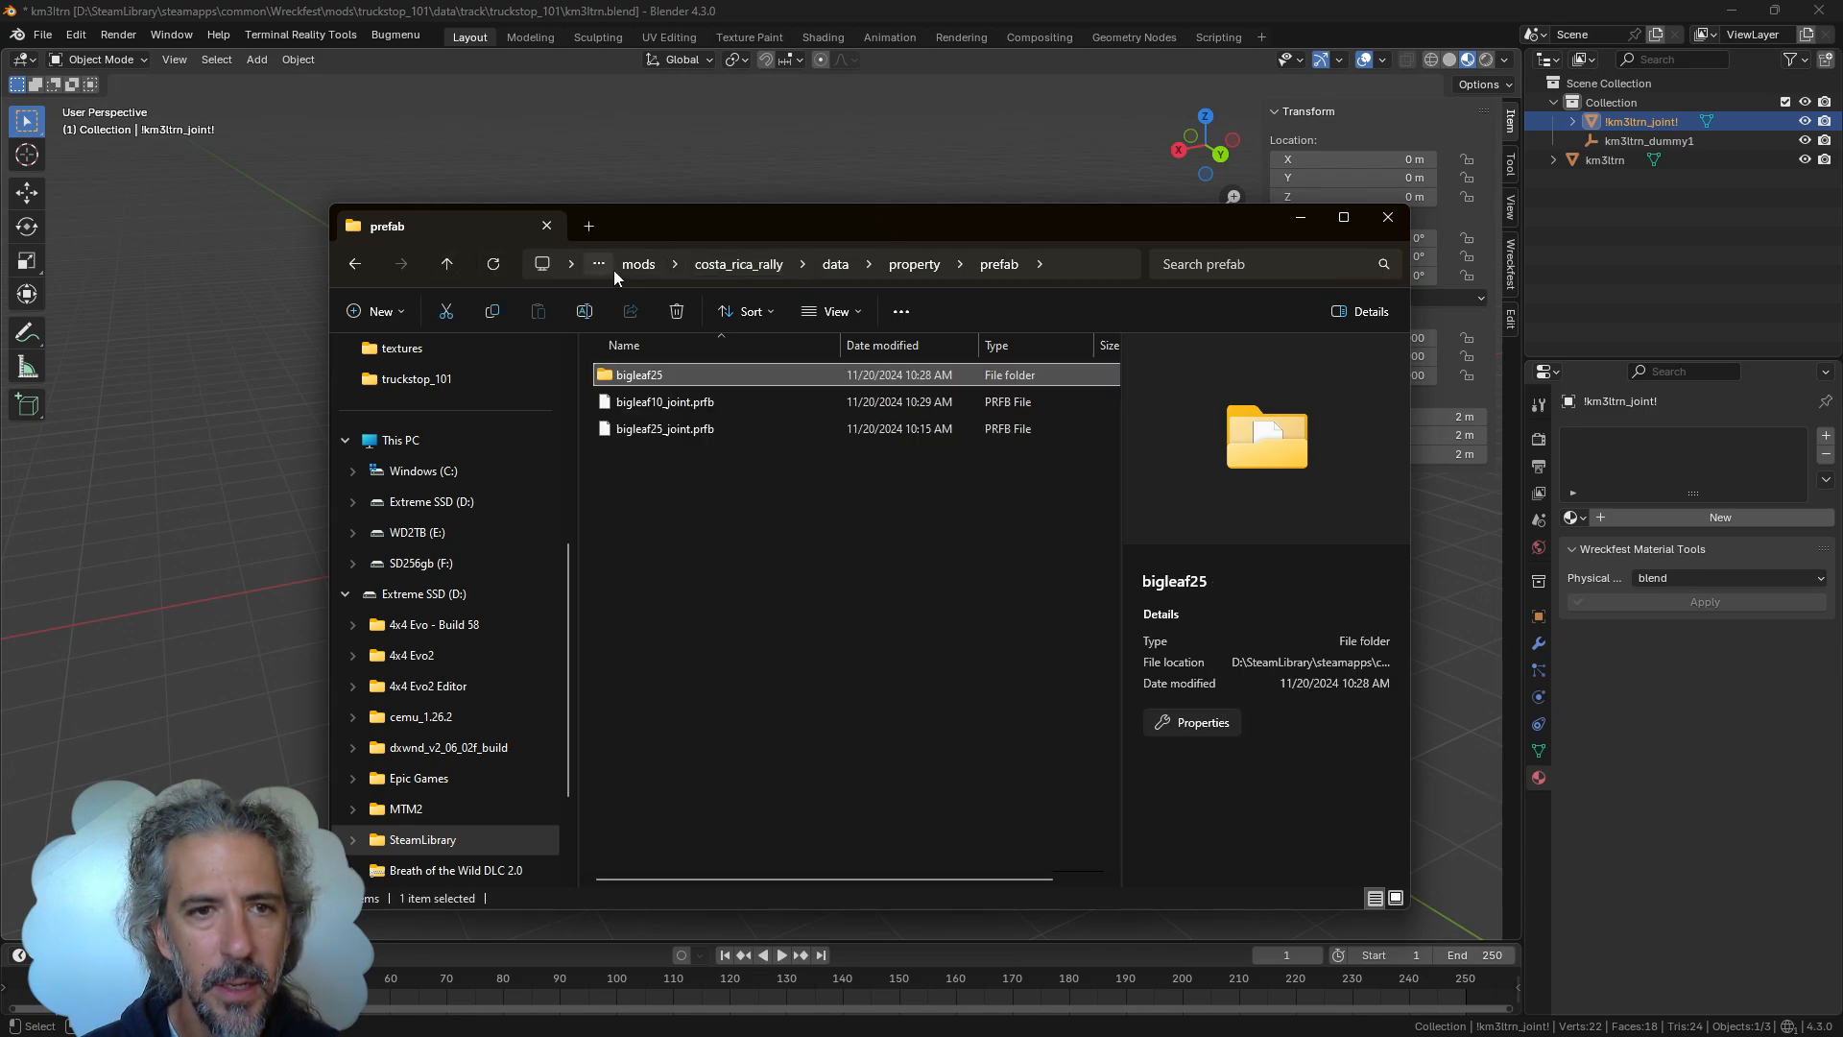
click(638, 264)
click(977, 264)
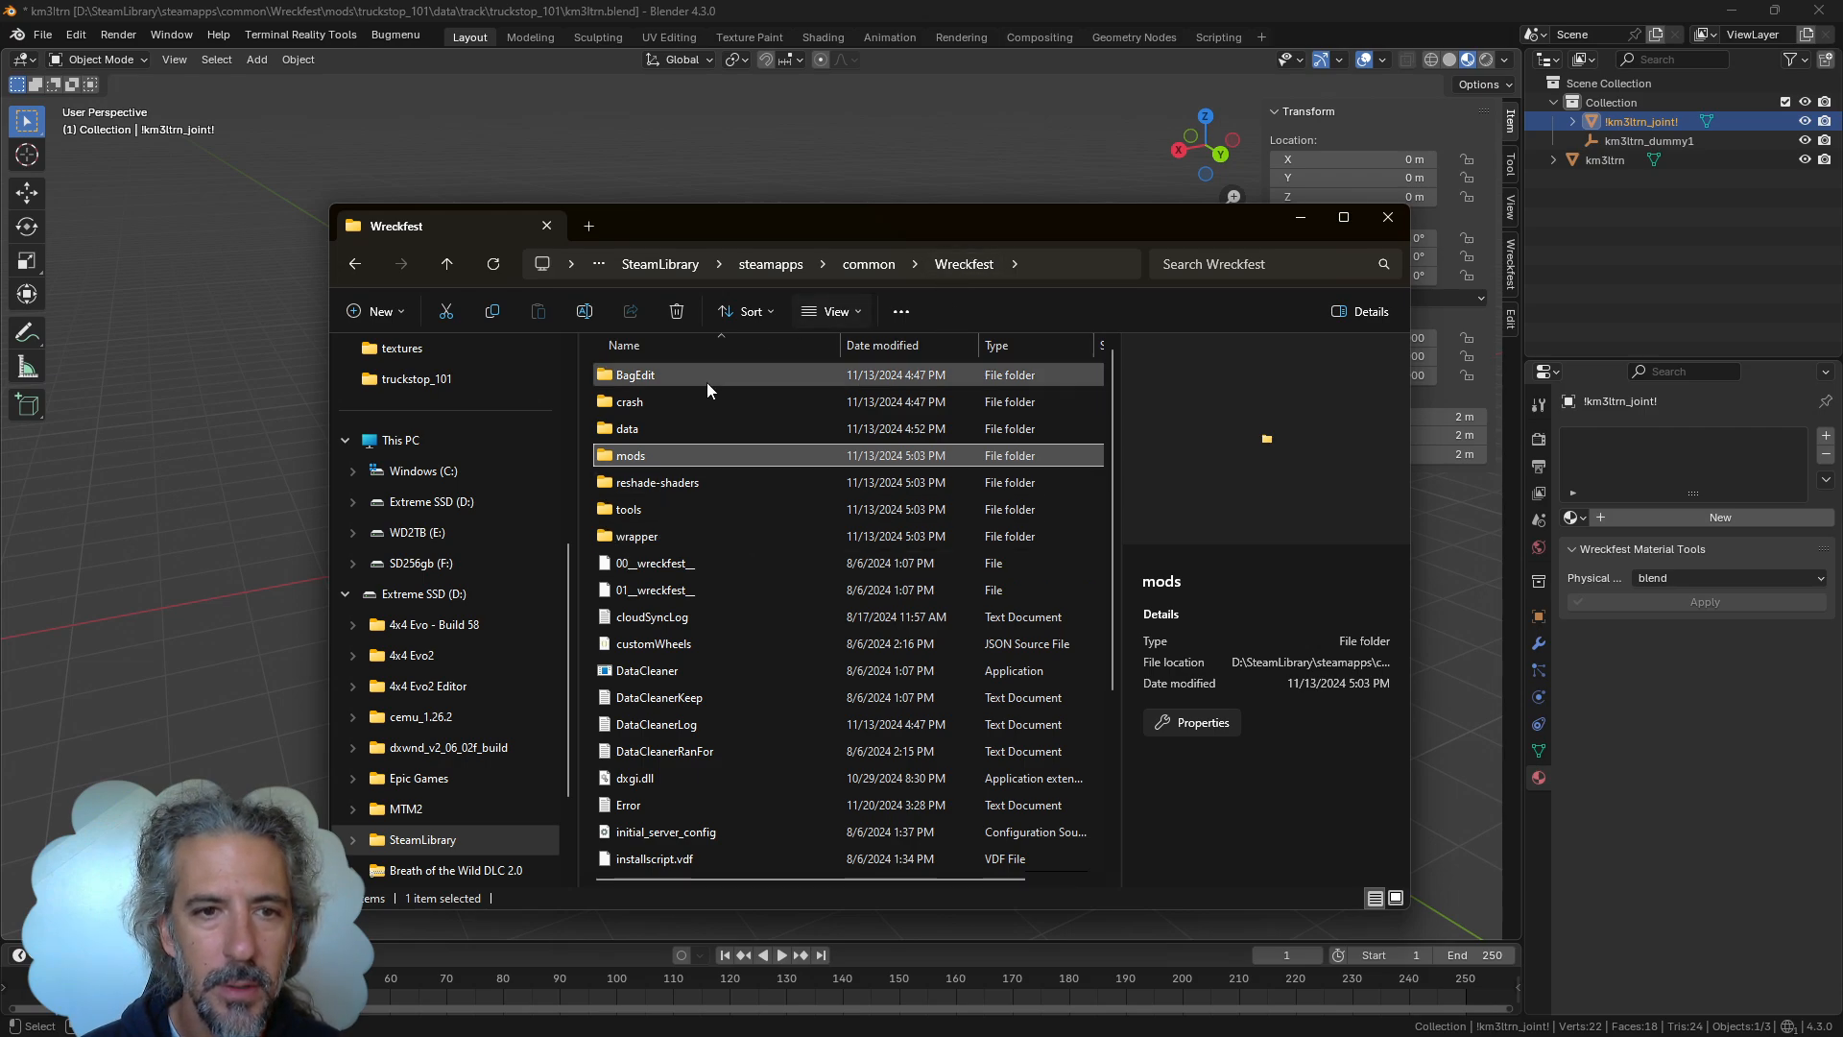
double_click(705, 432)
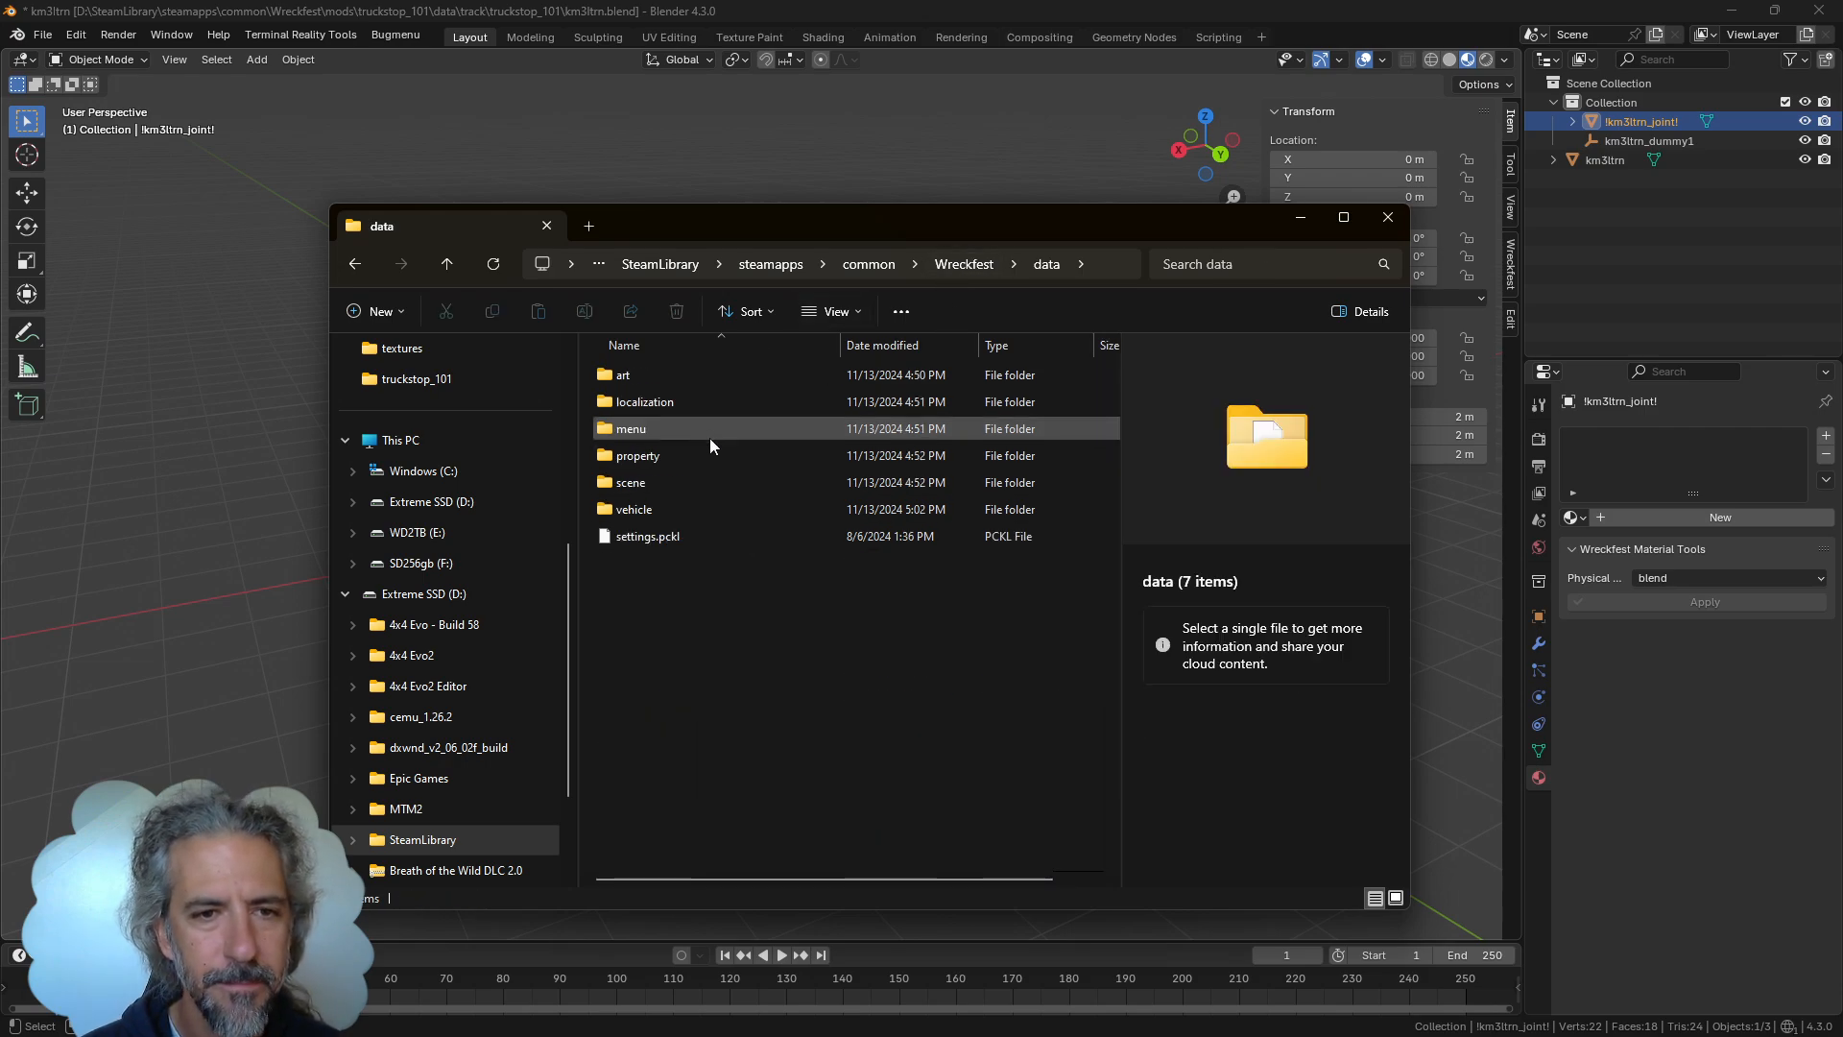
double_click(727, 454)
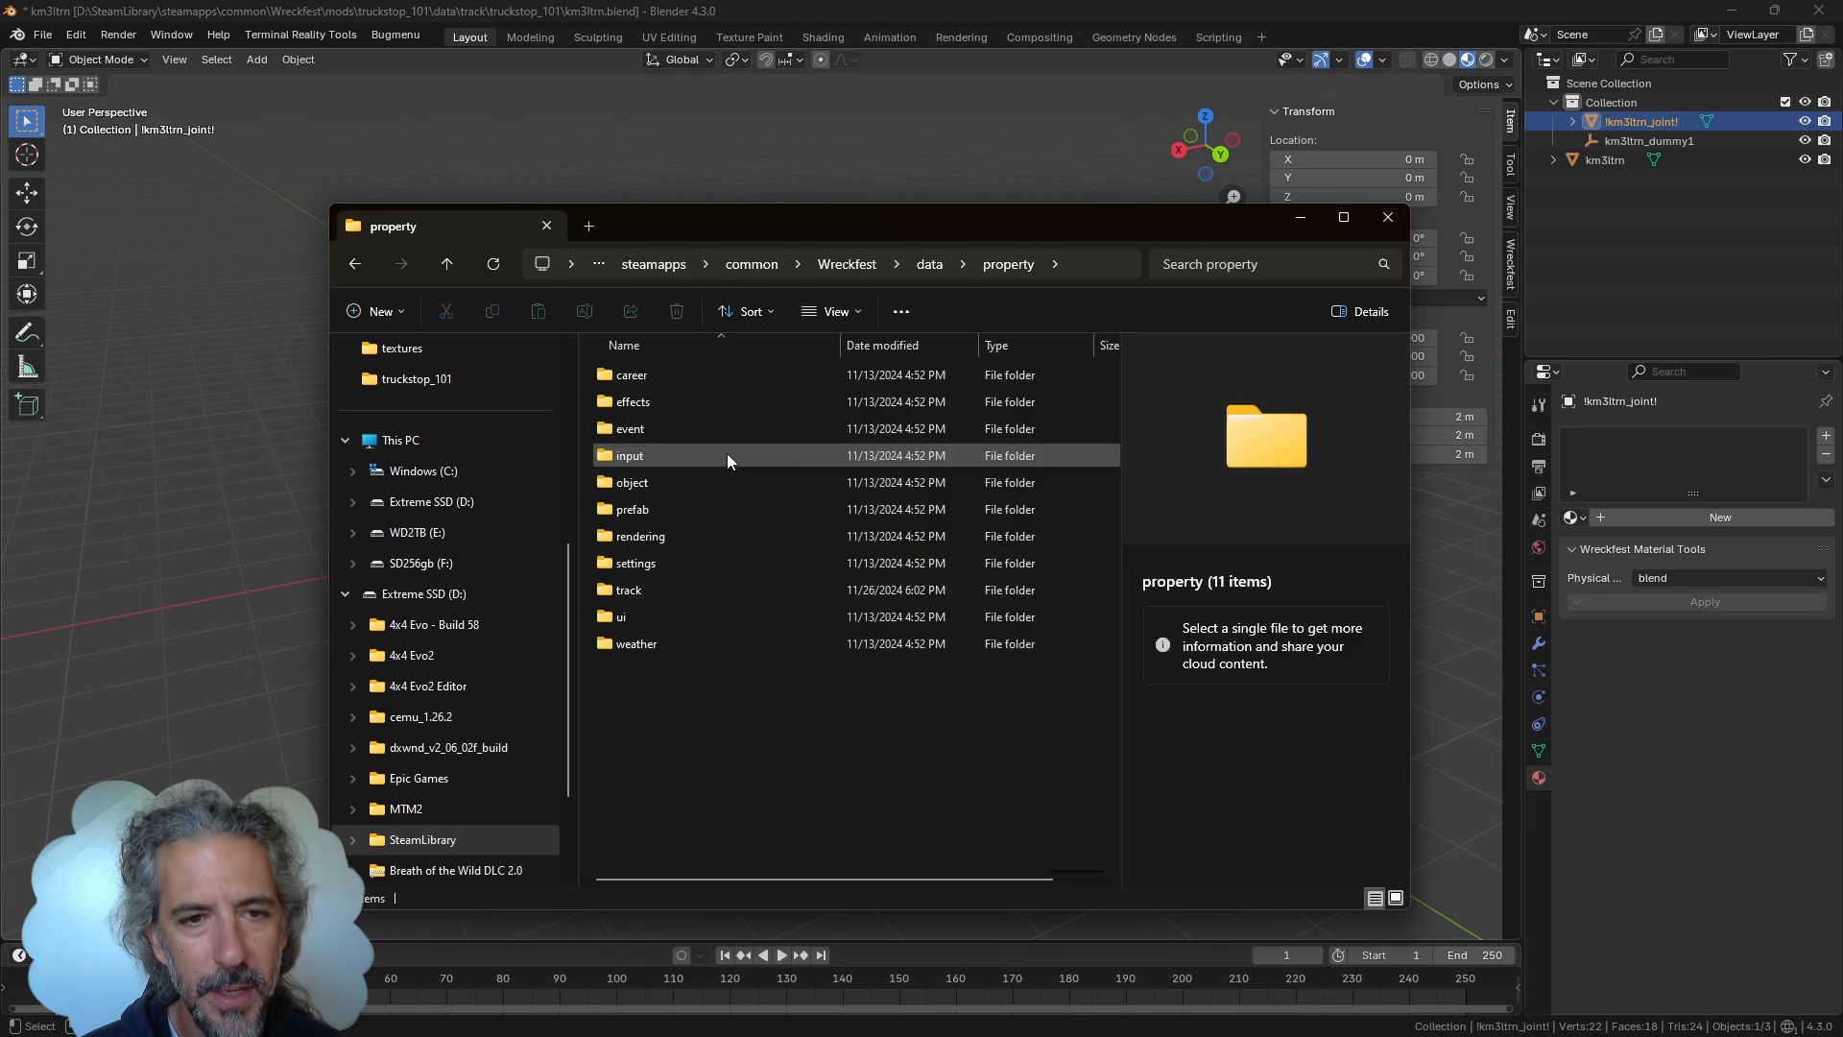
double_click(739, 507)
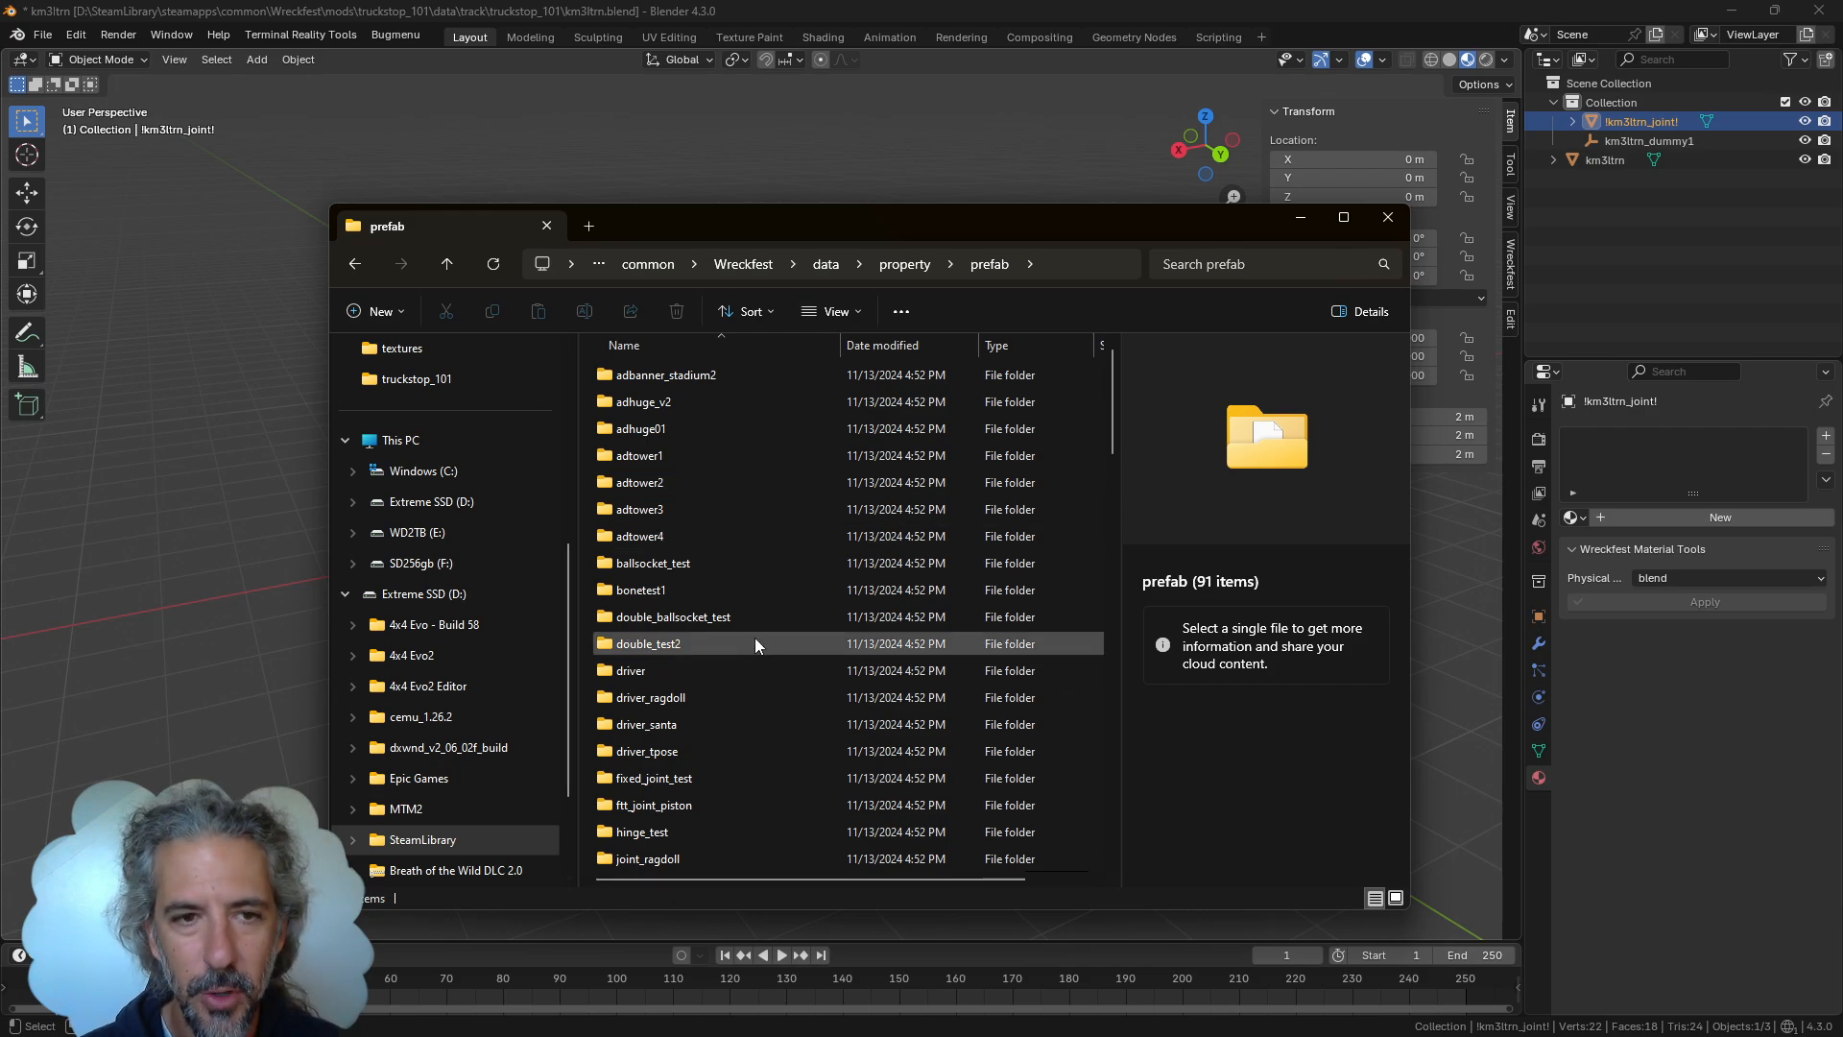
Examine the example joints in the prefab folder, singling out the hinge_test.prfb file and its matching hinge_test folder
scroll(804, 695, down, 1)
scroll(804, 695, down, 3)
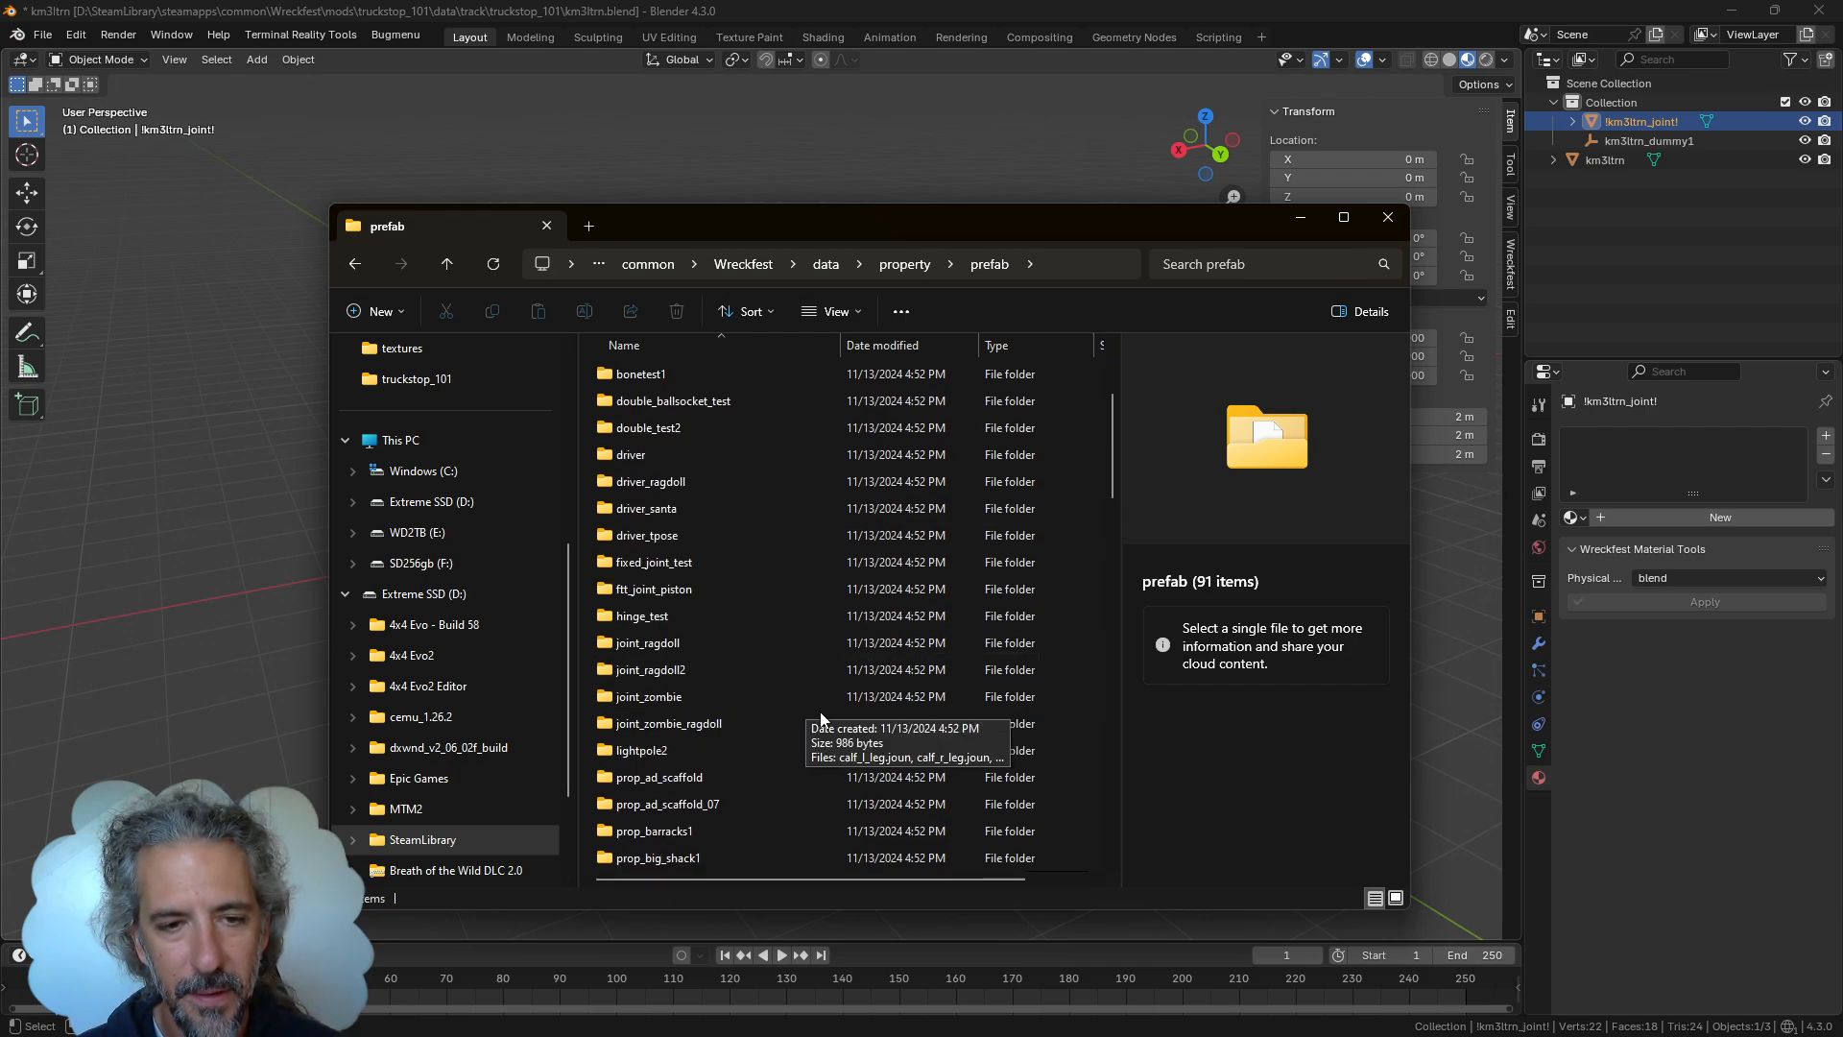
scroll(816, 672, down, 2)
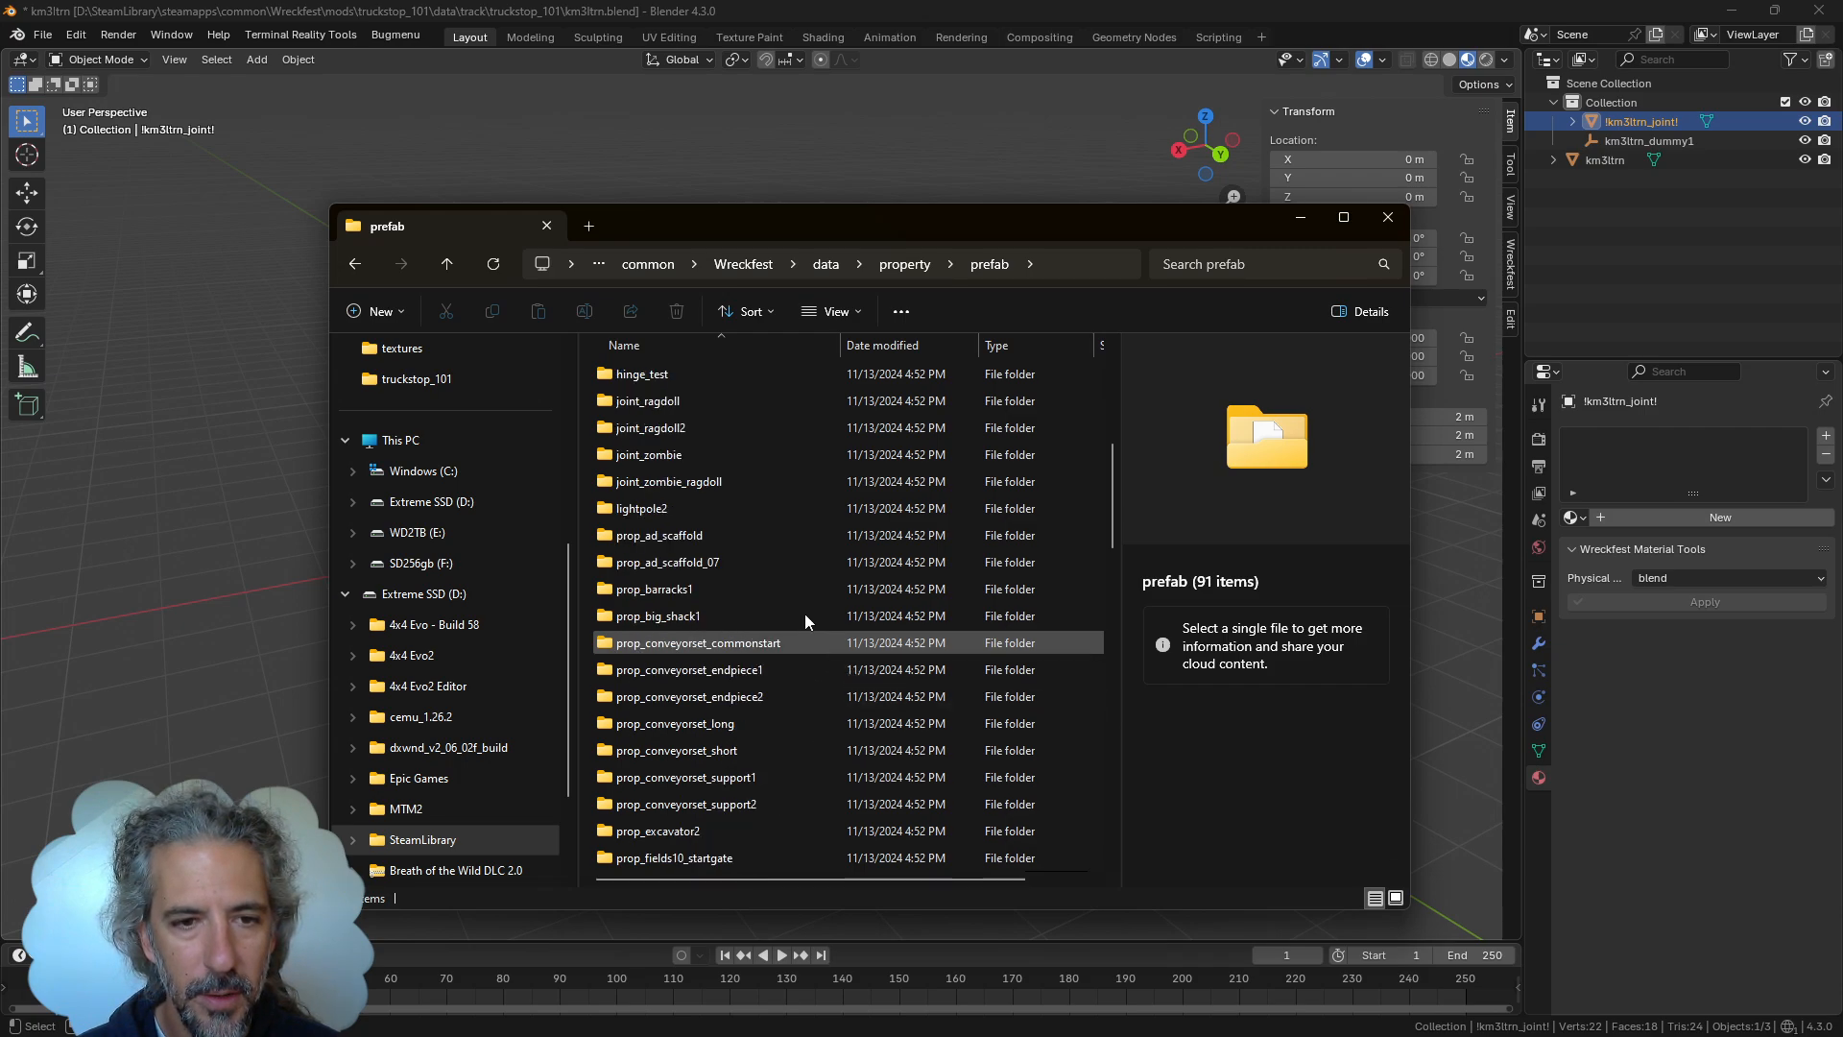
scroll(785, 691, down, 10)
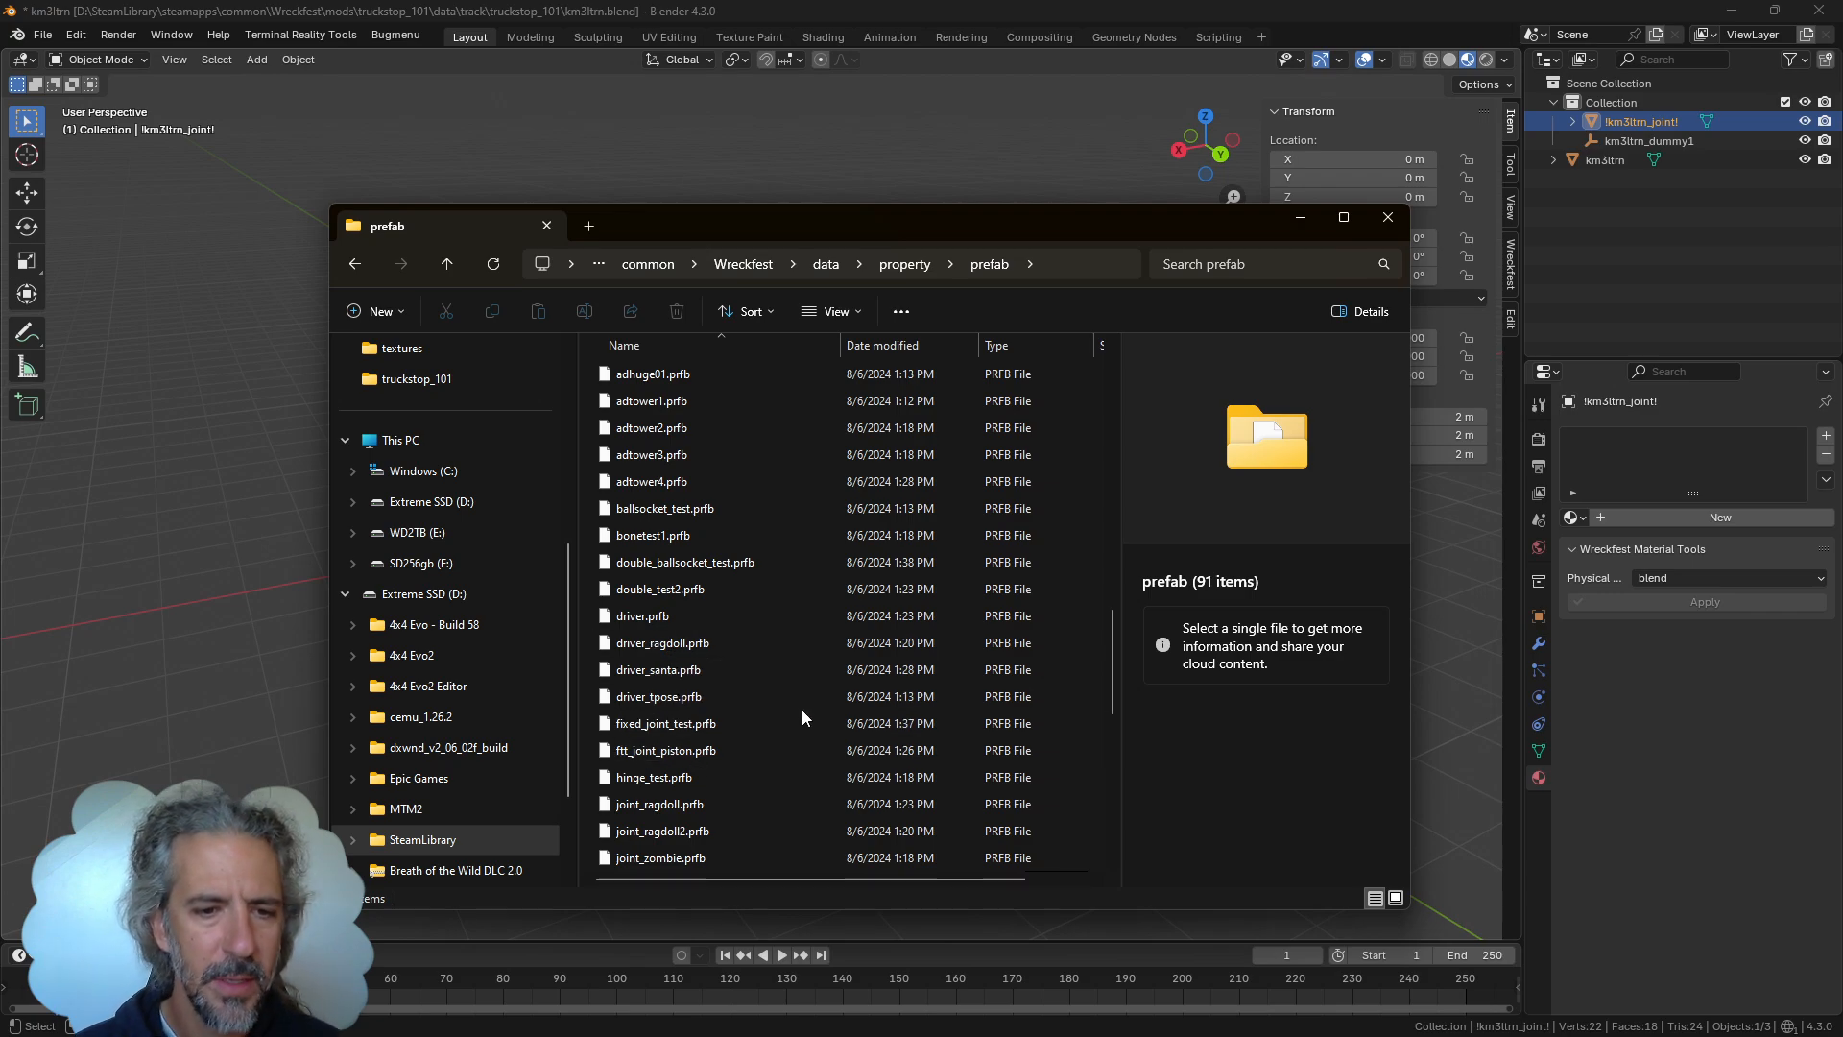
scroll(803, 718, down, 2)
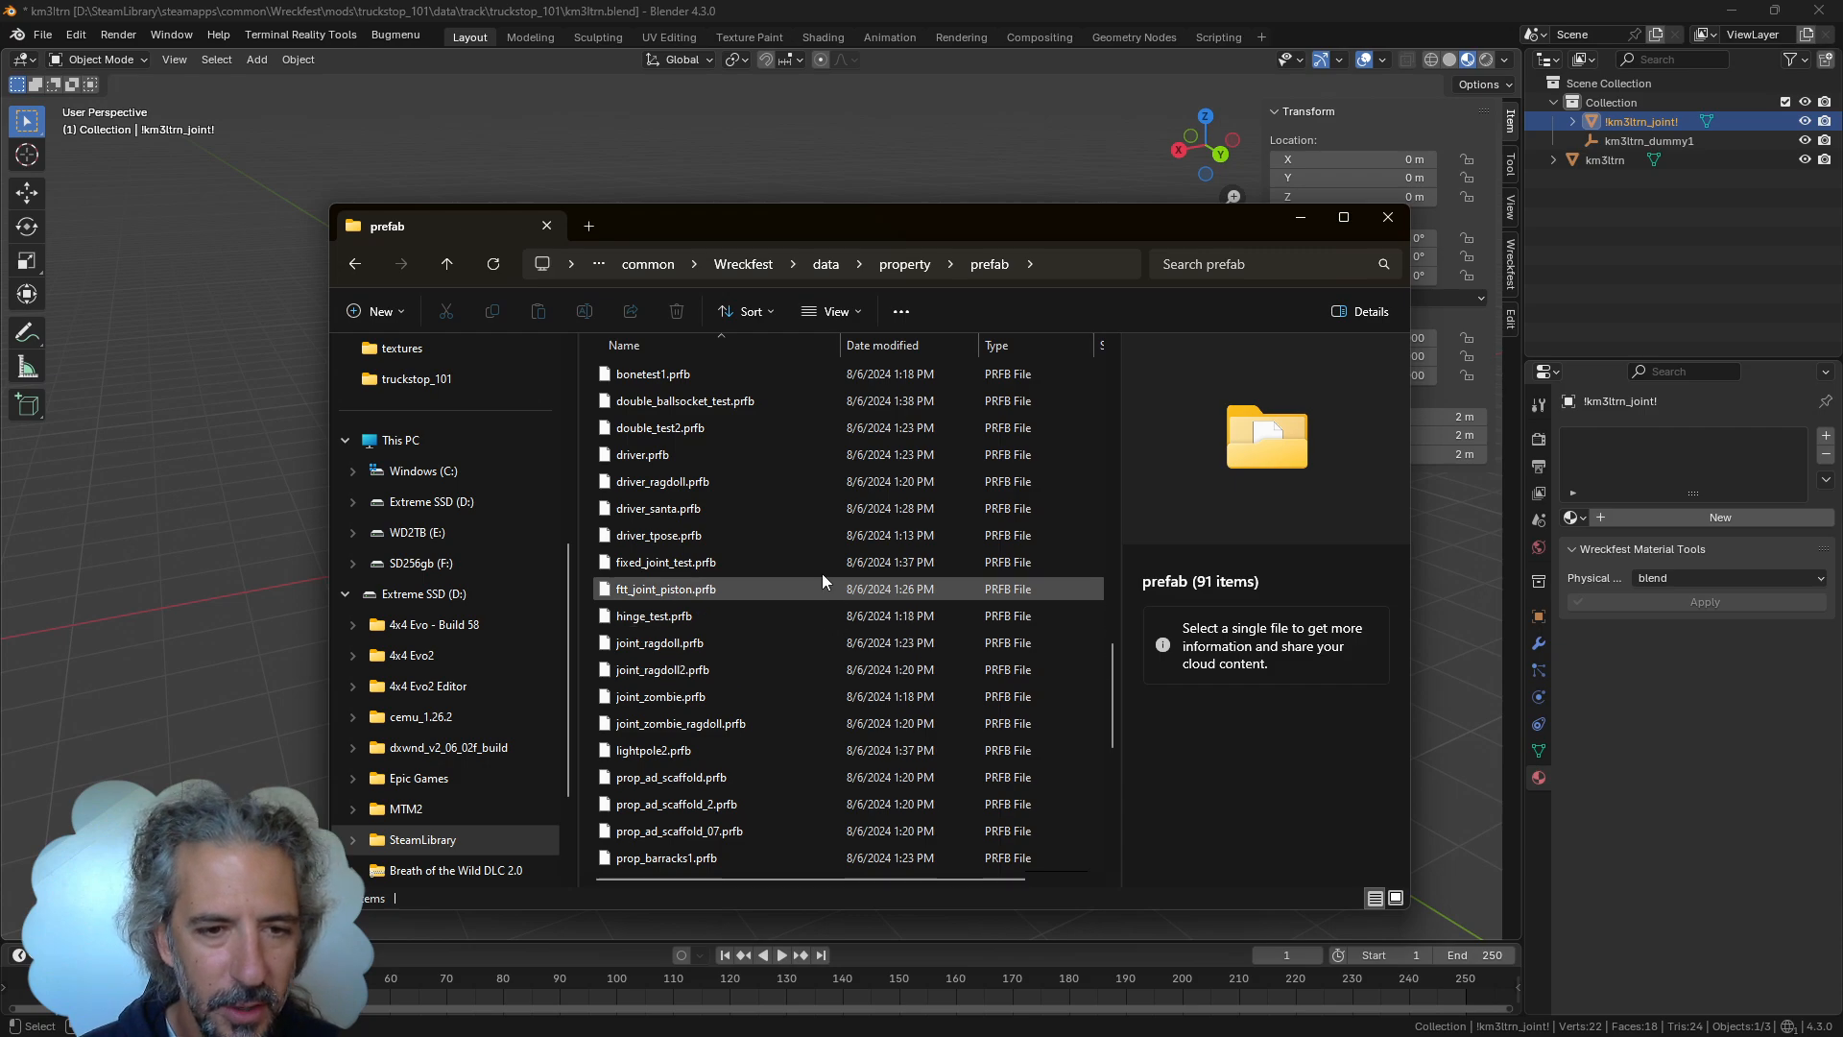
click(763, 616)
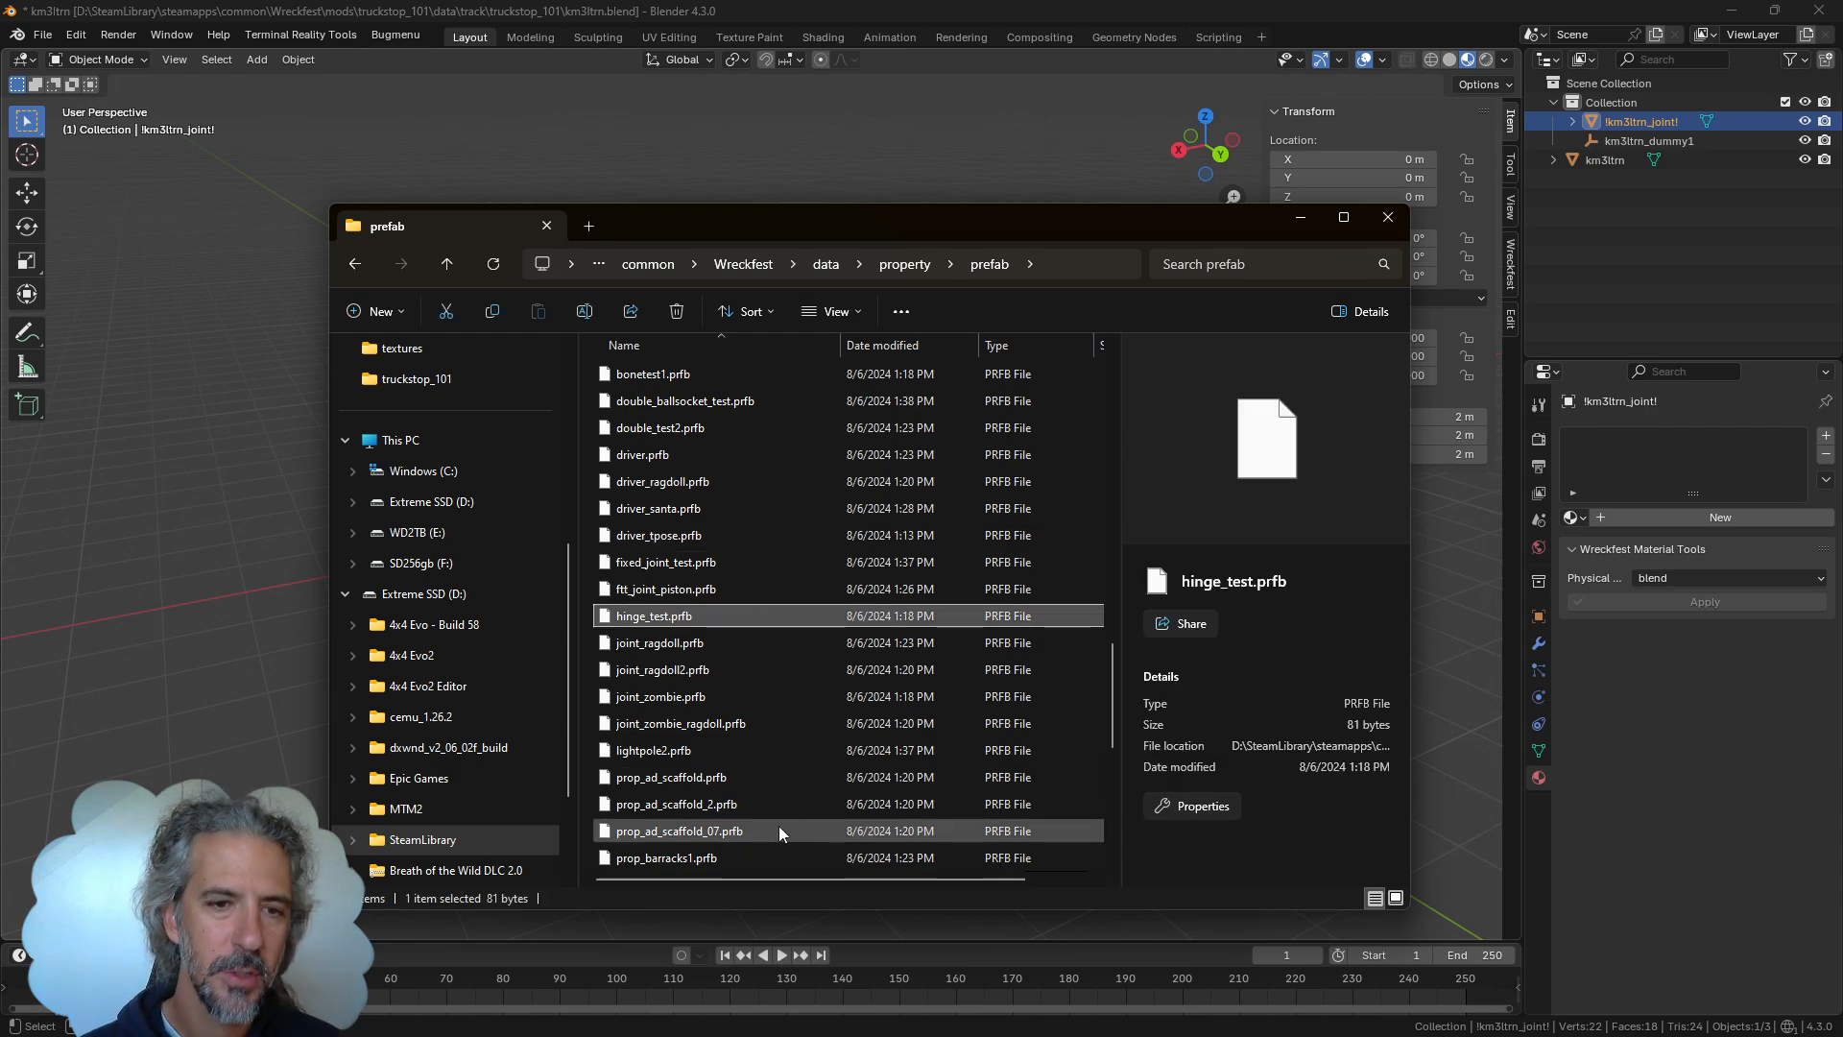
scroll(693, 626, up, 4)
scroll(695, 642, up, 10)
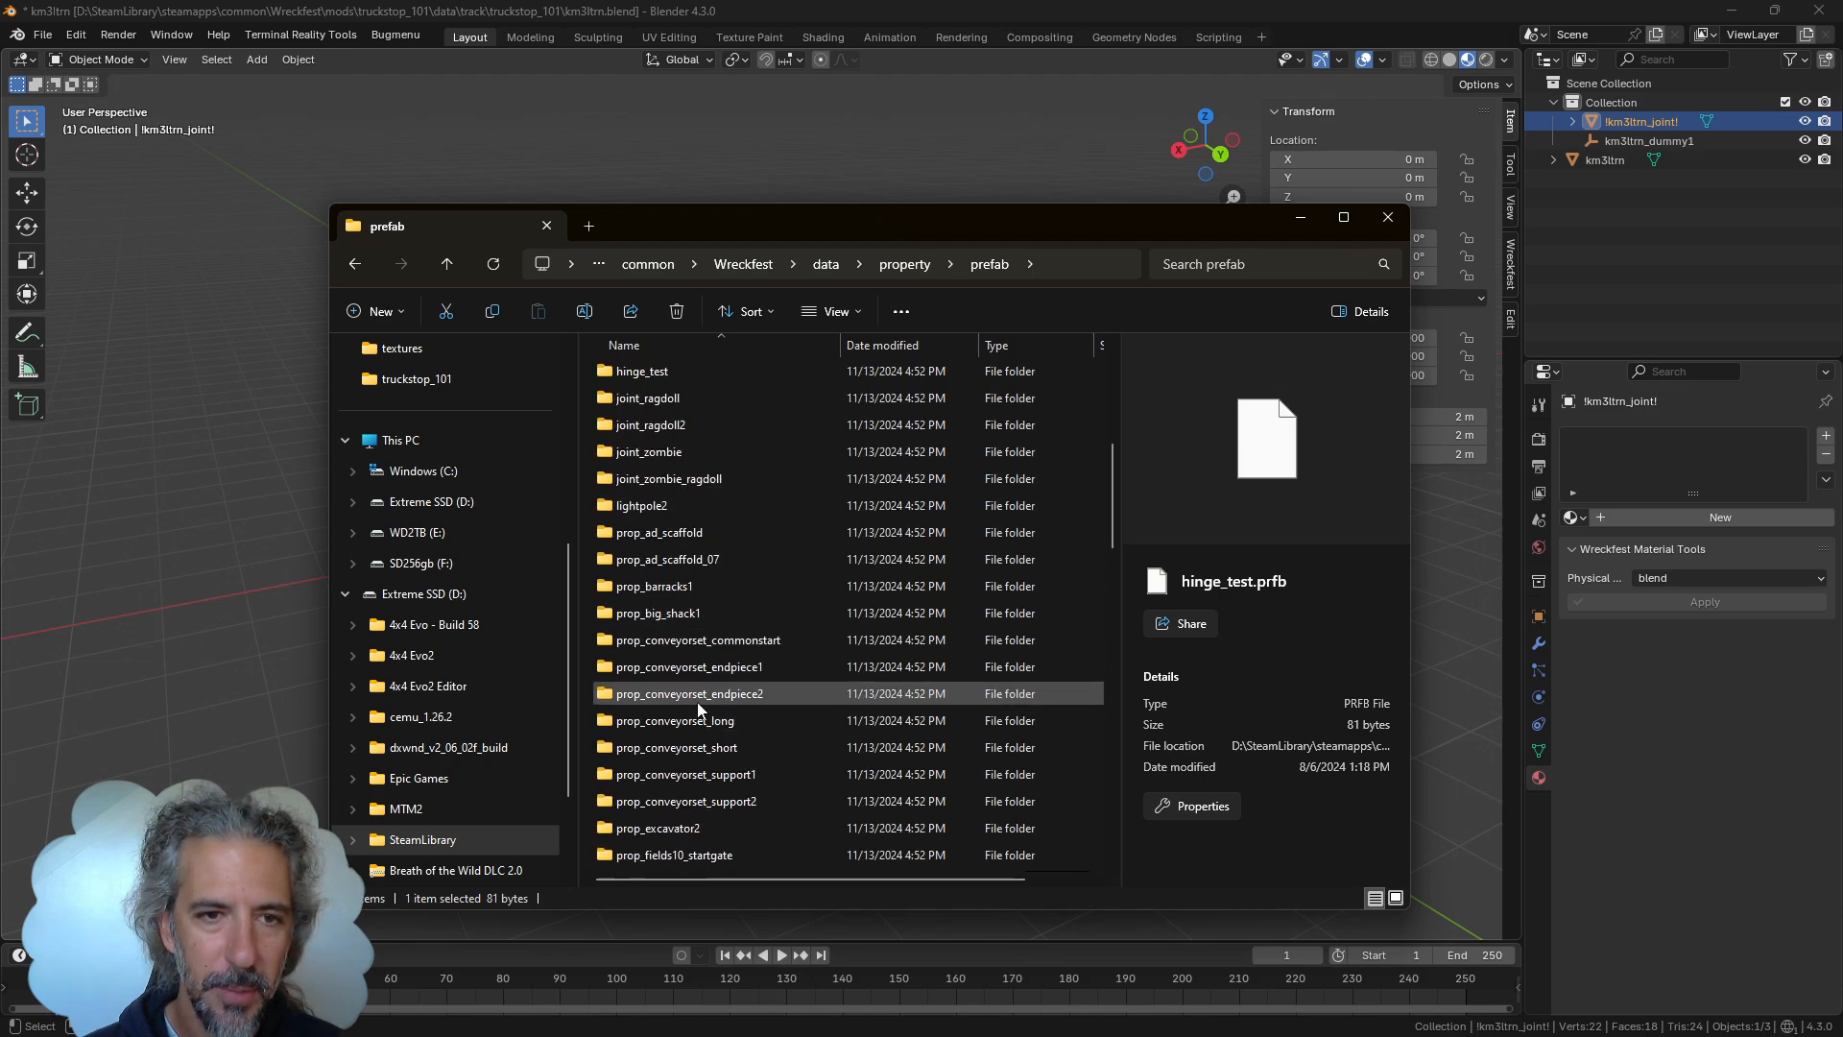
scroll(768, 595, up, 1)
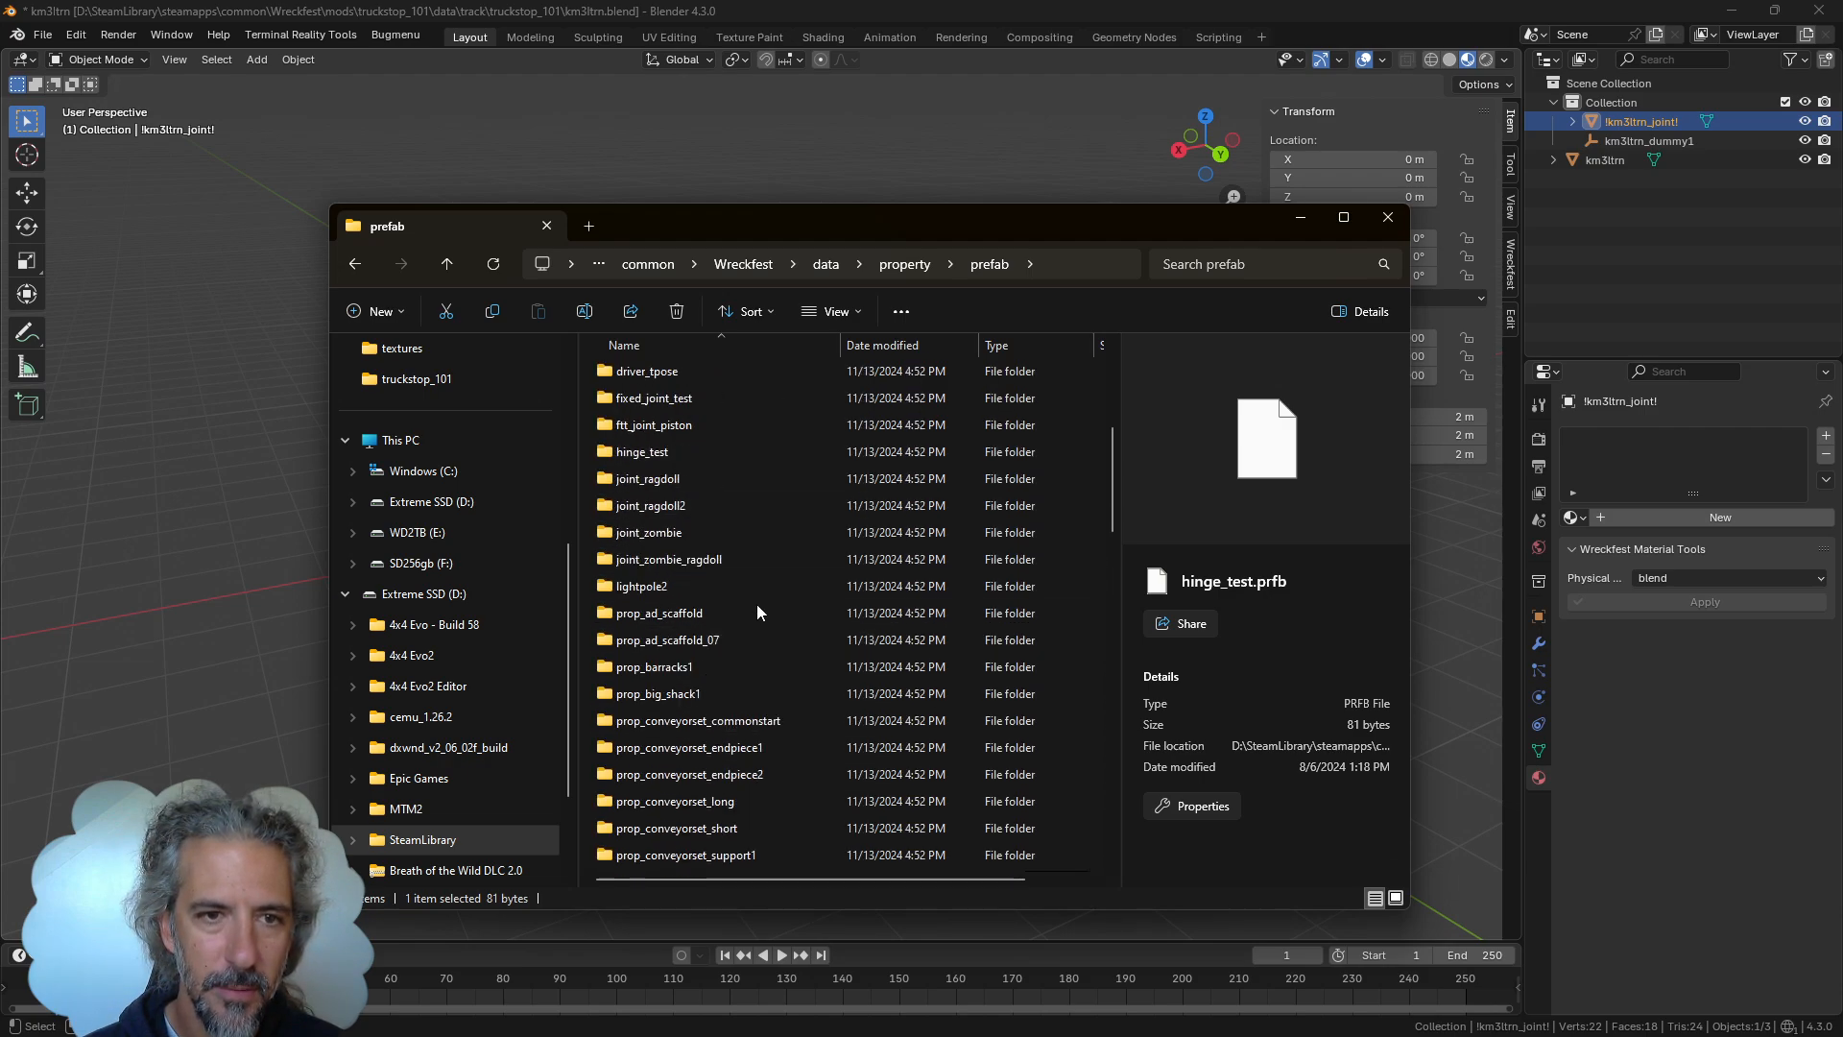
ctrl+click(666, 453)
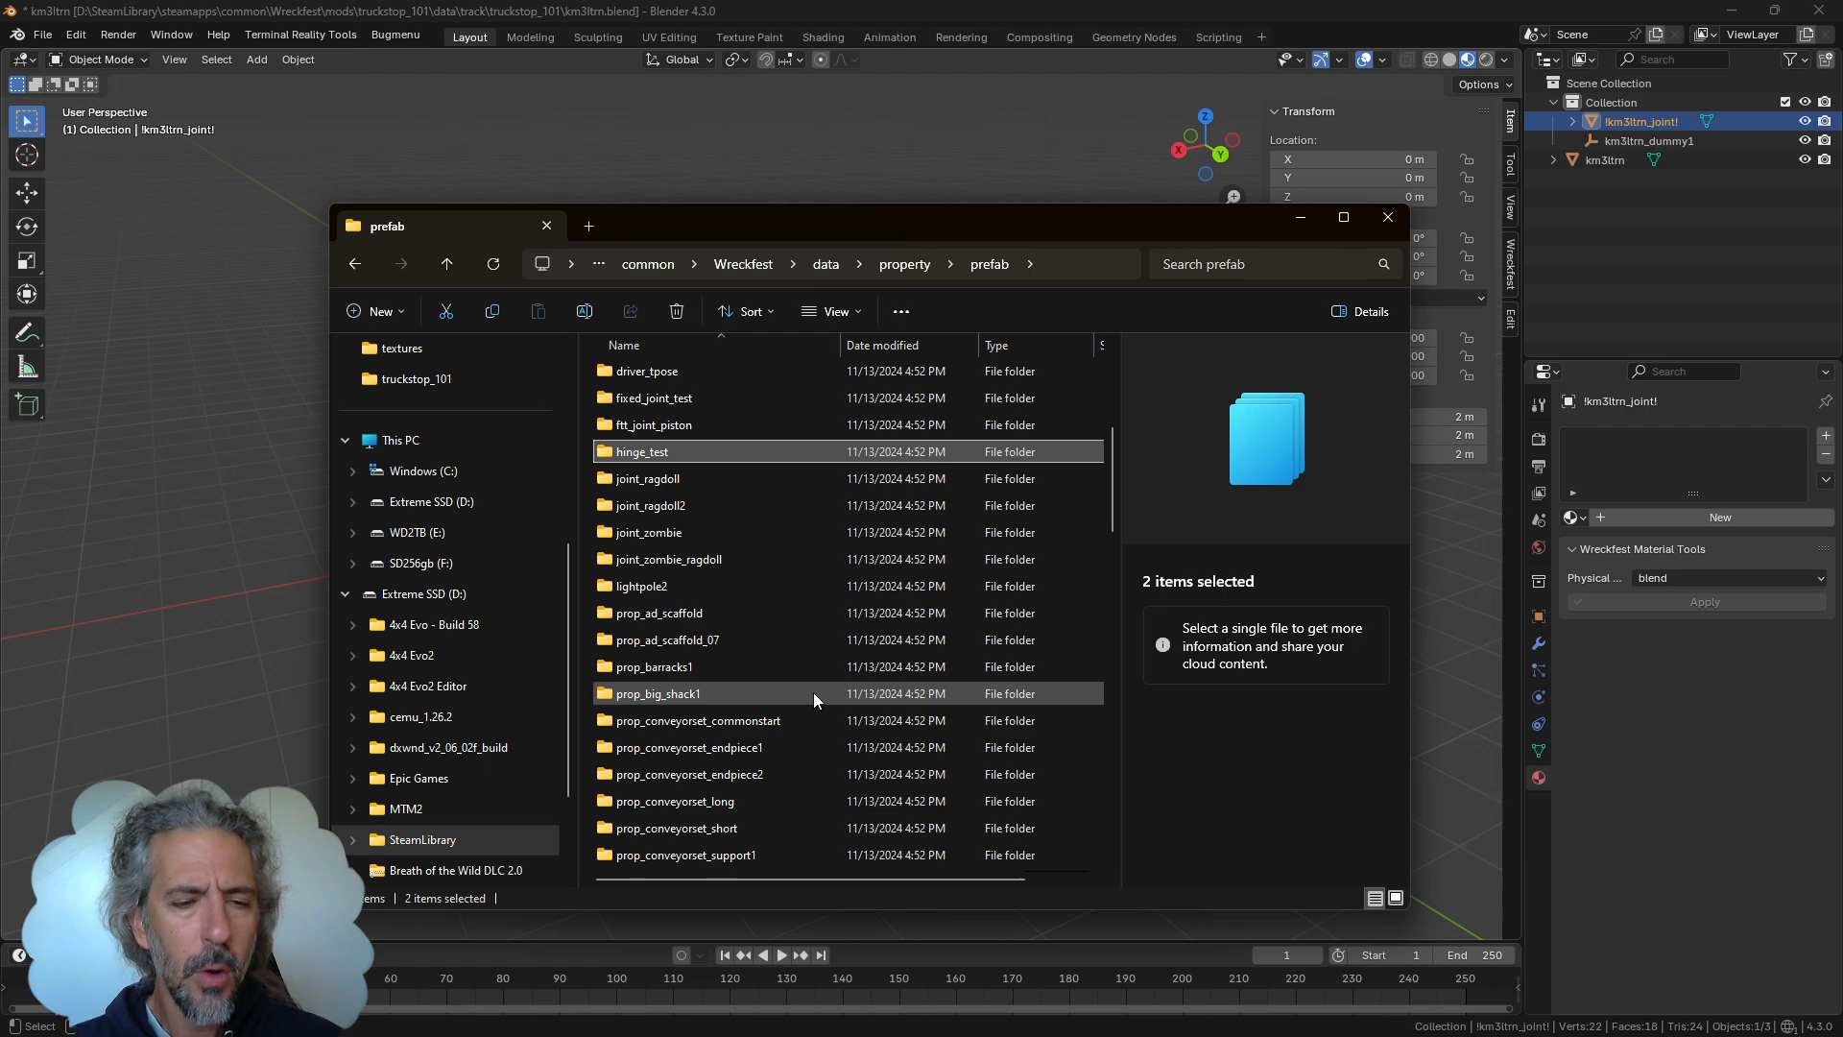
Copy the universal_joint_test.prfb file together with the universal_joint_test folder
scroll(821, 715, down, 10)
scroll(833, 741, down, 12)
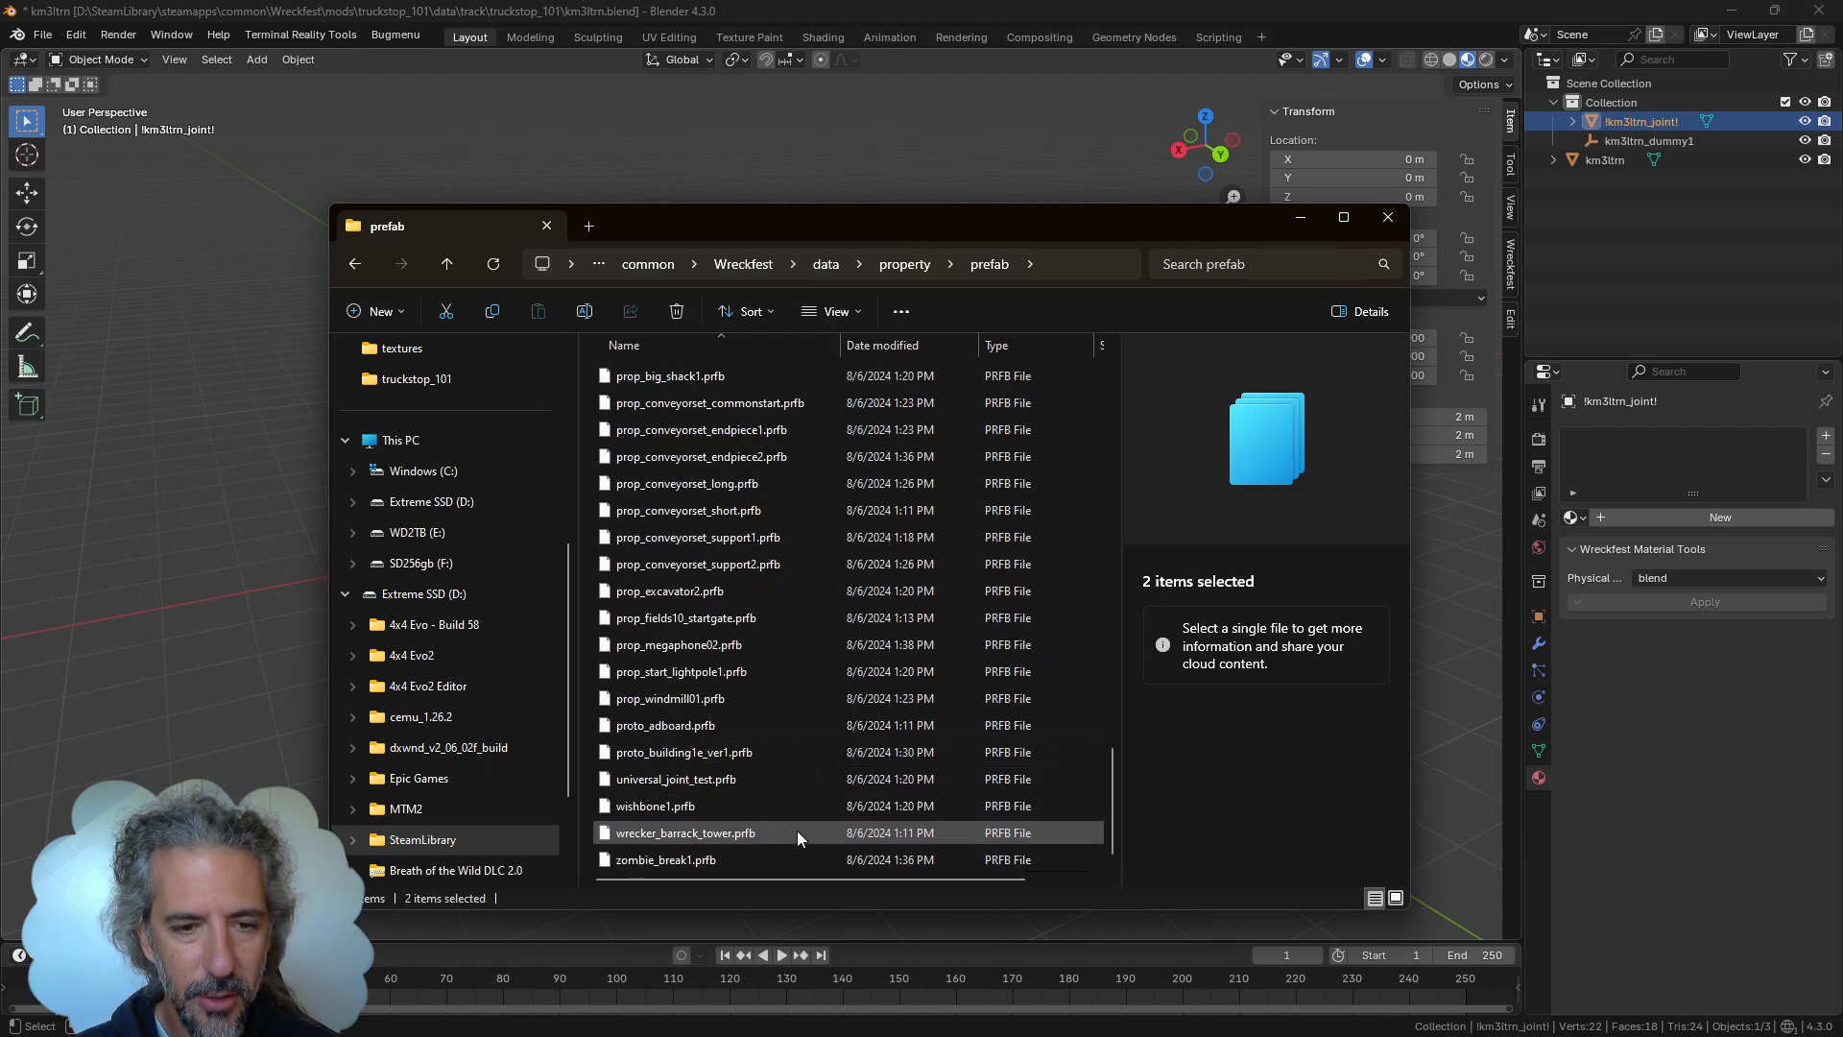
click(785, 777)
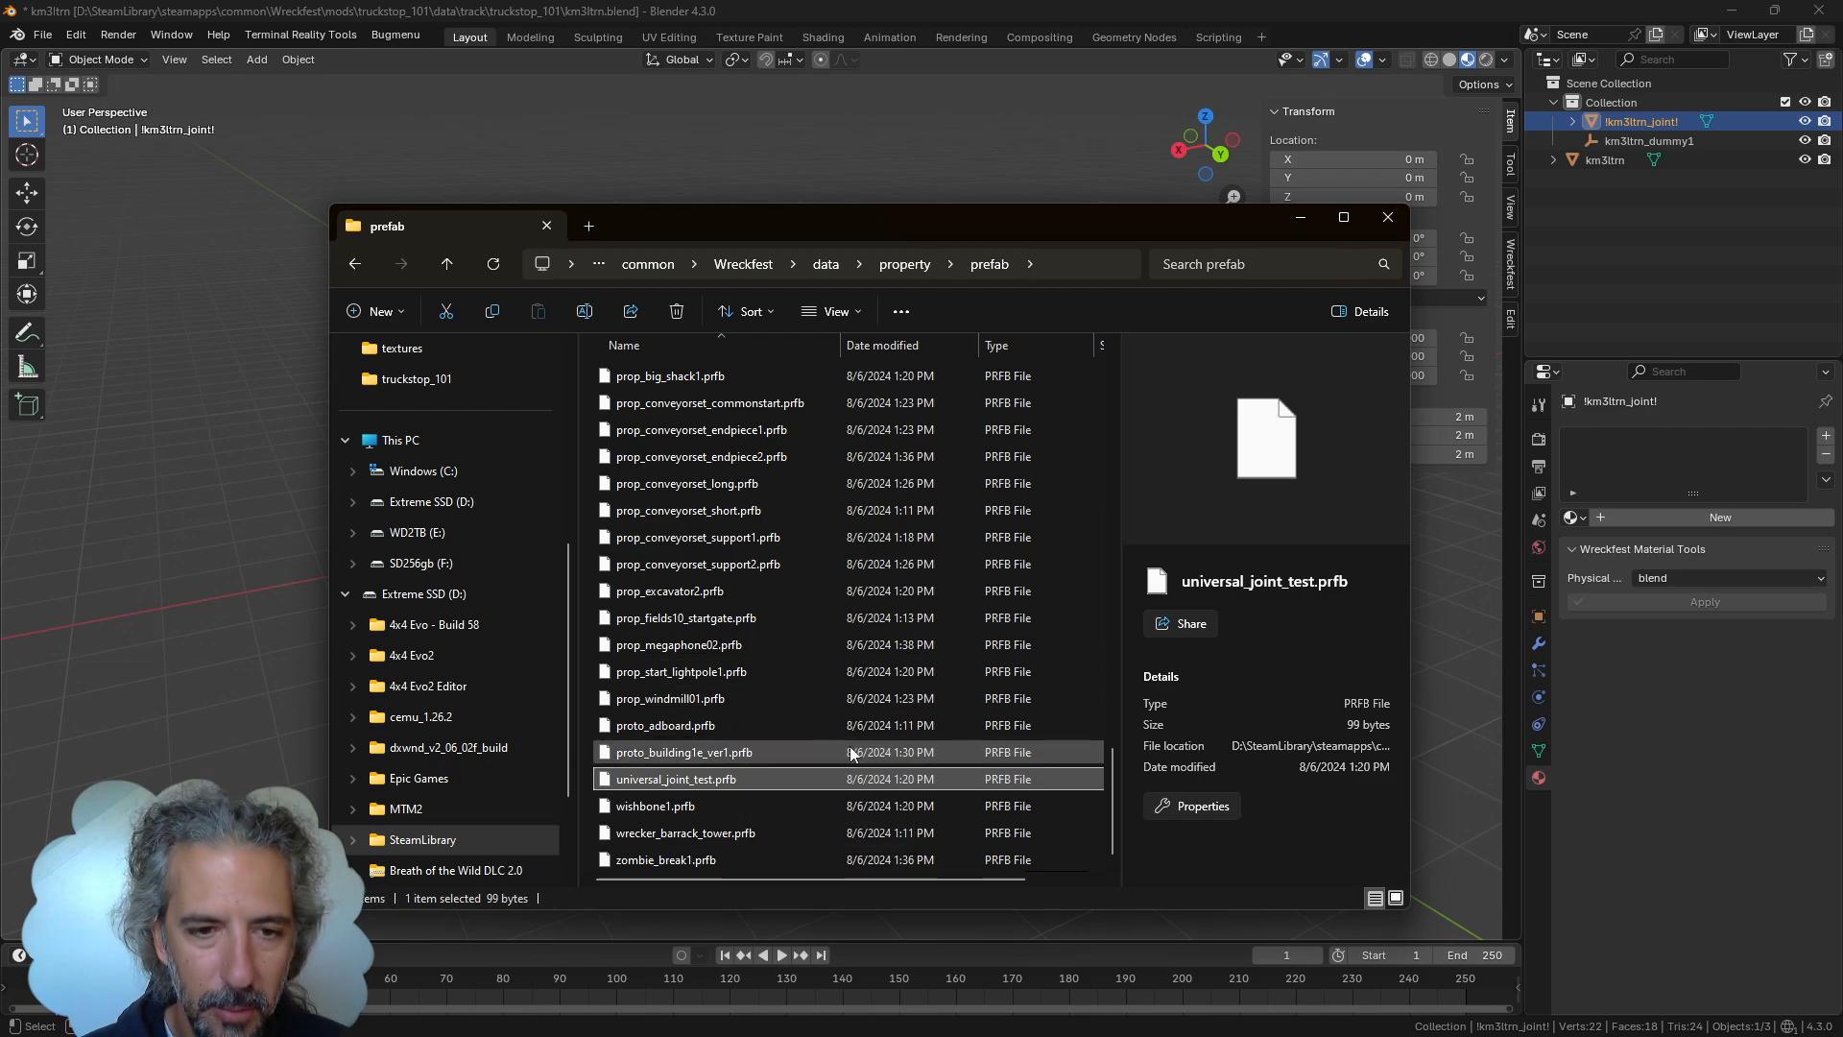
scroll(845, 739, up, 4)
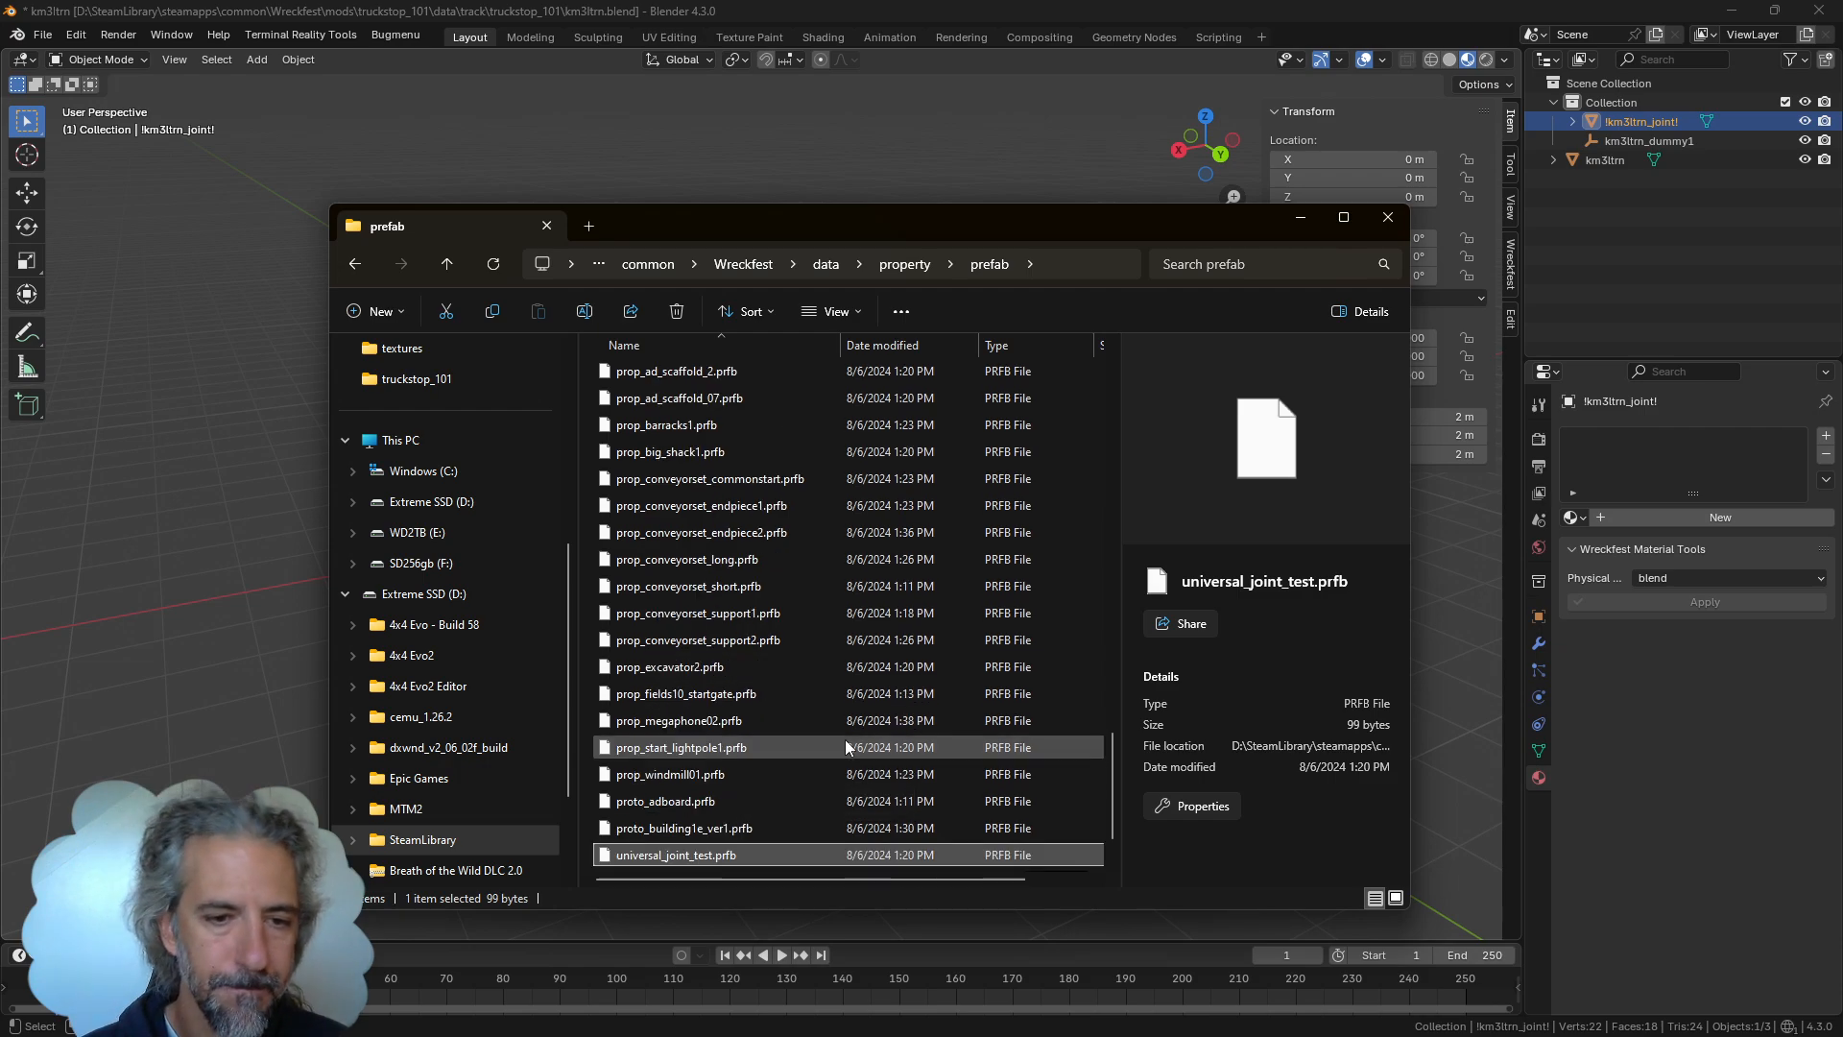
scroll(825, 723, up, 7)
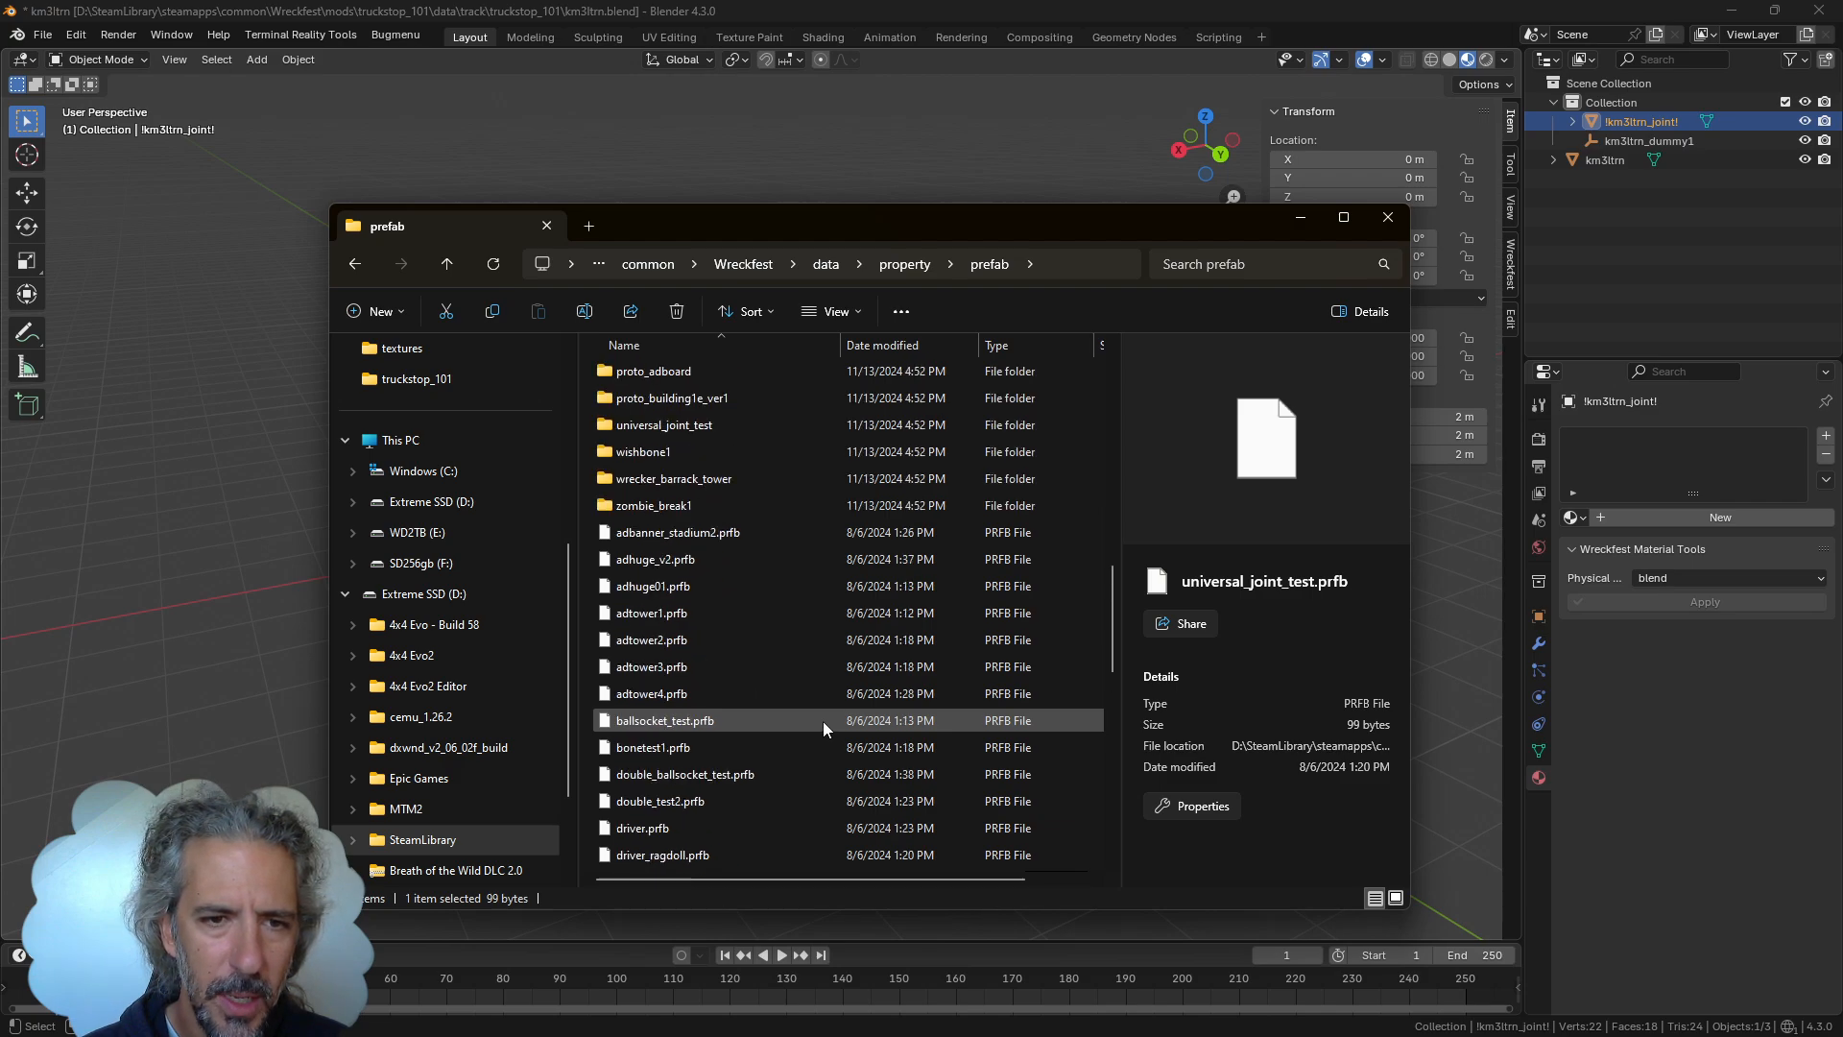
ctrl+click(752, 499)
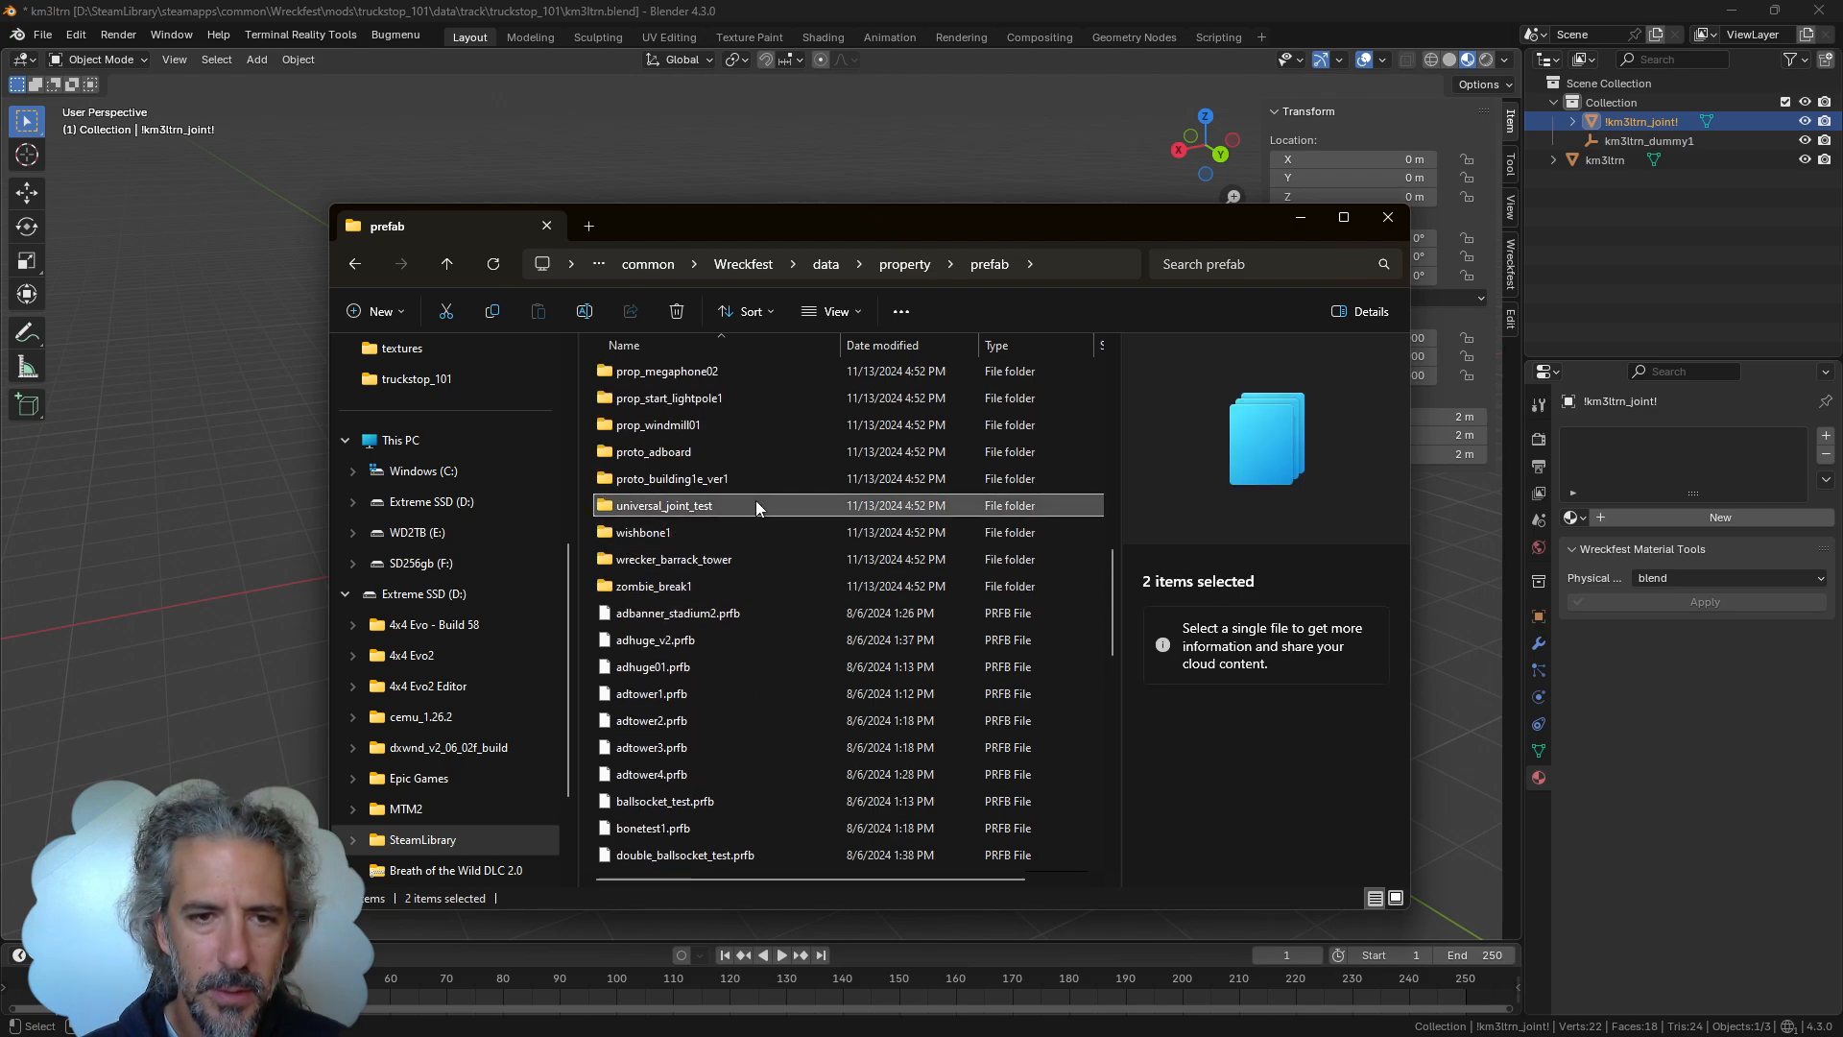
right_click(756, 499)
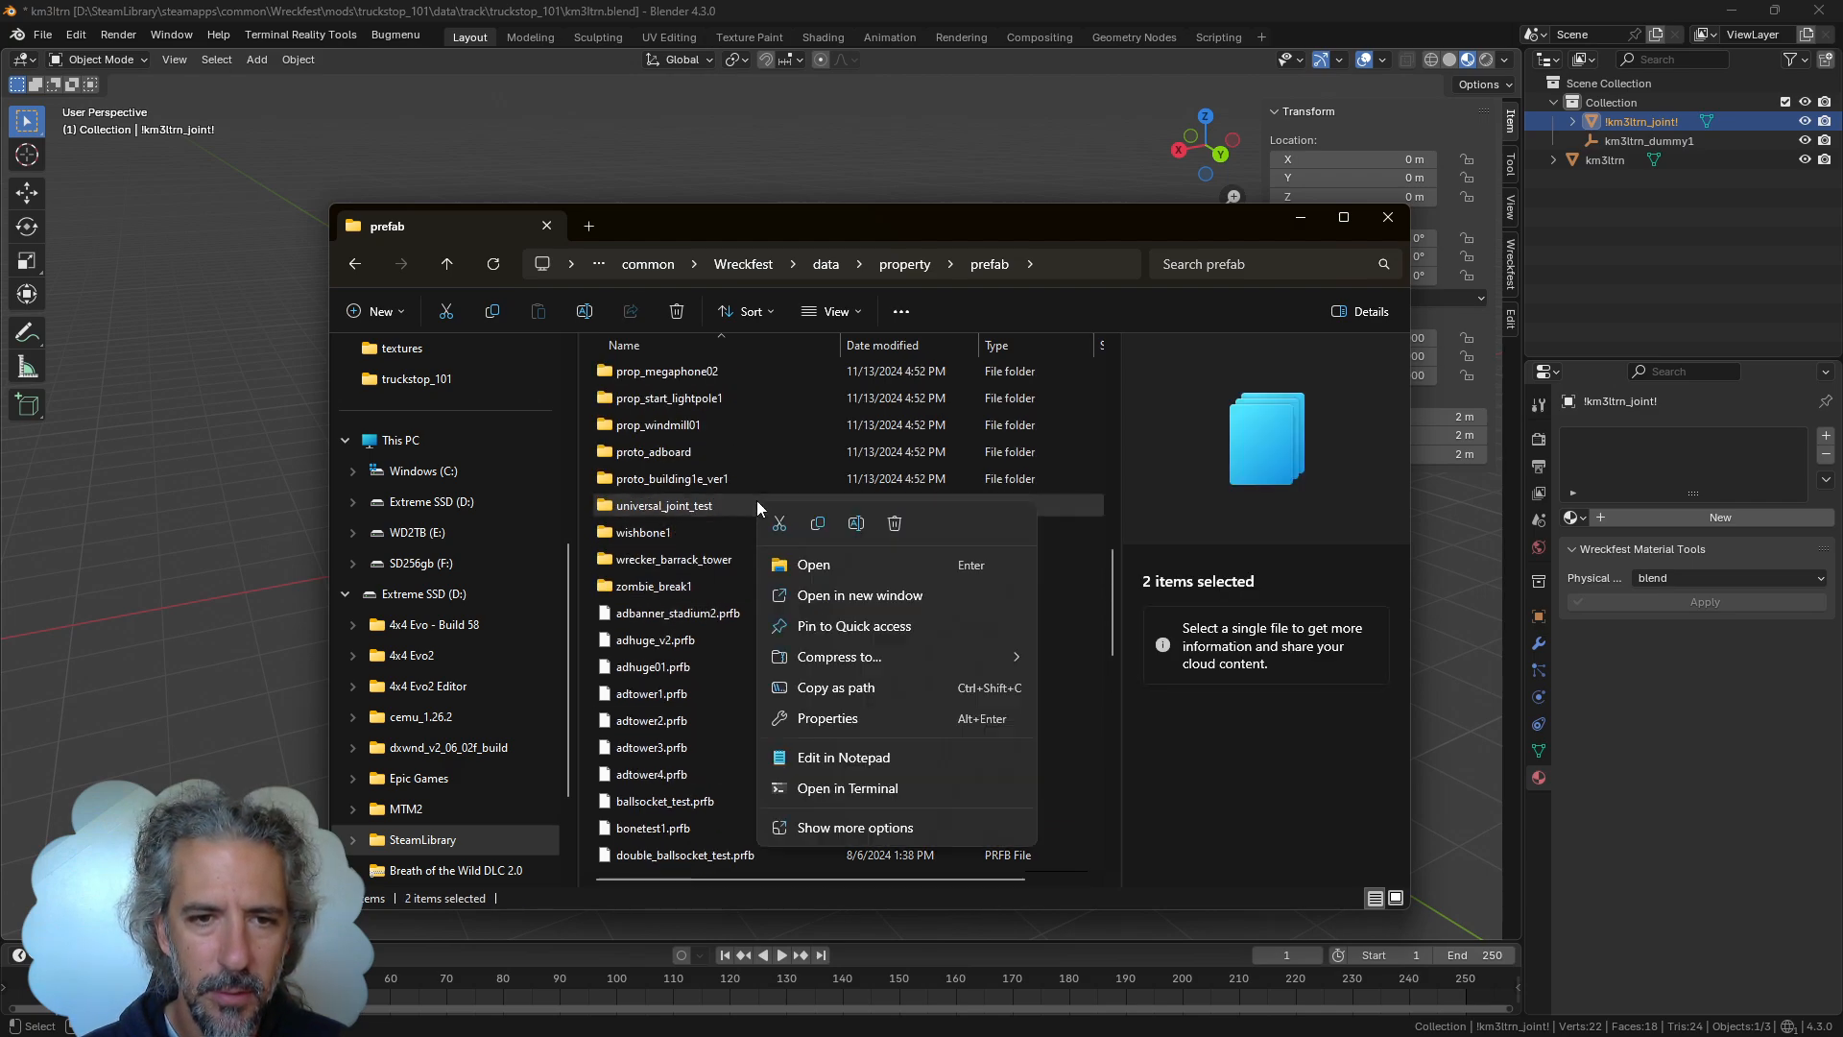
click(817, 523)
Go back to the Wreckfest folder and open mods\truckstop_101\data\property
click(748, 269)
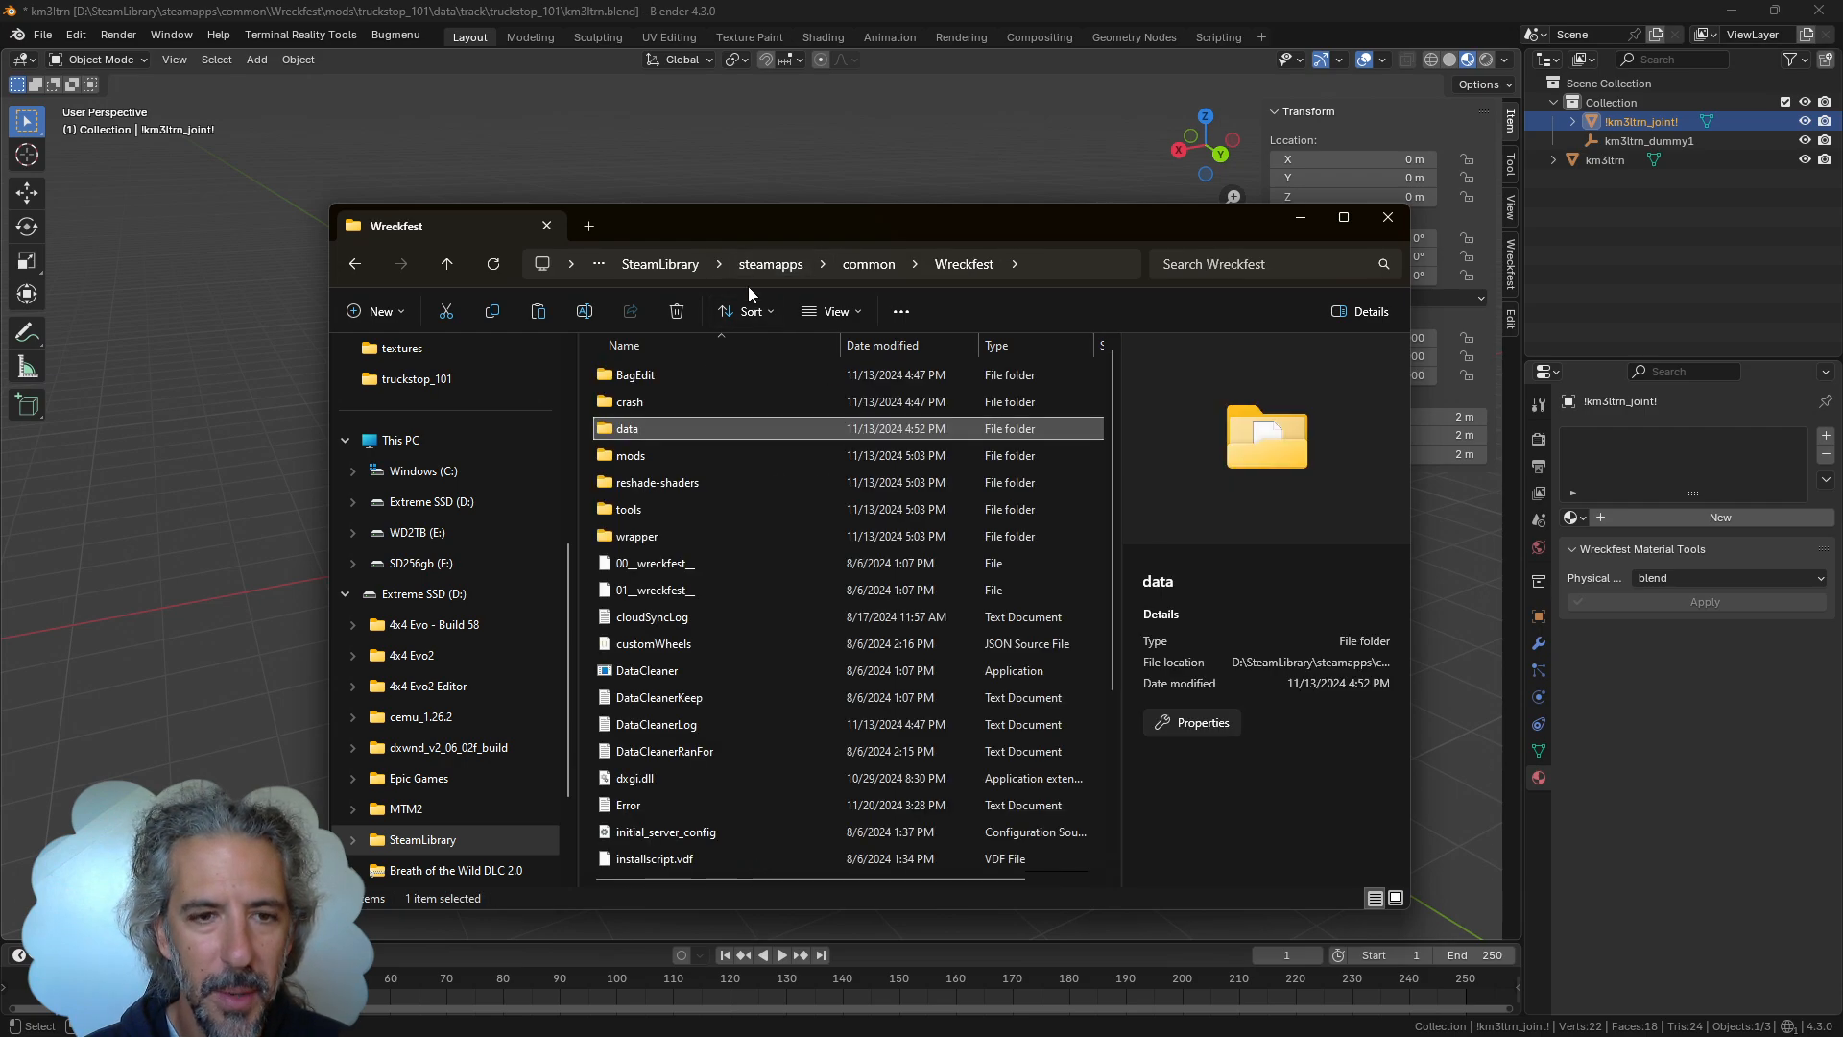
double_click(704, 454)
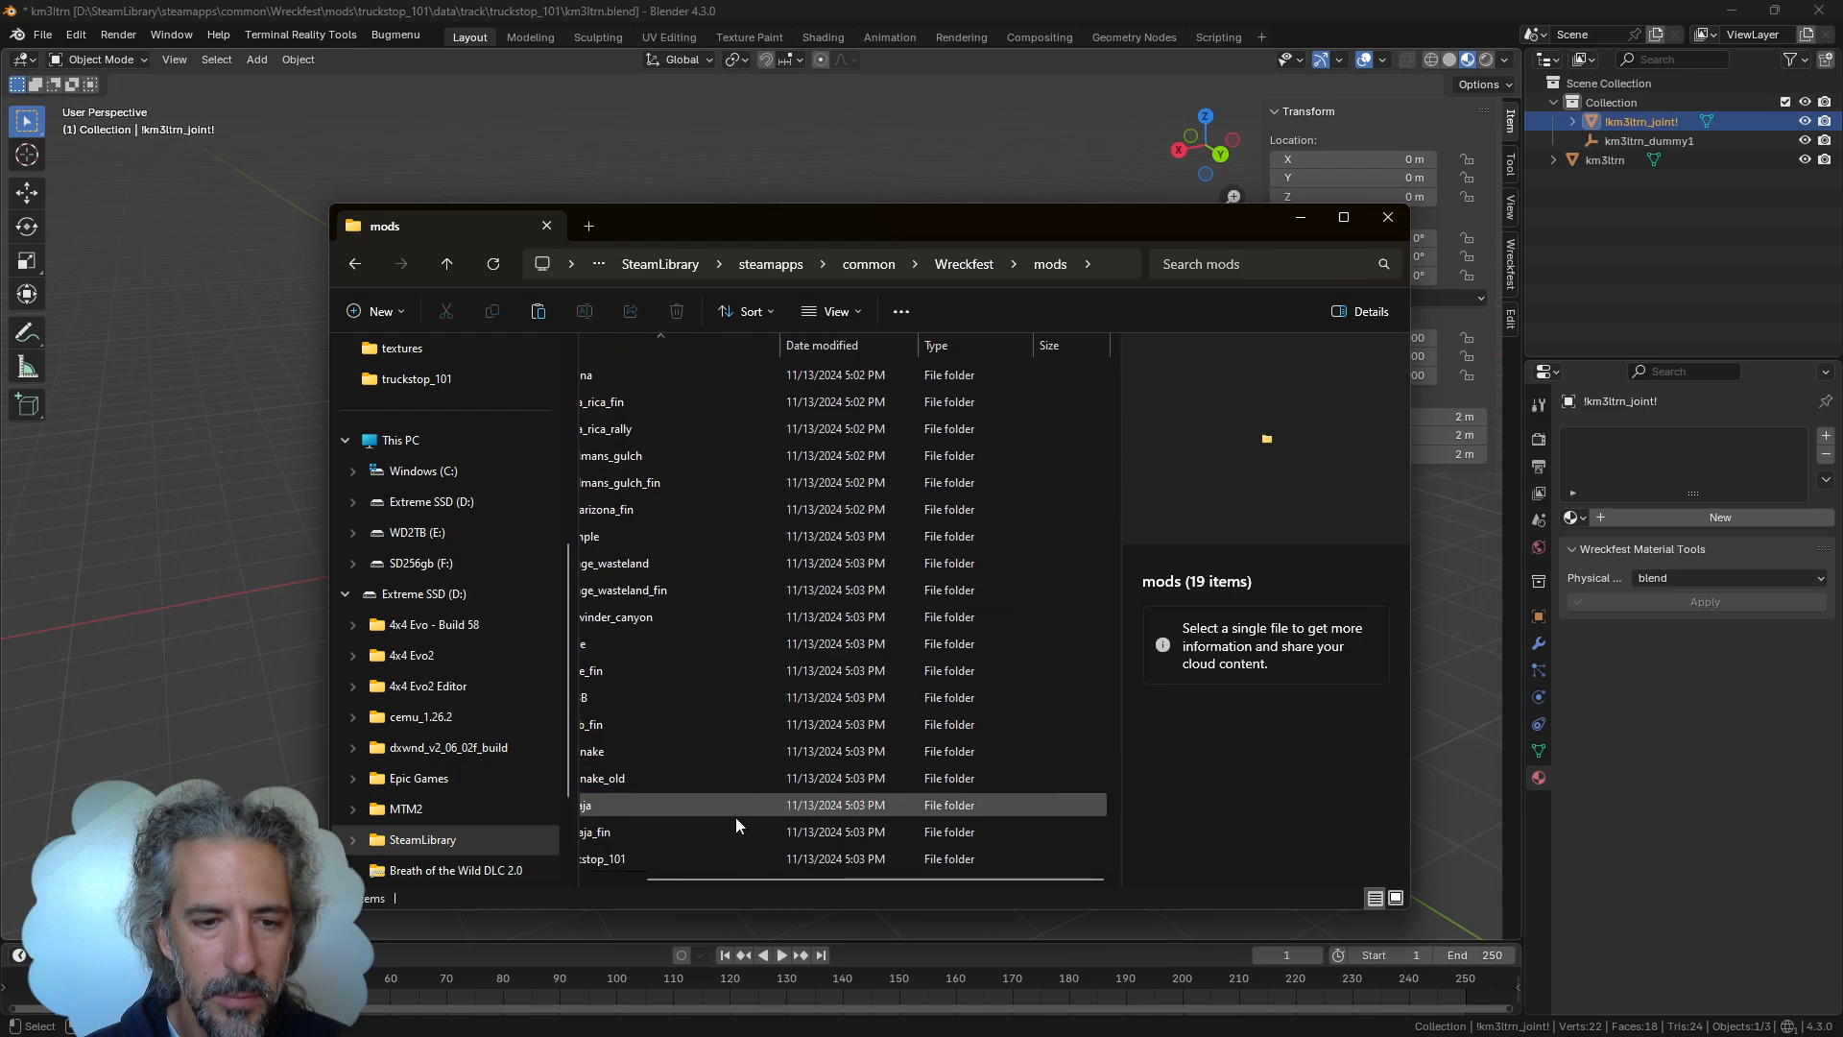
double_click(696, 855)
double_click(688, 377)
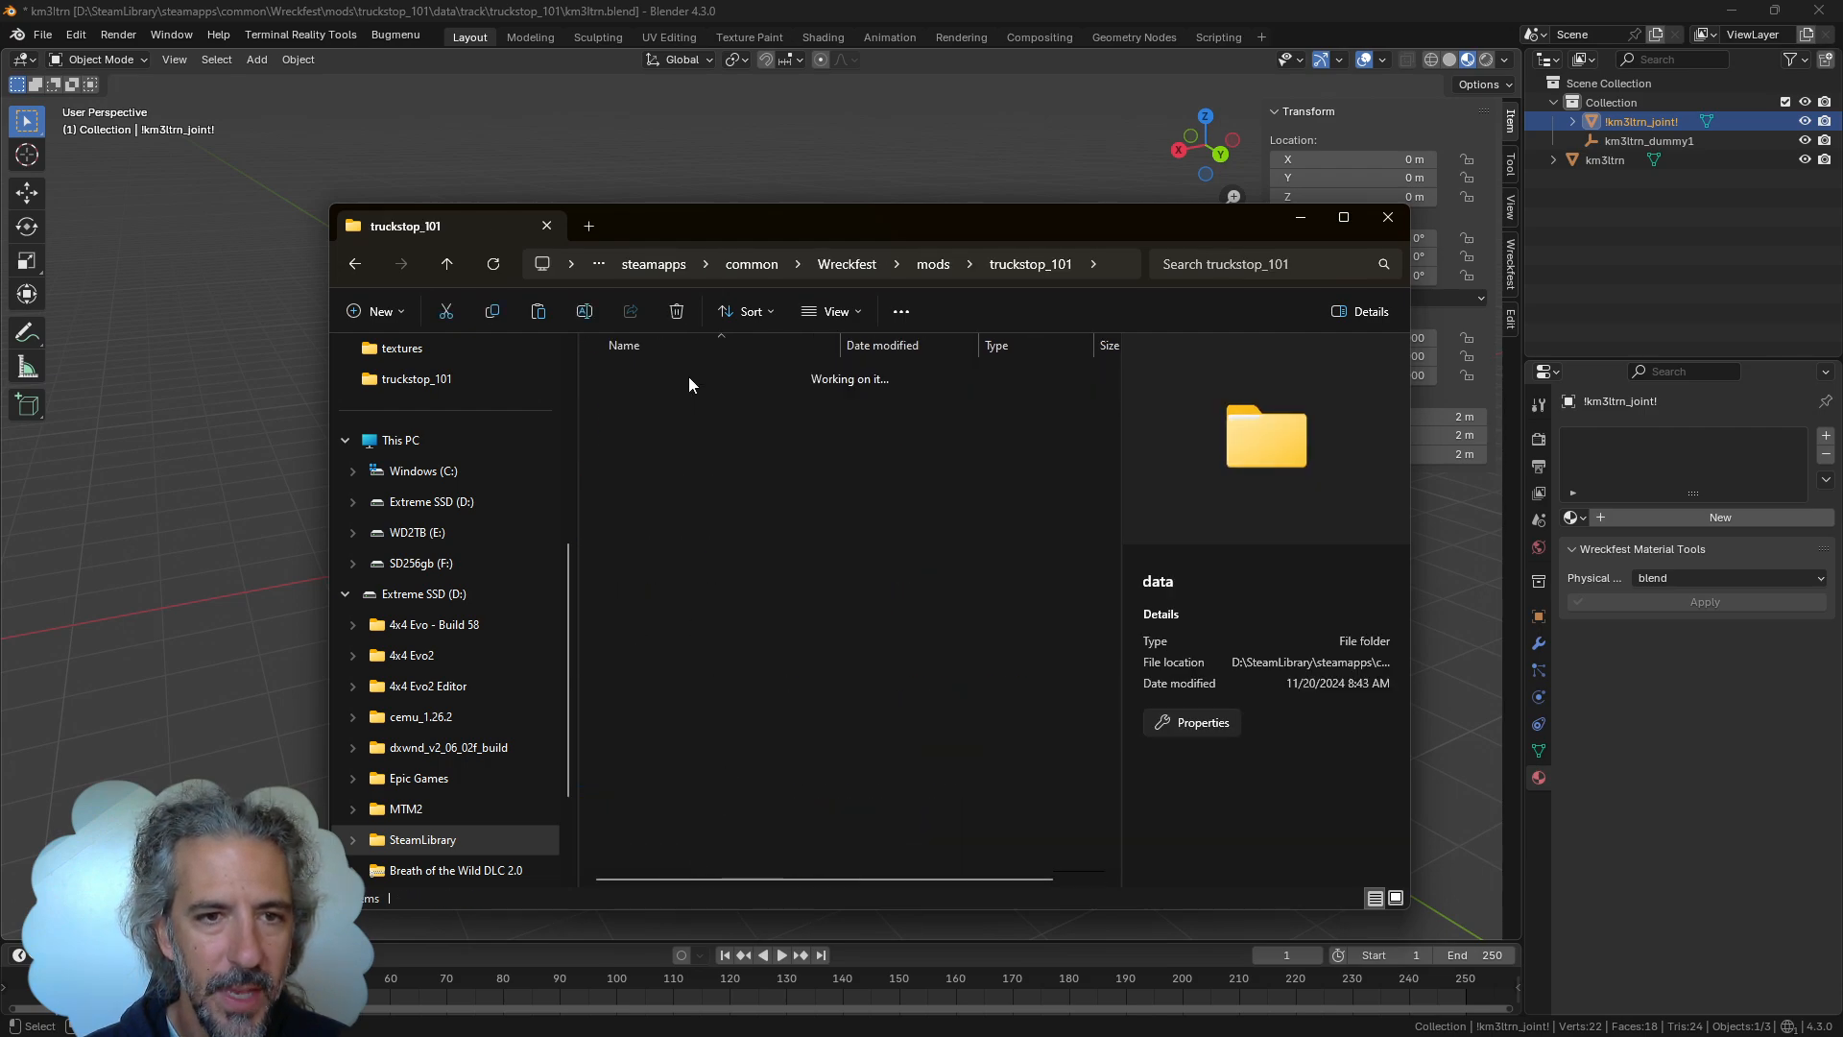
double_click(724, 429)
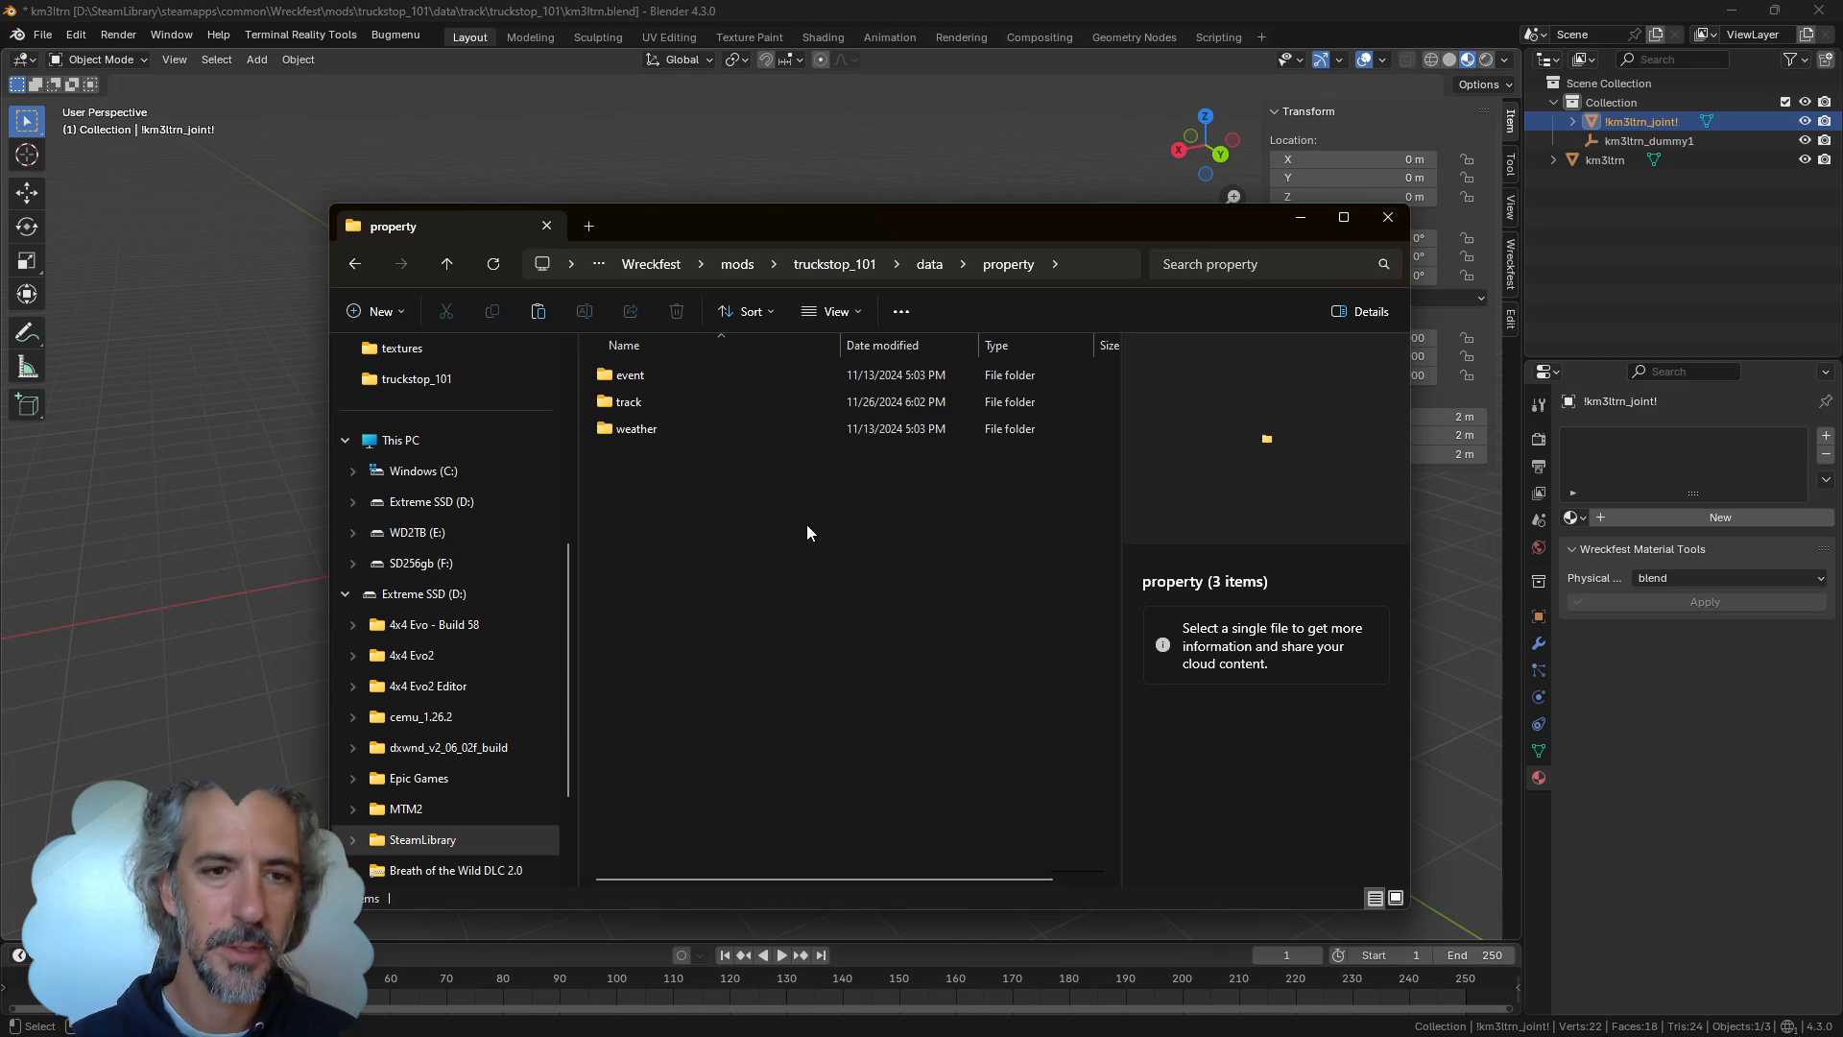
Create a folder named prefab inside the truckstop_101 mod's property folder
right_click(803, 554)
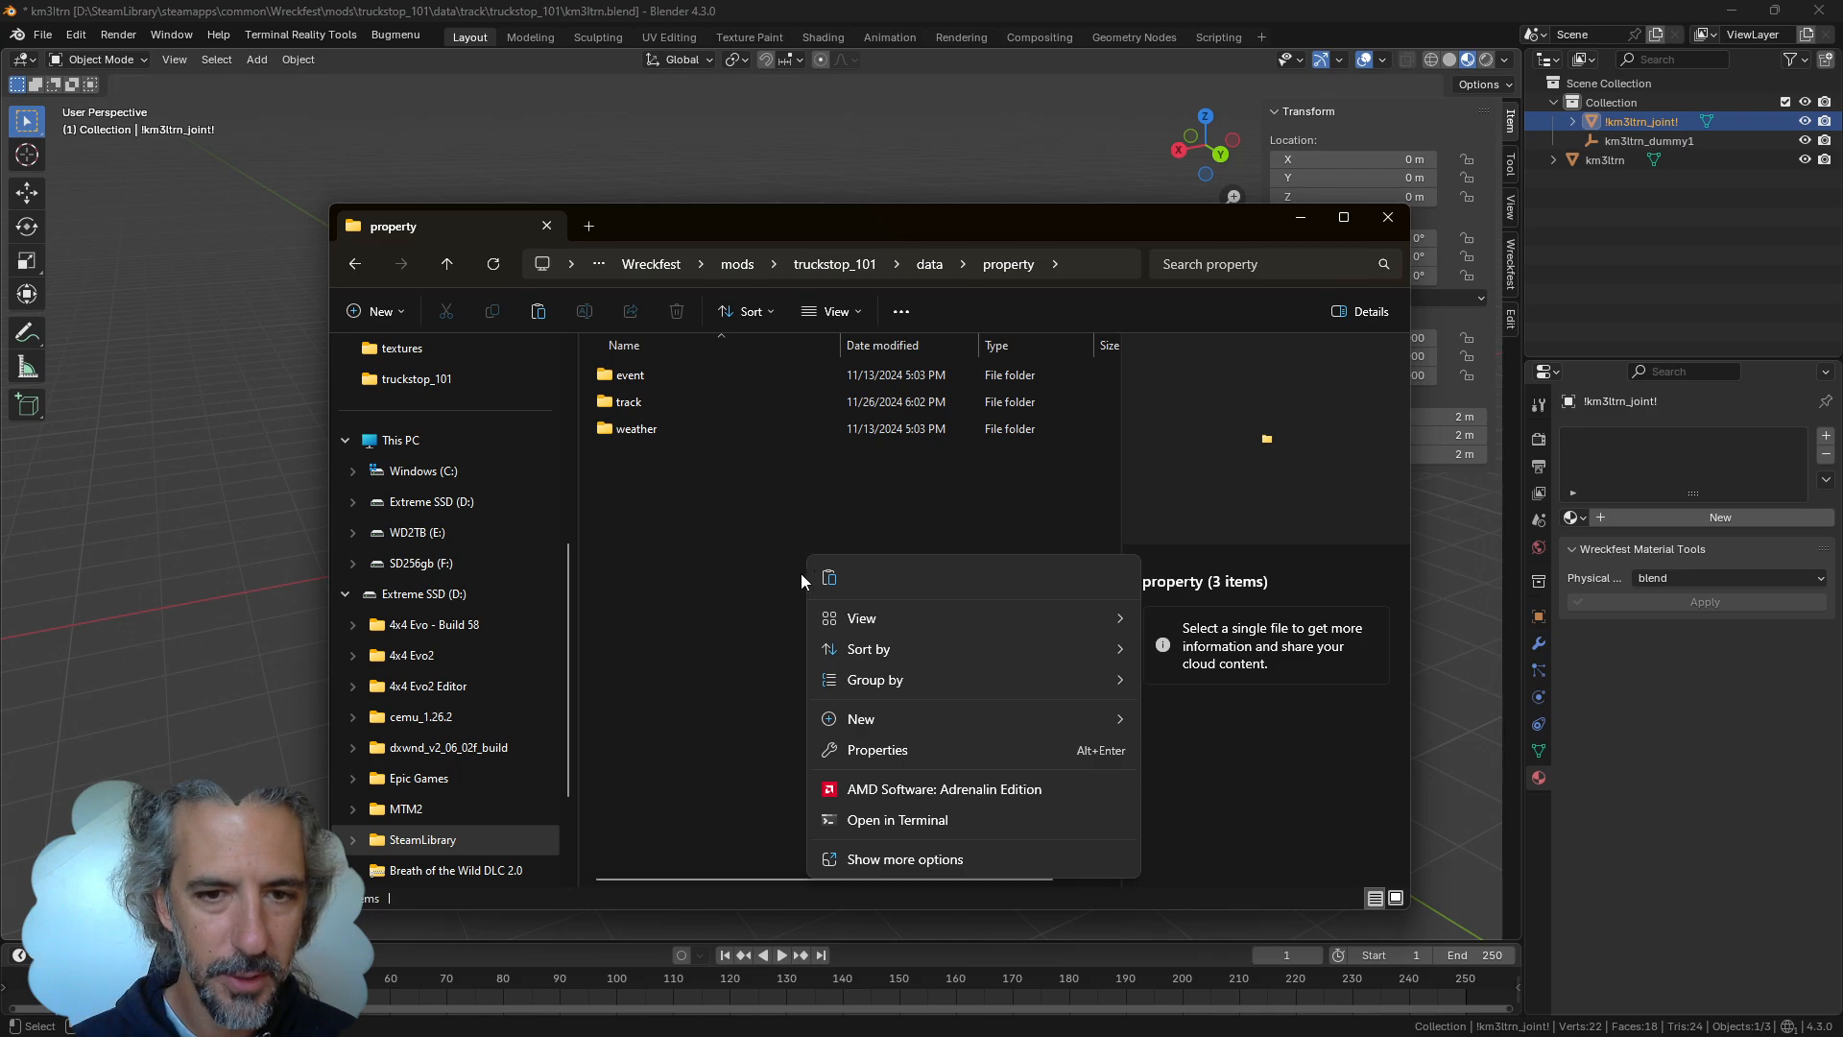
click(559, 411)
click(380, 311)
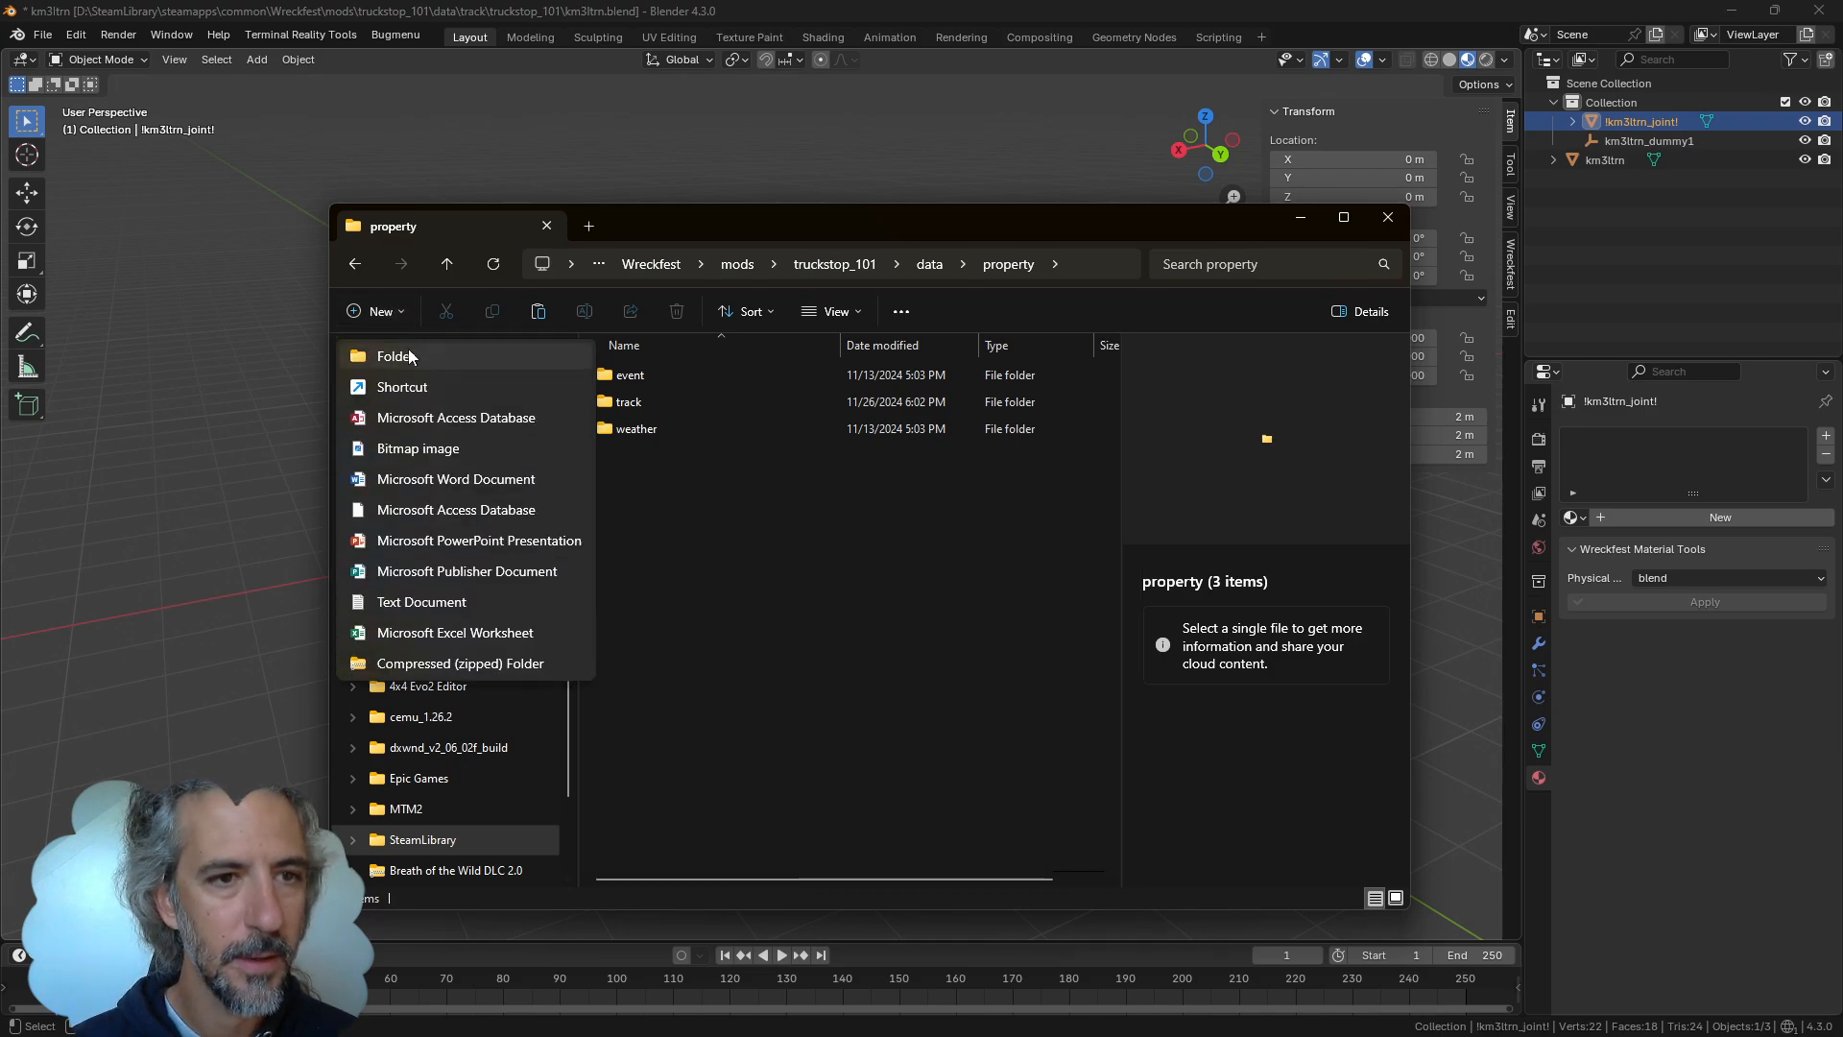
click(394, 351)
text(prefab)
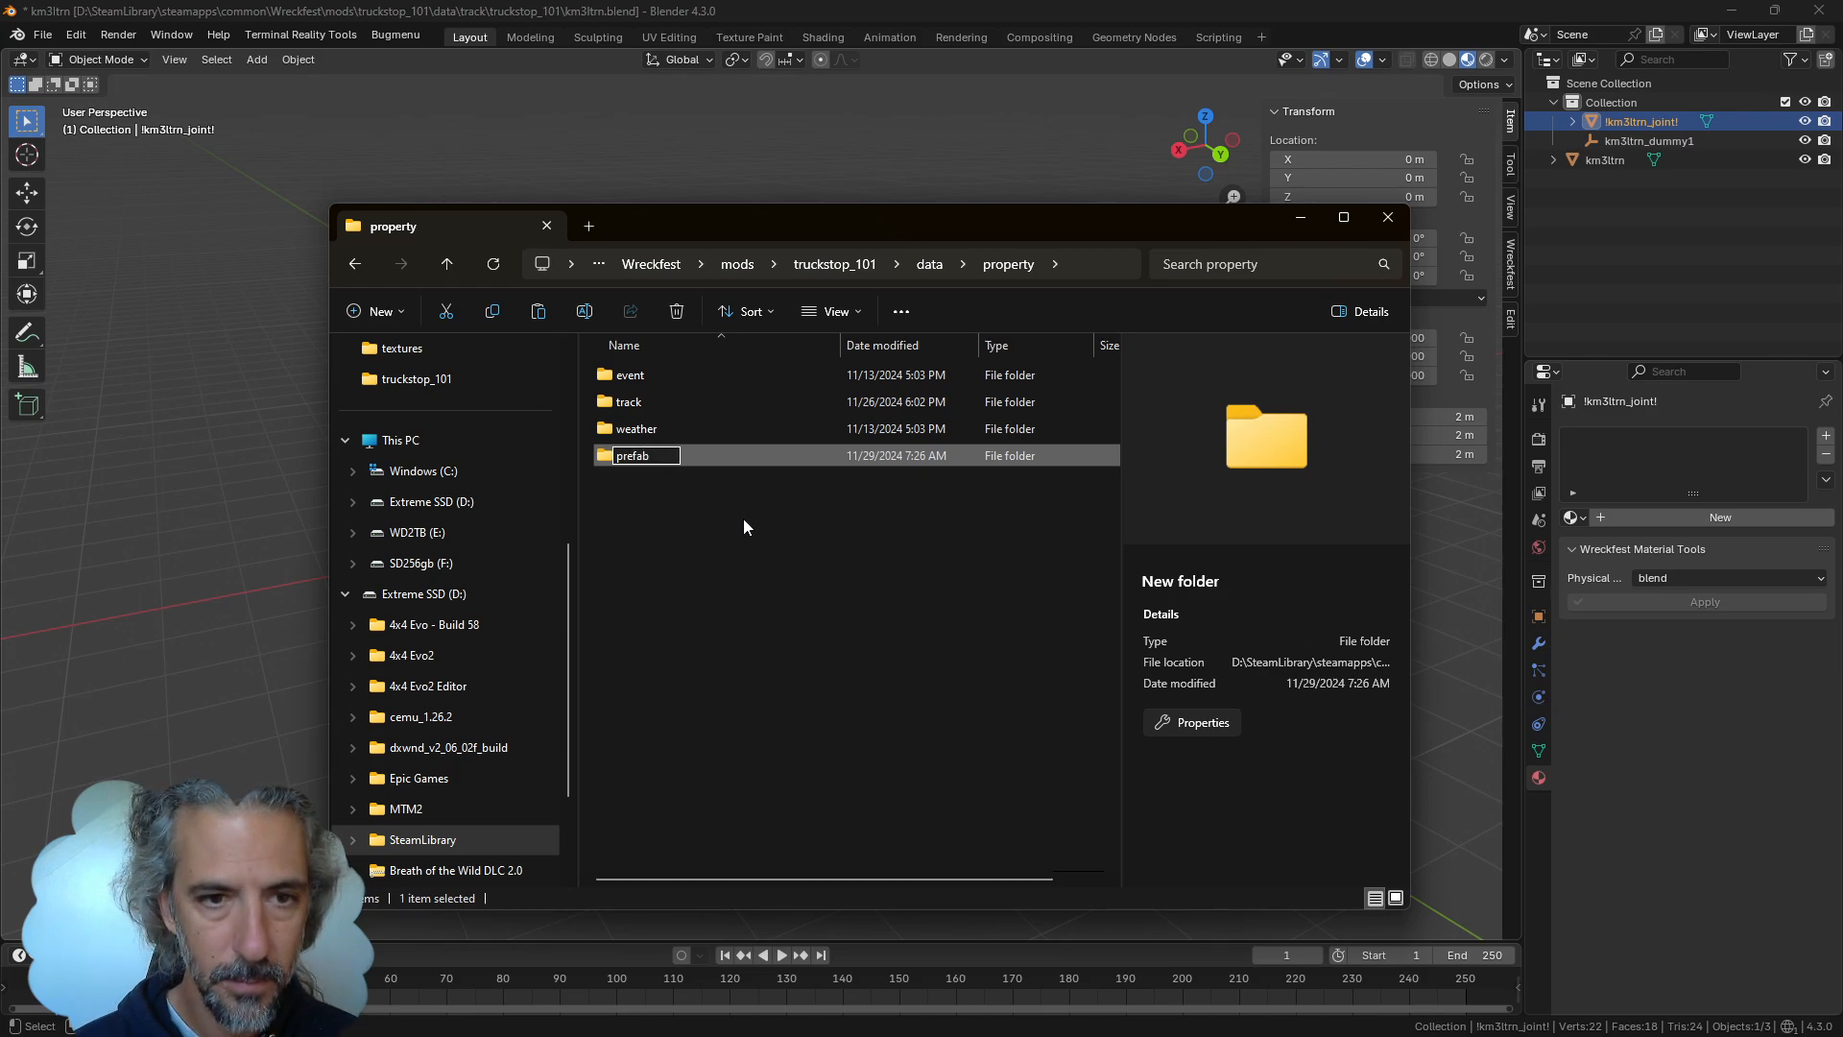
key(Return)
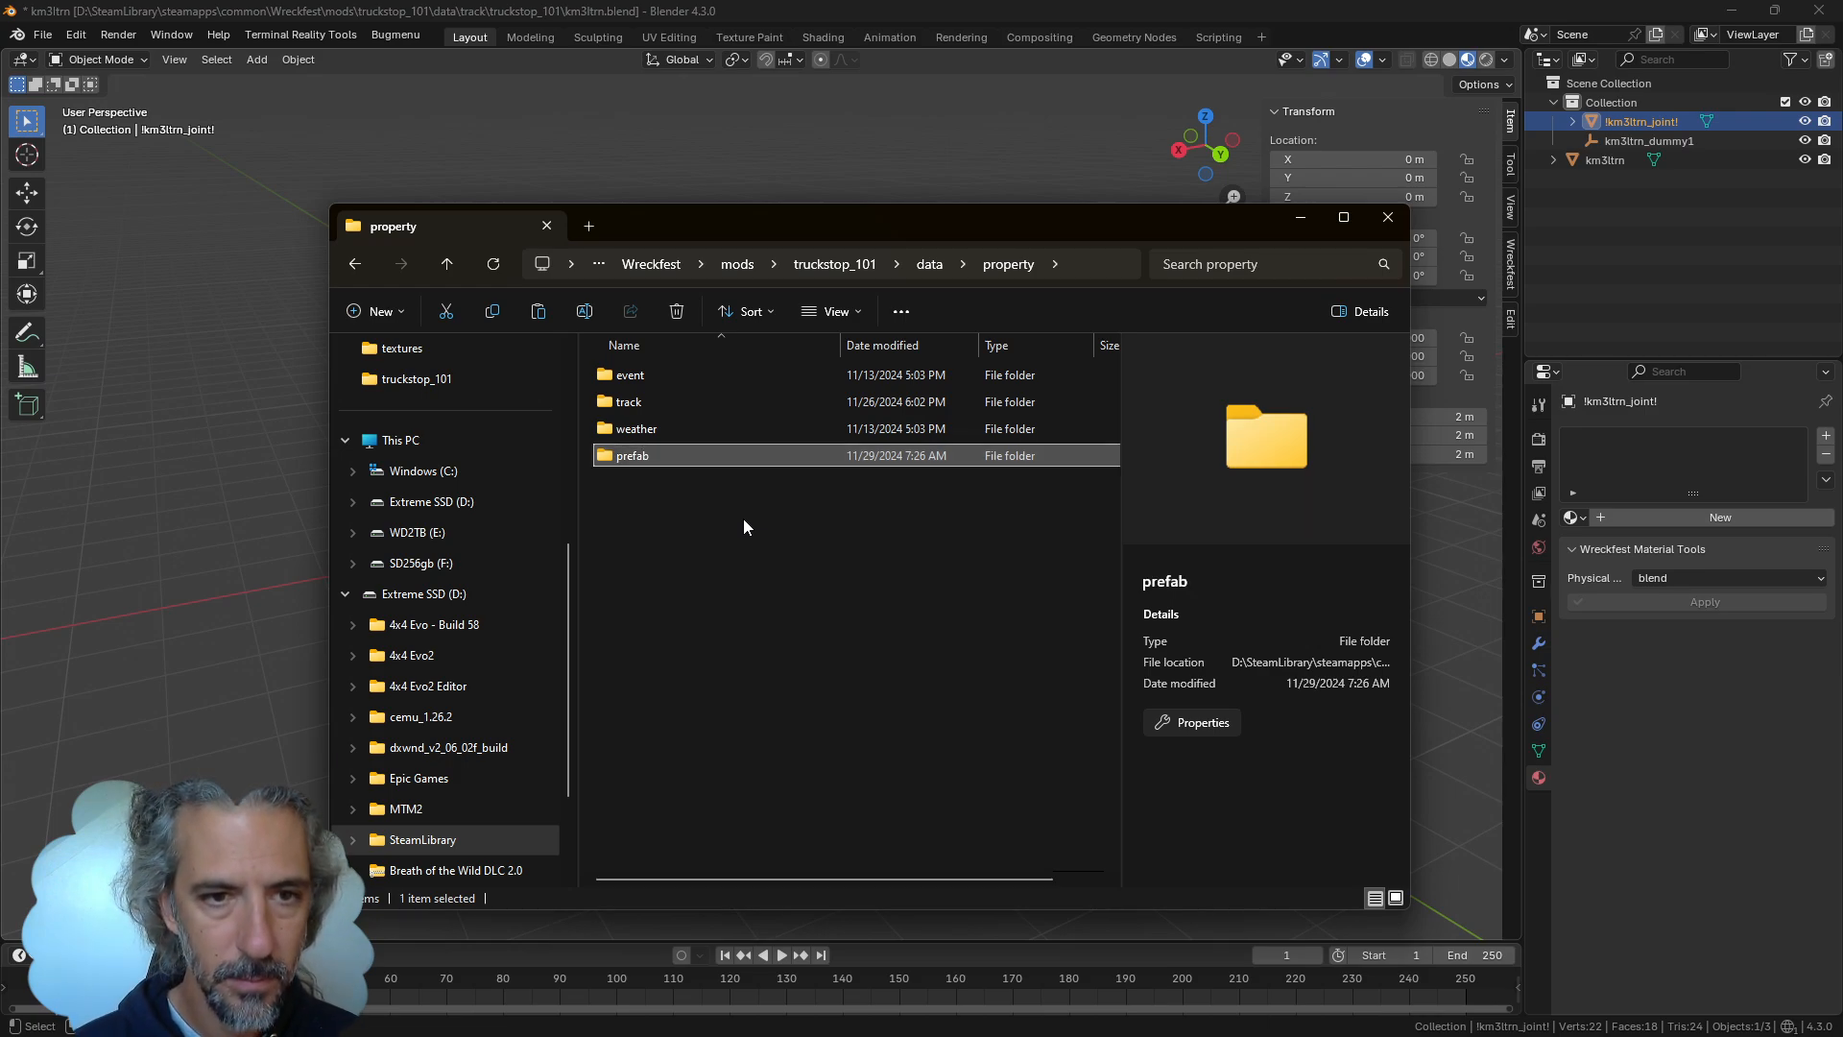
Paste the copied universal joint file and folder into the truckstop_101 mod's new prefab folder
double_click(773, 462)
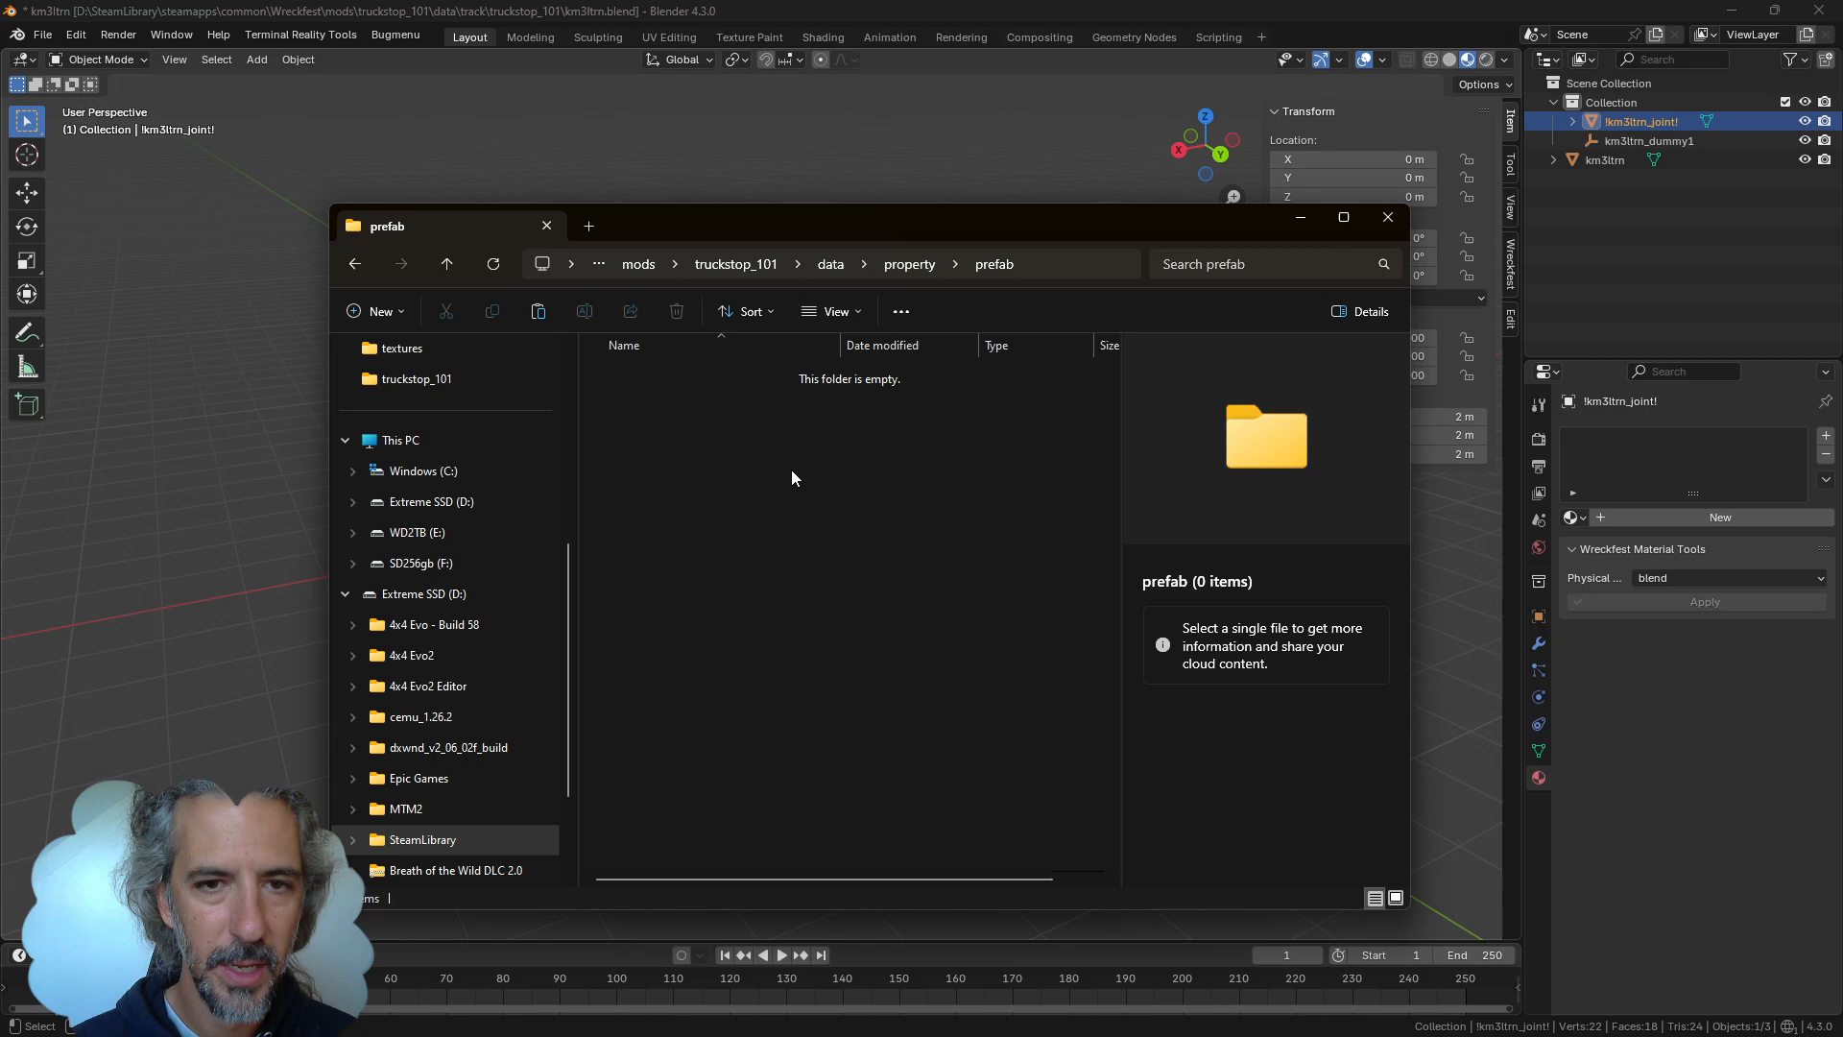
right_click(791, 469)
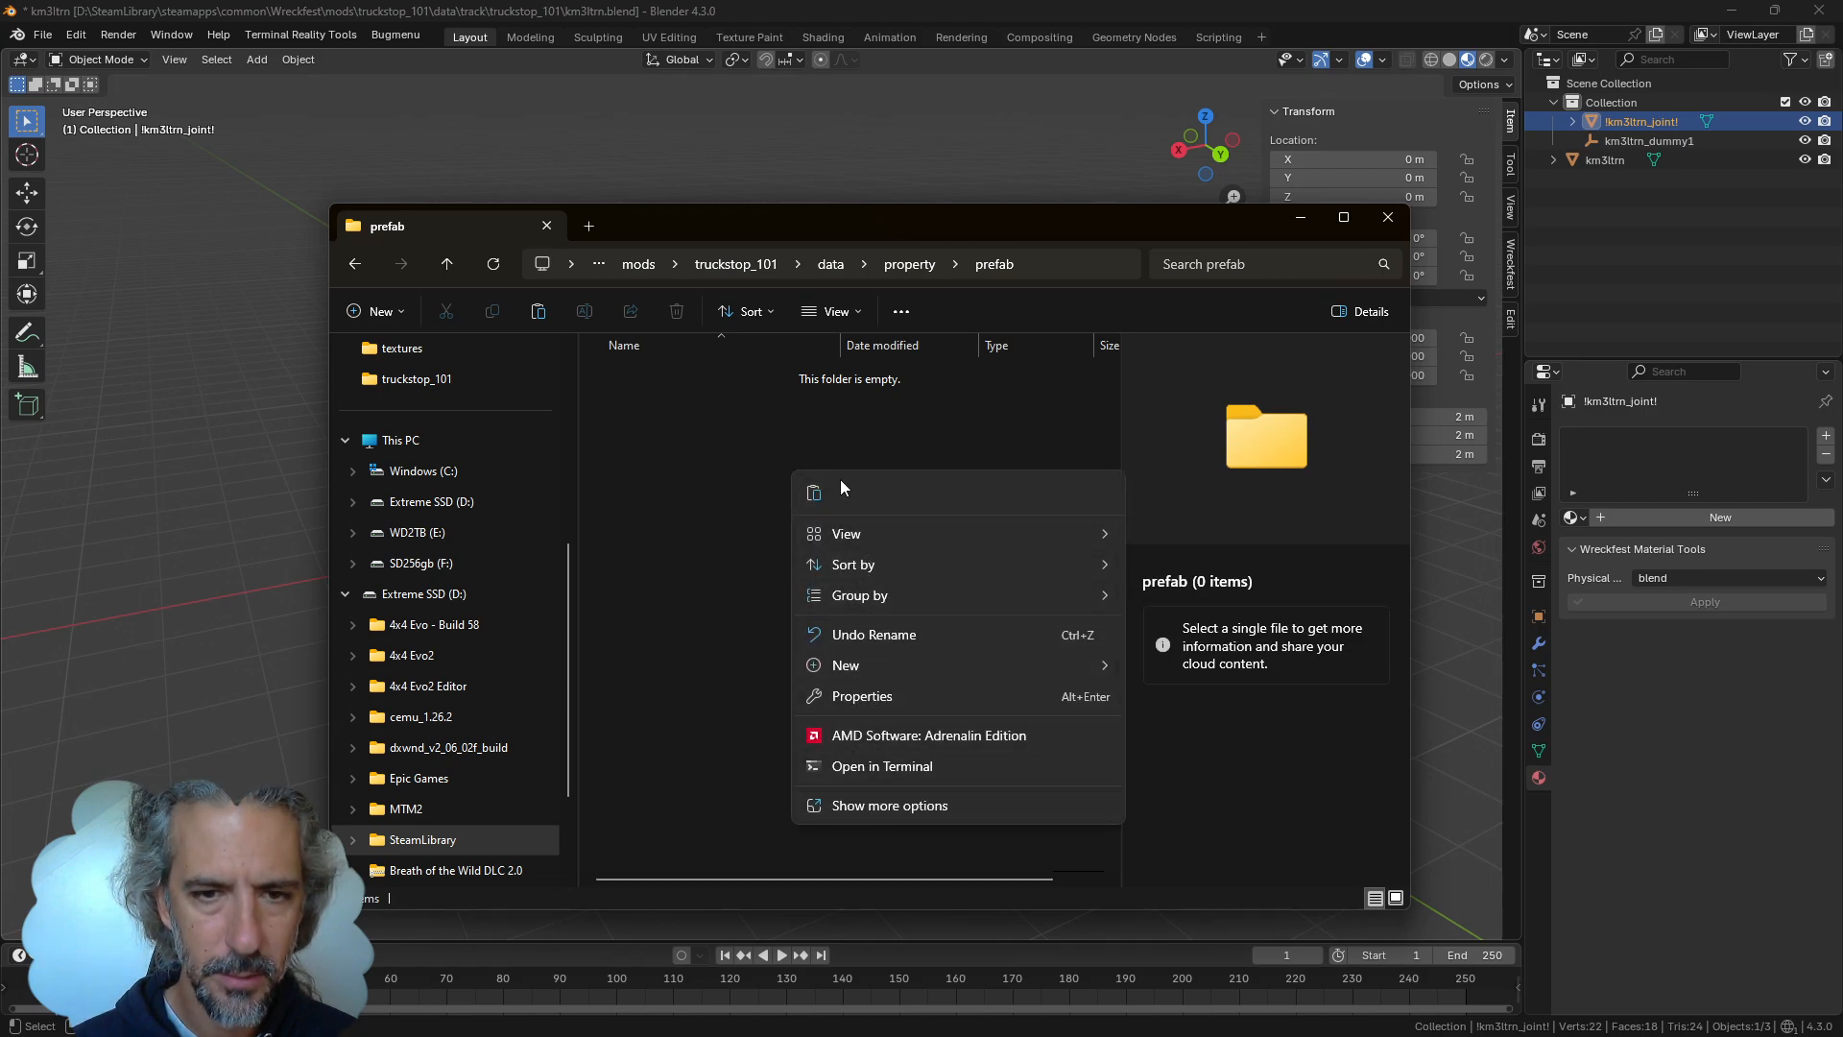
click(814, 492)
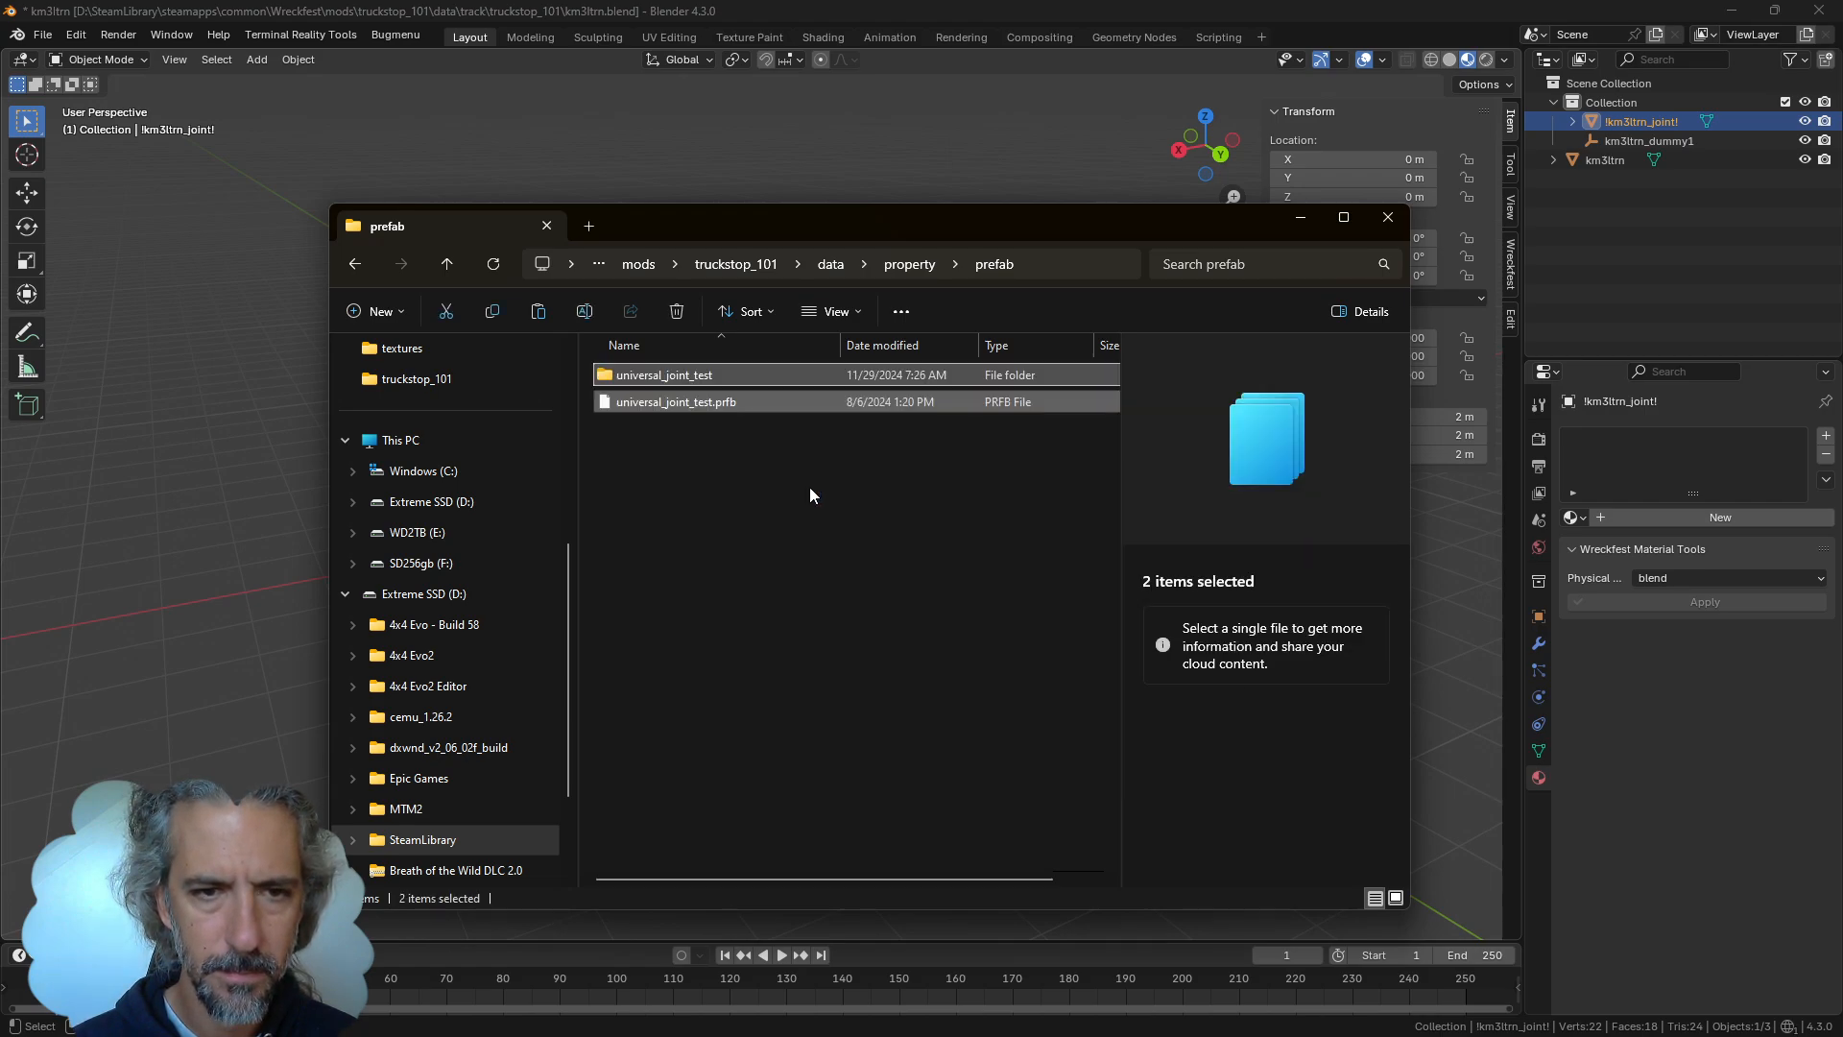
Rename the universal_joint_test.prfb file as km3ltrn.prfb
click(697, 407)
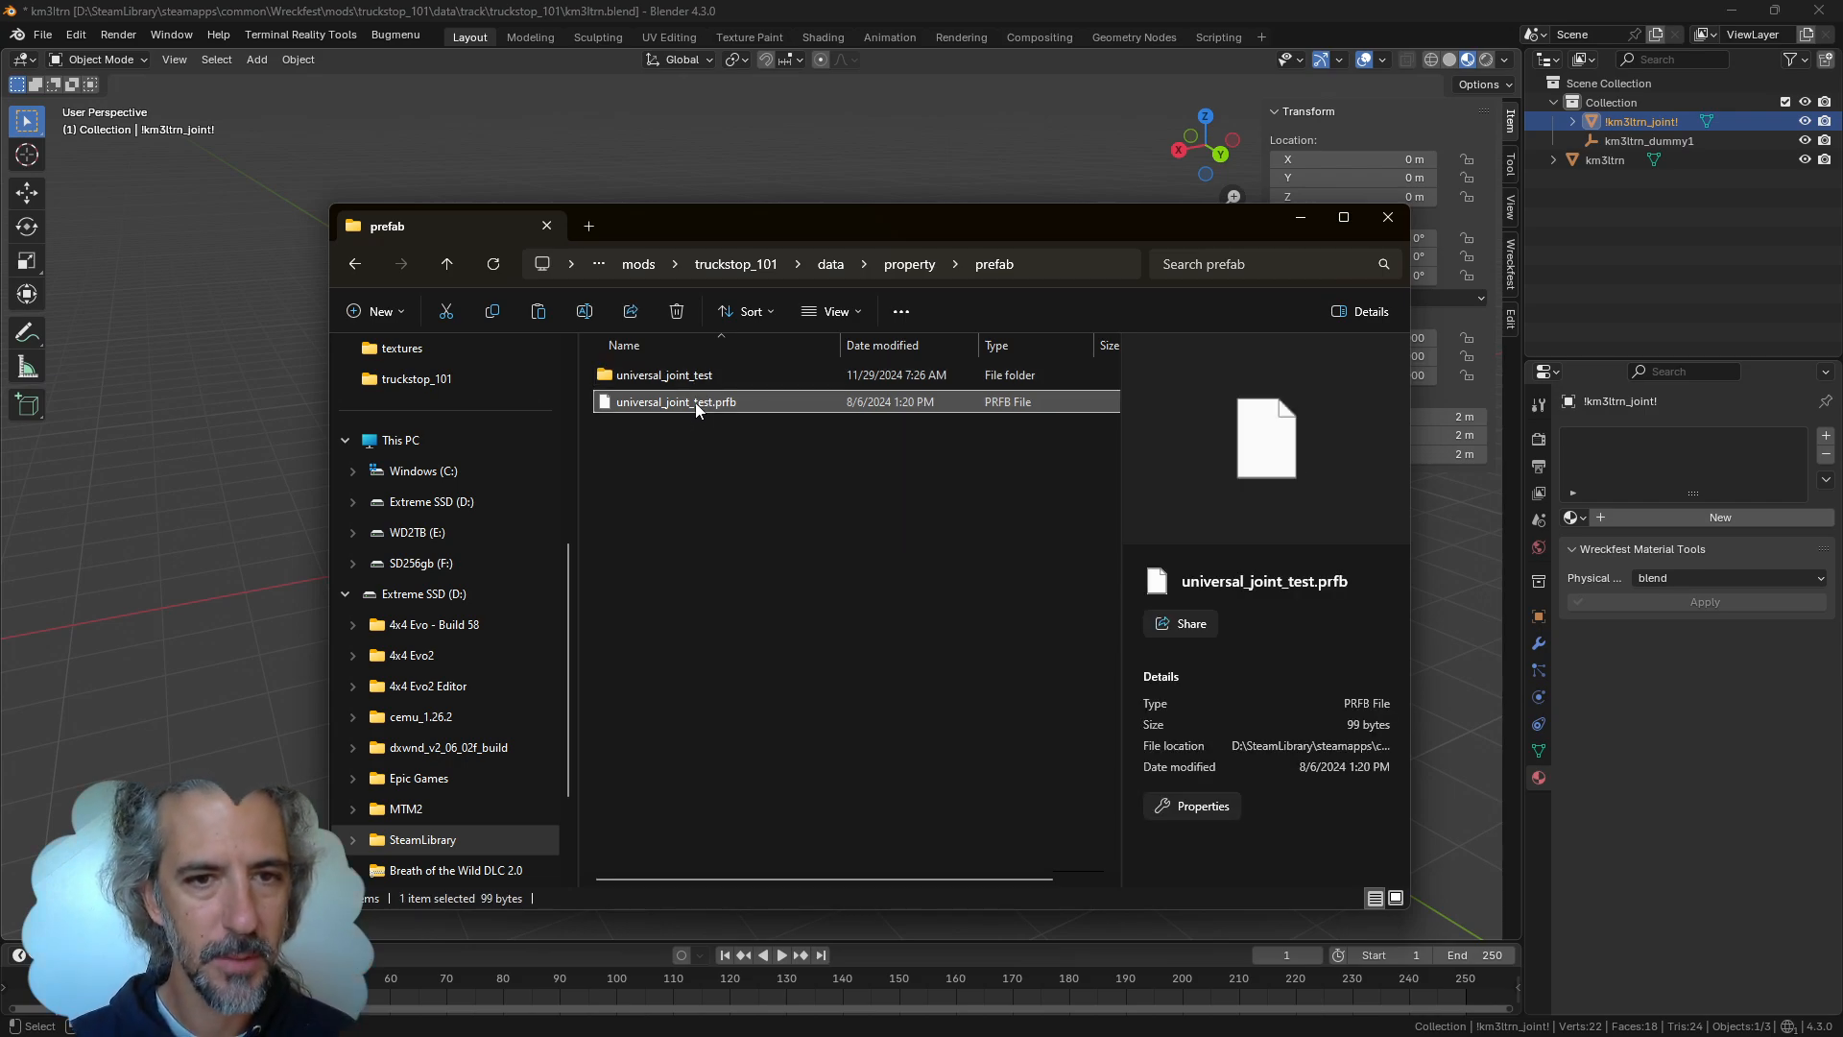
click(697, 403)
key(BackSpace)
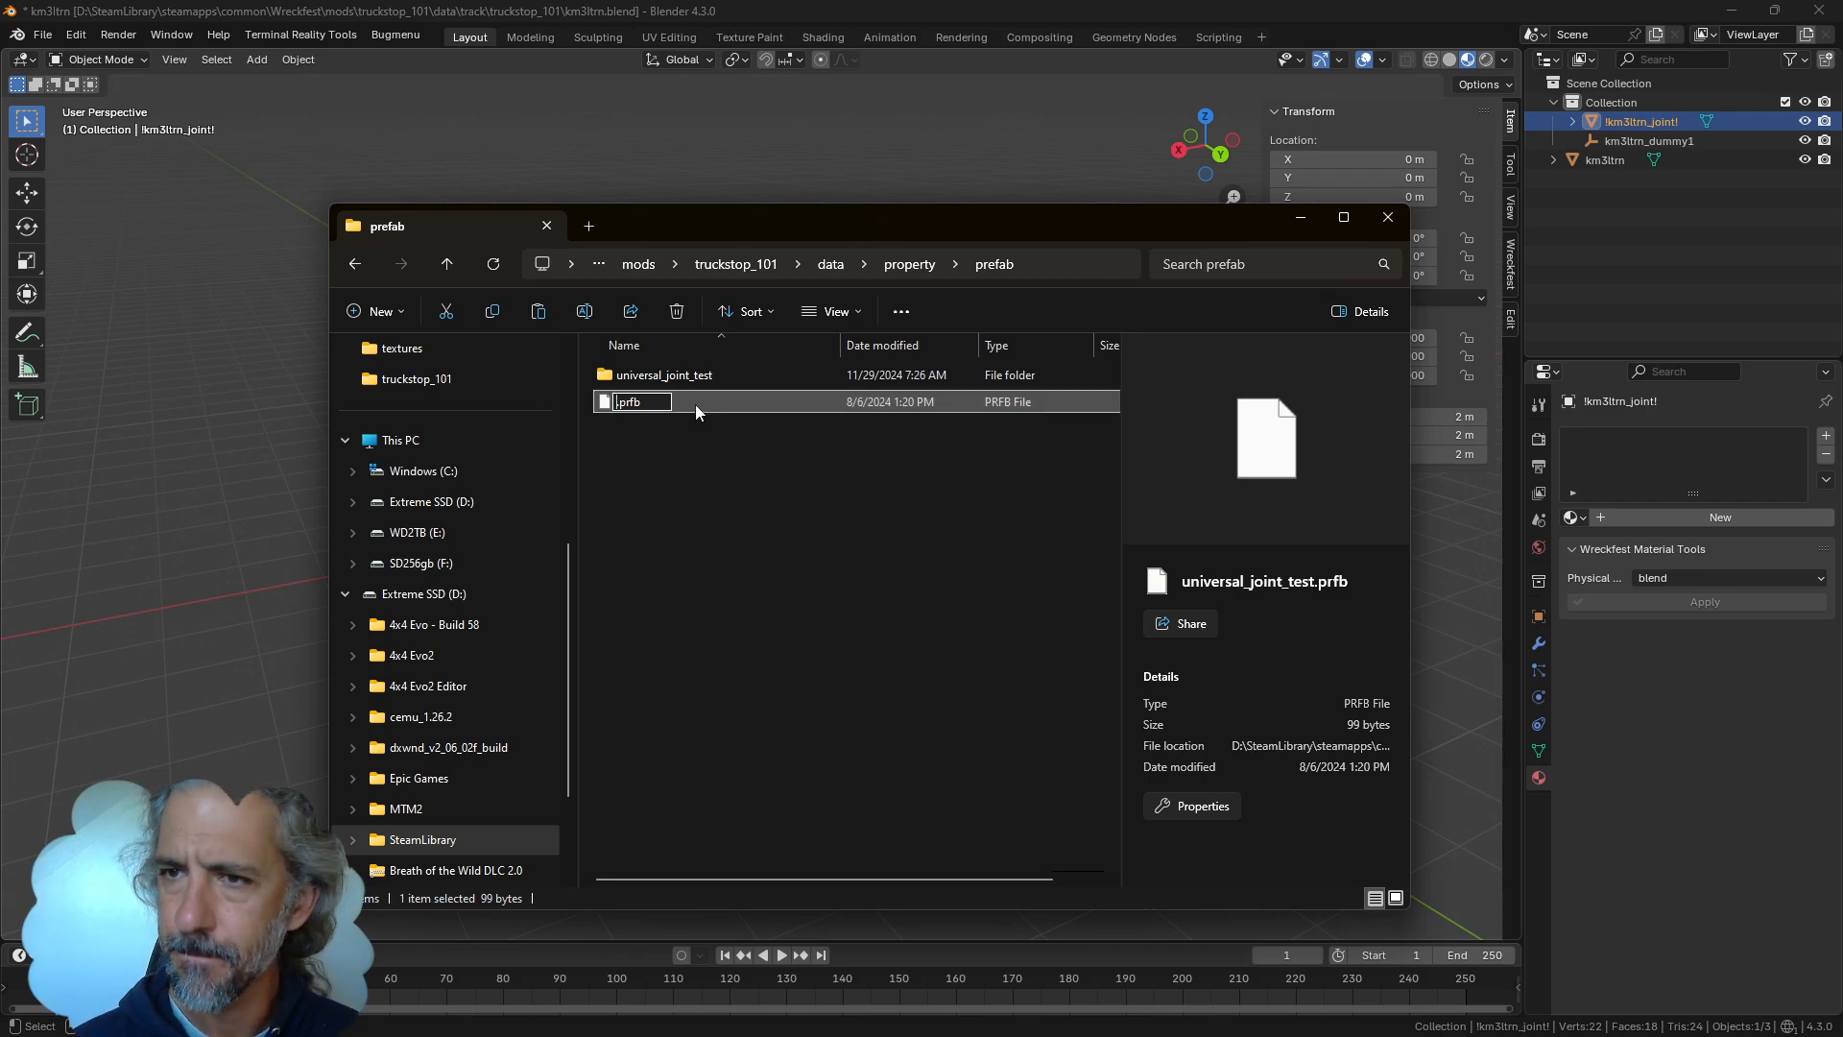
text(km)
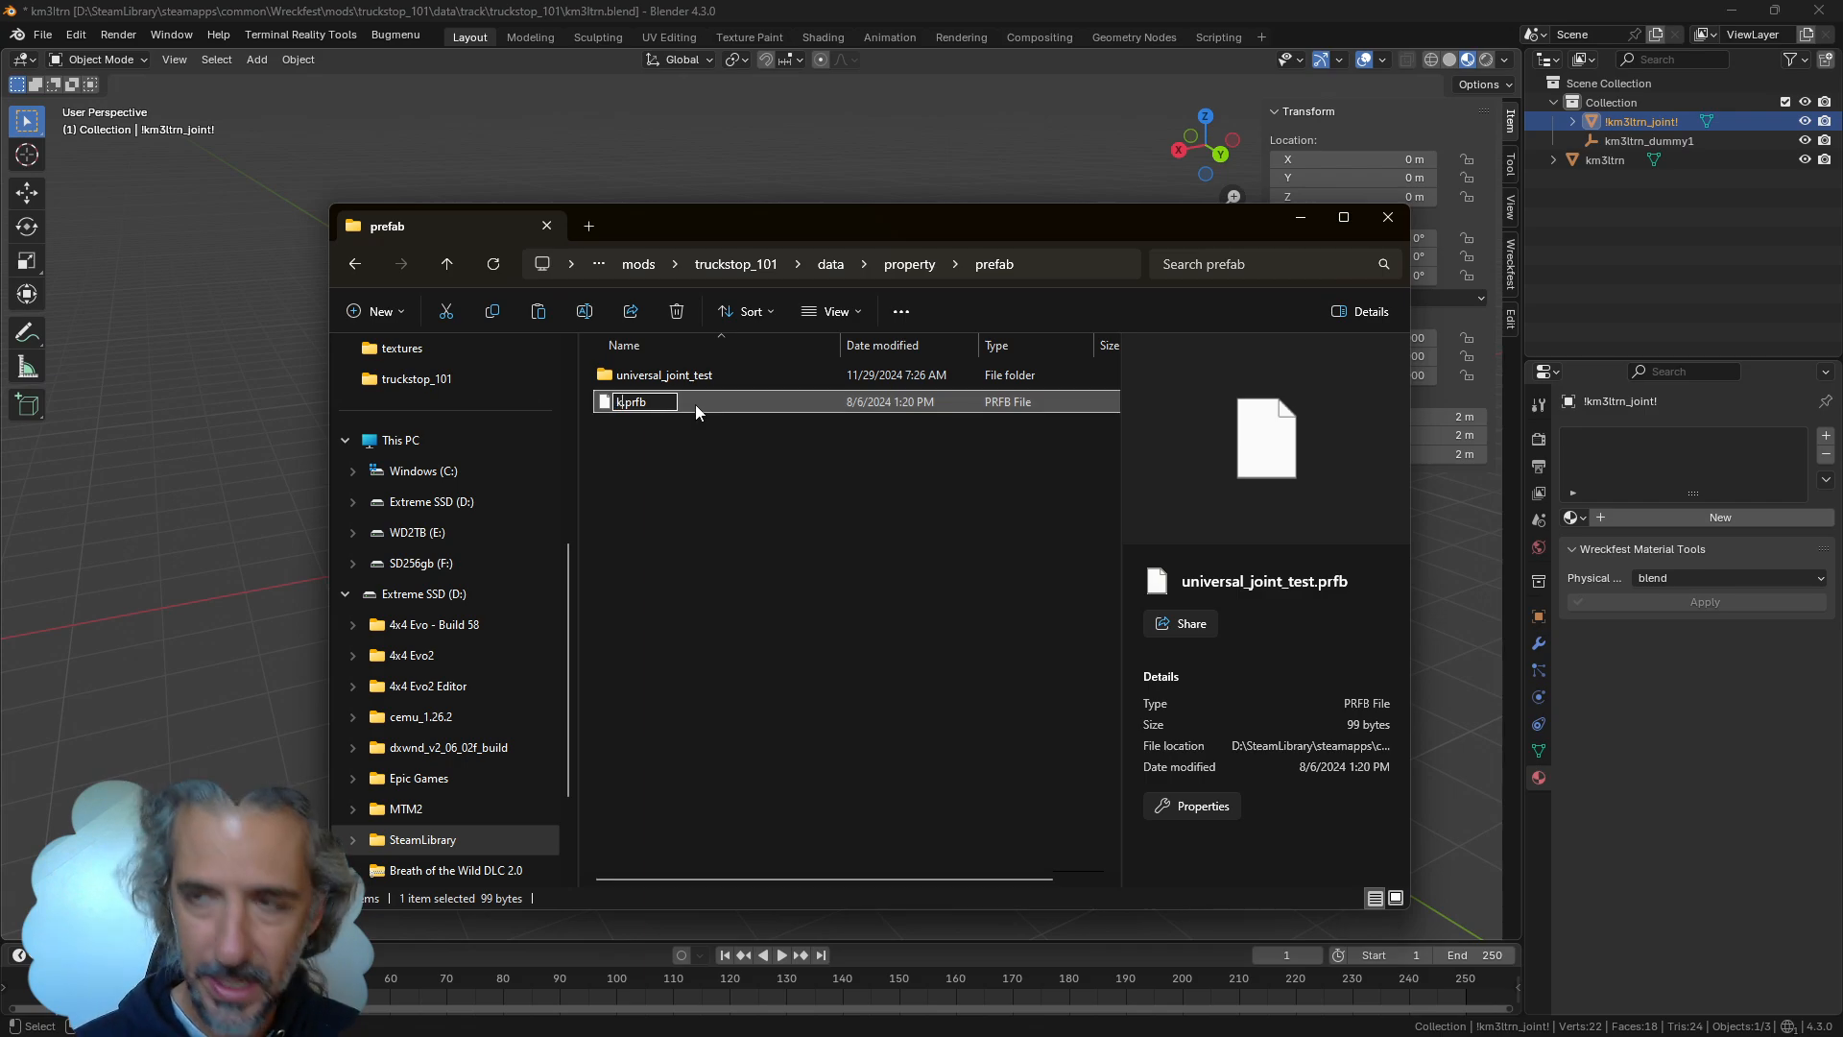
text(3)
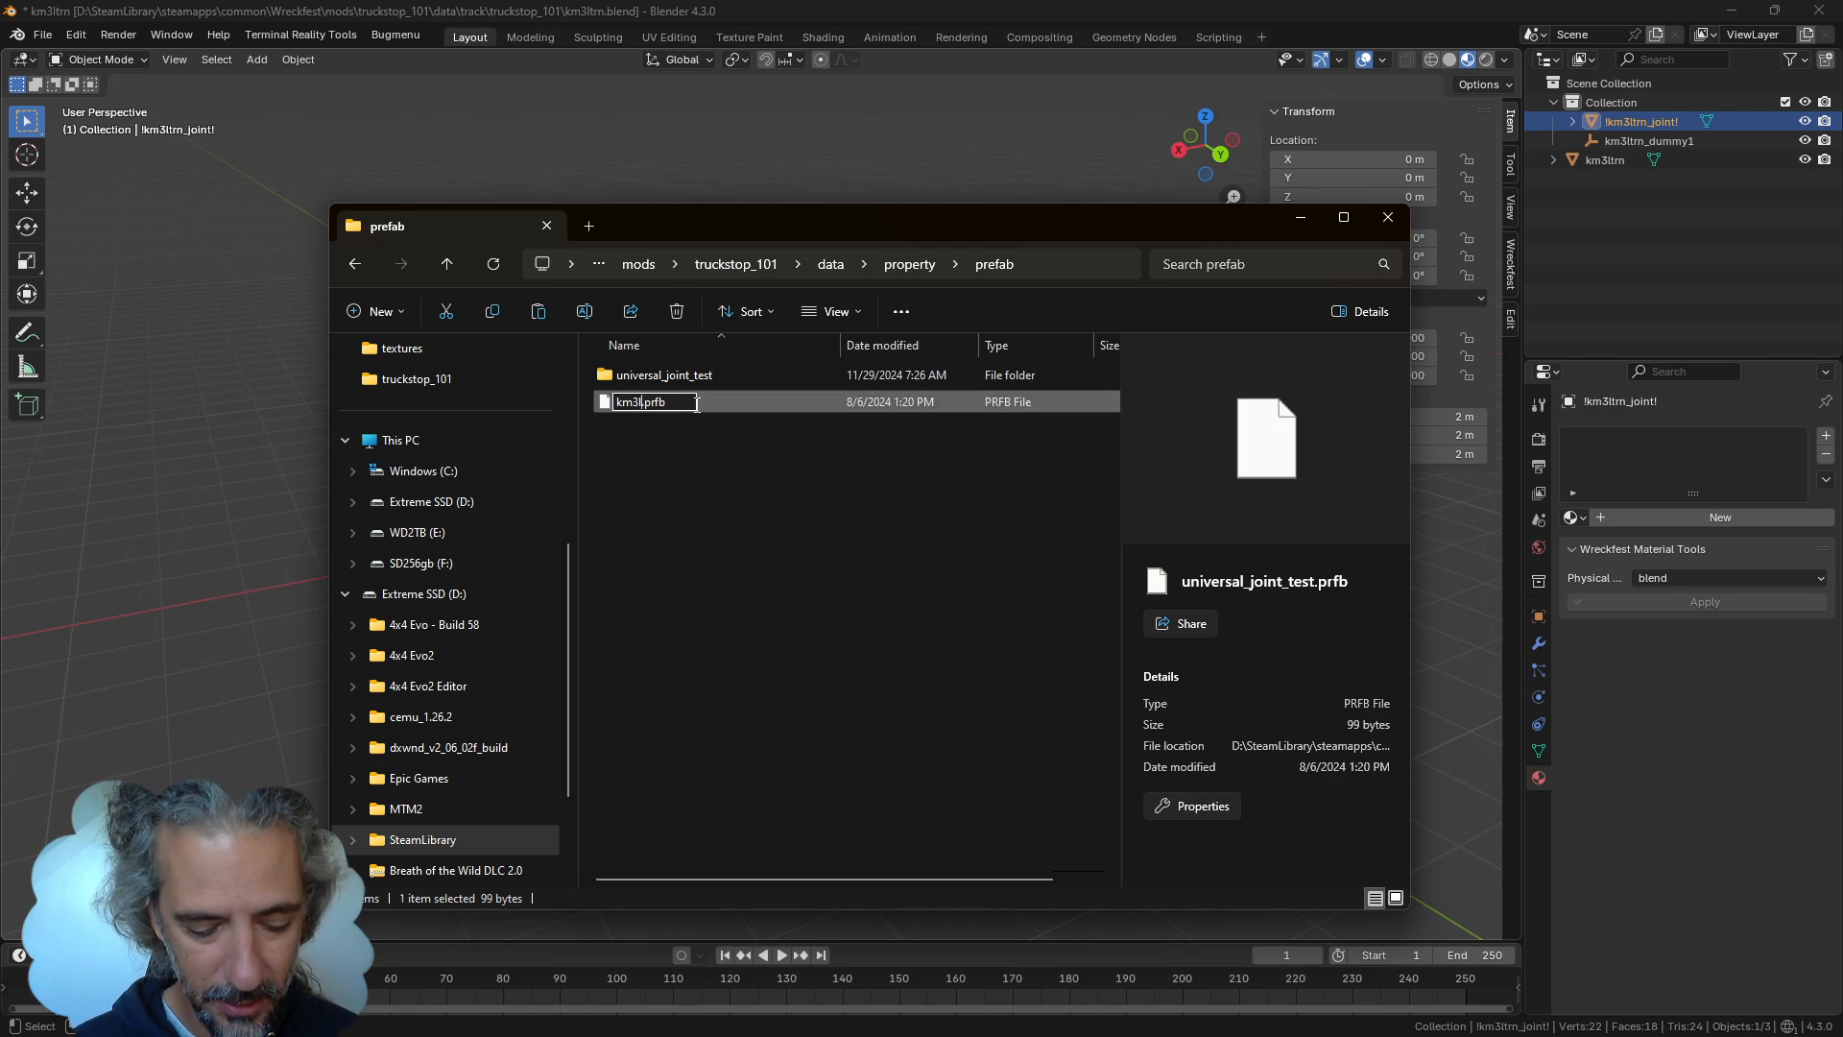
text(ltrn)
key(Return)
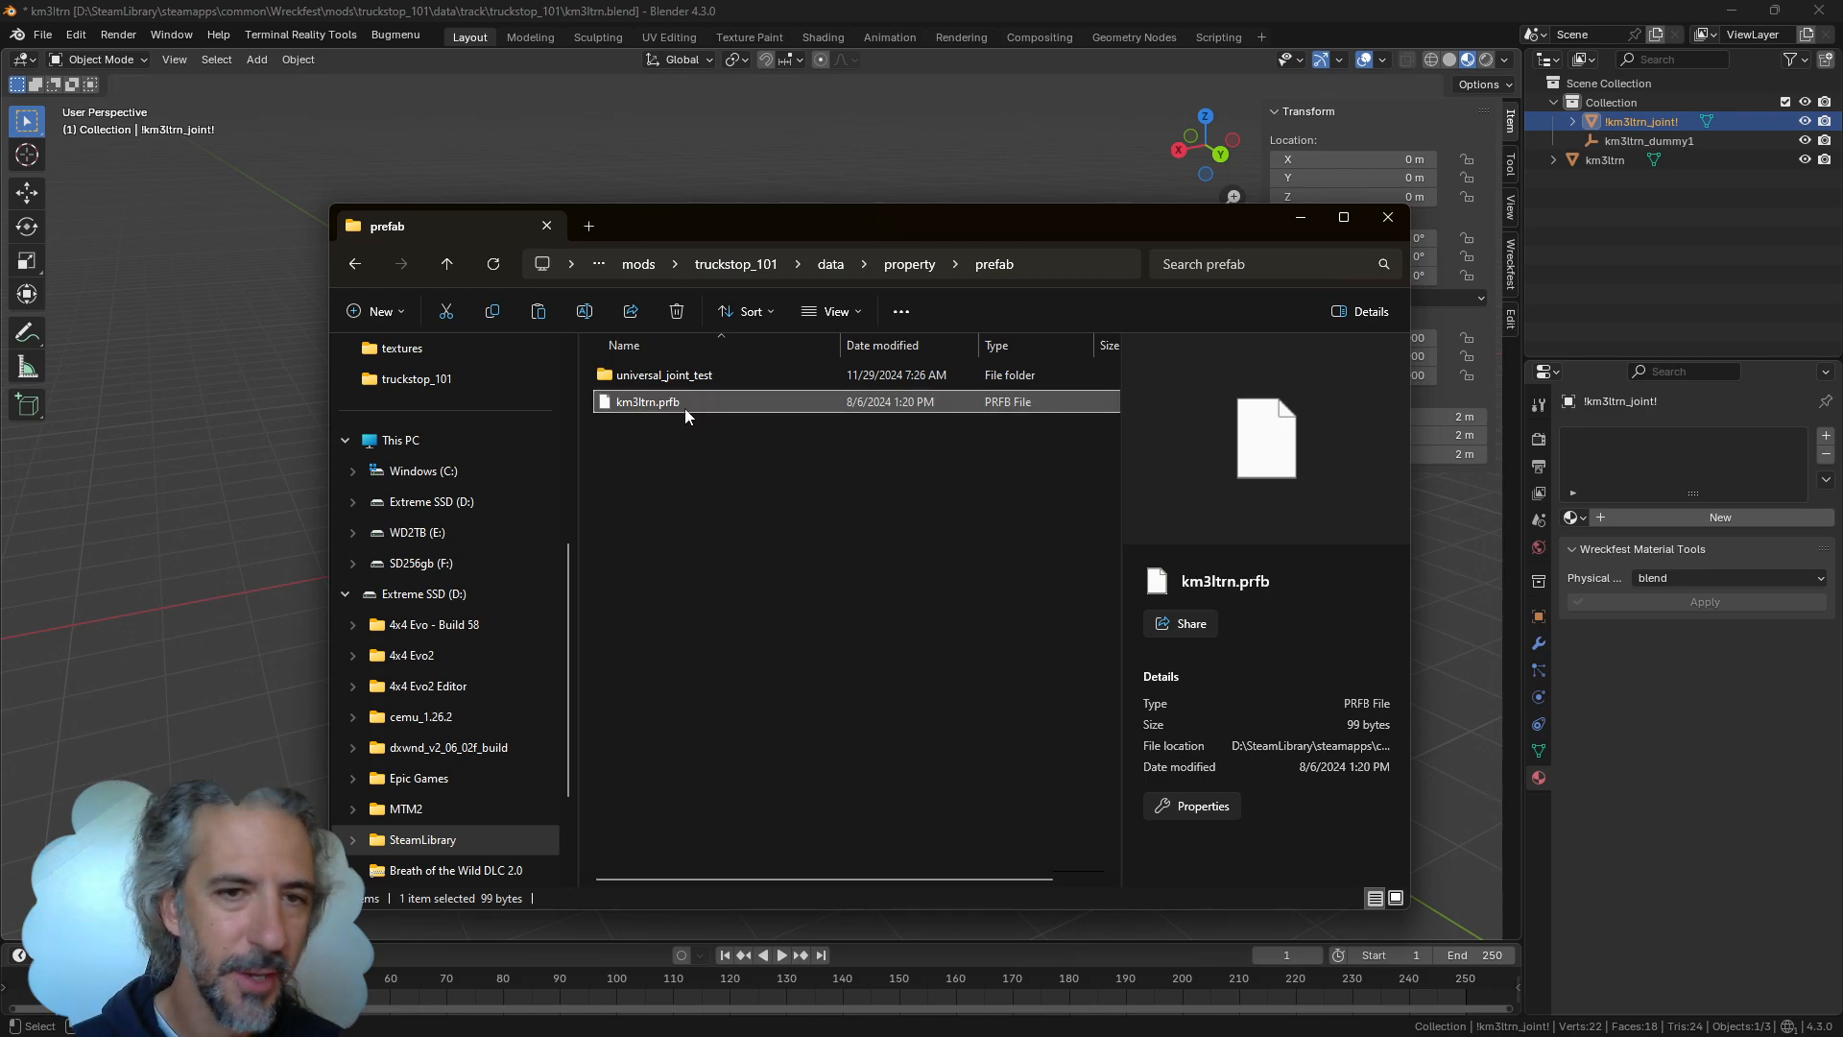
Rename the universal_joint_test folder as km3ltrn to match the prefab file
double_click(676, 375)
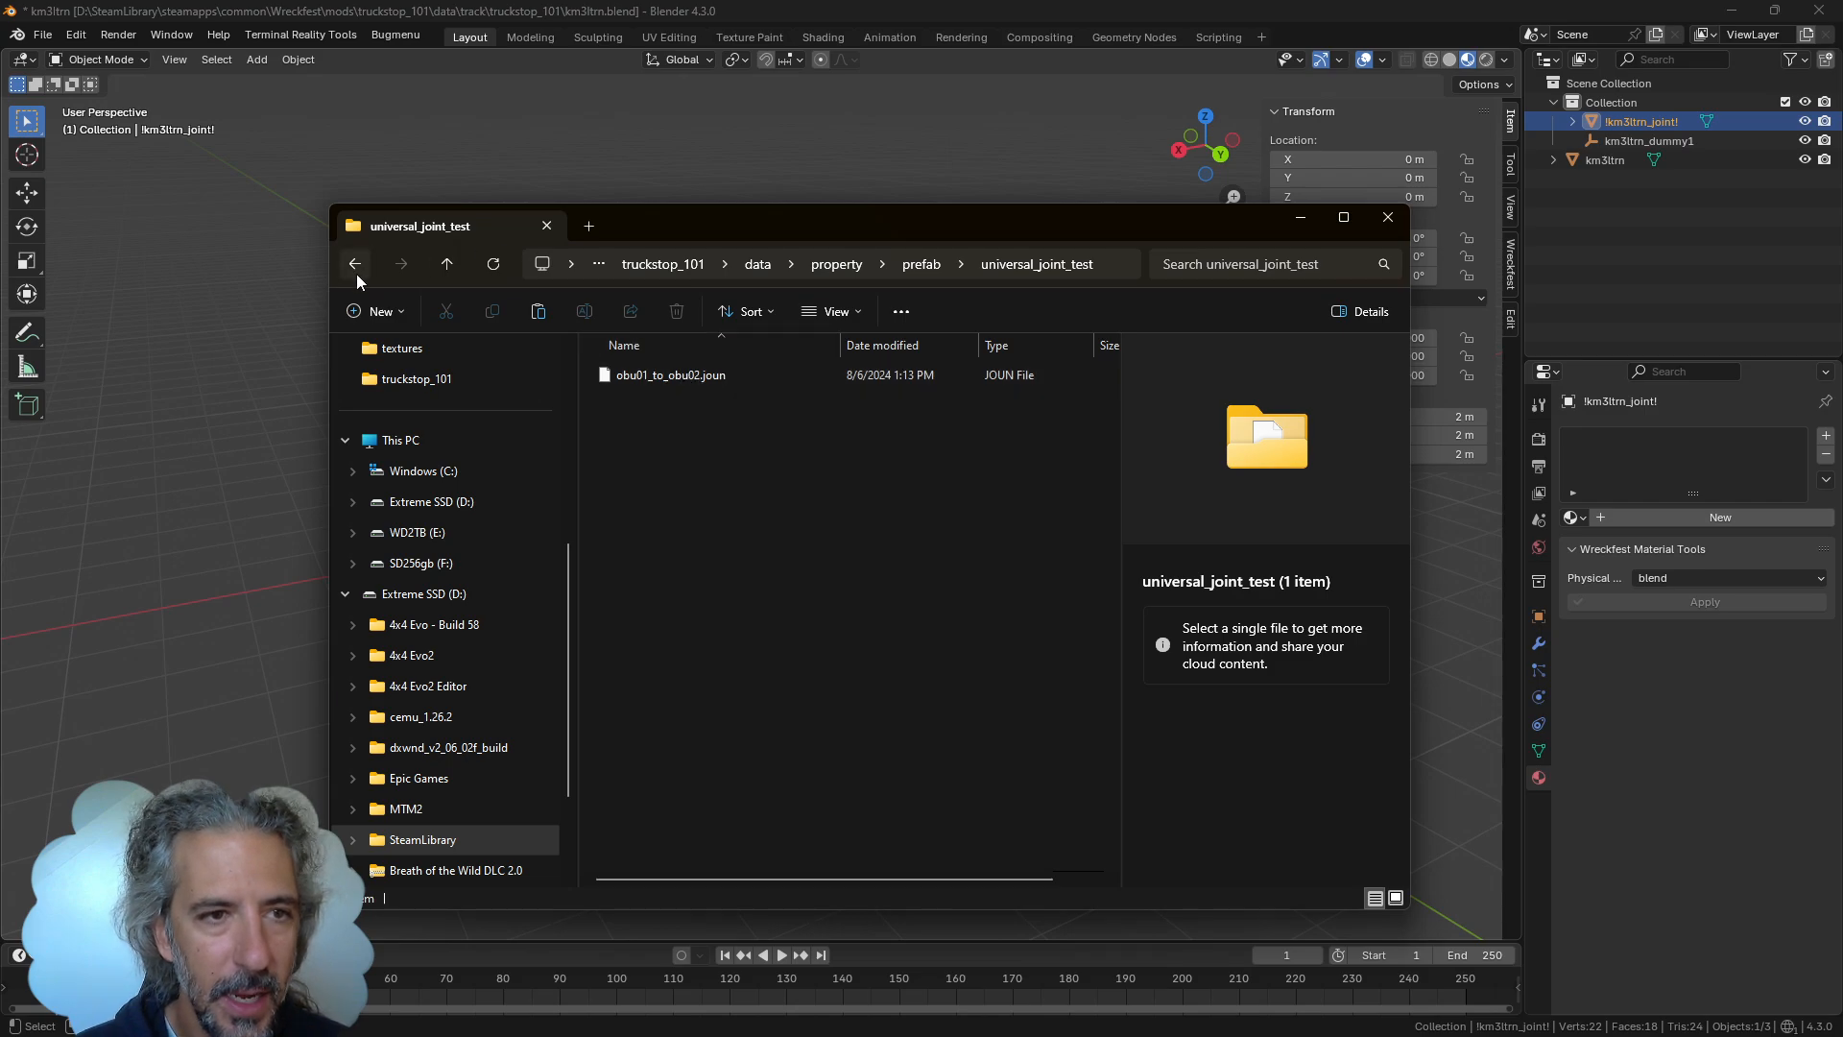
click(354, 265)
click(653, 380)
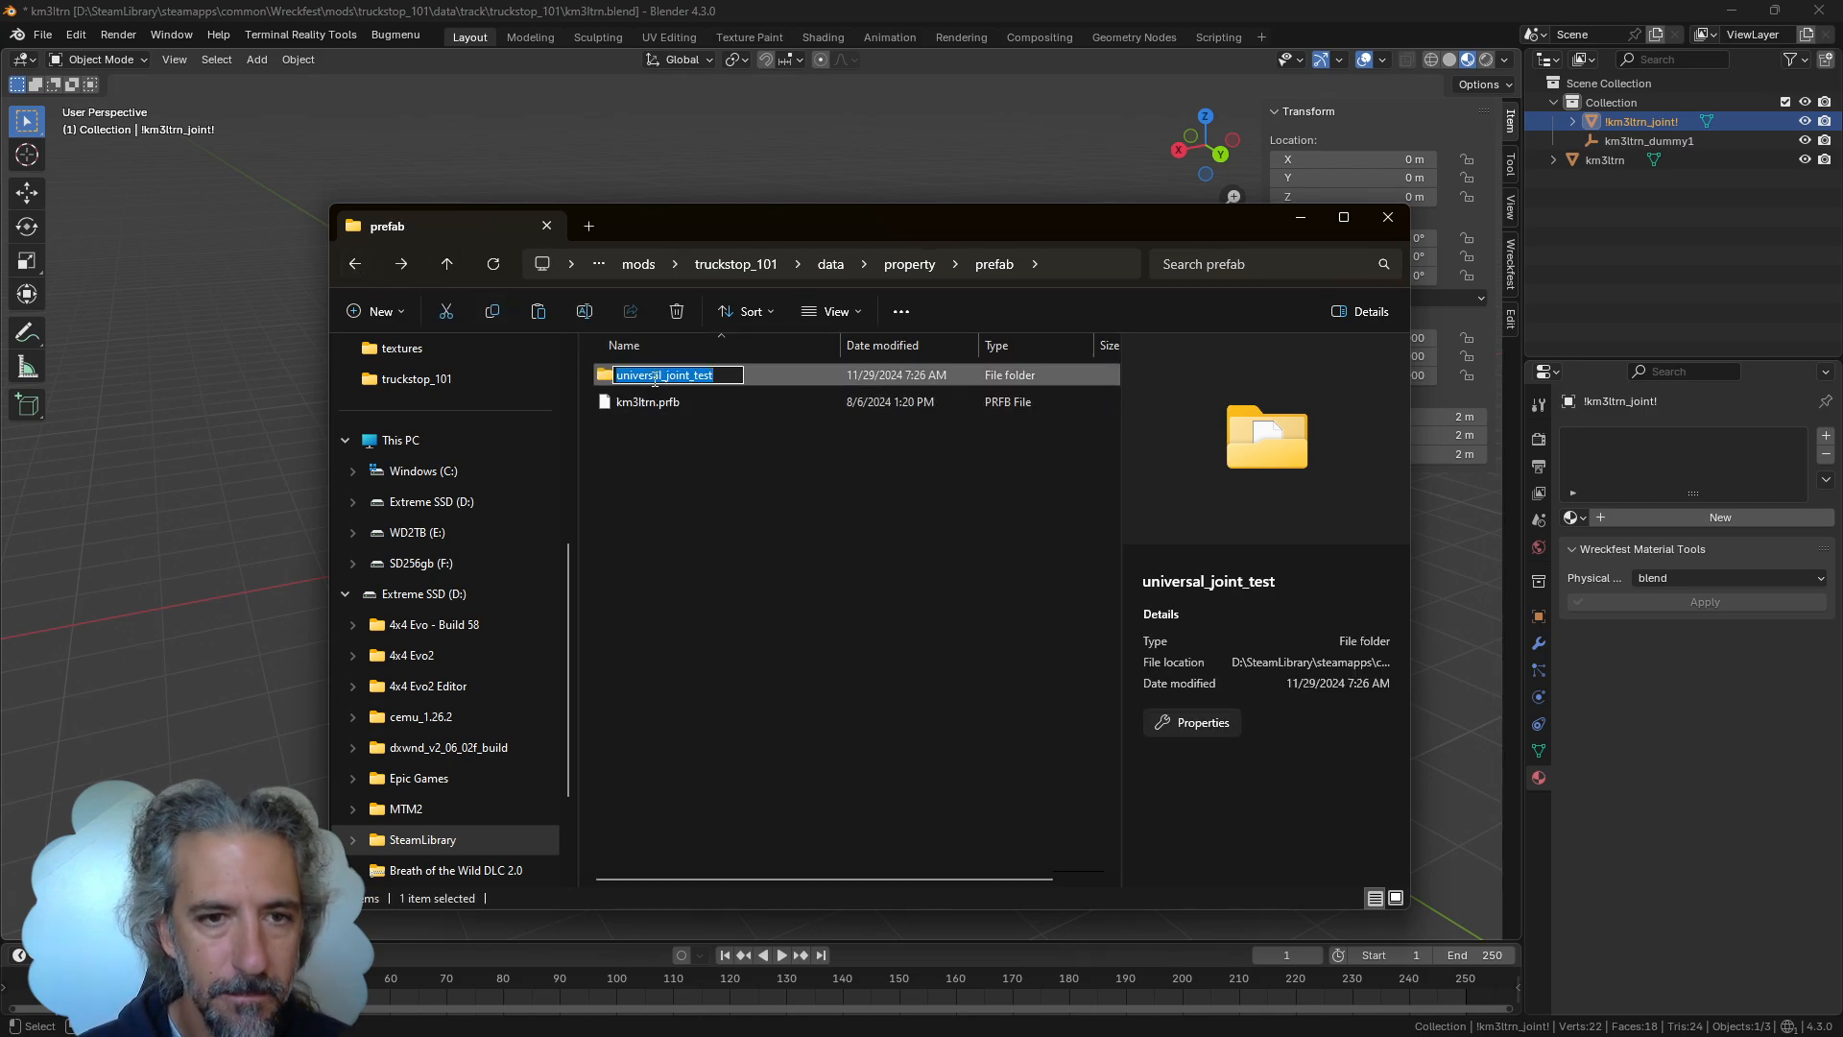
text(km)
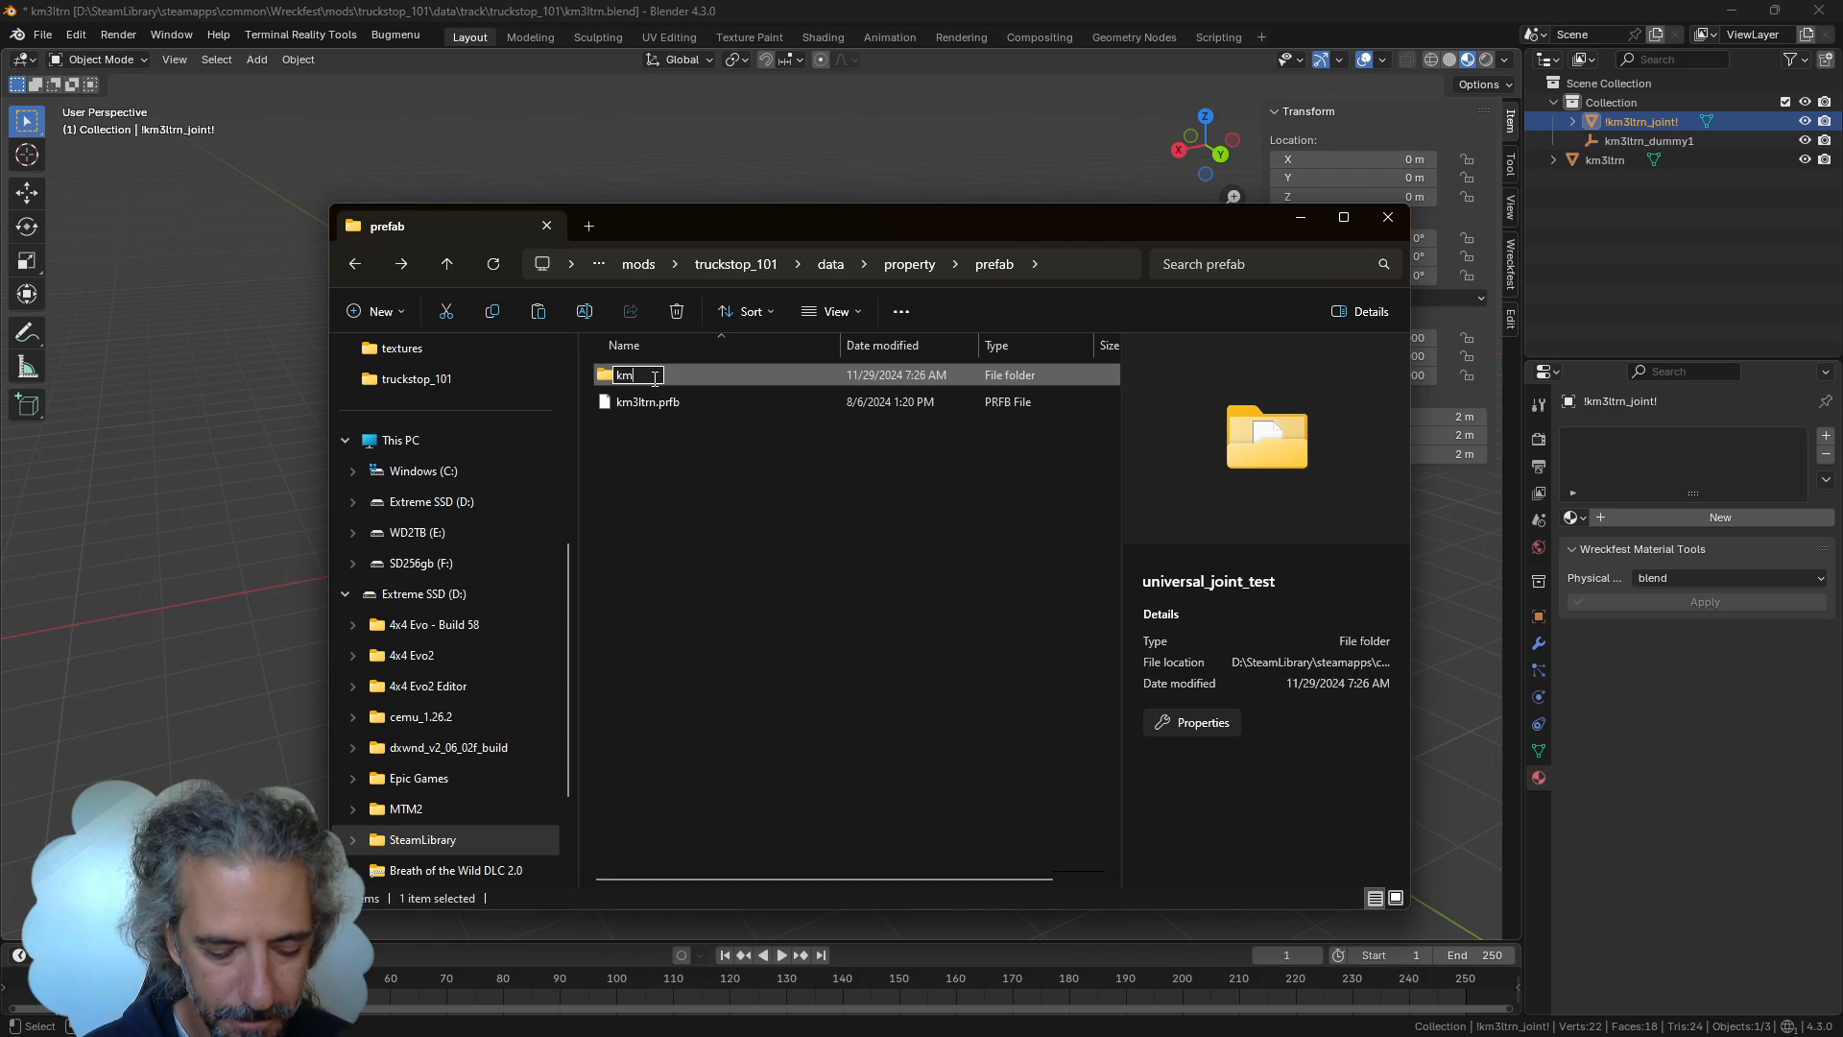
text(3ltrn)
key(Return)
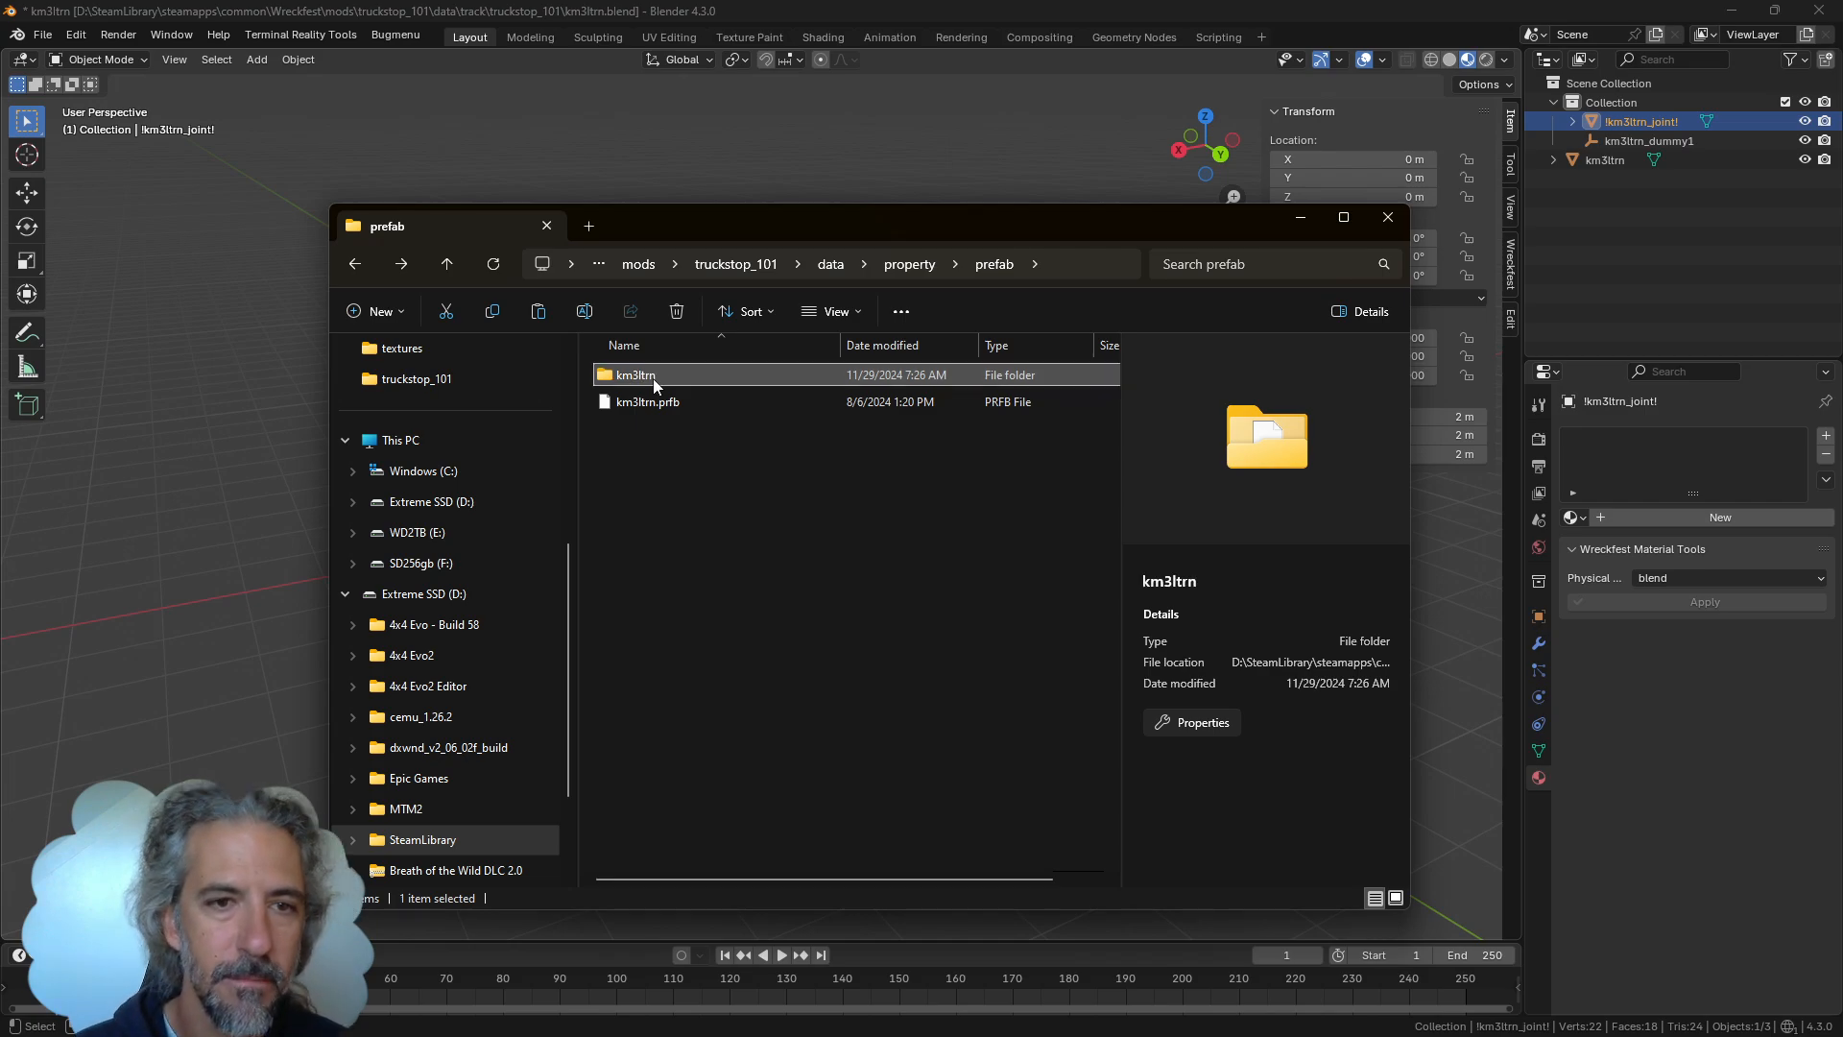
Rename the obu01_to_obu02.joun file inside the km3ltrn folder as km3ltrn.joun
double_click(653, 378)
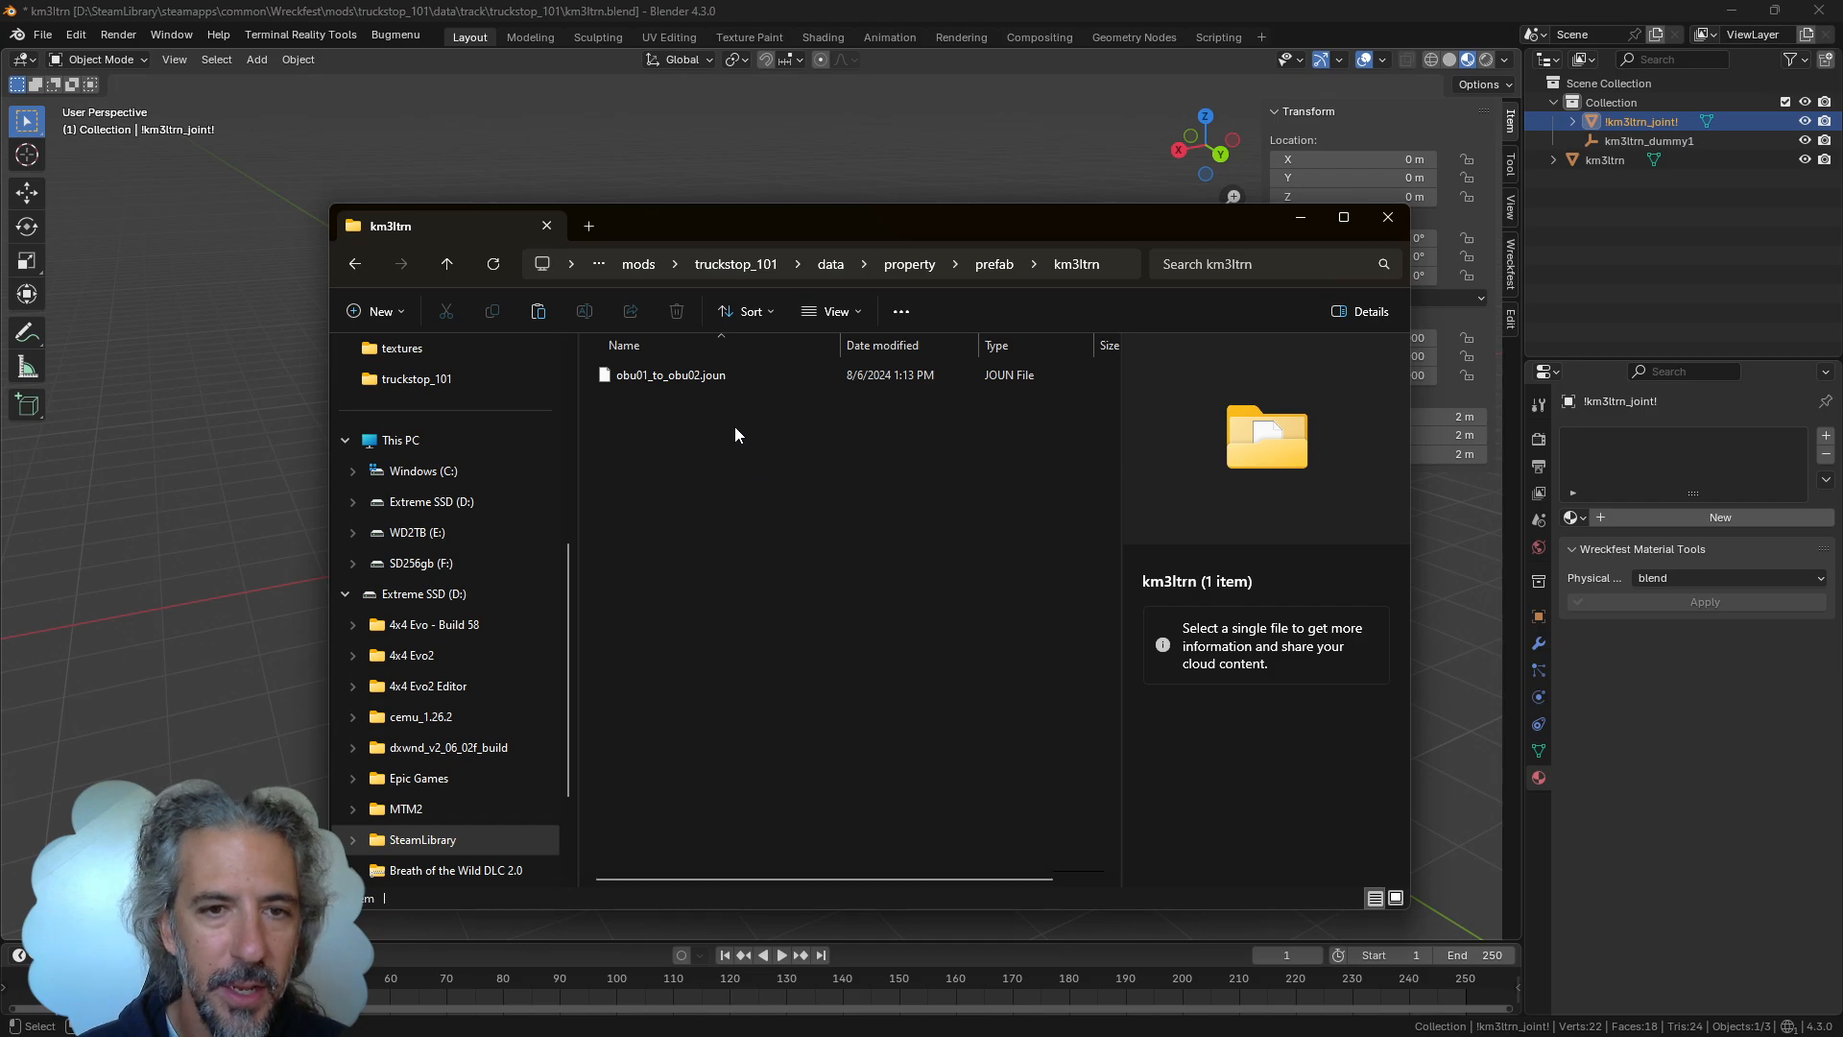
click(716, 379)
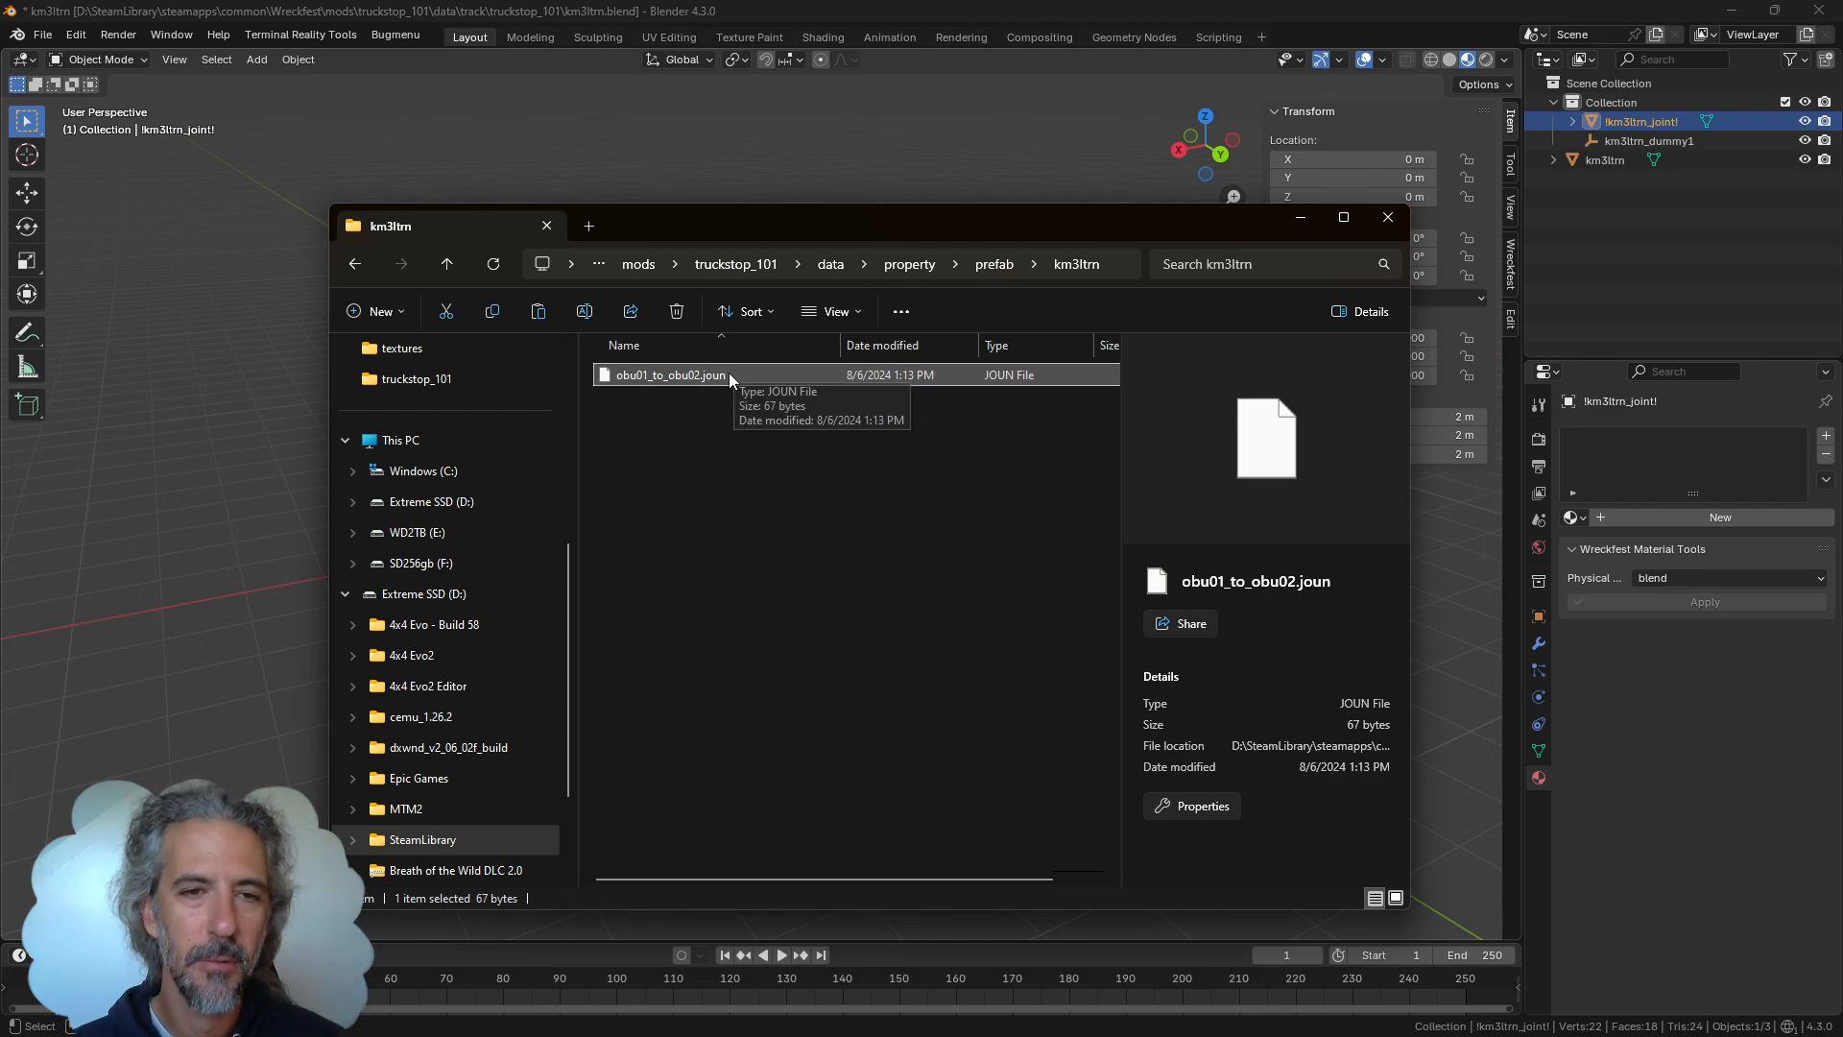
click(676, 377)
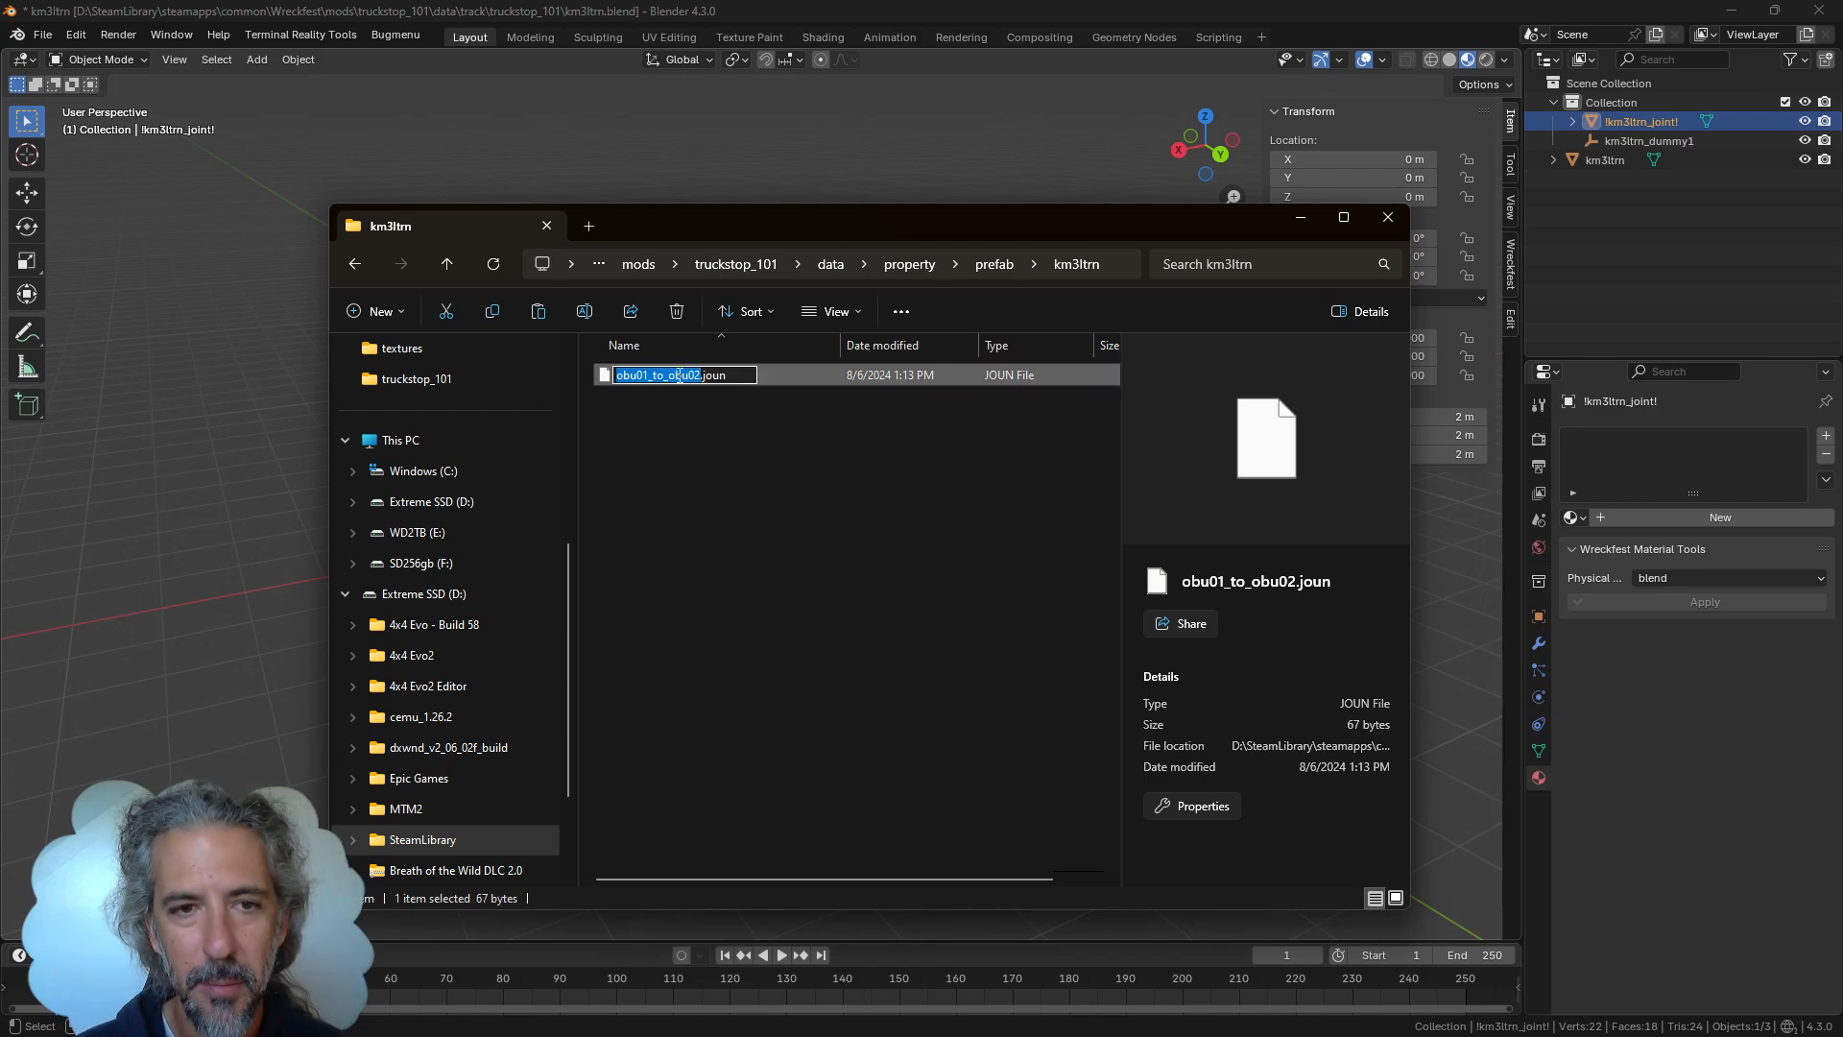
key(BackSpace)
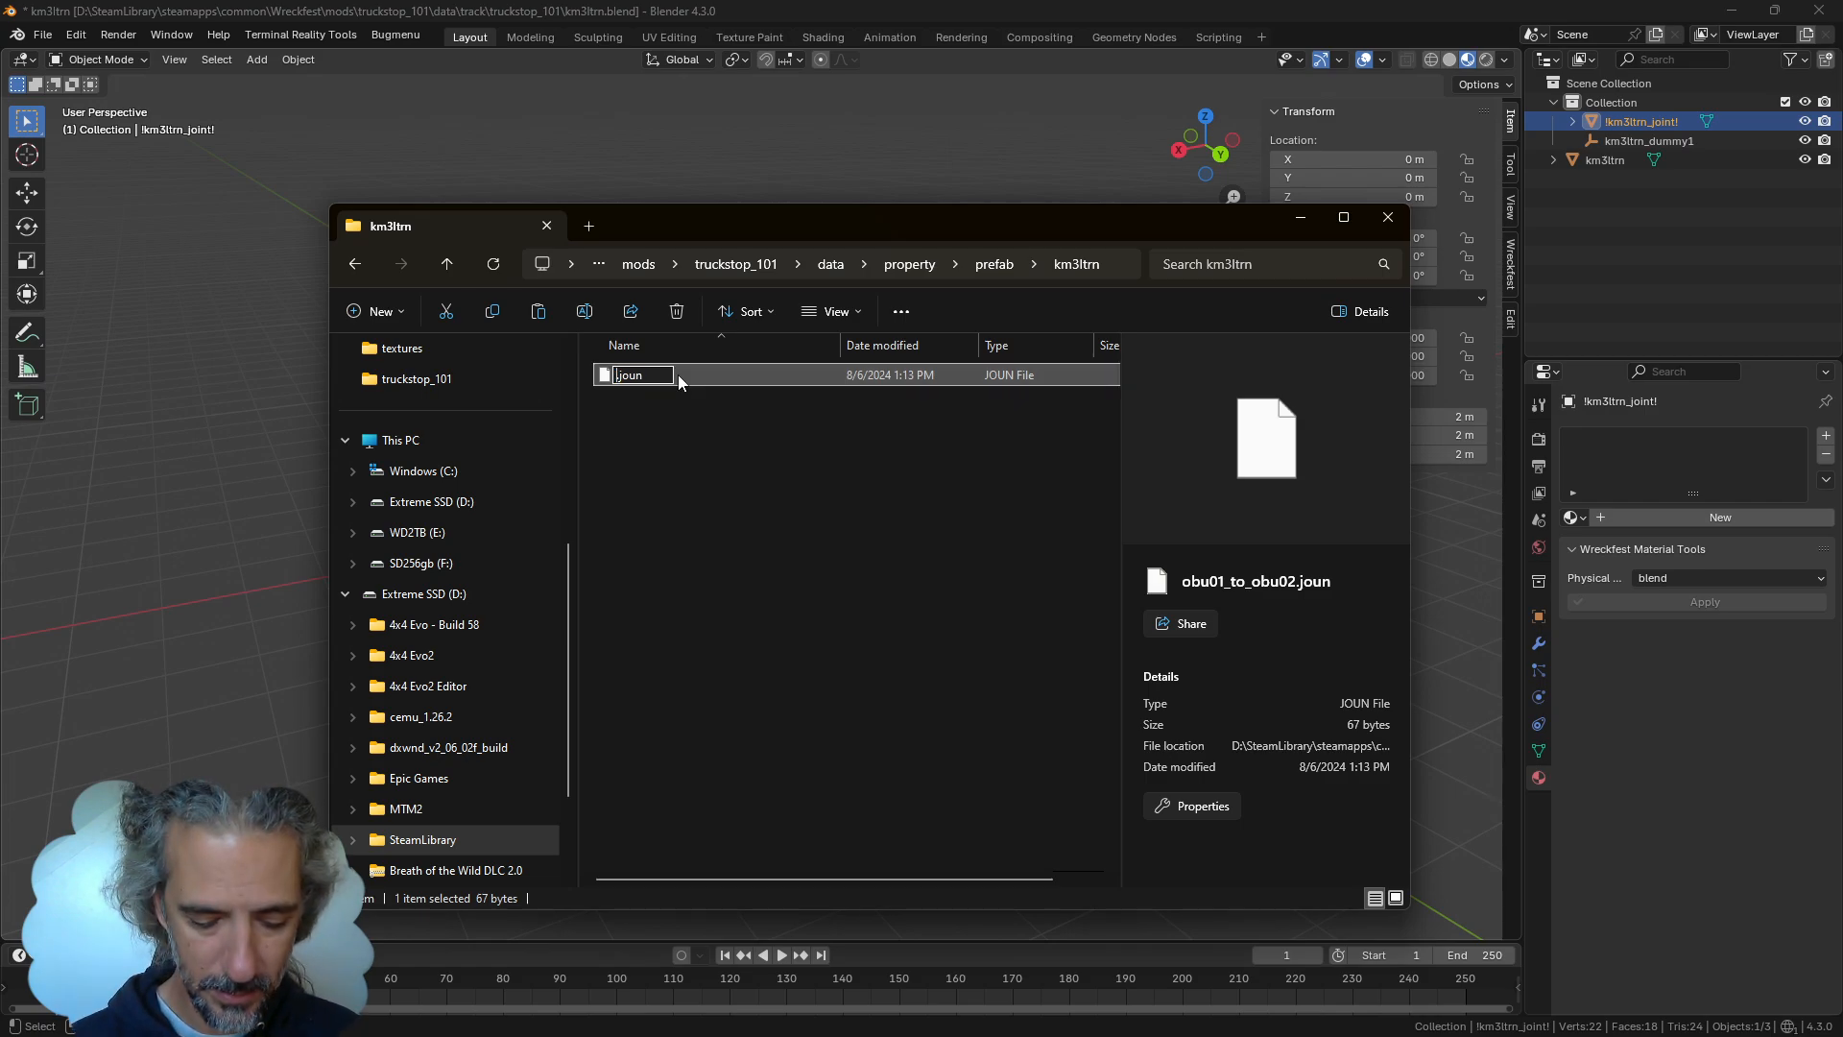
text(km3ltrn)
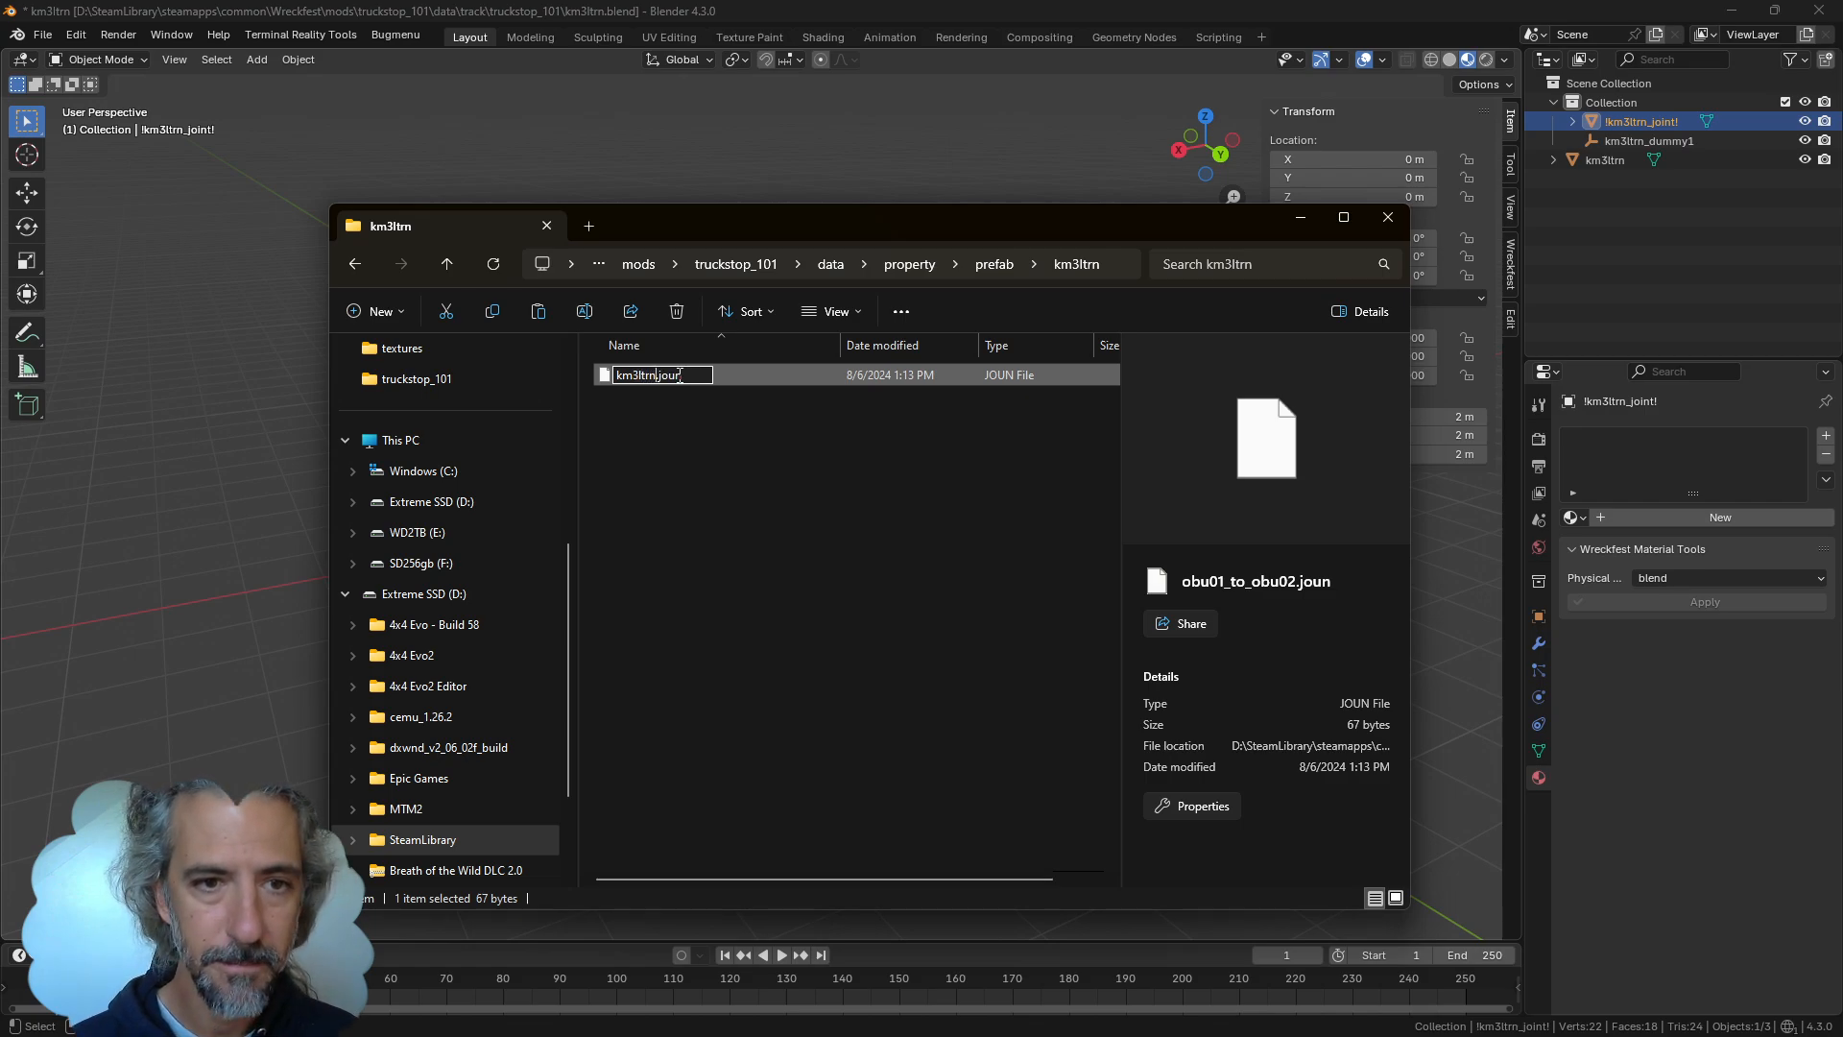
key(Return)
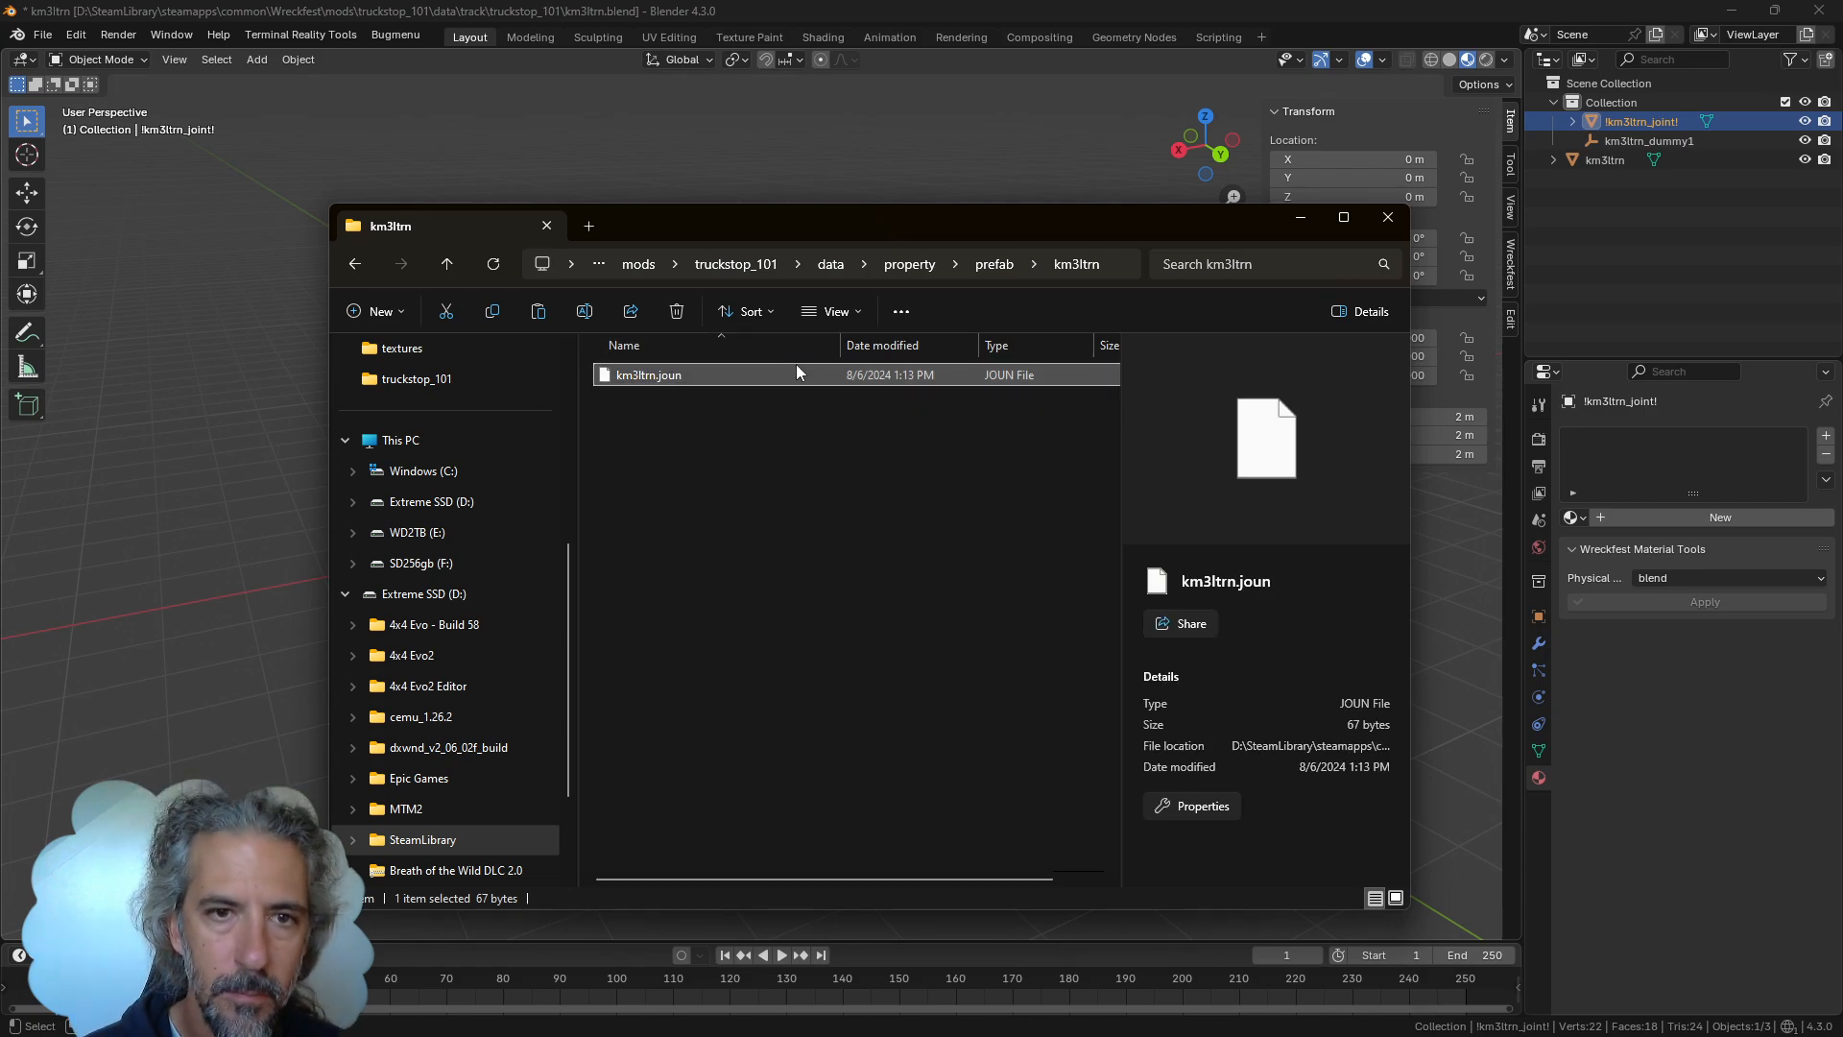
Review the renamed files in the mod's prefab folder, including km3ltrn.prfb and the km3ltrn.joun file in its subfolder
click(994, 264)
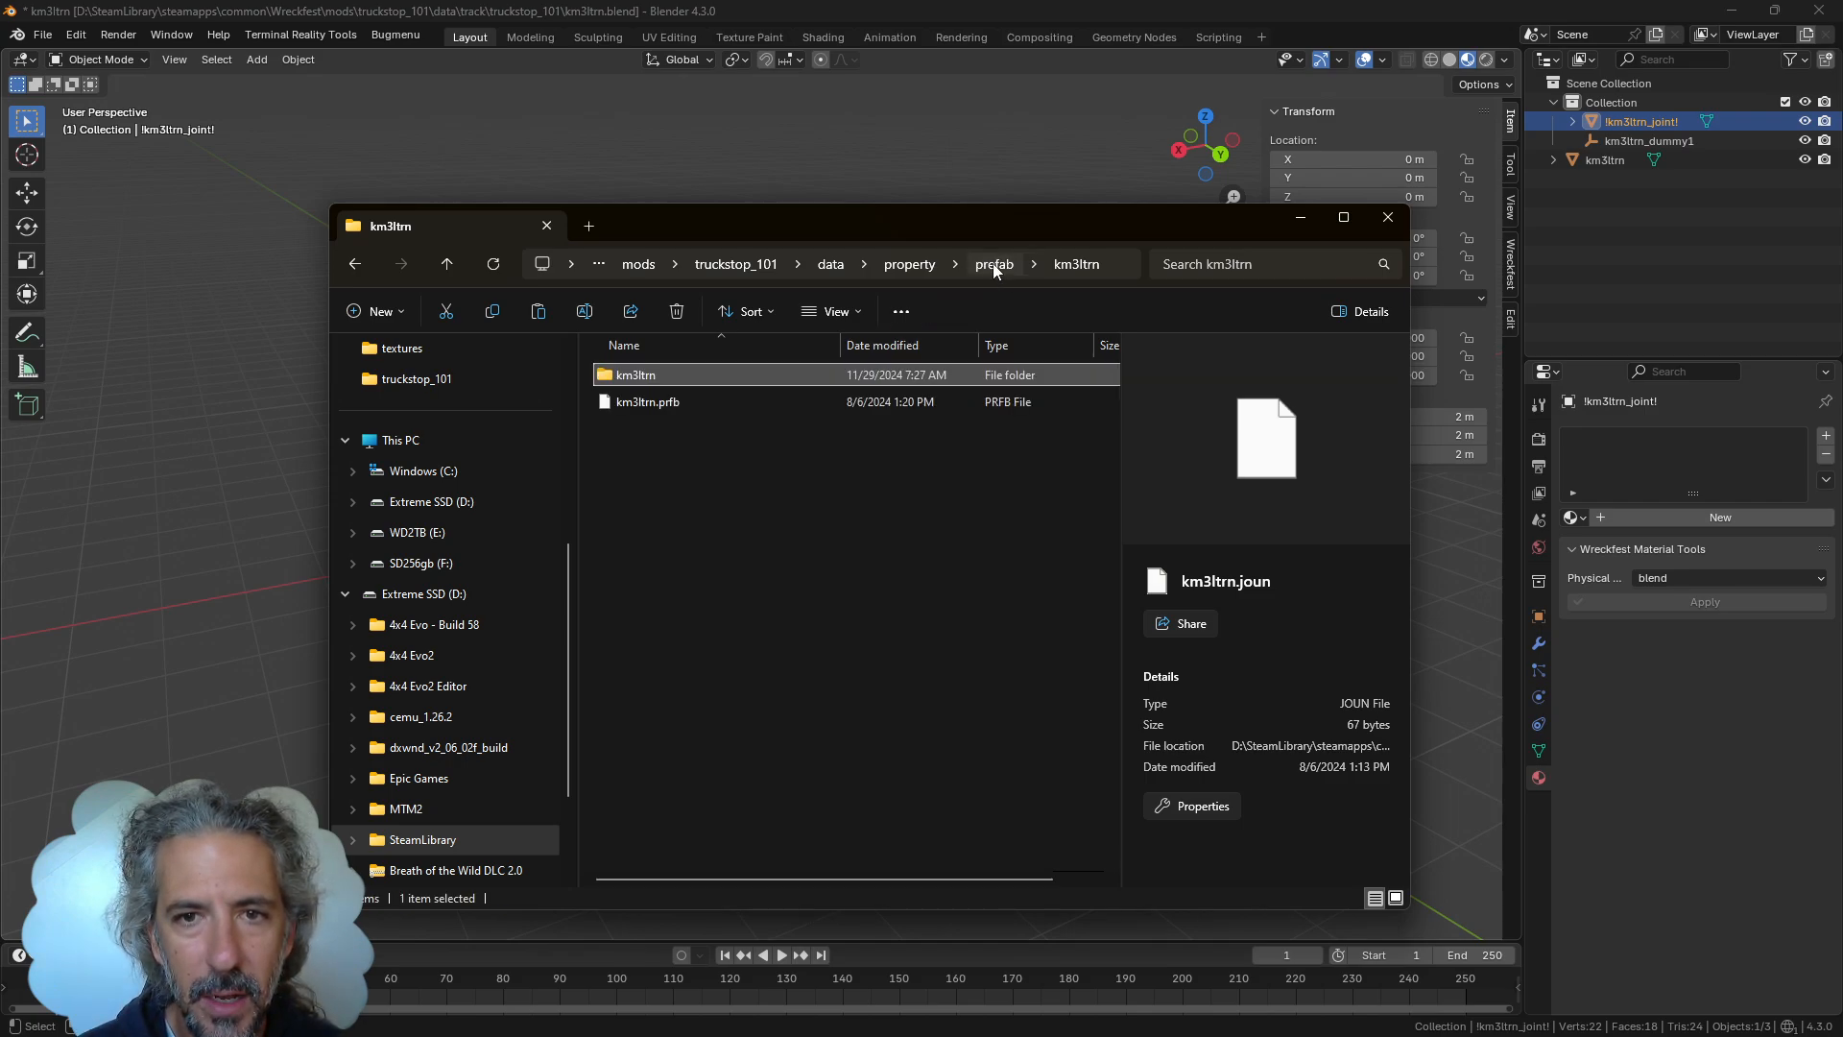
click(907, 265)
click(938, 268)
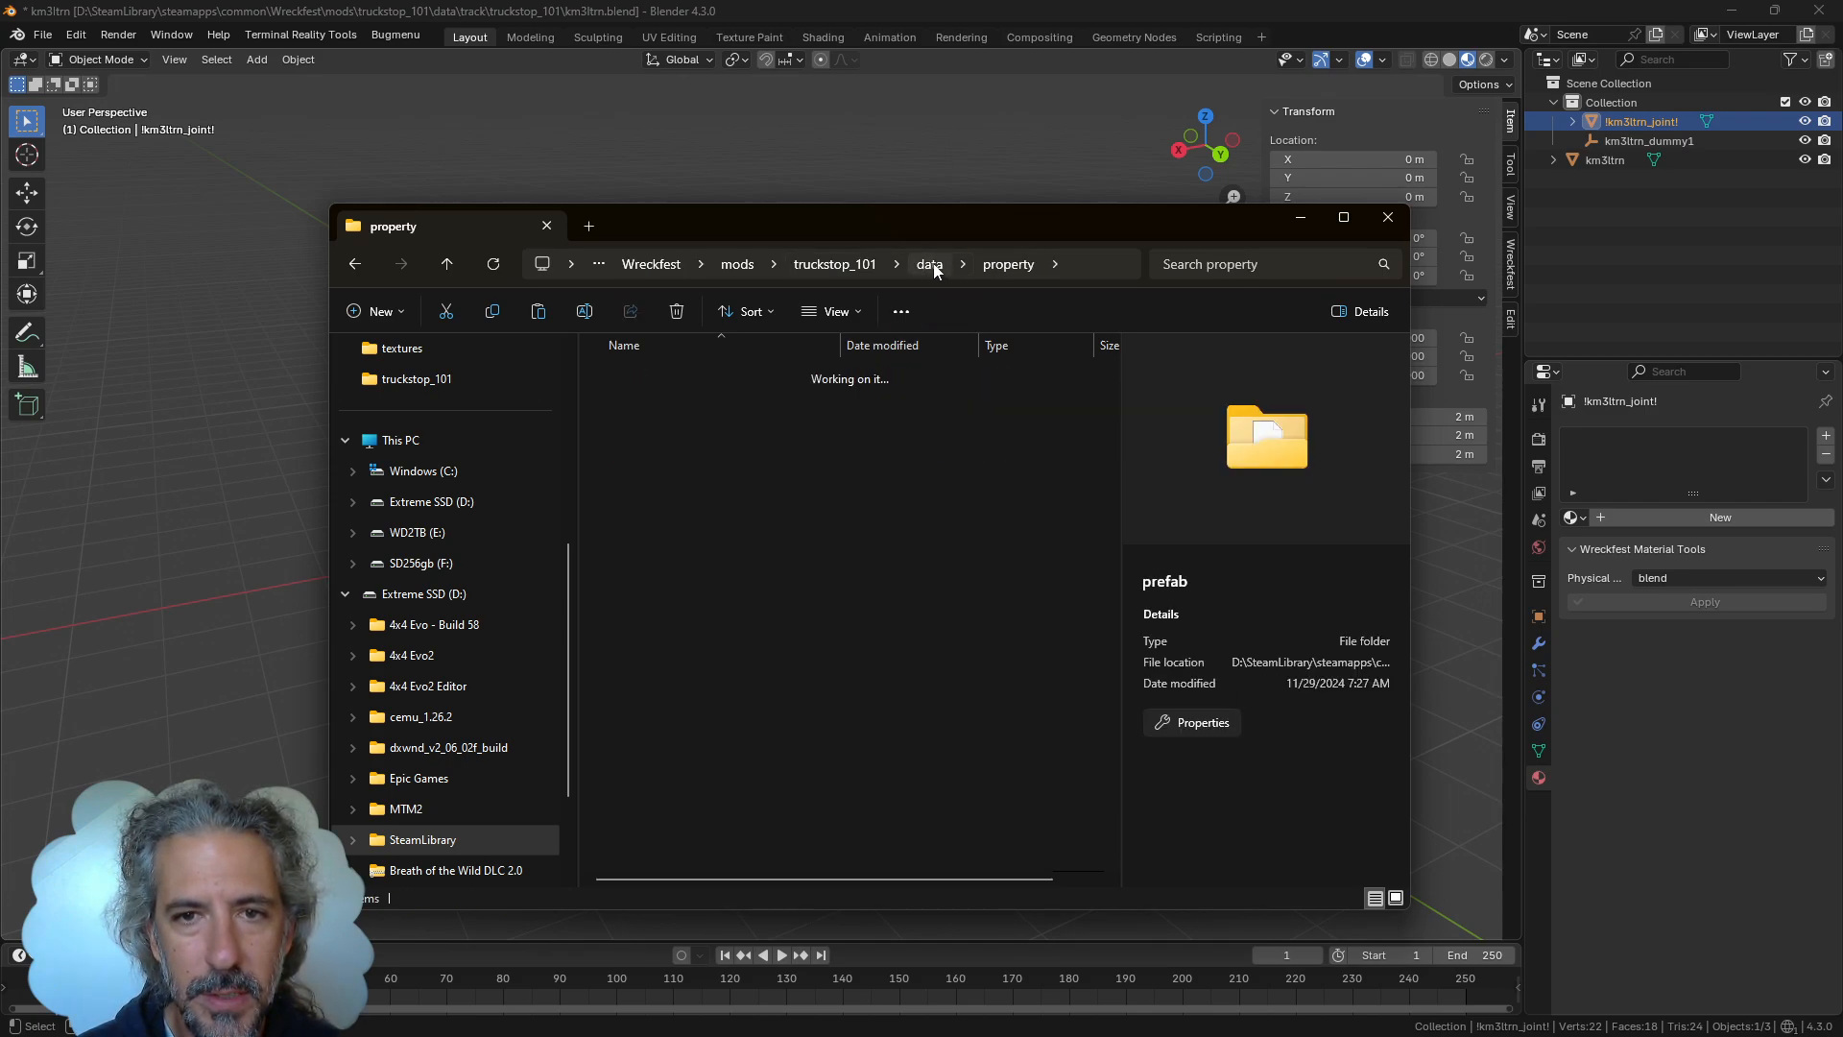
double_click(737, 430)
double_click(734, 402)
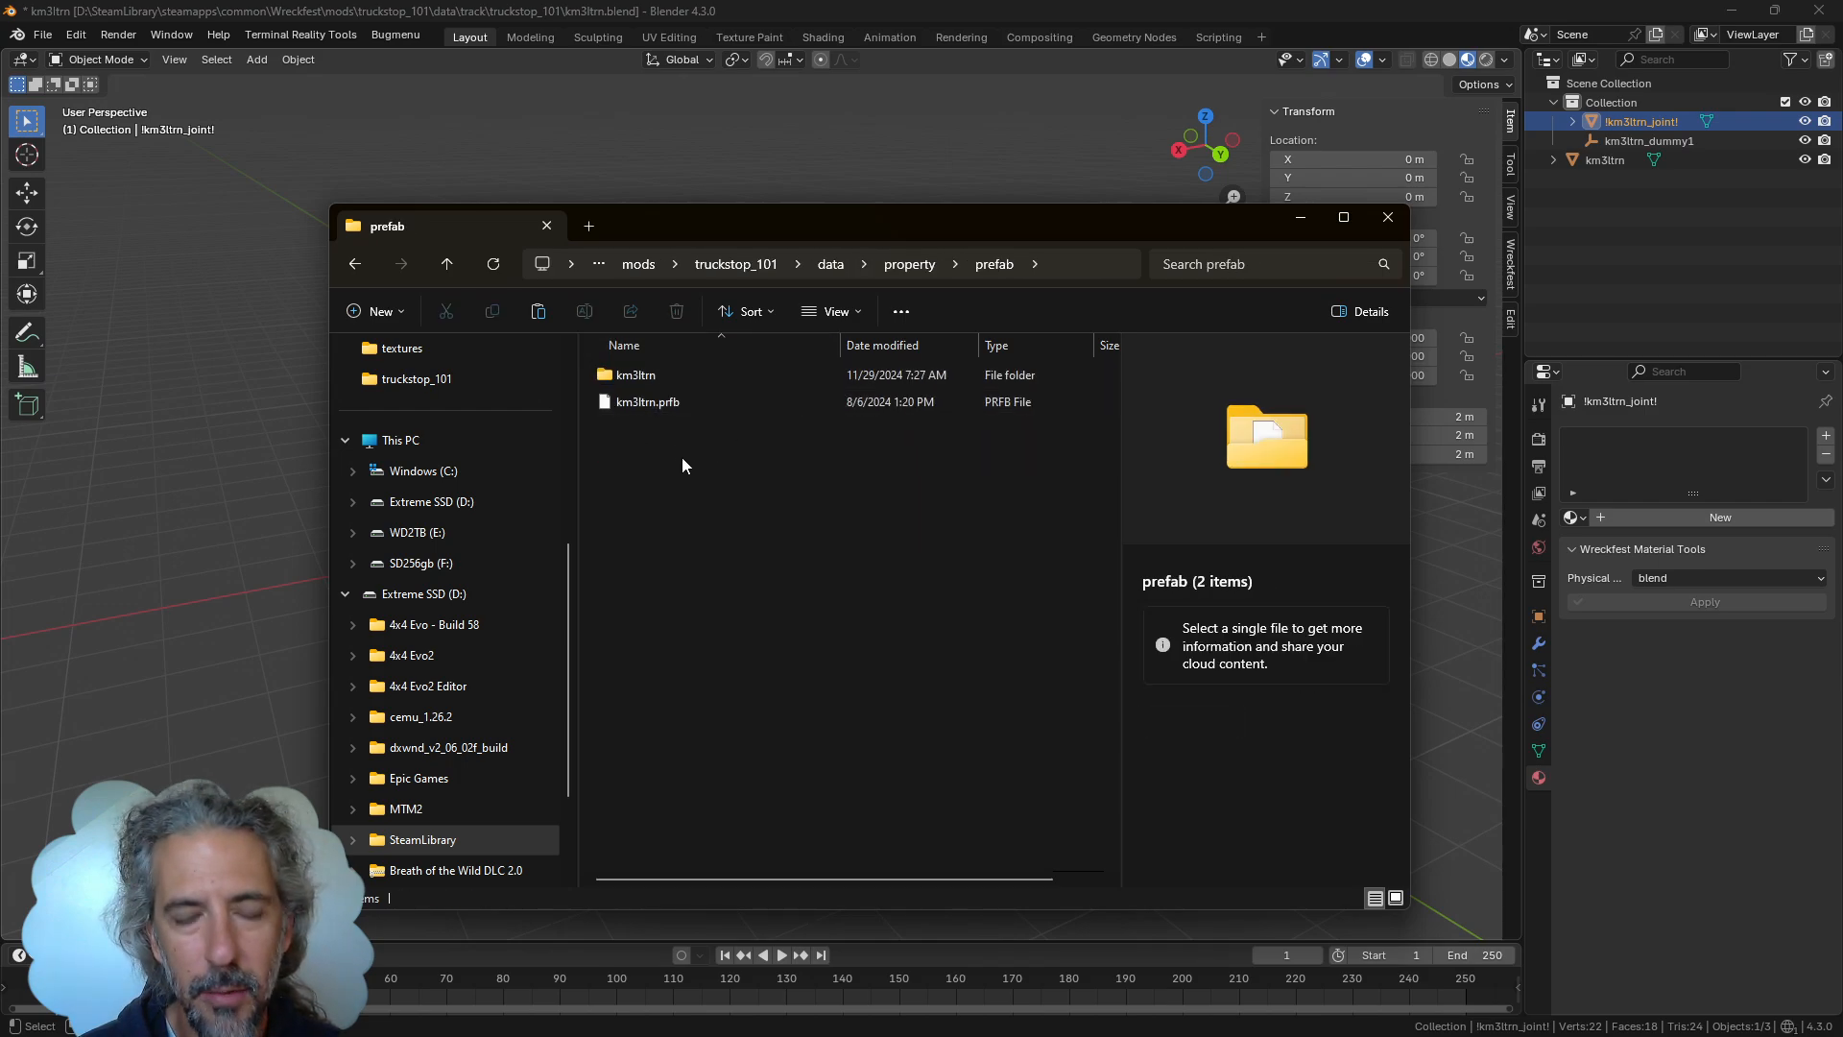
click(707, 403)
double_click(706, 376)
click(712, 377)
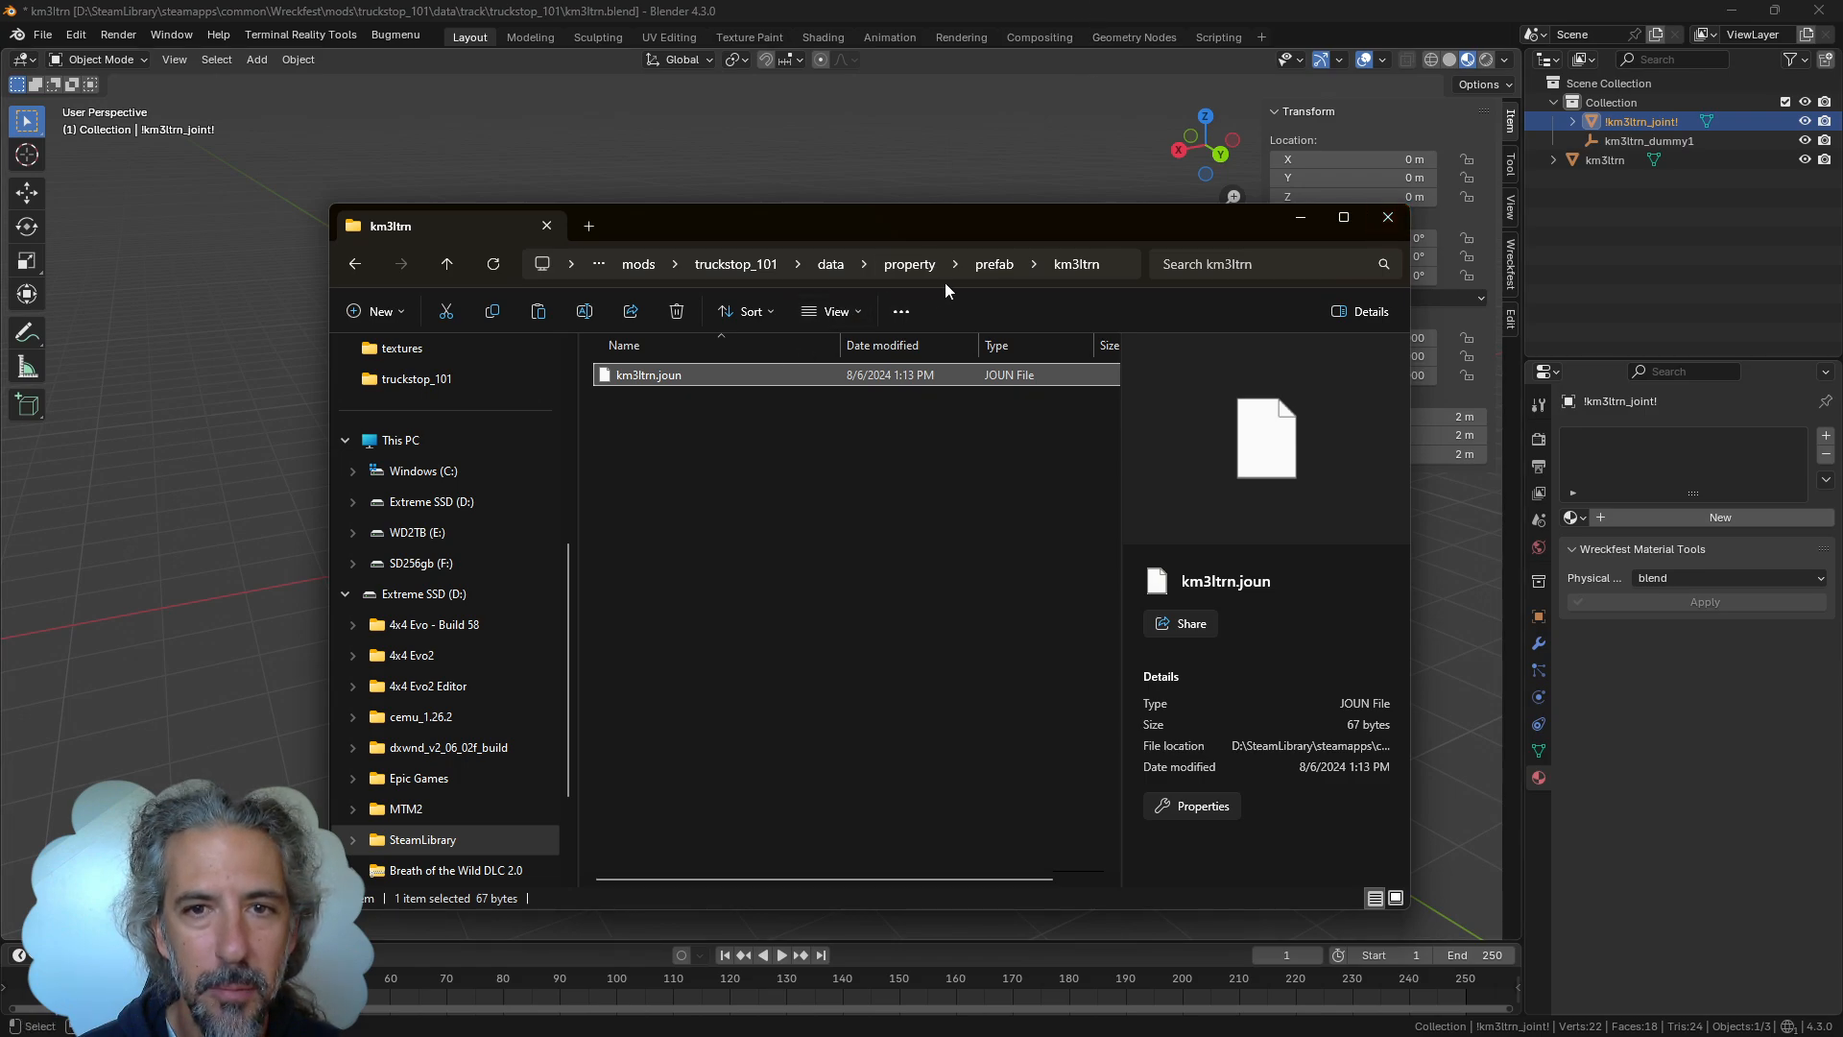
Look up the exported km3ltrn.scne file in the mod's data\track\truckstop_101 folder to compare its name
click(827, 265)
double_click(705, 453)
double_click(731, 380)
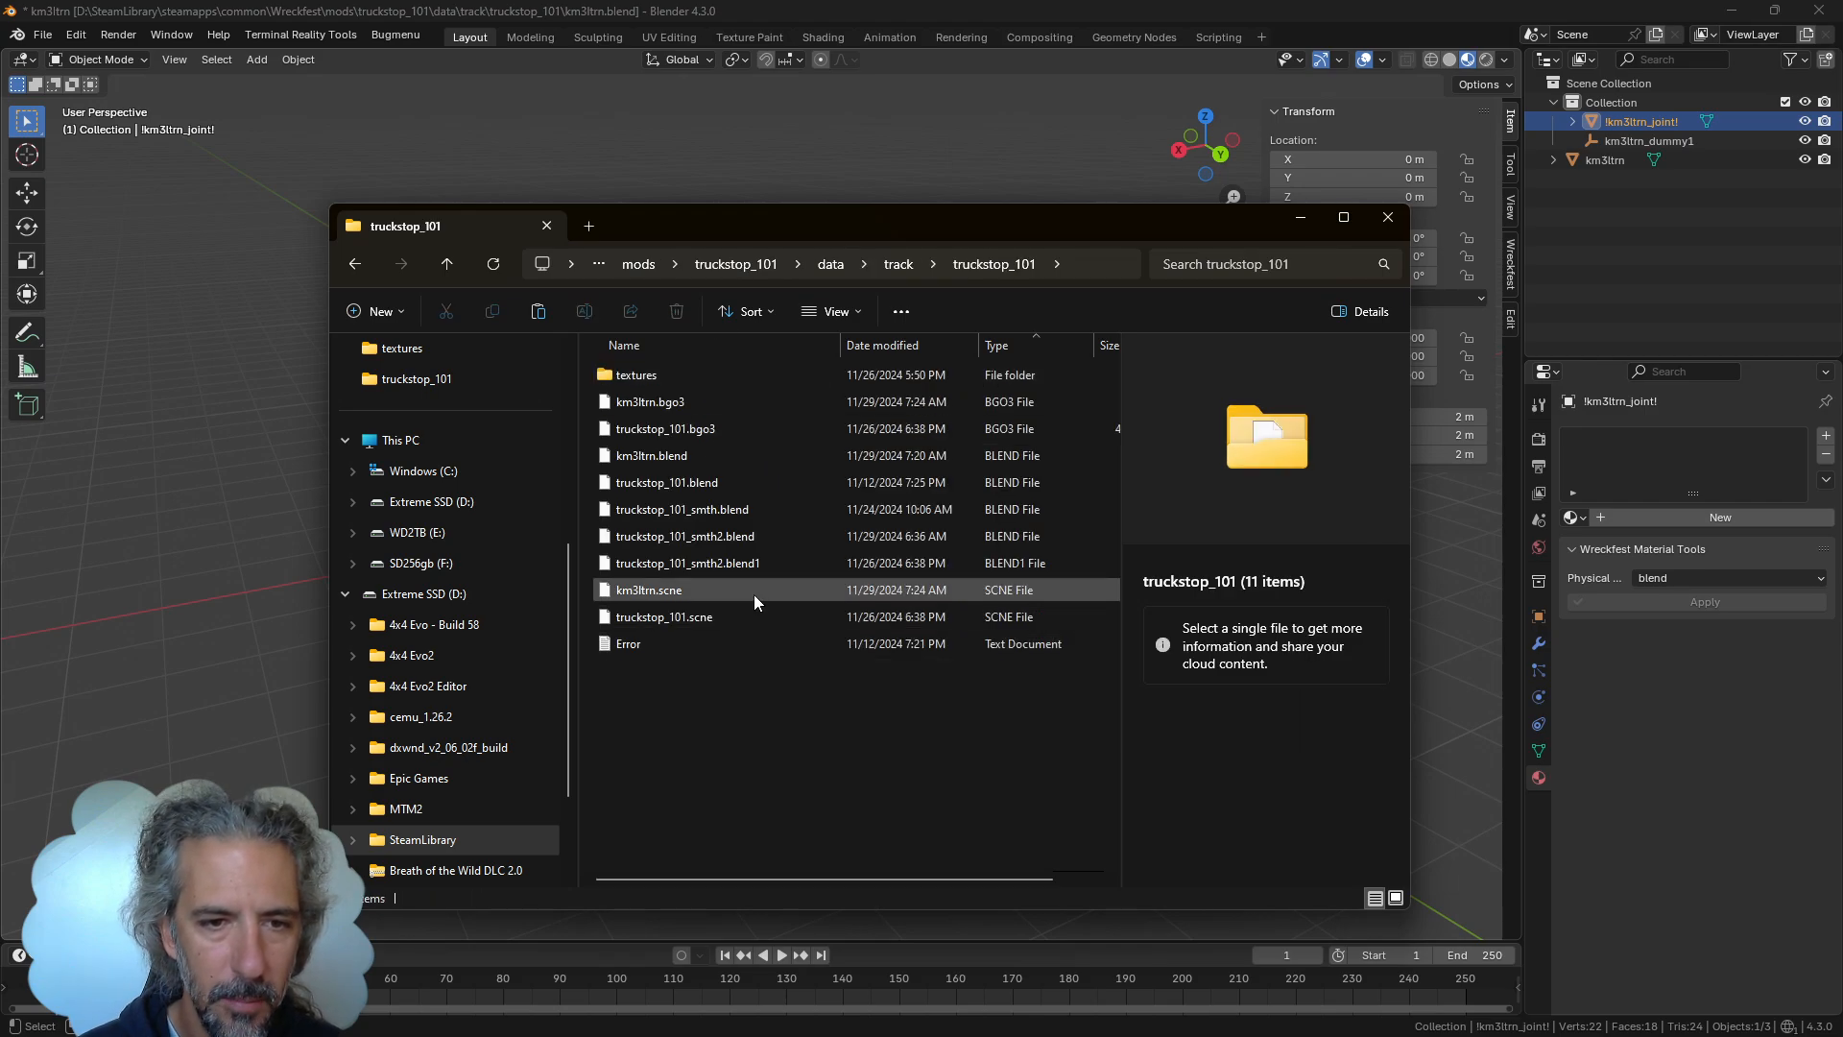
click(752, 591)
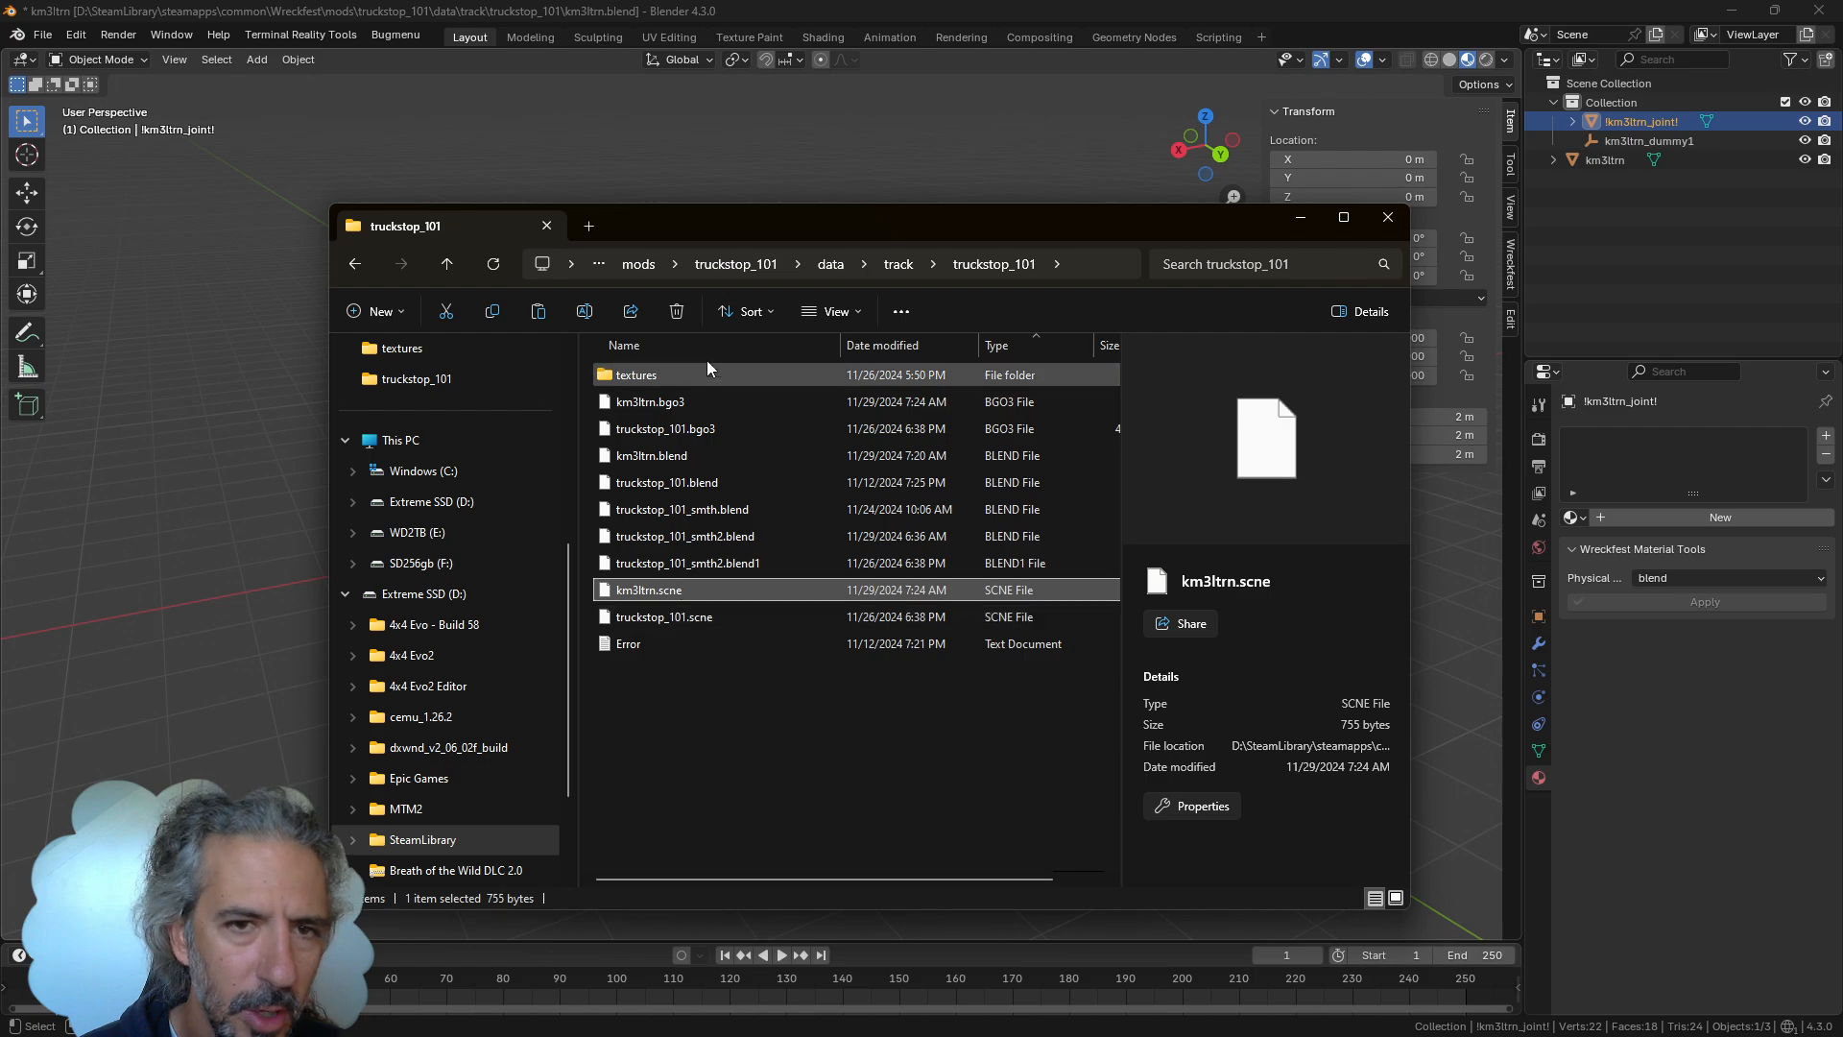
Launch BagEditCommunity from the Wreckfest\BagEdit folder and reposition its window
click(638, 264)
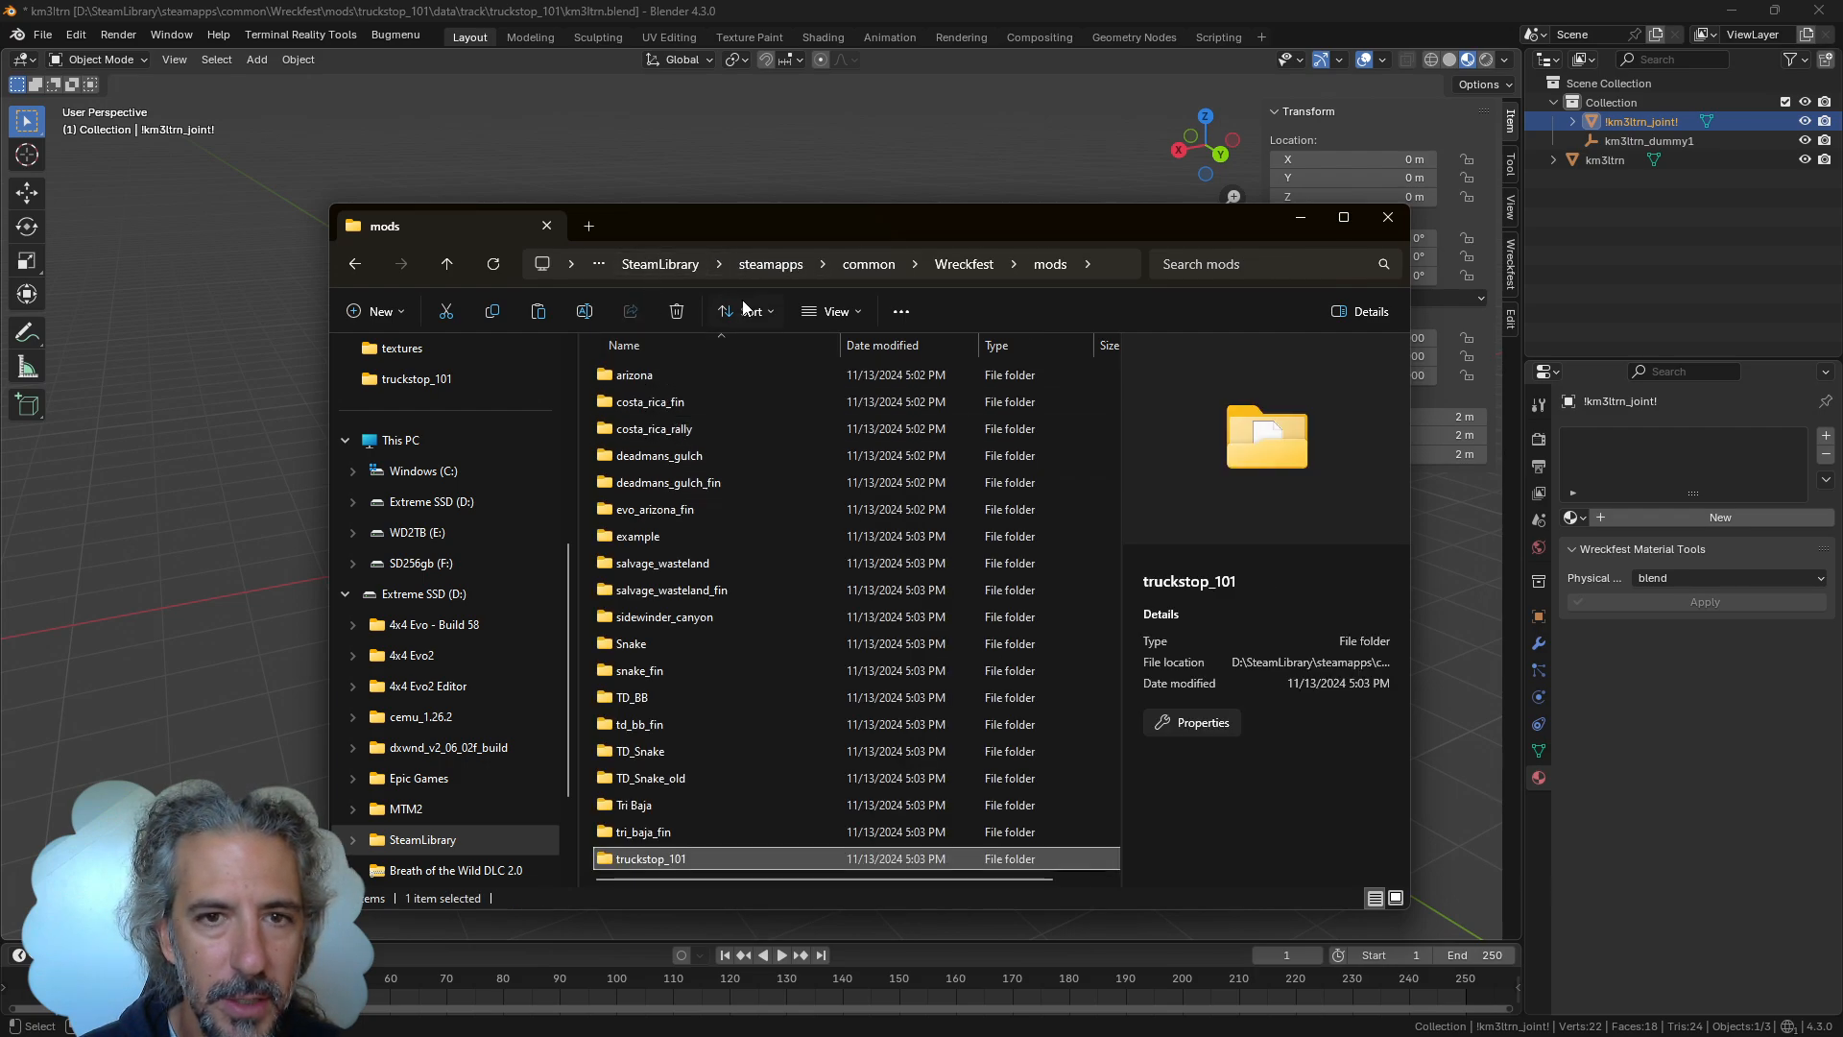
click(963, 264)
double_click(668, 380)
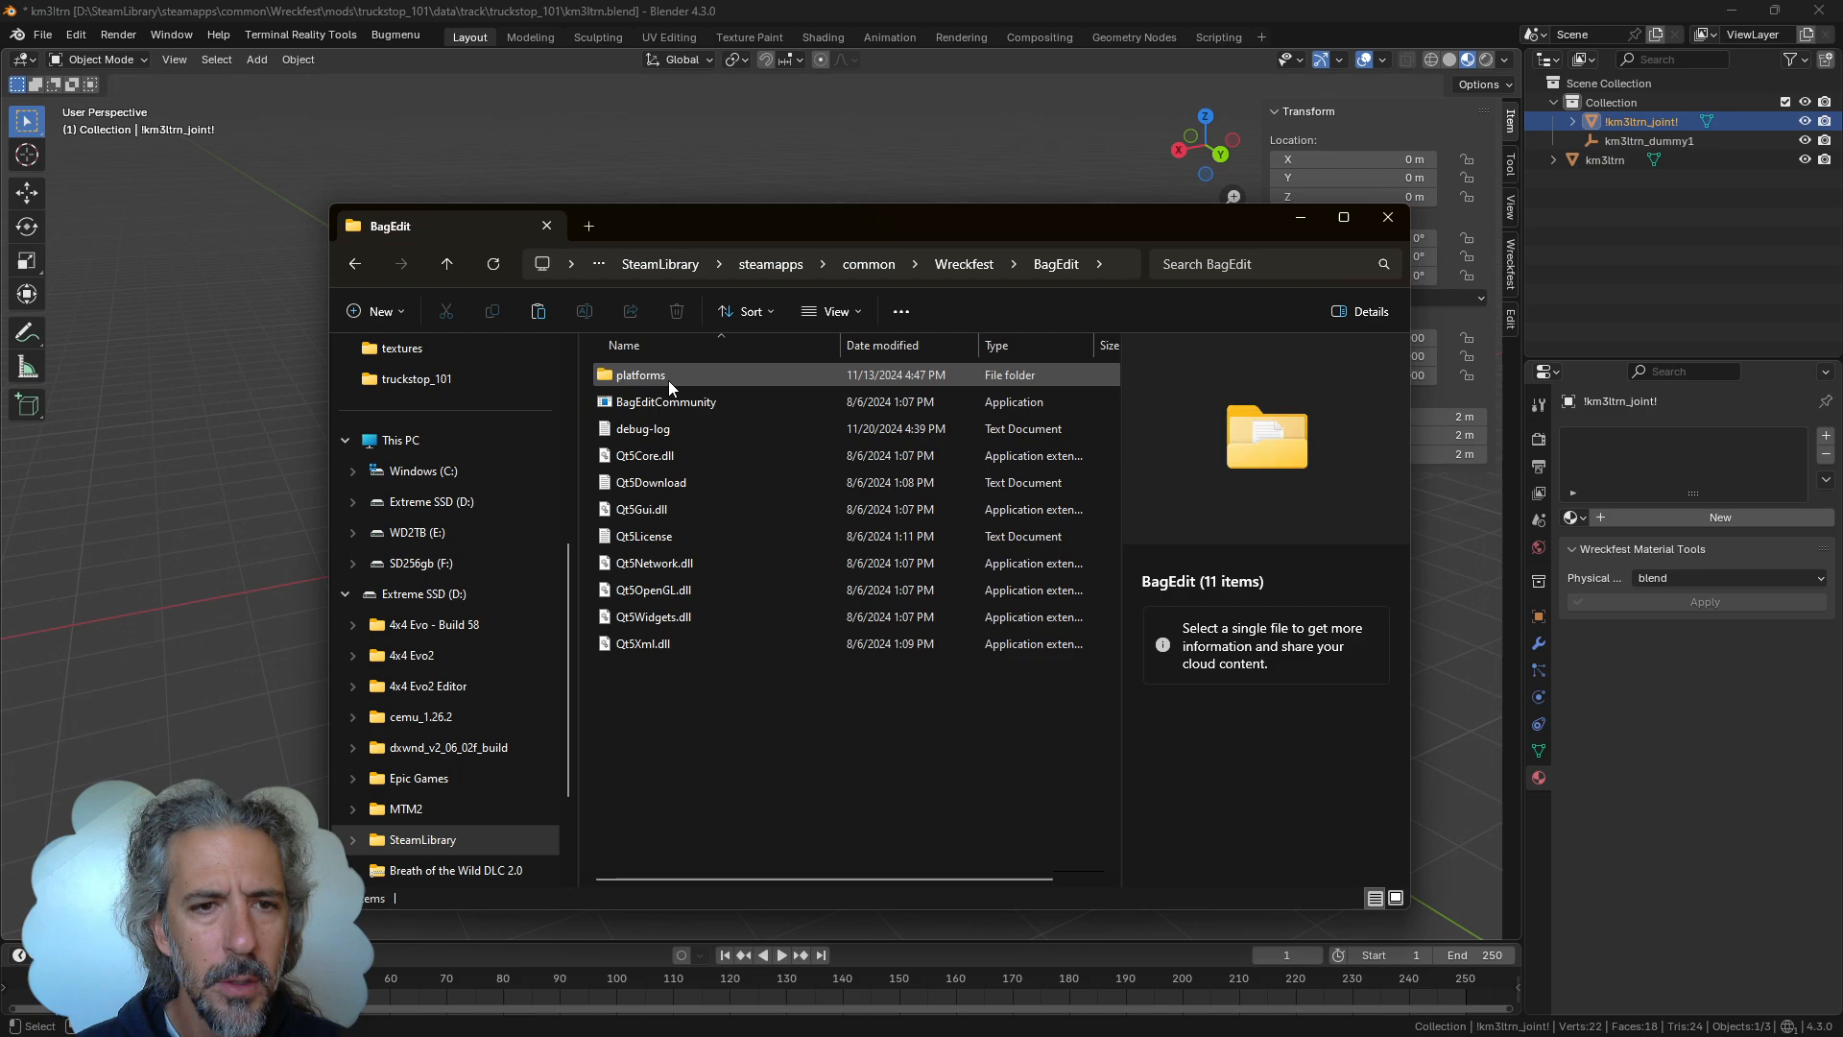
double_click(707, 401)
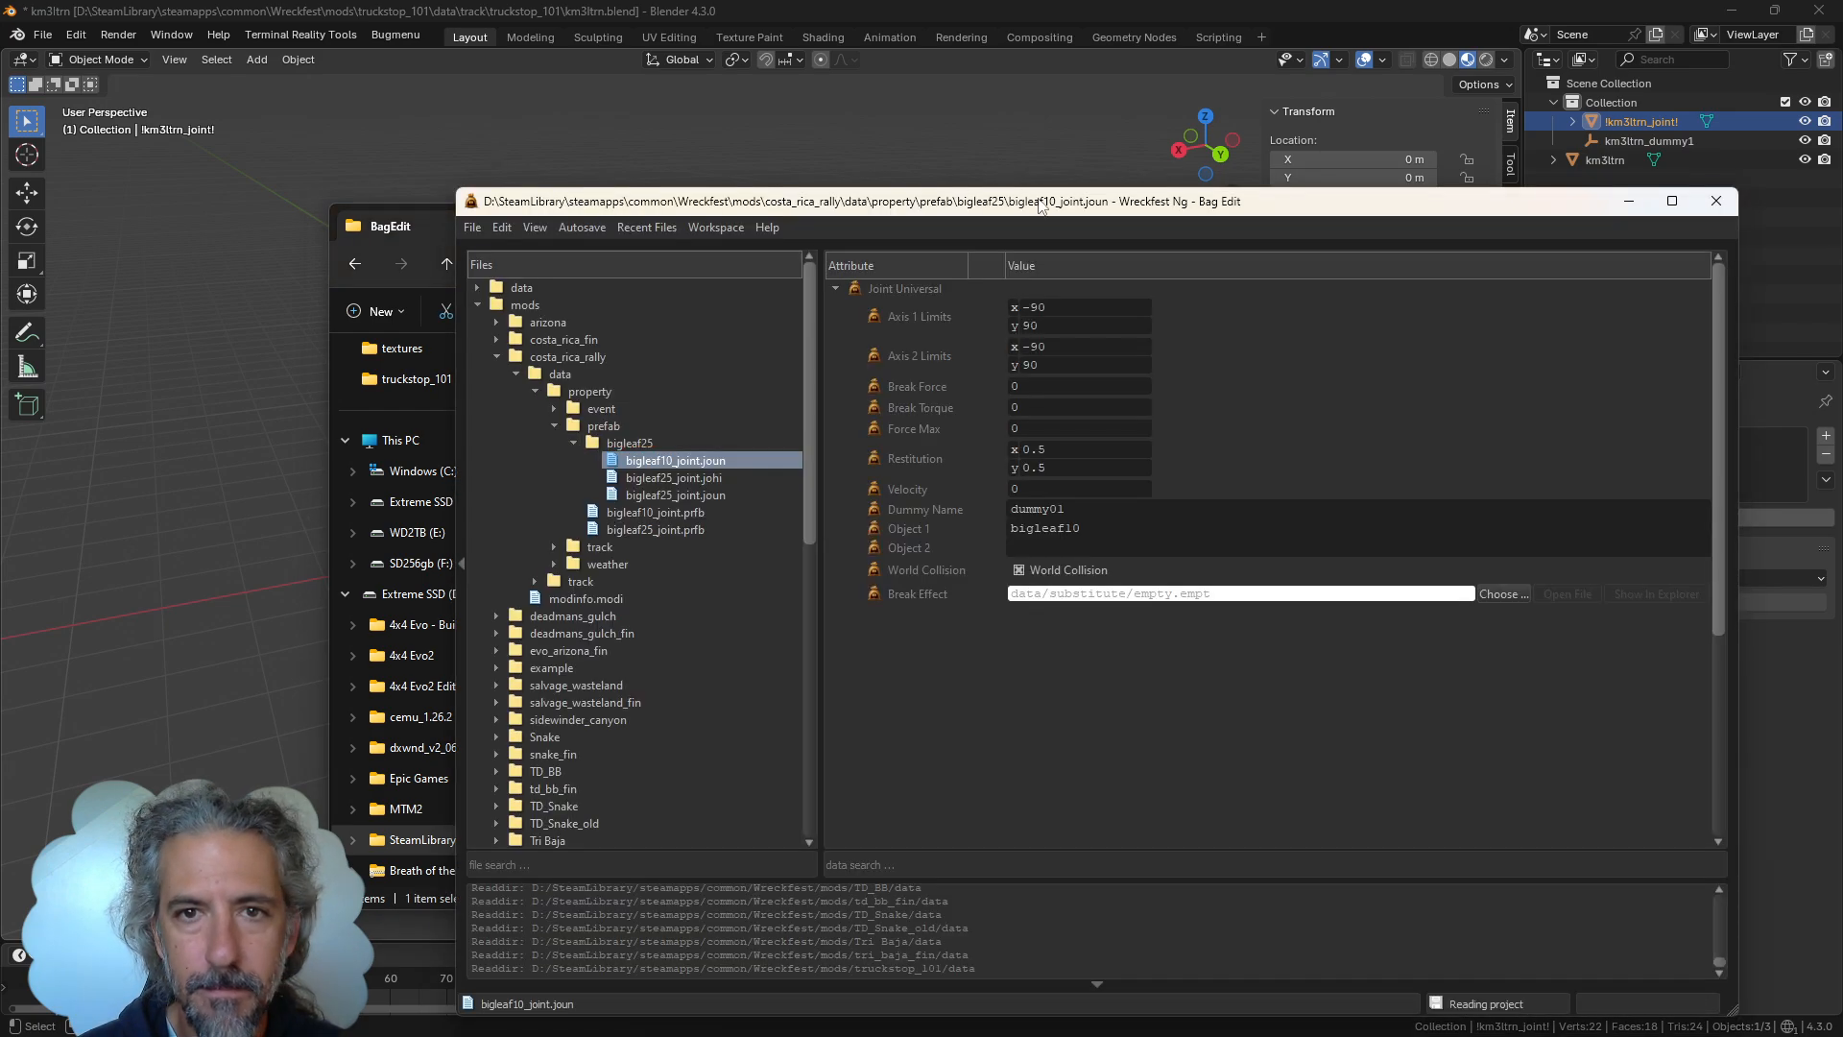
drag(1041, 205, 813, 114)
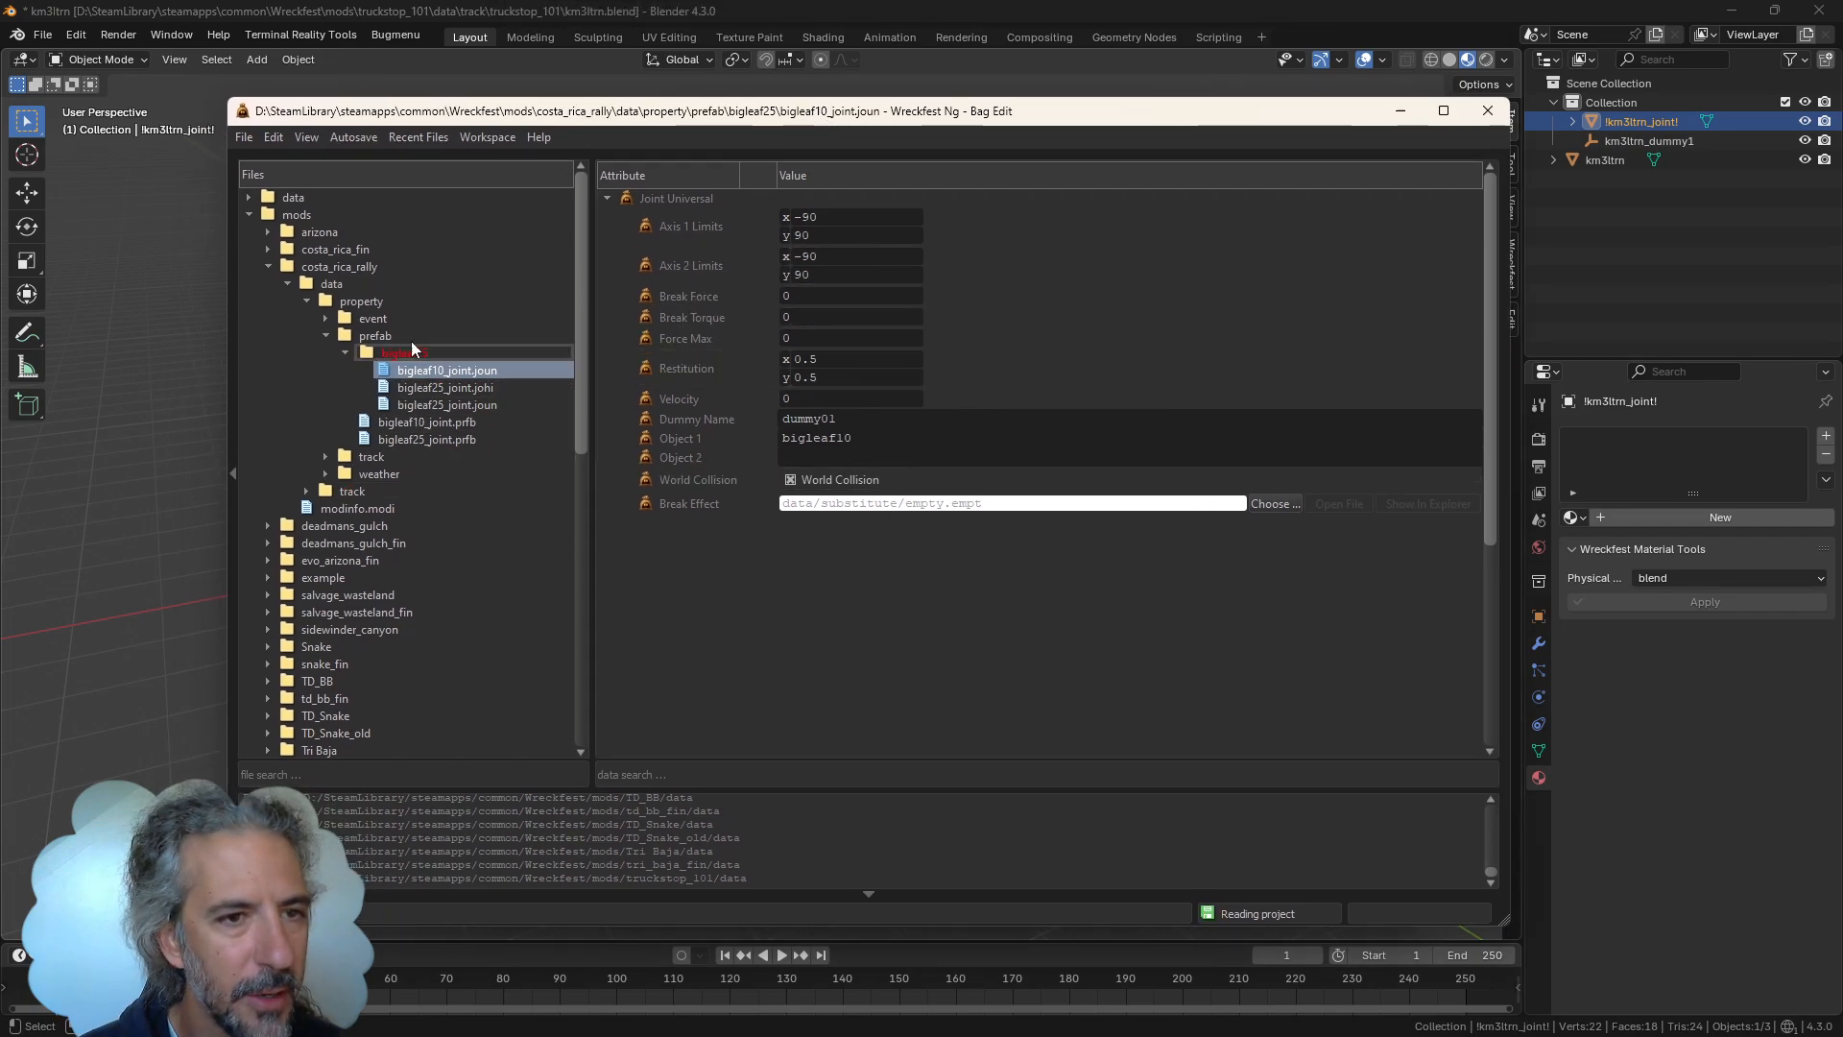
Open km3ltrn.prfb from mods\truckstop_101\data\property\prefab and select the file path of its joint item
click(268, 266)
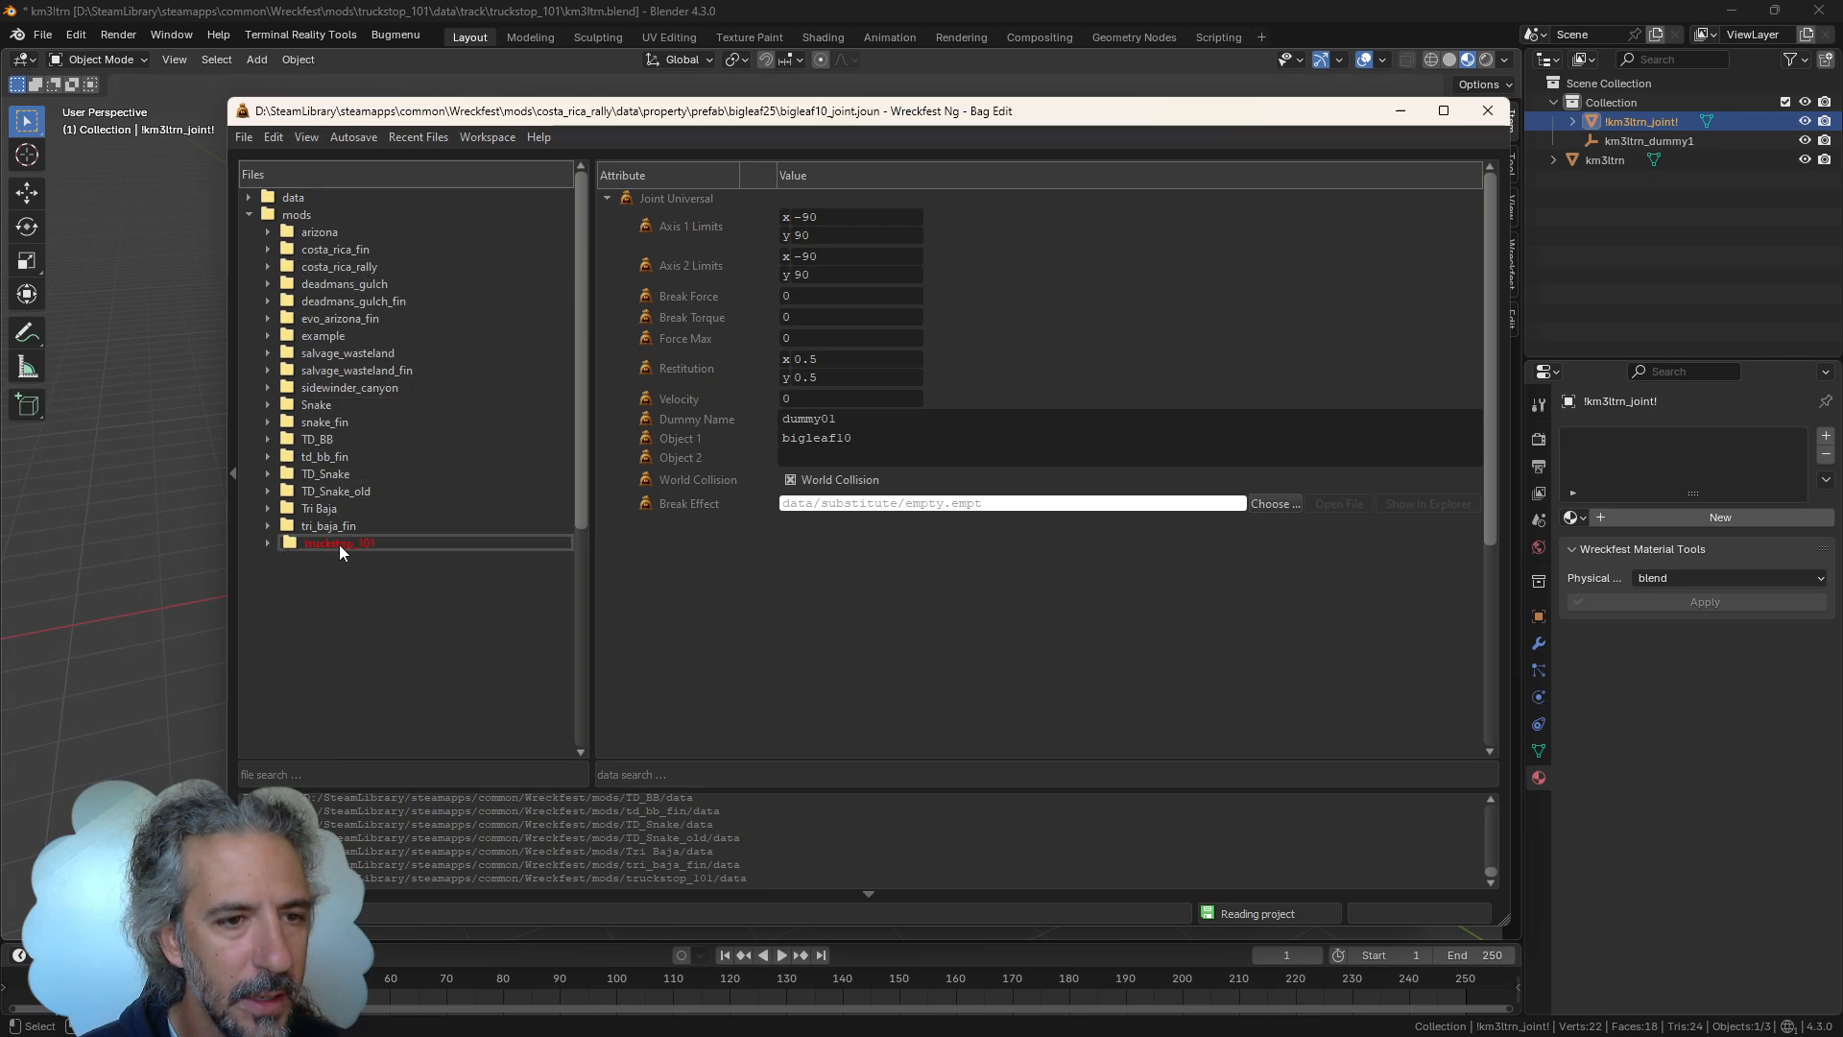
double_click(336, 543)
click(287, 559)
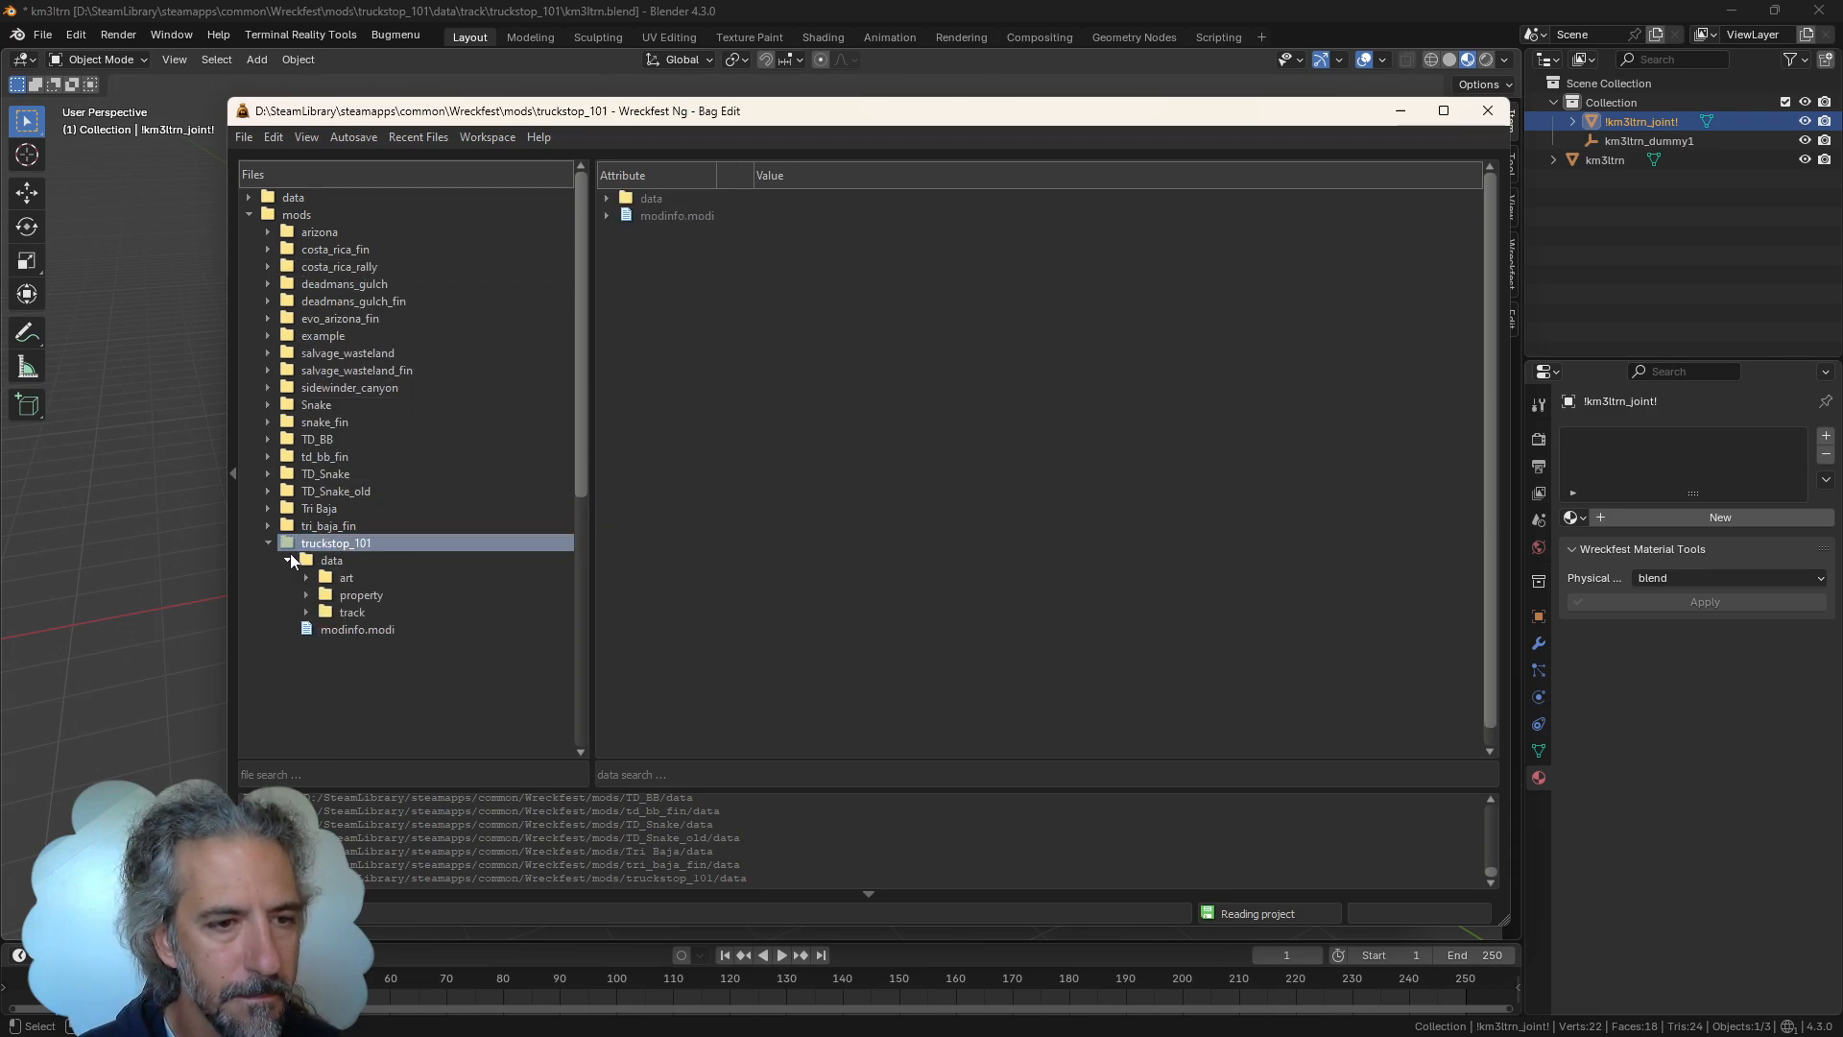
double_click(377, 594)
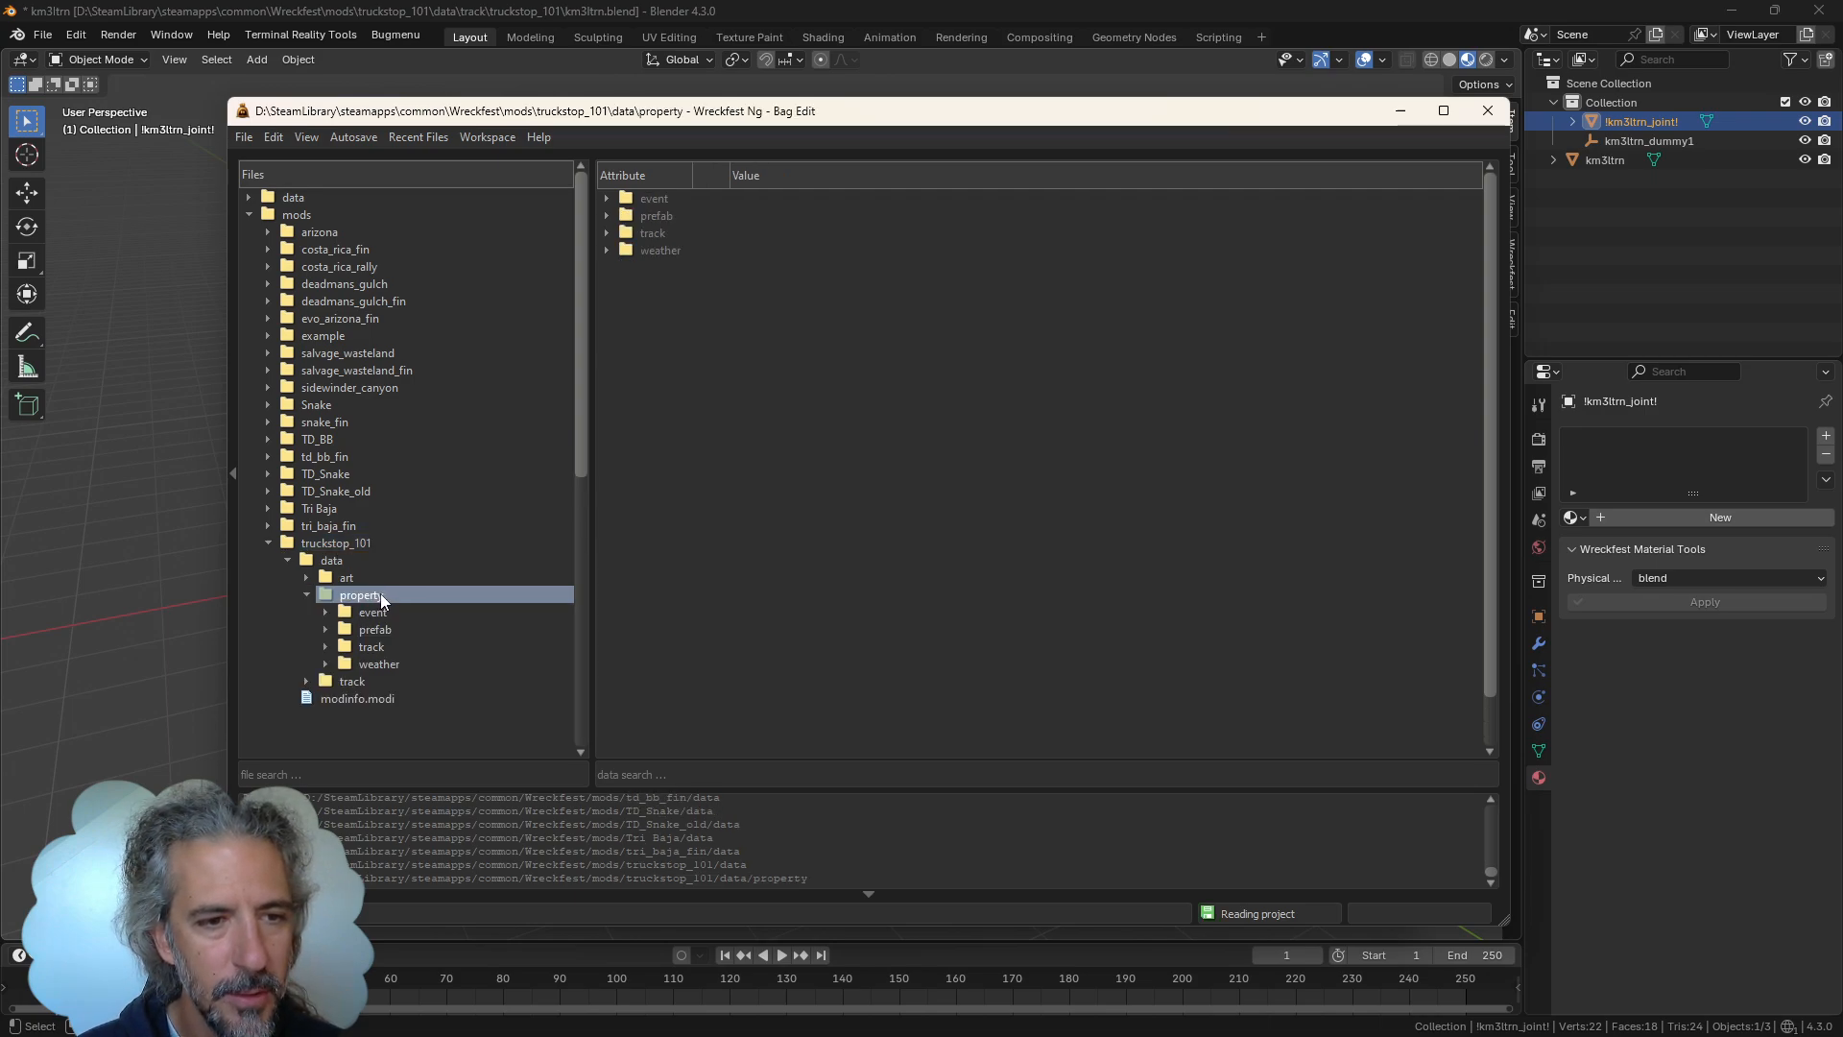
click(483, 631)
double_click(484, 631)
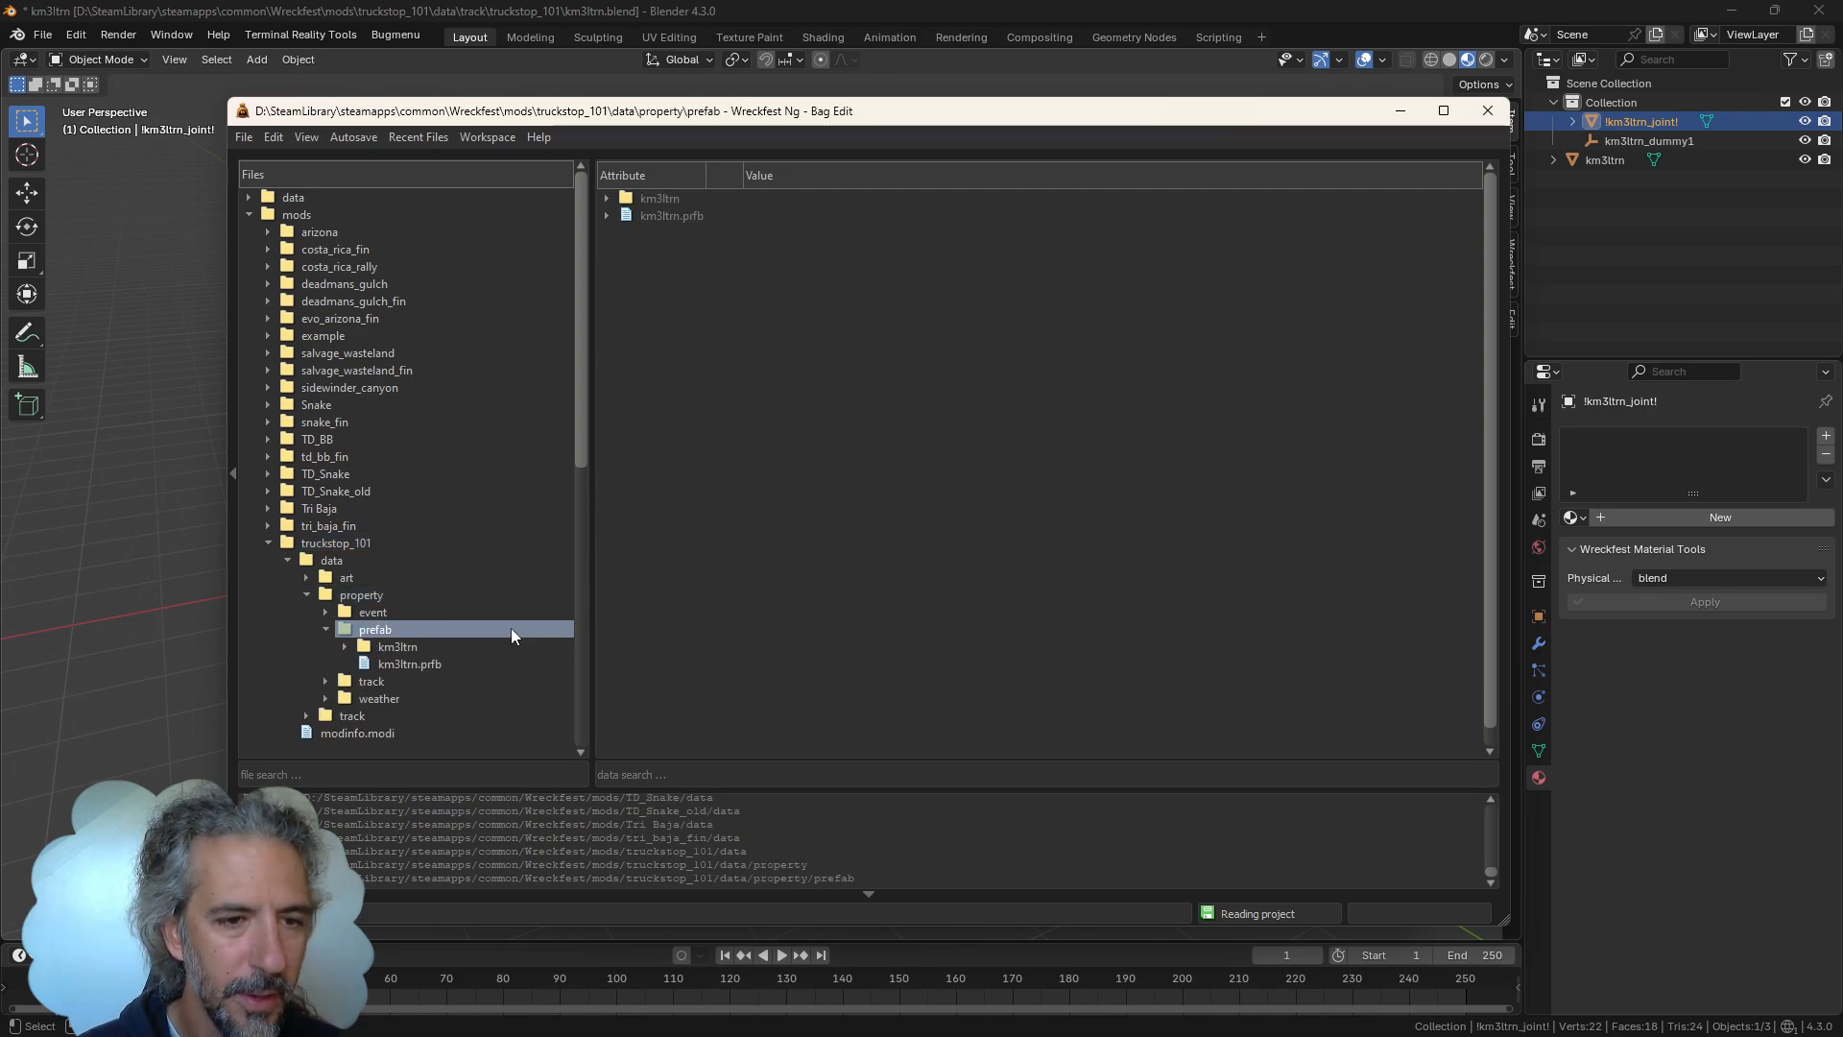
click(494, 662)
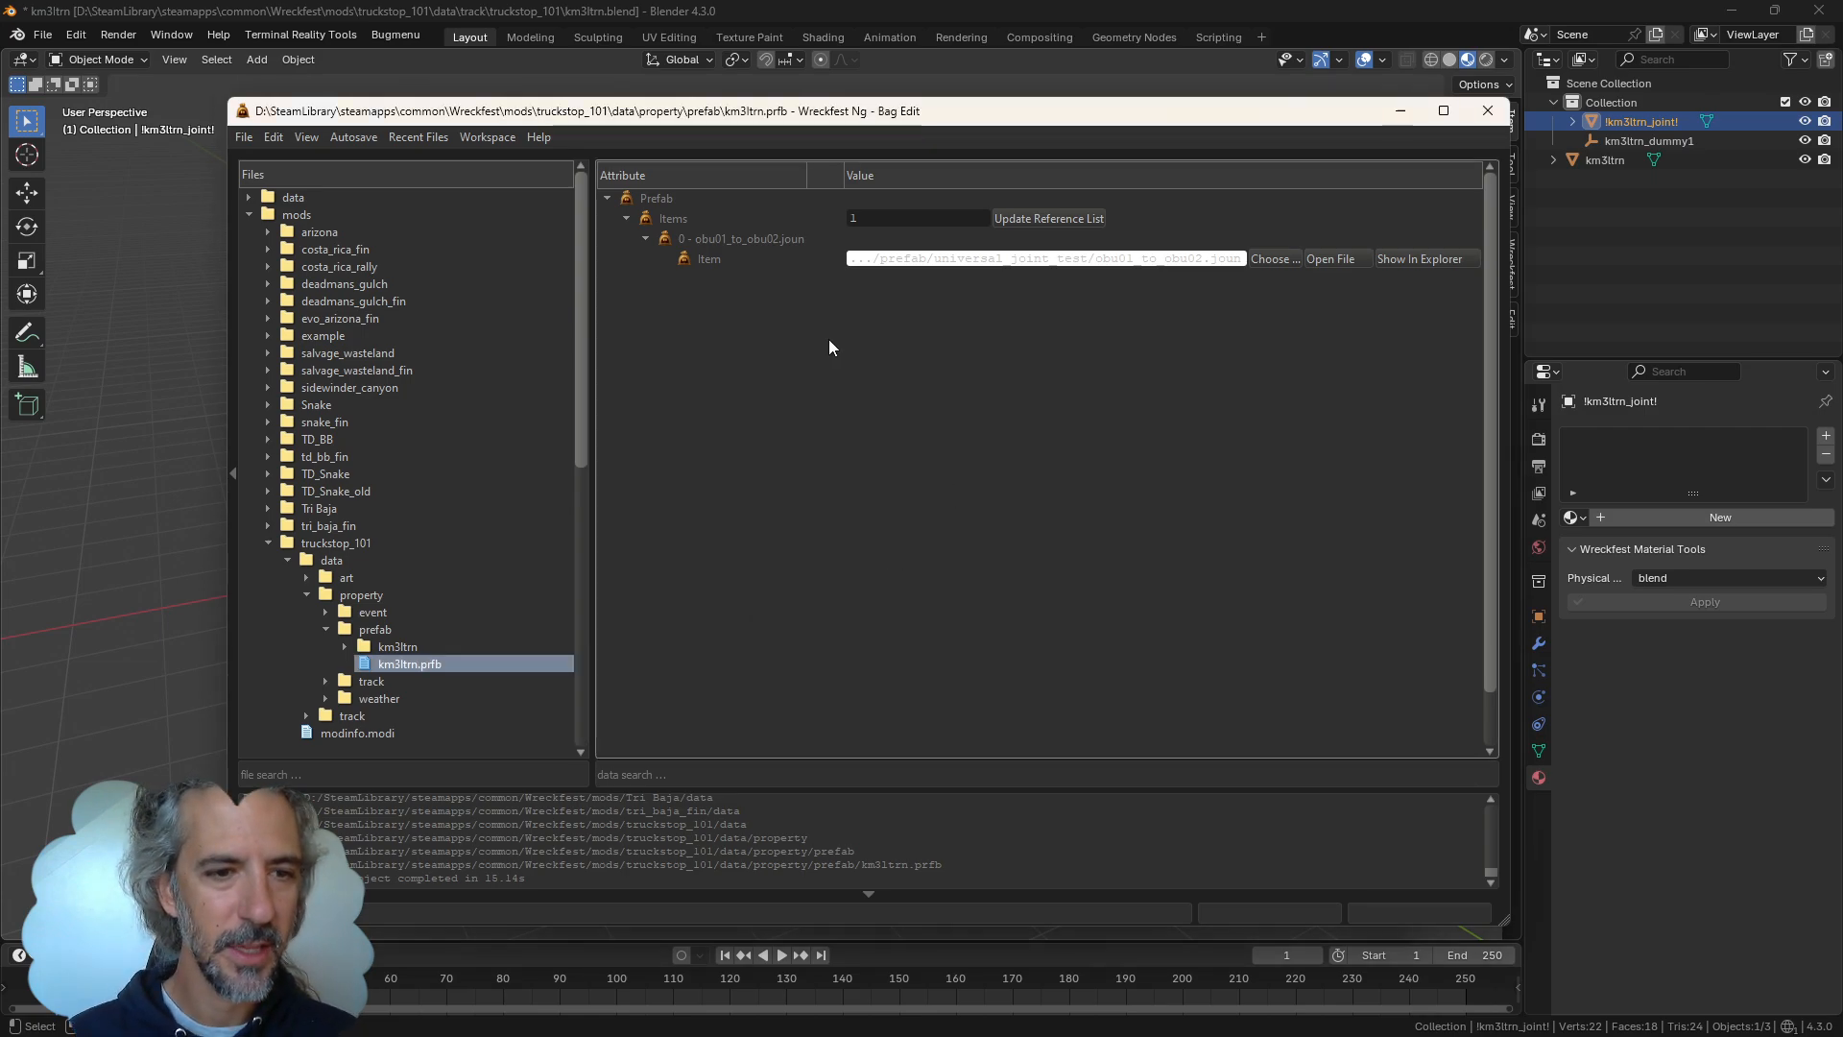
click(903, 261)
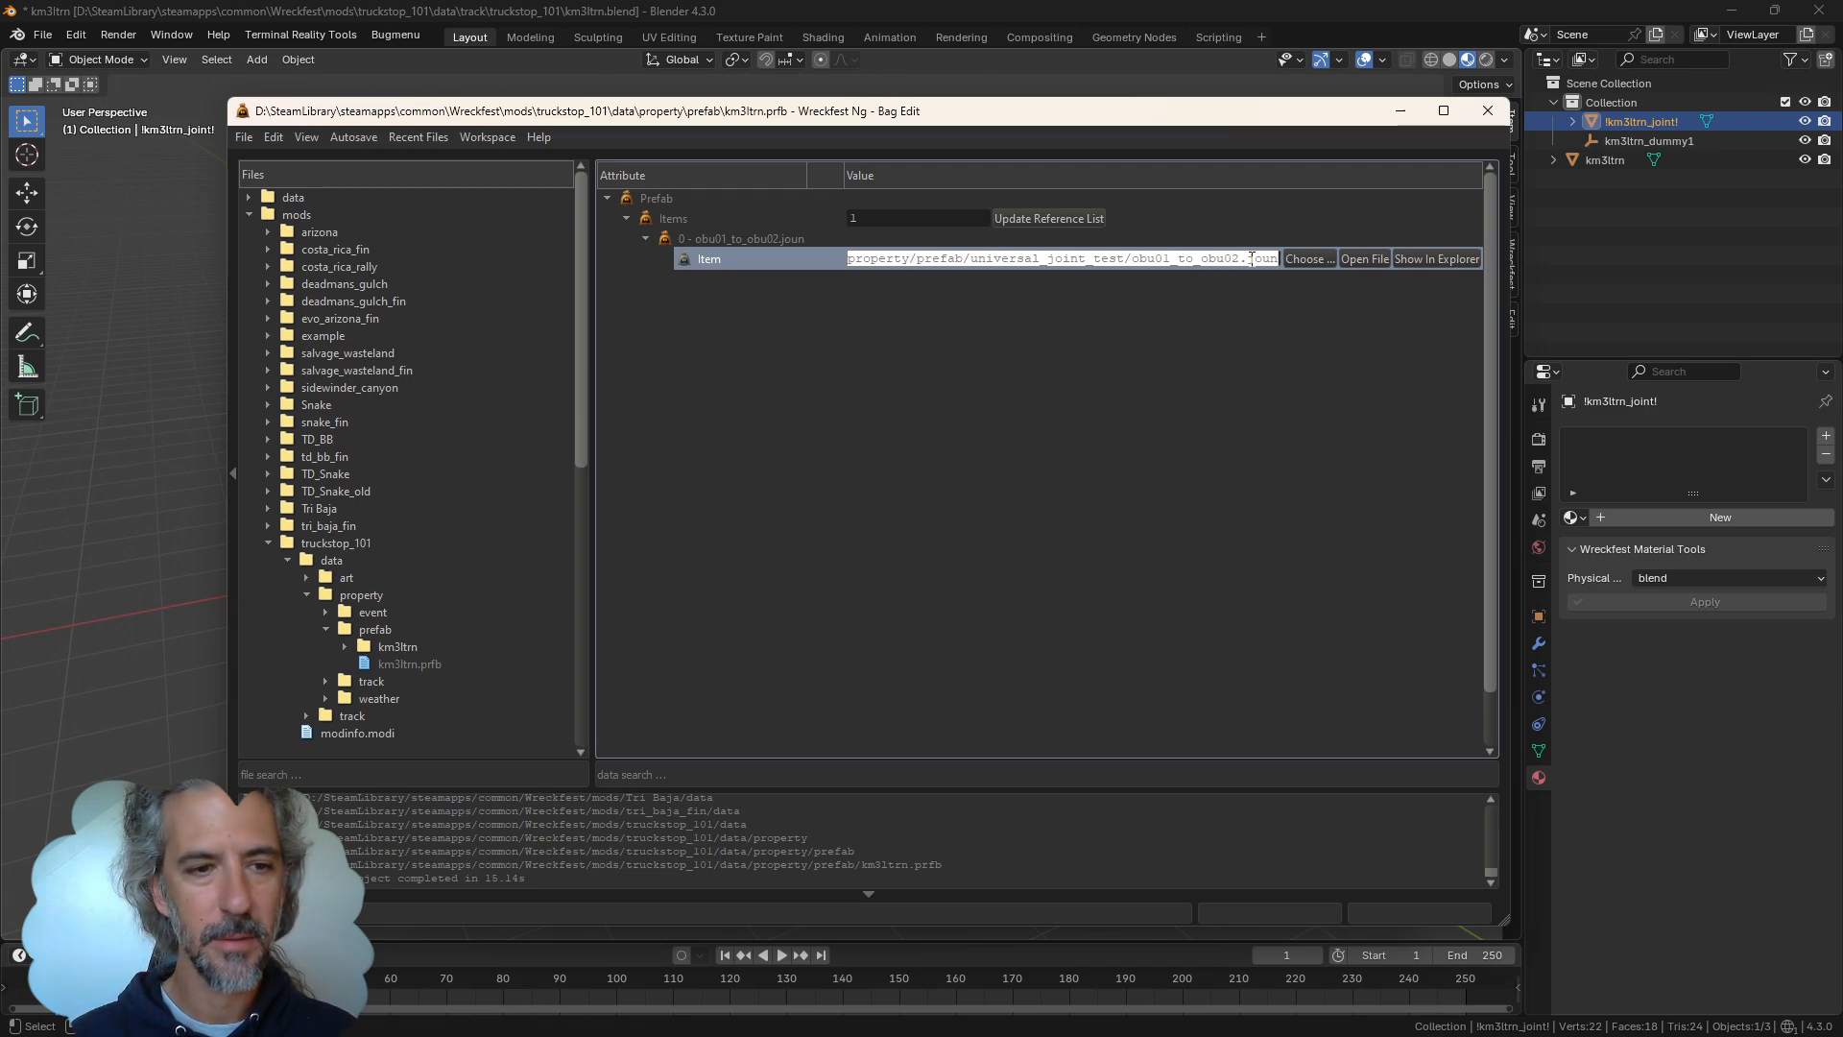
click(447, 663)
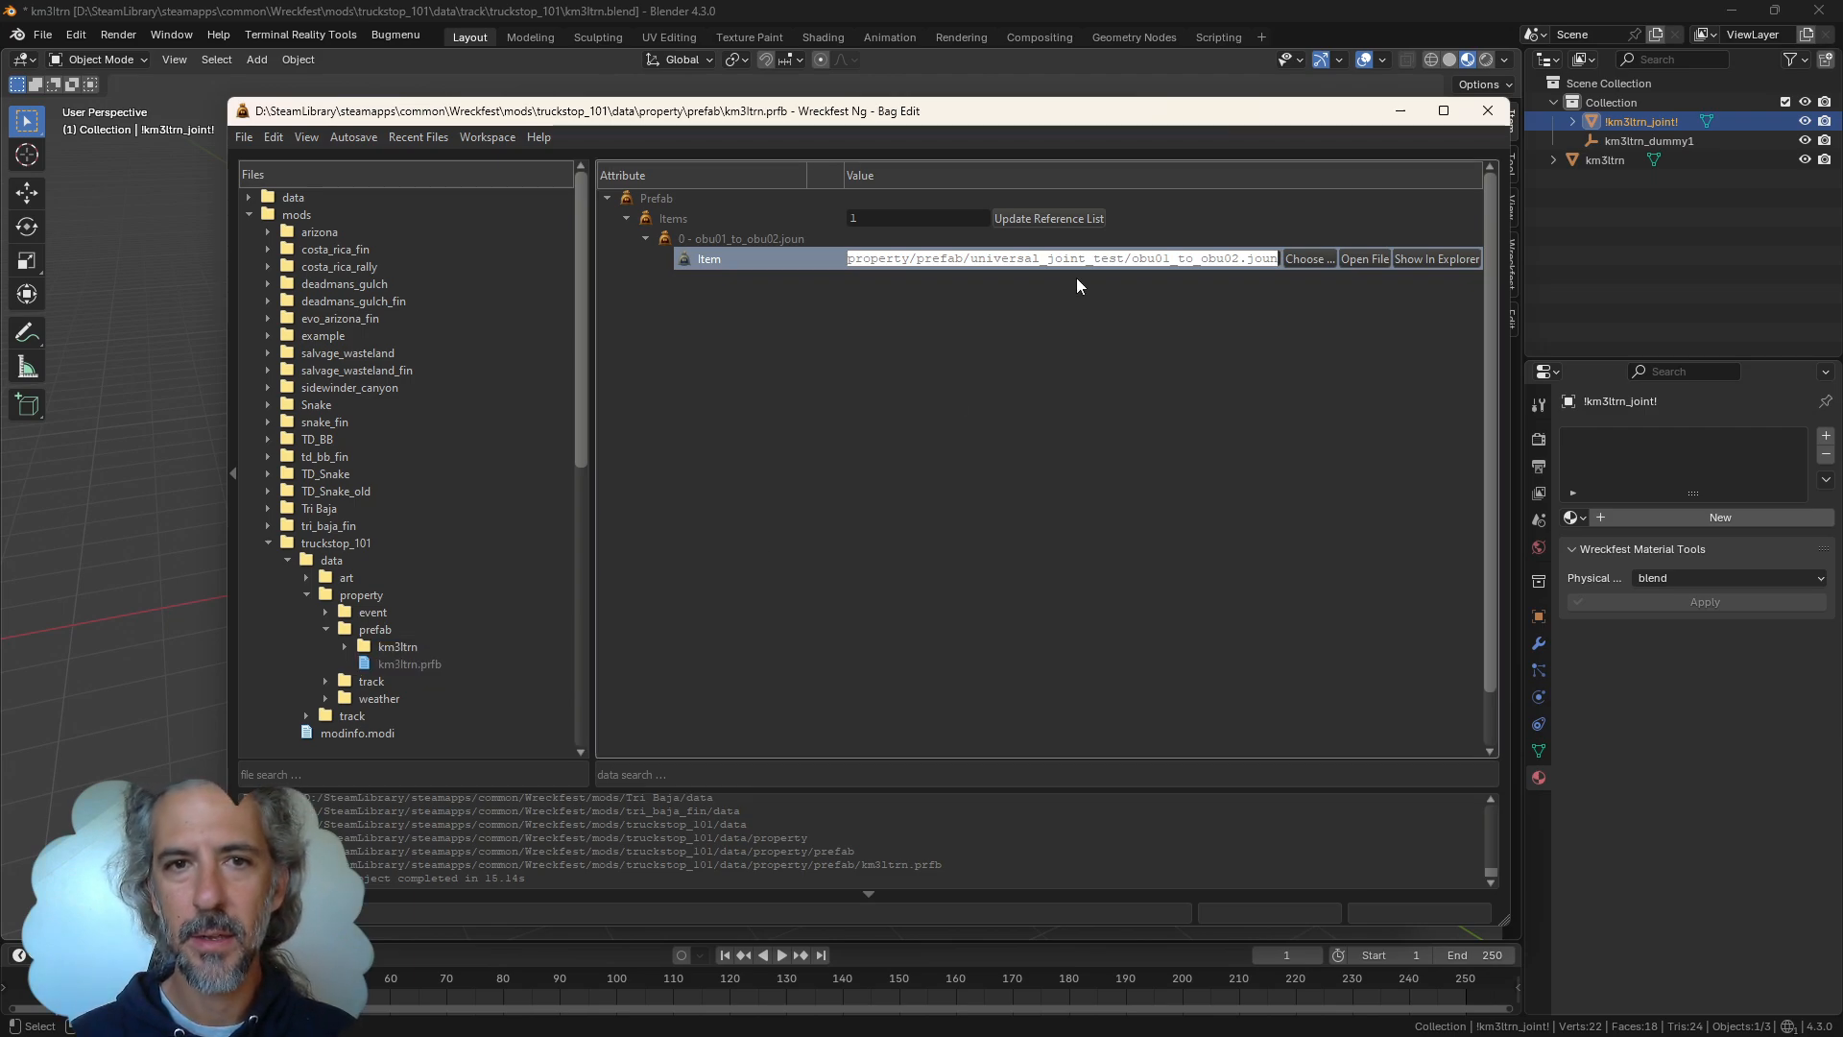
Open the reference selection for the joint item of km3ltrn.prfb
click(1308, 260)
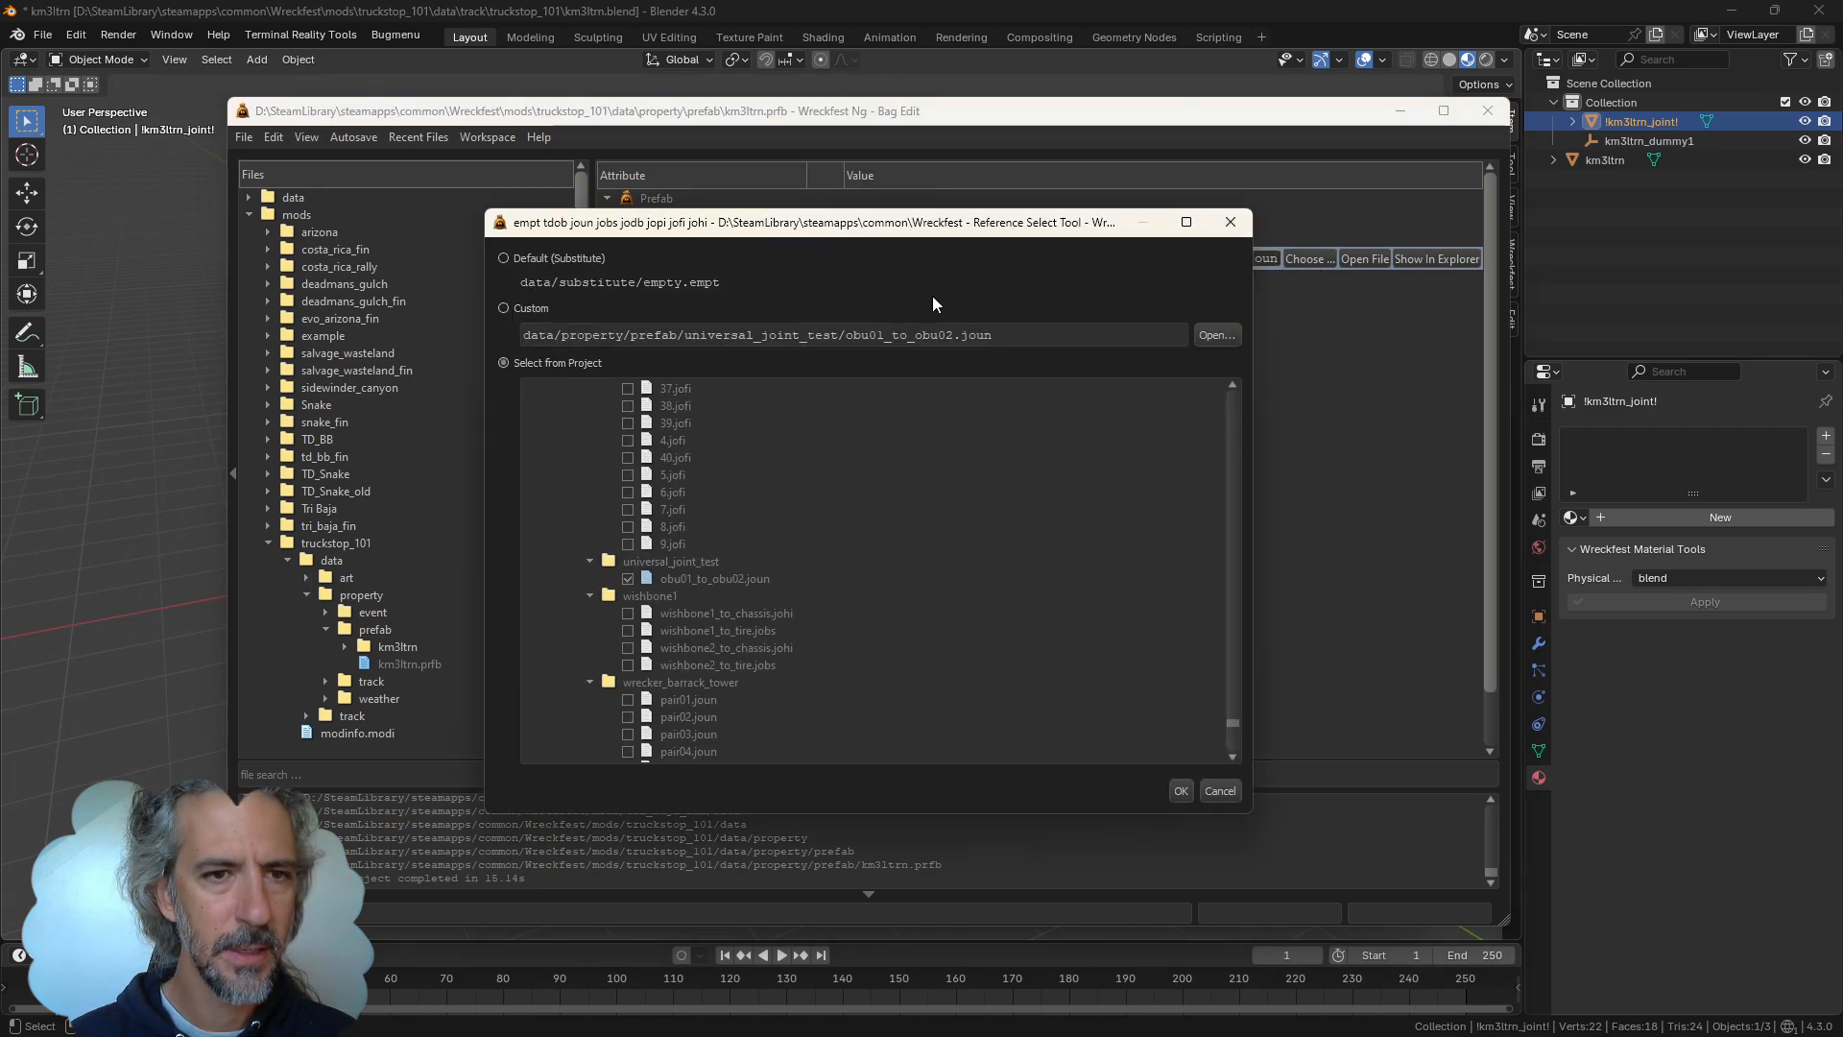
click(534, 305)
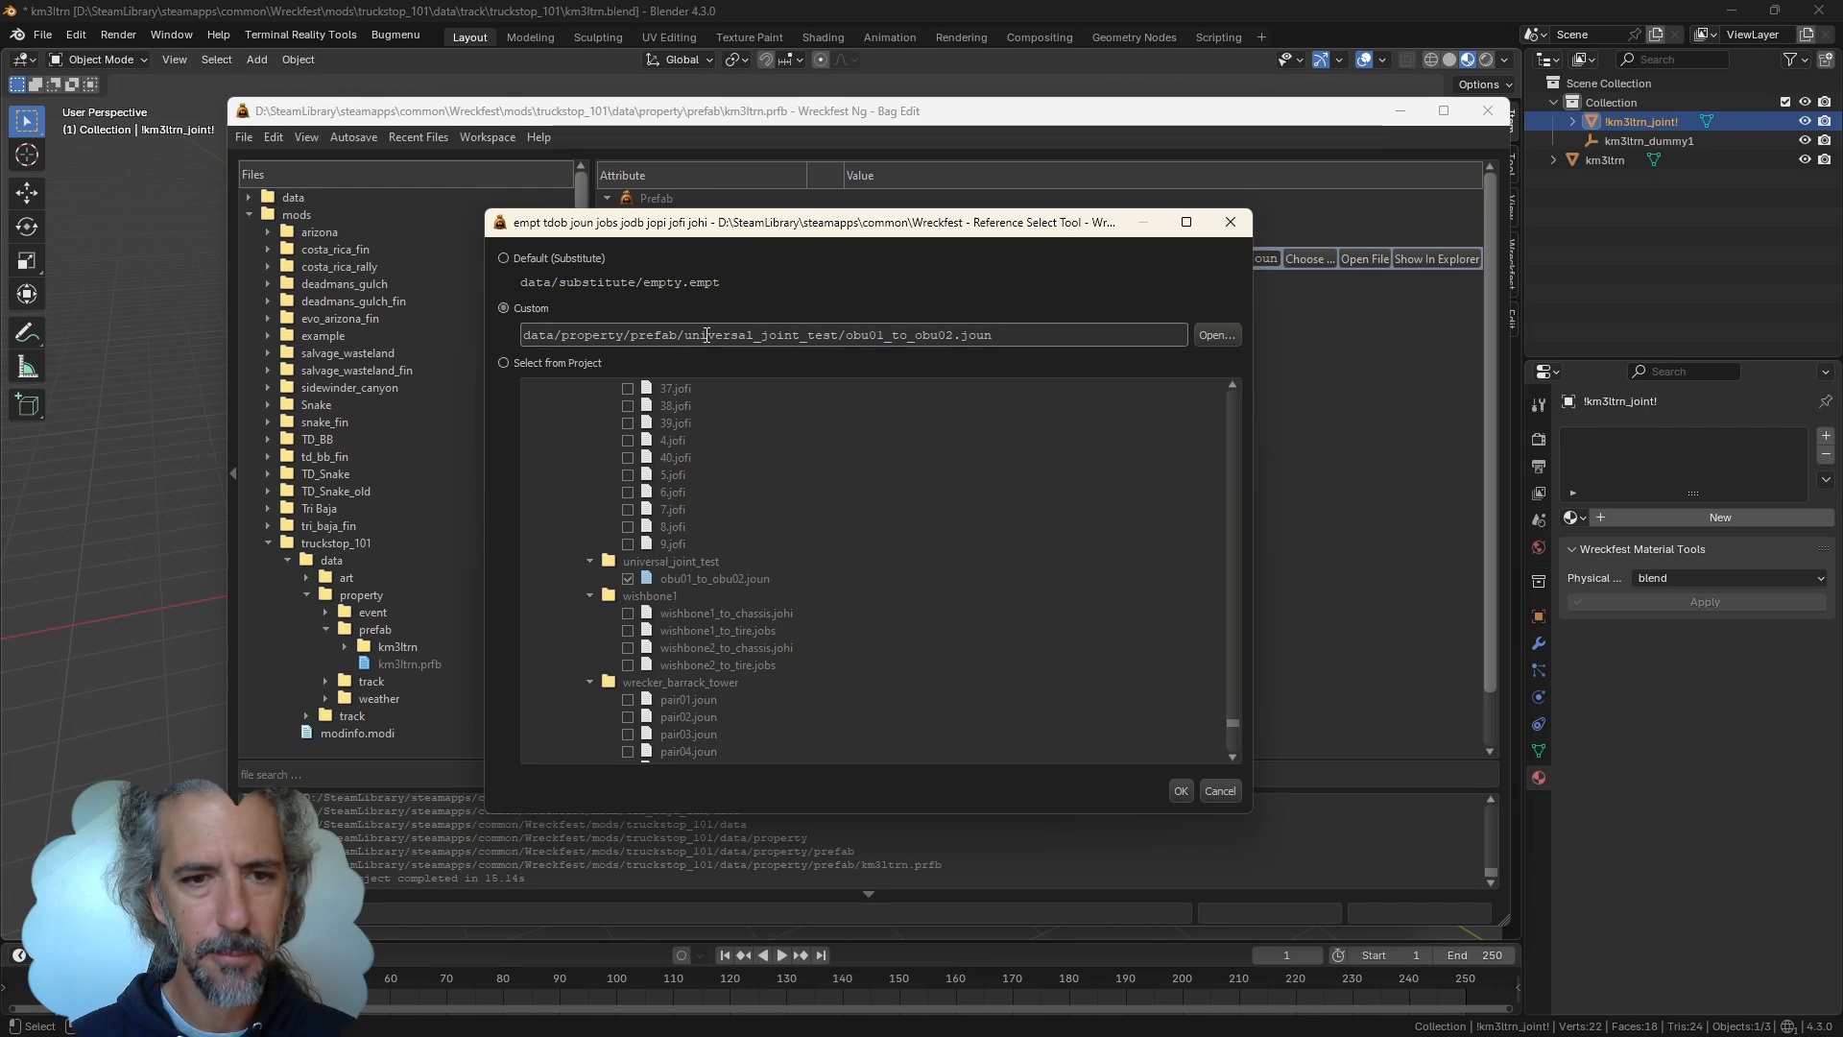
click(1216, 334)
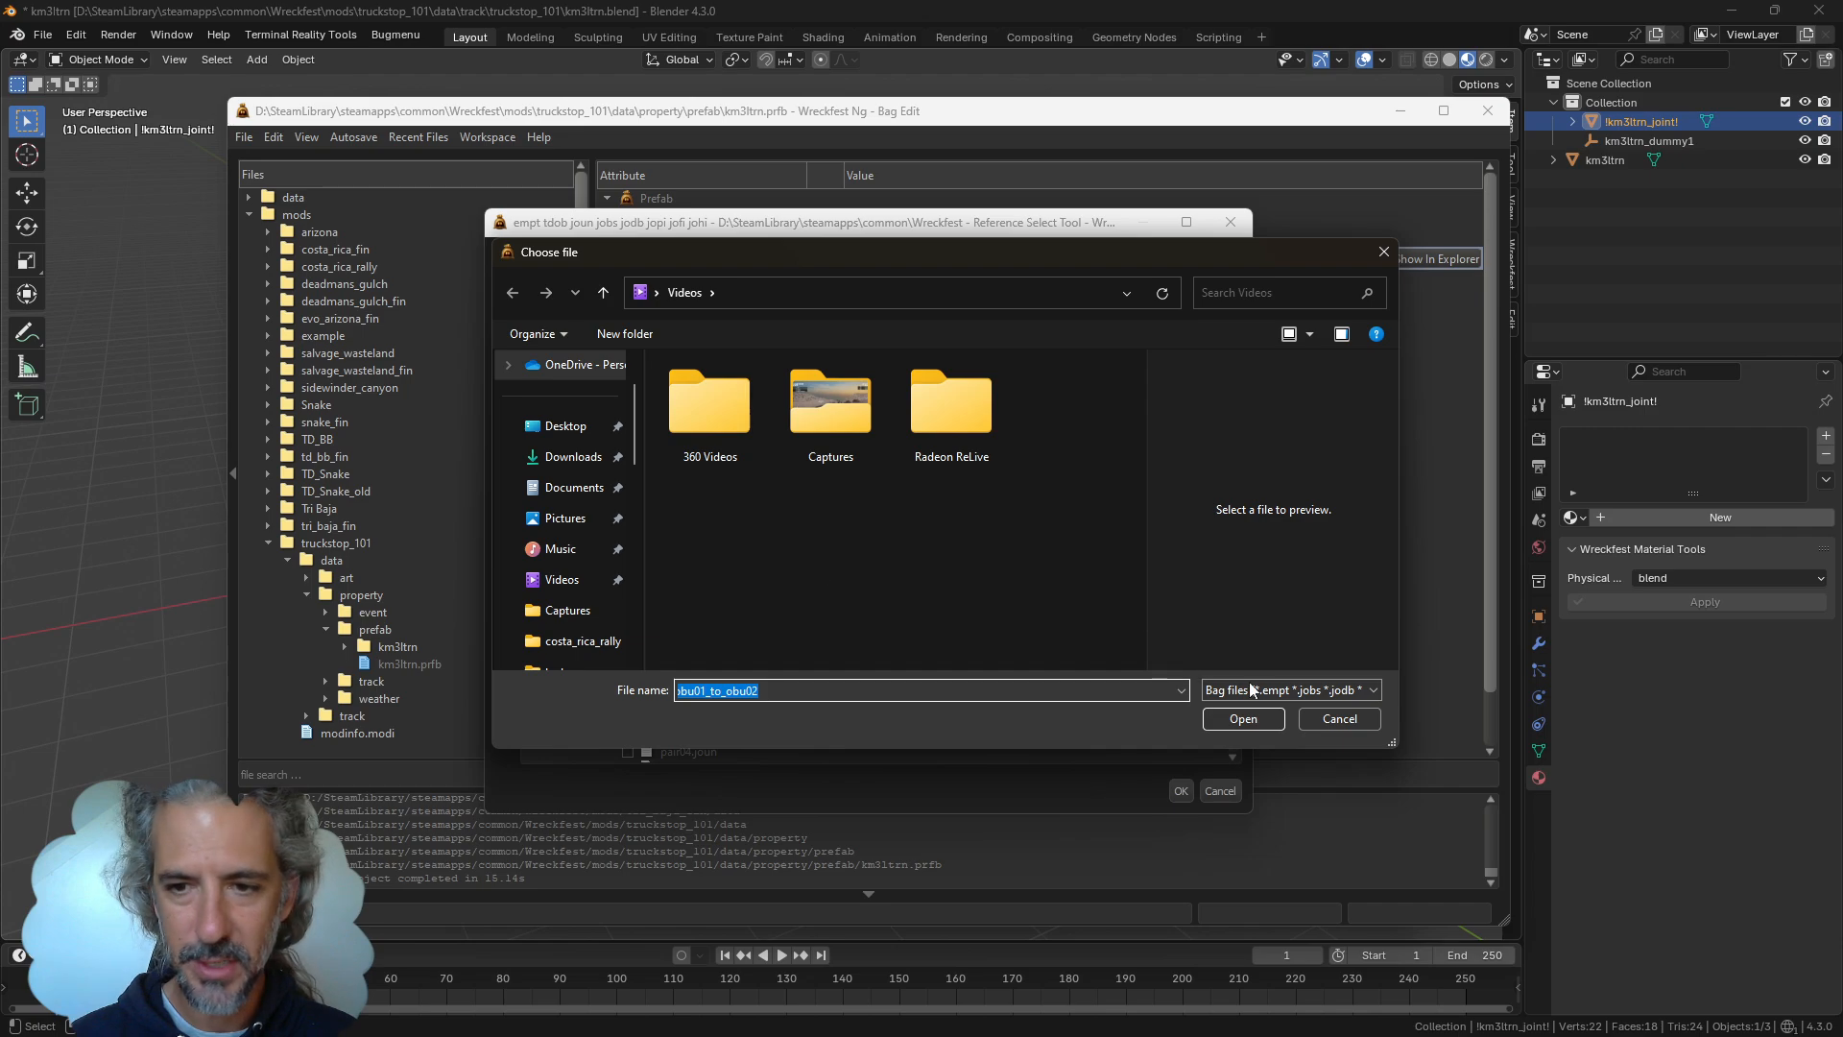
click(1311, 716)
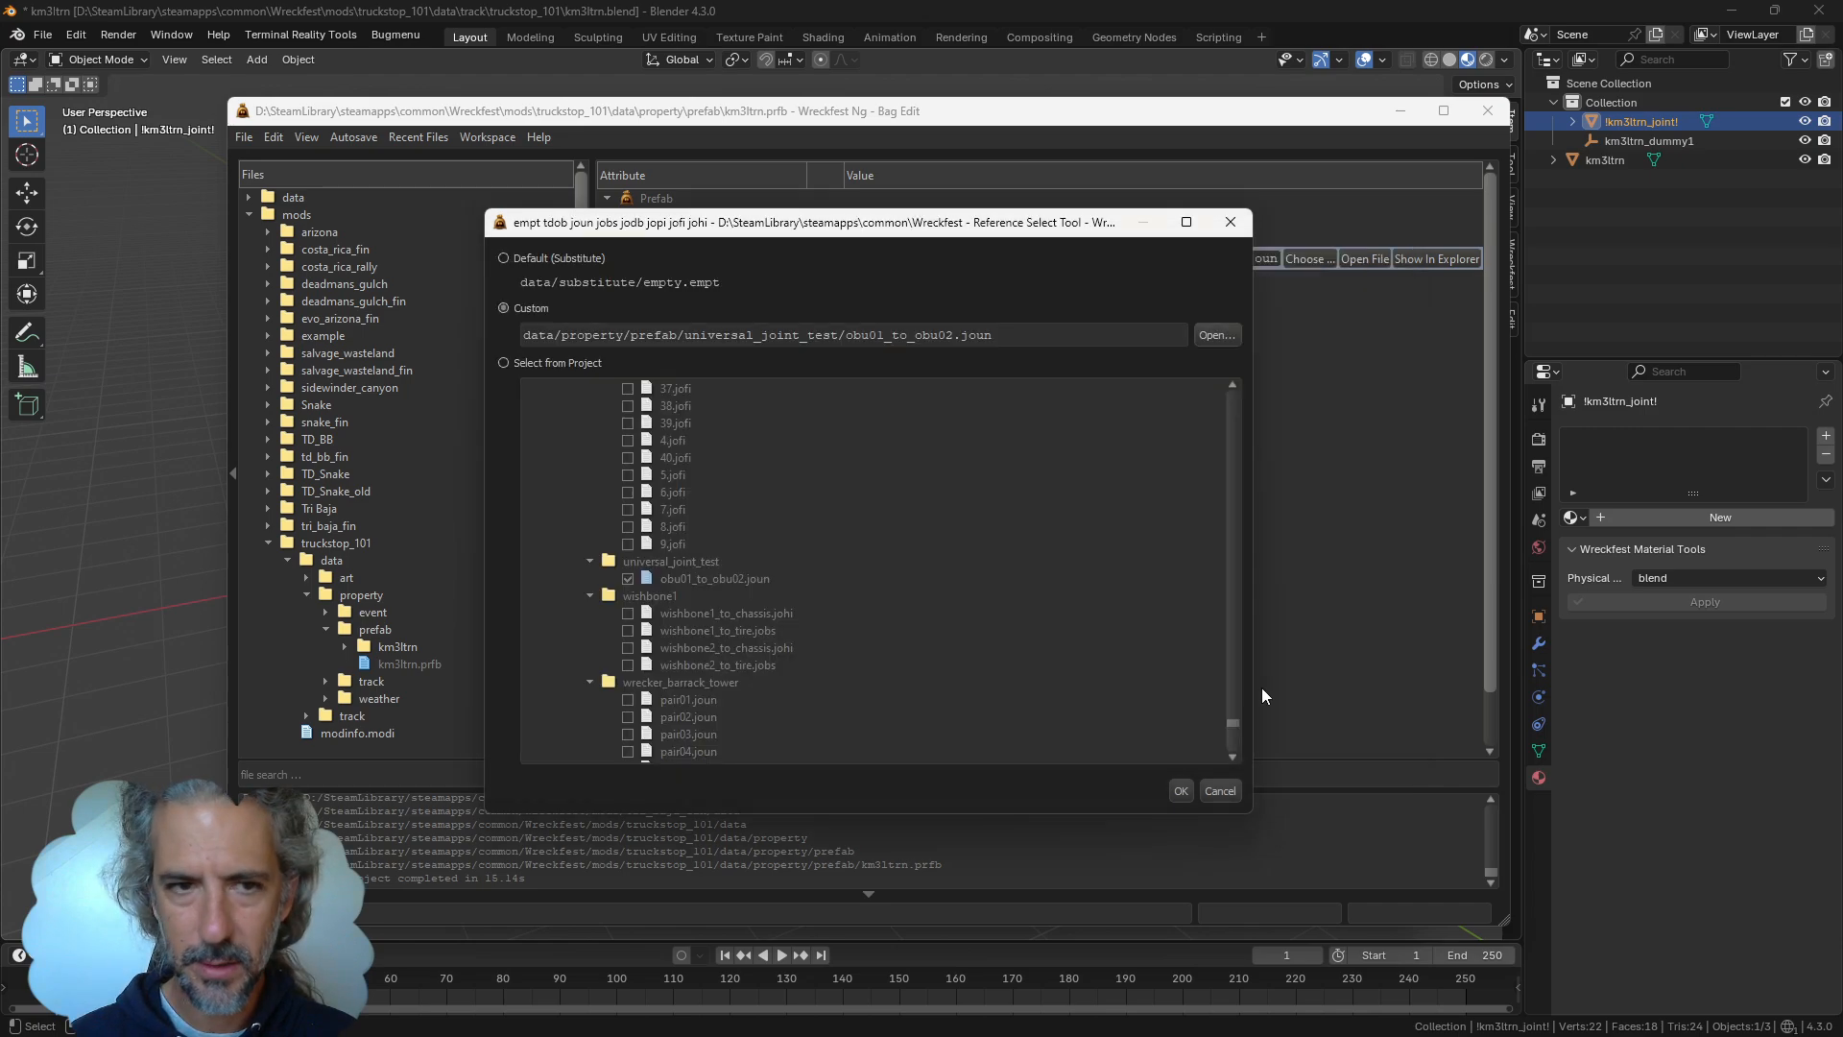
click(579, 366)
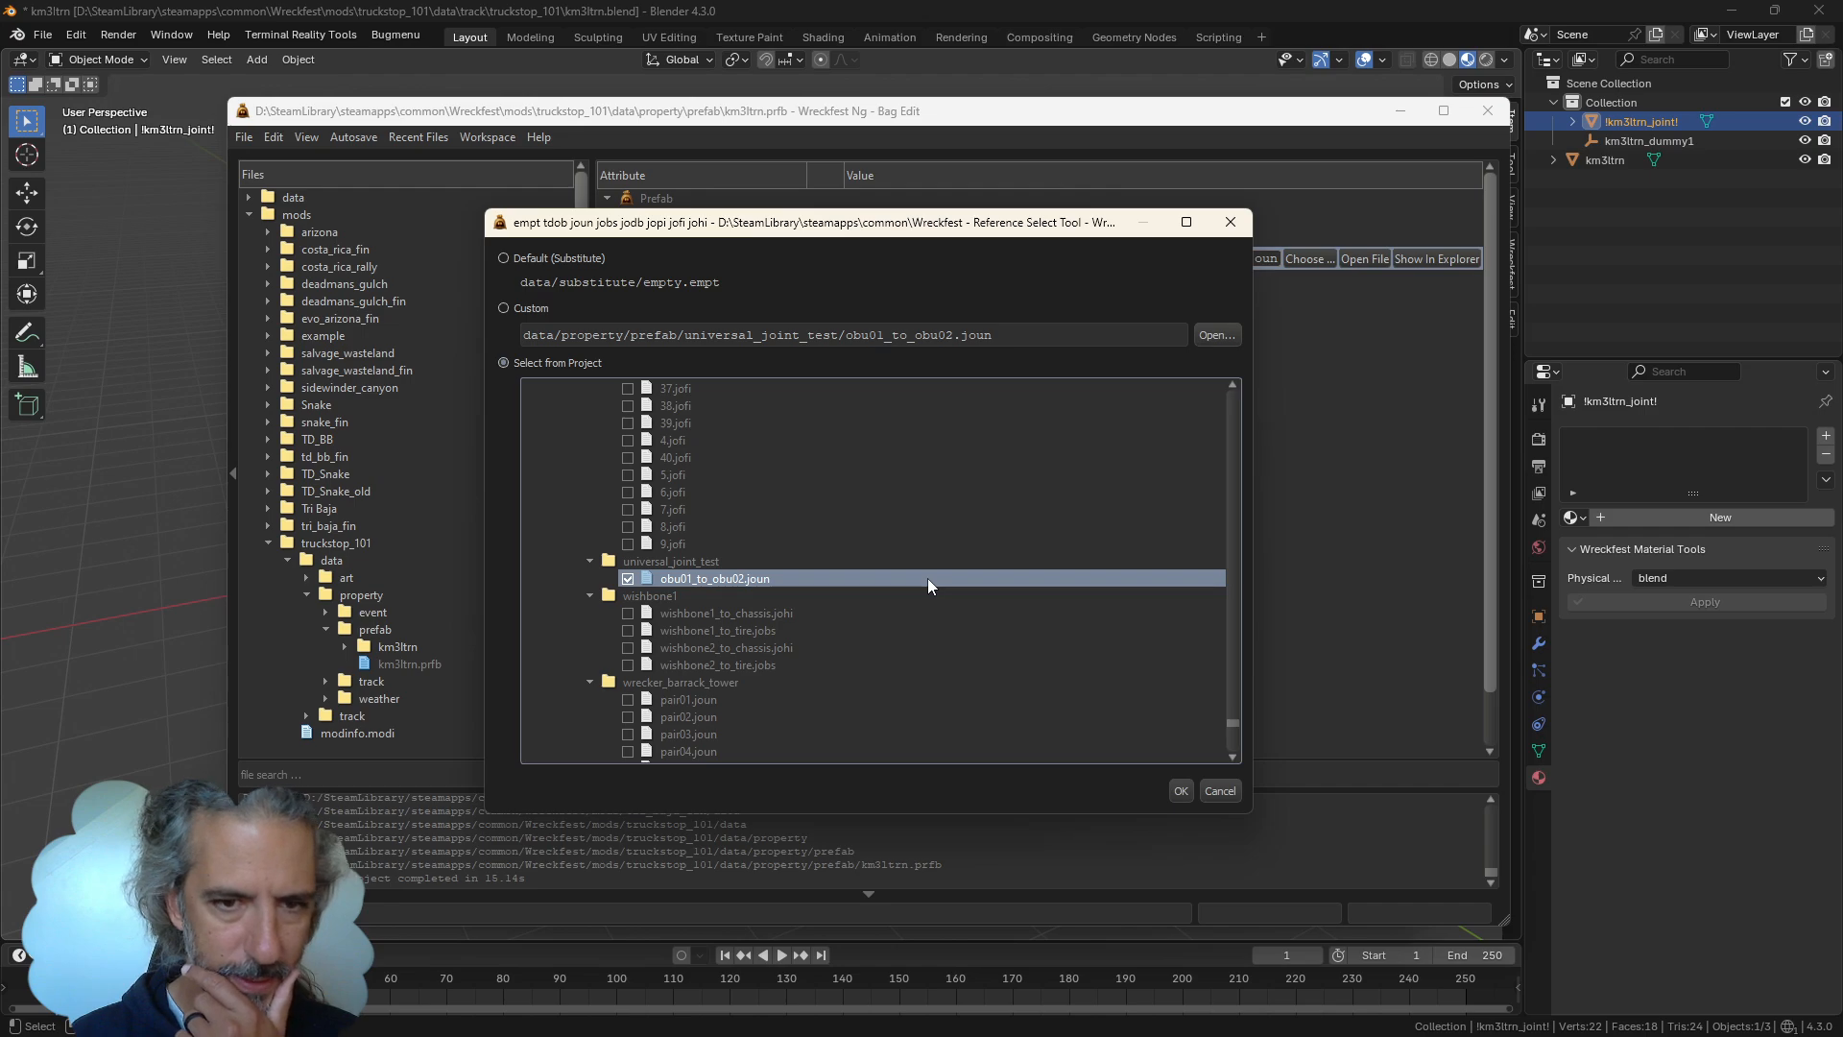
Point the prefab's joint item to km3ltrn.joun in mods\truckstop_101\data\property\prefab\km3ltrn and accept the selection
scroll(924, 580, up, 11)
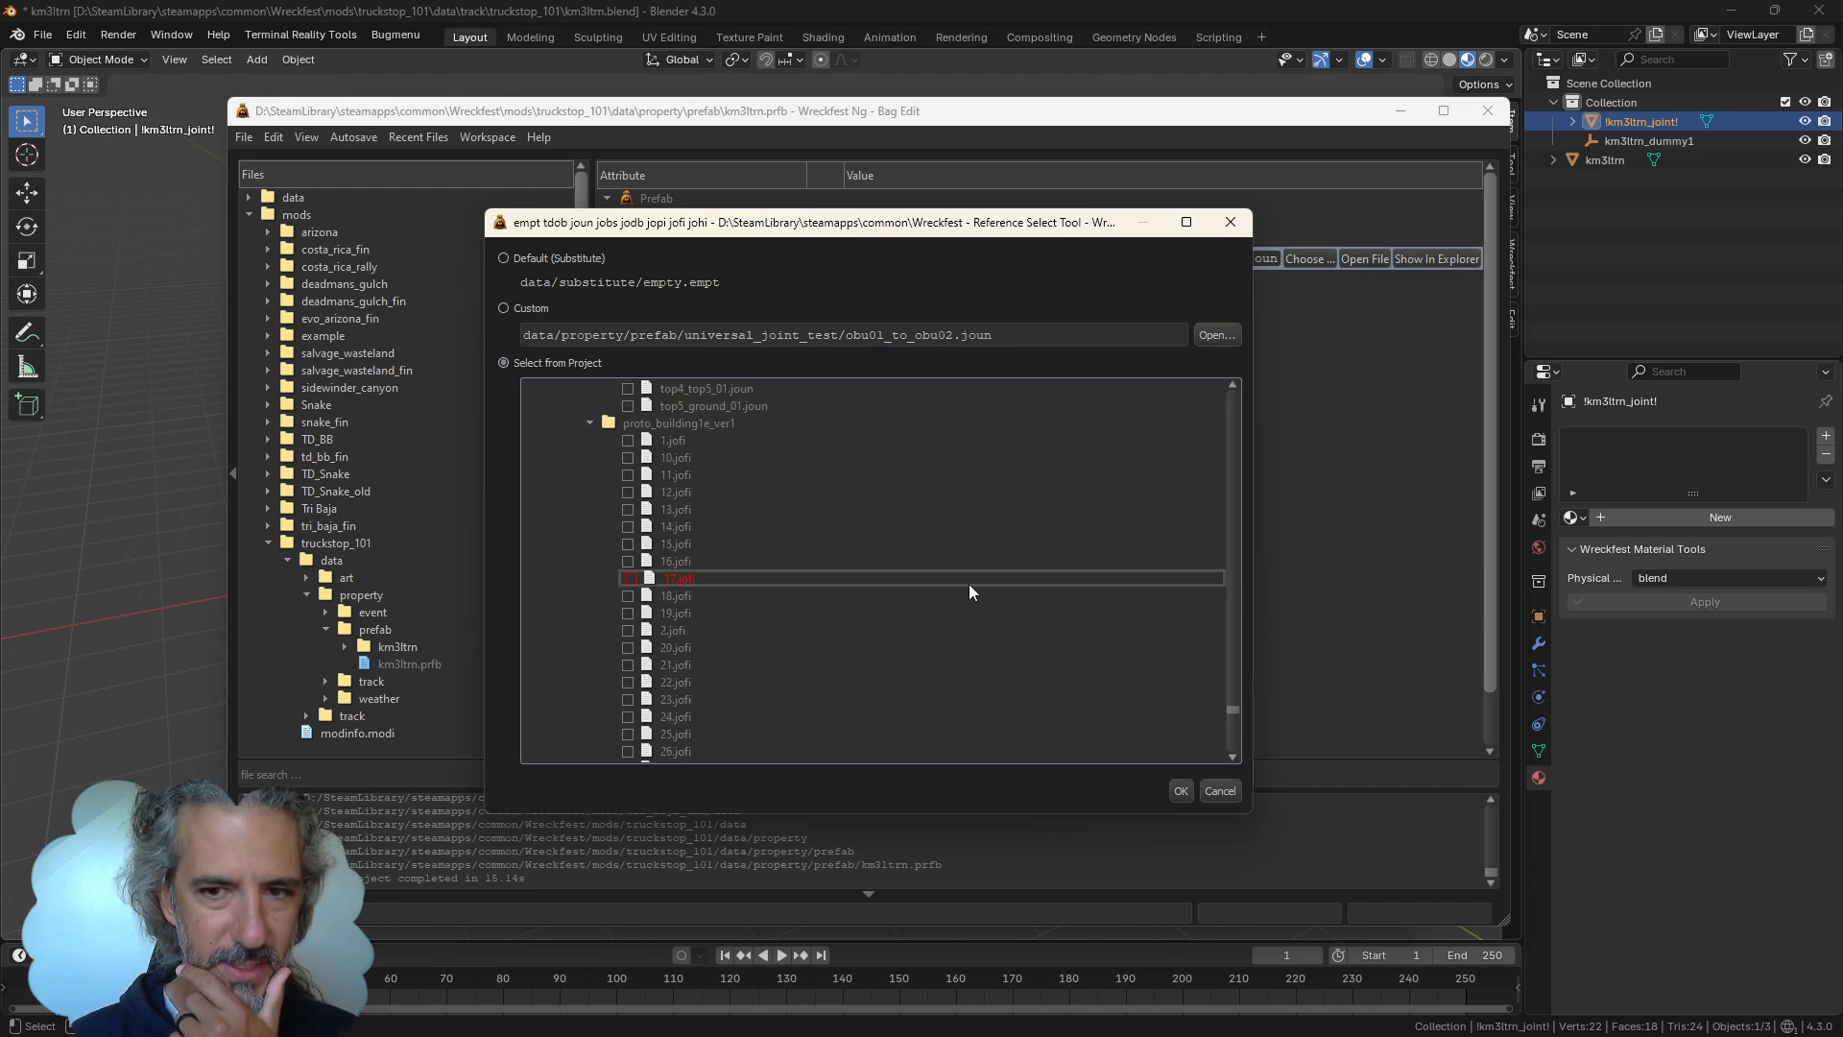
scroll(969, 583, down, 3)
drag(1235, 720, 1235, 389)
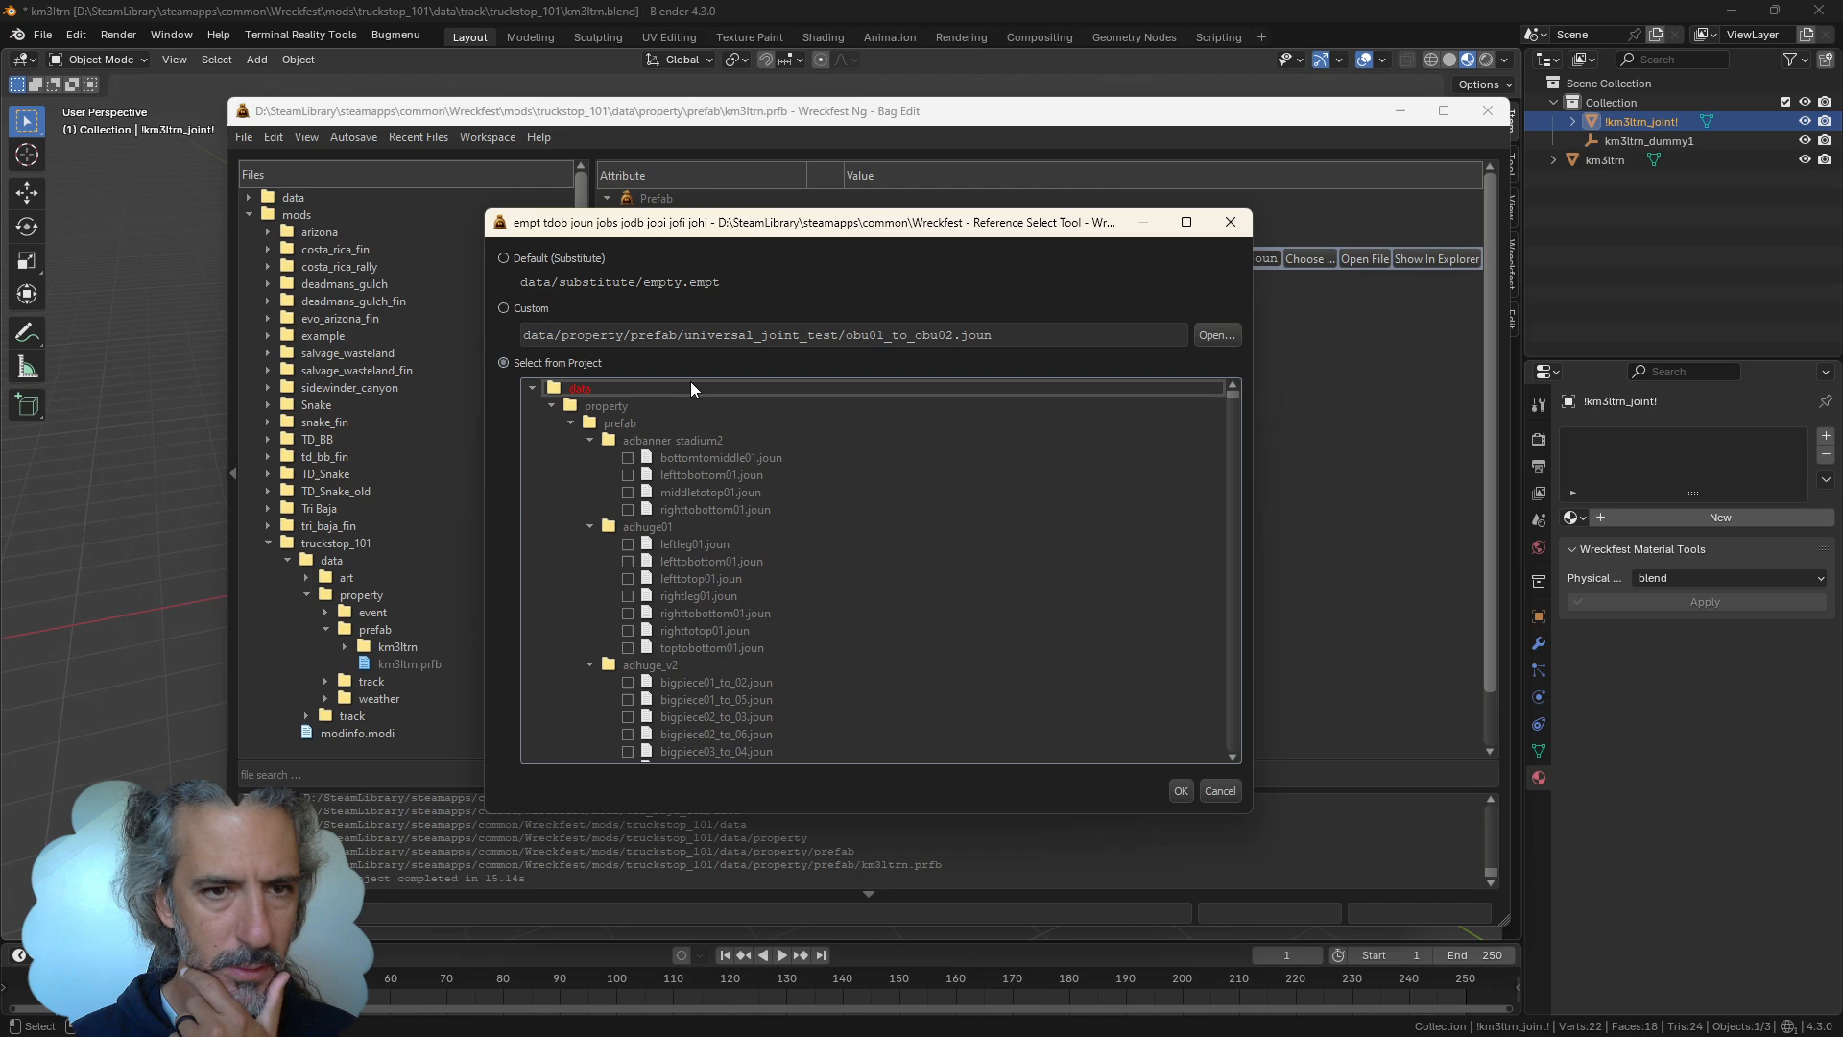
click(533, 388)
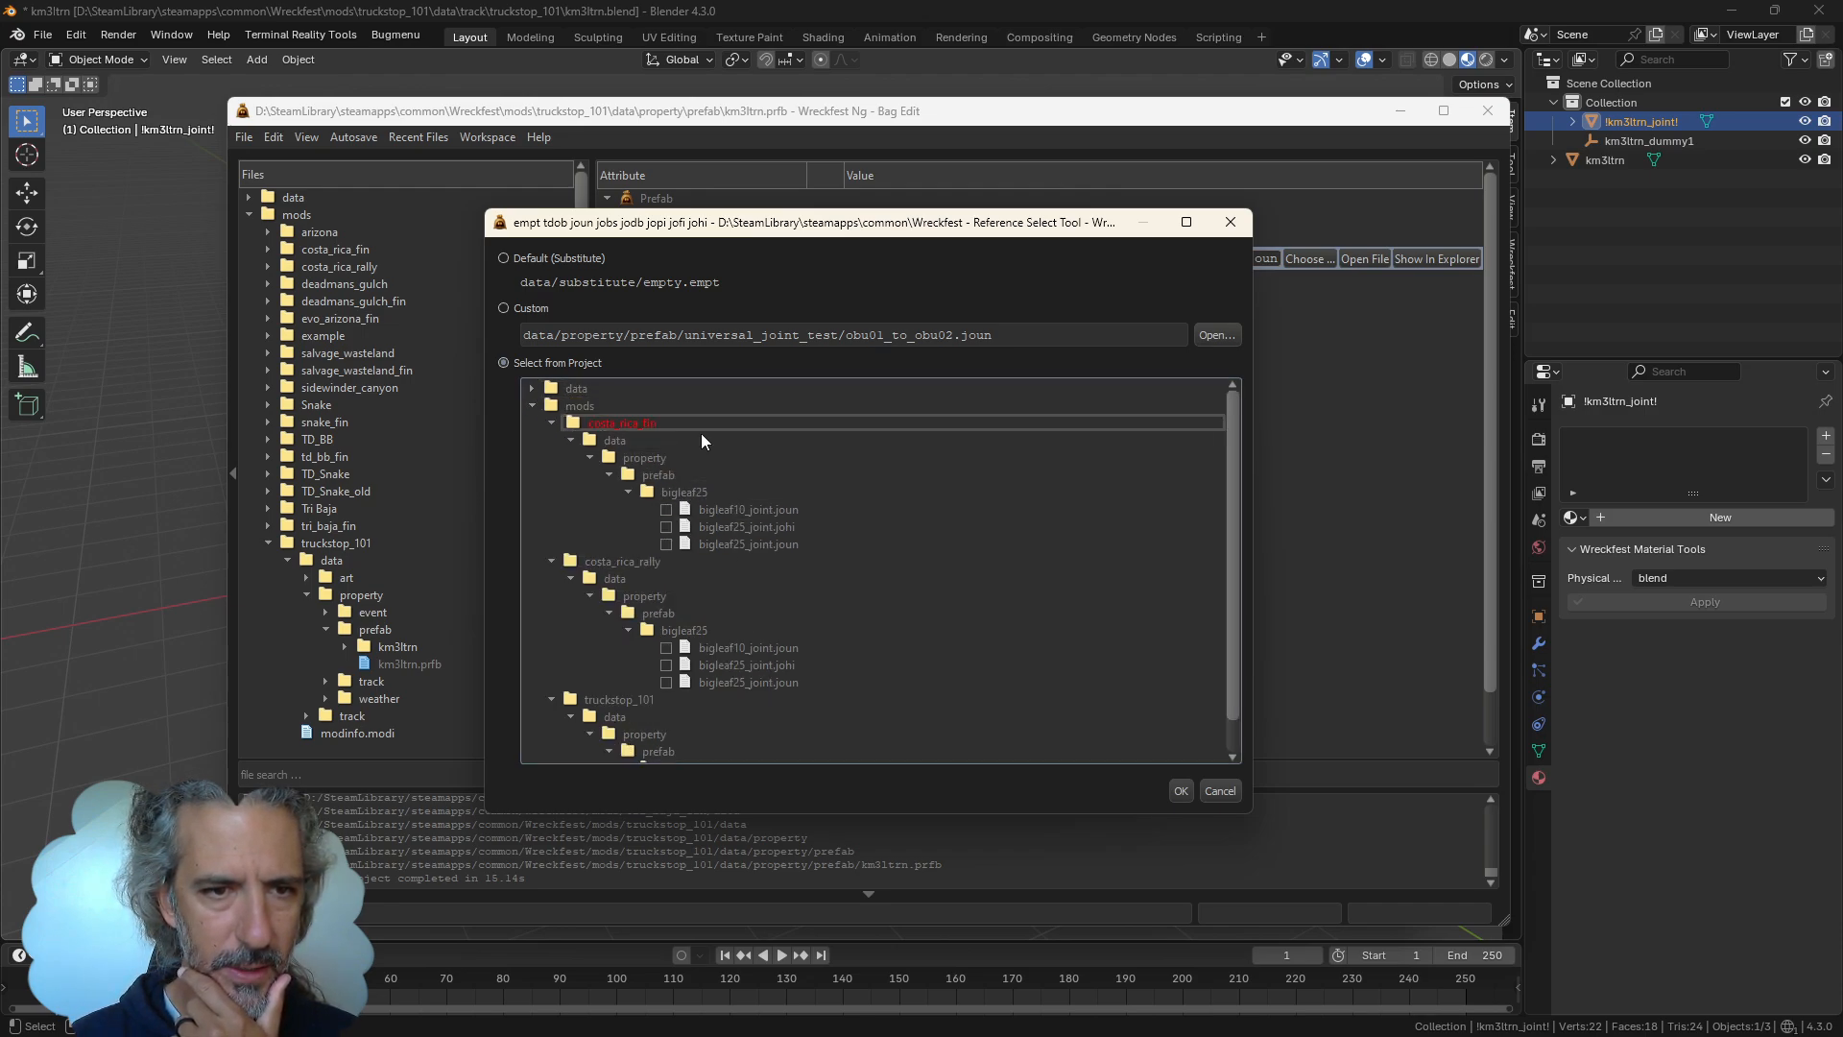
scroll(701, 434, down, 1)
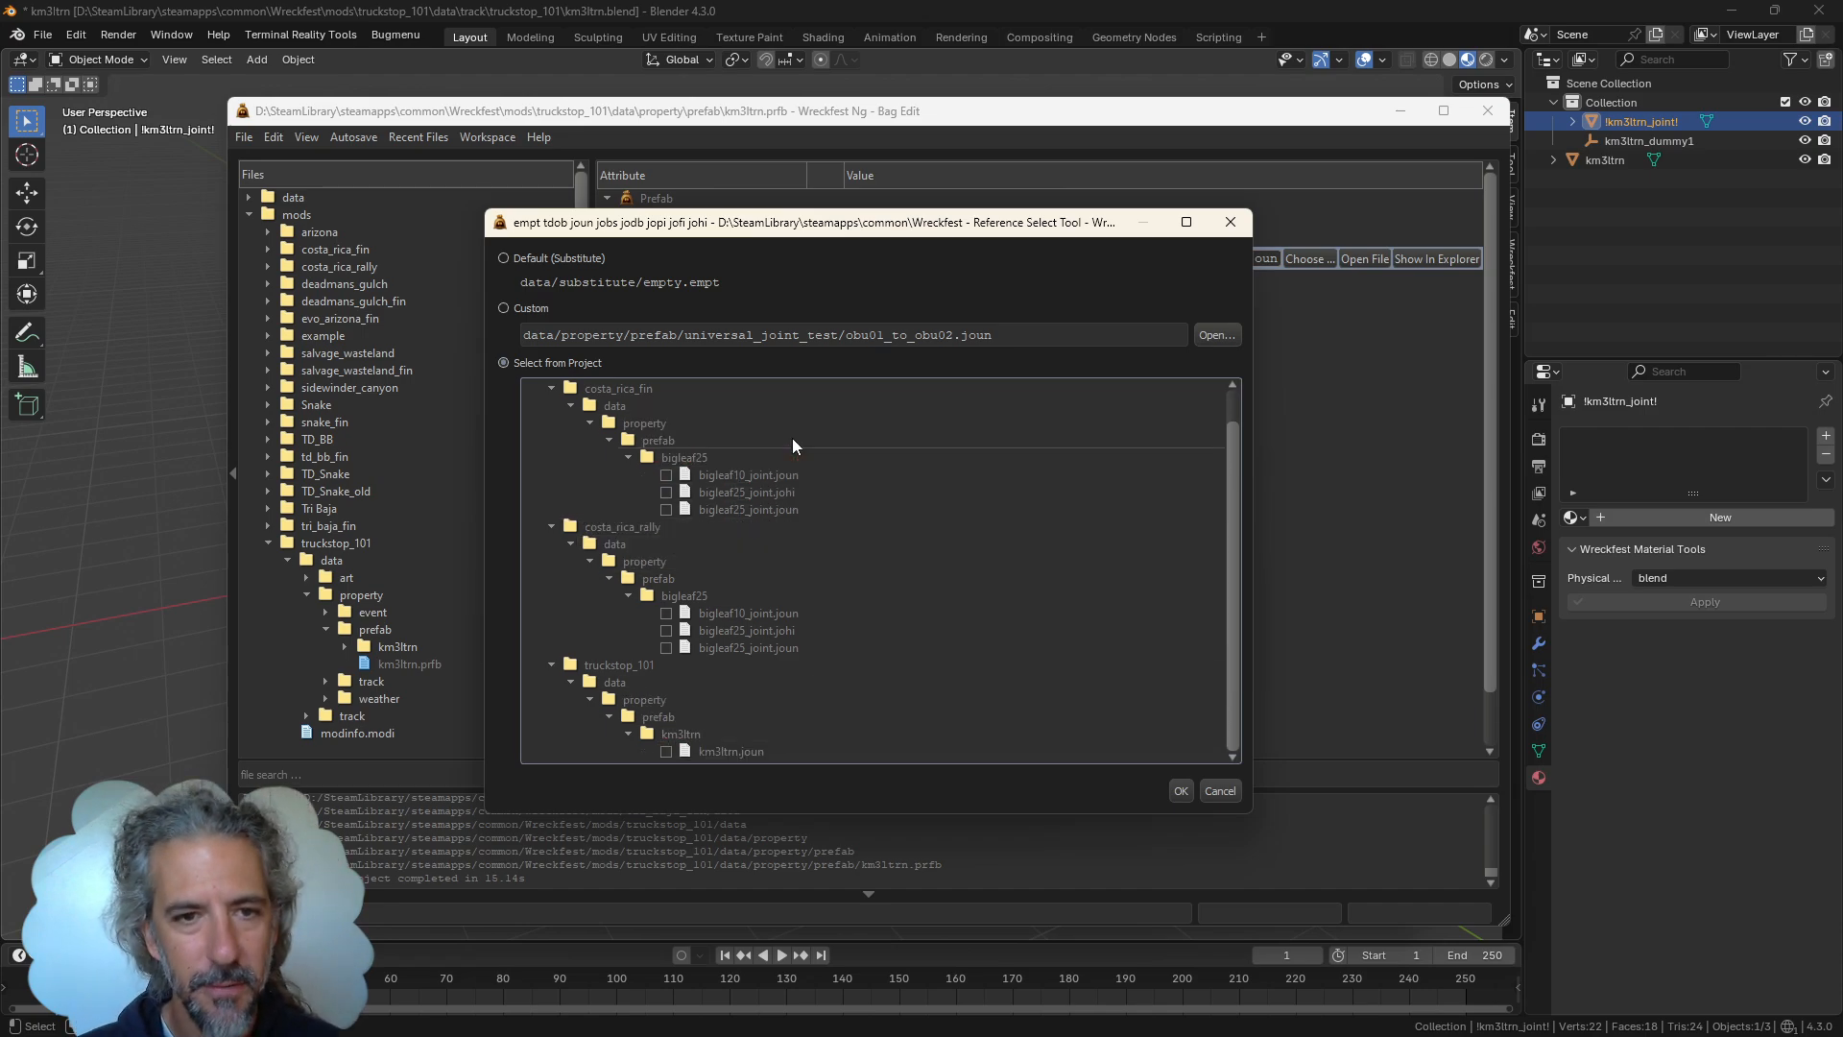
scroll(797, 464, up, 1)
scroll(685, 669, down, 1)
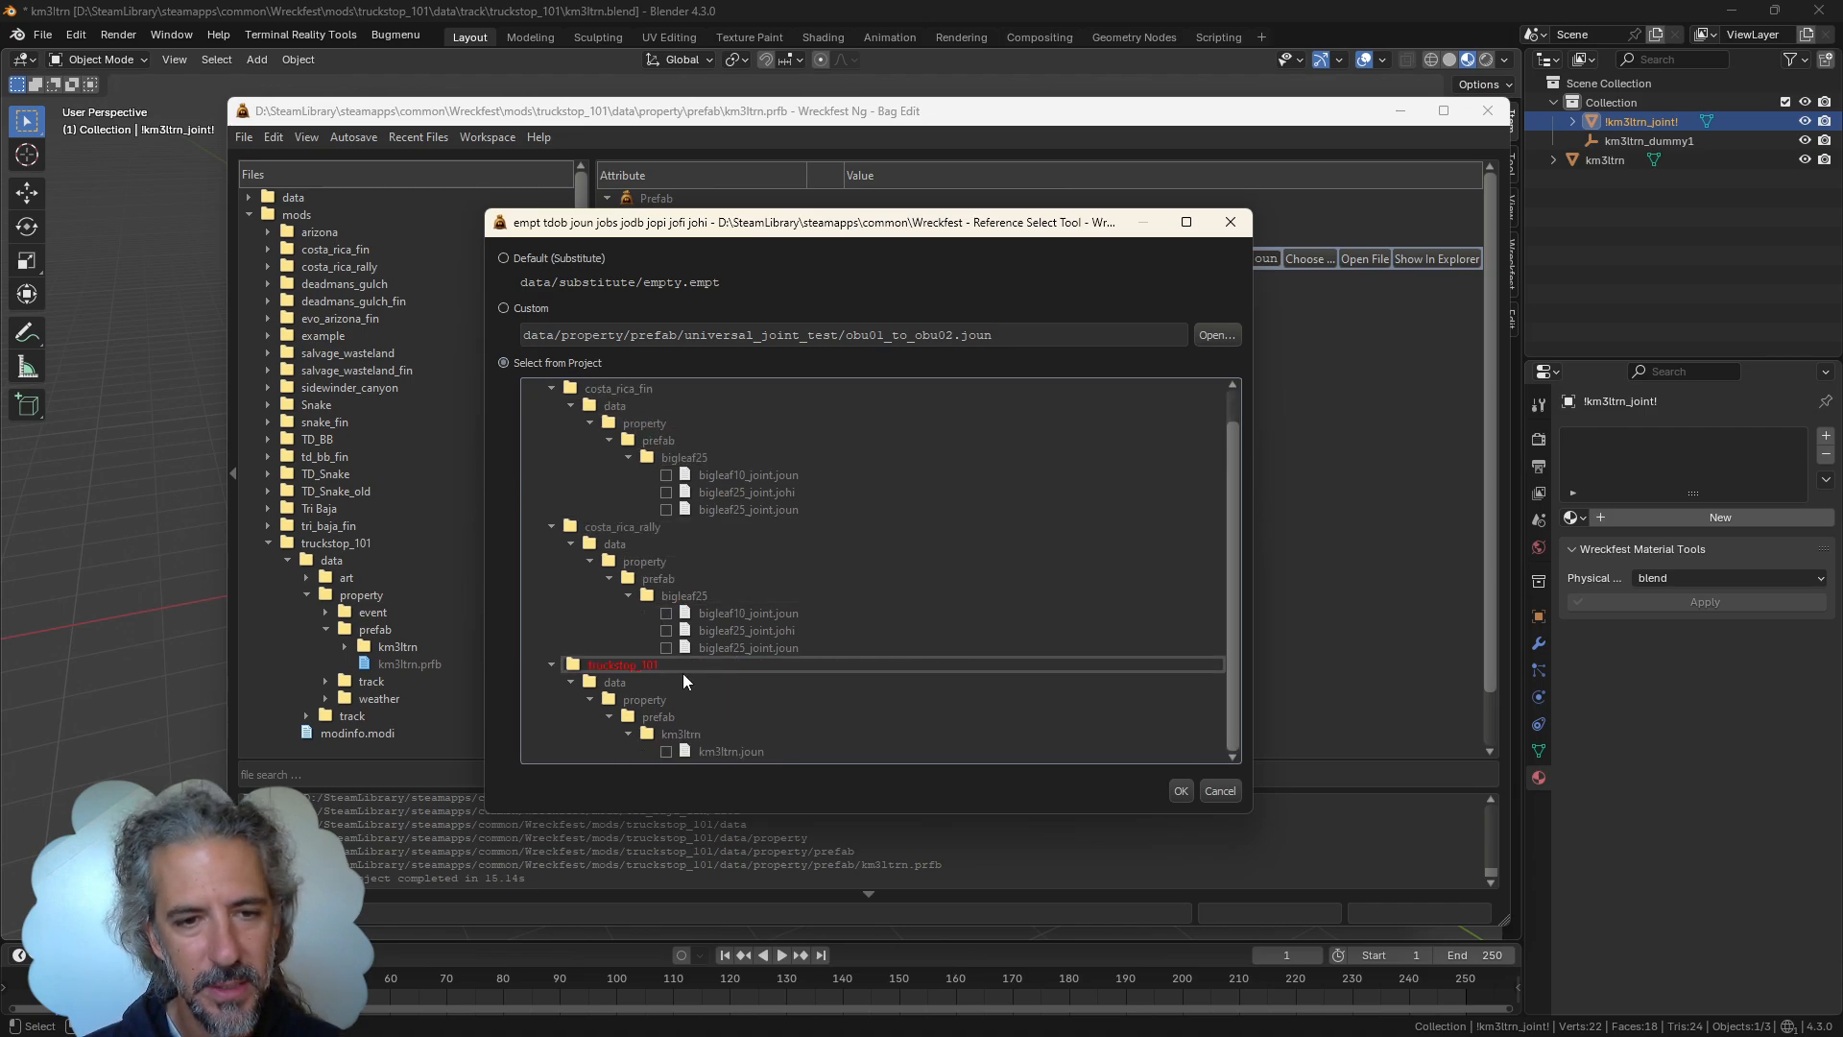
click(669, 751)
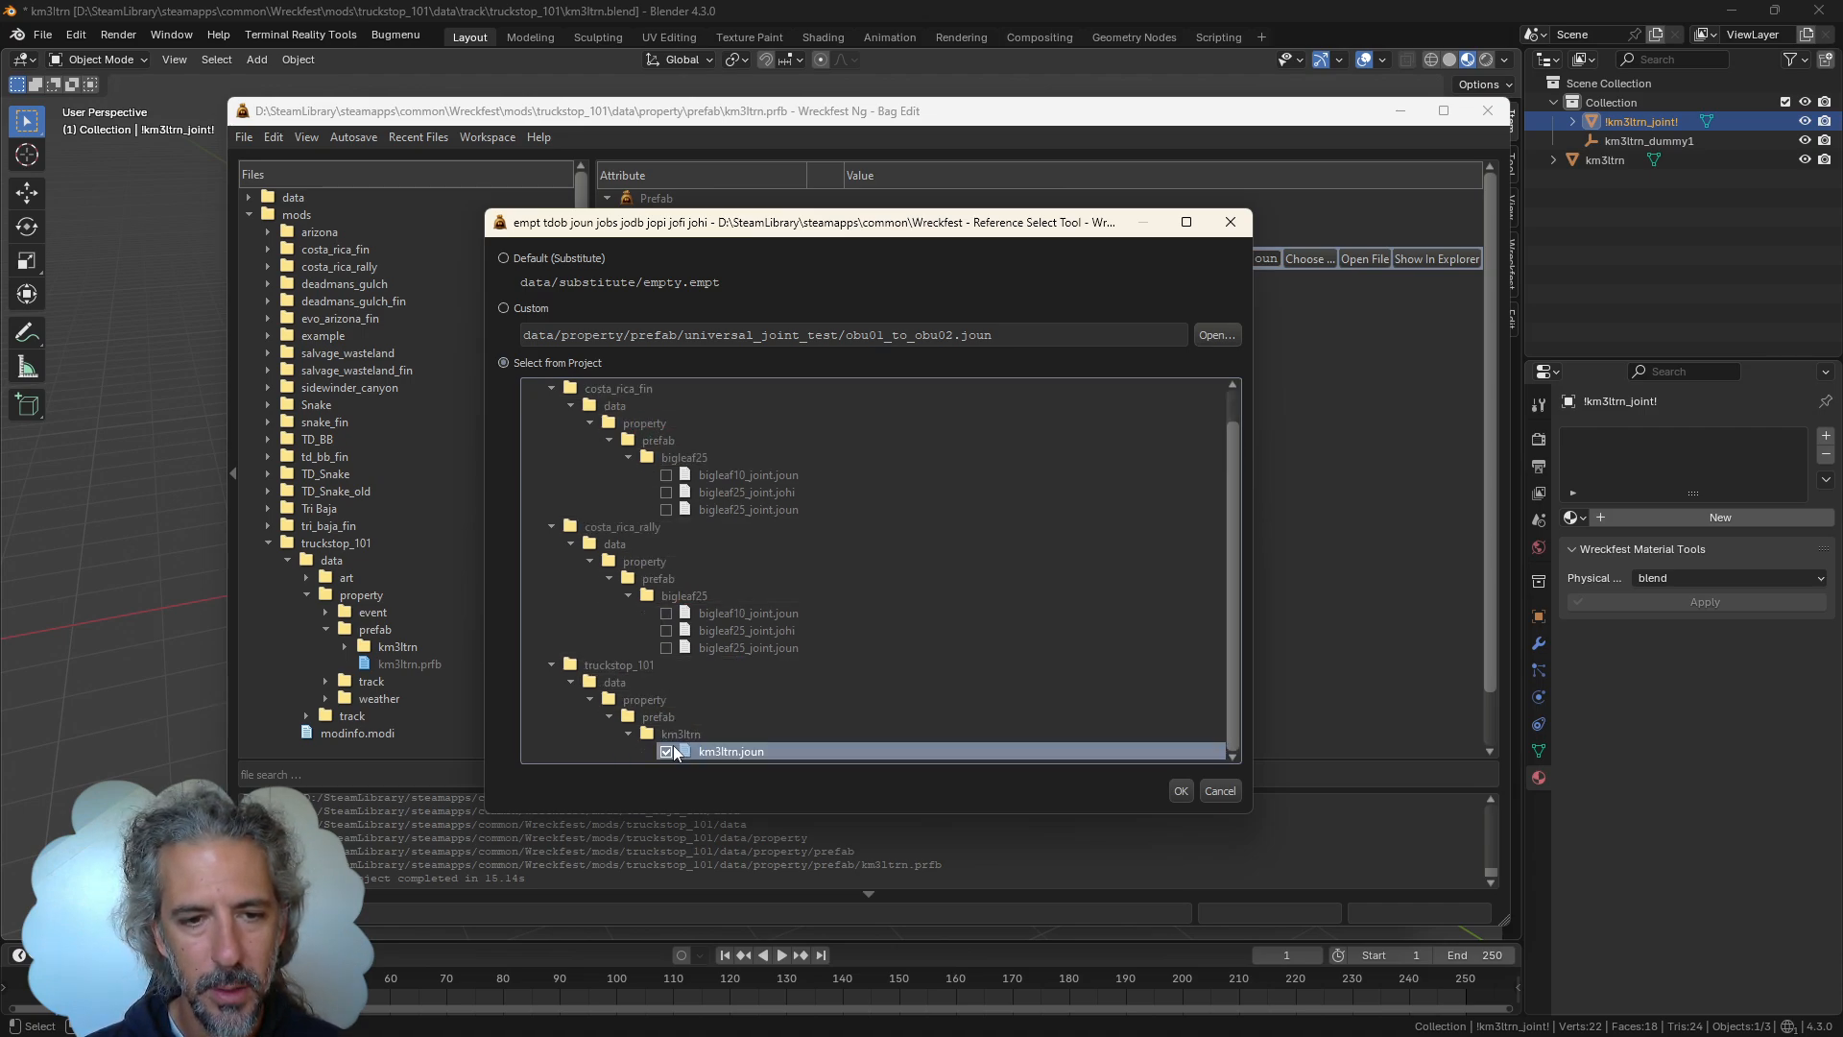
click(1181, 790)
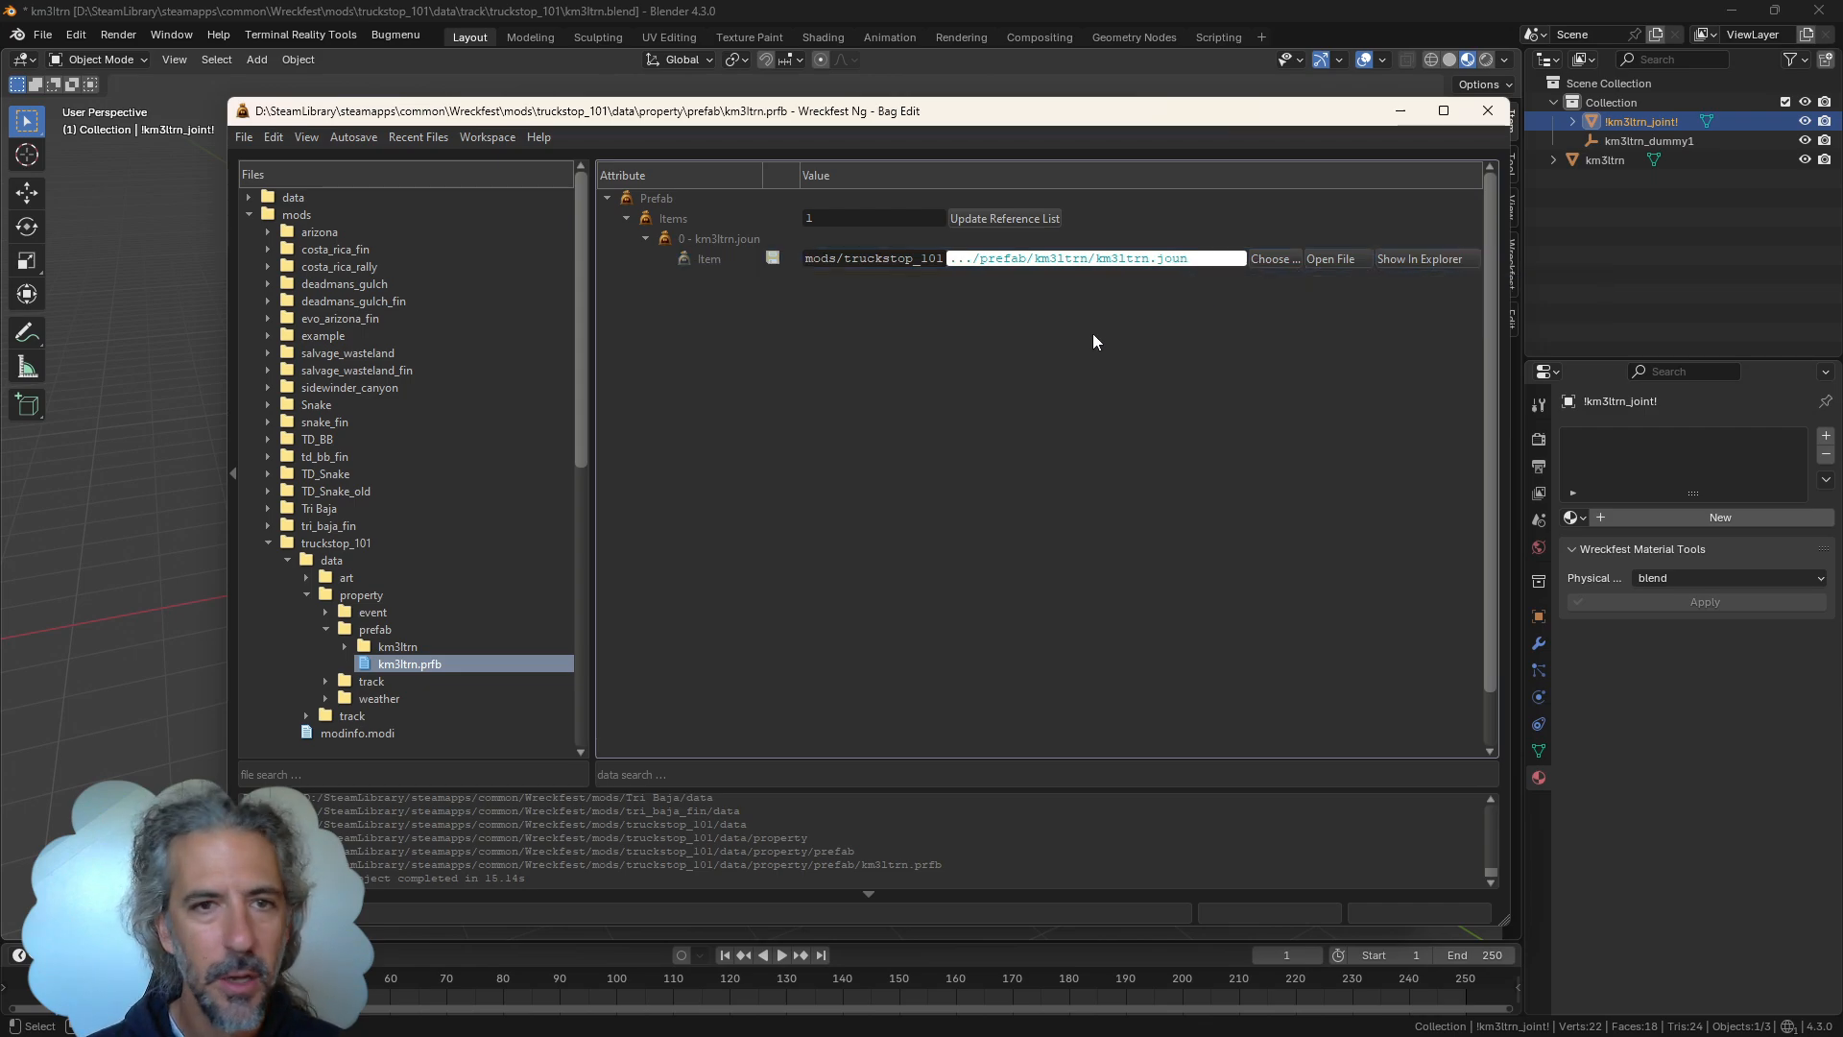
Open km3ltrn.joun from the prefab's km3ltrn folder and review its axis 1 limits, restitution and dummy name
double_click(443, 645)
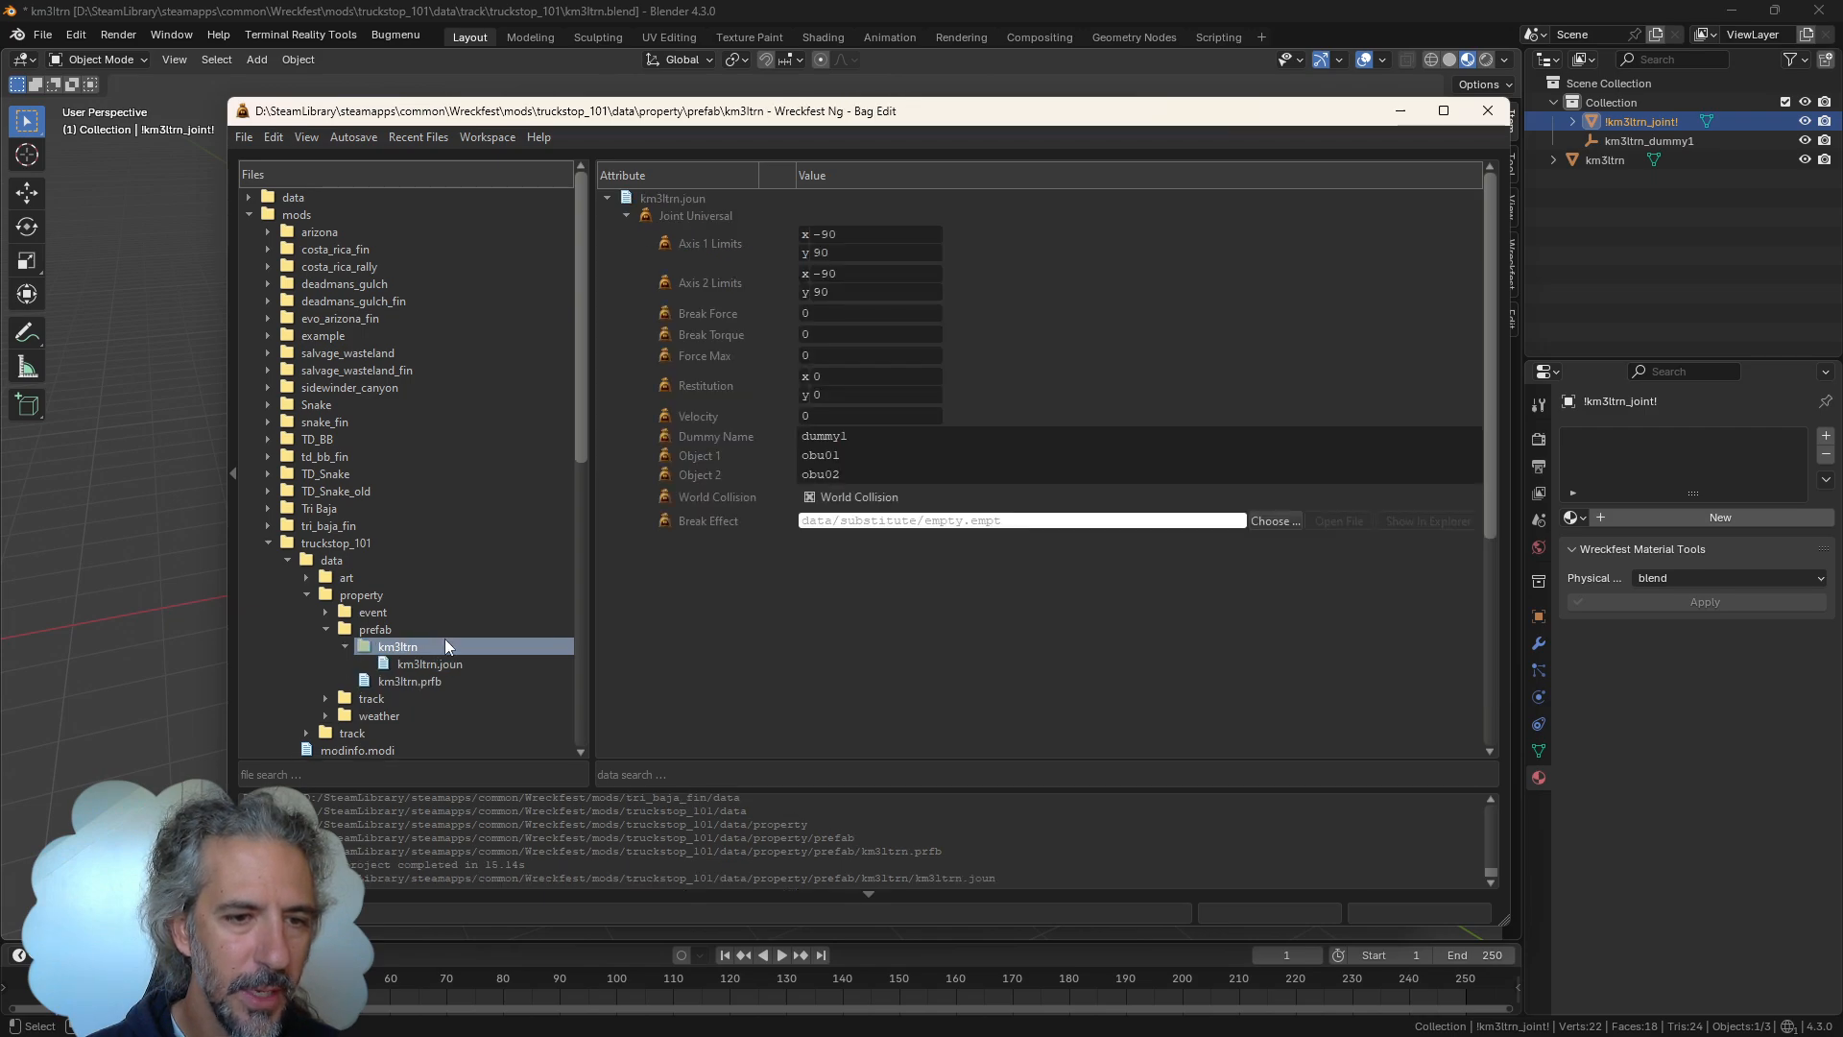
click(441, 664)
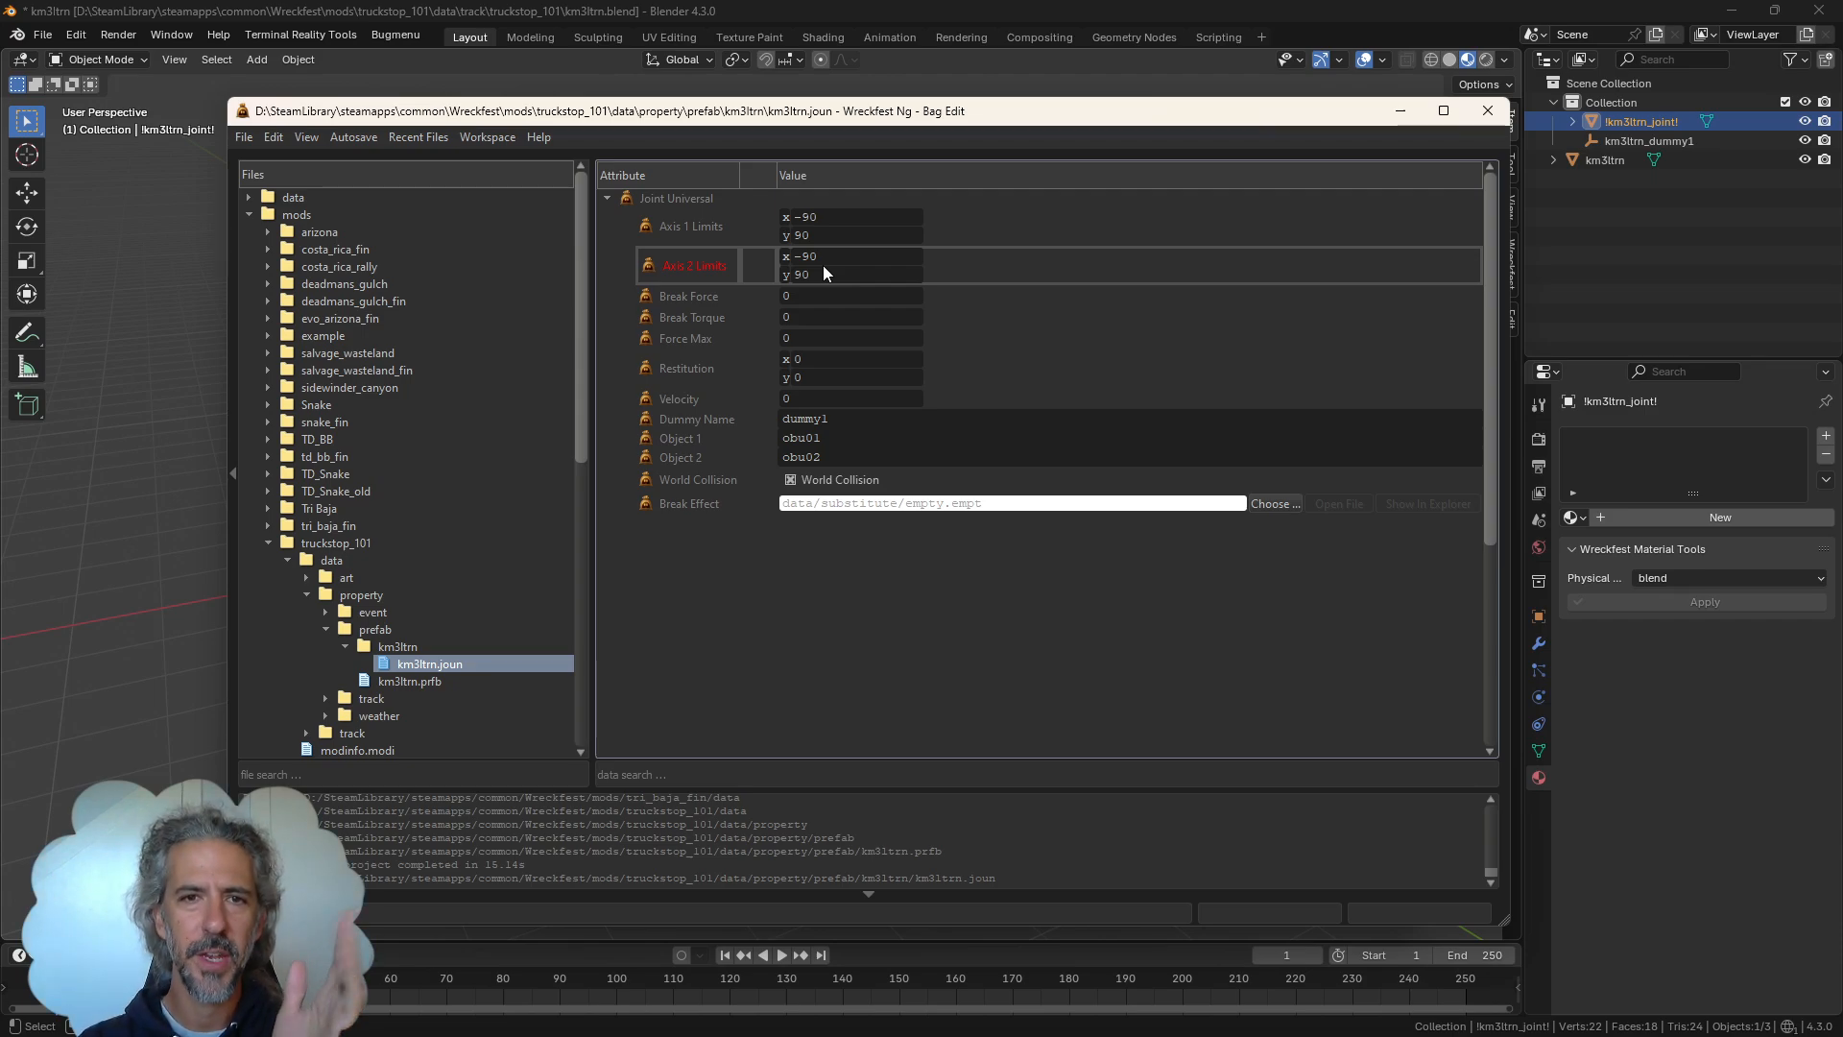
double_click(839, 215)
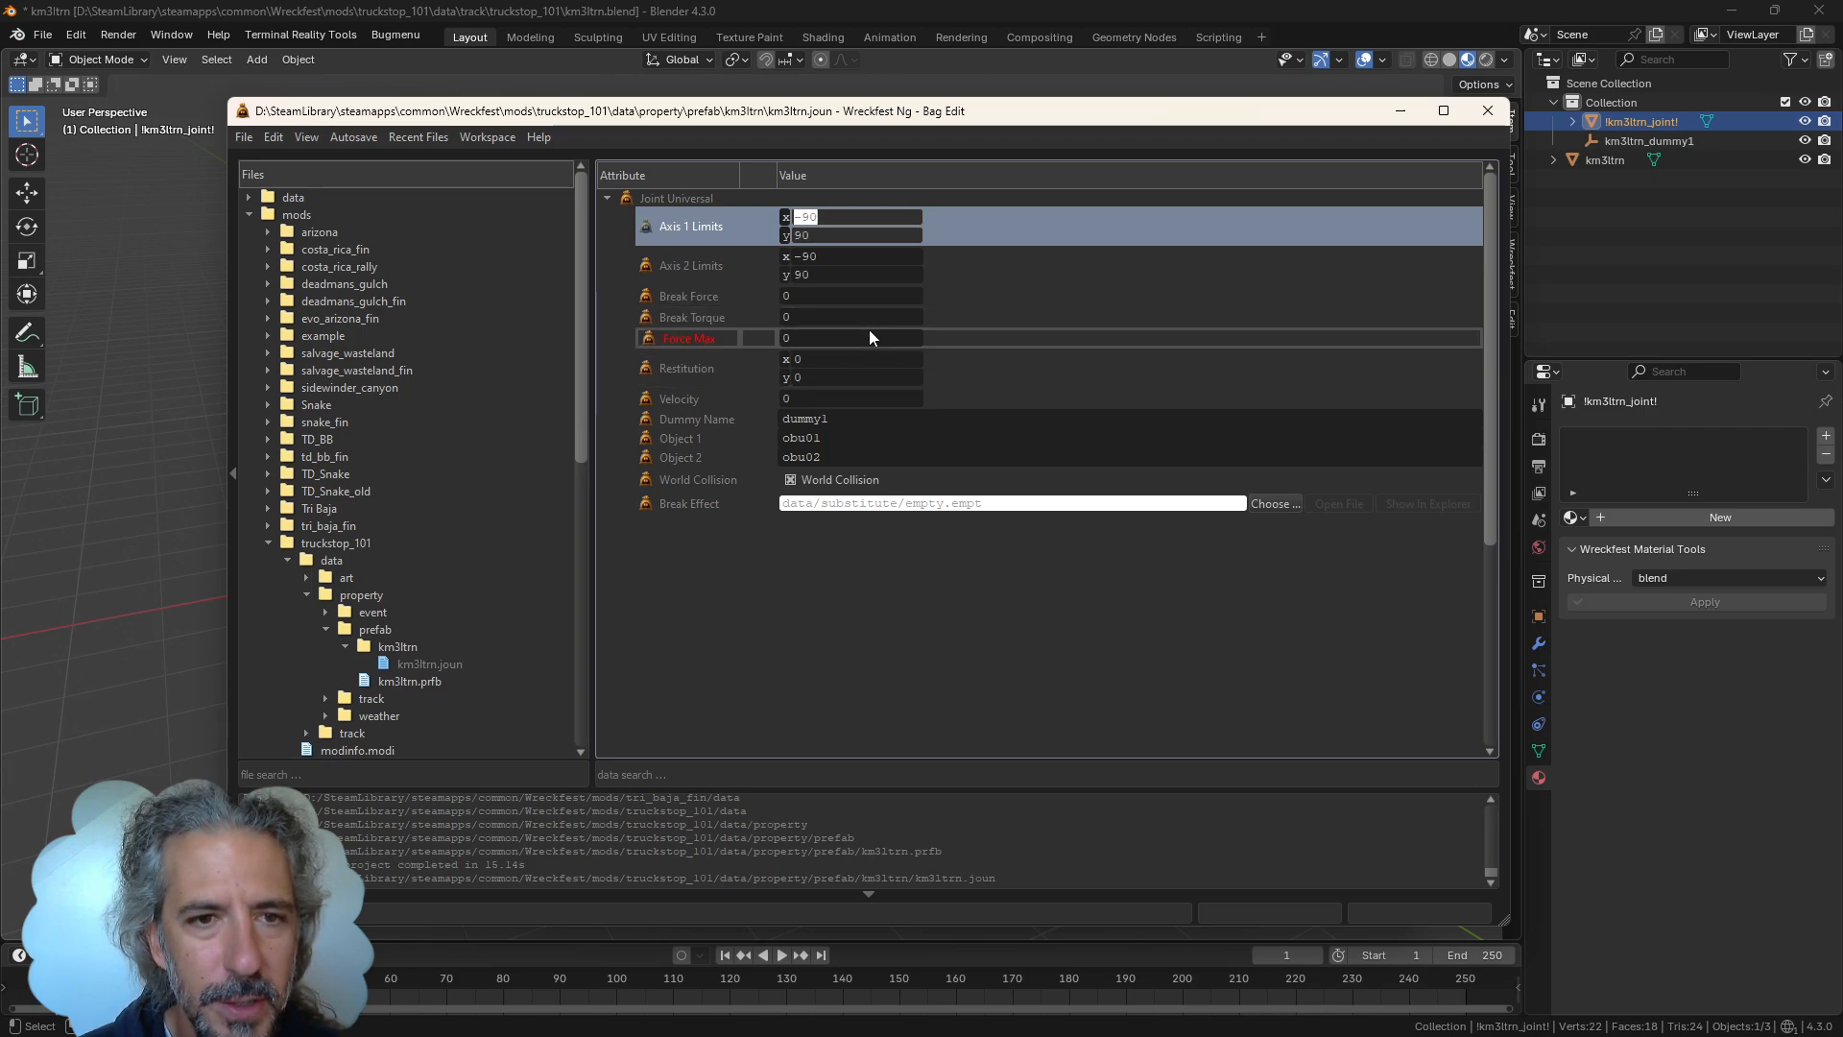
click(872, 359)
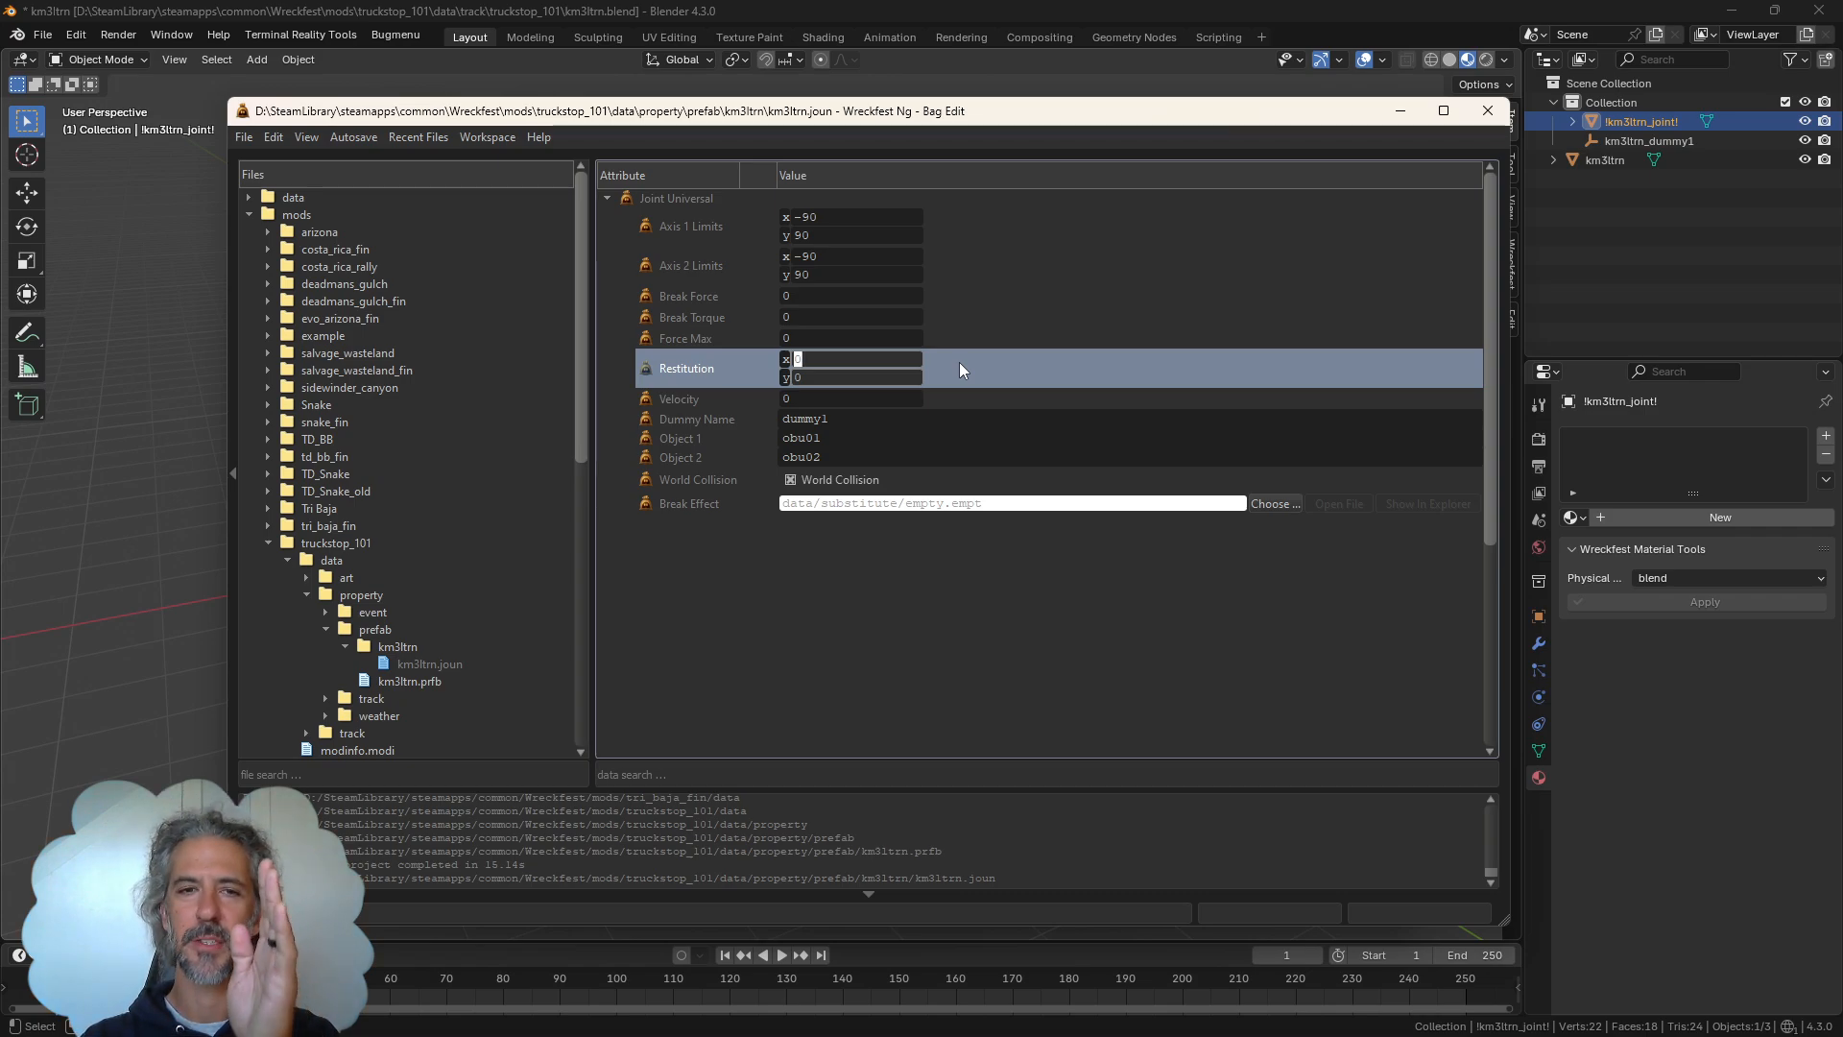
click(827, 381)
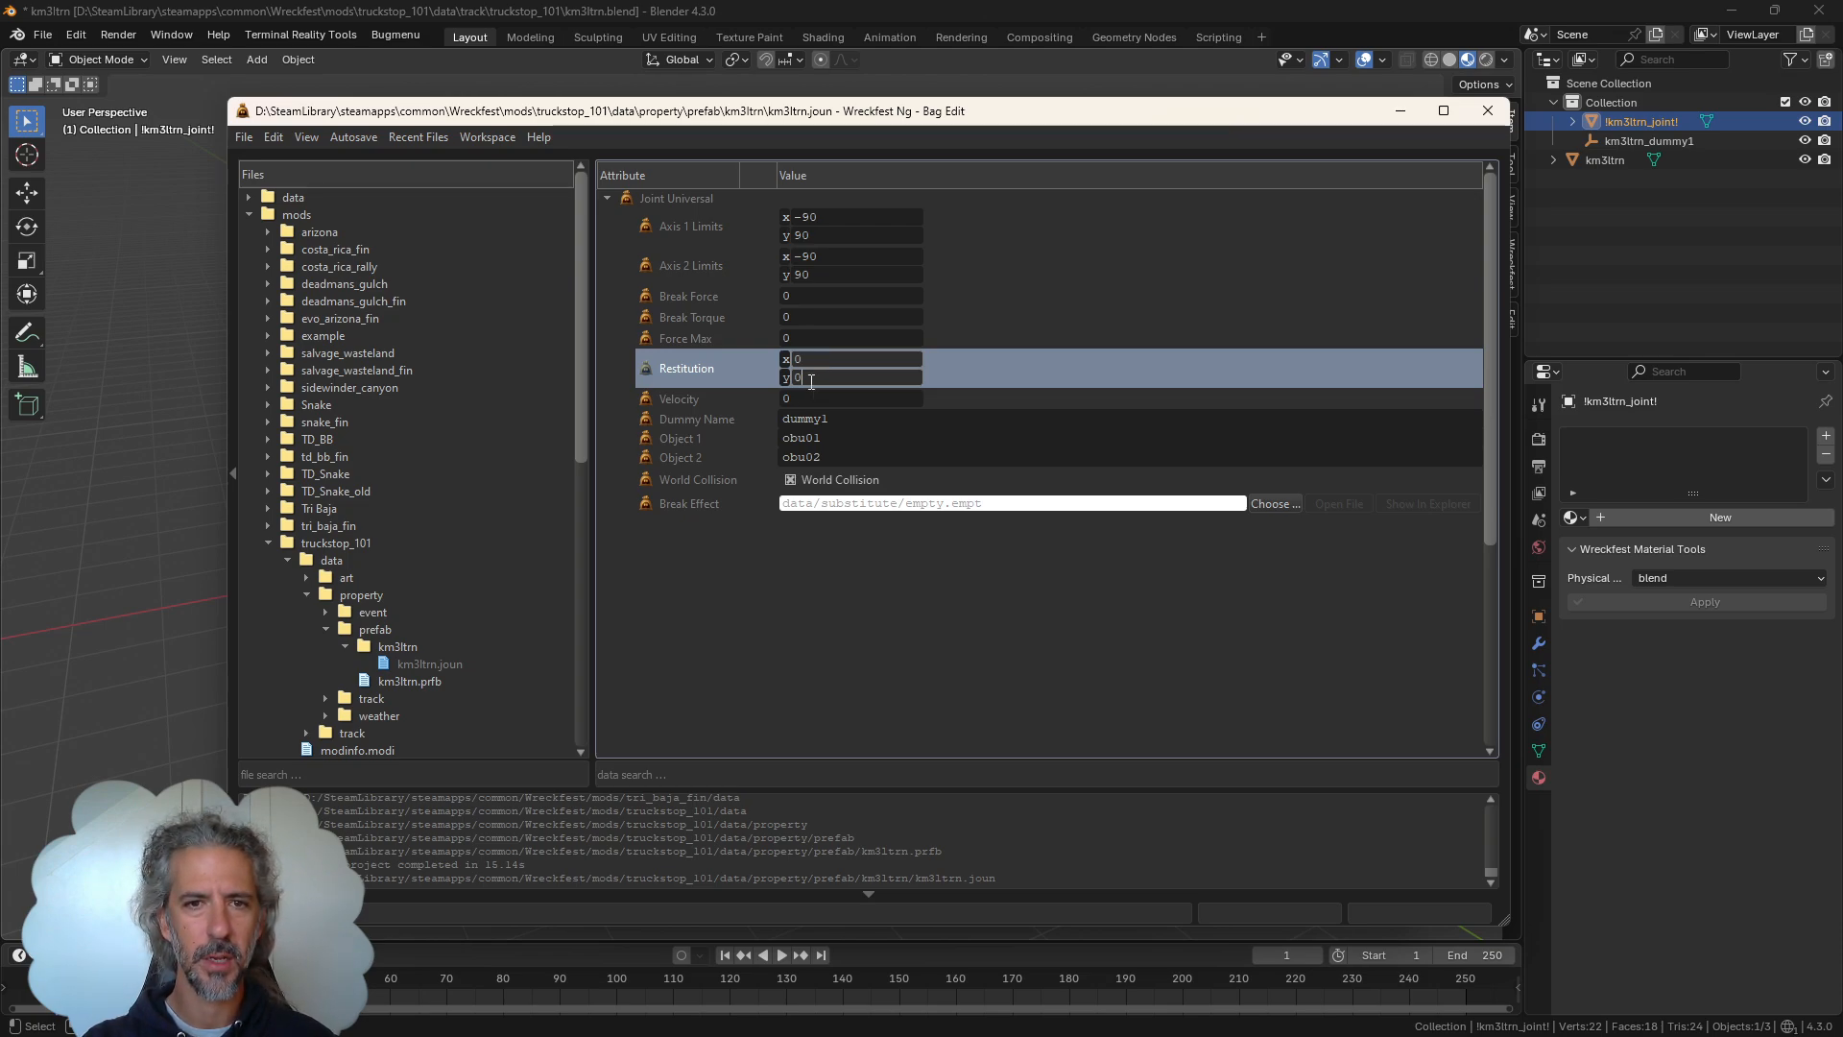
double_click(860, 419)
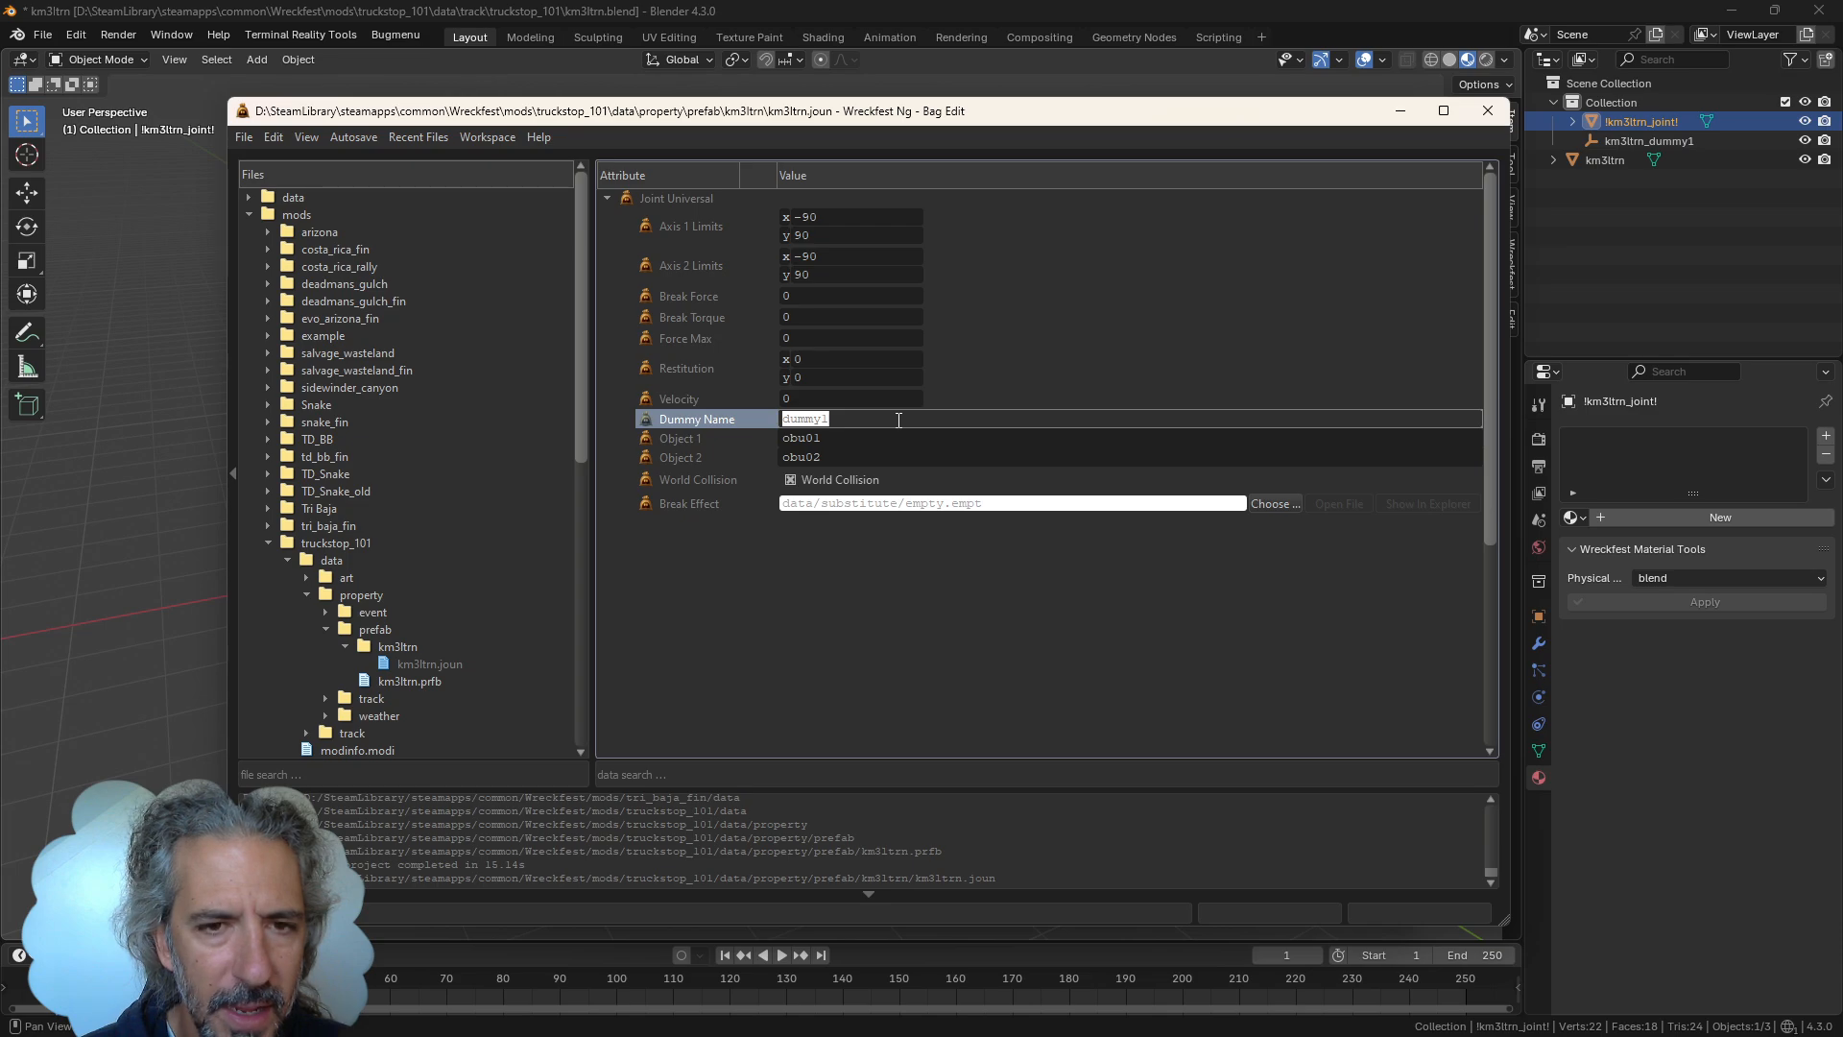
Select km3ltrn_dummy1 in Blender to compare its name with the joint's dummy name, and return to Bag Edit
click(1686, 140)
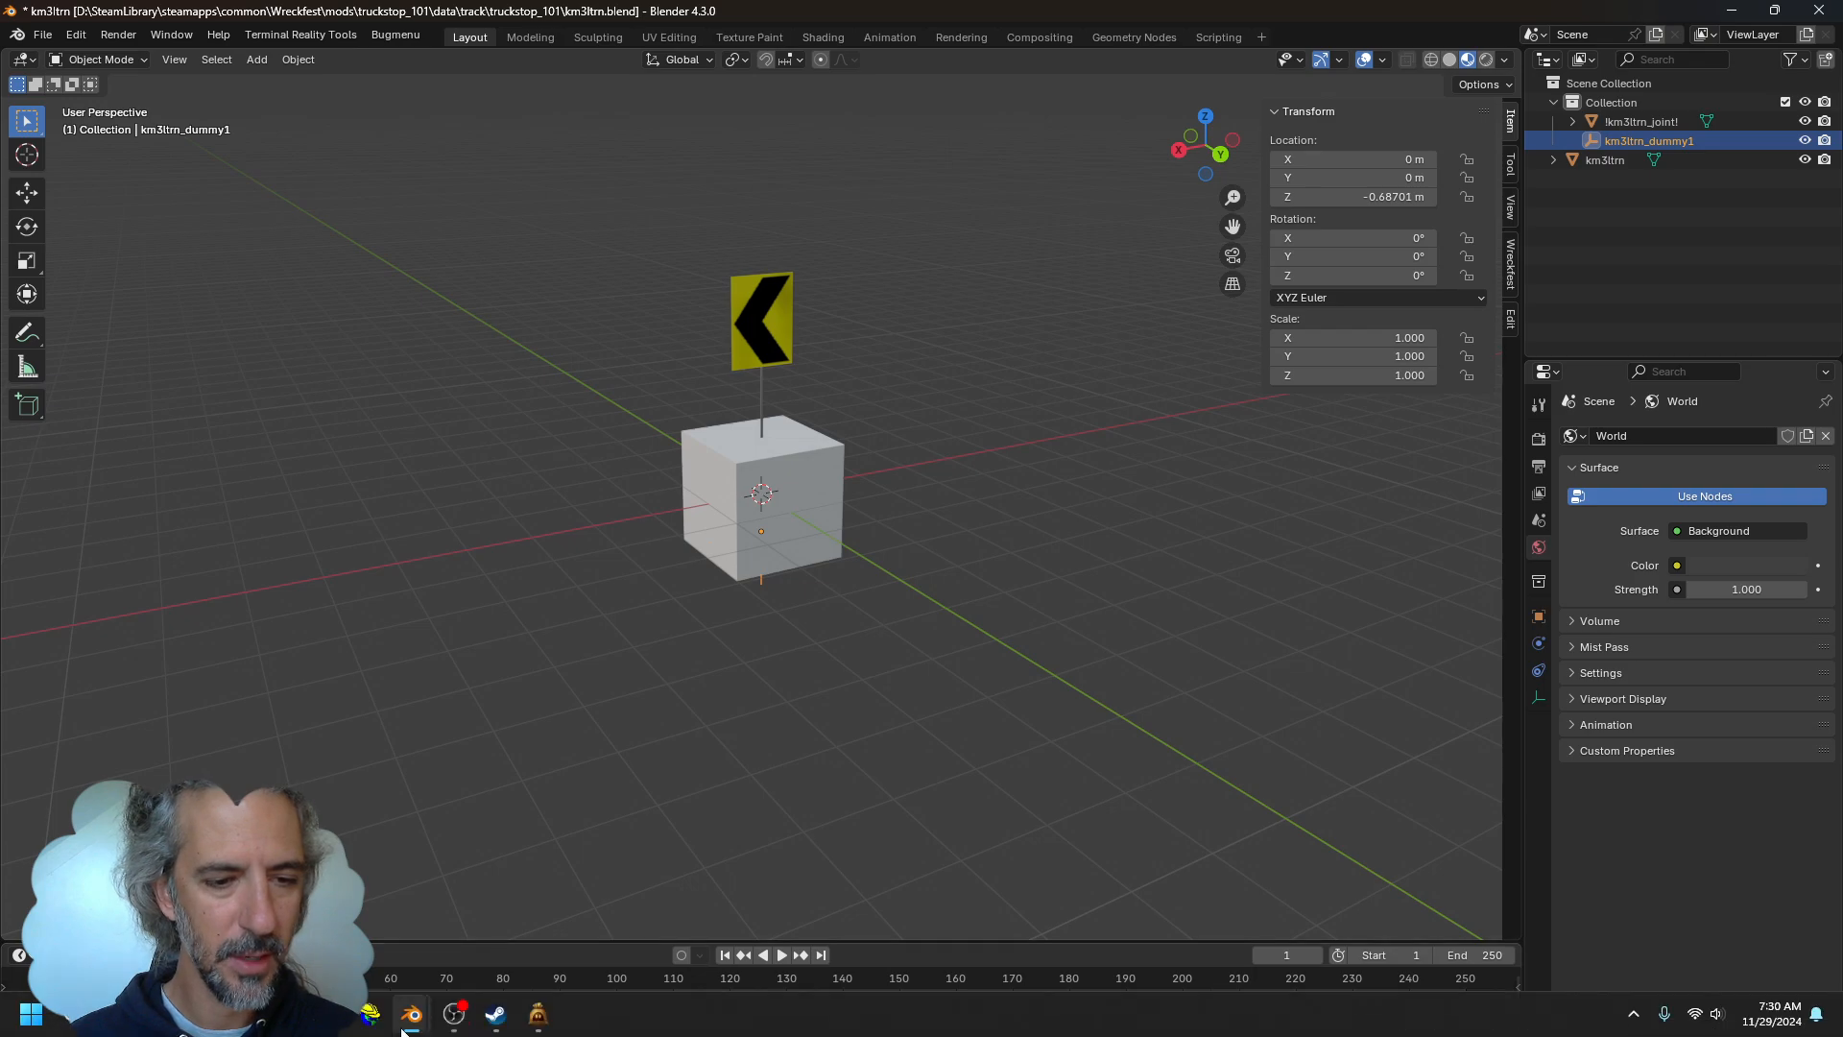
mouse_move(403, 1017)
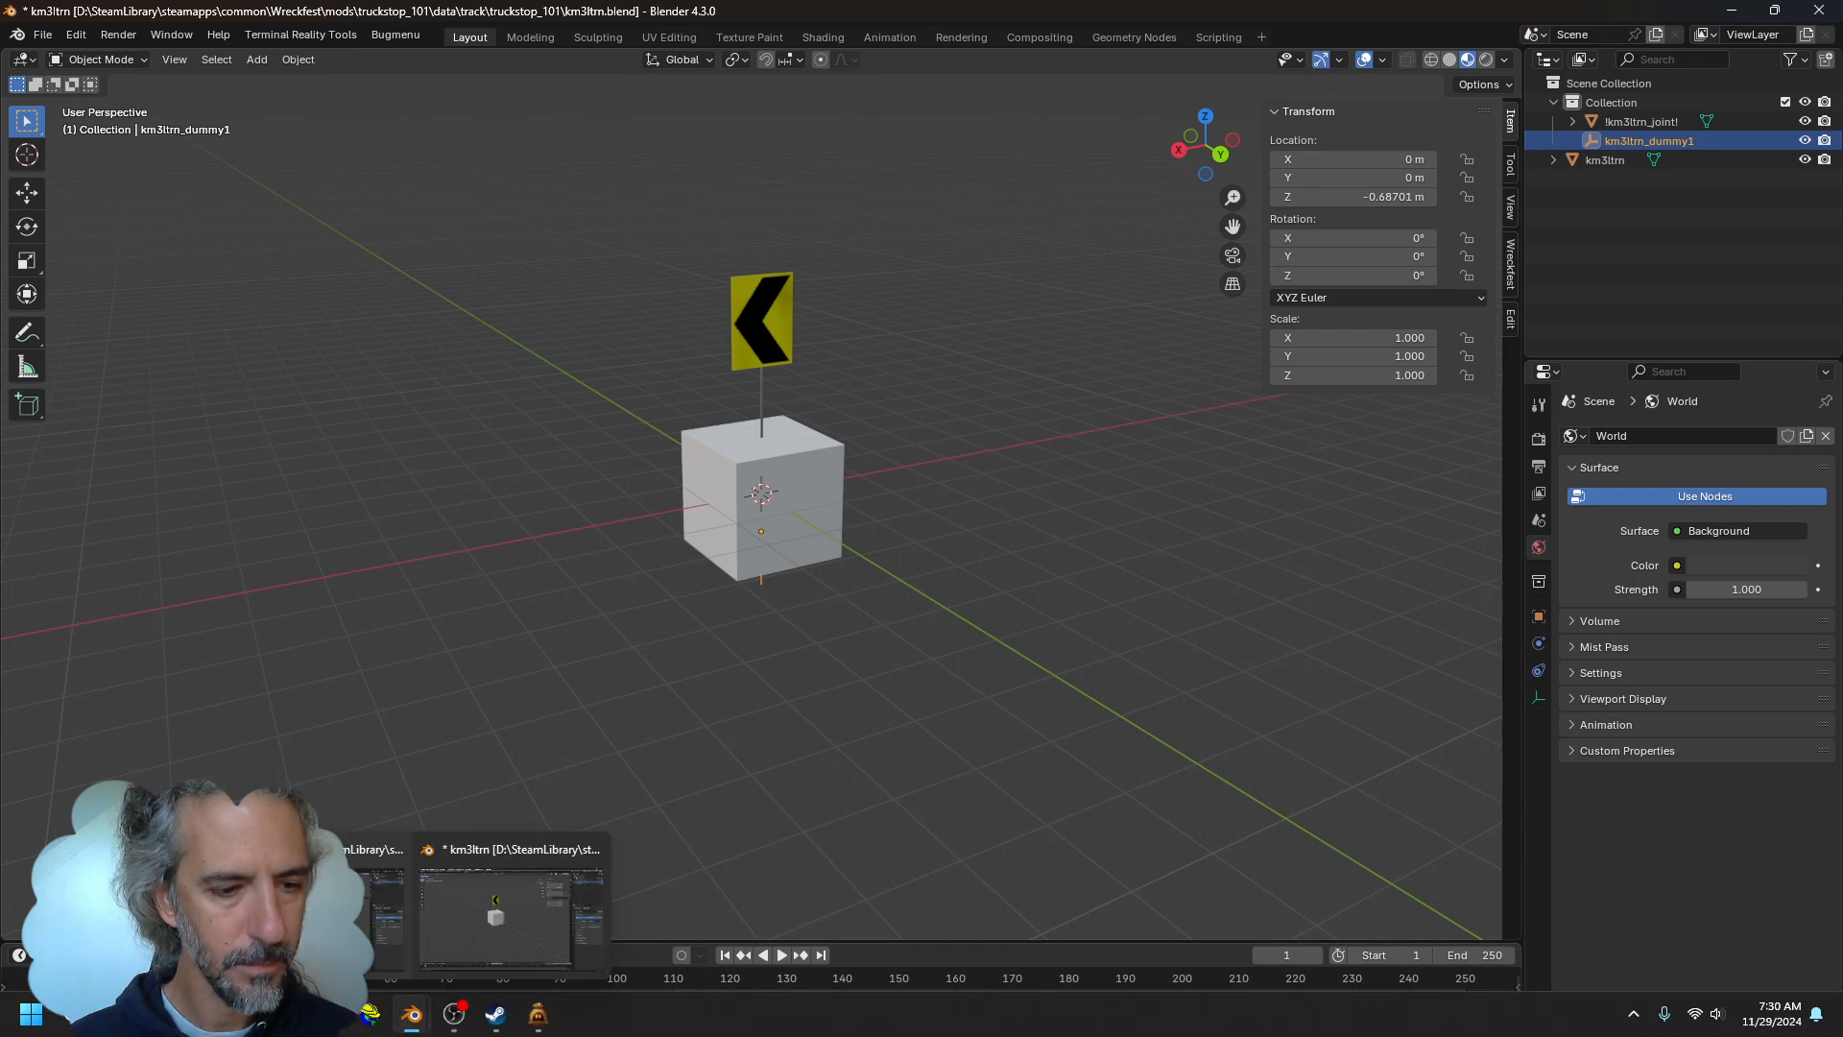
click(537, 1014)
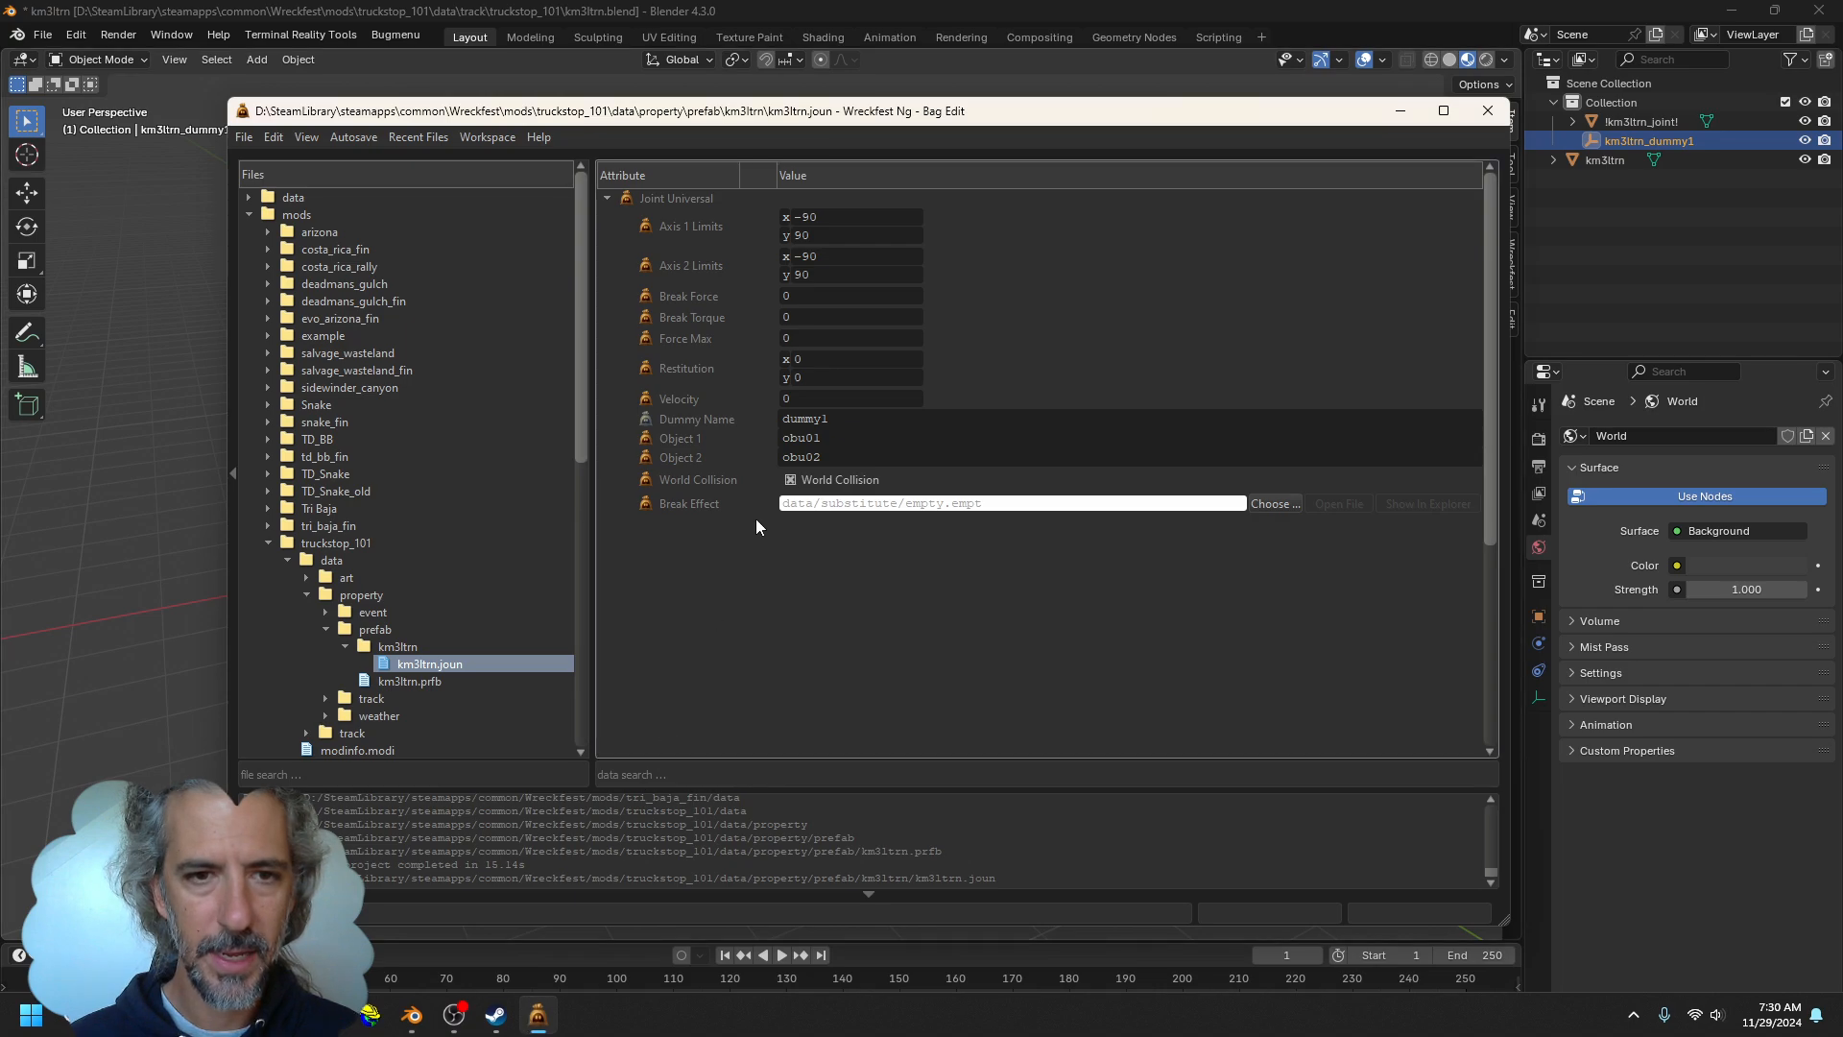
Set the joint's Object 1 to km3ltrn and clear the Object 2 name
double_click(848, 436)
text(km3ltrn)
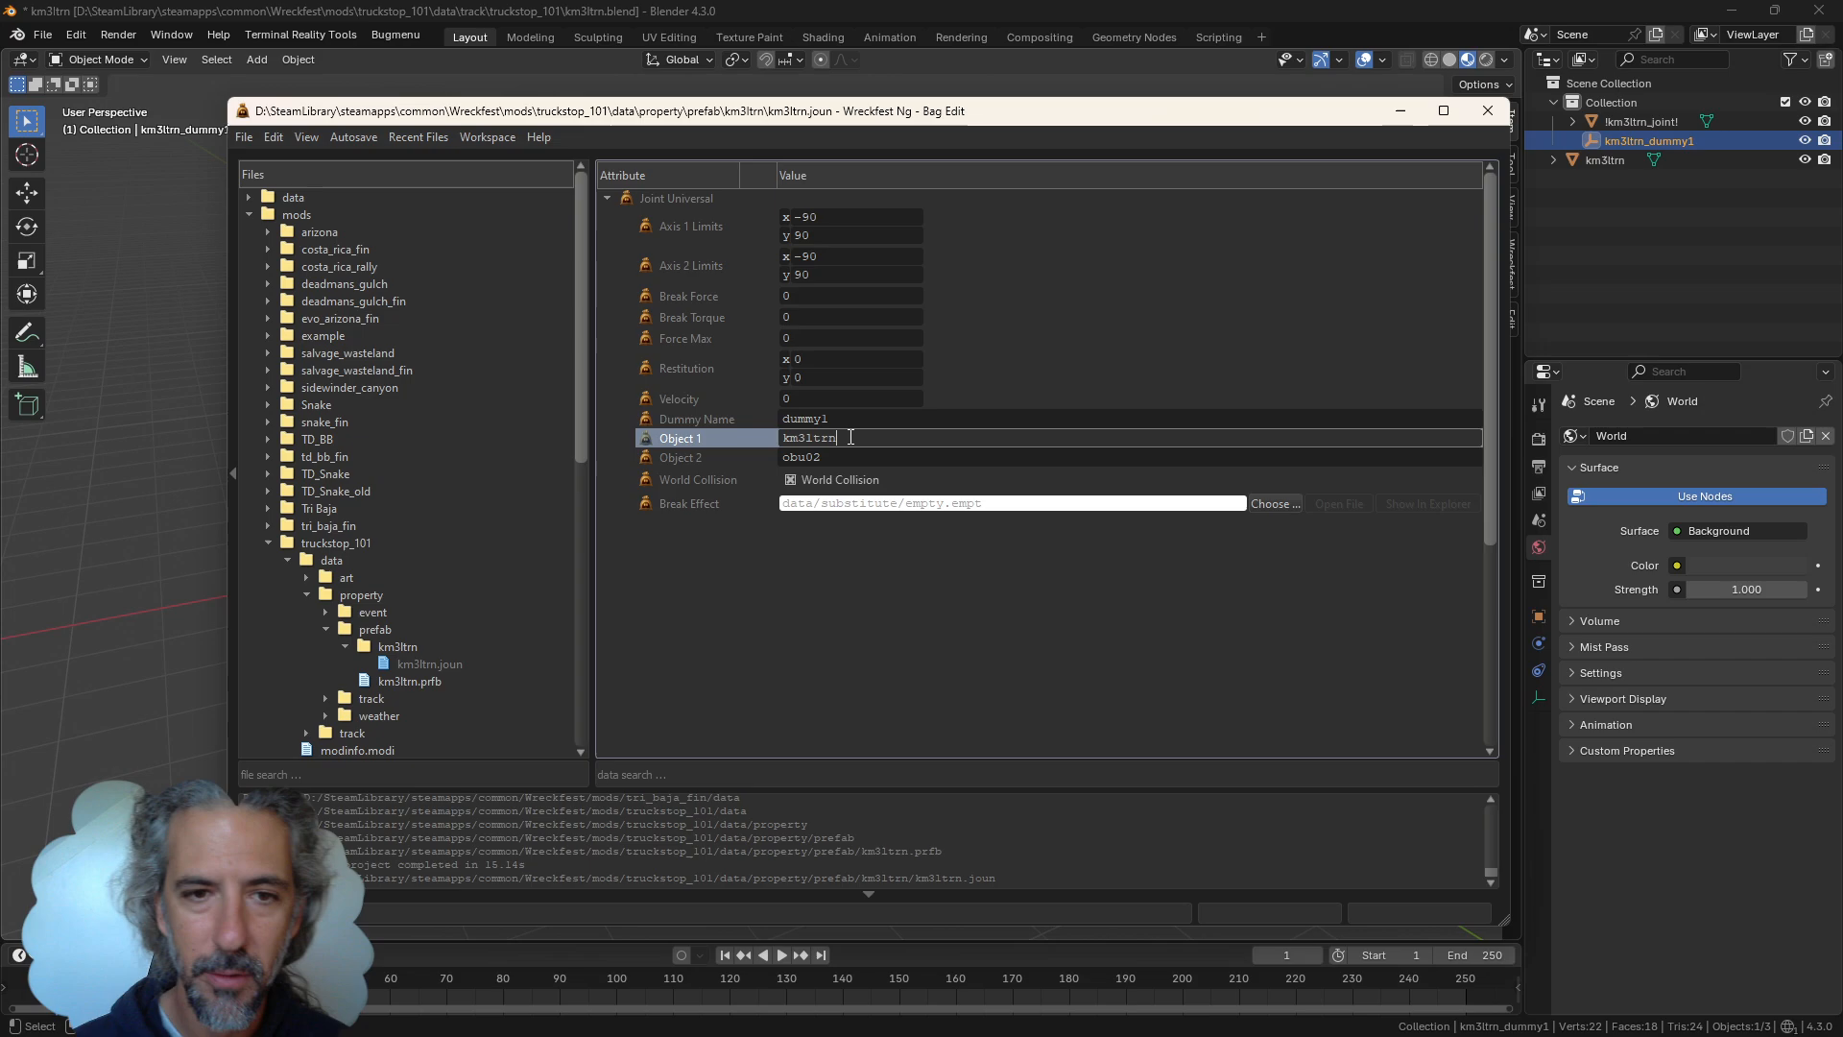
click(890, 453)
click(903, 455)
key(BackSpace)
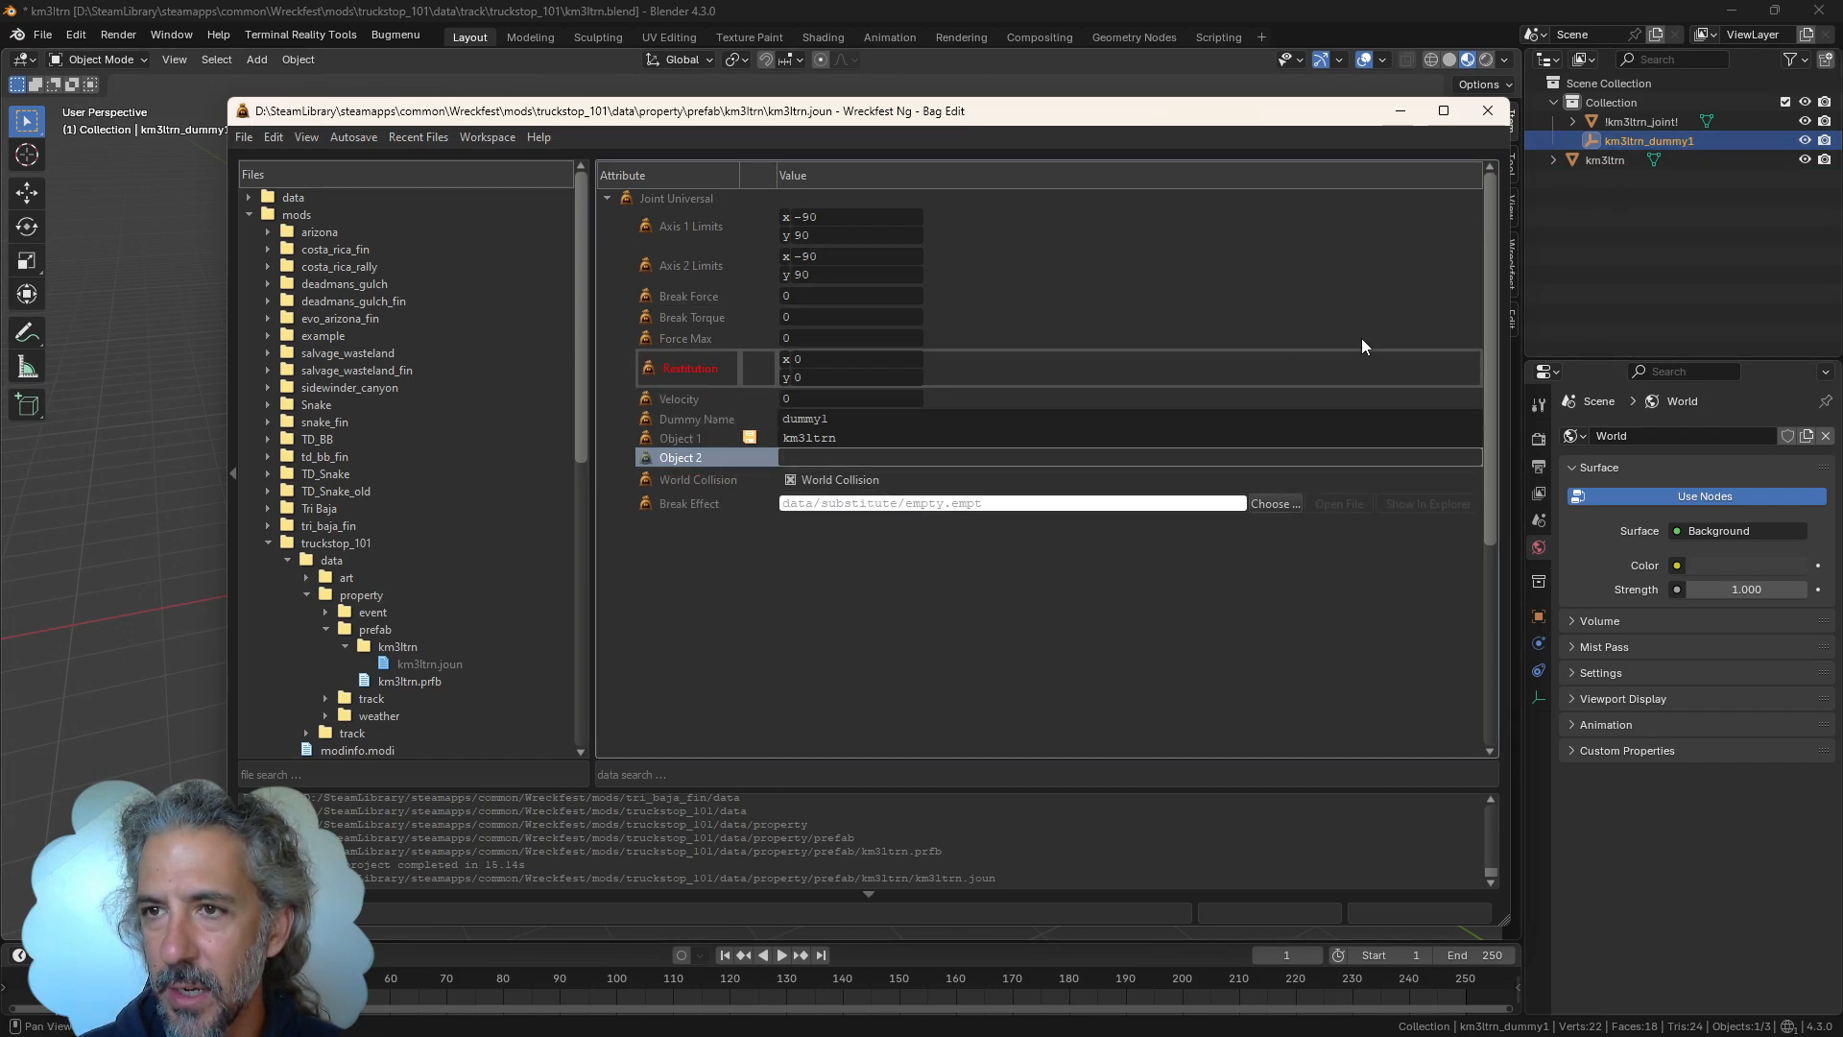
Recheck the joint's dummy name and save all edited prefab and joint files
double_click(842, 414)
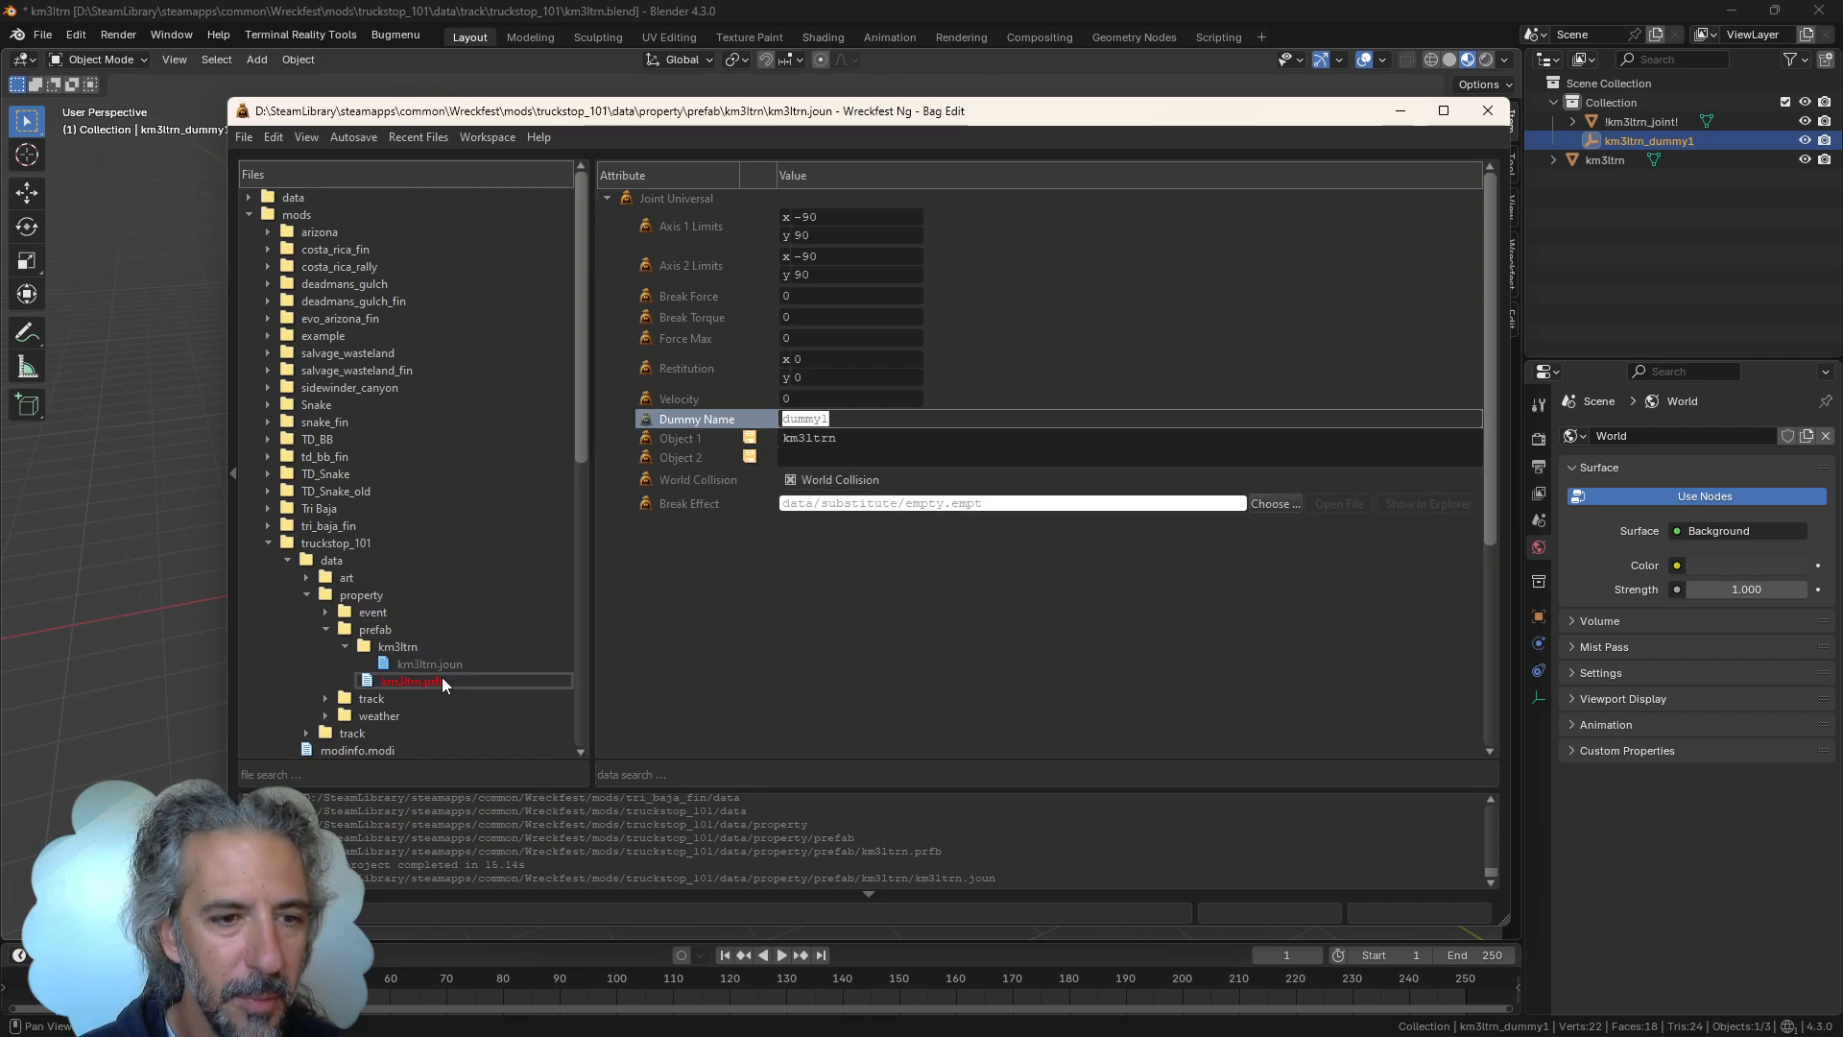
click(242, 136)
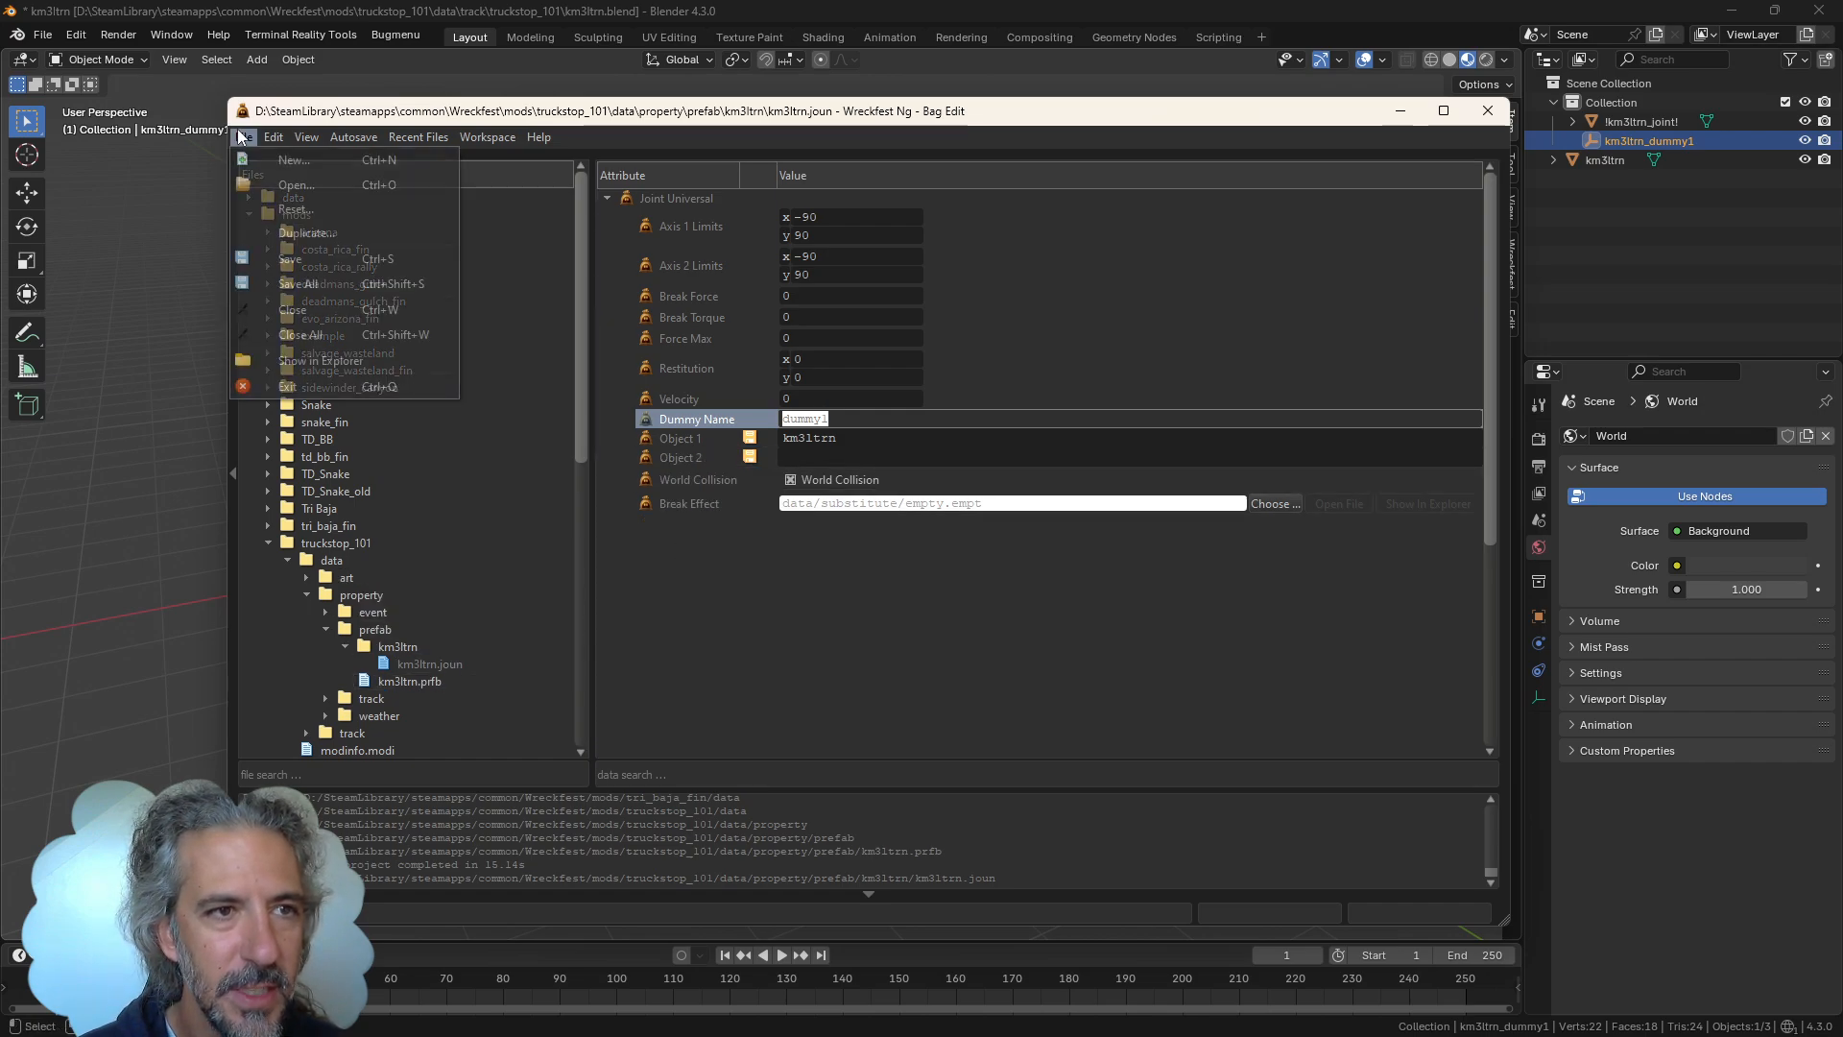
click(324, 275)
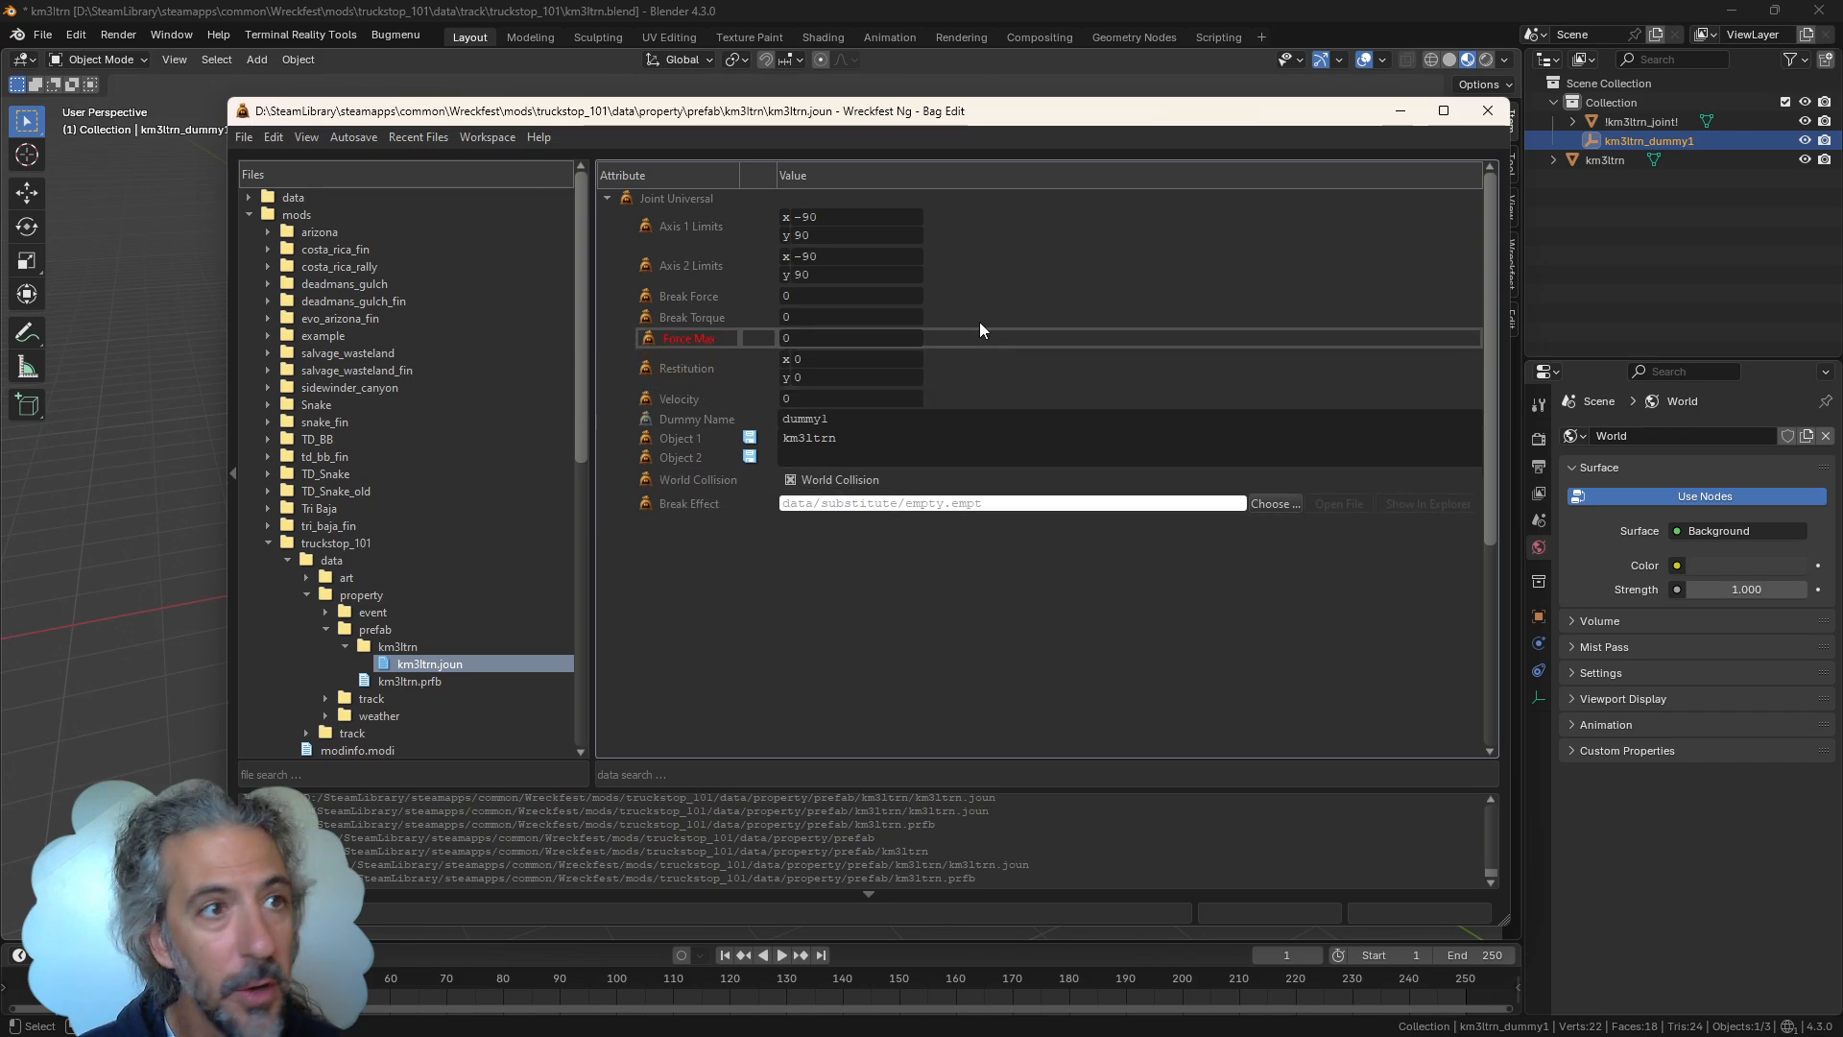
Switch to Blender and save km3ltrn.blend
click(878, 8)
click(42, 34)
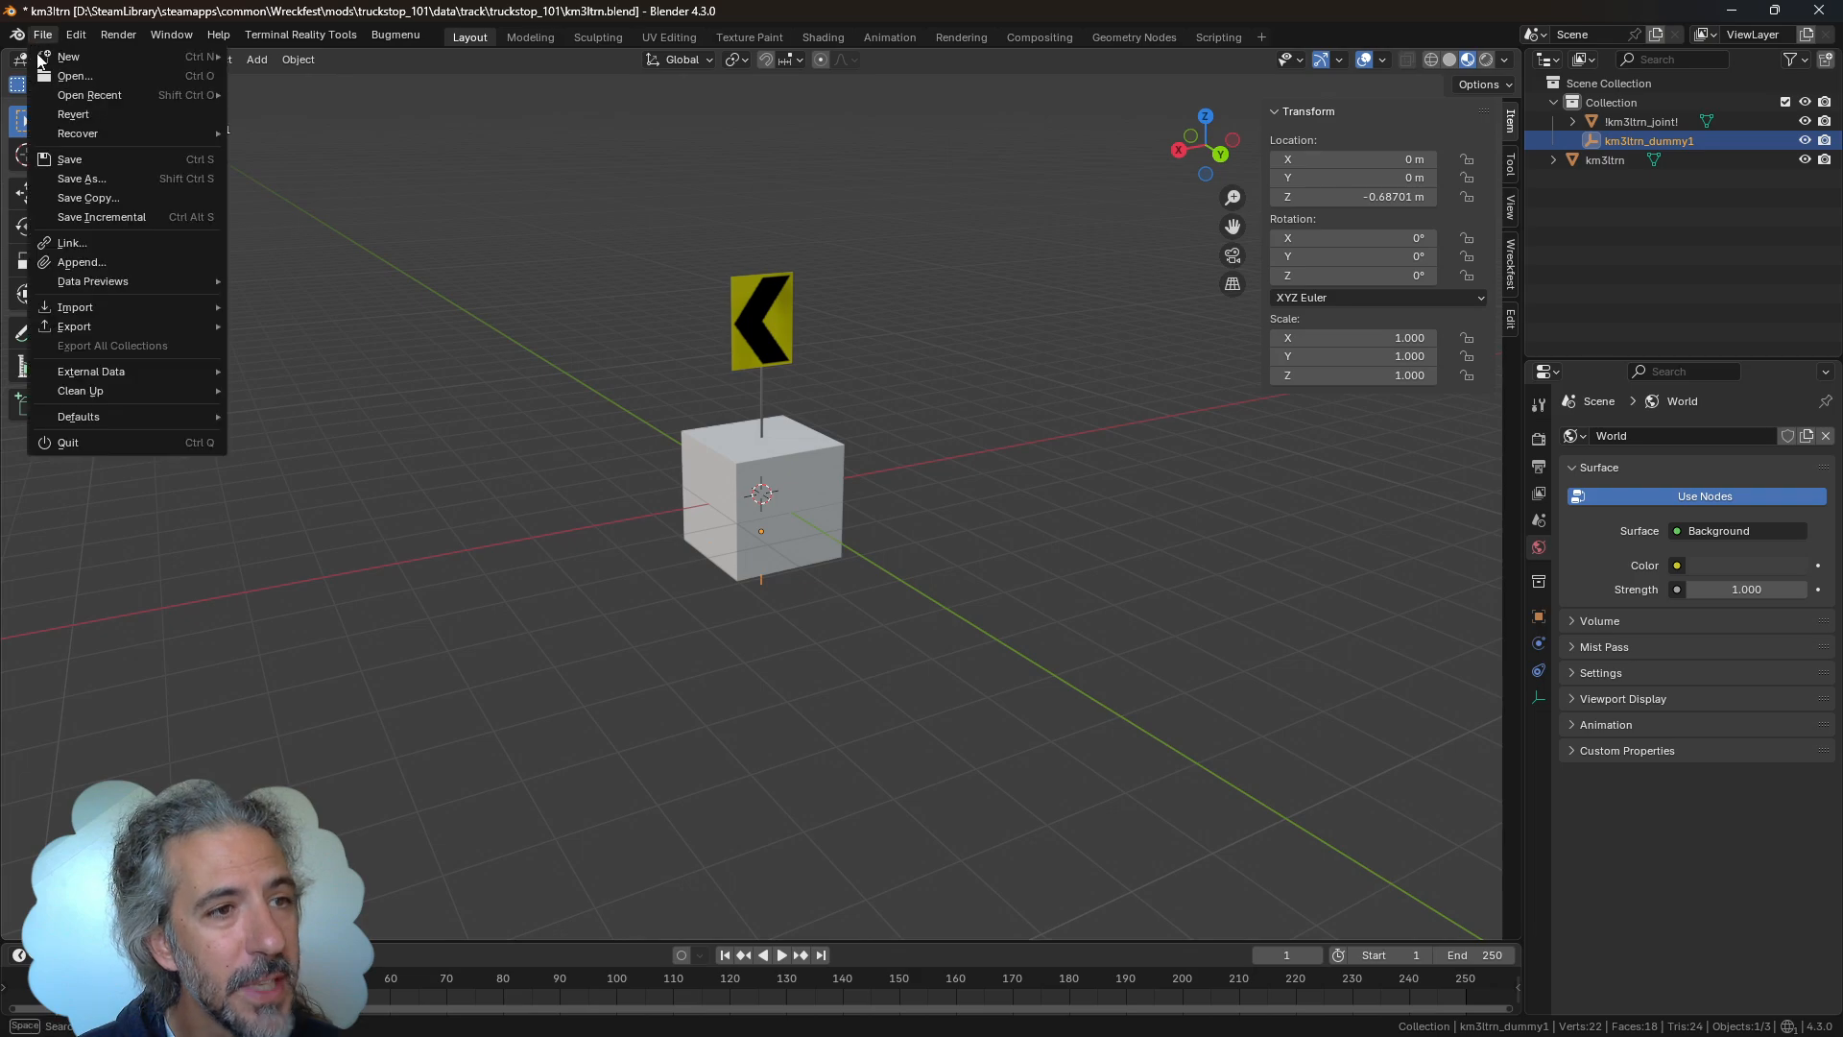
click(67, 152)
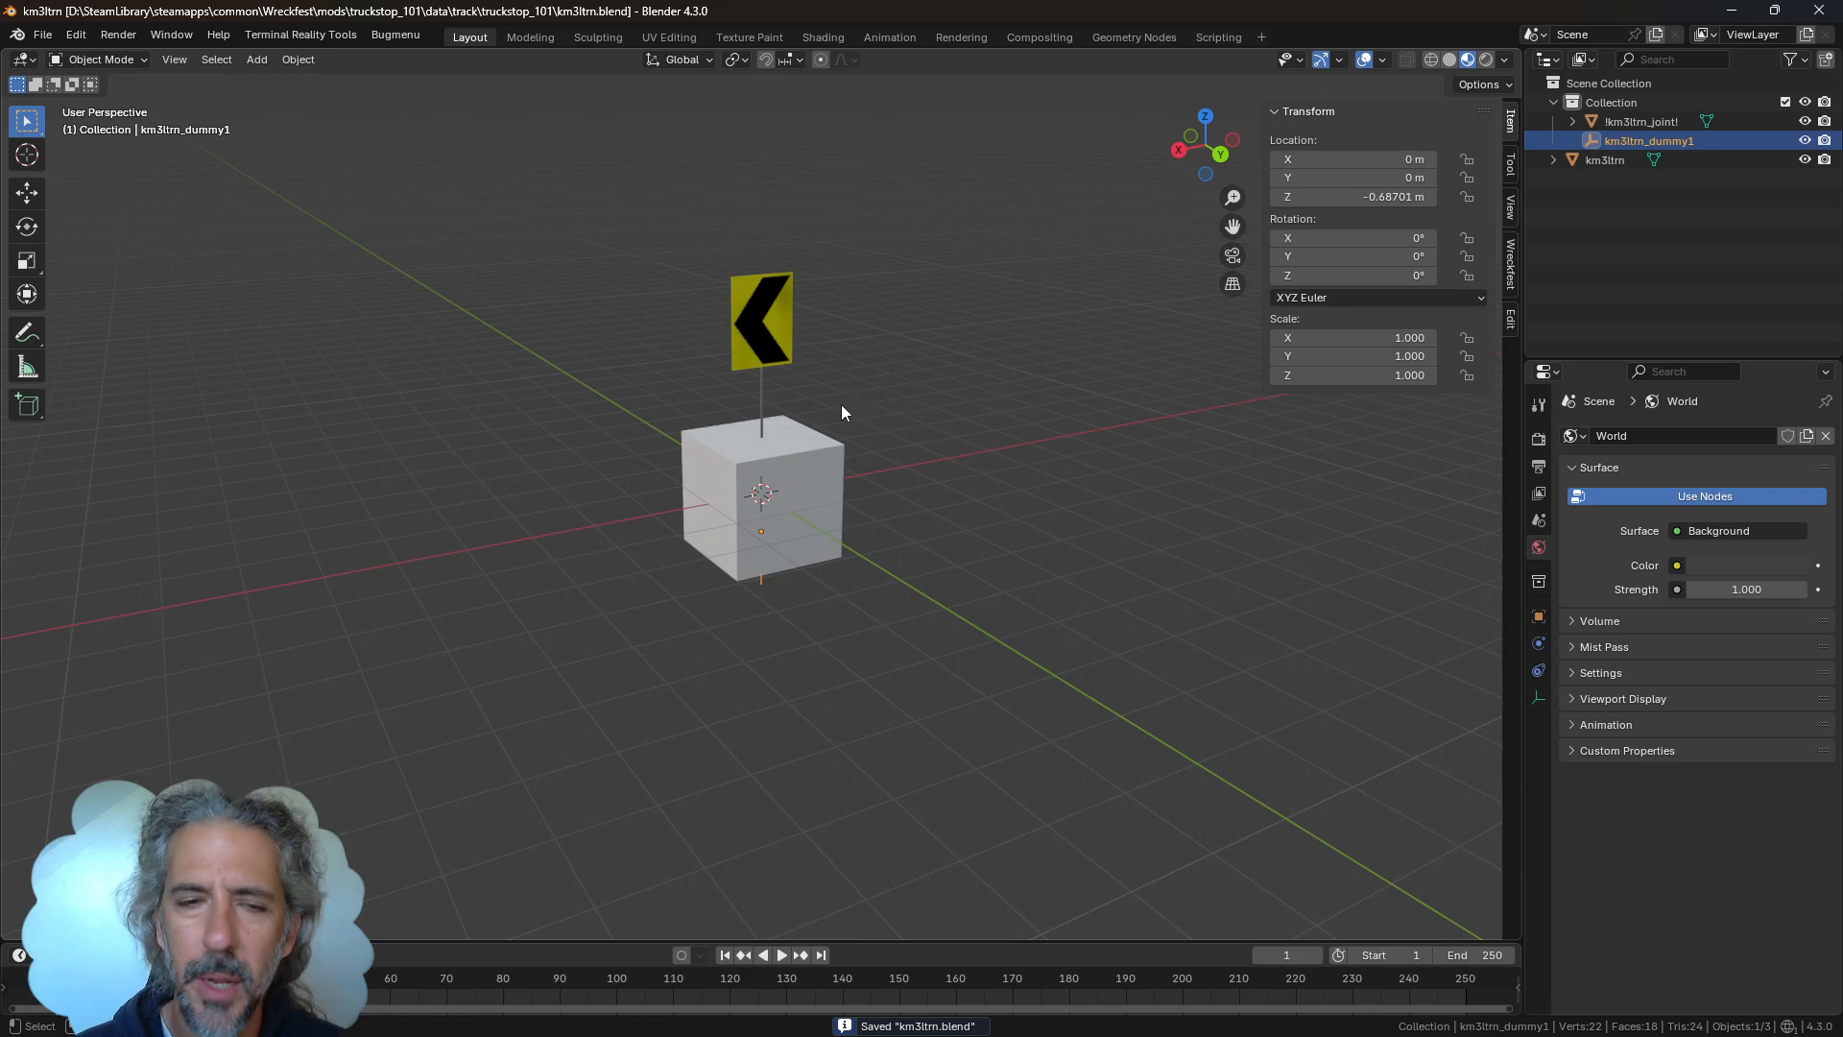
Open the recent file truckstop_101_smth2.blend, saving the changes and the modified image of km3ltrn.blend
click(42, 35)
mouse_move(68, 132)
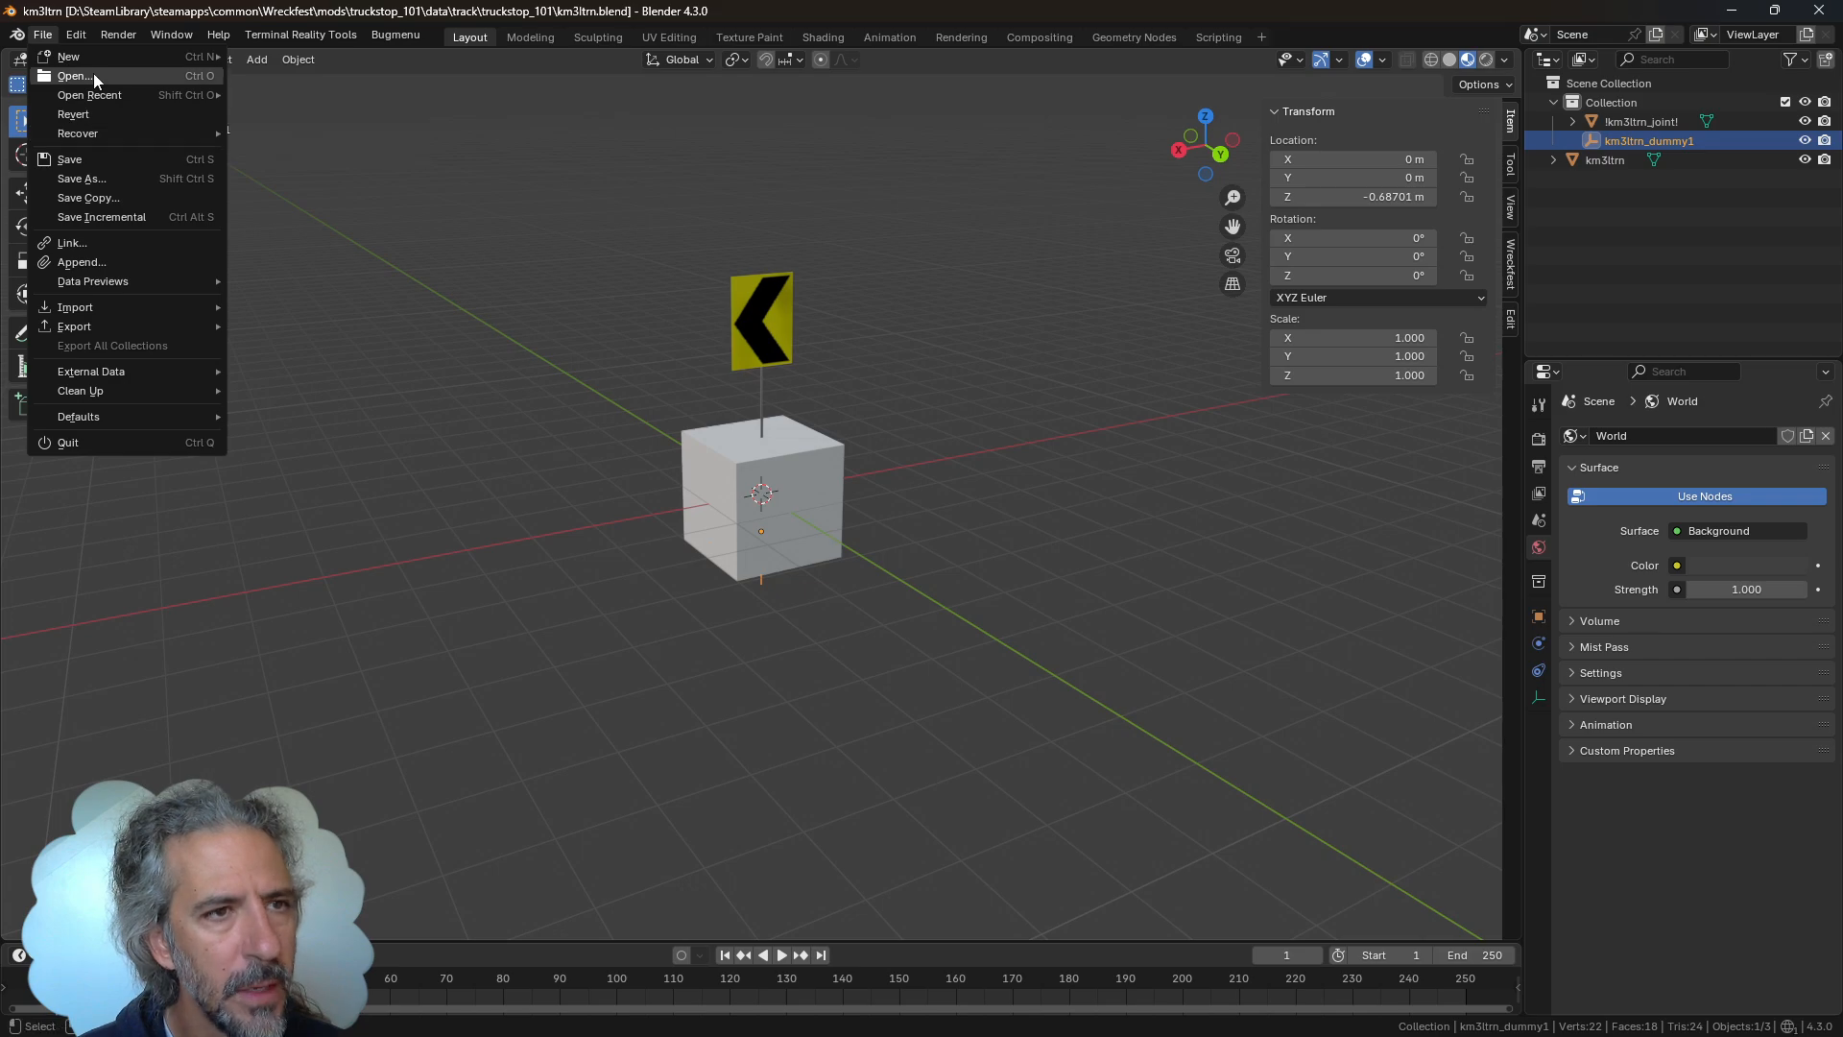
mouse_move(91, 95)
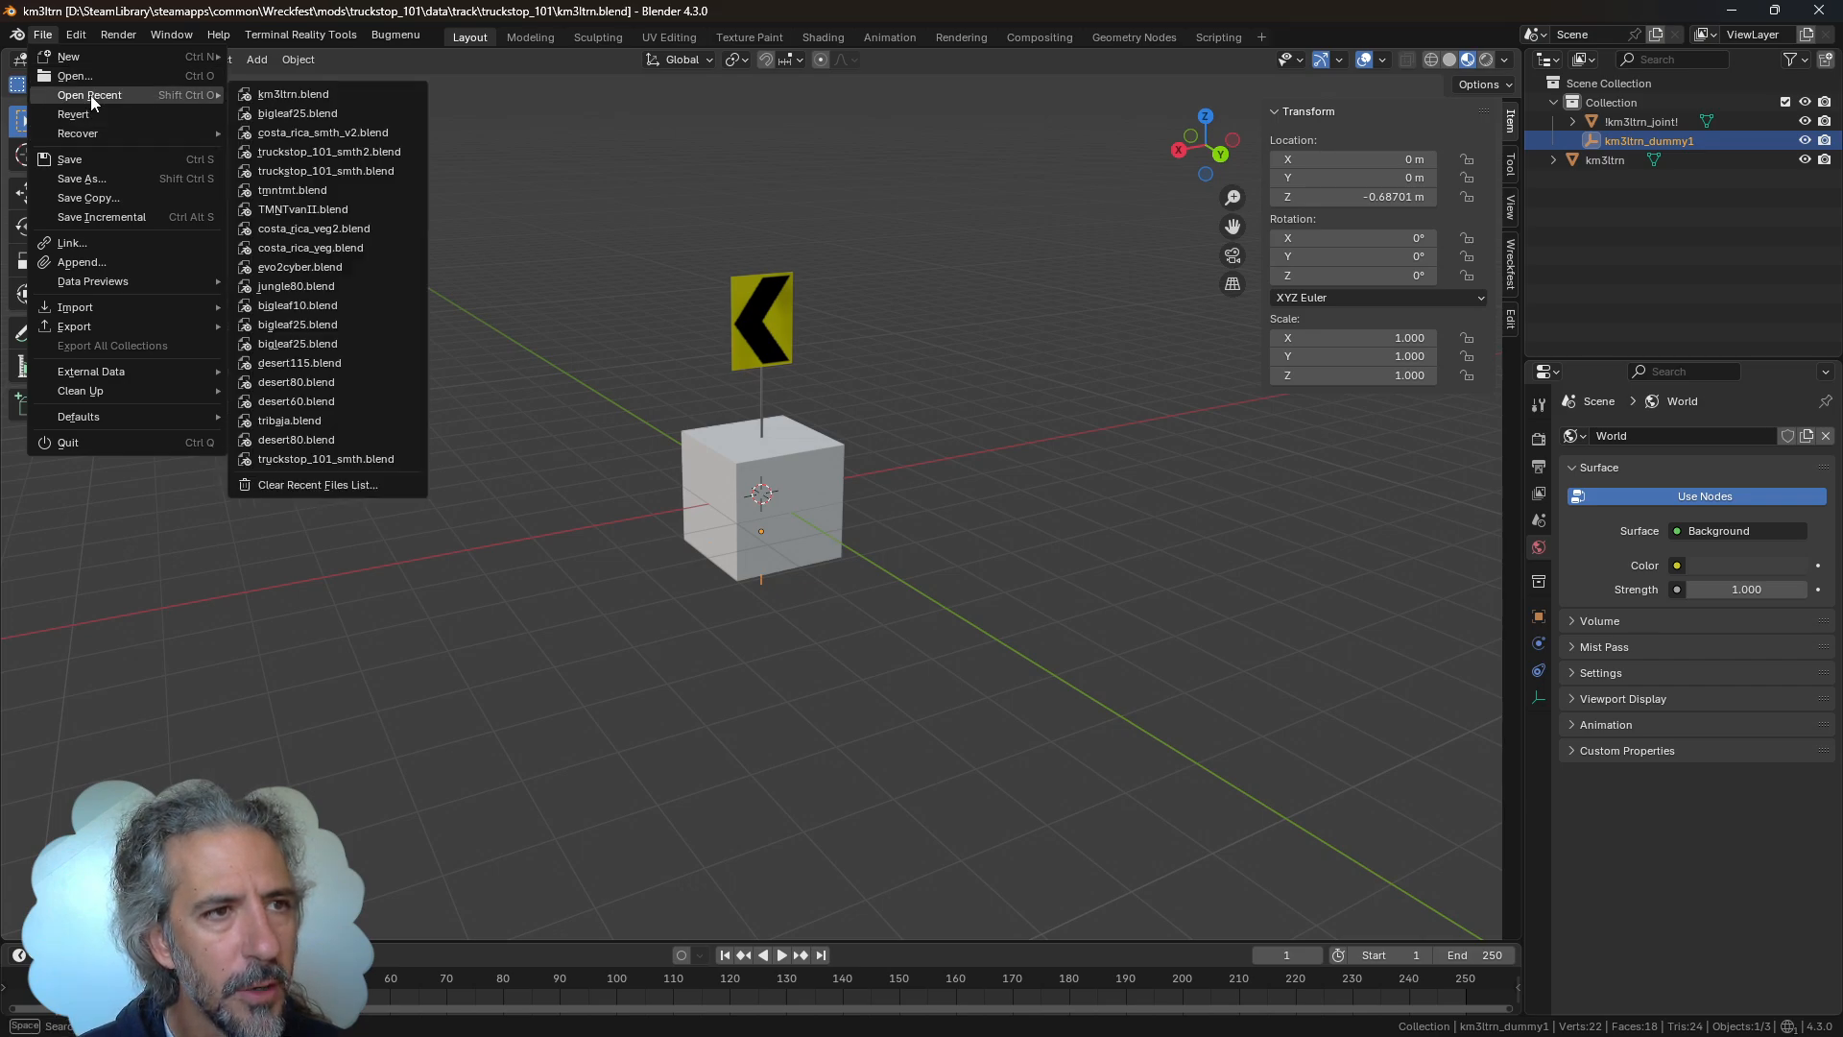
click(374, 153)
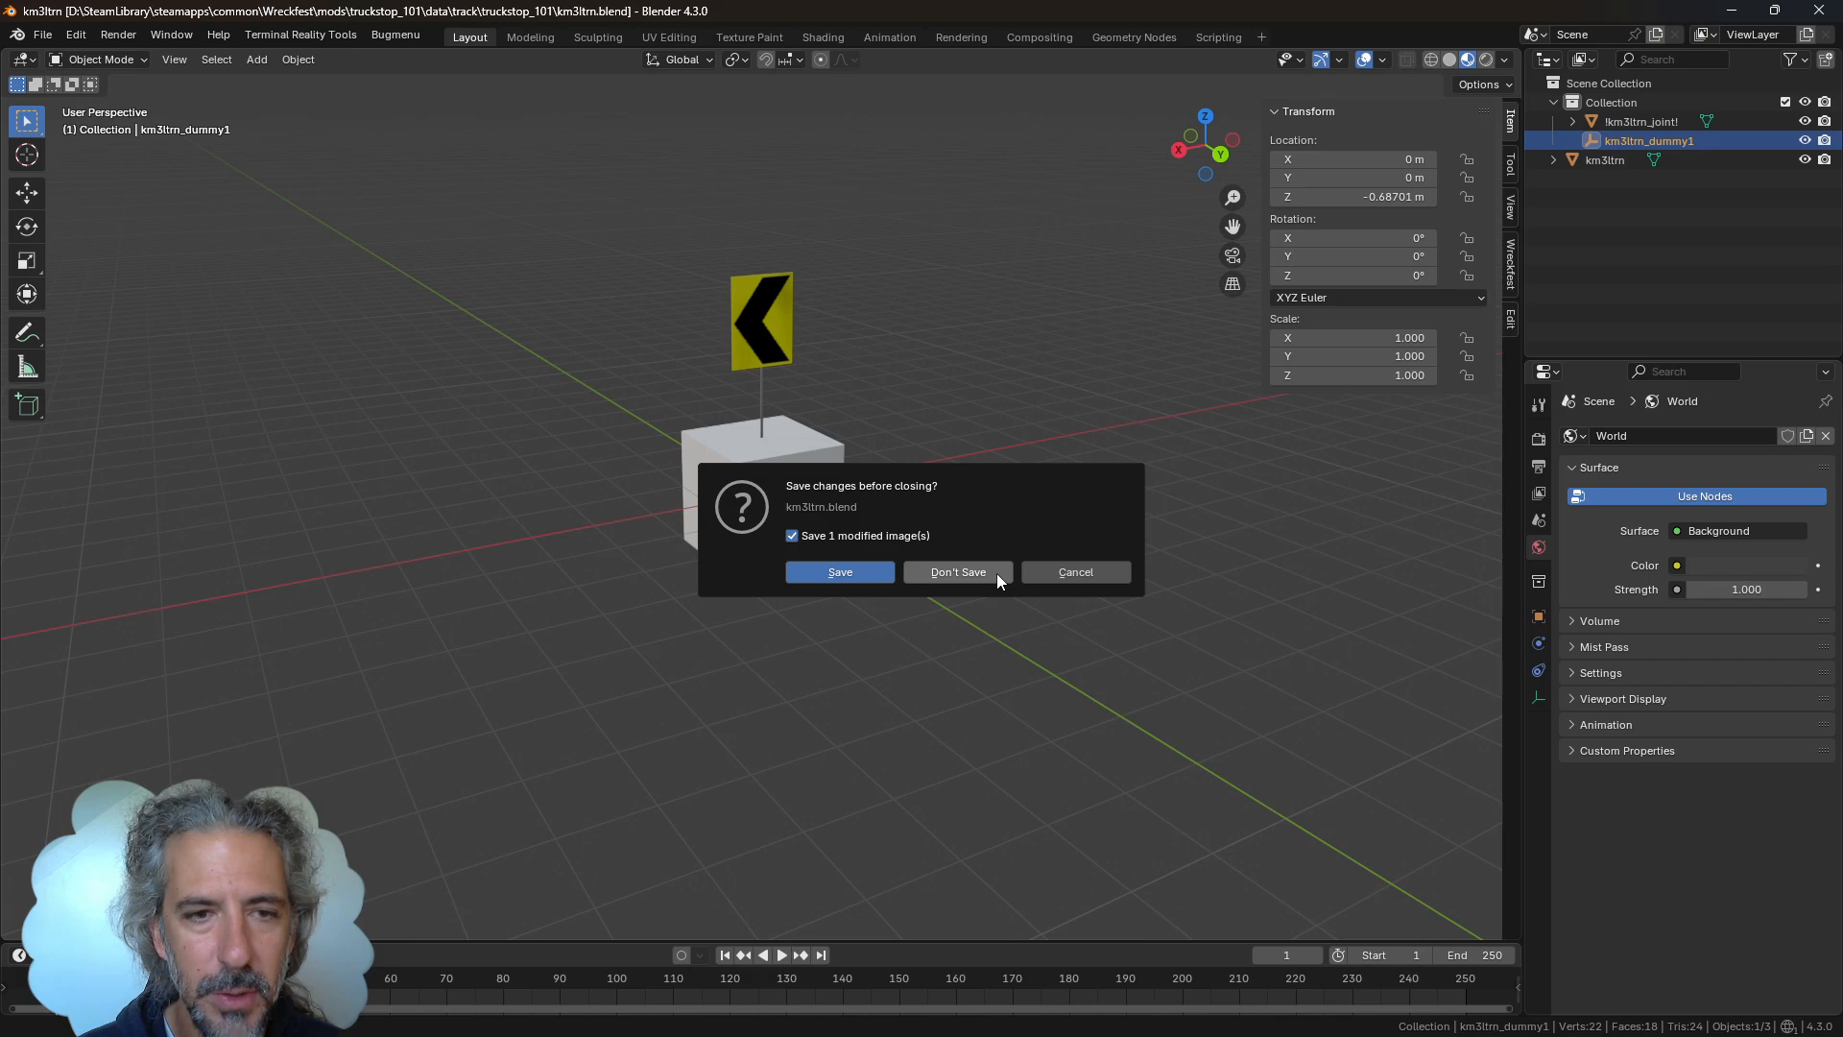
click(839, 572)
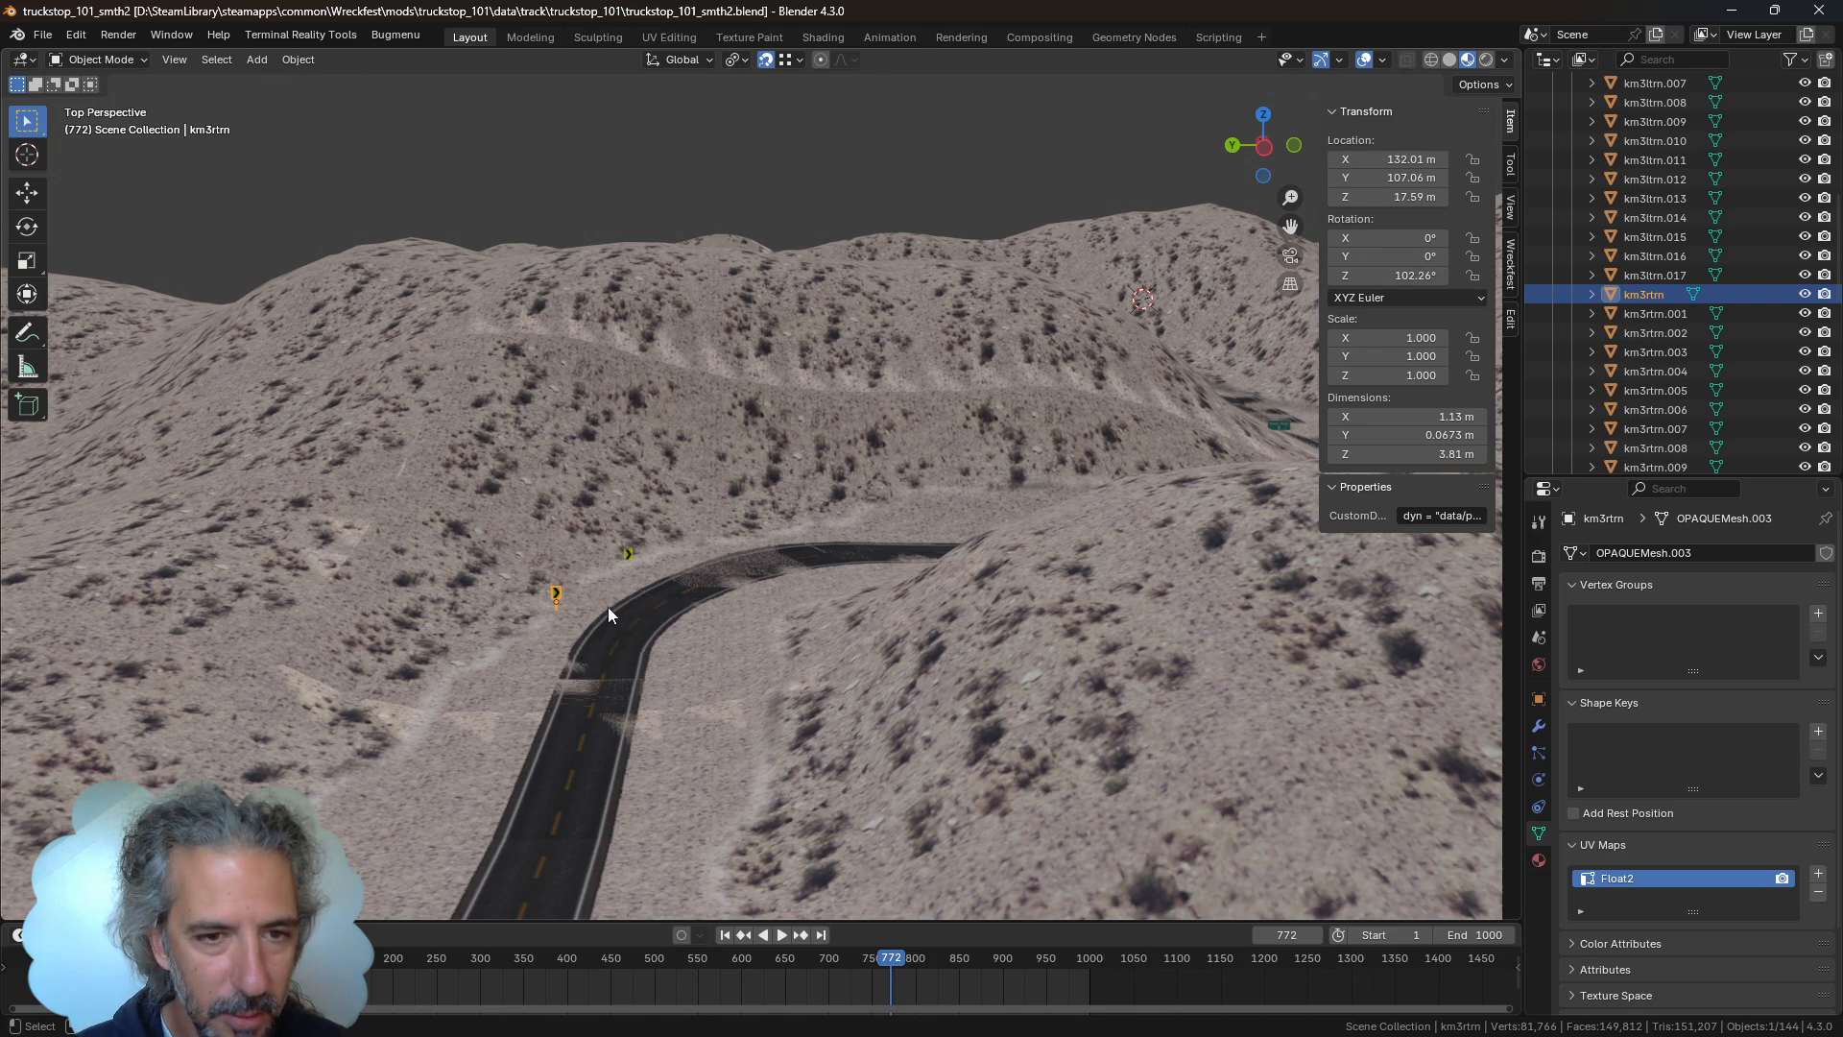
Select the turn sign km3ltrn.005 beside the road curve and locate it in the turnsigns collection
key(shift+grave)
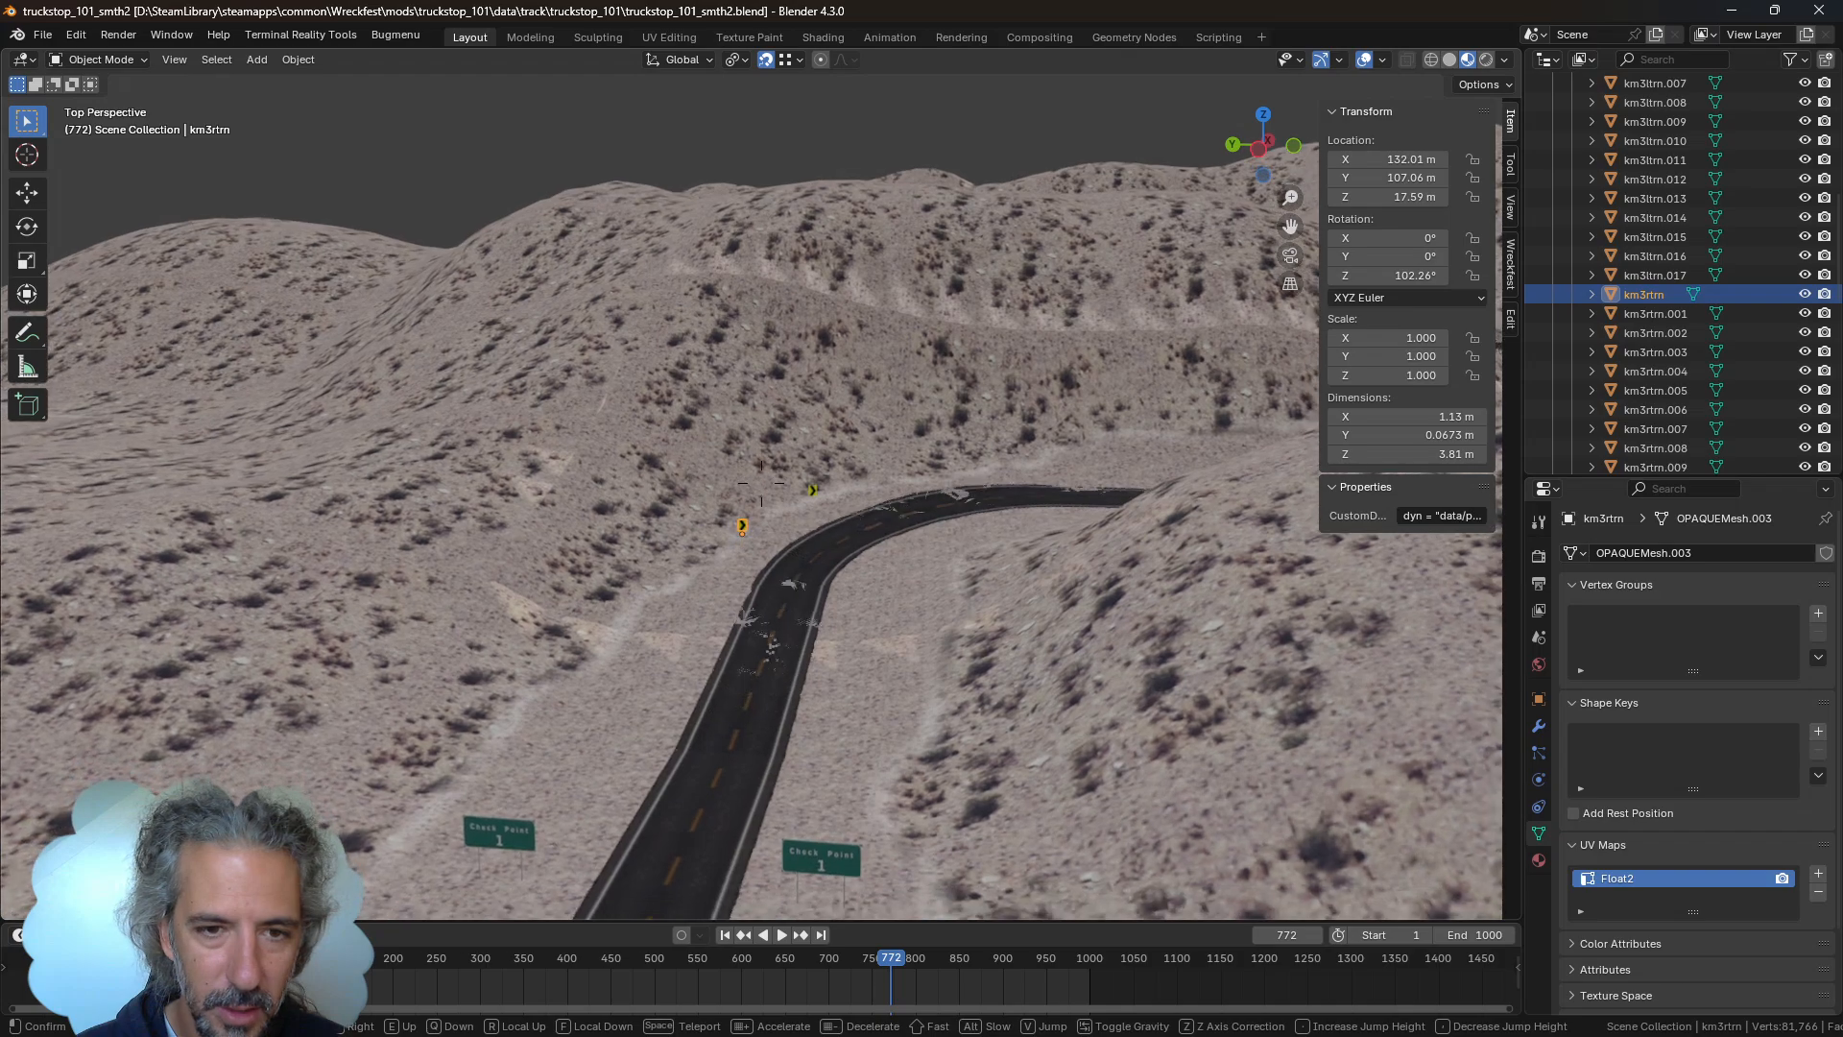
key(w)
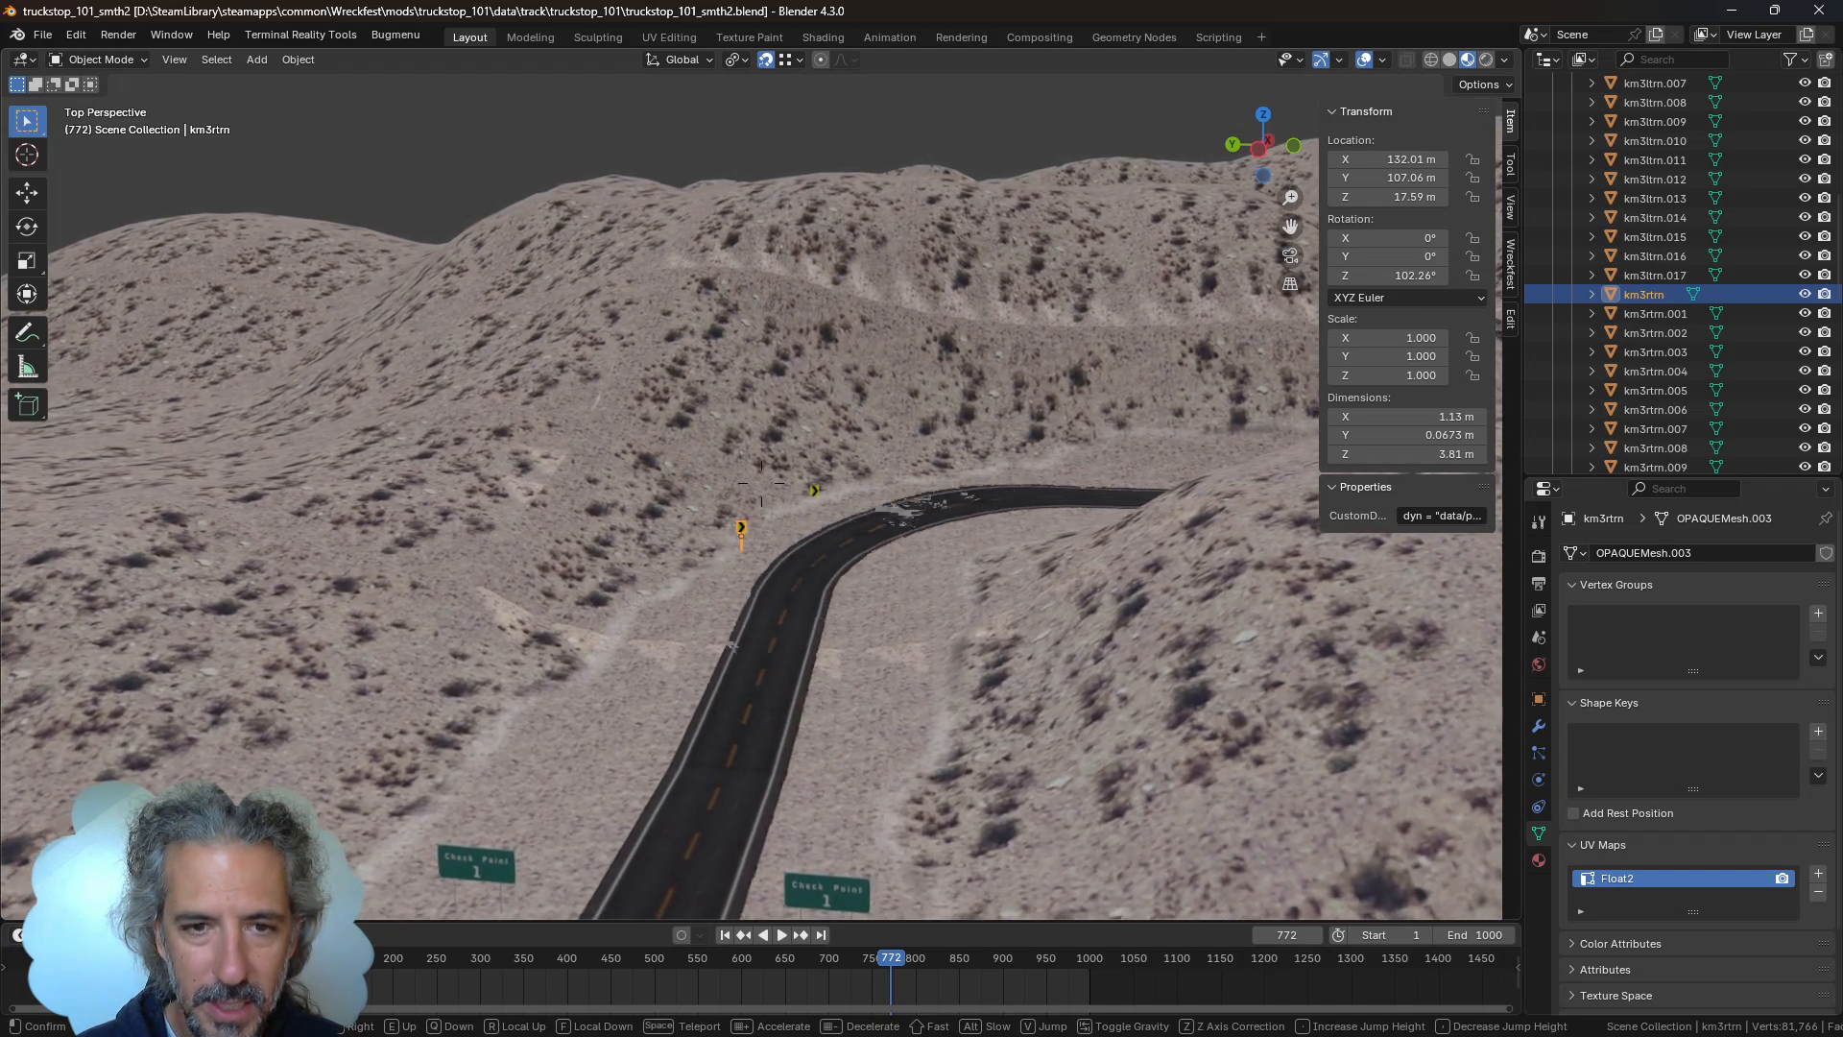
key(w)
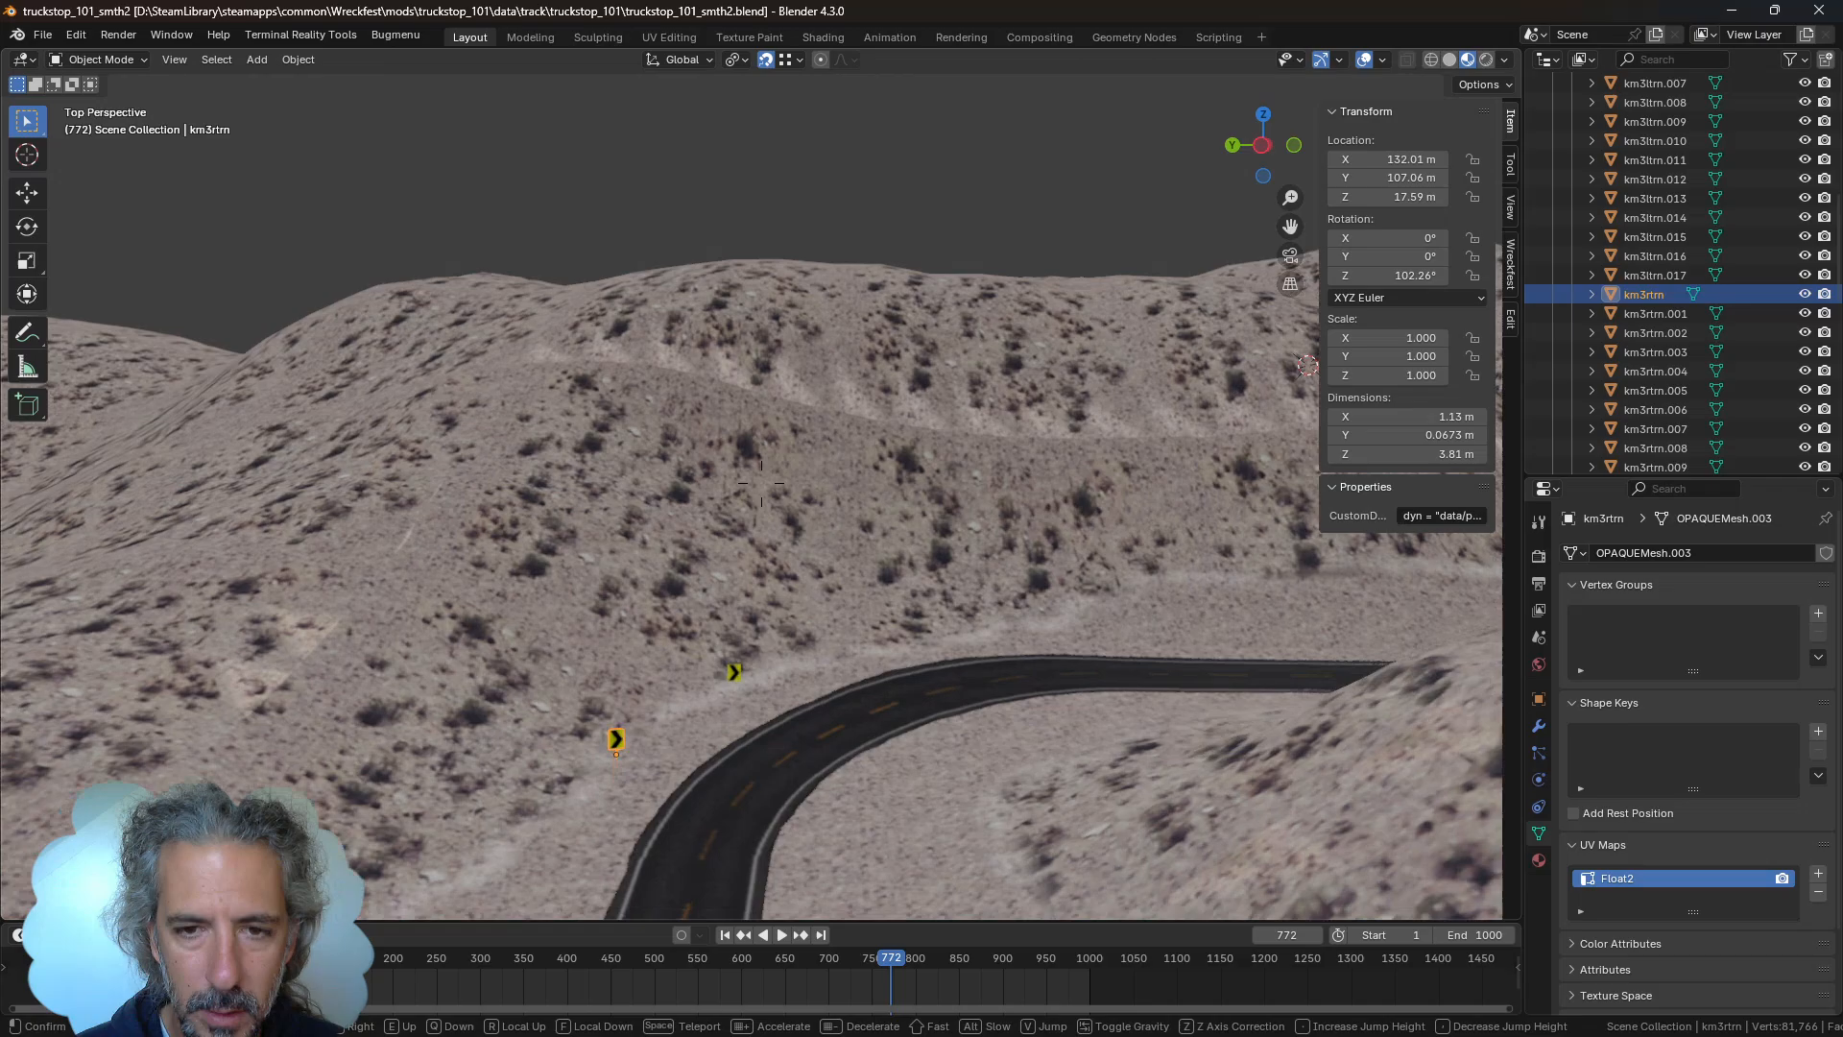
key(w)
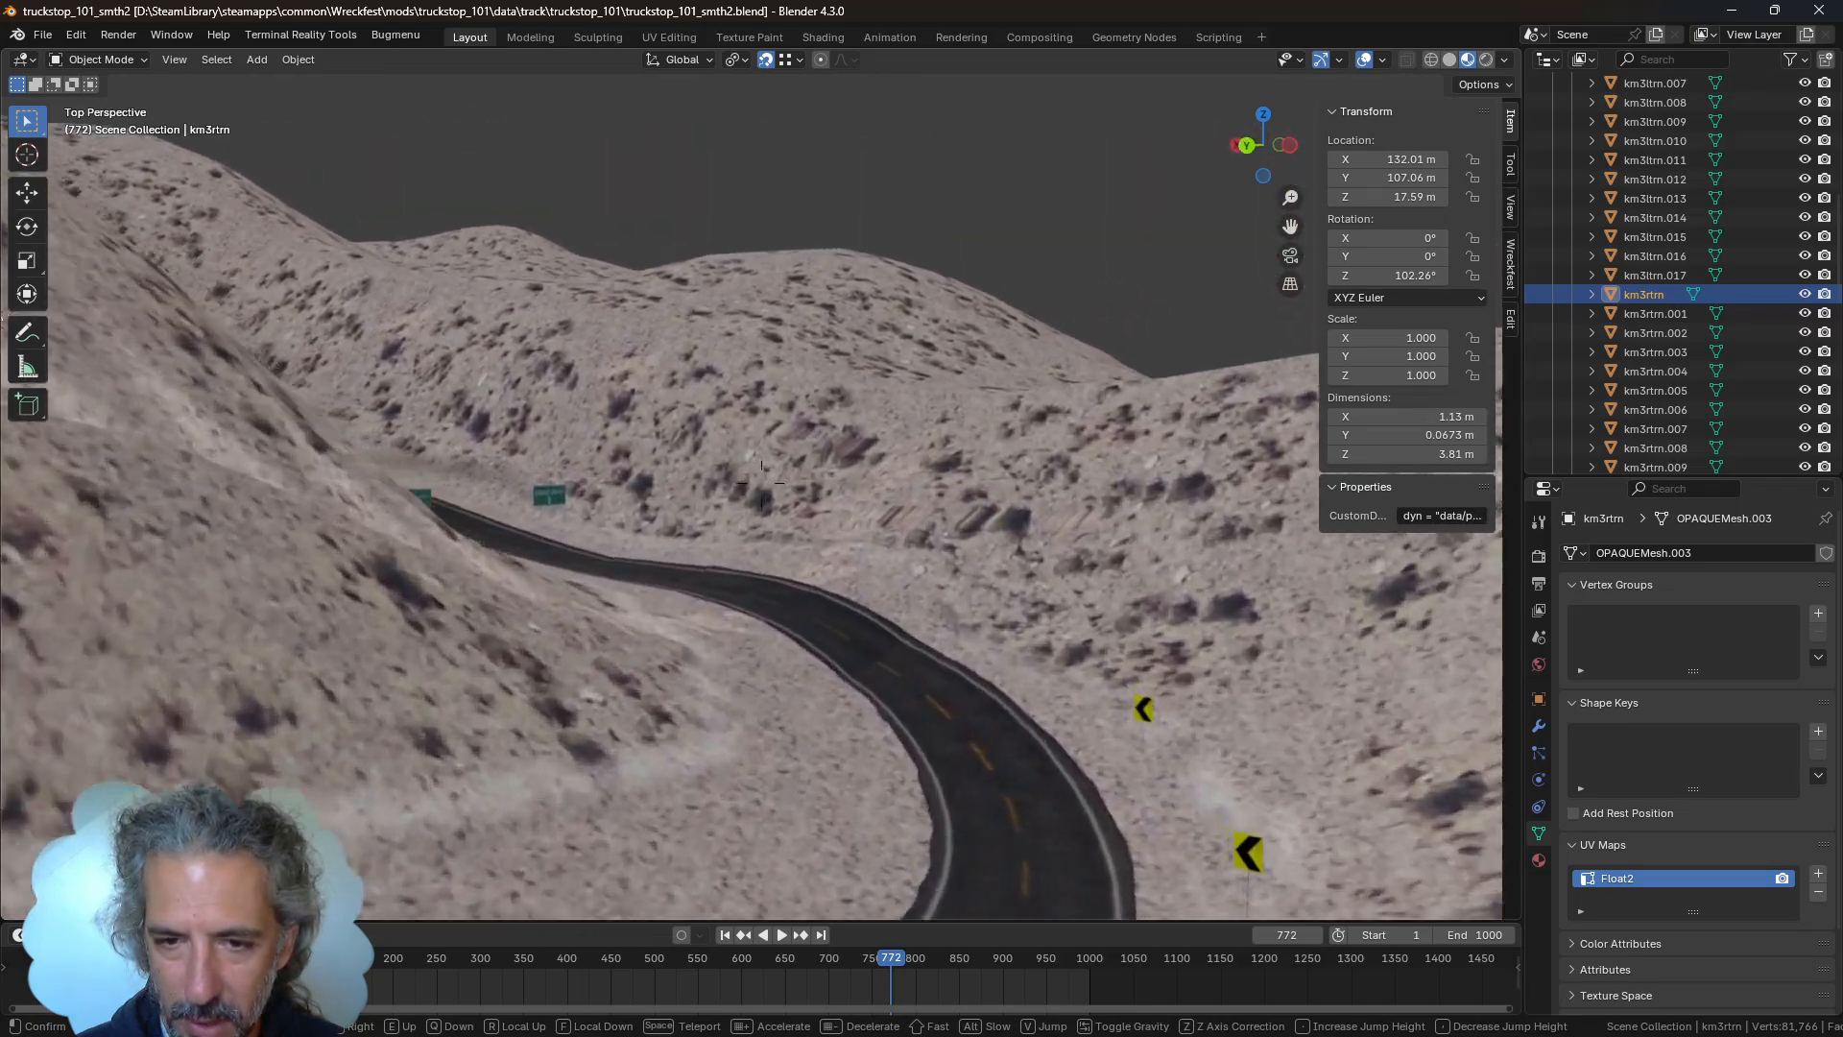
key(w)
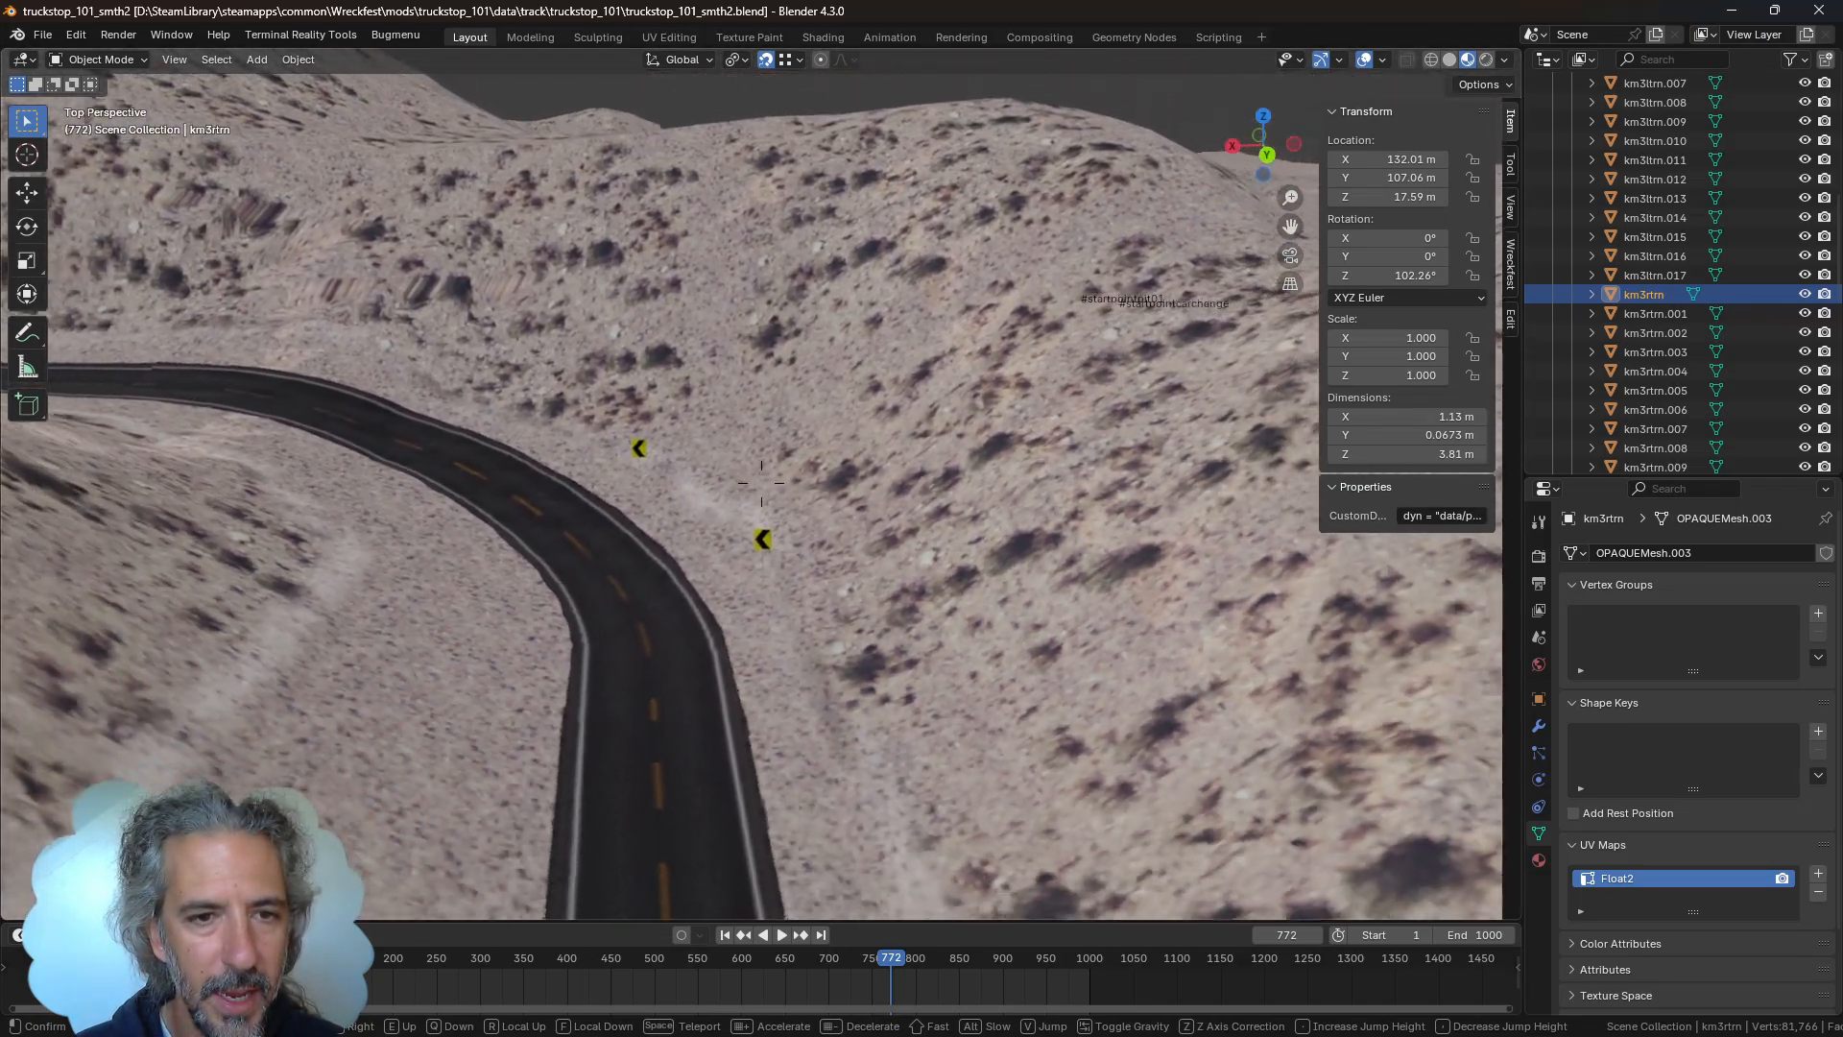
key(e)
click(596, 622)
click(768, 579)
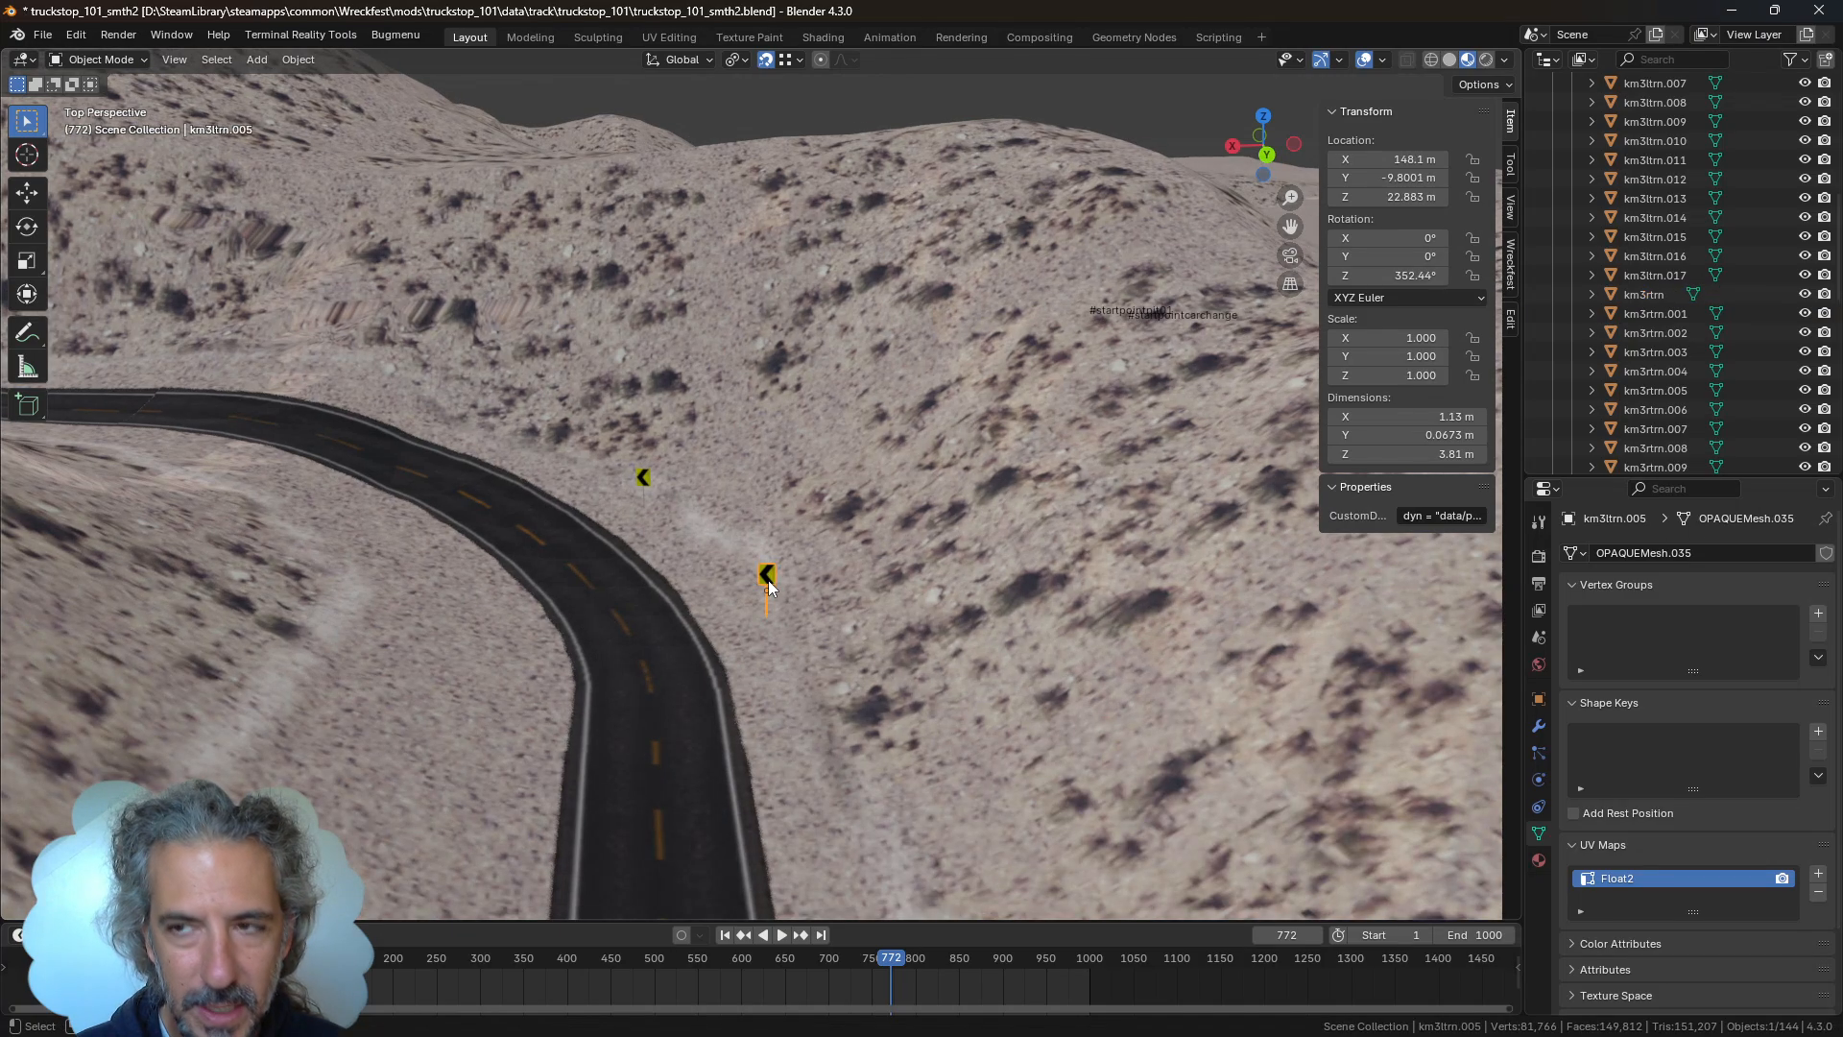
scroll(1708, 288, up, 6)
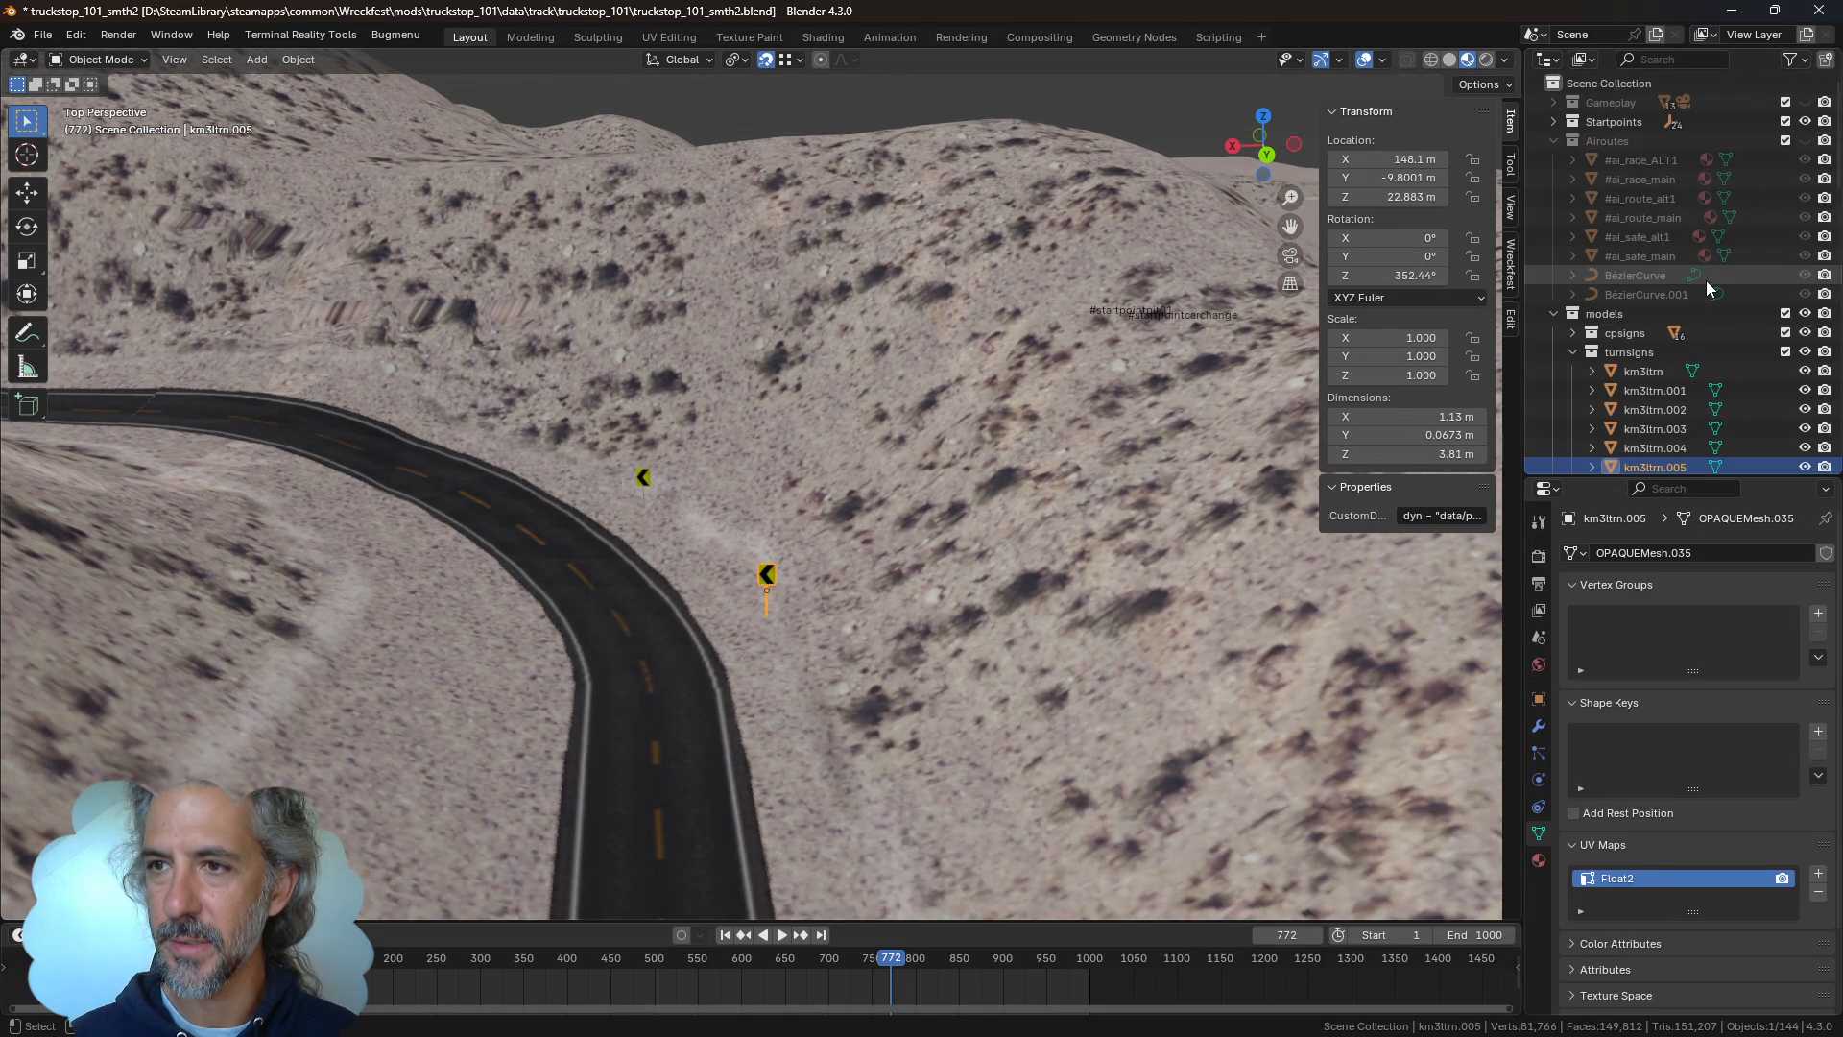
scroll(1699, 288, down, 2)
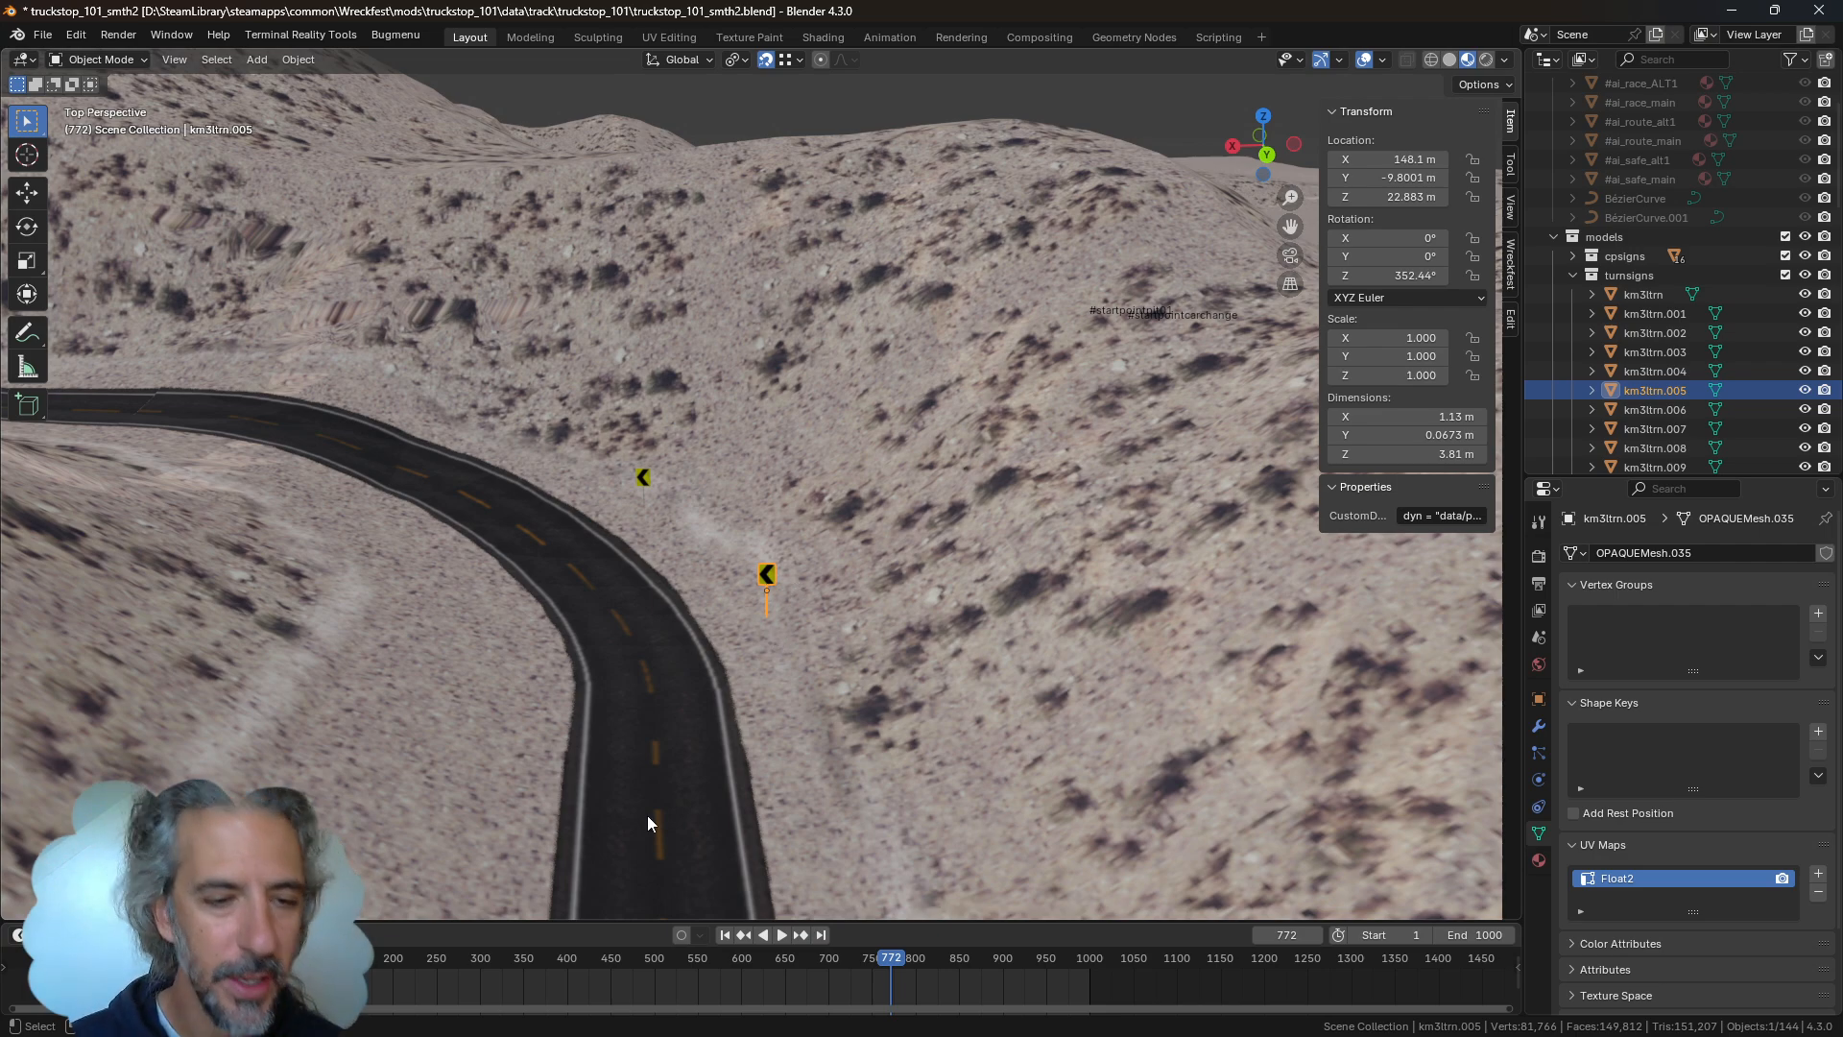
Switch to File Explorer and open the Wreckfest folder mods\truckstop_101\data\track\truckstop_101
mouse_move(455, 1034)
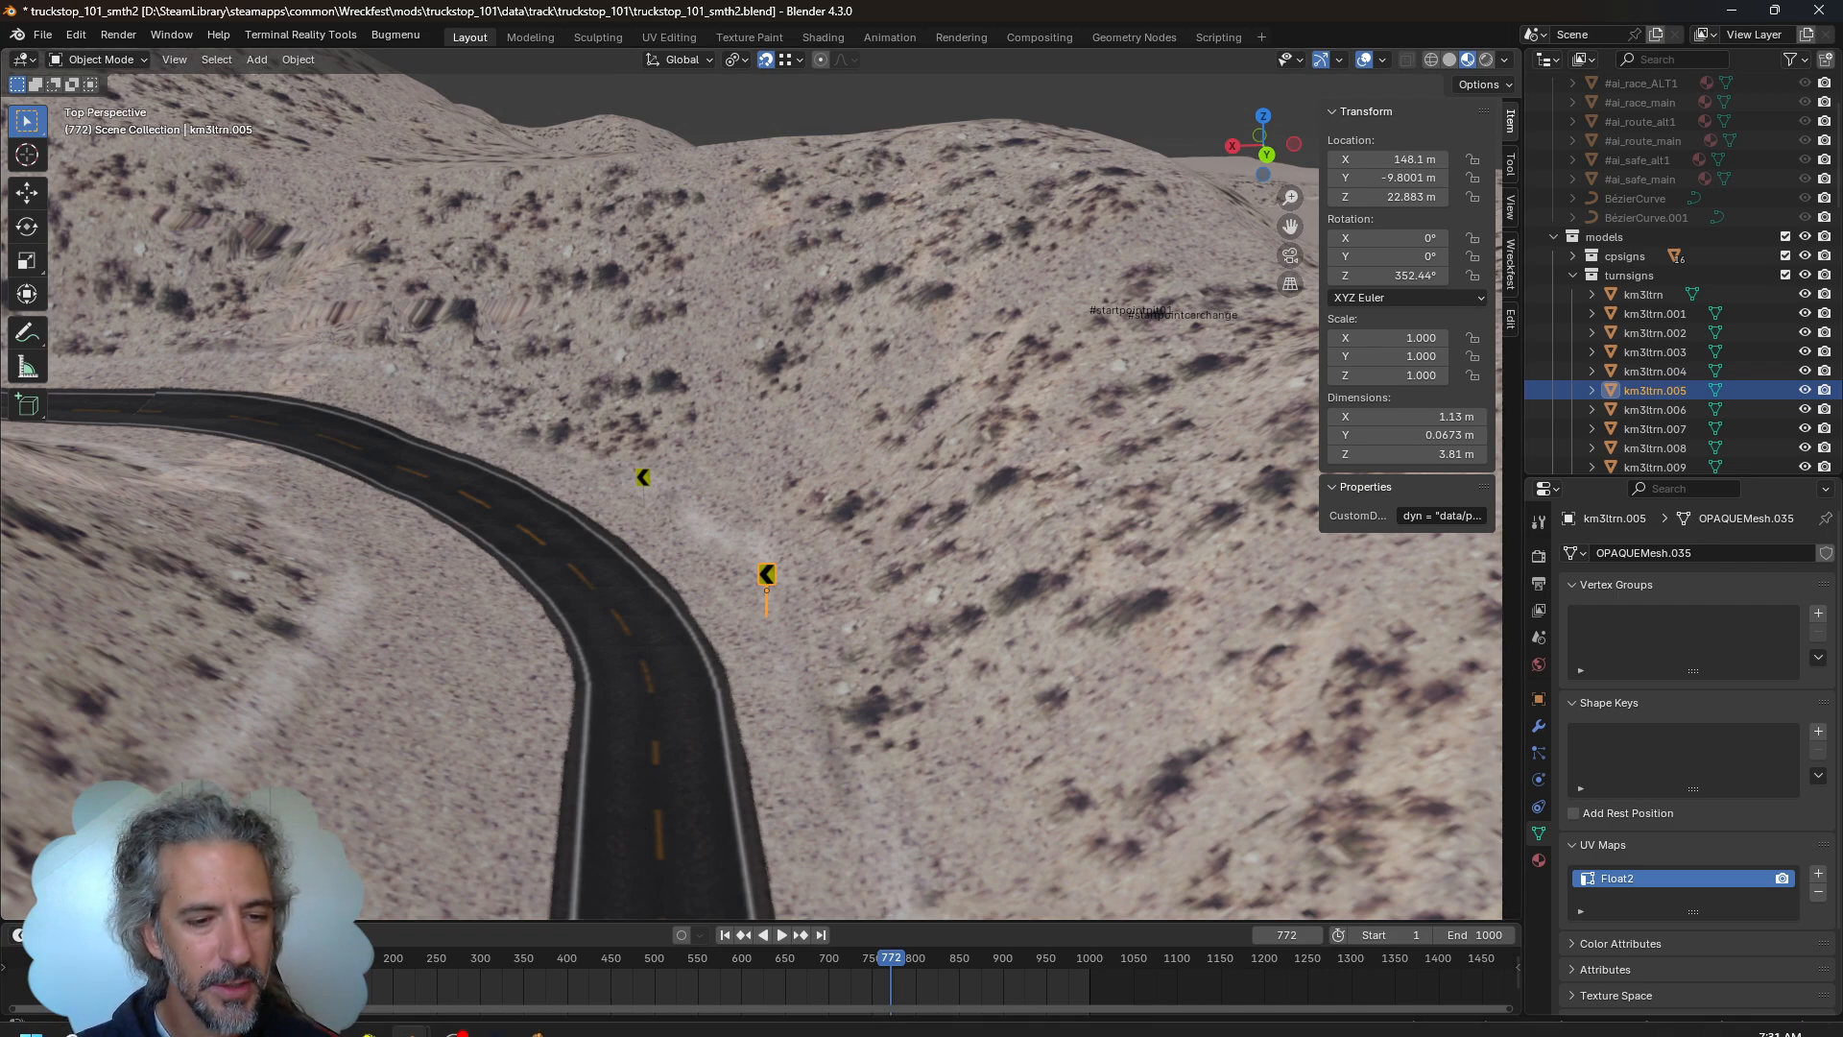
mouse_move(536, 1022)
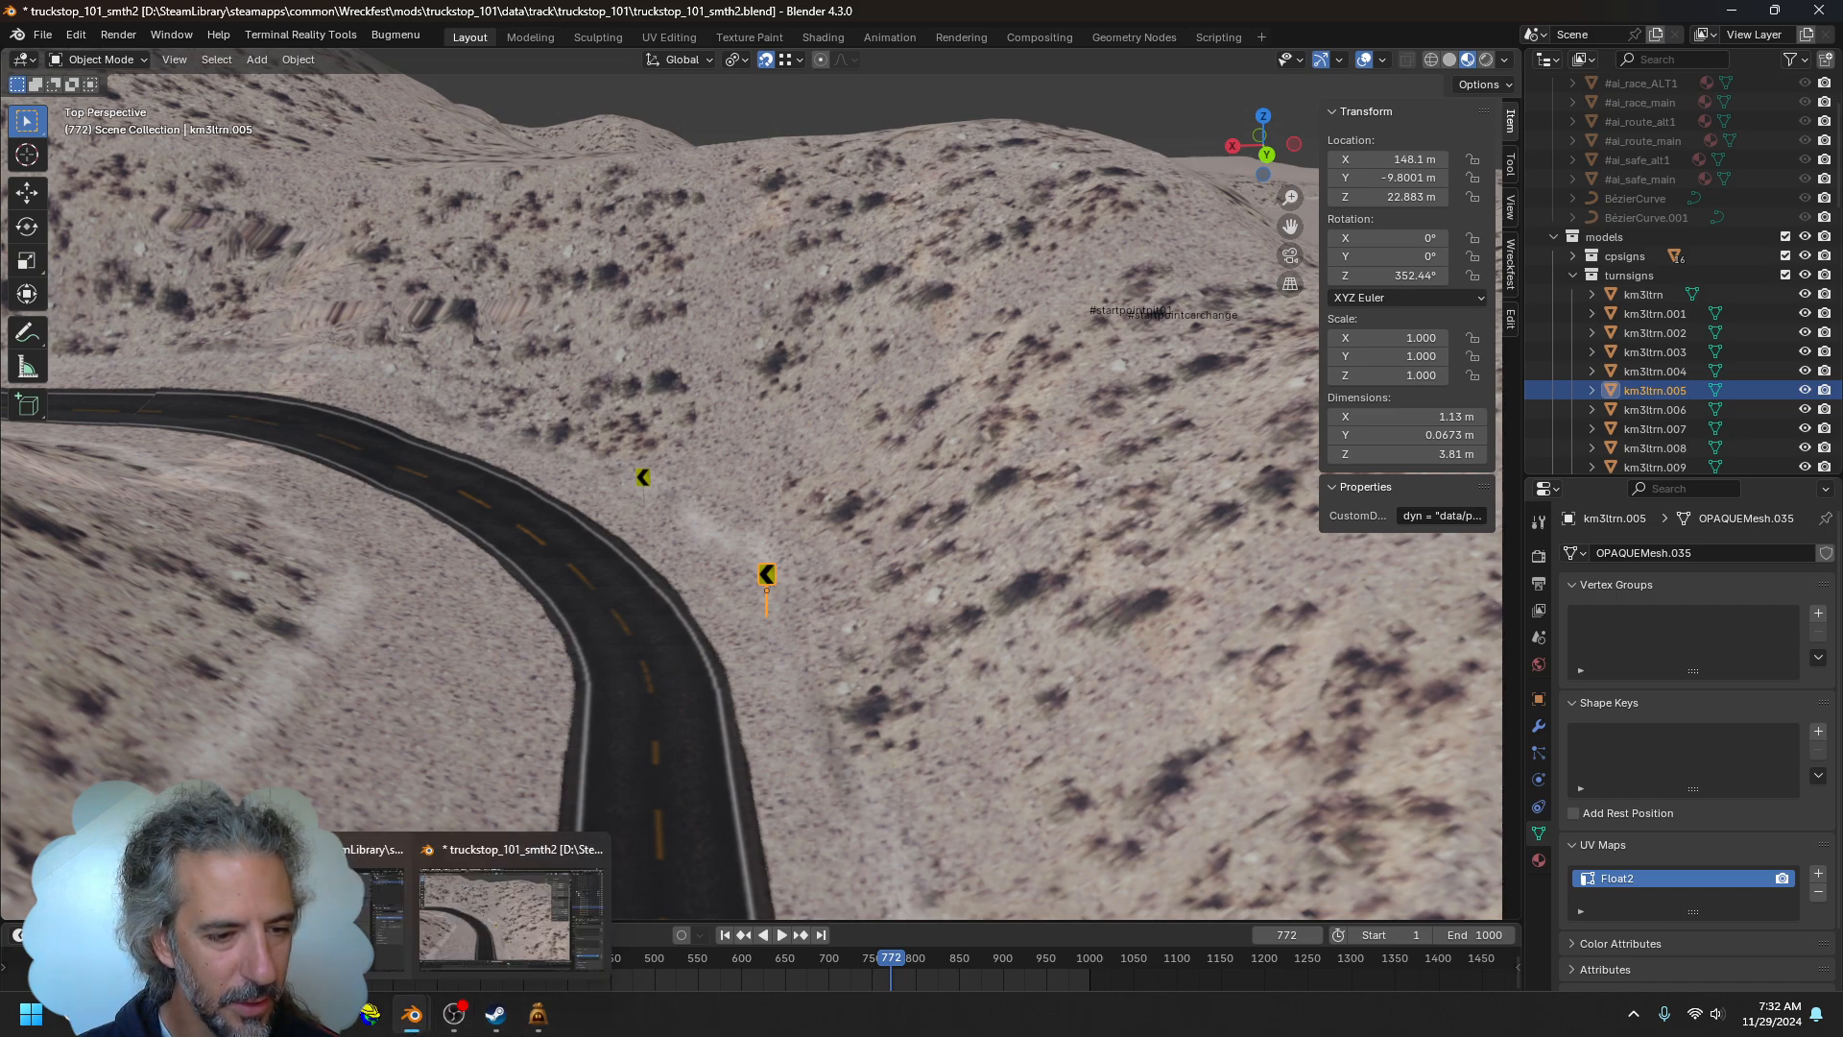
click(328, 1014)
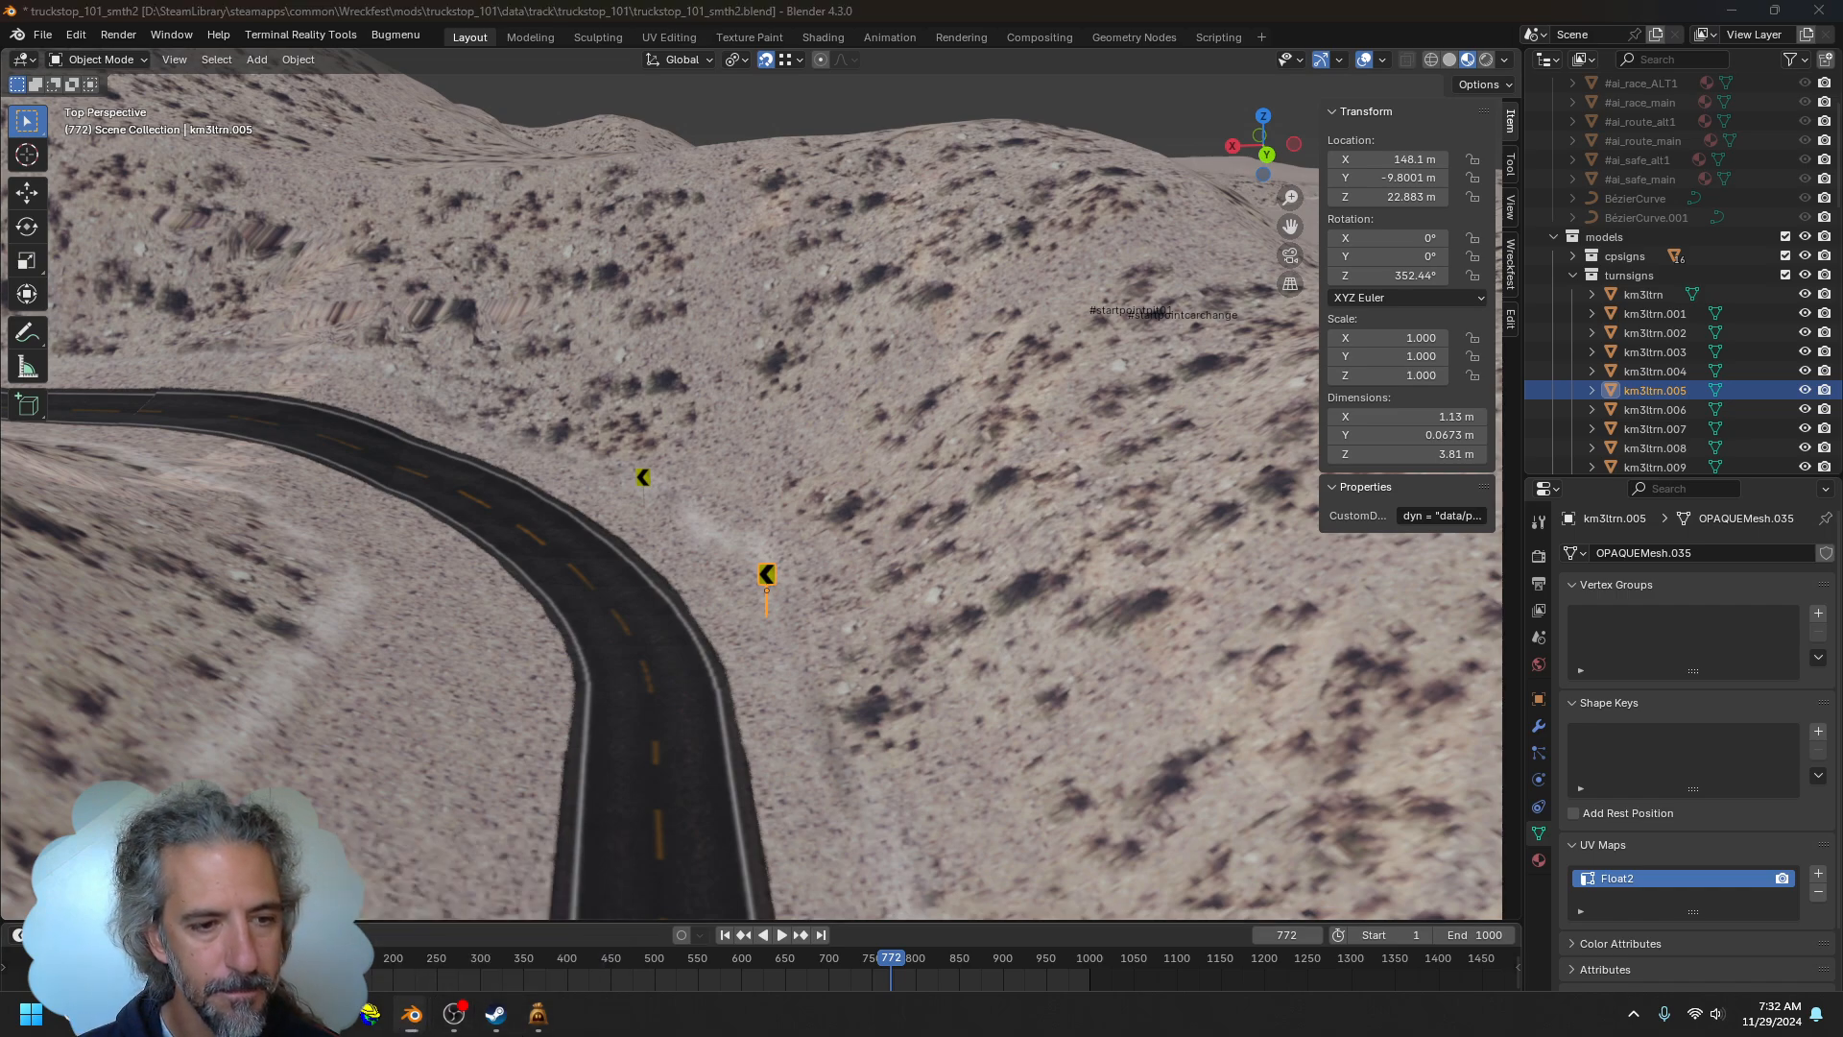
drag(877, 252, 1285, 306)
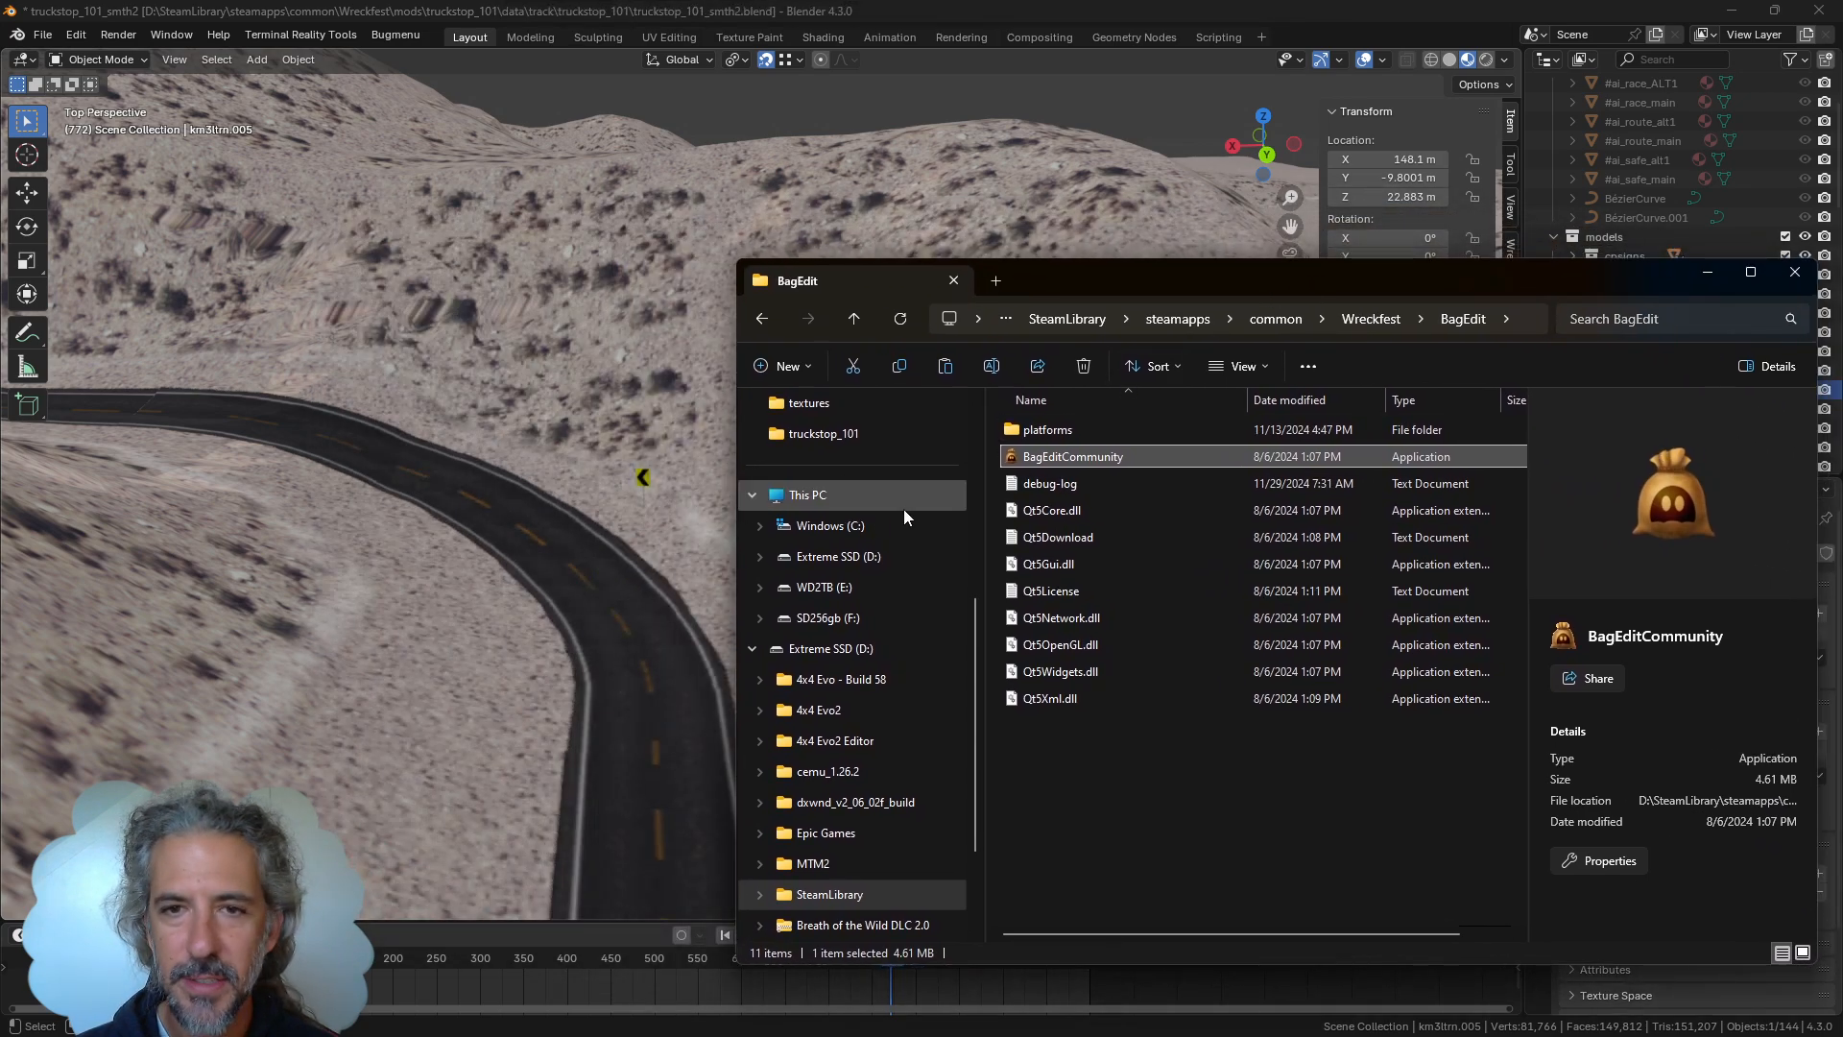
click(1397, 323)
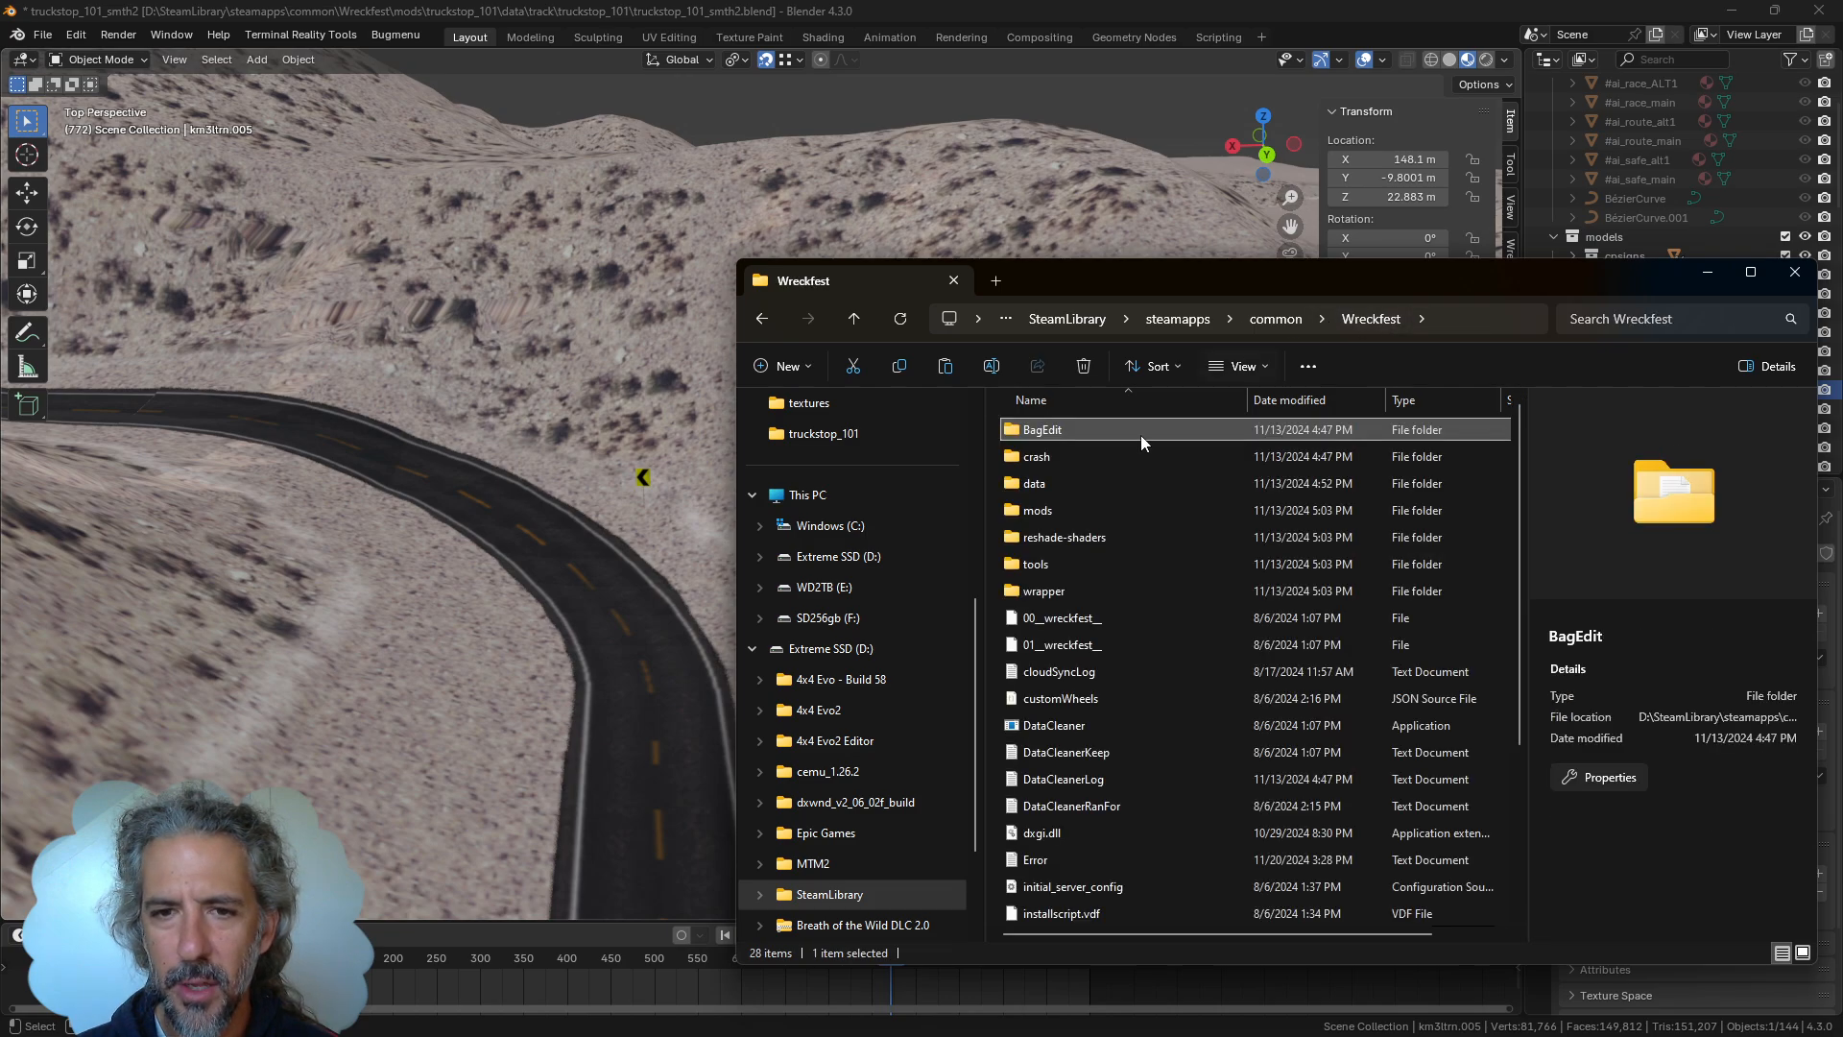
double_click(1112, 515)
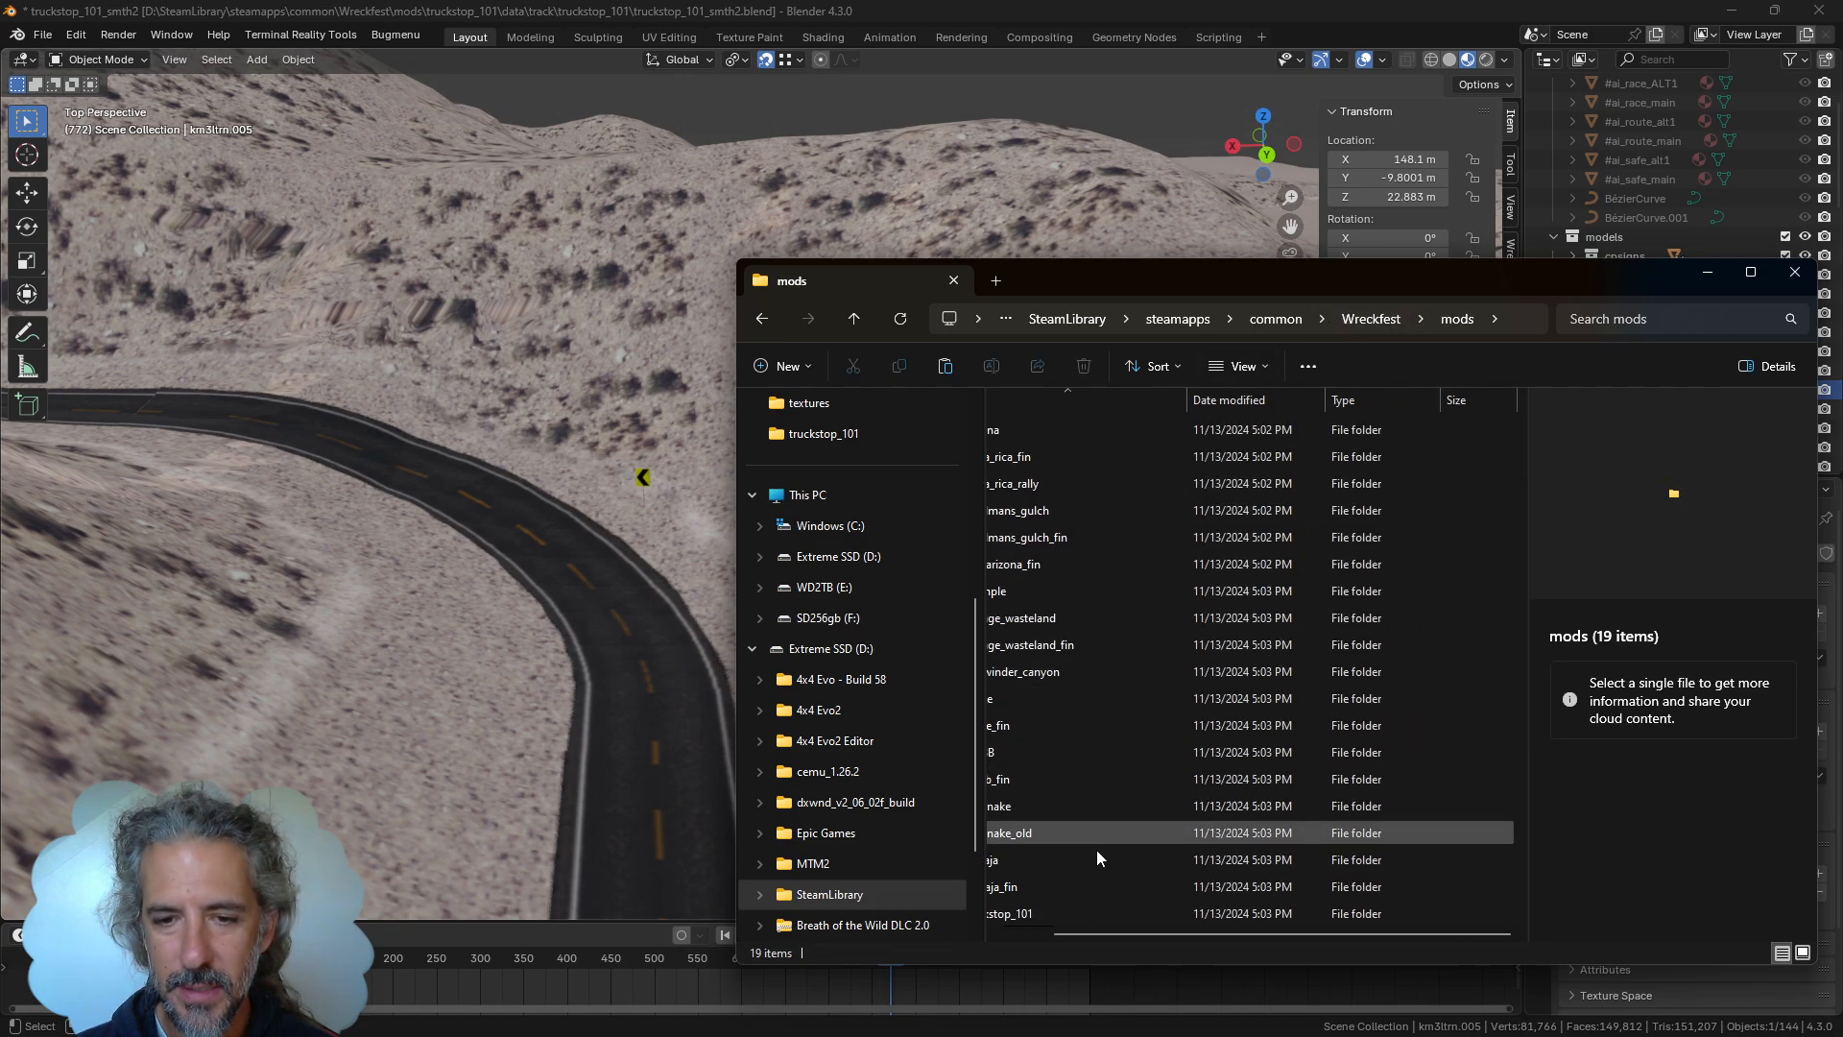
double_click(1090, 912)
double_click(1108, 429)
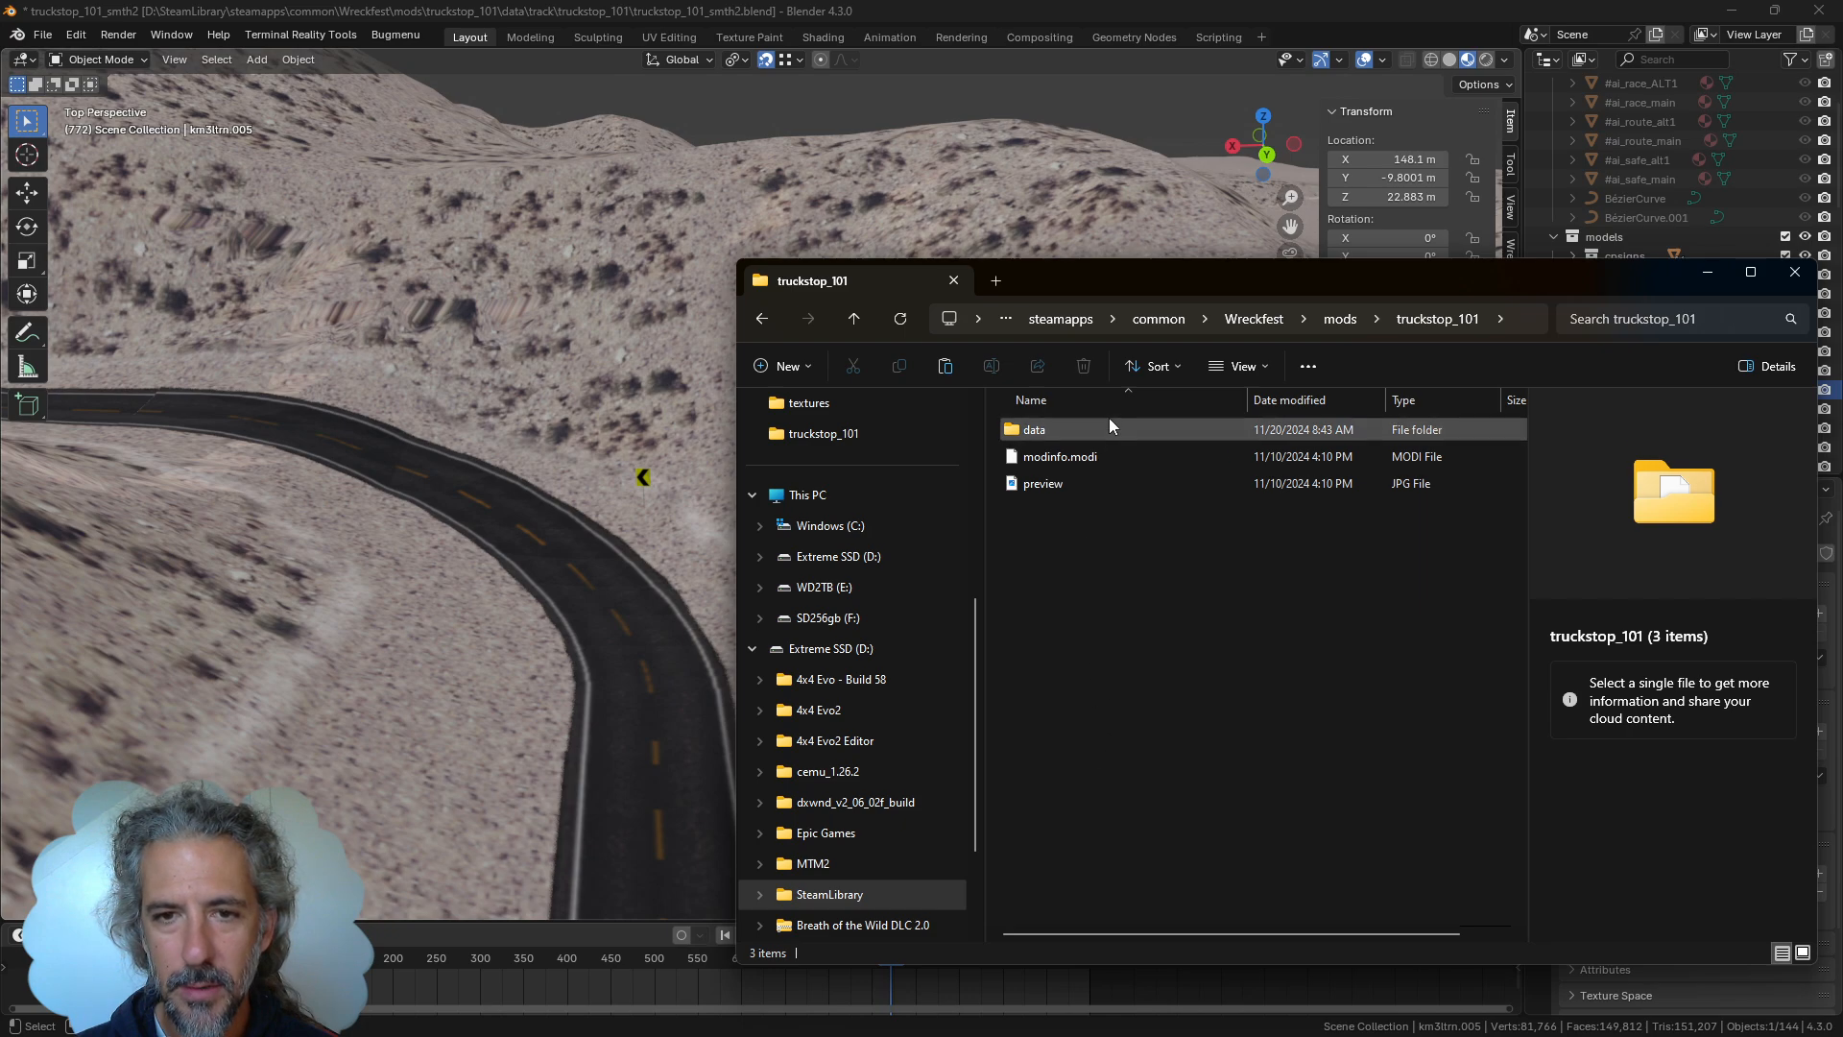
double_click(1132, 511)
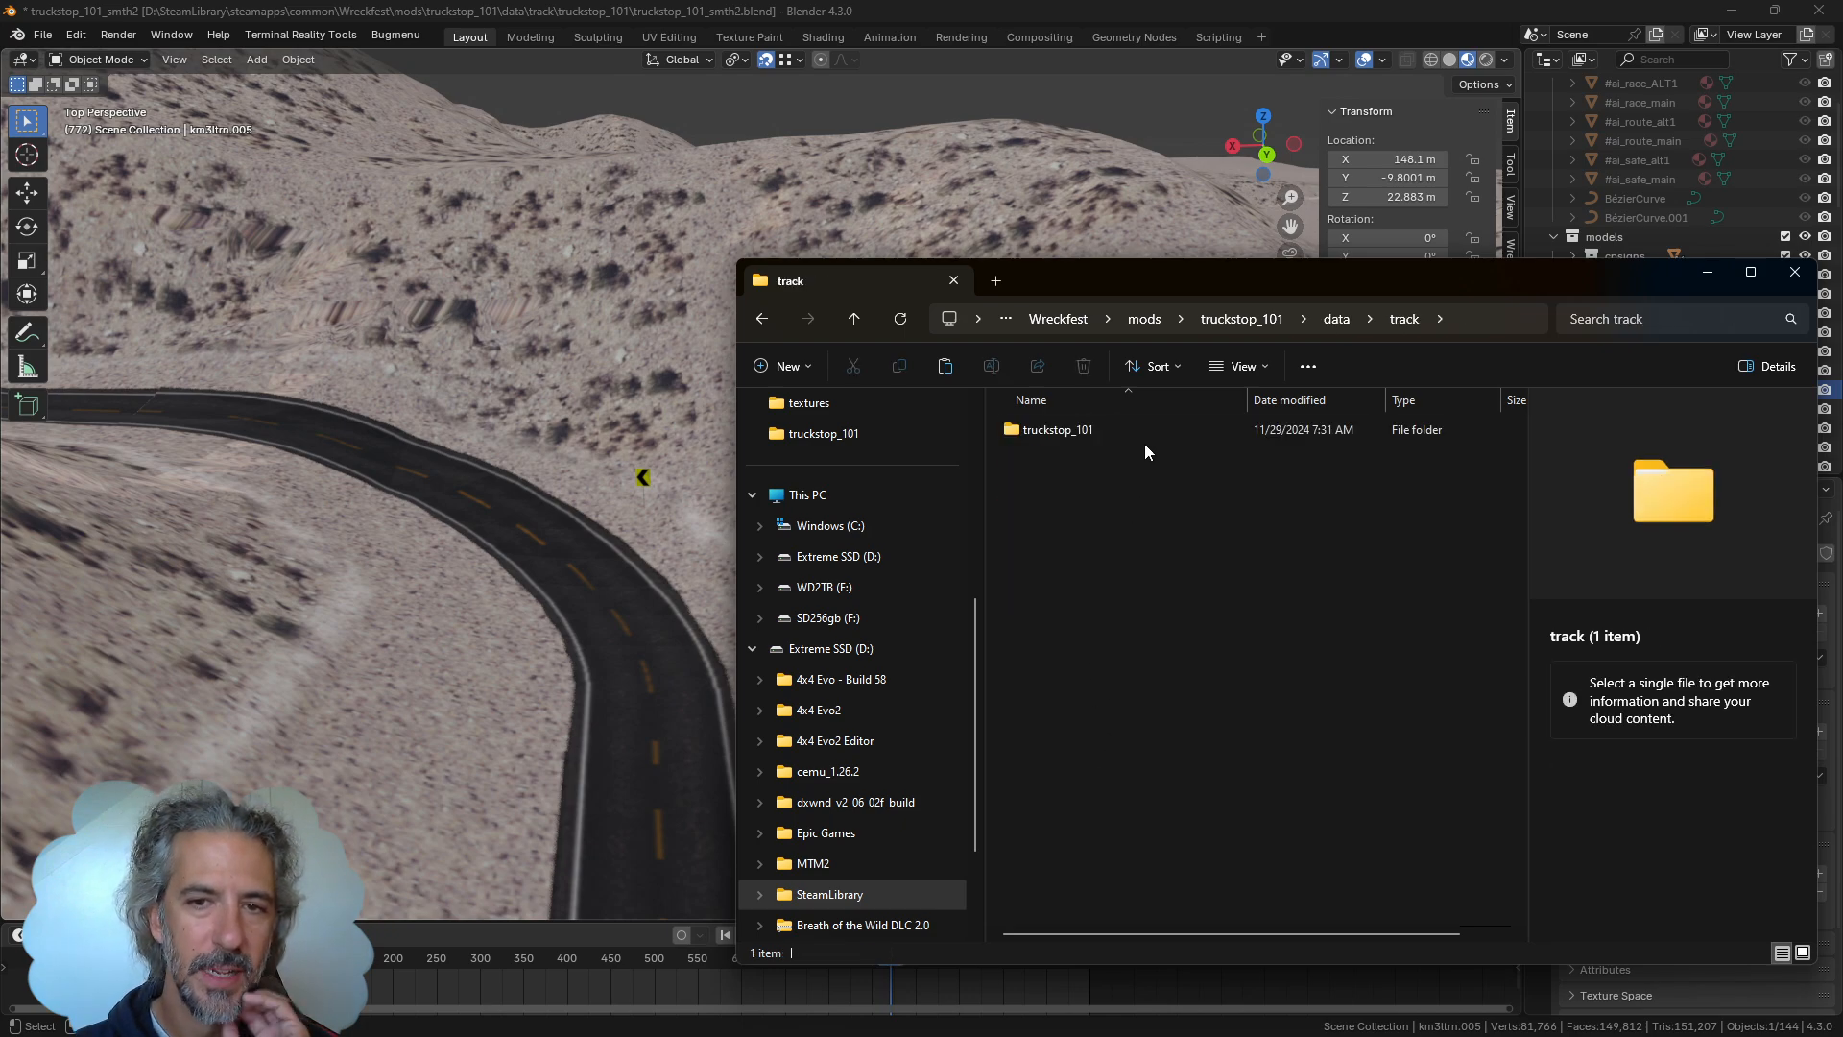
double_click(1147, 431)
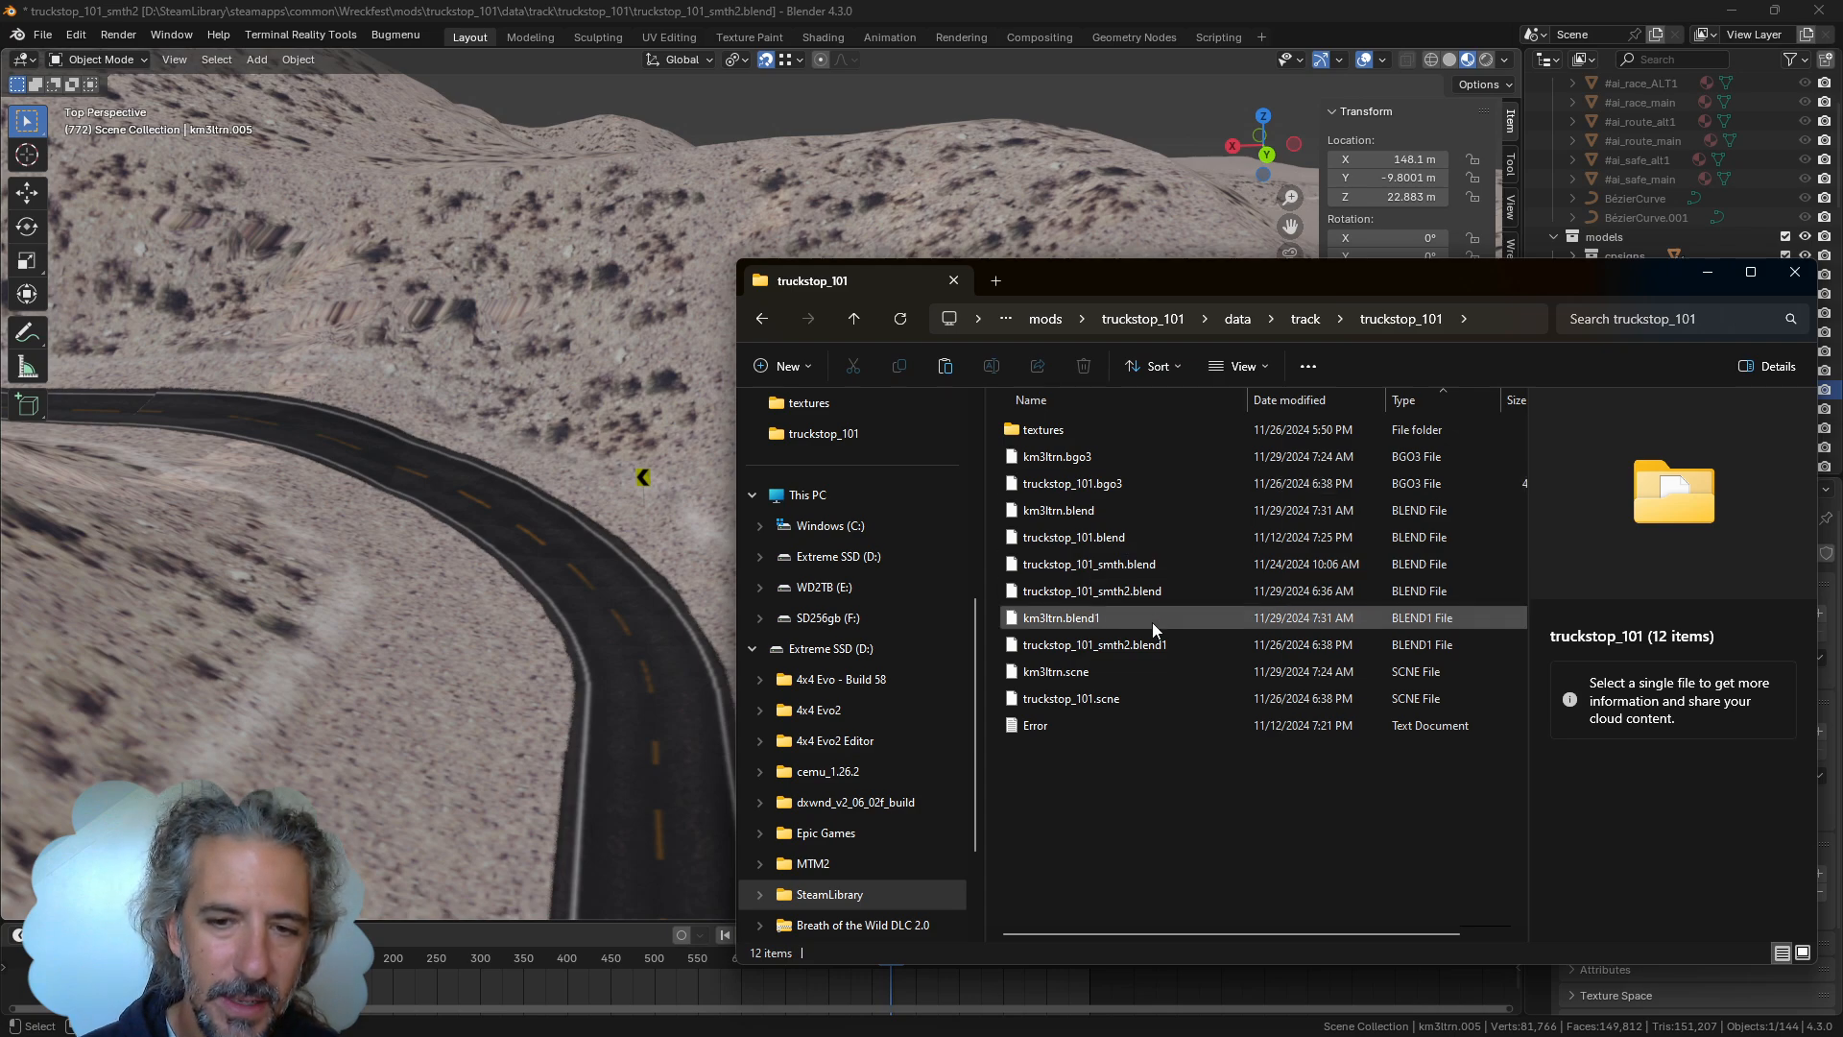
Bring km3ltrn.scne from the track folder into the Blender scene, importing it as a subscene
click(1146, 671)
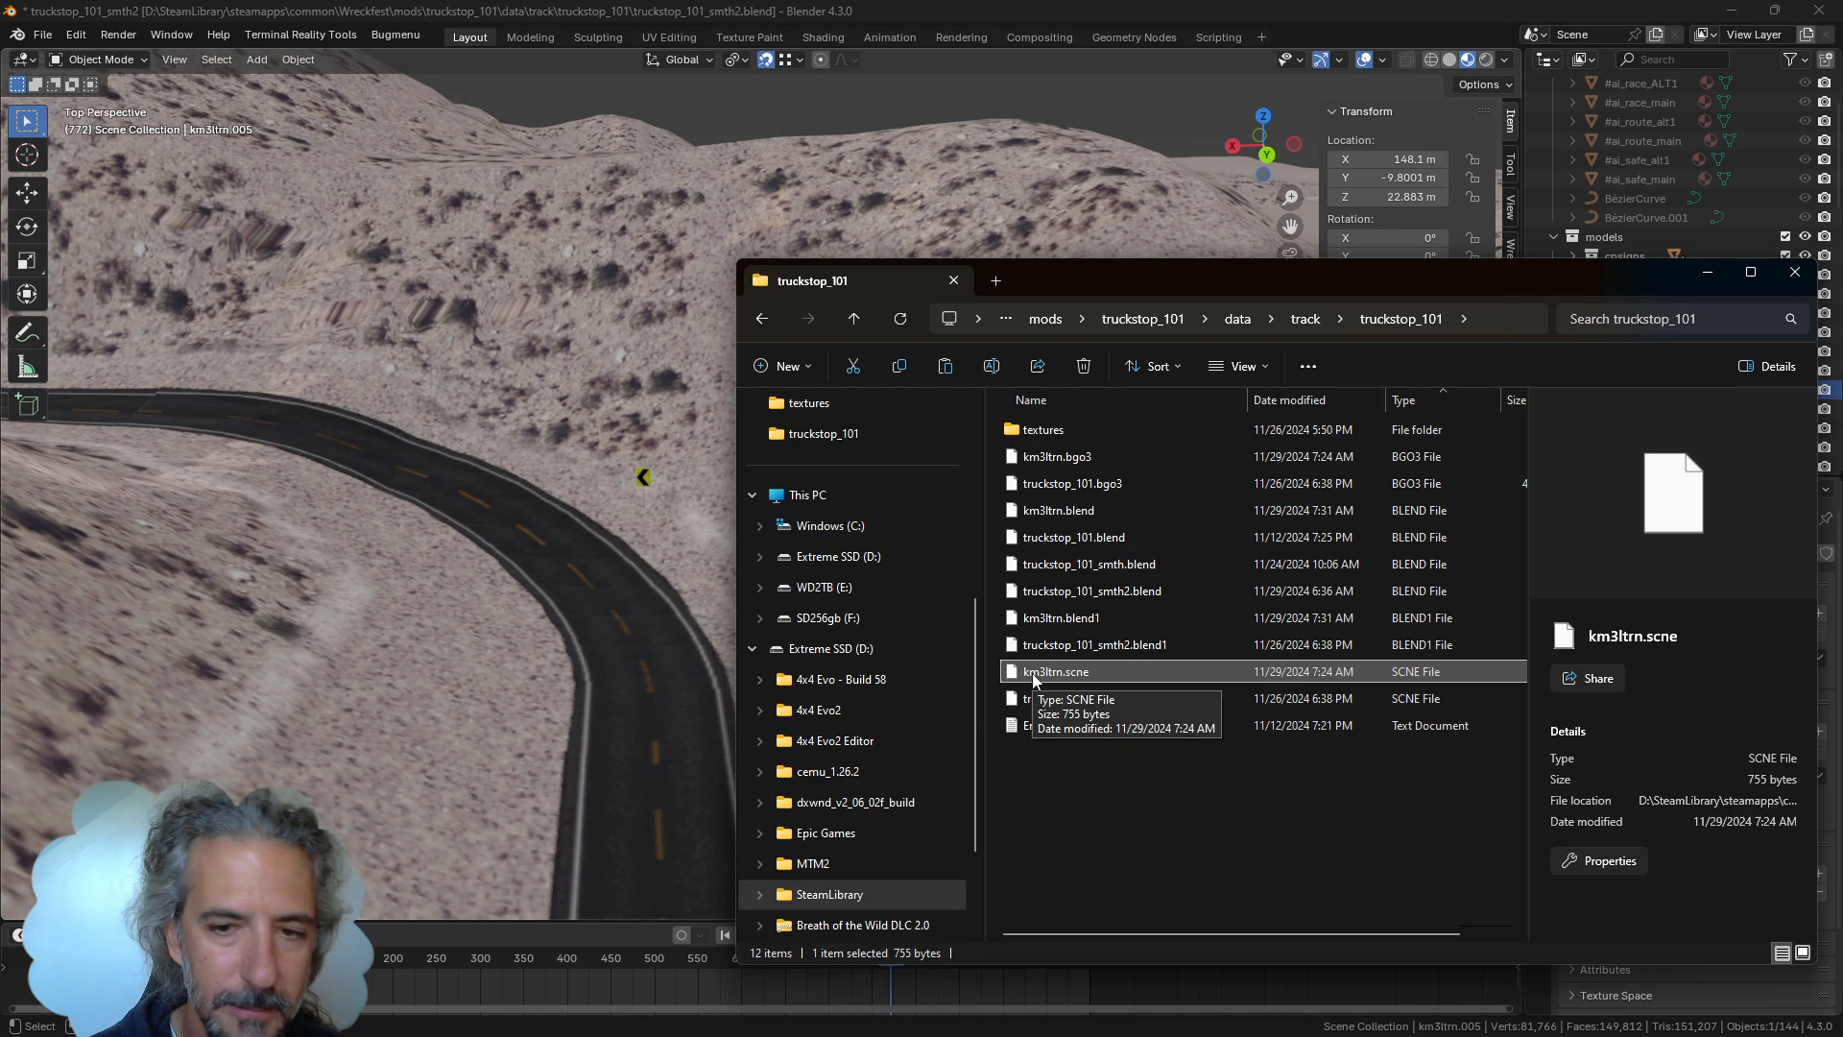
drag(1091, 683, 543, 423)
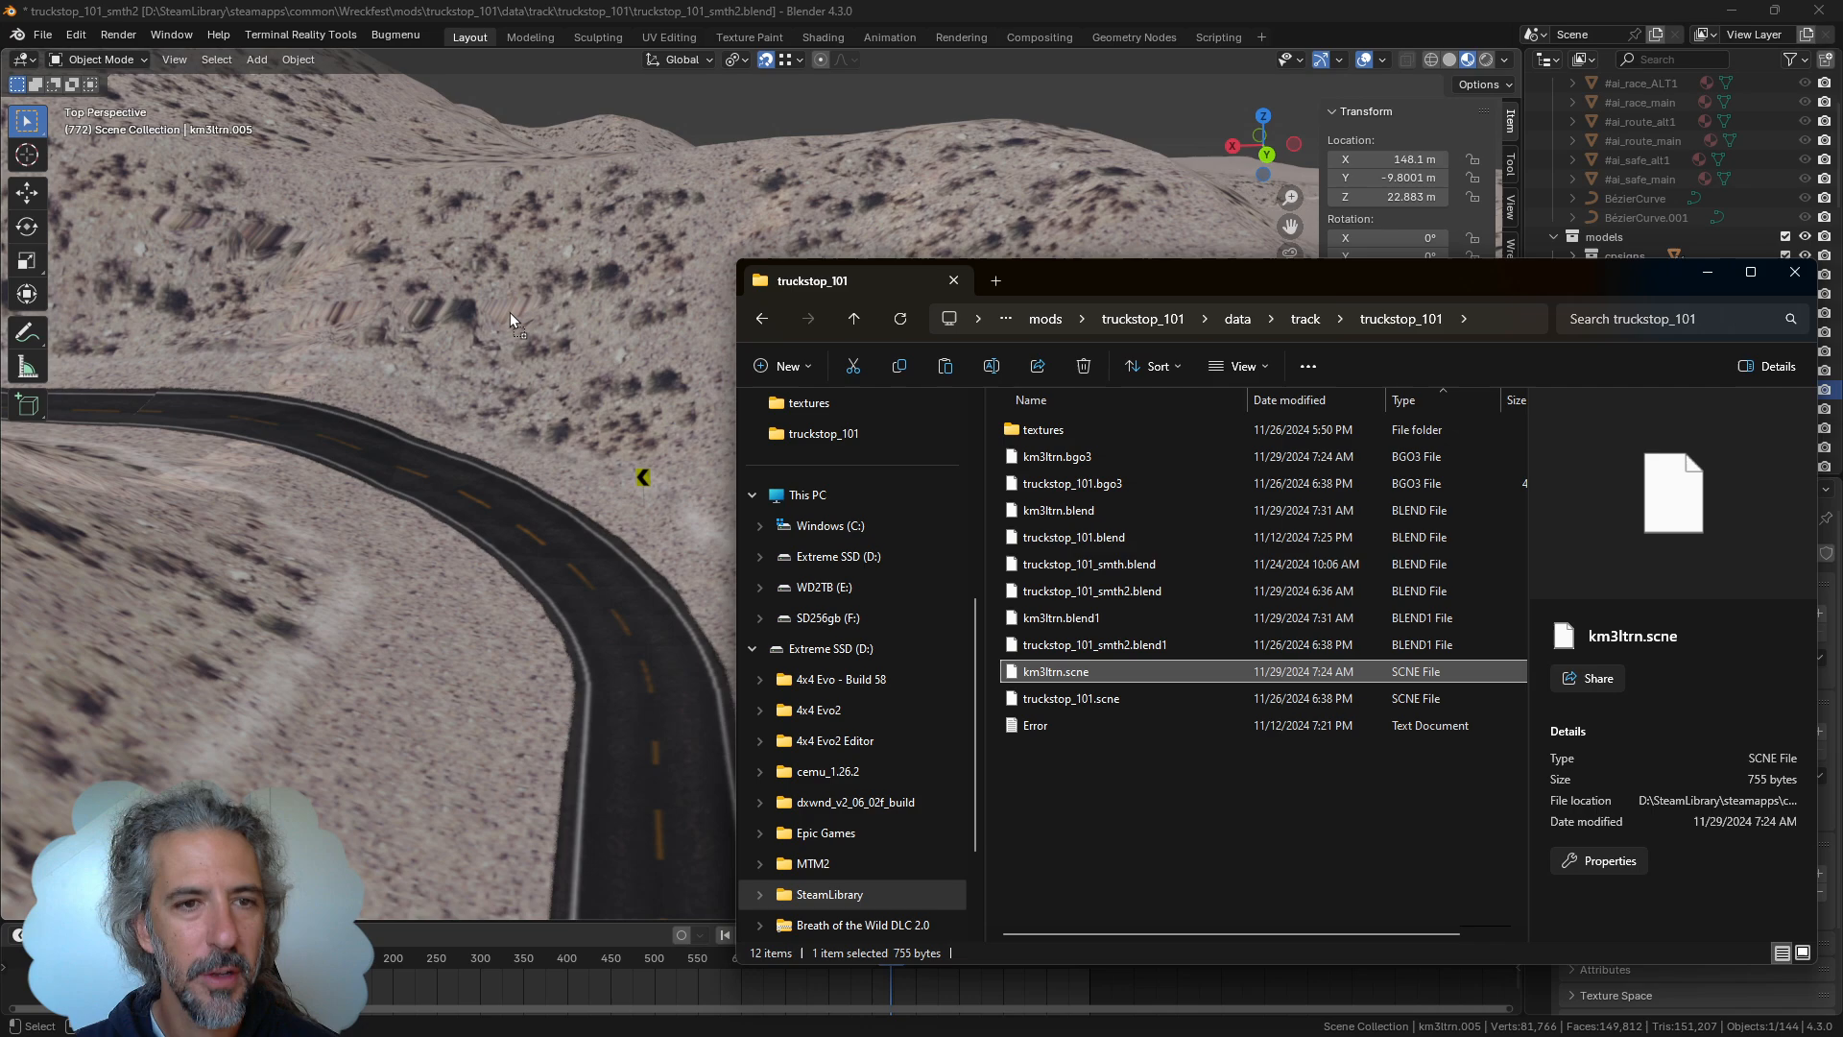
drag(507, 319, 502, 336)
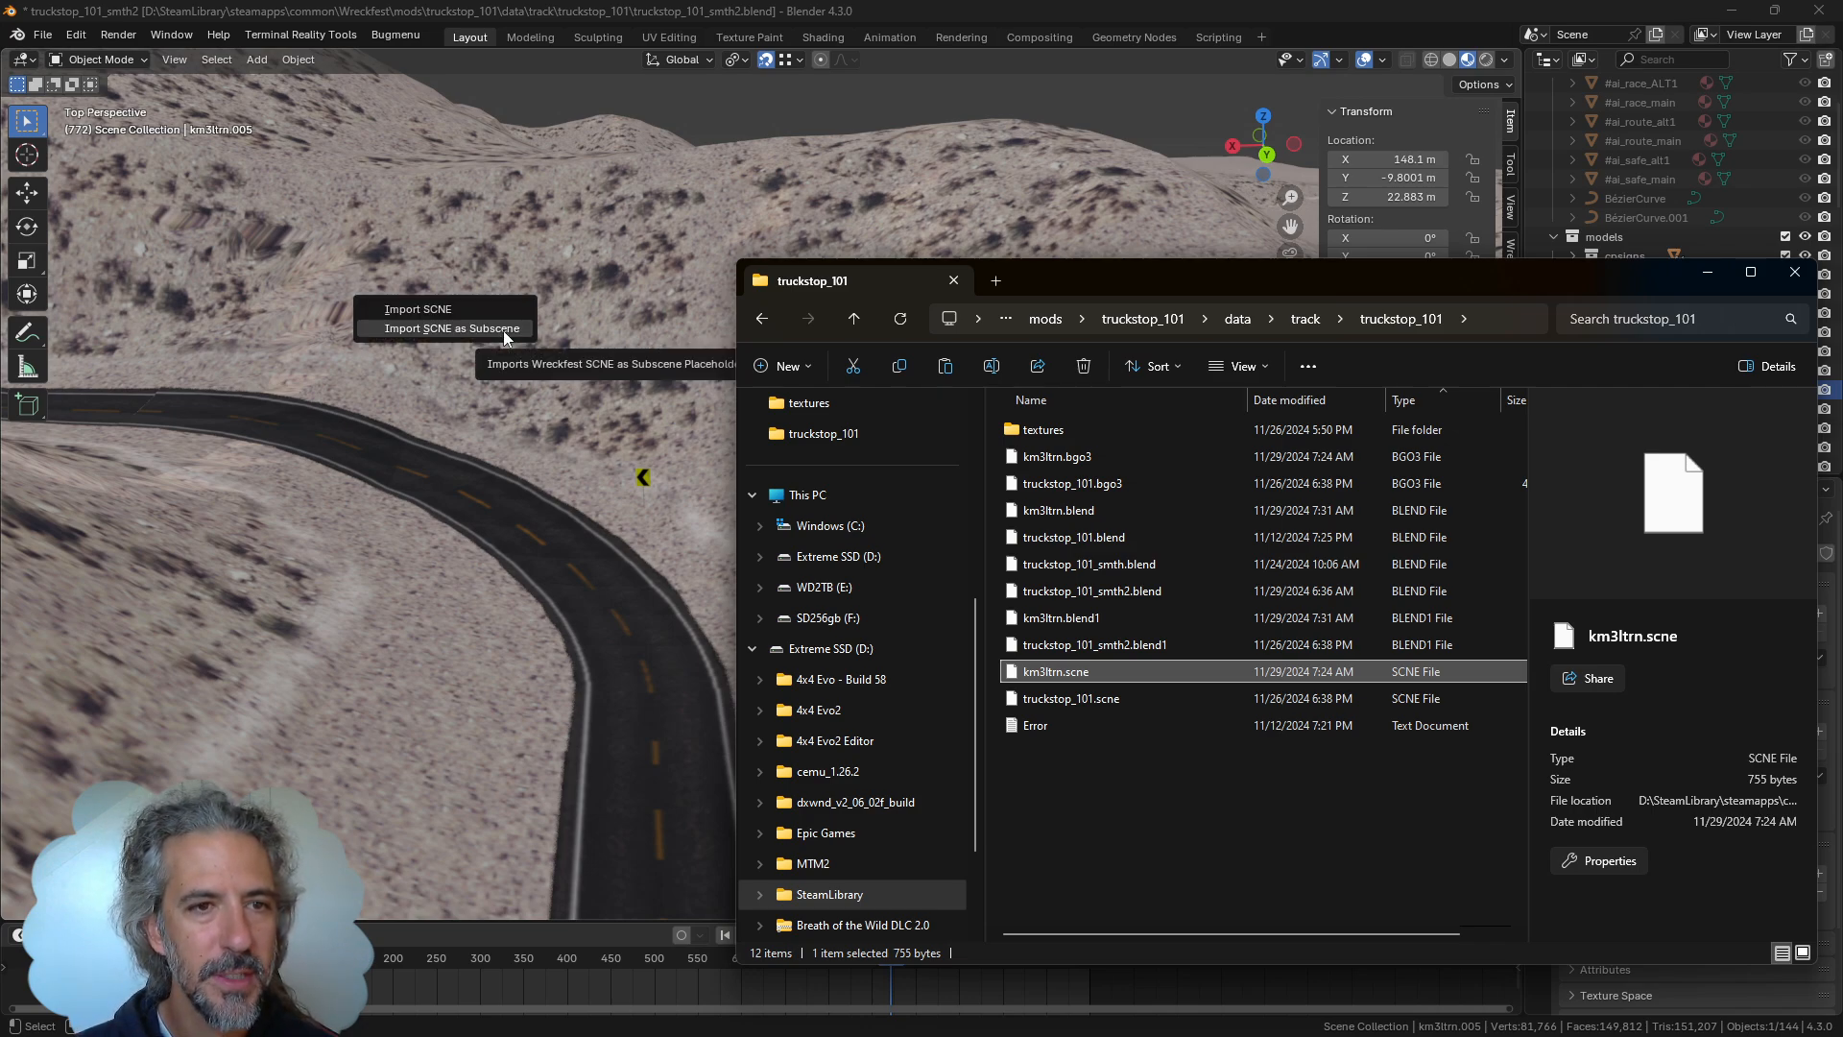
click(503, 329)
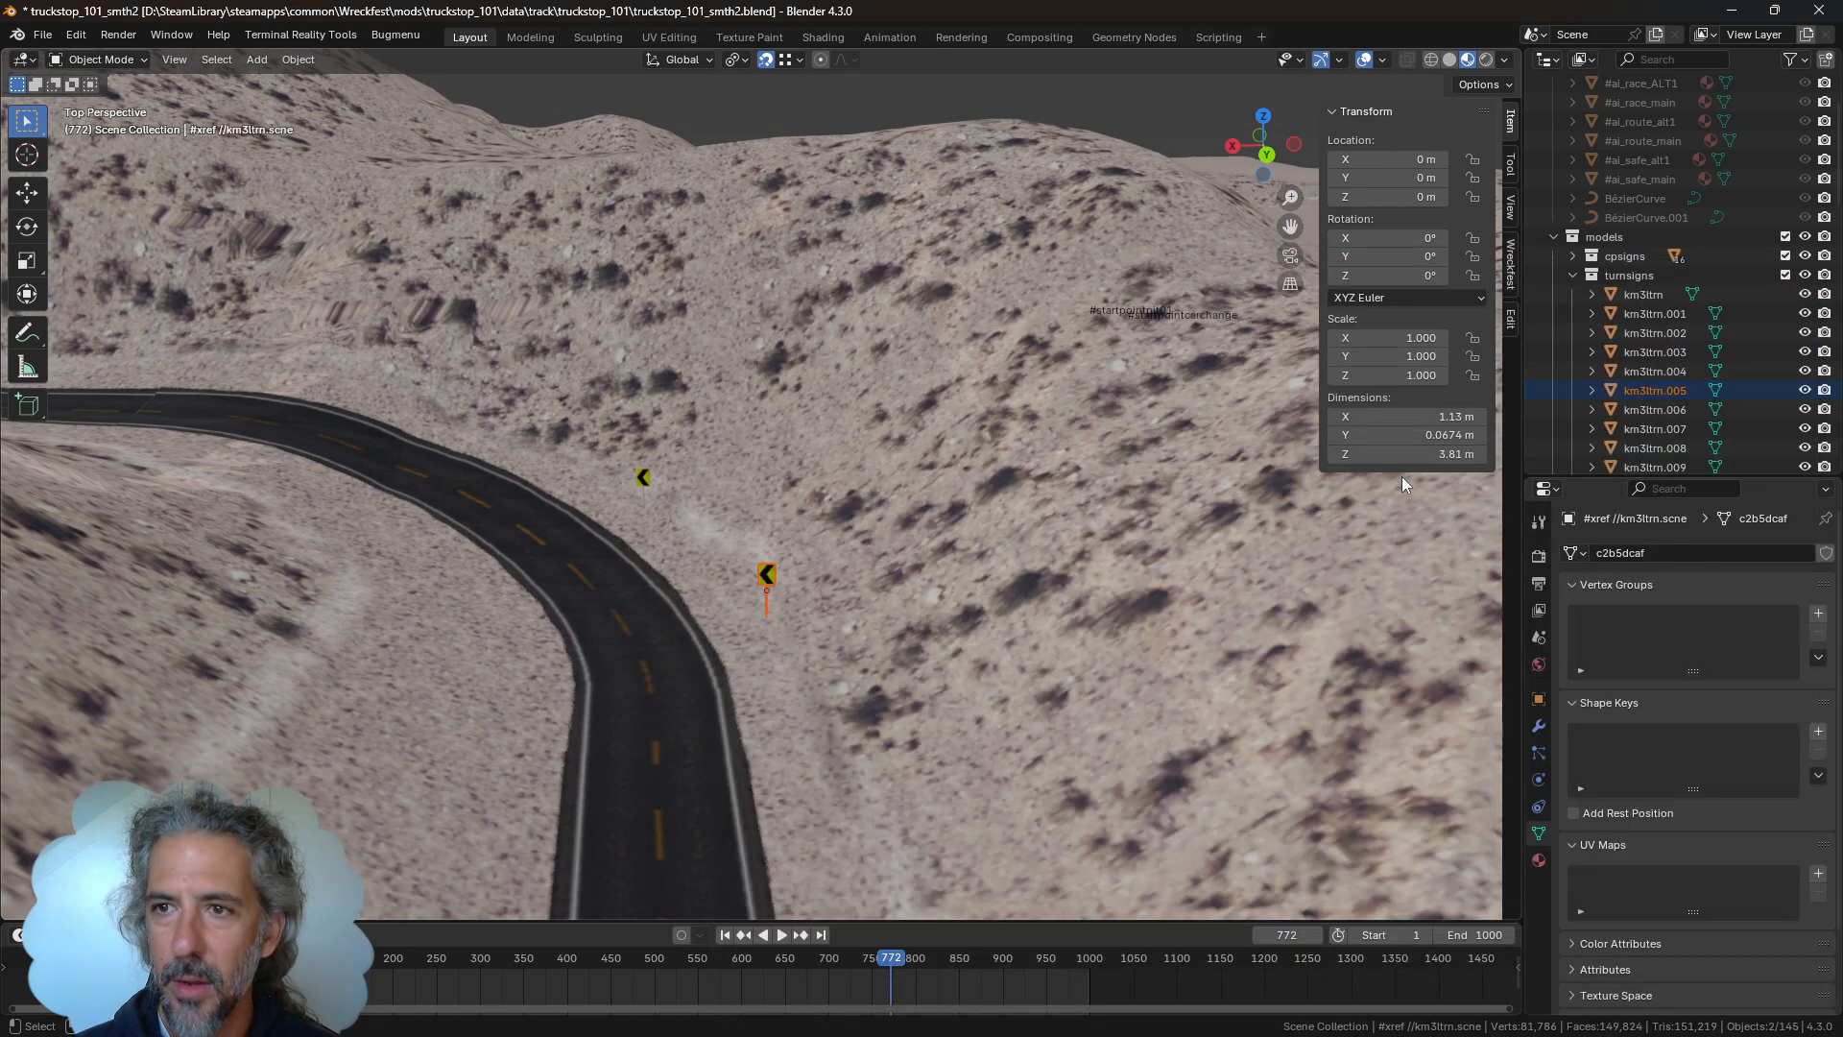
scroll(1622, 424, down, 2)
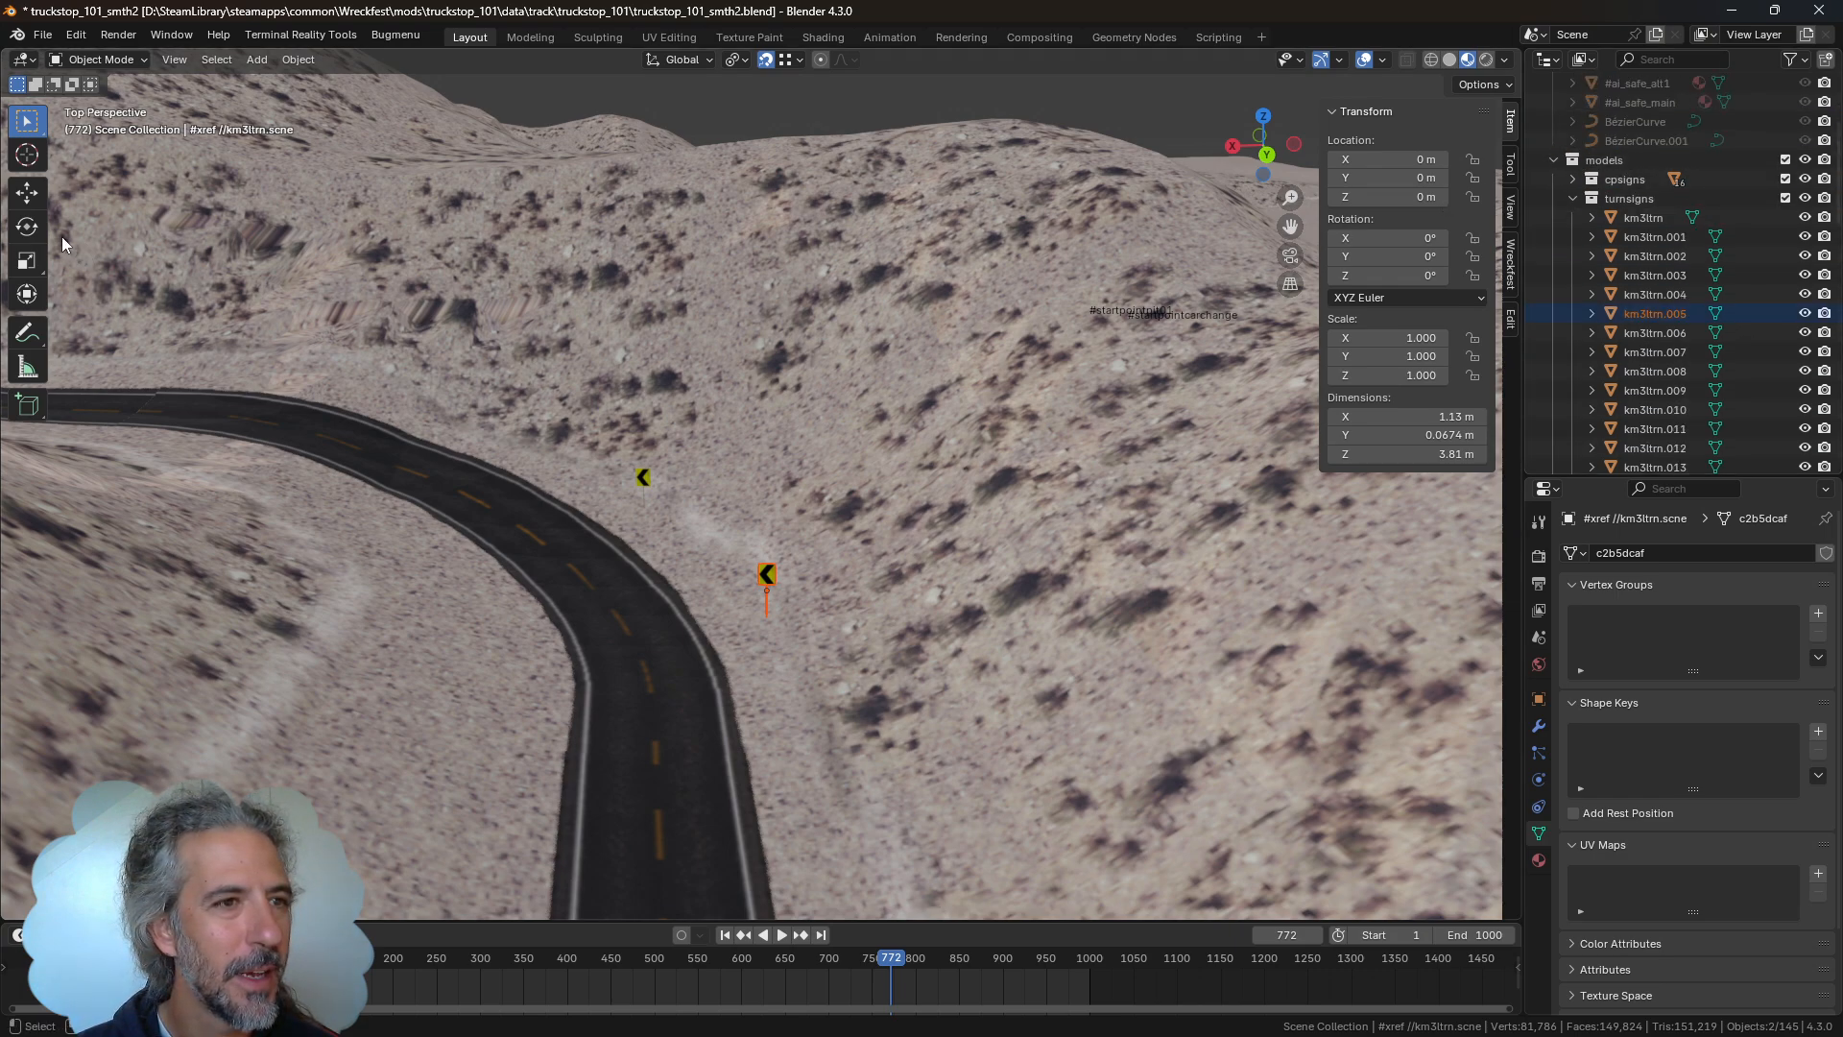
Place the 3D cursor on the terrain beside the road curve and import km3ltrn.scne as a second subscene
click(29, 155)
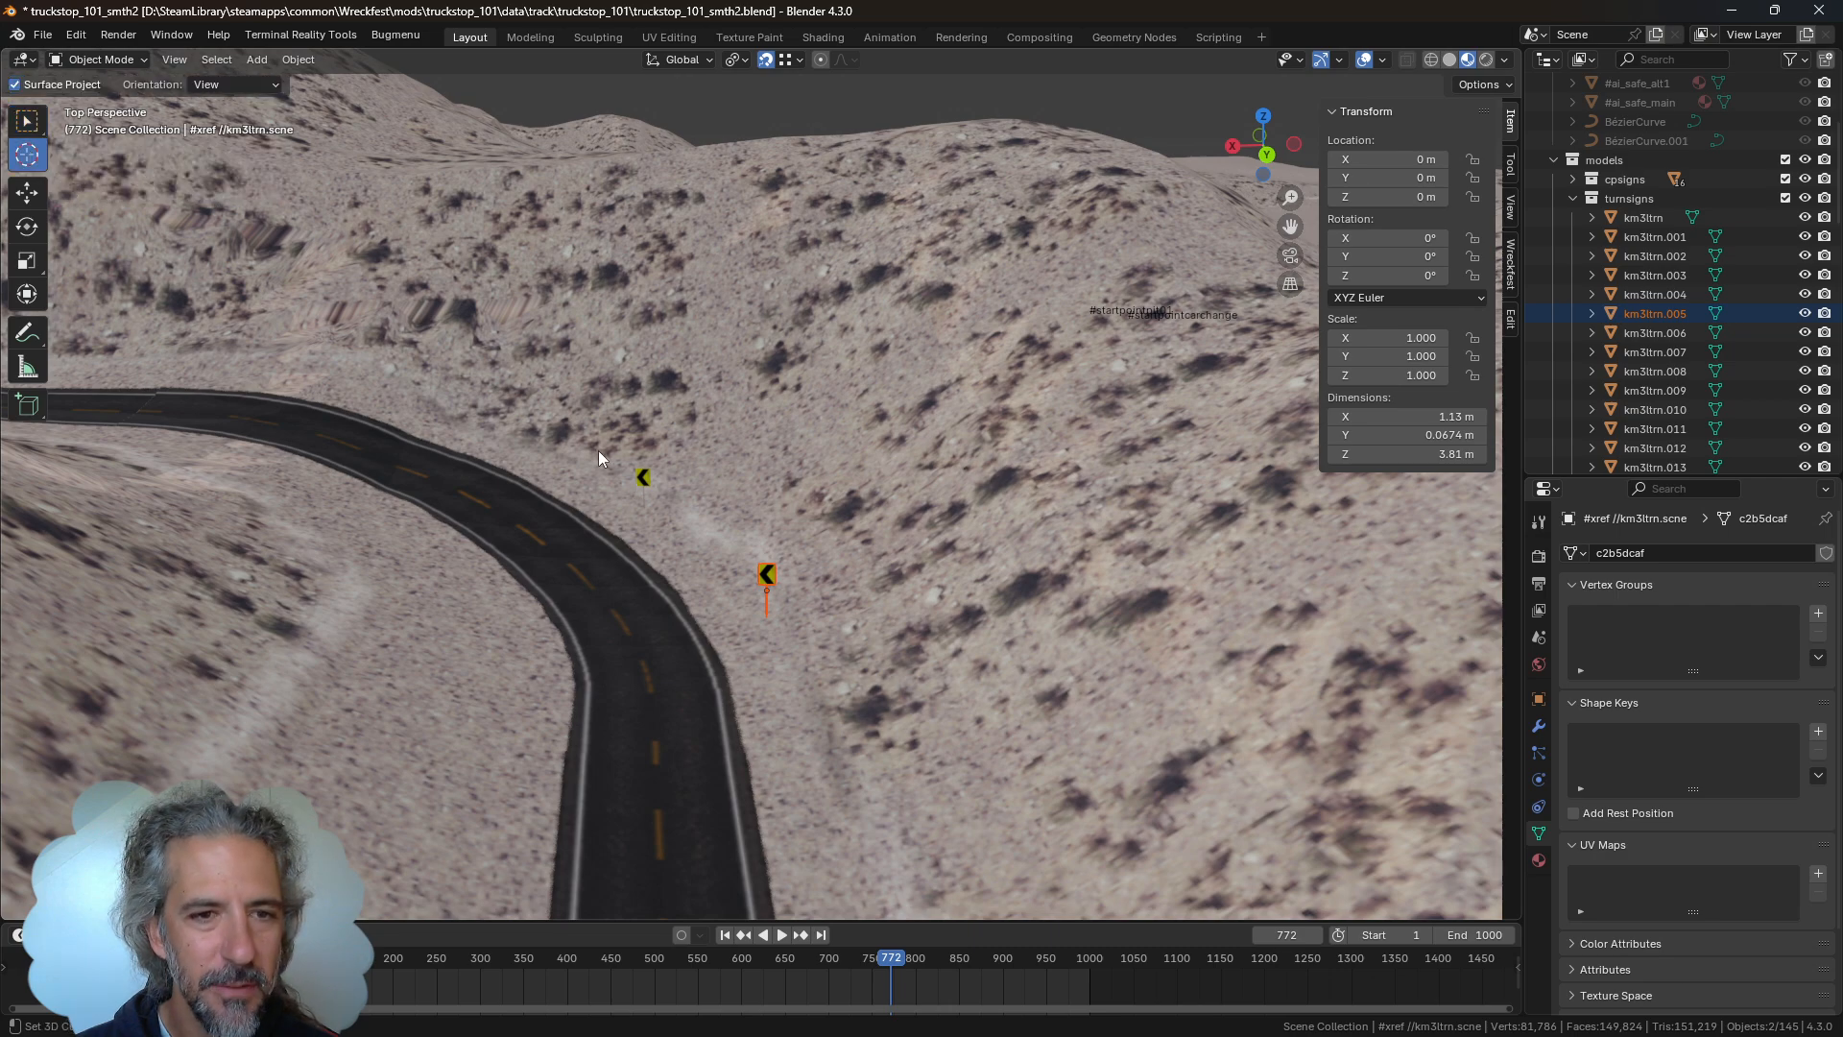
mouse_move(403, 1030)
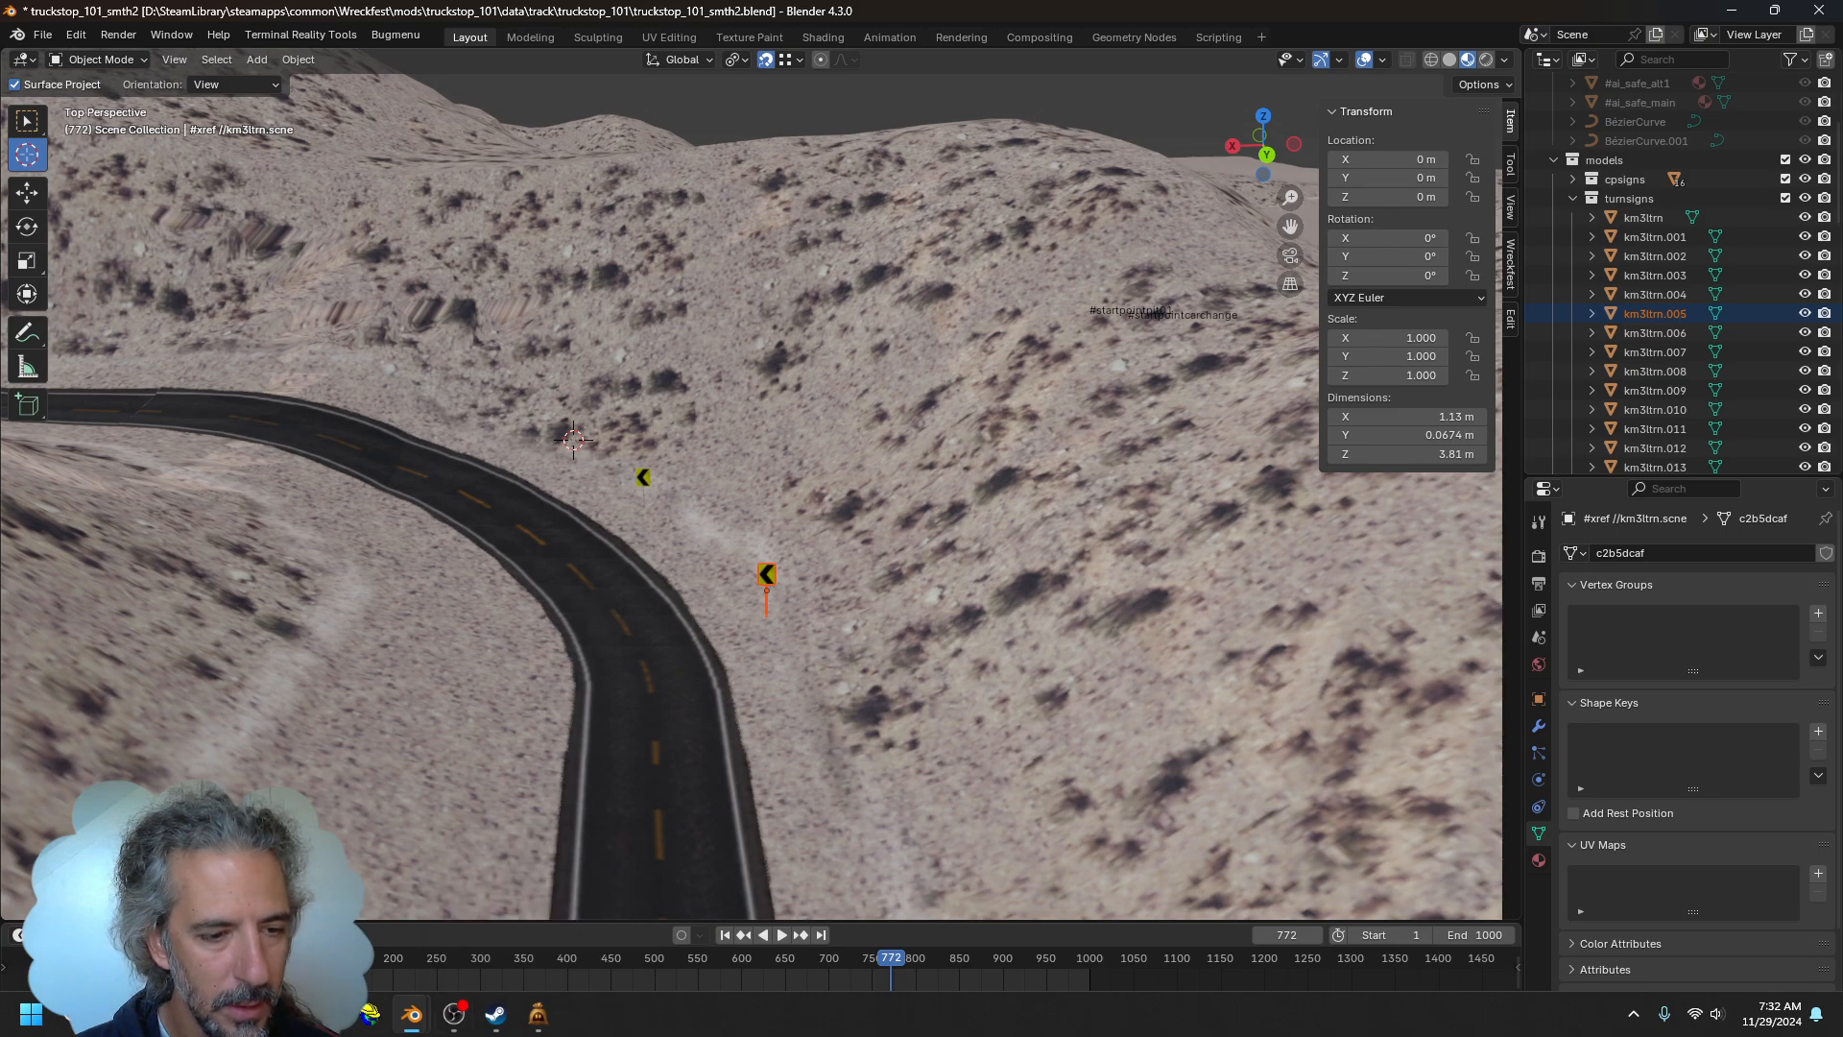
click(327, 1013)
drag(1019, 669, 624, 382)
click(624, 382)
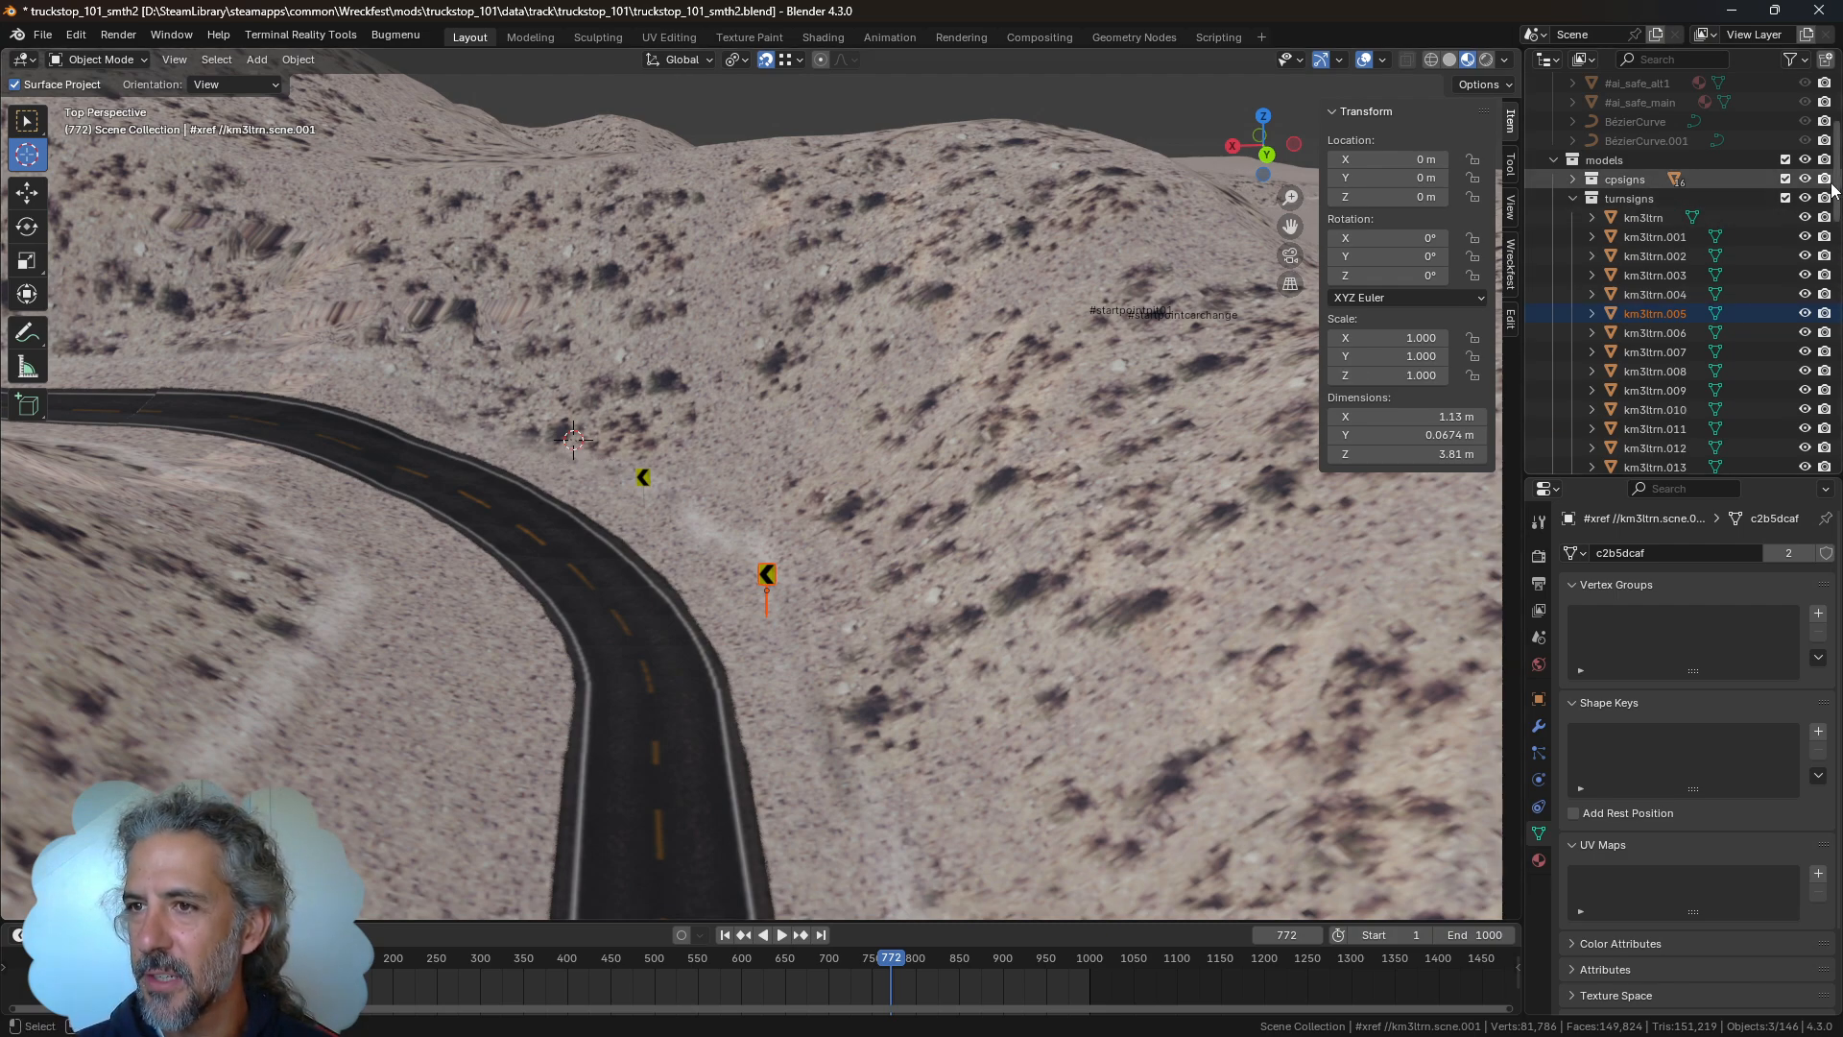
Find the Subscenes collection in the scene hierarchy and select its first #xref //km3ltrn.scne object
drag(1836, 156, 1836, 413)
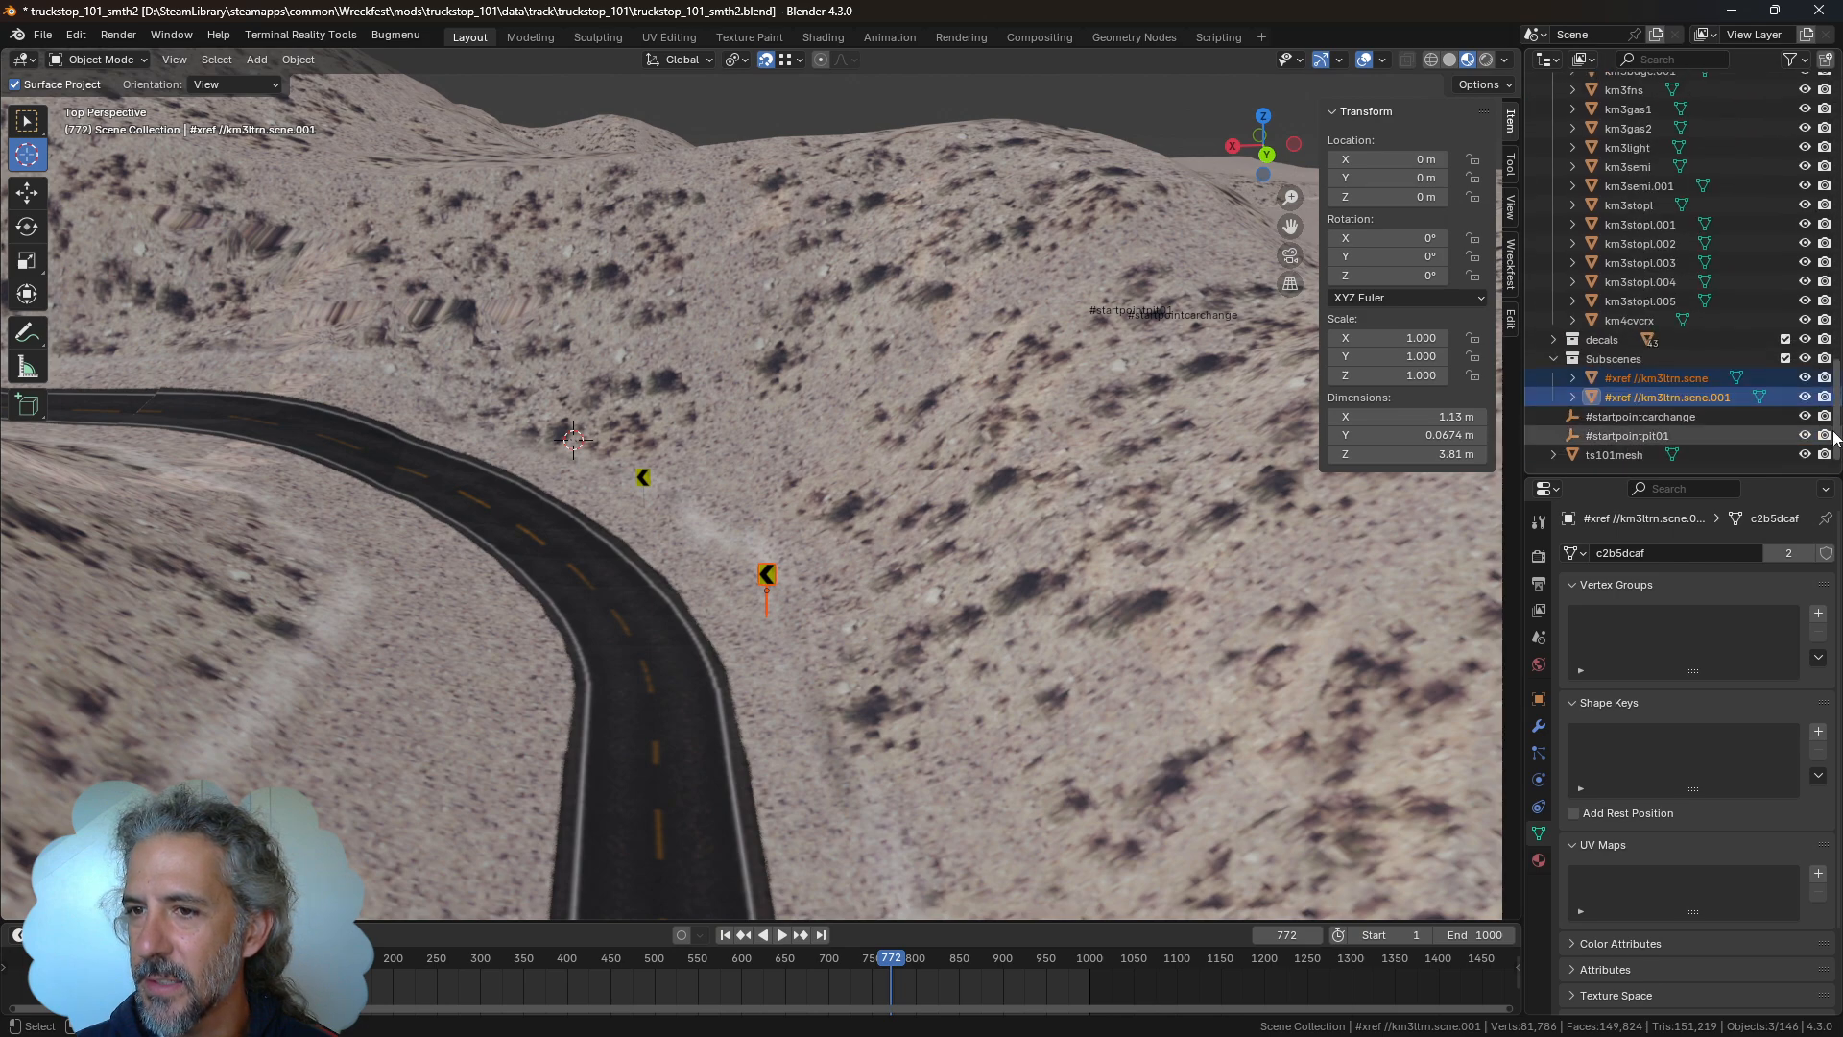
click(1647, 359)
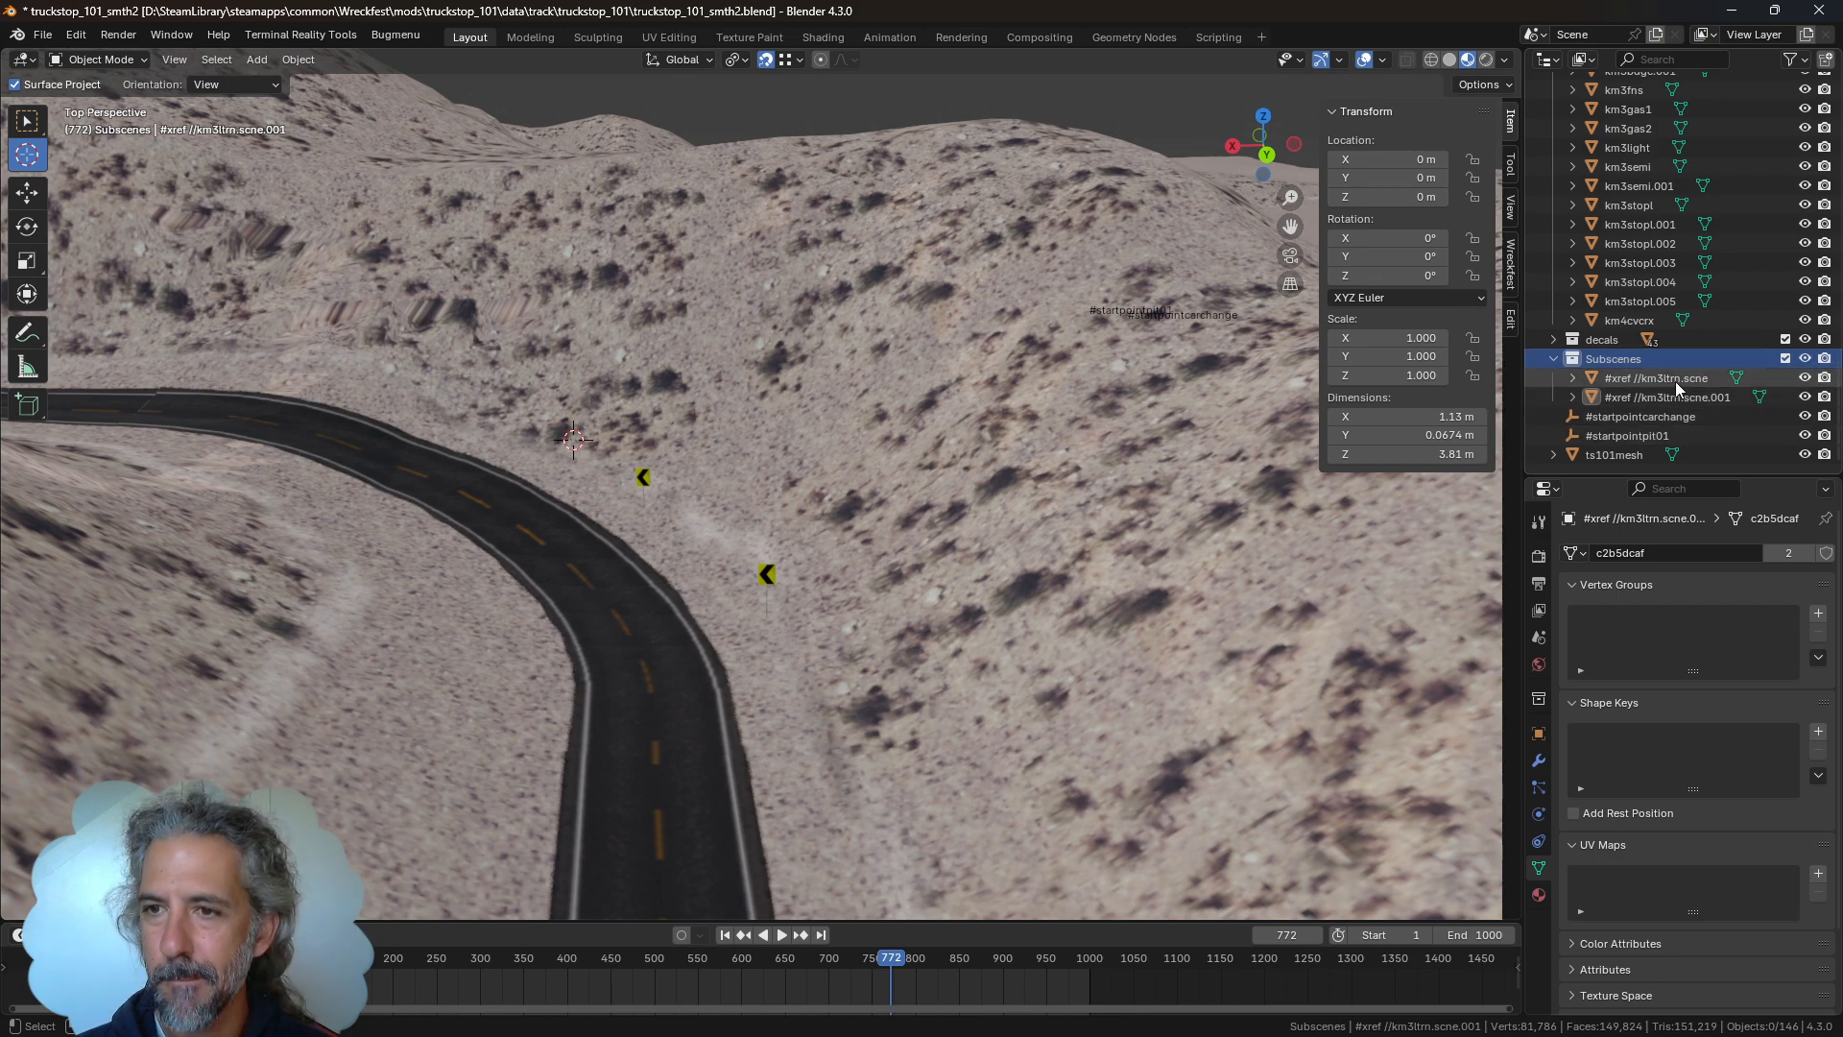
click(1637, 380)
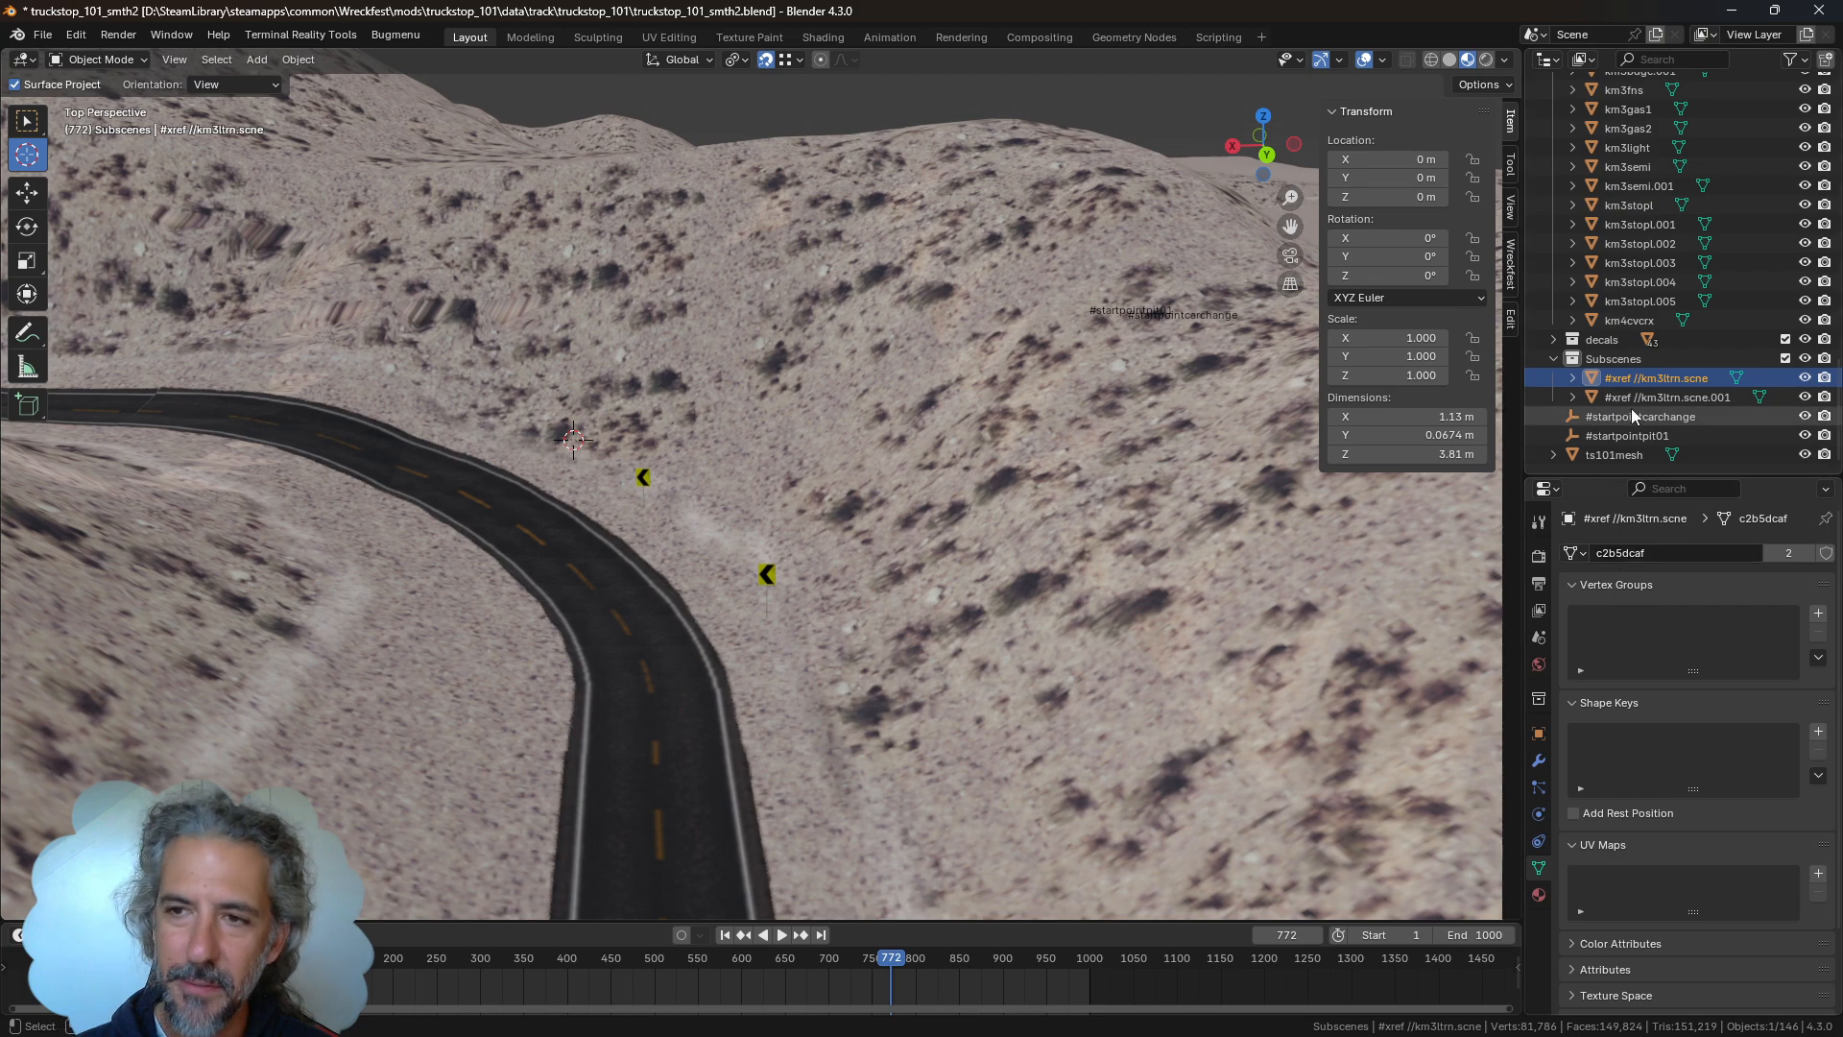
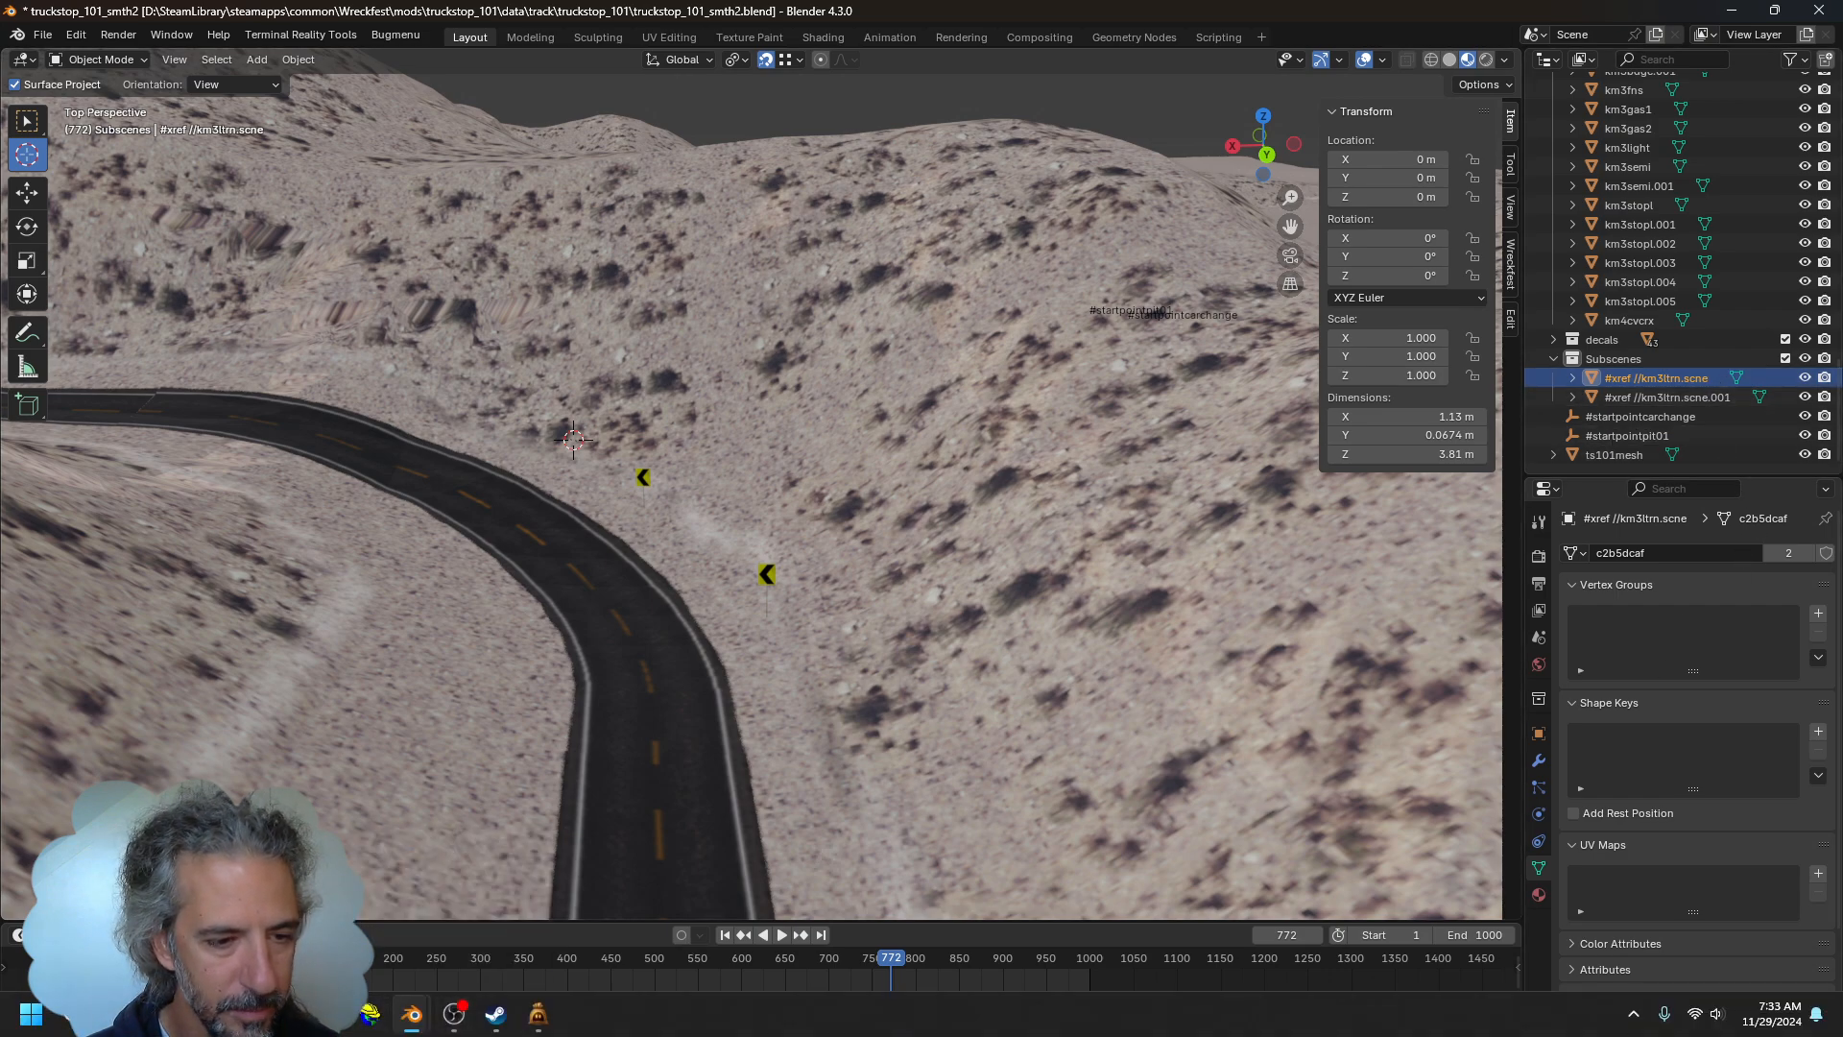
Check in File Explorer that truckstop_101_smth2.blend and km3ltrn.scne share the same folder, and return to Blender
key(alt+Tab)
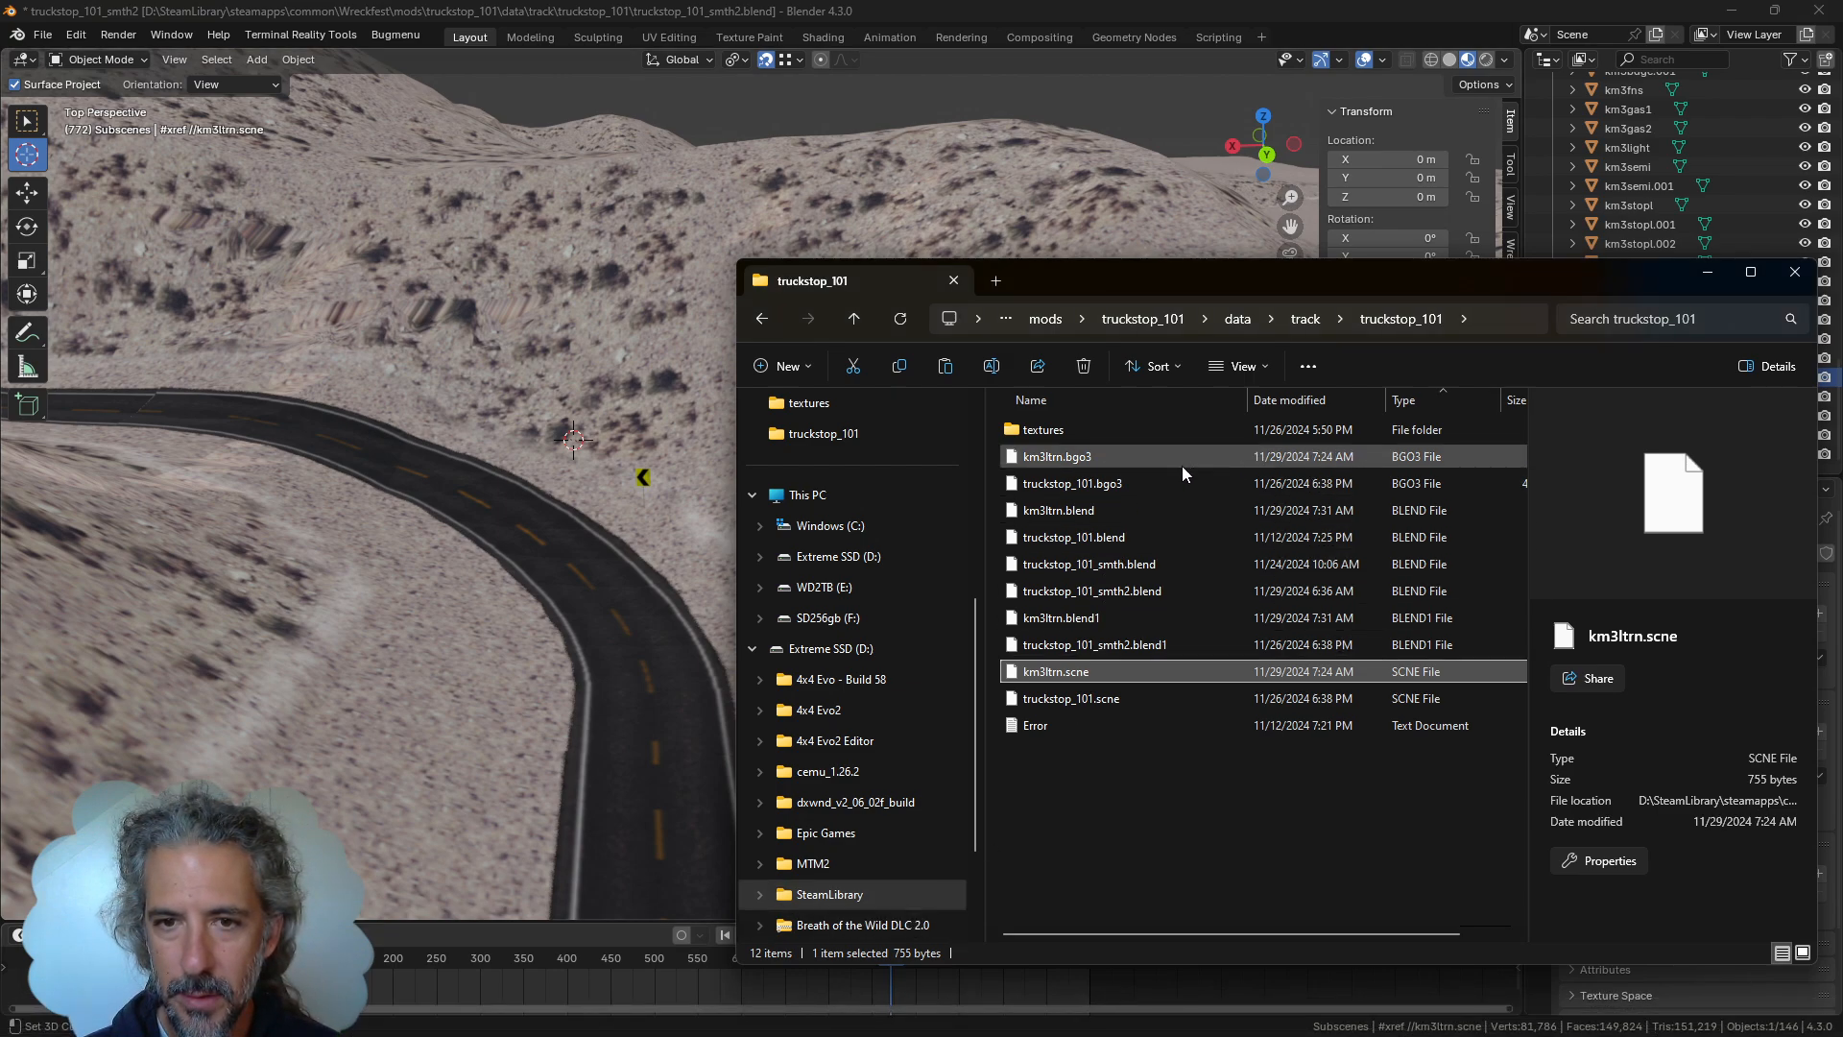
click(1171, 591)
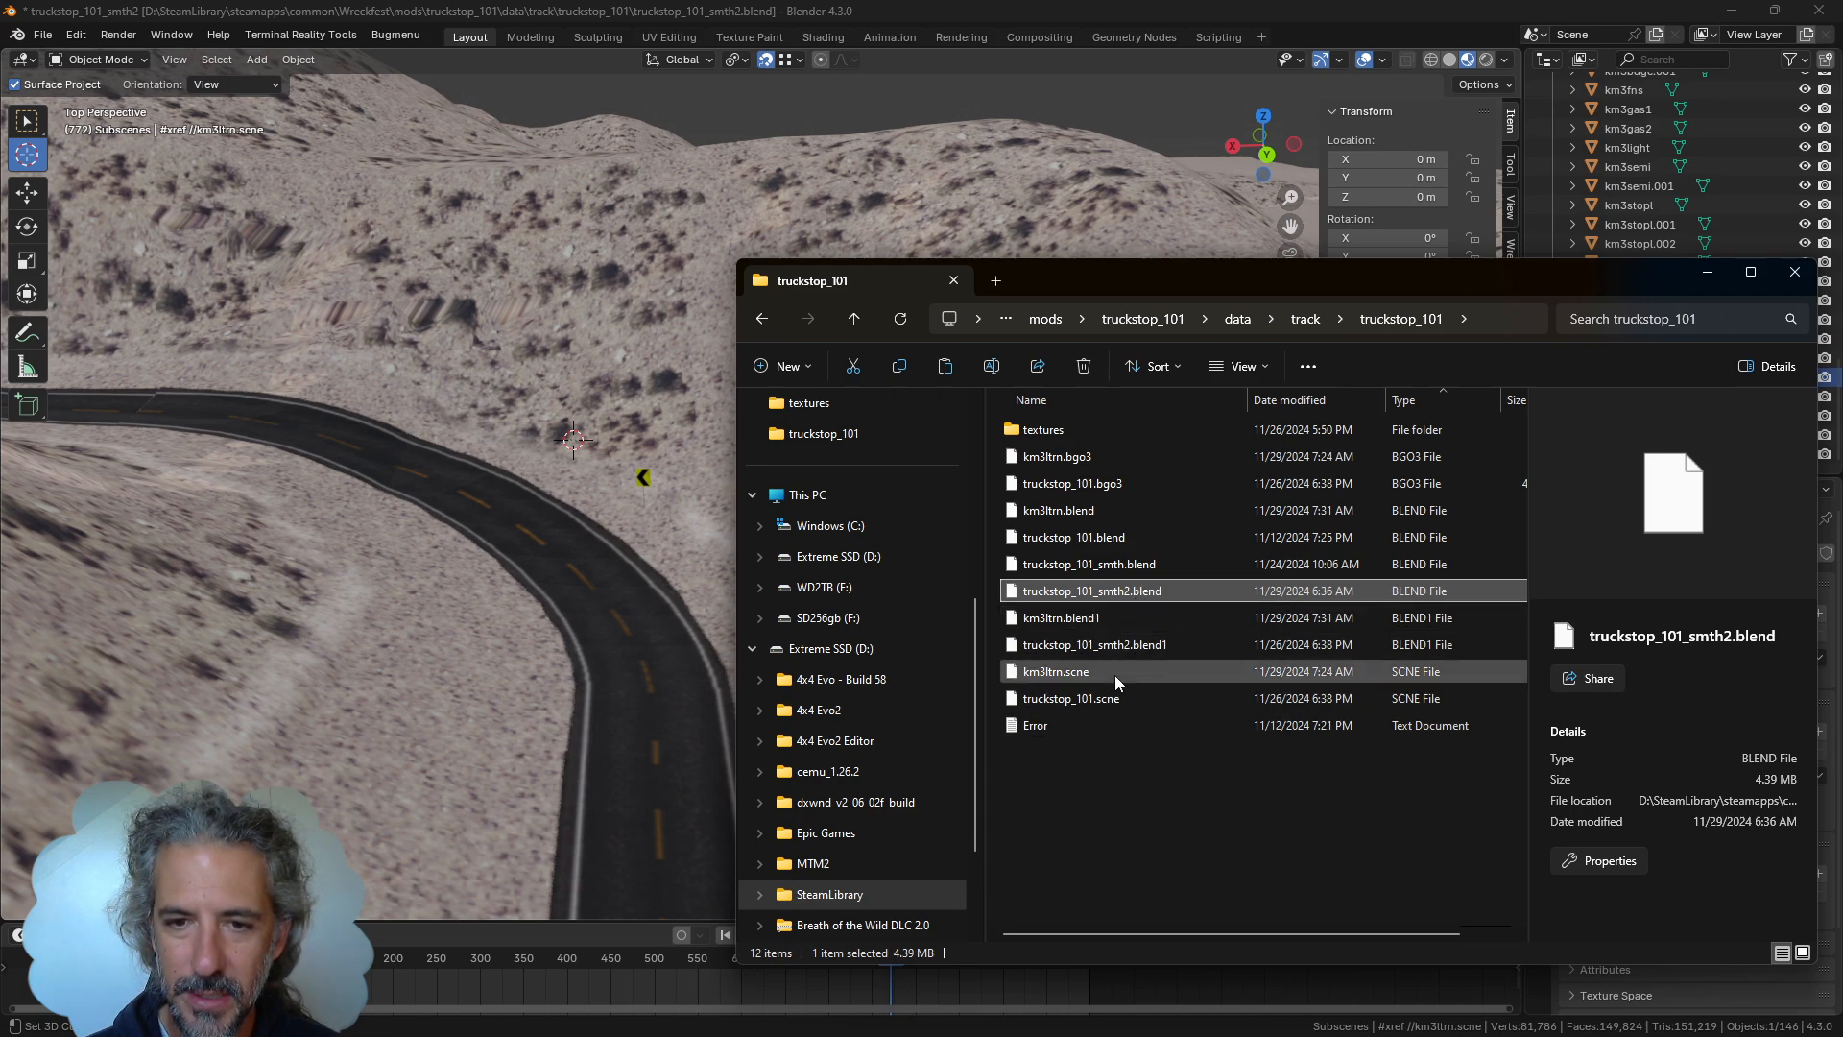
click(1319, 7)
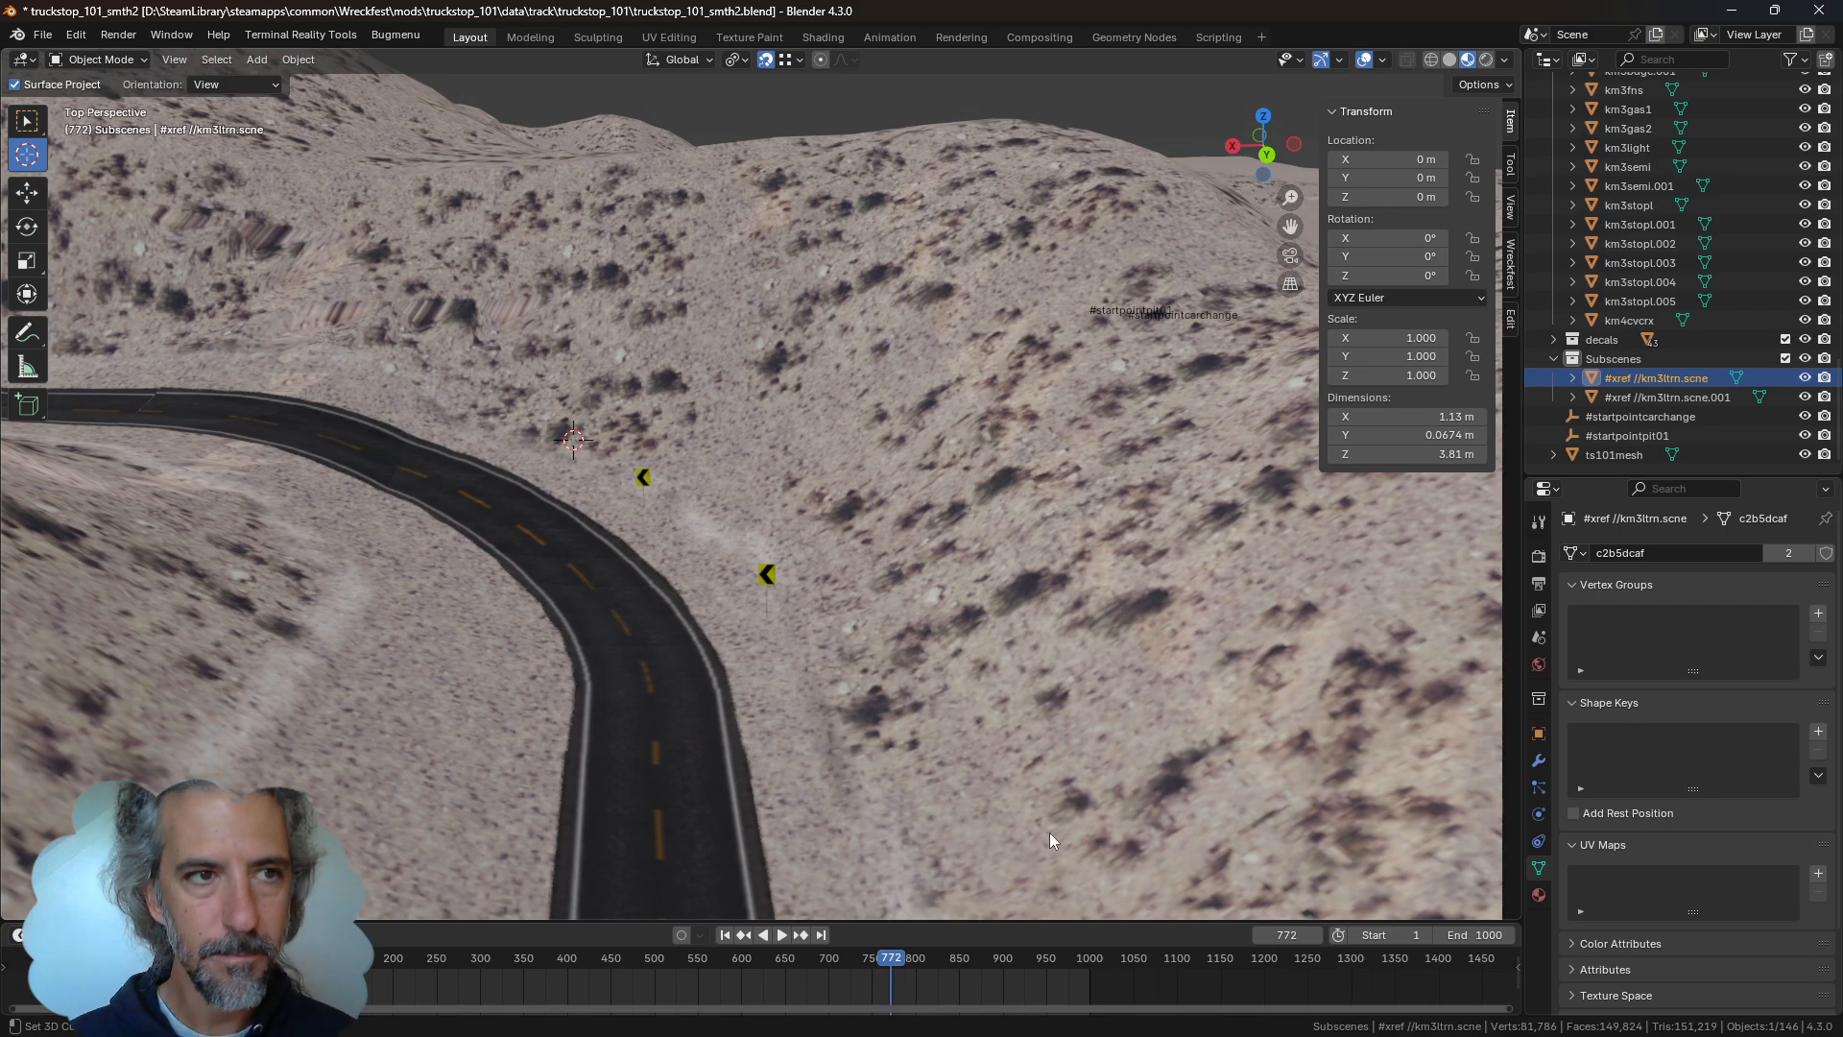
Fly over the track to locate the selected km3ltrn.scne subscene object at the scene origin
key(shift+grave)
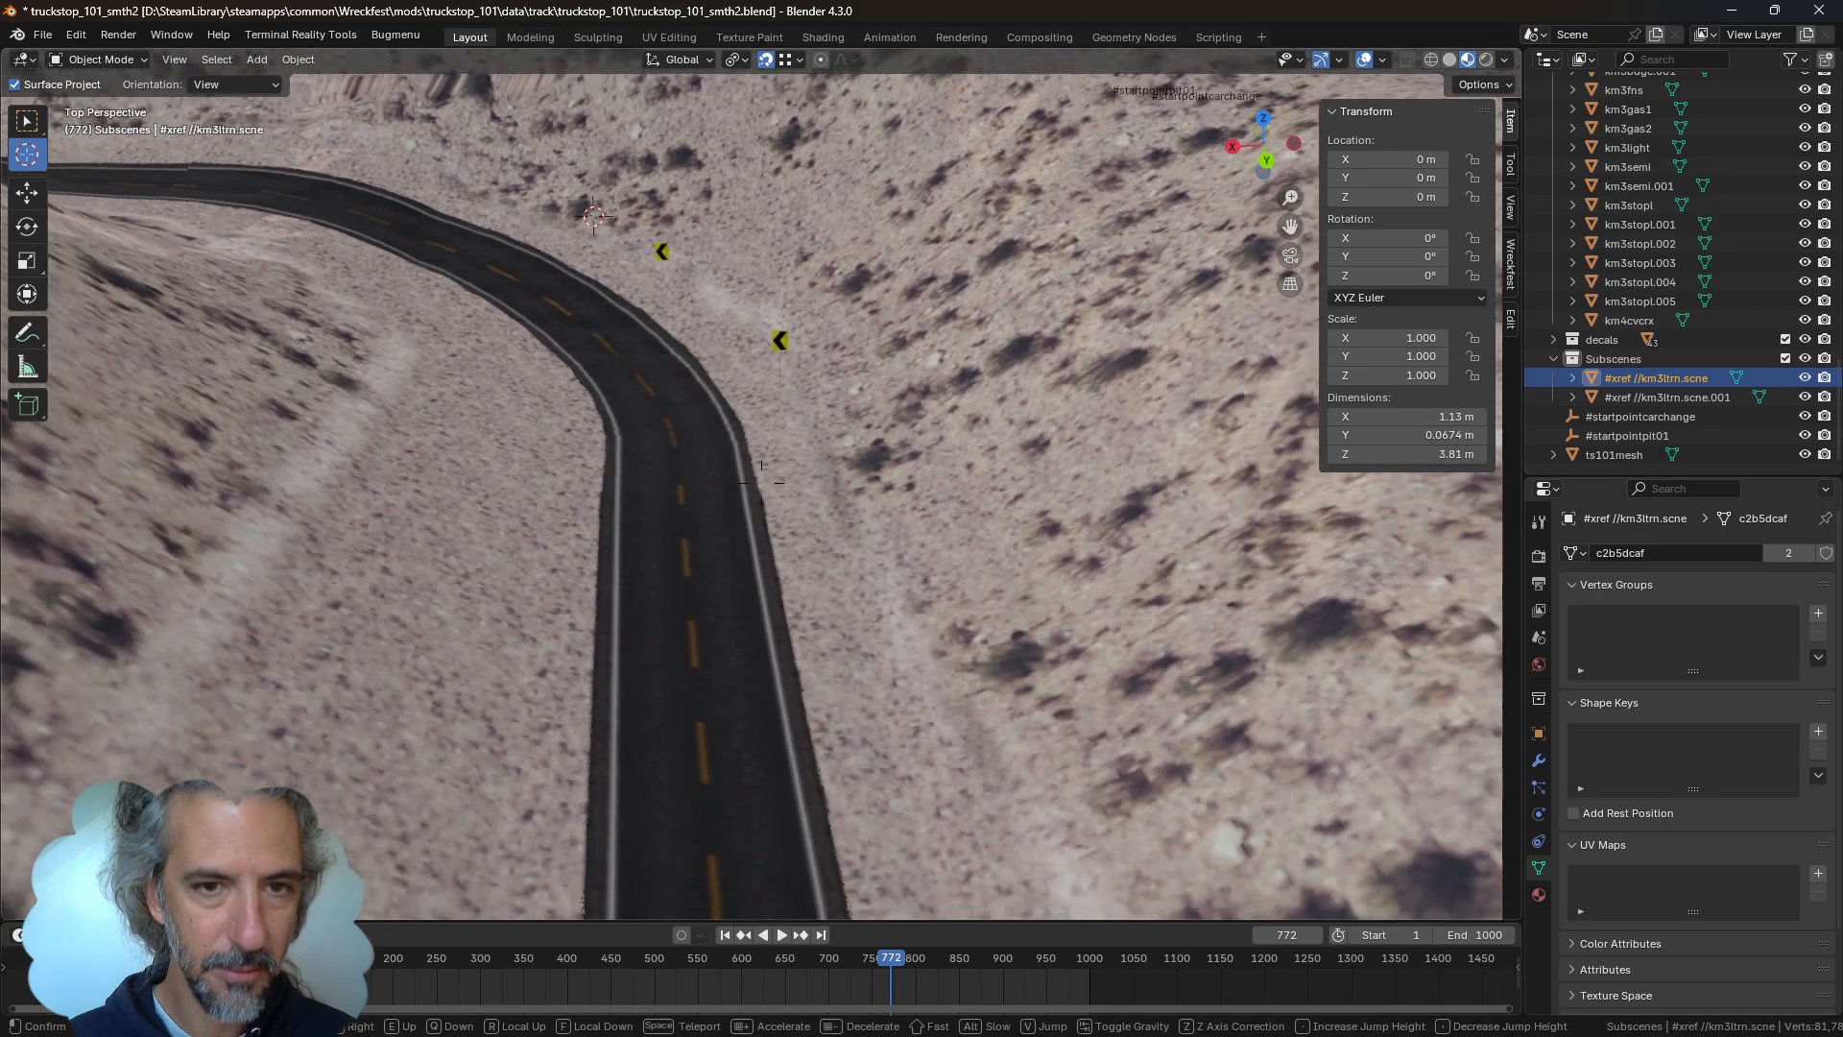
key(d)
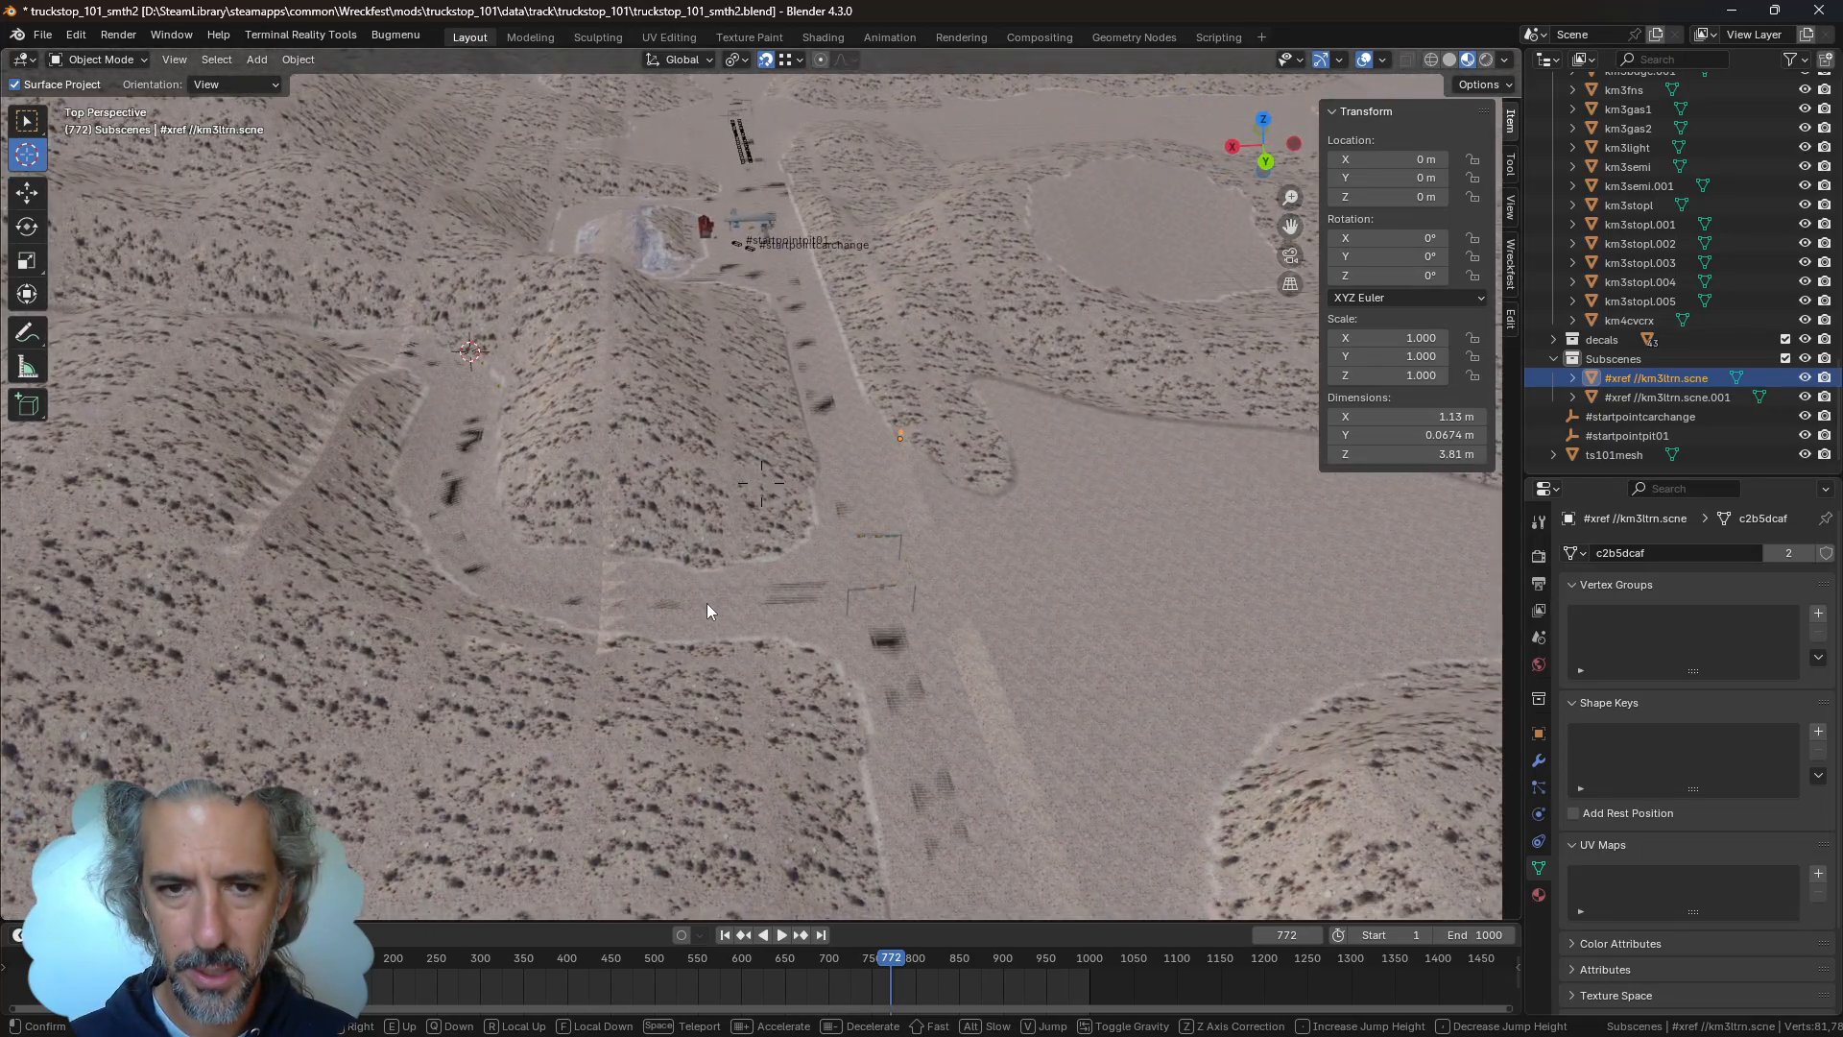
click(706, 603)
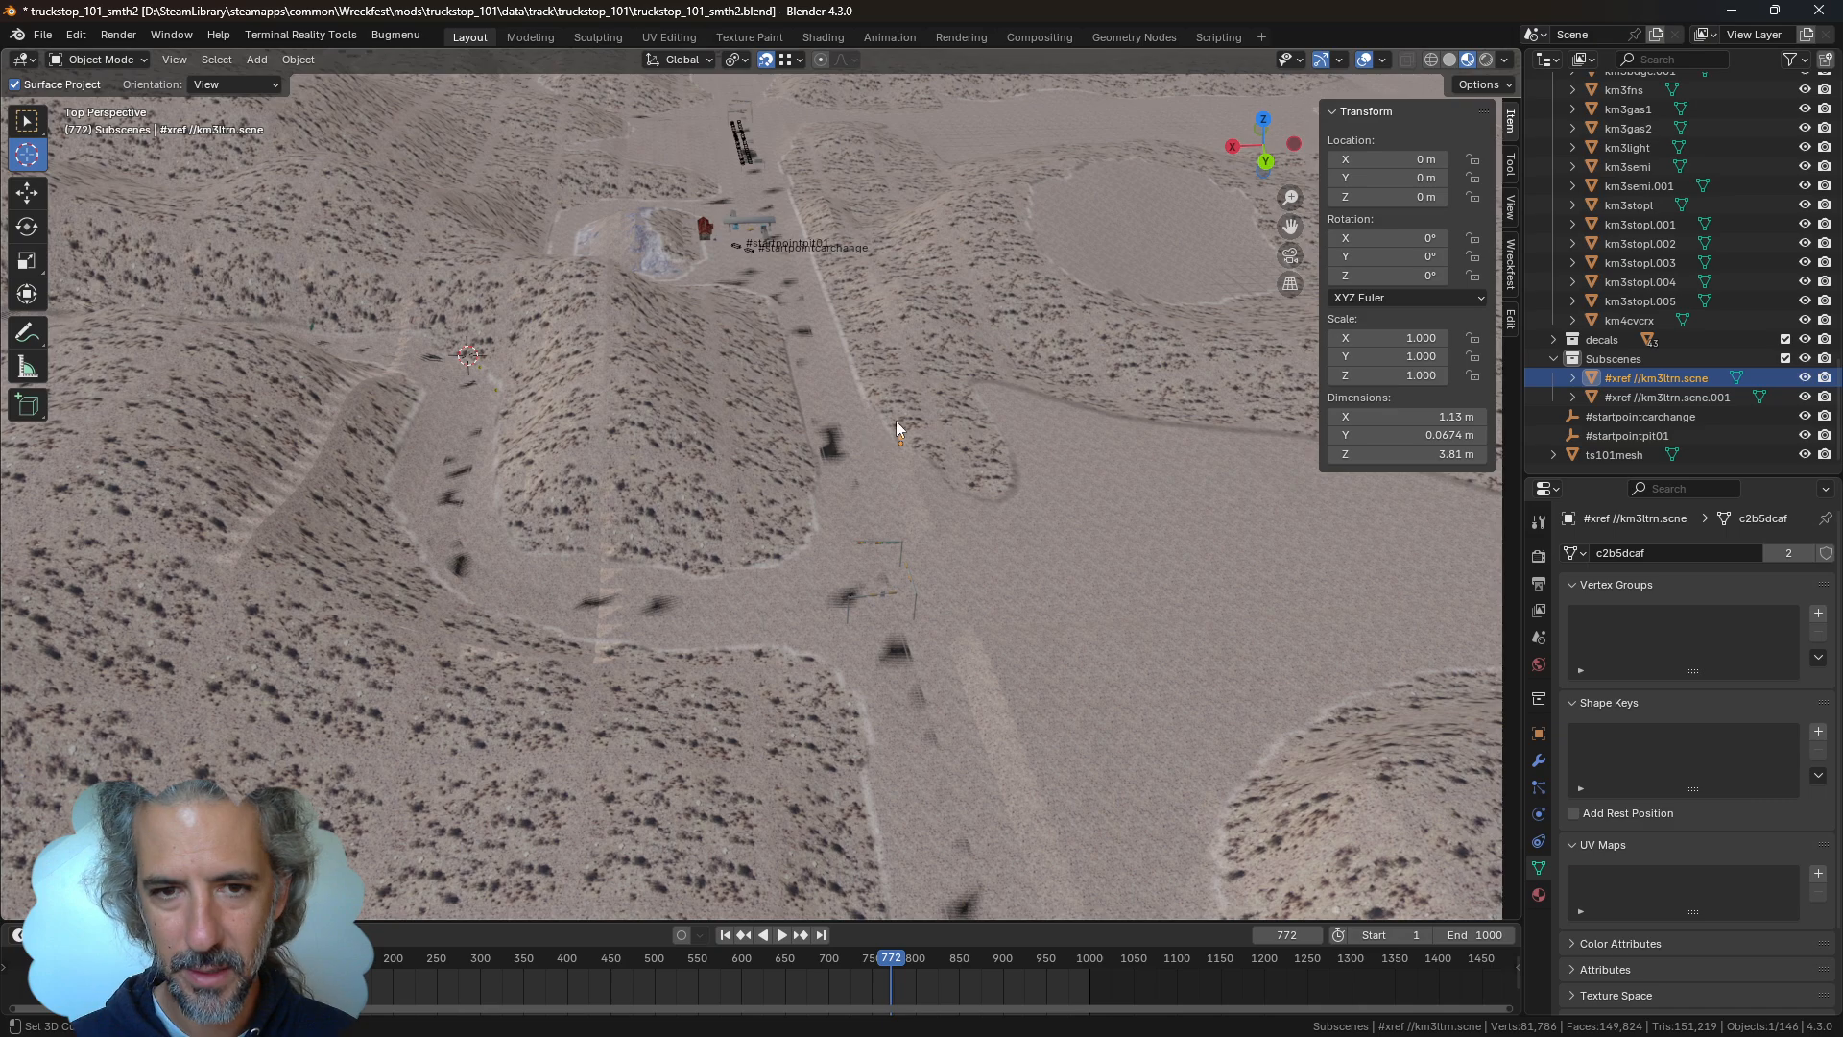
Move the first km3ltrn.scne subscene onto the terrain near the road curve and delete the #xref //km3ltrn.scne.001 object
key(g)
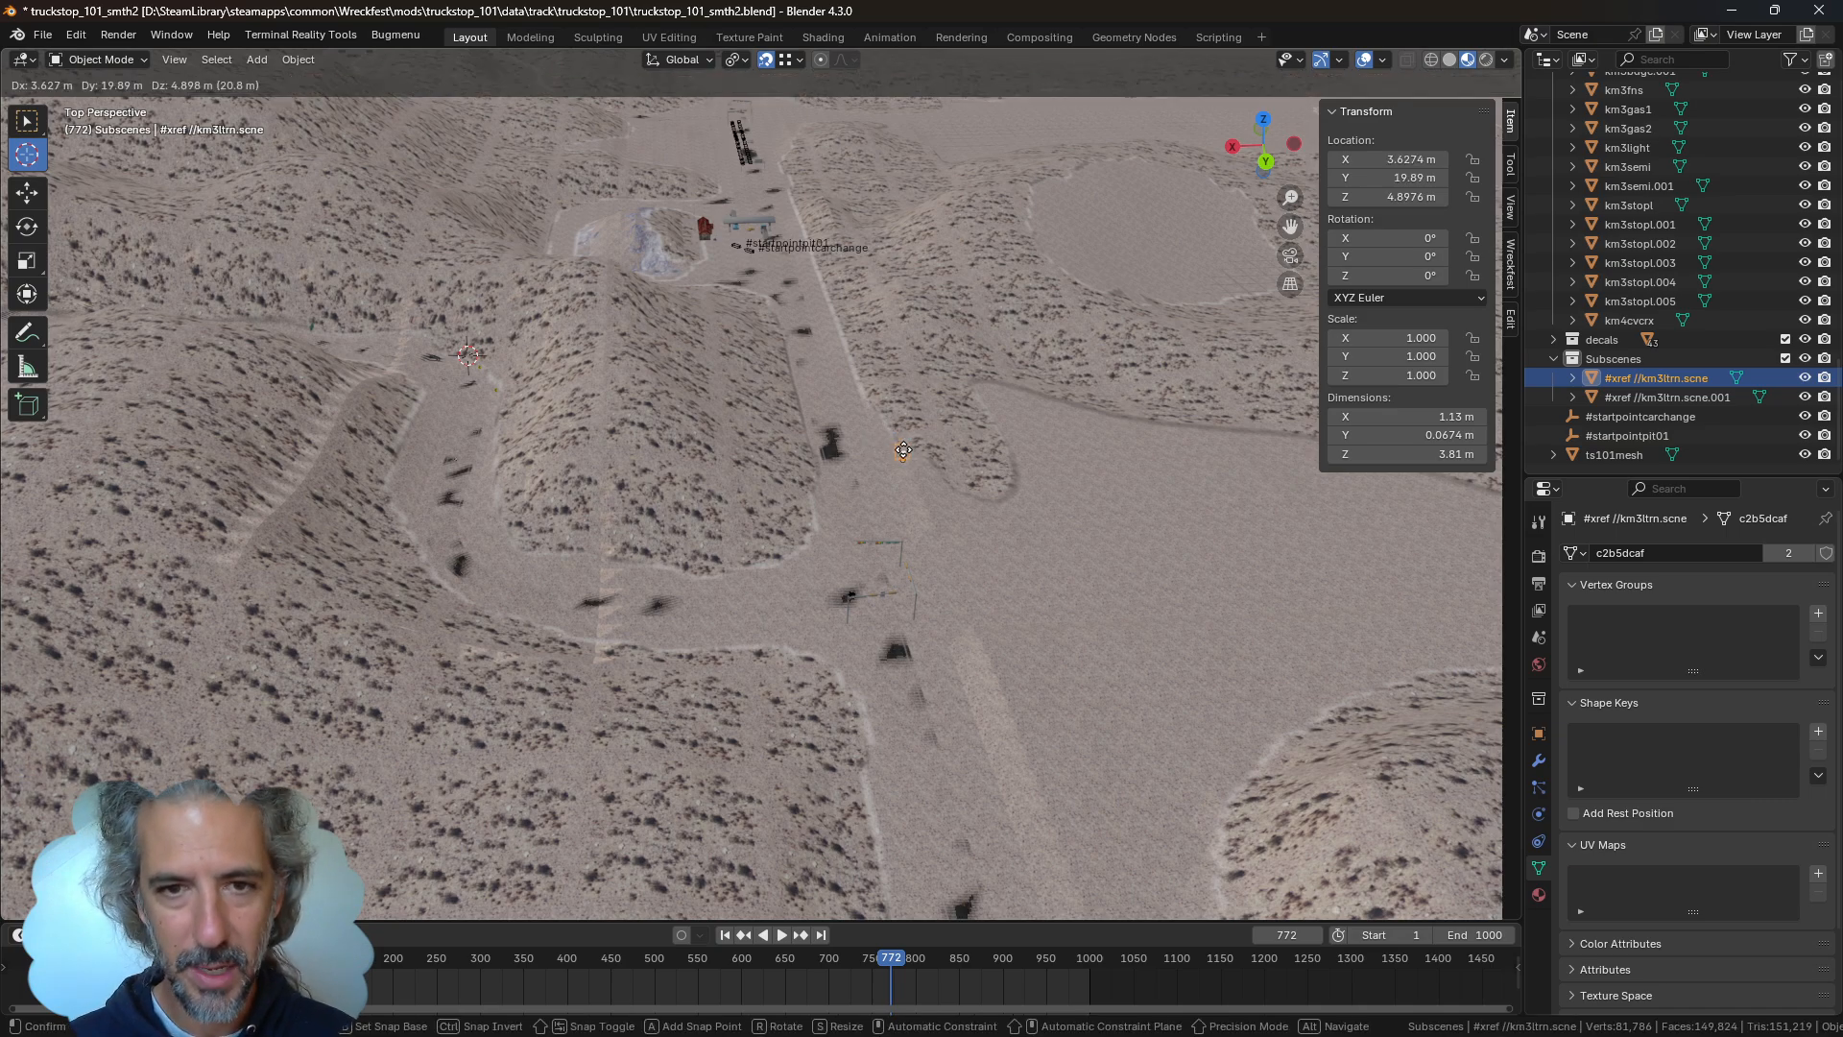
click(500, 415)
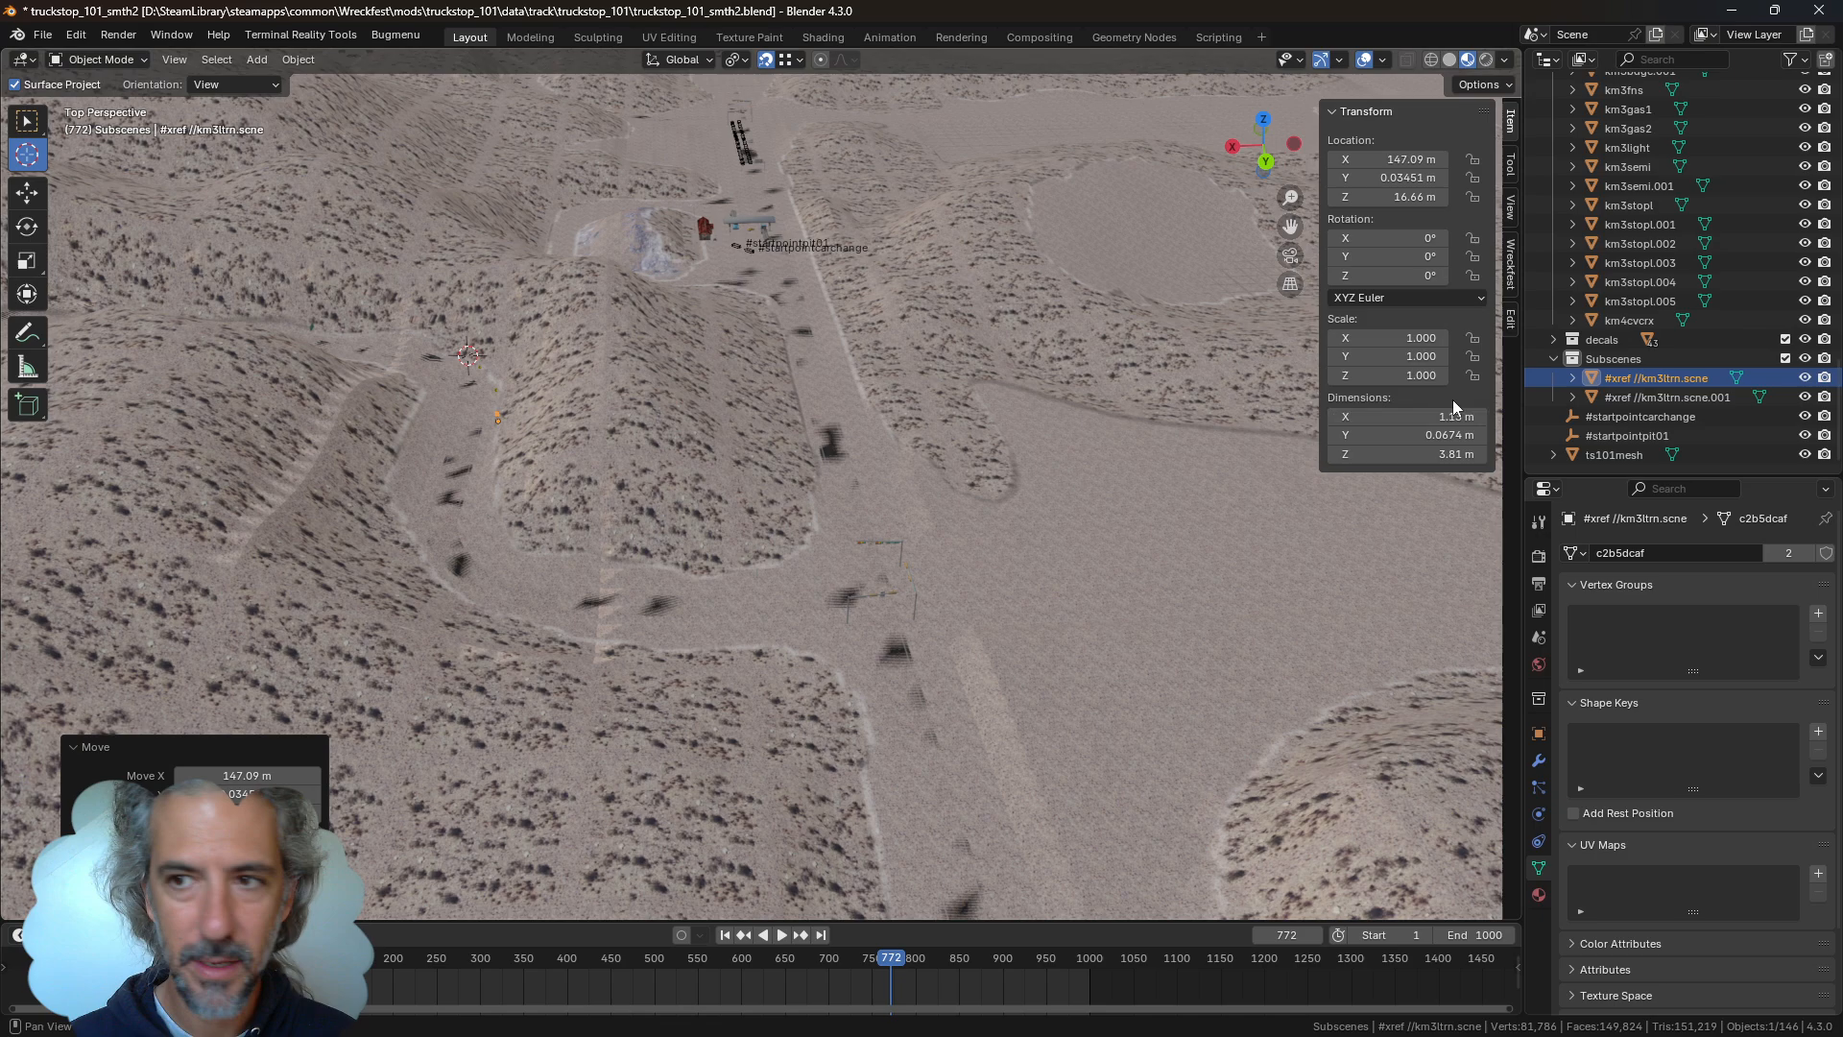
click(1623, 396)
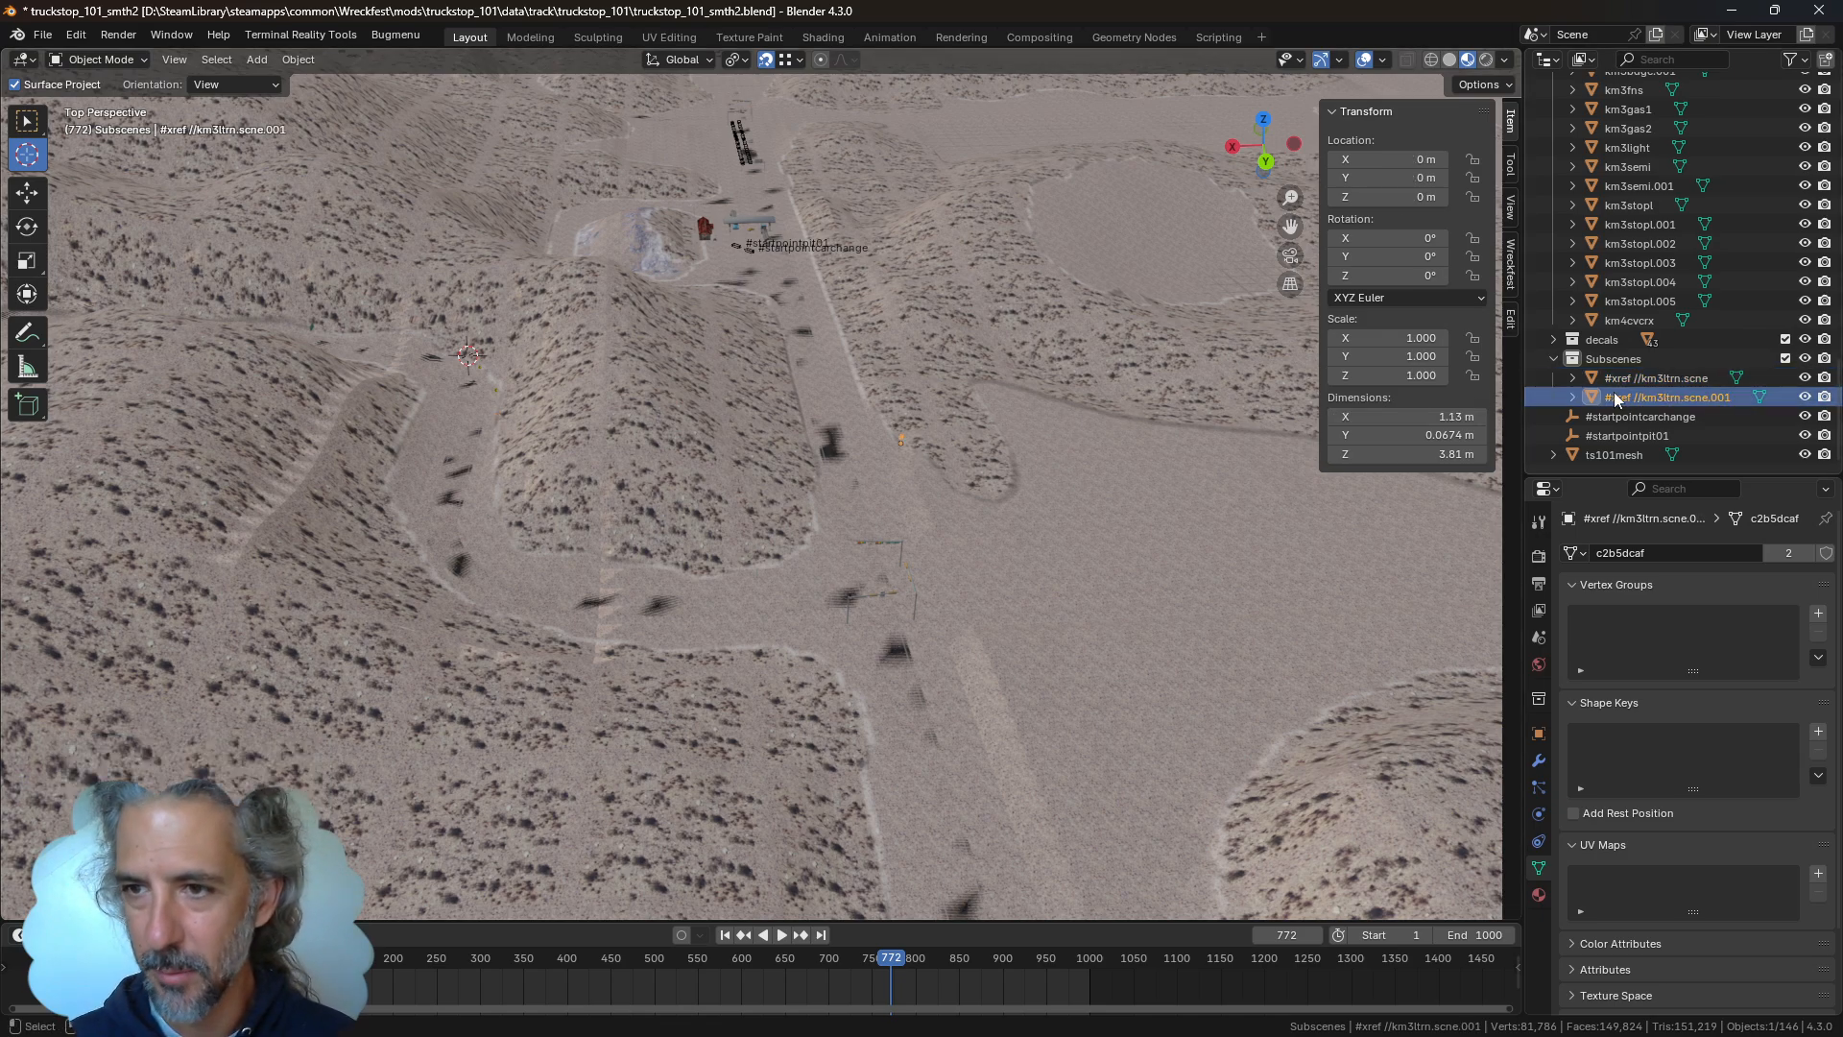
key(Delete)
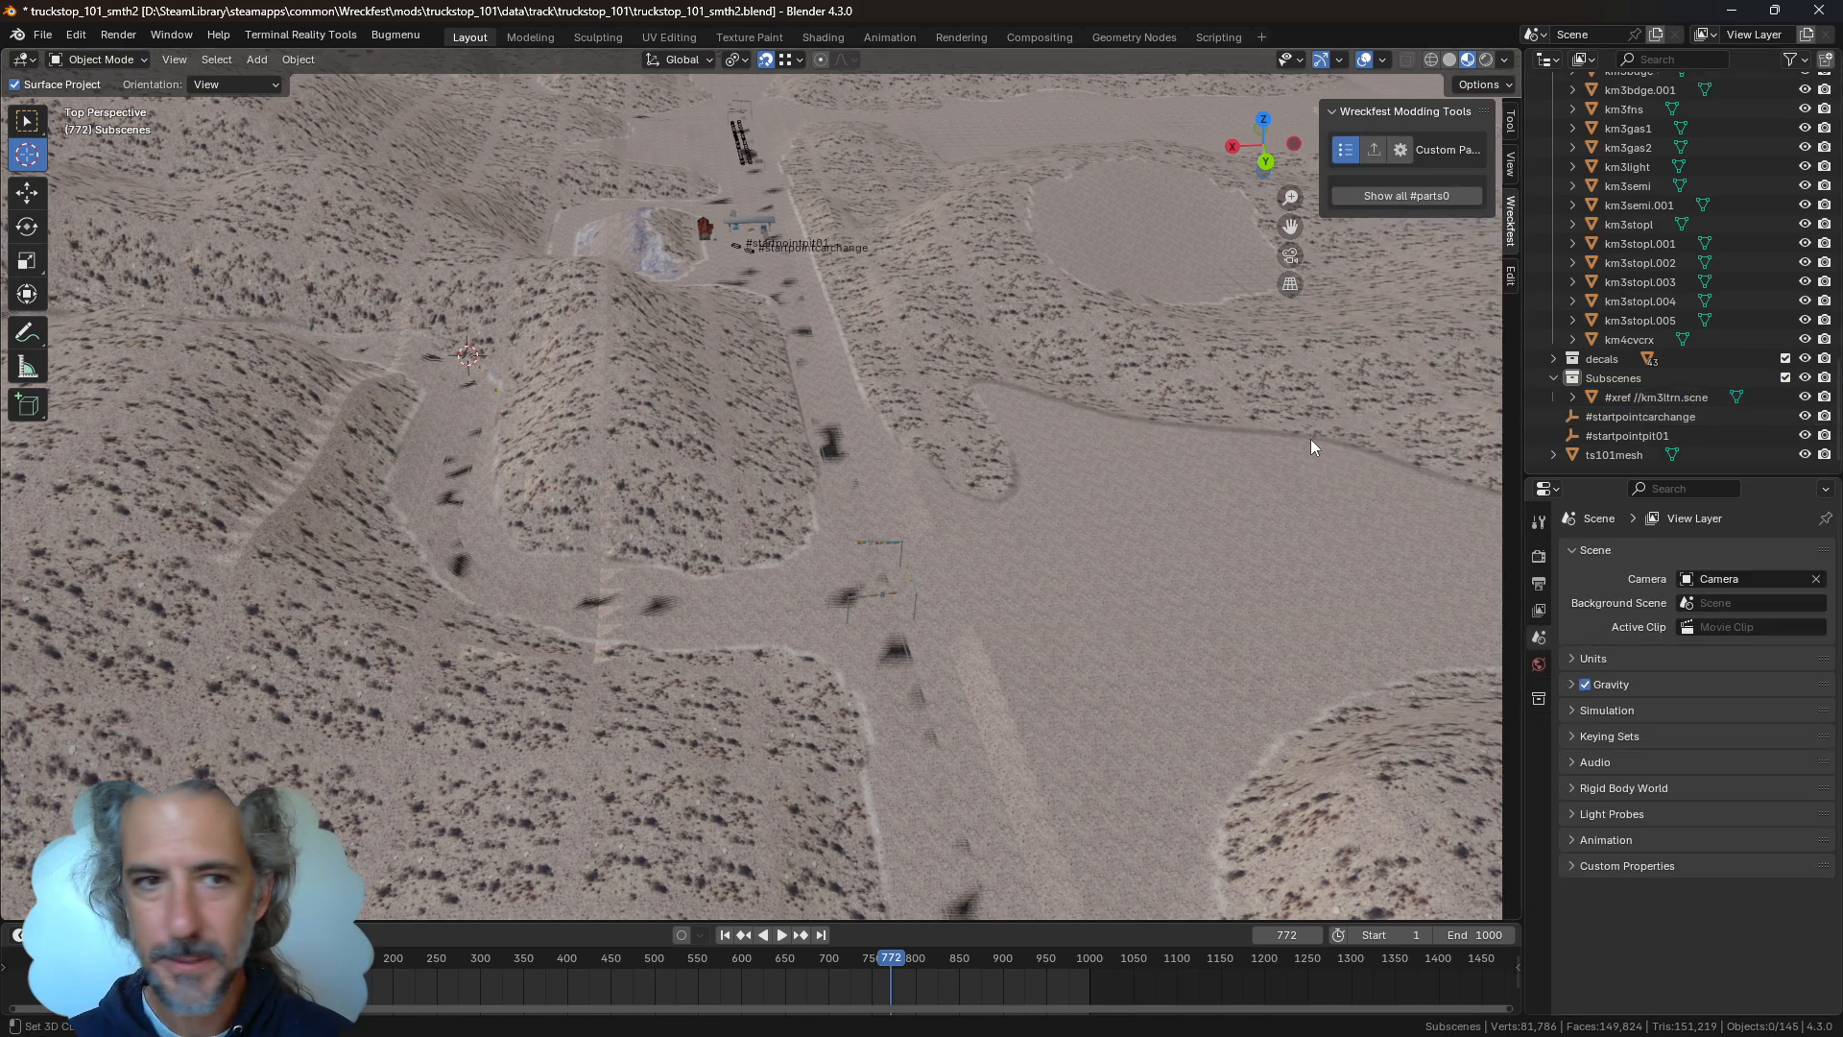
Fly in to the two chevron signs at the road curve and set the snap target to Face
key(shift+grave)
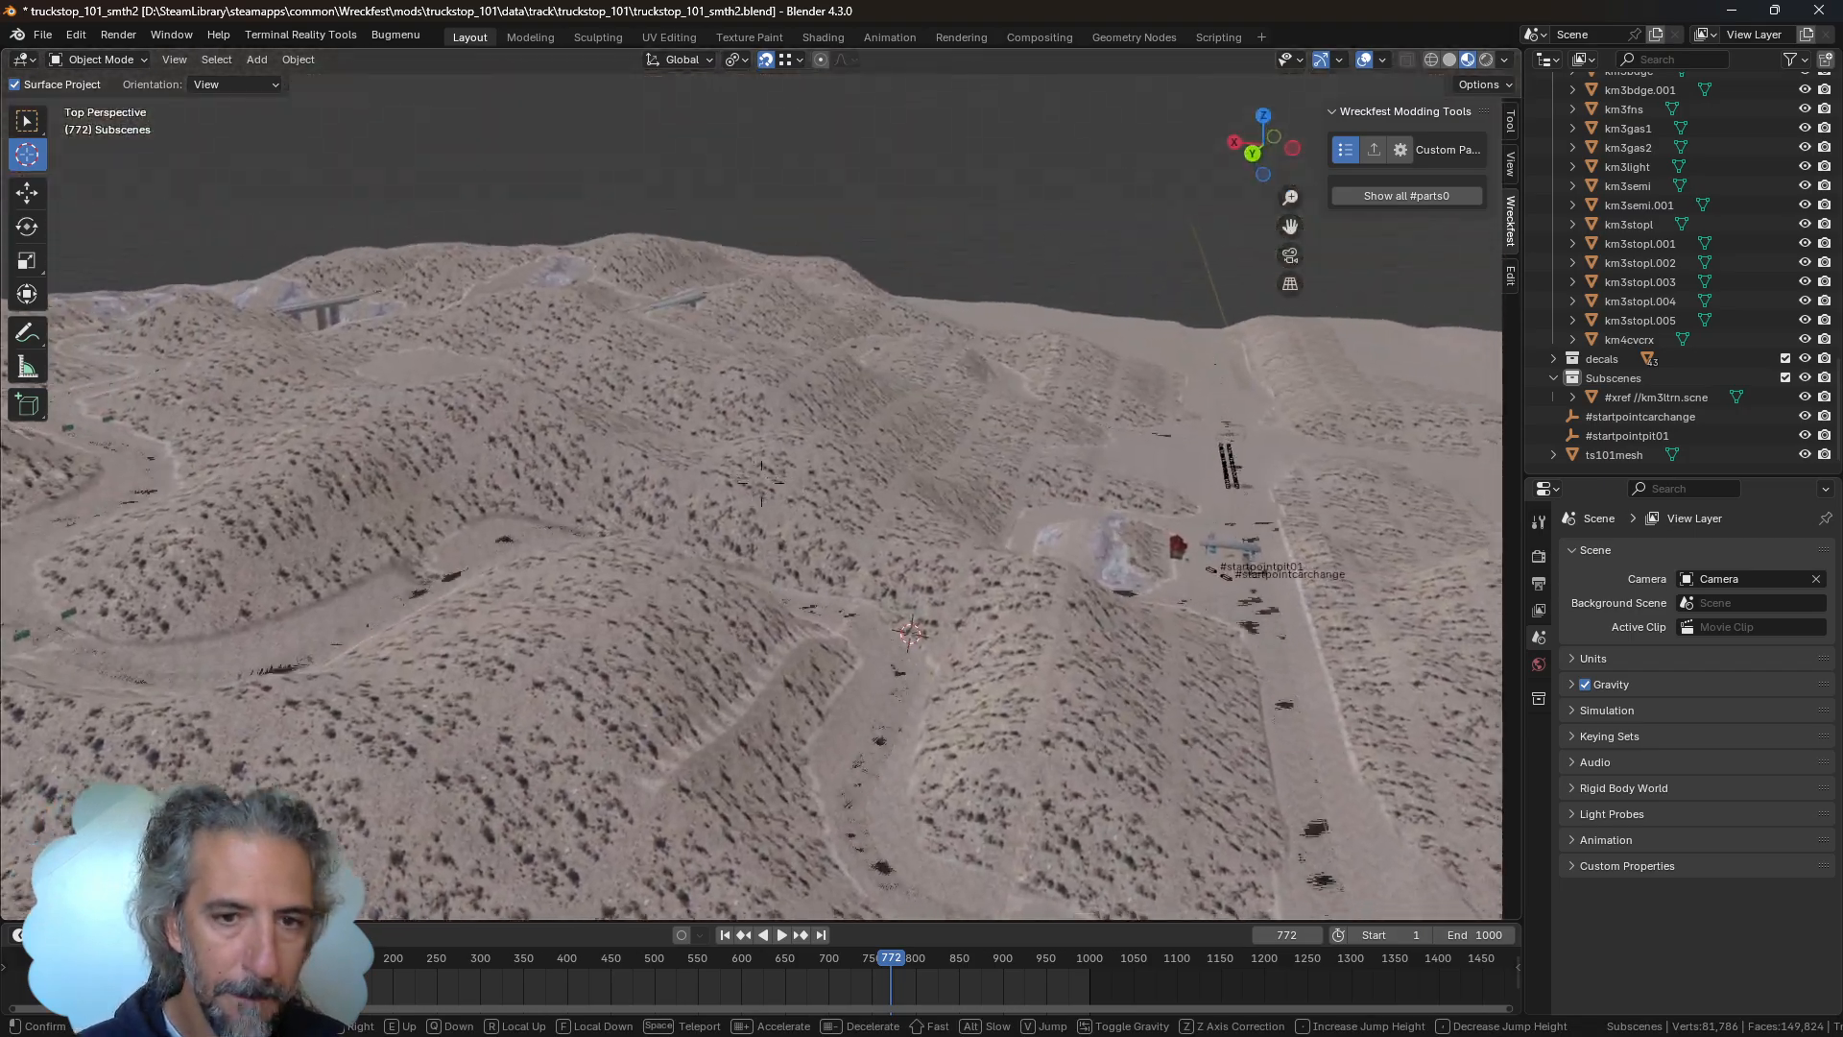
key(w)
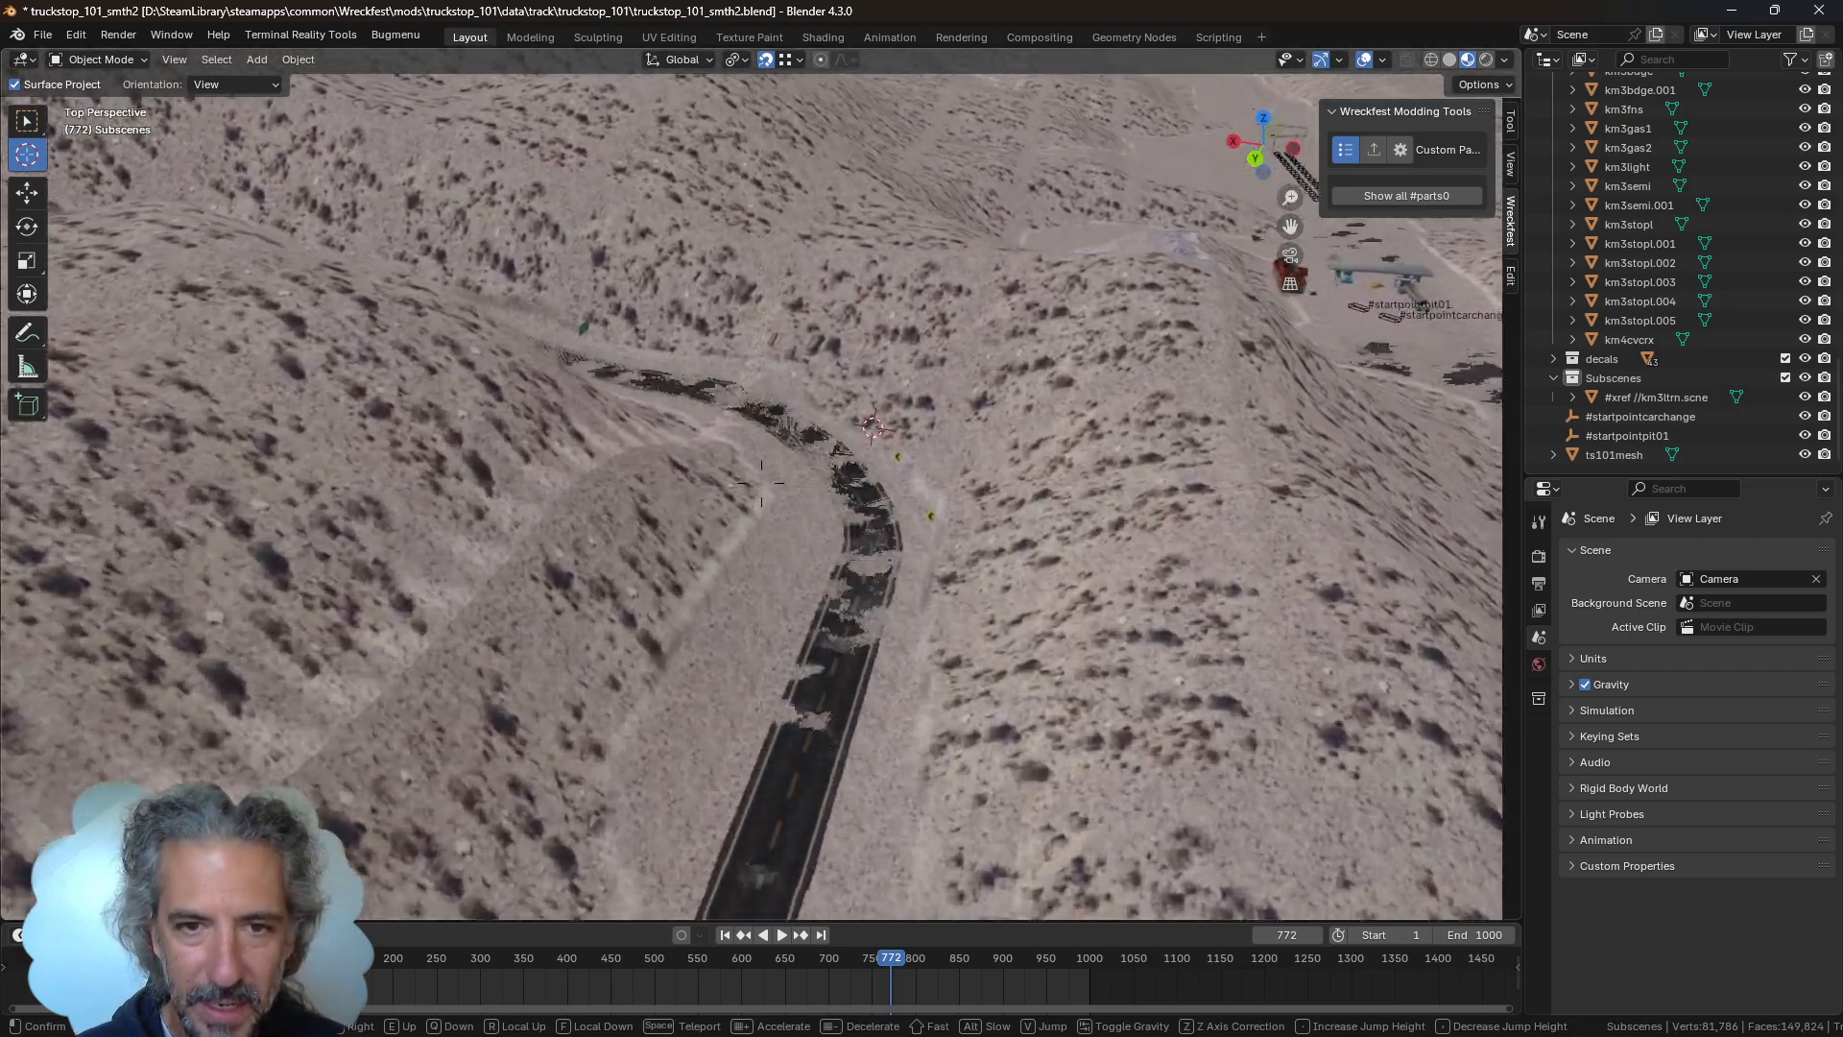
key(w)
key(s)
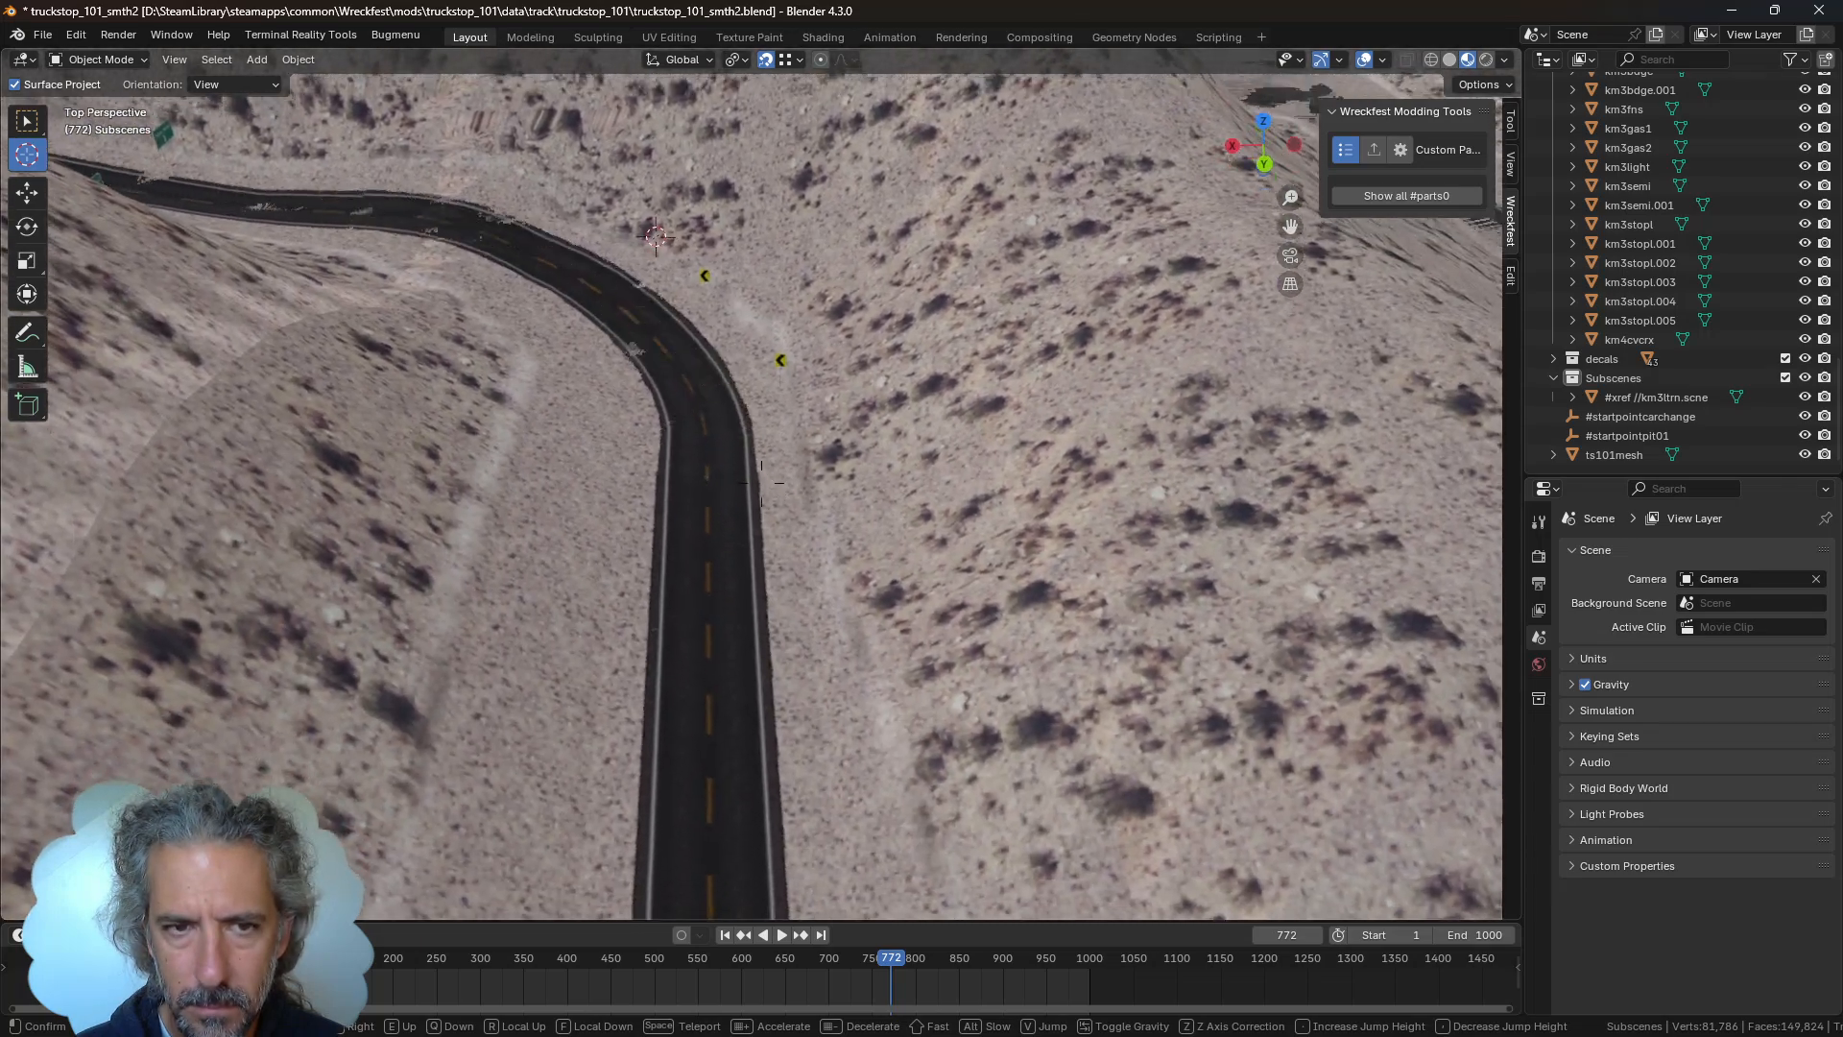
click(441, 394)
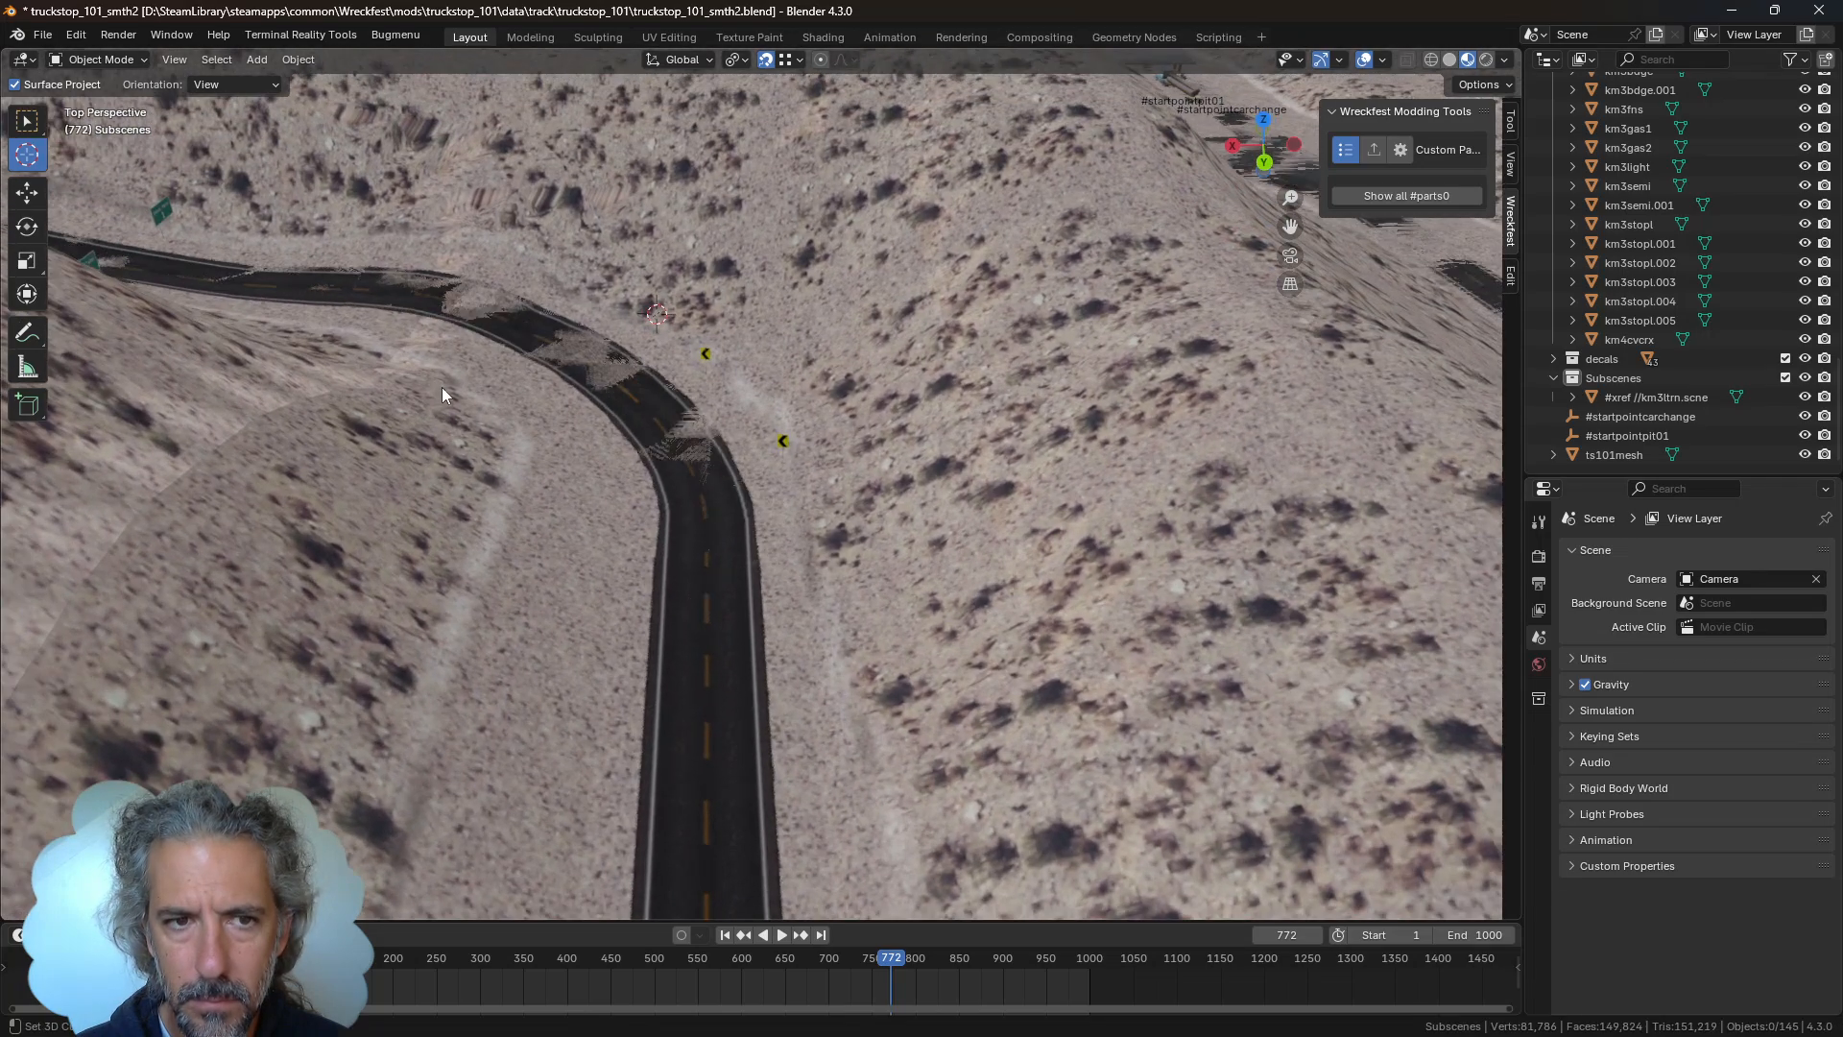
click(801, 60)
click(802, 61)
click(799, 60)
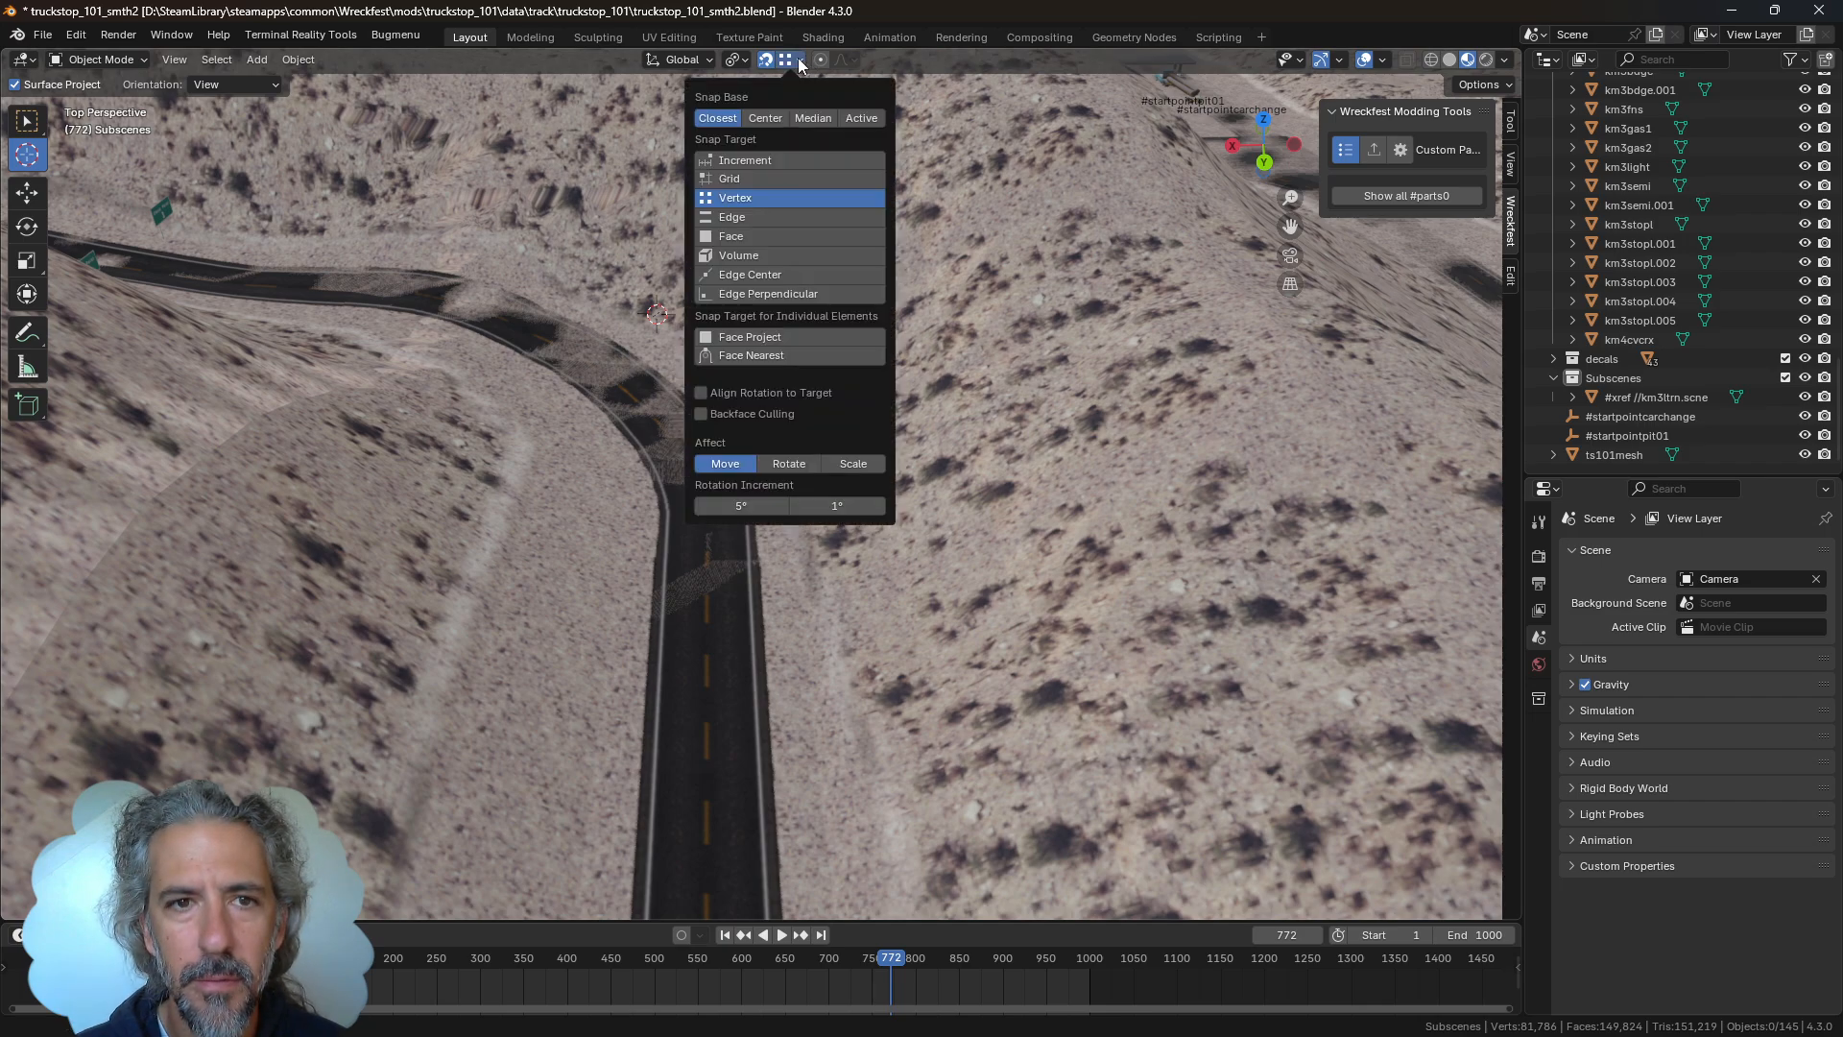
click(798, 236)
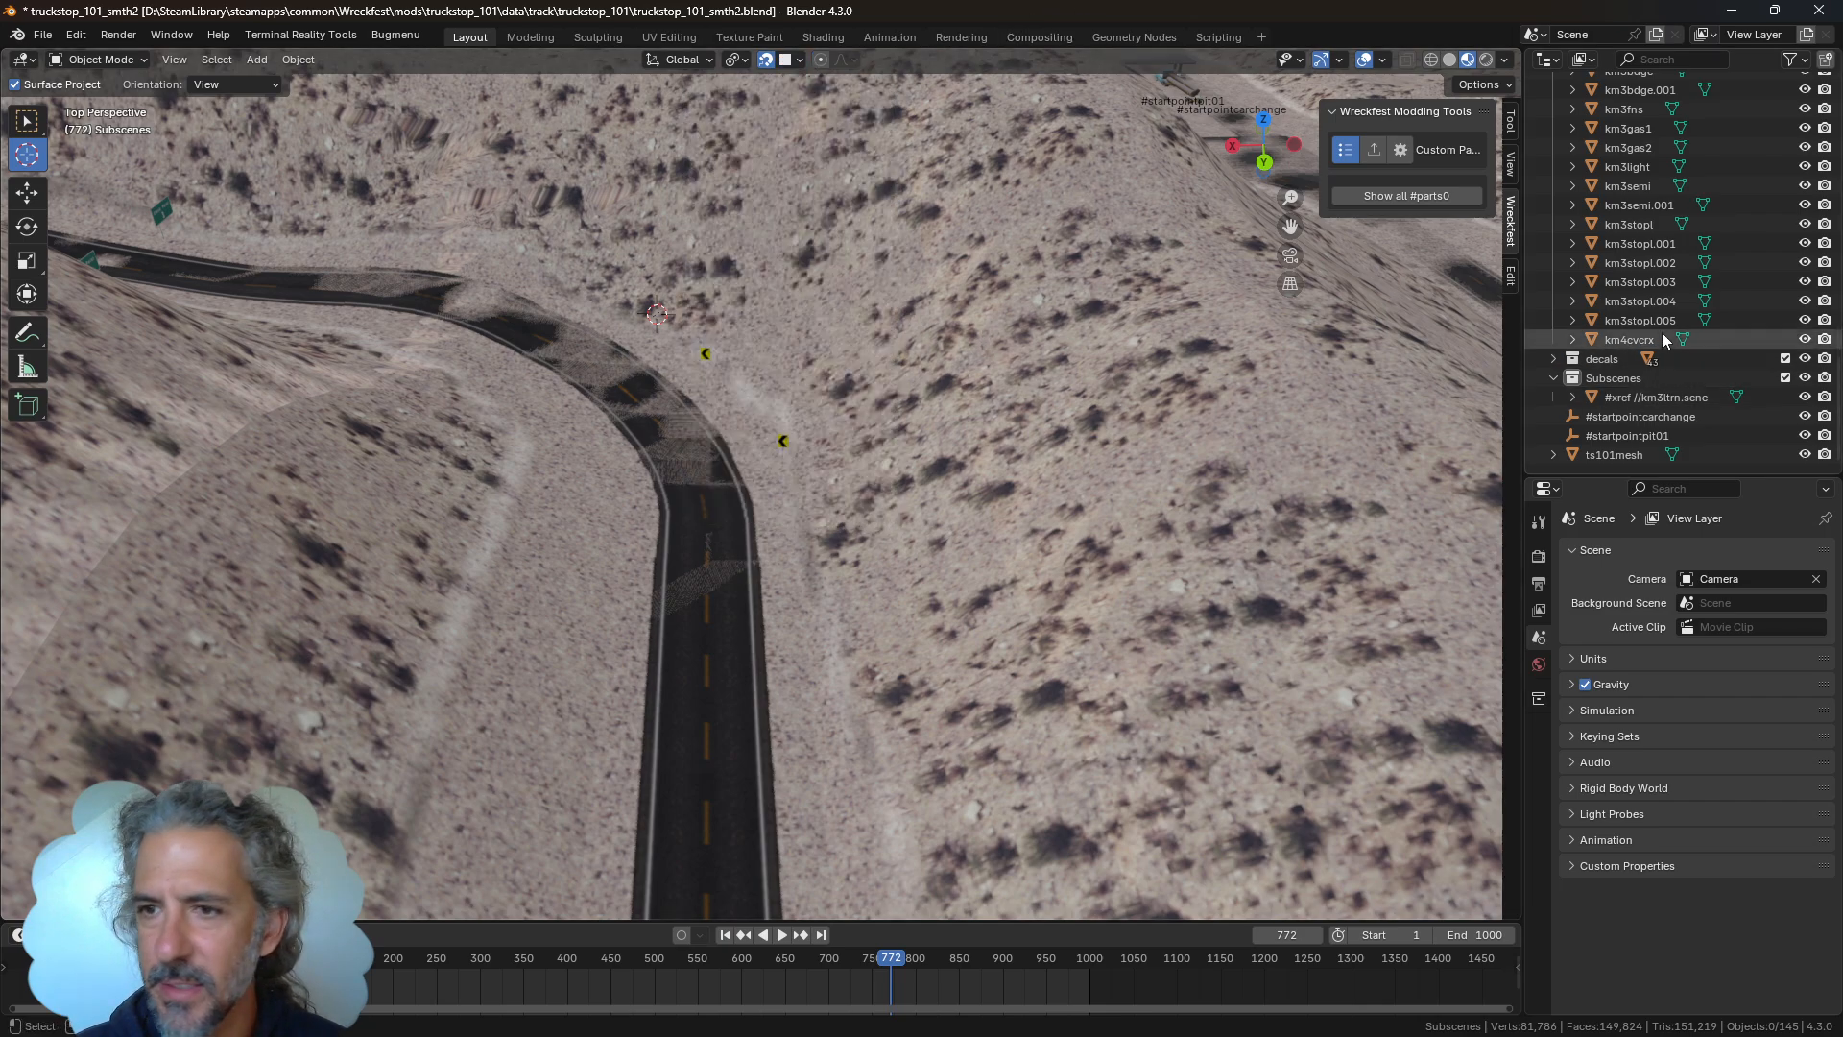
Raise the remaining #xref //km3ltrn.scne sign along the Z axis to about 32.4 m, above the terrain
click(1677, 401)
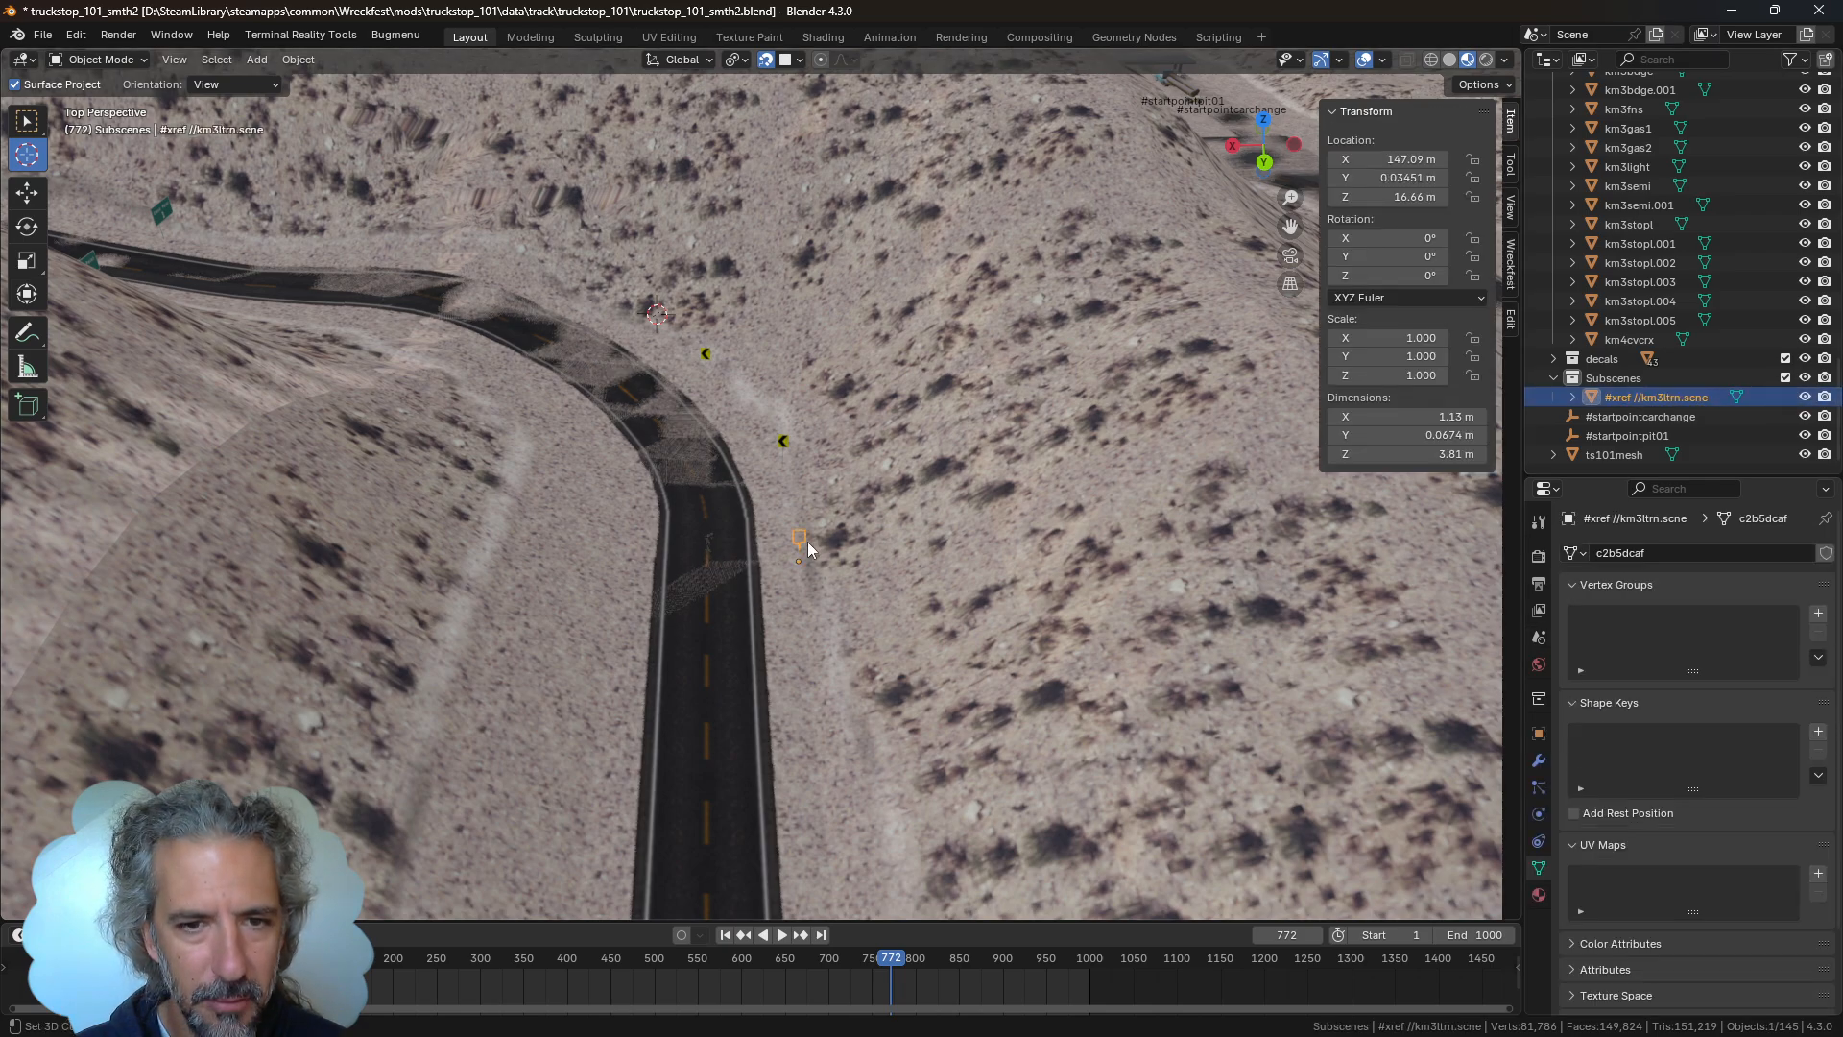
key(g)
key(z)
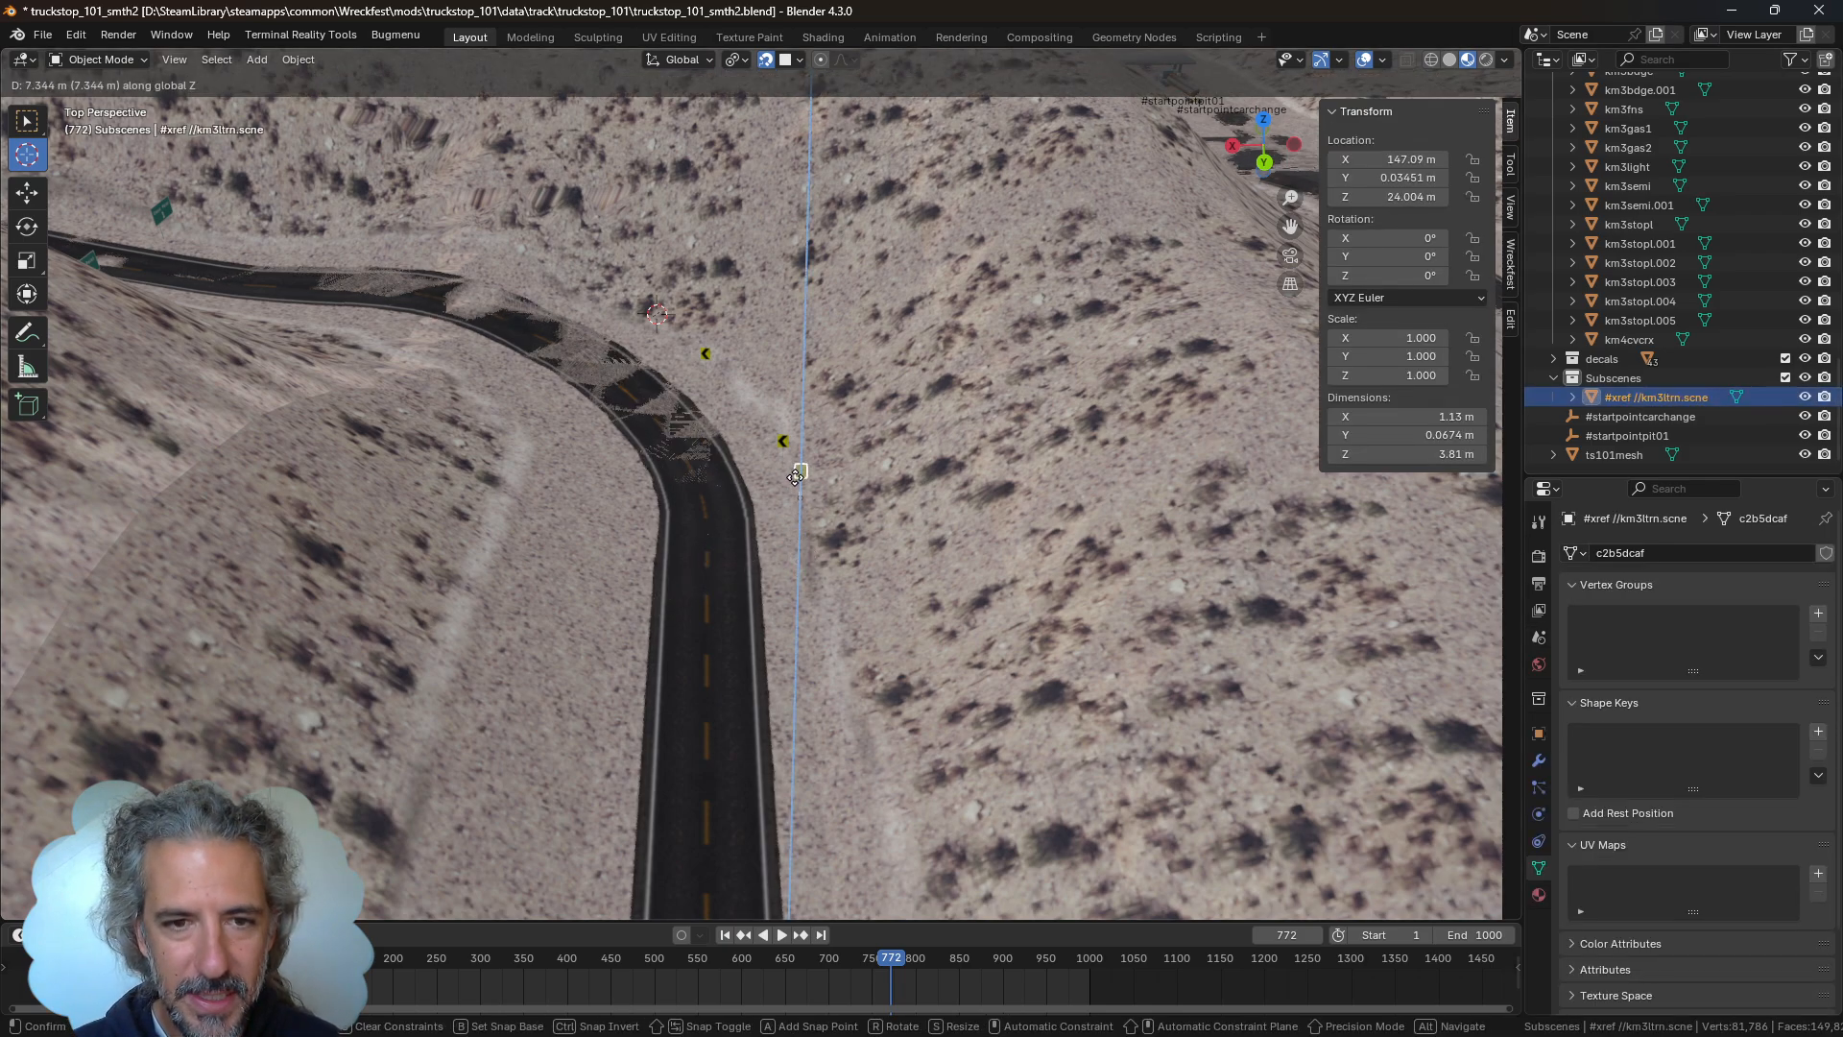
click(816, 406)
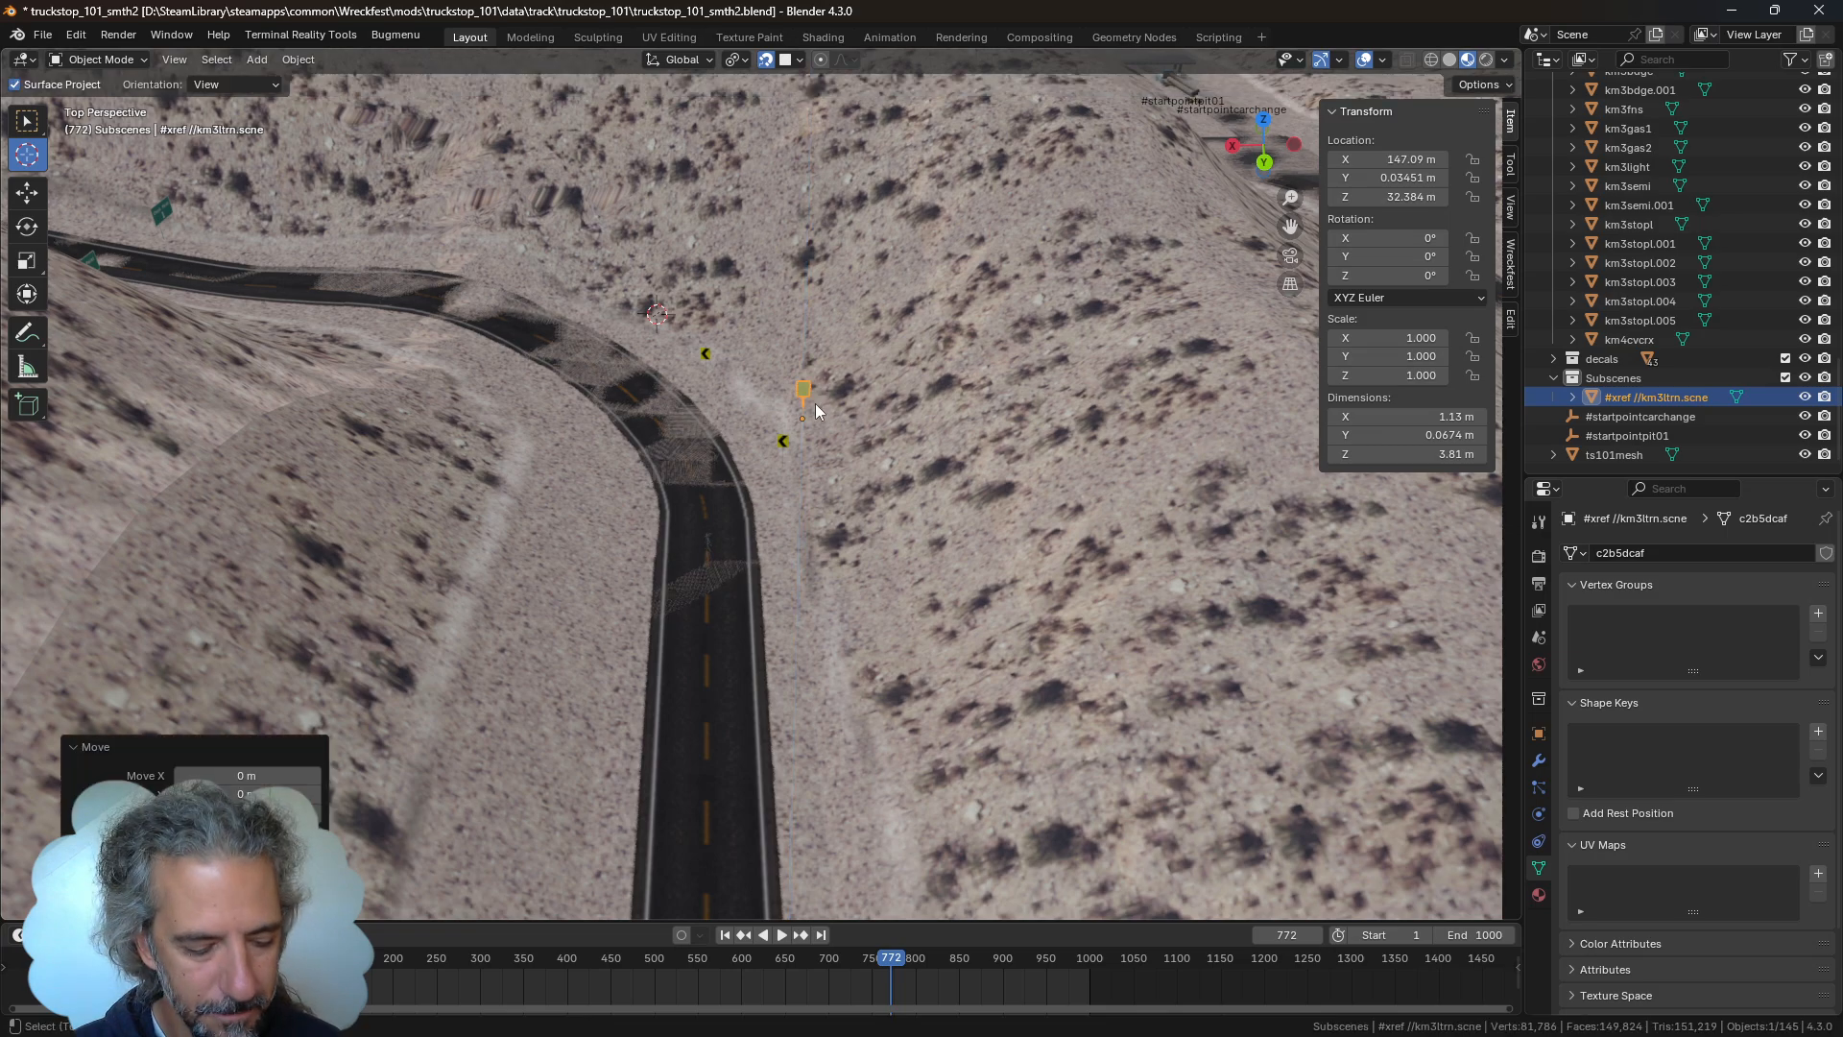
Snap the sign onto the terrain beside the nearer chevron sign, at about X 147.25 m, Y -7.14 m, Z 21.14 m
key(shift+grave)
key(w)
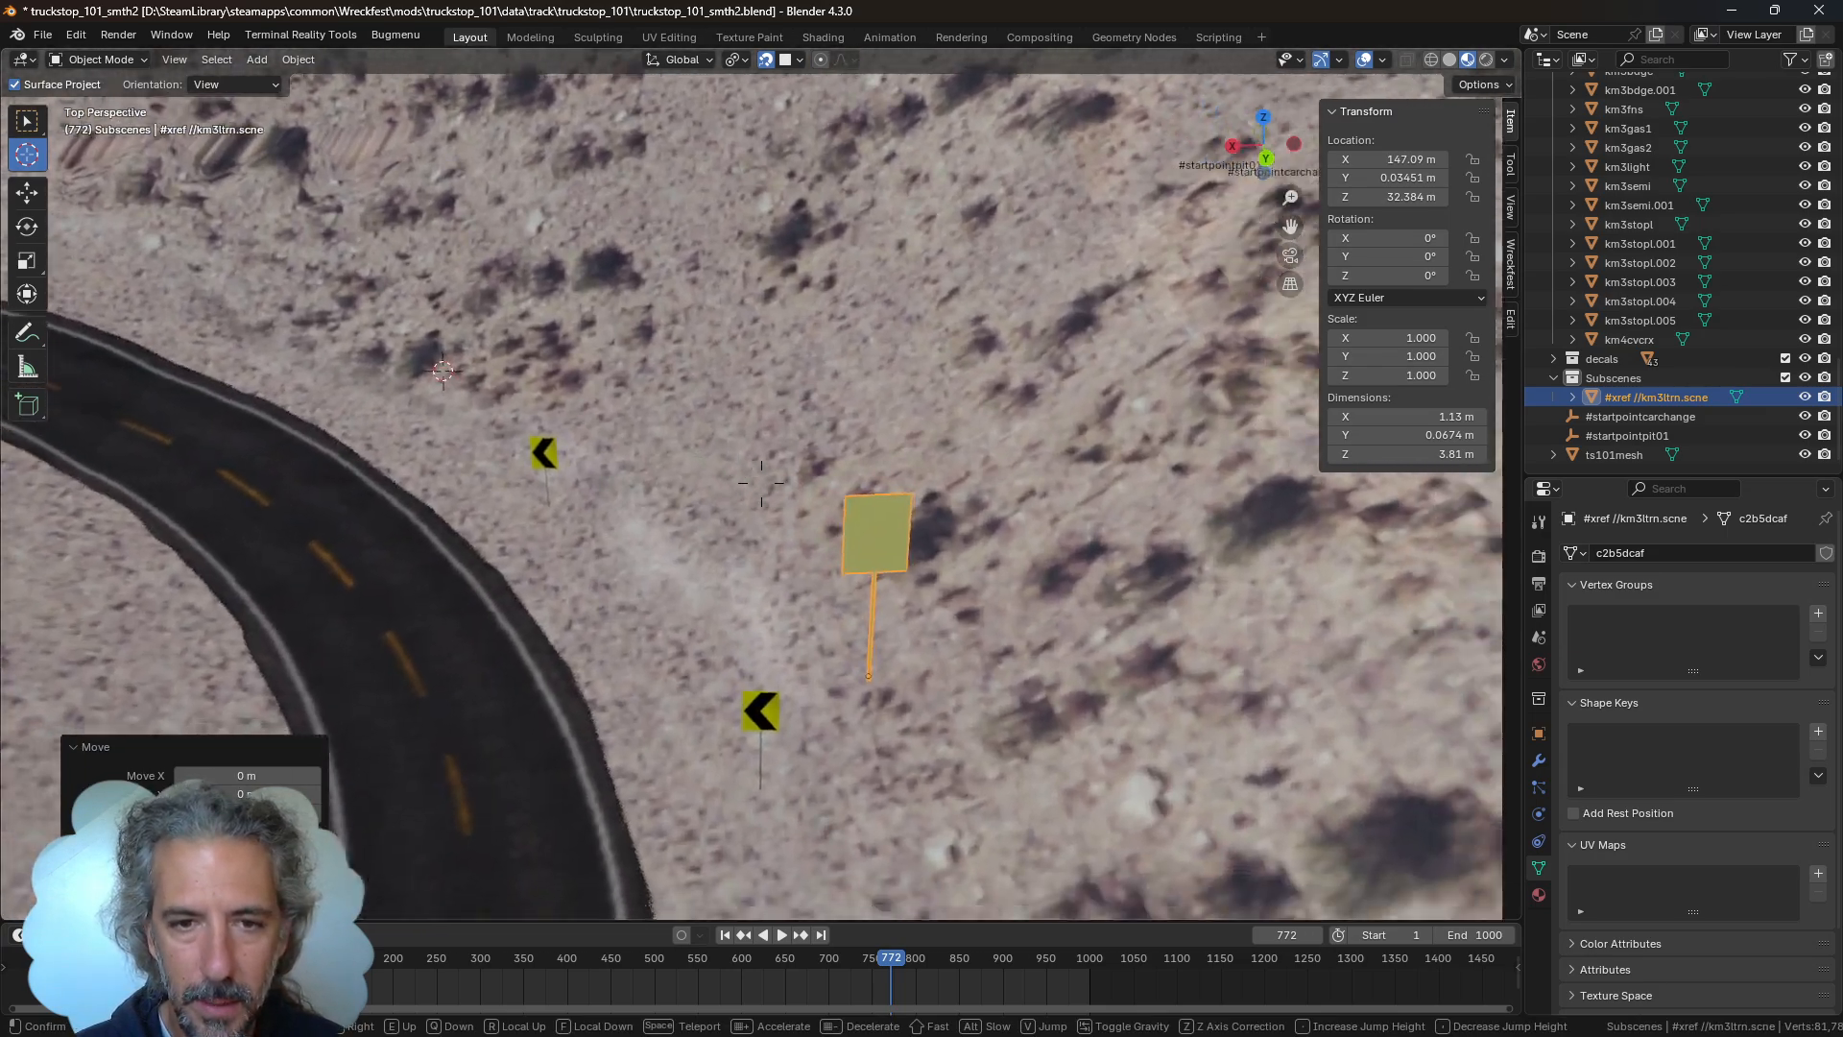
key(s)
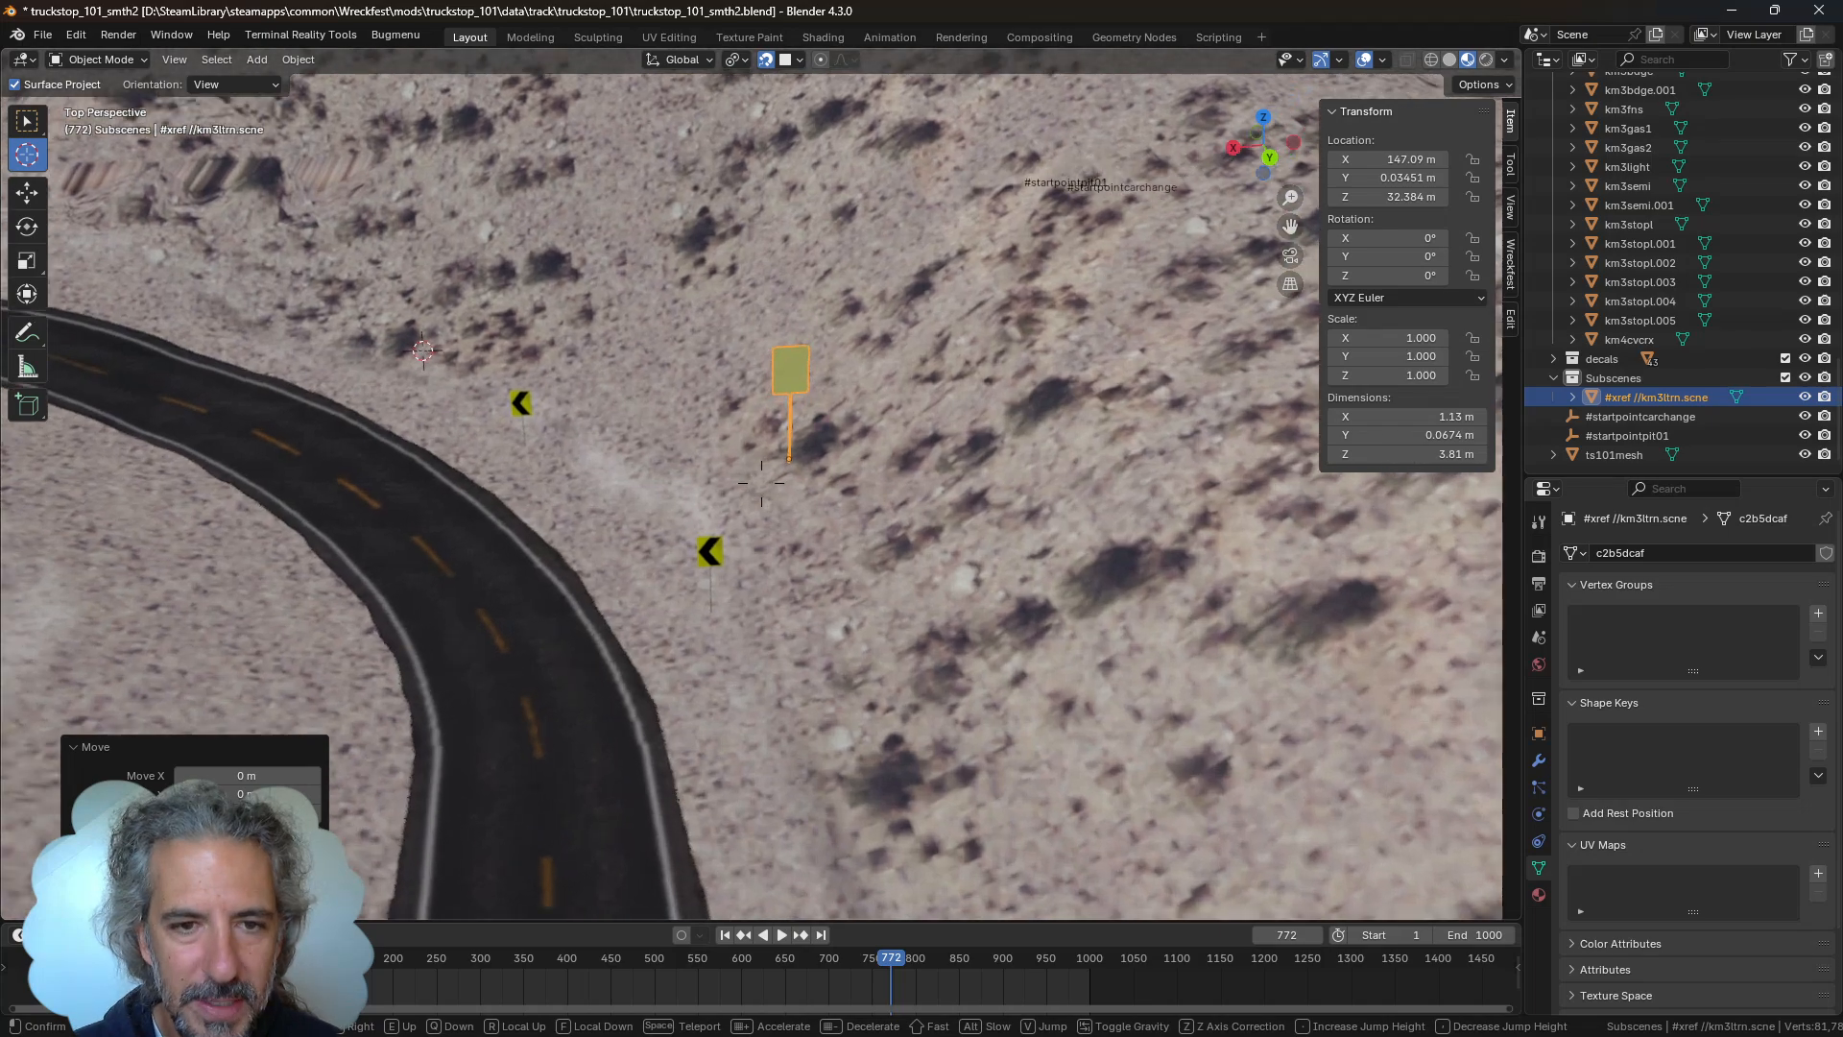
click(776, 433)
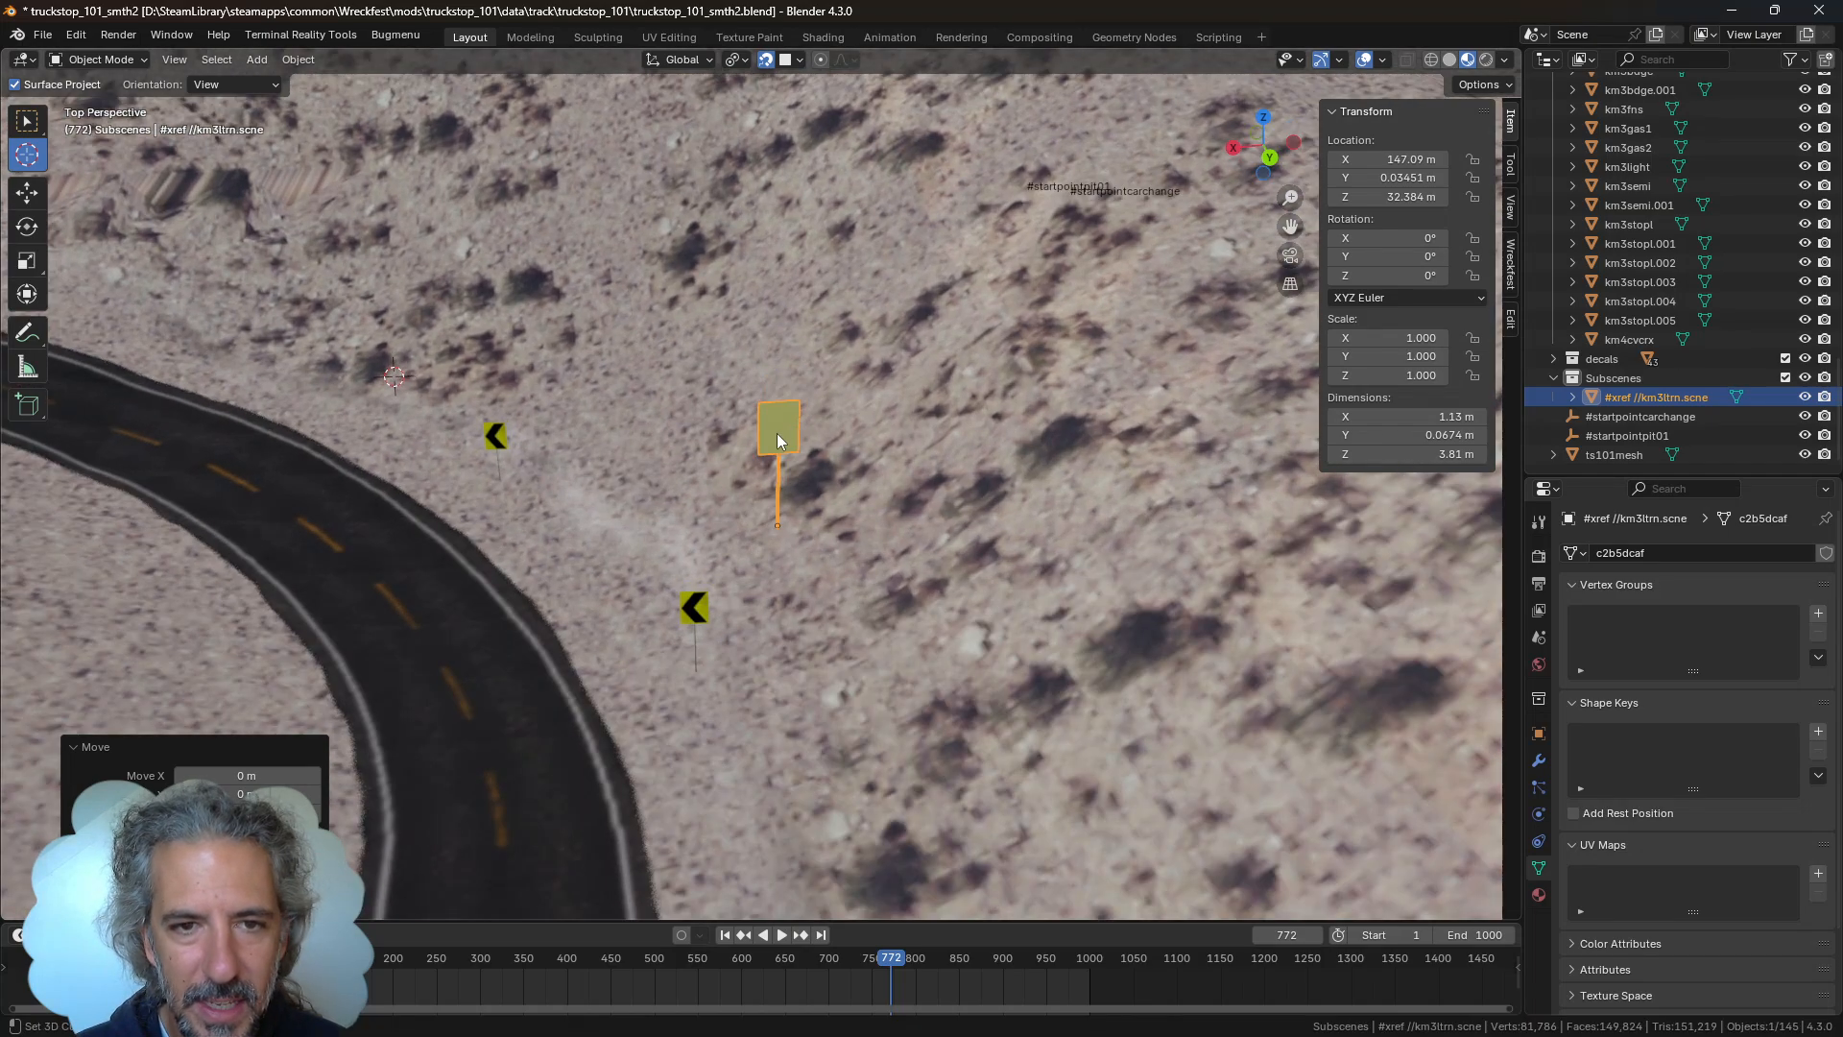
key(g)
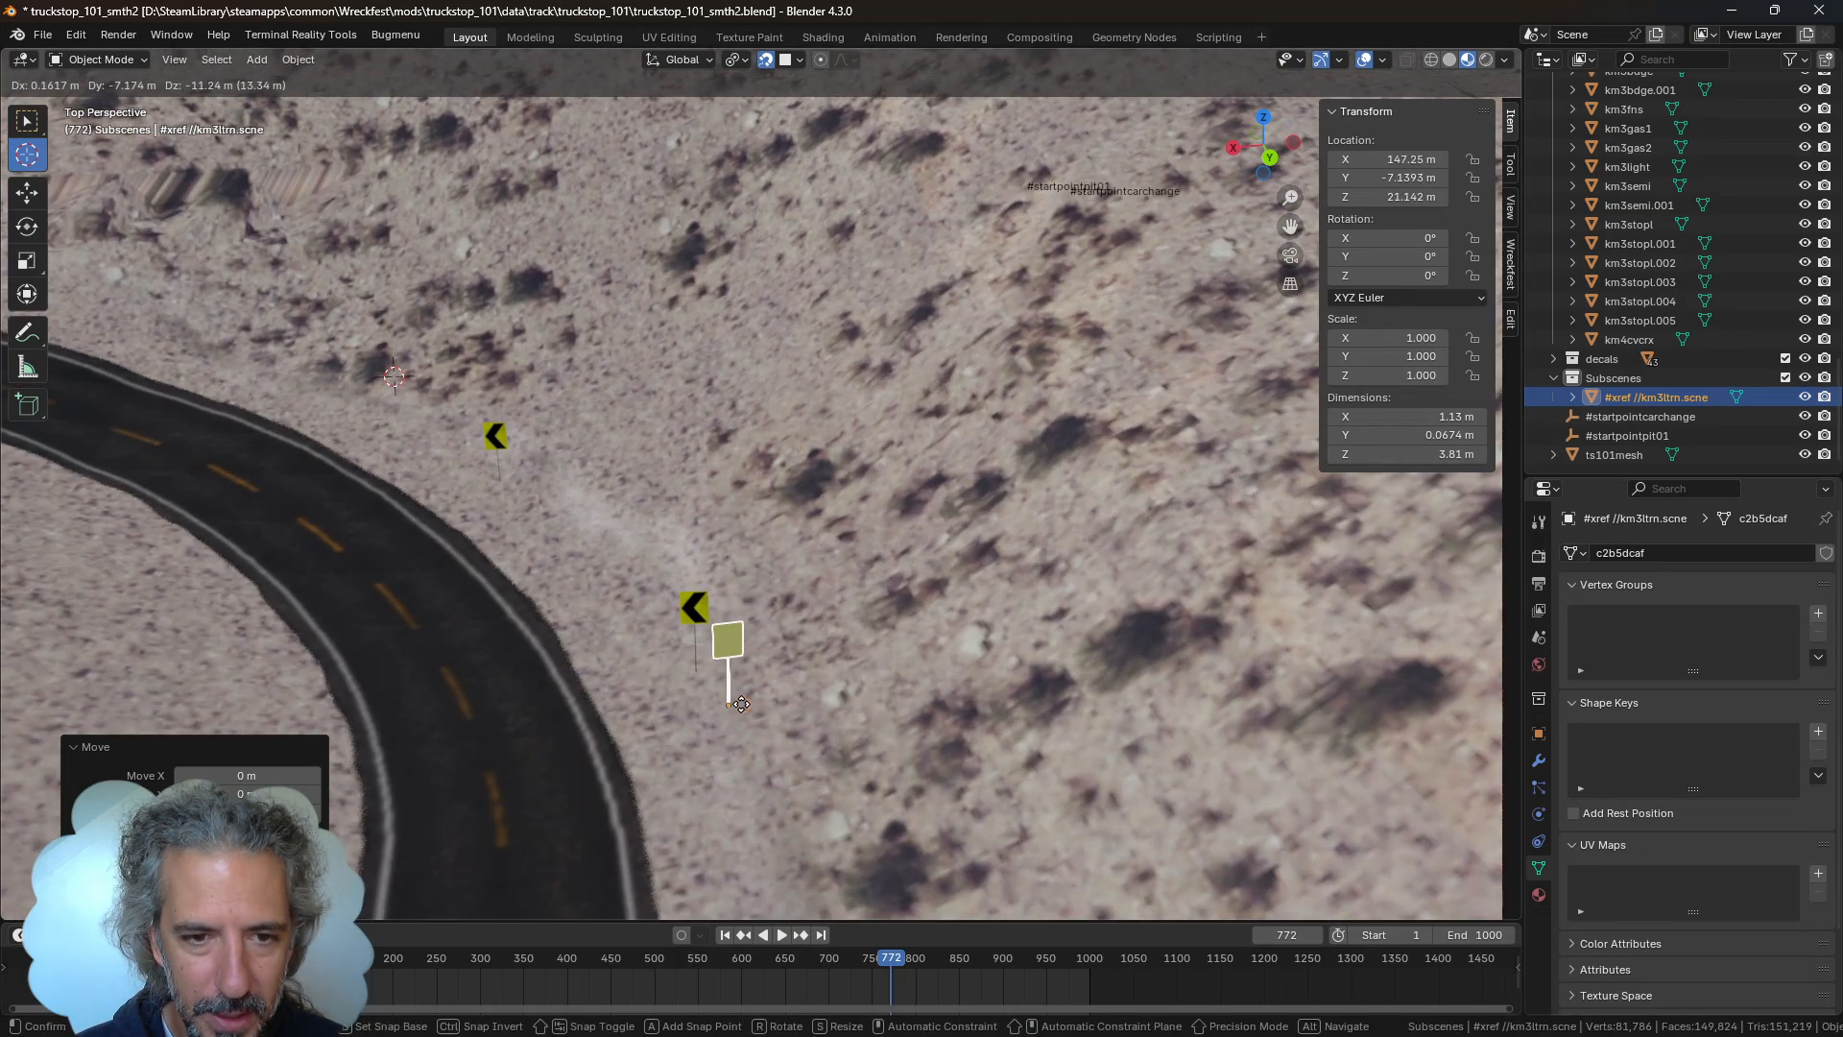
click(726, 666)
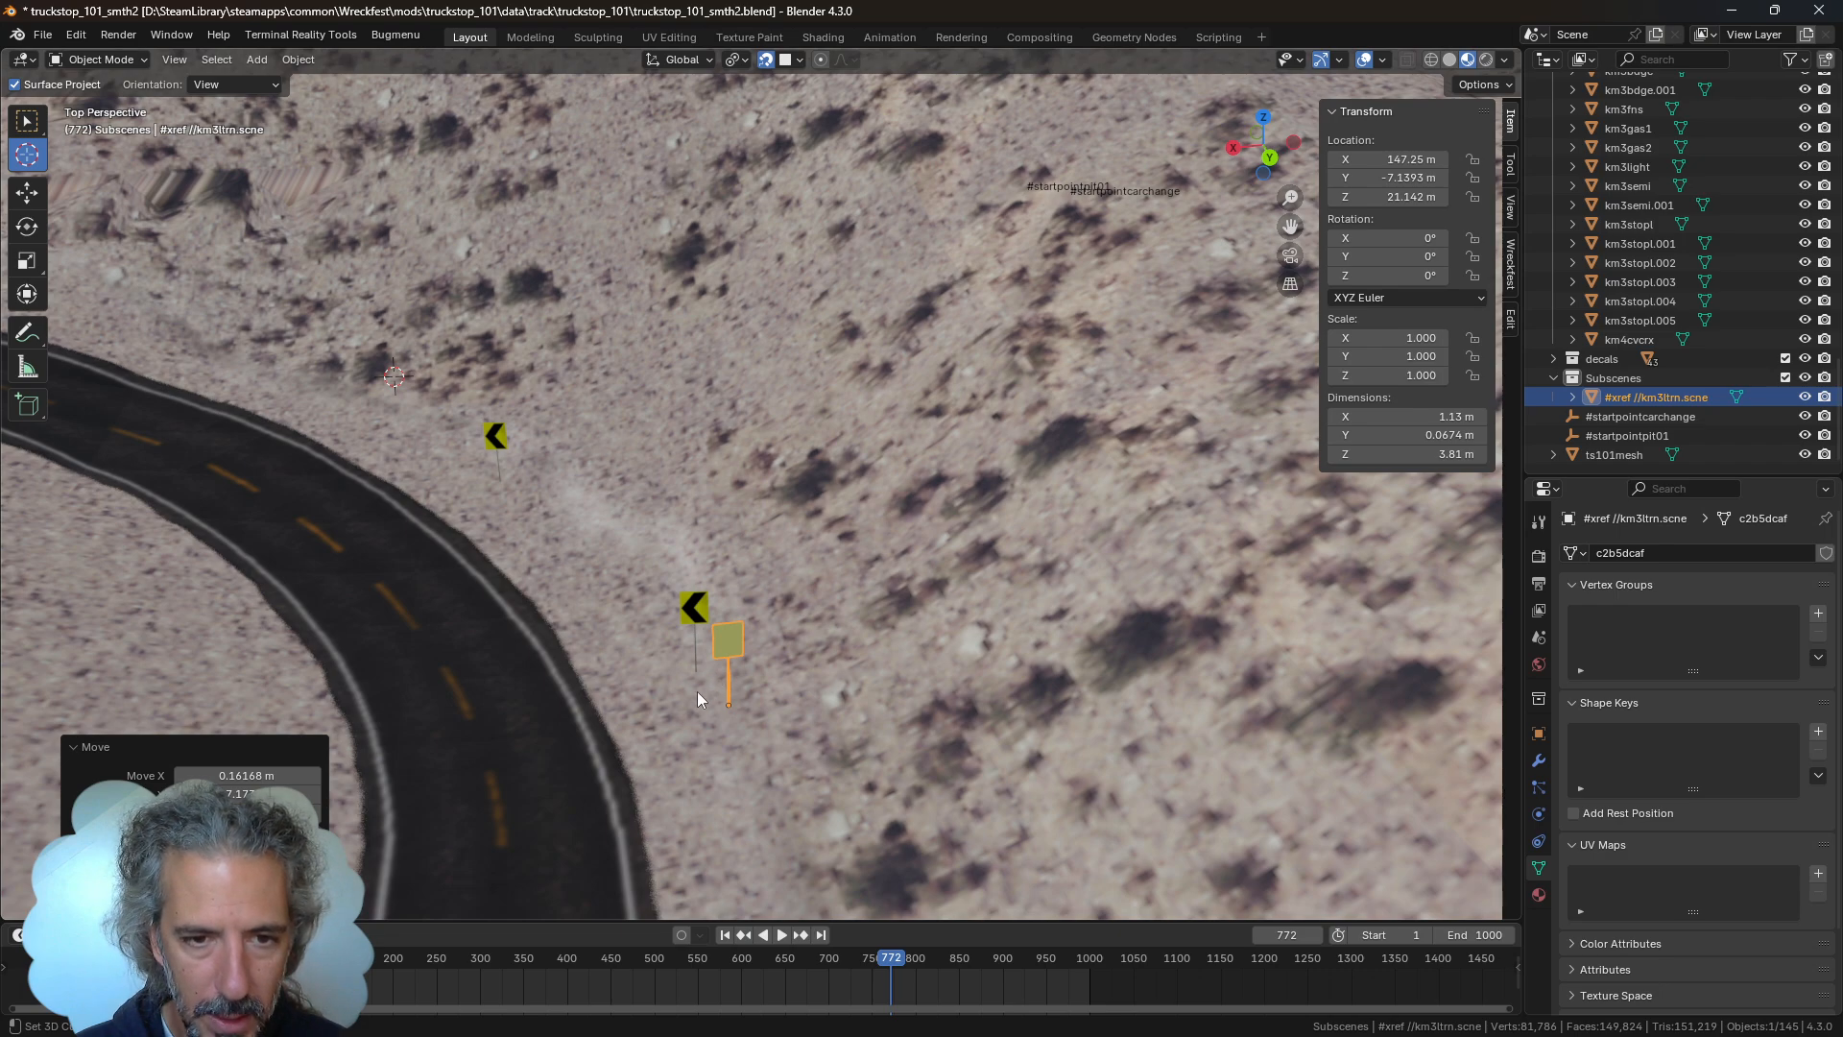
Rotate the sign about the global Z axis by about 0.7° so it stays upright beside the chevron sign
key(r)
key(Escape)
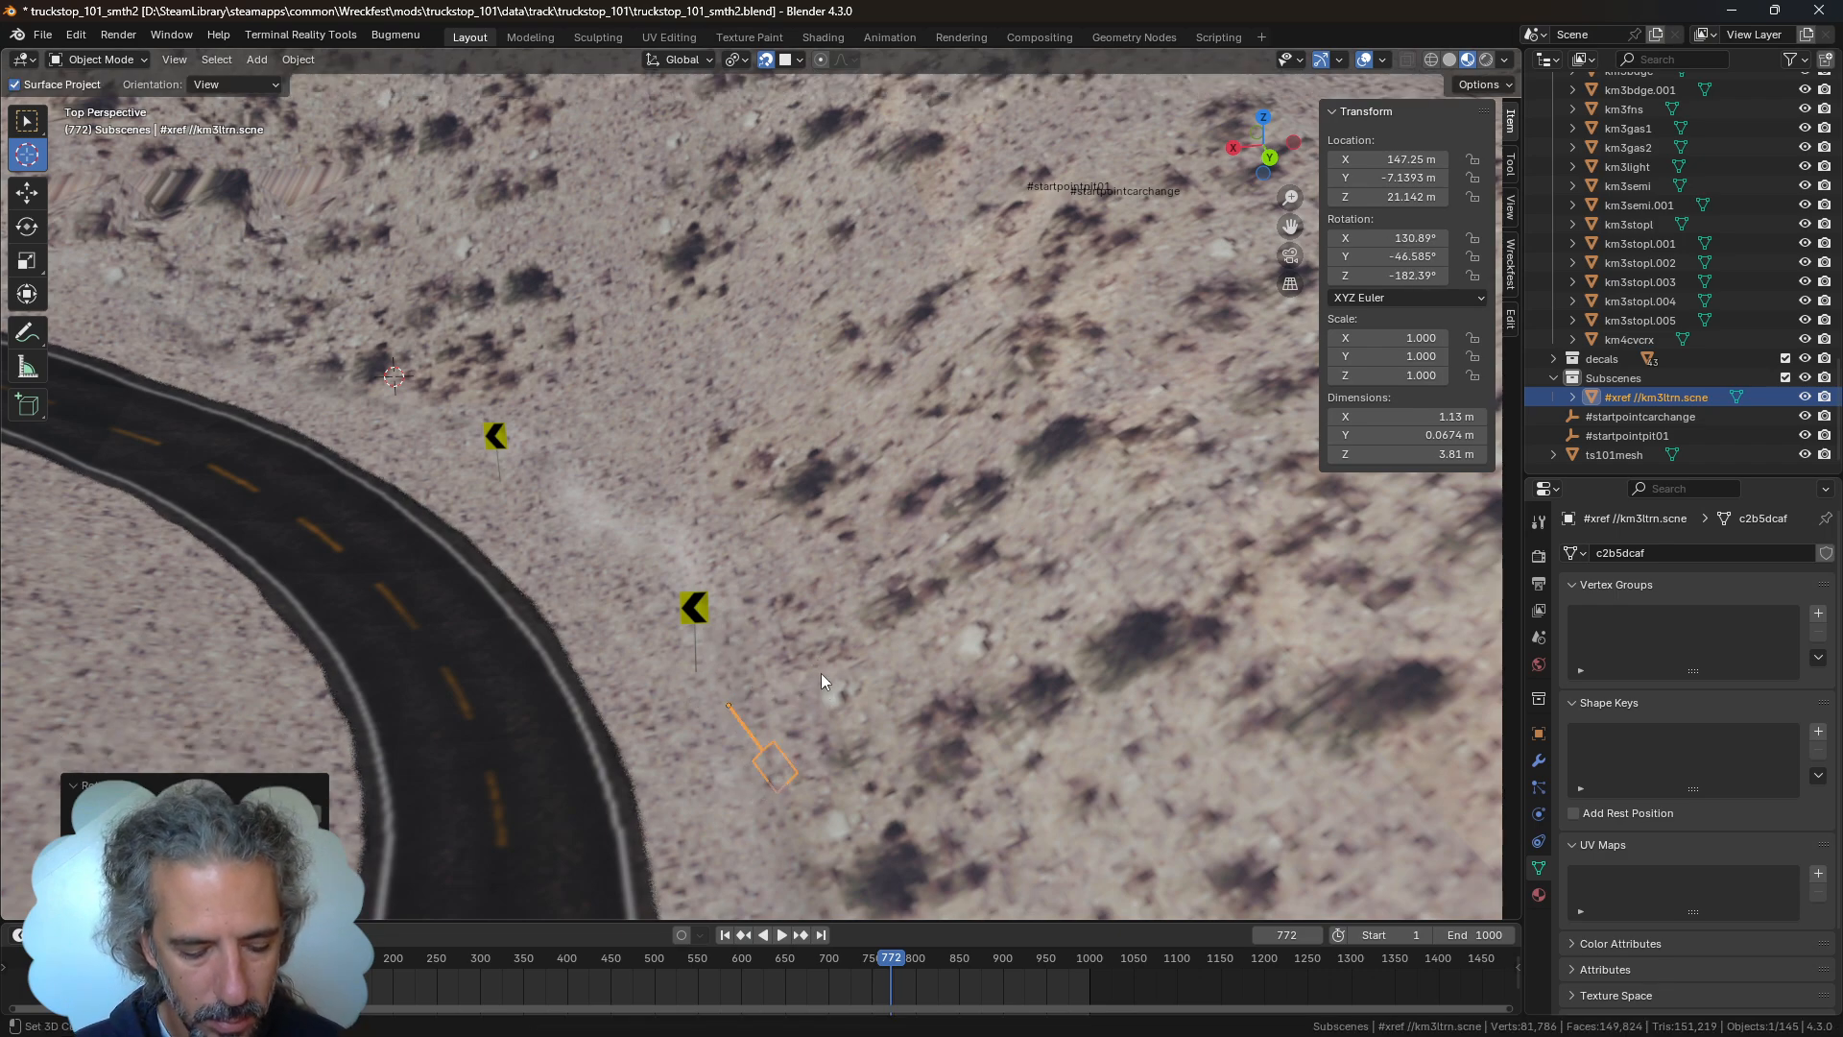
key(r)
key(z)
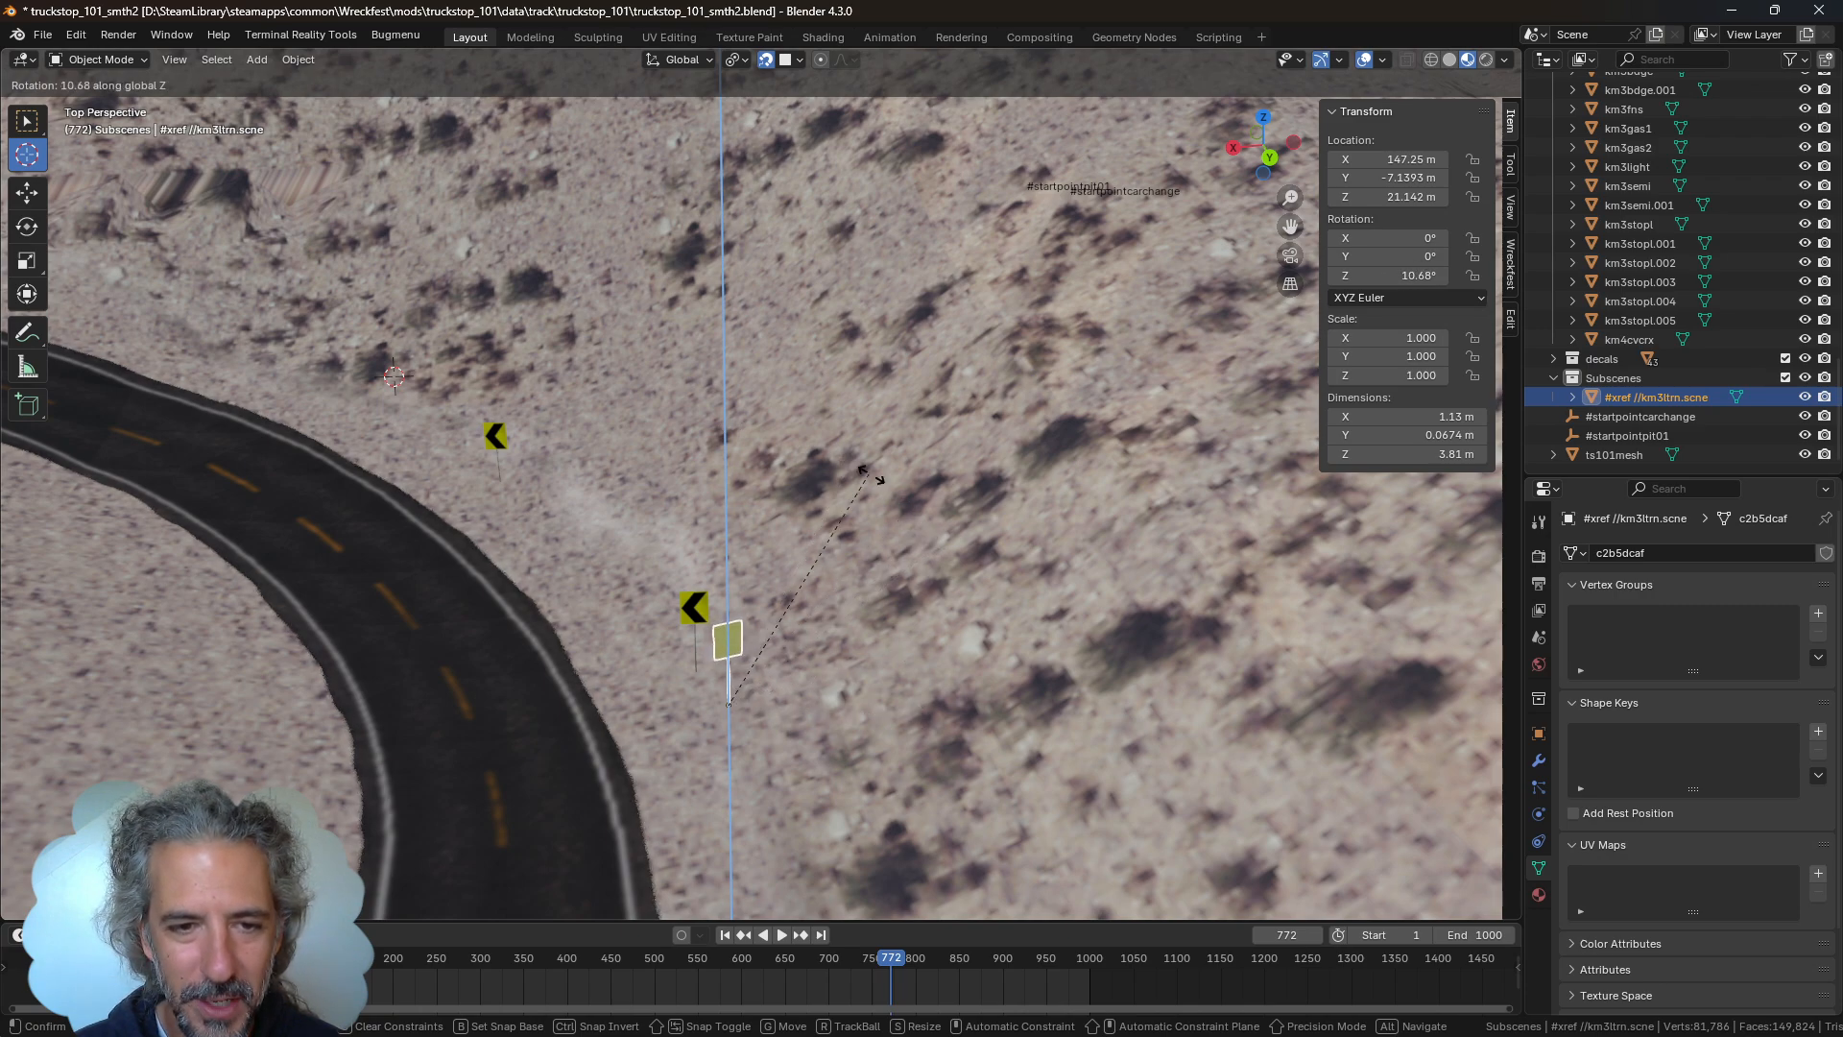
click(900, 517)
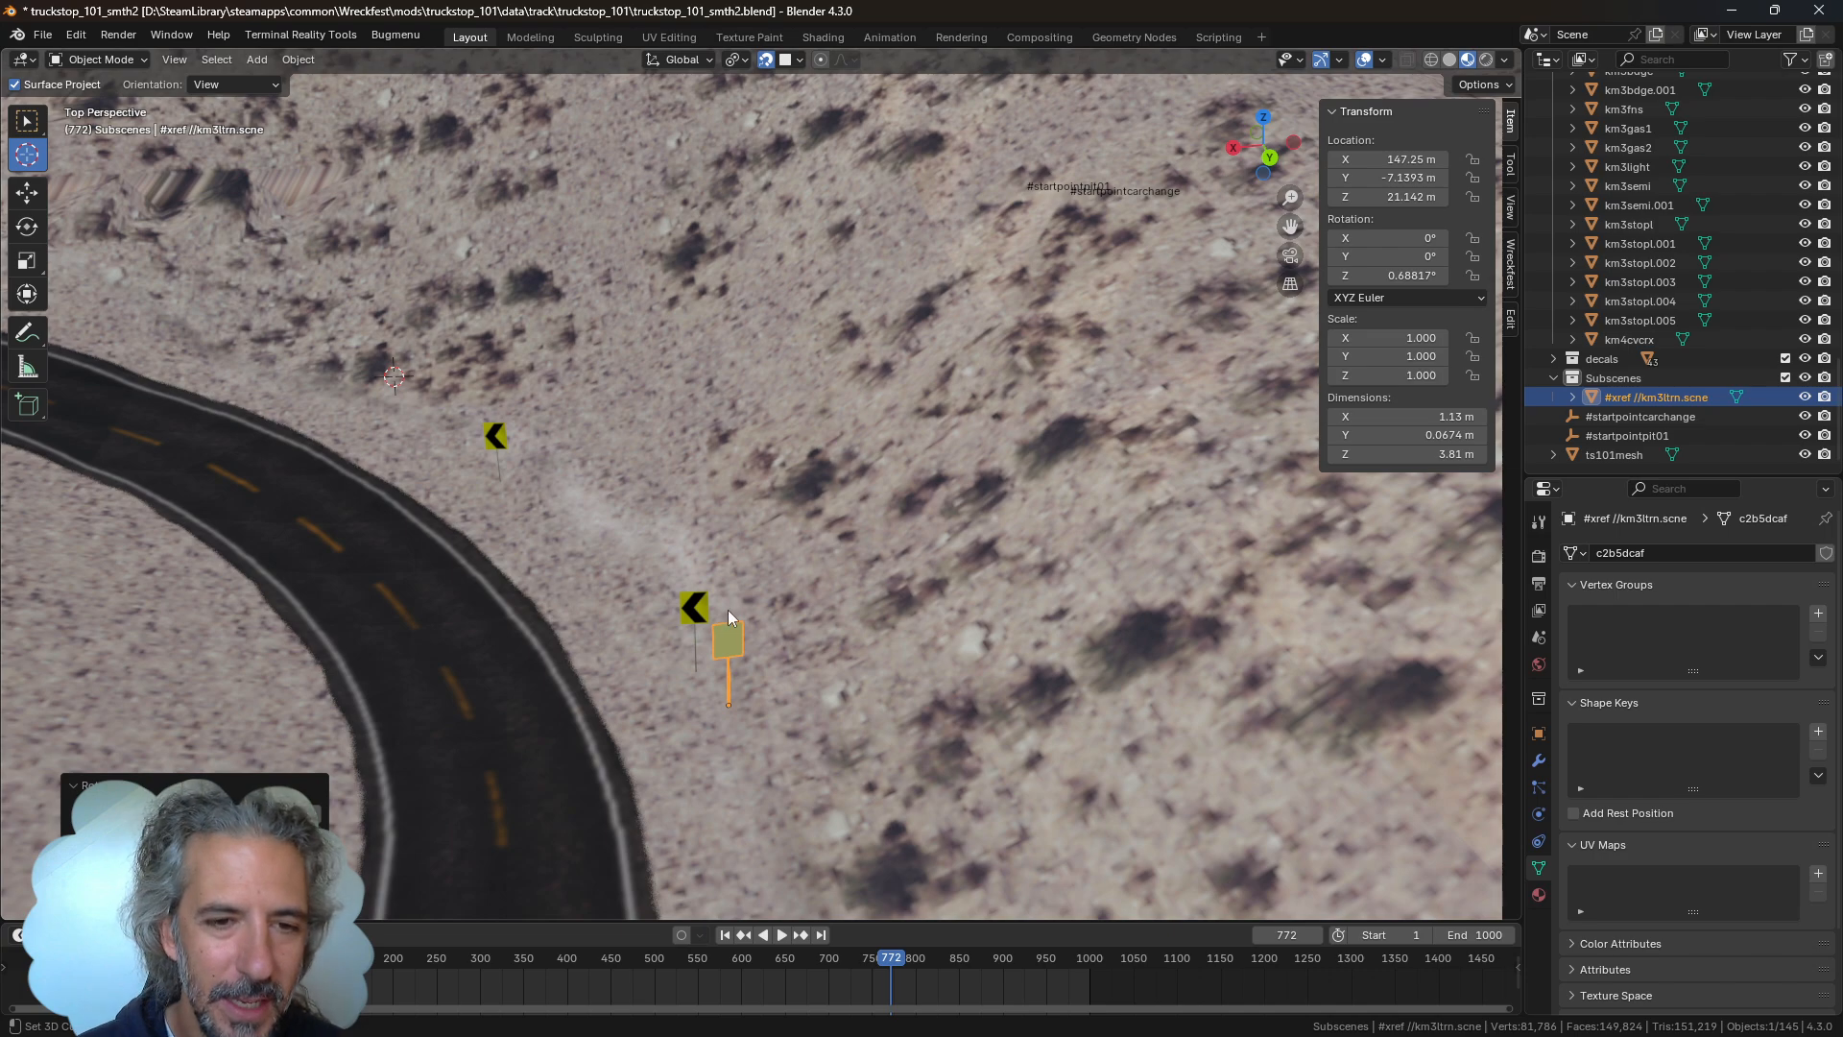
Move the sign slightly farther from the nearer chevron sign, to about X 145.6 m, Y -6 m, Z 21.5 m
click(704, 597)
click(495, 430)
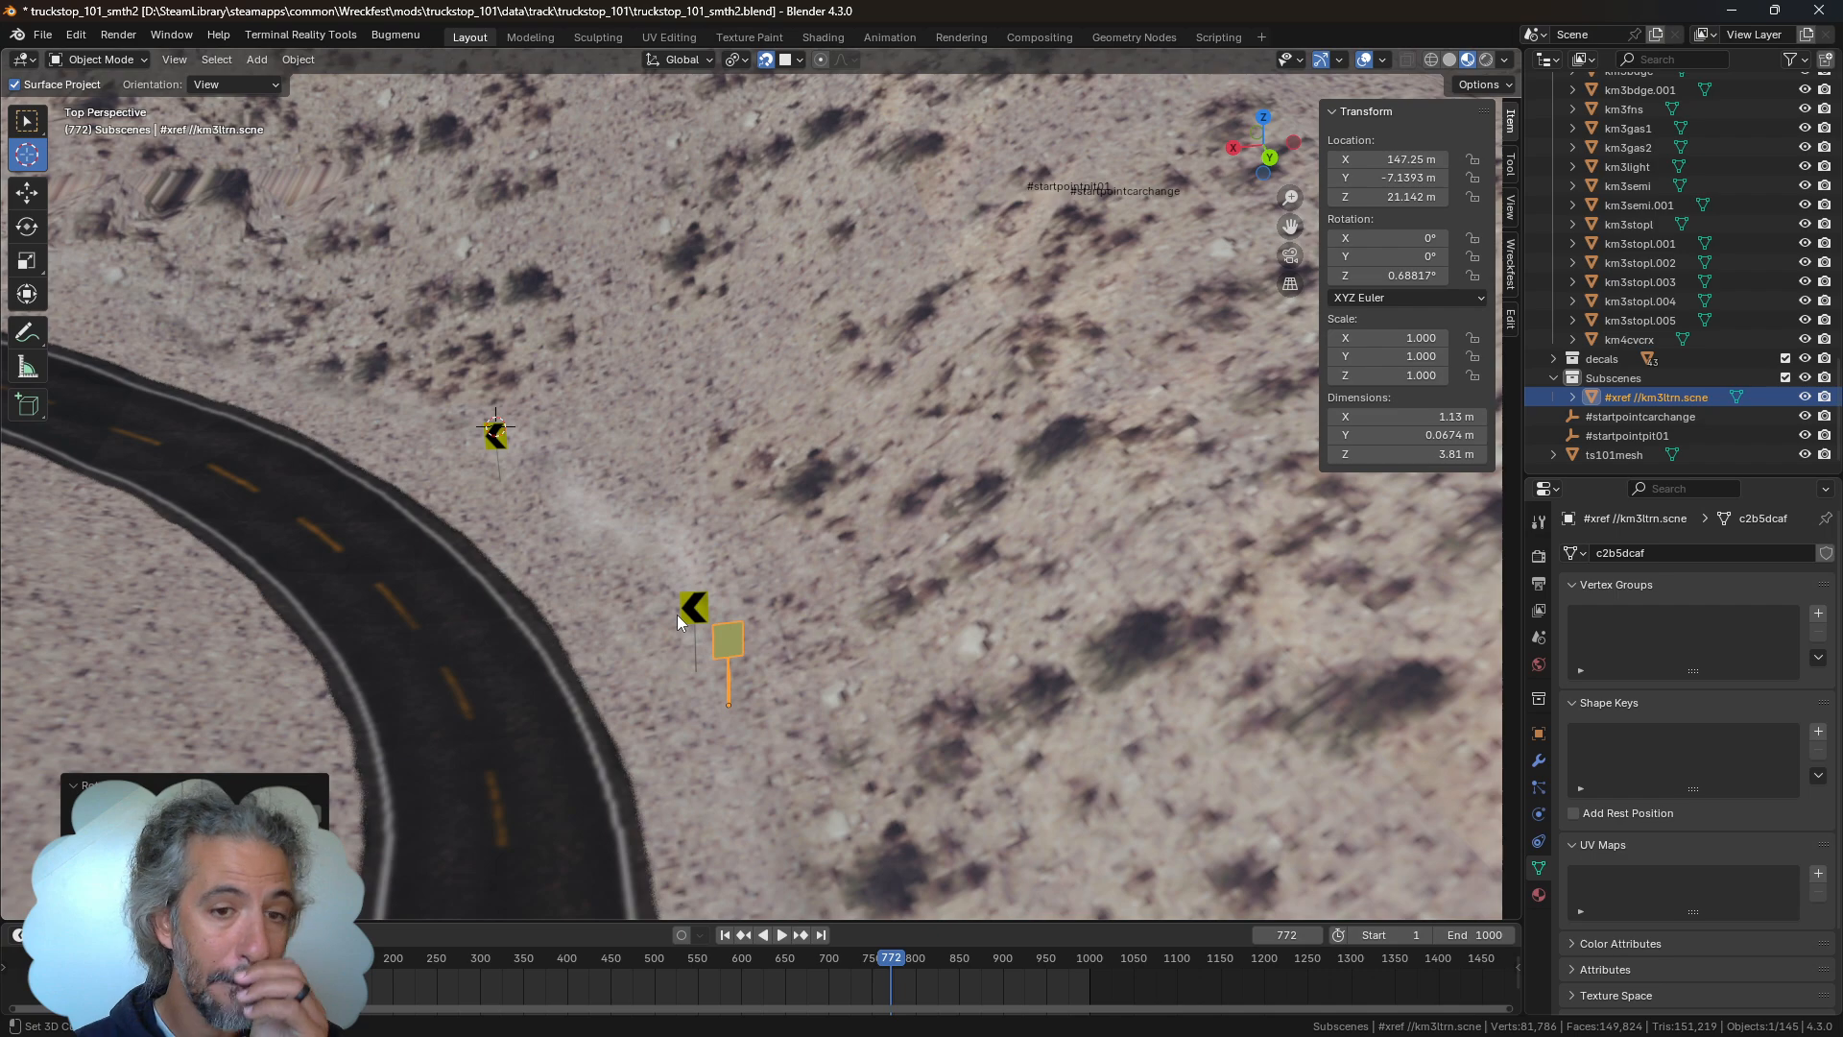
click(736, 649)
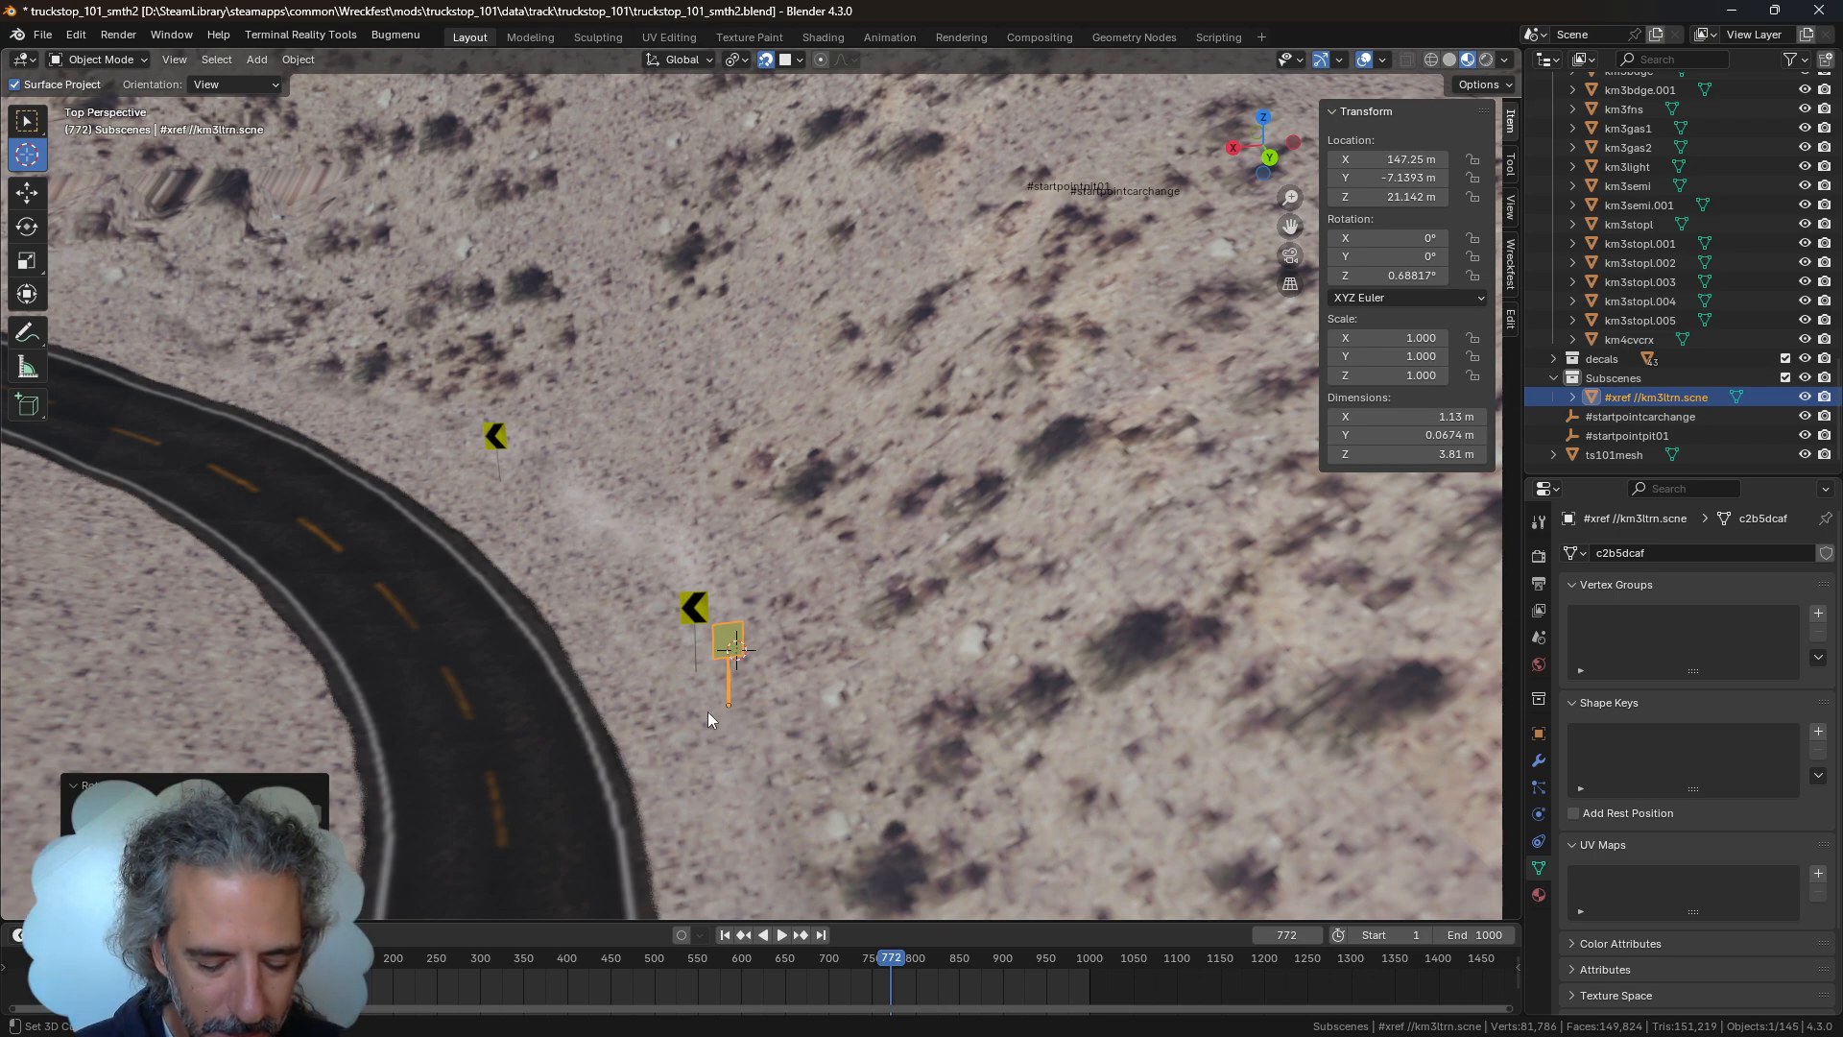
key(g)
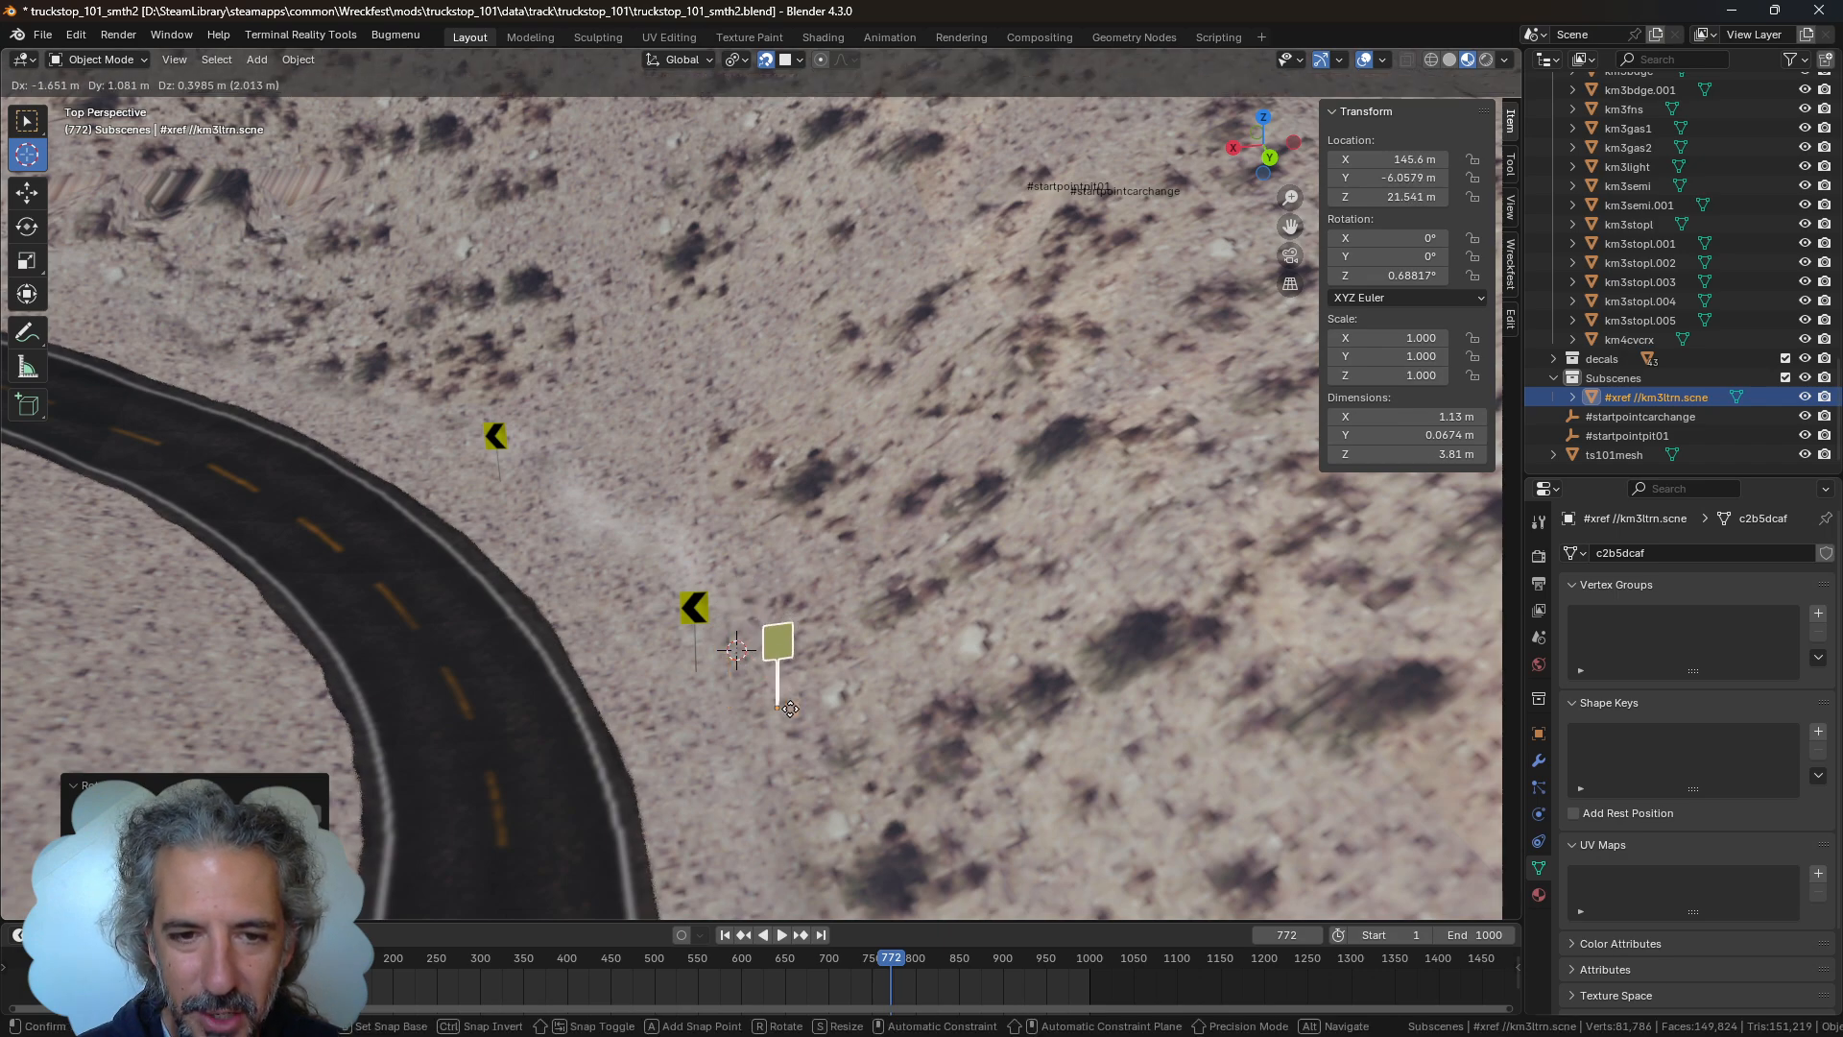
click(792, 662)
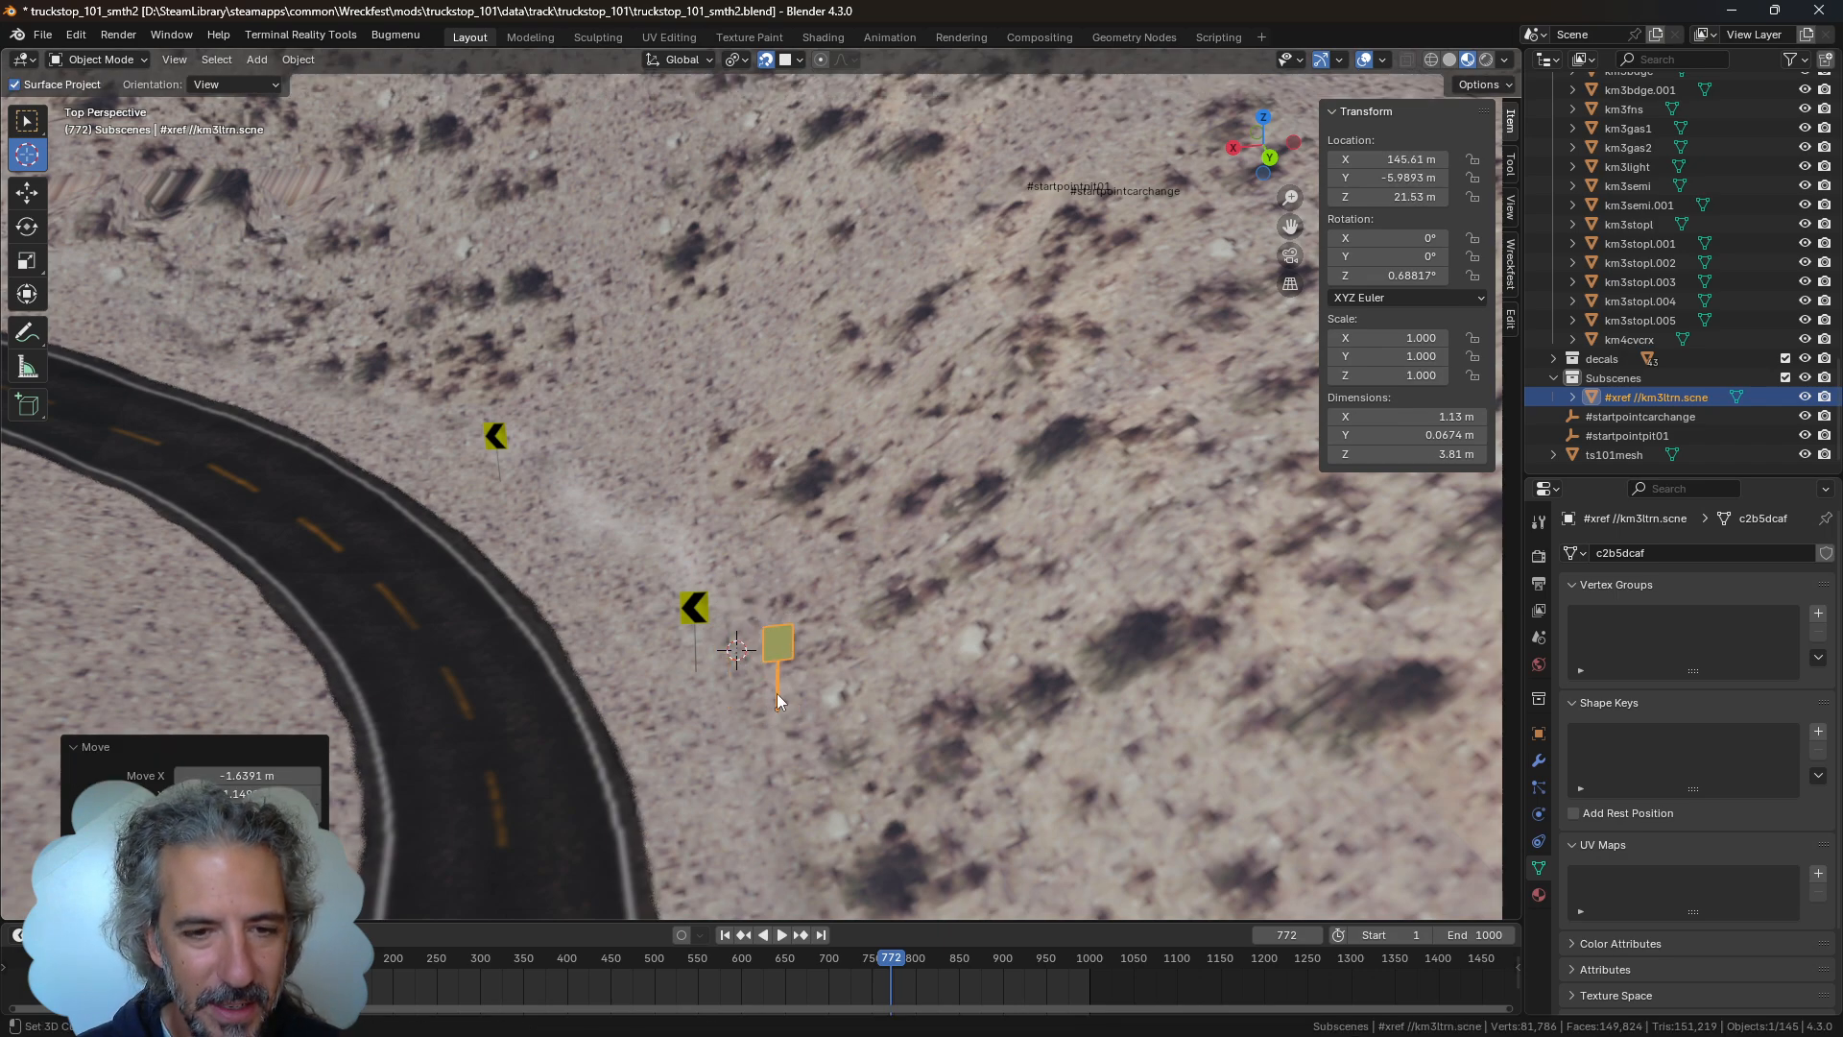
Switch to File Explorer, go to Wreckfest's data\property\object folder and look over its DNTP files
click(327, 1013)
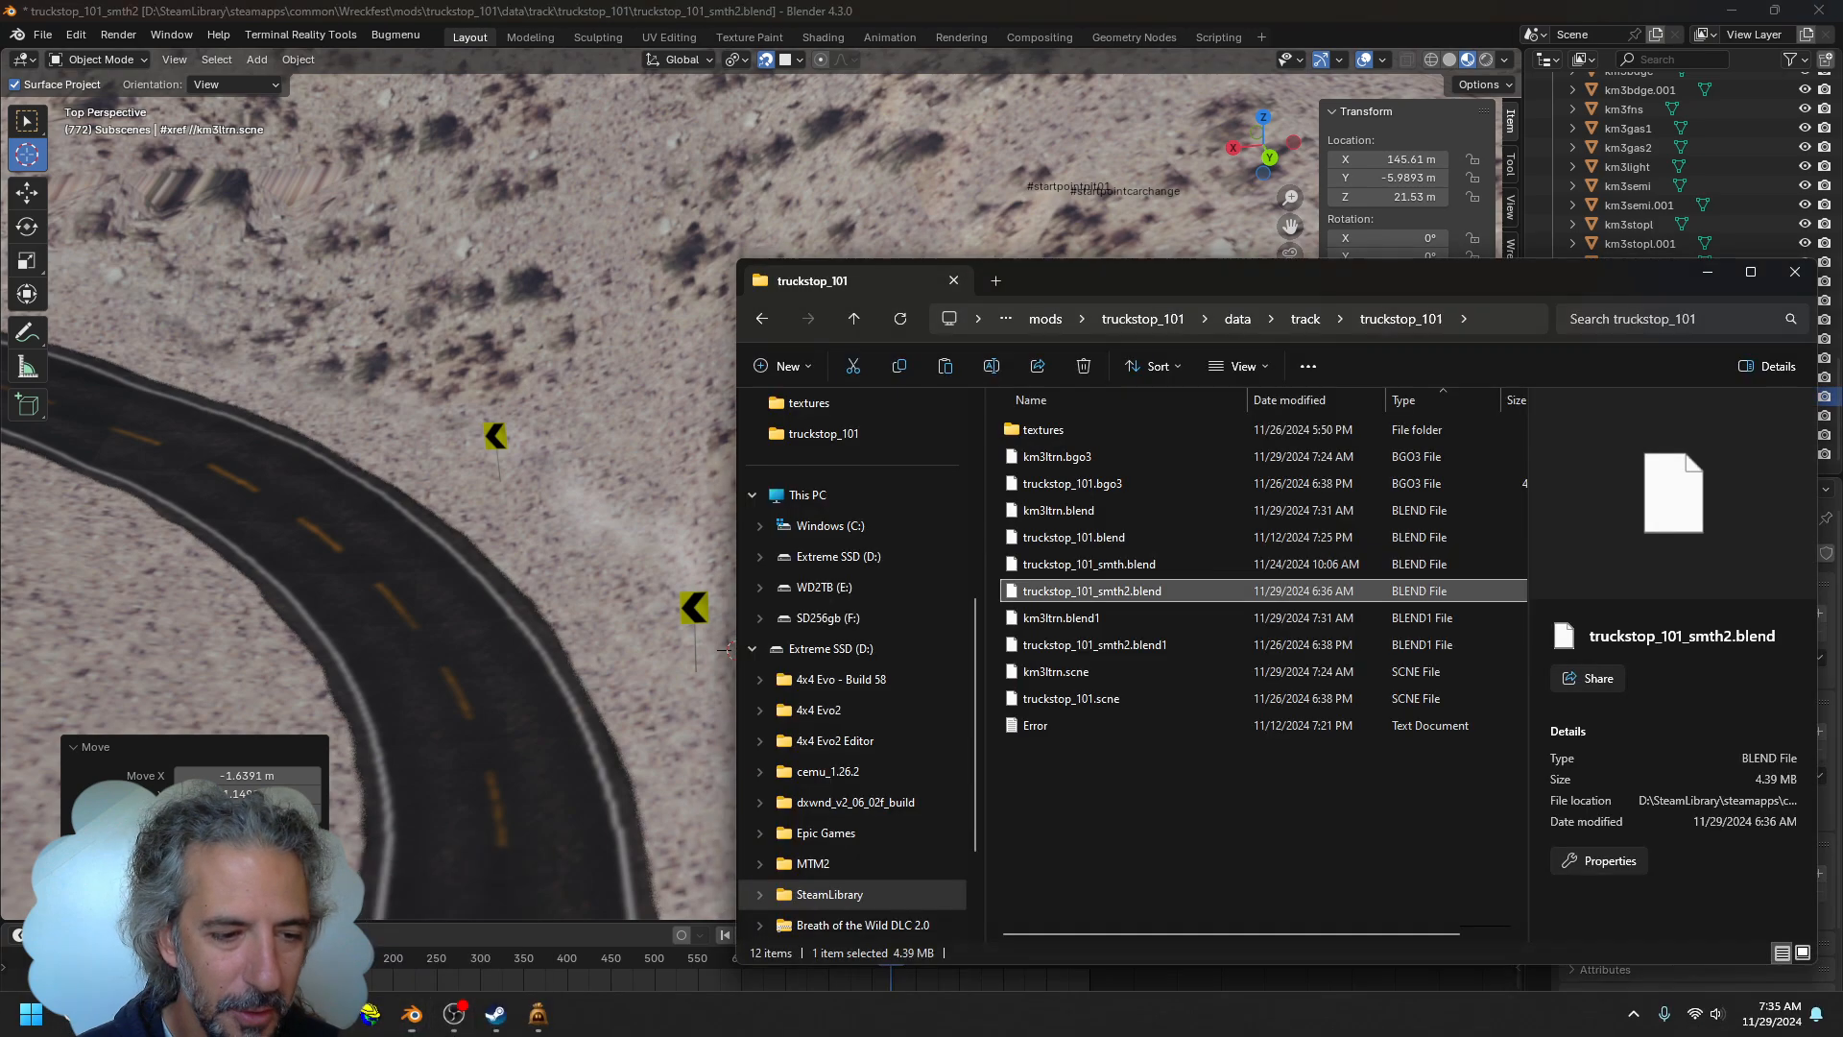
click(1046, 319)
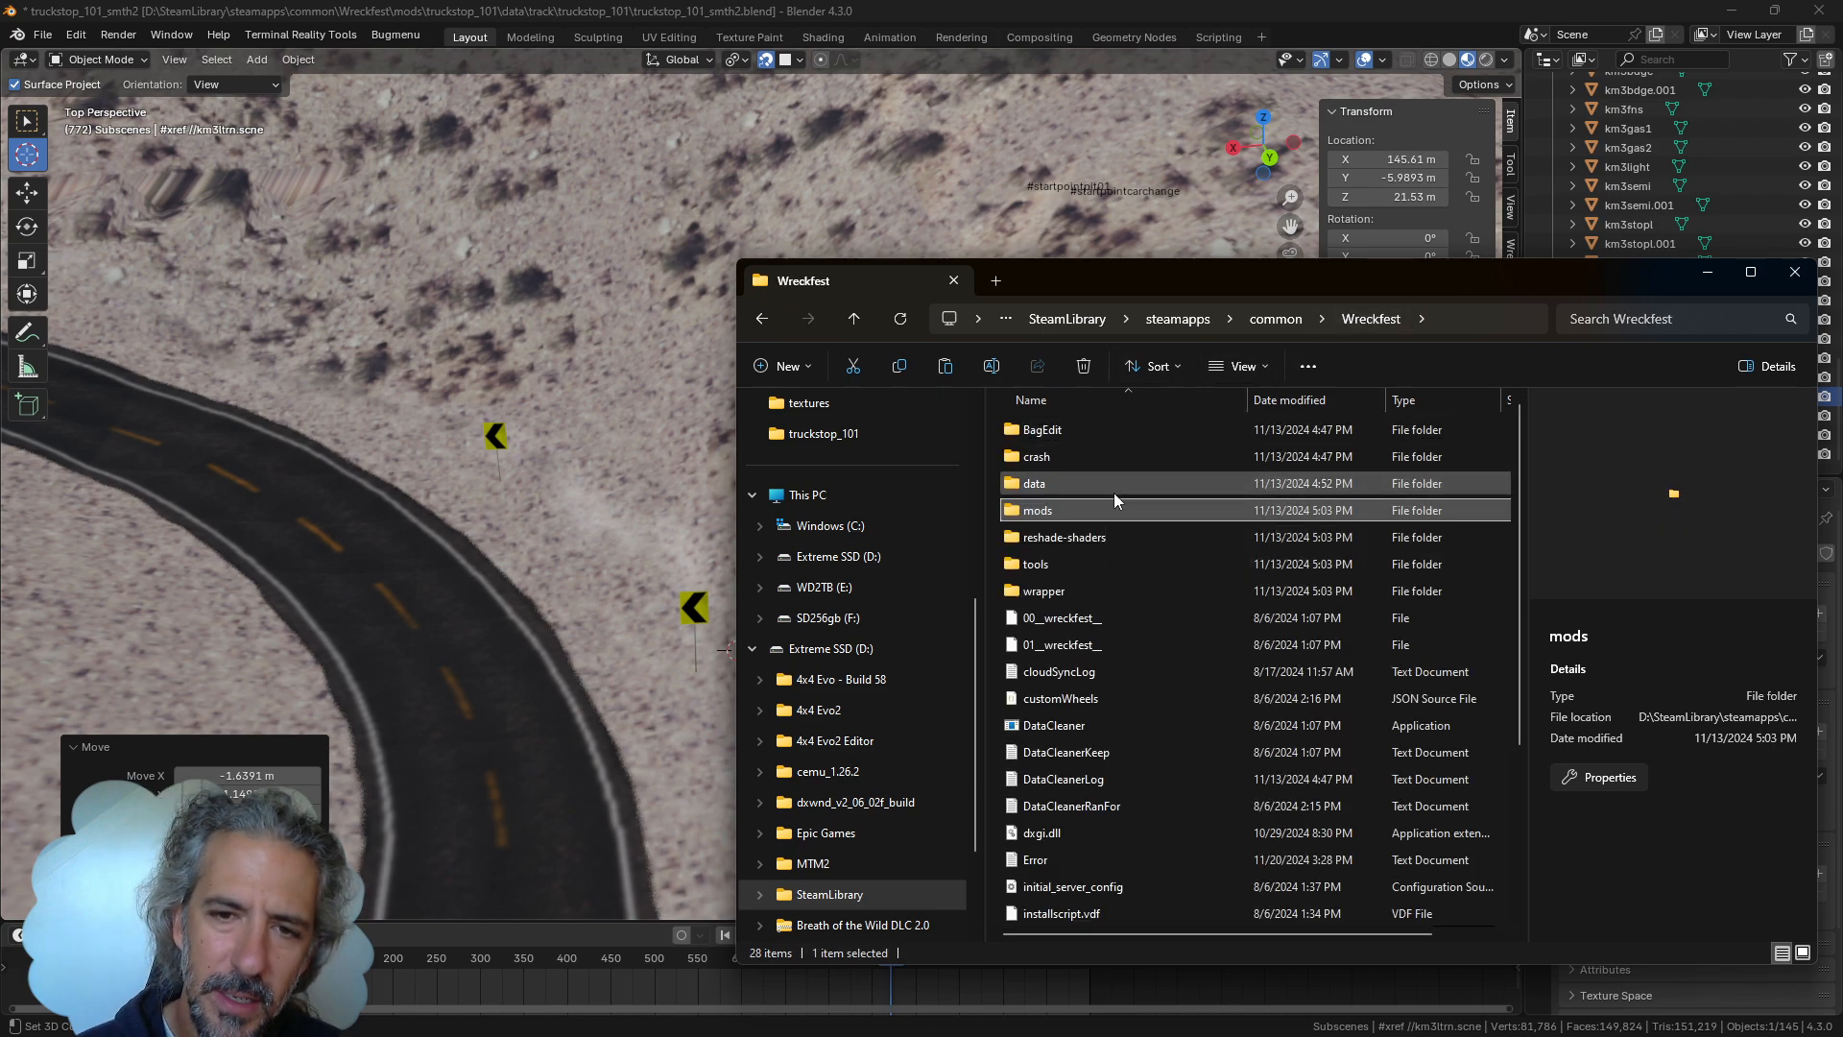
double_click(1119, 482)
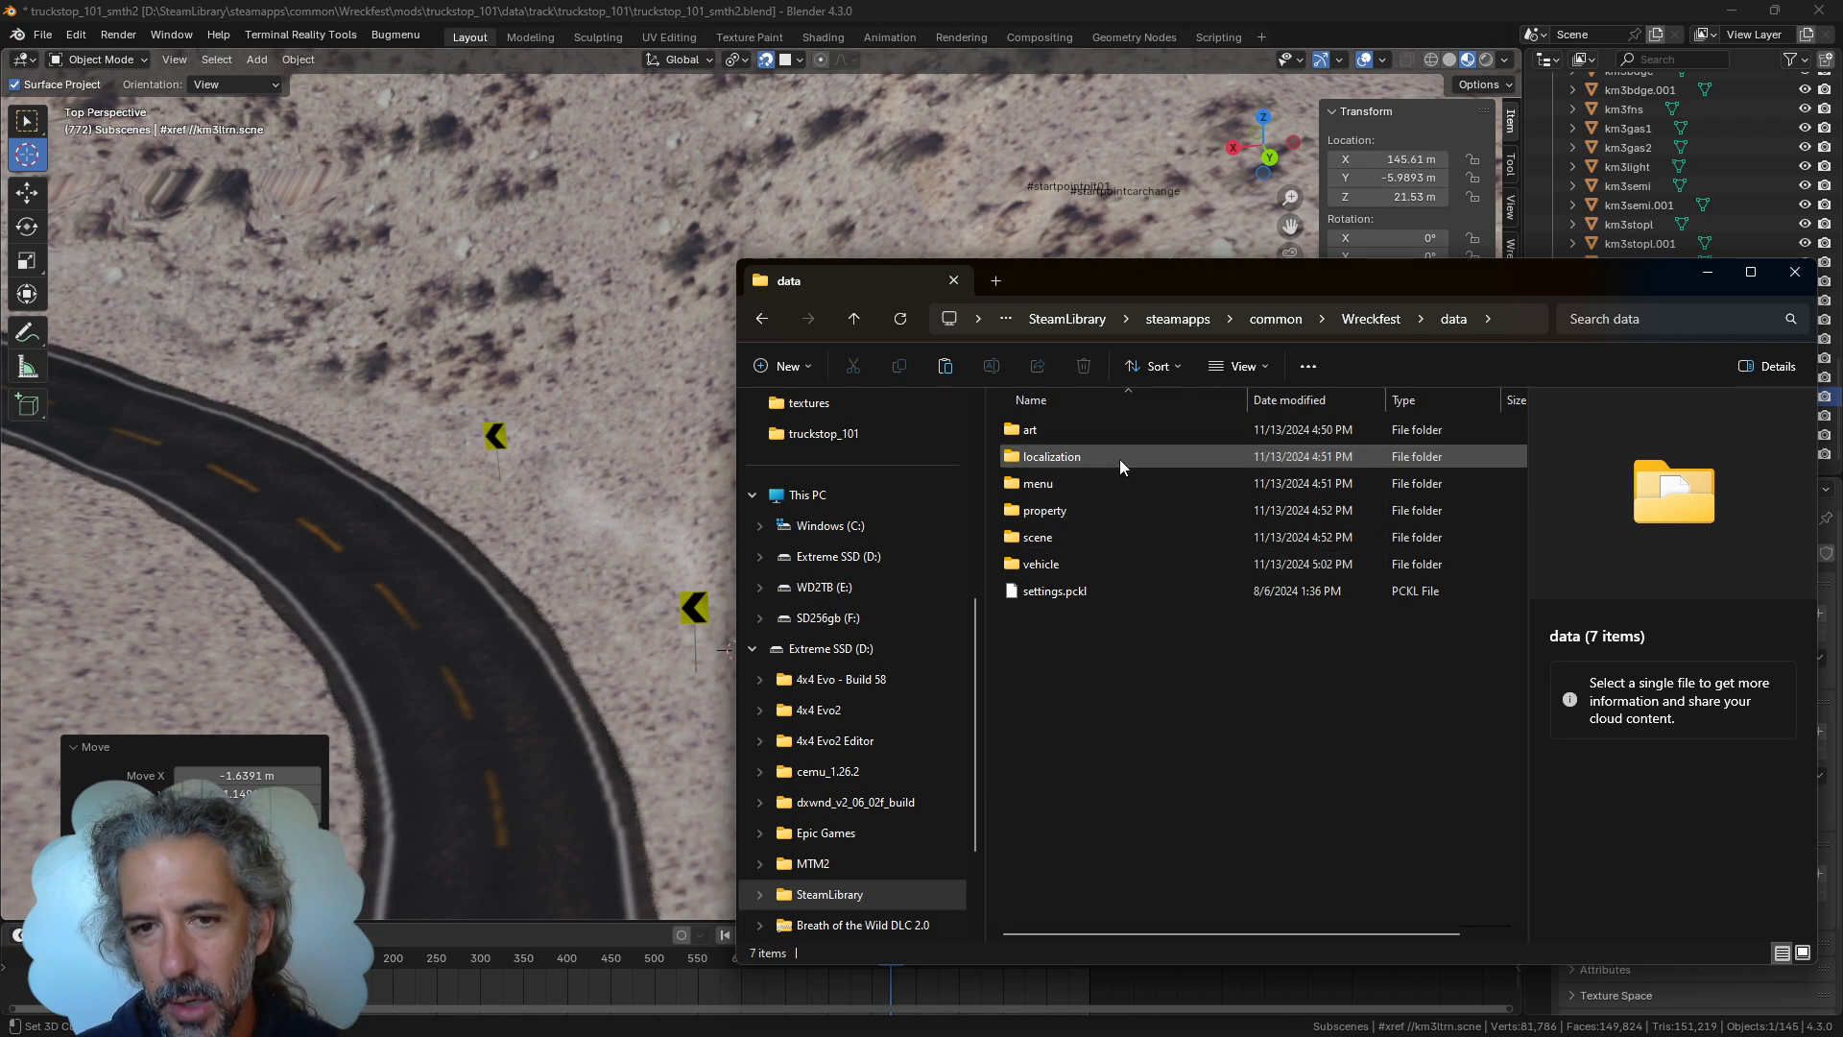
double_click(1124, 516)
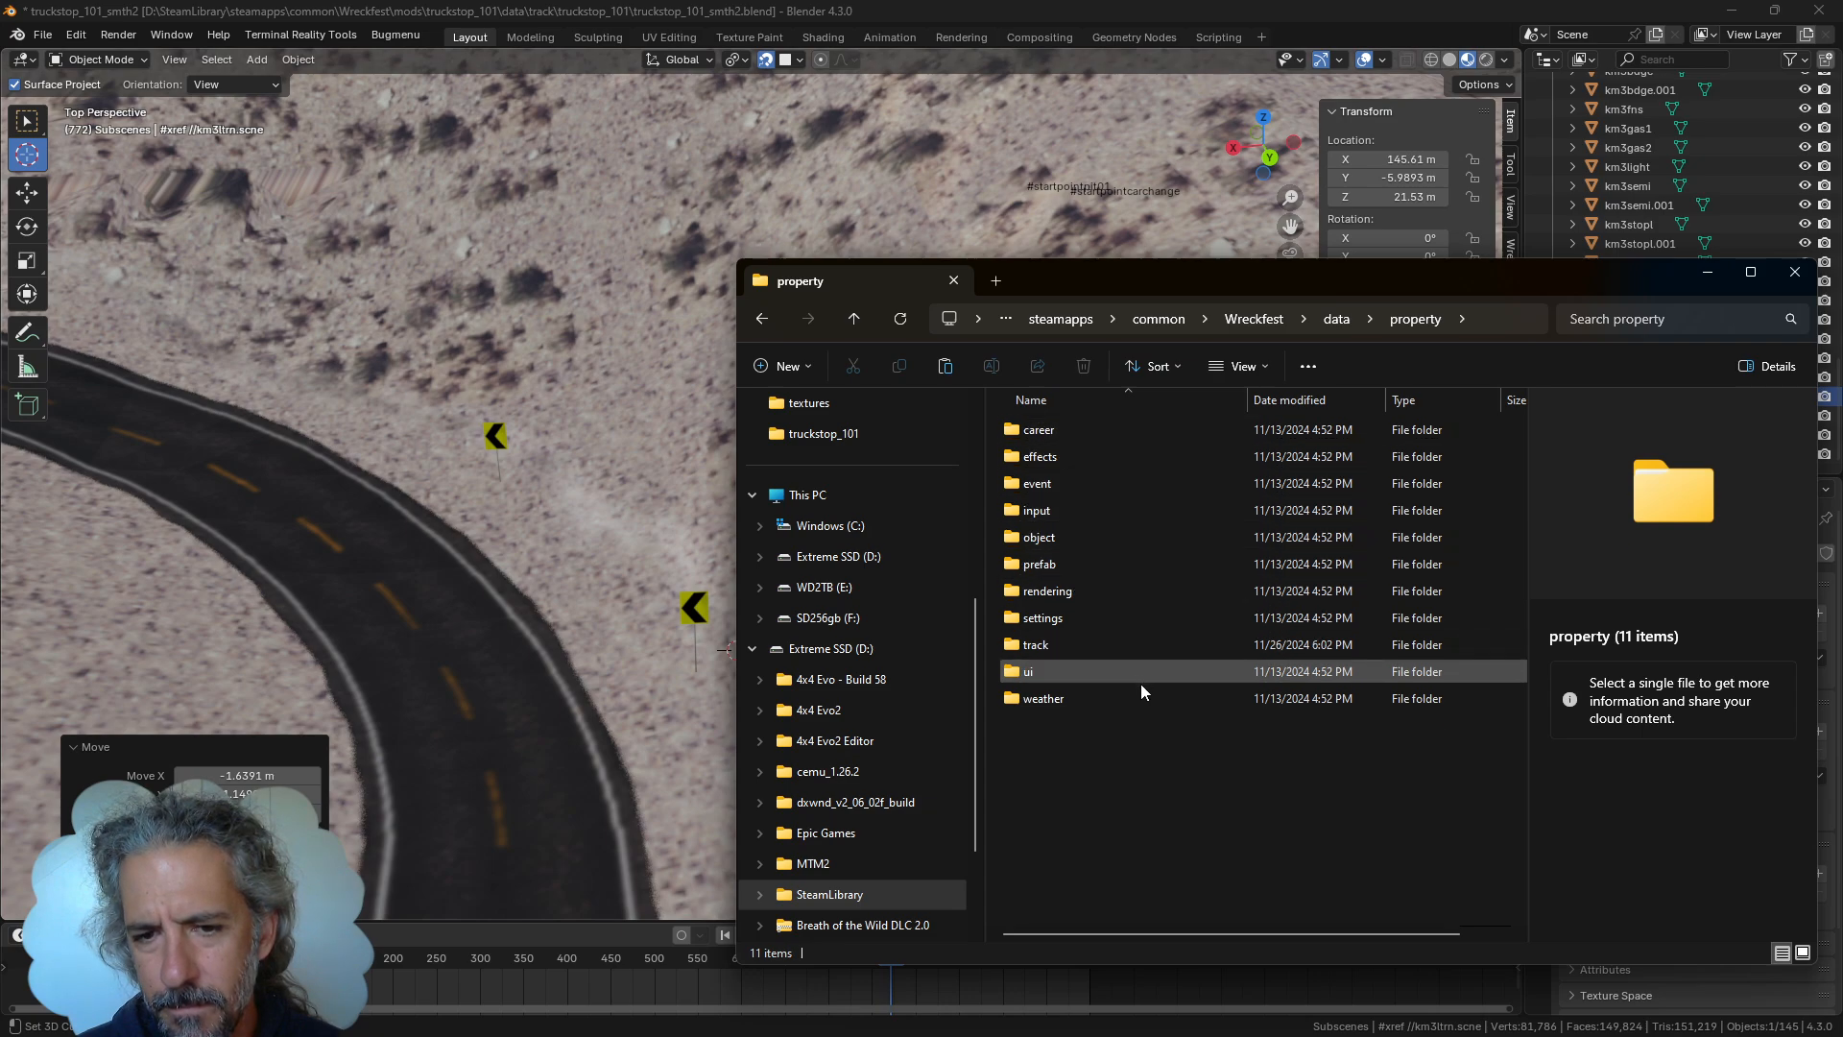
double_click(1136, 535)
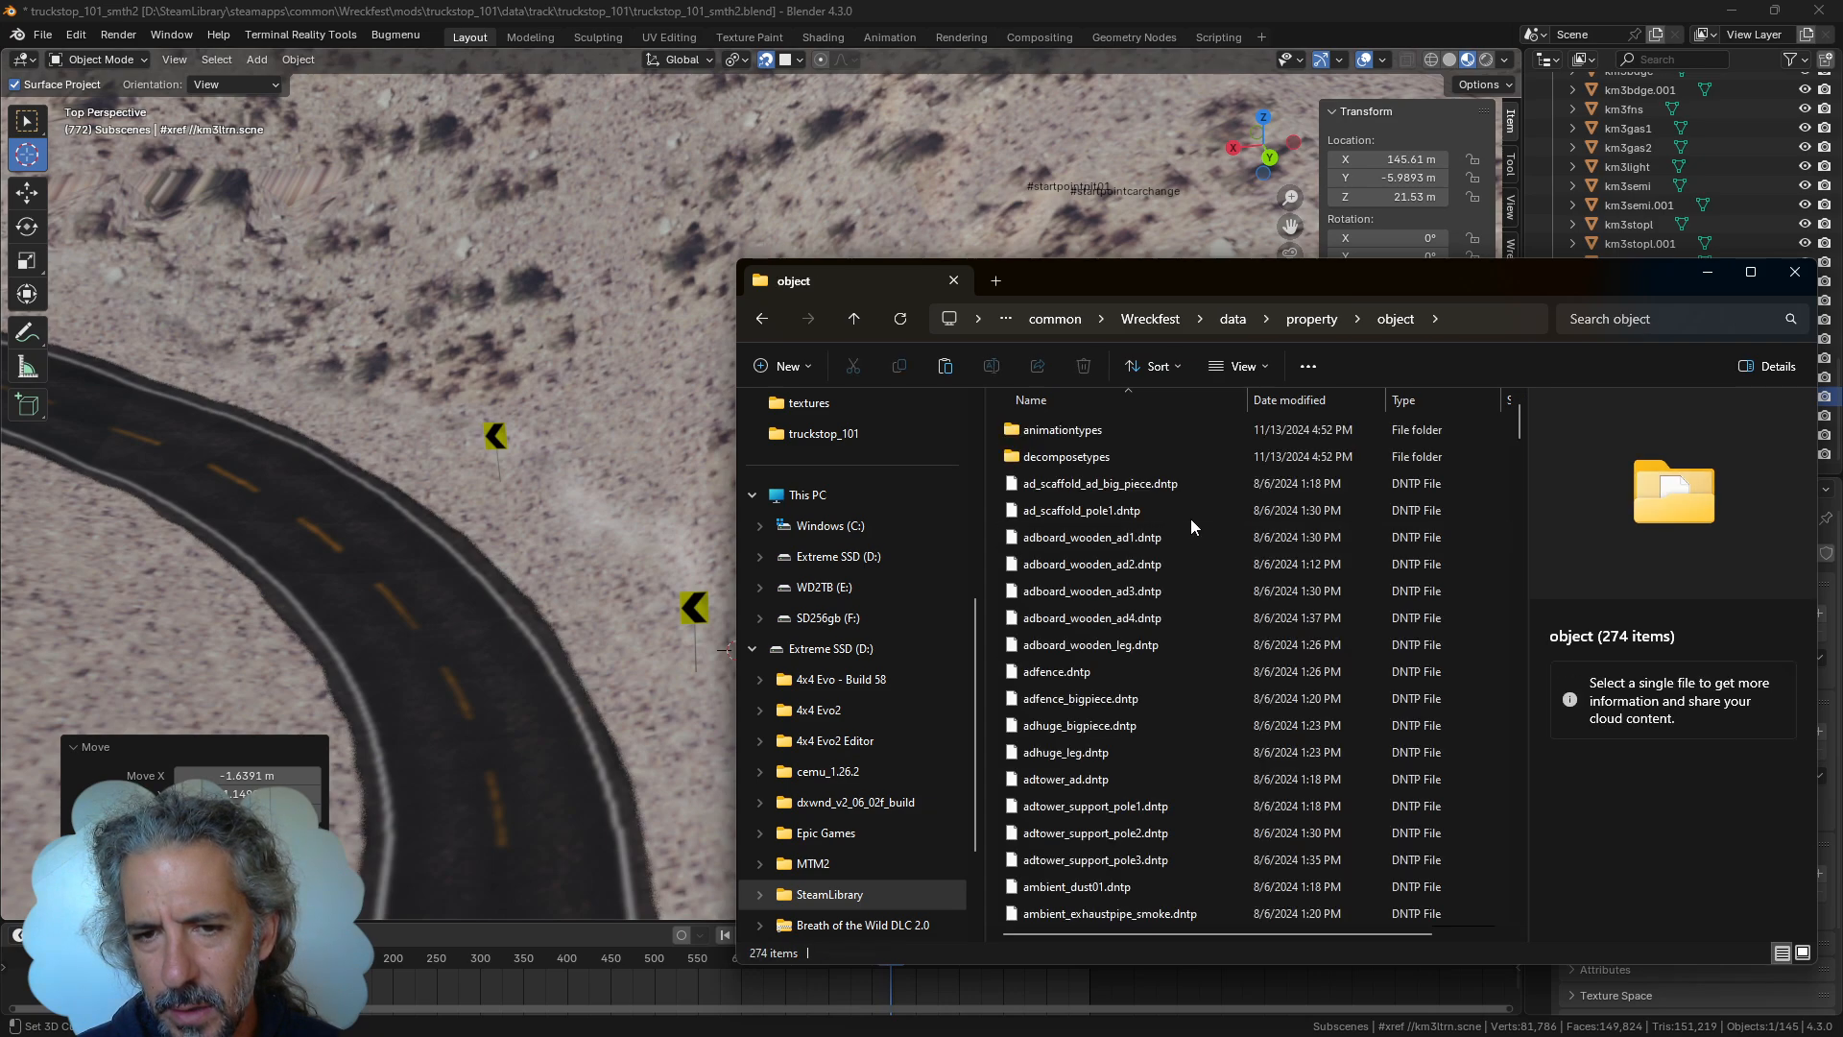
scroll(1206, 637, down, 3)
scroll(1206, 636, up, 3)
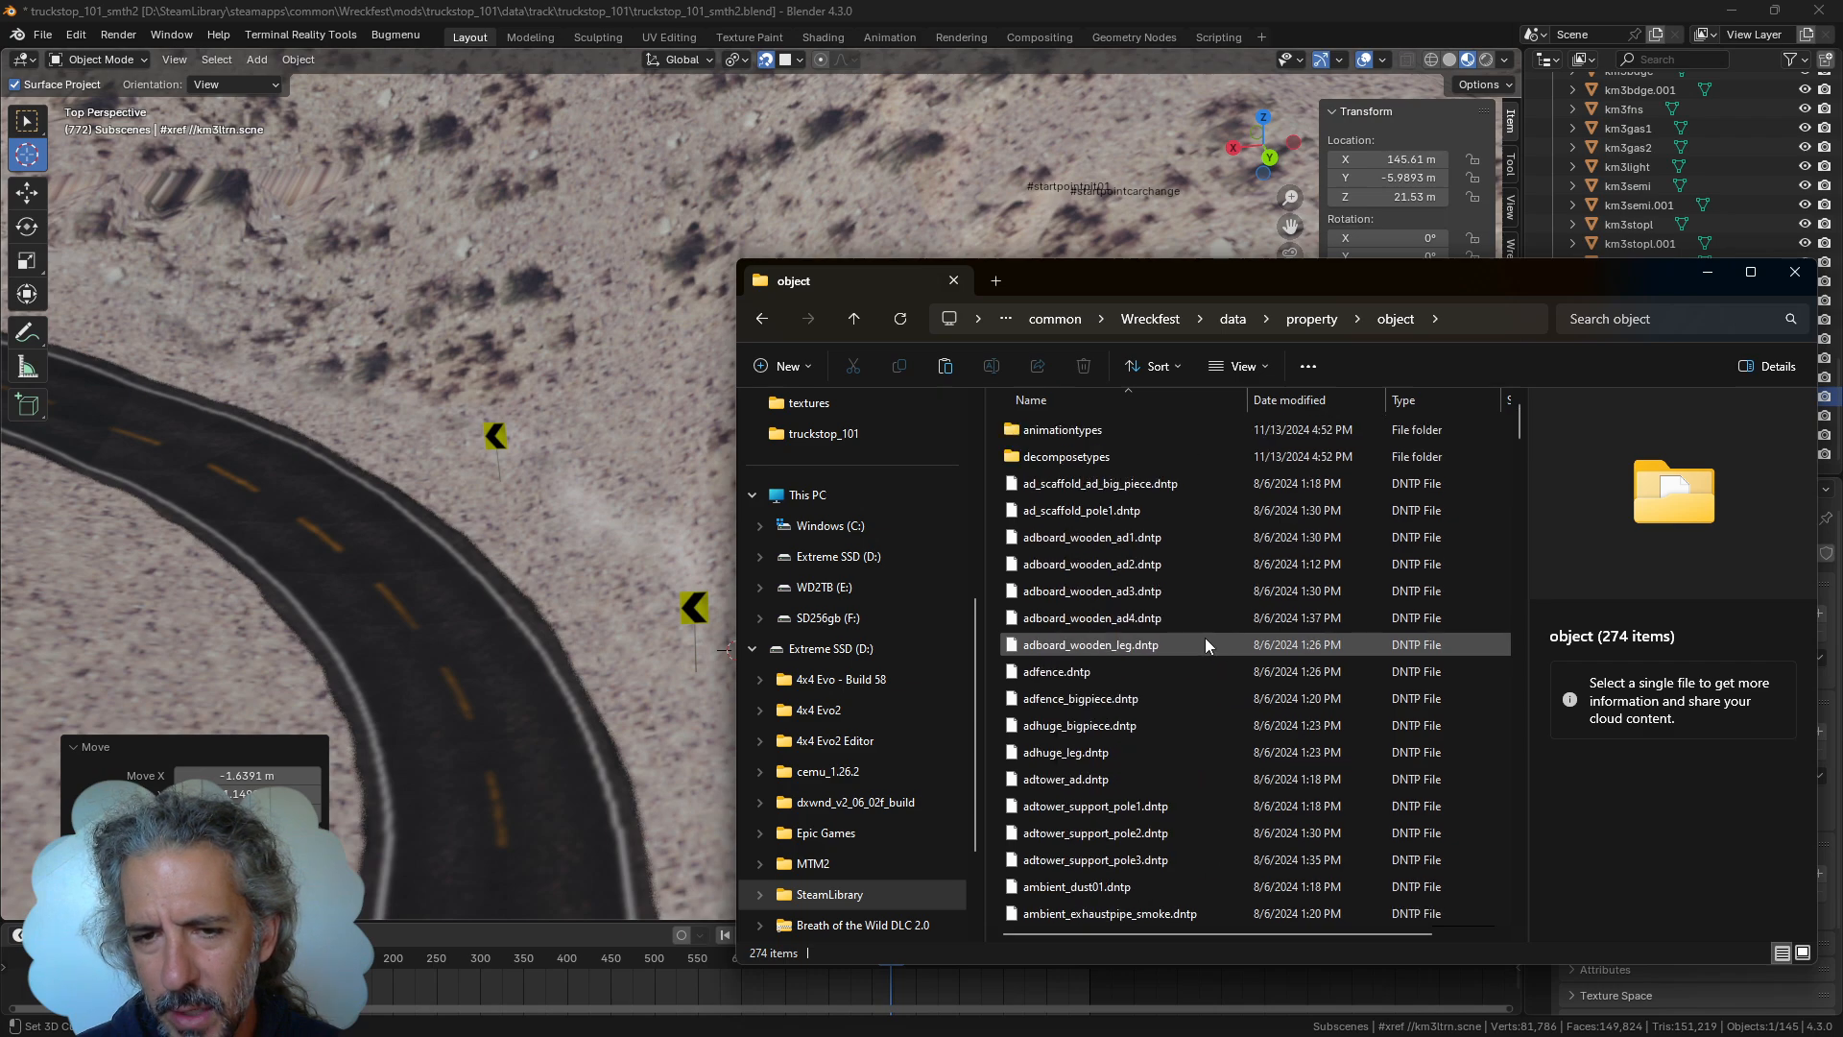
Look through the track, event and career subfolders of Wreckfest's data\property folder
click(1311, 319)
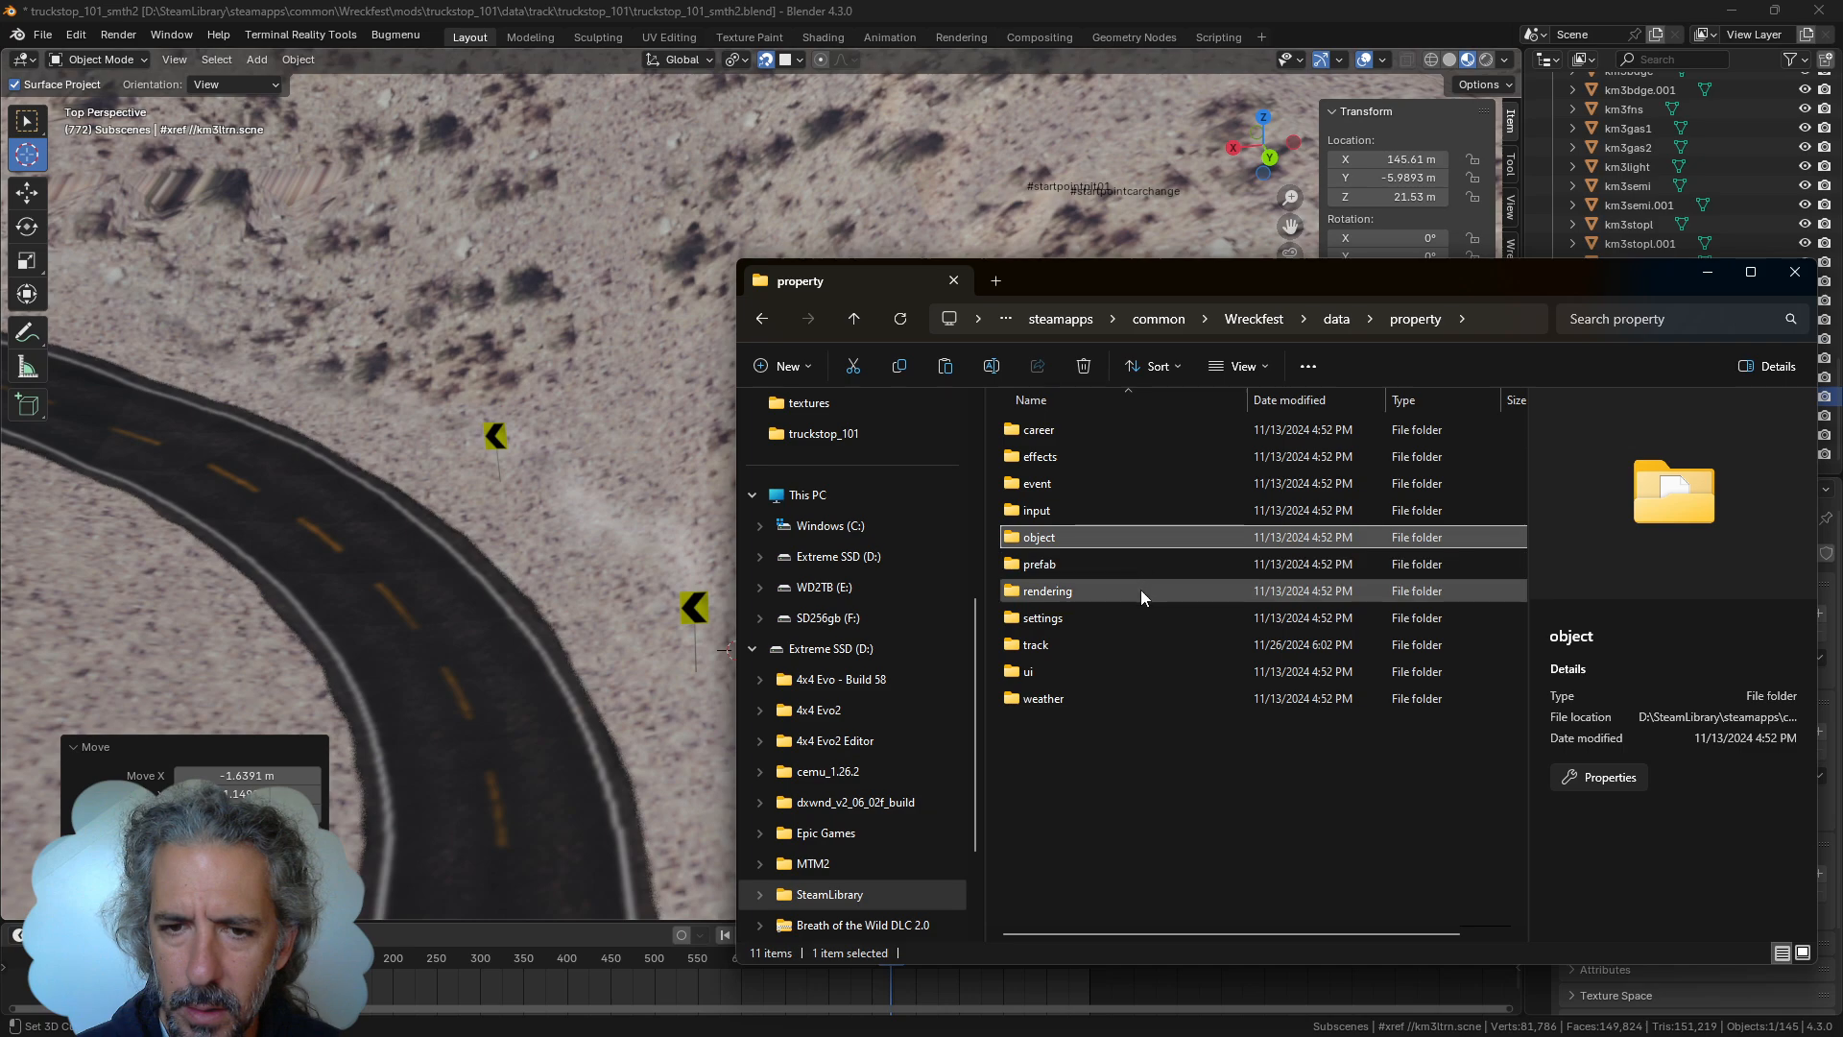
double_click(1148, 644)
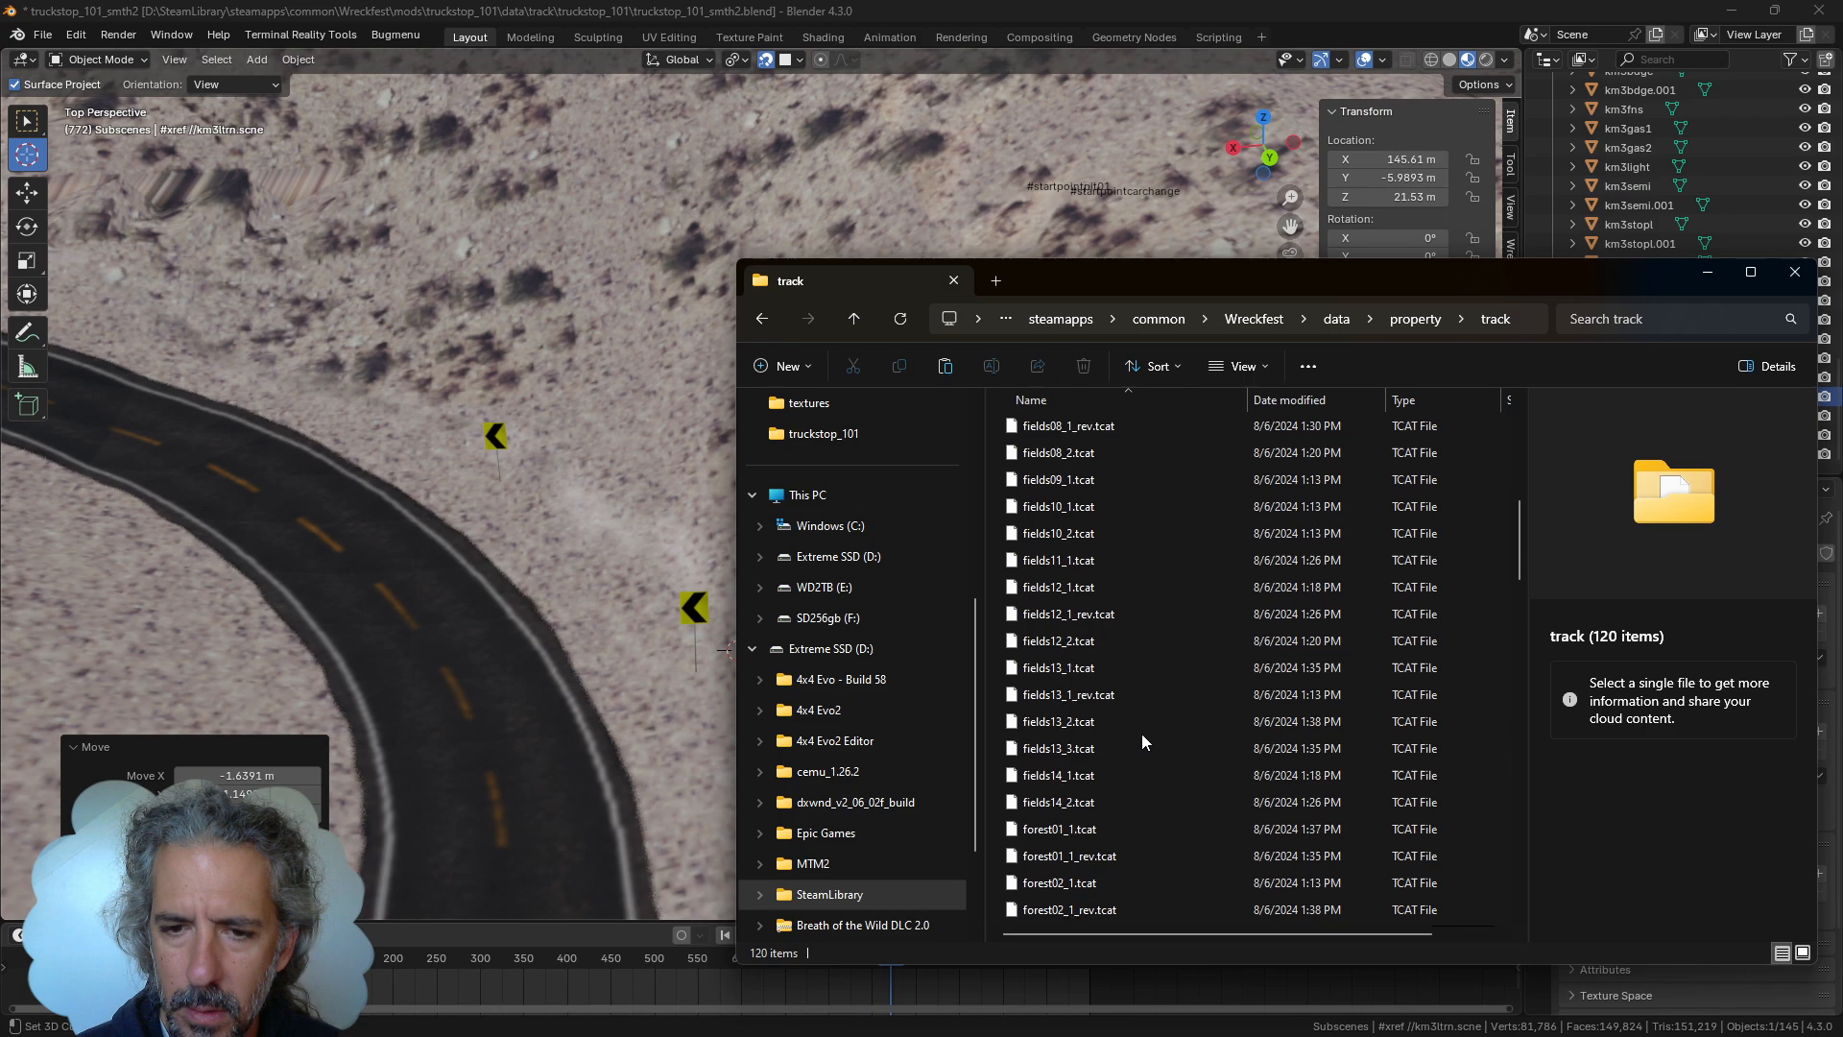
click(1411, 319)
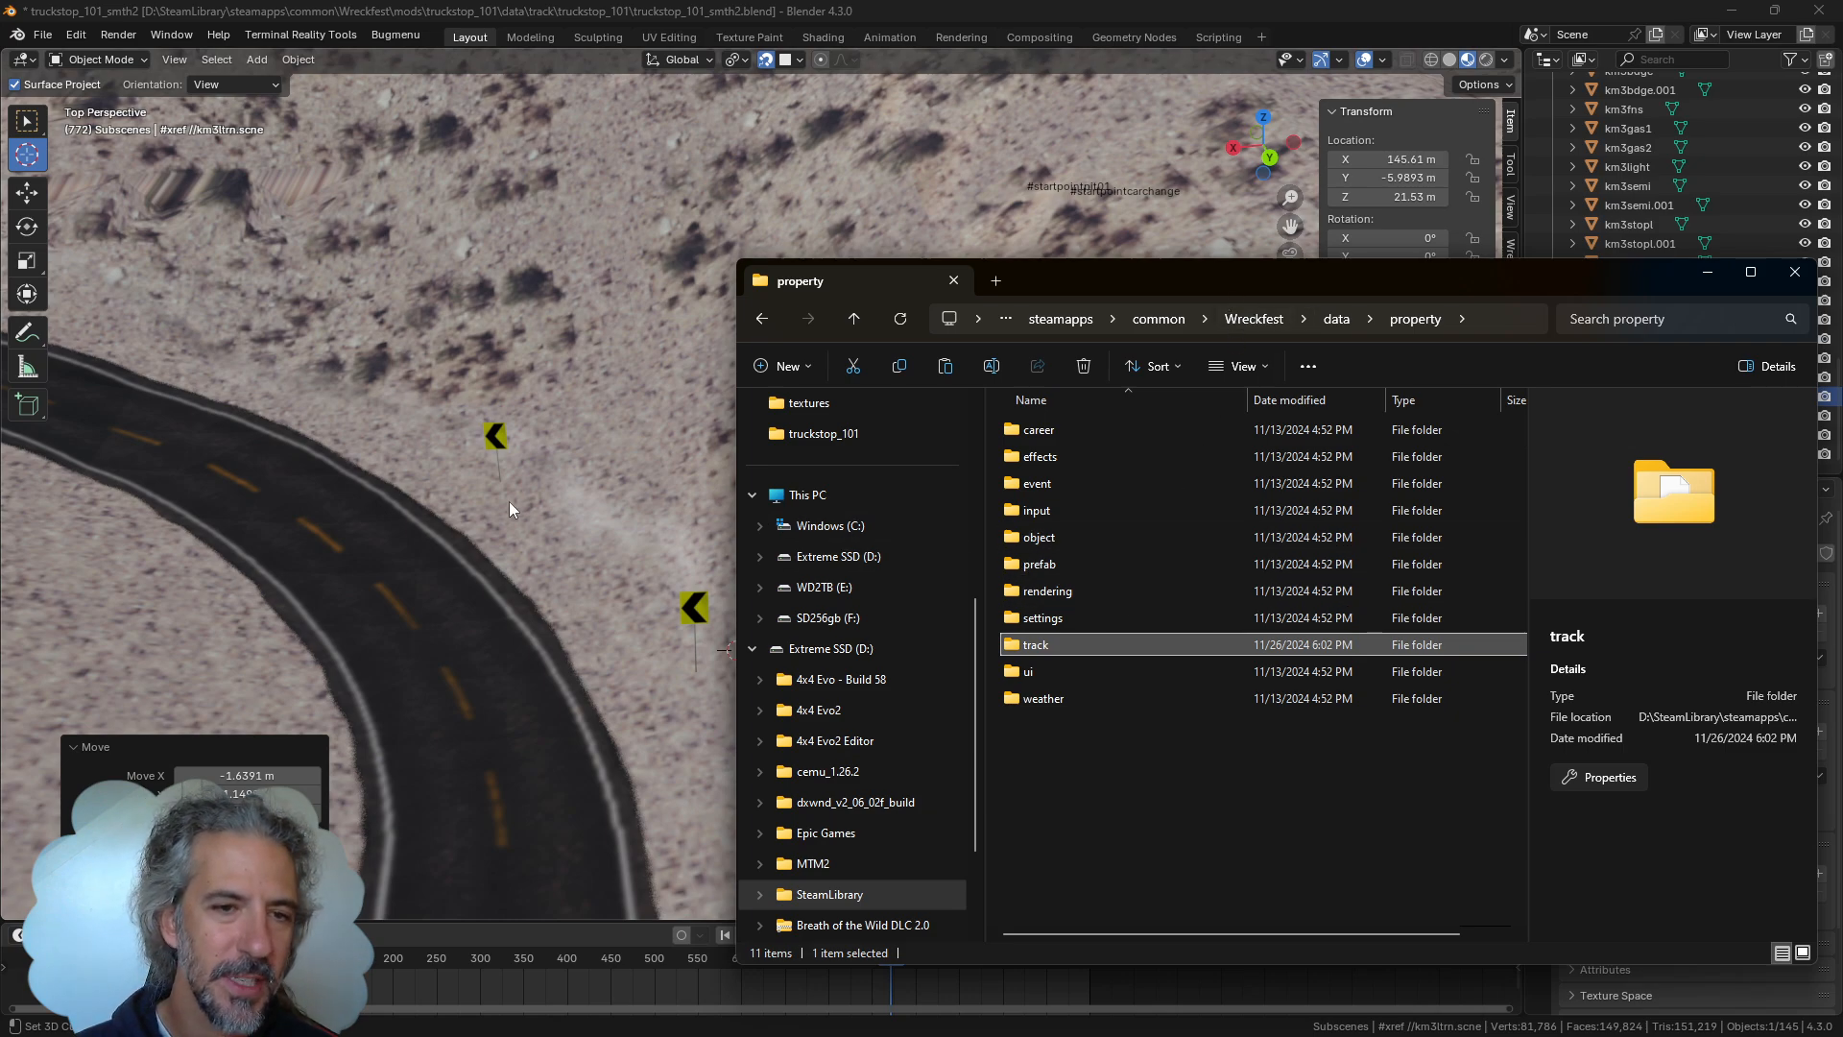
double_click(1090, 484)
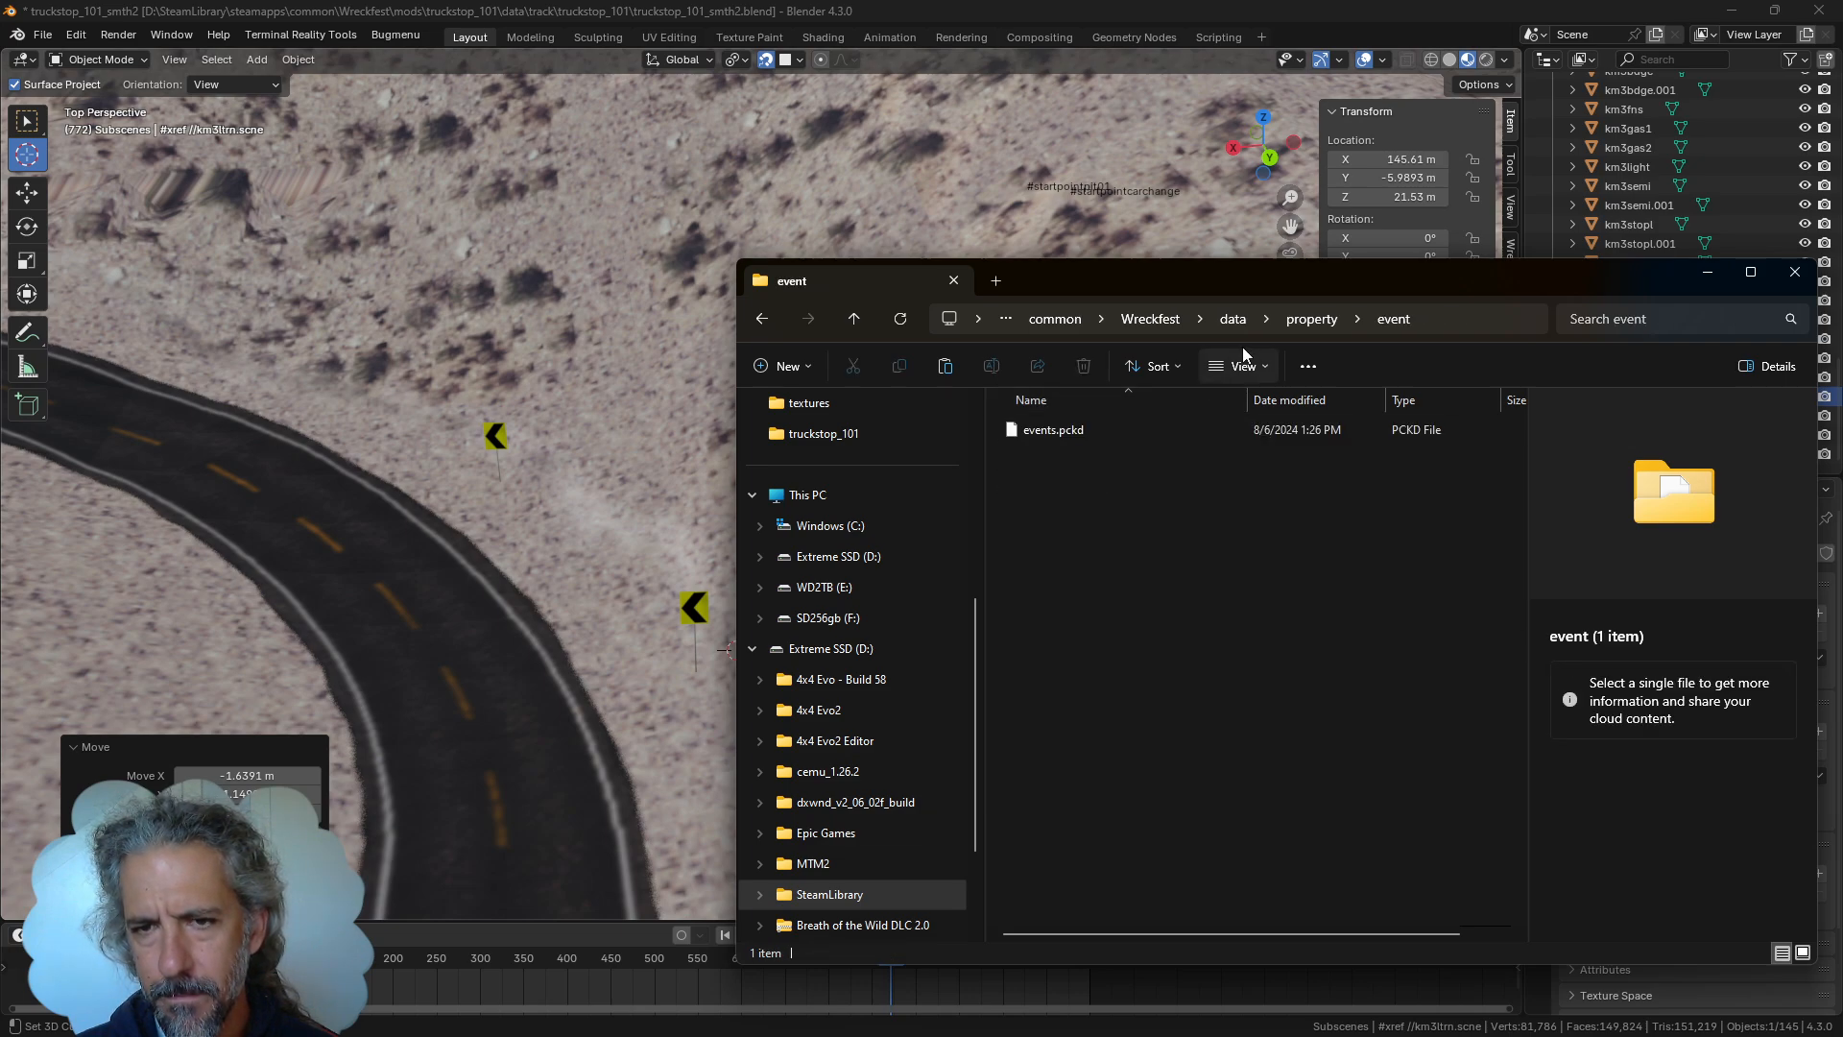
click(1315, 321)
double_click(1109, 429)
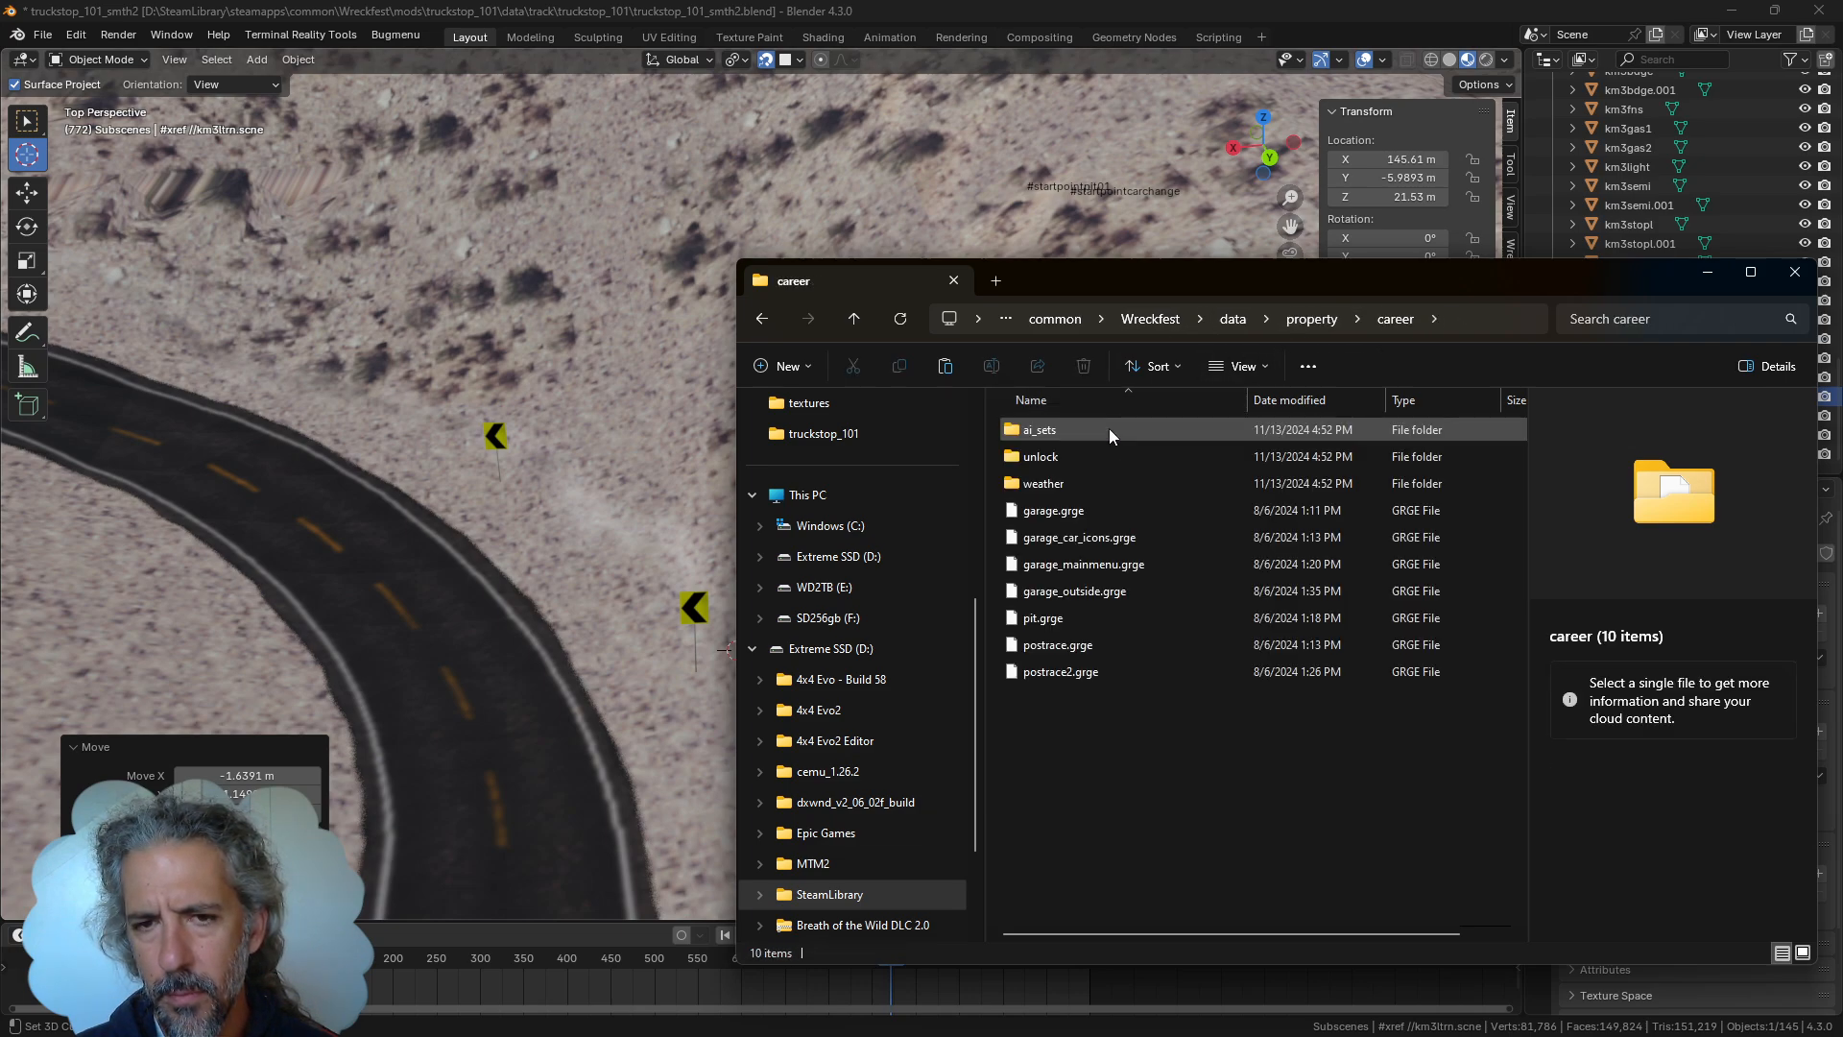
click(1311, 318)
Go to Wreckfest's data\art\objects folder and browse its SCNE files down to the prop_barrier13 models
click(1339, 319)
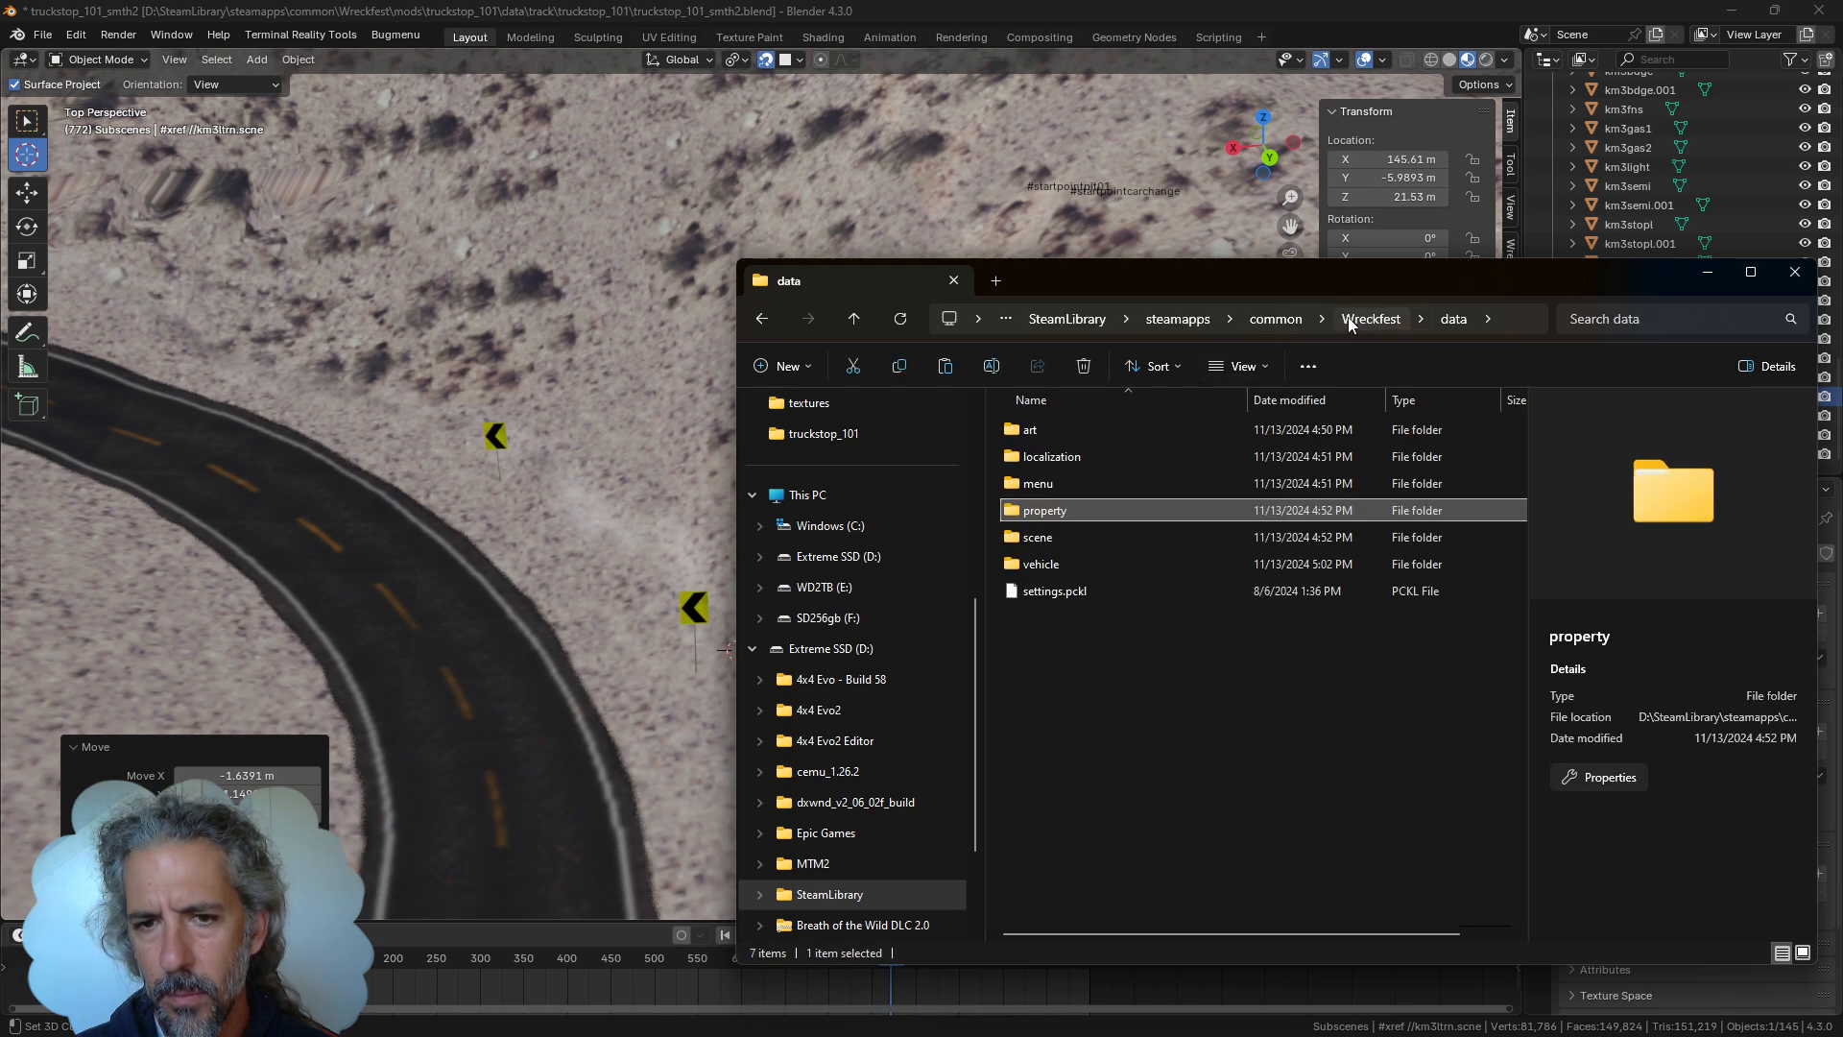
double_click(1156, 428)
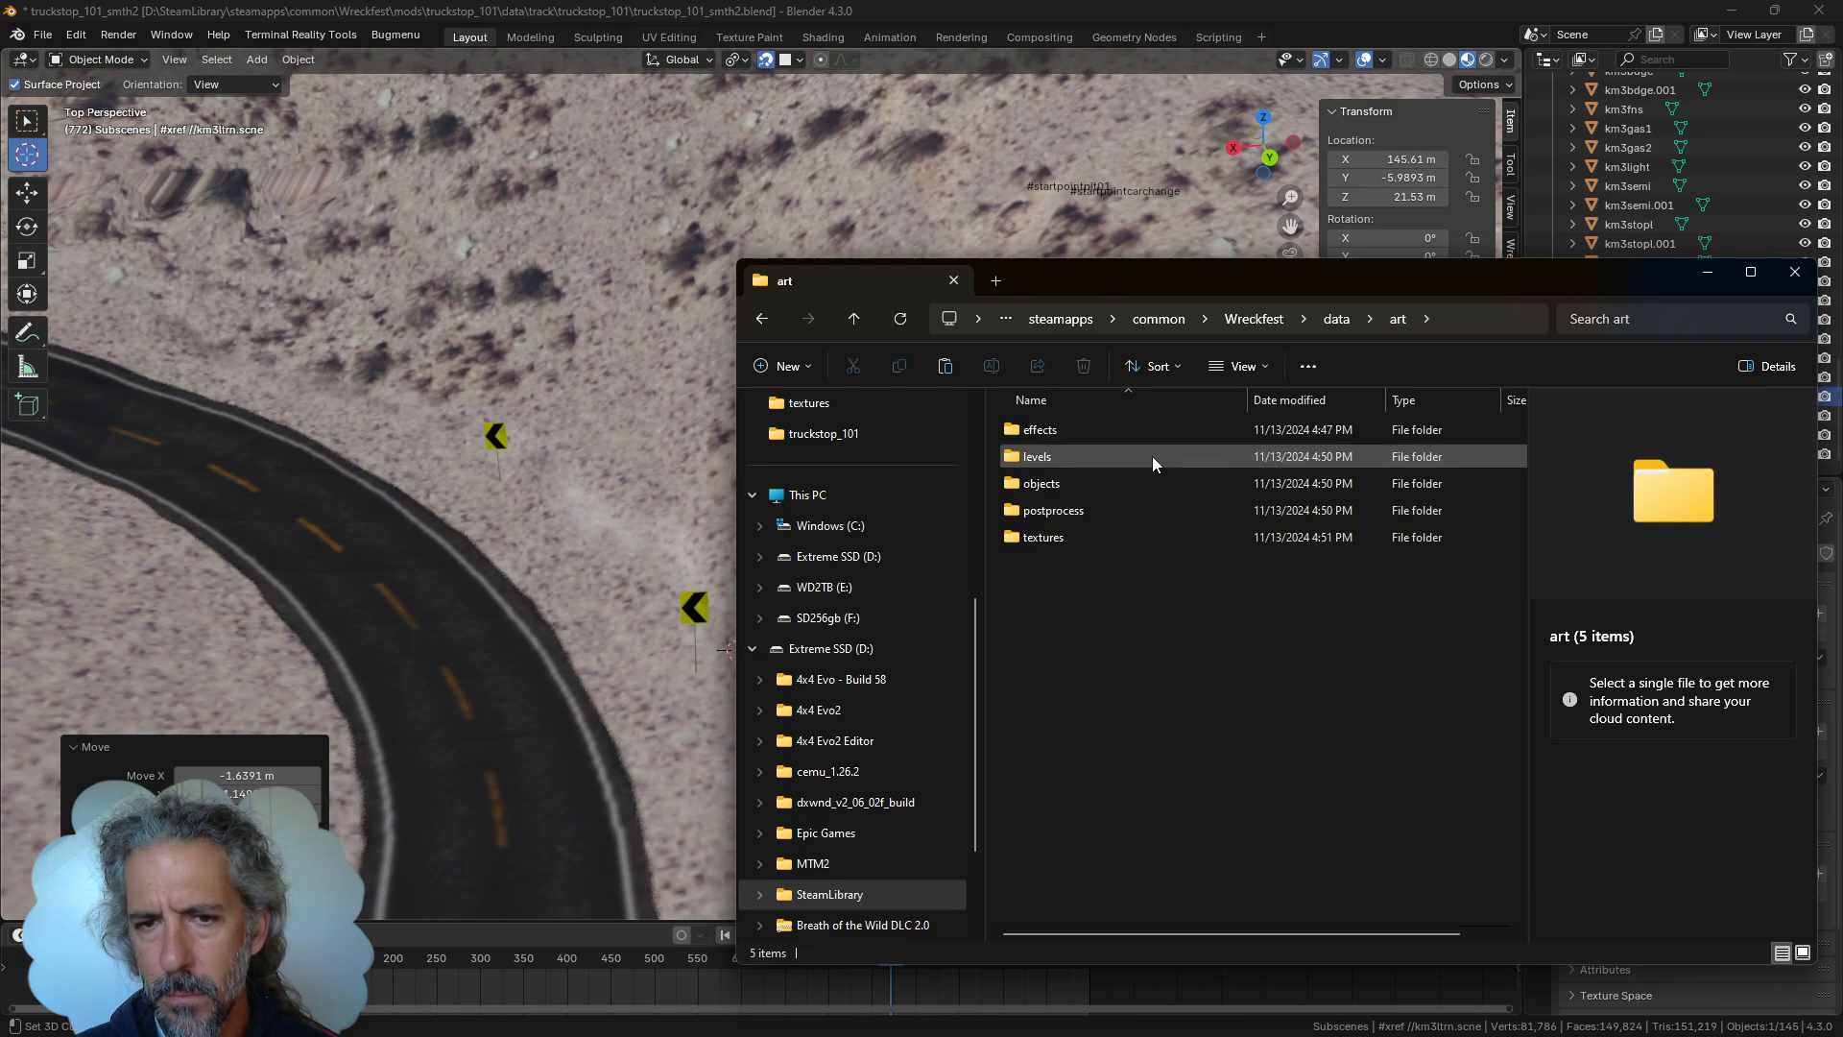
double_click(1149, 482)
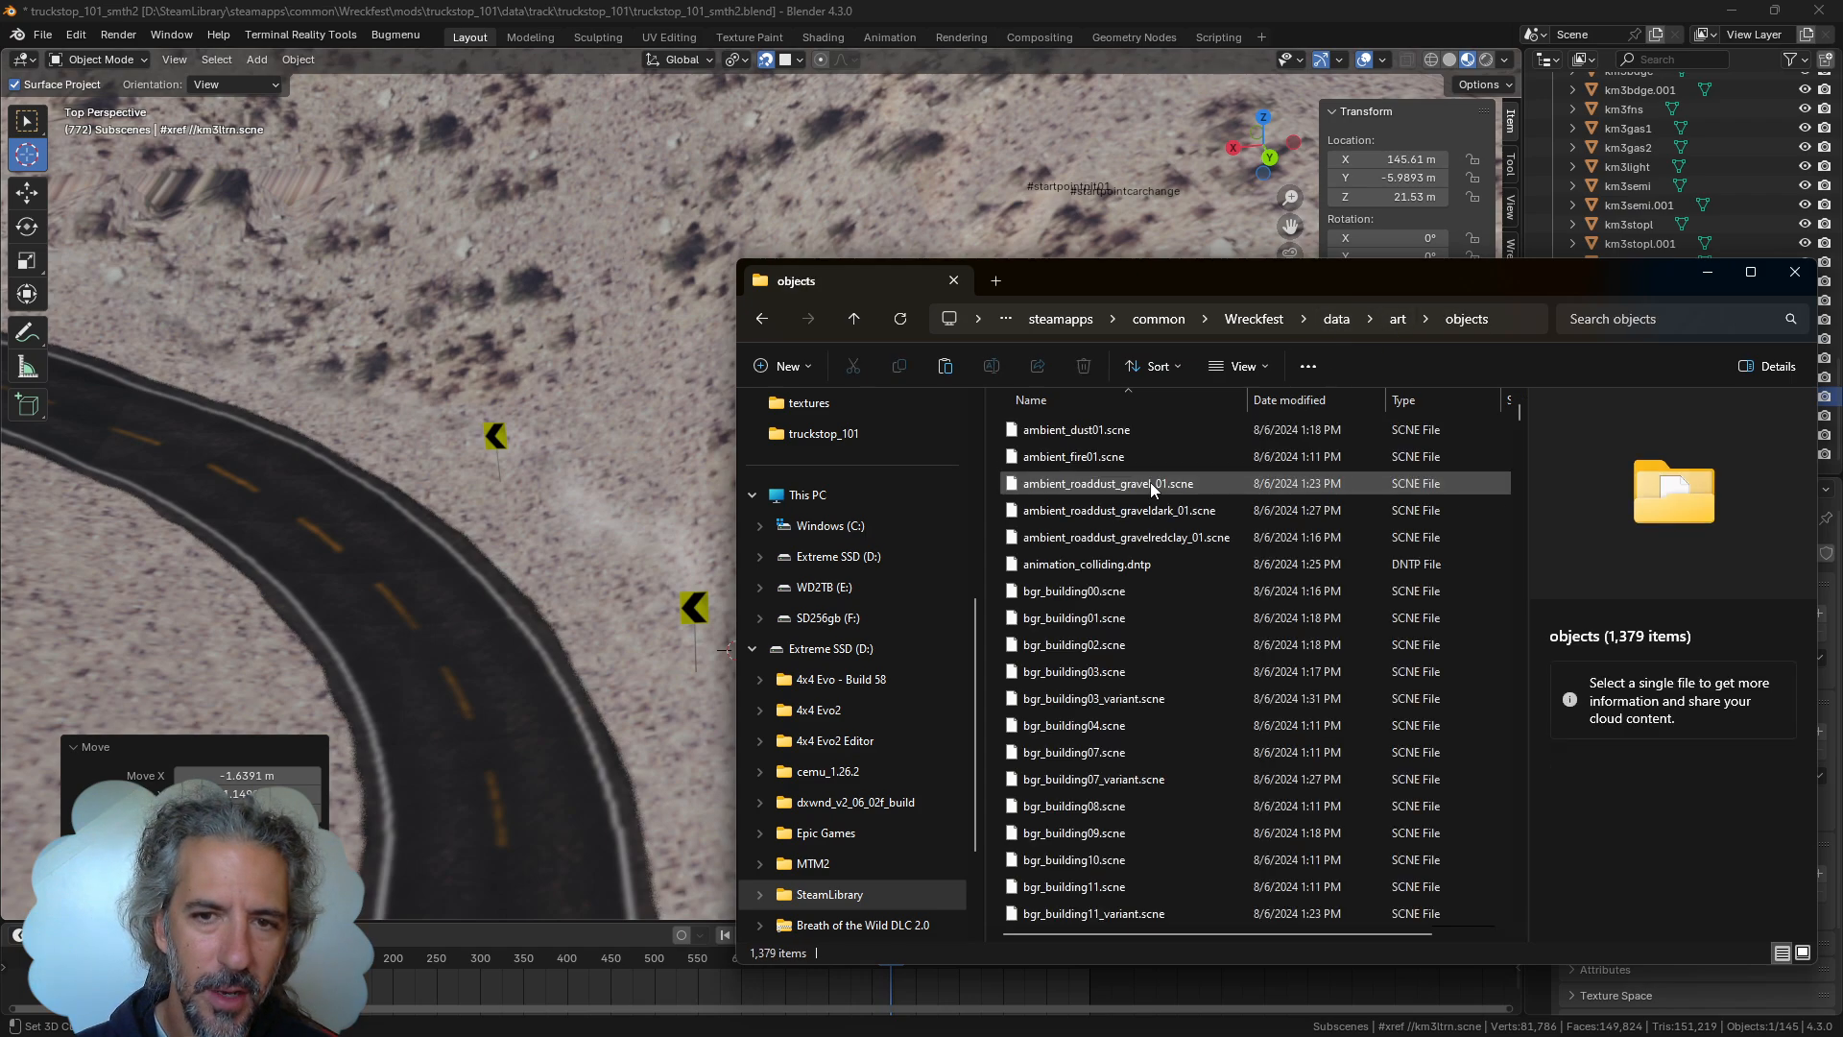
scroll(1157, 615, down, 3)
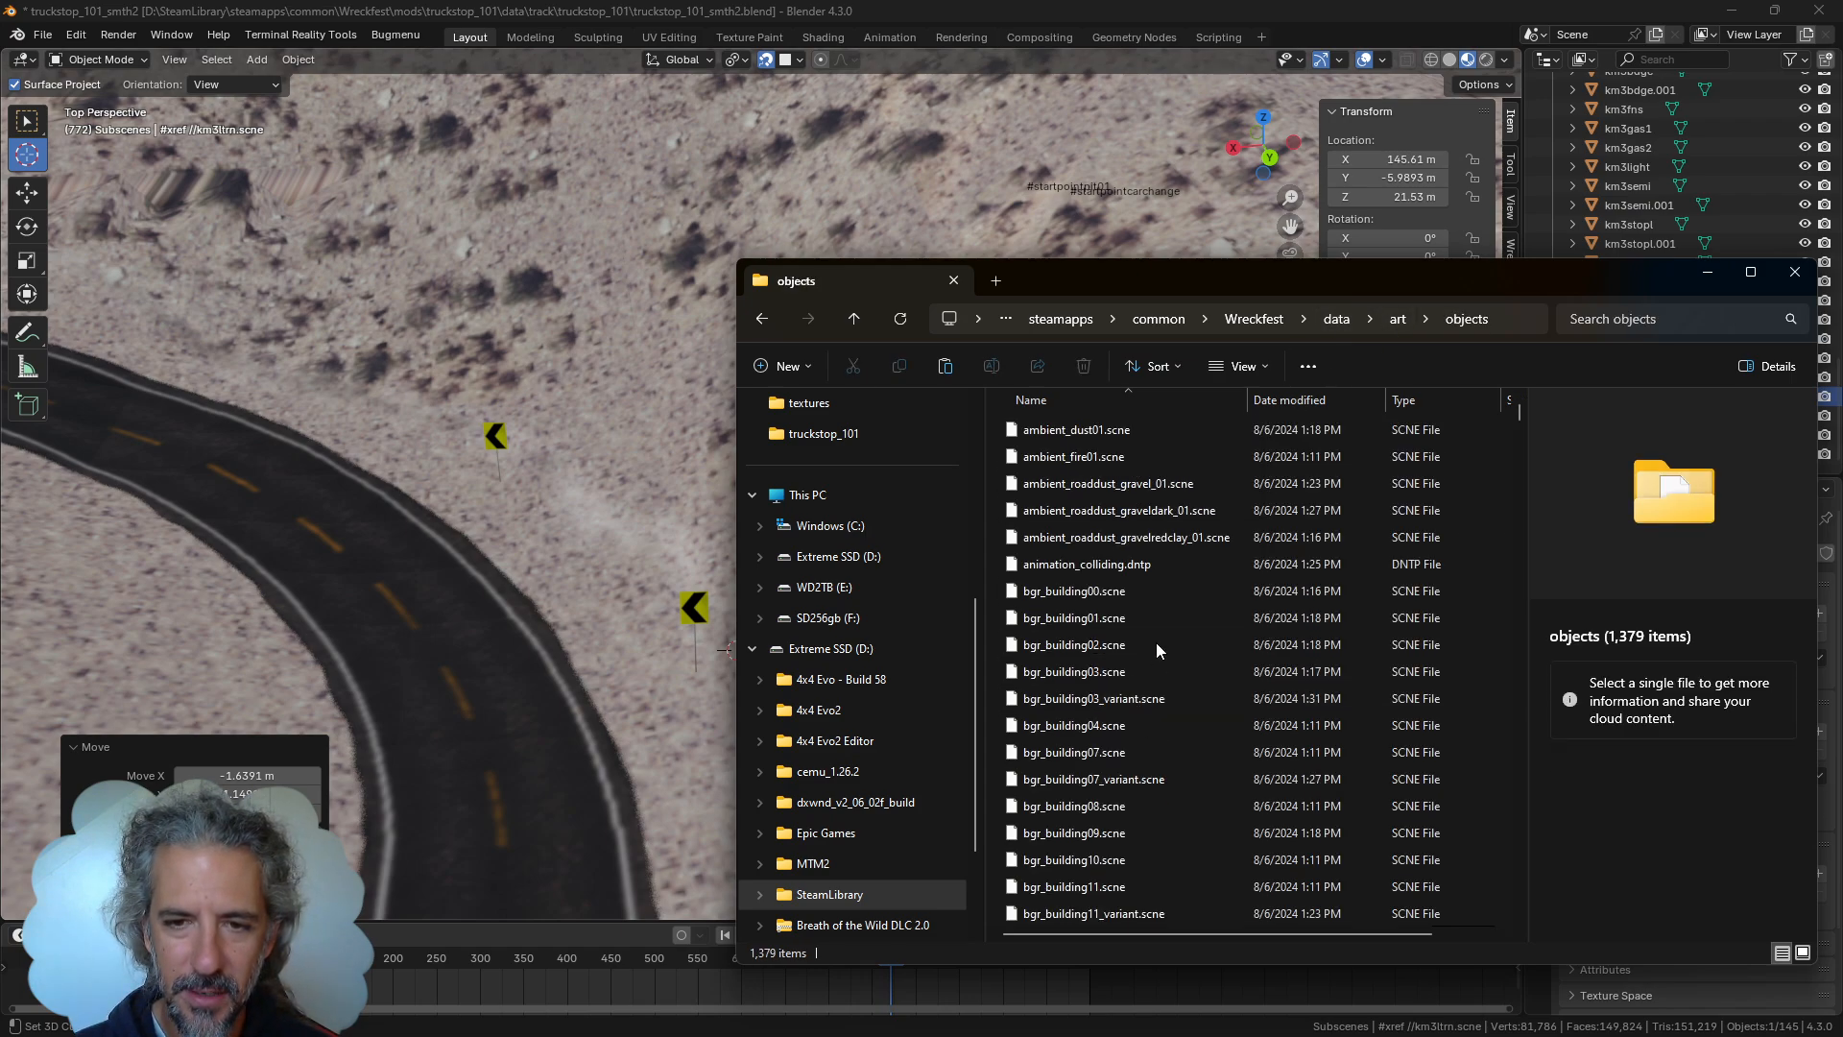
scroll(1150, 634, down, 11)
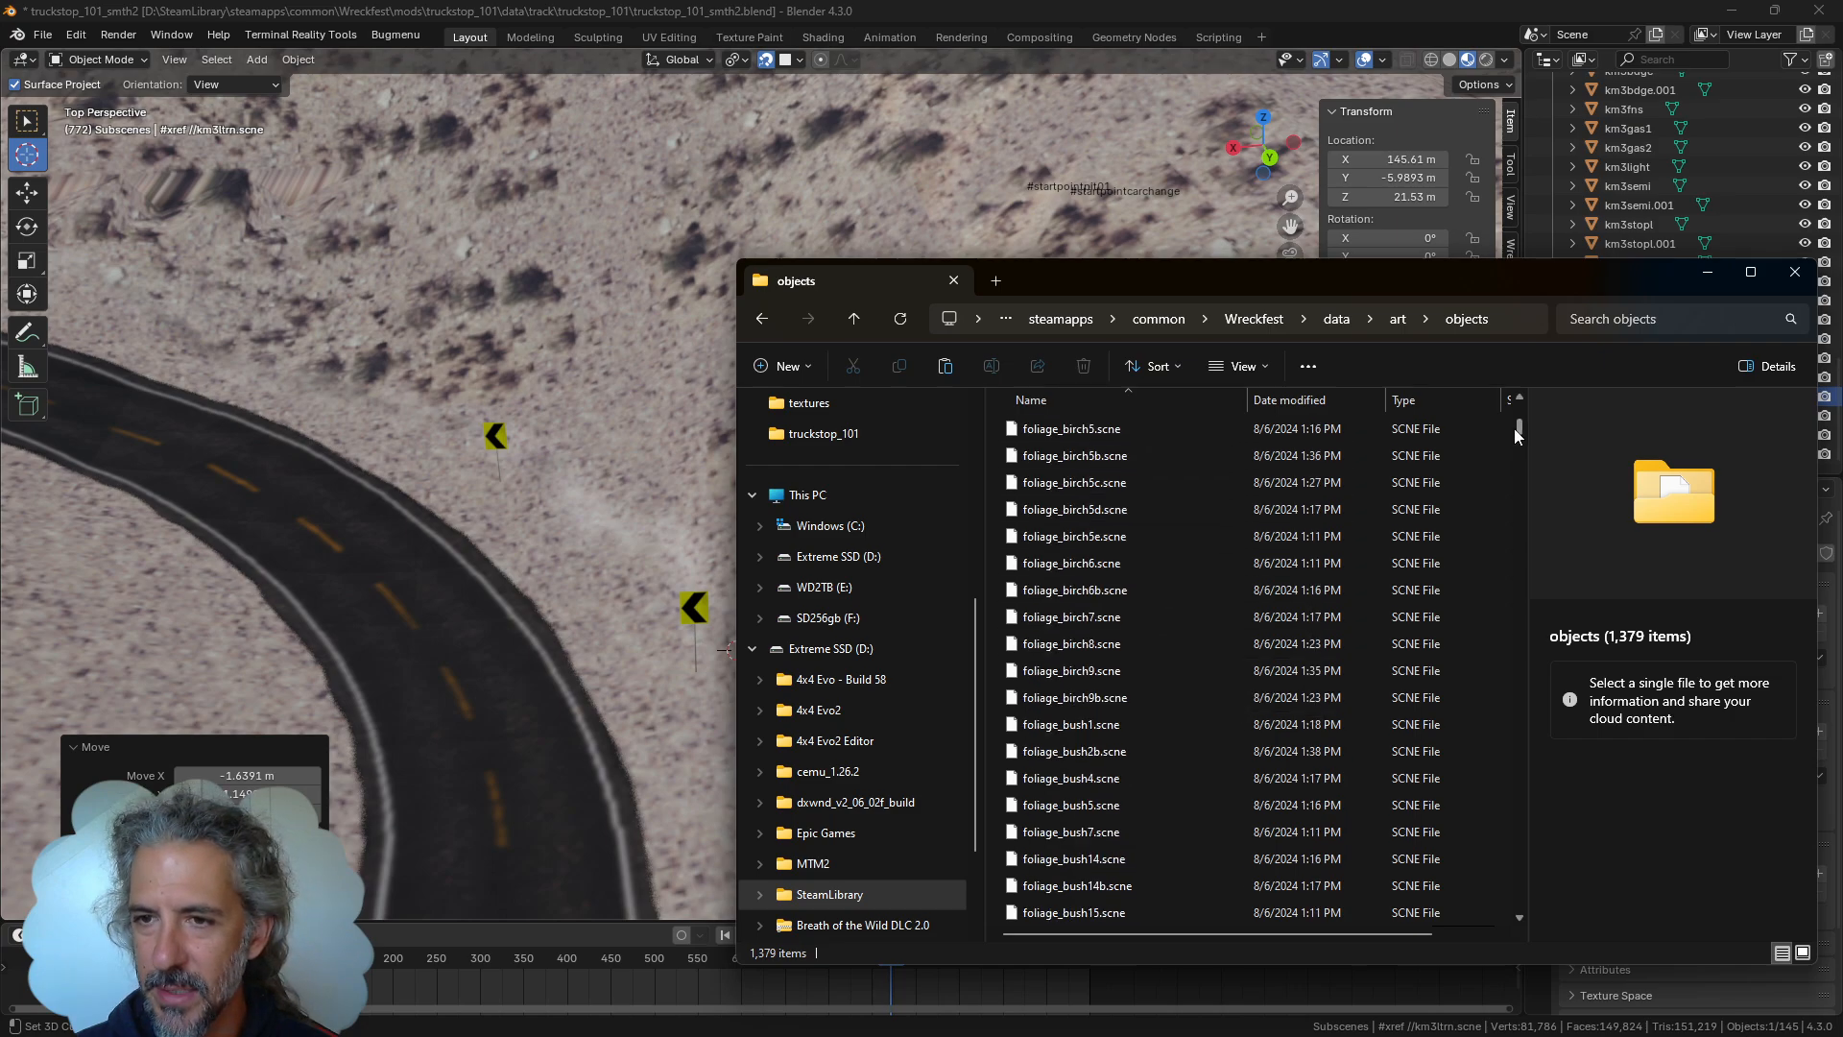
drag(1517, 428, 1504, 544)
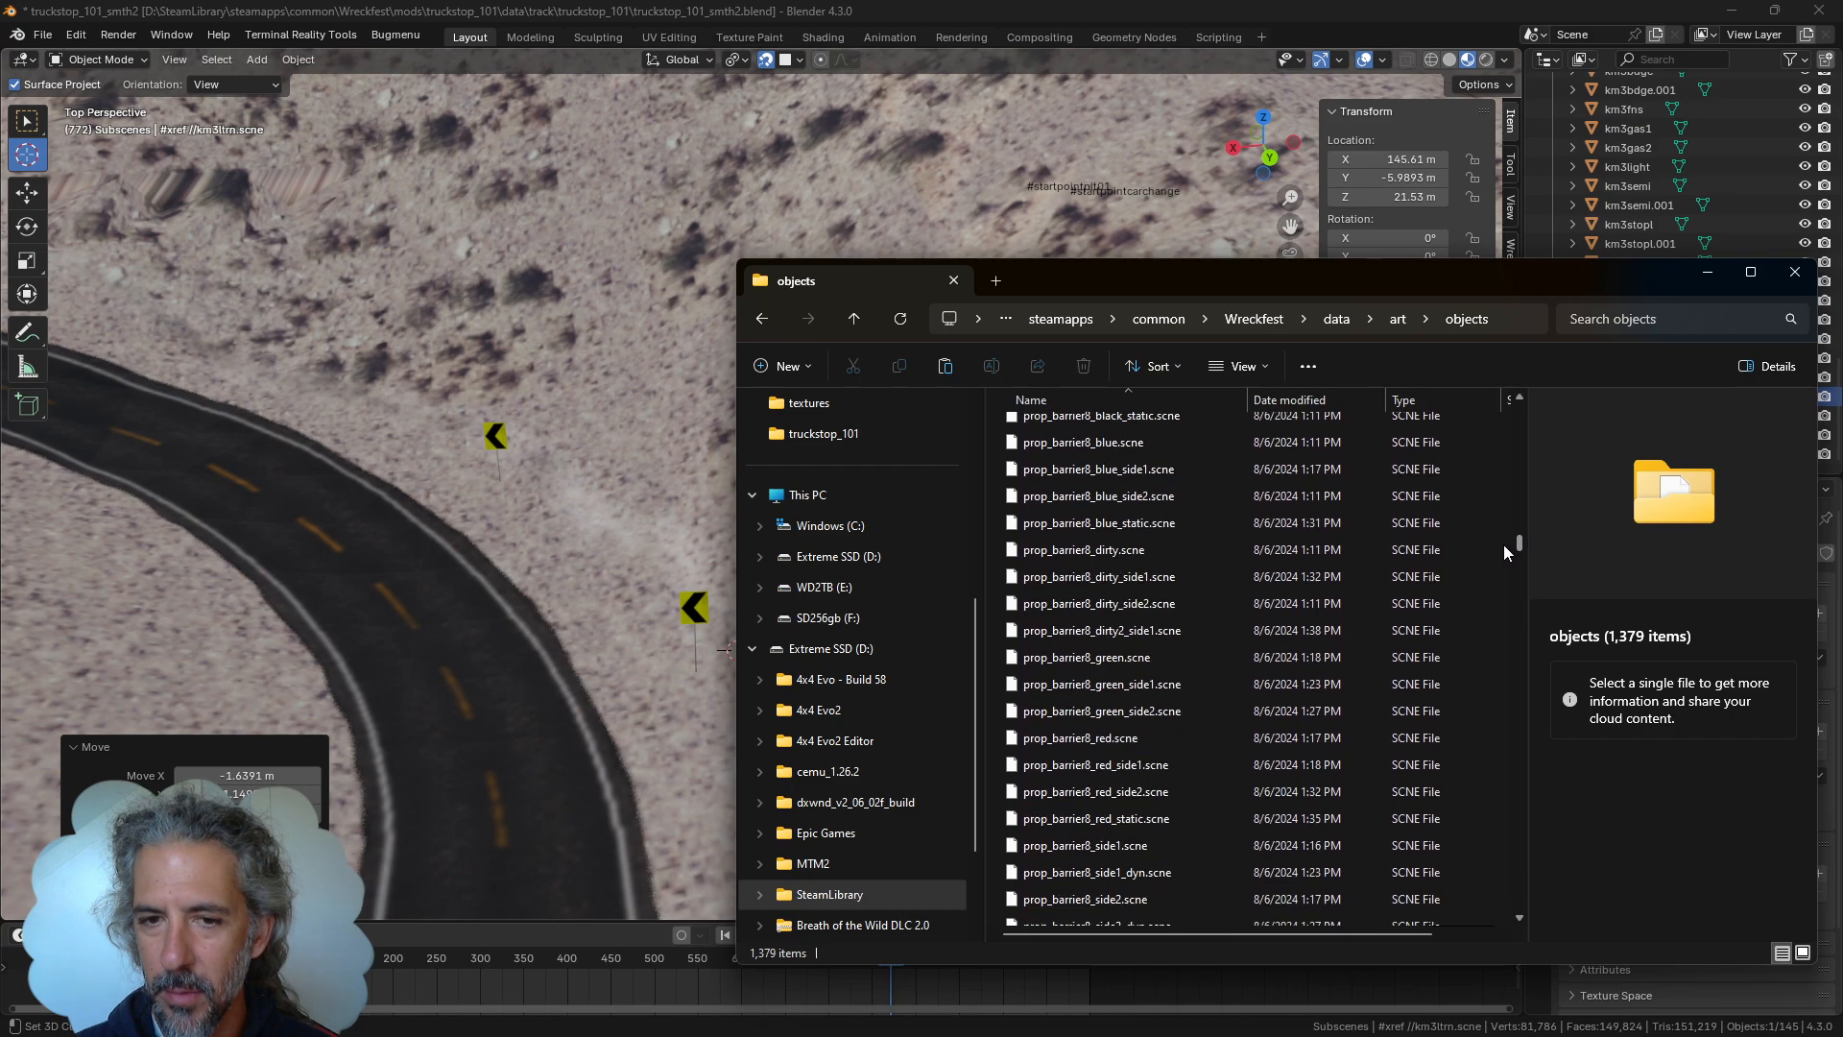
click(1154, 656)
scroll(1218, 753, down, 5)
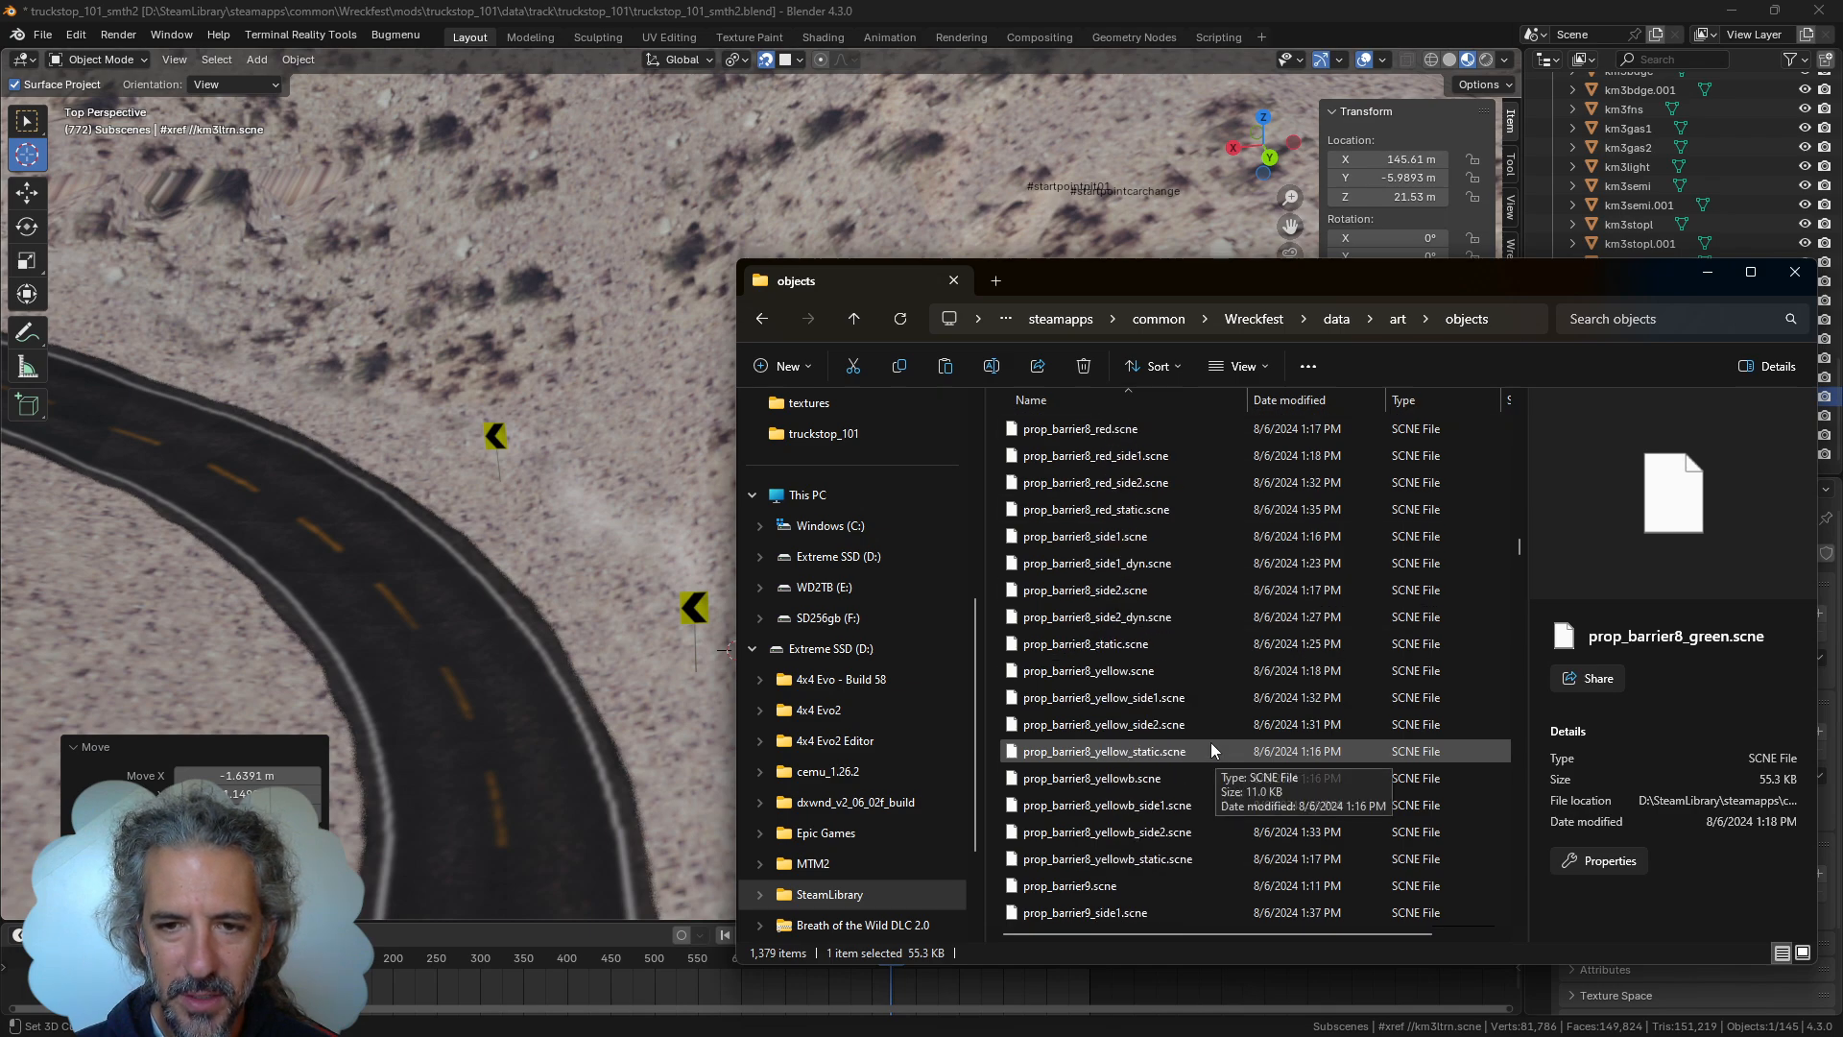
scroll(1208, 737, down, 7)
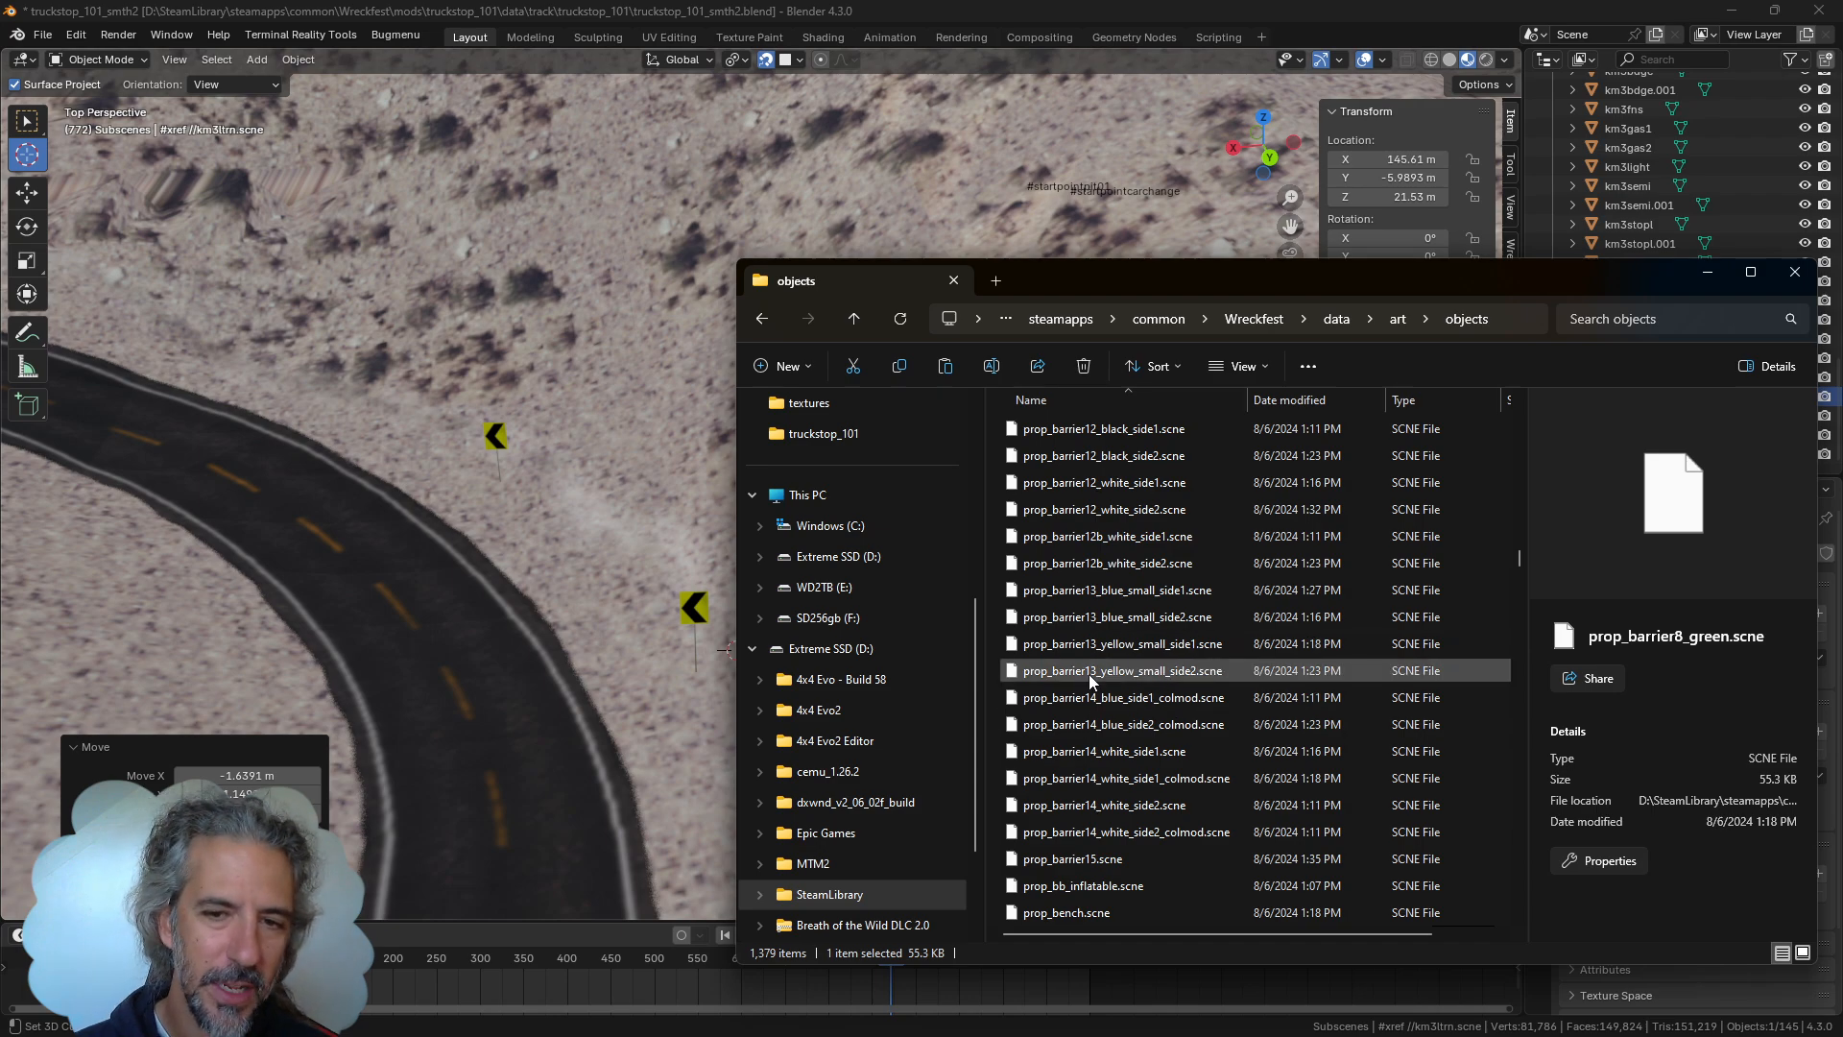
Bring prop_barrier13_blue_small_side2.scne into the Blender scene as a subscene and select its xref object
click(1053, 619)
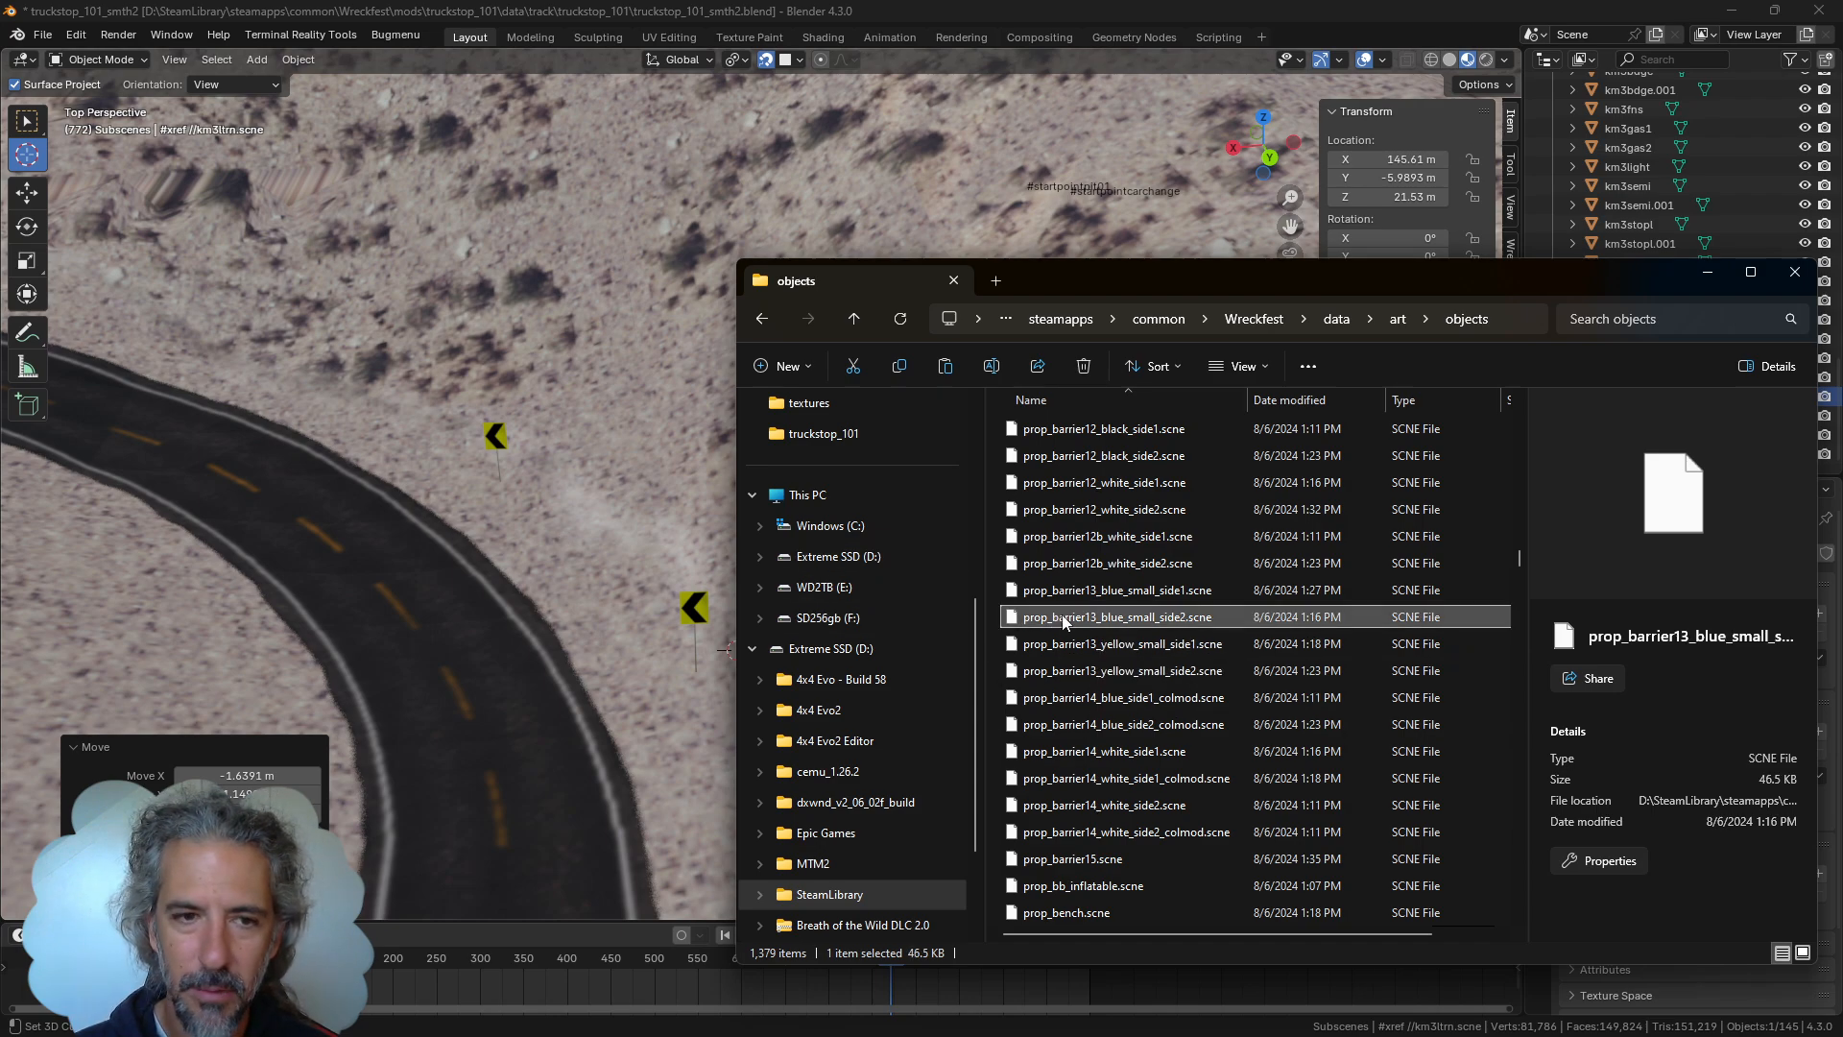
drag(601, 527, 599, 527)
click(595, 527)
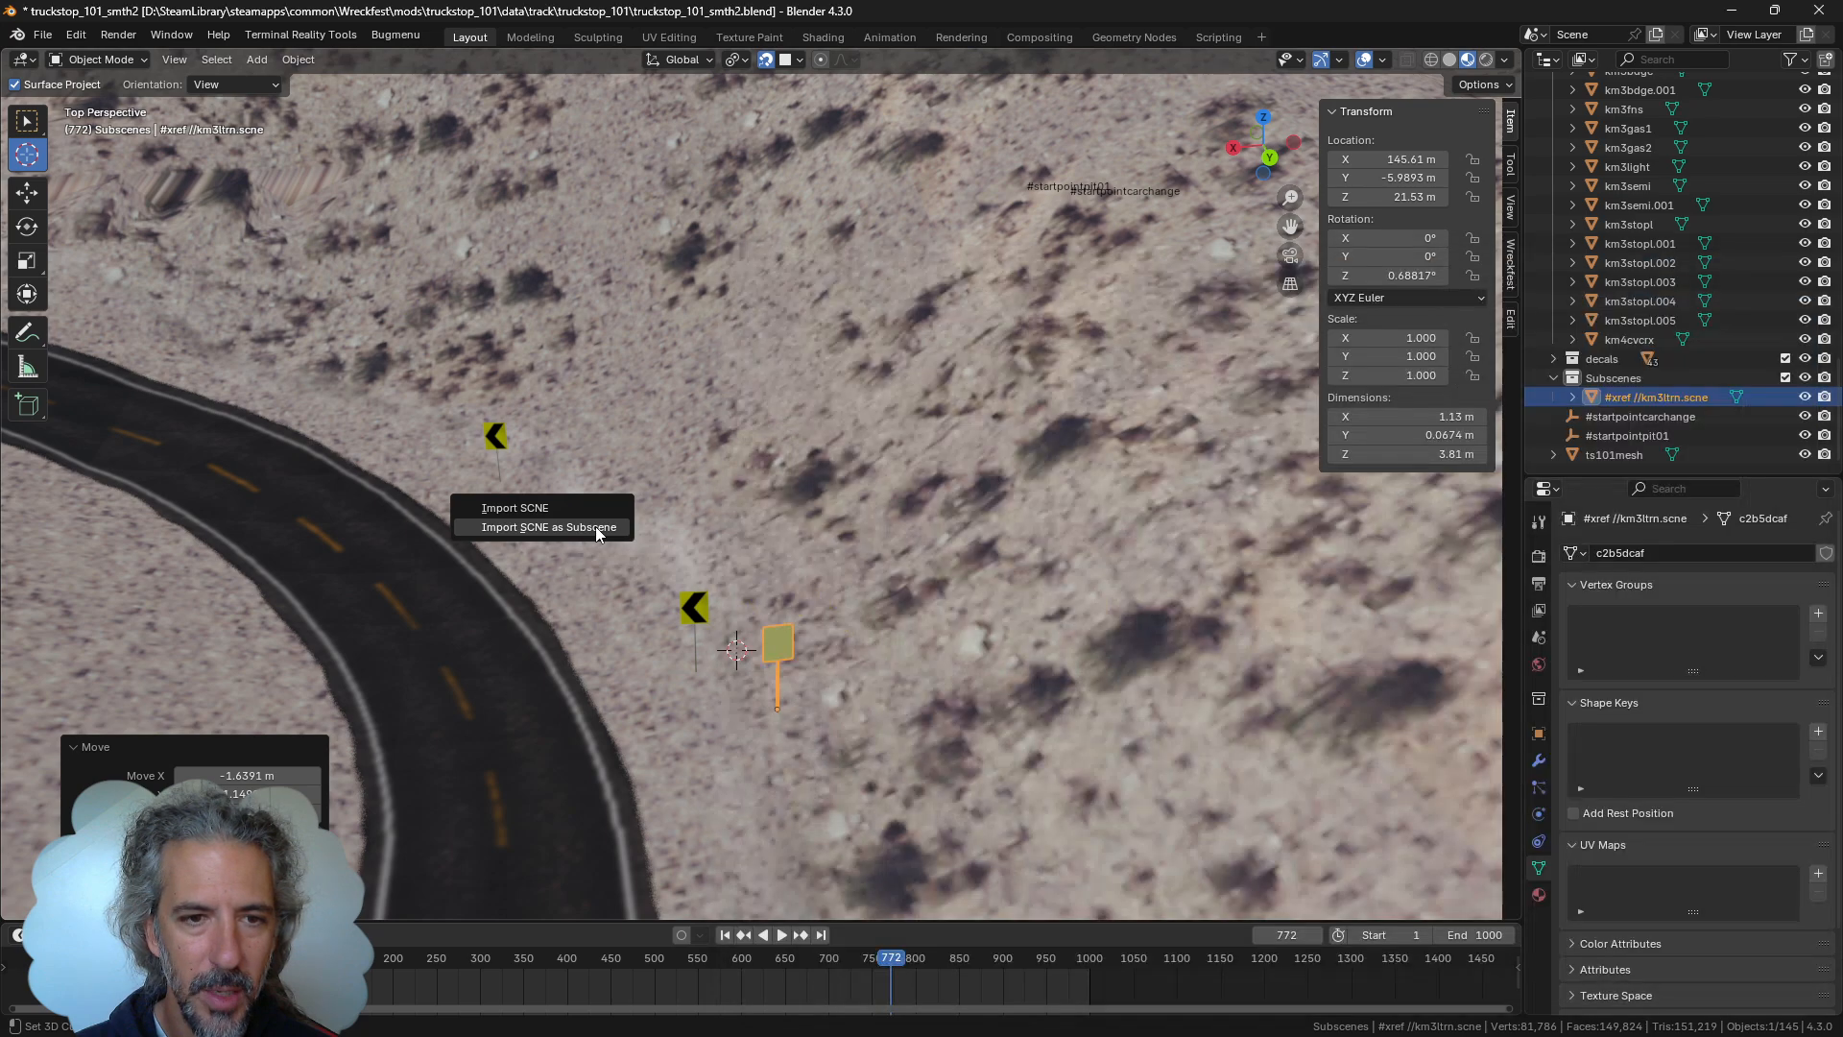
click(1727, 419)
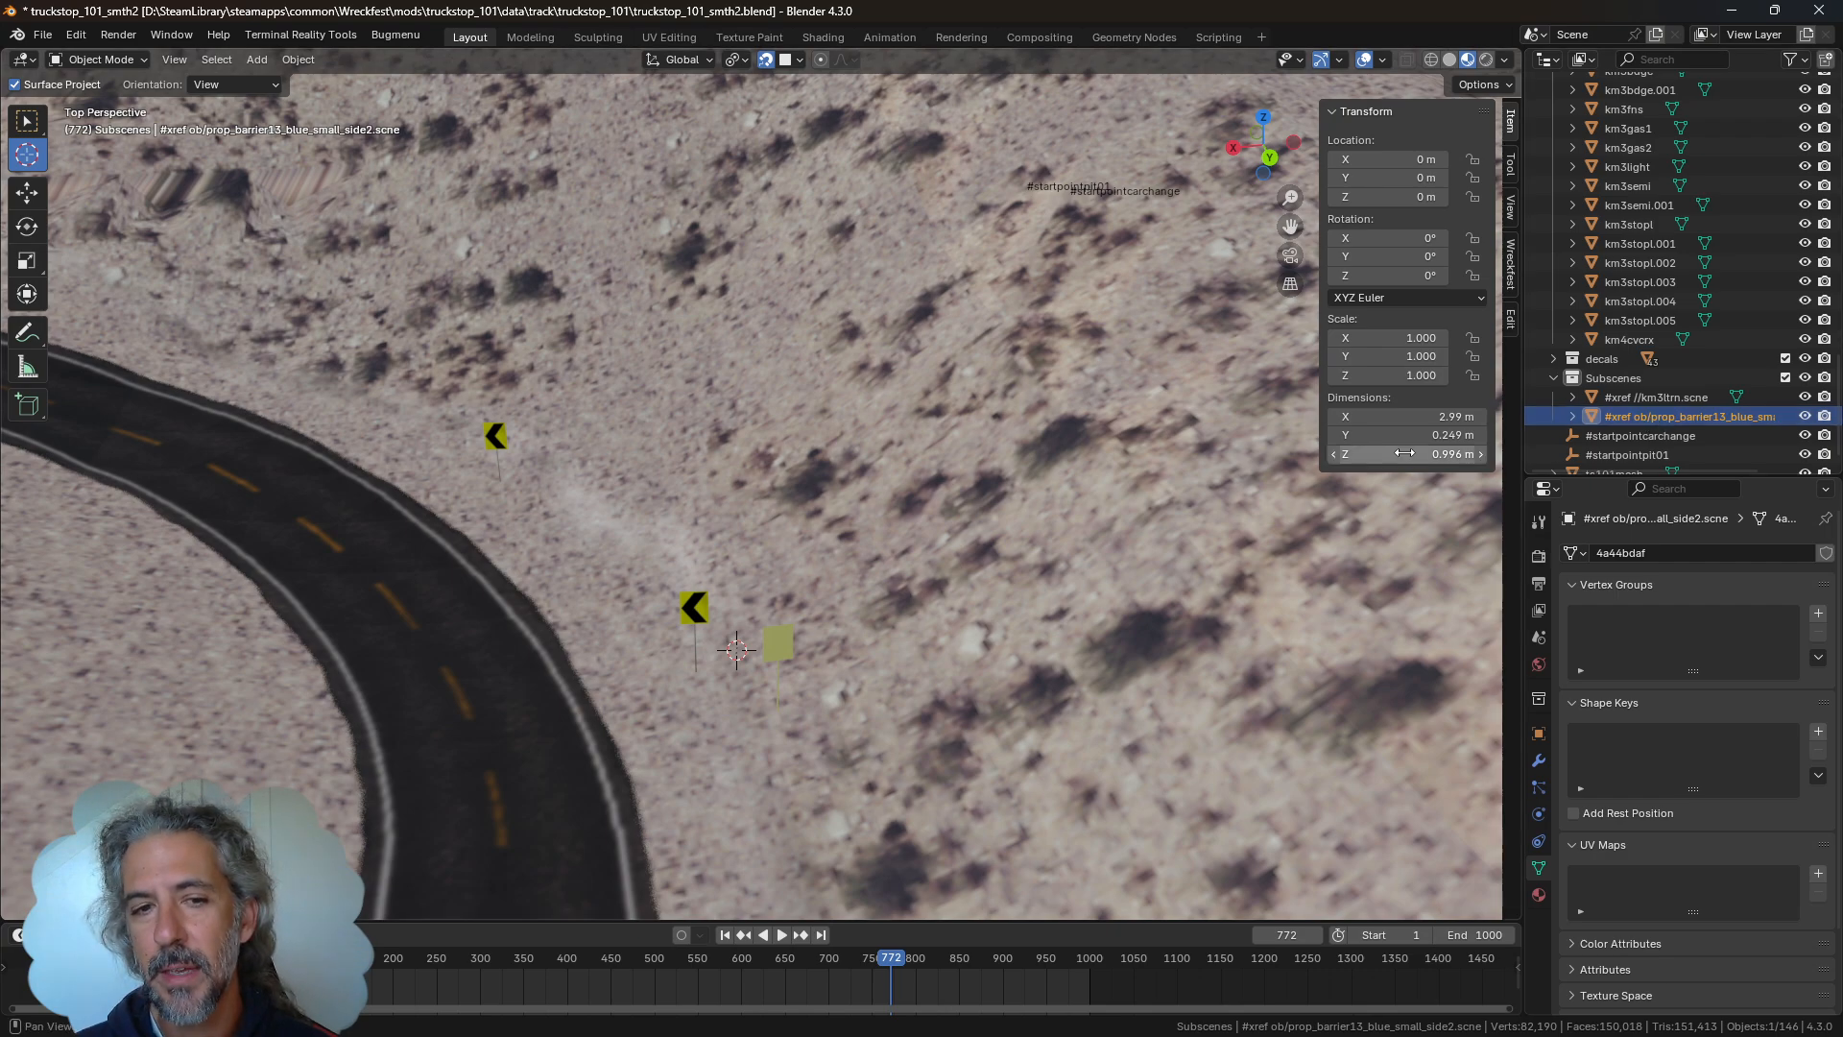
Raise the blue barrier subscene along the global Z axis out of the terrain, to about Z 8.4 m
key(shift+grave)
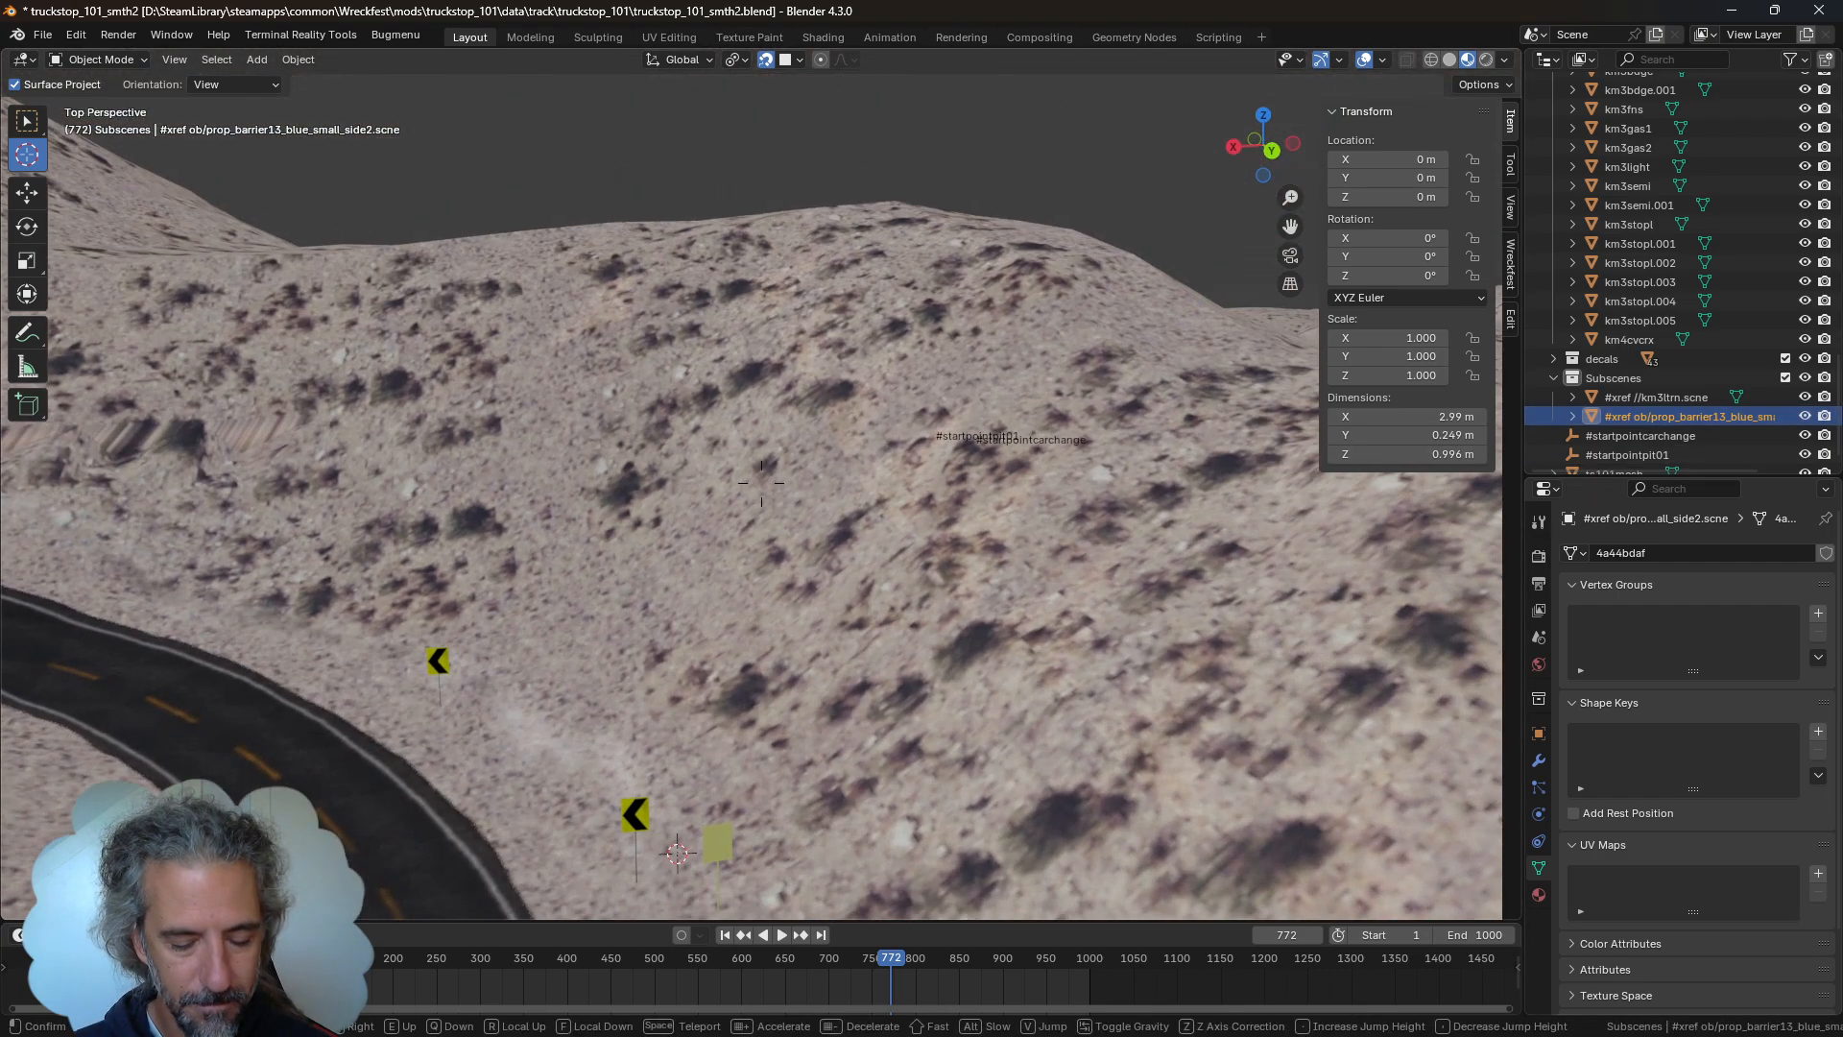
key(w)
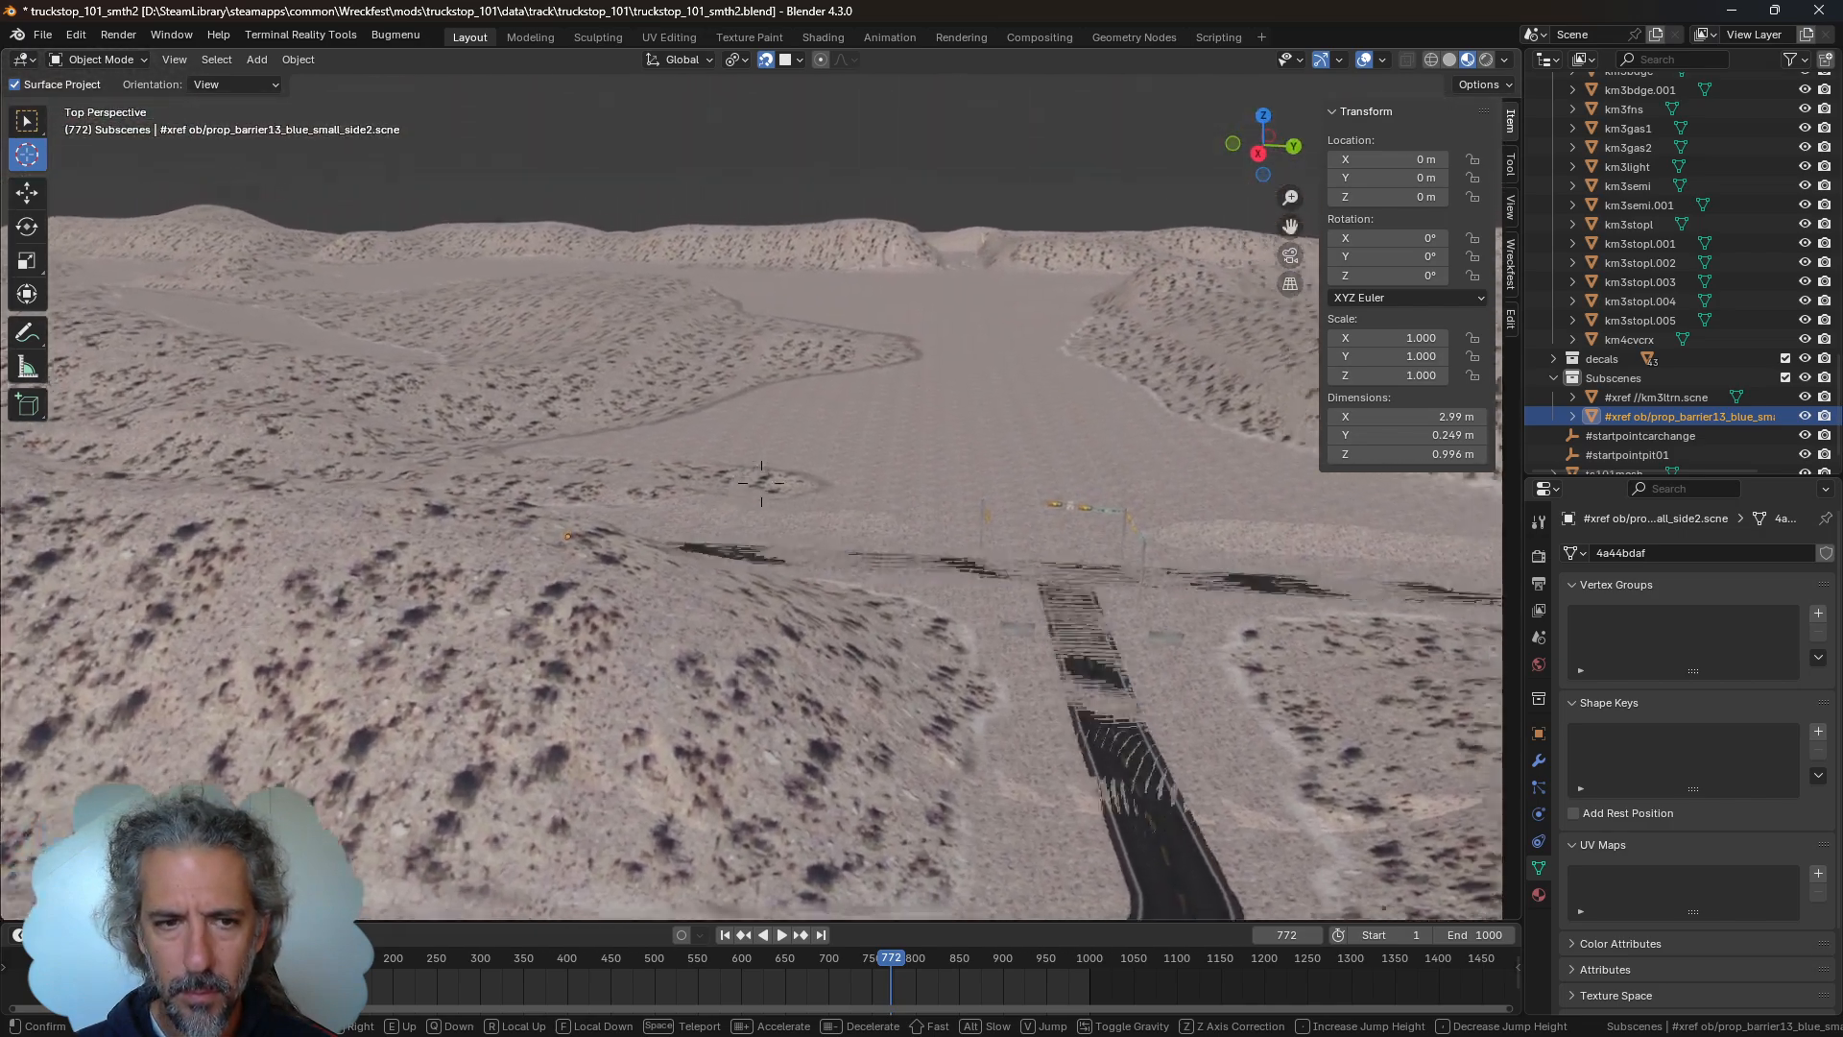
key(Return)
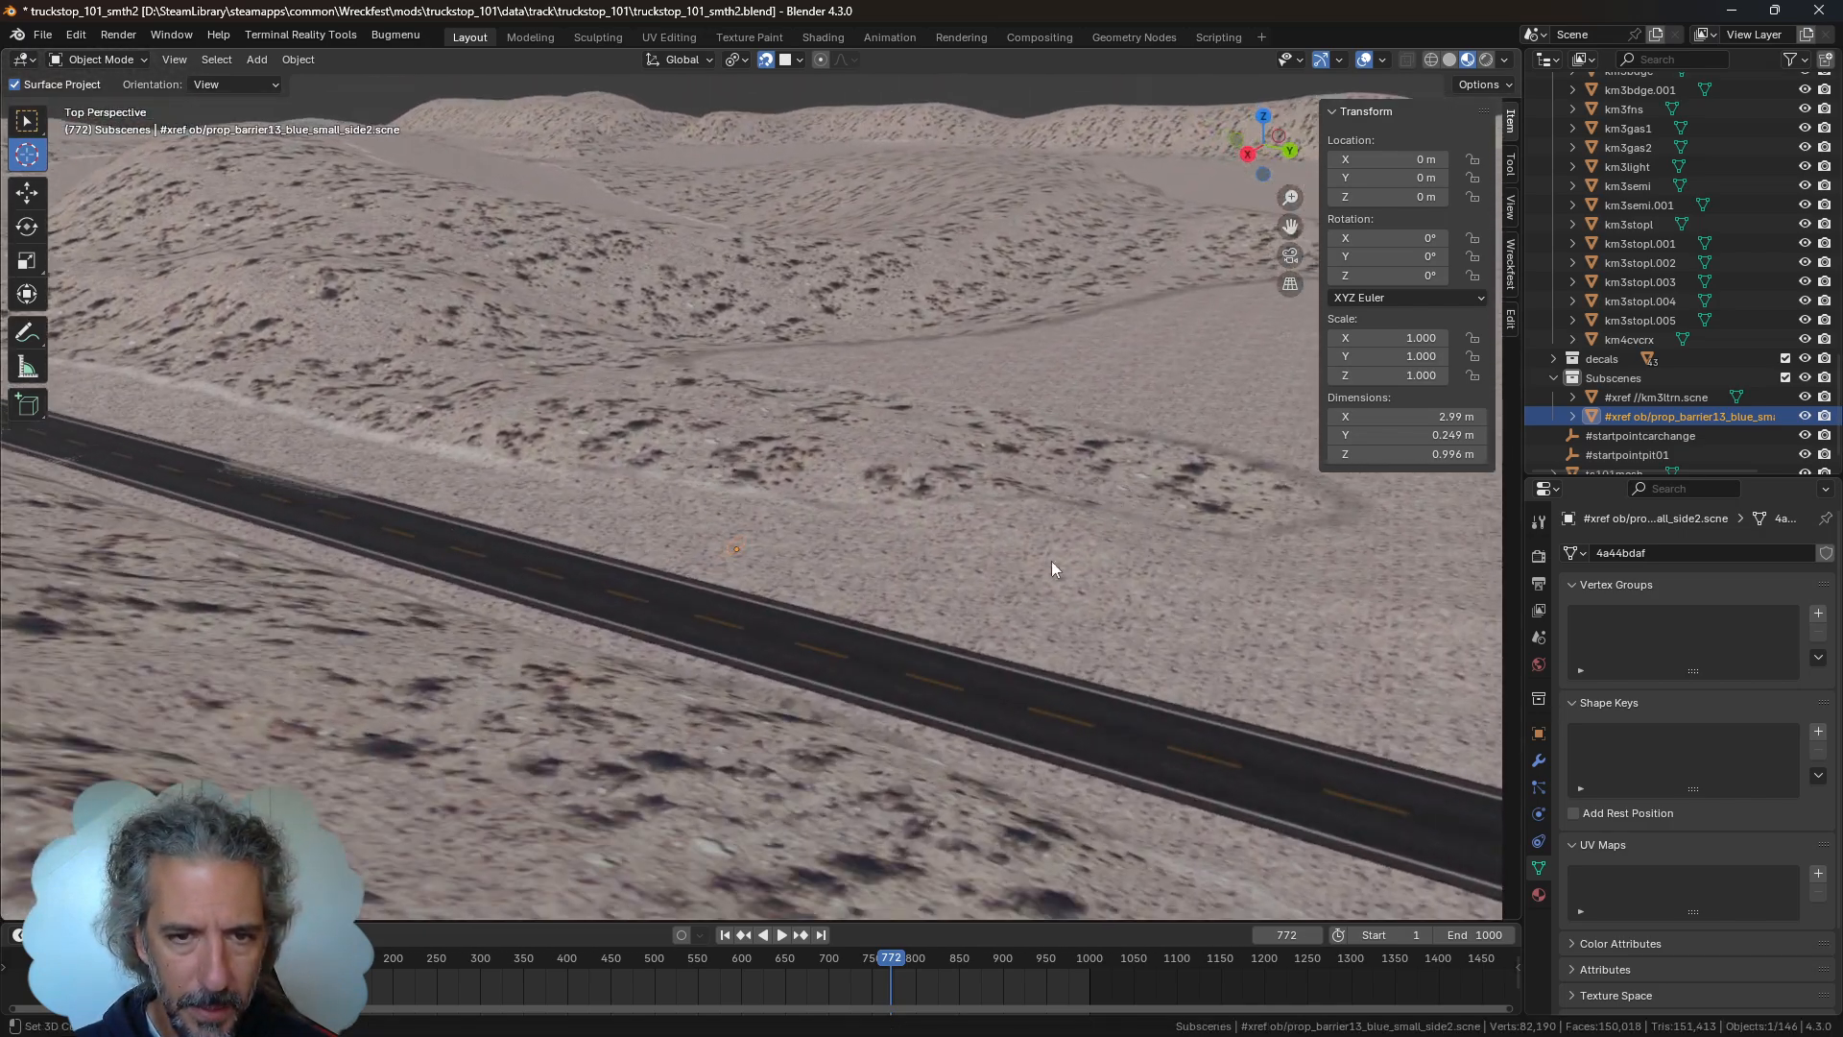
key(g)
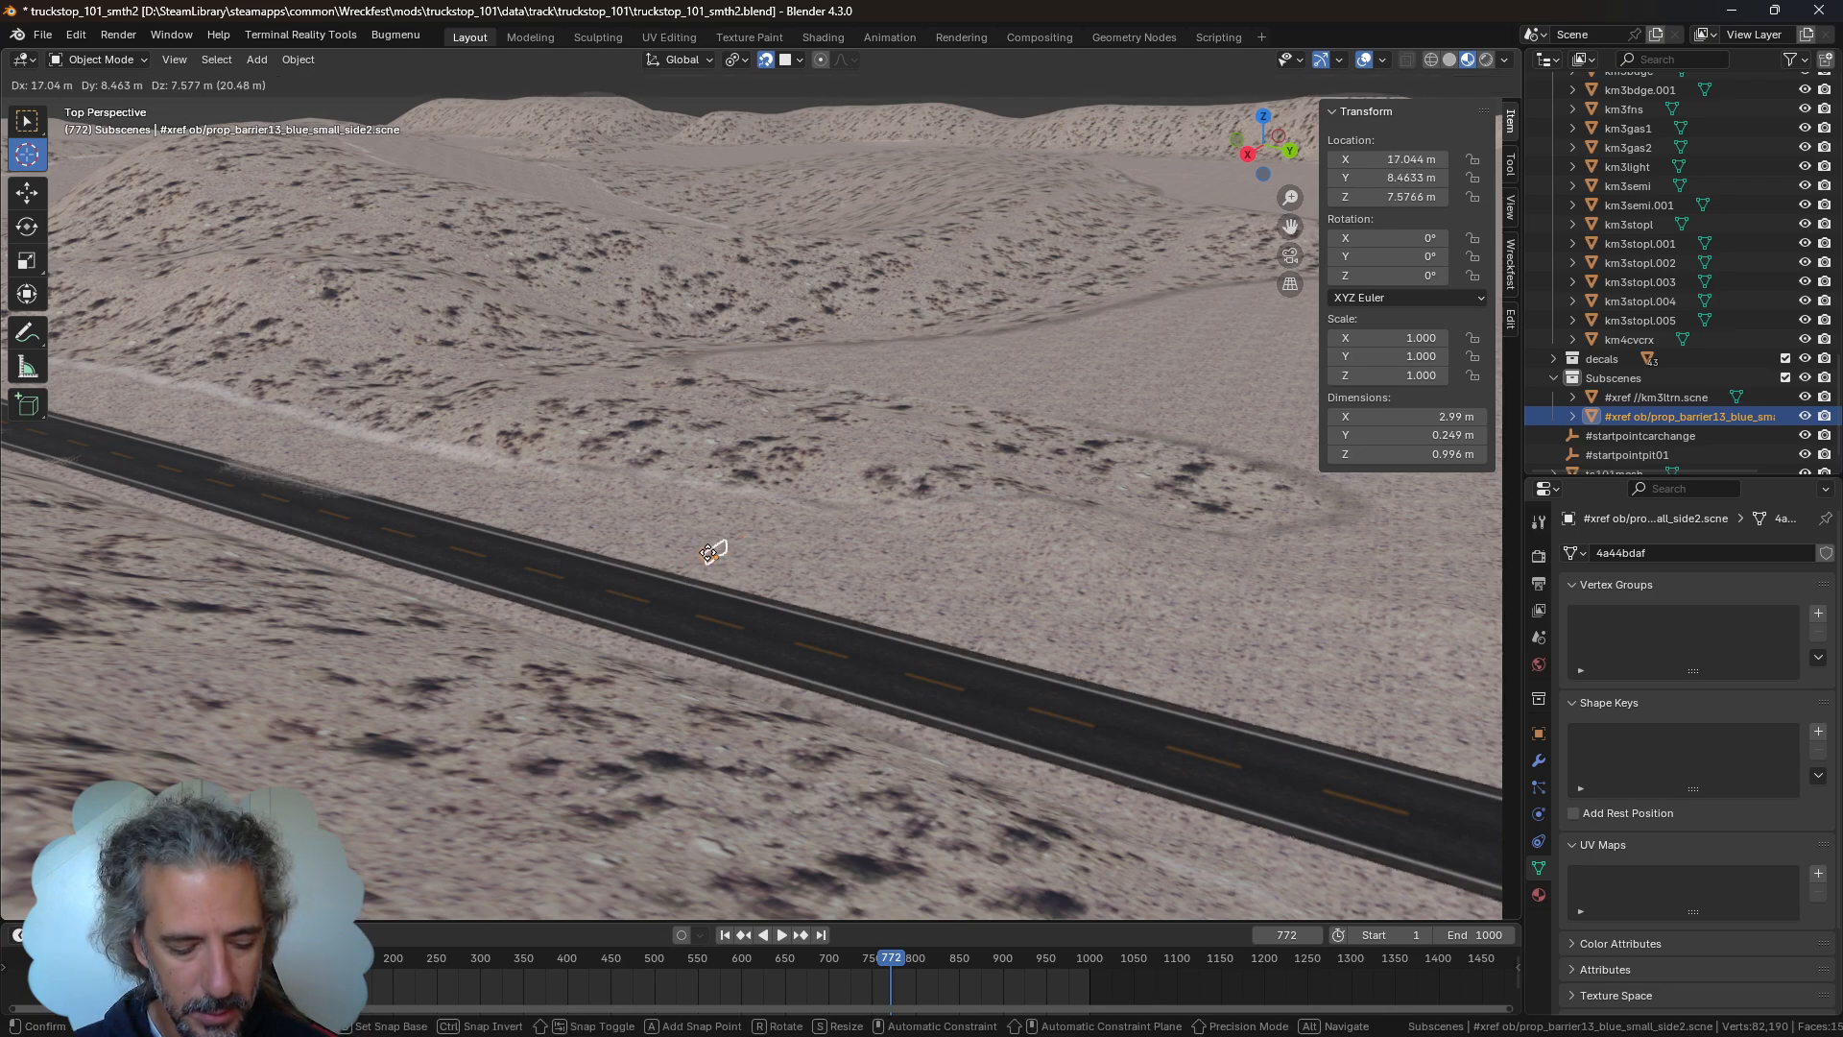
key(z)
click(715, 495)
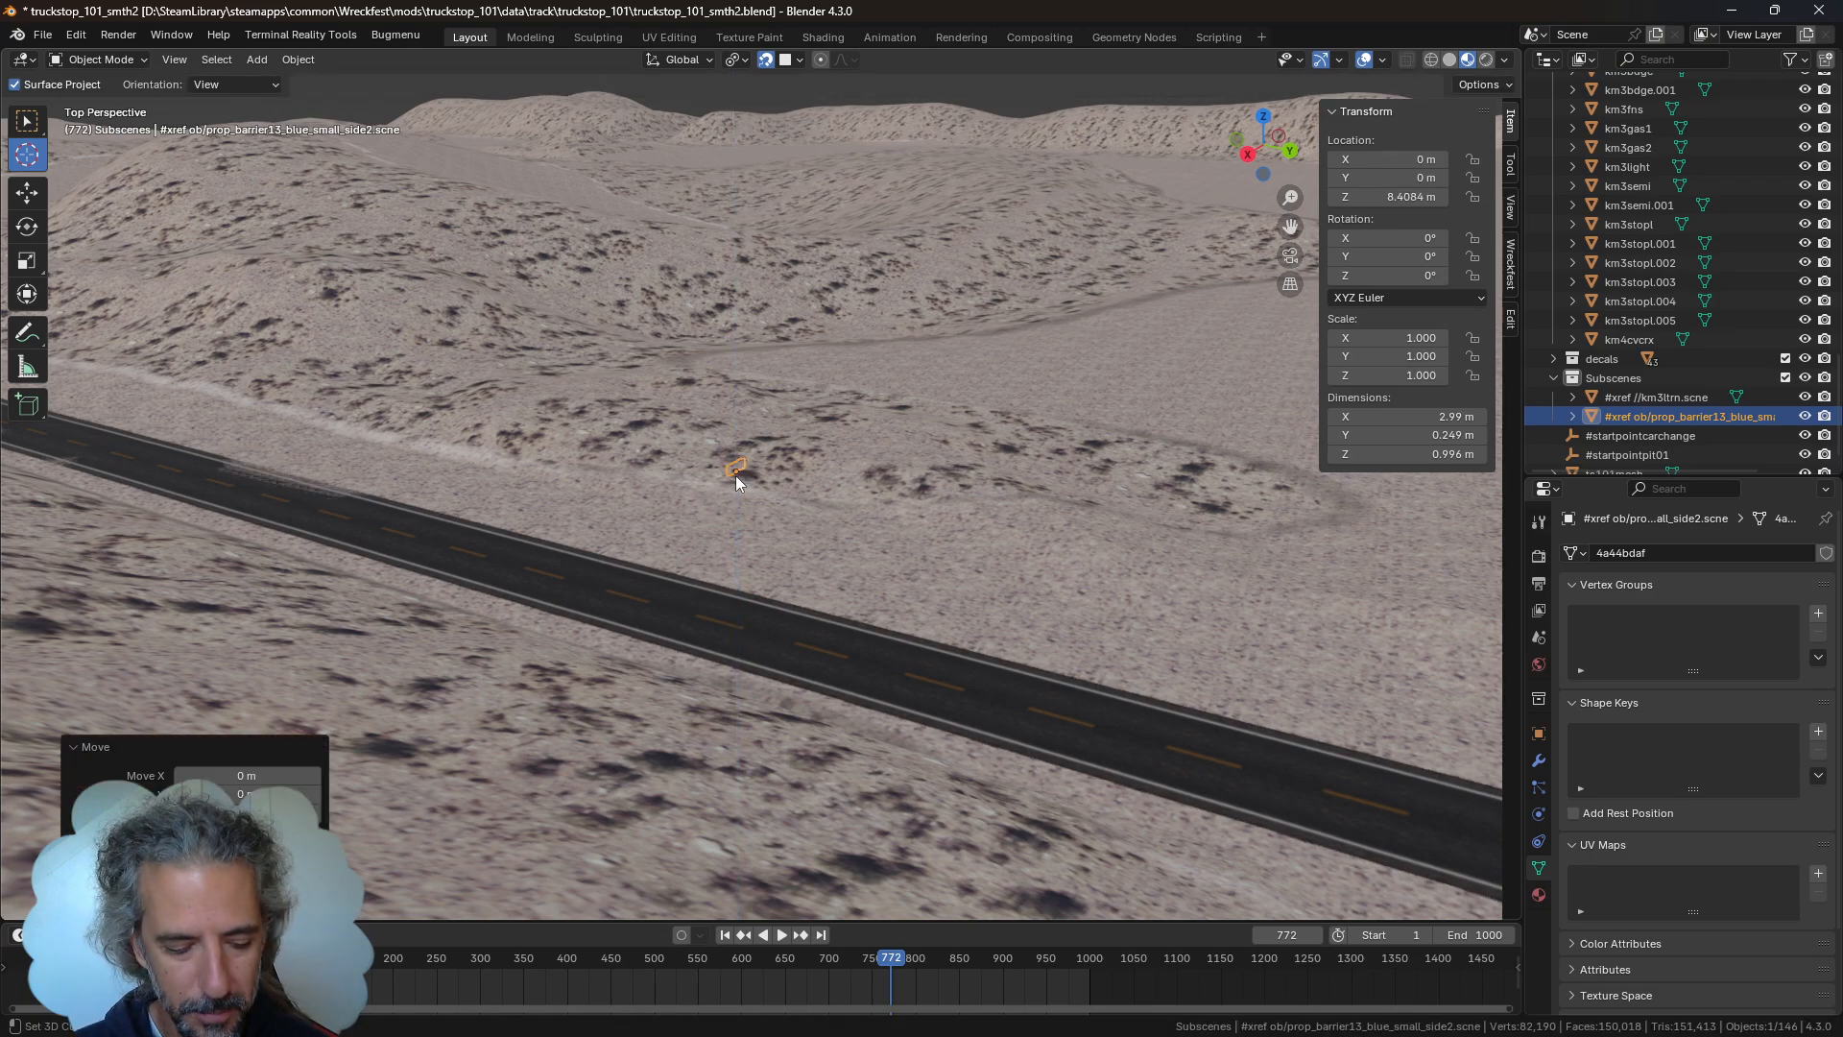
Move the barrier onto the terrain slope away from the road, to about X -3.97 m, Y -11.58 m, Z 11.19 m
key(shift+grave)
key(w)
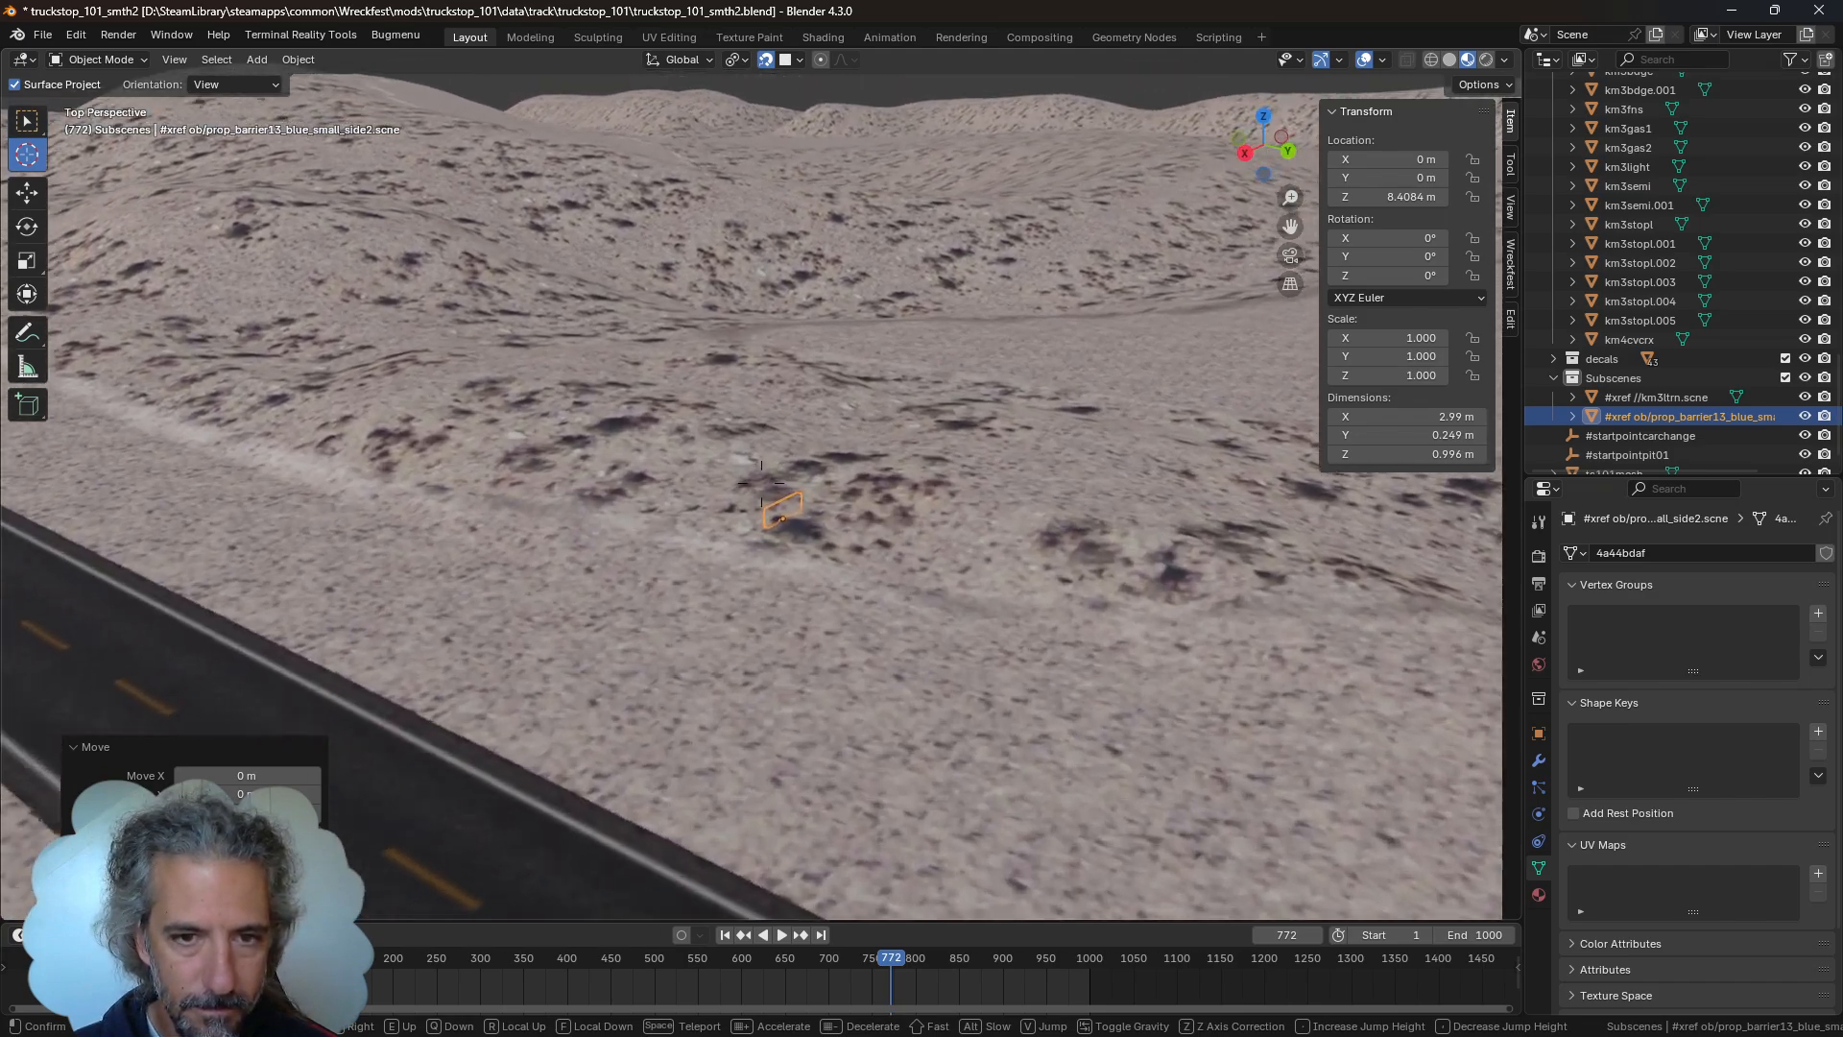
key(Return)
key(g)
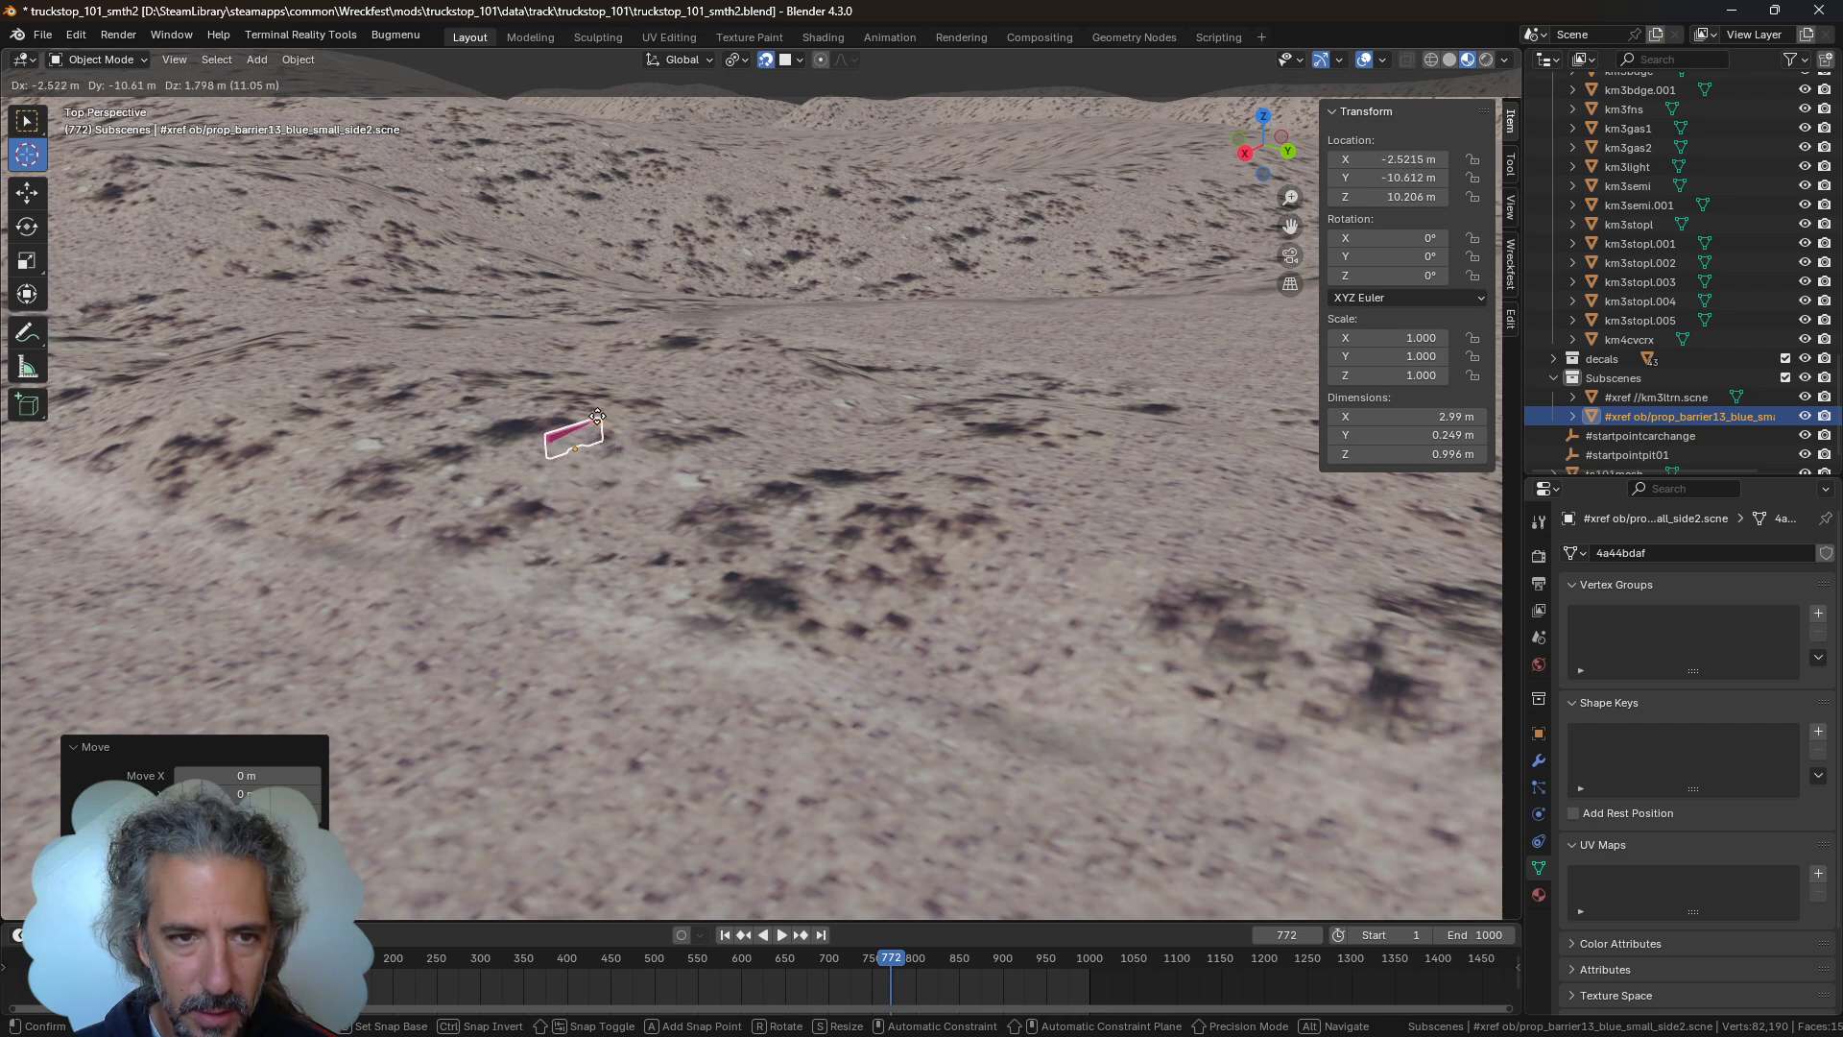
key(z)
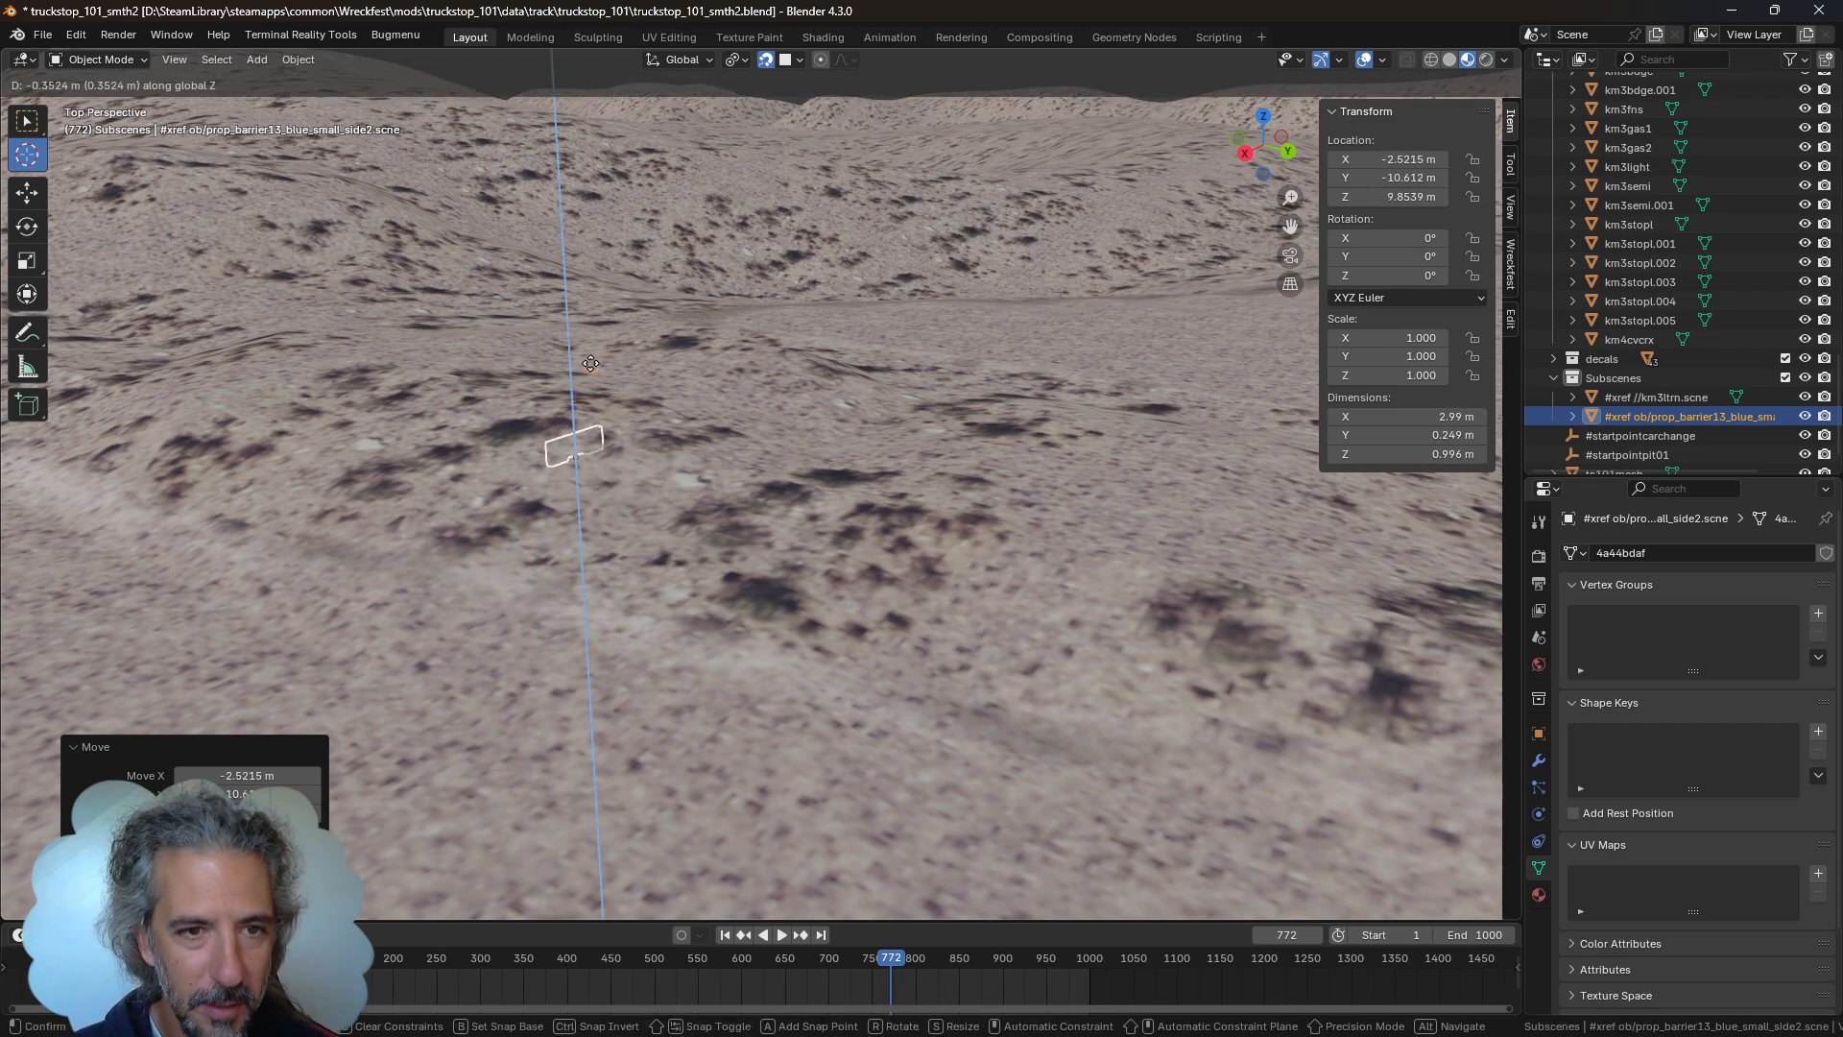
click(586, 414)
key(g)
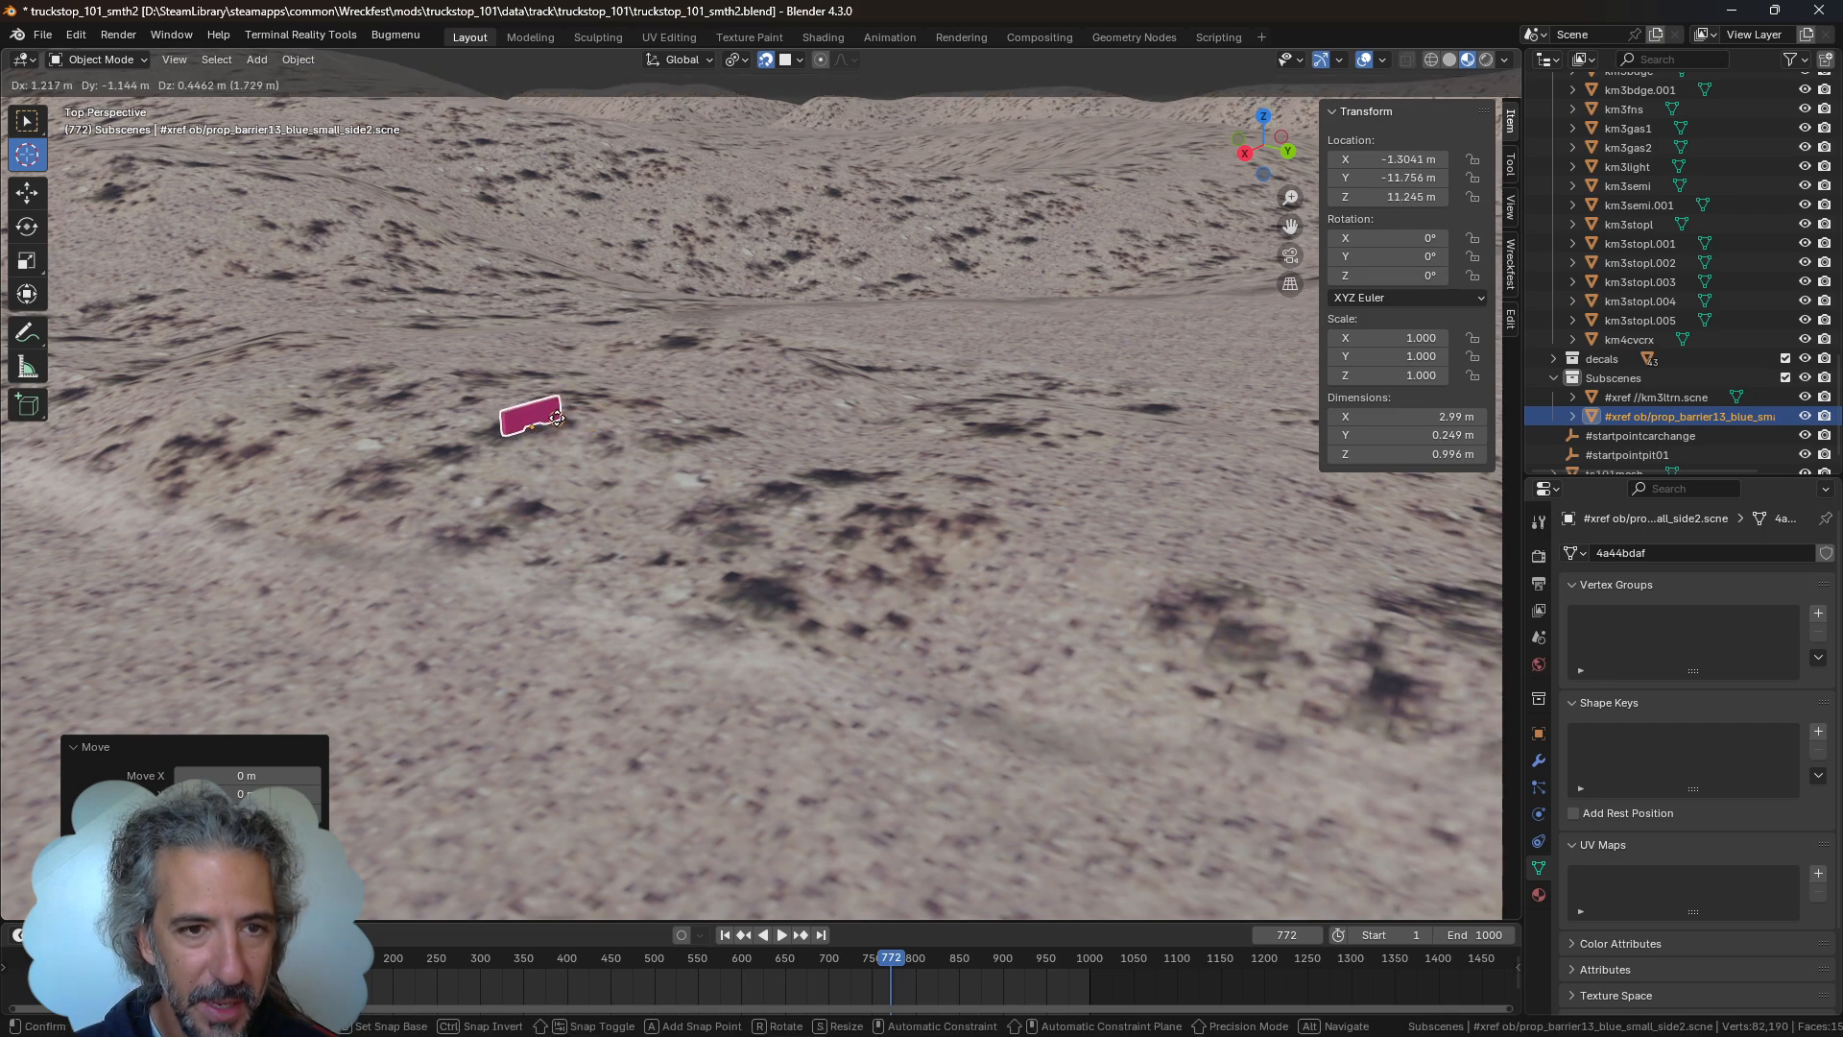
click(557, 427)
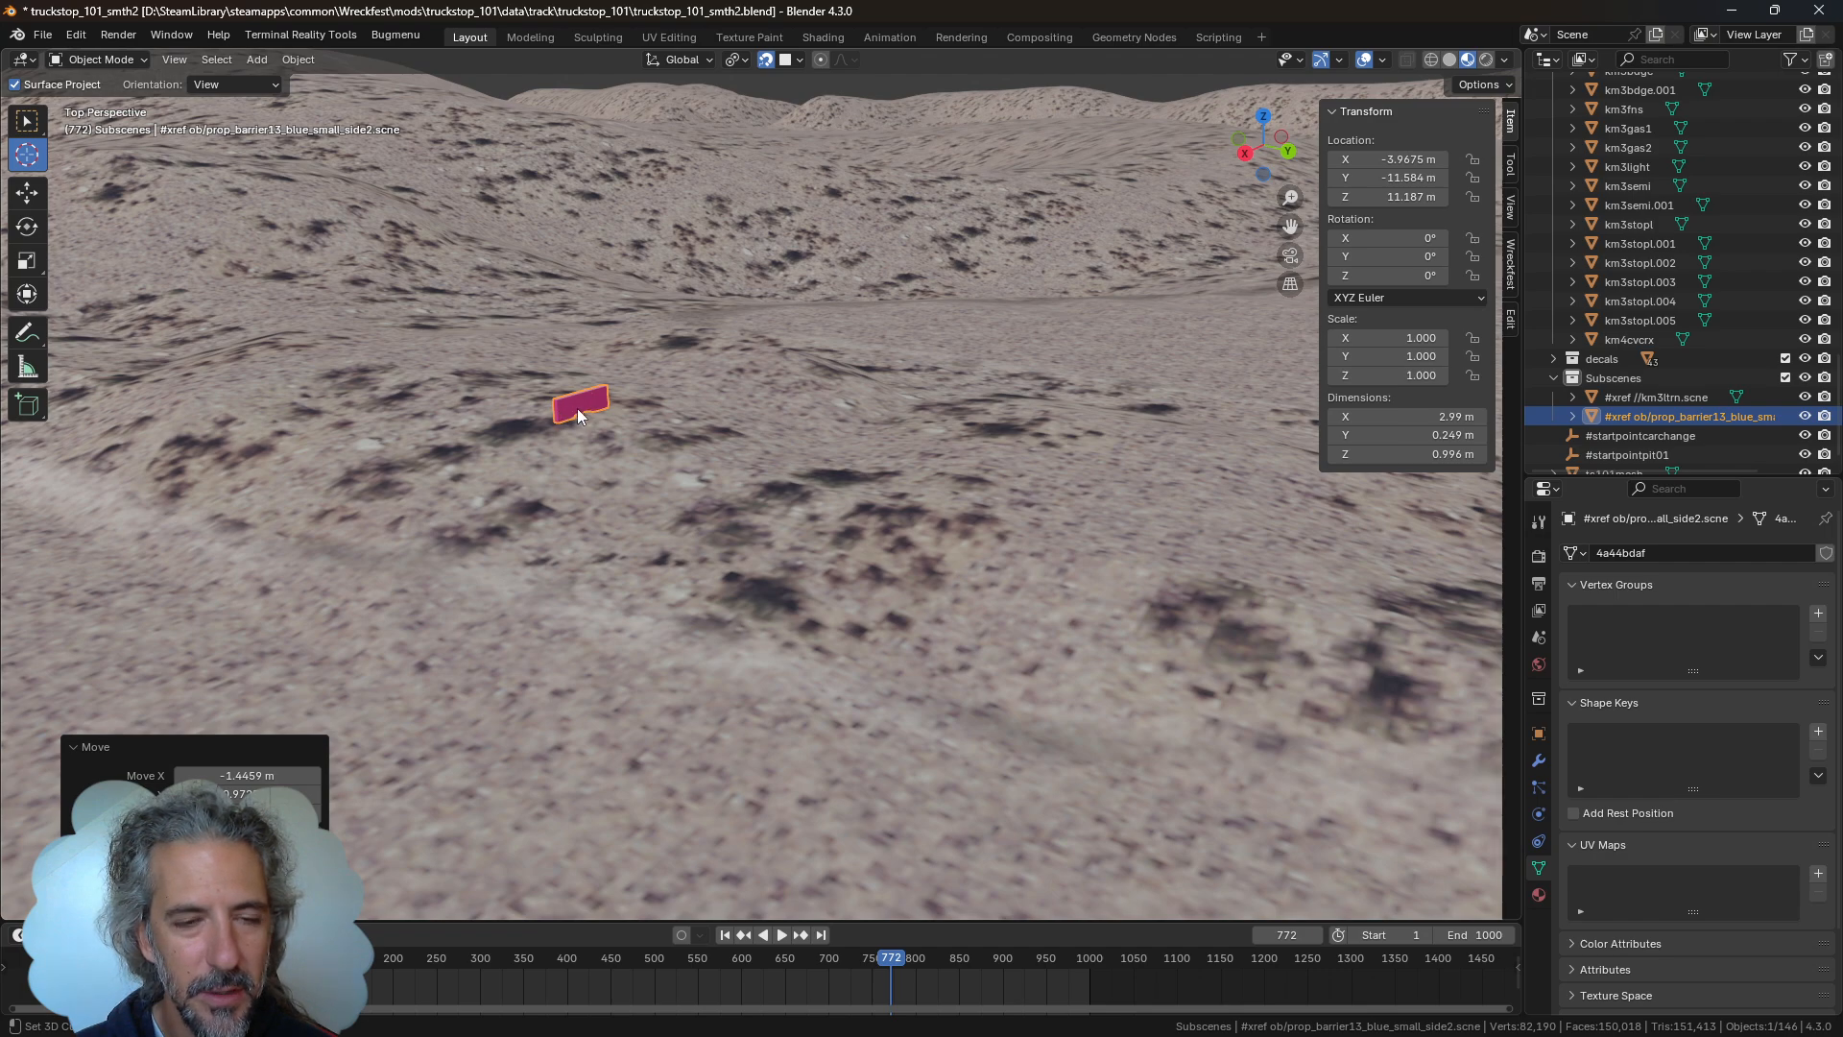
Tilt the barrier with a free trackball rotation and delete it from the scene
key(r)
key(r)
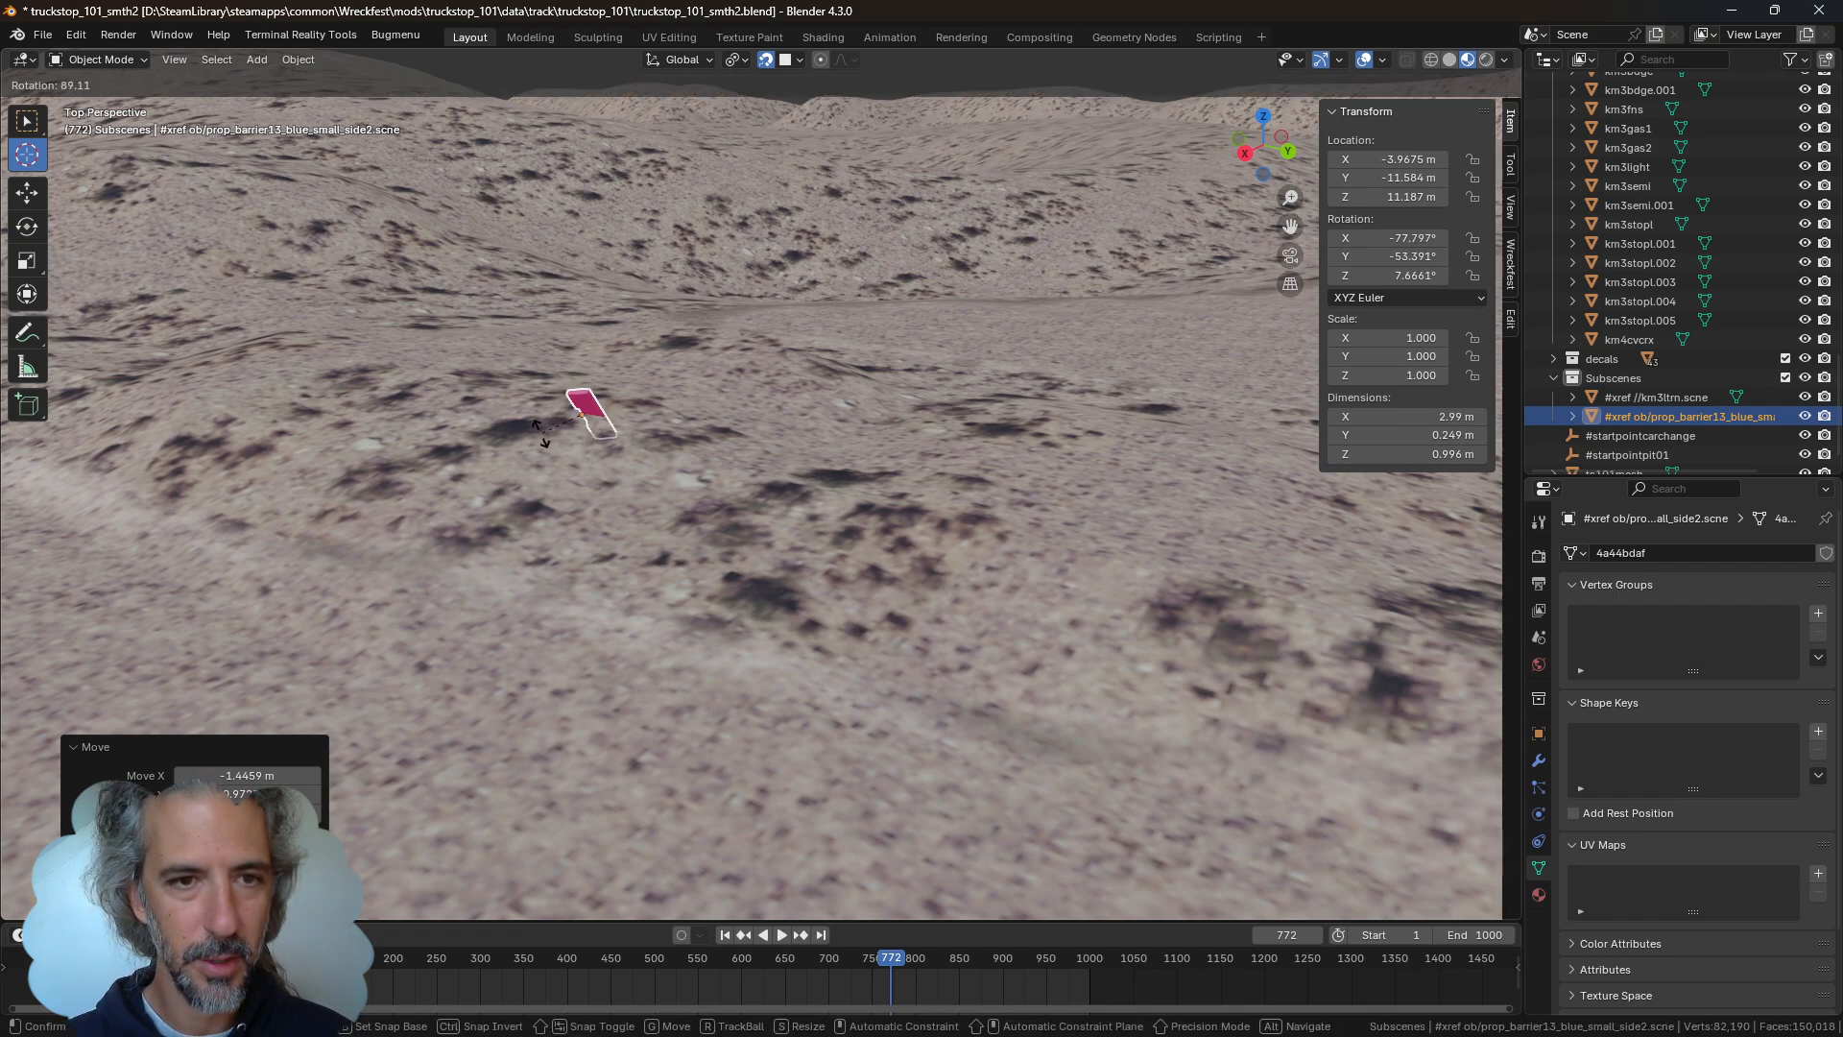
click(628, 434)
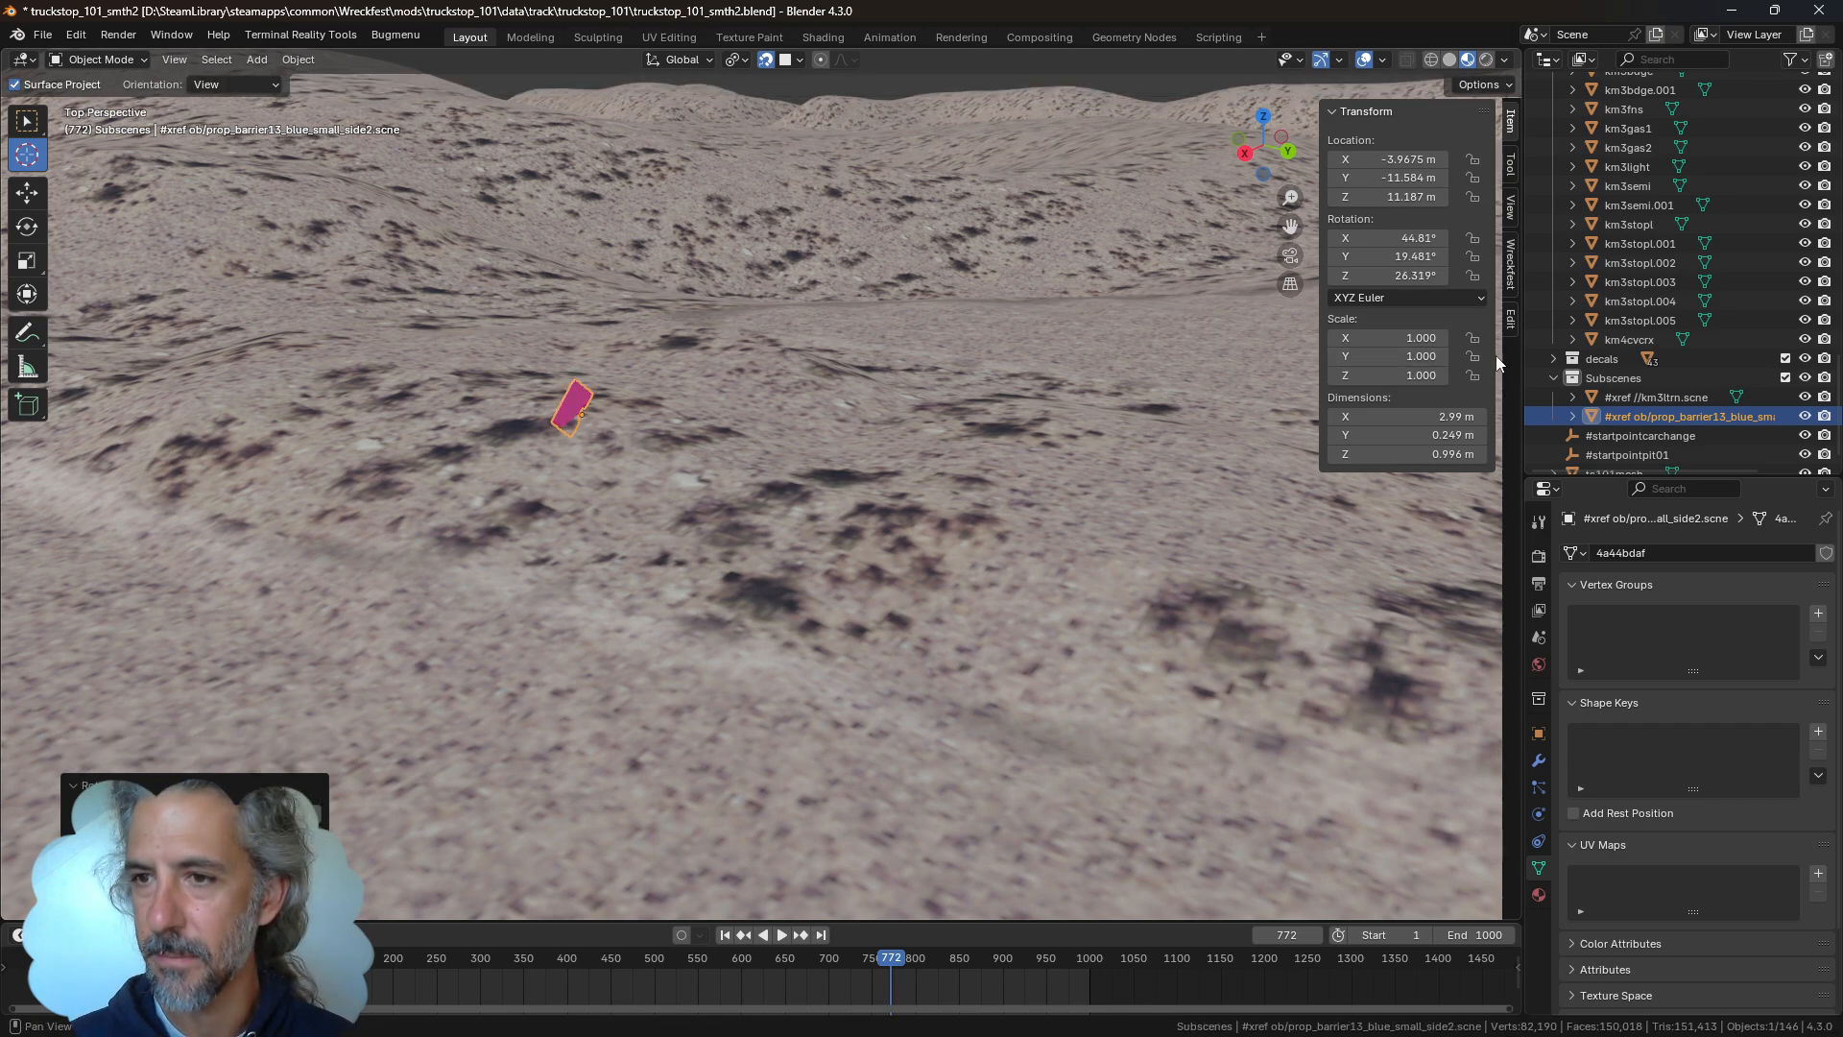
key(Delete)
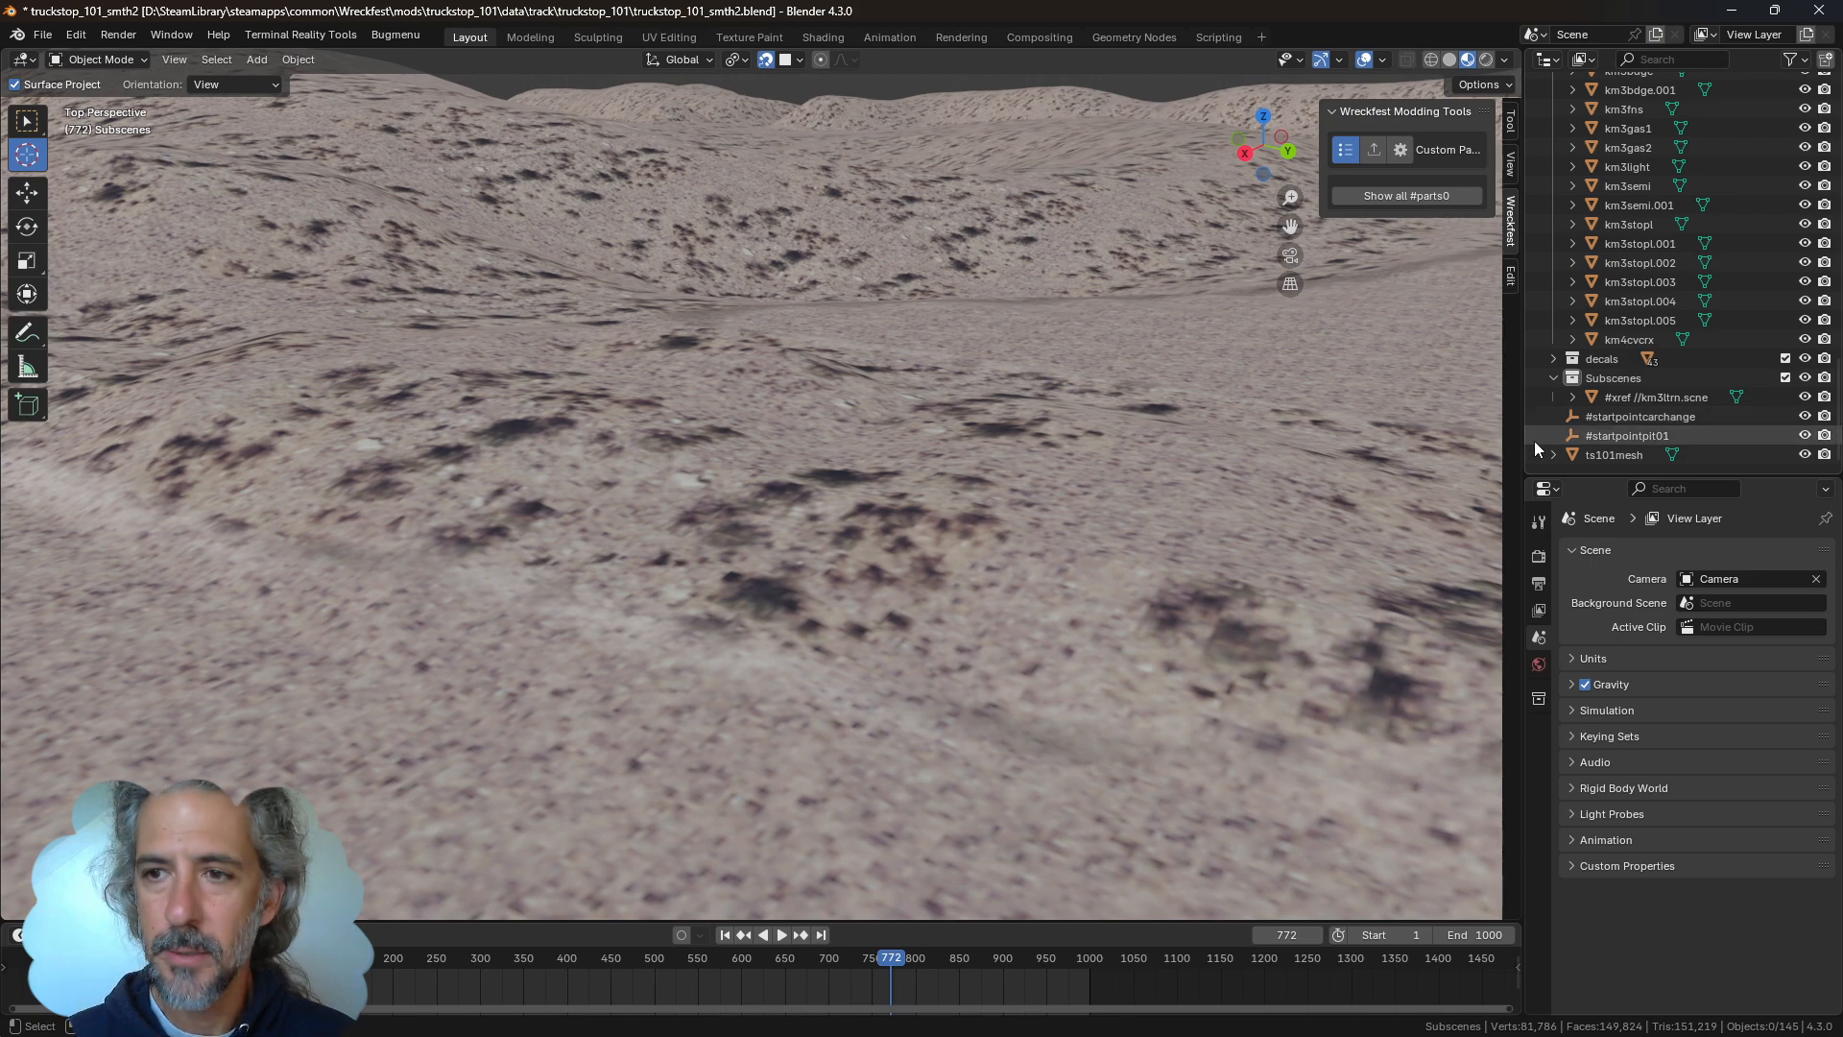
Select the km3ltrn.scne subscene, return to its roadside spot and place the 3D cursor just above the nearer chevron sign
click(1753, 397)
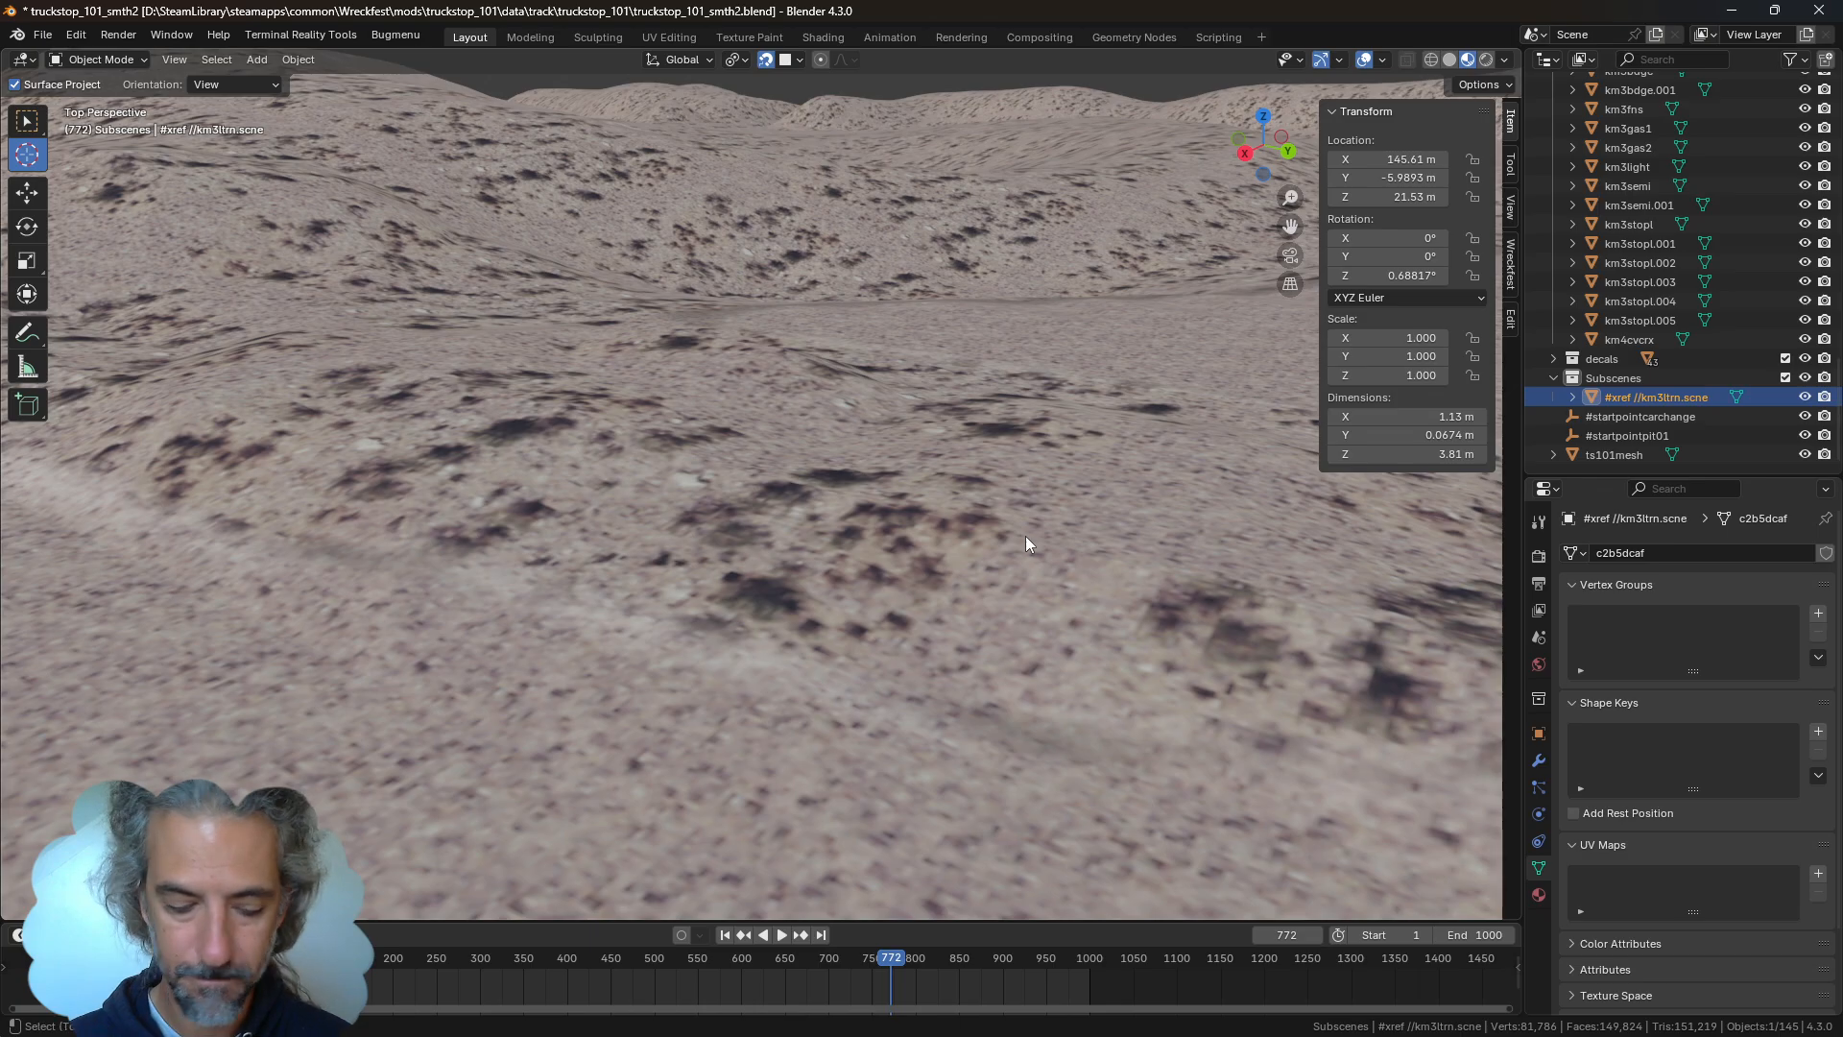
key(shift+grave)
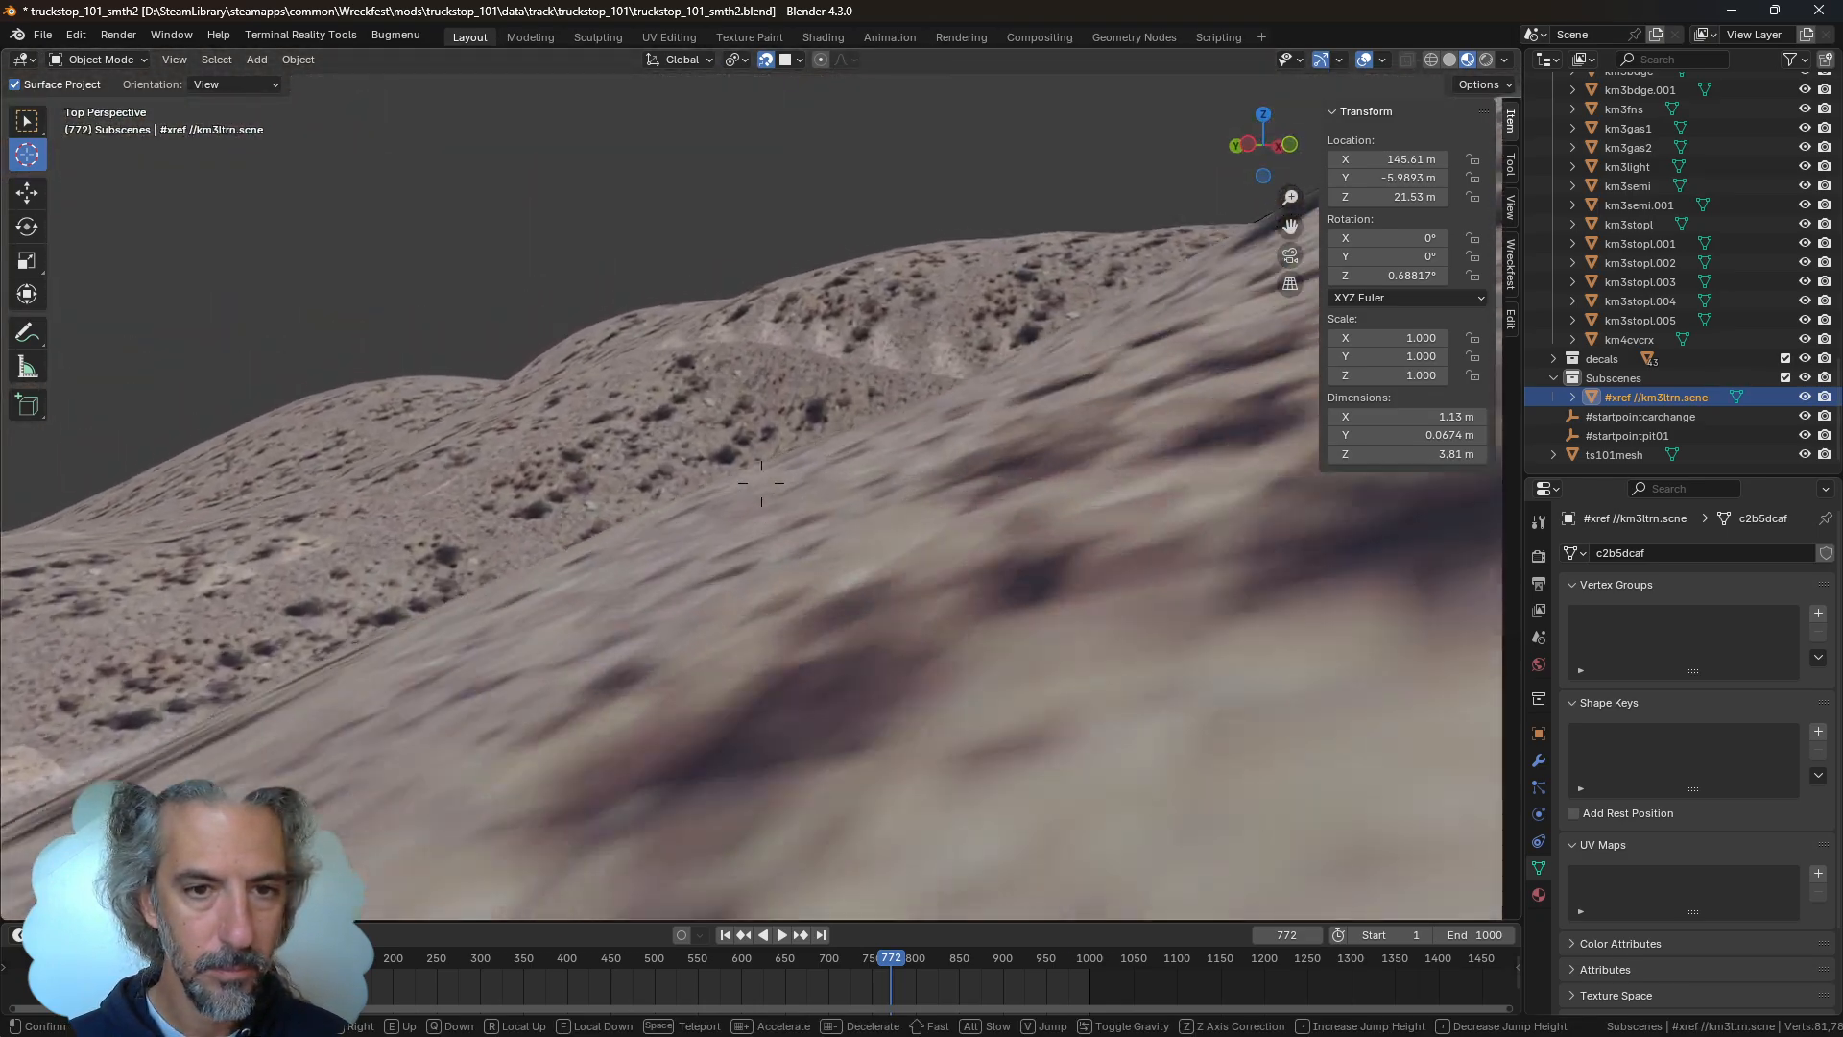
key(w)
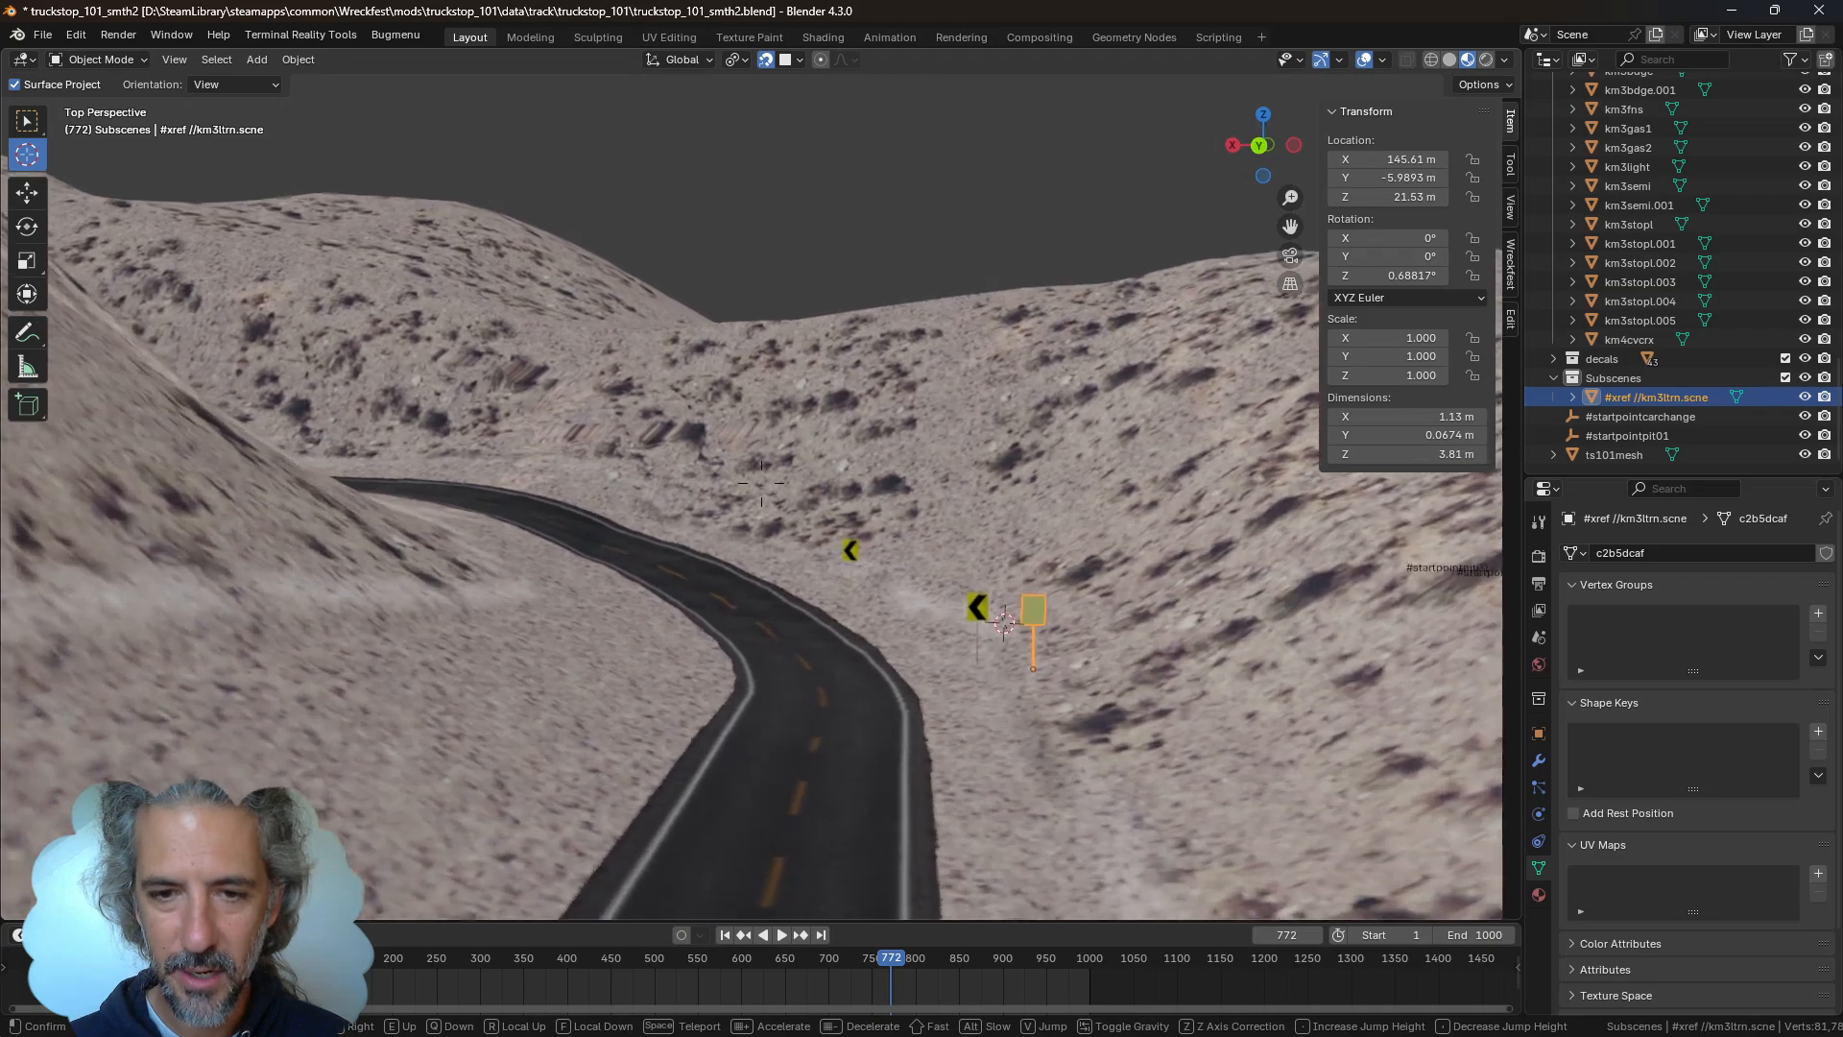
key(w)
key(s)
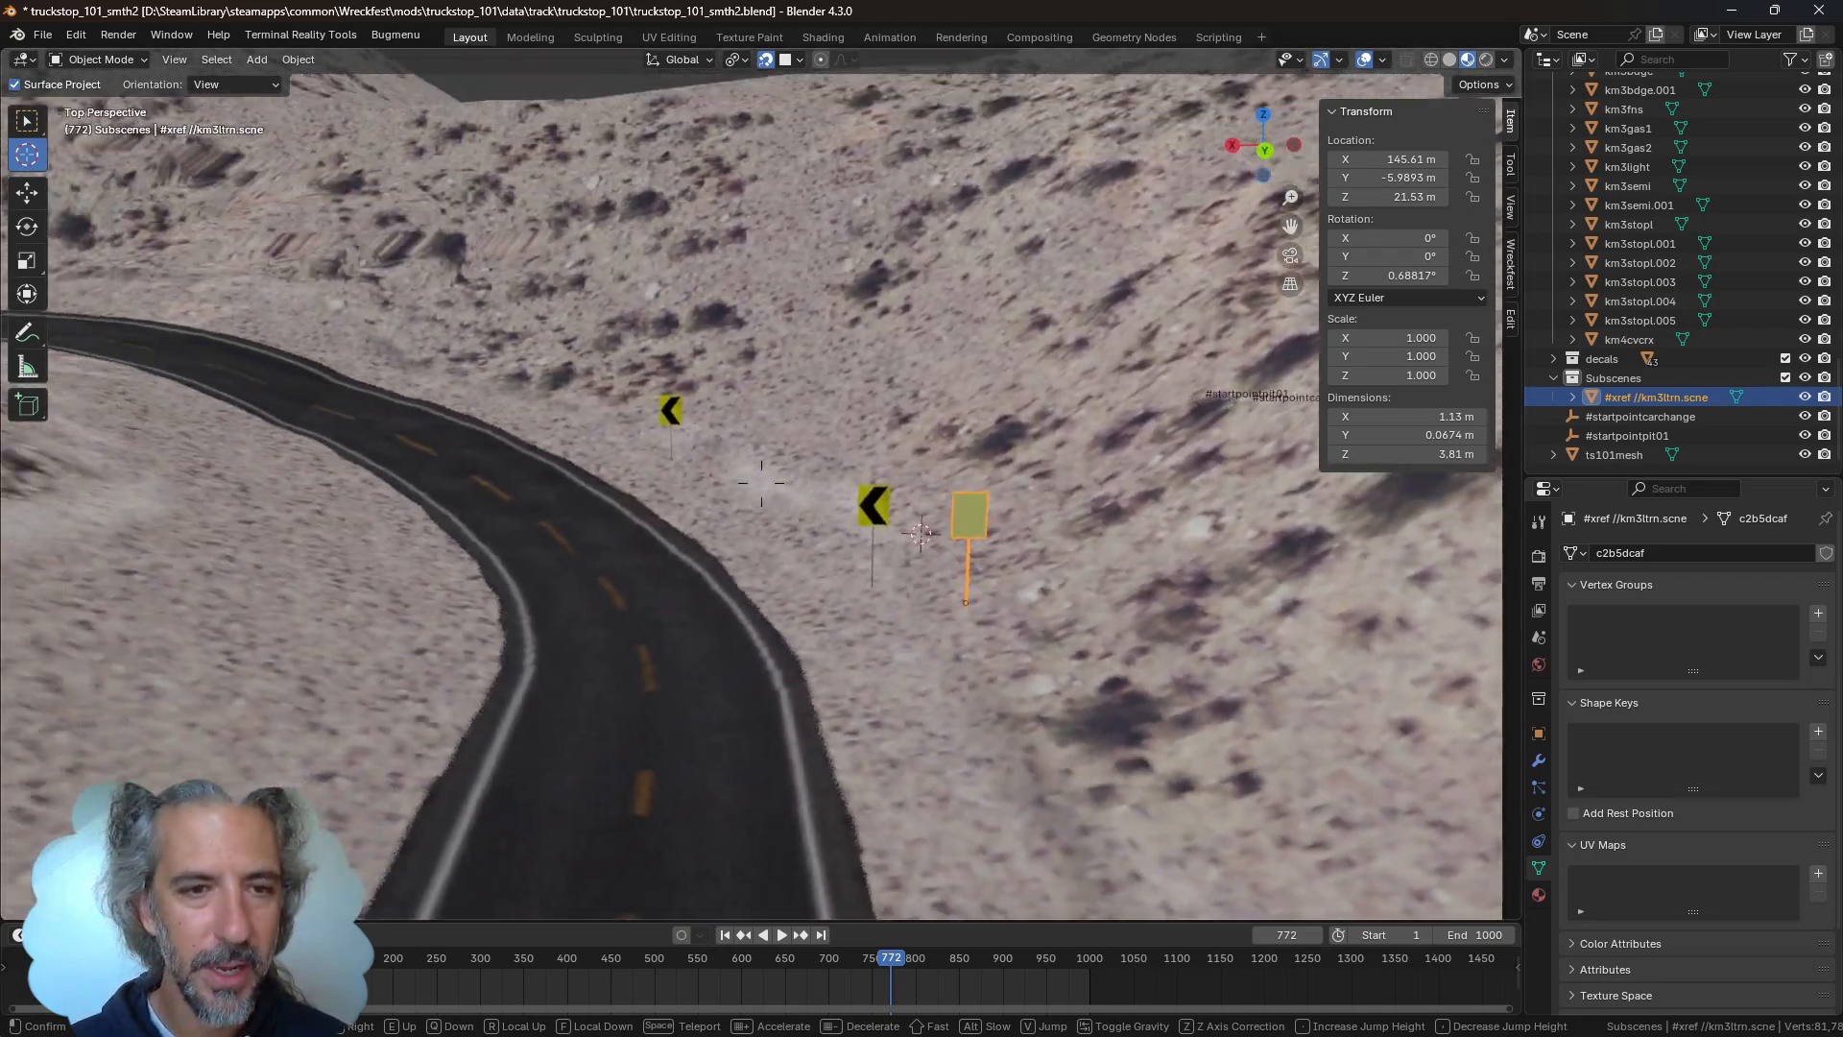
click(1025, 544)
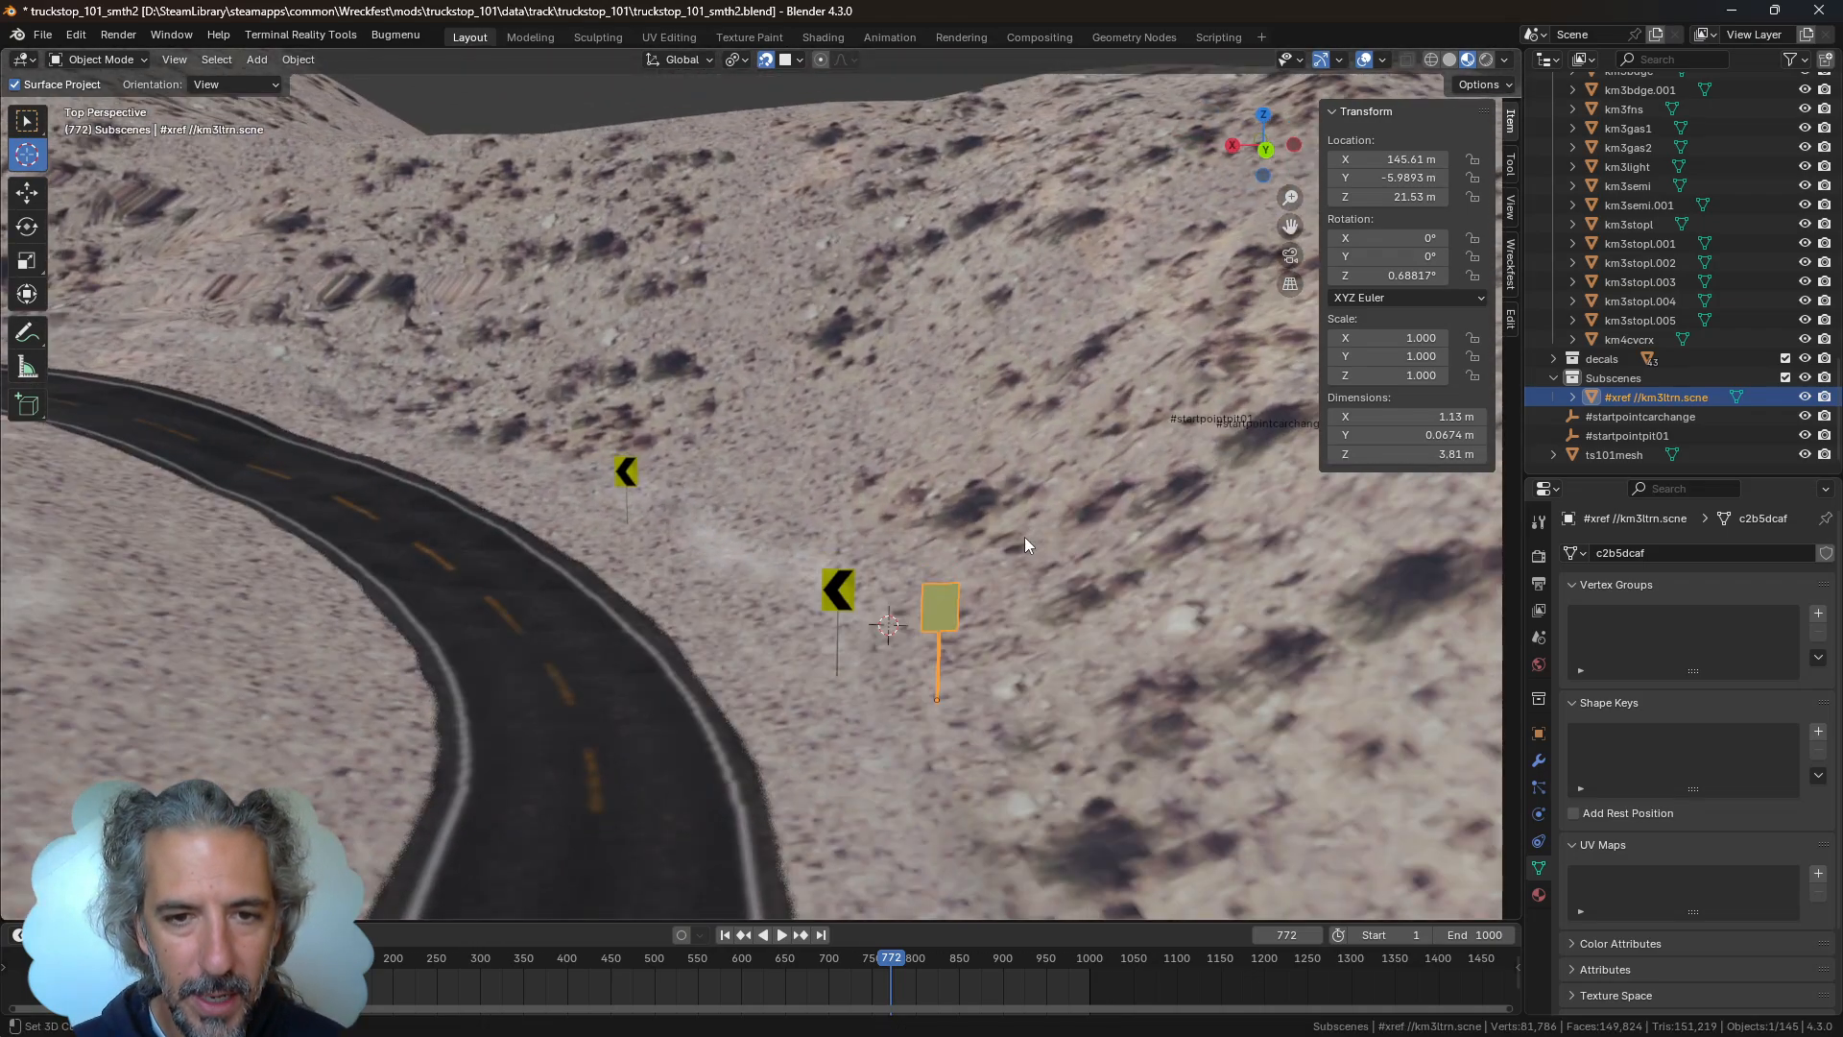
click(840, 589)
click(849, 535)
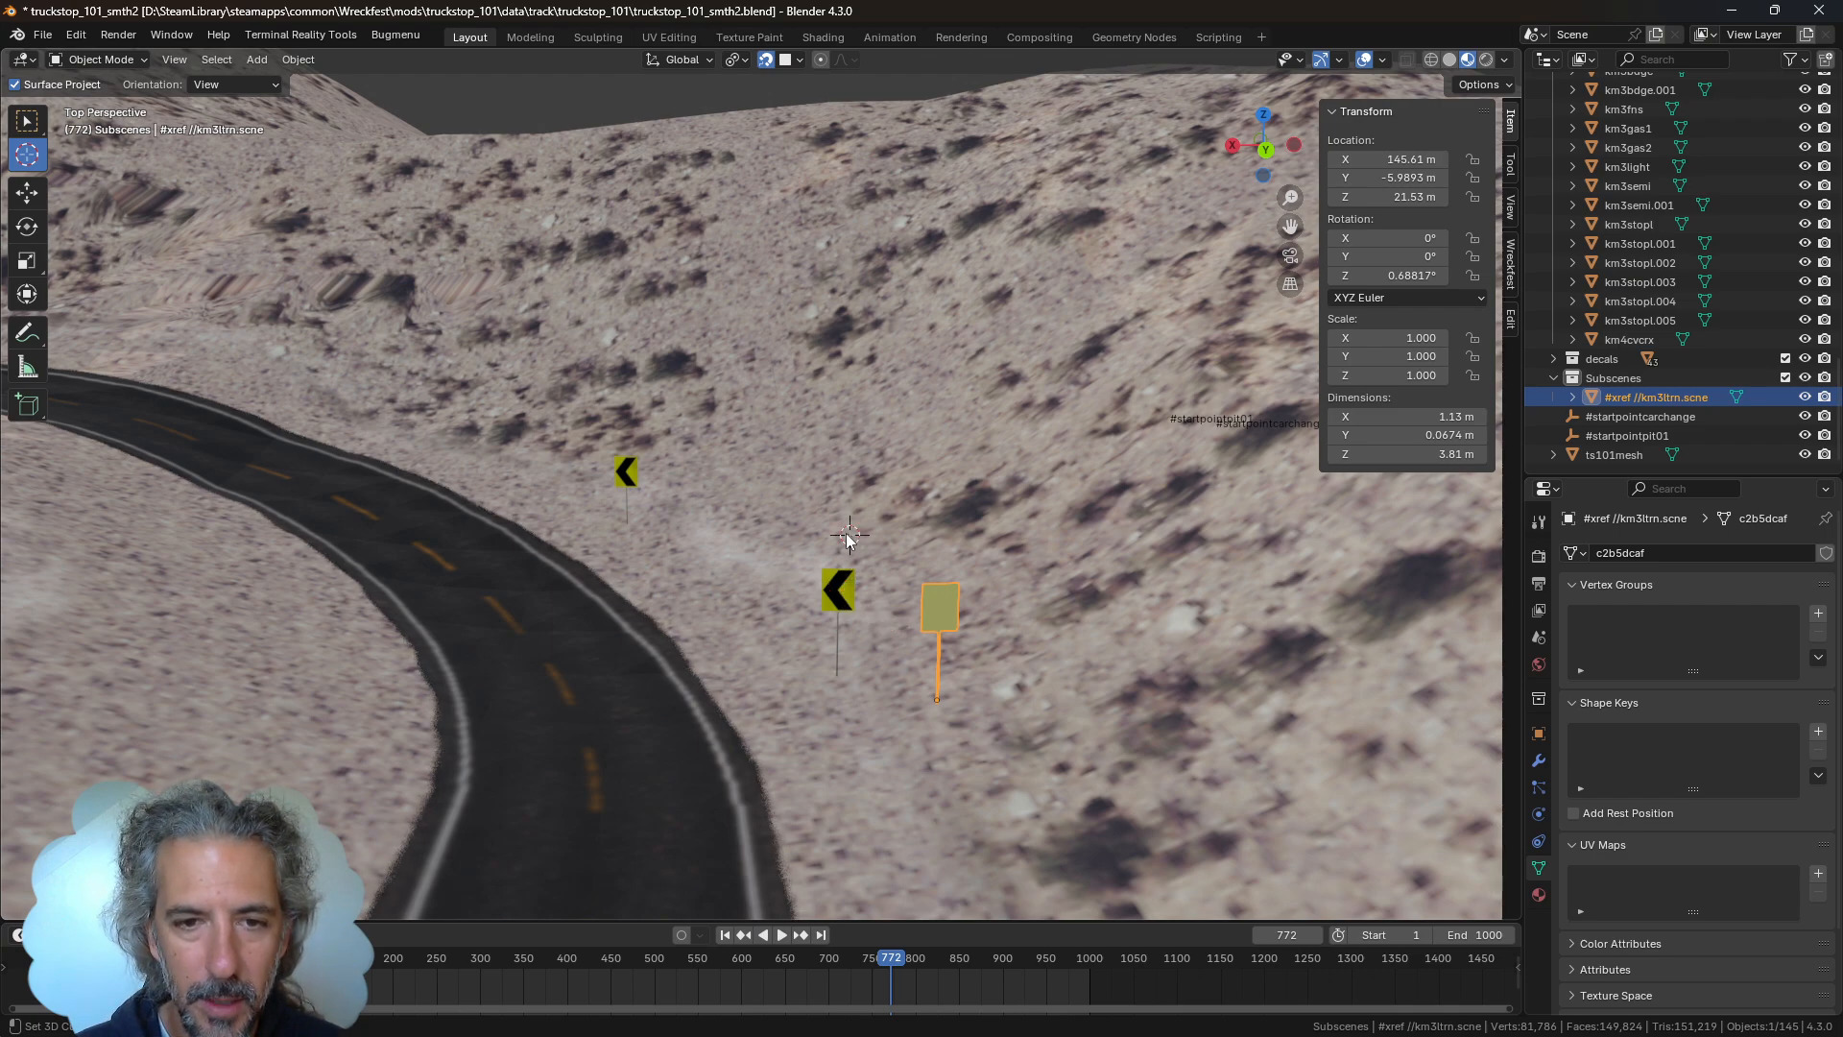
Return to the selection tool and copy the object name #xref //km3ltrn.scne from the Subscenes collection
click(27, 120)
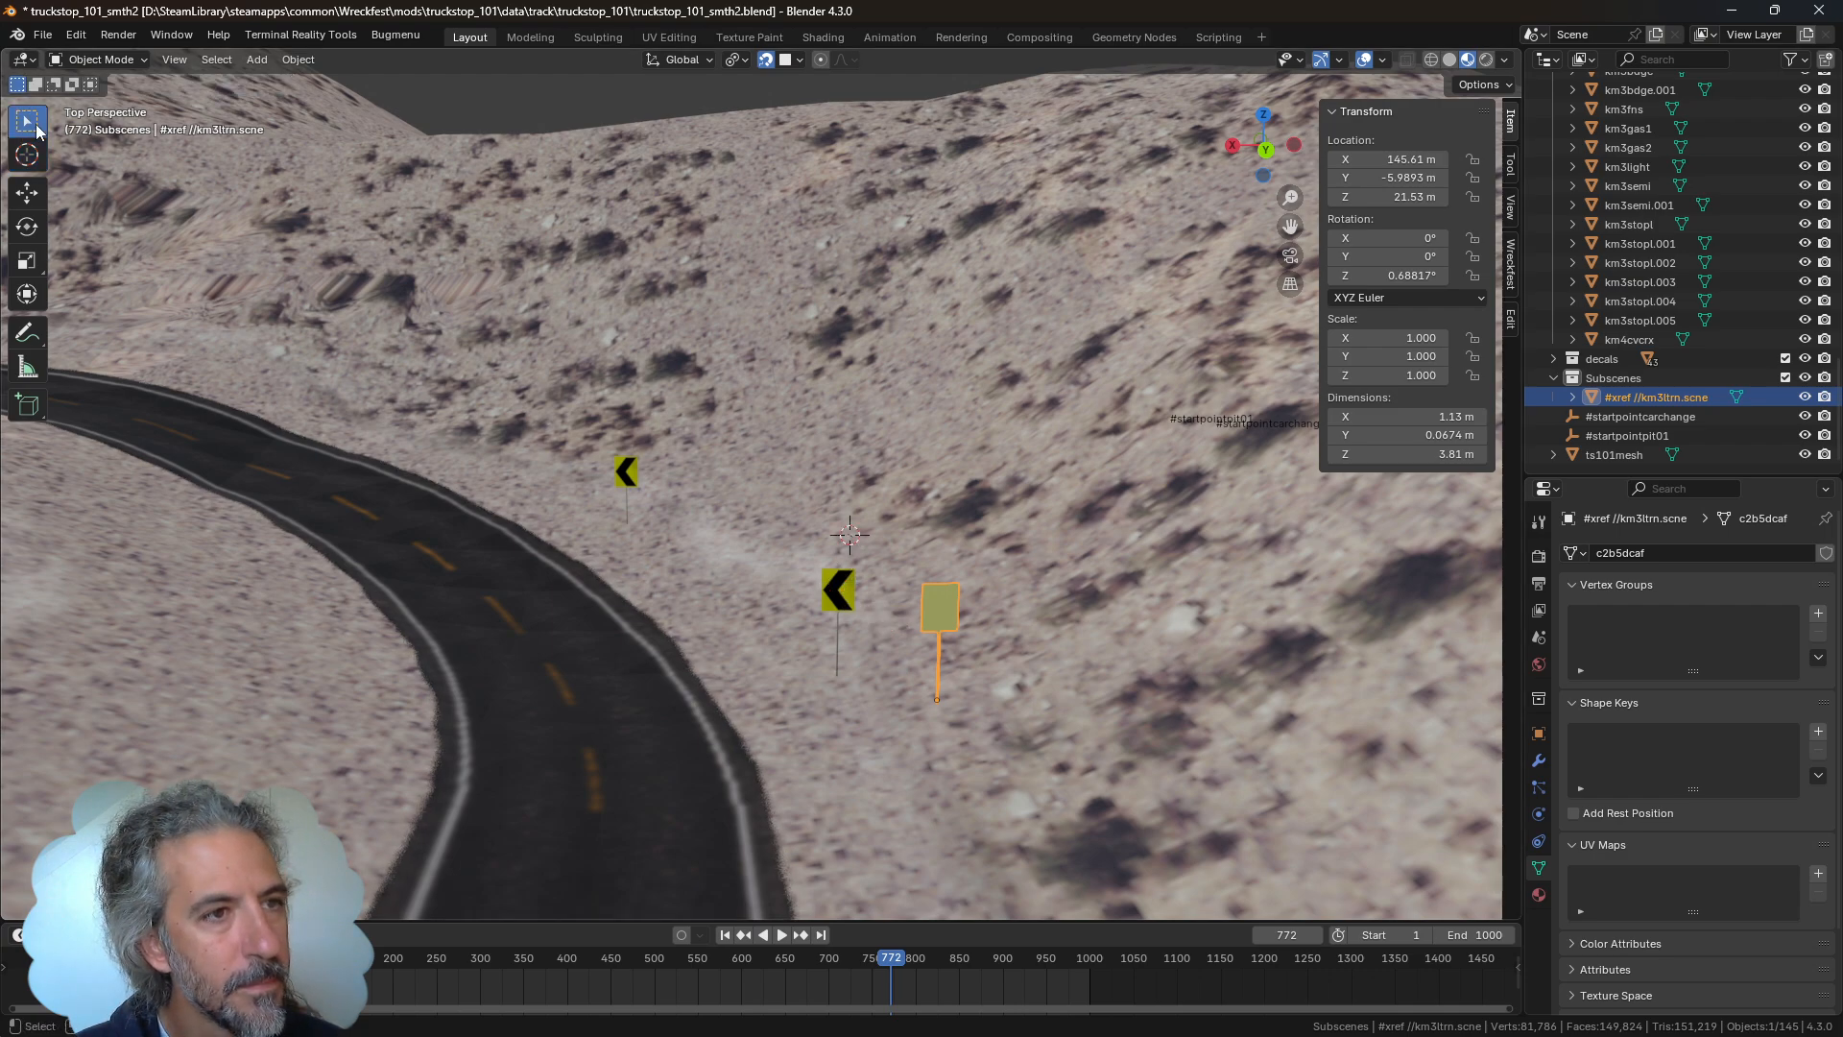
click(837, 595)
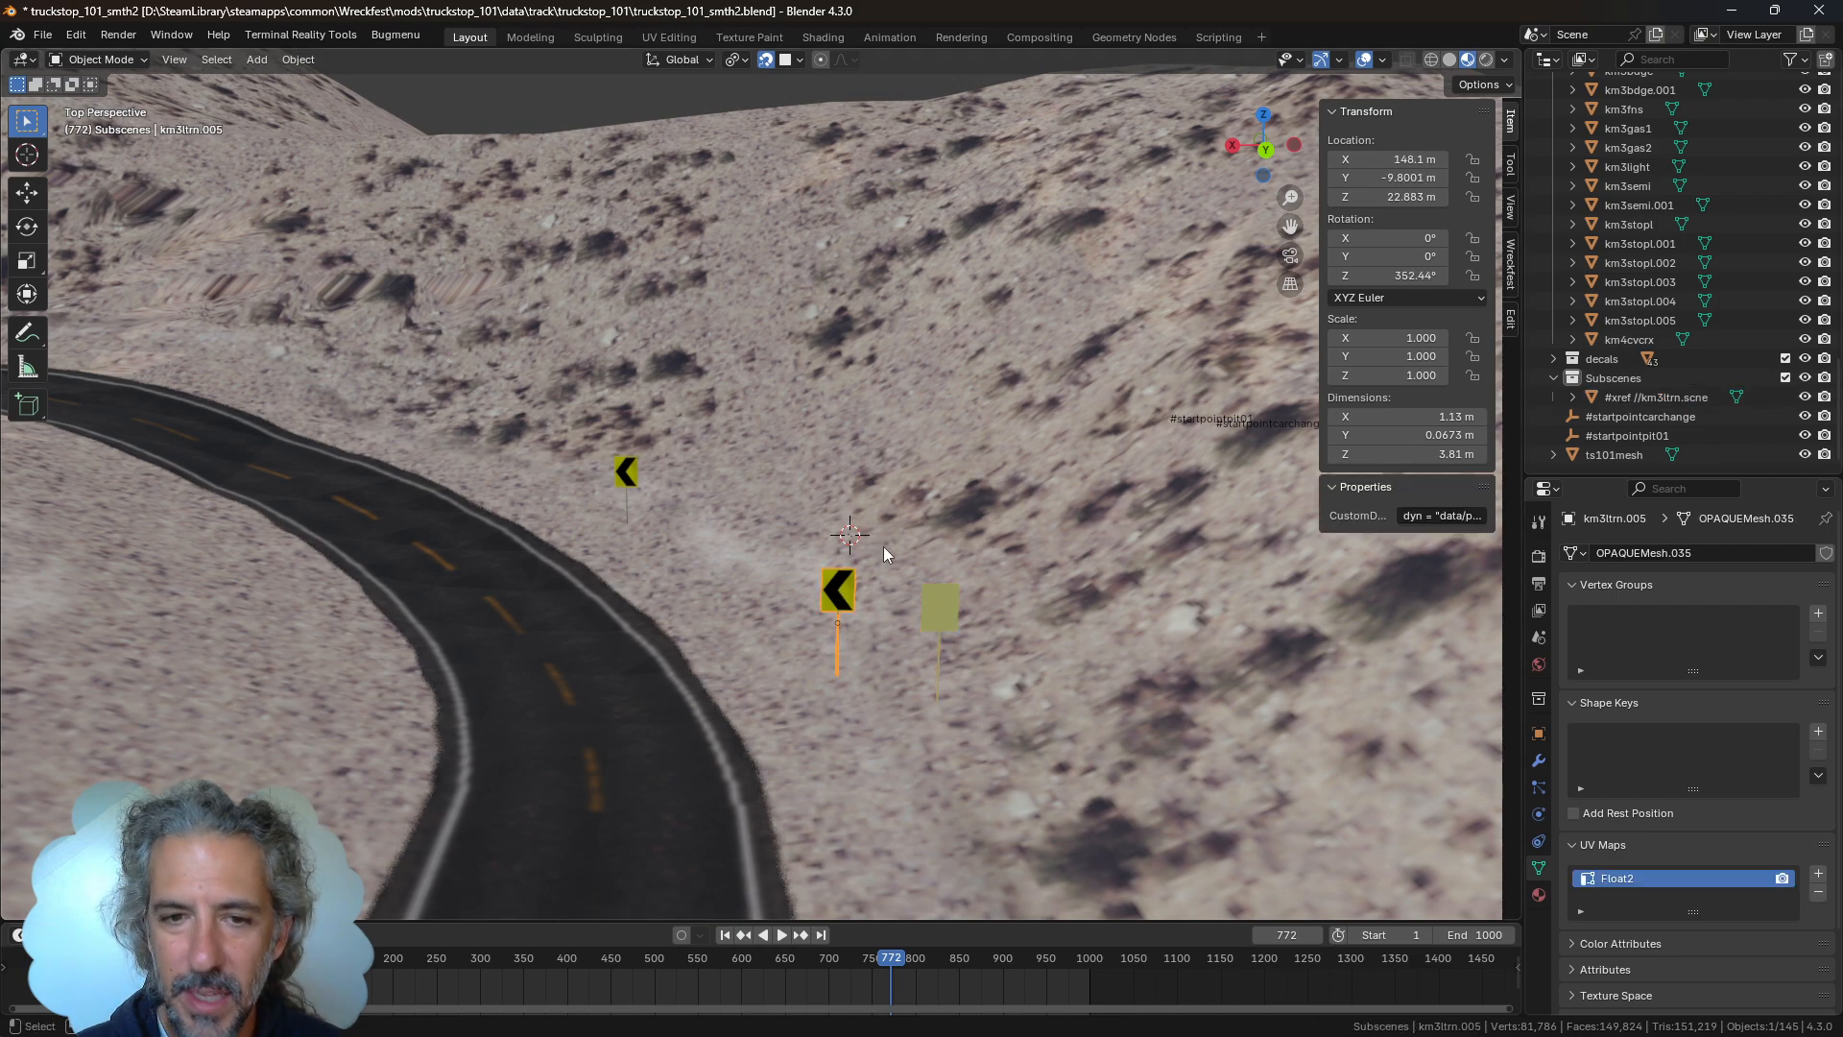
click(1681, 396)
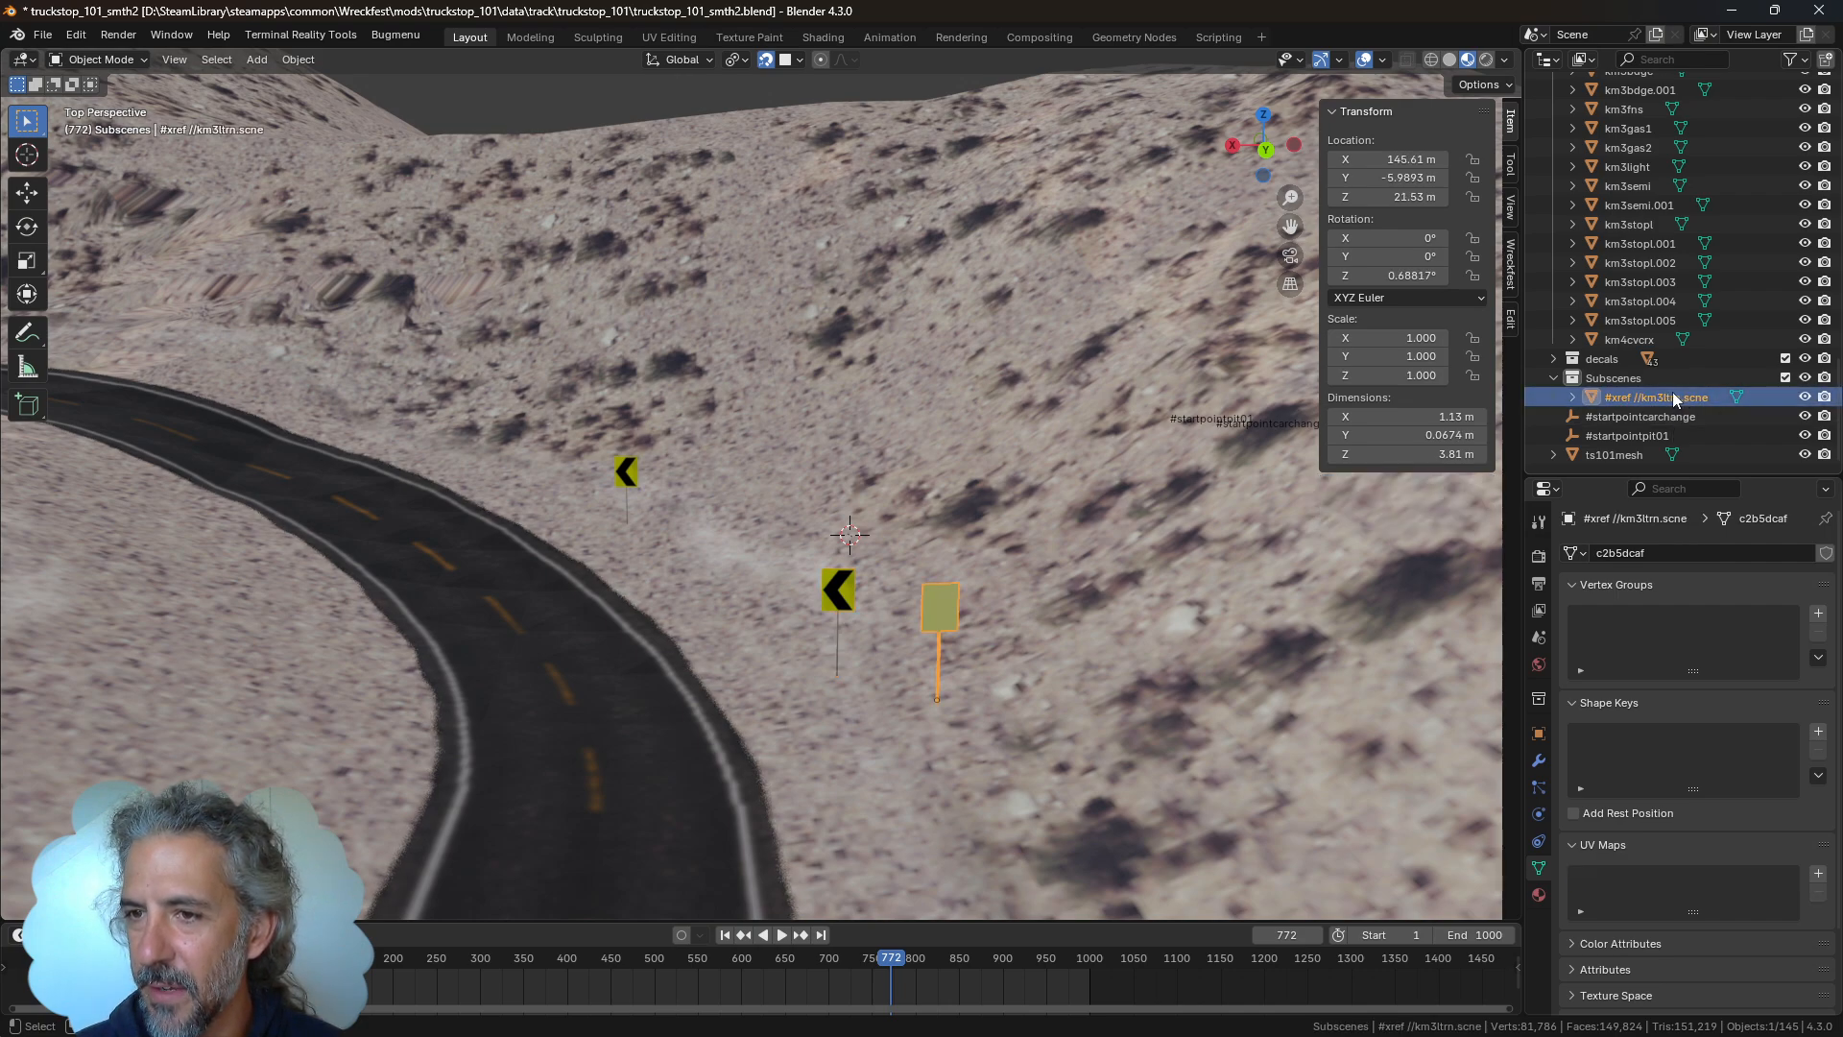
double_click(1672, 393)
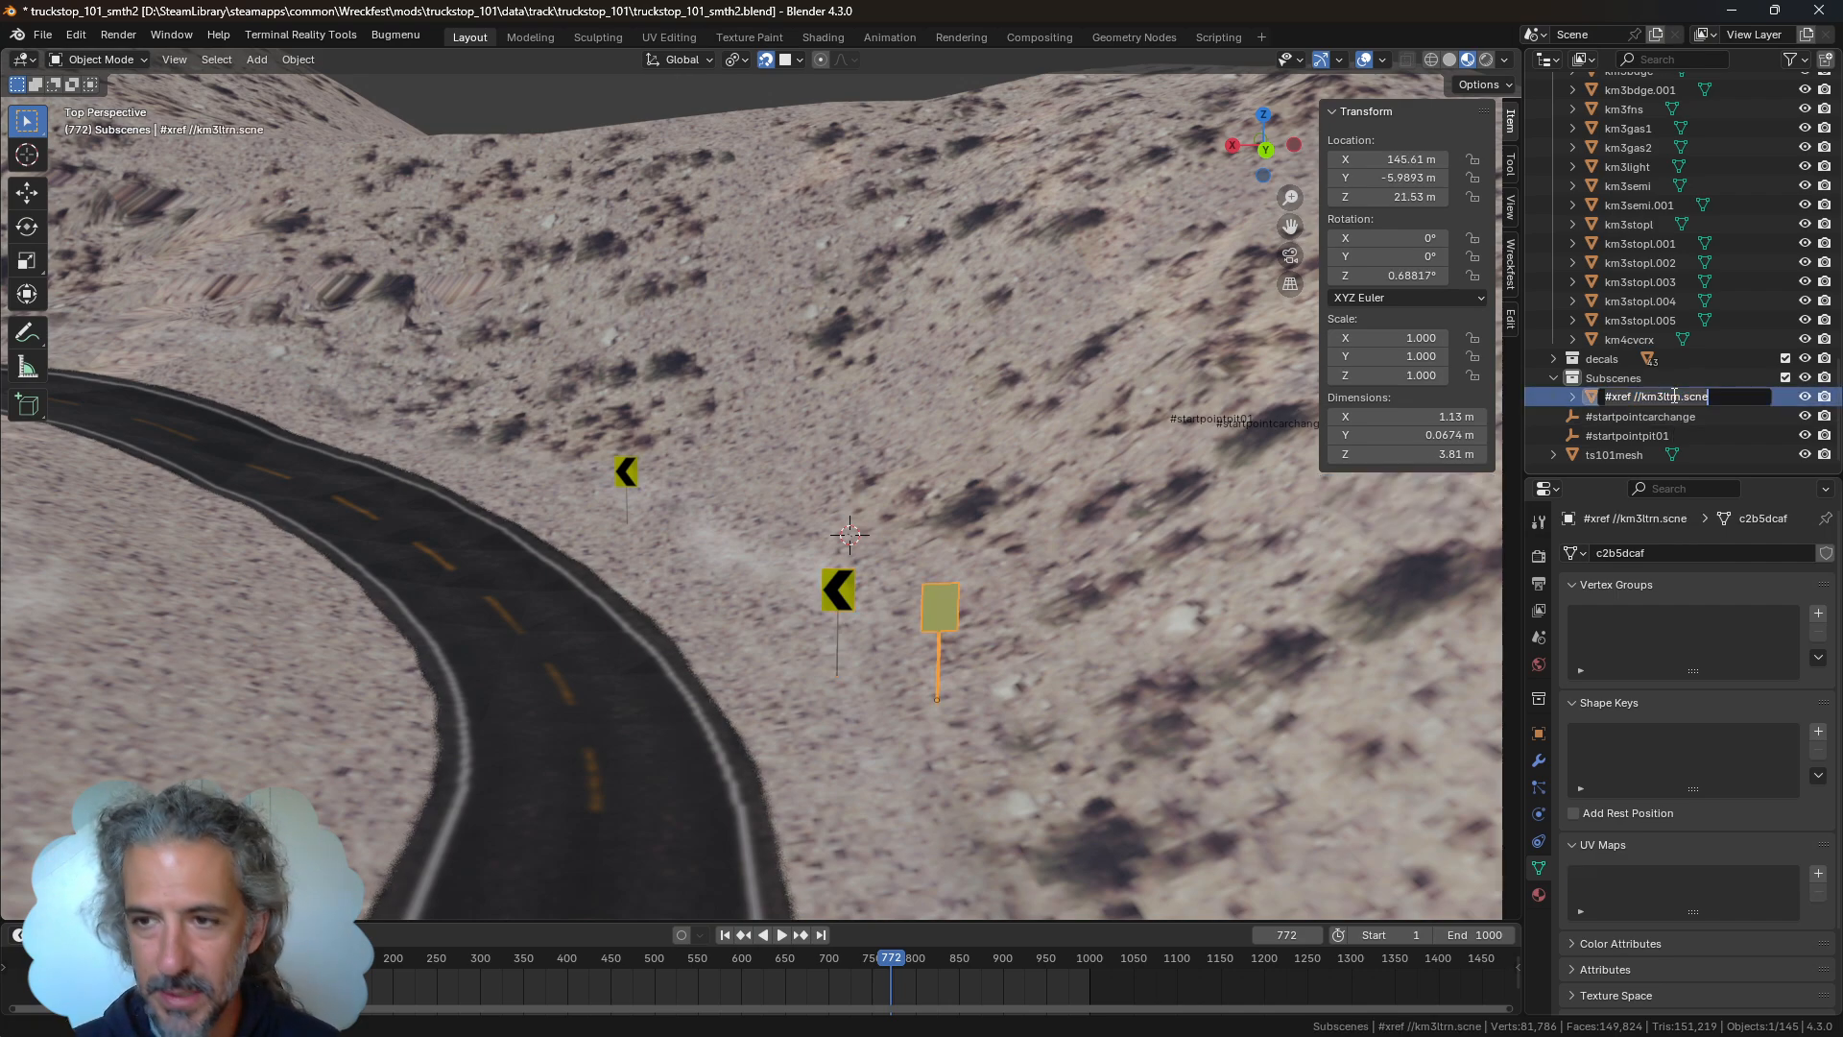
key(Escape)
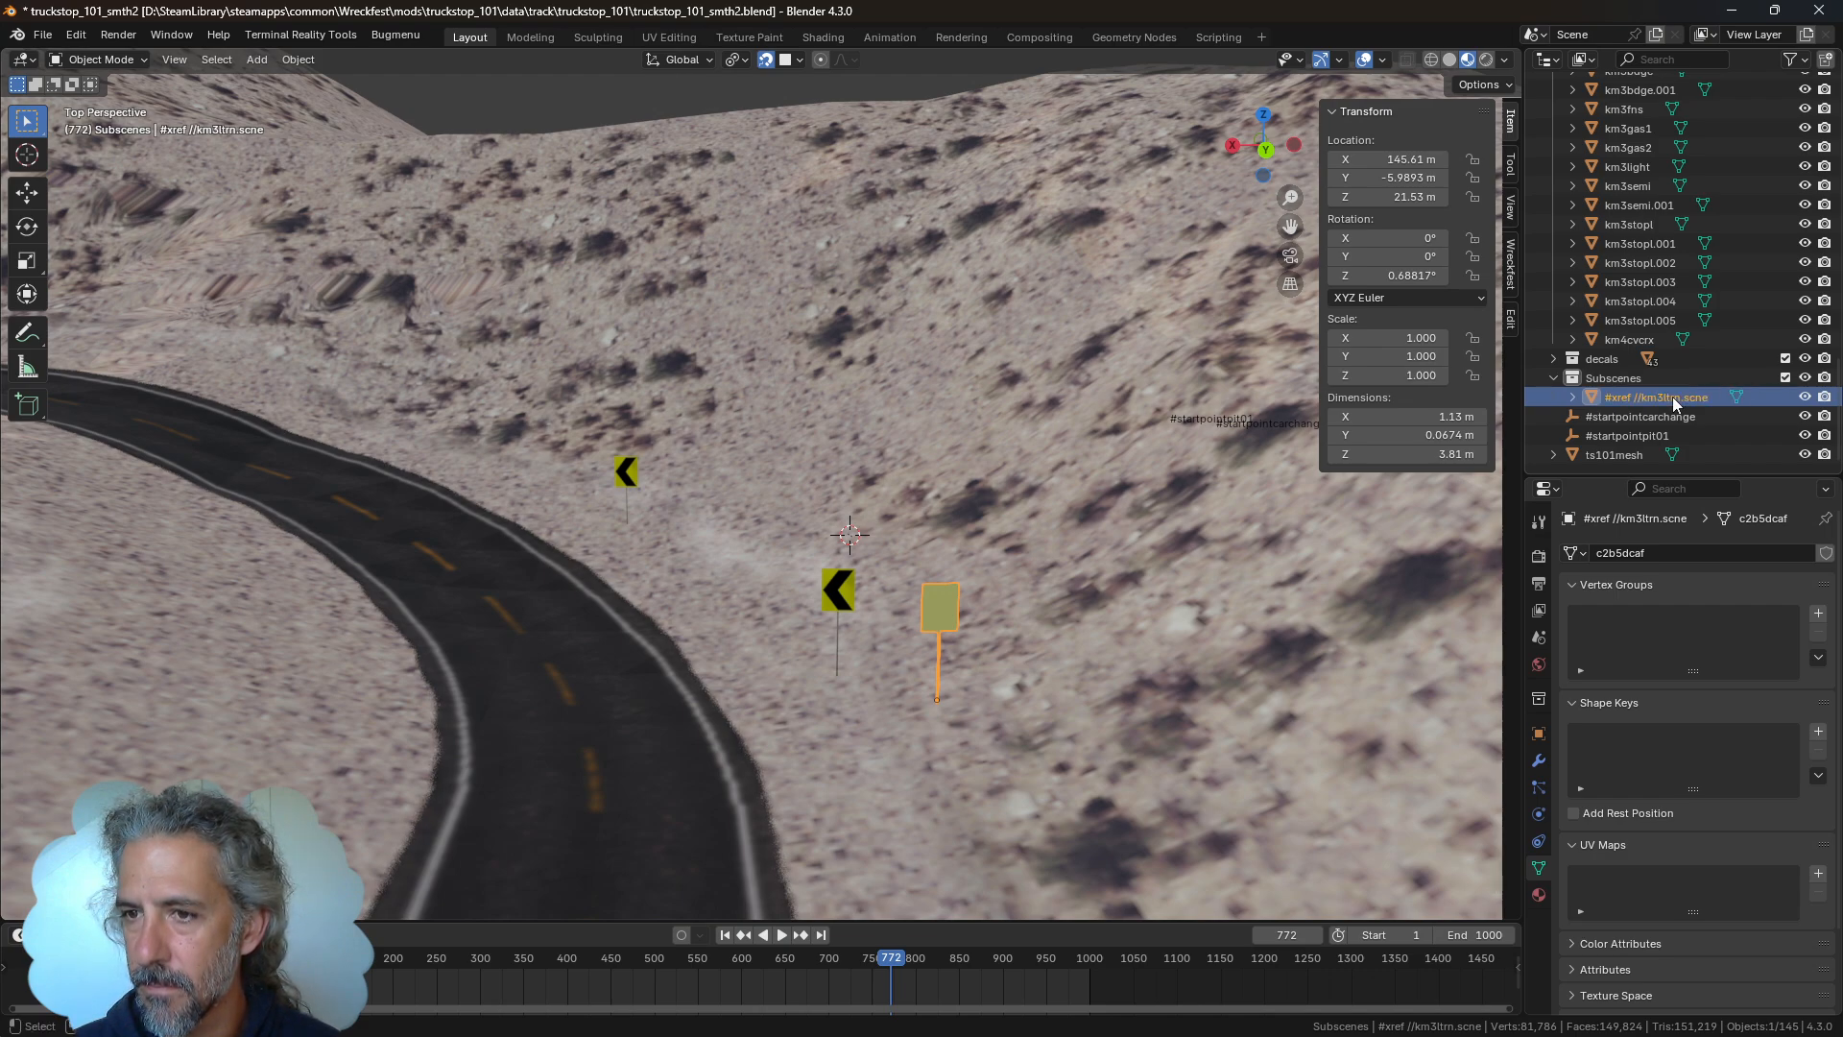
double_click(1672, 396)
key(ctrl+c)
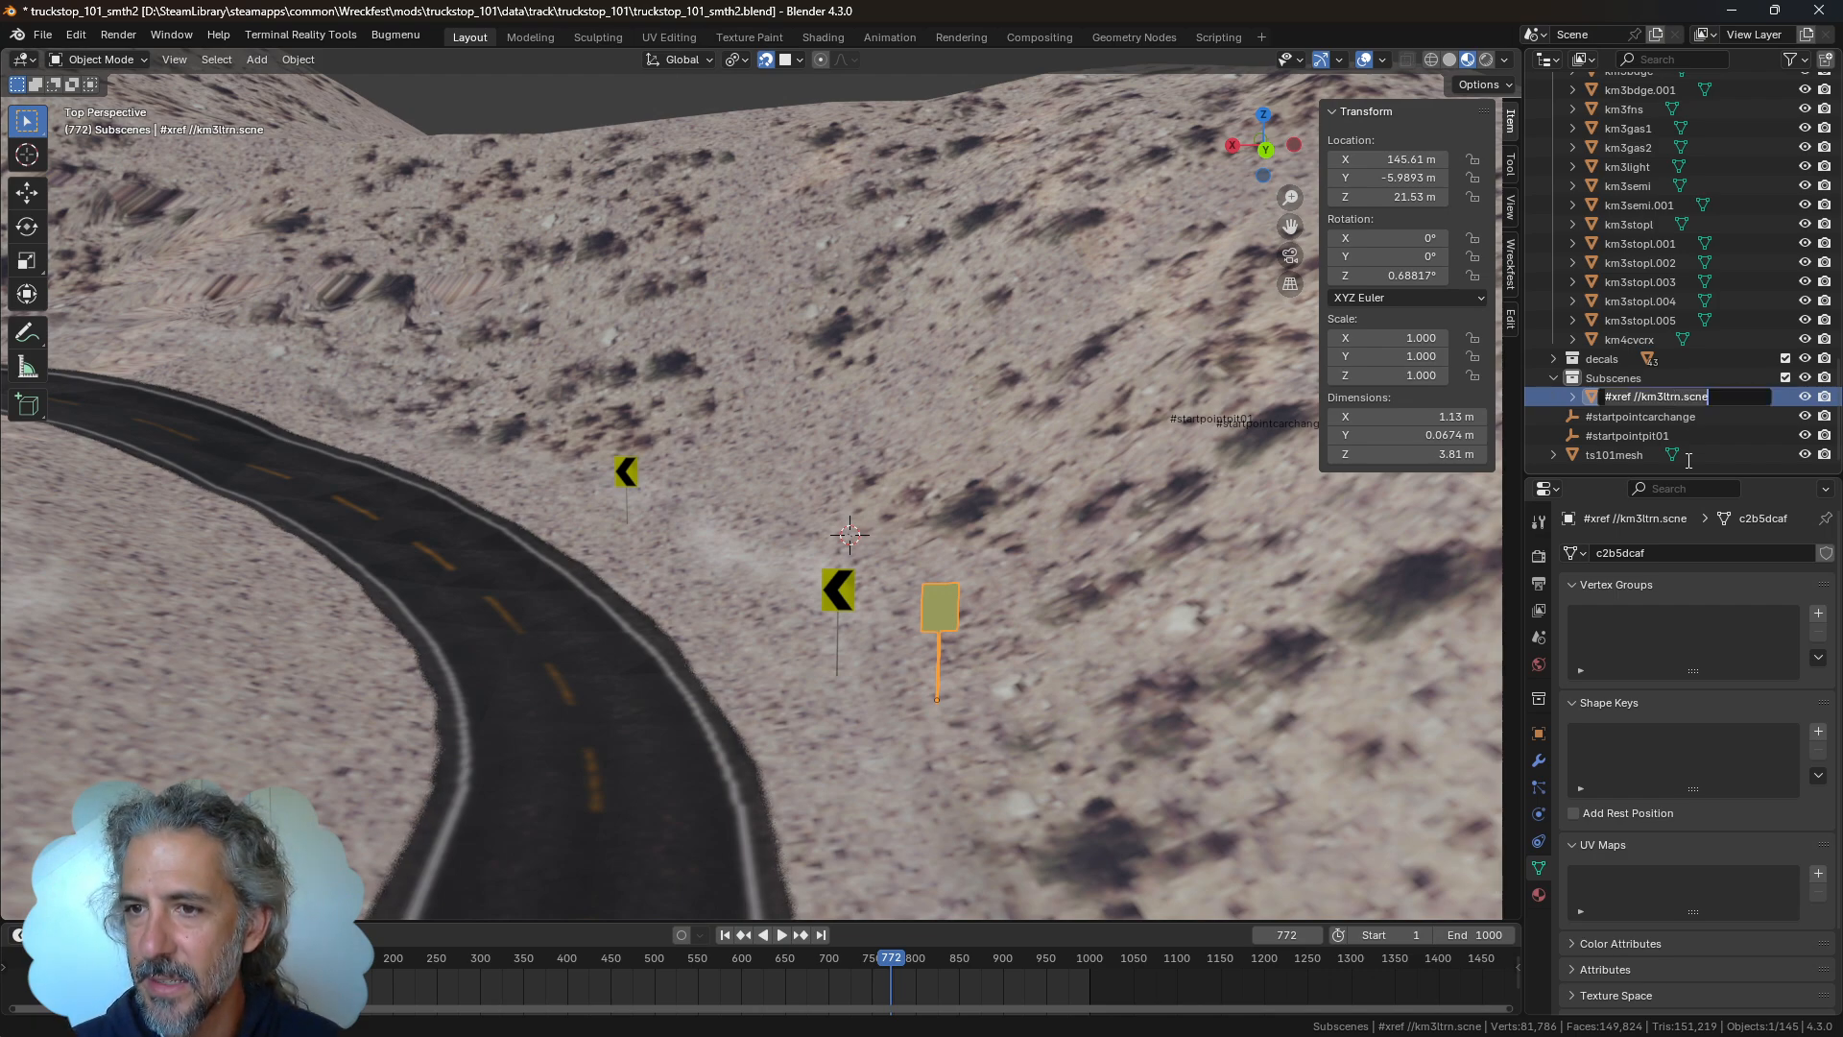
click(1689, 399)
key(Escape)
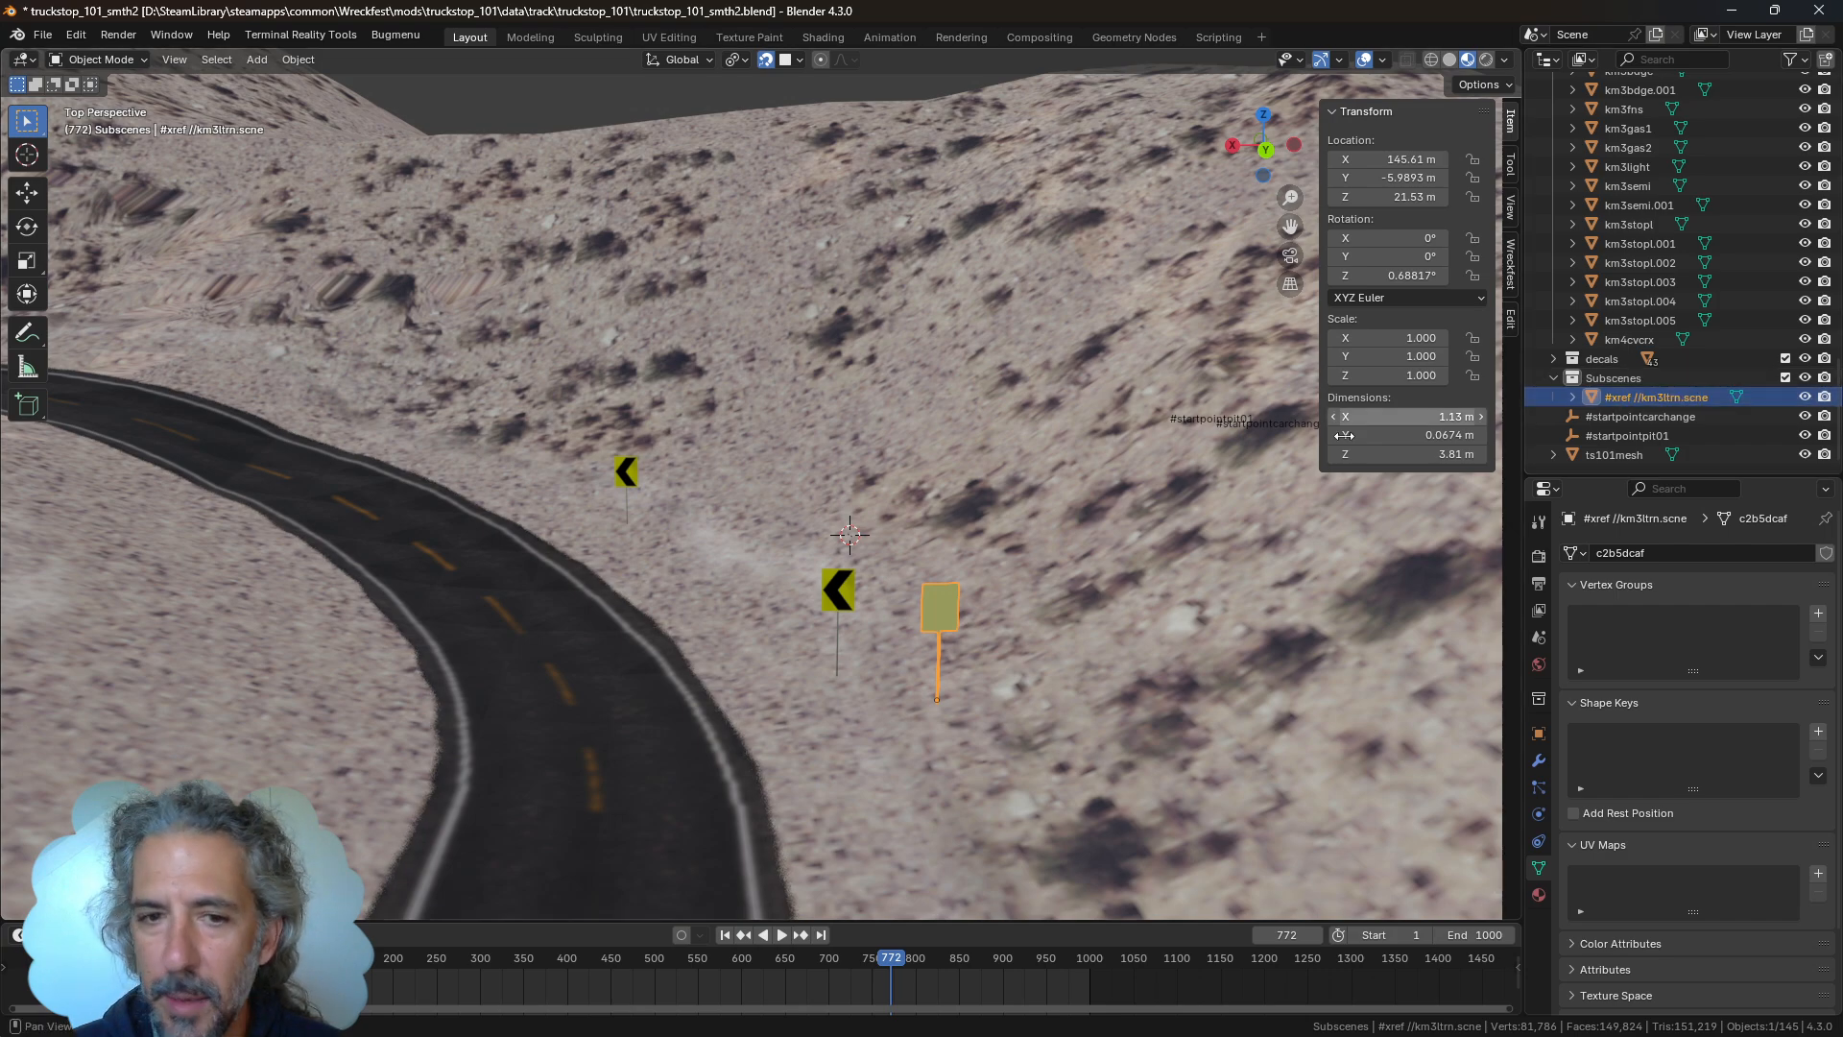
Rename the nearer roadside chevron sign, km3ltrn.005, to #xref //km3ltrn.scne using the copied name
click(845, 596)
scroll(1776, 298, up, 8)
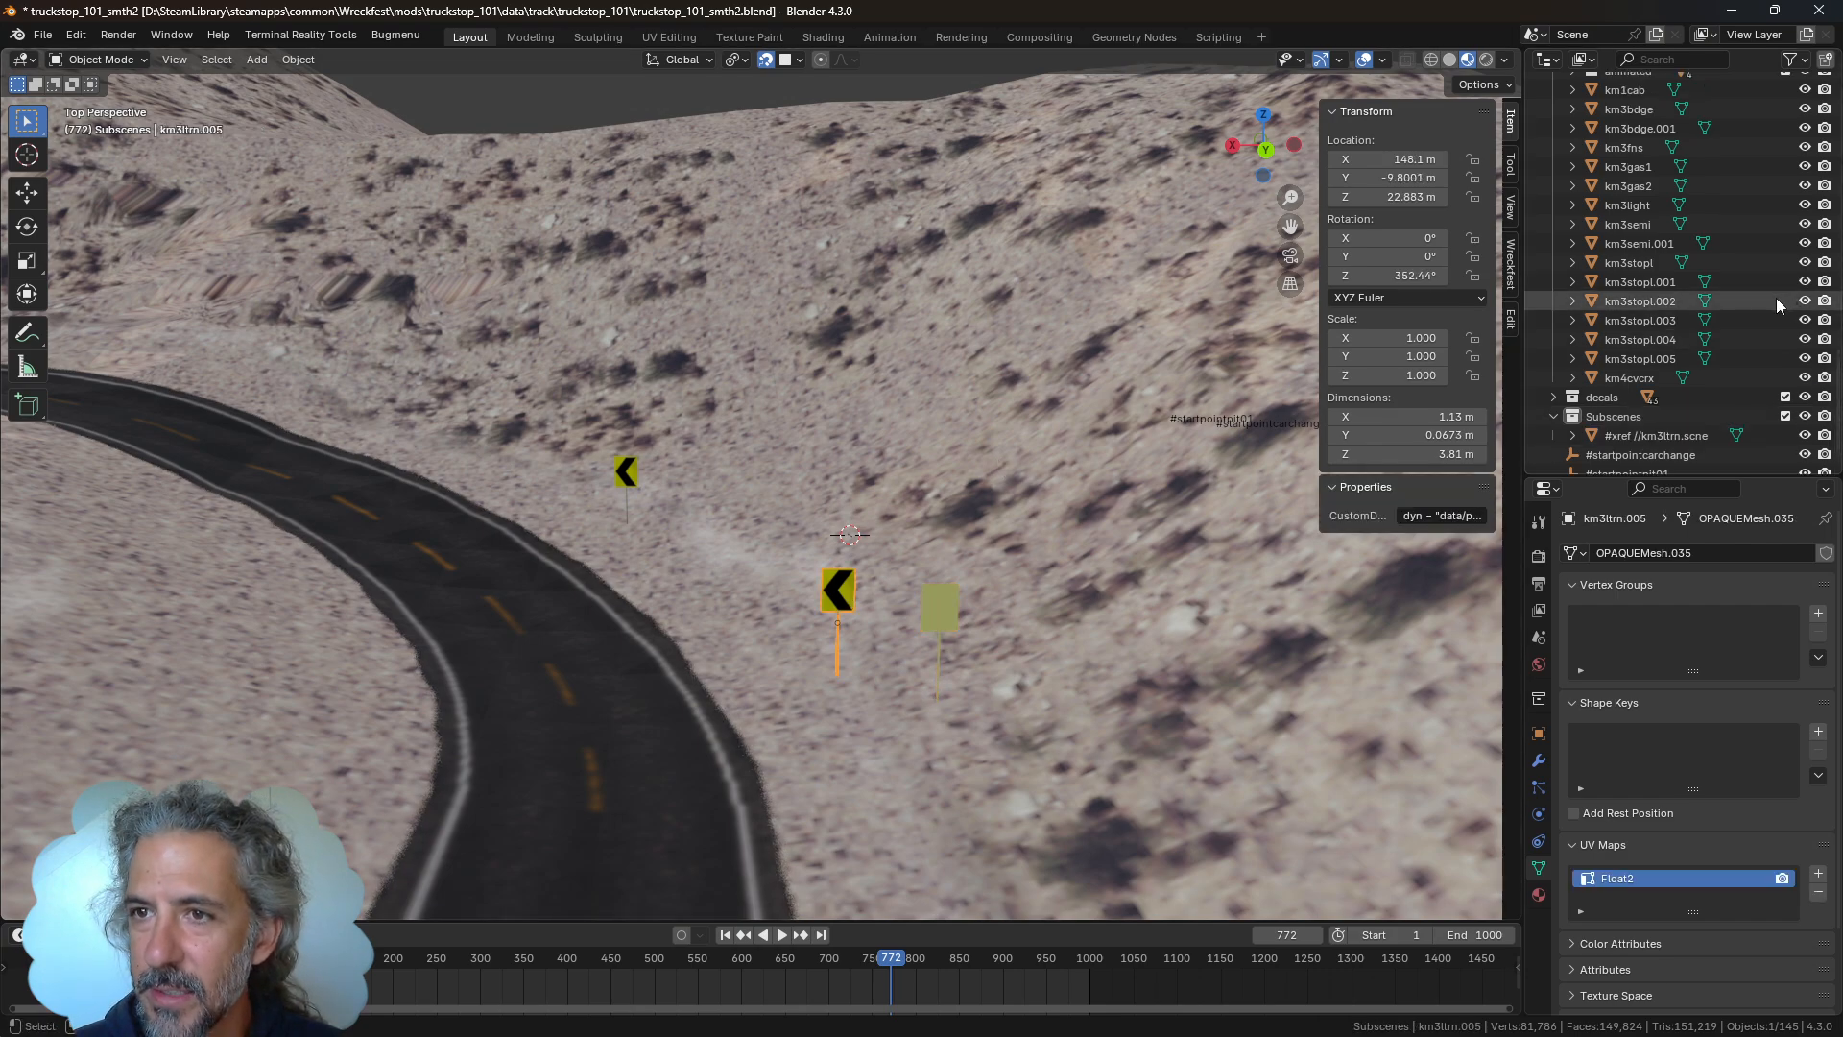
scroll(1765, 301, up, 5)
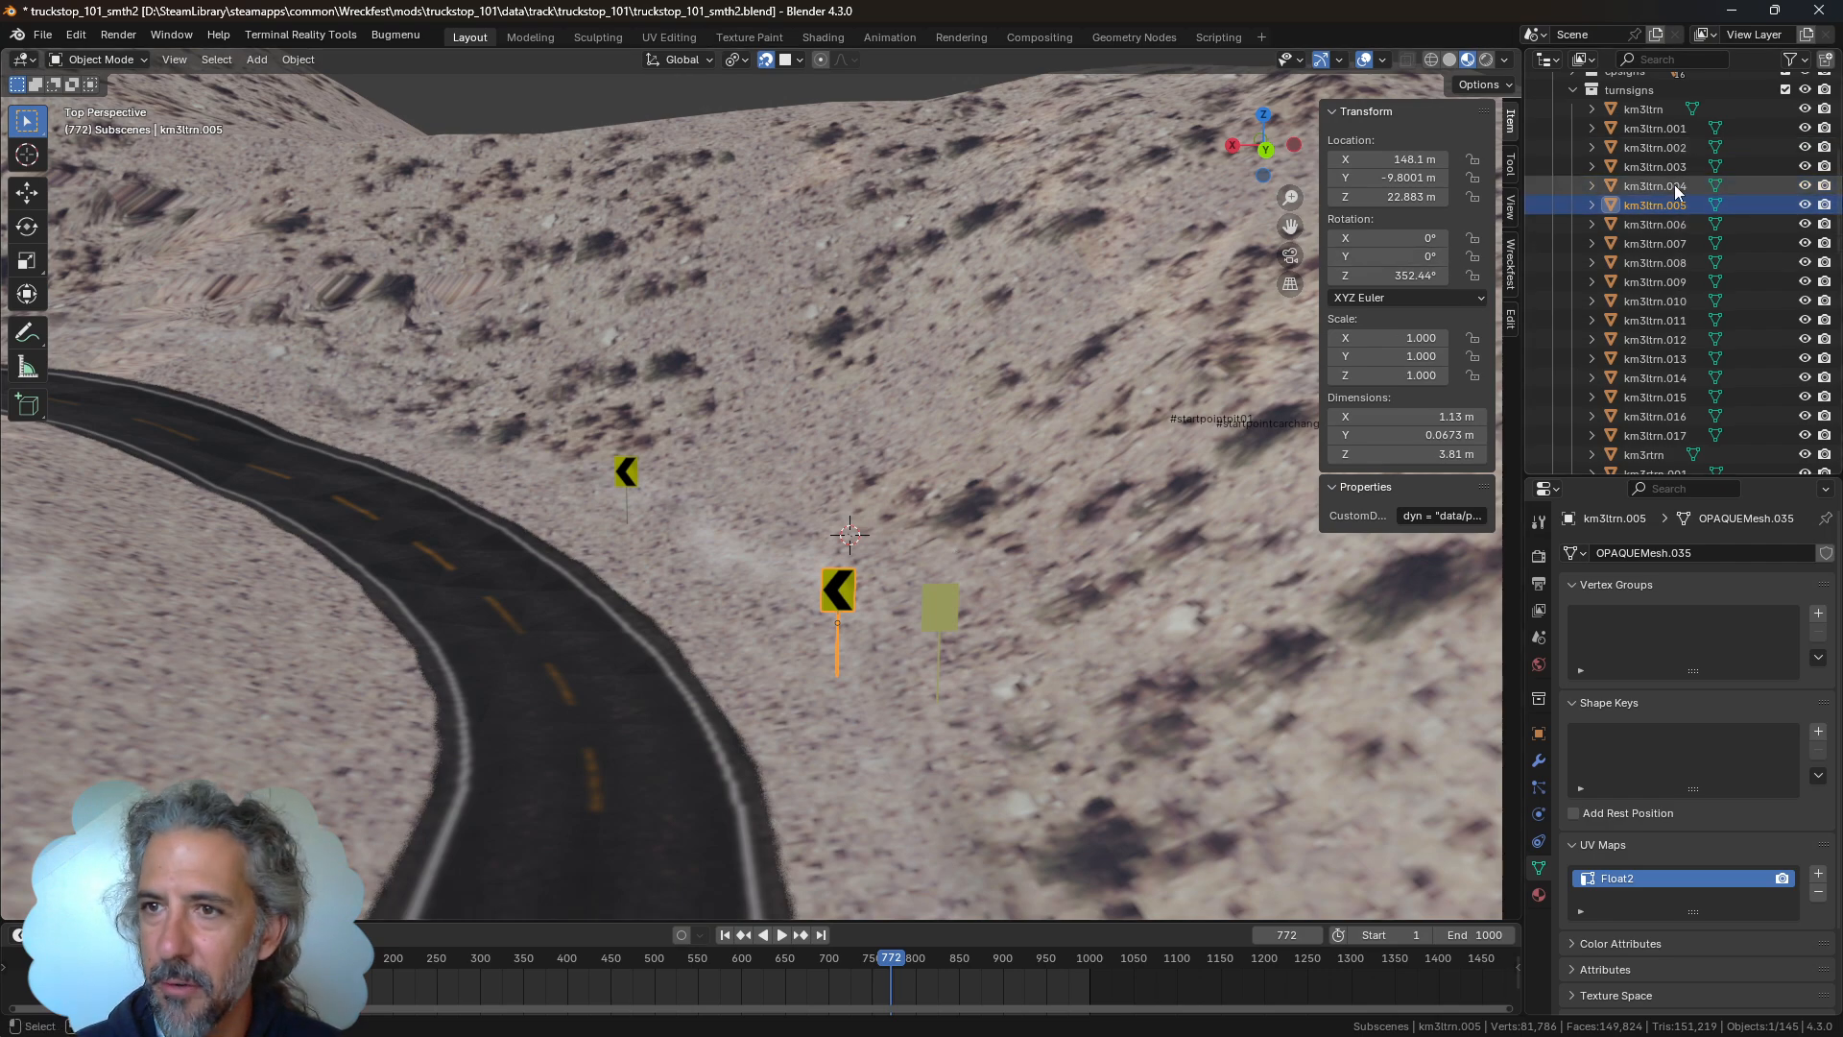
double_click(1651, 205)
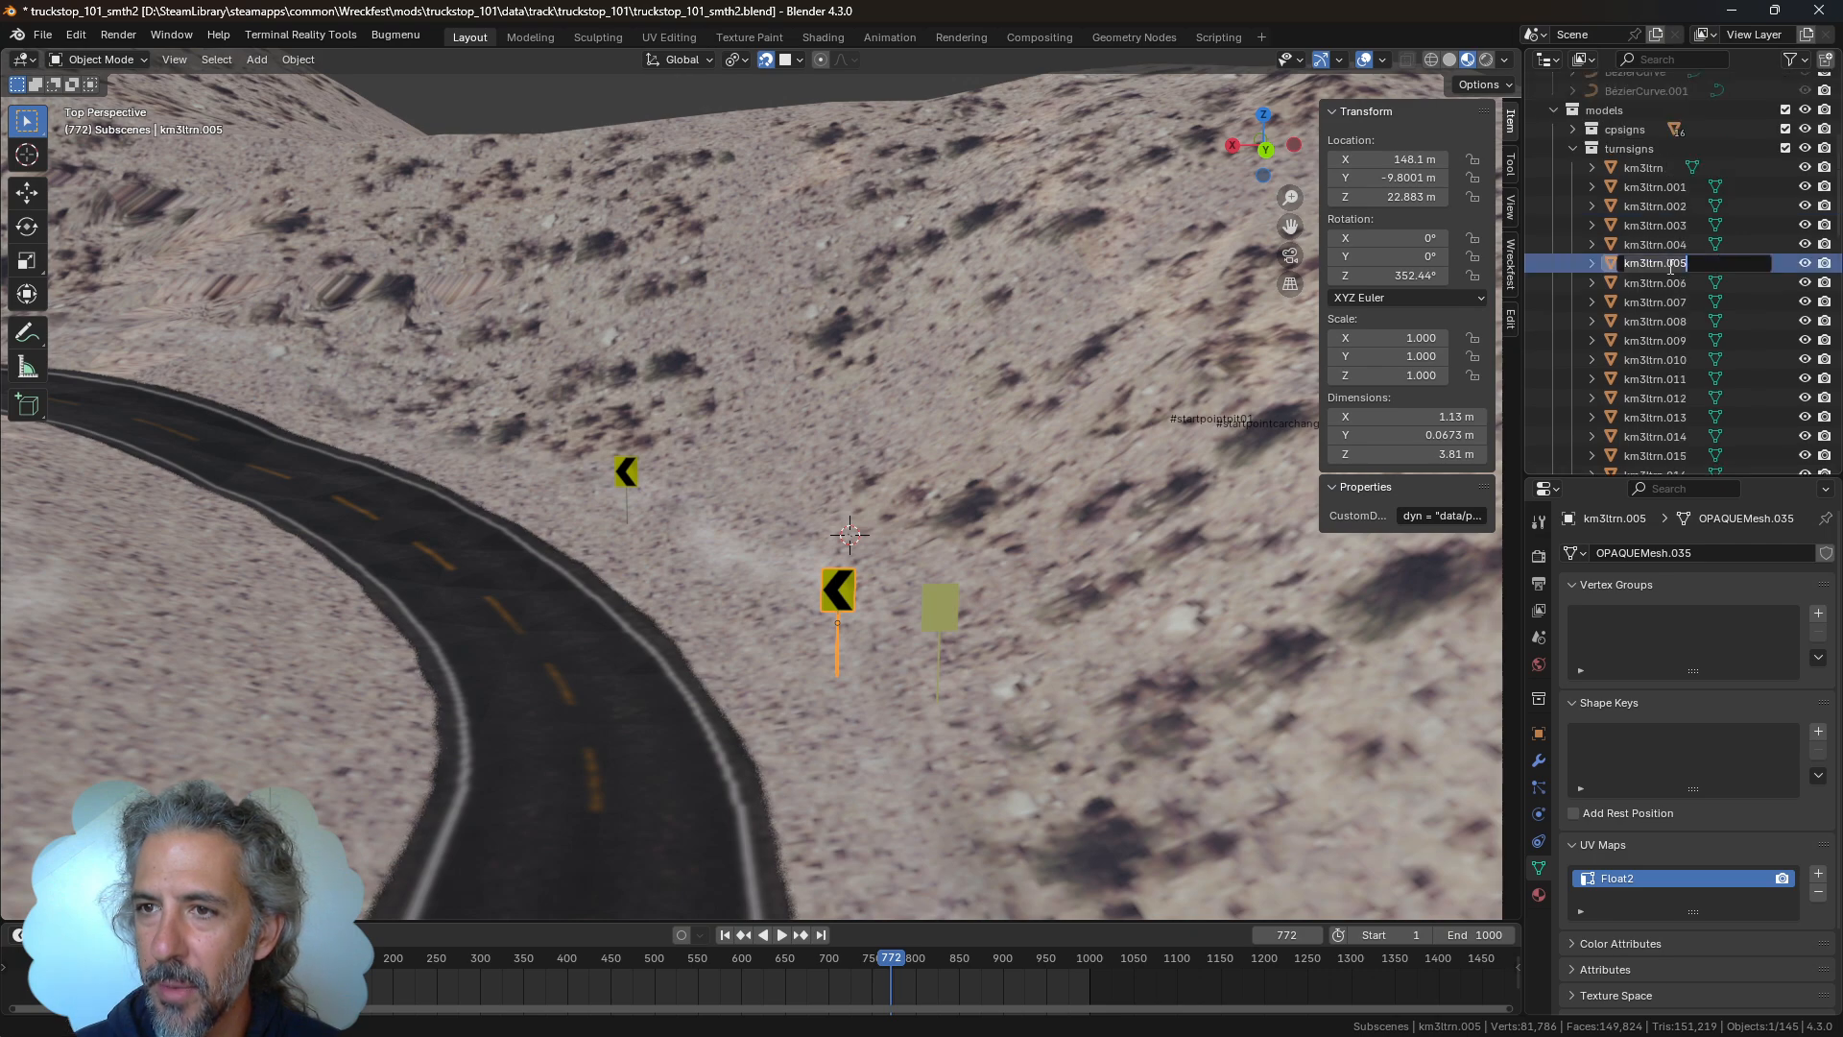
key(ctrl+v)
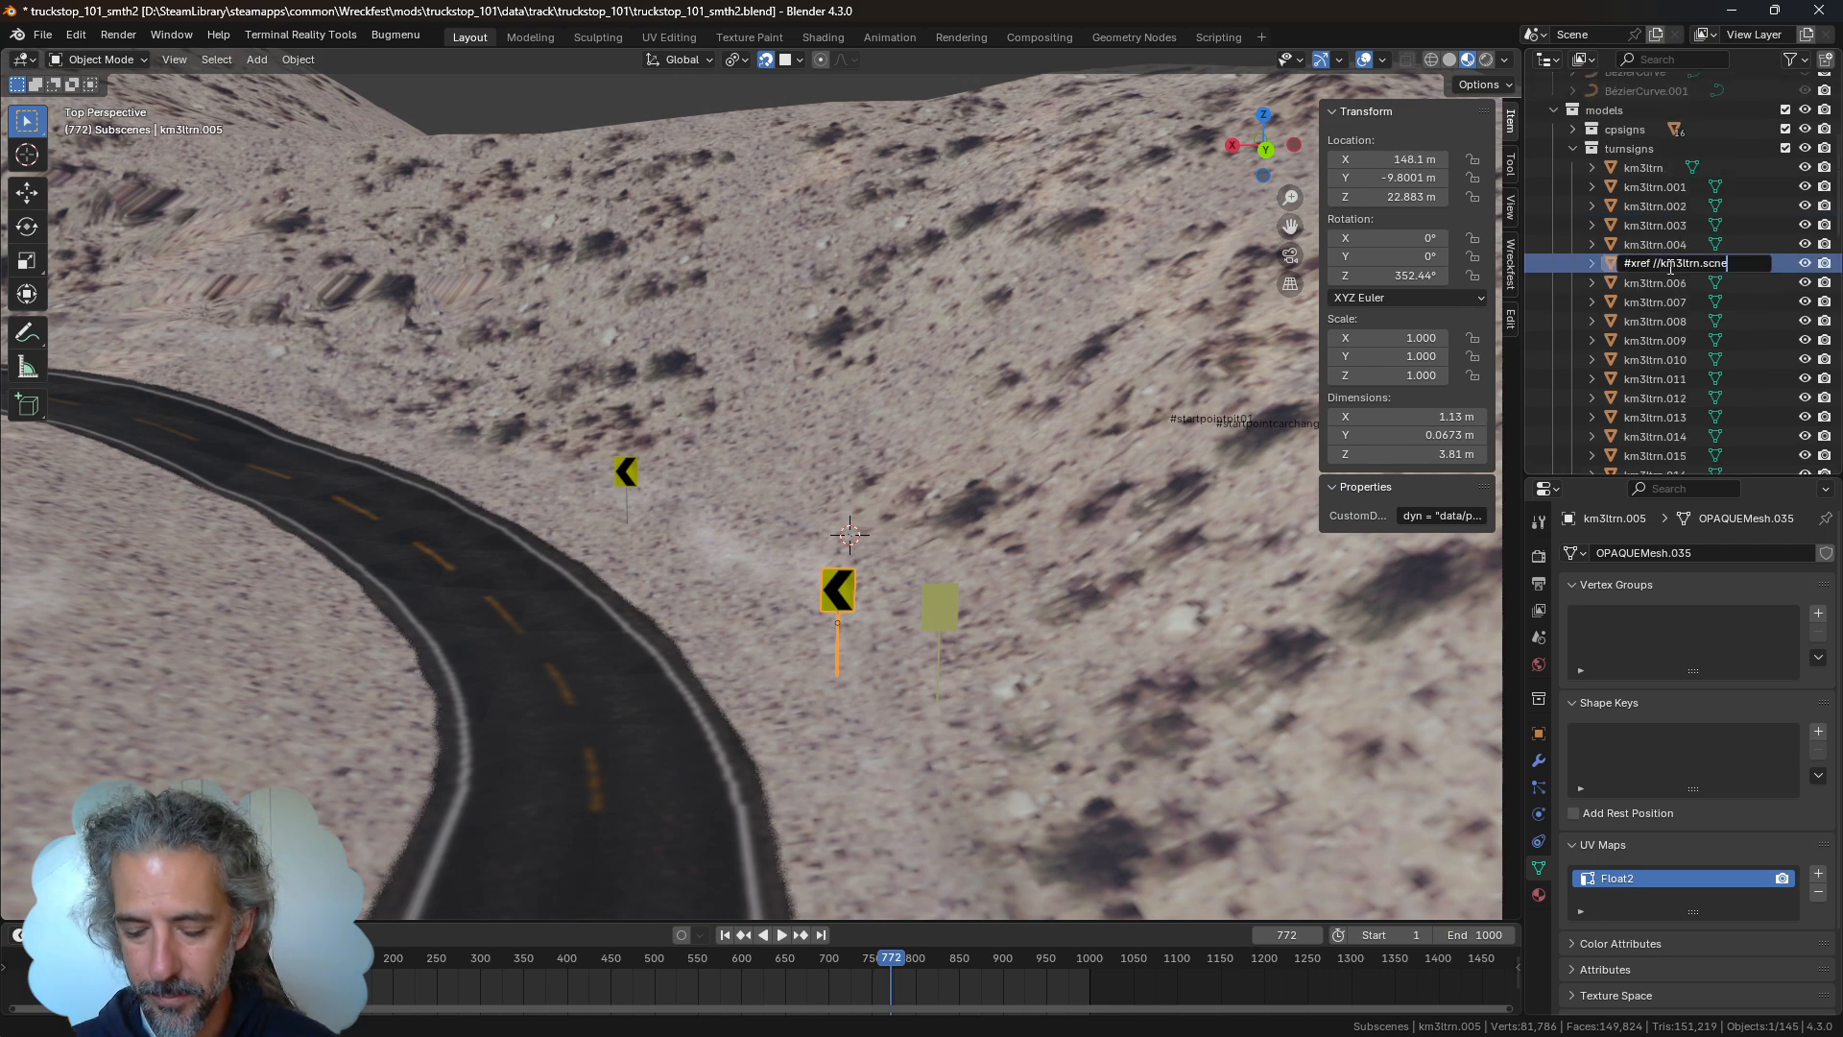
key(Return)
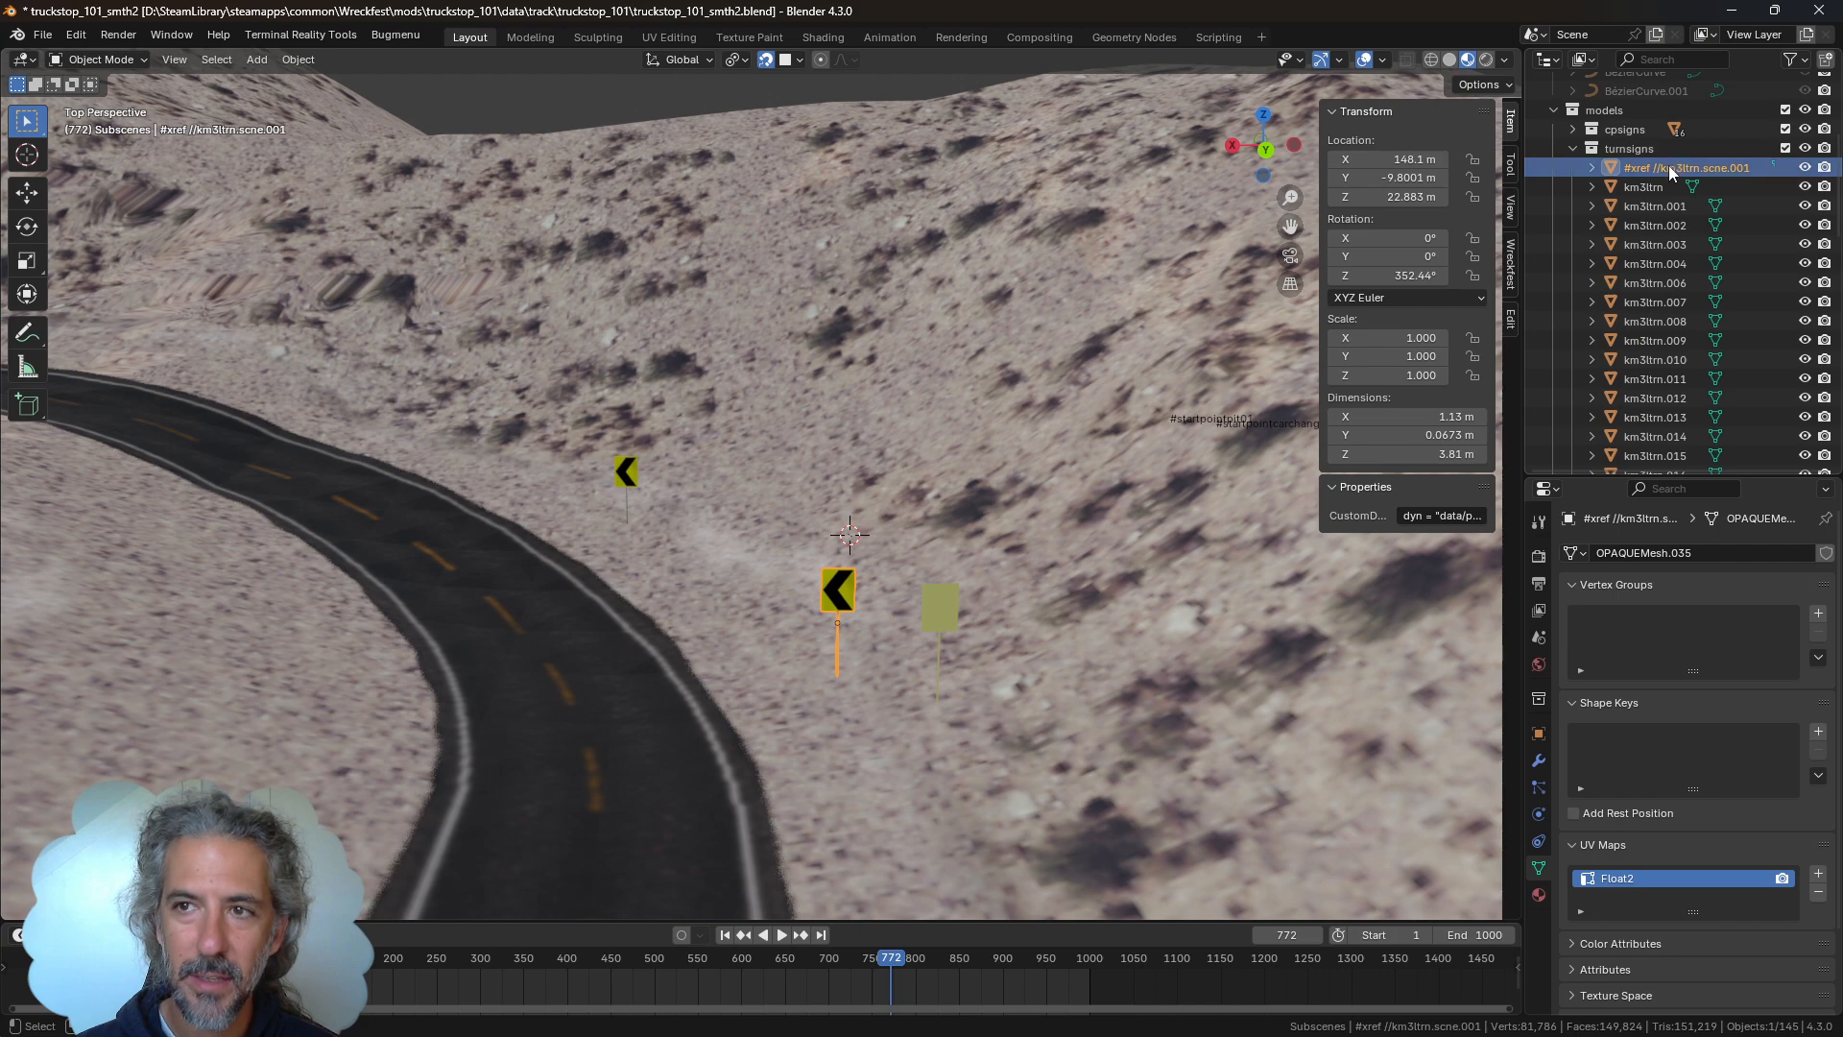
Compare the blank sign with the nearer chevron sign, and rename the farther one, km3ltrn.004, to #xref //km3ltrn.scne
click(942, 618)
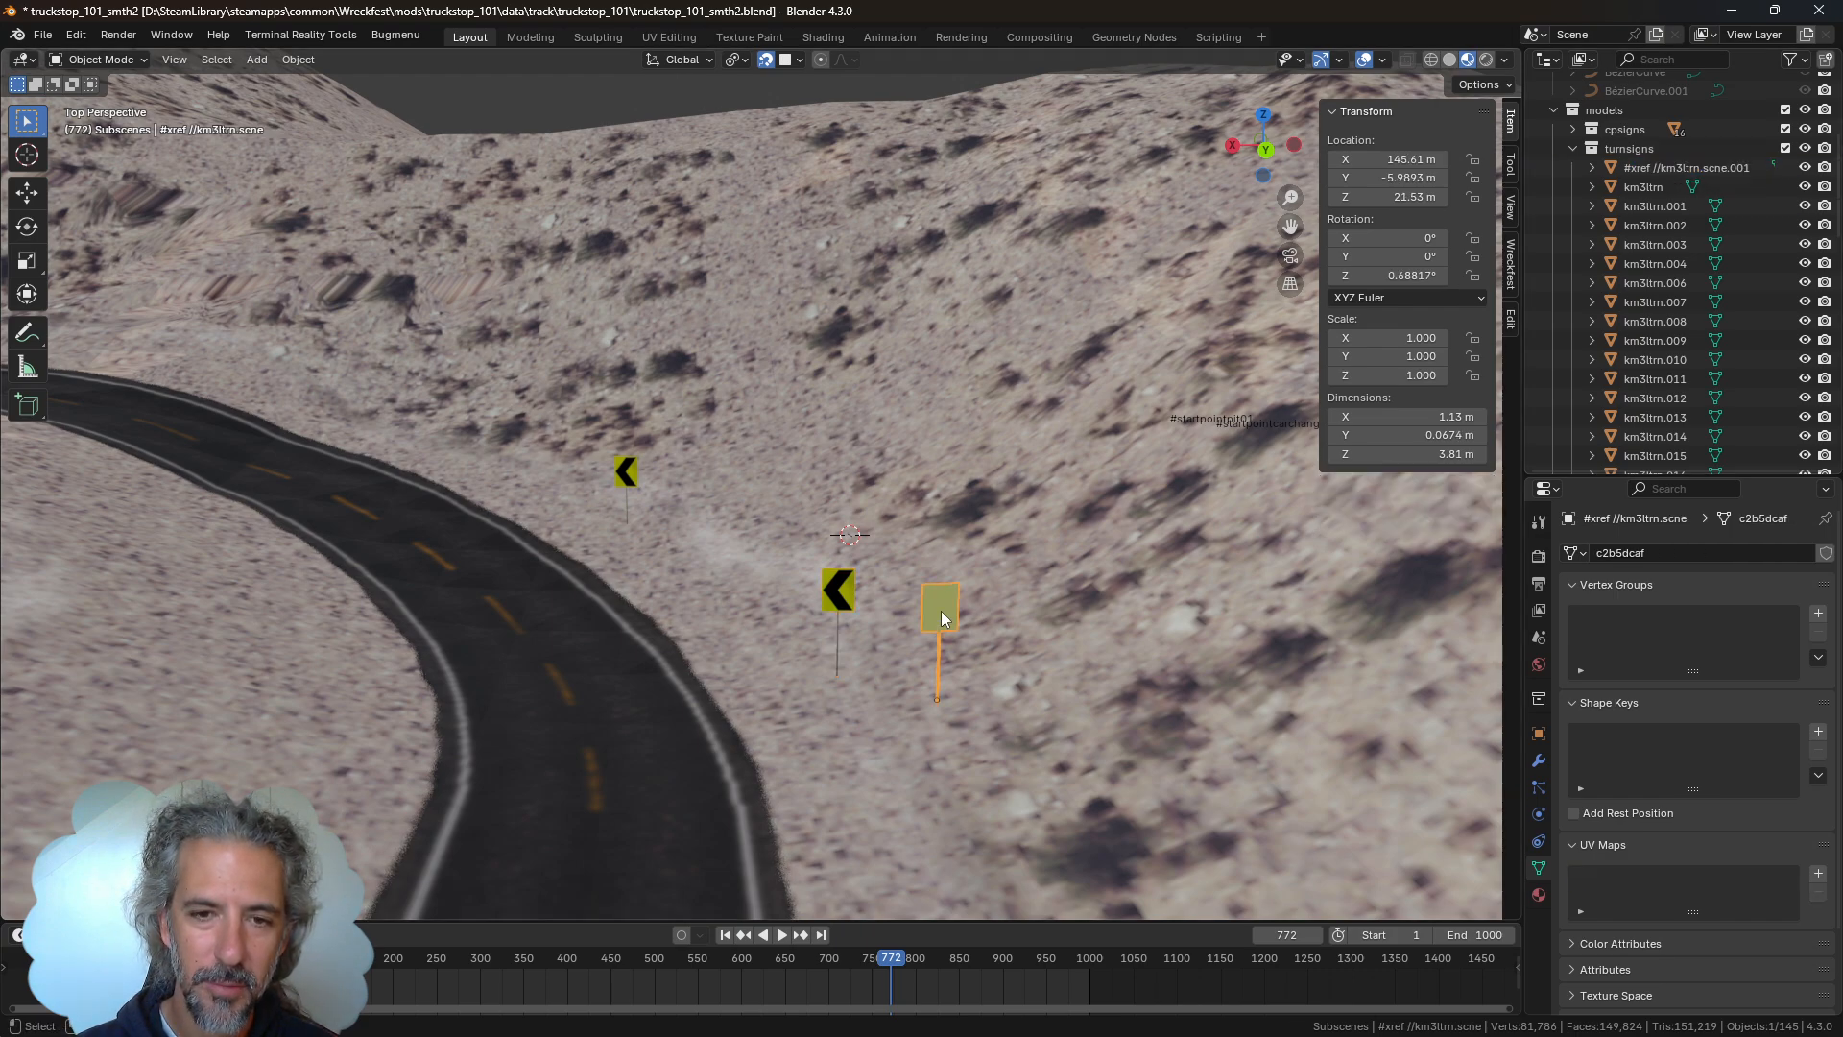
click(846, 600)
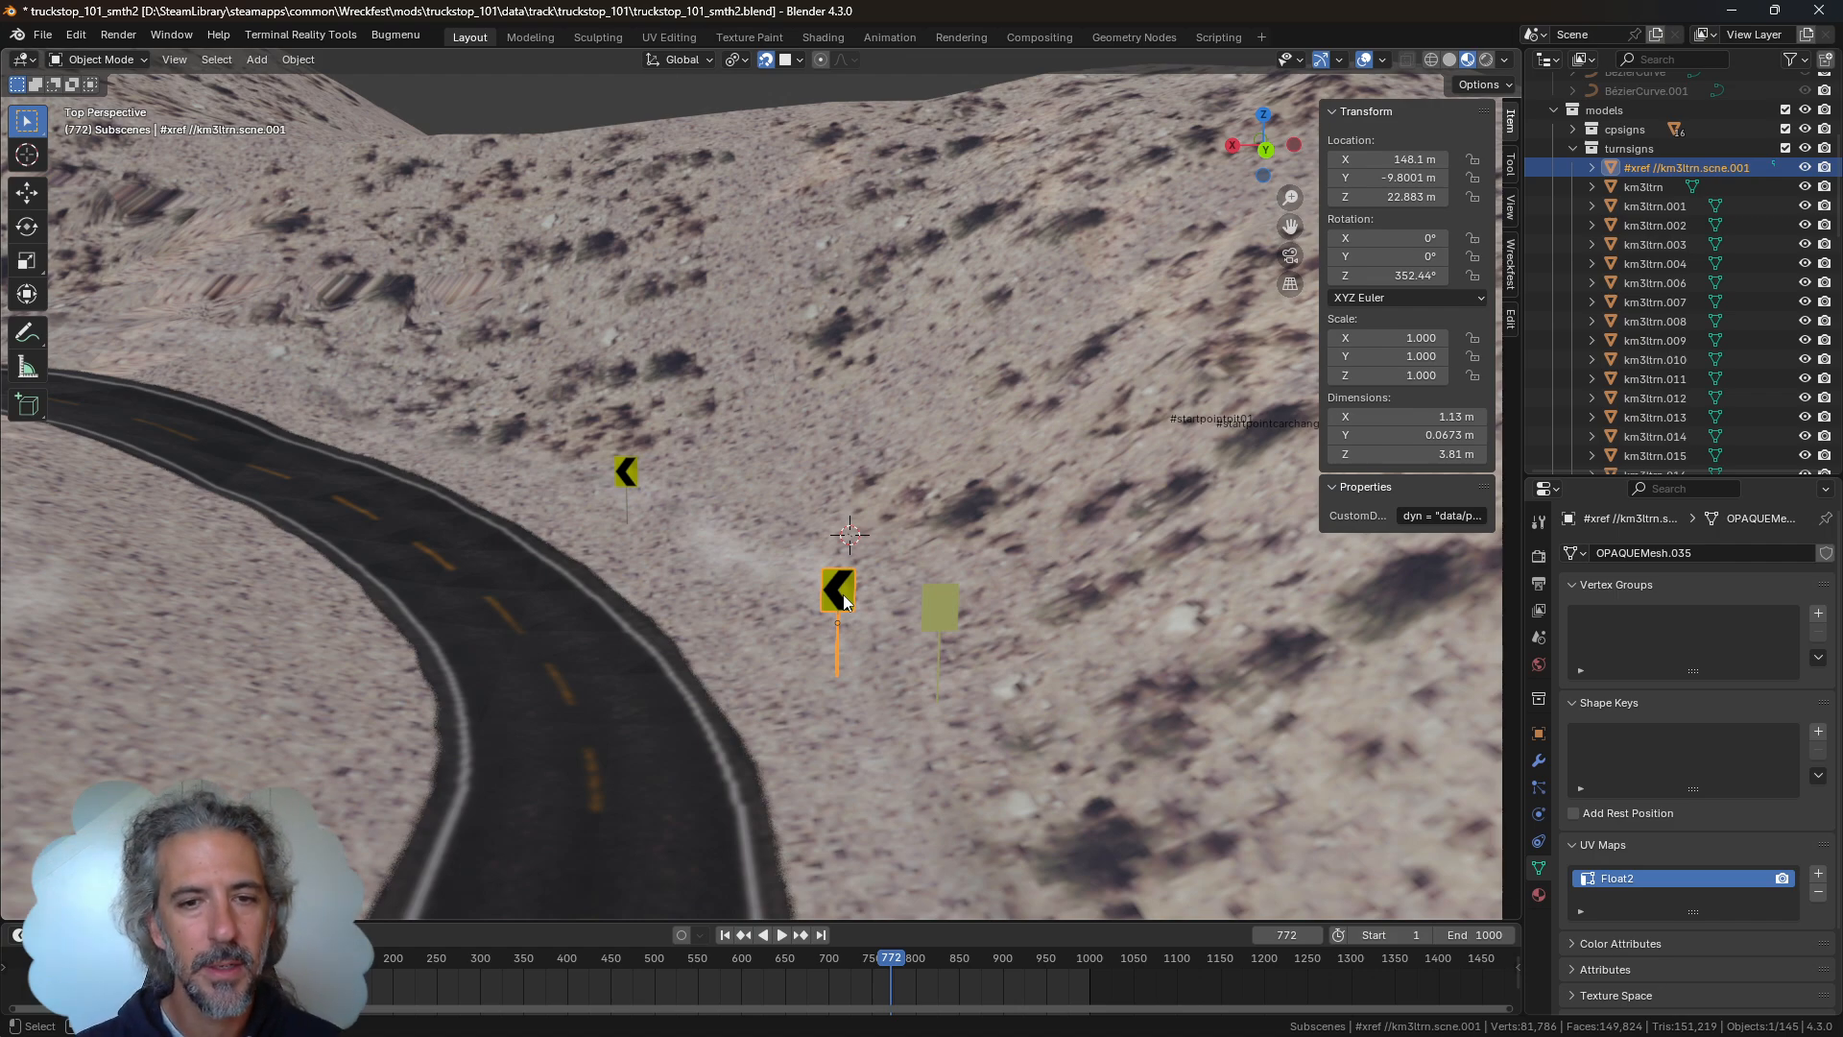
click(623, 480)
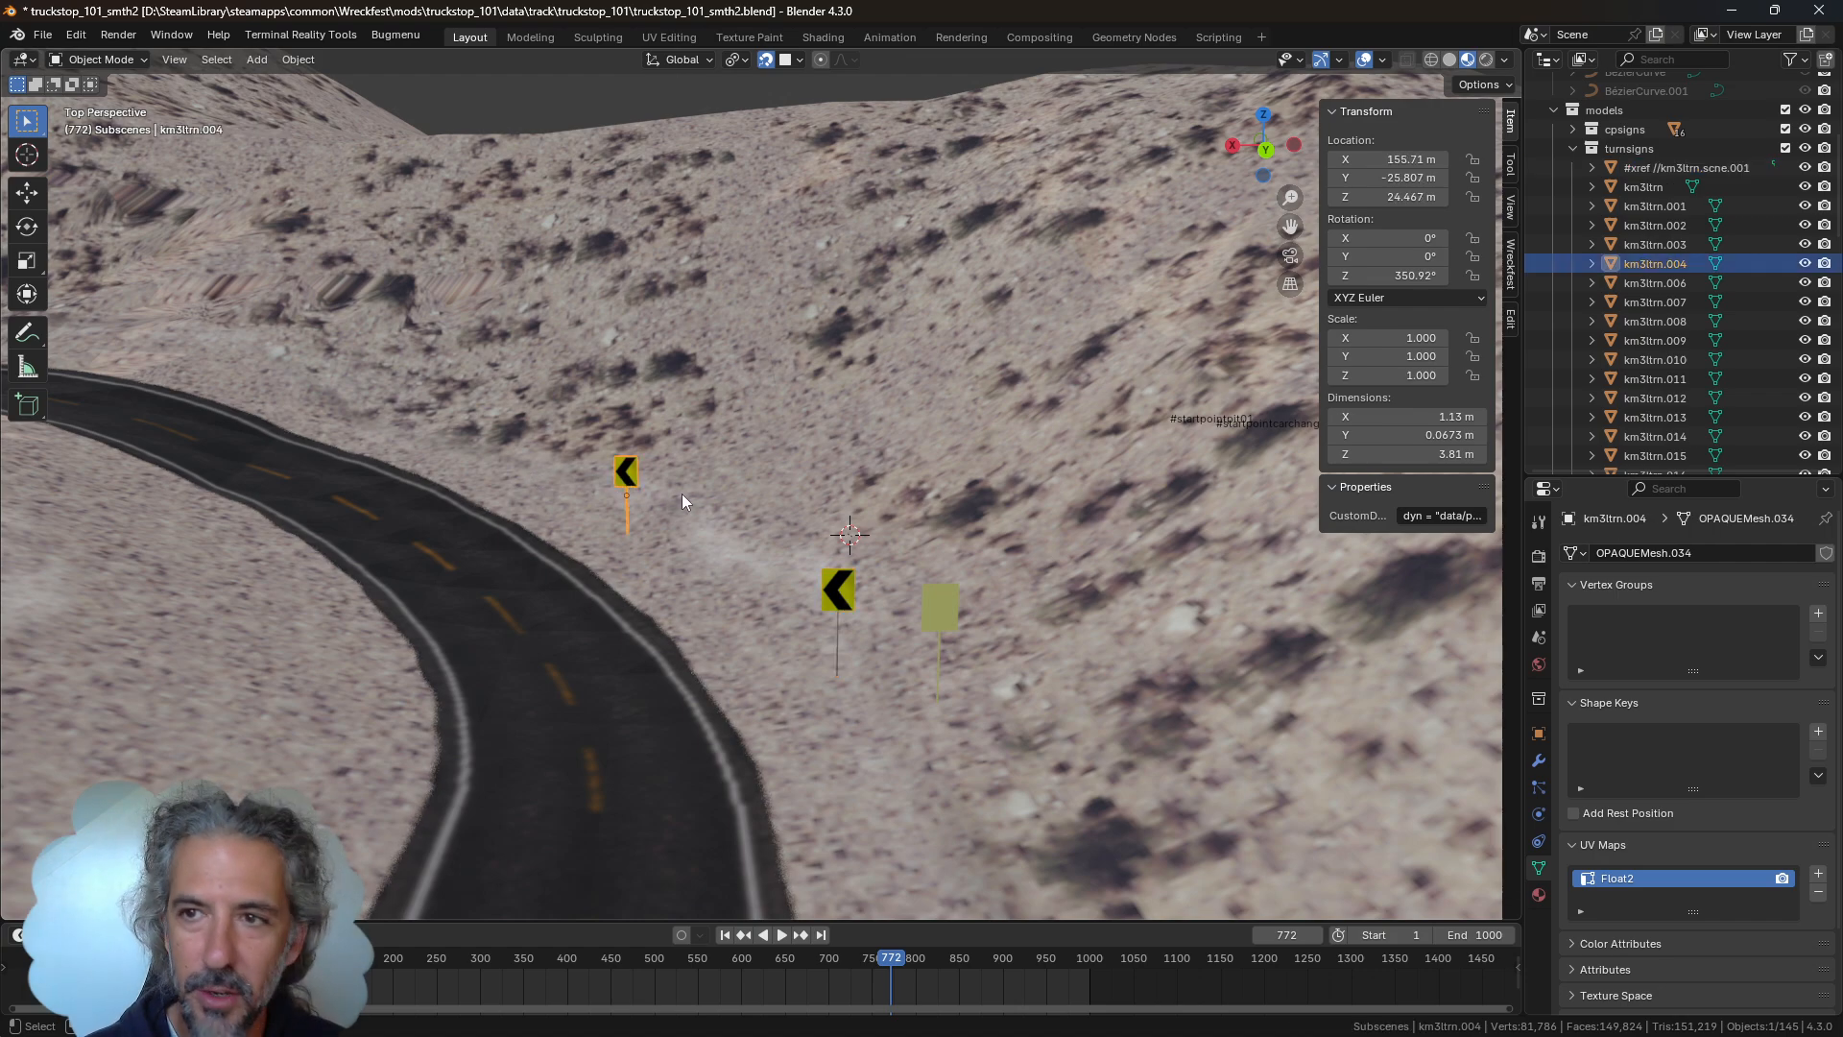
double_click(1647, 264)
key(ctrl+v)
key(Return)
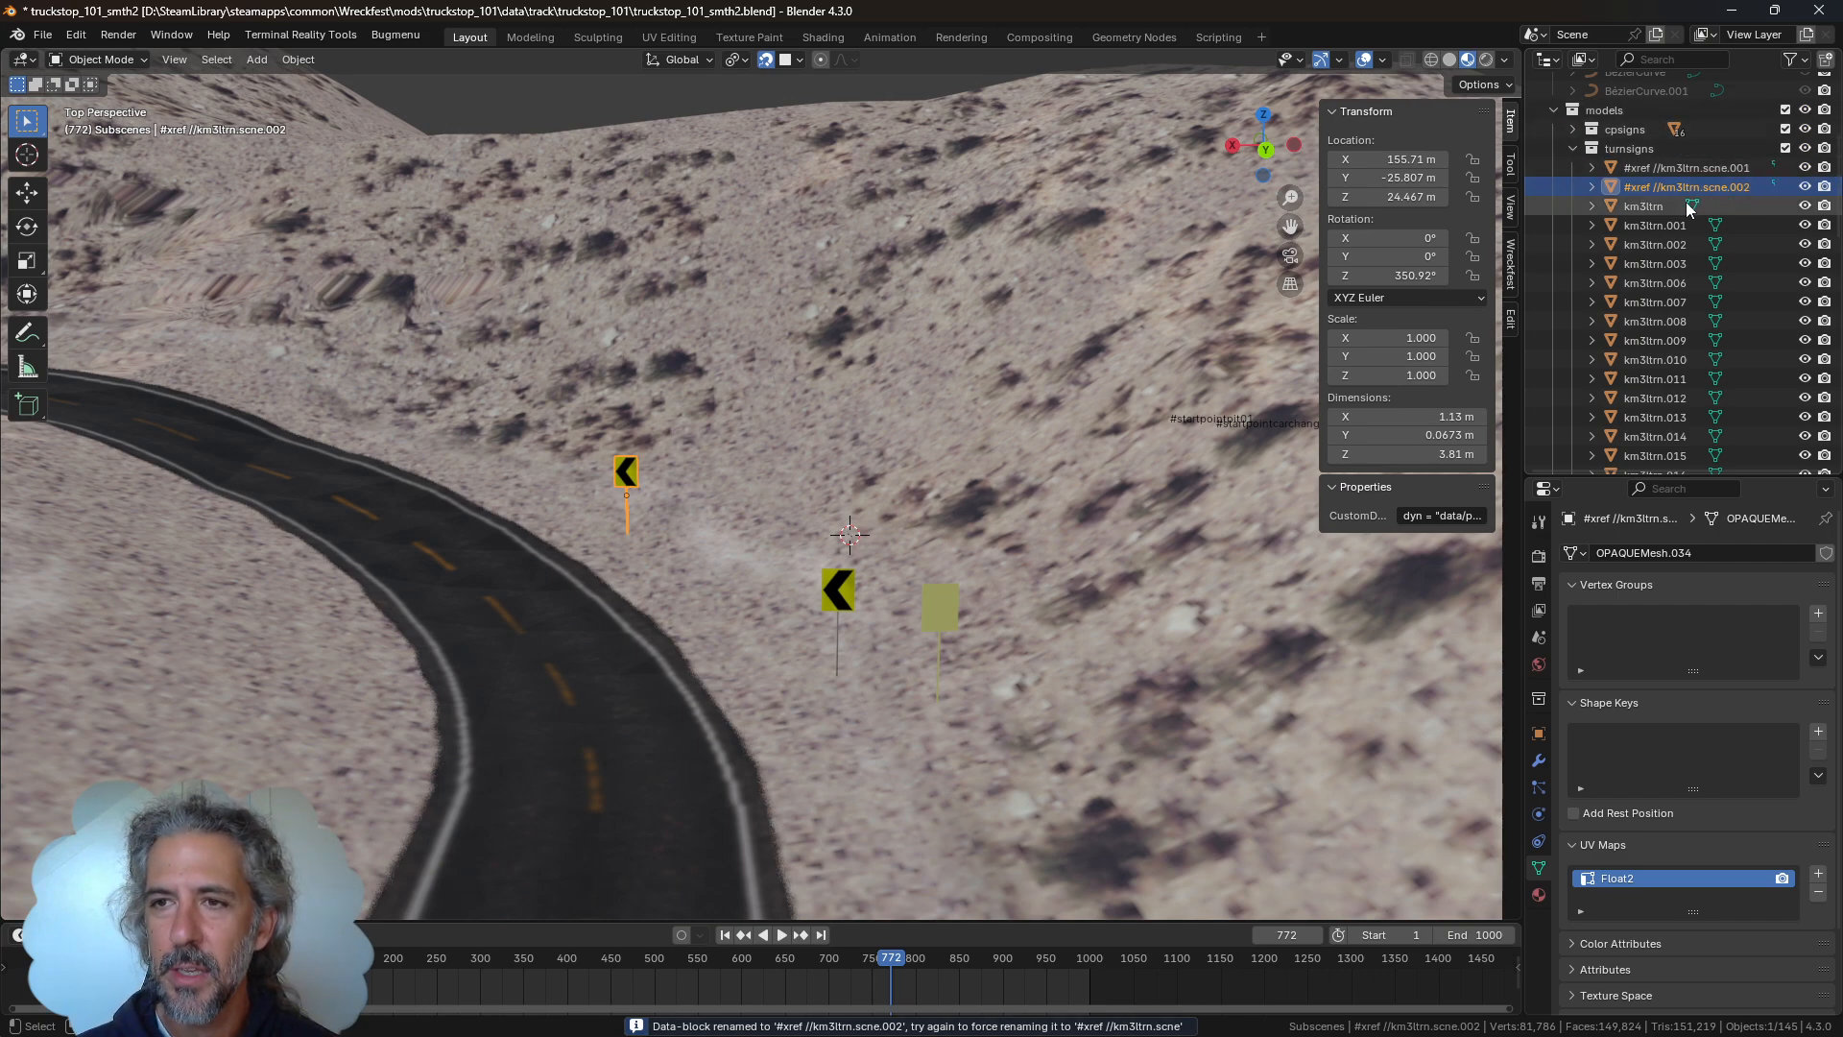
Give the turn signs km3ltrn and km3ltrn.001 the subscene reference name #xref //km3ltrn.scne
click(1657, 204)
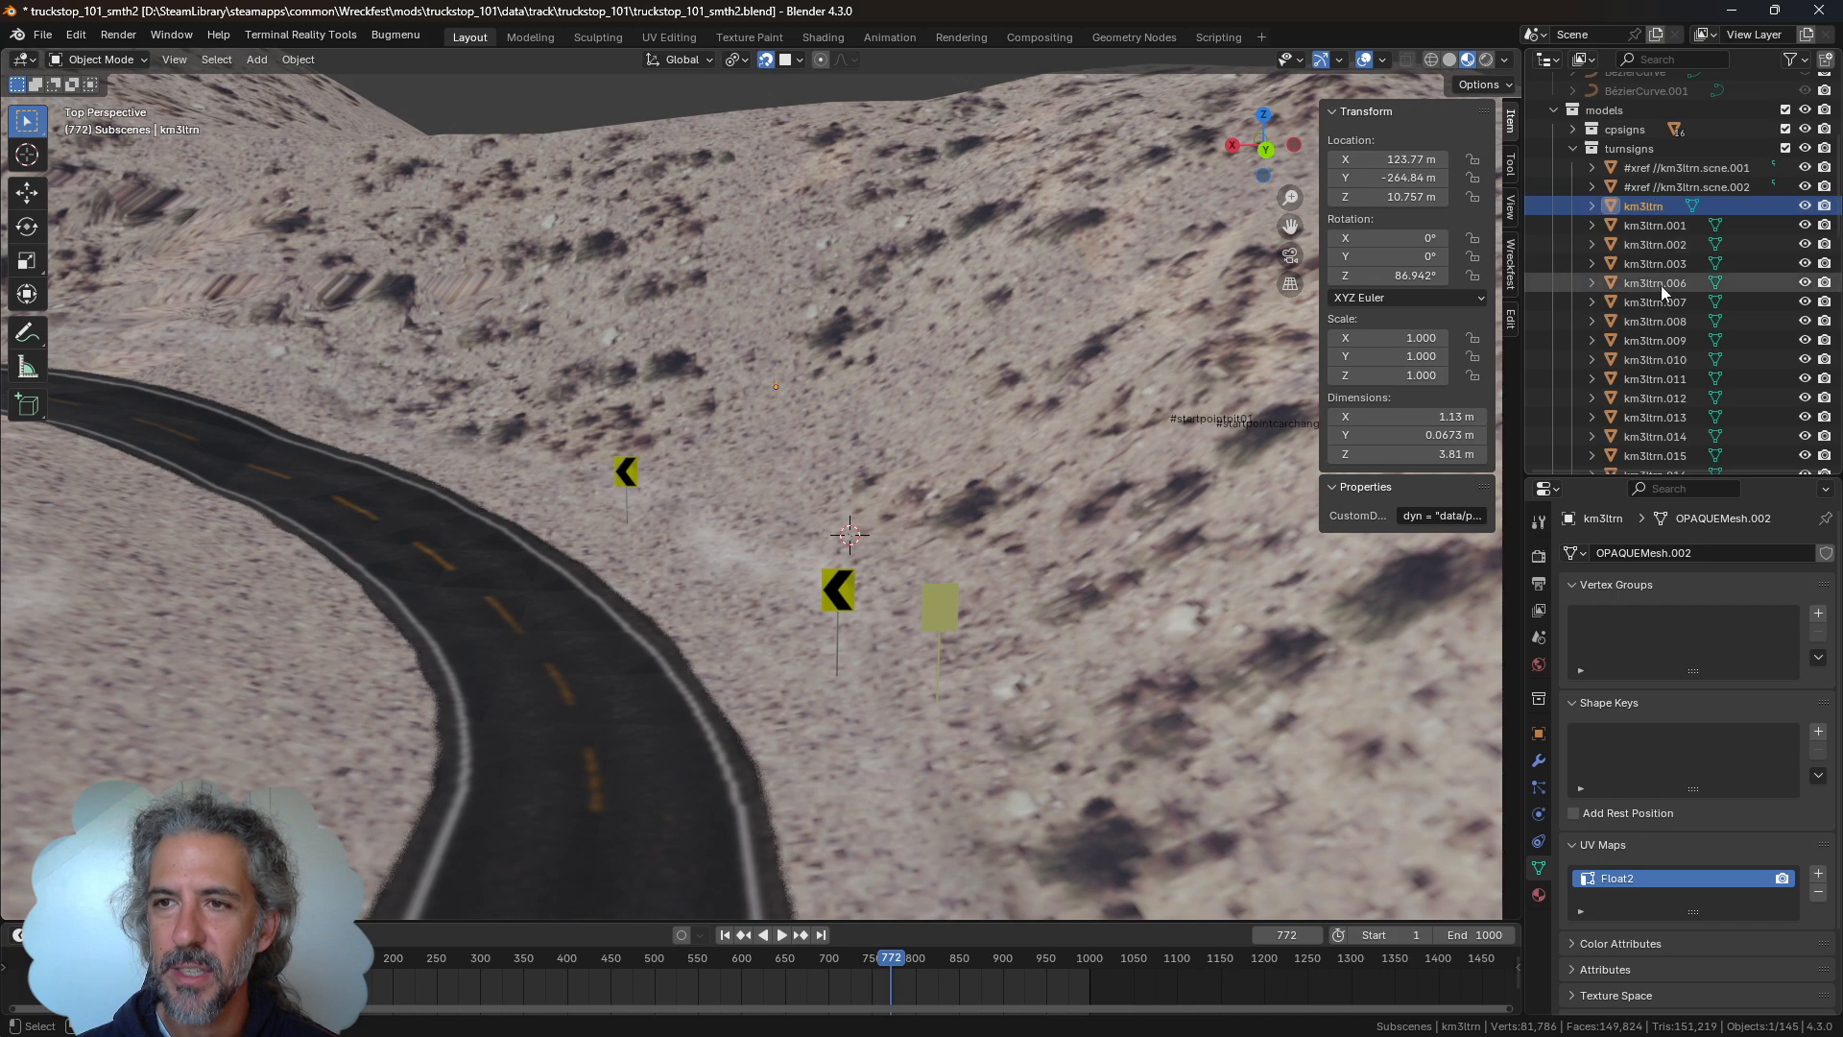
double_click(1641, 209)
key(ctrl+v)
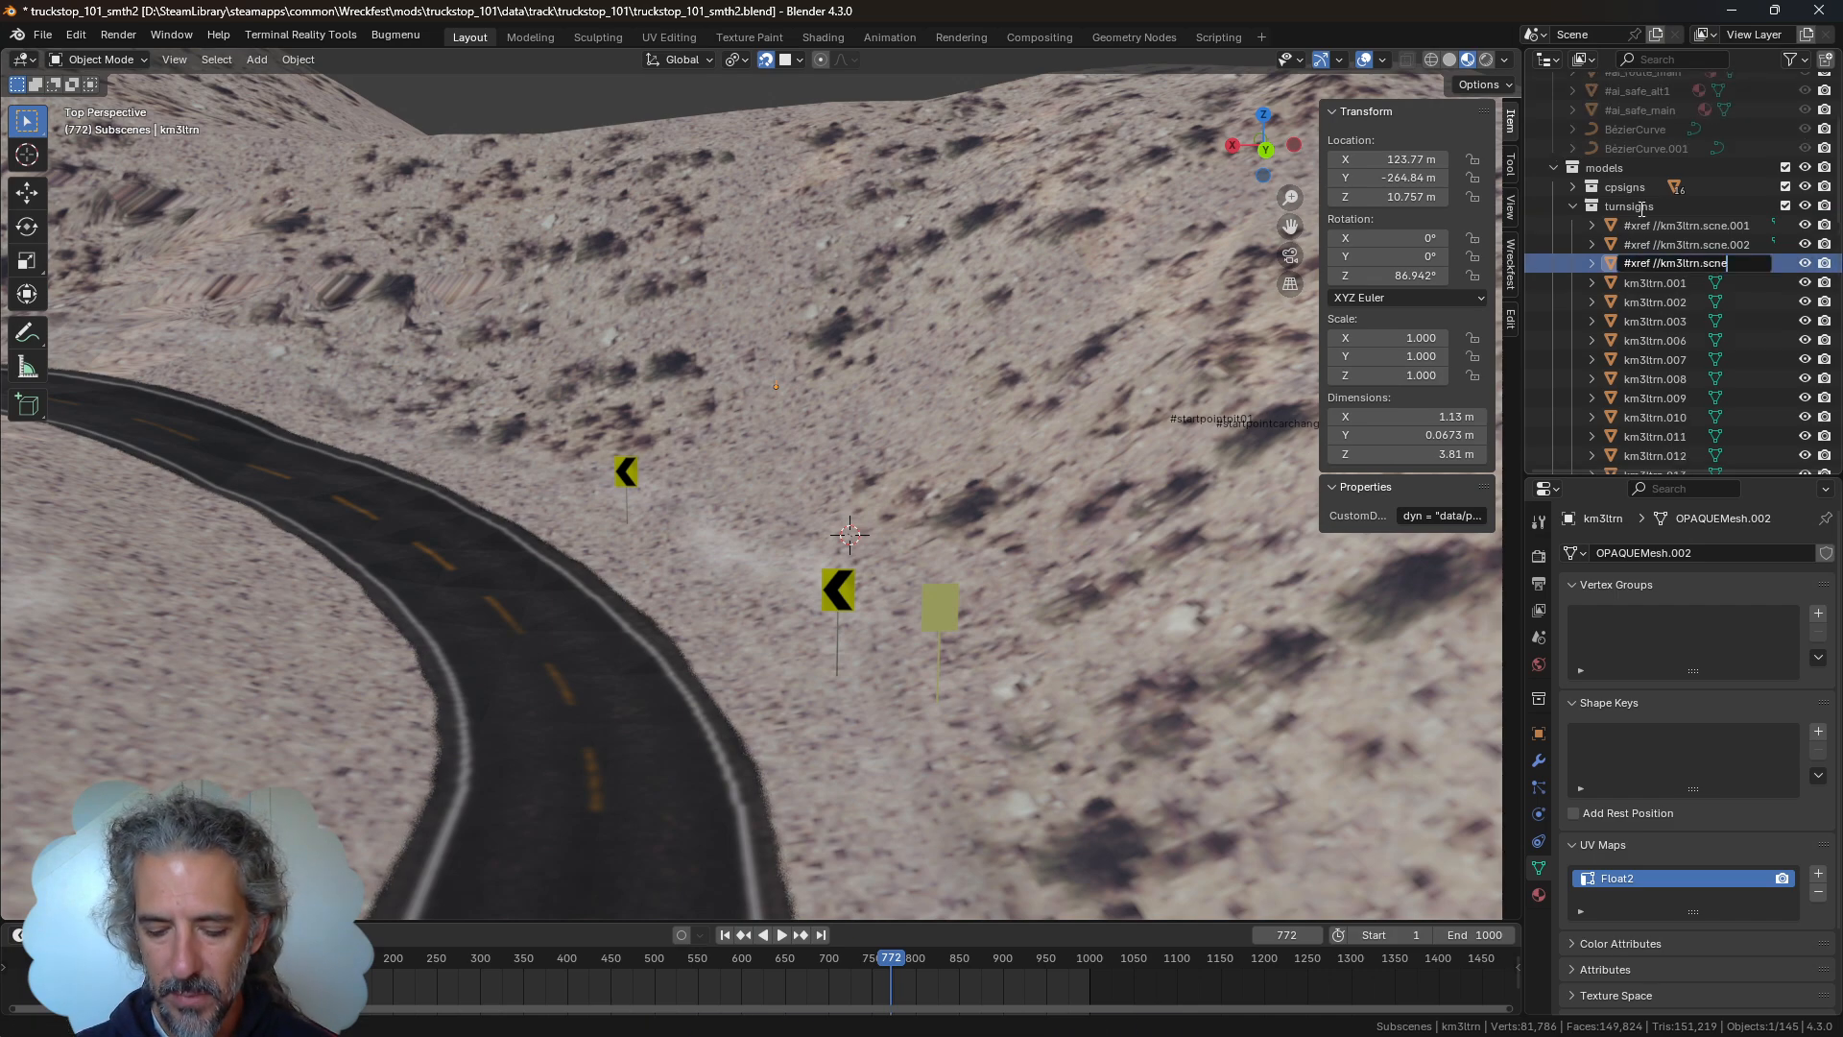
key(Return)
double_click(1667, 287)
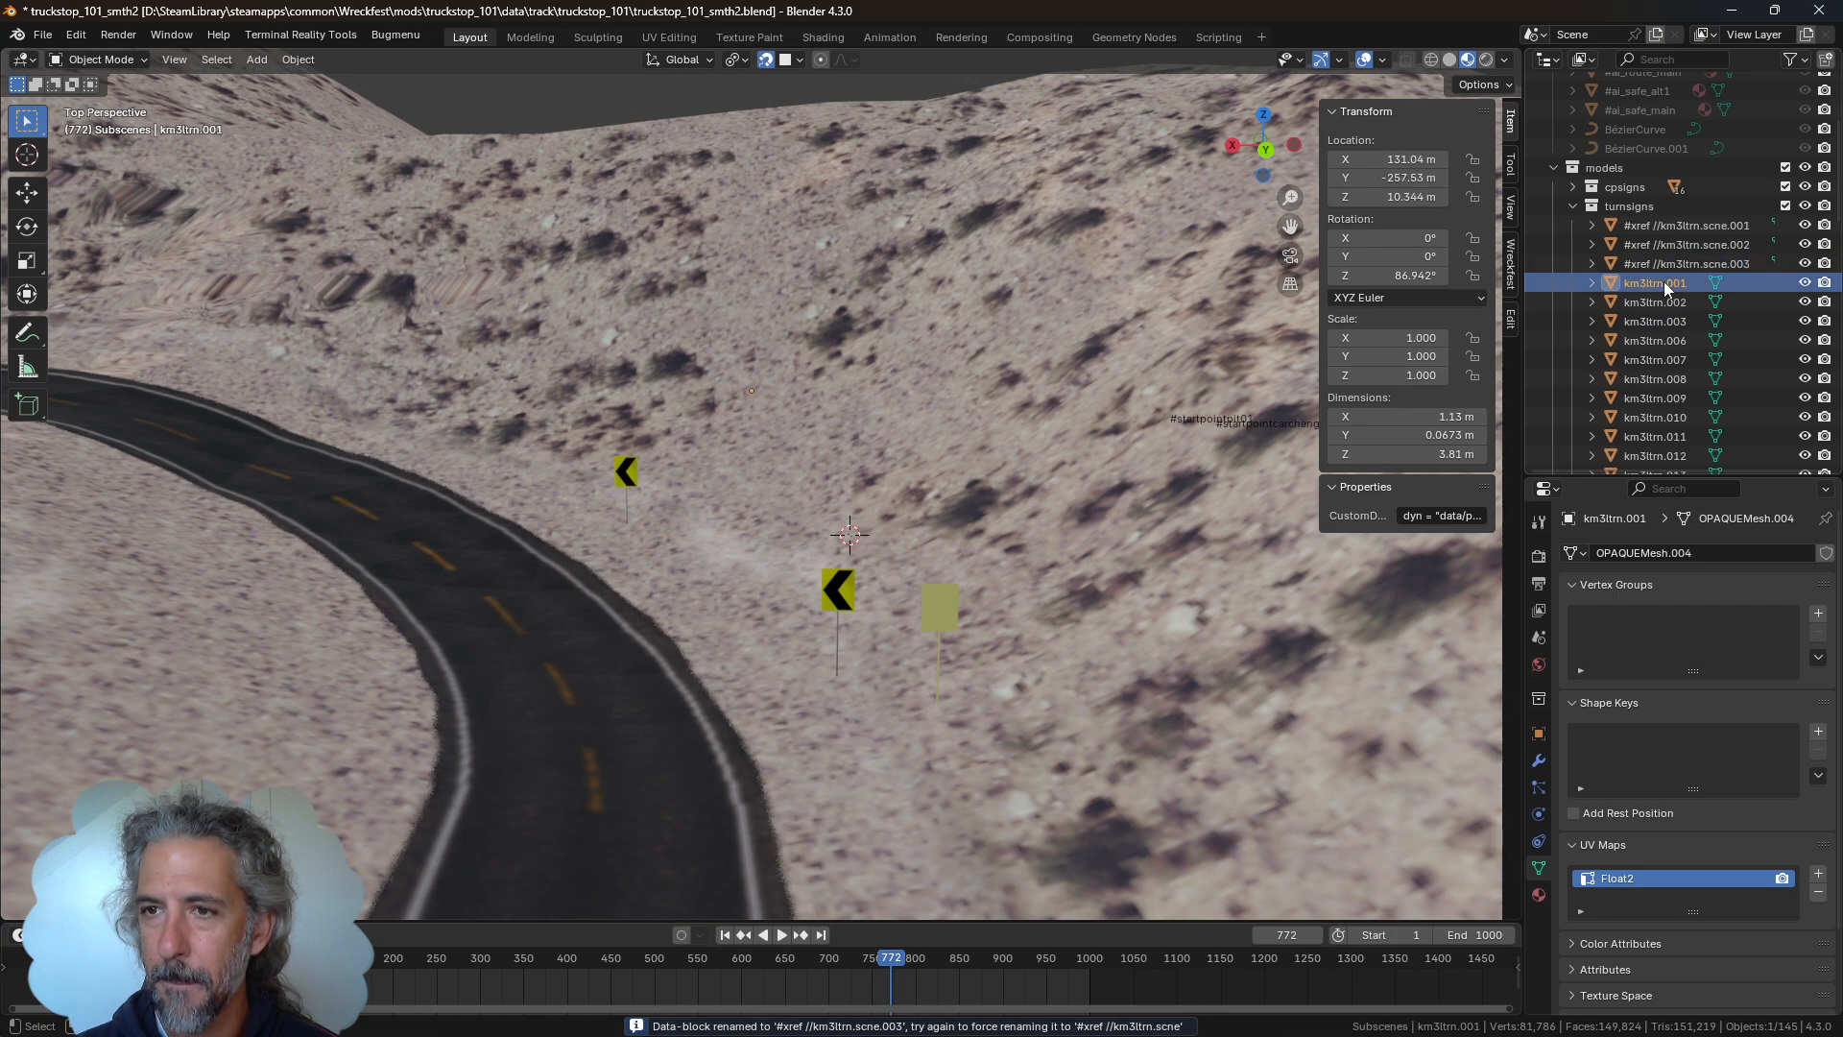
scroll(1667, 288, down, 1)
key(ctrl+v)
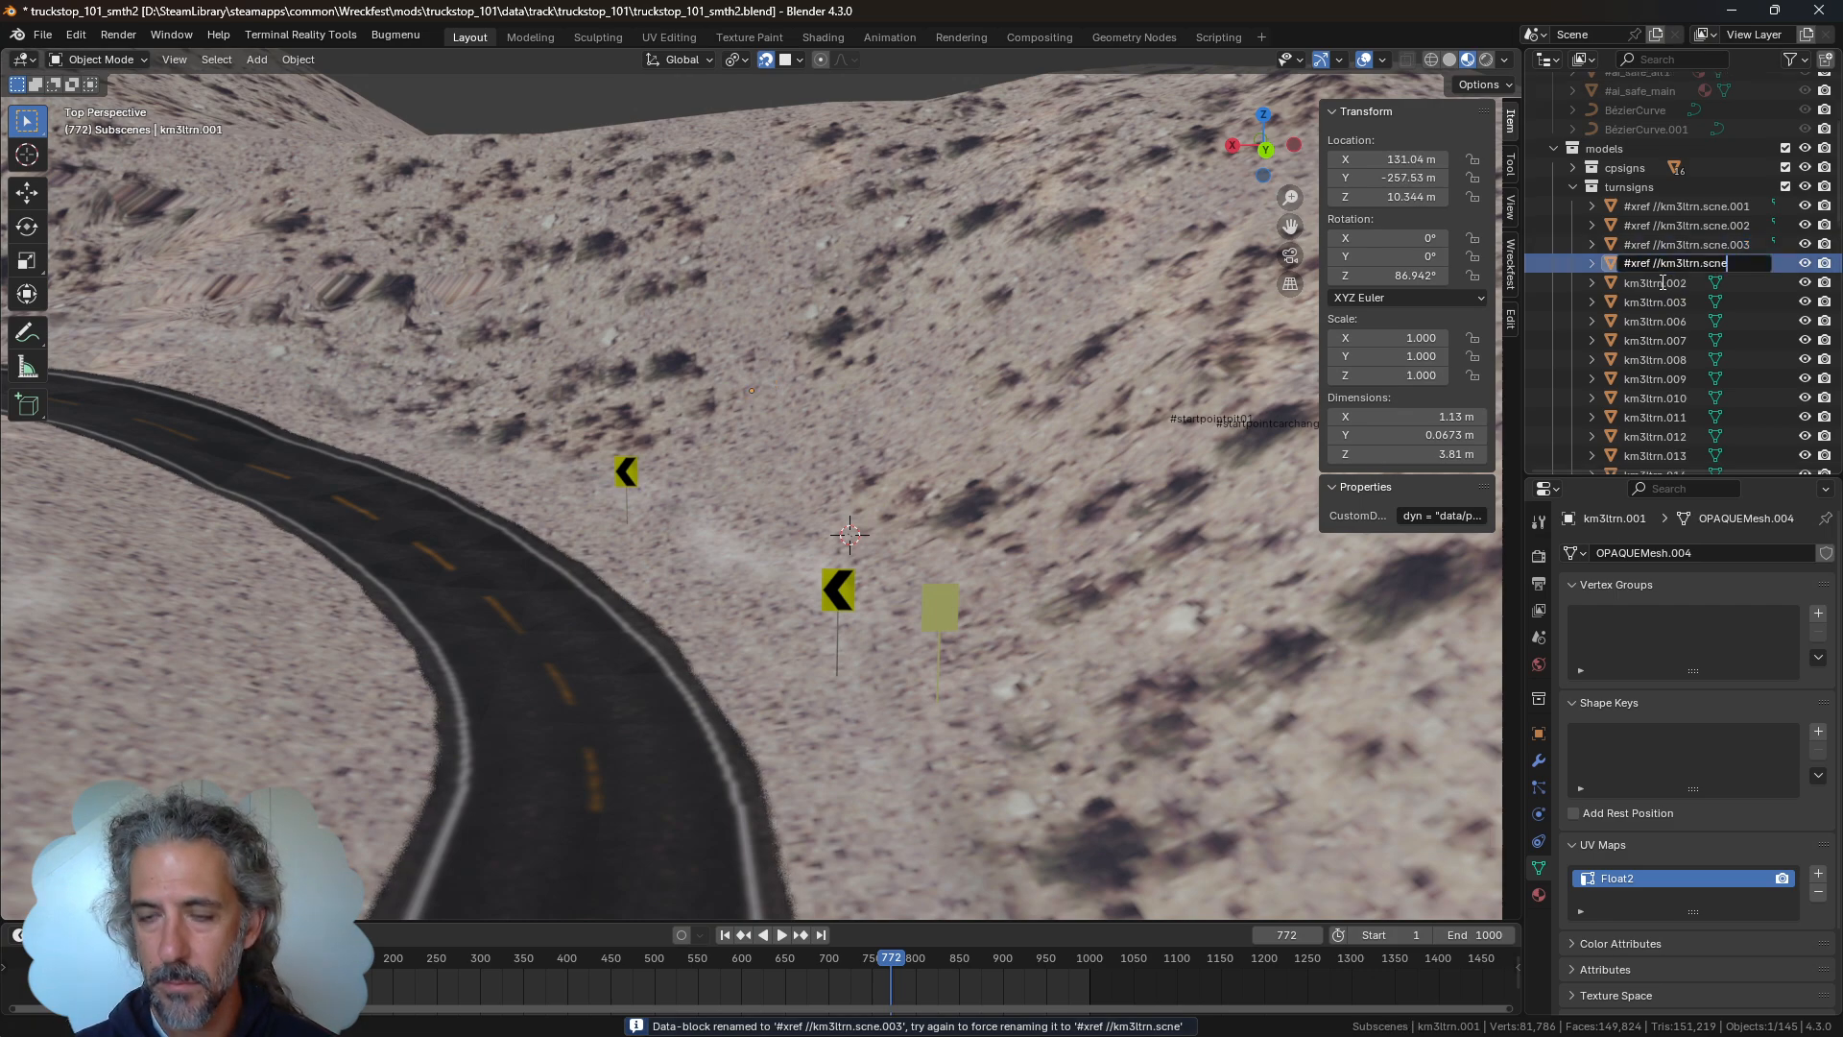
key(Return)
Rename the turn signs km3ltrn.002 and km3ltrn.003 to #xref //km3ltrn.scne
scroll(1662, 286, down, 4)
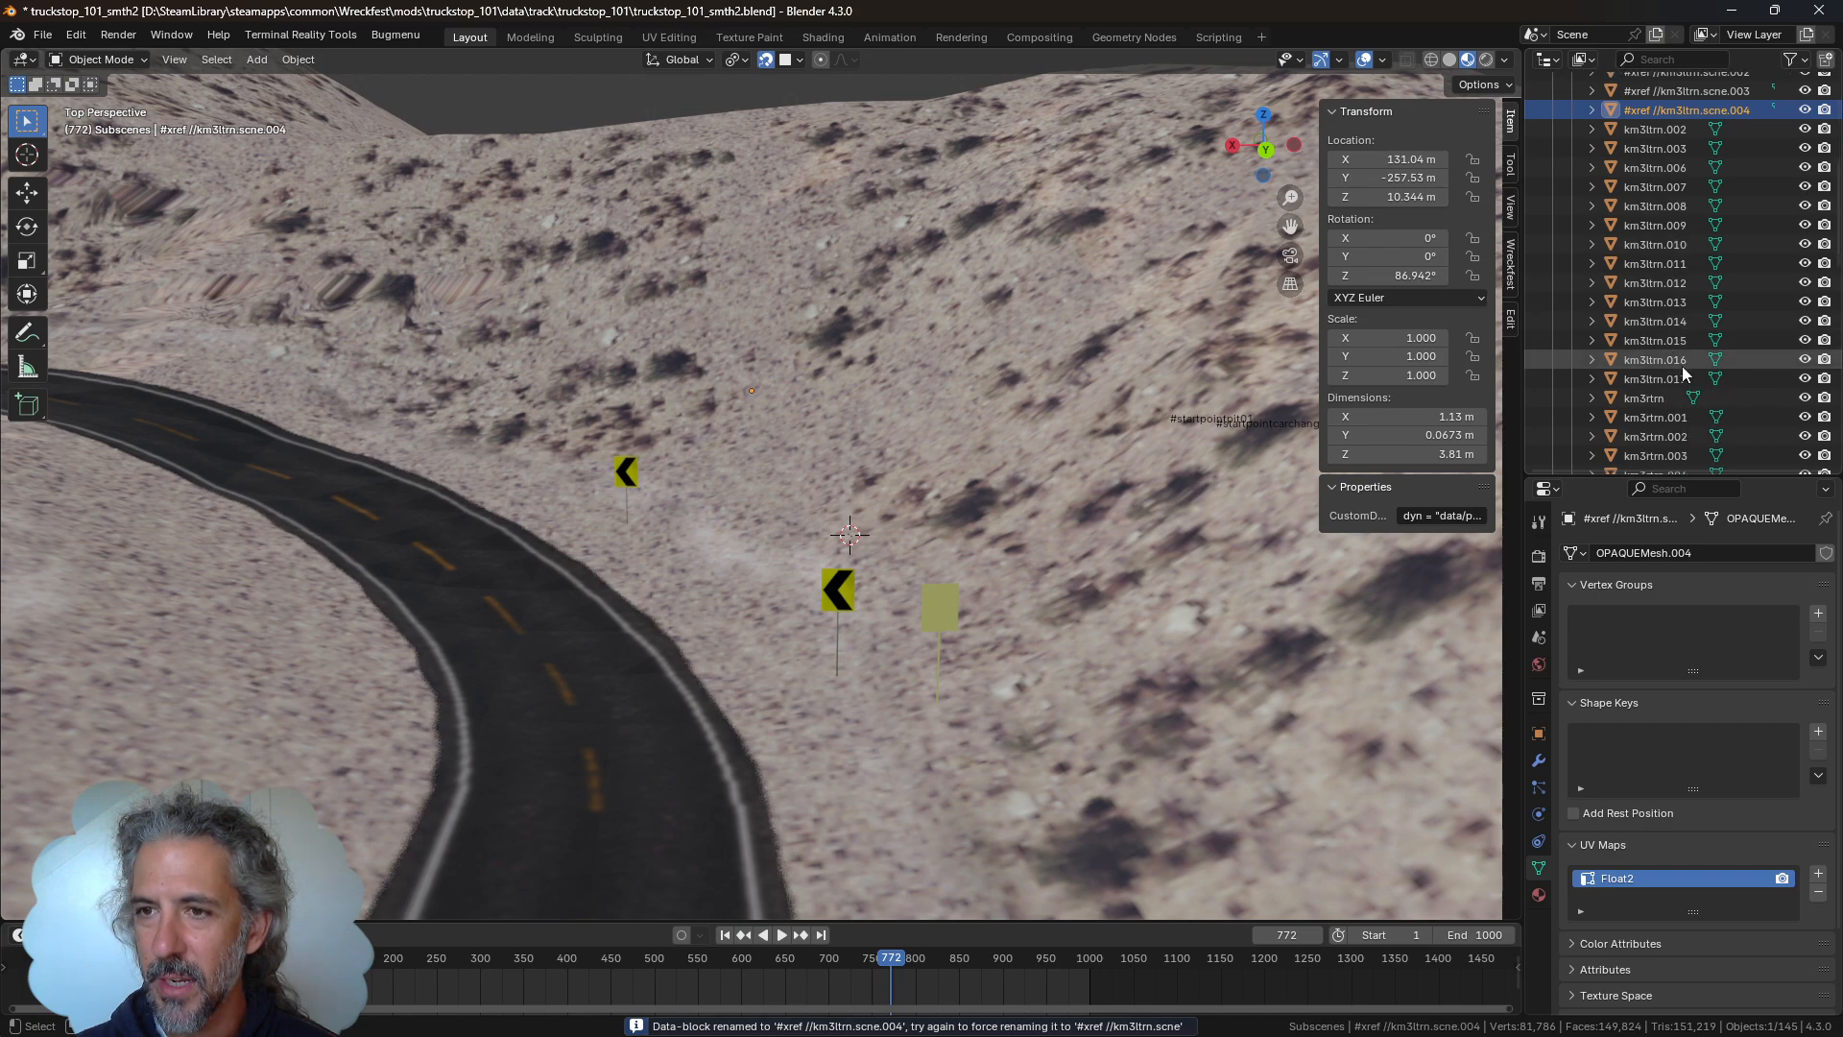
scroll(1686, 115, up, 2)
double_click(1672, 210)
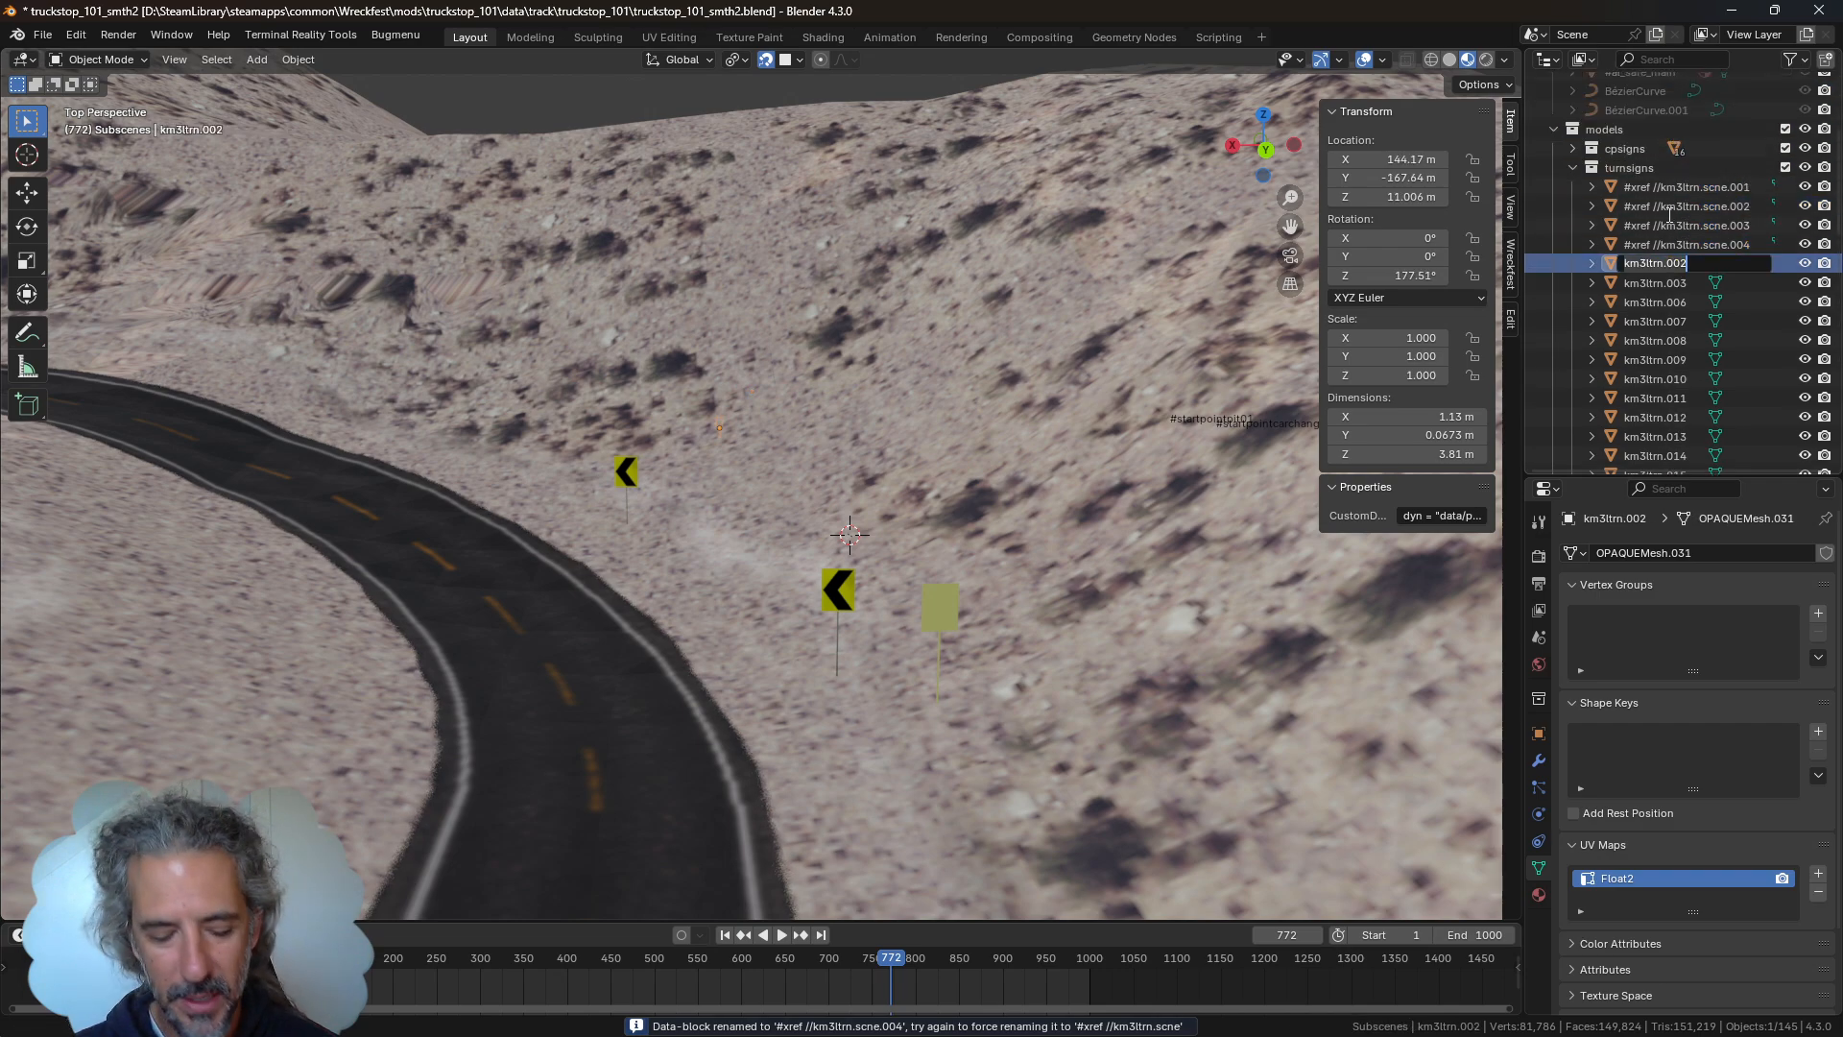
key(ctrl+v)
key(Return)
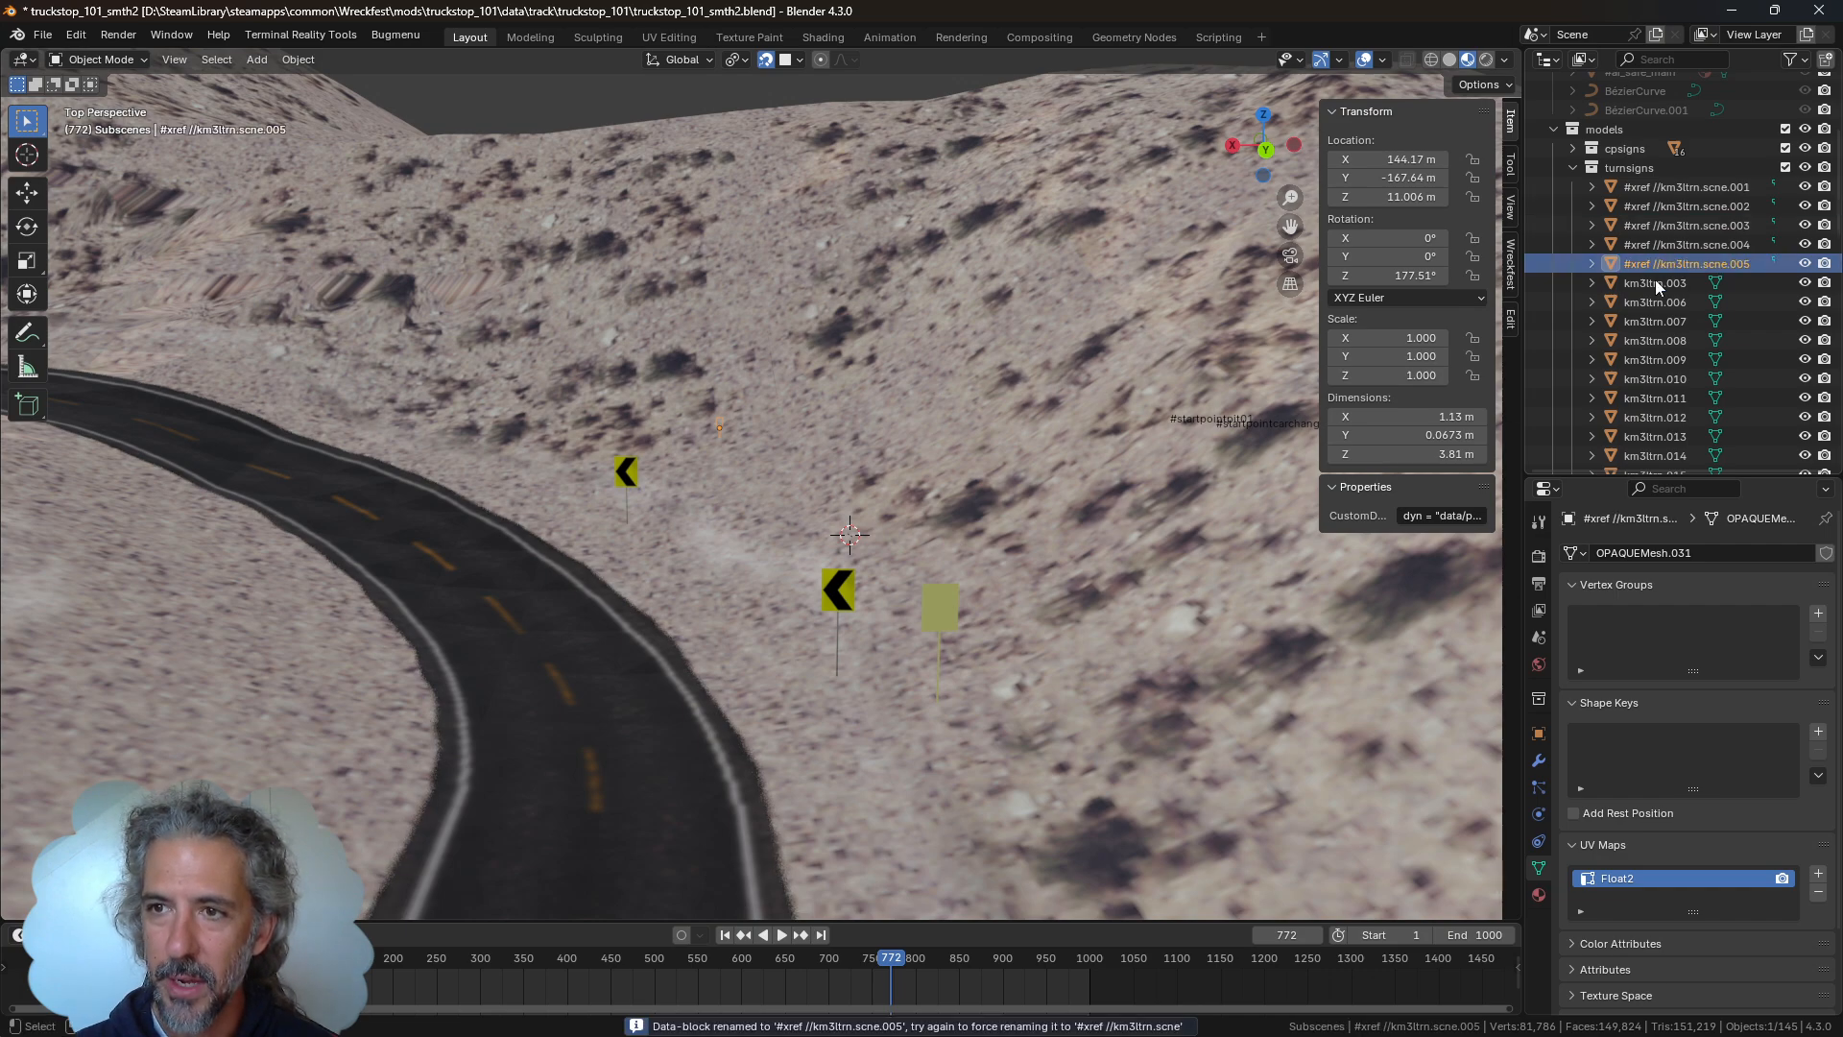
double_click(1655, 284)
key(ctrl+v)
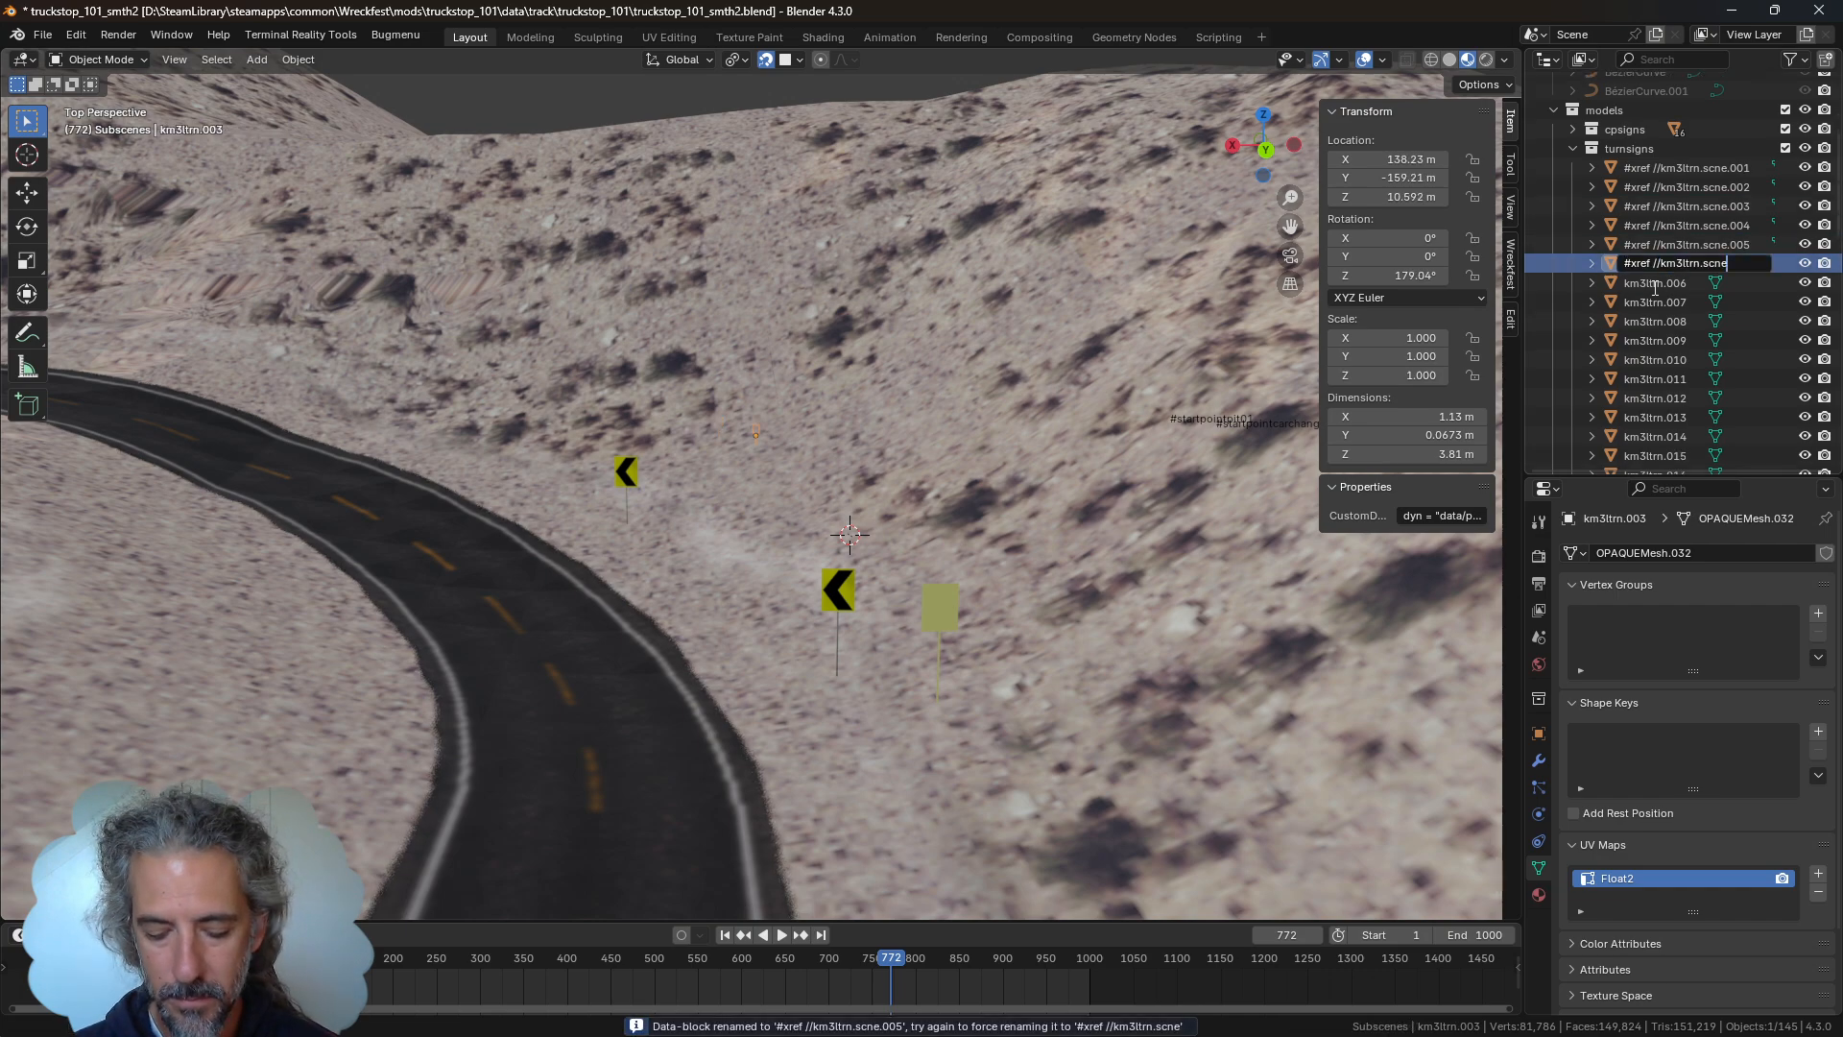
key(Return)
Rename the turn signs km3ltrn.006 and km3ltrn.007 to #xref //km3ltrn.scne
double_click(1655, 284)
key(ctrl+v)
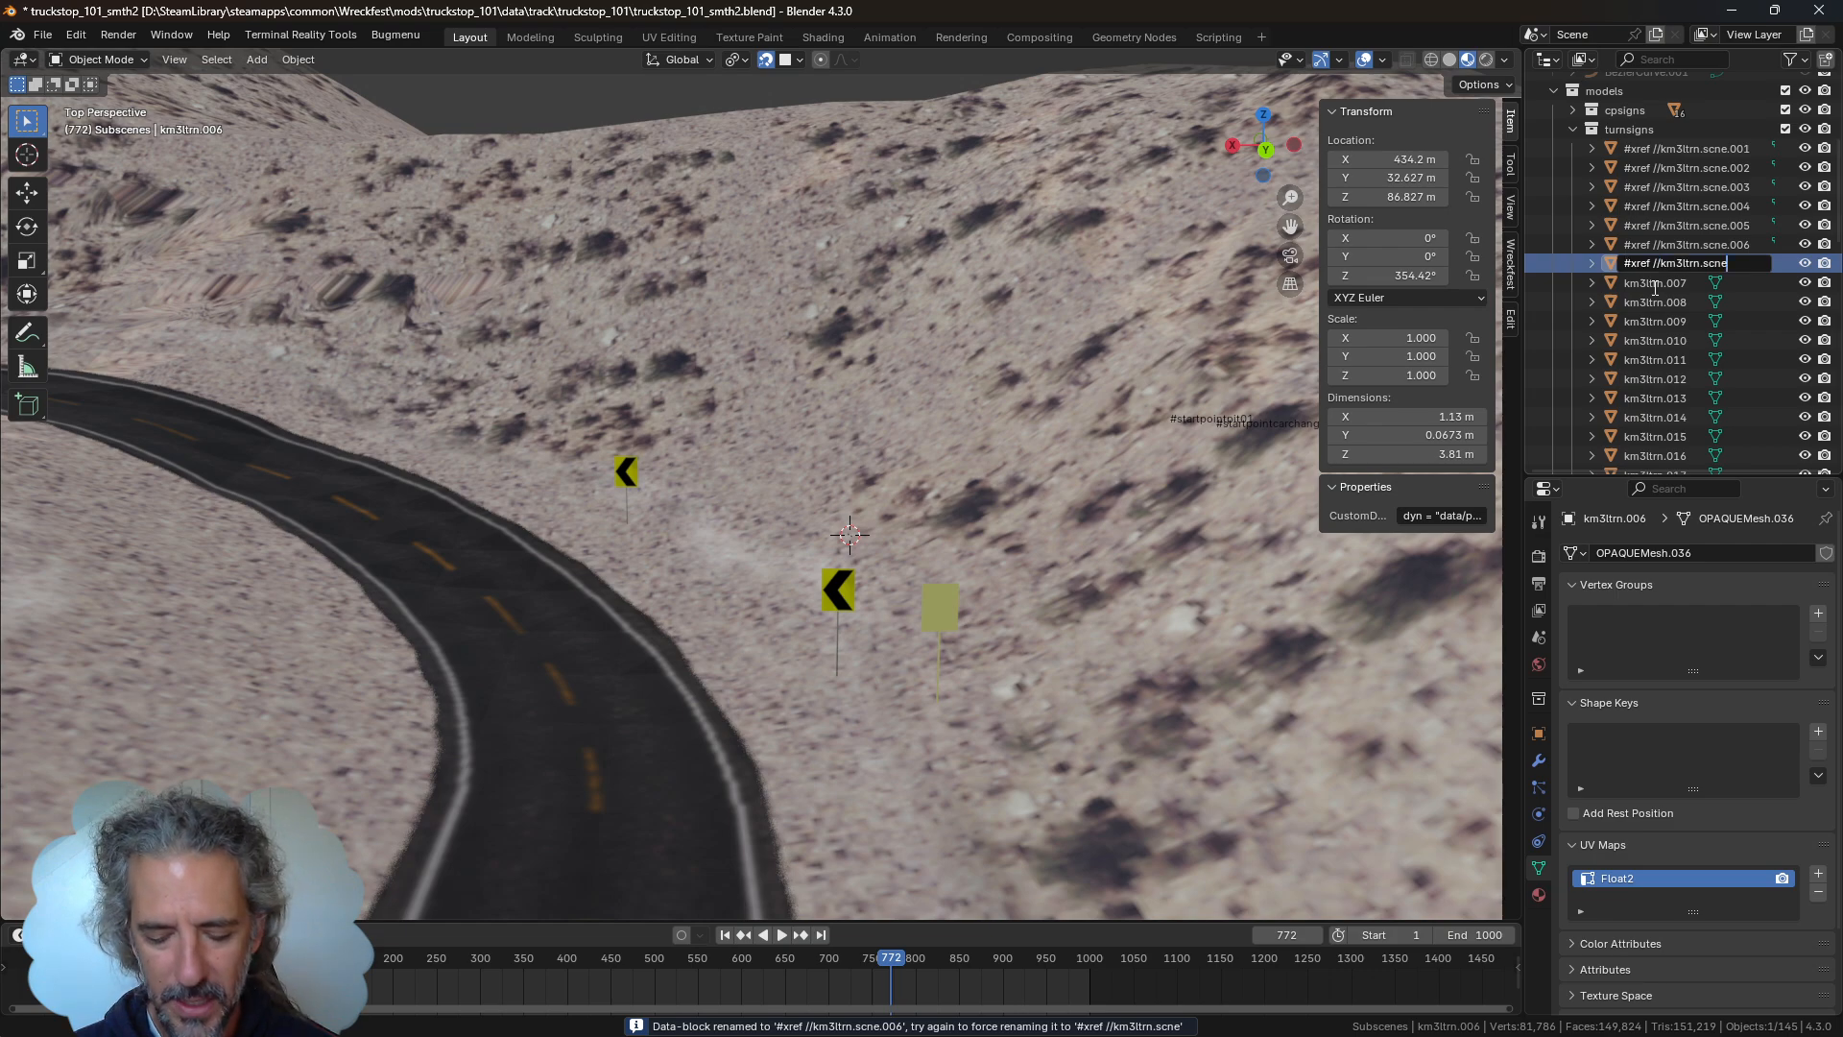
key(Return)
double_click(1655, 286)
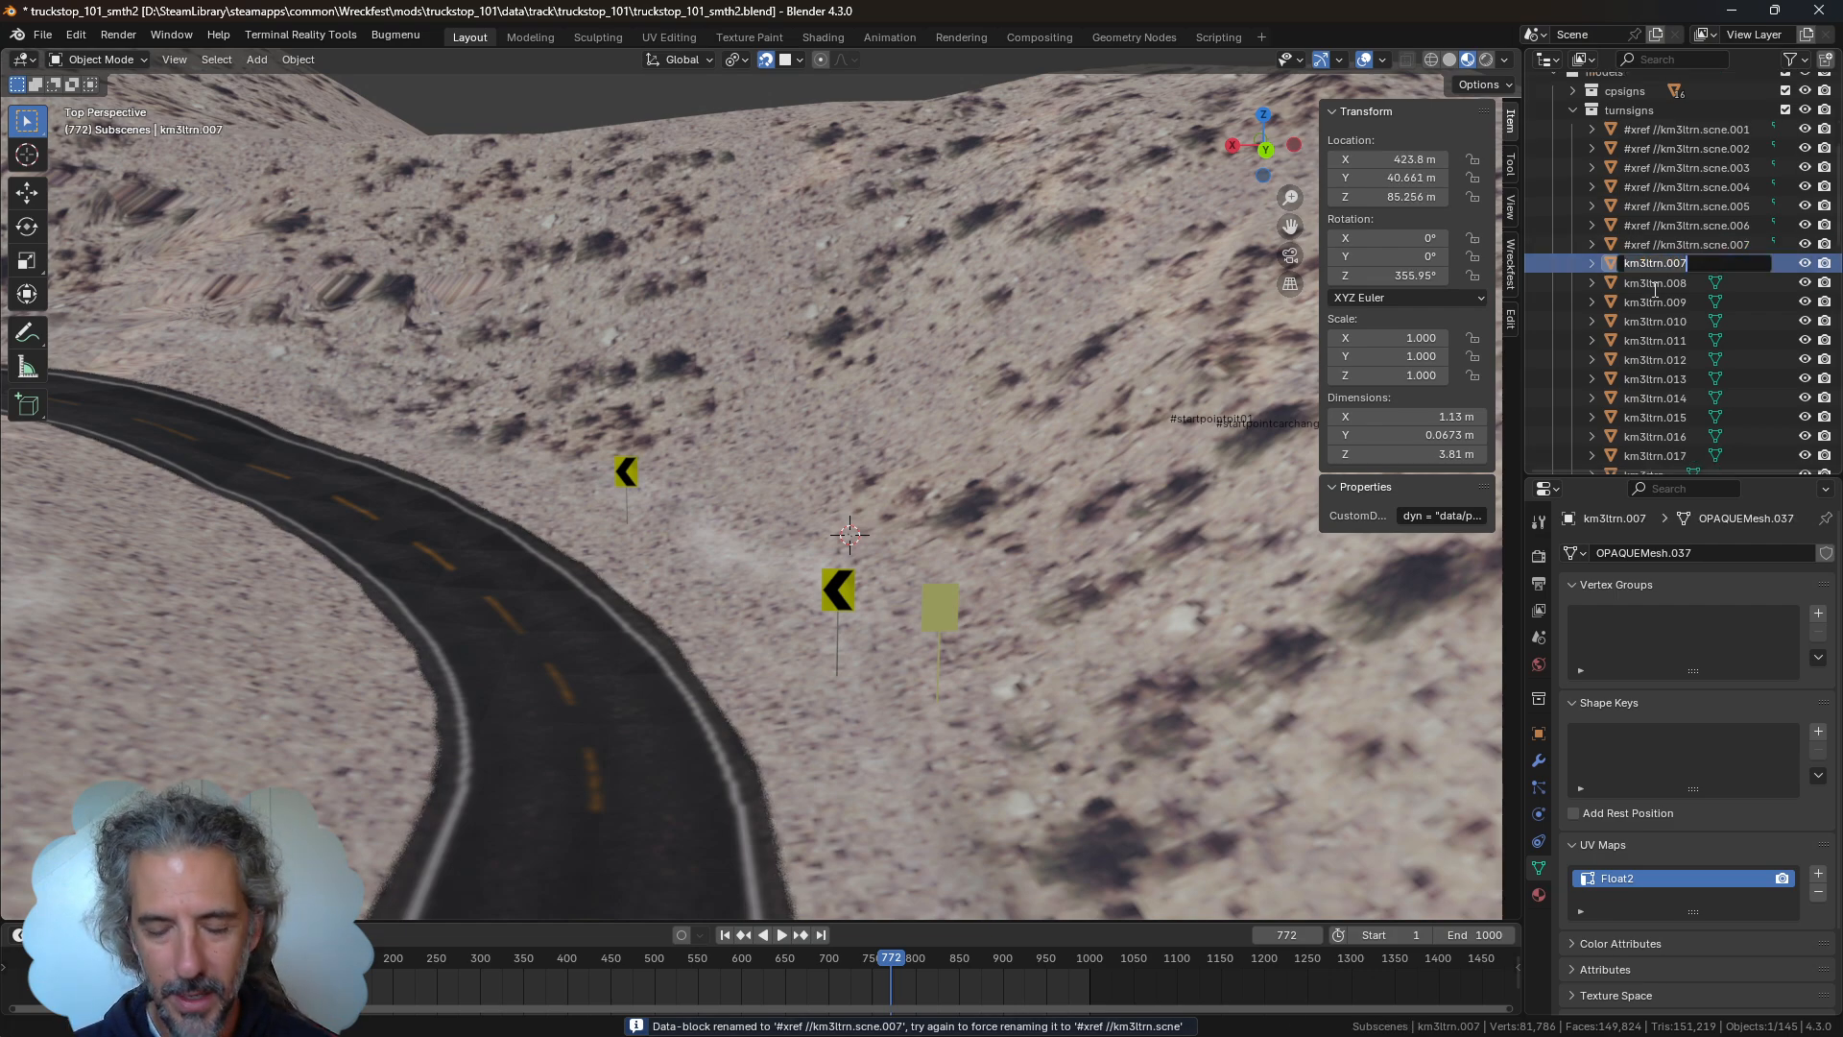
key(ctrl+v)
key(Return)
Rename the turn signs km3ltrn.008 and km3ltrn.009 to #xref //km3ltrn.scne
double_click(1655, 286)
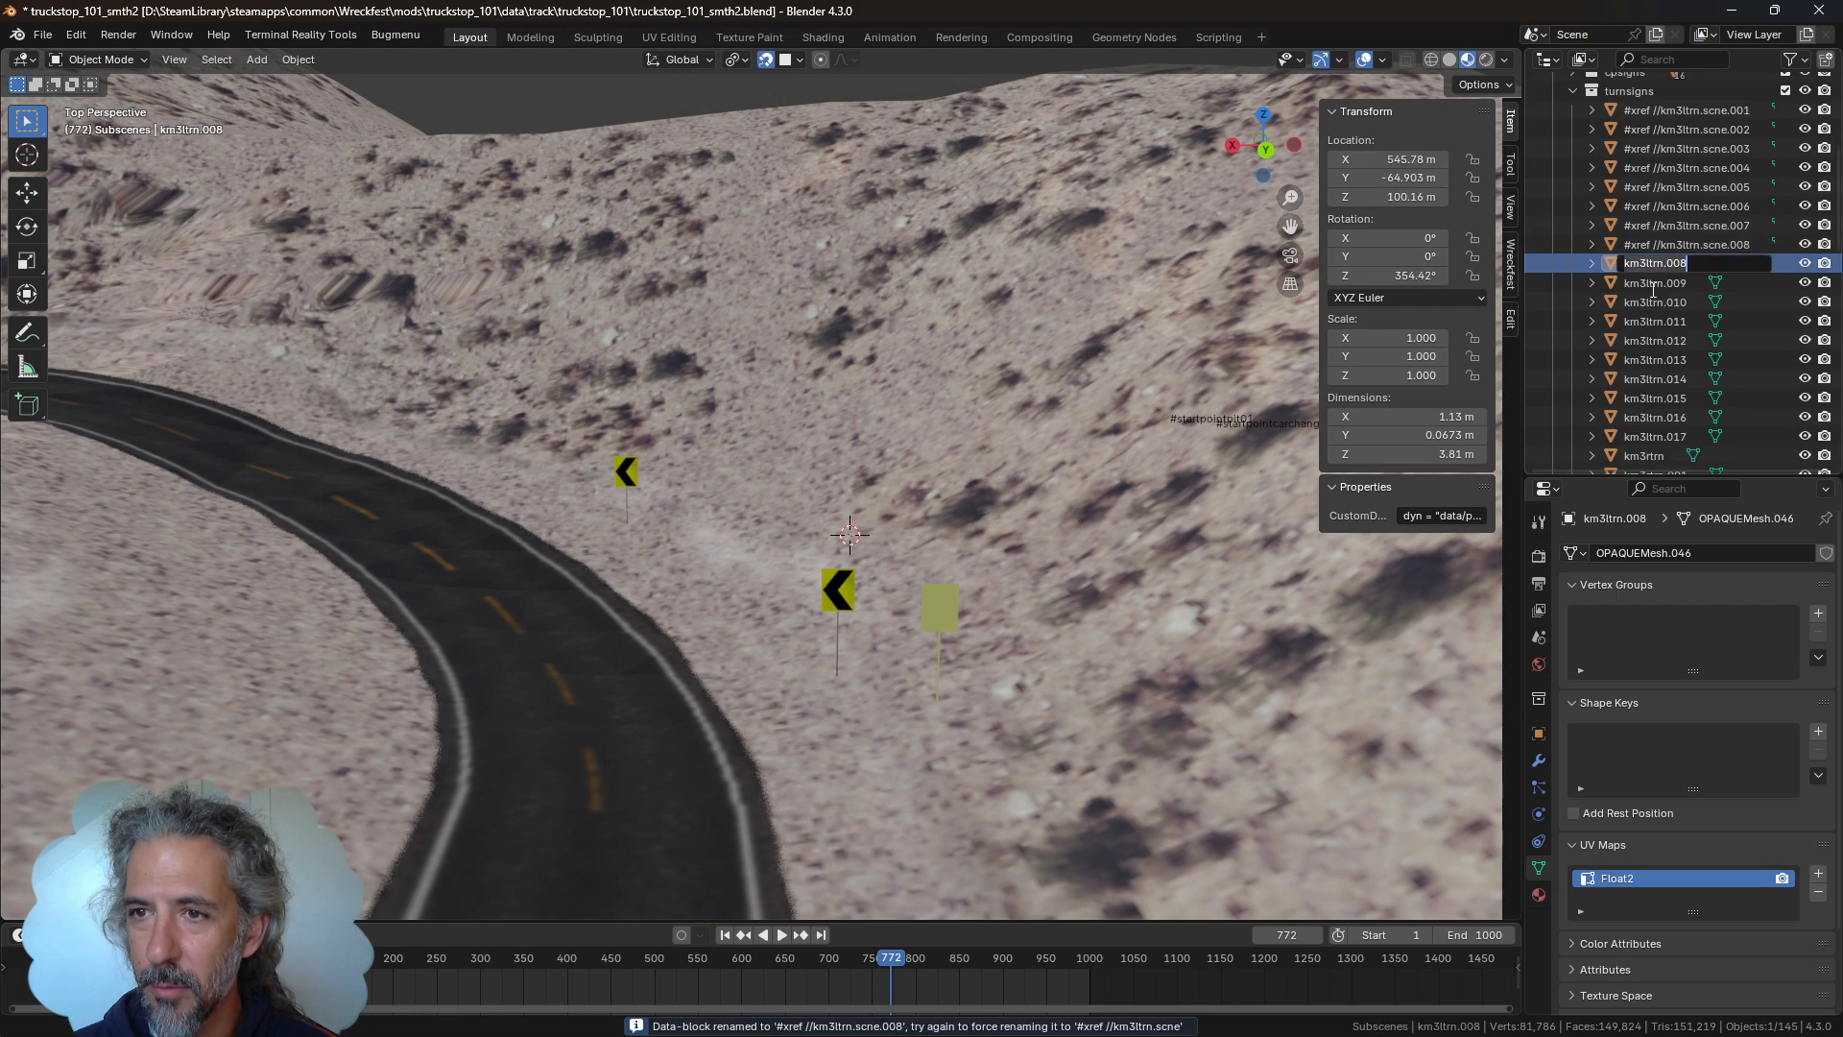
key(ctrl+v)
key(Return)
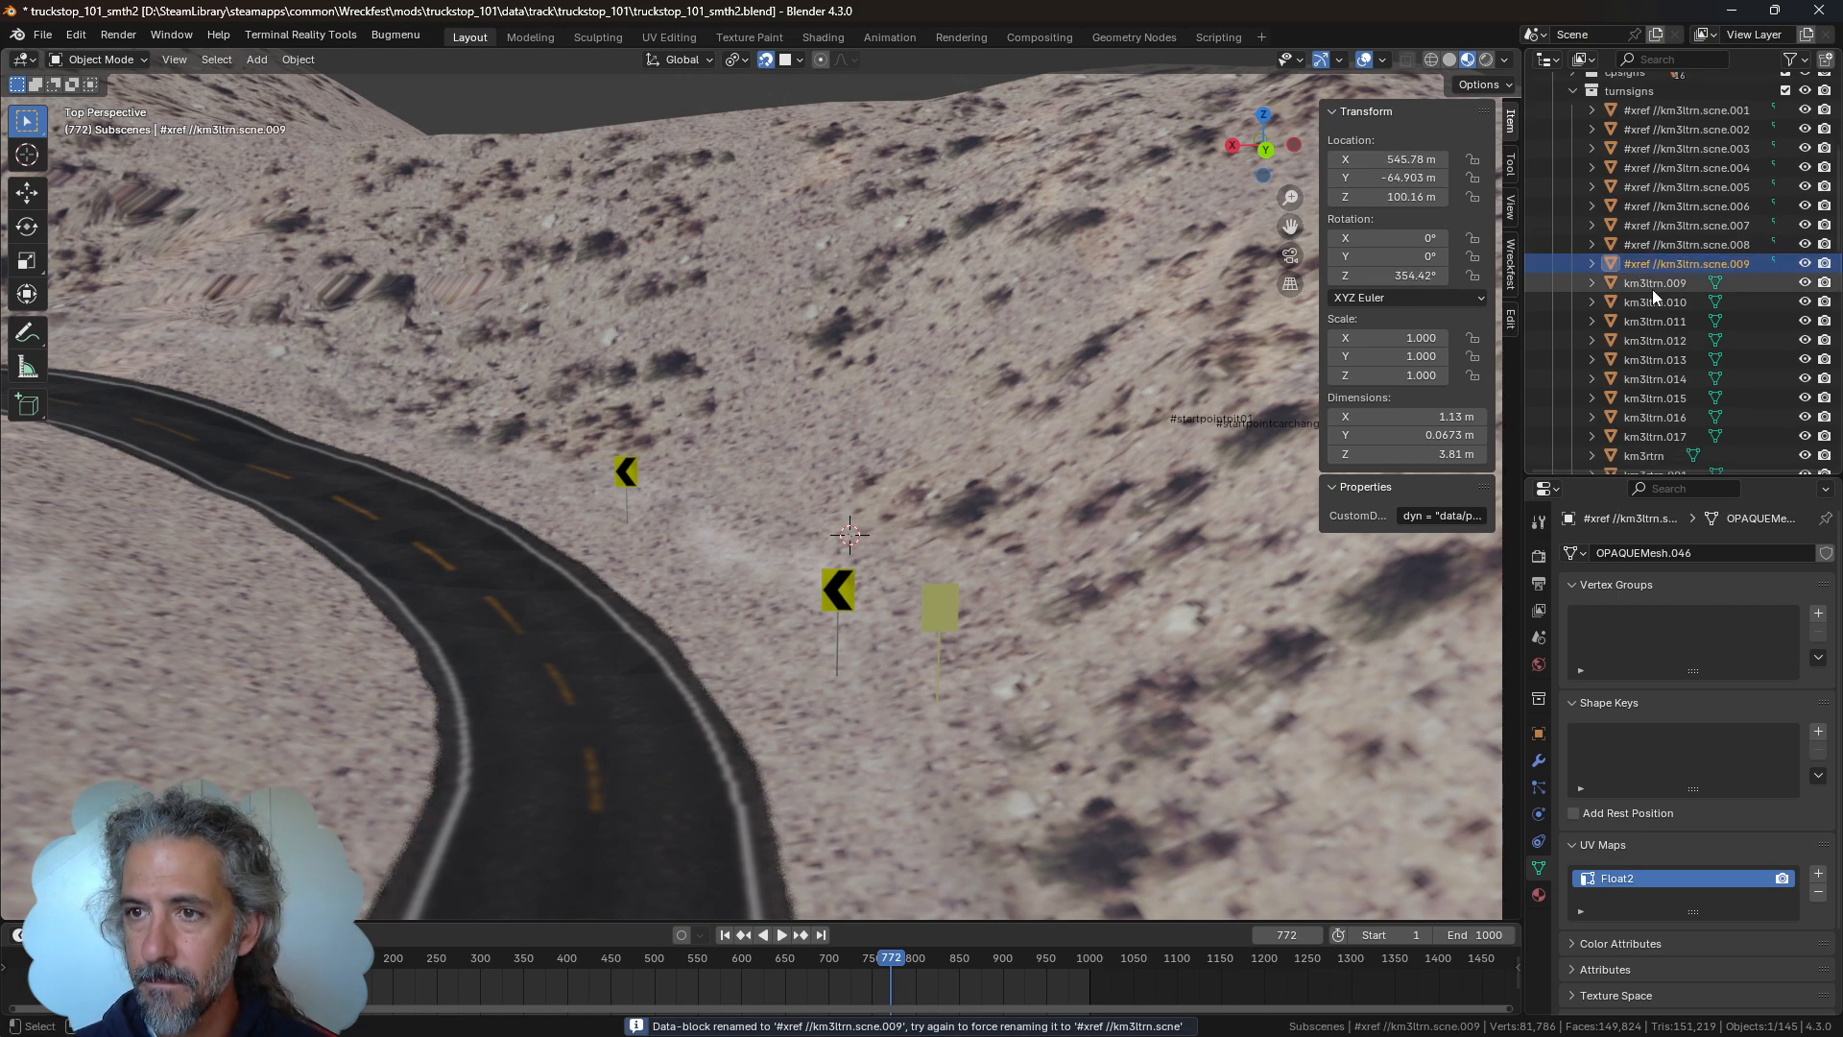
double_click(1653, 284)
text(#xref //km3ltrn.scne)
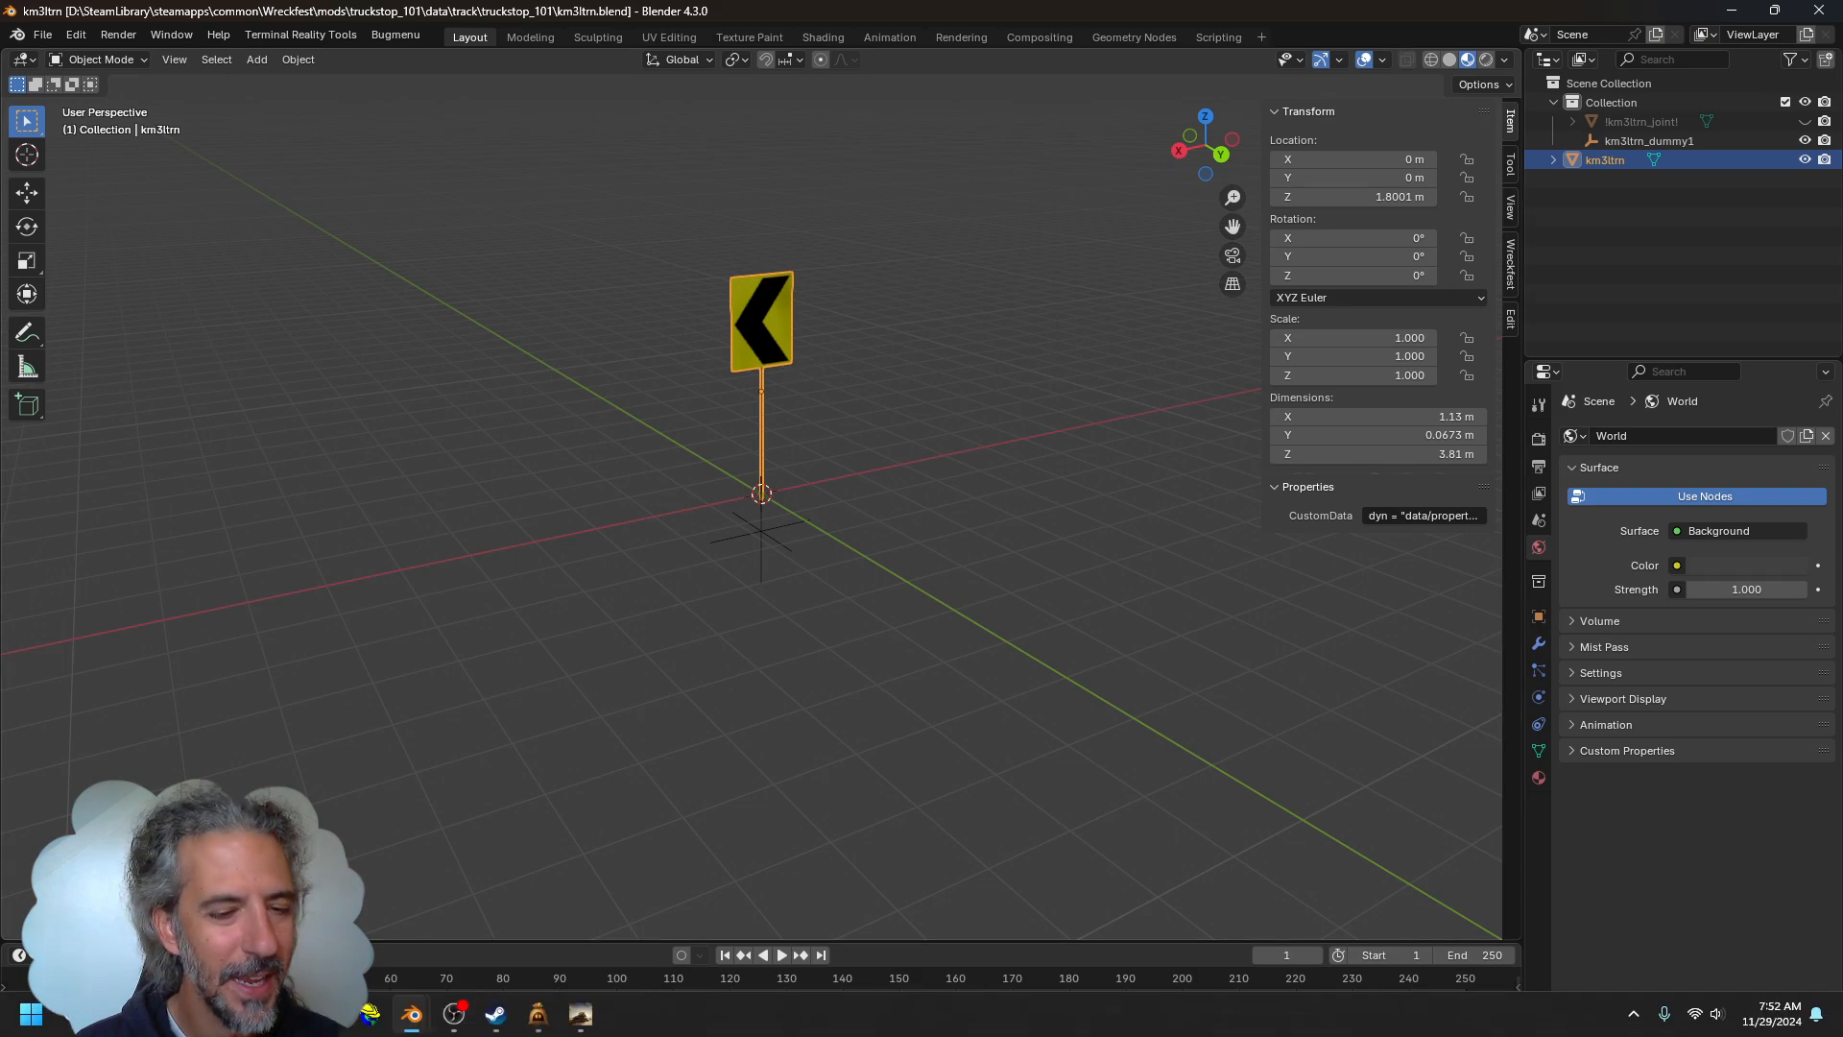
Switch to Bag Edit, reopen km3ltrn.scne and check the file name its prefab entry refers to
mouse_move(538, 1014)
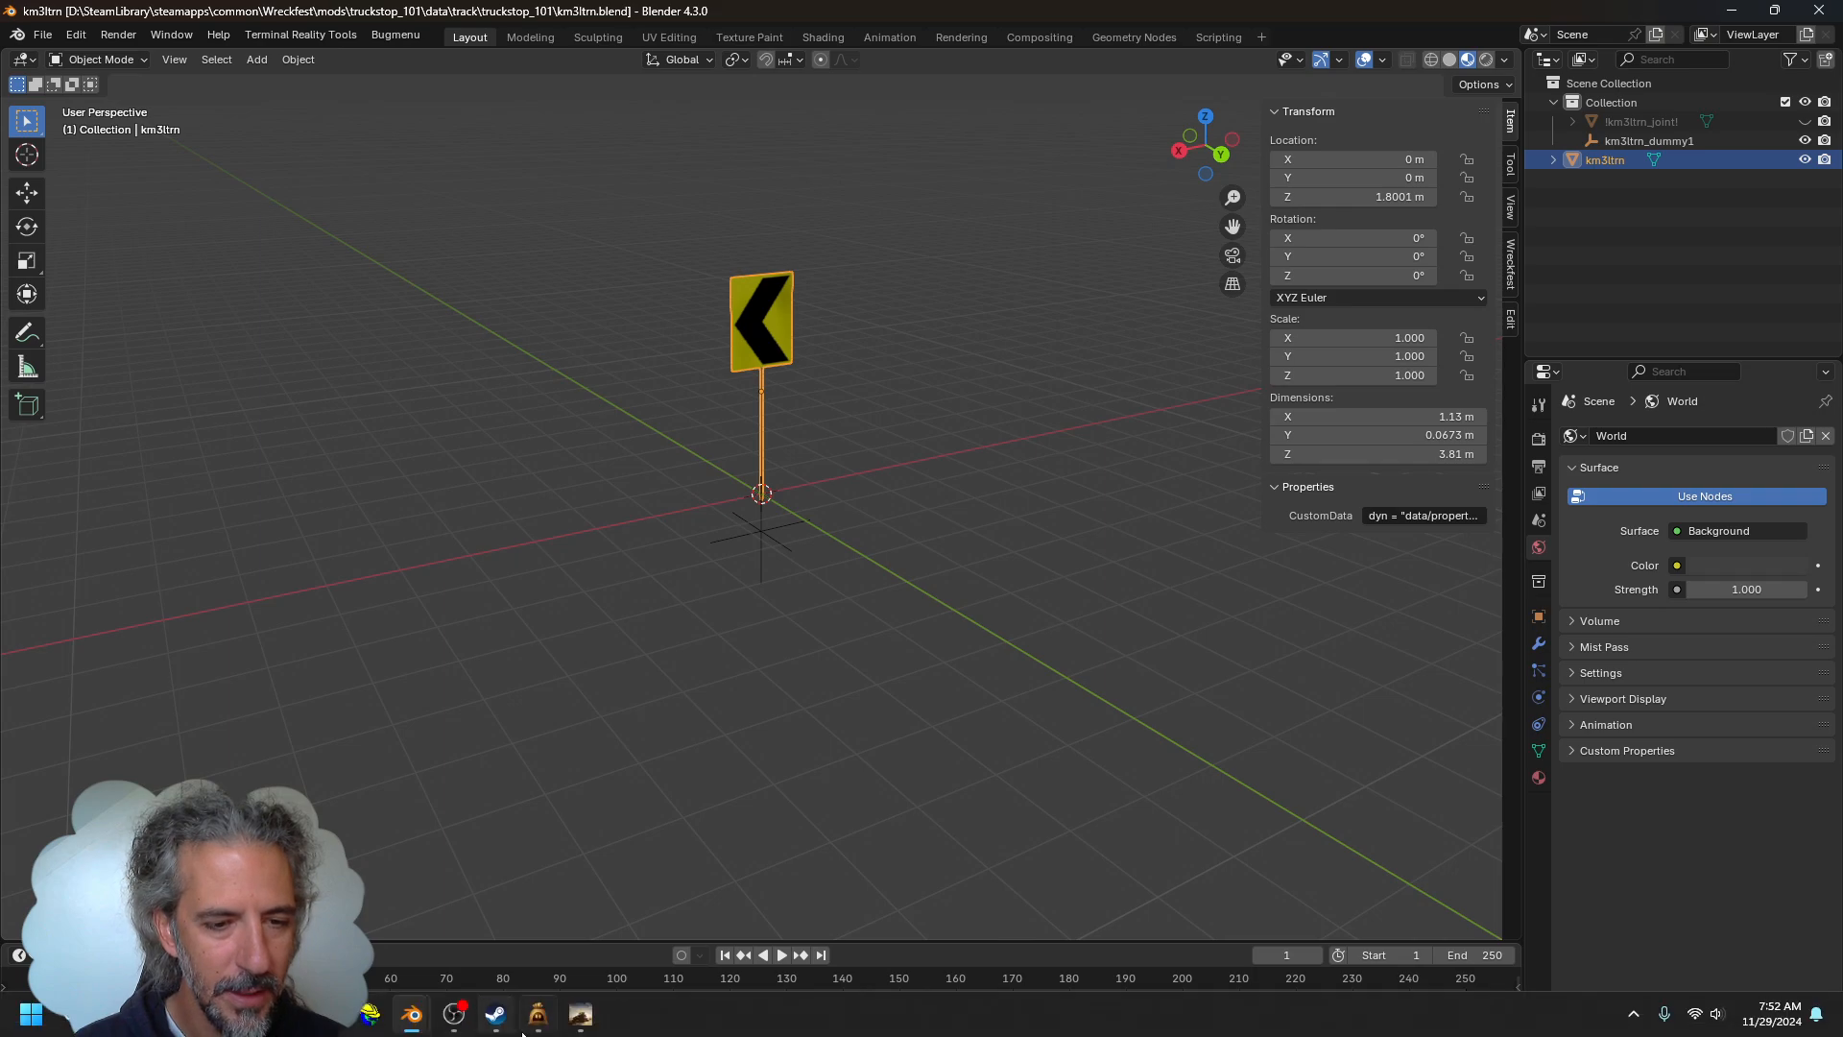
click(536, 1019)
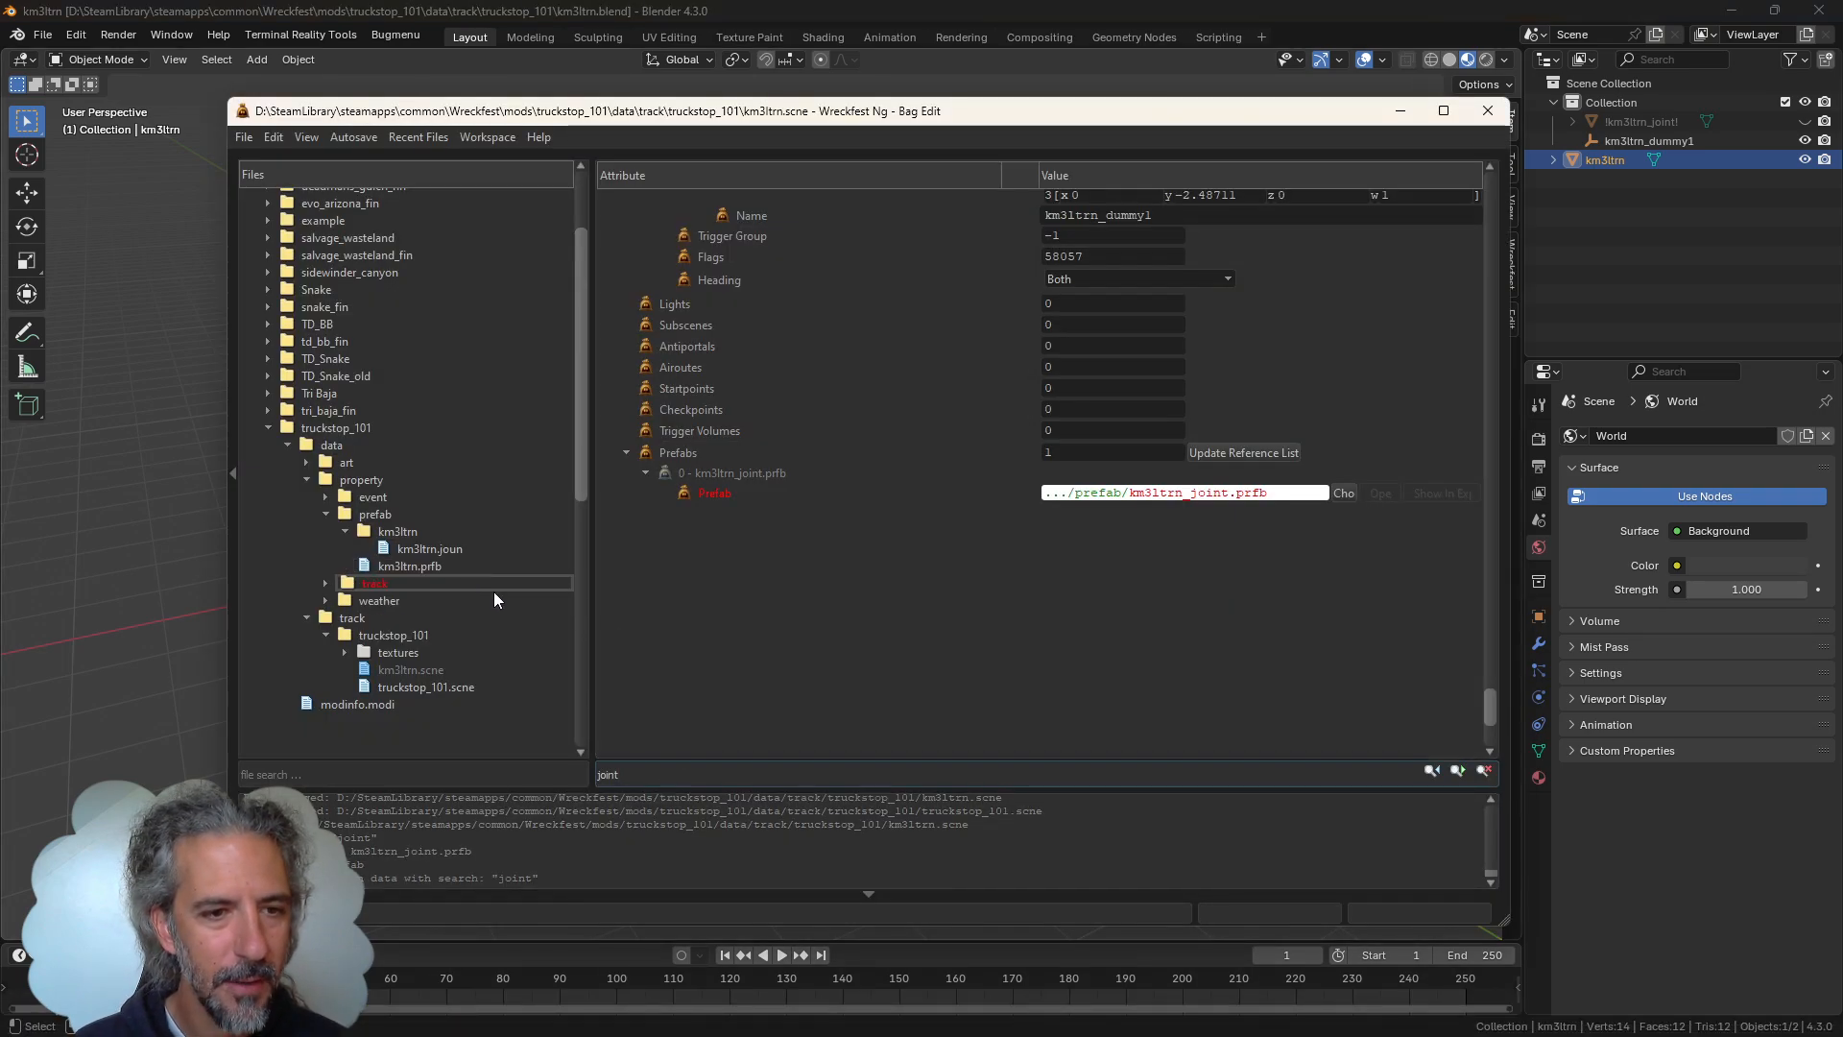
click(439, 670)
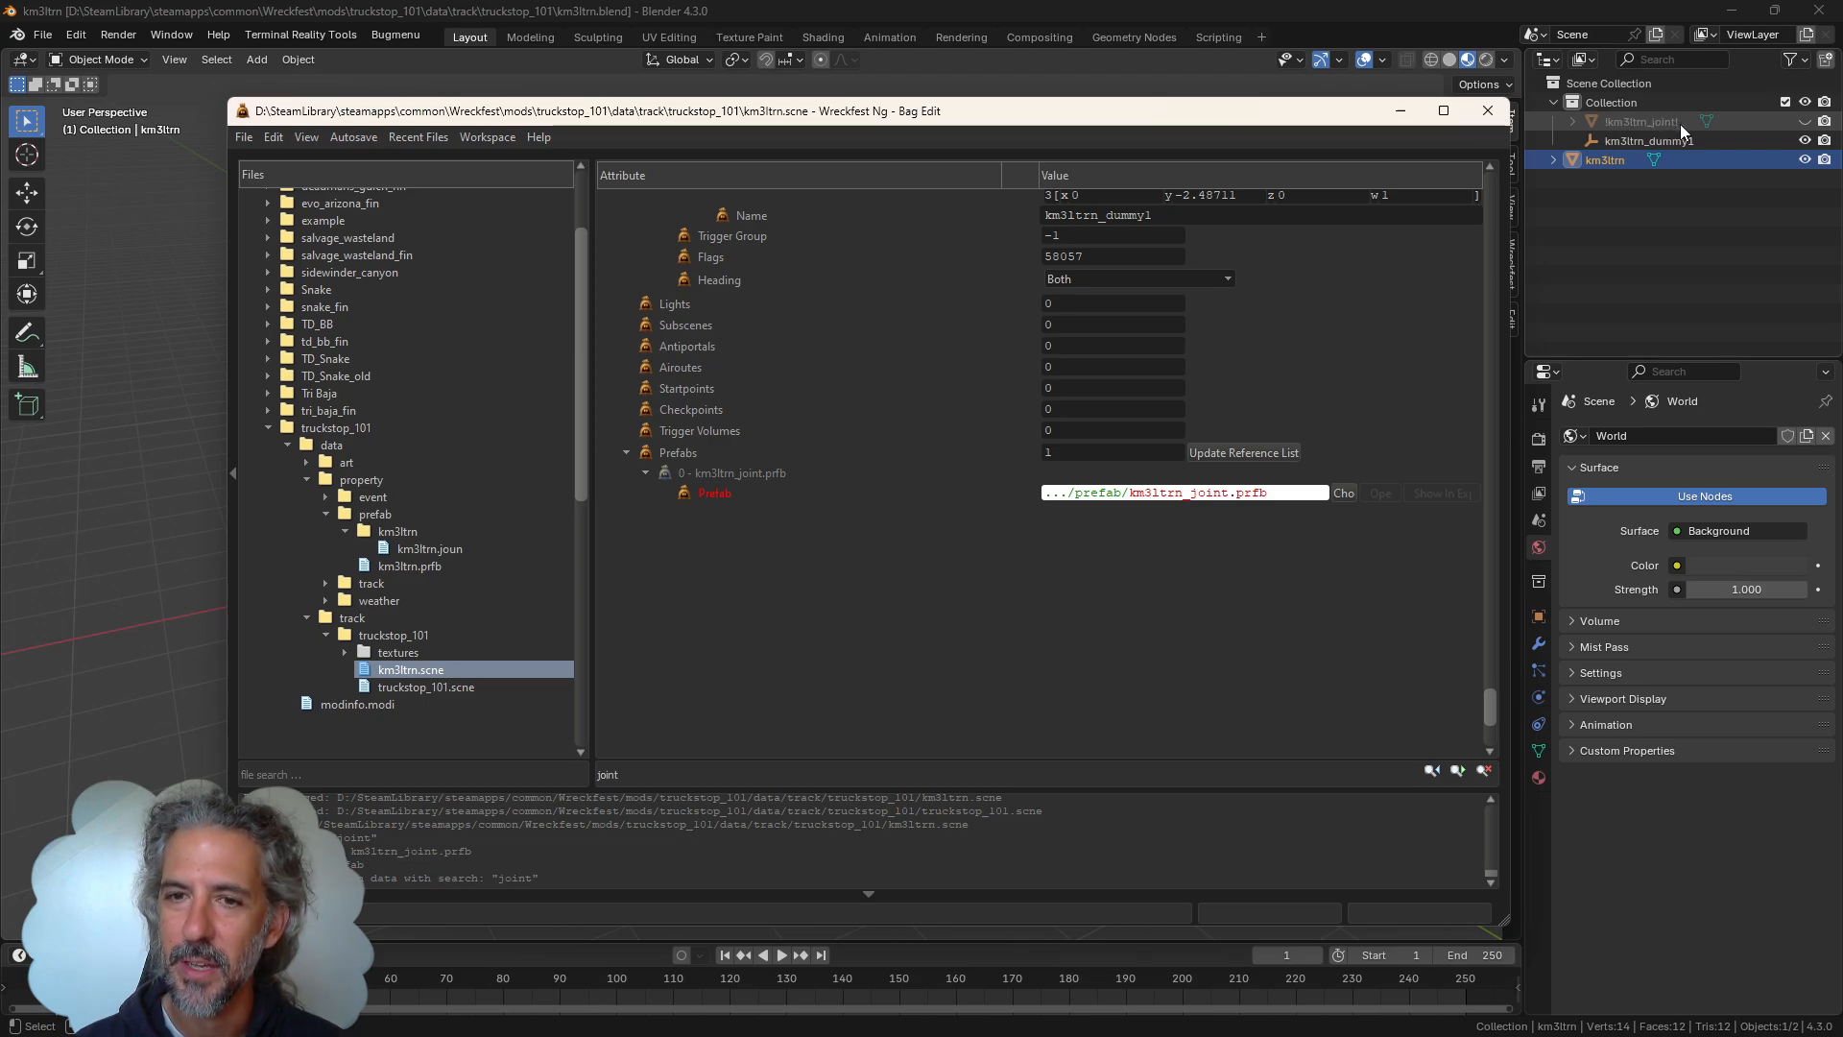
click(1121, 497)
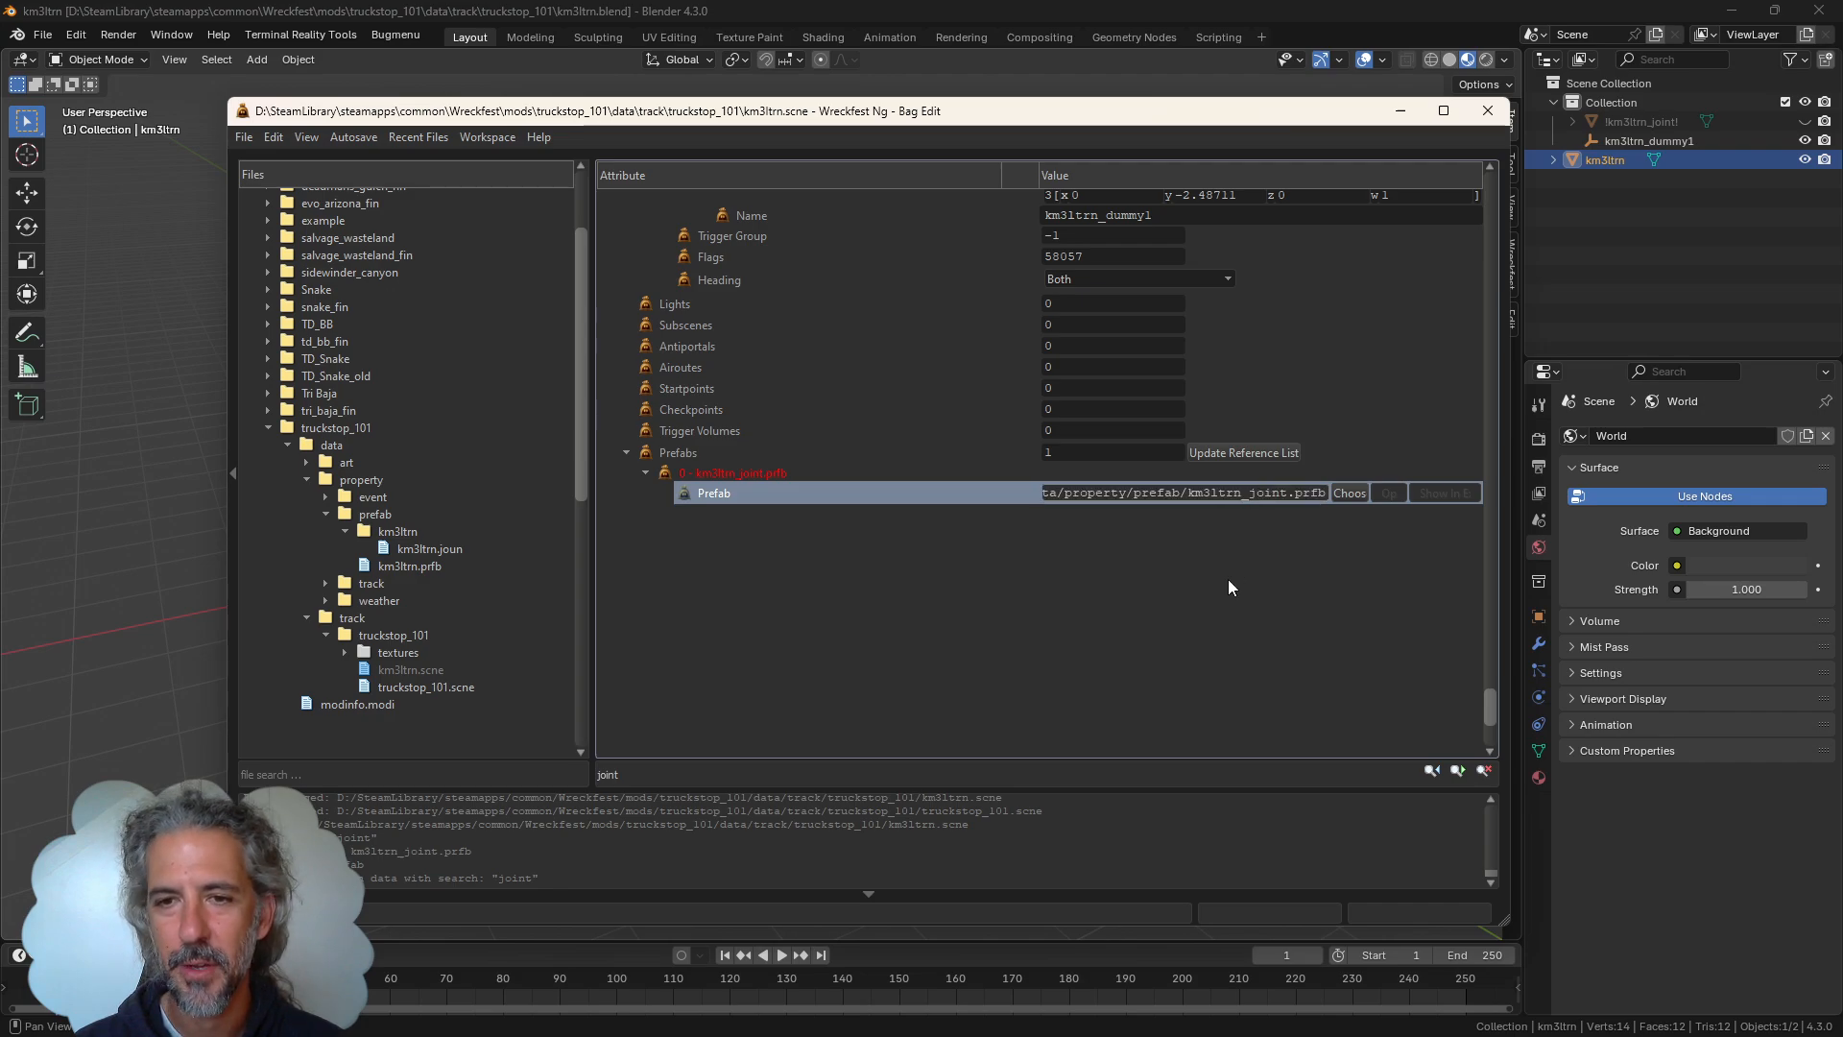
In File Explorer, rename km3ltrn.prfb in truckstop_101's property/prefab folder to km3ltrn_joint.prfb
mouse_move(498, 1023)
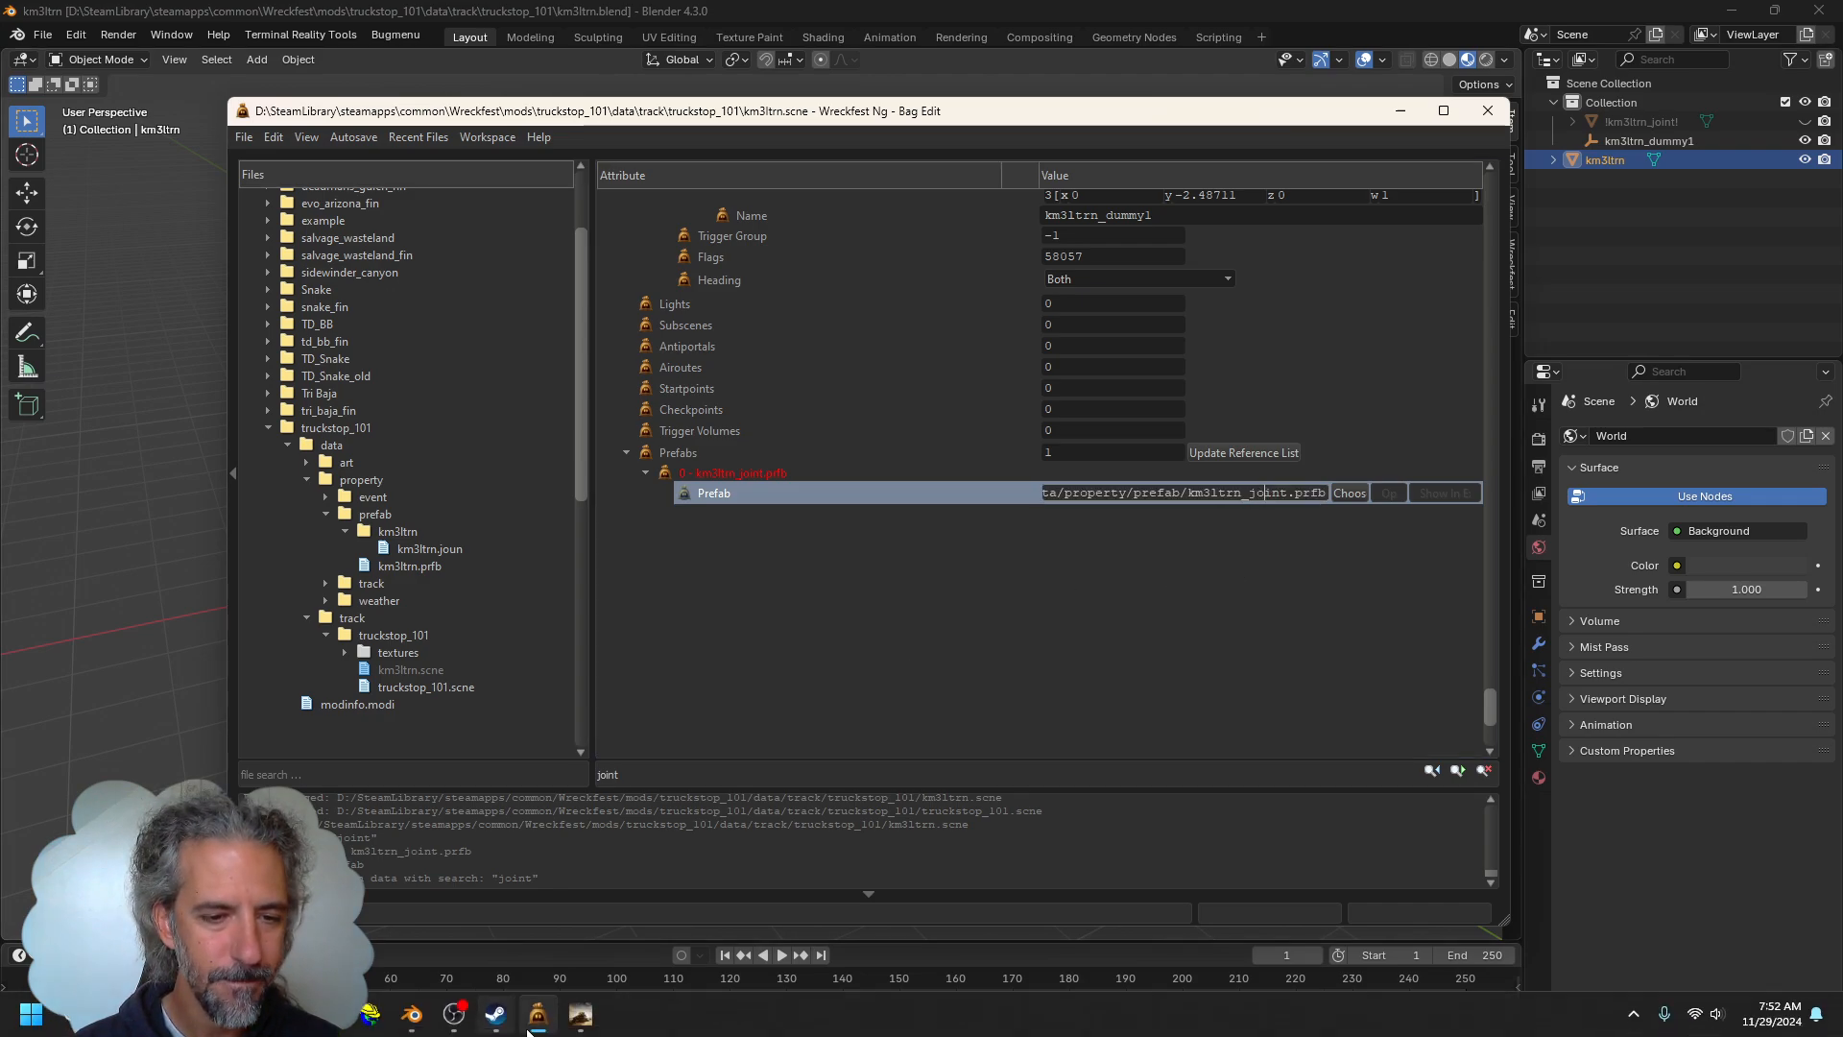
click(201, 1013)
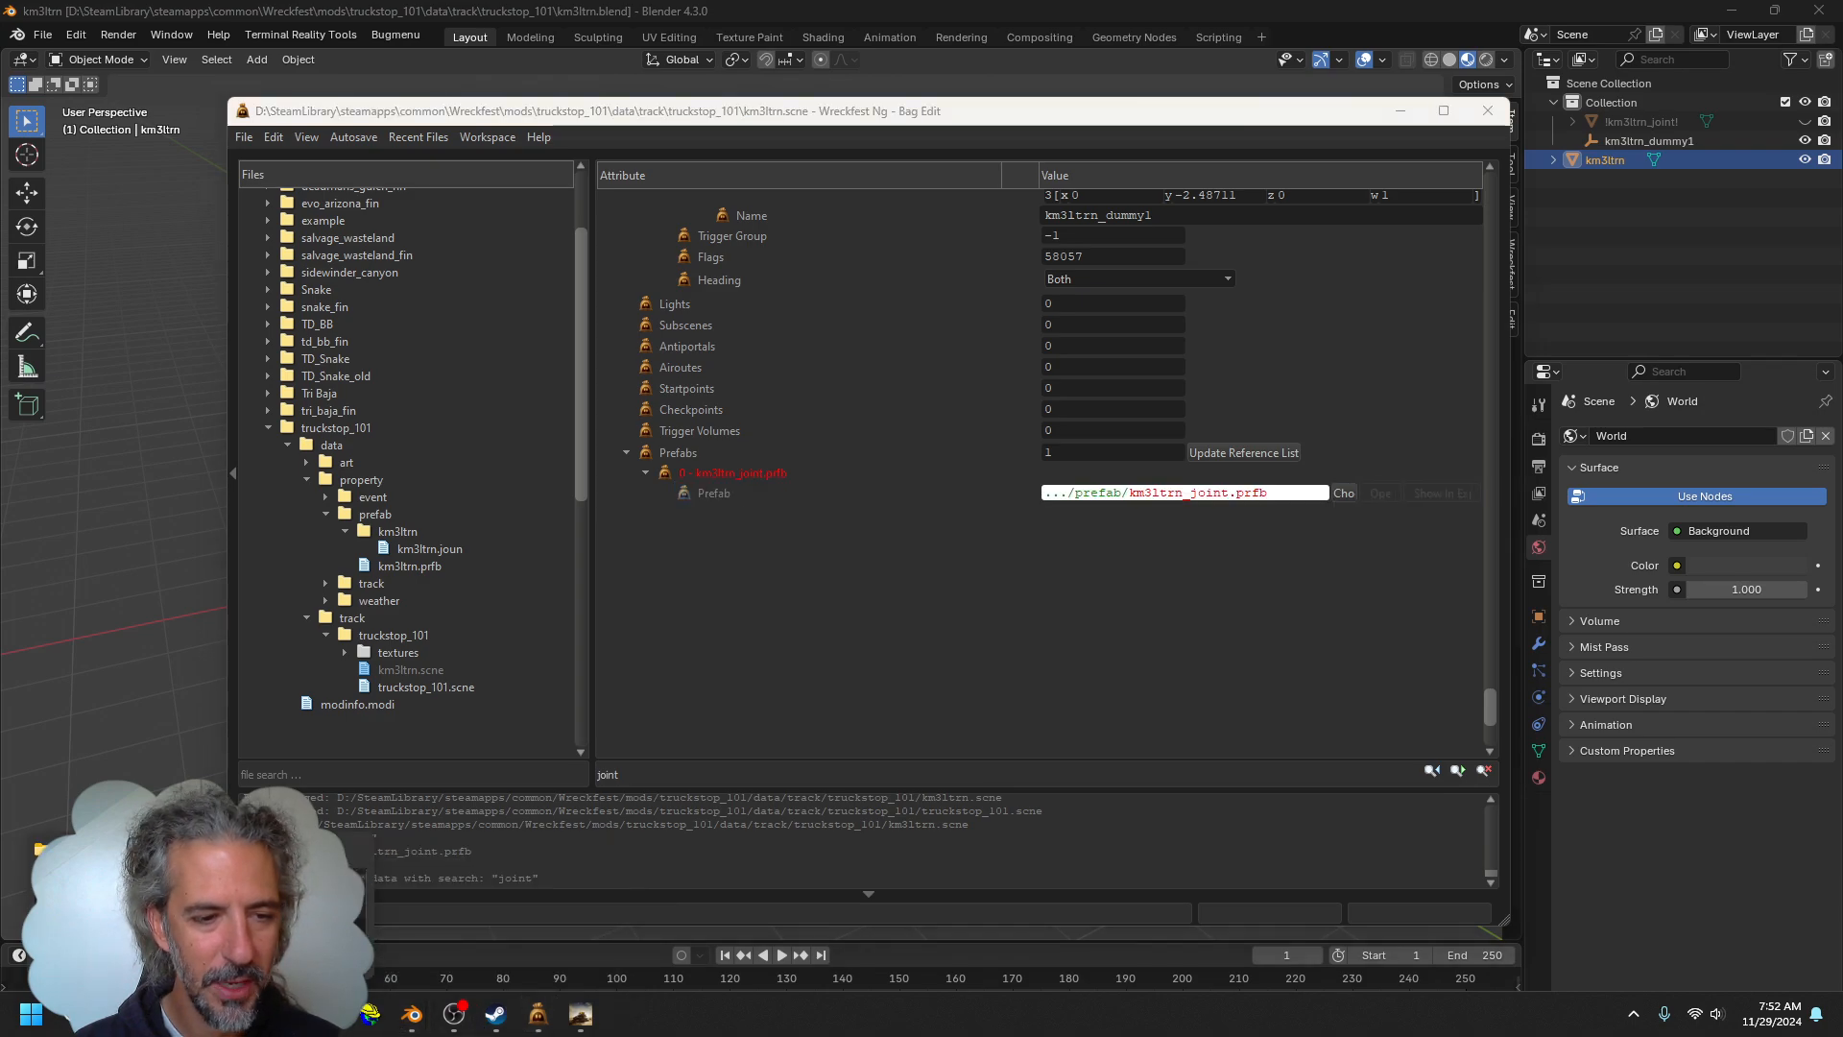
click(288, 911)
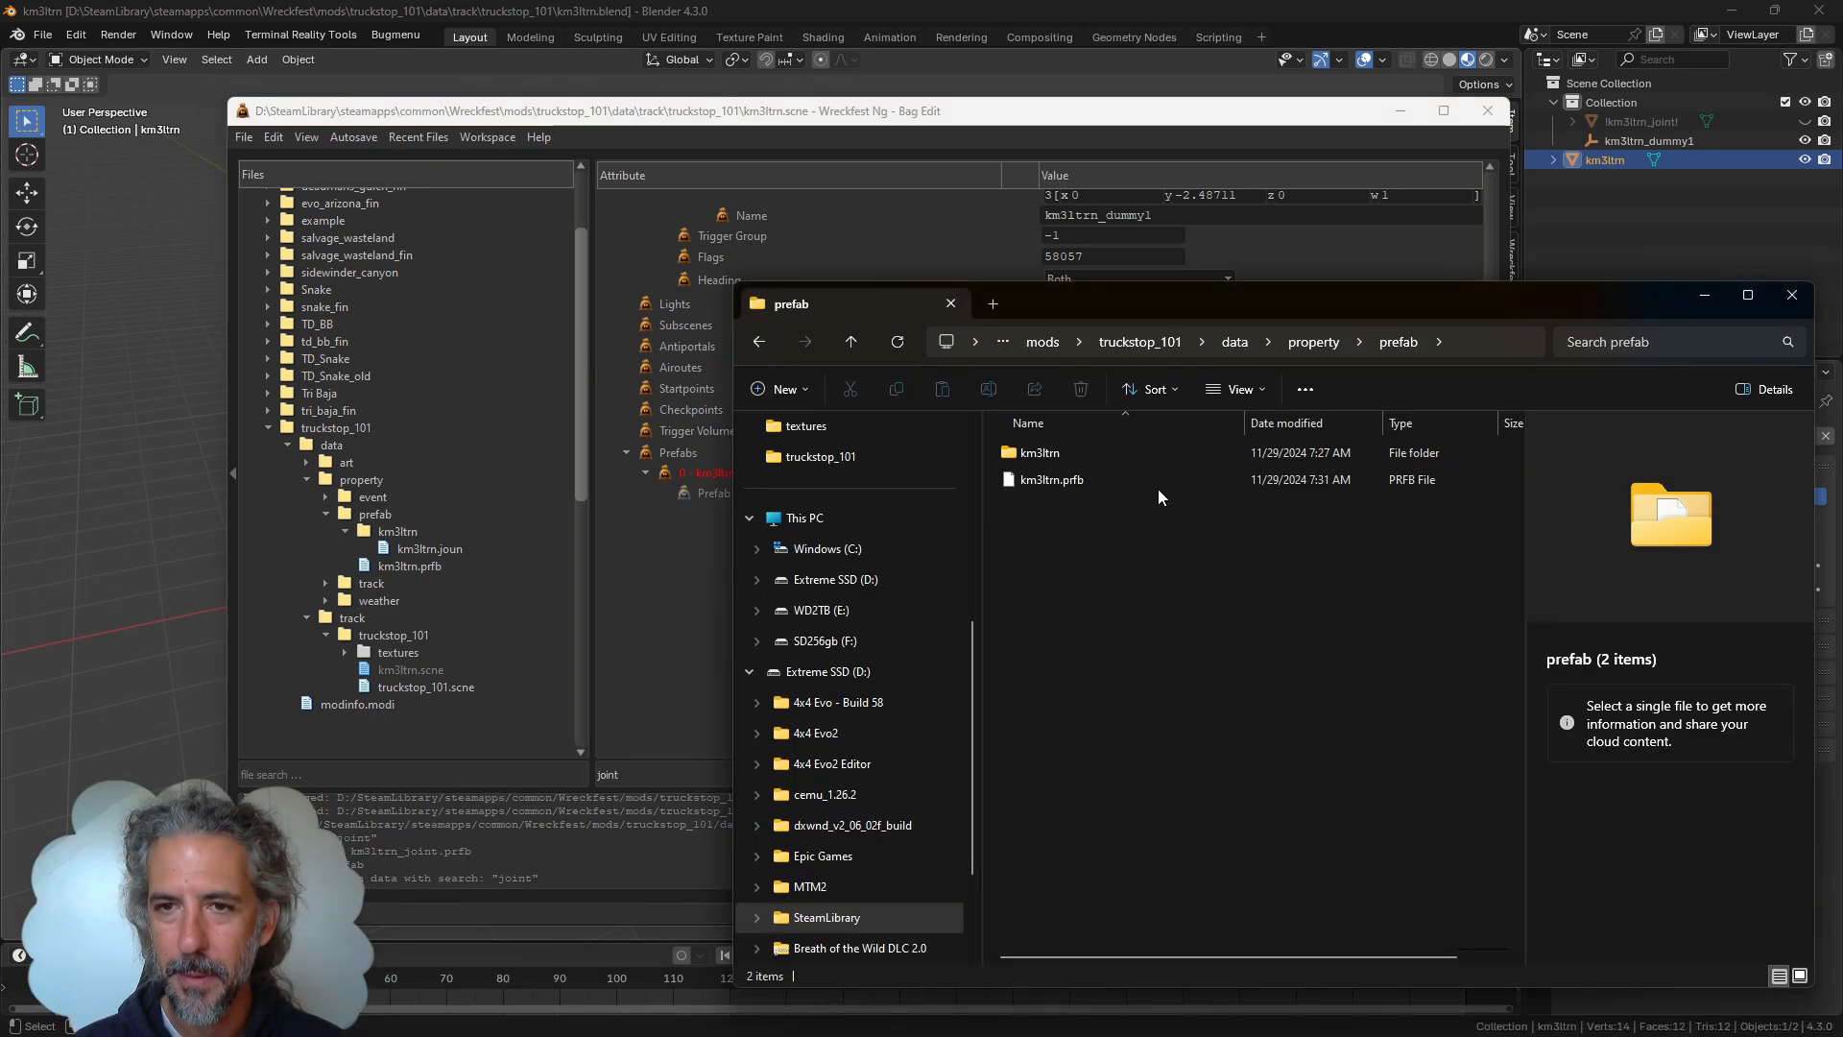
mouse_move(1296, 304)
mouse_down()
mouse_move(1288, 285)
mouse_move(1303, 305)
mouse_up()
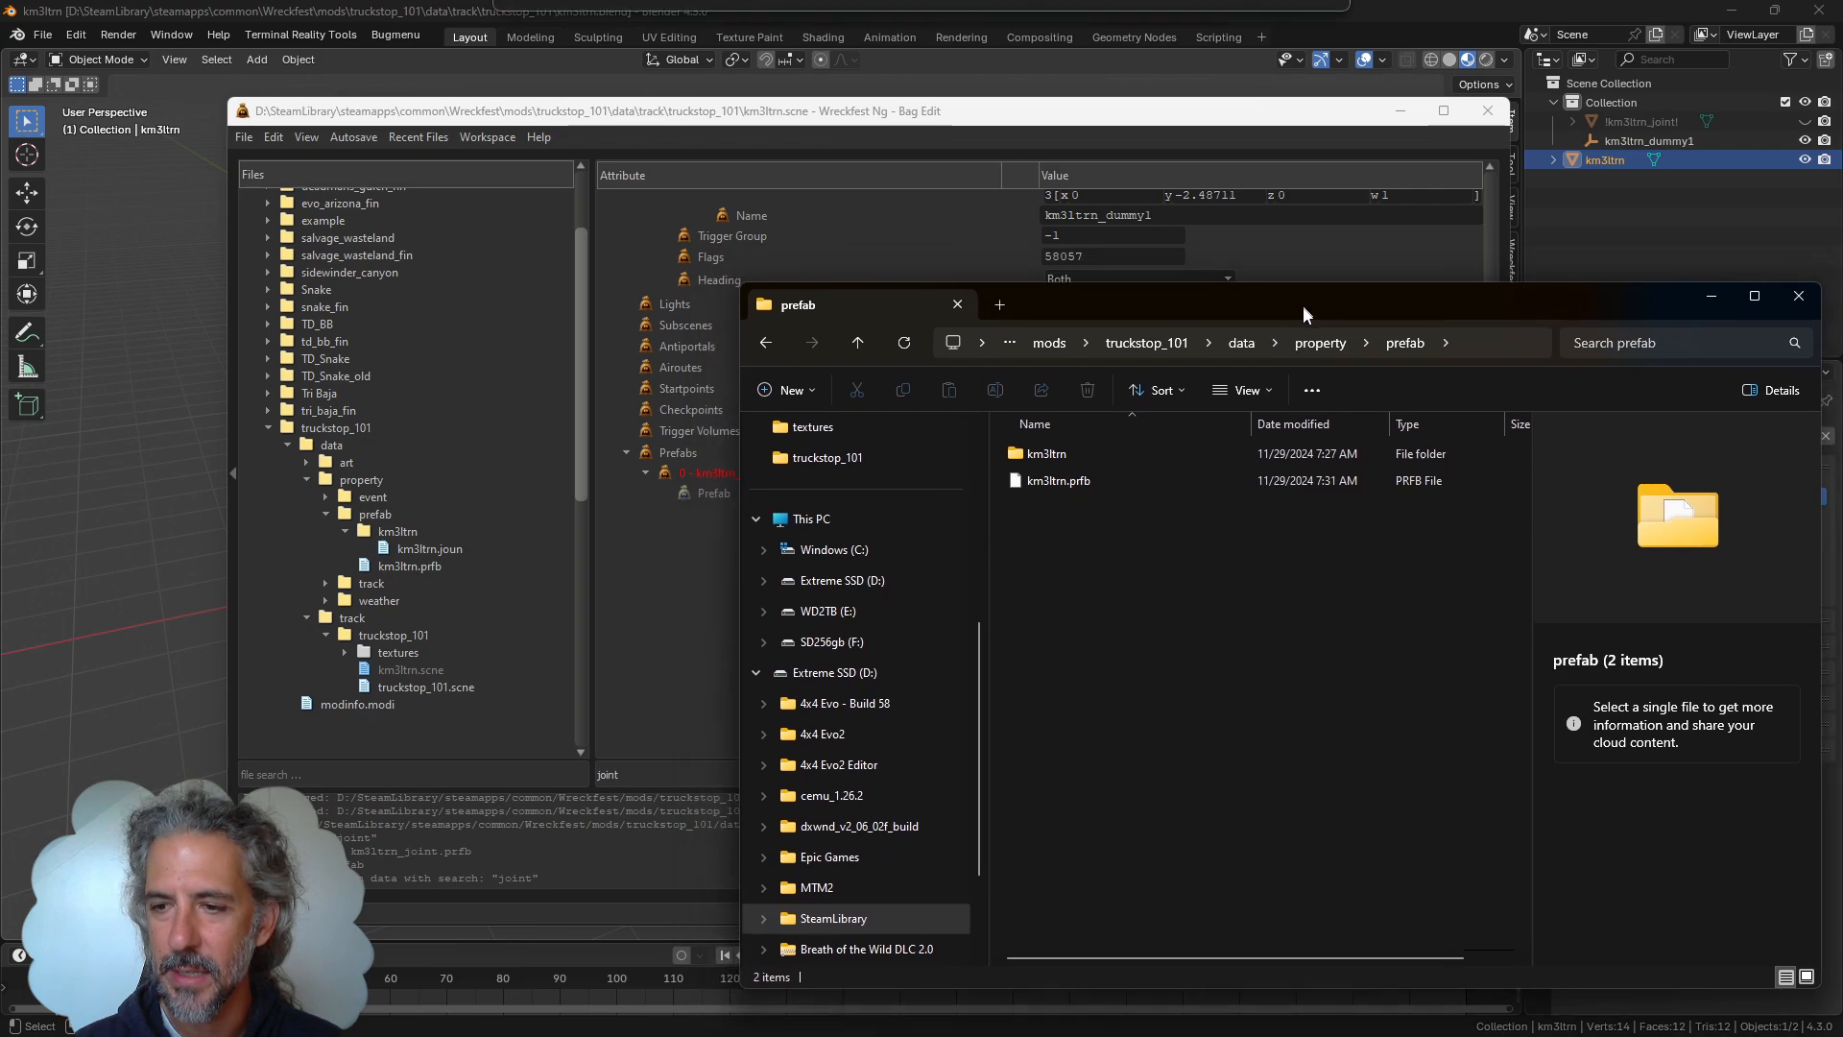
click(1044, 487)
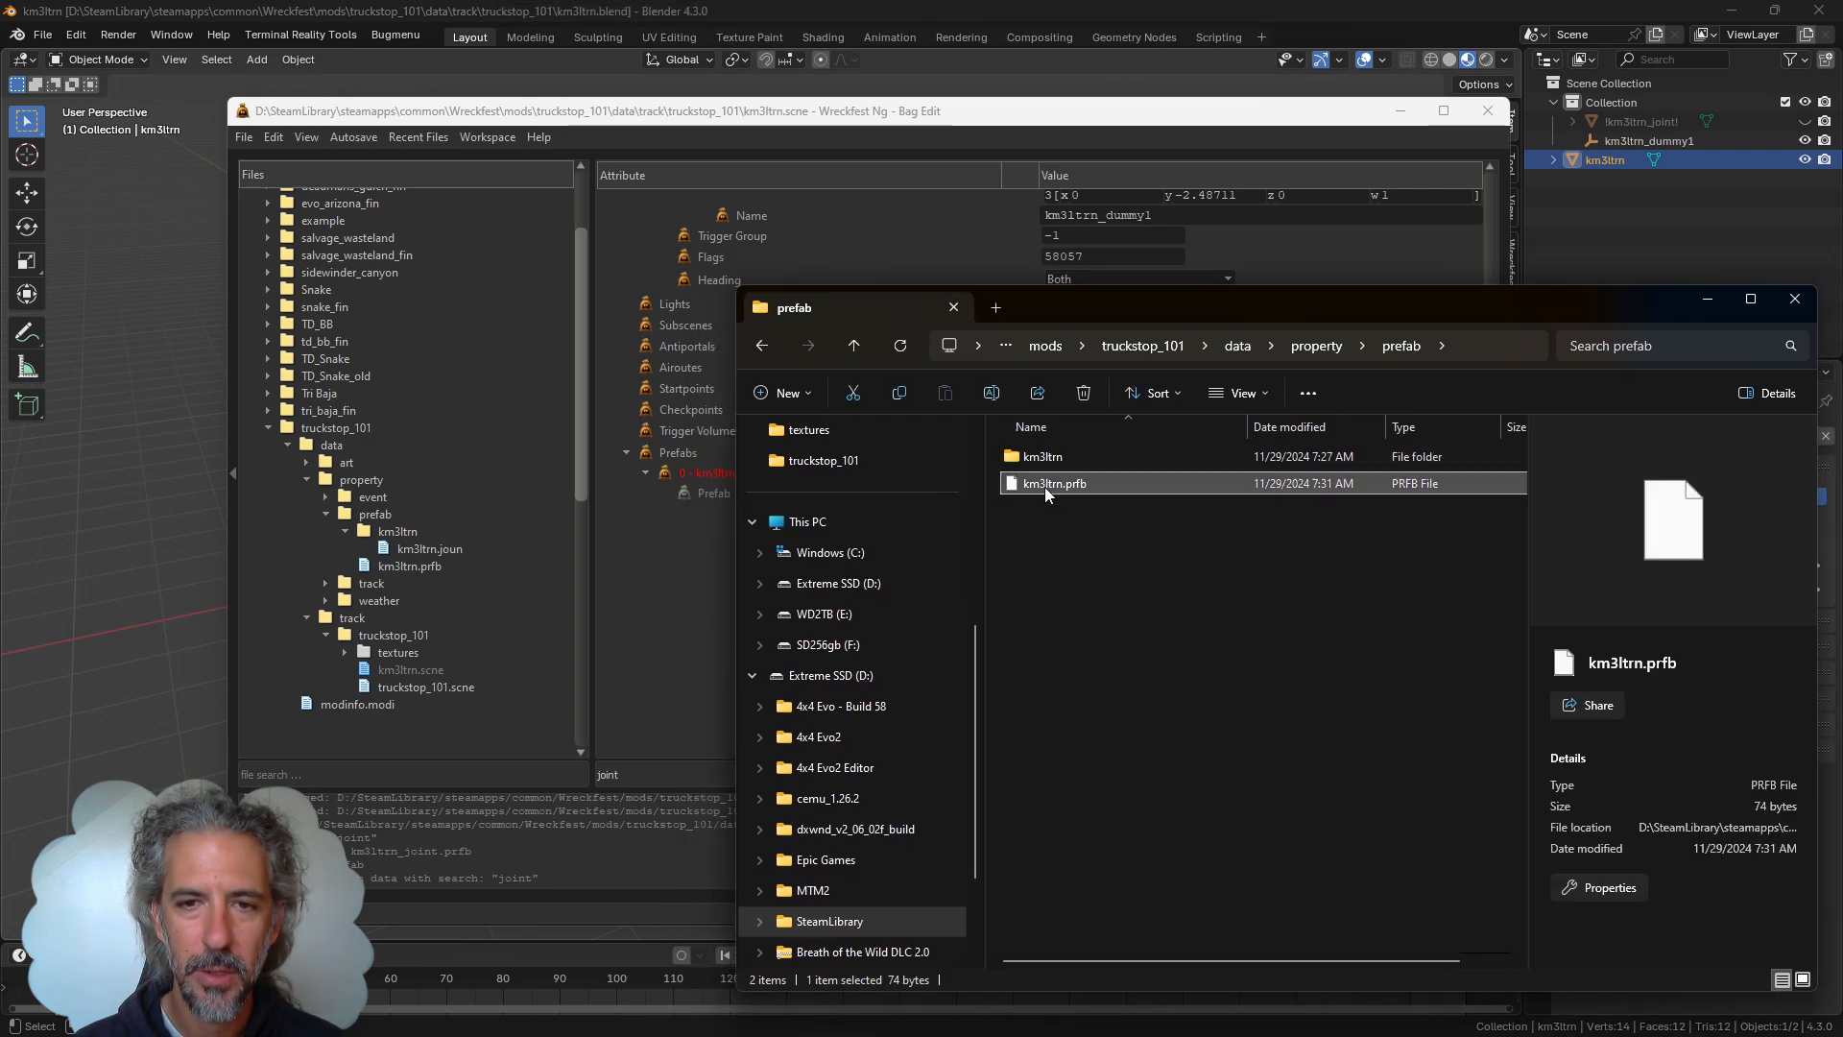
click(1056, 486)
key(Right)
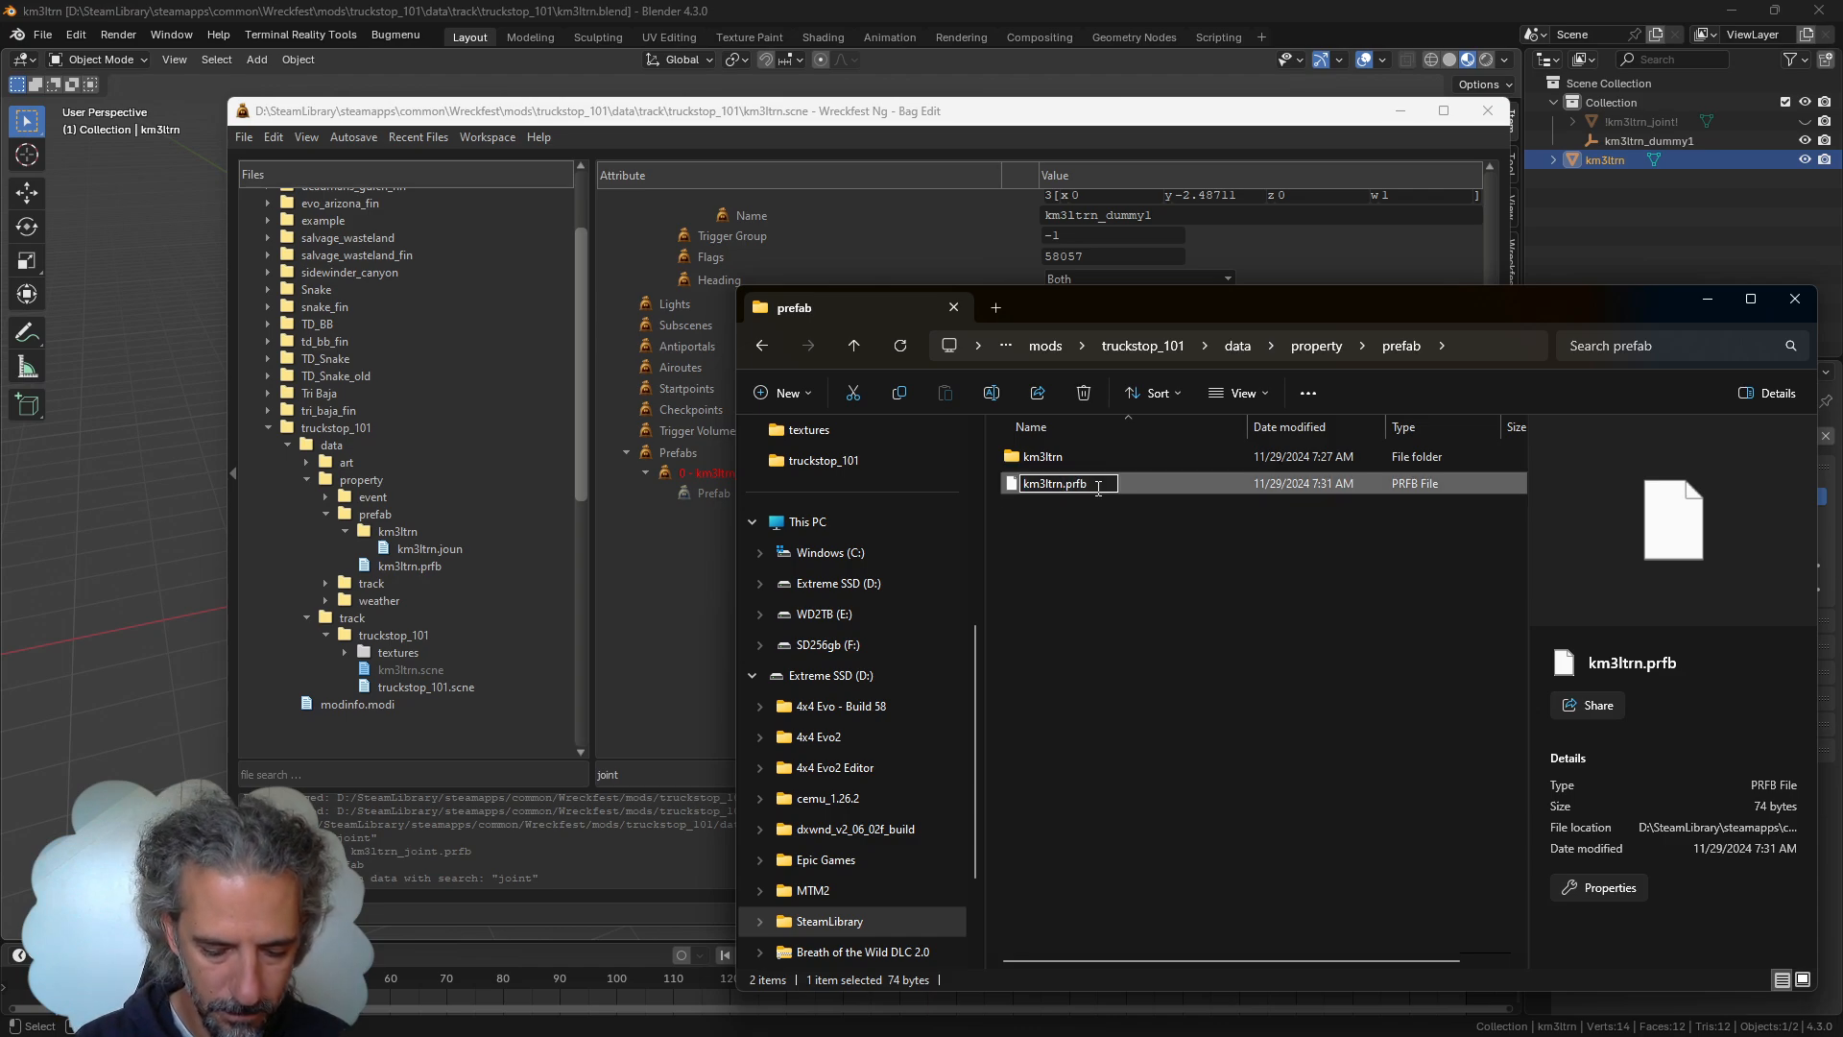
text(_joint)
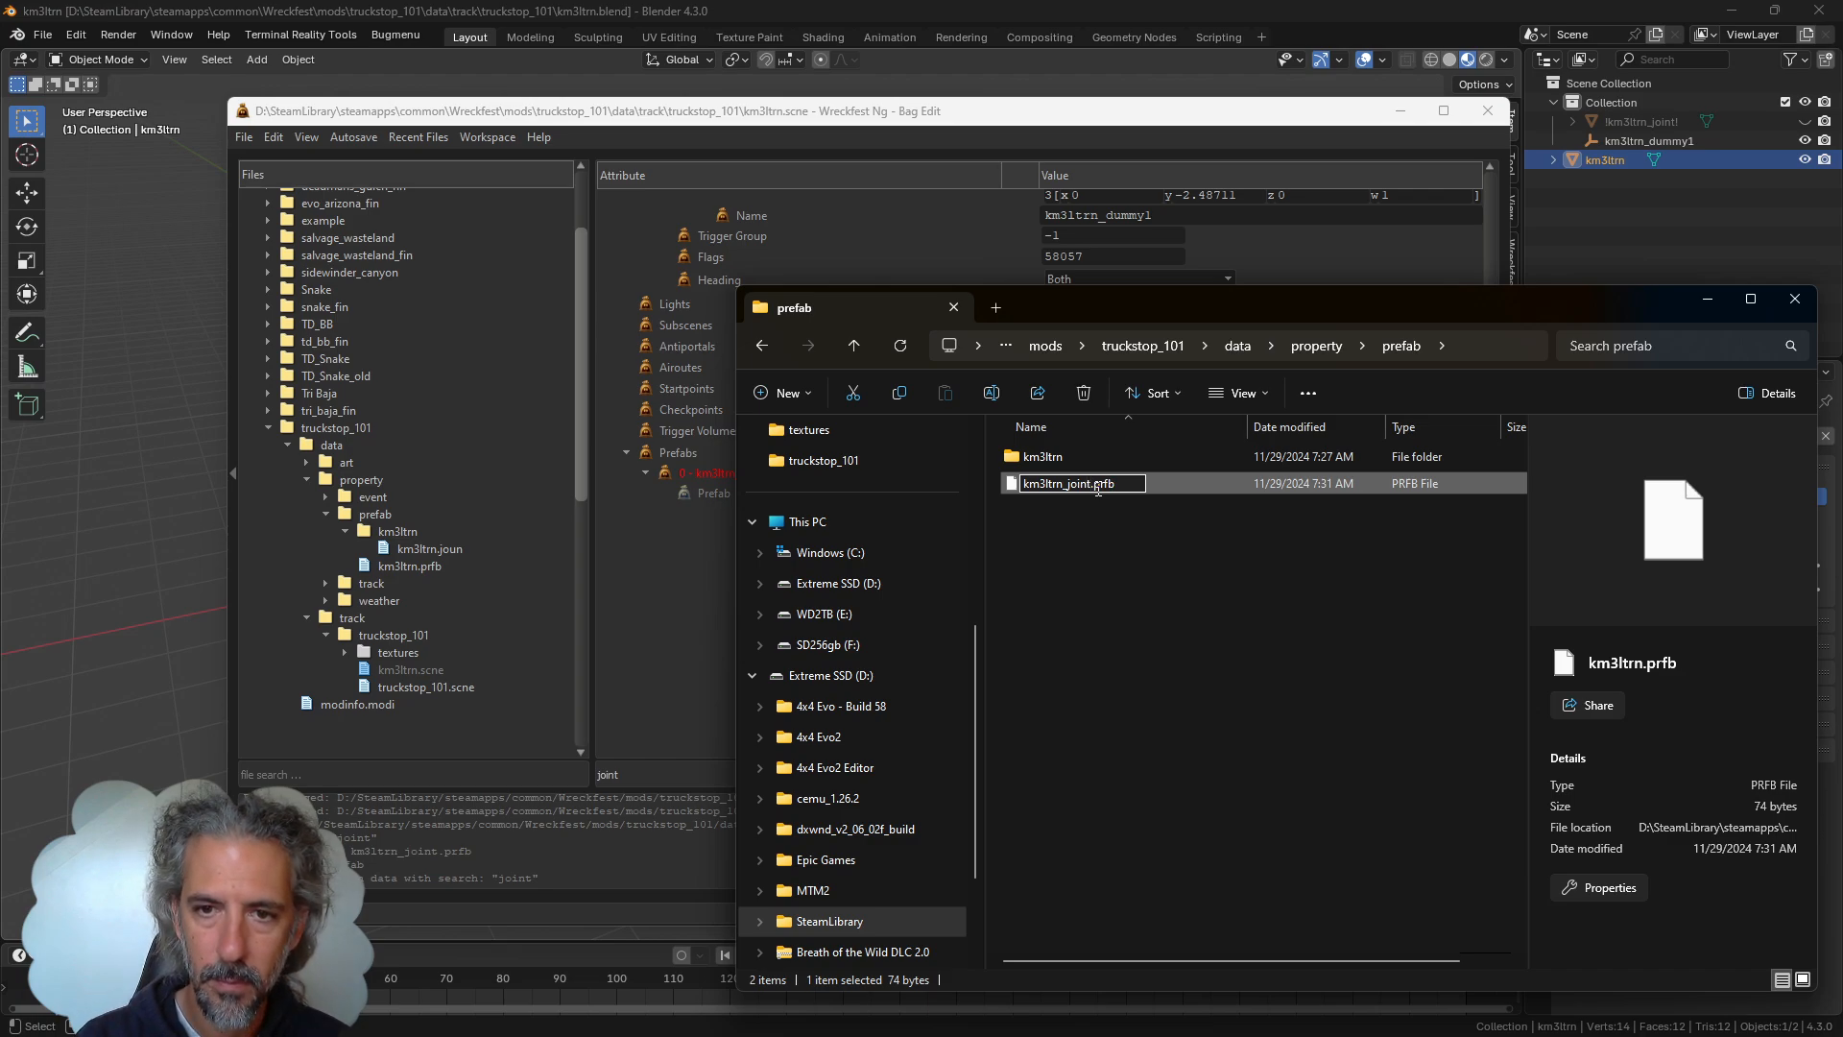
key(Return)
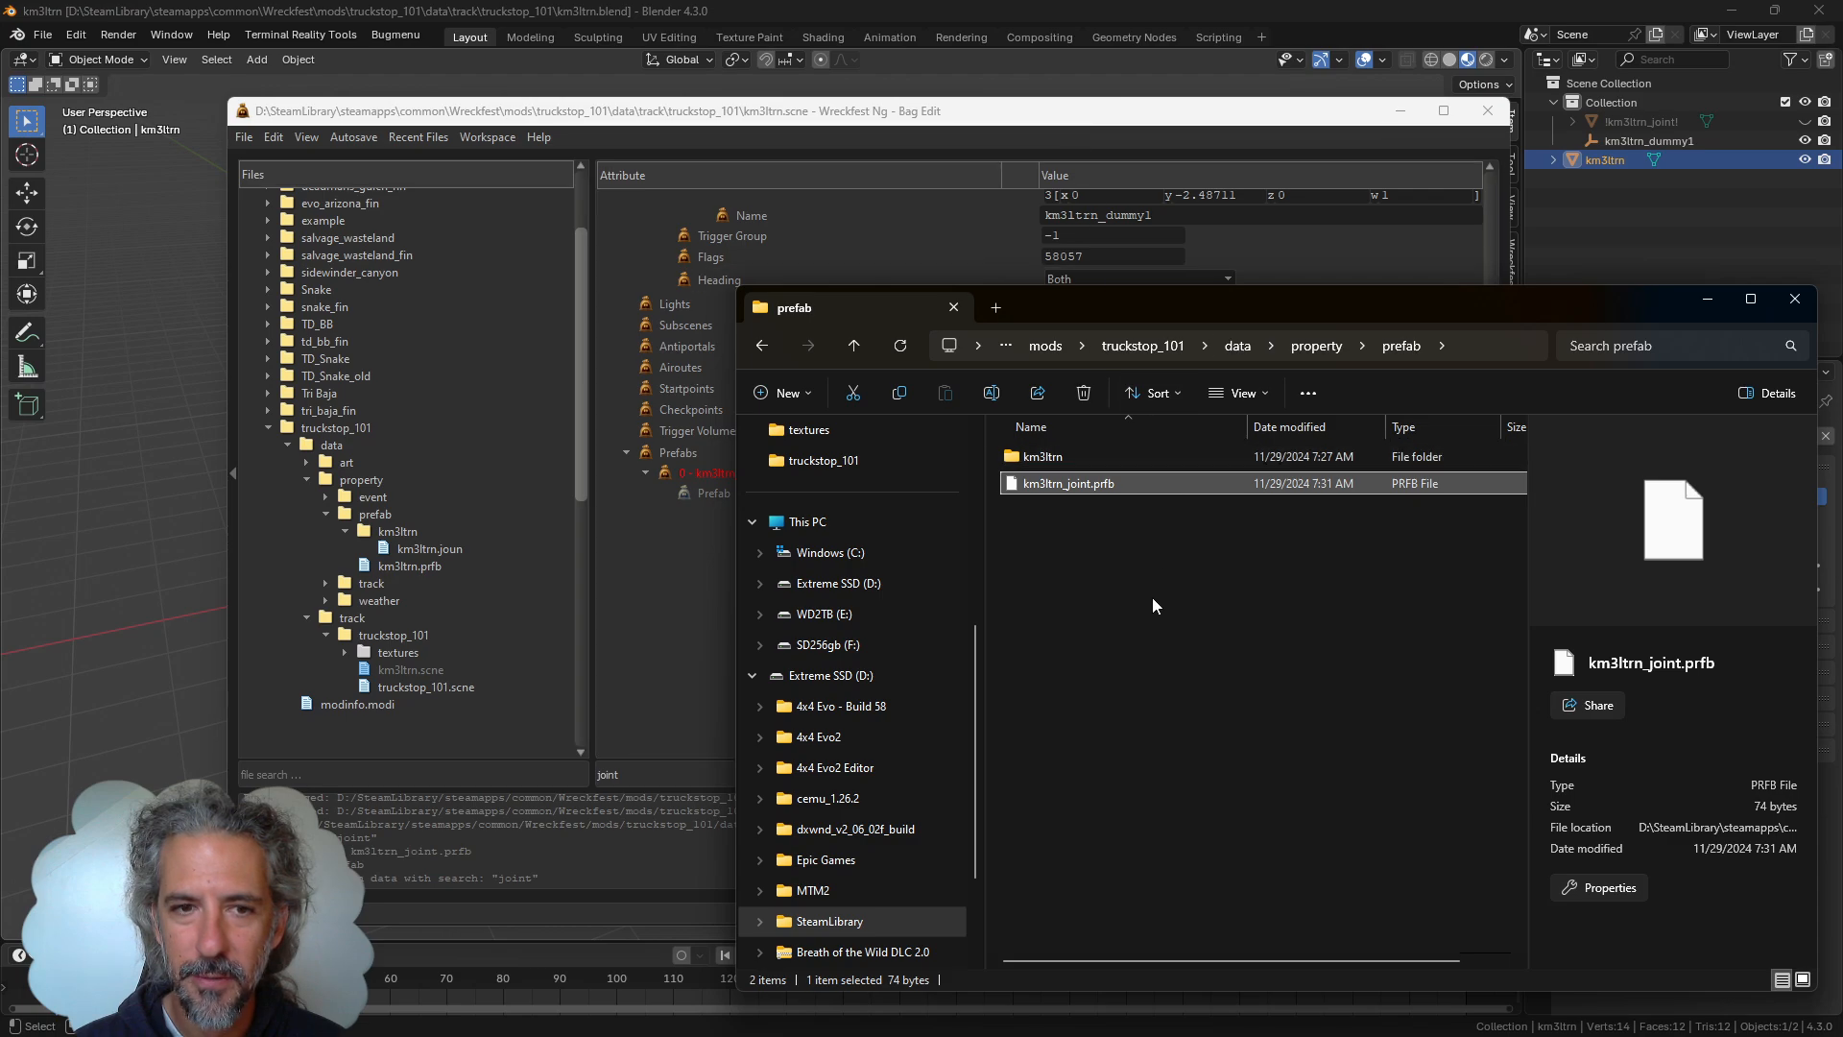
In Bag Edit, try to point the km3ltrn.scne prefab reference to truckstop_101's km3ltrn_joint.prfb from the project
click(955, 99)
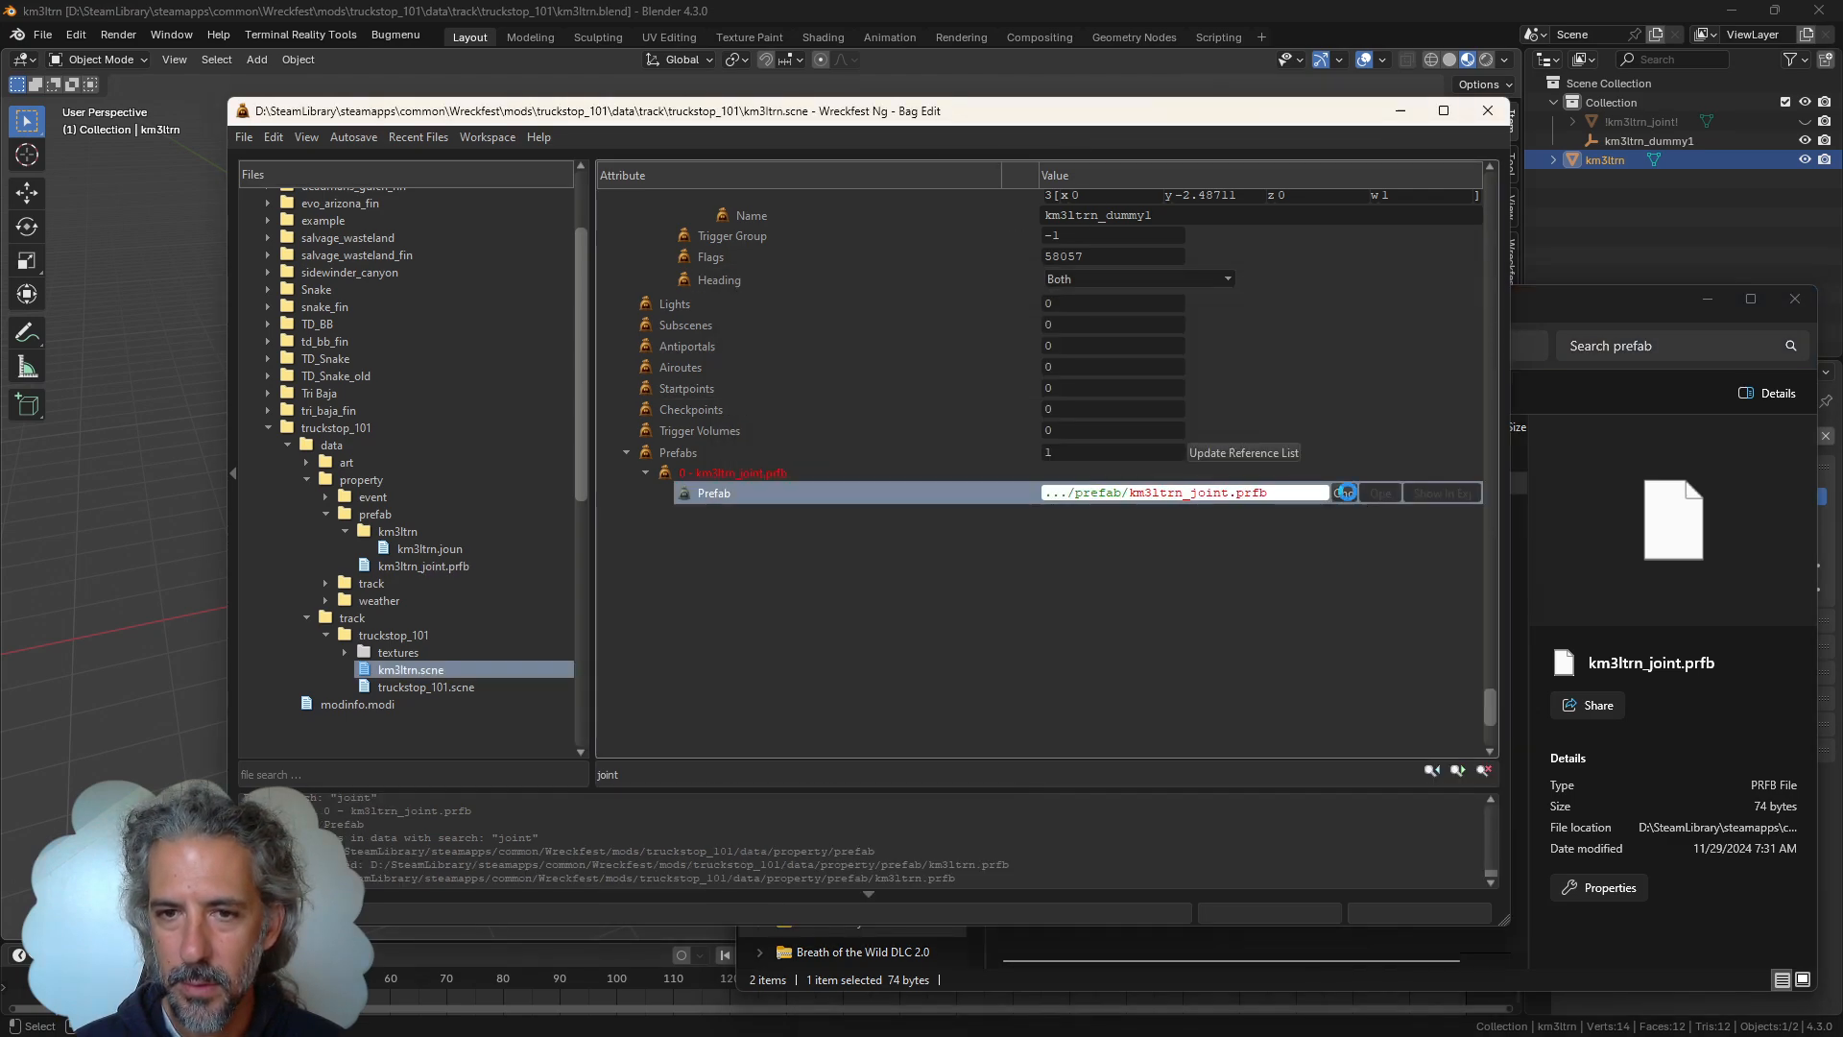
drag(1230, 444, 1237, 787)
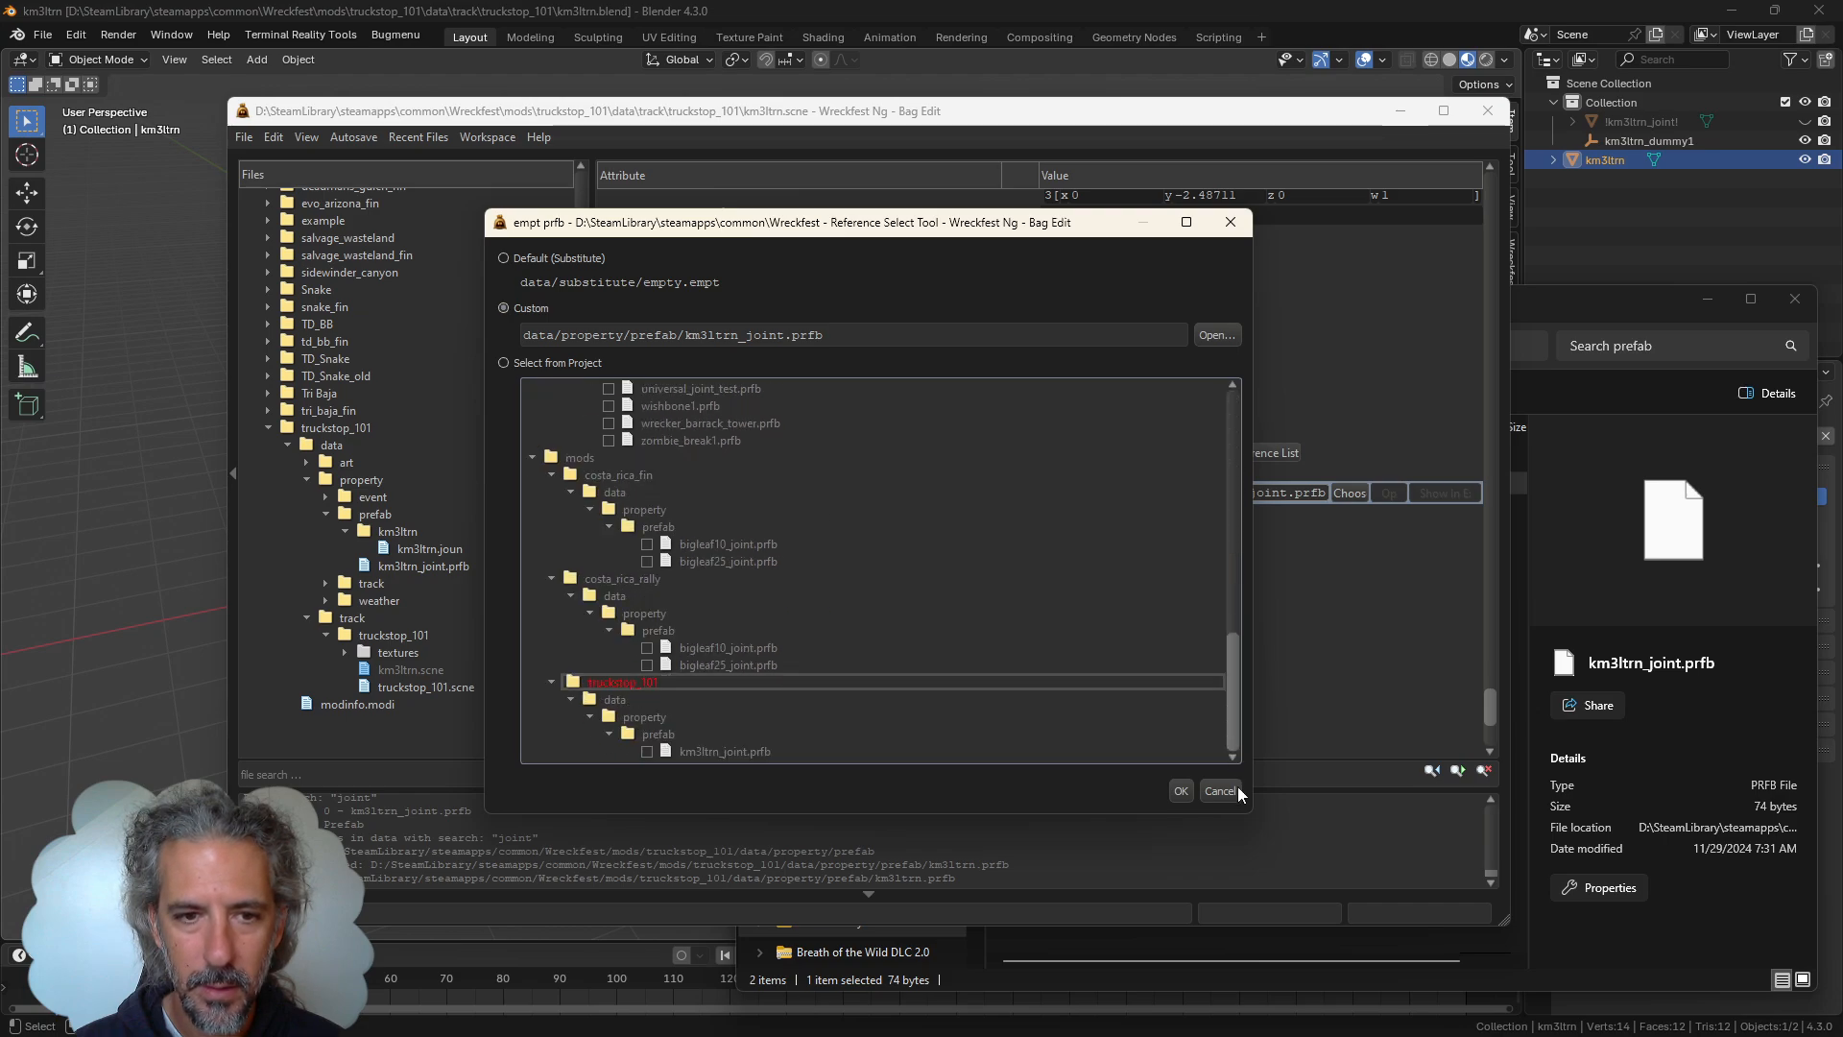
click(733, 750)
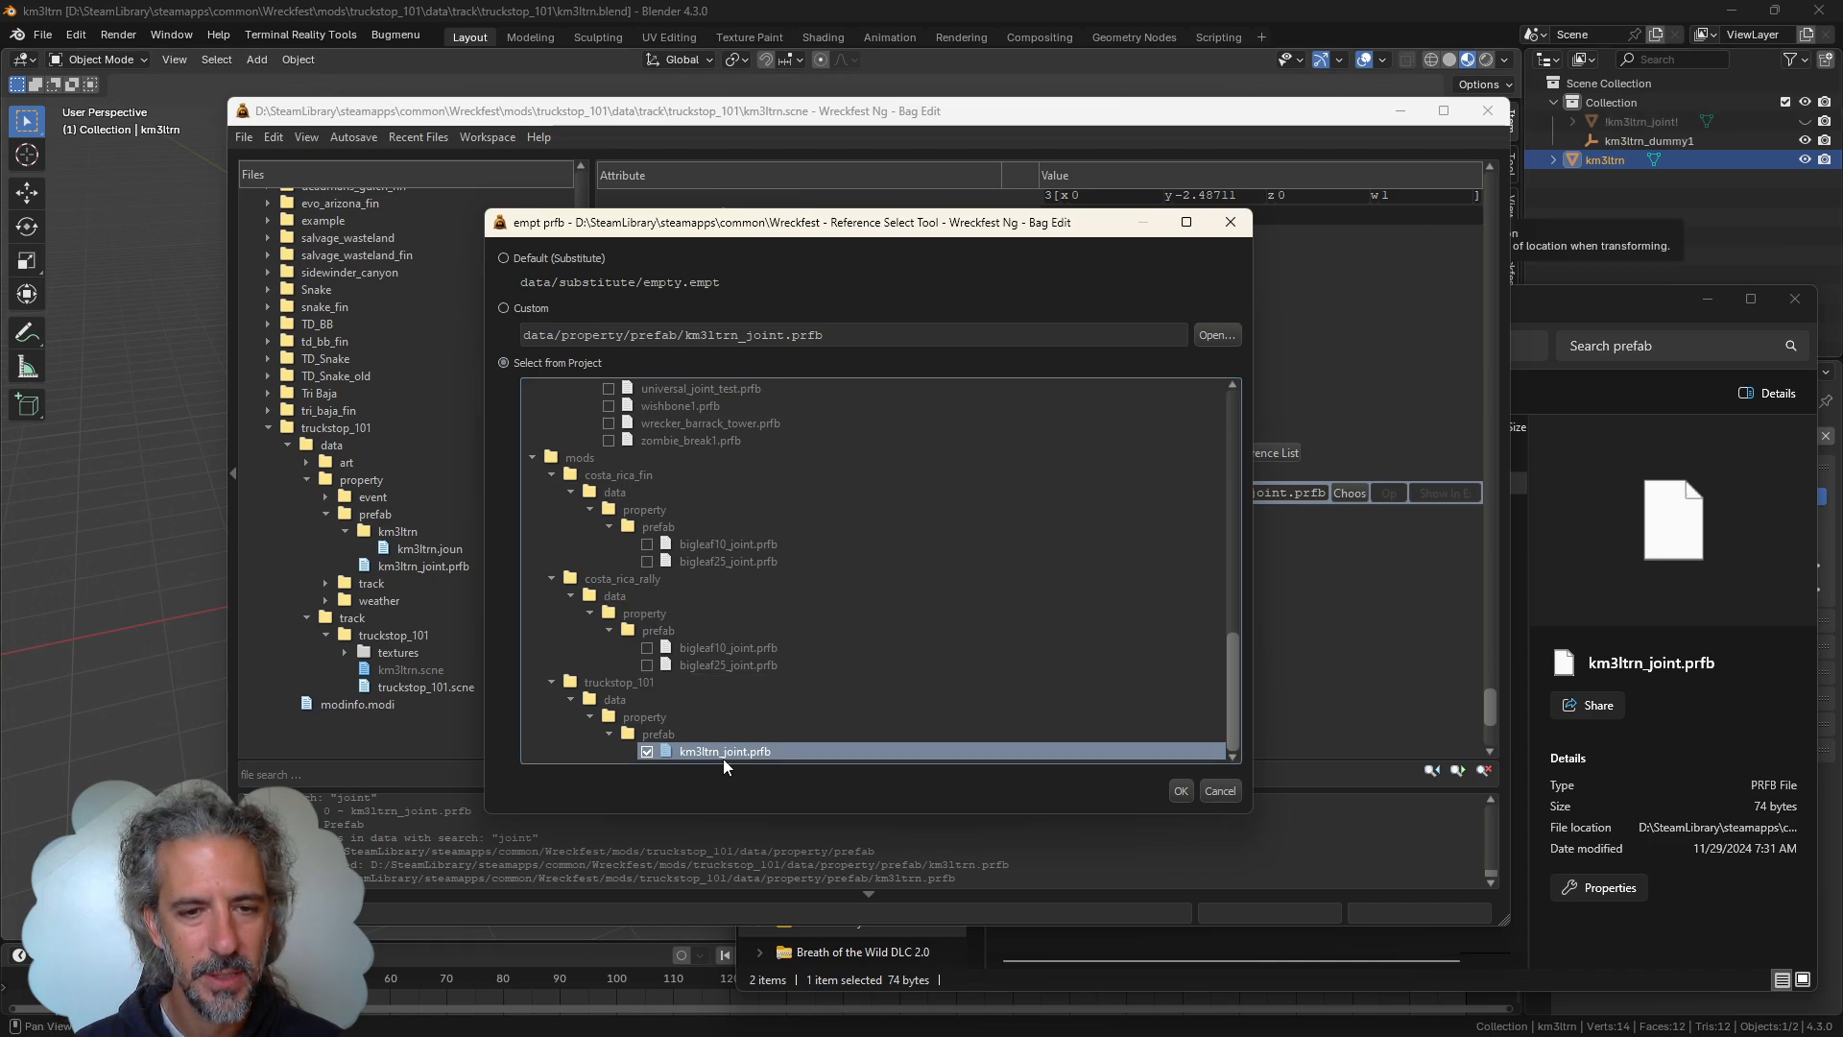
click(1181, 790)
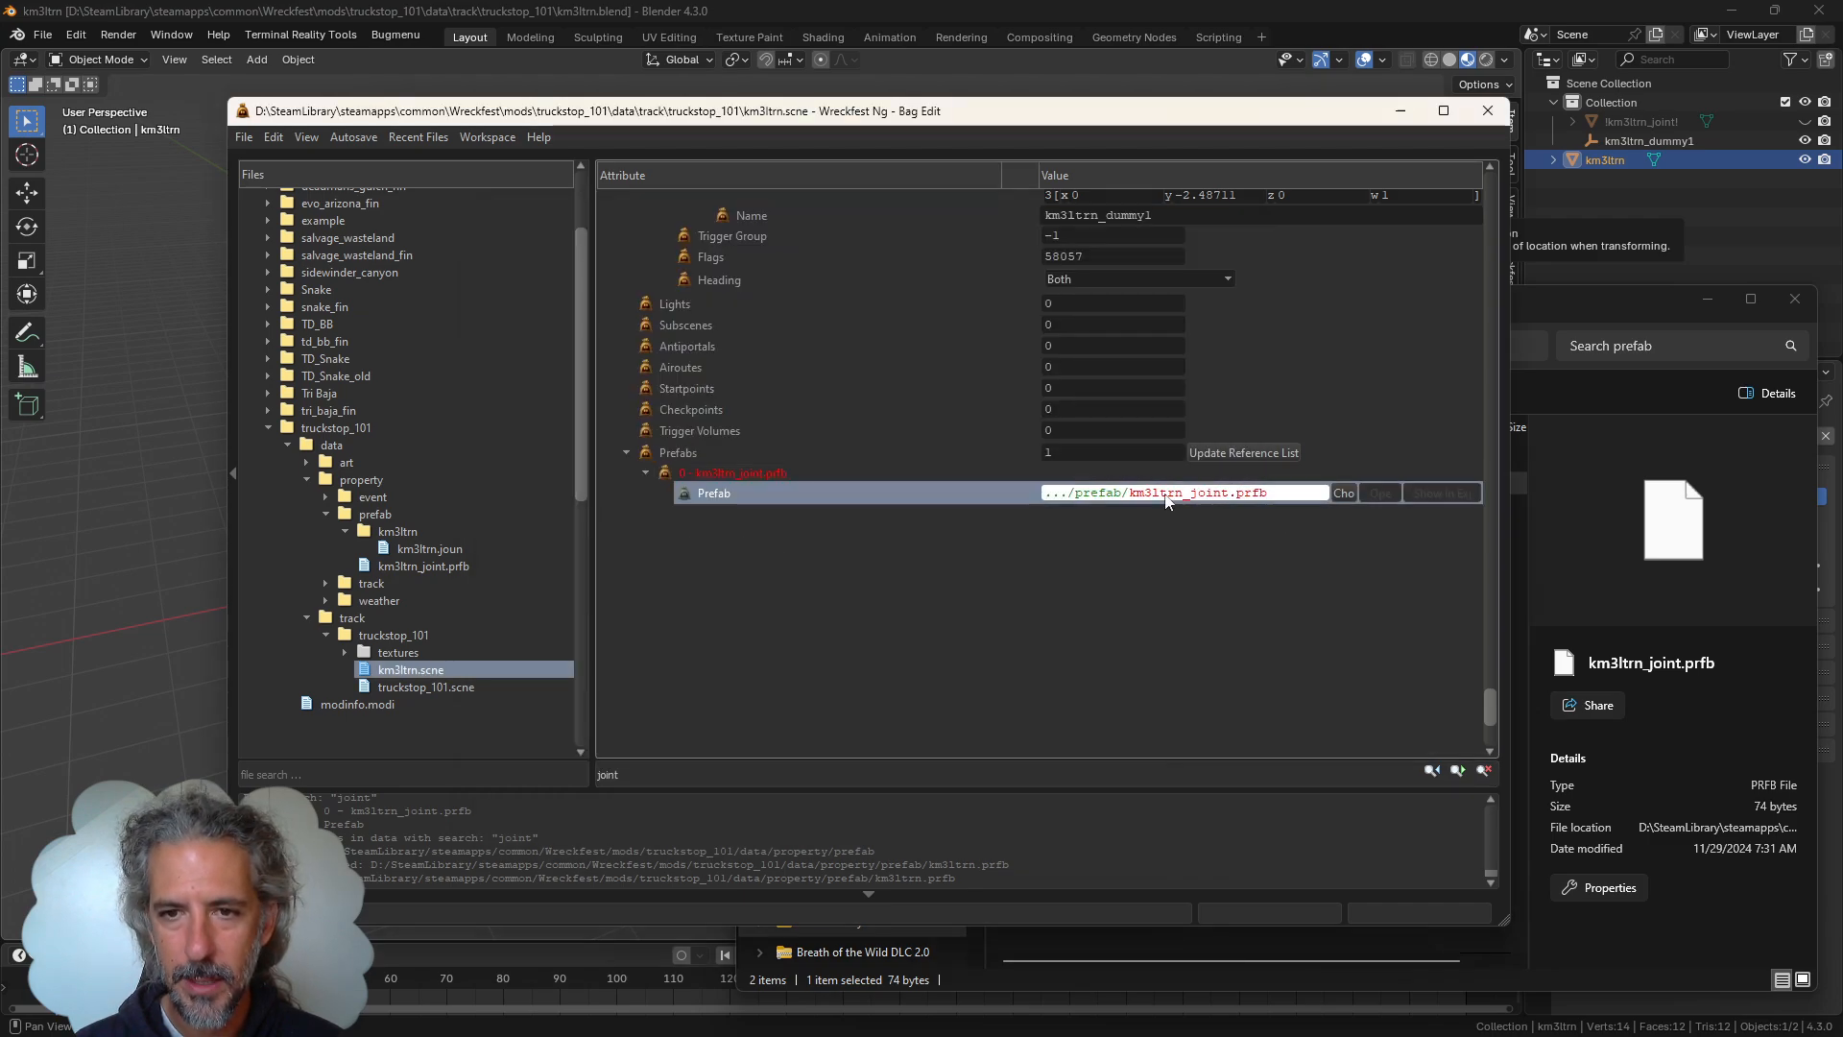
click(1342, 493)
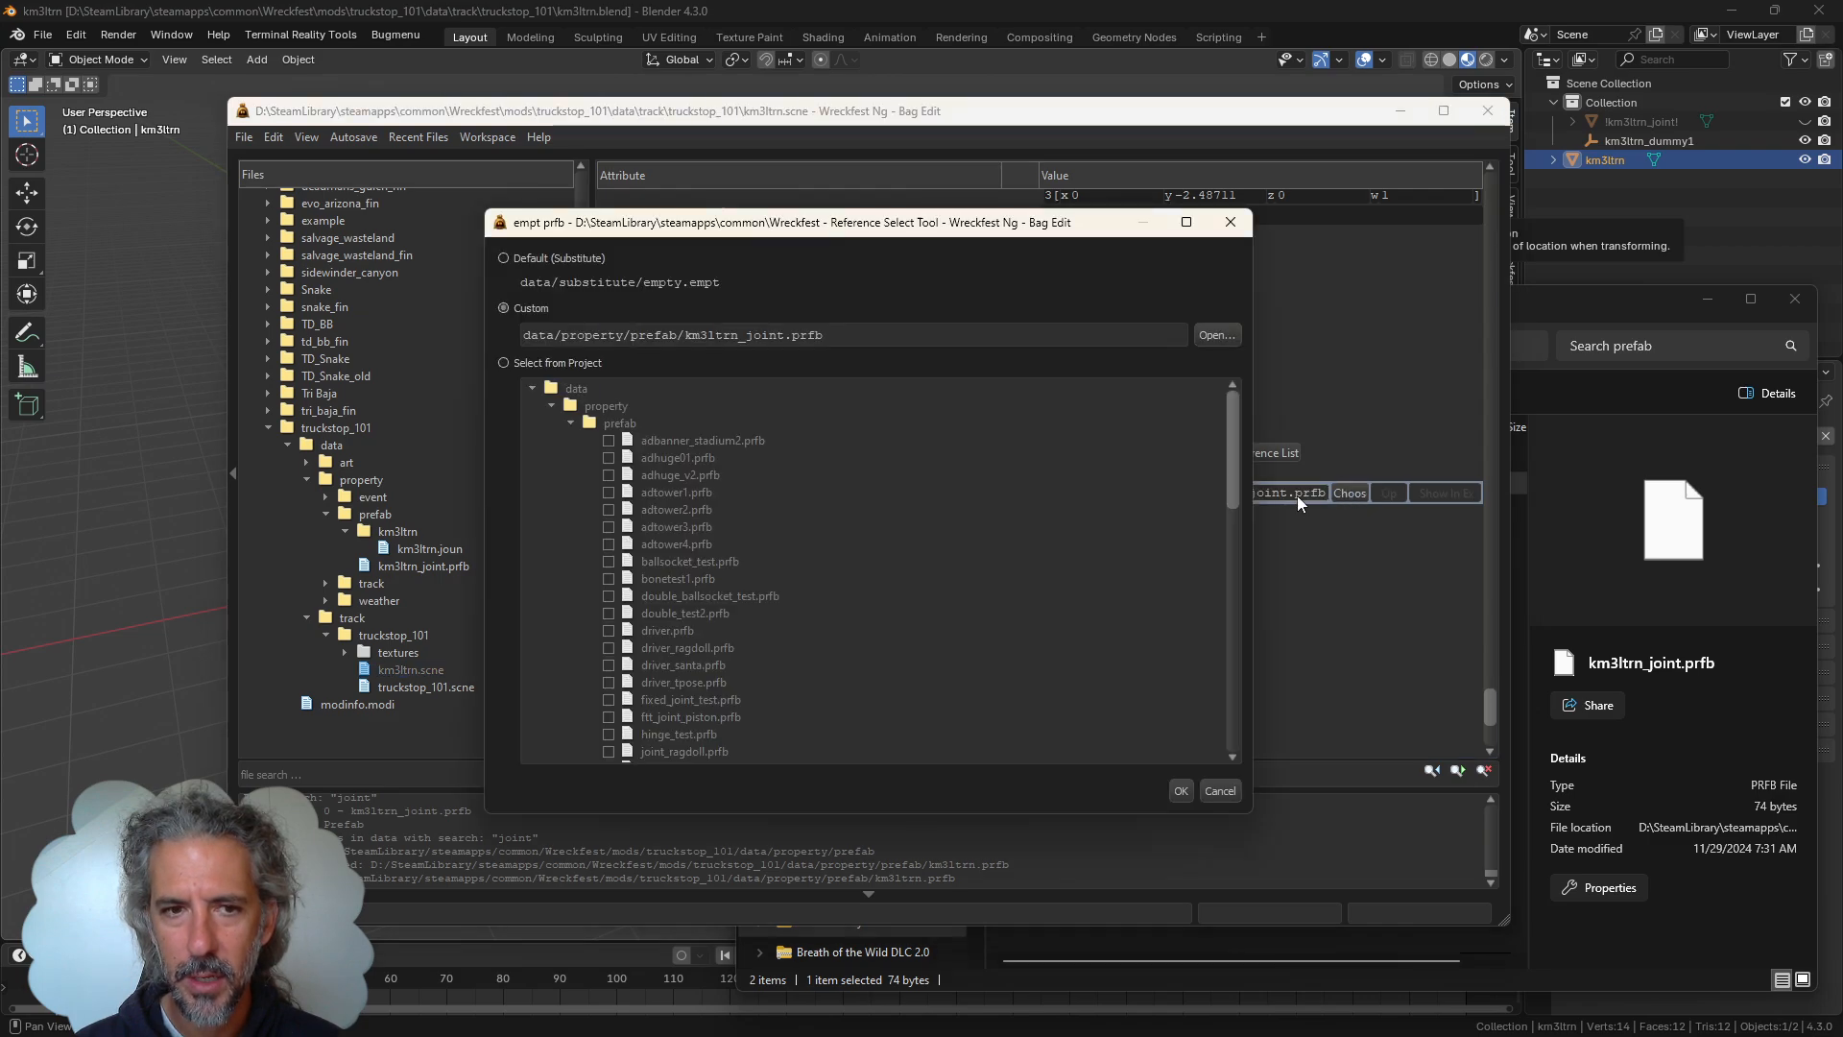
drag(1230, 465, 1217, 747)
key(Escape)
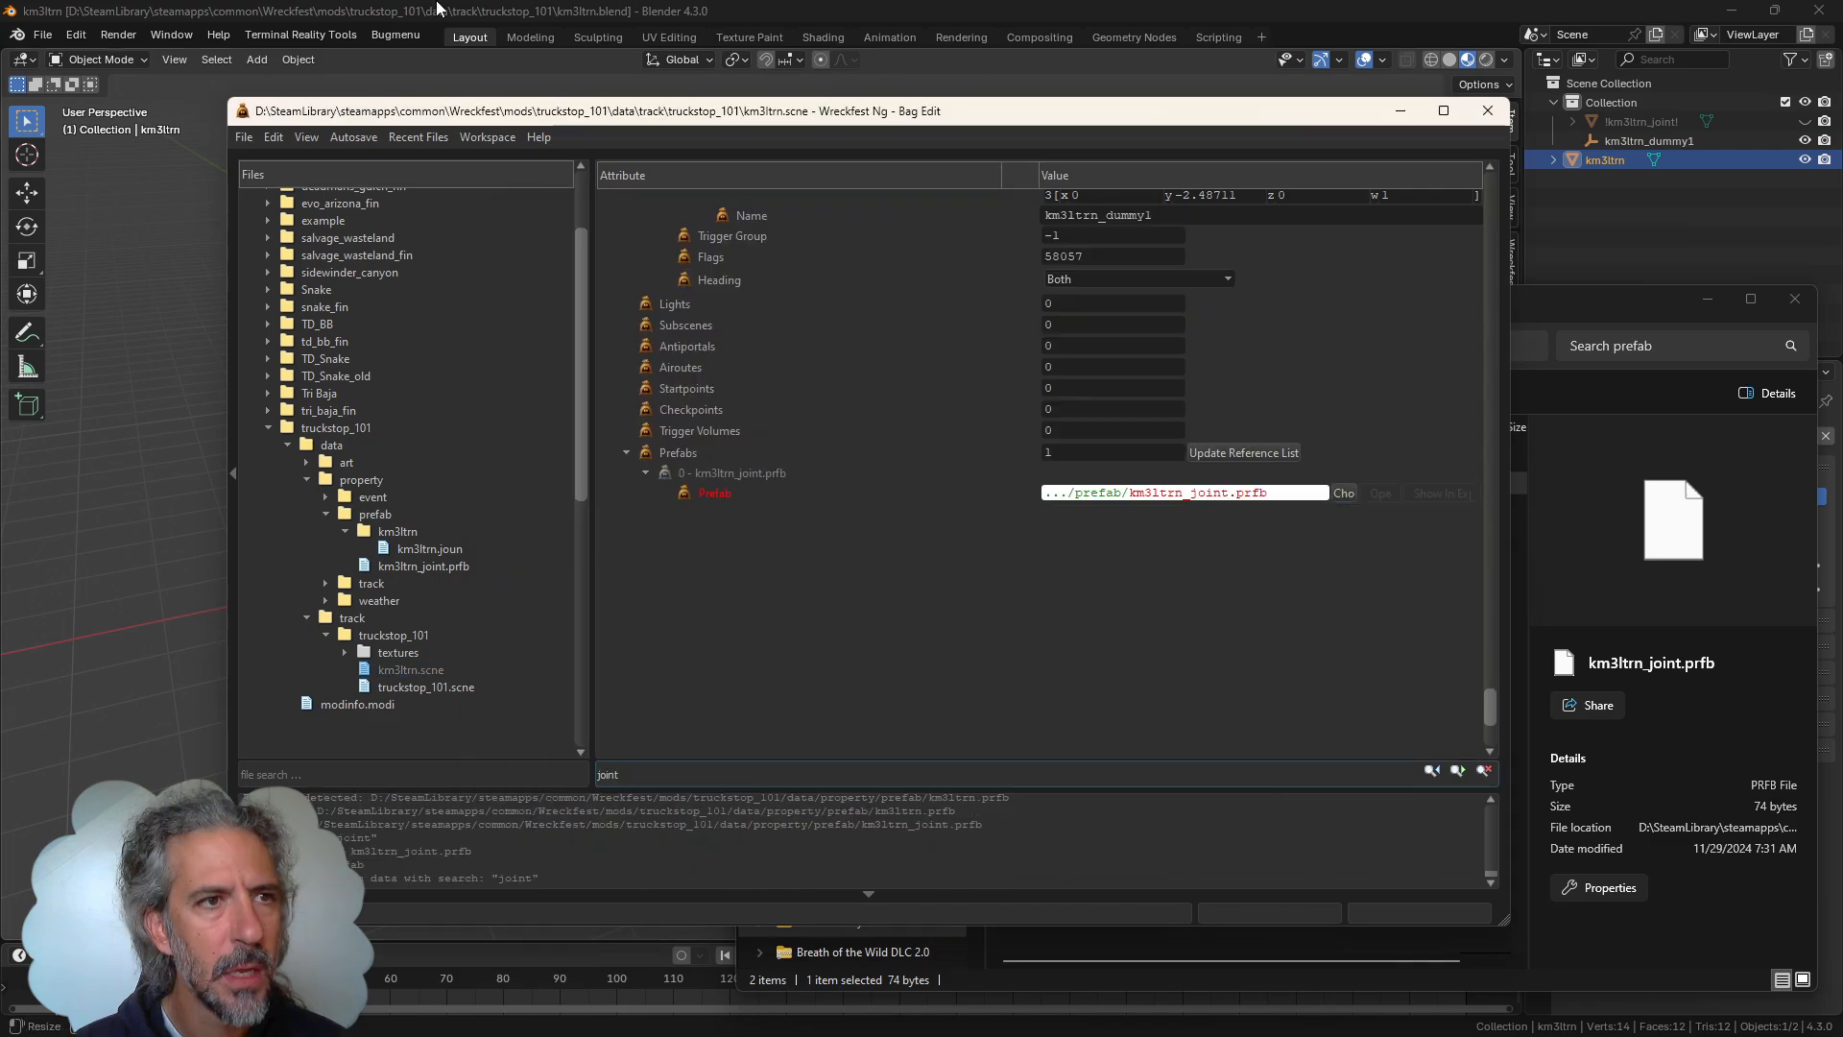
Switch to Blender and re-export the km3ltrn turn sign as Bugbear Game Object V3 (.bgo3) with the toolbox exporter
click(436, 10)
click(17, 34)
mouse_move(42, 35)
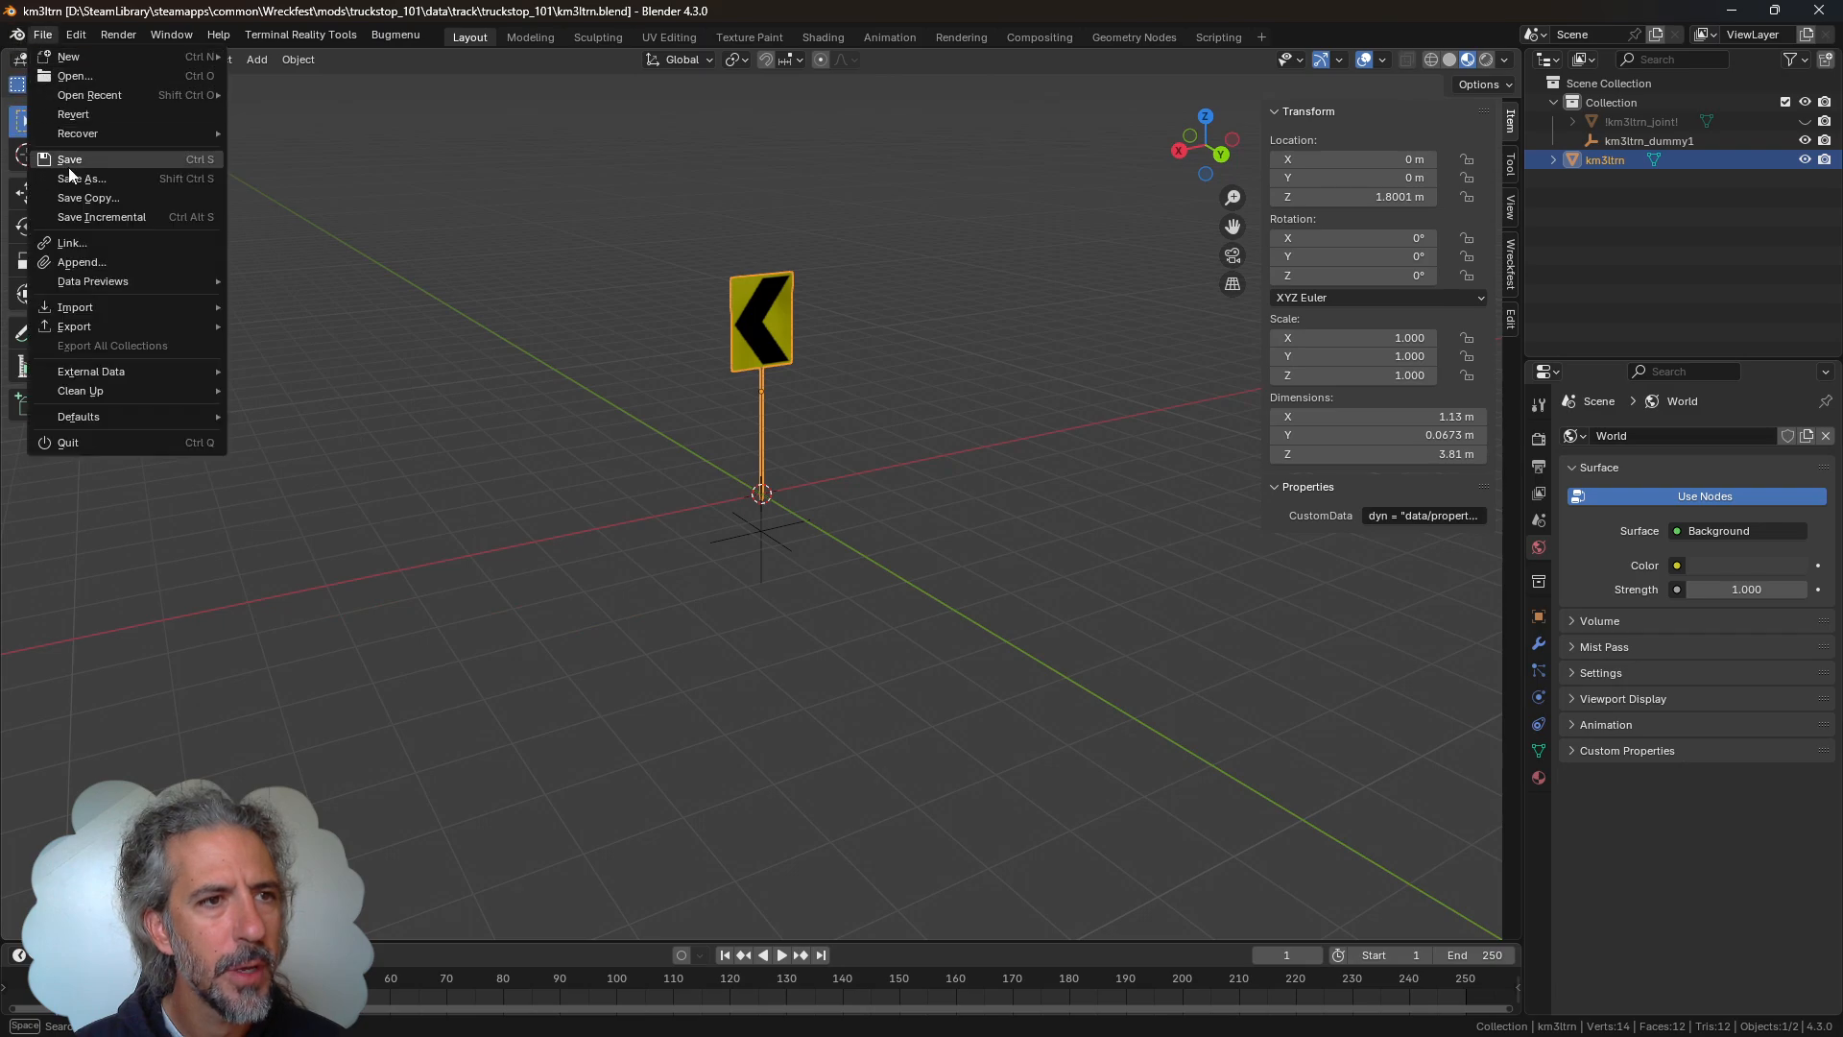
mouse_move(105, 326)
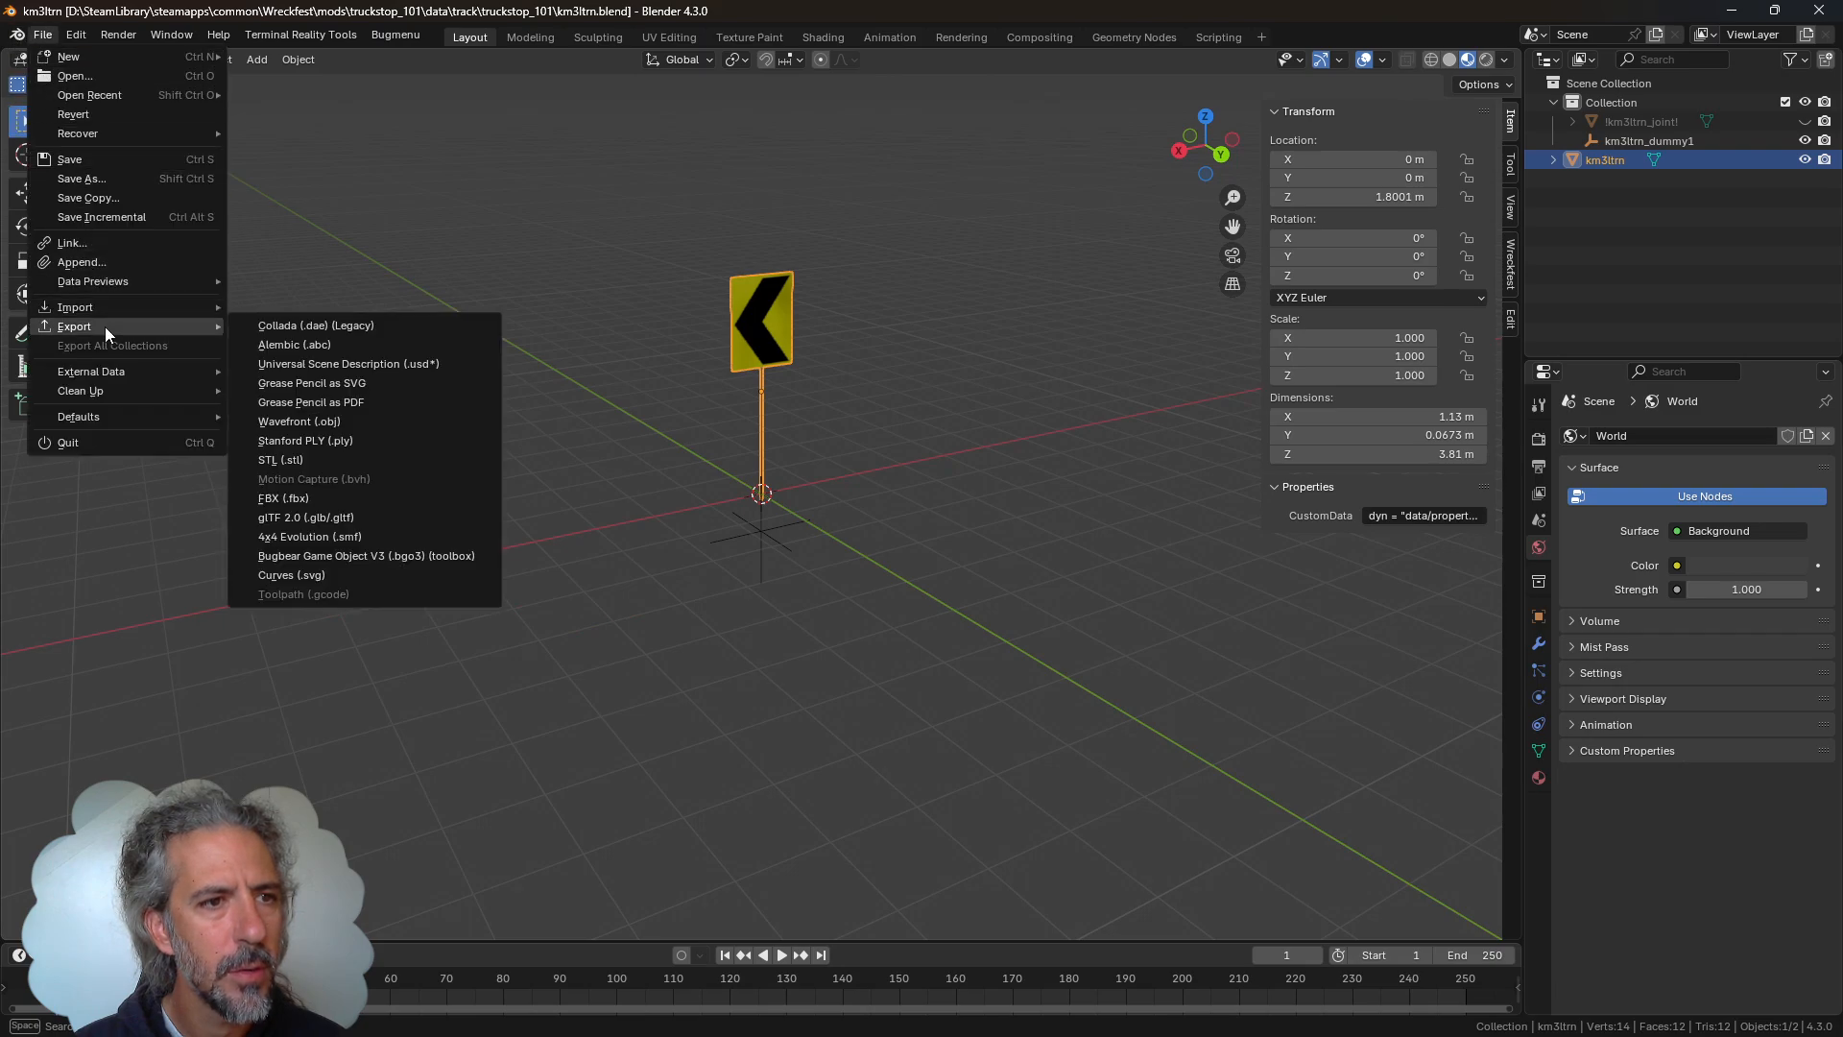
click(359, 554)
click(1197, 768)
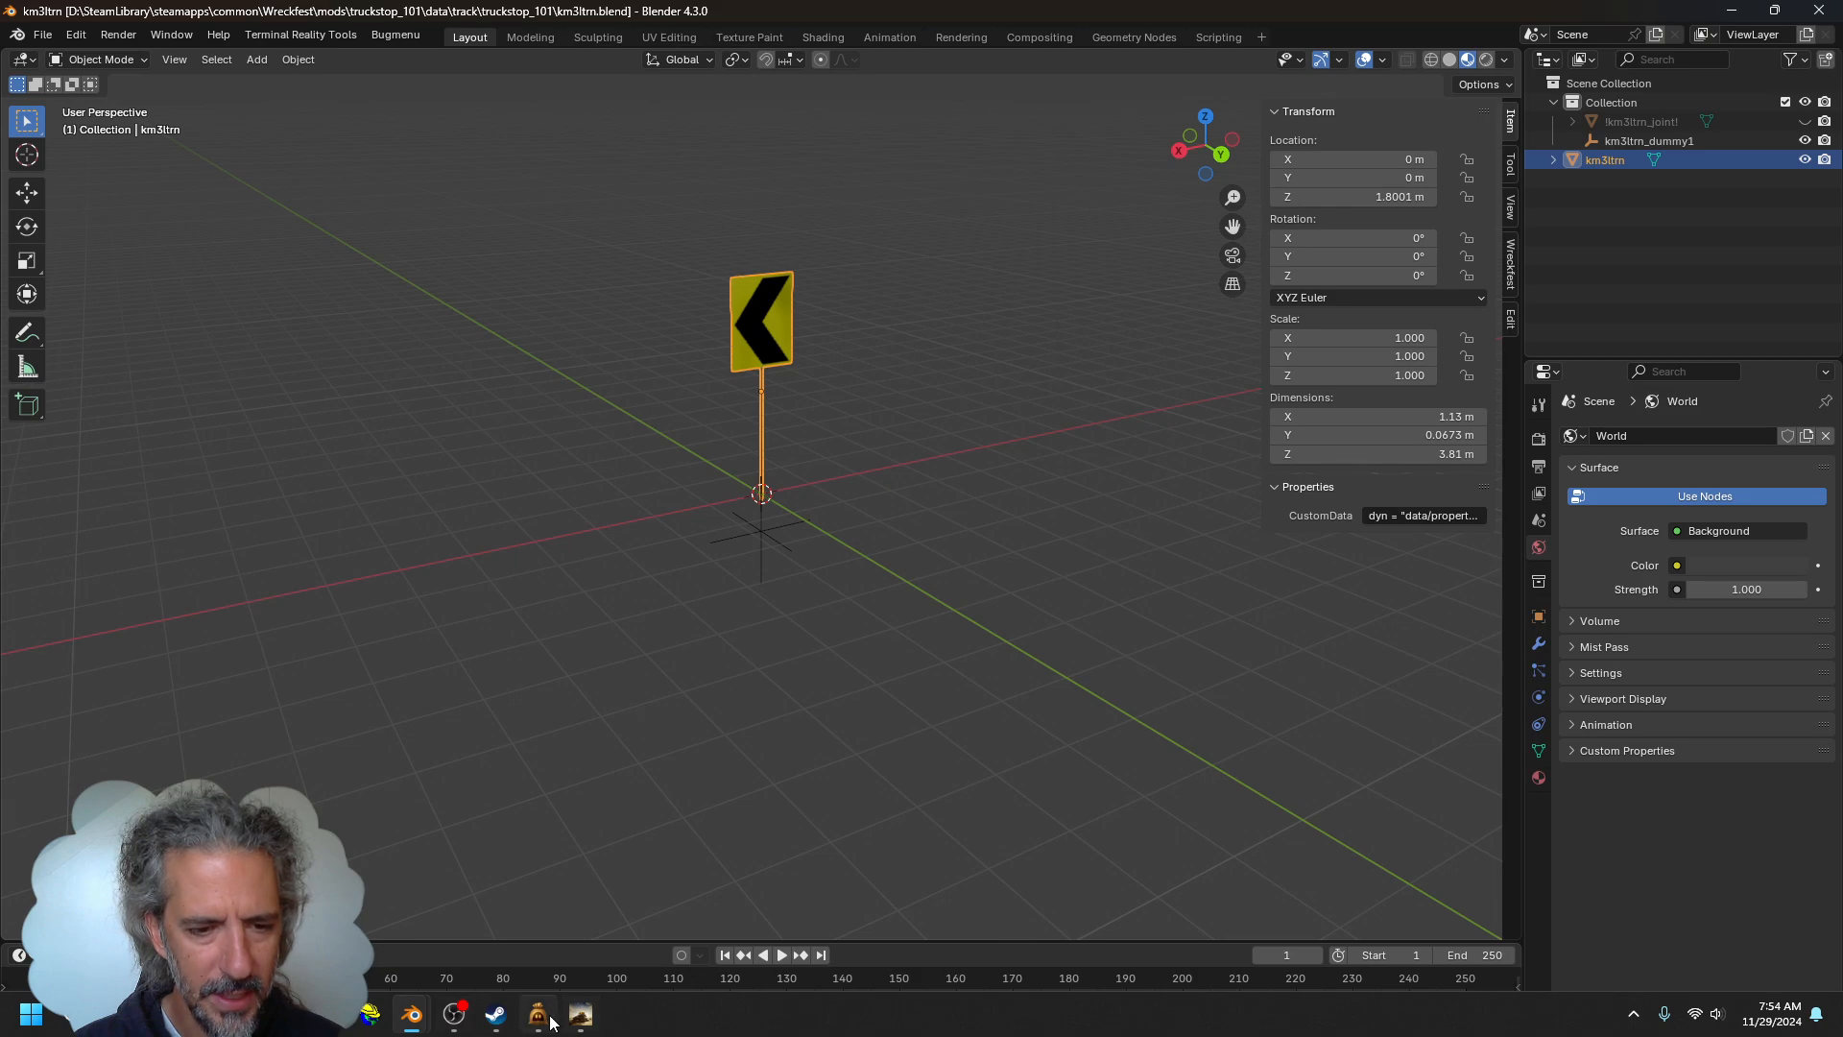
Switch to Bag Edit, search the rebuilt km3ltrn.scne data for "joint" and check its prefab reference
click(538, 1014)
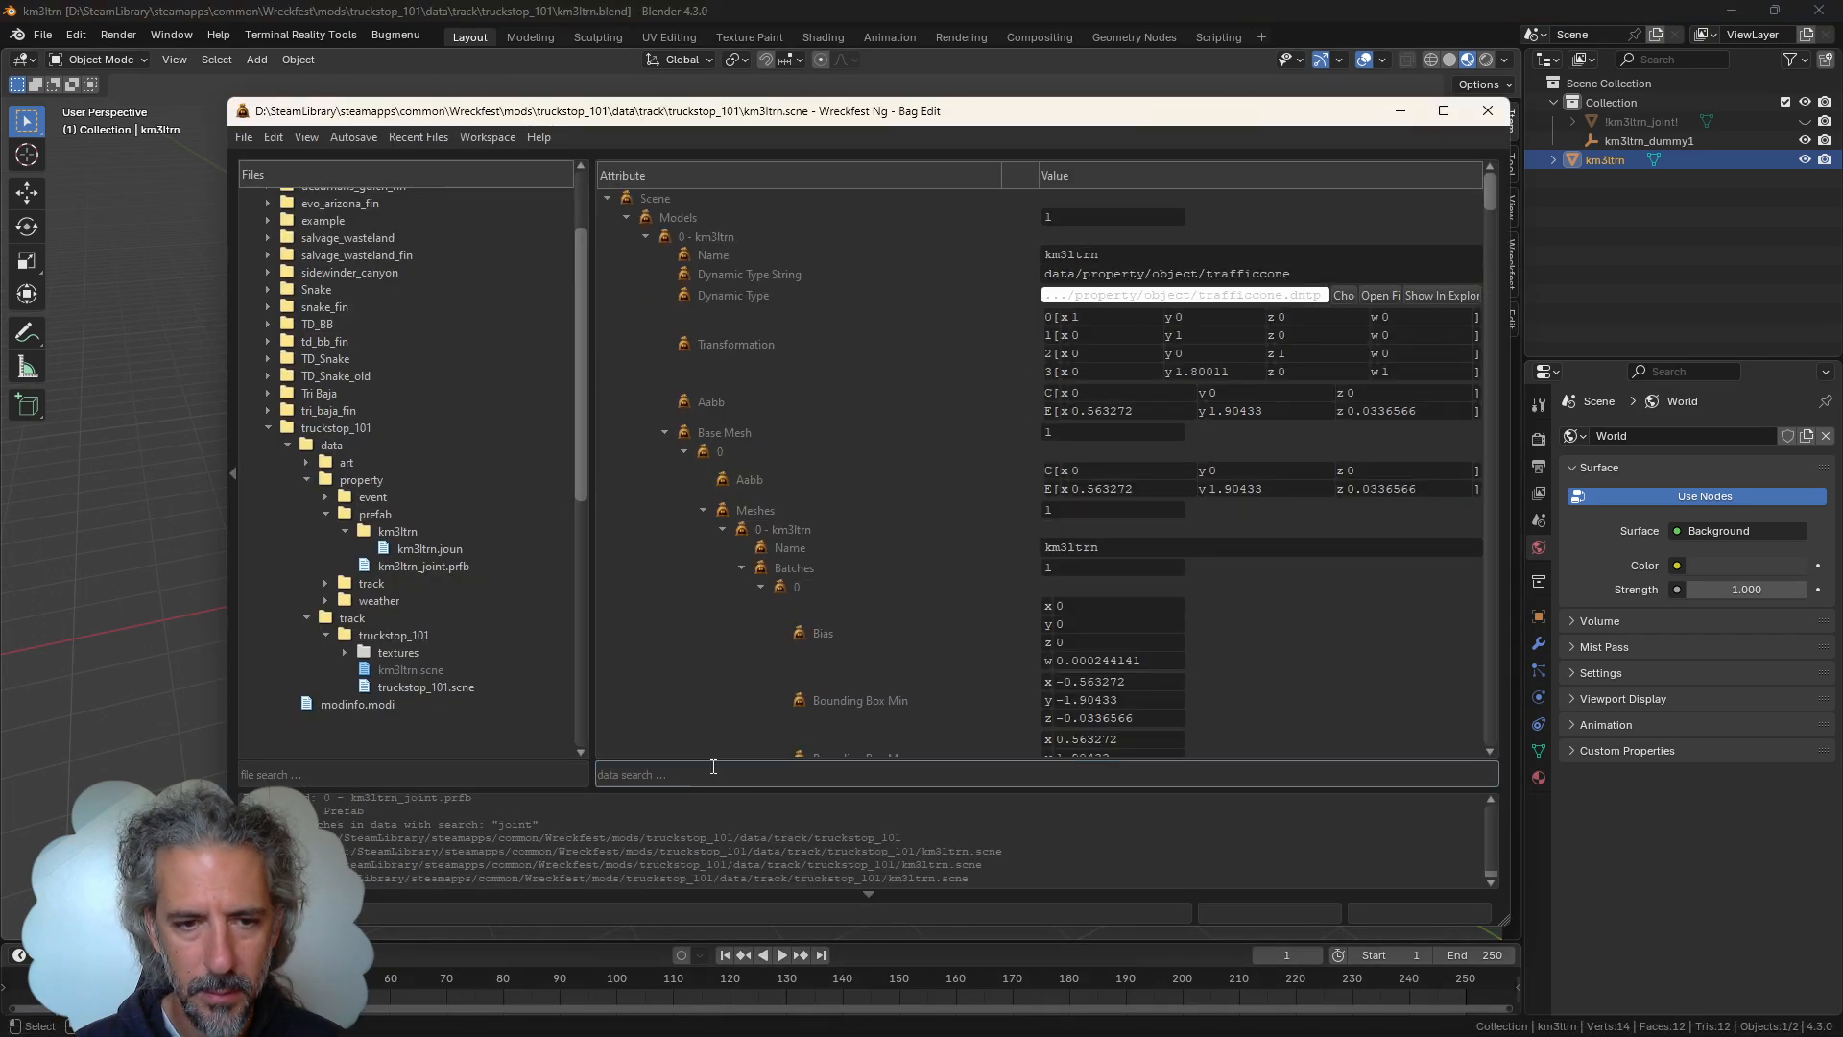
text(joint)
key(Return)
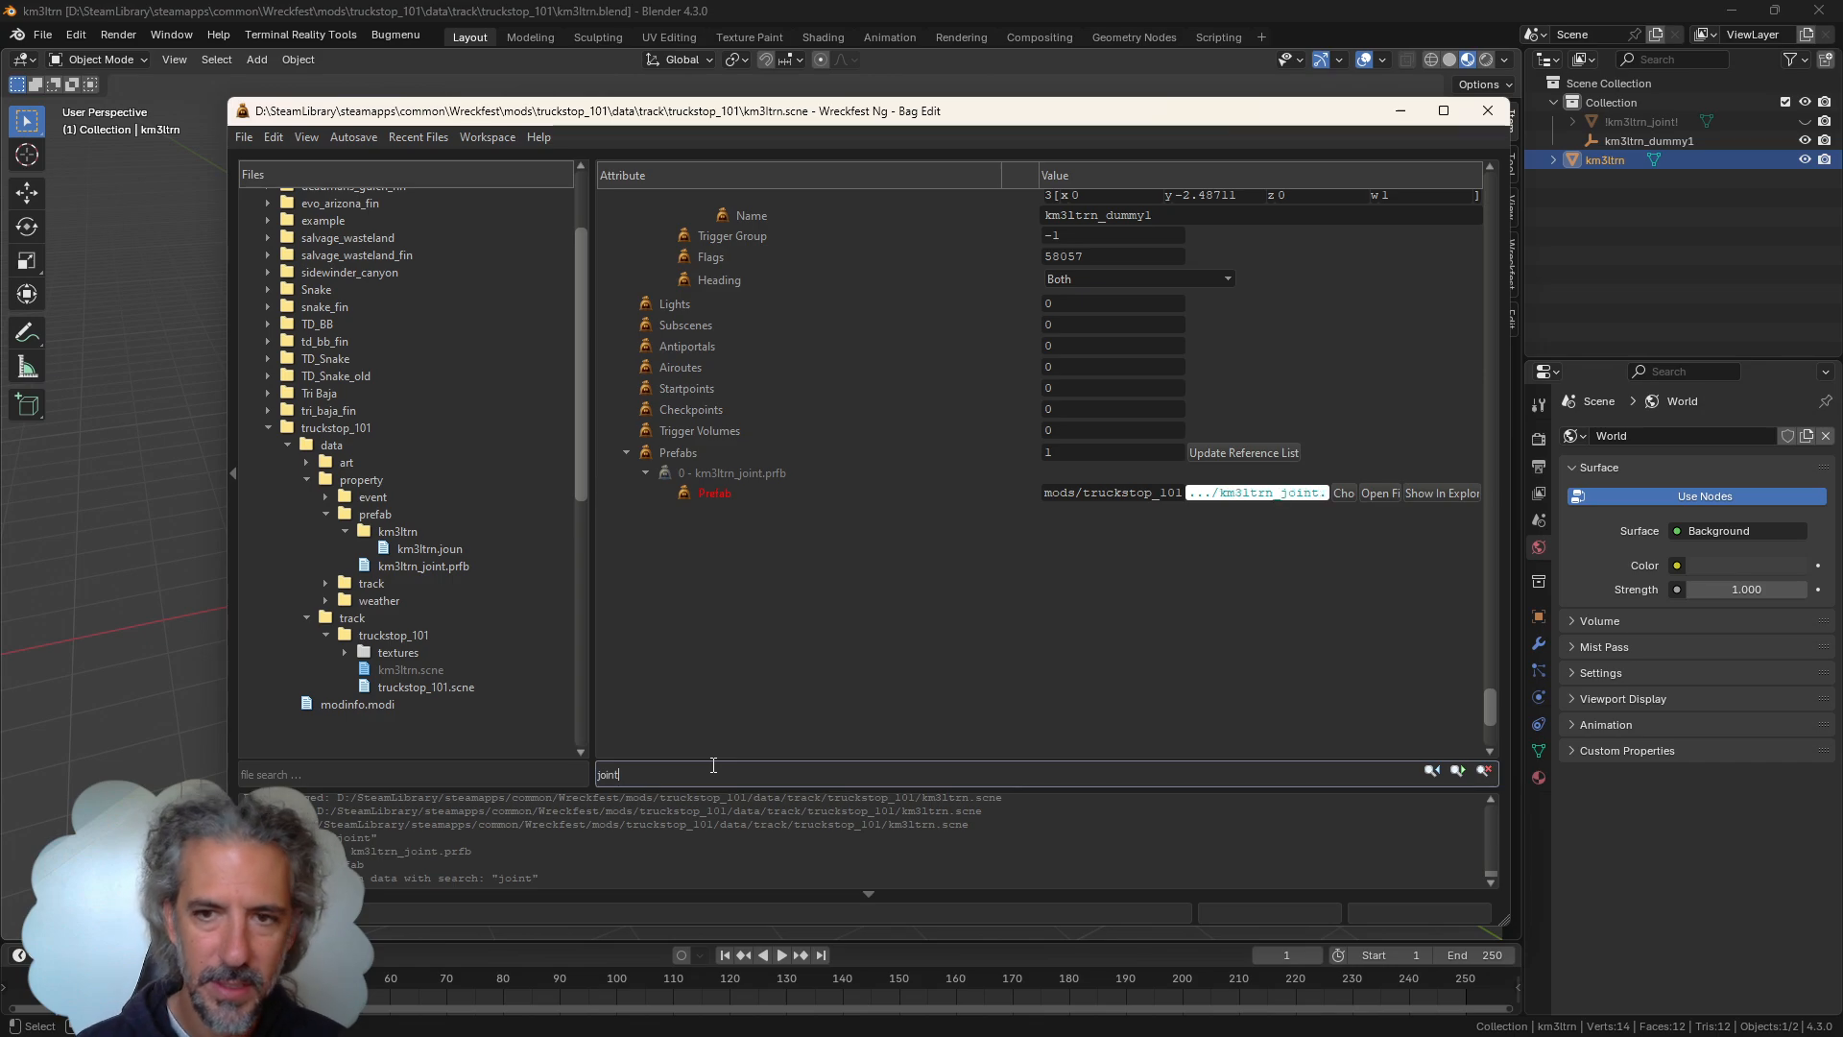
click(1276, 493)
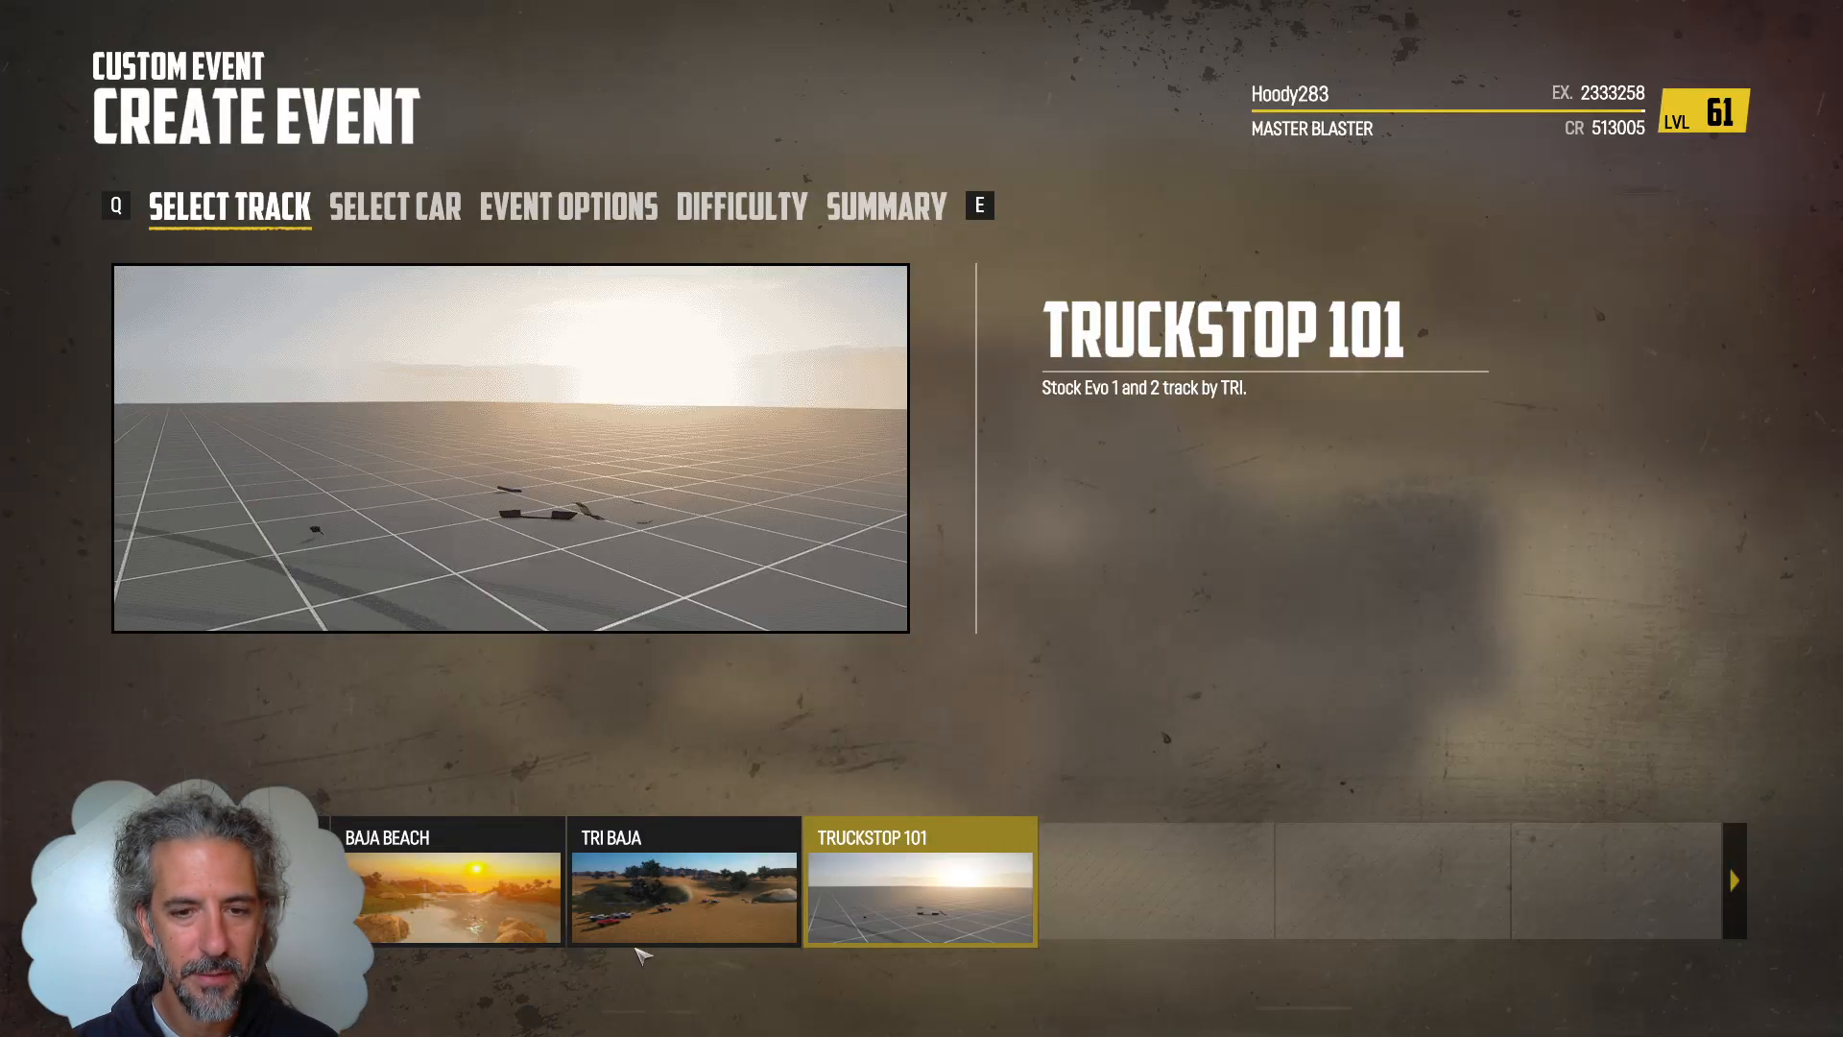
In Wreckfest, choose the Truckstop 101 track and layout for a custom event and start the race
click(876, 891)
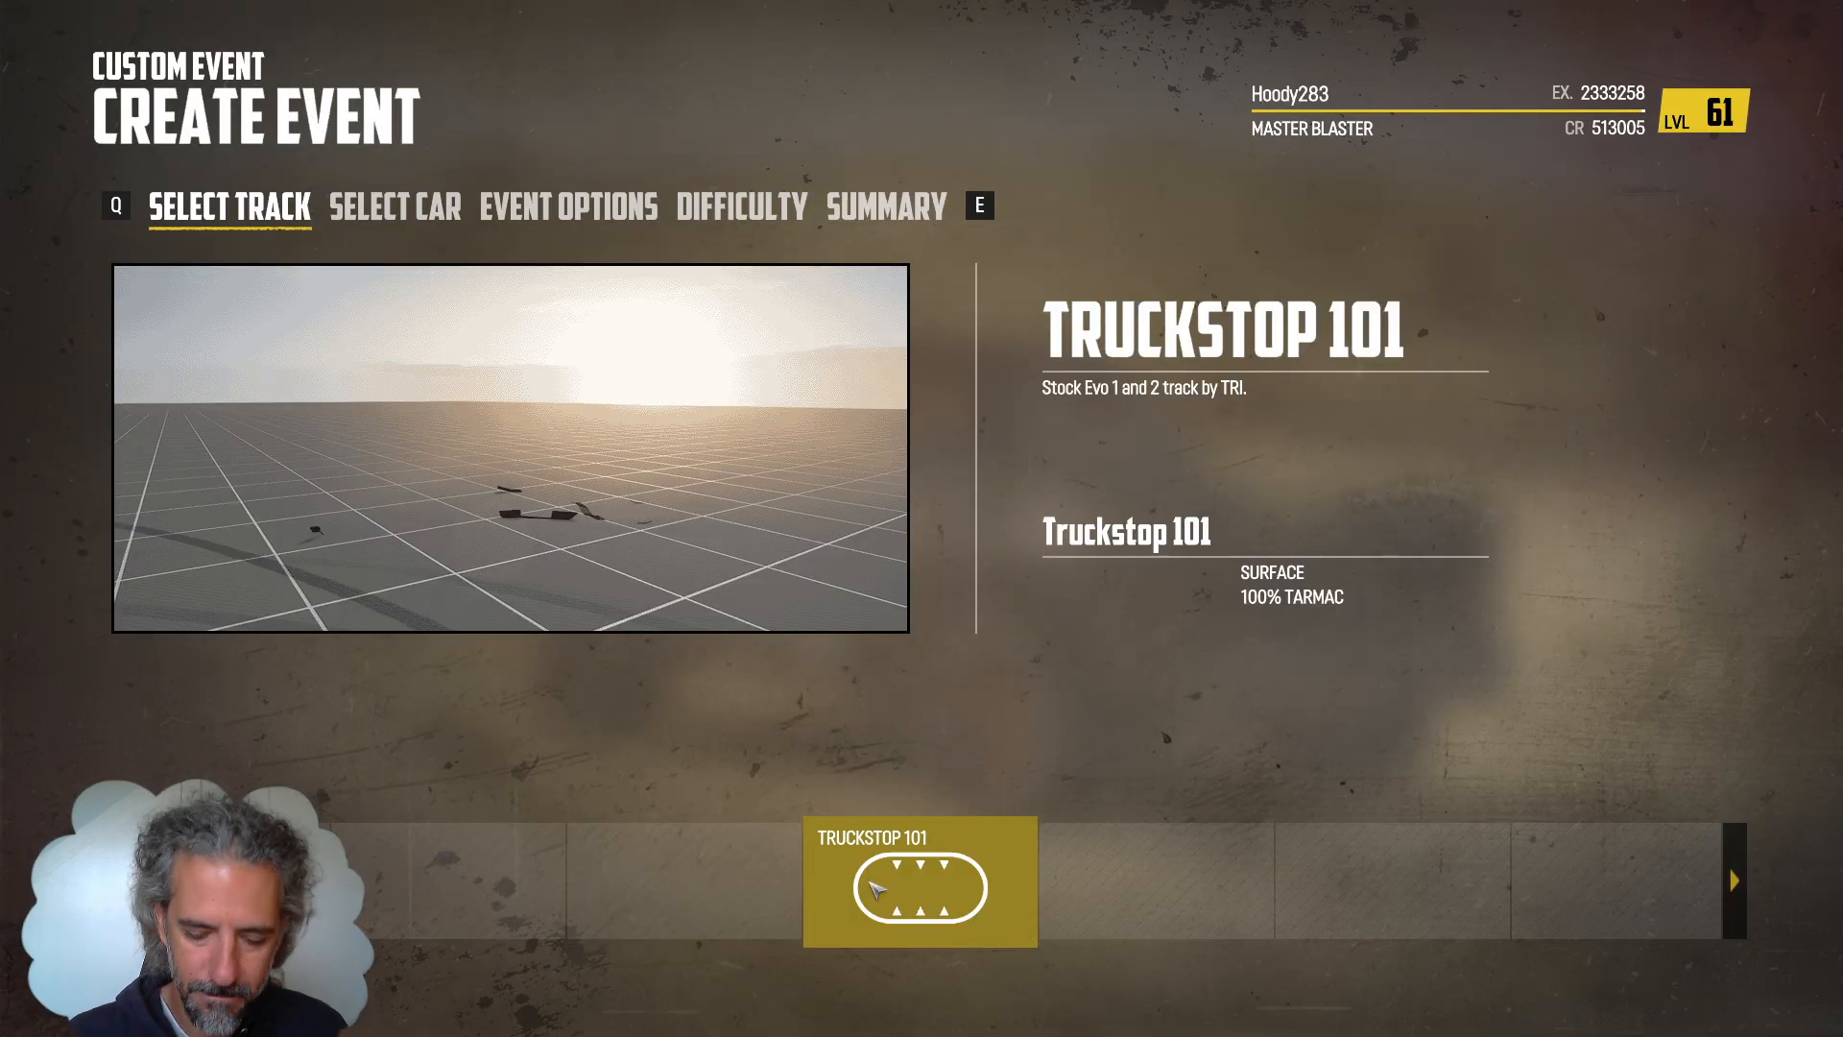
click(876, 891)
click(876, 890)
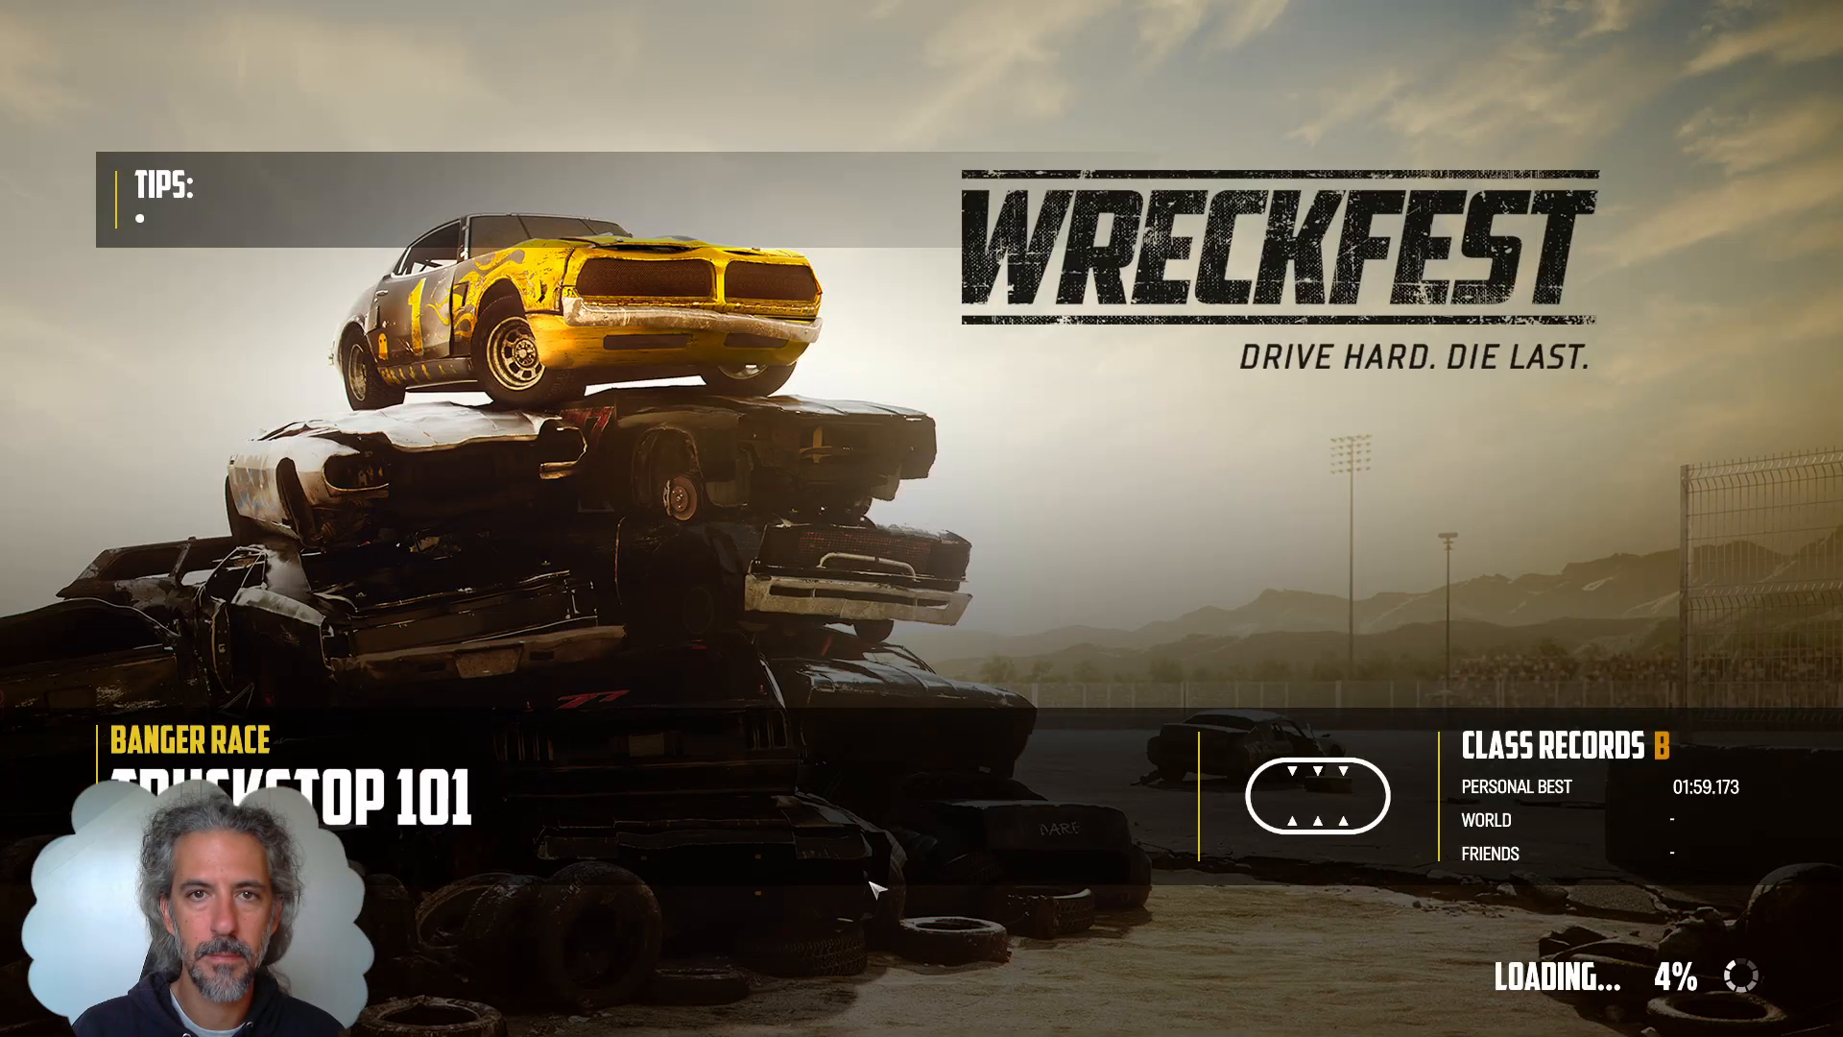